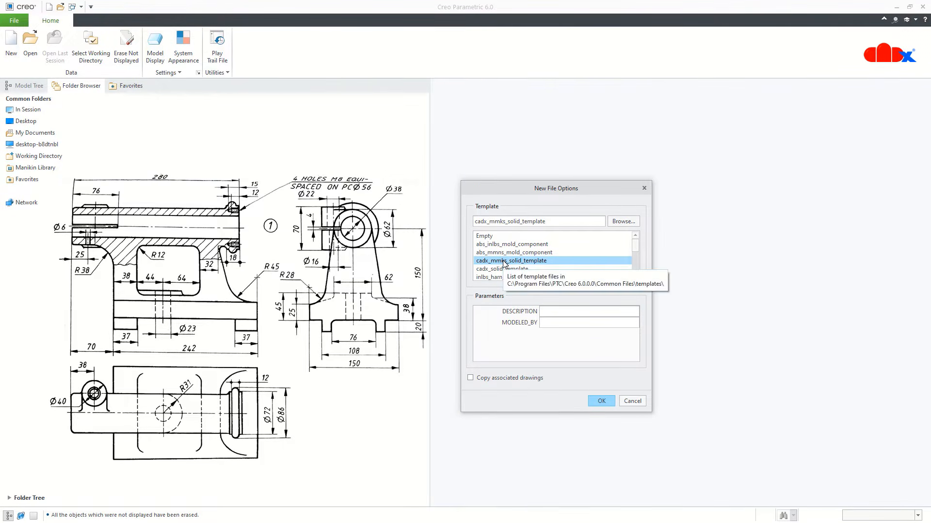
- Create the new part from the cadx_mmks_solid_template template
scroll(504, 266, "down", 2)
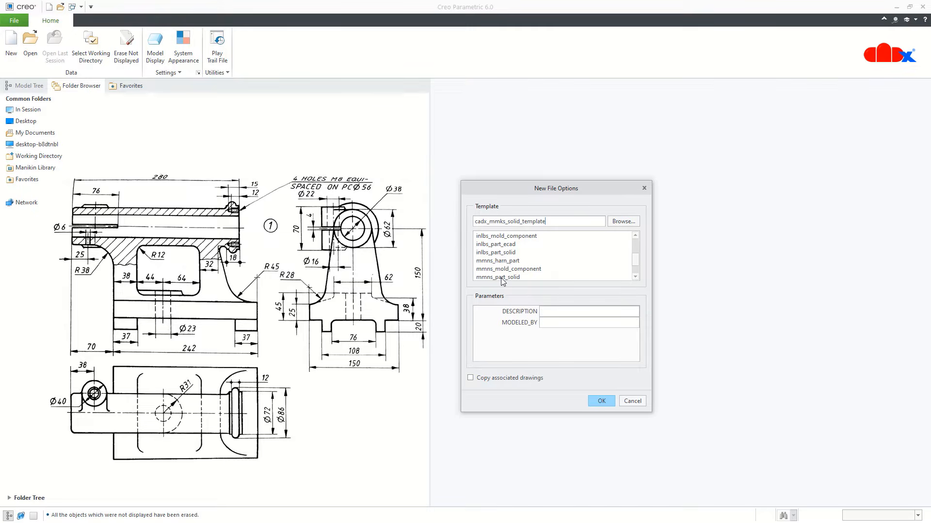
scroll(503, 281, "down", 1)
left_click(503, 262)
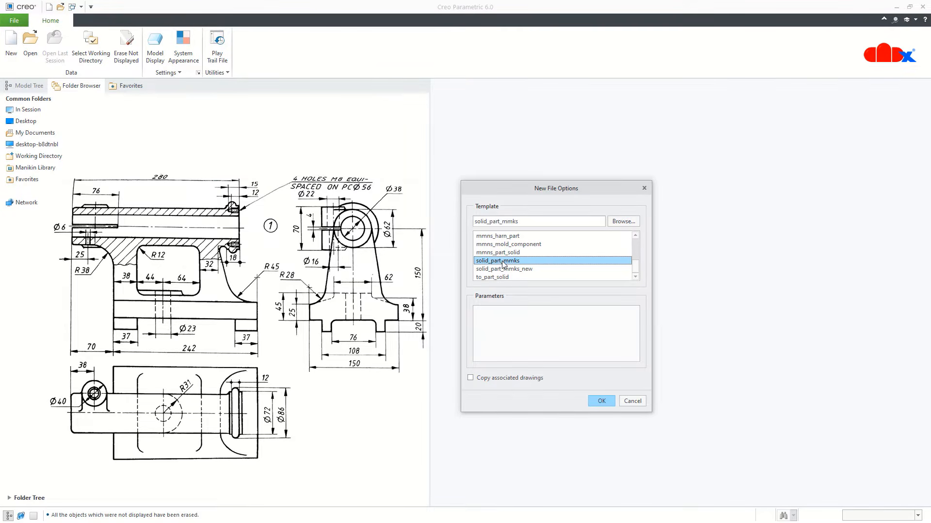
scroll(503, 264, "up", 3)
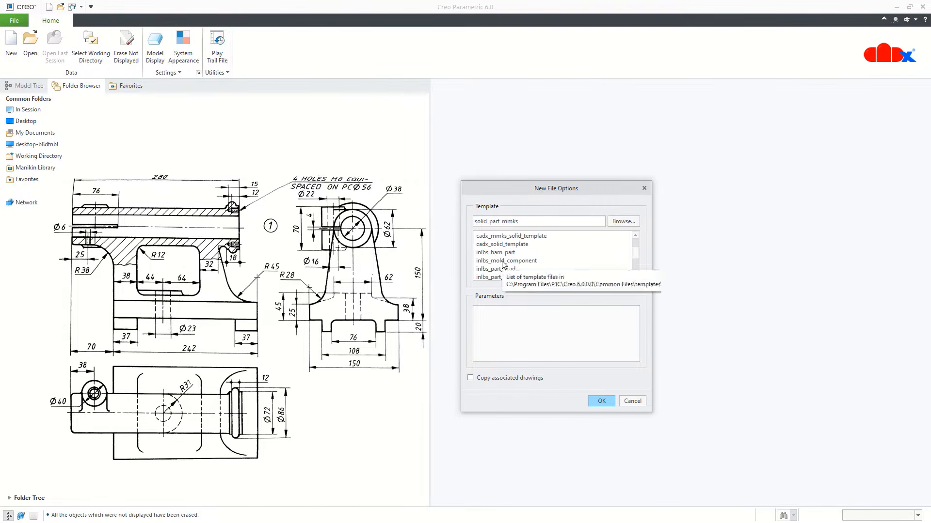
left_click(502, 236)
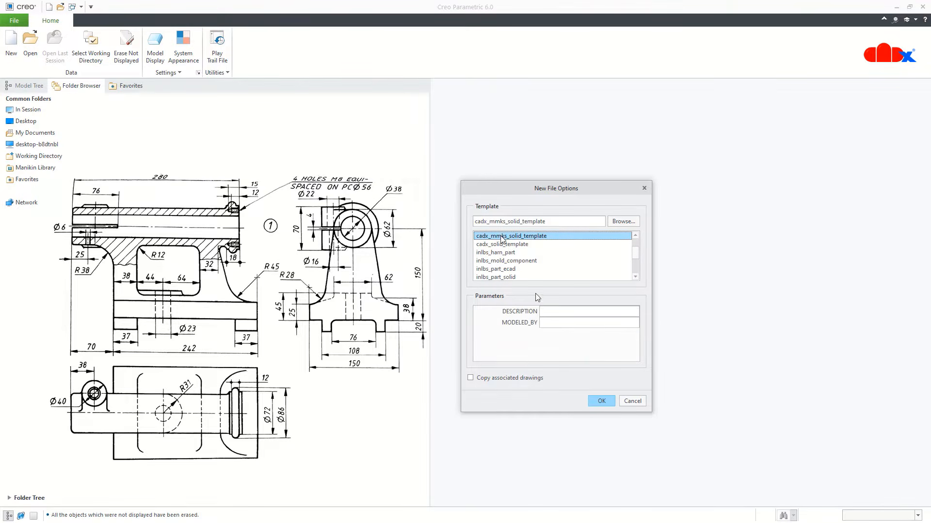
left_click(595, 400)
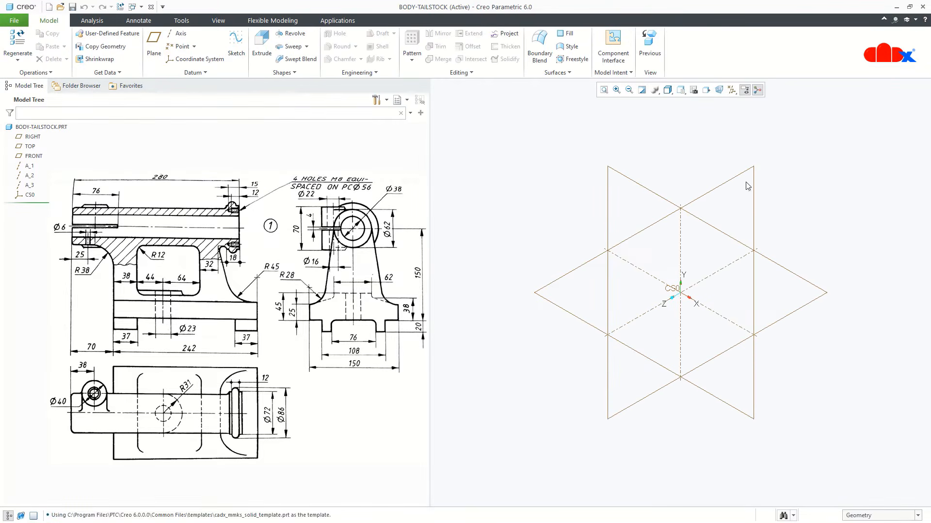
- Hide the spin center, annotations and all datum features in the graphics view
left_click(757, 90)
left_click(744, 91)
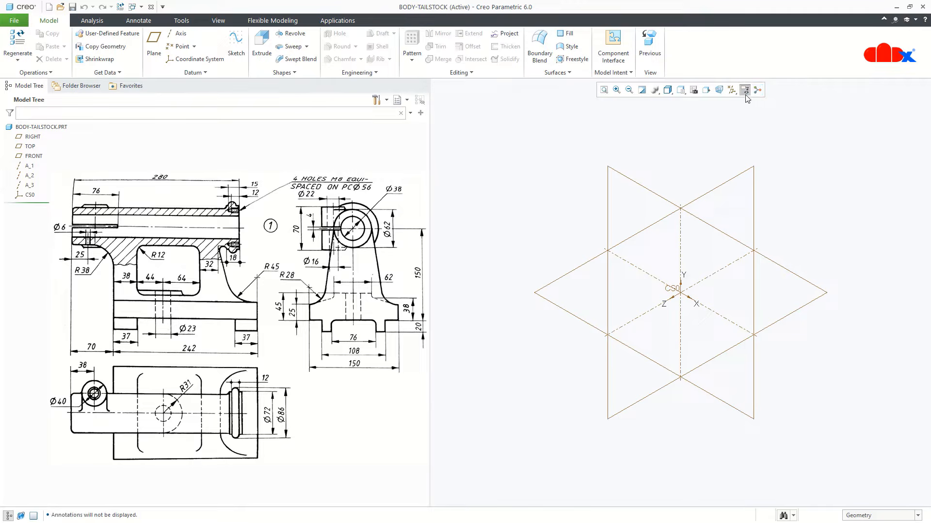
left_click(731, 90)
left_click(758, 134)
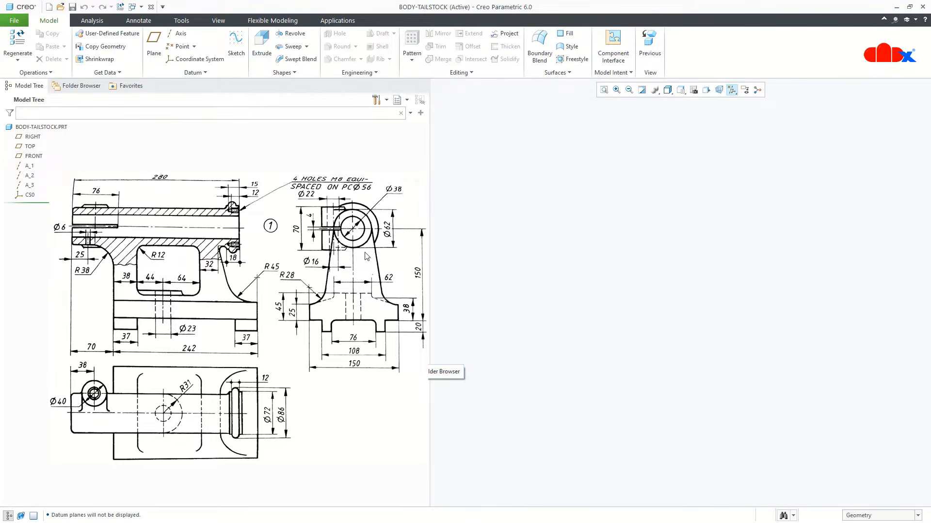
- Start an Extrude sketch on the FRONT plane and add a vertical centerline along the vertical reference
left_click(261, 51)
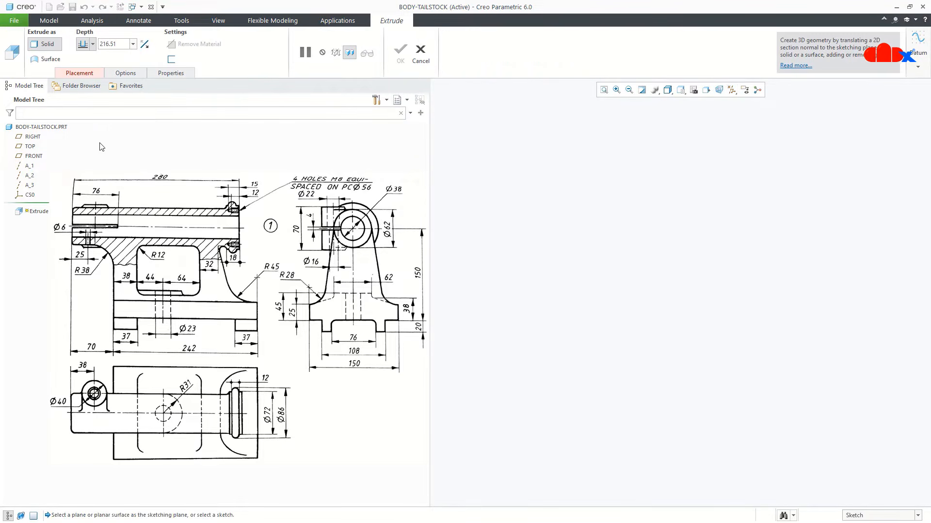
left_click(34, 156)
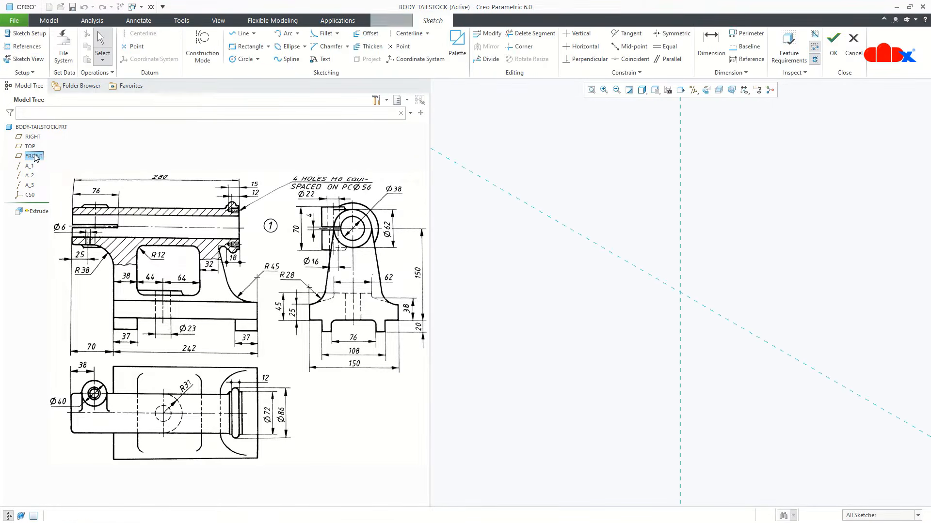
right_click(532, 304)
left_click(607, 318)
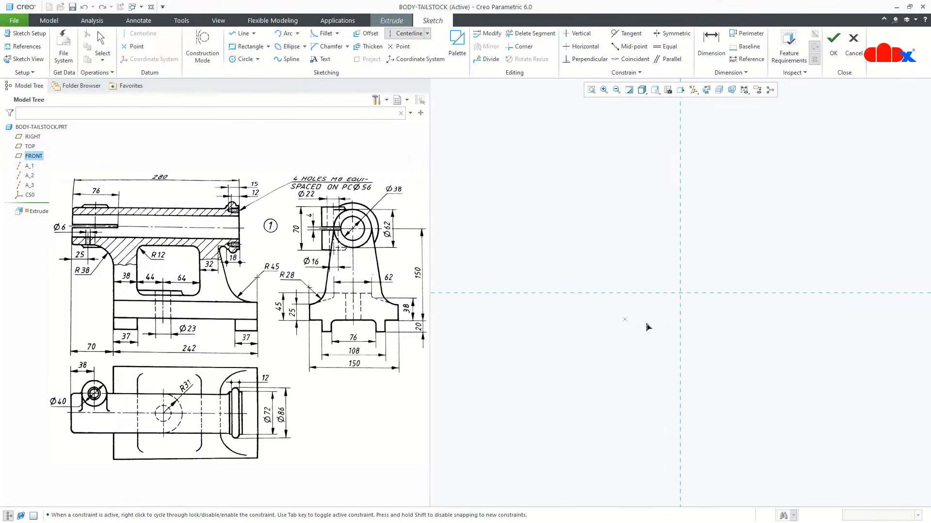
left_click(681, 321)
left_click(680, 356)
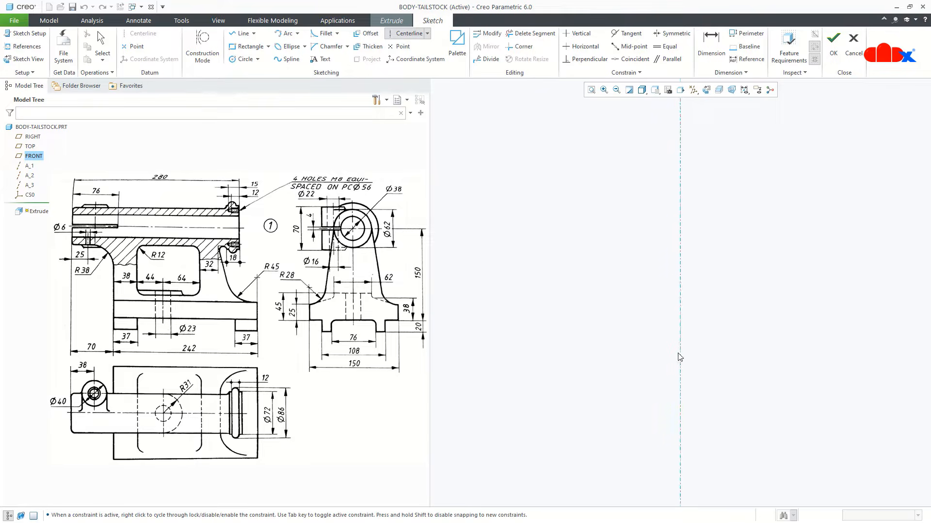
middle_click(718, 362)
- Sketch a line on the horizontal reference, symmetric about the centerline, and set its length to 76 mm
right_click(720, 365)
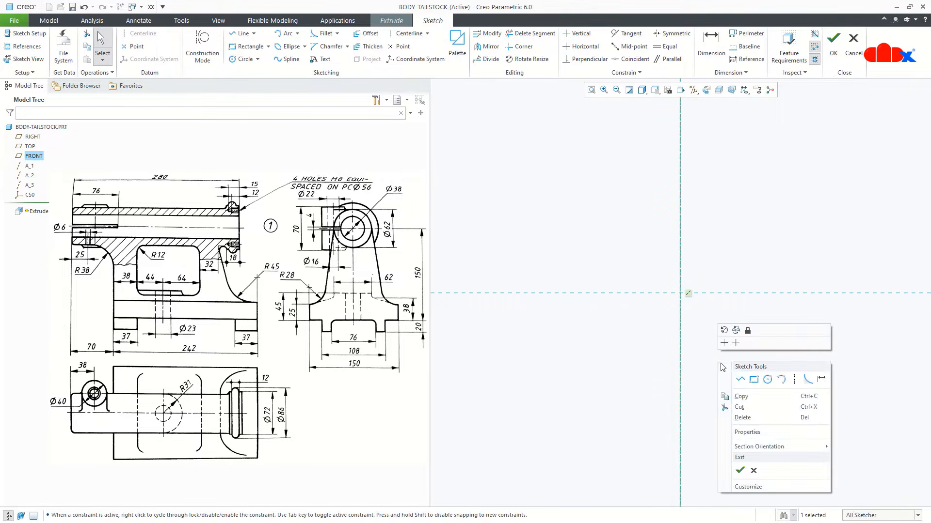
left_click(739, 379)
left_click(653, 292)
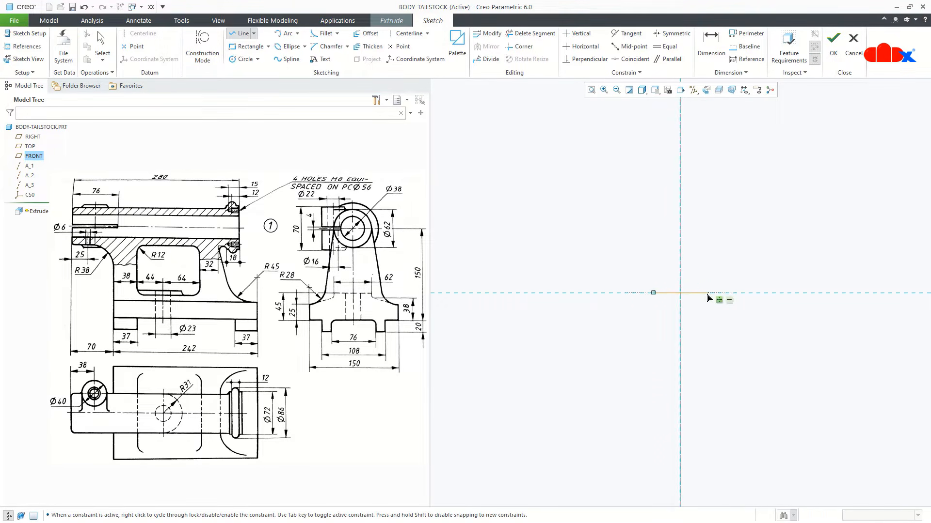
left_click(708, 293)
middle_click(715, 326)
middle_click(715, 325)
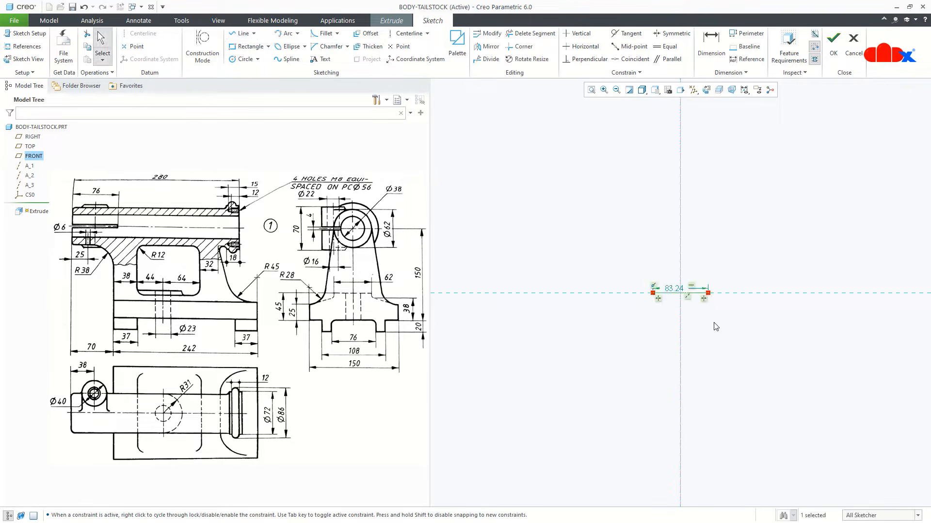
double_click(681, 290)
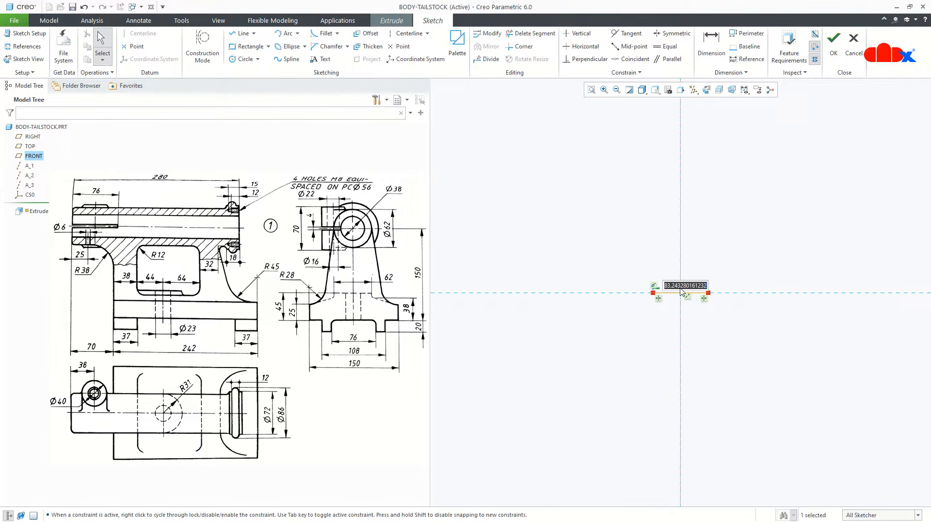
type("76")
key("Return")
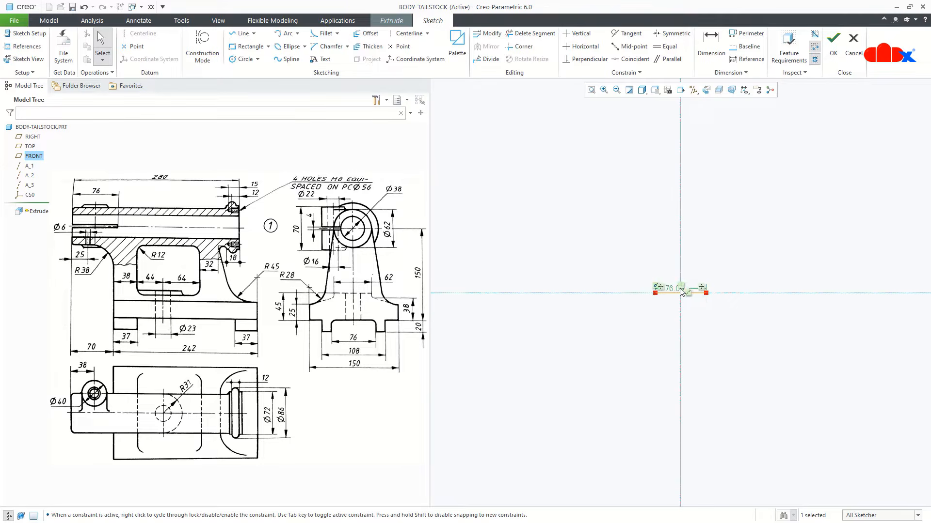
- From the 76 mm line's left end, sketch a foot about 20 mm wide and 24 mm deep, a 33 mm base segment and a 26 mm upright
right_click(681, 291)
left_click(701, 338)
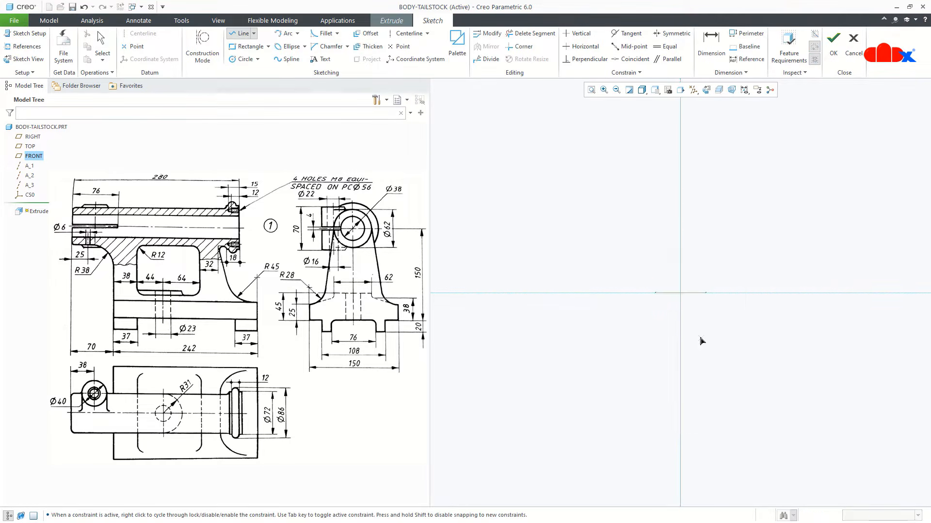
scroll(650, 286, "up", 2)
scroll(650, 286, "up", 2)
left_click(663, 307)
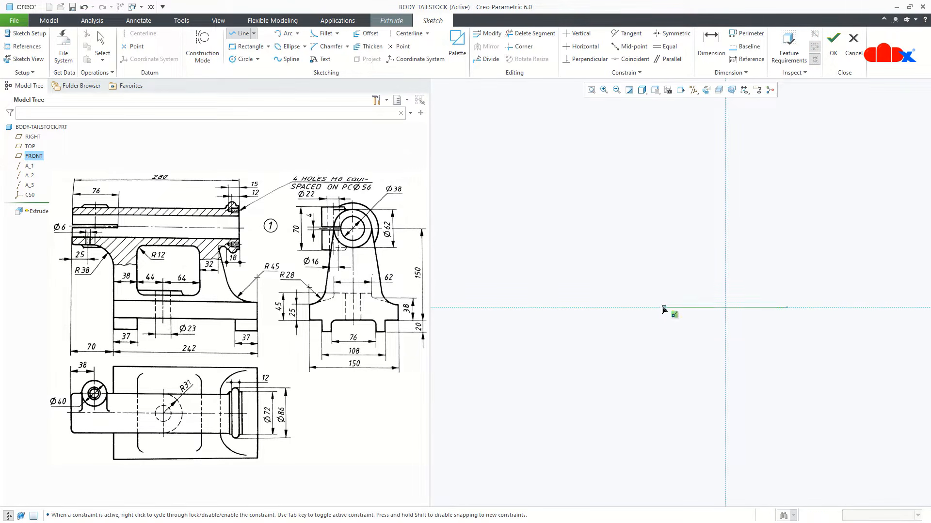
left_click(664, 345)
left_click(631, 346)
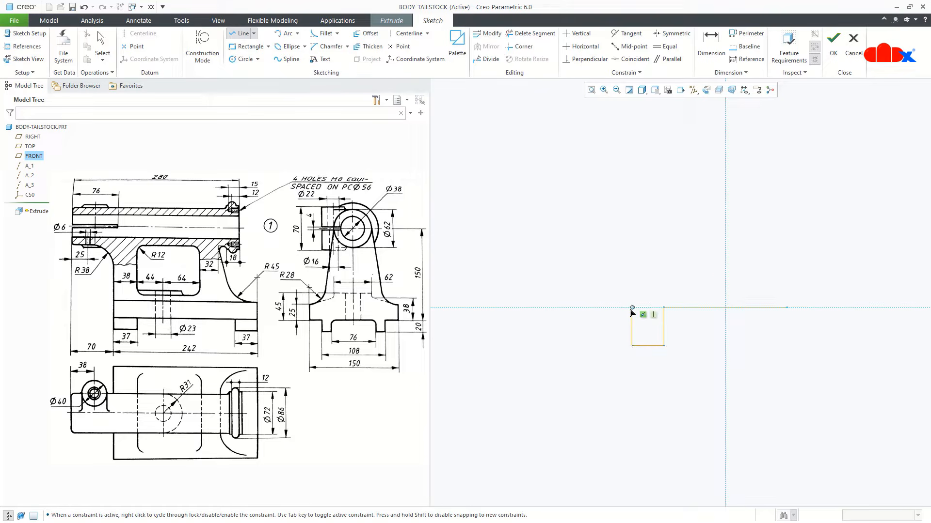
left_click(632, 307)
left_click(578, 308)
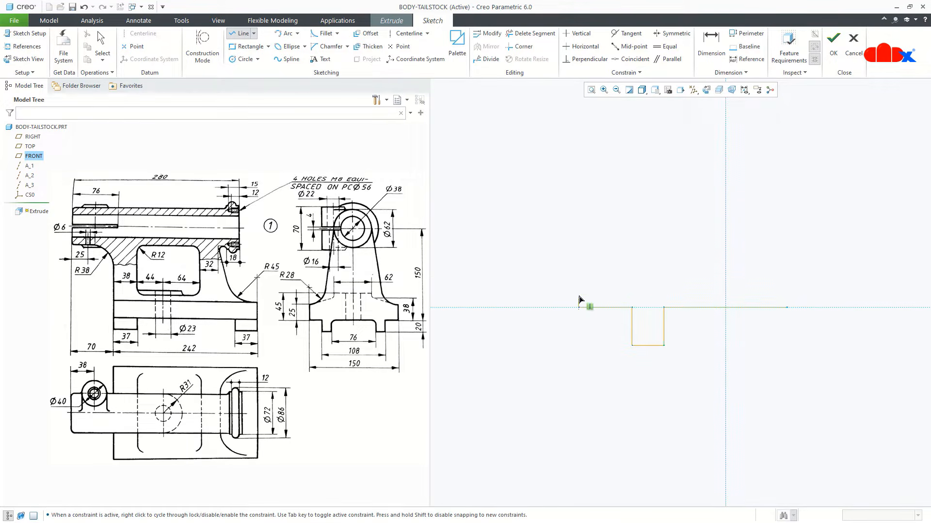
left_click(578, 266)
middle_click(580, 337)
middle_click(581, 337)
left_click(583, 361)
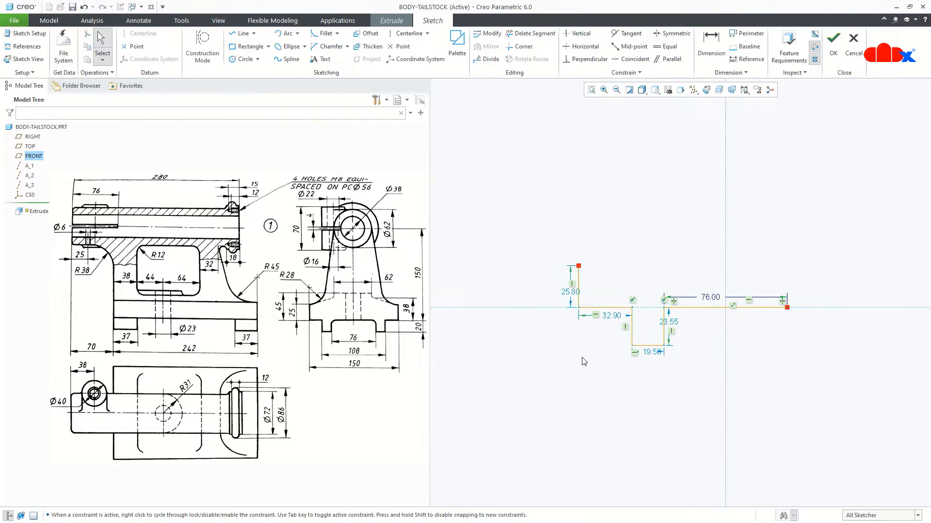
- Set the foot's depth to 20 mm and the symmetric width across its outer edge to 108 mm
left_click(672, 325)
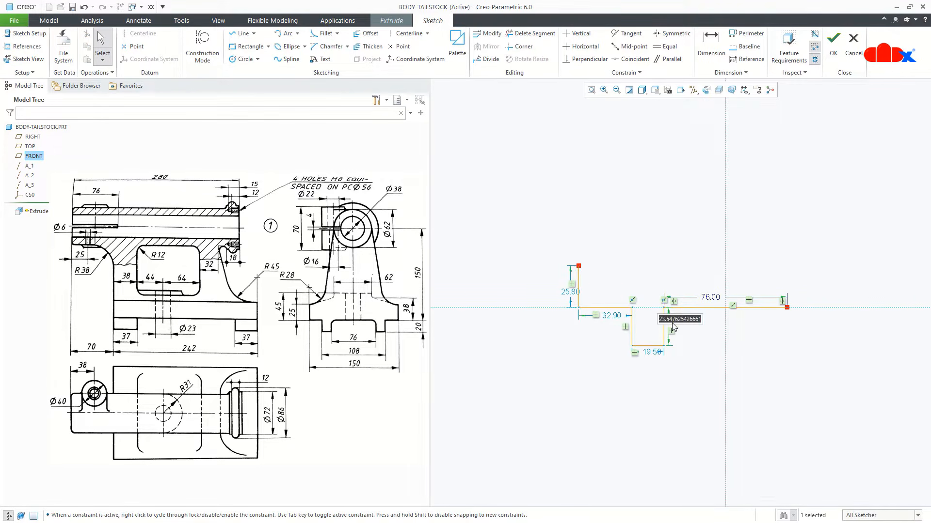
type("20")
key("Return")
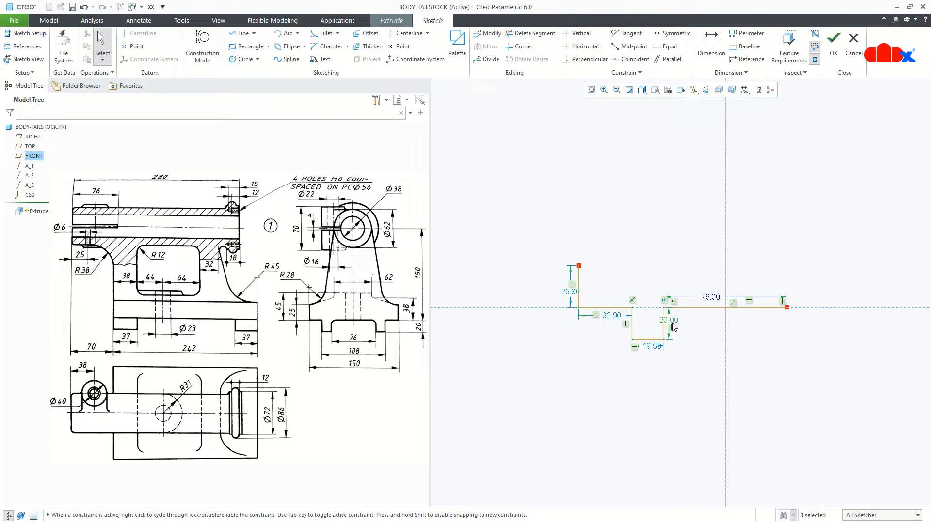
right_click(693, 340)
left_click(795, 358)
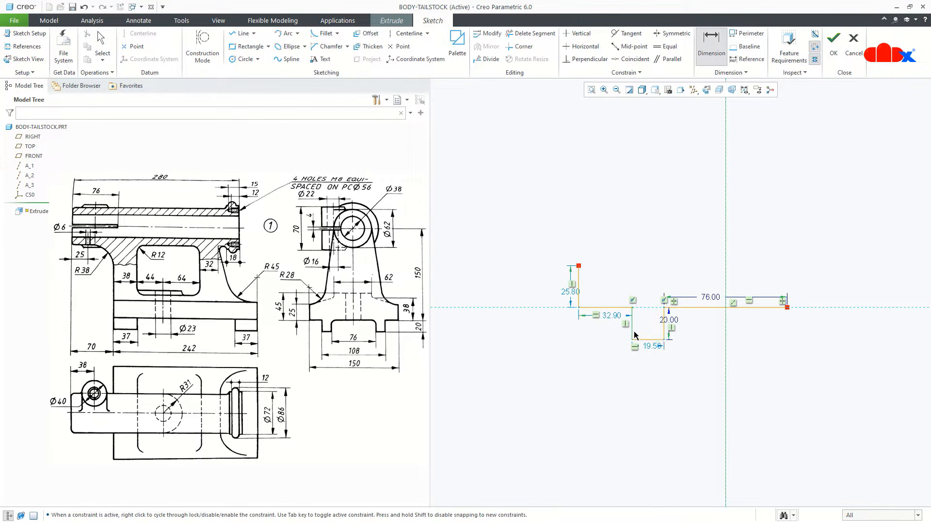
middle_click(670, 377)
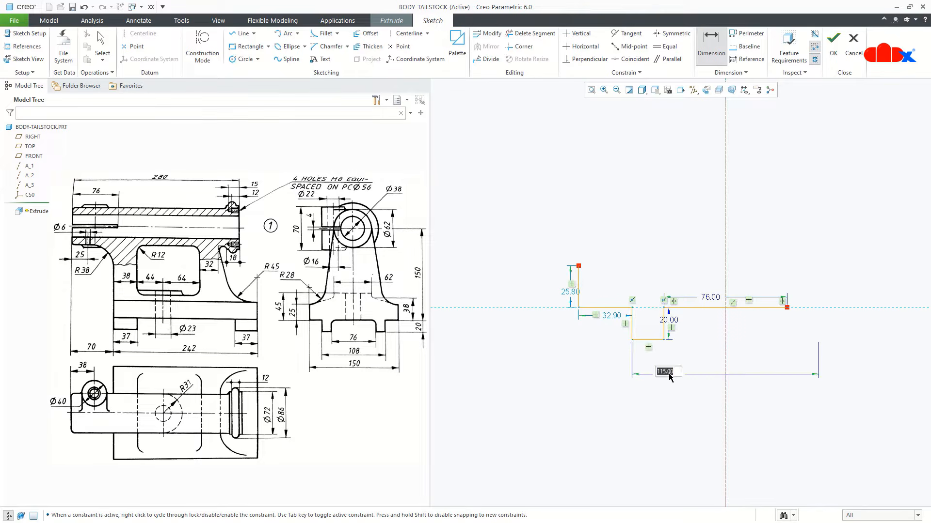
type("108")
key("Return")
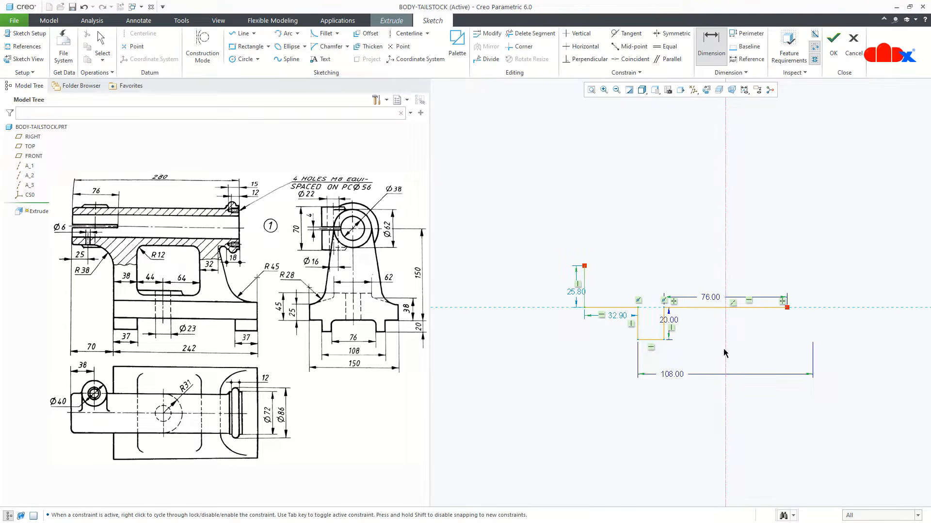
- Dimension the base's overall symmetric width at 150 mm and set the outer vertical edge's height to 25 mm
middle_click(695, 392)
type("150")
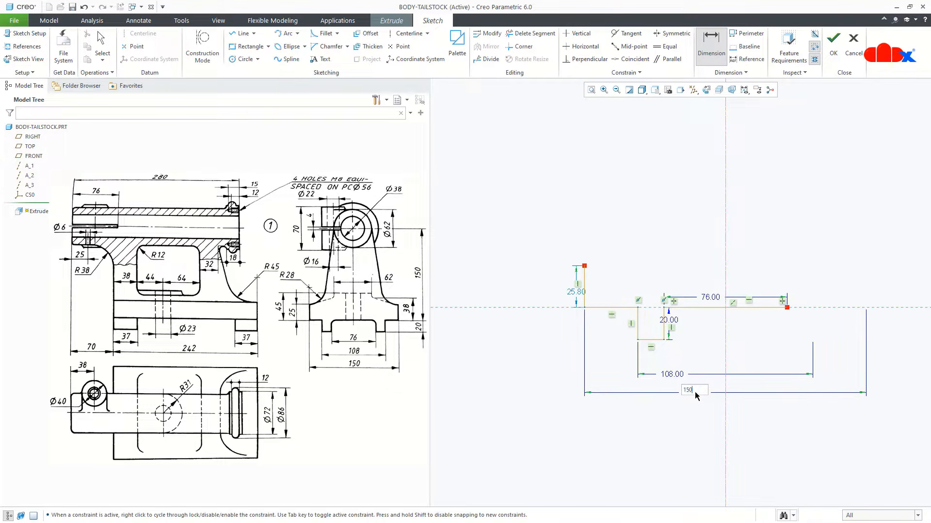
key("Return")
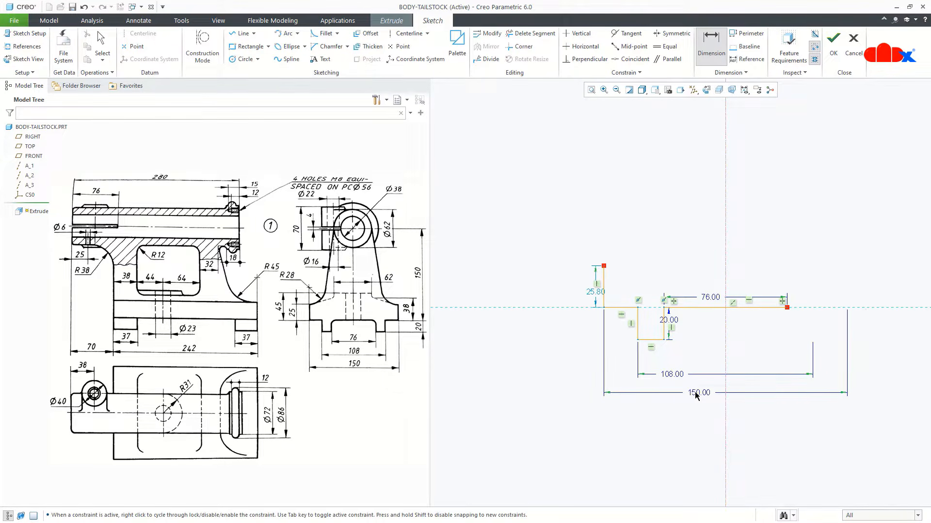
double_click(595, 293)
type("25")
key("Return")
- Sketch a sloped line from the outer edge's upper end, followed by a horizontal line about 31 mm long to the centerline
right_click(595, 296)
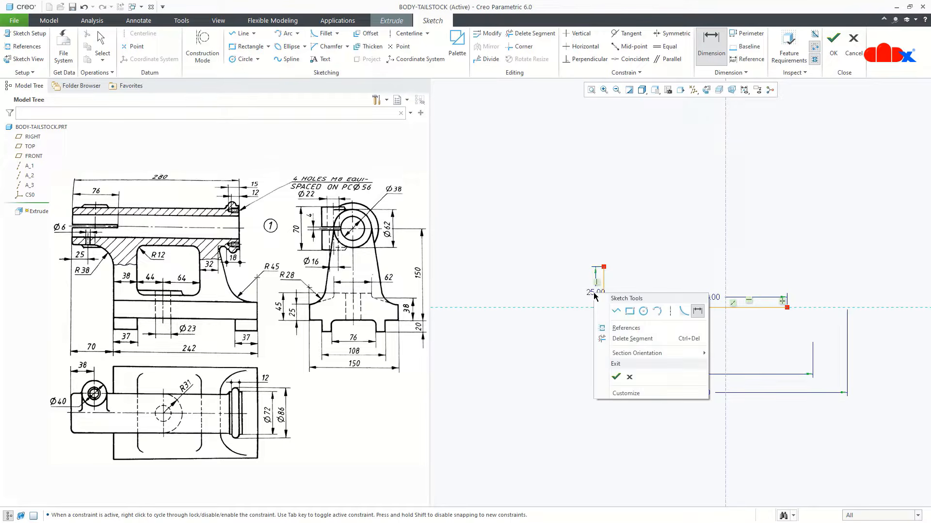
left_click(616, 314)
left_click(603, 267)
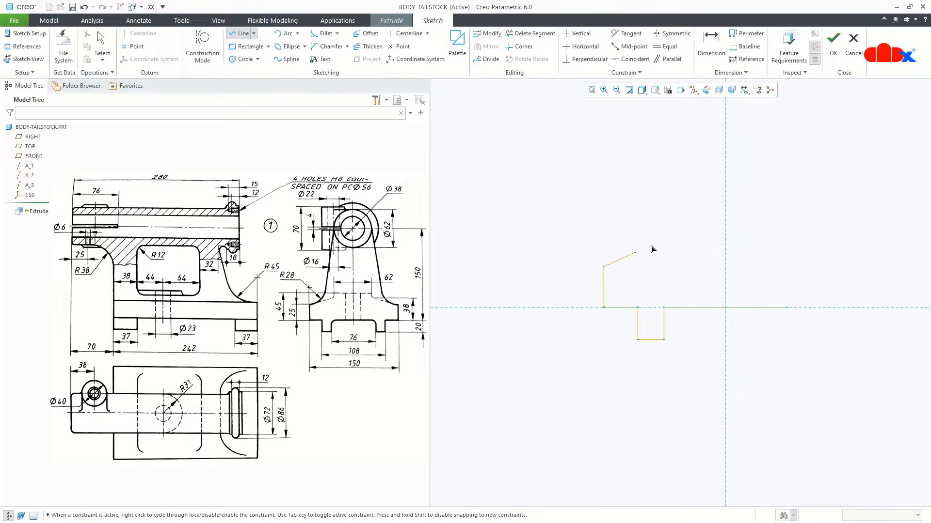
left_click(676, 238)
left_click(725, 238)
middle_click(753, 266)
middle_click(754, 267)
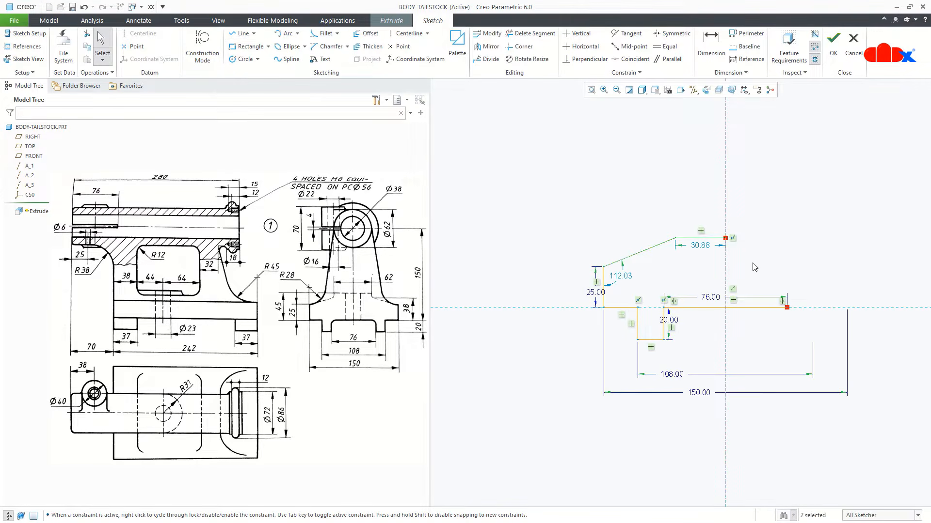
- Dimension the upper horizontal line's height above the base line at 38 mm
right_click(754, 267)
left_click(846, 281)
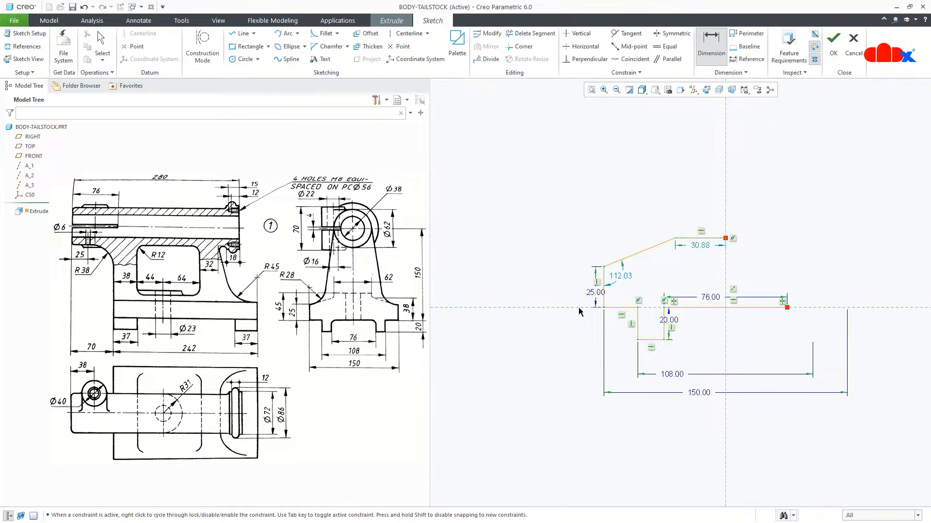
middle_click(556, 273)
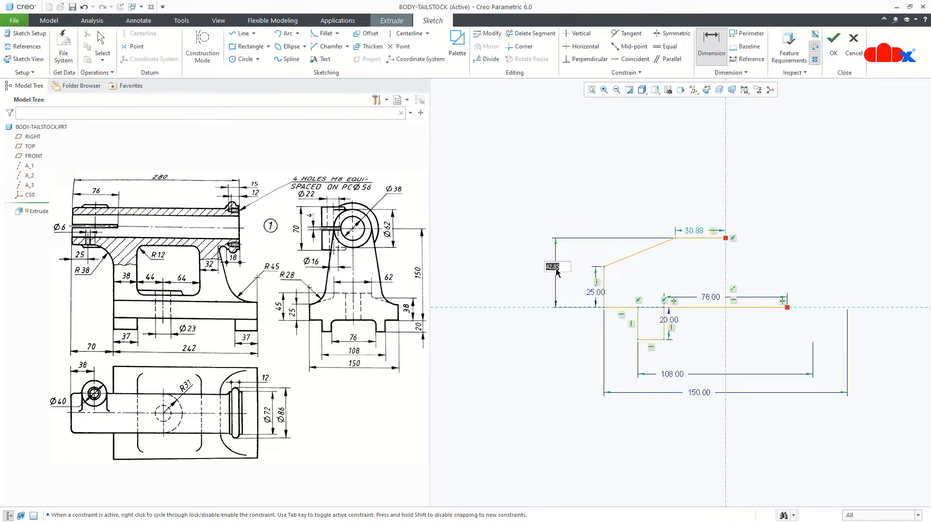
type("38")
key("Return")
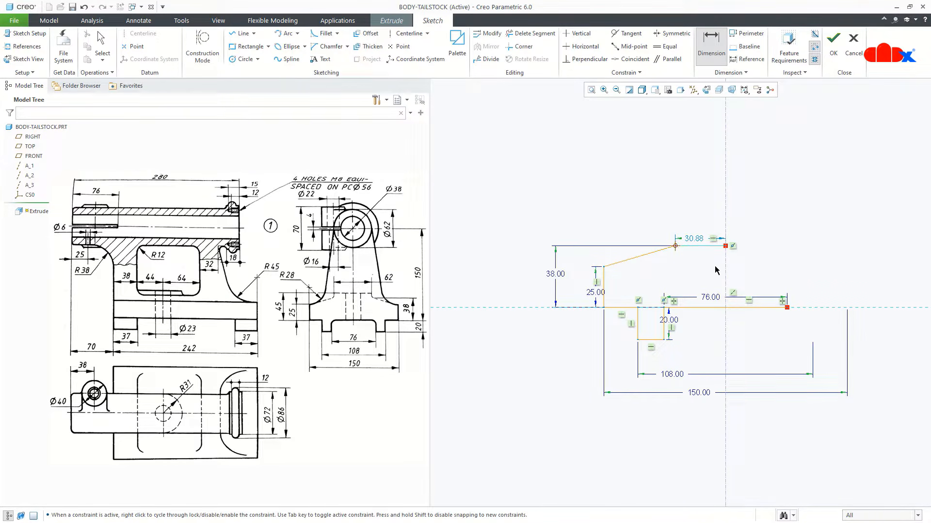
- Dimension the upper horizontal line's symmetric width about the centerline at 62 mm
left_click(675, 246)
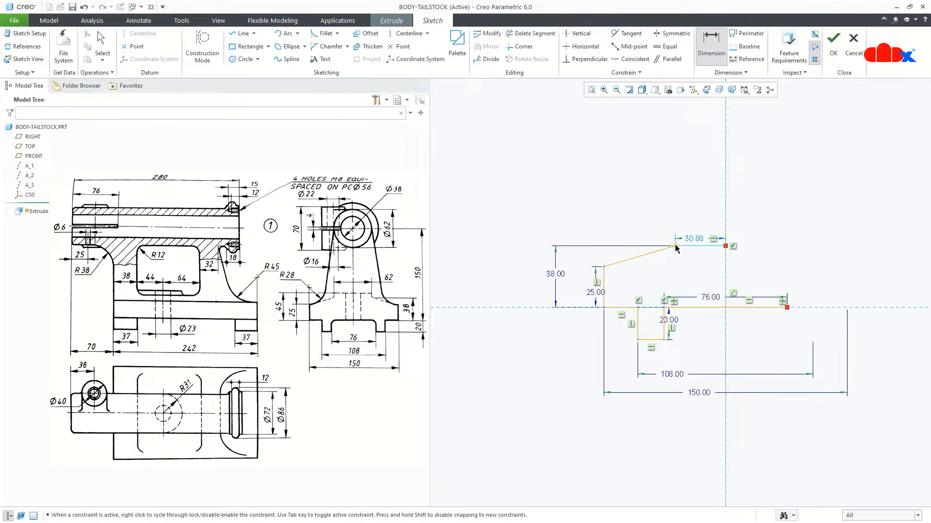
middle_click(712, 226)
type("62")
key("Return")
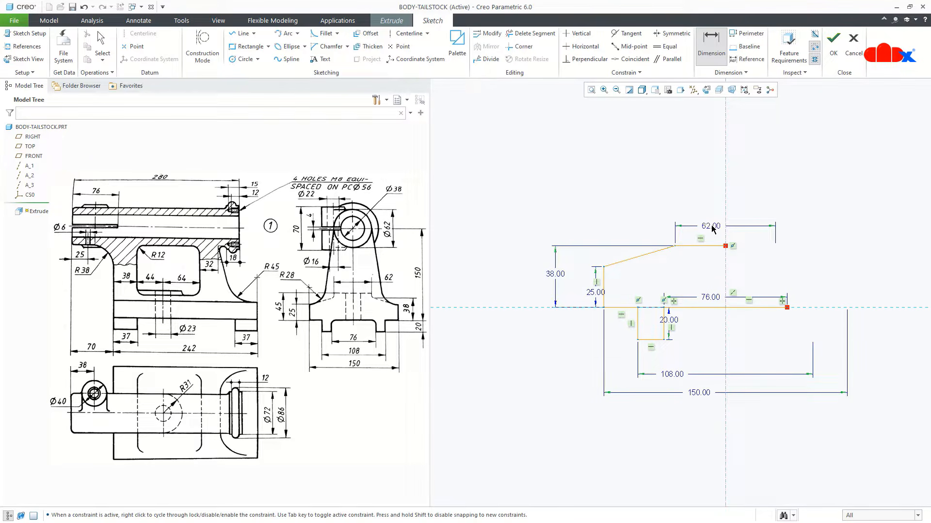
middle_click(703, 196)
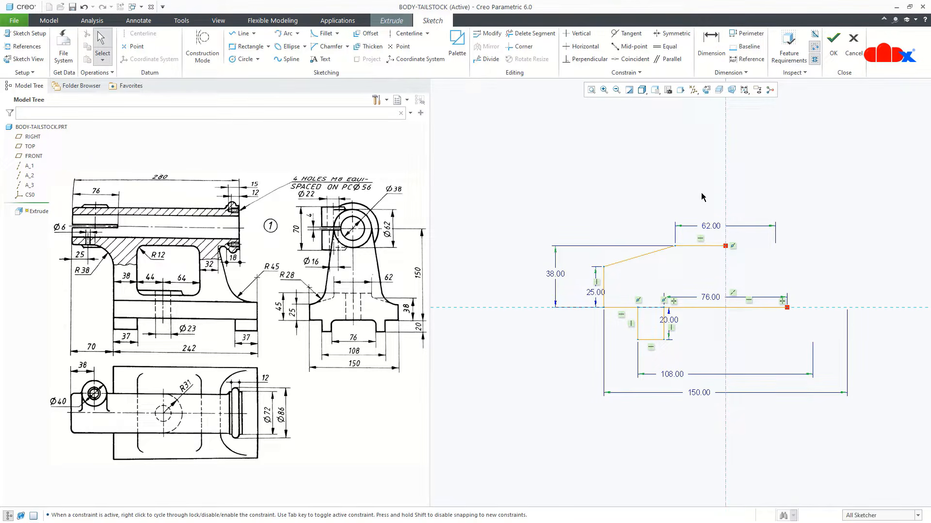
- Sketch a circle centered on the vertical centerline above the base and set its diameter to 62 mm
scroll(684, 286, "down", 4)
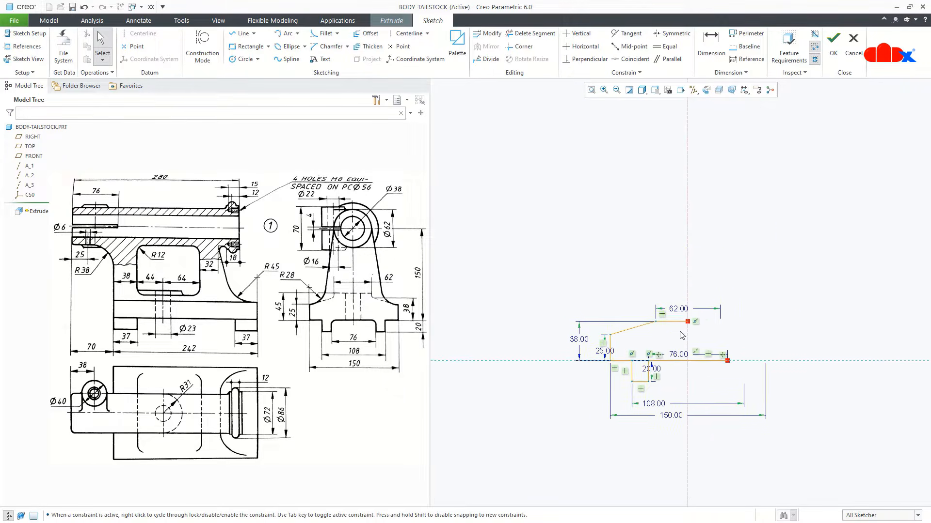
scroll(682, 334, "up", 2)
right_click(685, 332)
left_click(728, 350)
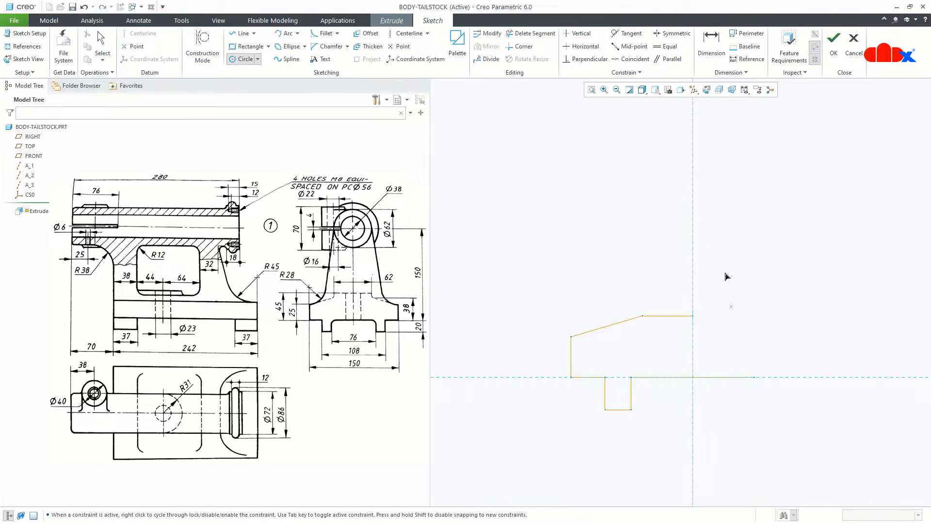
left_click(692, 155)
left_click(707, 201)
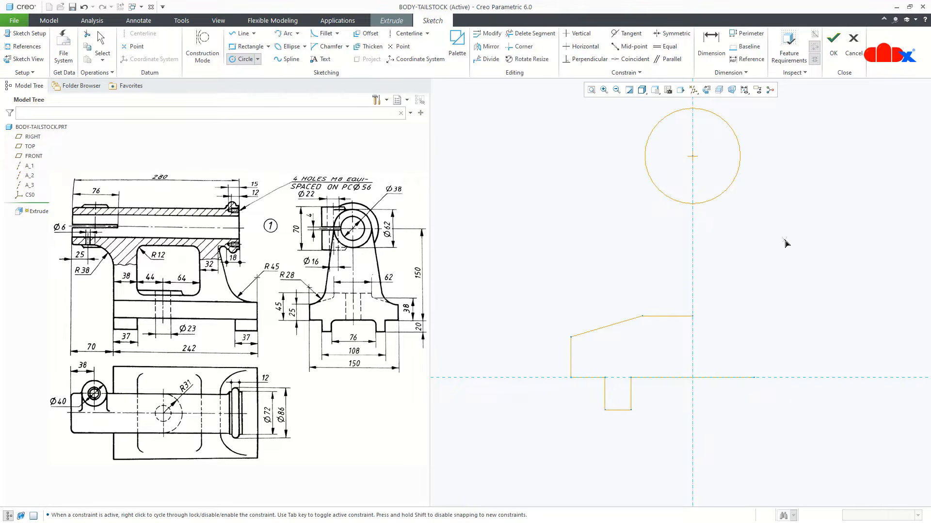
middle_click(786, 243)
double_click(626, 112)
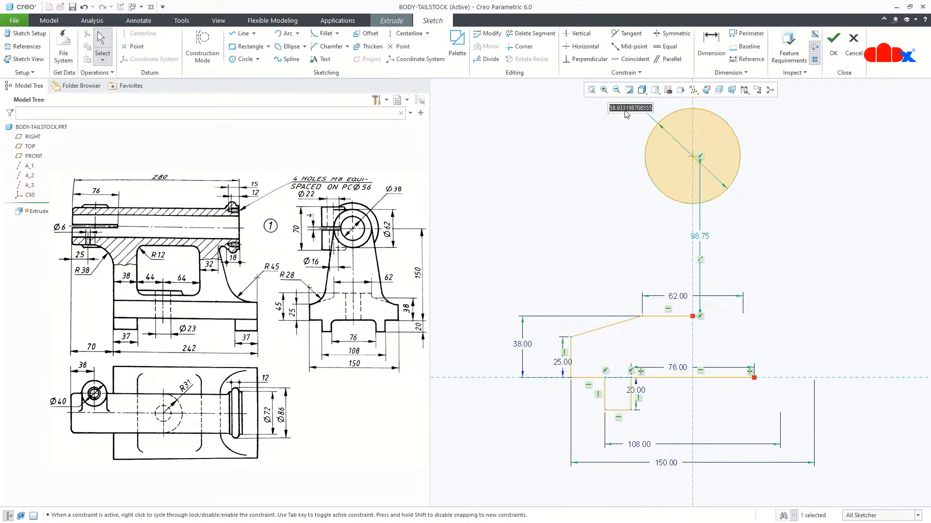
type("62")
key("Return")
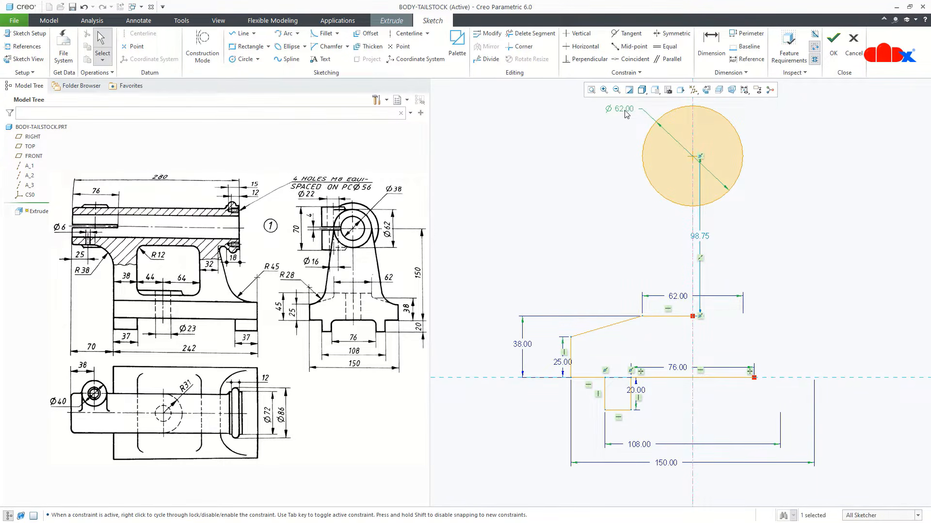
- Dimension the circle center's height above the horizontal base line at 150 mm
left_click(616, 147)
right_click(616, 148)
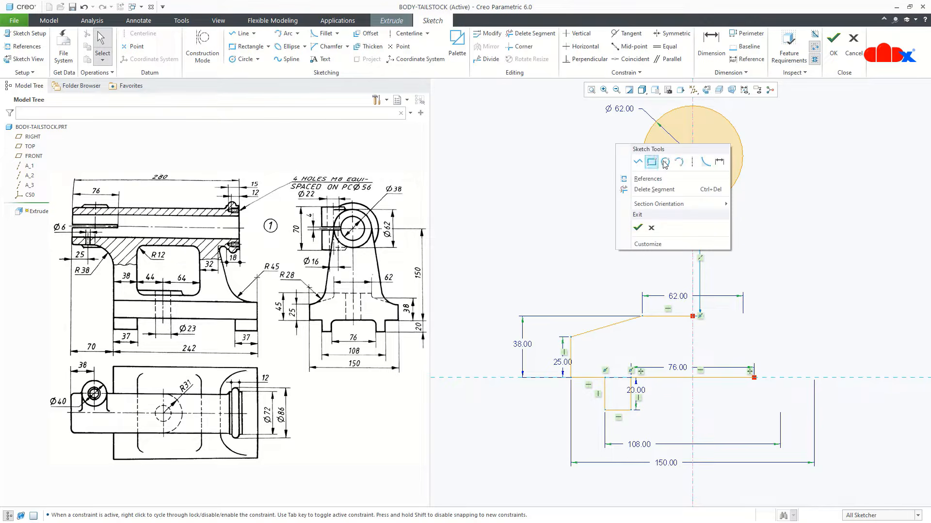
left_click(716, 161)
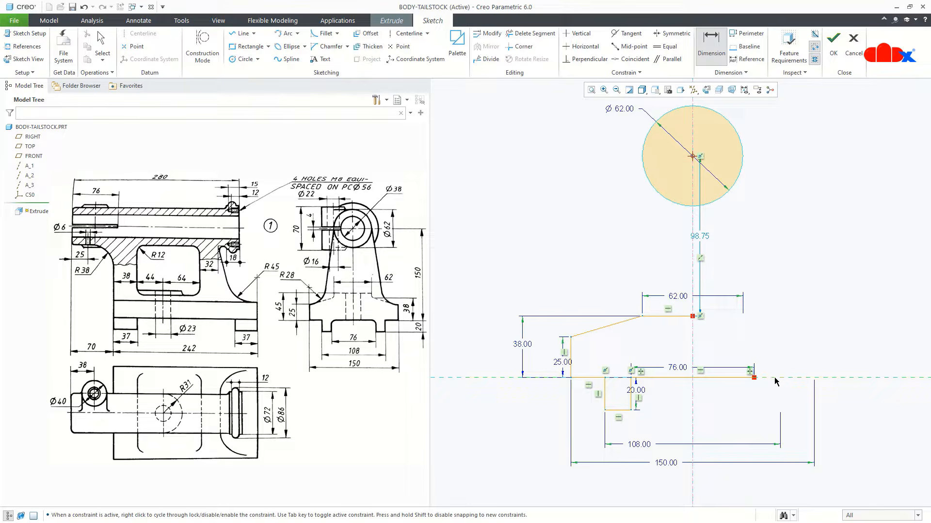
middle_click(831, 303)
type("1")
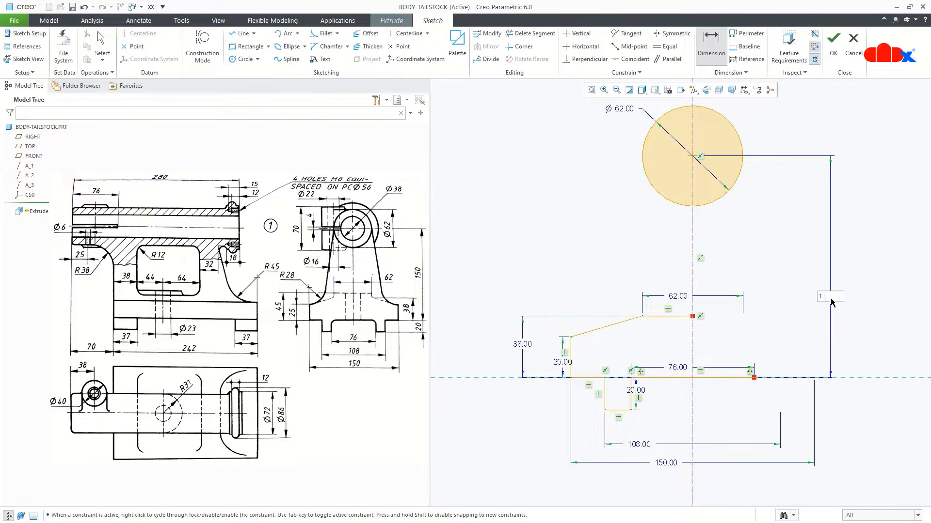
type("50")
key("Return")
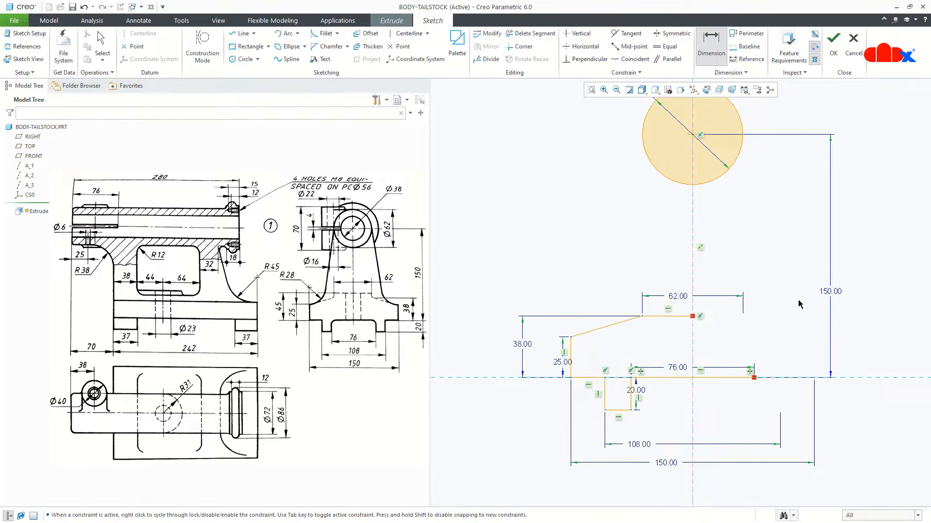
- Sketch a line tangent to the circle's outer side, running down to the base's sloped line
middle_click_drag(800, 304, 793, 341, "shift")
right_click(792, 341)
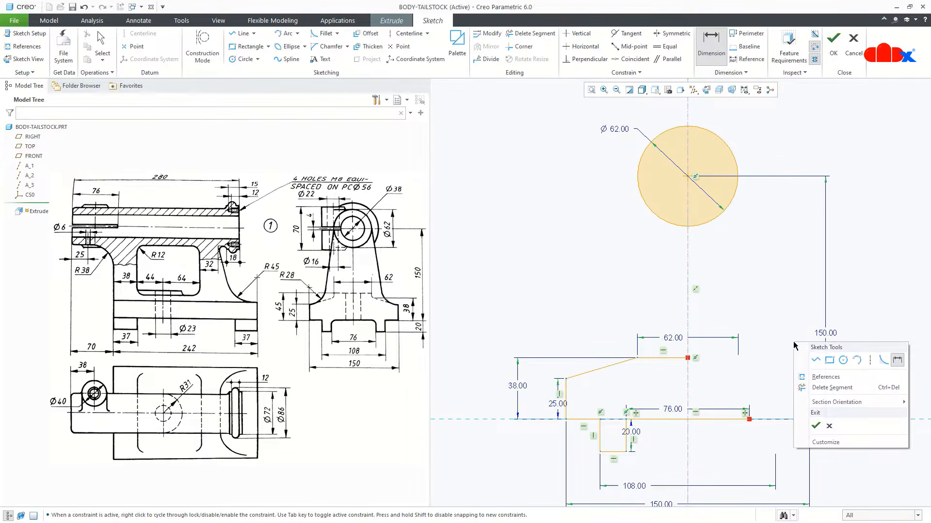
left_click(814, 362)
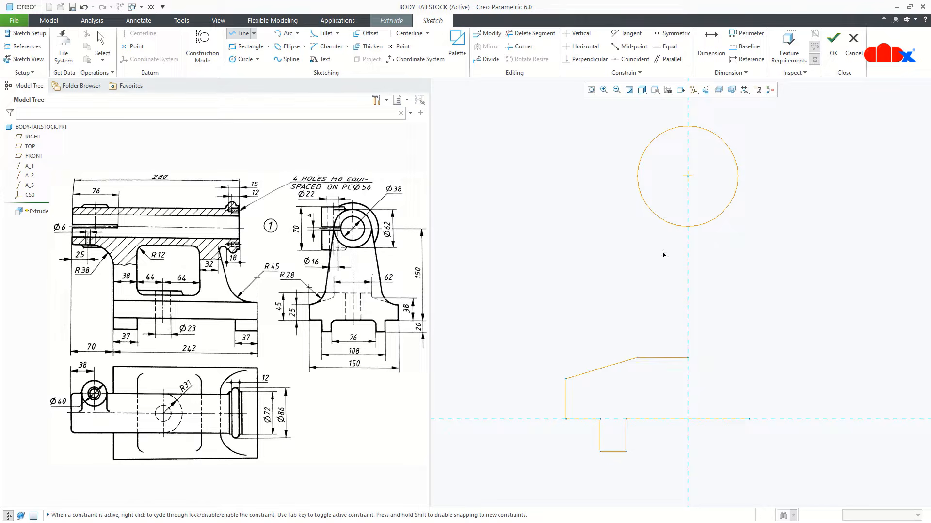
left_click(637, 171)
left_click(609, 368)
middle_click(633, 388)
middle_click(637, 389)
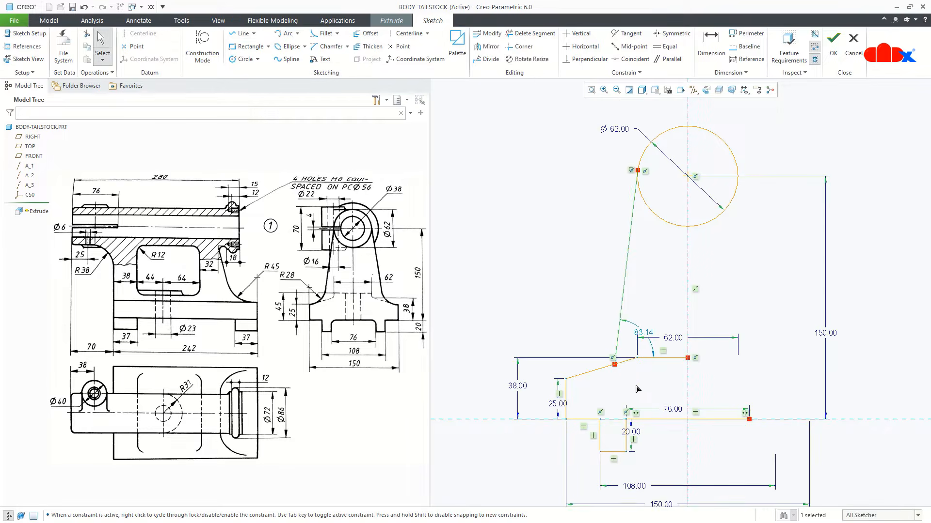
- Fillet the corner between the tangent line and the base's sloped line with a radius of about 17 mm
right_click(638, 389)
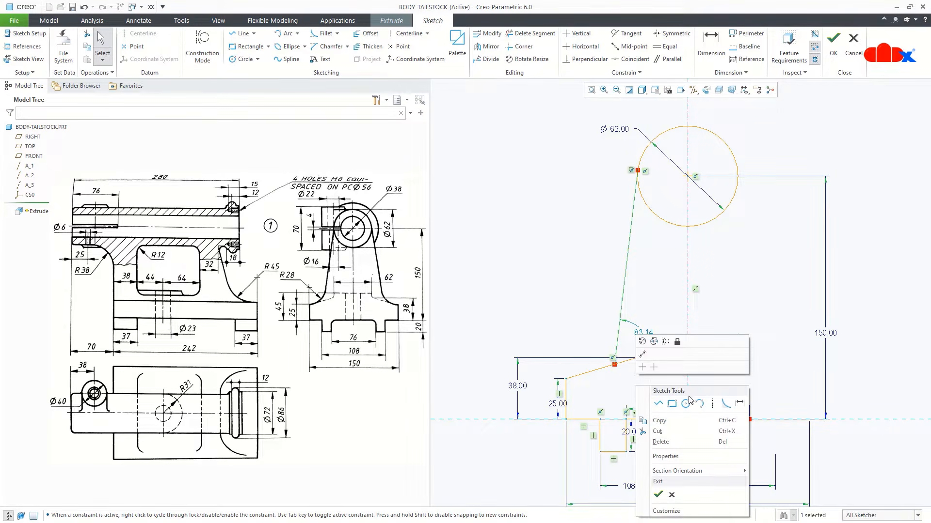
left_click(723, 407)
left_click(599, 371)
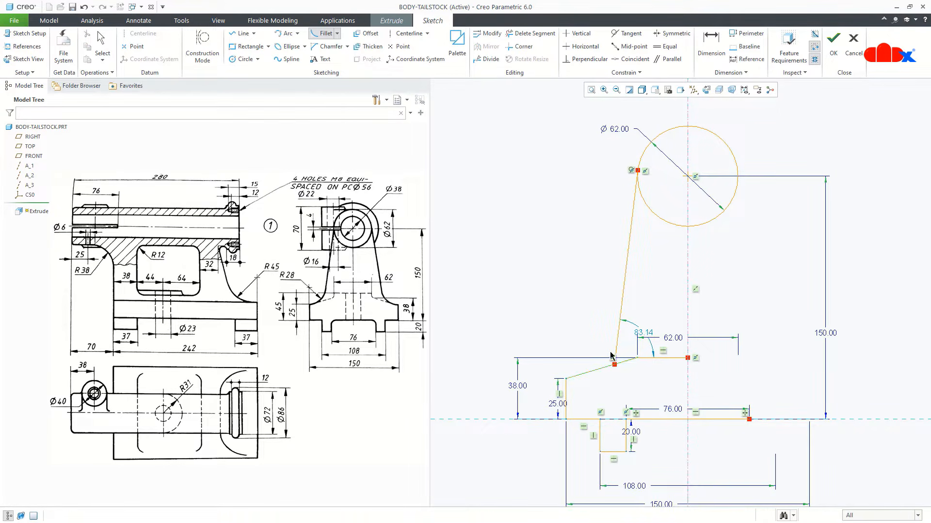
left_click(617, 340)
middle_click(617, 341)
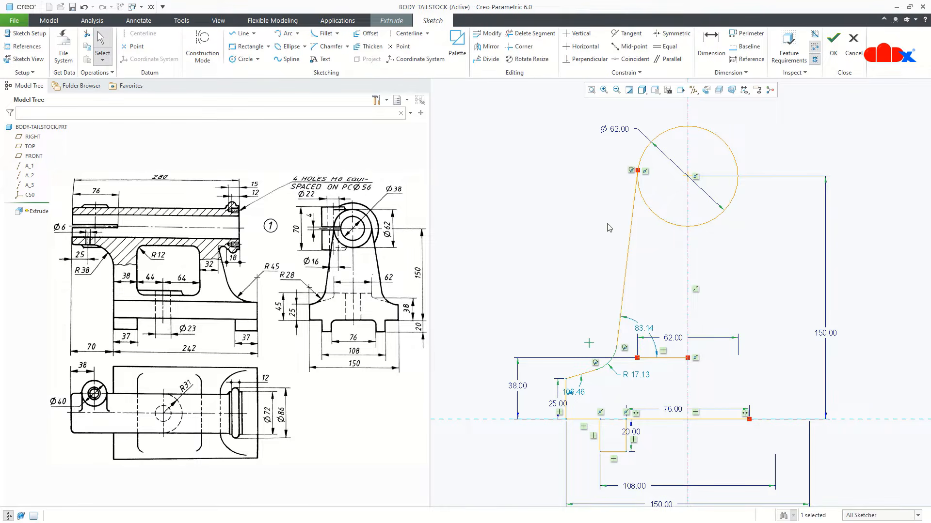
- Constrain the fillet's center vertically in line with the upper end of the base's outer edge
left_click(579, 33)
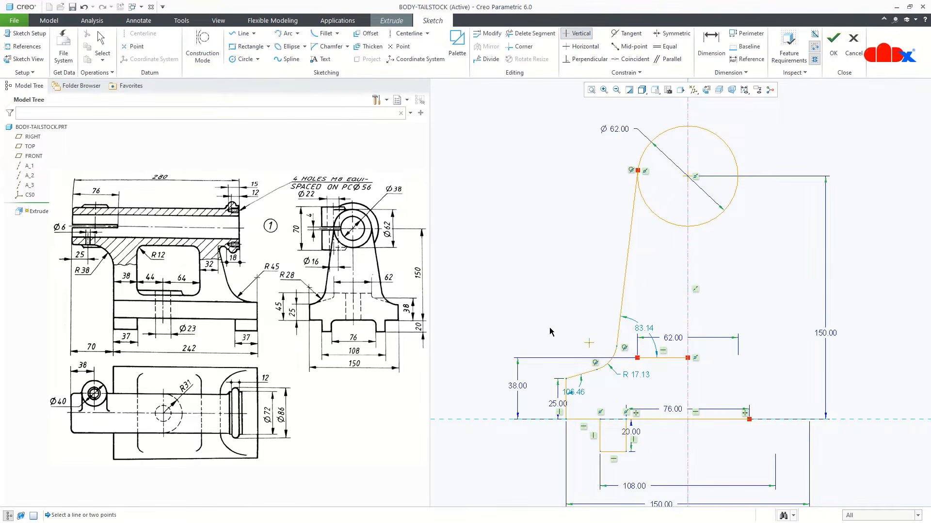
left_click(565, 379)
left_click(589, 342)
middle_click(589, 347)
- Set the radius of the fillet between the web and the base to 28 mm
scroll(581, 364, "down", 8)
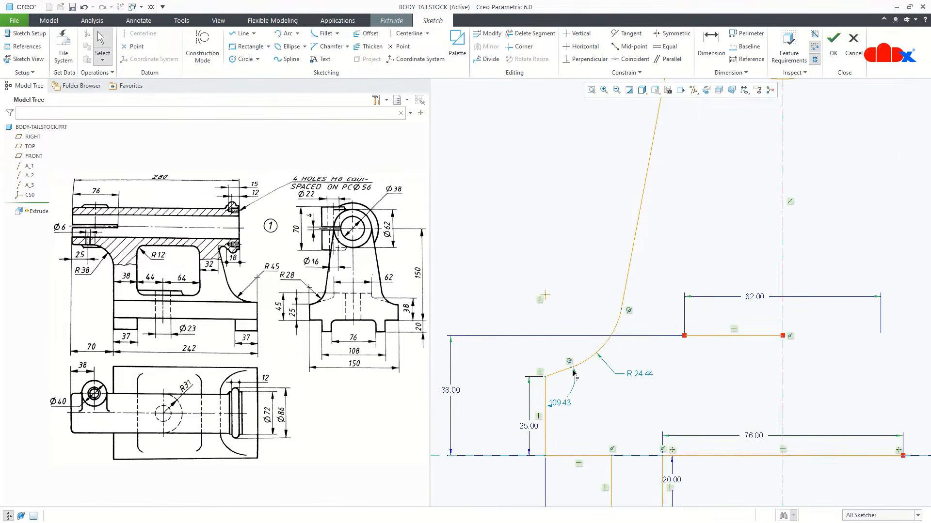
scroll(577, 364, "down", 3)
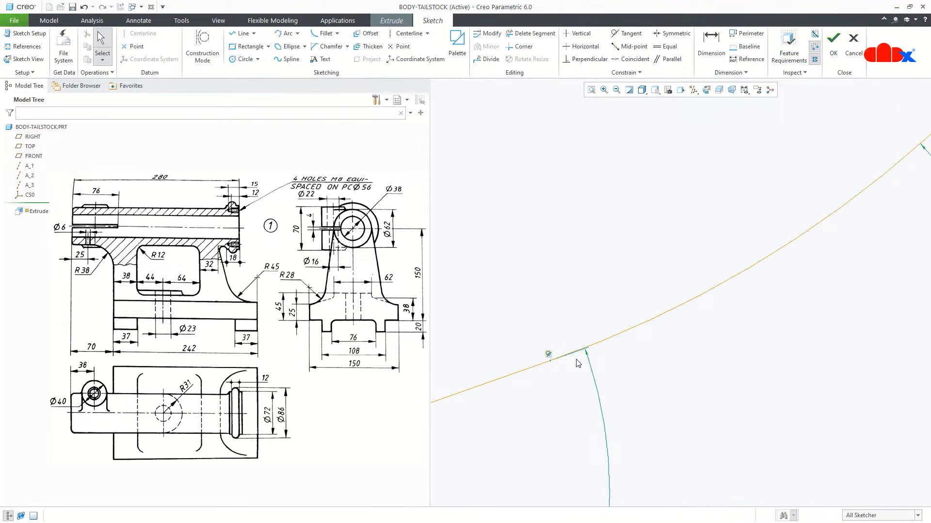
scroll(577, 363, "up", 6)
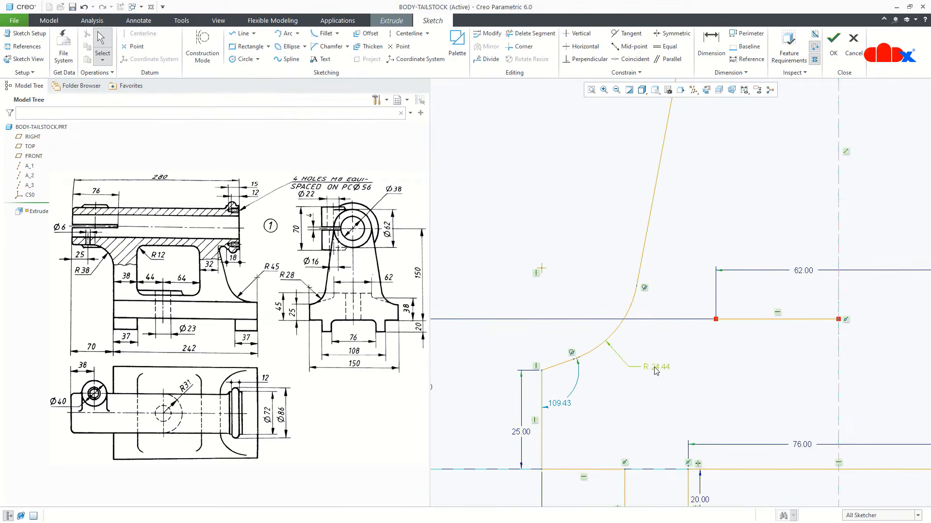
double_click(655, 368)
type("28")
key("Return")
- Sketch a line from the outer end of the upper horizontal line to the fillet's lower tangent point
right_click(656, 370)
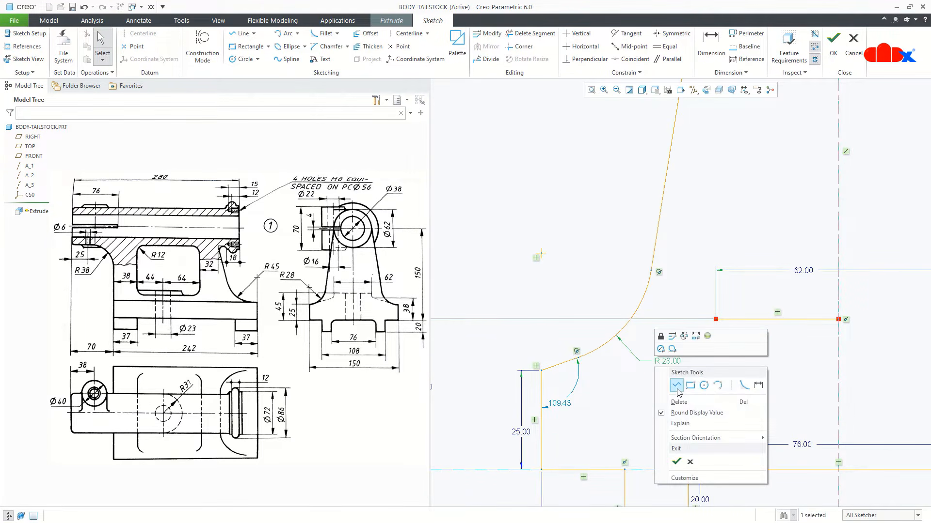
left_click(676, 388)
left_click(716, 322)
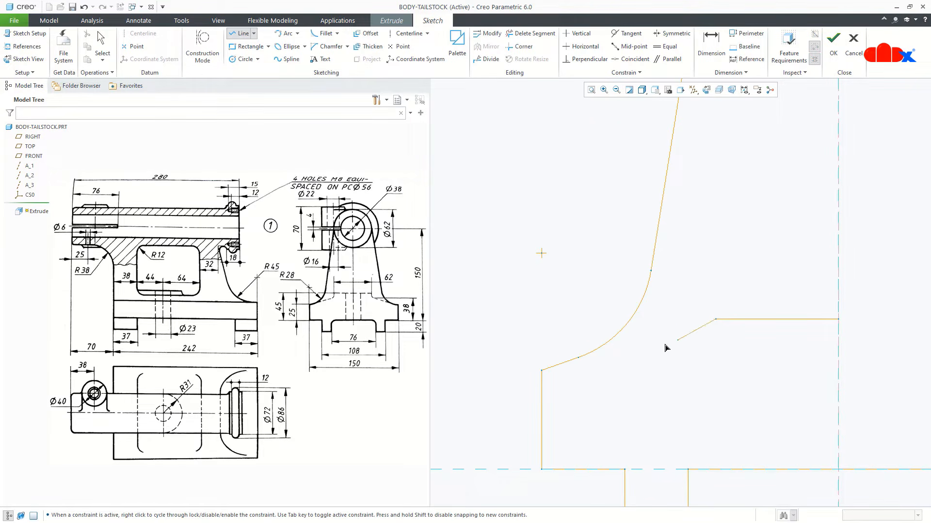
left_click(579, 358)
middle_click(615, 392)
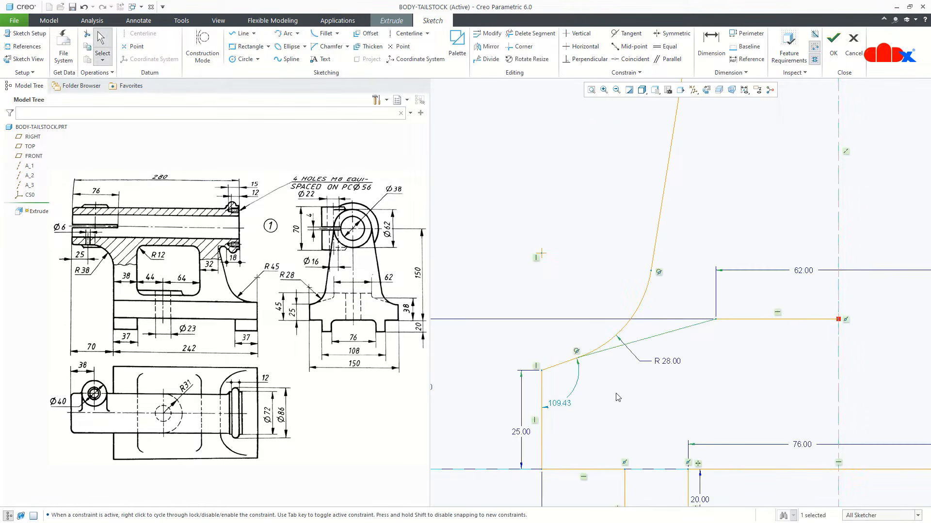
- Constrain the new line parallel to the short sloped line at the base's outer edge
scroll(618, 397, "up", 1)
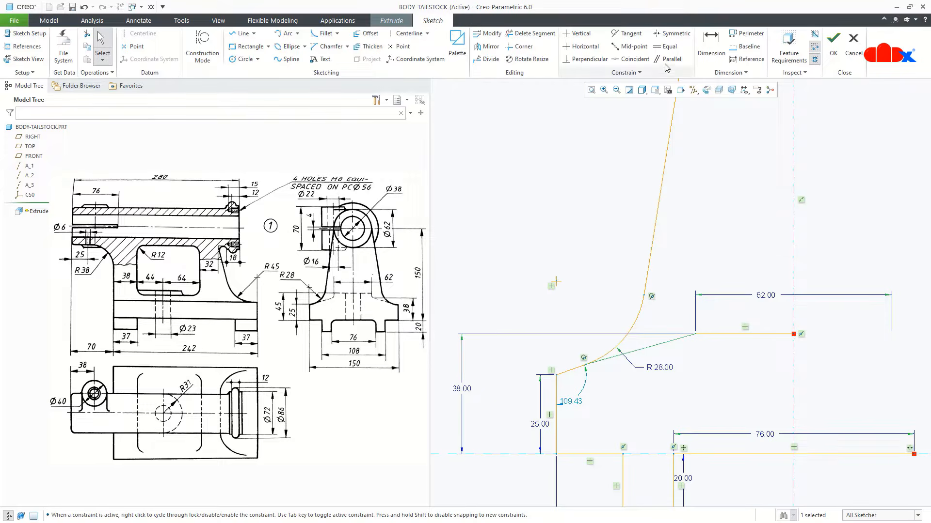
left_click(668, 58)
left_click(573, 370)
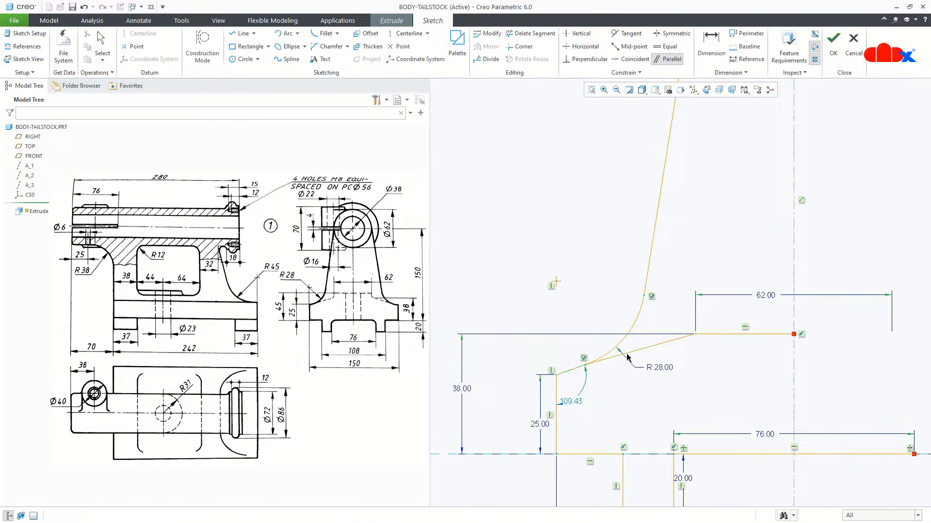
left_click(629, 357)
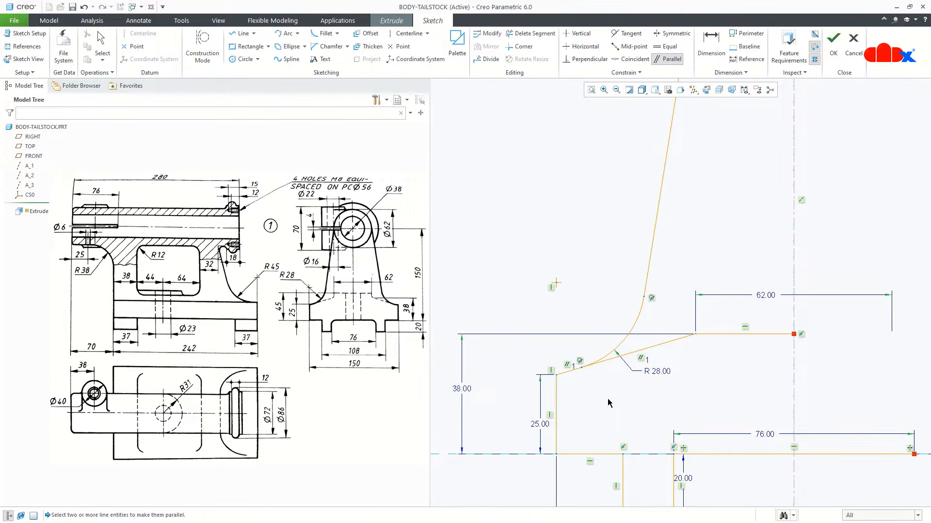
scroll(609, 403, "up", 2)
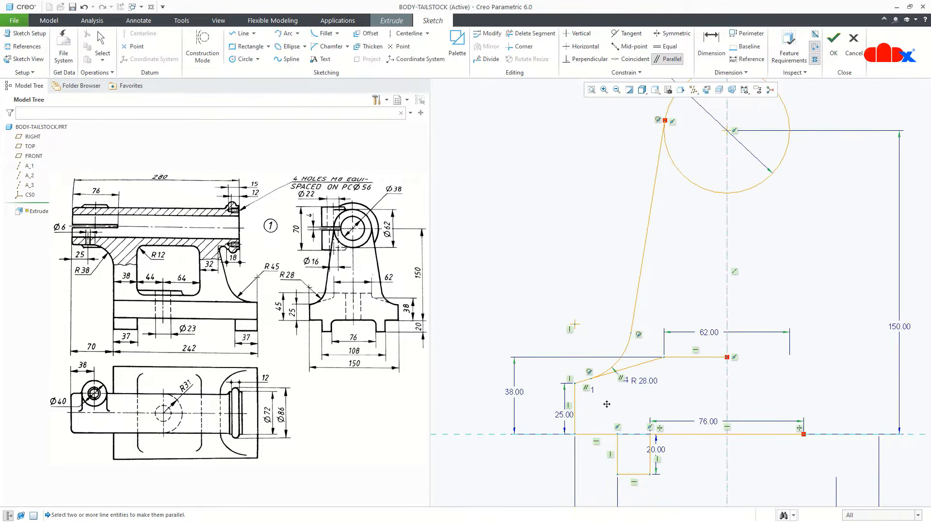
middle_click_drag(607, 404, 565, 402)
middle_click(565, 402)
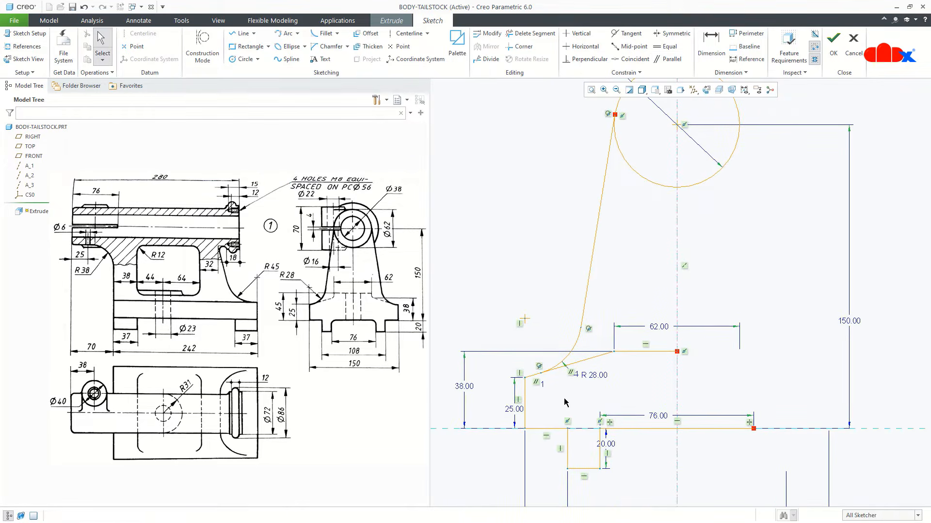
- Convert the inner sloped line and the 62 mm wide horizontal line to construction geometry
left_click(588, 362)
left_click(625, 352, "ctrl")
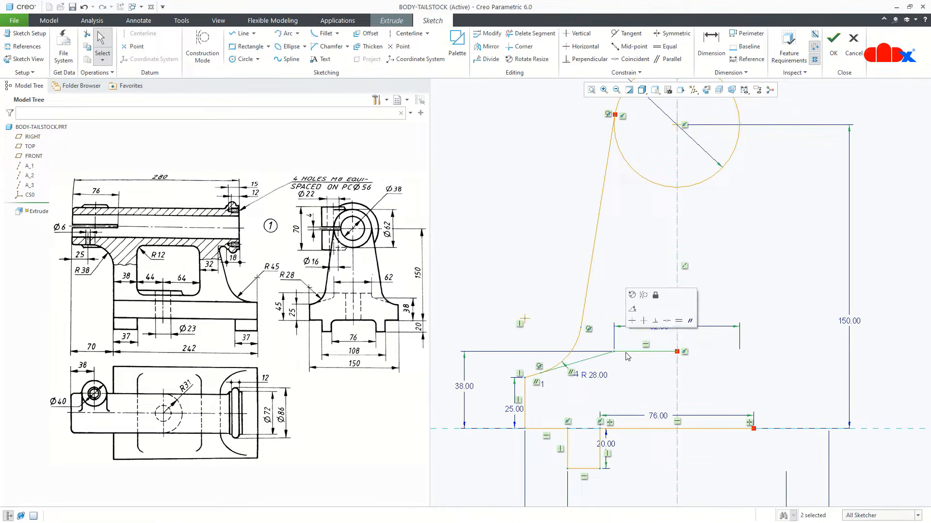
left_click(643, 295)
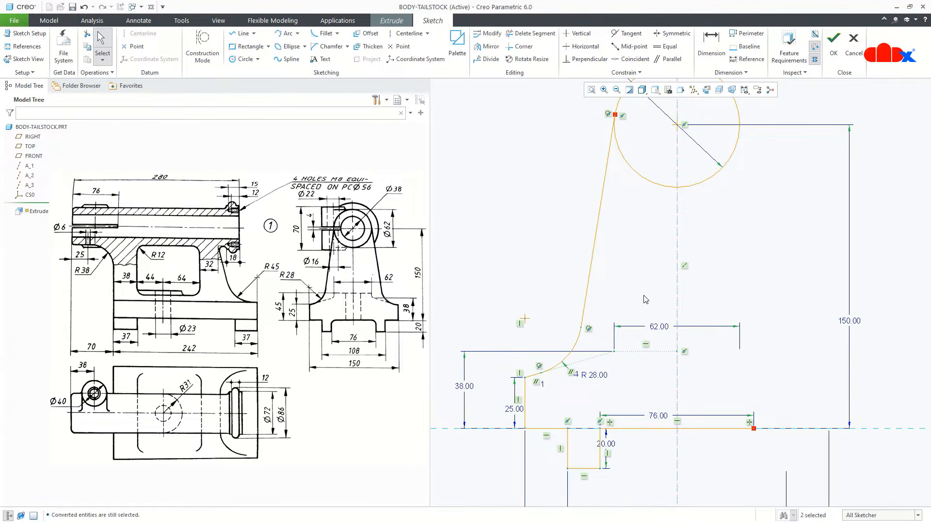
- Trim the 62 mm circle to the upper arc between the tangent line and the vertical centerline
middle_click_drag(646, 299, 647, 338)
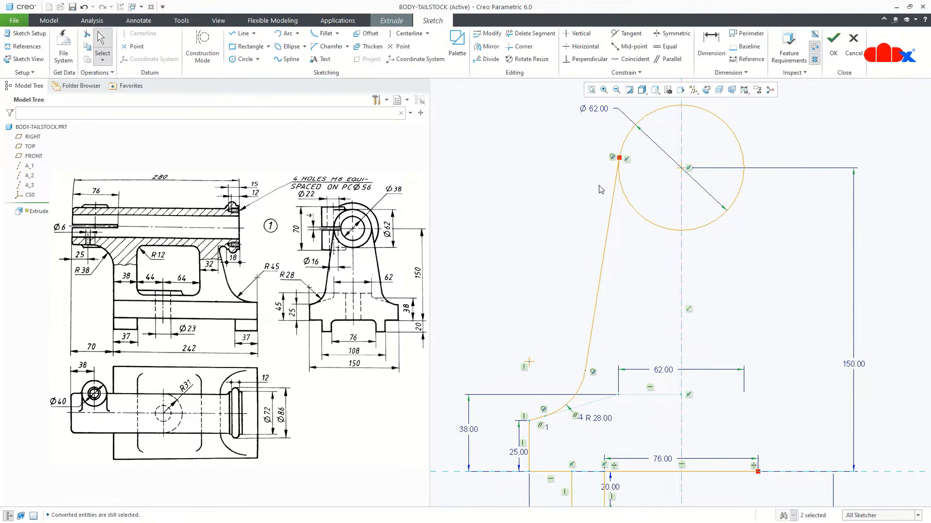
left_click(537, 34)
left_click_drag(643, 187, 646, 240)
left_click_drag(728, 195, 732, 228)
middle_click(730, 268)
scroll(730, 268, "up", 2)
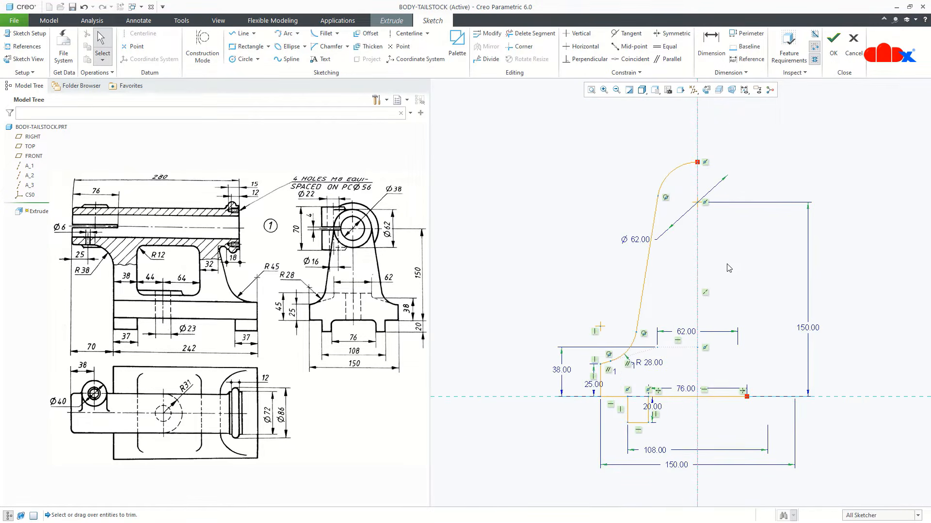
- Mirror the whole half-profile about the vertical centerline to complete the symmetric tailstock section
left_click_drag(519, 127, 698, 451)
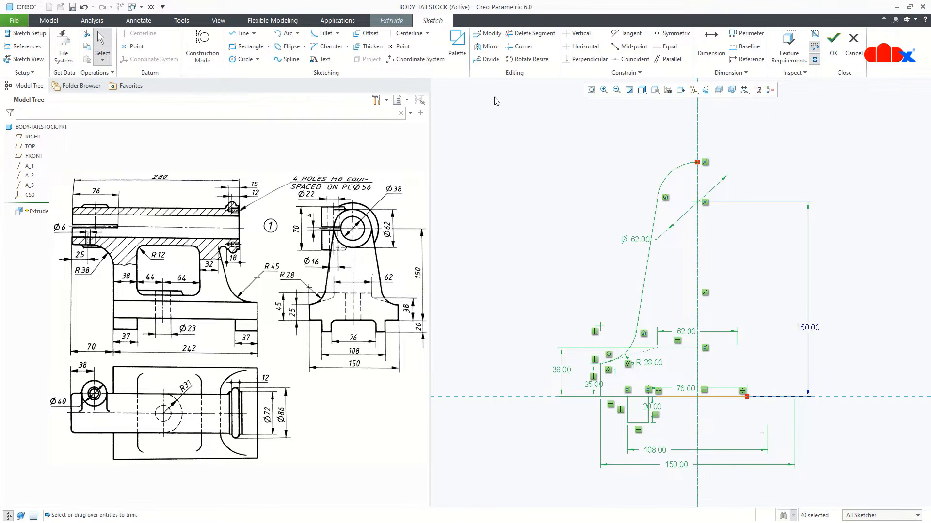
left_click(487, 47)
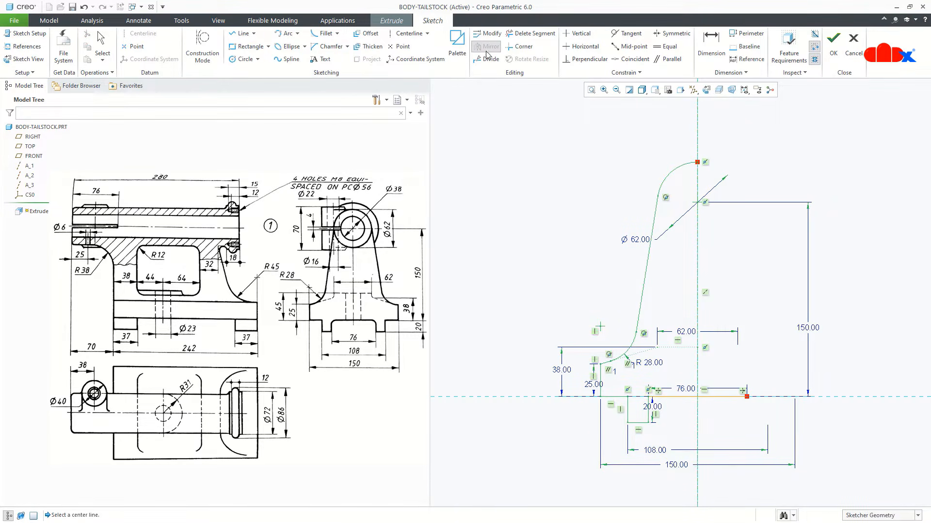
left_click(698, 139)
left_click(729, 155)
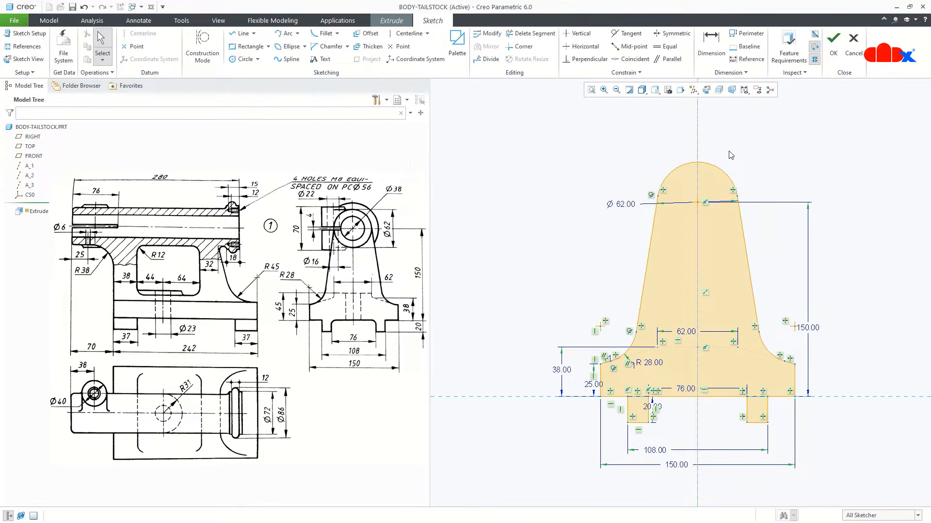
- Hide the sketch constraint symbols to inspect the mirrored profile, and show them again
left_click(744, 90)
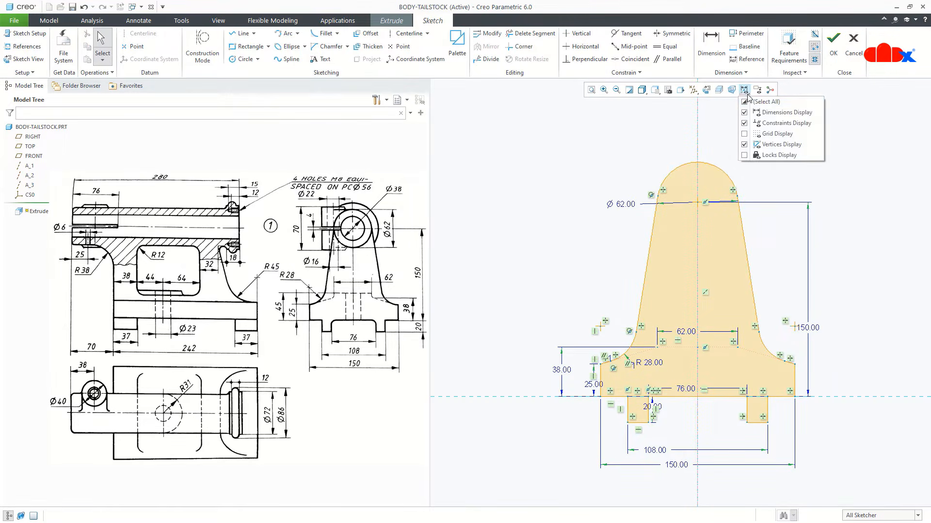
left_click(745, 123)
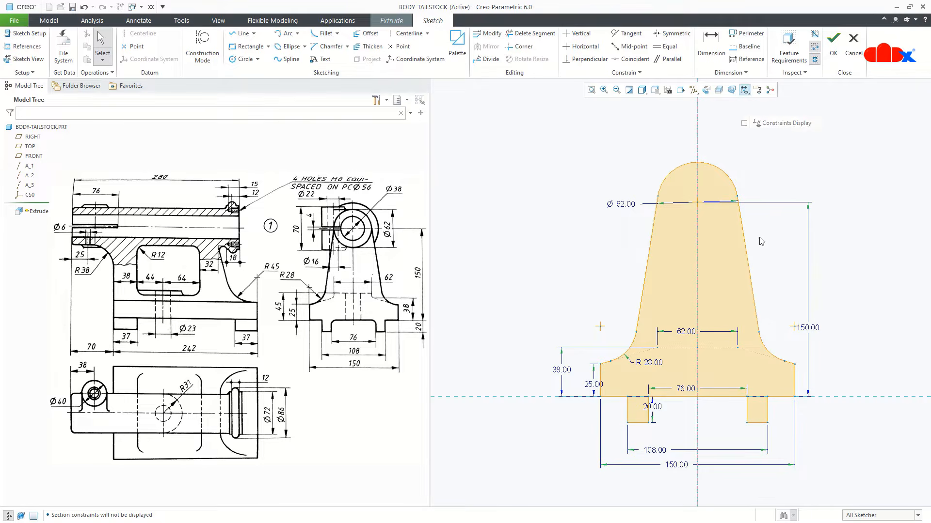
scroll(747, 394, "up", 1)
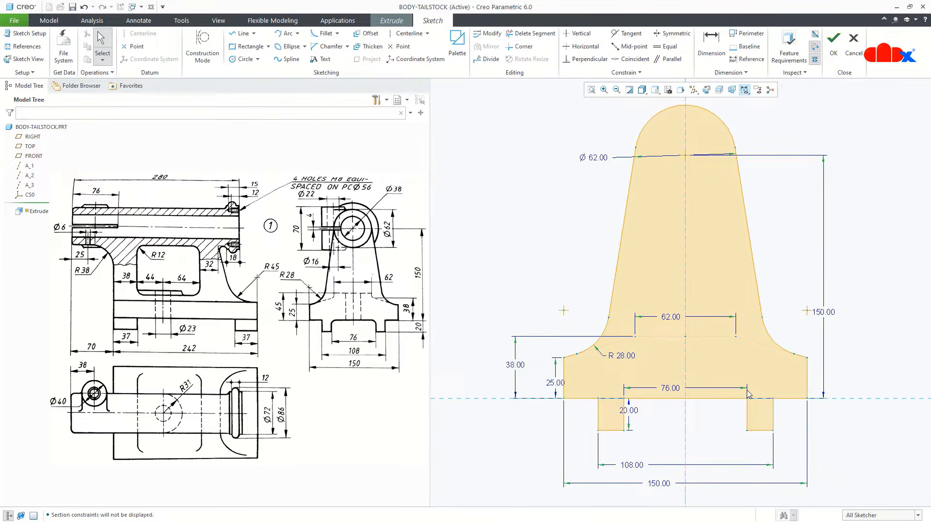
left_click(745, 90)
left_click(747, 123)
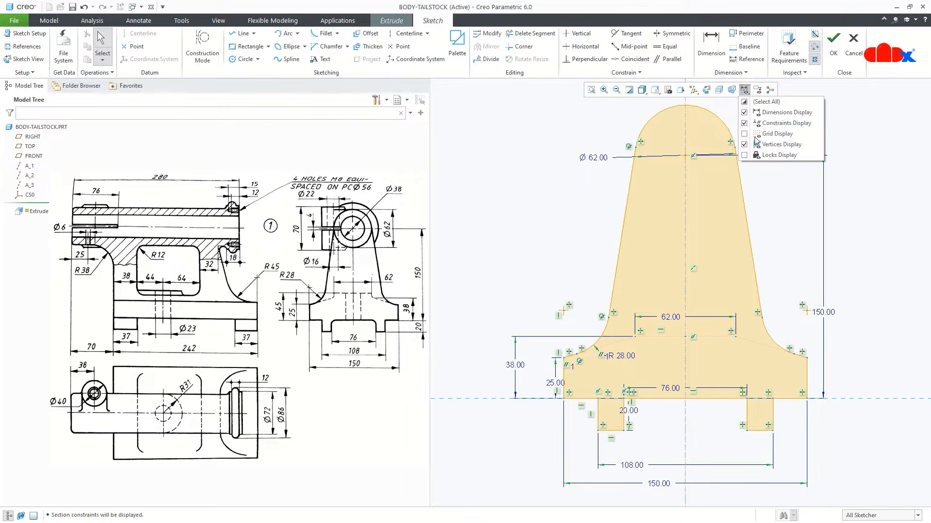
- Finish the profile sketch and extrude it as a solid to a depth of 242 mm
right_click(772, 210)
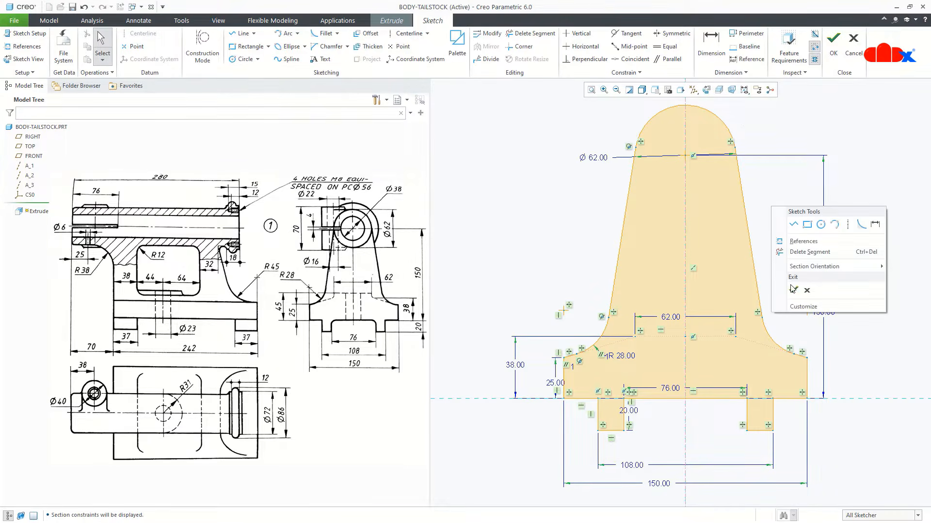
left_click(793, 290)
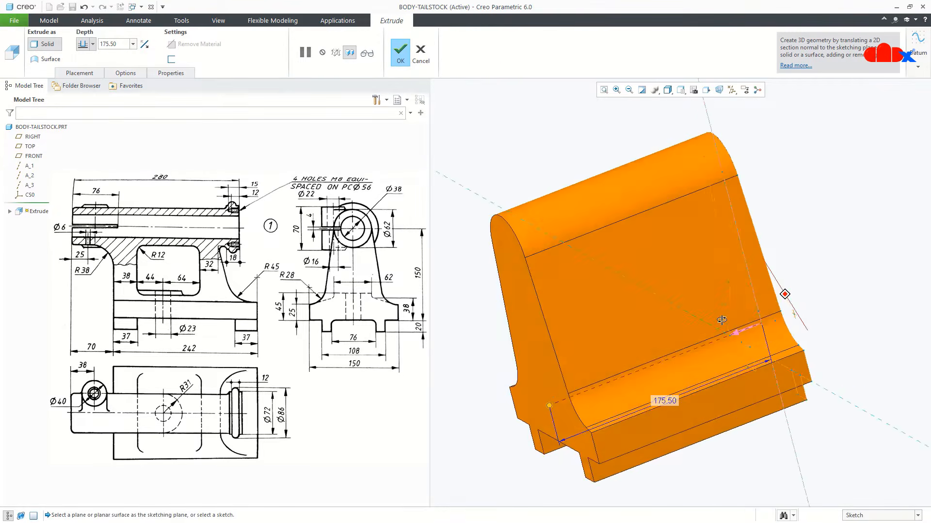
left_click(736, 325)
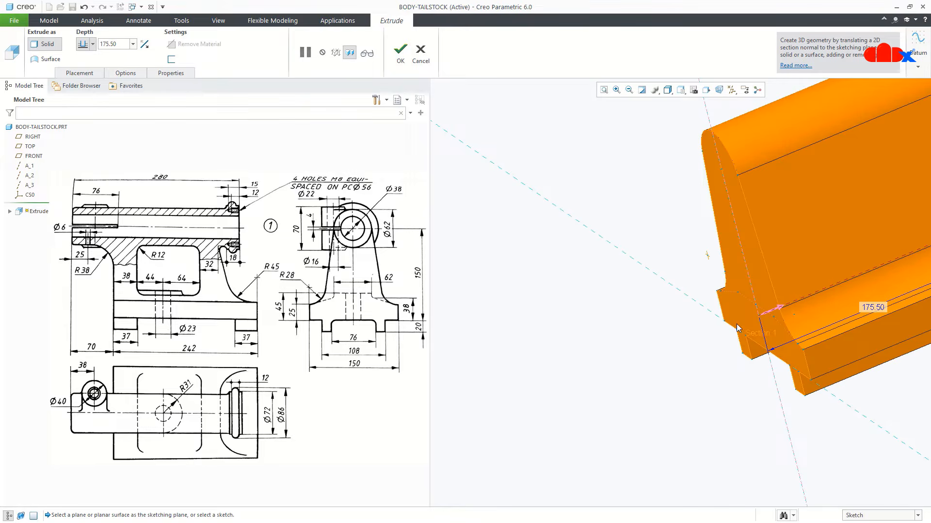
middle_click_drag(725, 336, 563, 381, "shift")
double_click(709, 353)
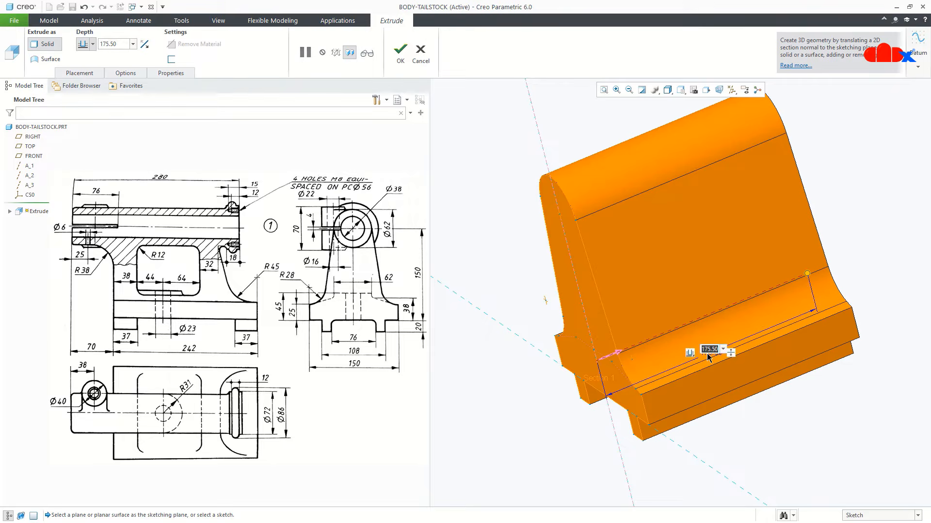
type("242")
key("Return")
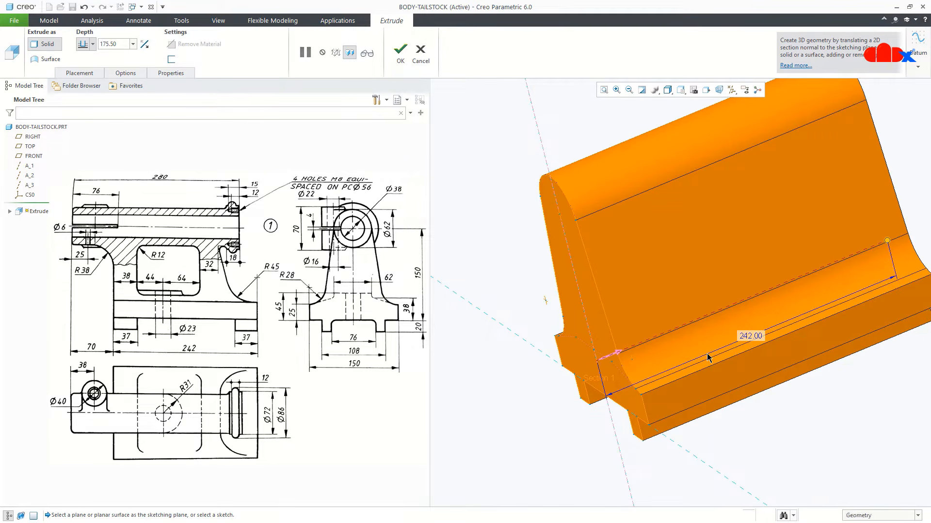
middle_click(707, 358)
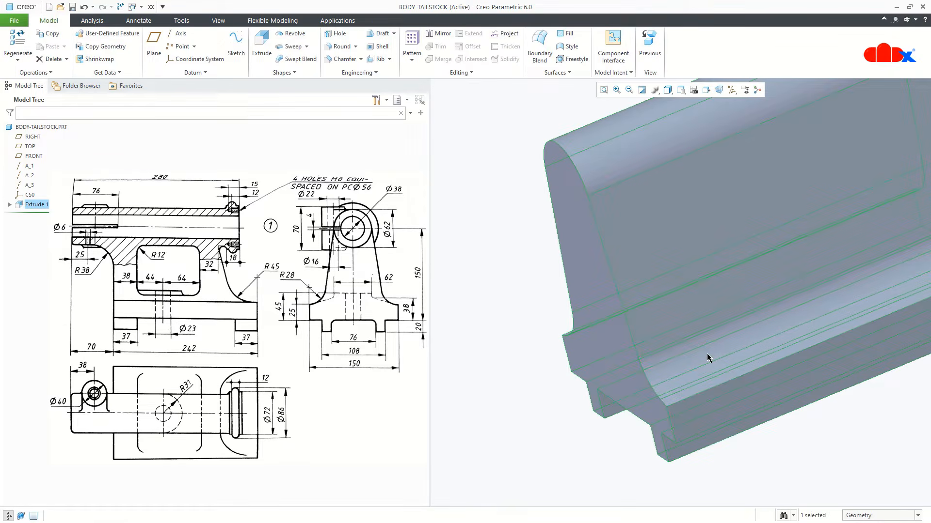
key("ctrl+d")
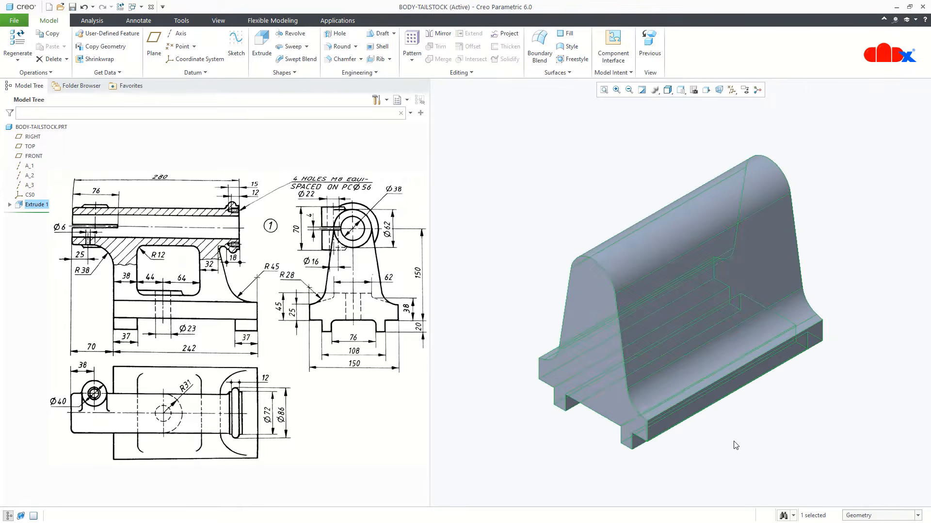
left_click(736, 445)
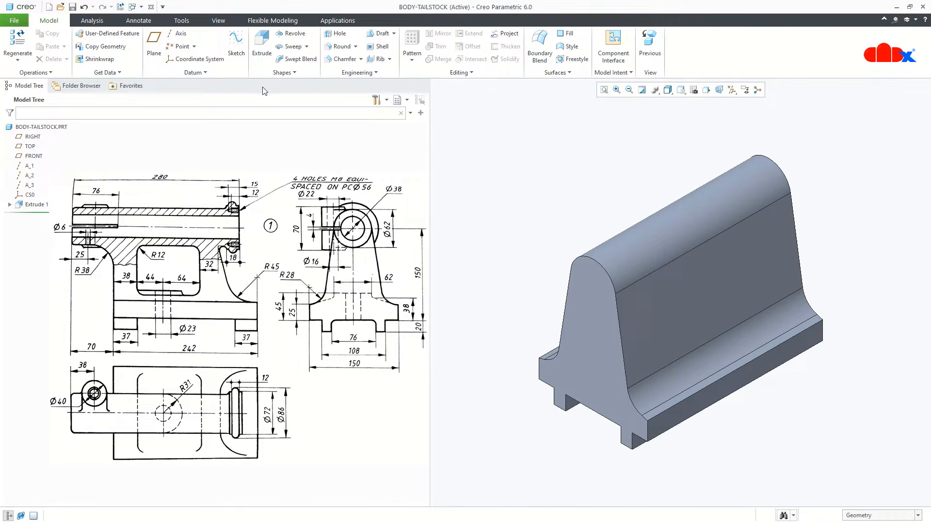
- Start a new extrude with its sketch on the RIGHT datum plane, showing the planes, and orient the sketch to 2D
left_click(264, 54)
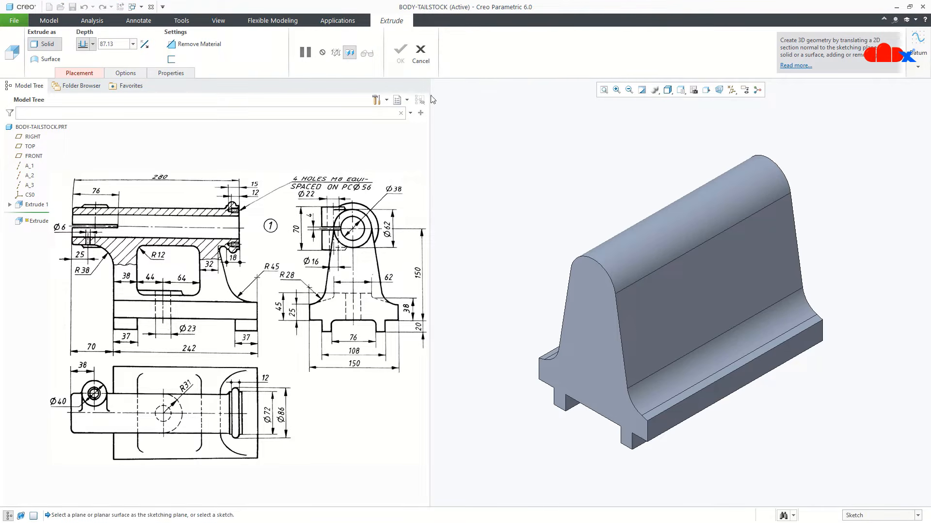
left_click(731, 89)
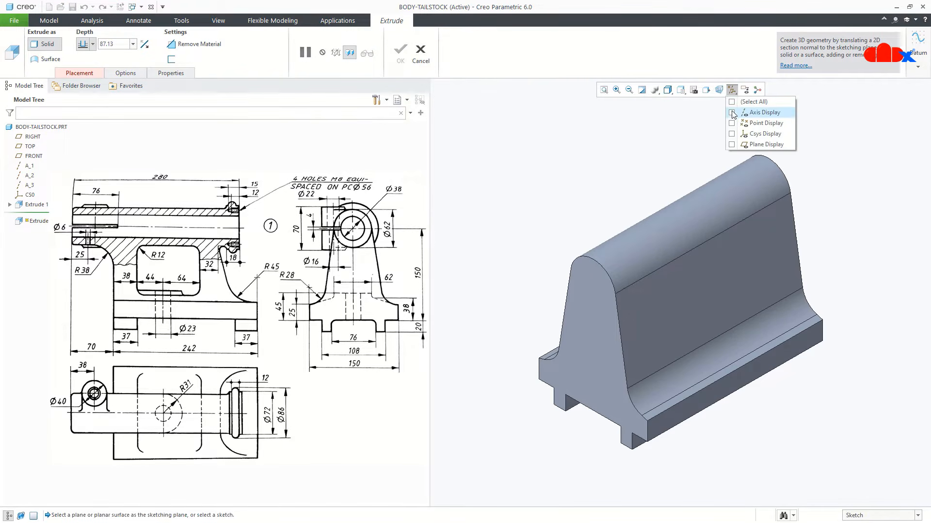
left_click(732, 145)
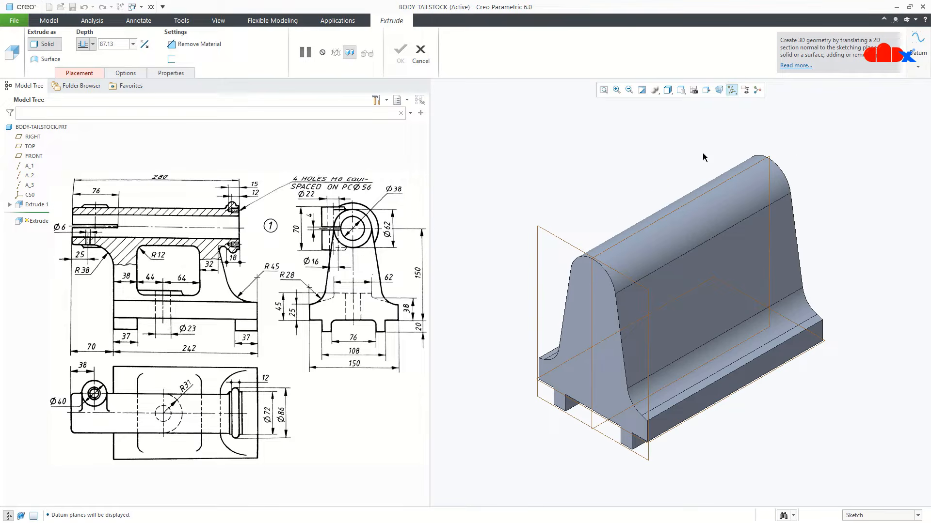
left_click(702, 193)
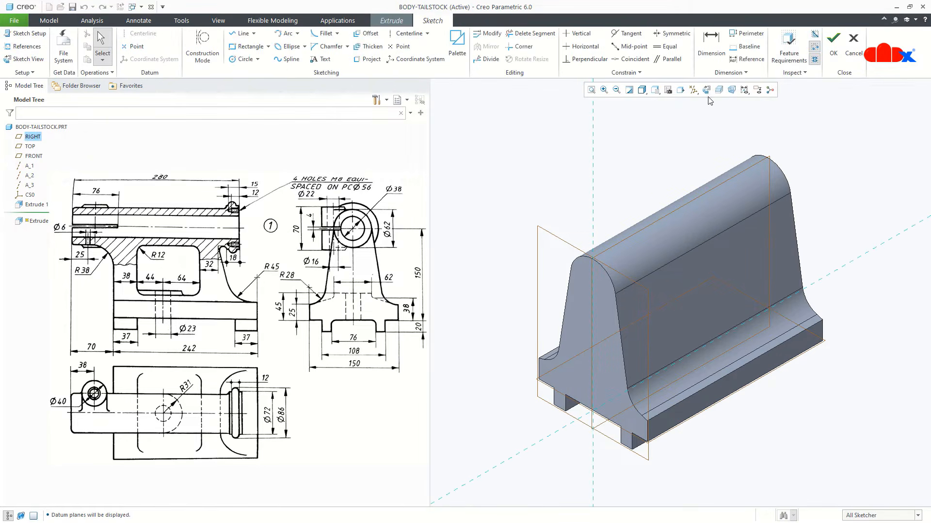
left_click(707, 95)
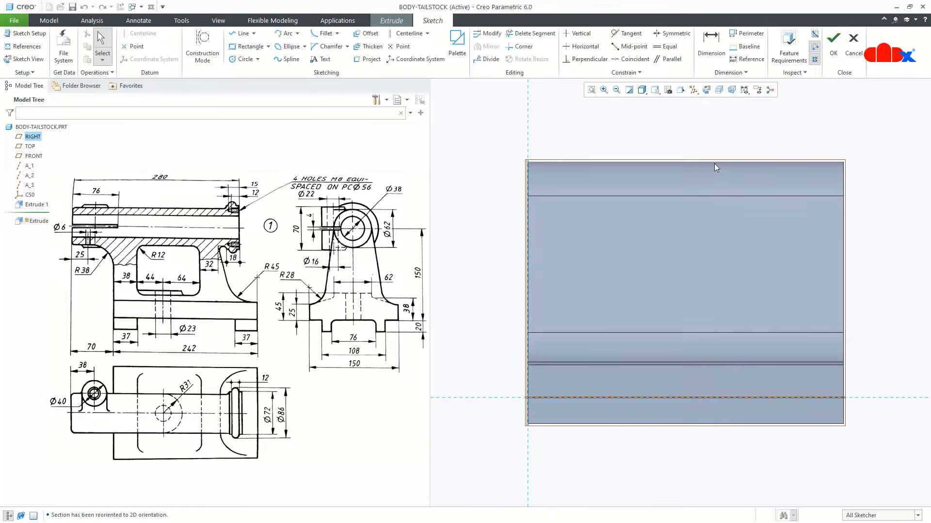
- Hide the datum planes in the sketch view
left_click(694, 89)
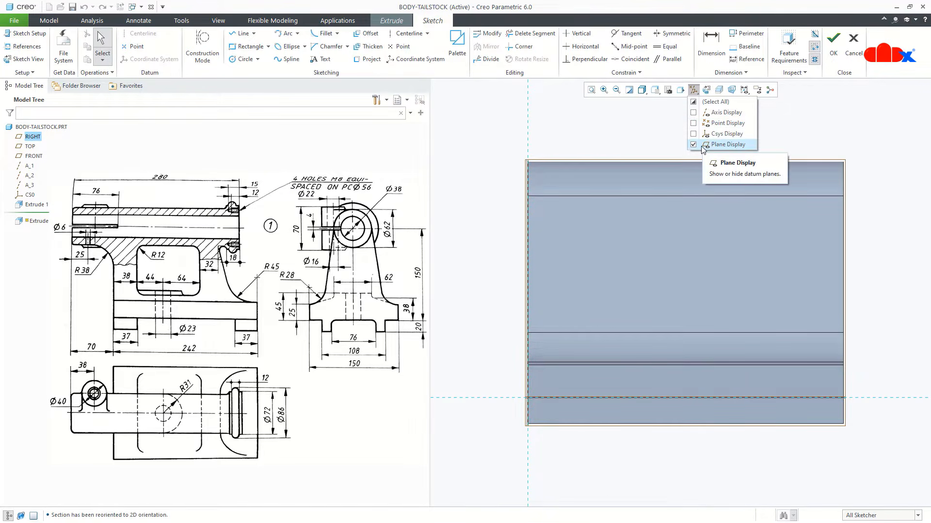
left_click(728, 144)
left_click(792, 148)
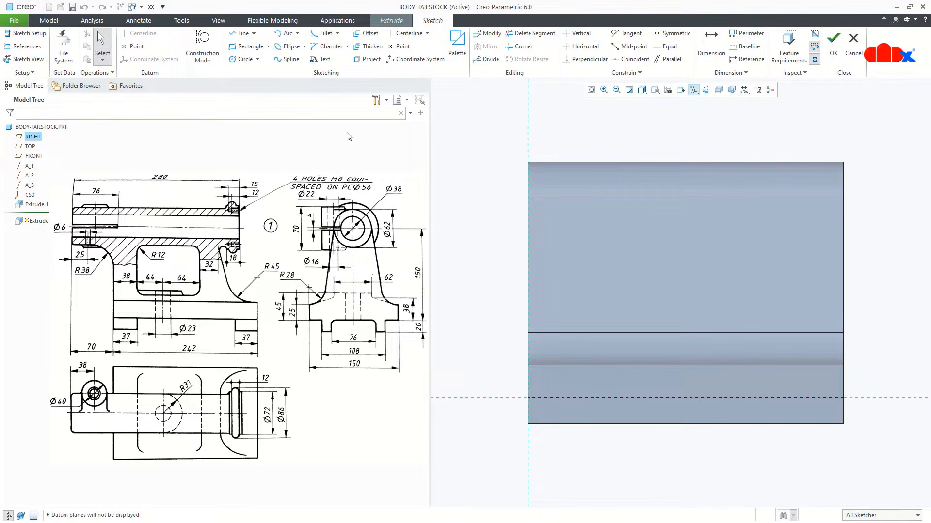
- Add the barrel's top silhouette, the base's upper outer edge and the far end face as sketch references
left_click(23, 46)
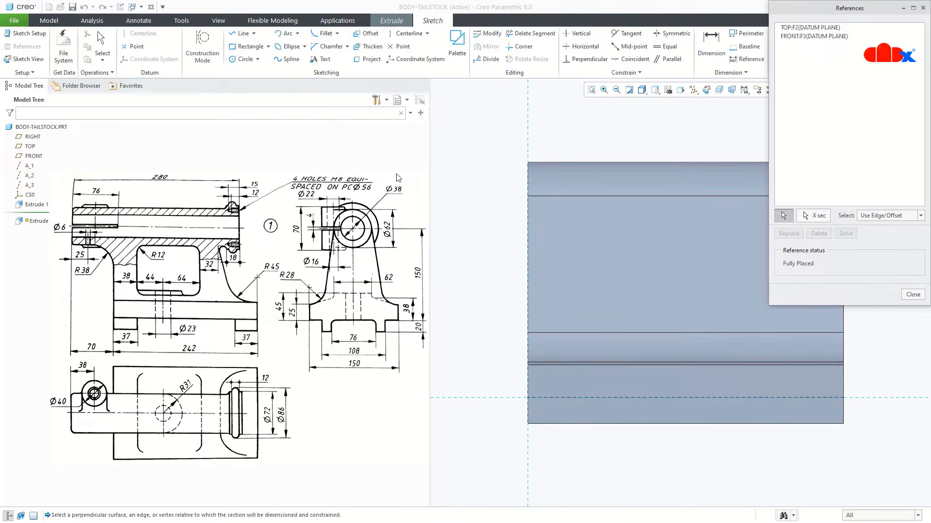
left_click(586, 161)
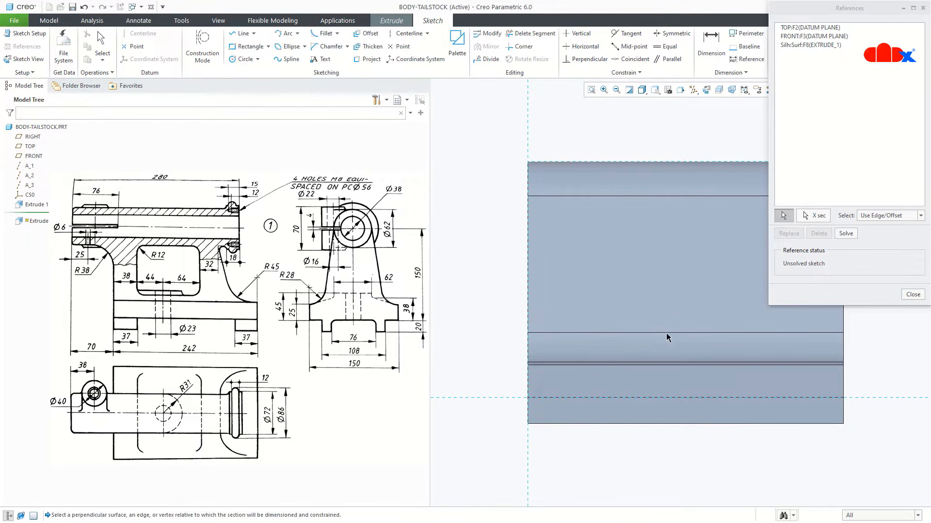
left_click(679, 365)
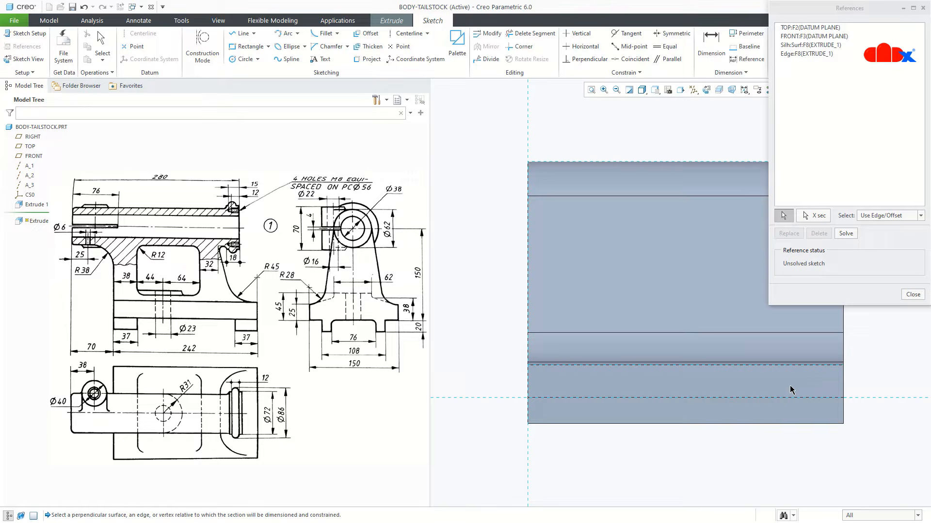
left_click(843, 390)
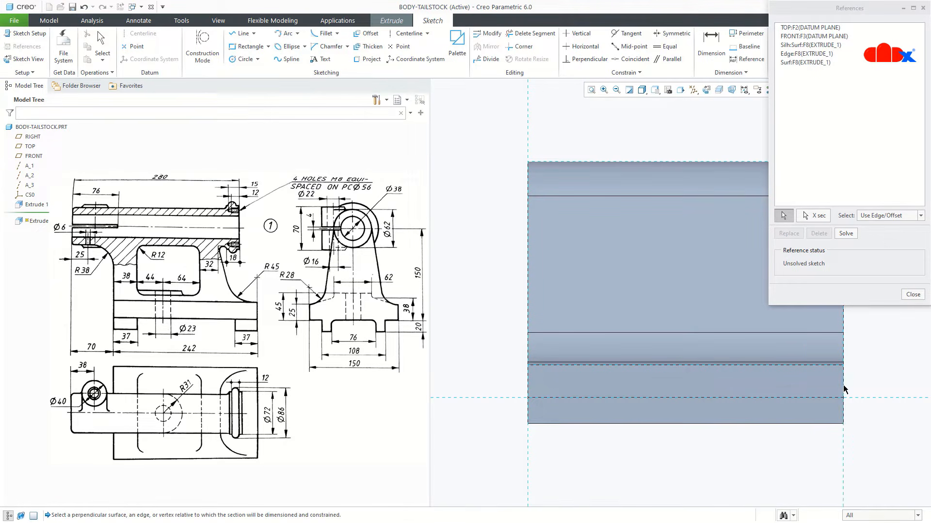
left_click(912, 294)
- Sketch an arc of about 43 mm radius from the base edge's far end, curving up into the web, centered on the end face
right_click(911, 298)
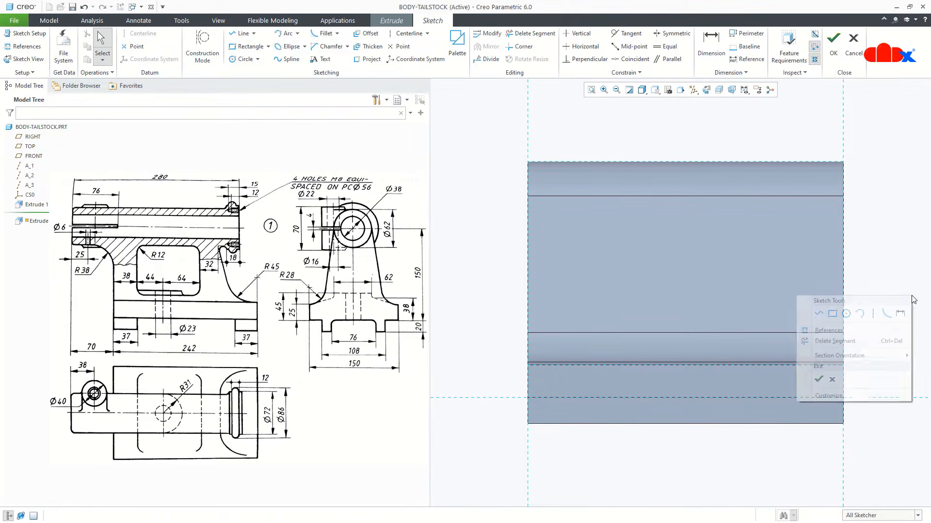
left_click(860, 314)
left_click(844, 365)
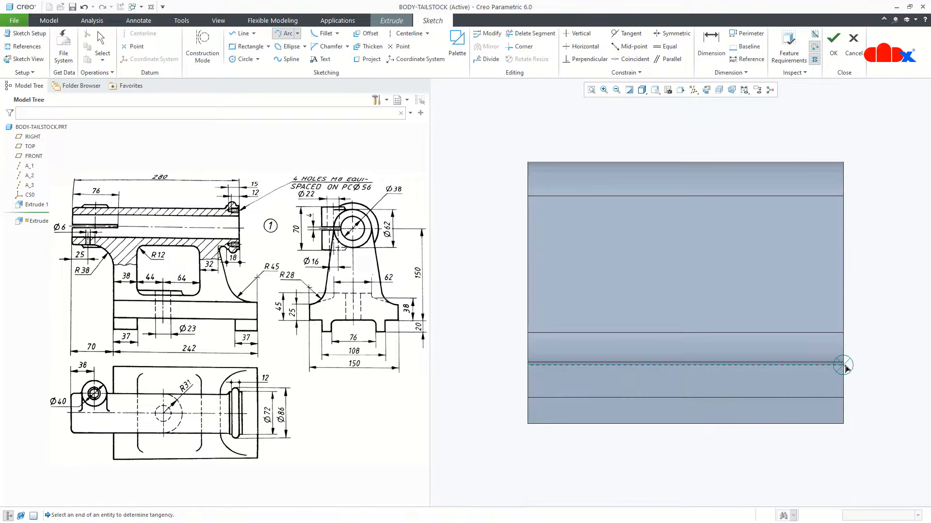
left_click(789, 297)
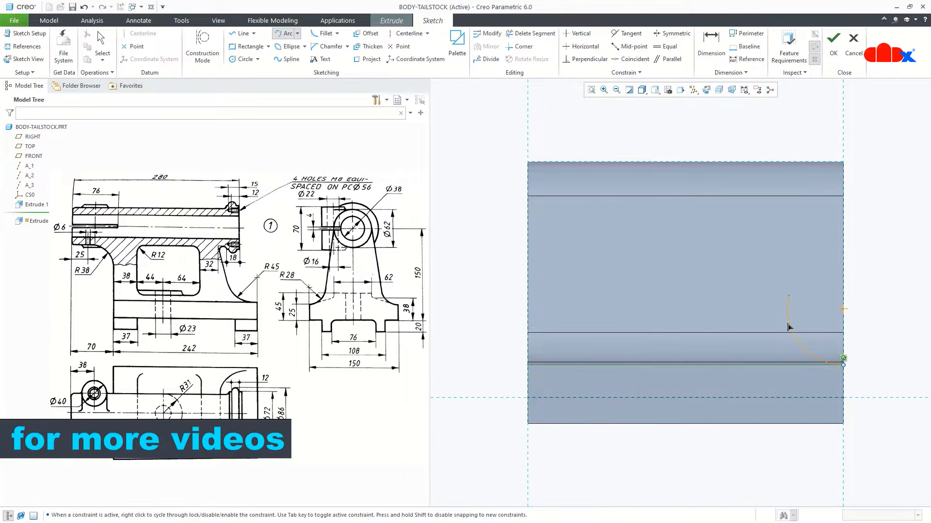
left_click(788, 327)
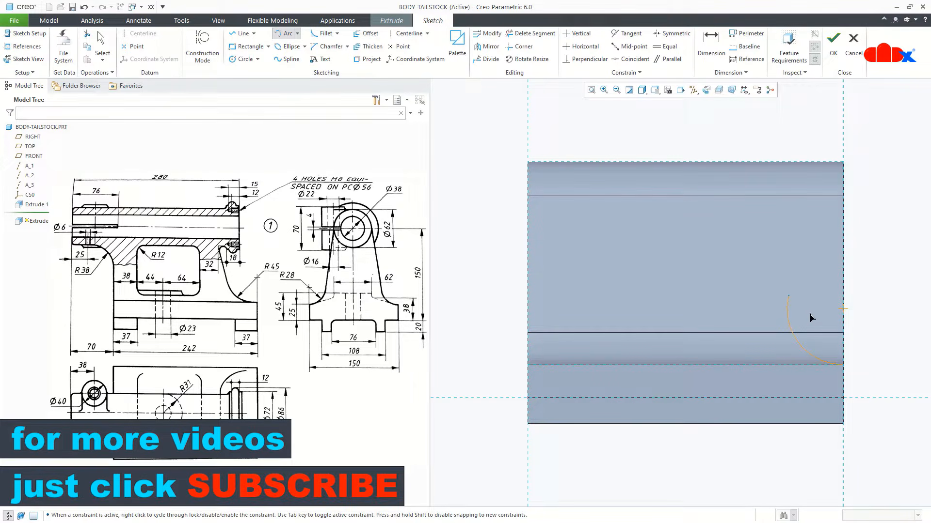
middle_click(812, 318)
- Sketch a line chain tangent from the arc up to the barrel's top edge, along it to the far end face and down to the base edge
right_click(810, 314)
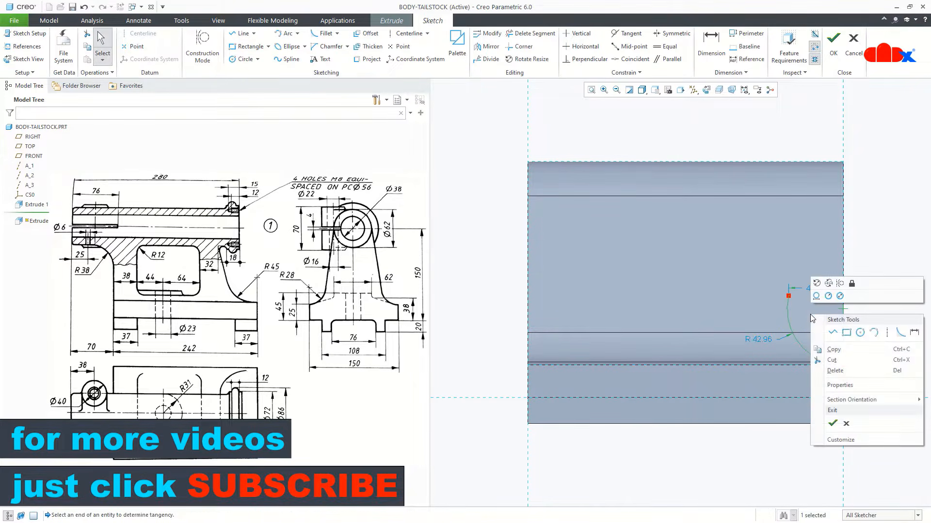
left_click(829, 333)
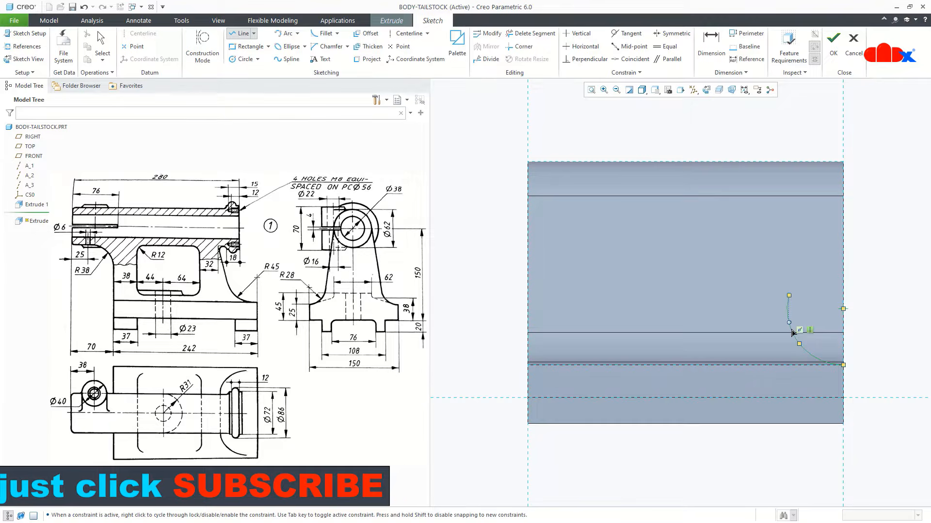
scroll(792, 333, "down", 2)
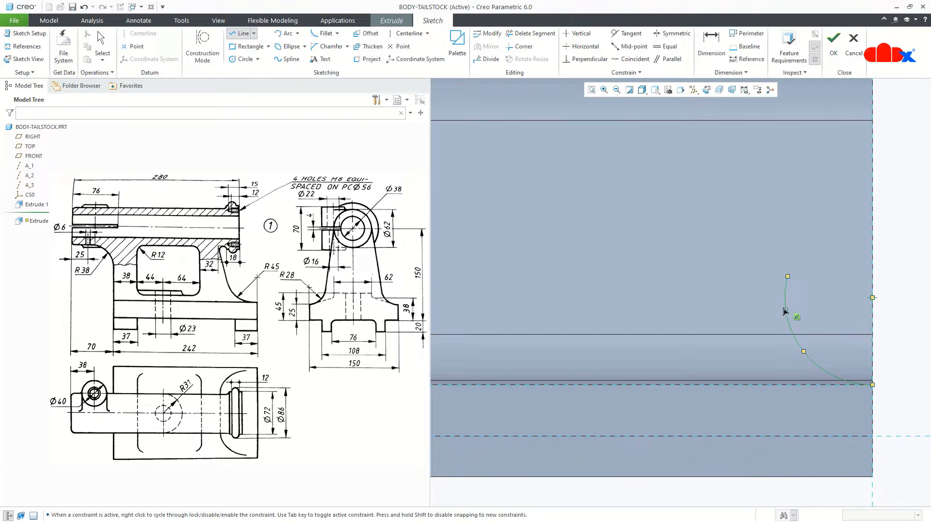
left_click(785, 313)
scroll(765, 229, "up", 3)
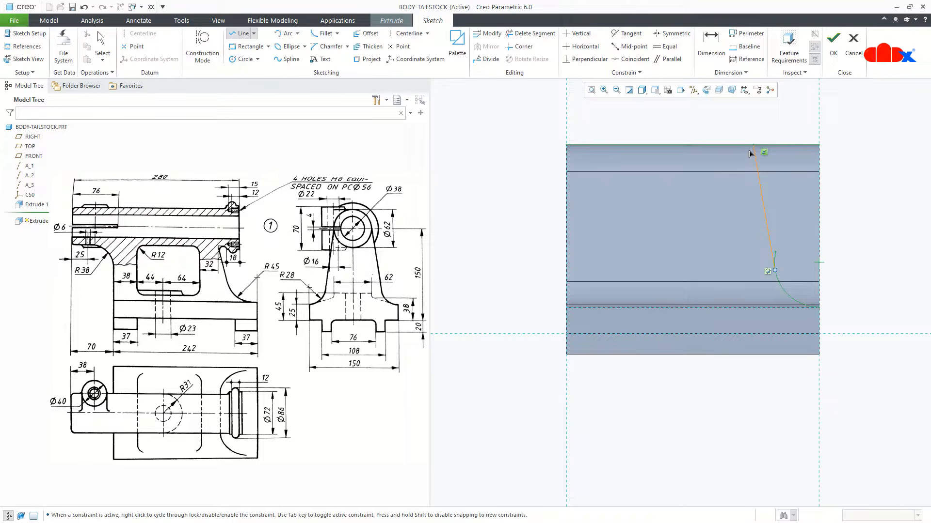
left_click(750, 151)
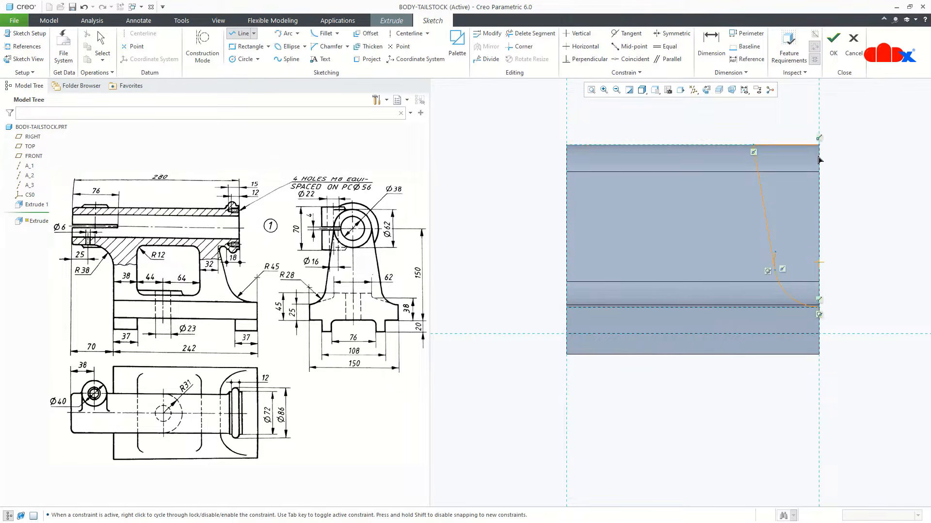
left_click(819, 160)
scroll(818, 309, "down", 6)
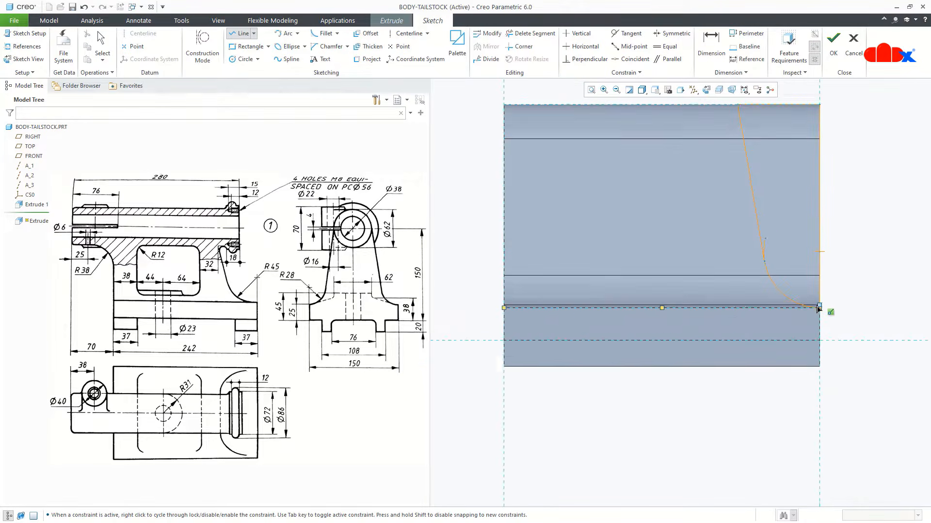
middle_click(839, 342)
scroll(742, 378, "up", 3)
middle_click(808, 327)
scroll(775, 383, "up", 3)
scroll(783, 298, "down", 2)
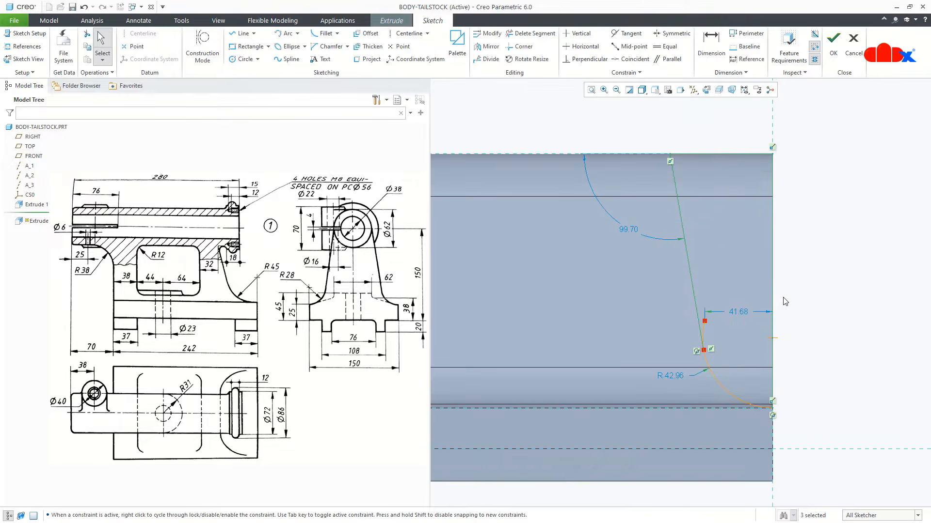
- Sketch a horizontal centerline across the web, about 56 mm below the barrel's top edge
right_click(784, 301)
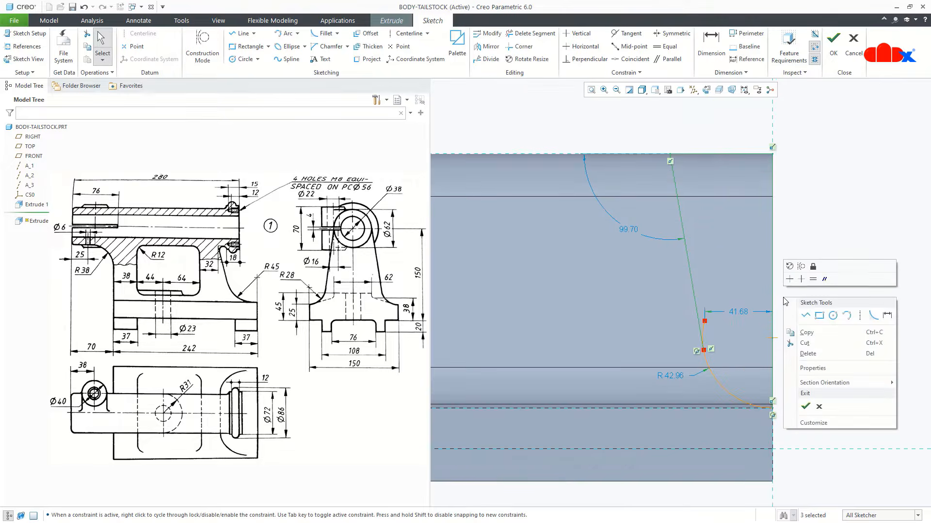
left_click(858, 317)
left_click(617, 245)
left_click(658, 245)
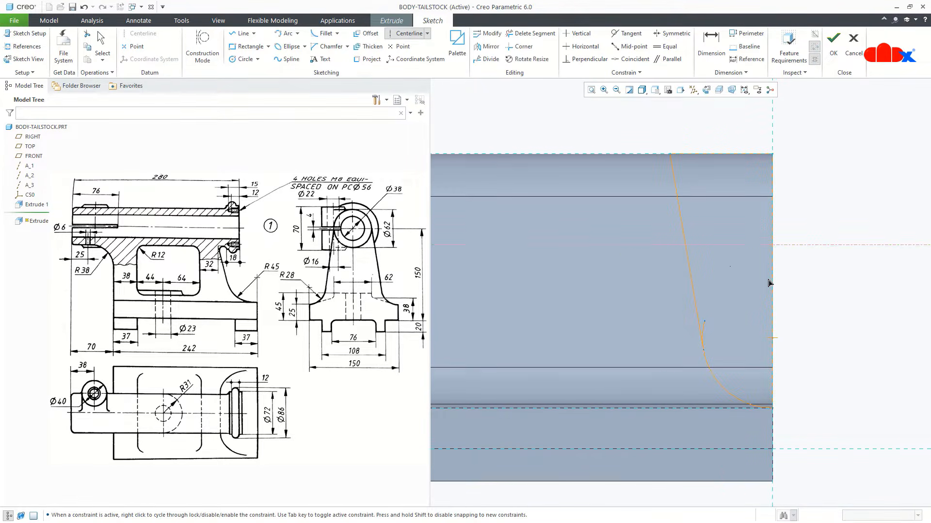
middle_click(819, 291)
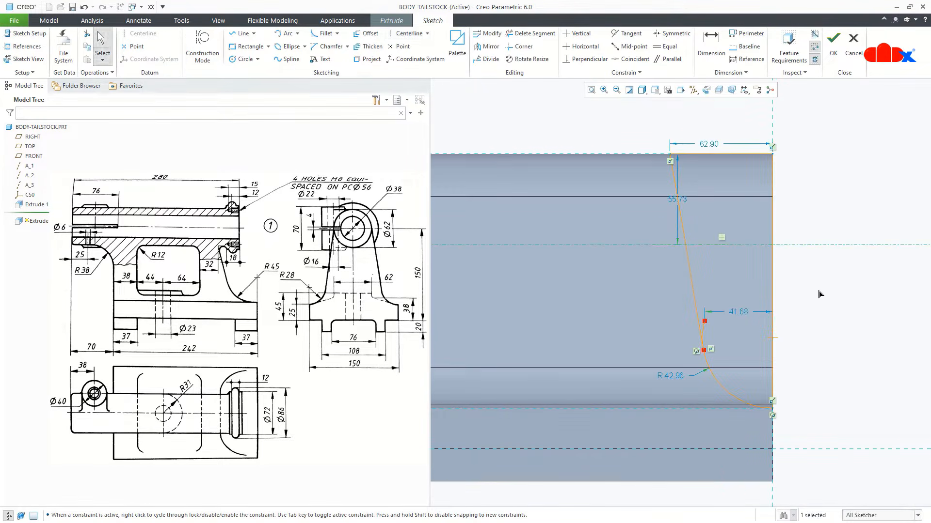
- Place a sketch point where the sloped line crosses the horizontal centerline
left_click(400, 46)
left_click(683, 244)
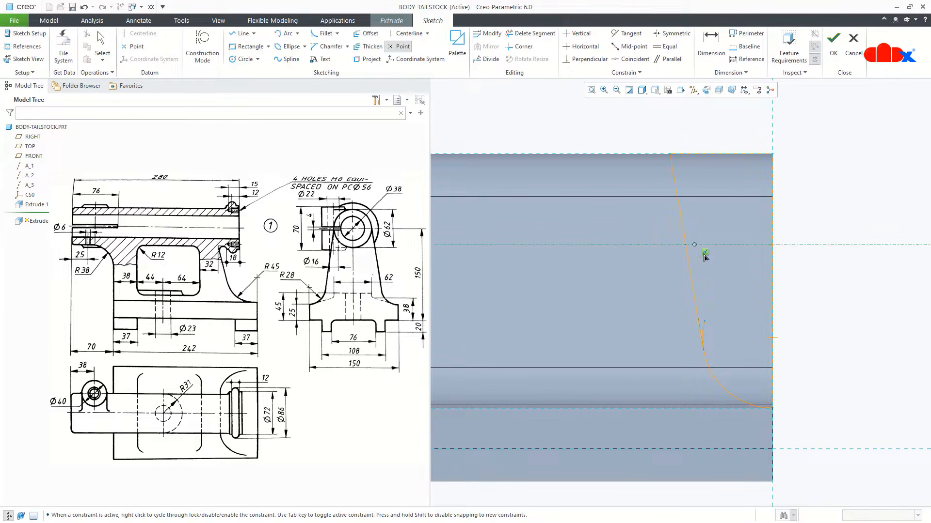
middle_click(717, 263)
scroll(716, 261, "down", 2)
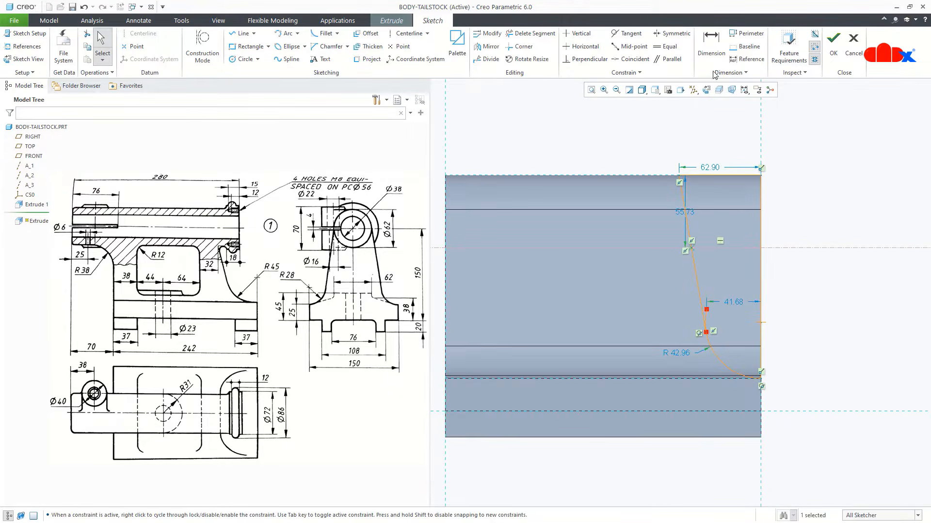
- Dimension the point's horizontal distance from the end face opposite the arc
left_click(711, 48)
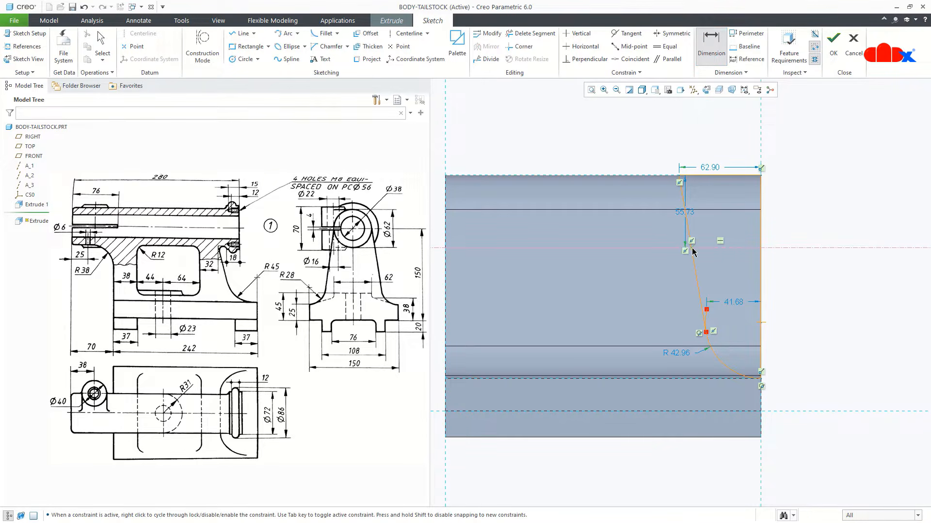
middle_click(539, 233)
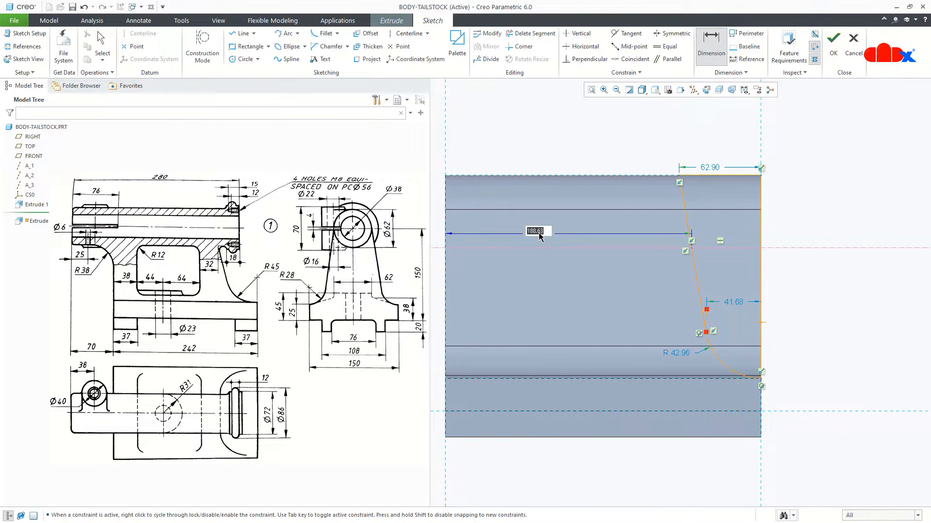
middle_click(539, 233)
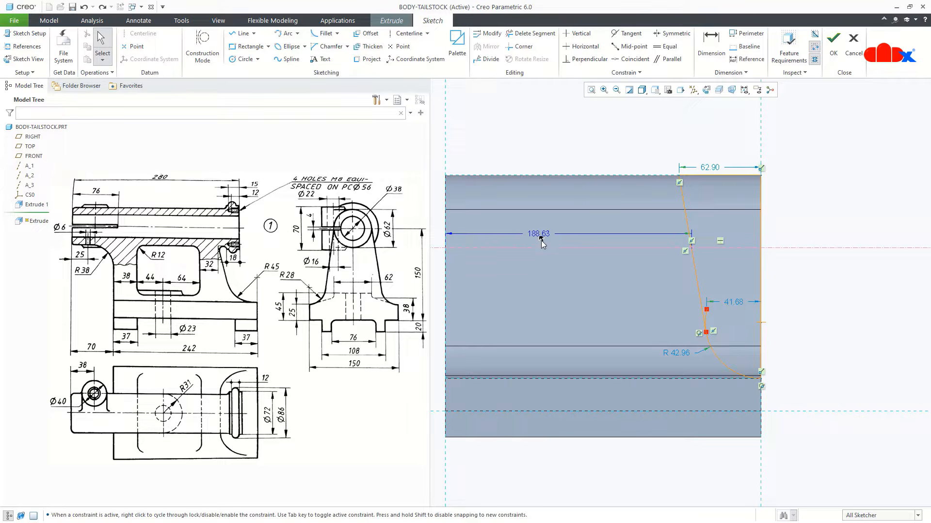
- Dimension the centerline 62 mm below the barrel's top edge
left_click(711, 49)
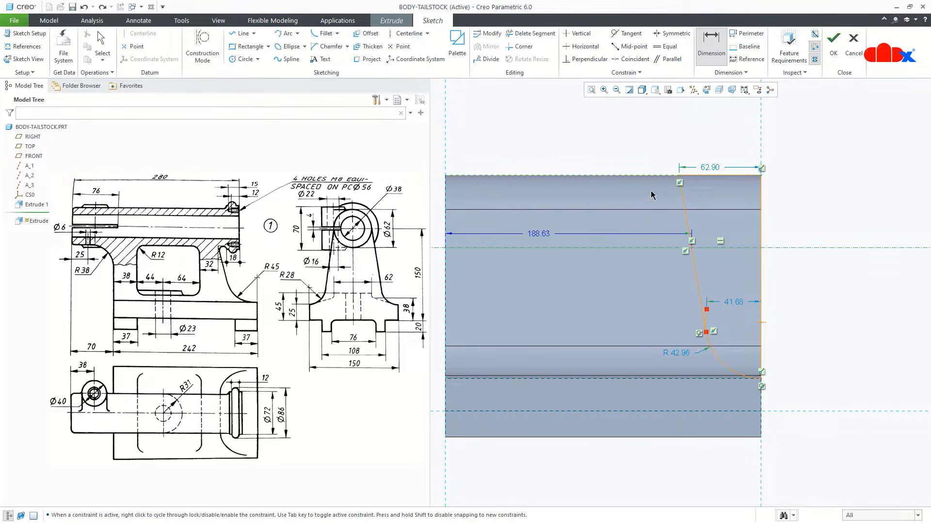
middle_click(637, 200)
type("62")
key("Return")
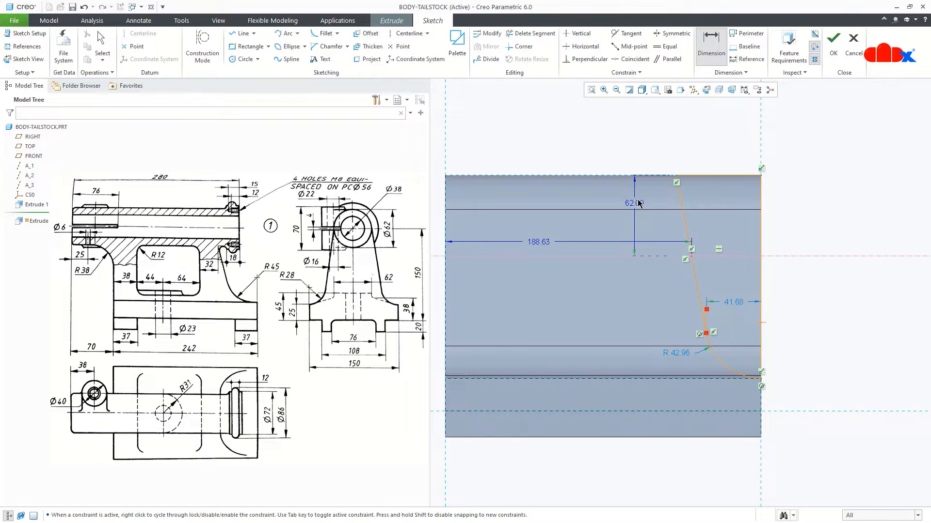
- Set the point's horizontal distance from the opposite end face to 38+44+64+32 mm
double_click(539, 242)
type("38+44+64+32")
key("Return")
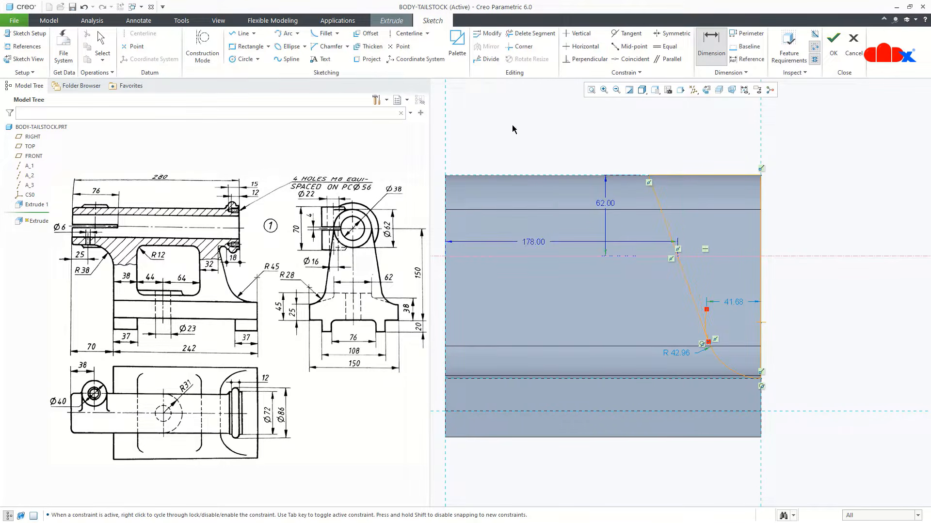
- Trim away the leftover piece of arc above its tangency with the sloped line
left_click(531, 33)
scroll(740, 307, "up", 3)
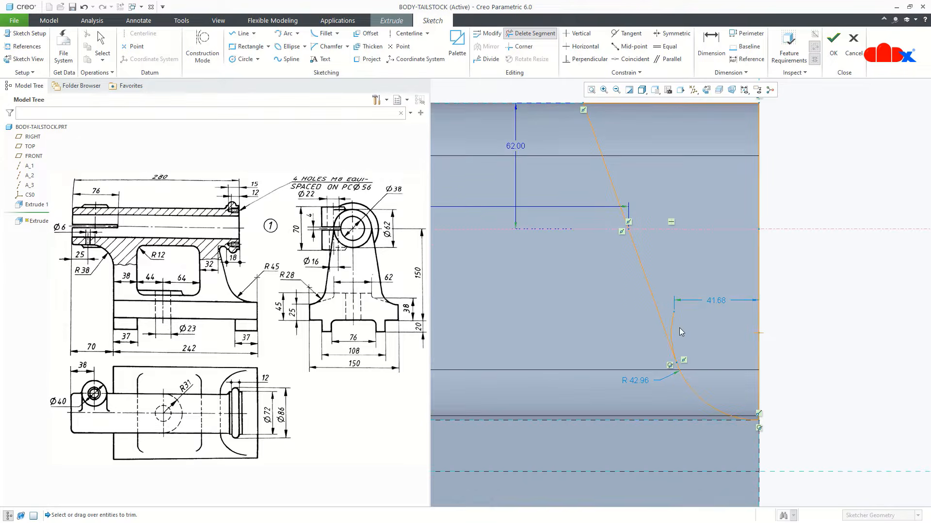
left_click(673, 323)
middle_click(705, 342)
scroll(705, 342, "down", 2)
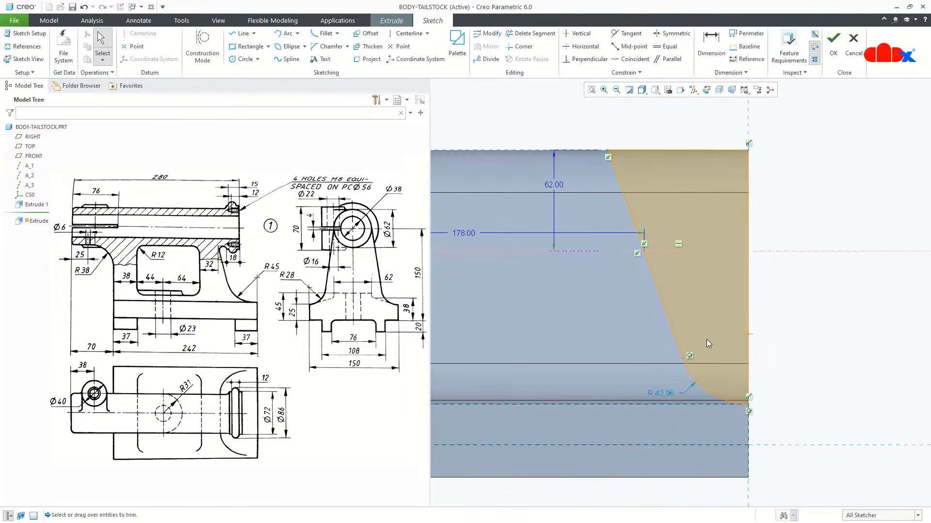
- Set the arc's radius to 45 mm
double_click(668, 383)
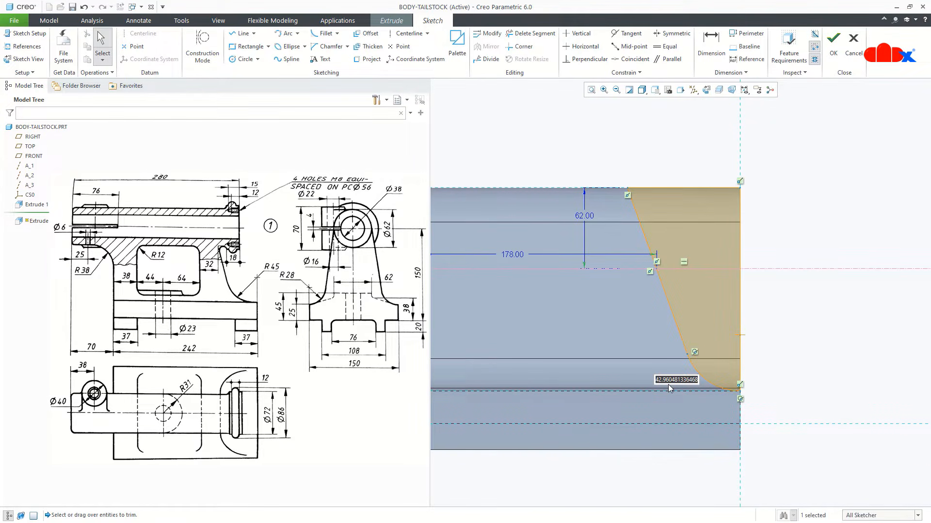
type("45")
key("Return")
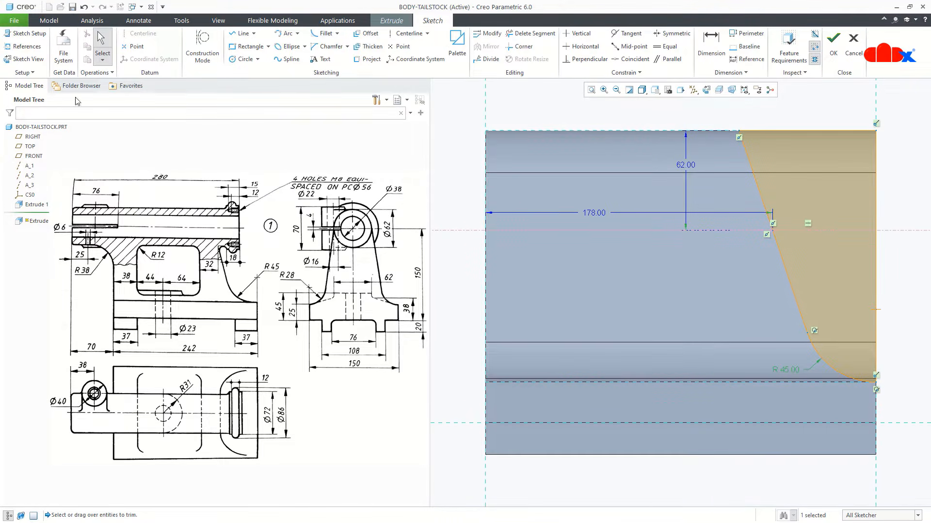
- Add the base's bottom face as a reference and sketch a rectangle about 132 mm long from the lower horizontal datum reference down to it
left_click(26, 46)
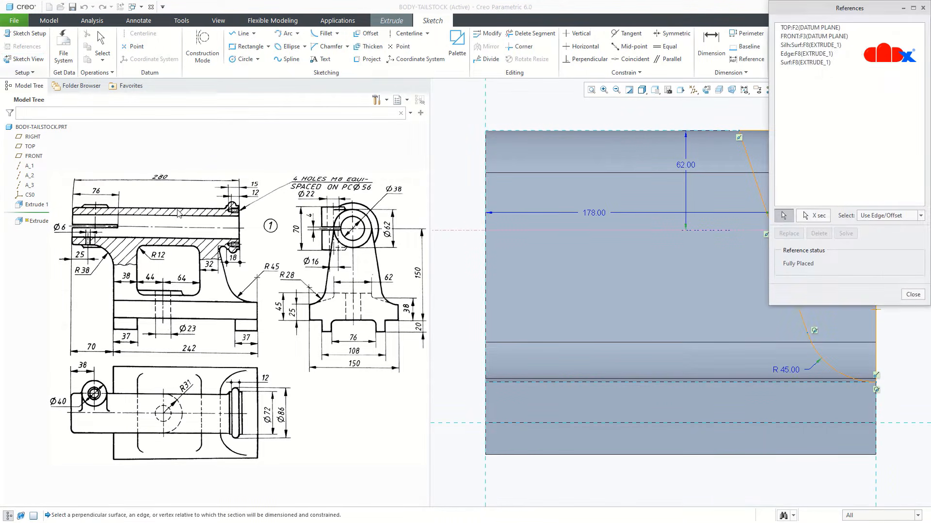
left_click(531, 458)
right_click(553, 475)
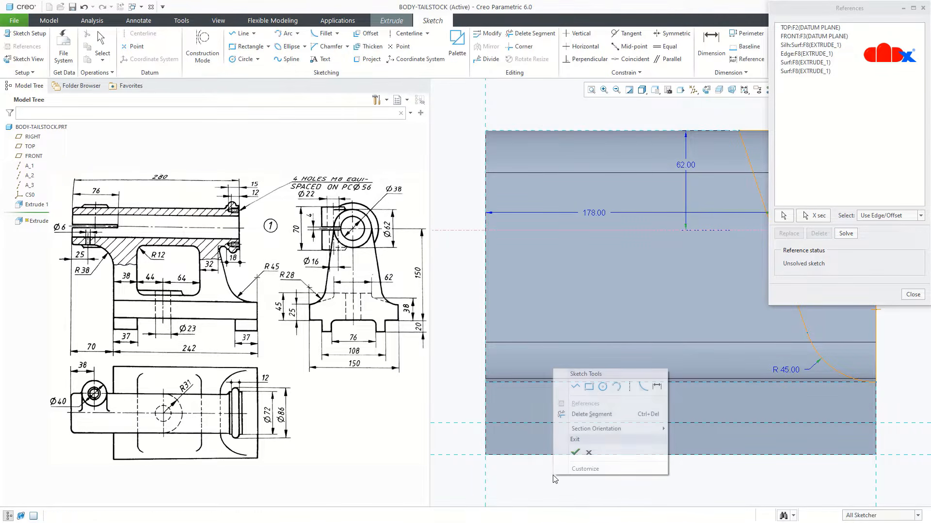
left_click(588, 387)
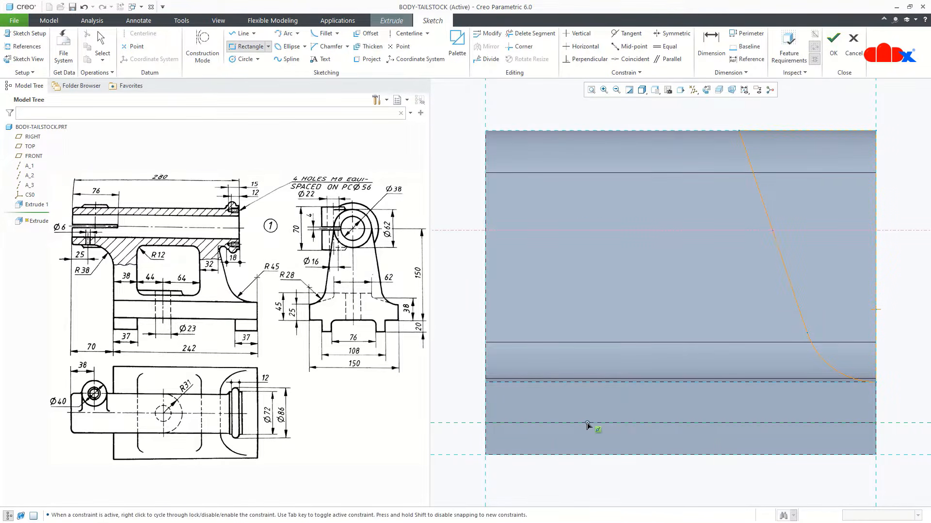
left_click(586, 424)
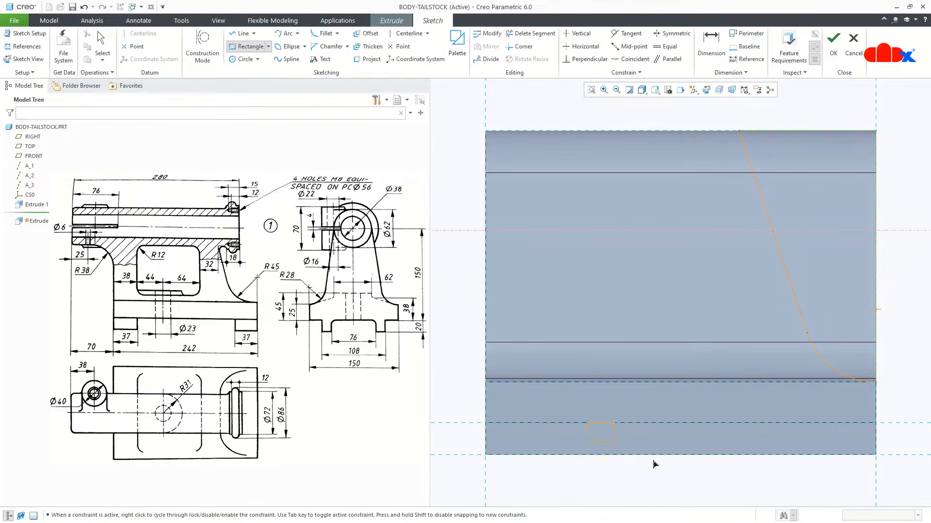
left_click(799, 455)
middle_click(804, 483)
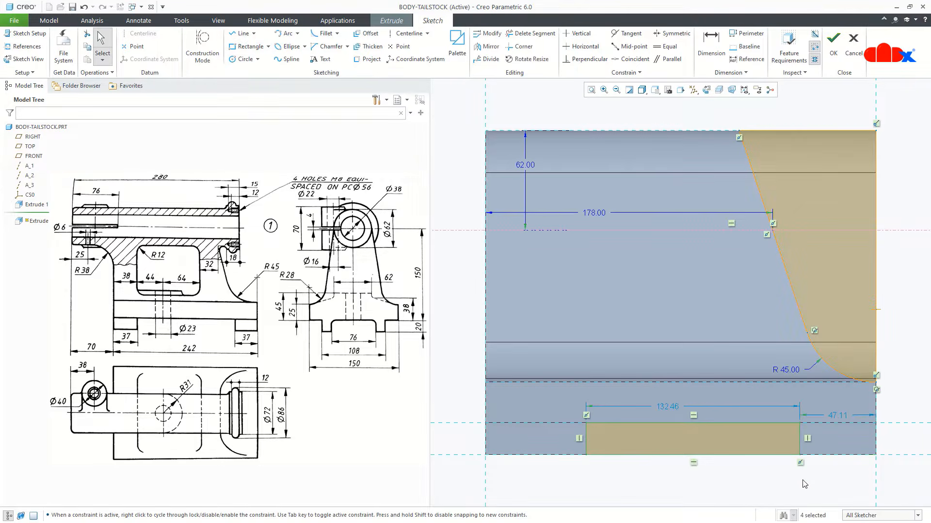
- Dimension both ends of the rectangle 37 mm from the neighbouring end faces of the body
right_click(804, 483)
left_click(906, 368)
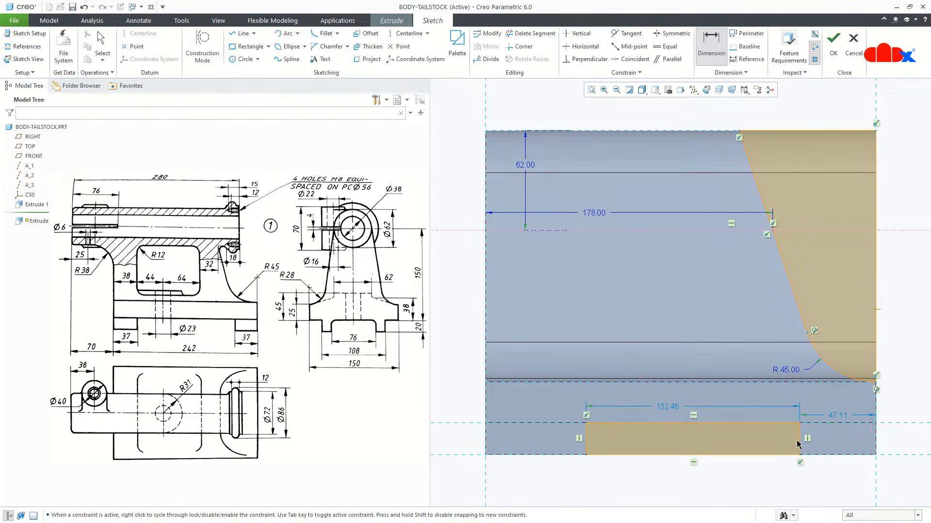
middle_click(832, 447)
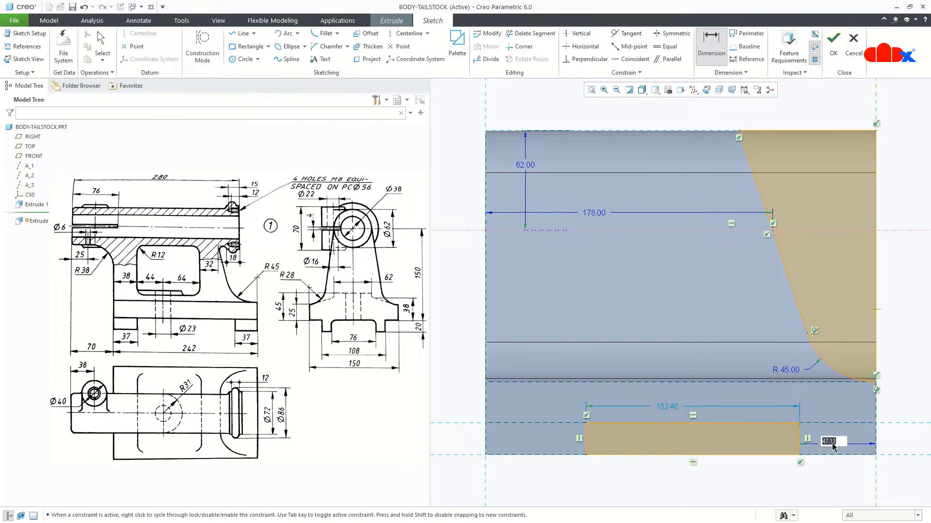
type("37")
key("Return")
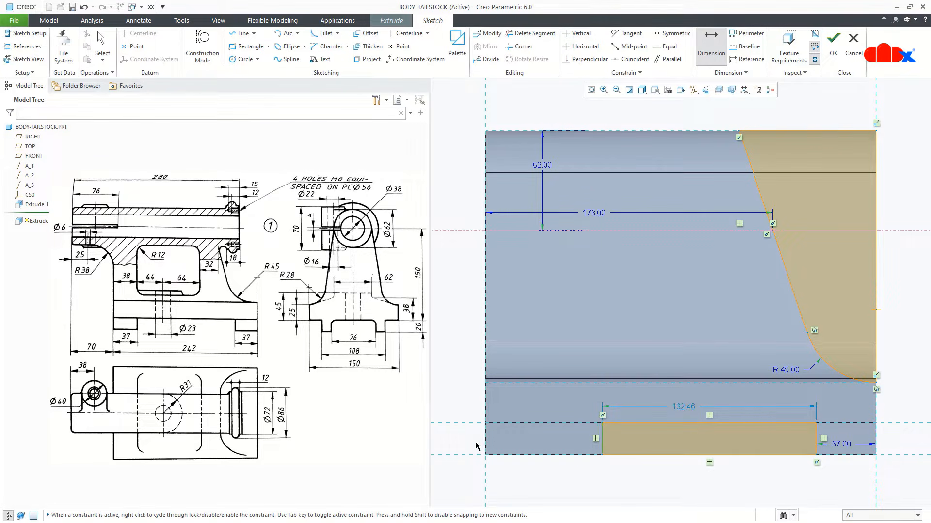
middle_click(507, 443)
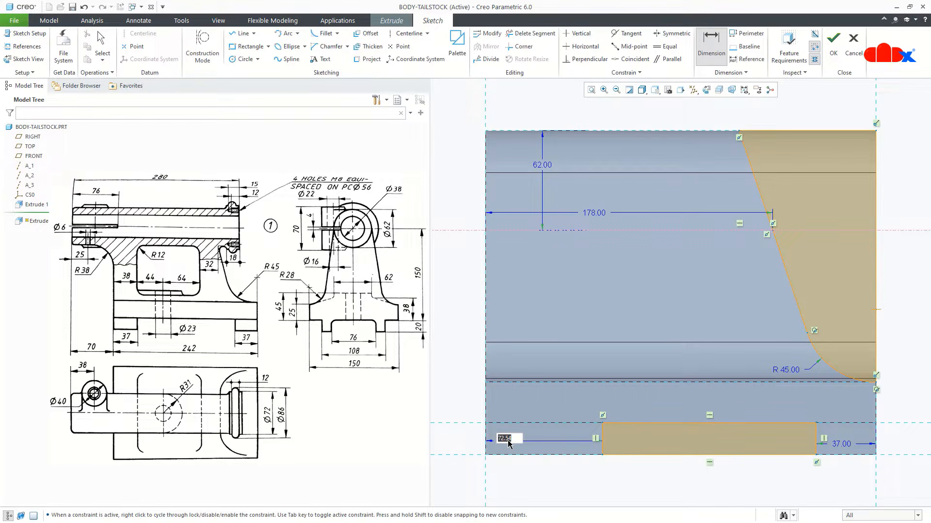
type("37")
key("Return")
- Finish the sketch and set the extrude to remove material
right_click(508, 443)
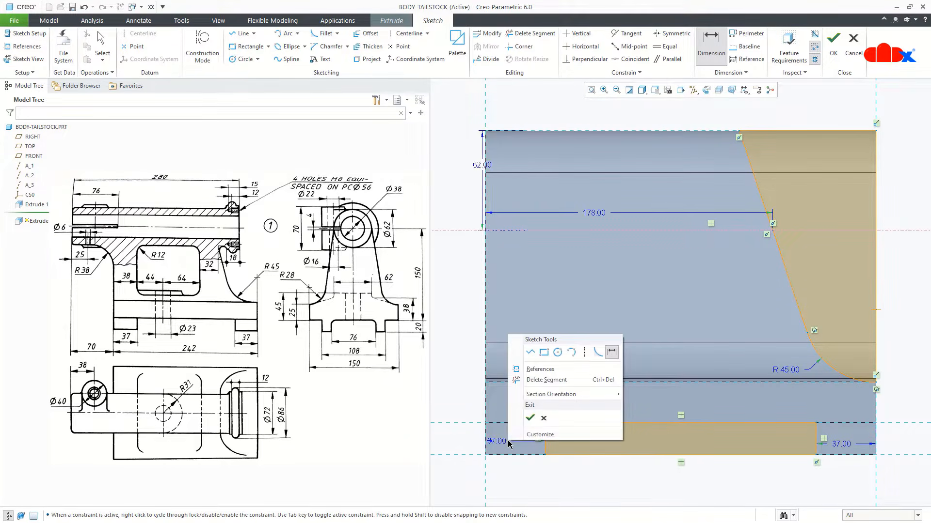
left_click(530, 418)
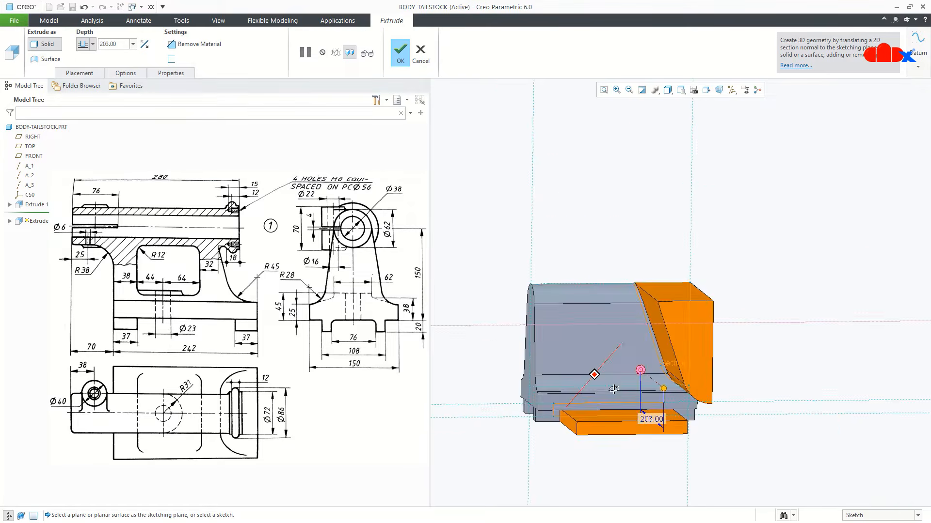
scroll(635, 412, "up", 1)
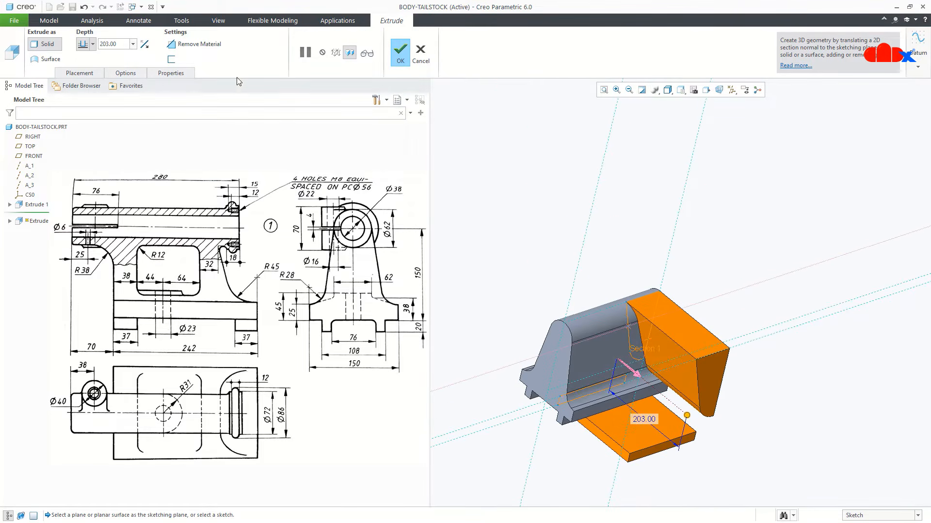
left_click(216, 46)
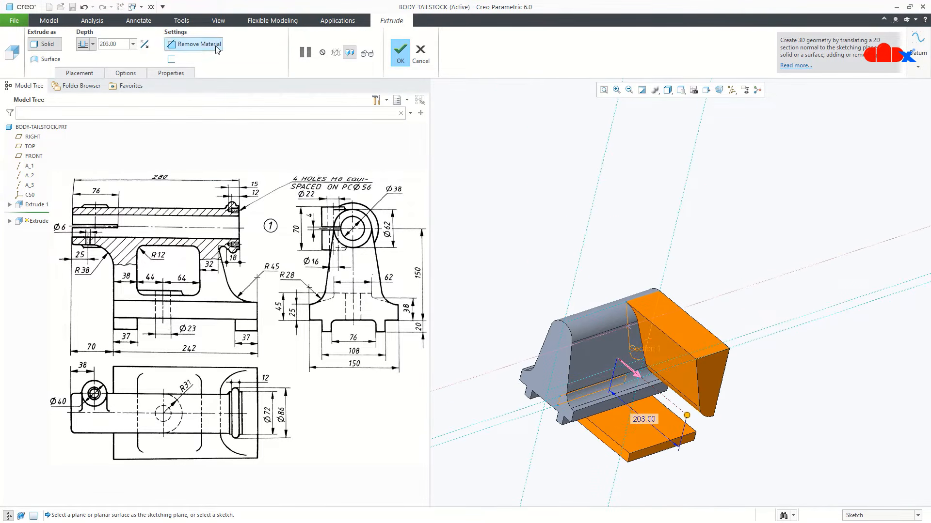
- Set the cut's depth to To Next on both sides of the sketch plane and complete the extrude
left_click(93, 44)
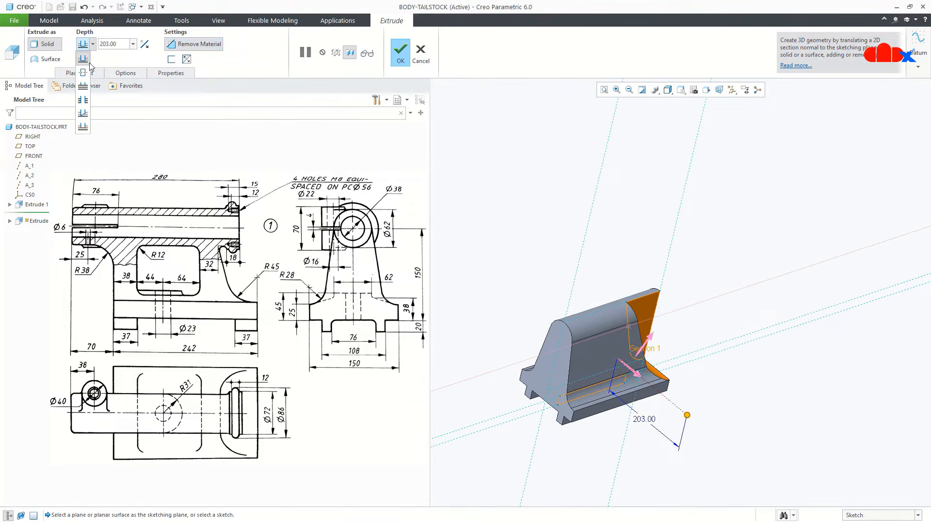
left_click(86, 99)
left_click(123, 74)
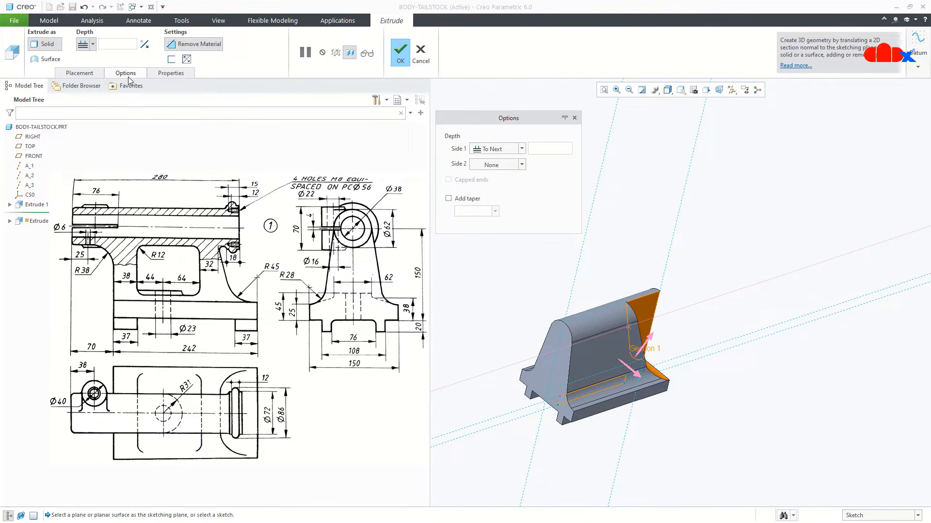
left_click(495, 166)
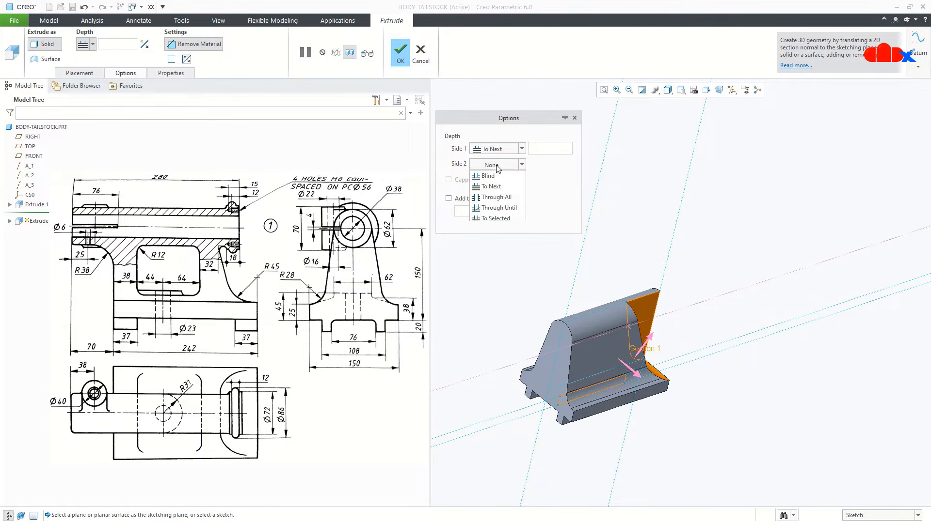
left_click(501, 188)
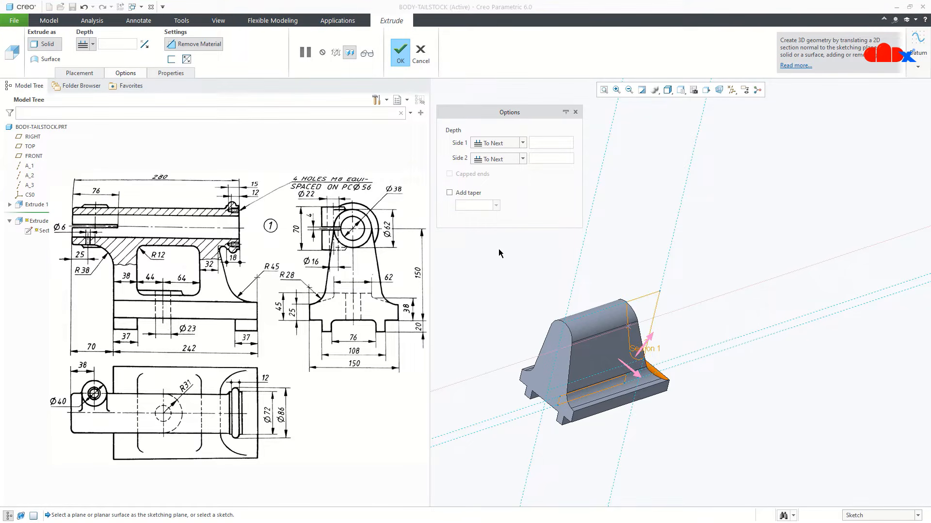
middle_click_drag(561, 345, 510, 347)
left_click(402, 53)
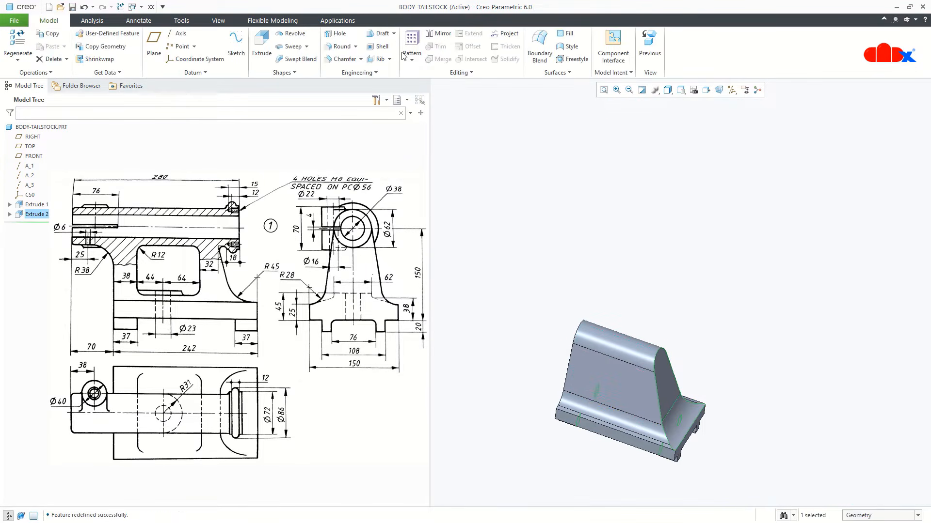
left_click(637, 317)
key("ctrl+d")
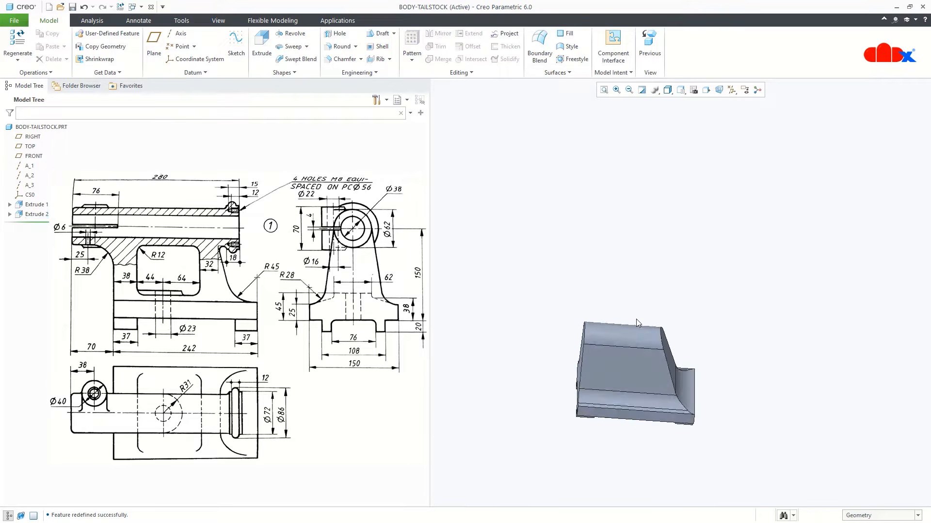
mouse_move(637, 333)
middle_mouse_down()
mouse_move(644, 351)
mouse_move(635, 326)
middle_mouse_up()
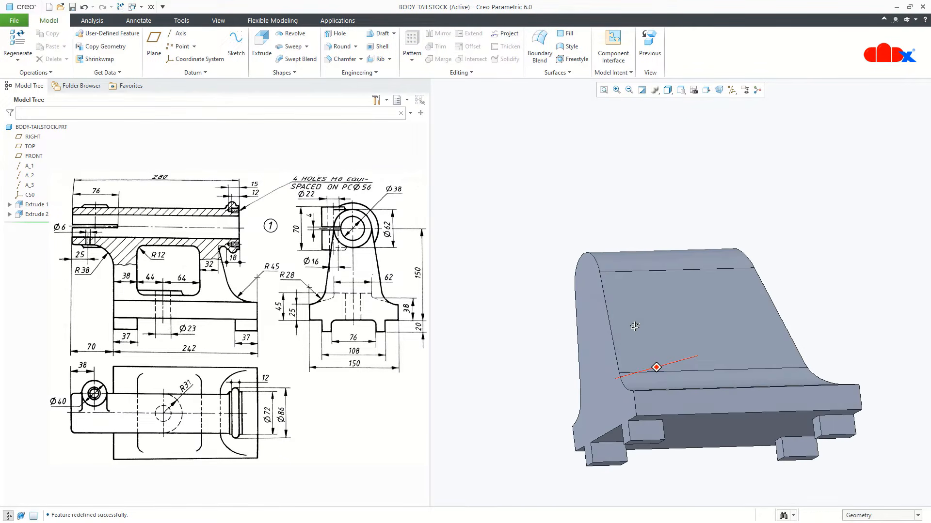
key("ctrl+d")
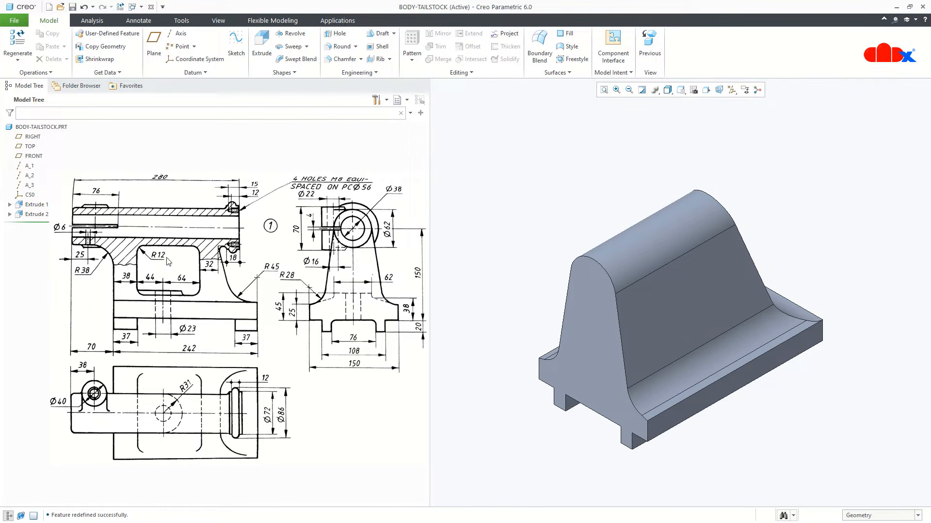
- Start a new extrude and create a datum plane offset 38 mm into the body from its vertical end face
left_click(266, 51)
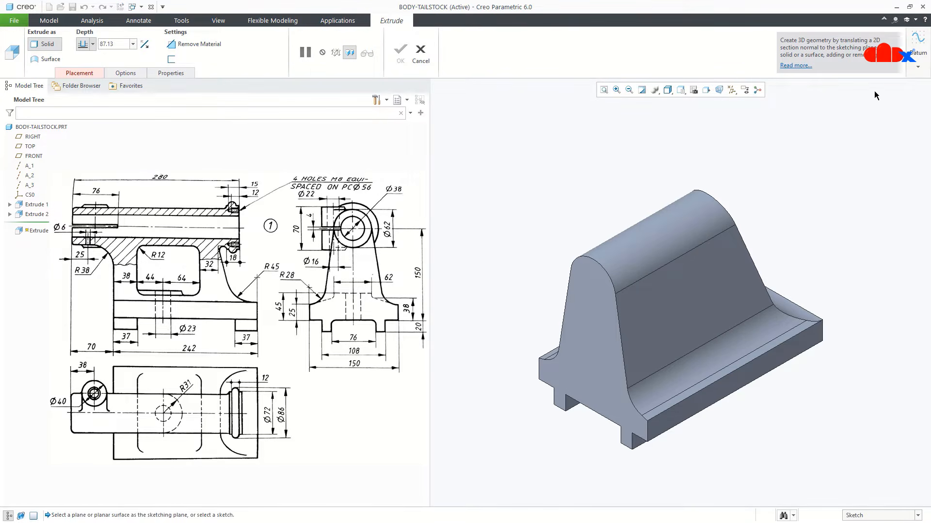
left_click(916, 54)
left_click(895, 102)
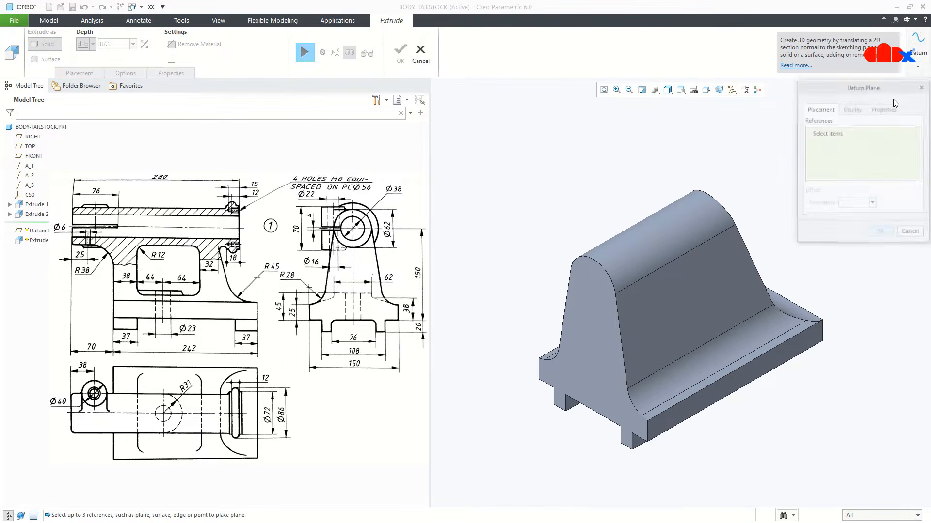
left_click(606, 349)
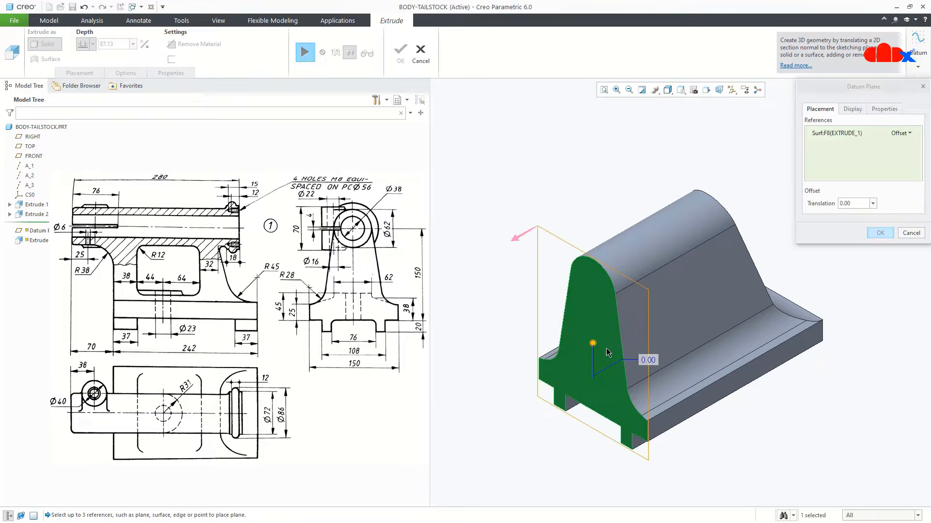
left_click_drag(593, 344, 651, 331)
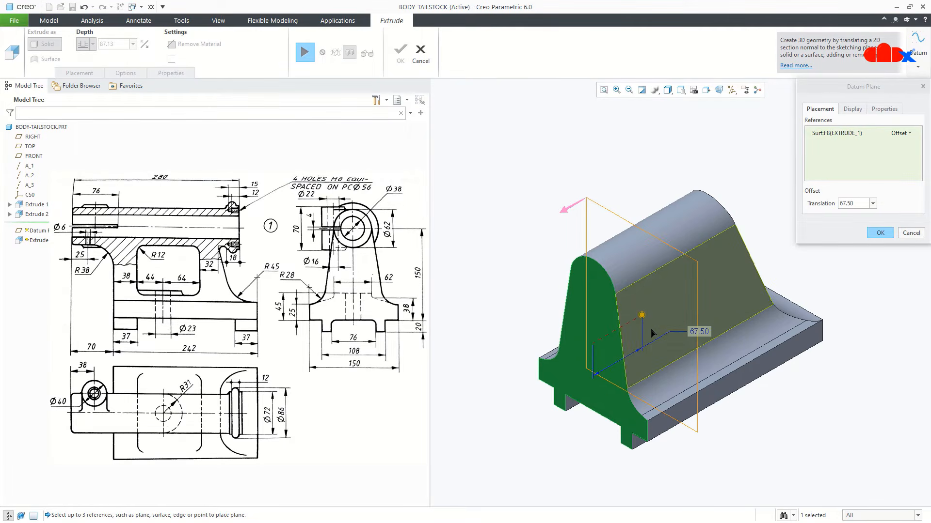
double_click(701, 331)
type("3")
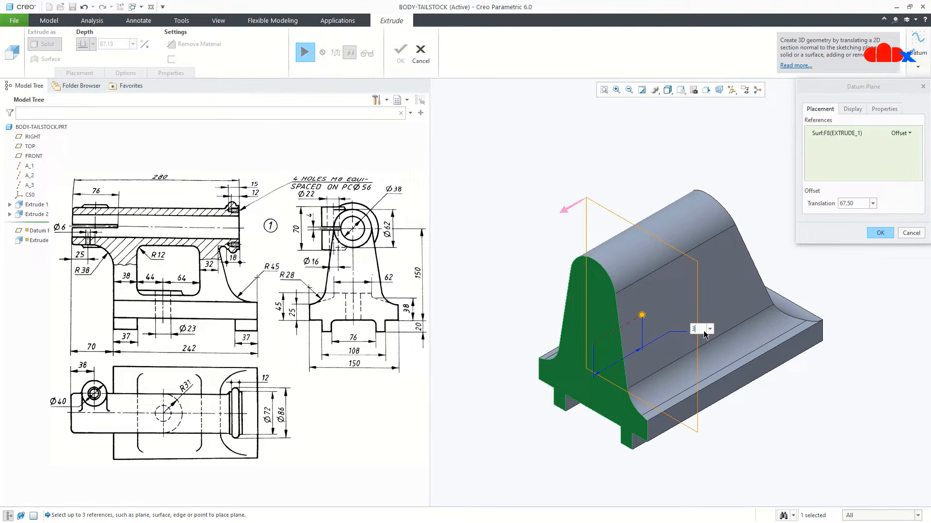
type("8")
key("Return")
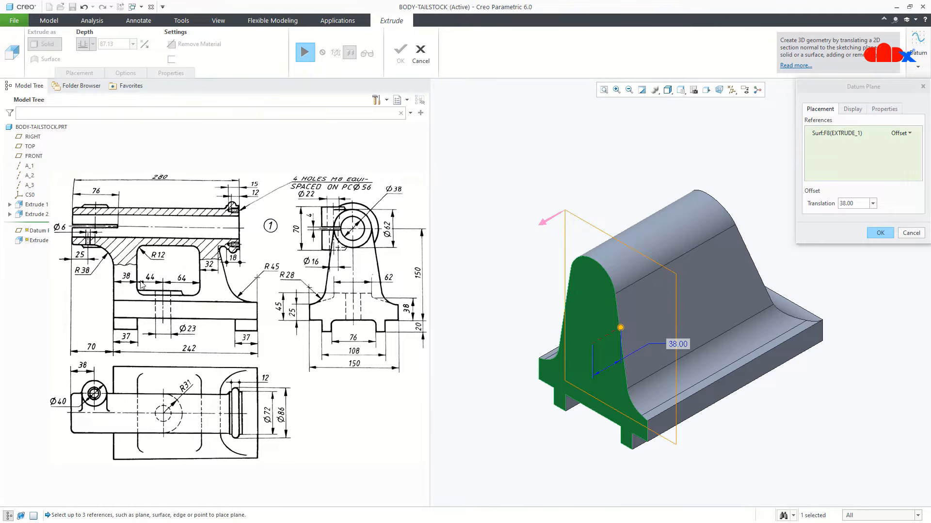
left_click(878, 233)
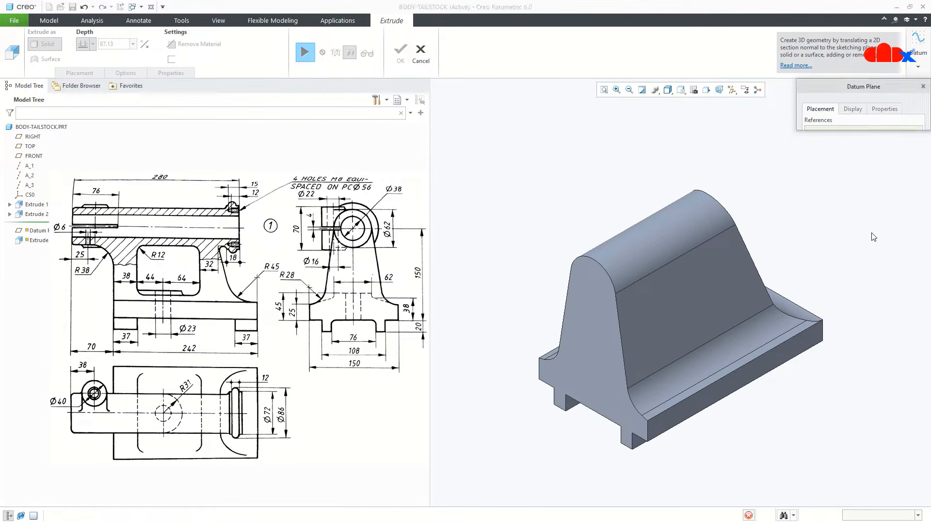
- Open the sketch on the new datum plane and project the profile's top arc, both sloped sides, both fillets and the short shoulder edges
left_click(305, 54)
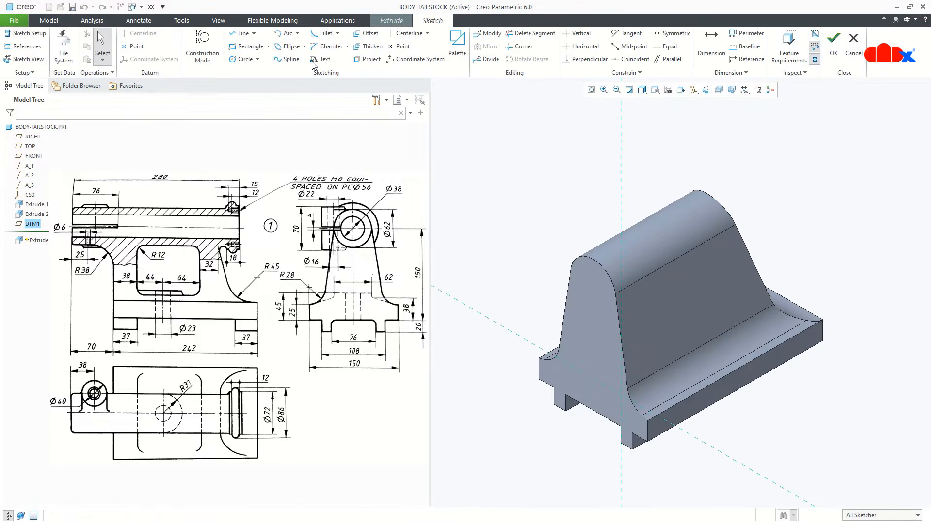
middle_click_drag(517, 319, 543, 320)
key("v")
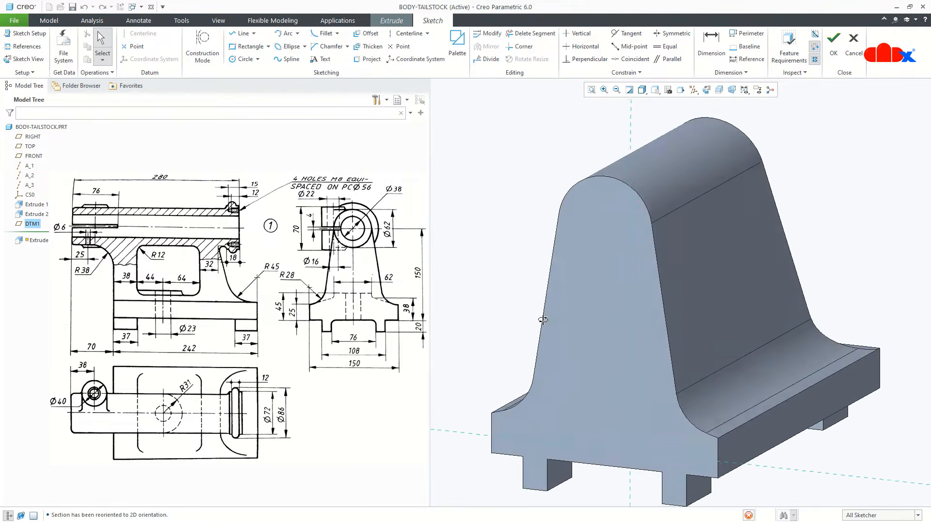
left_click(367, 59)
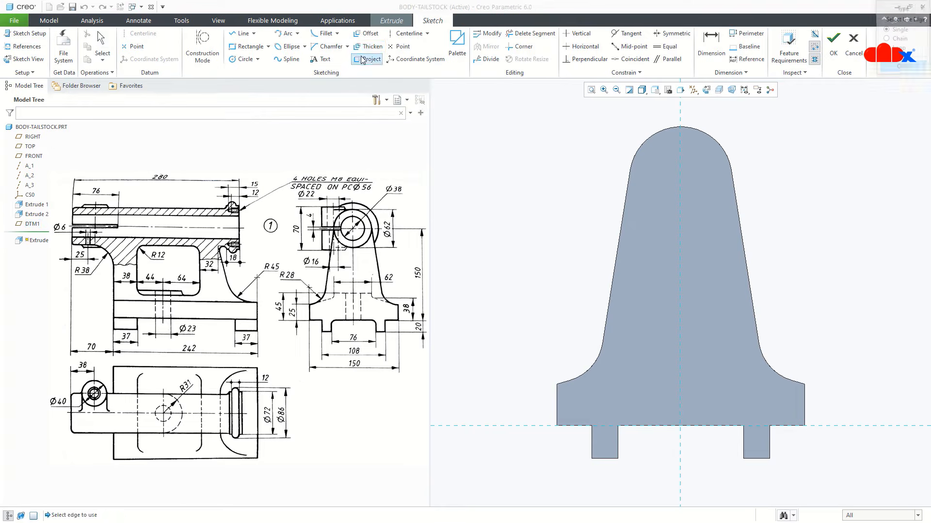
left_click(653, 135)
left_click(624, 216)
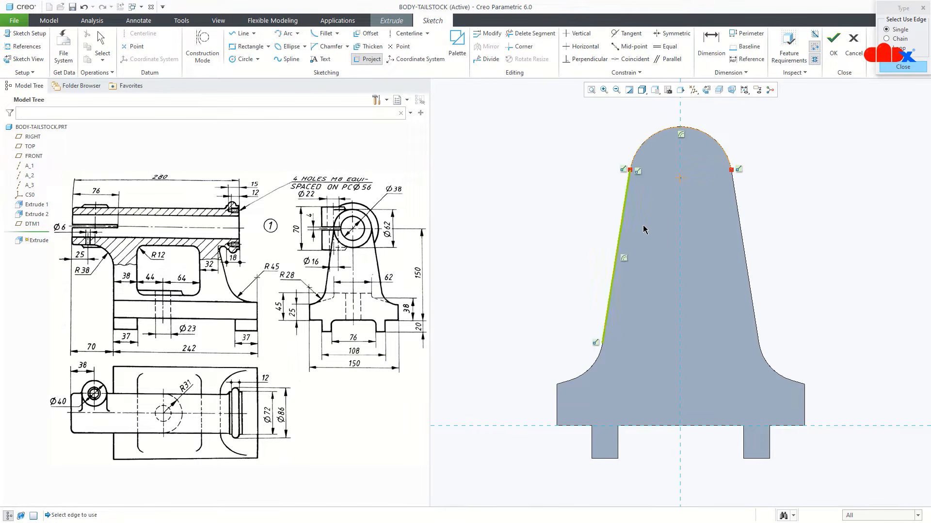
left_click(748, 272)
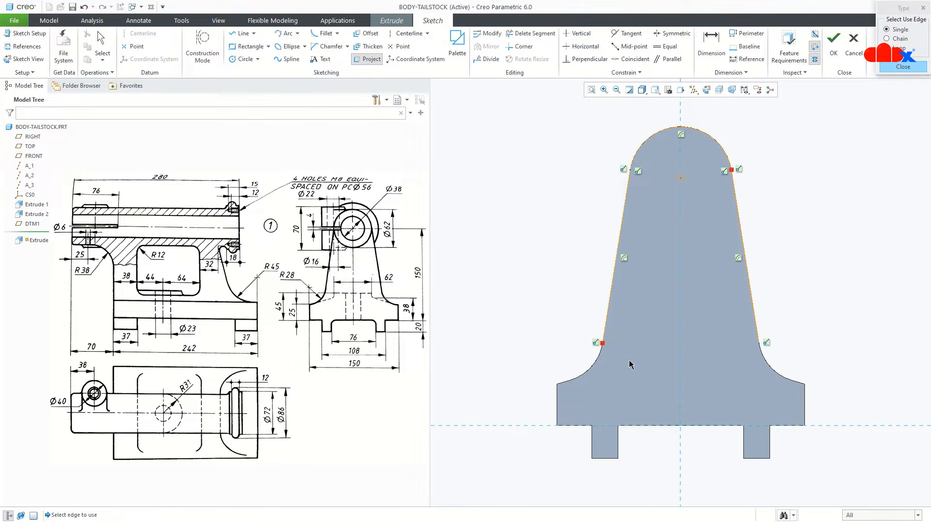
left_click(777, 374)
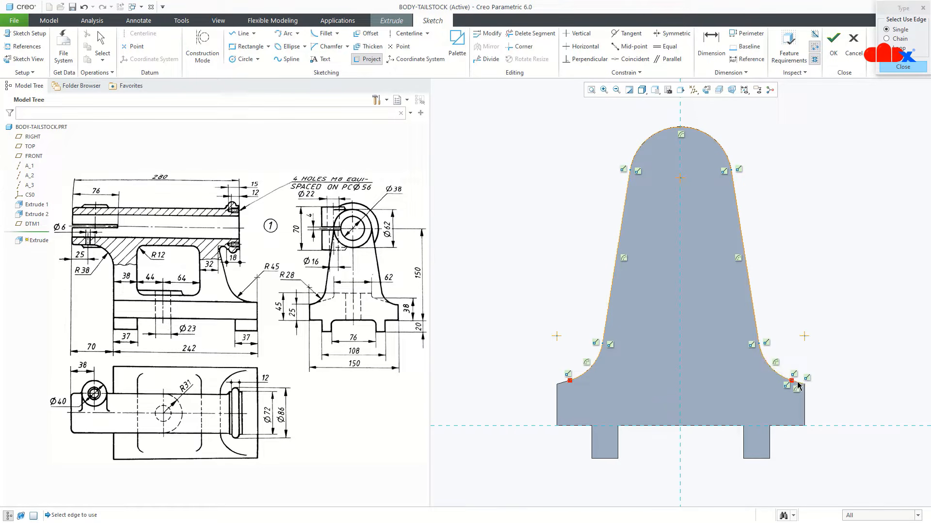
left_click(565, 385)
middle_click(648, 397)
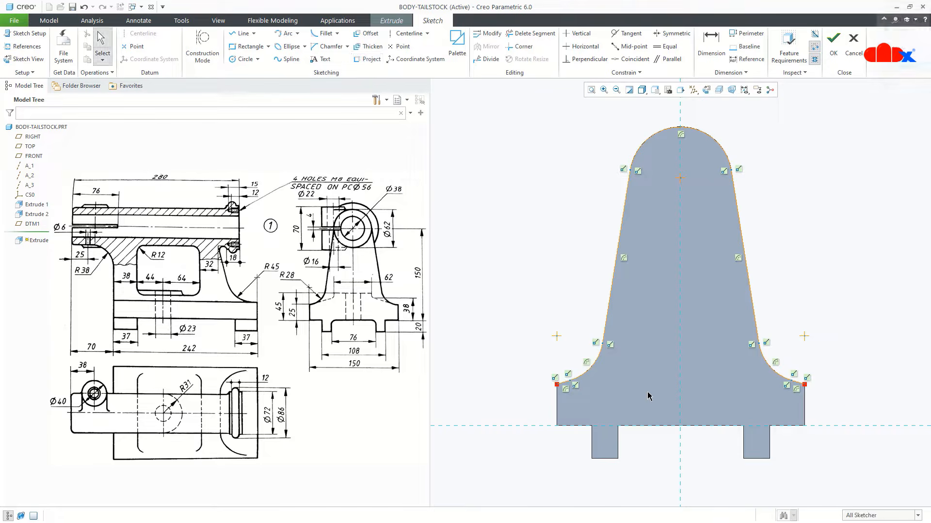
- Draw a sloped line from the left fillet's lower end, continuing with a horizontal line about 20 mm long to the vertical reference
right_click(707, 467)
left_click(729, 376)
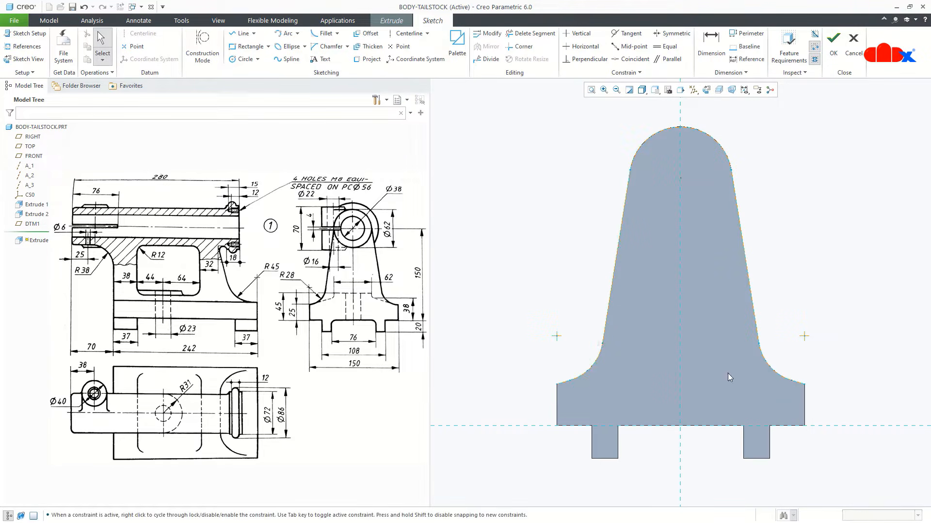
left_click(568, 375)
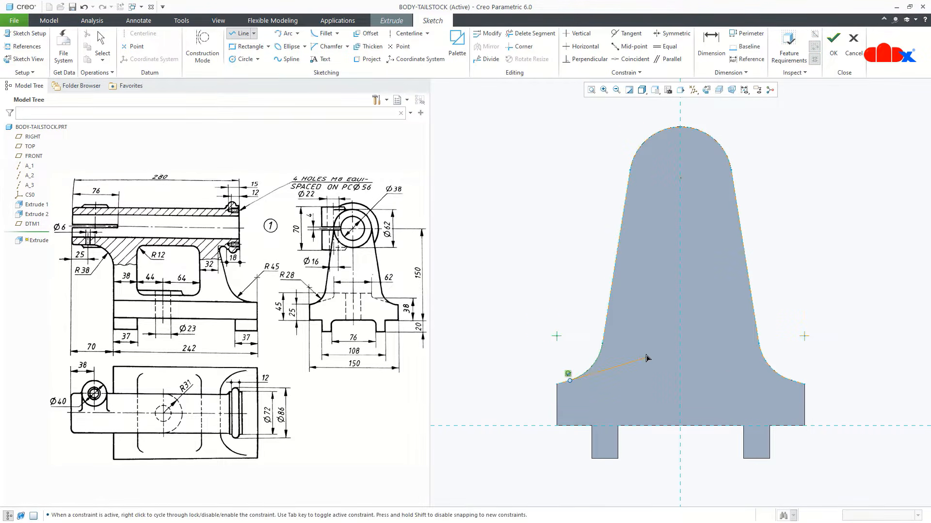
left_click(646, 357)
left_click(673, 380)
middle_click(673, 380)
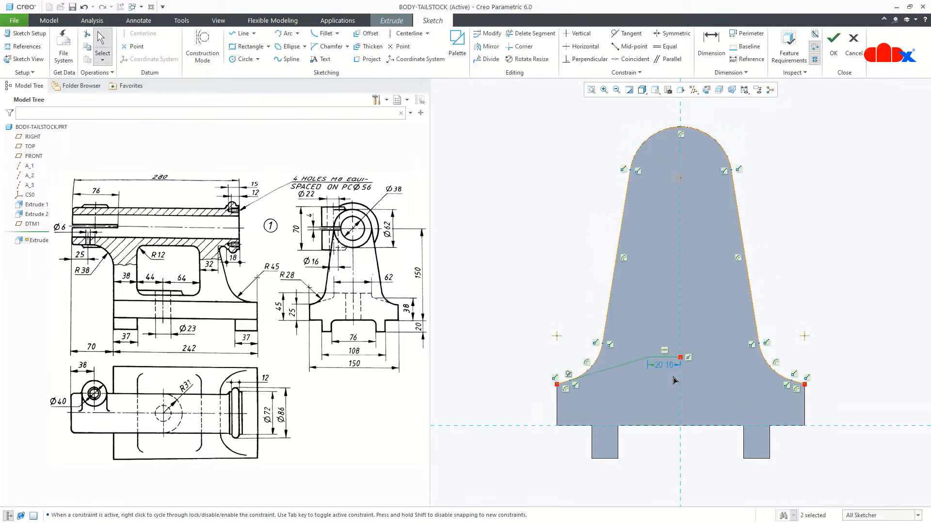
- Draw a matching sloped line from the right fillet's lower end and a horizontal line meeting the first chain at the vertical reference
right_click(674, 380)
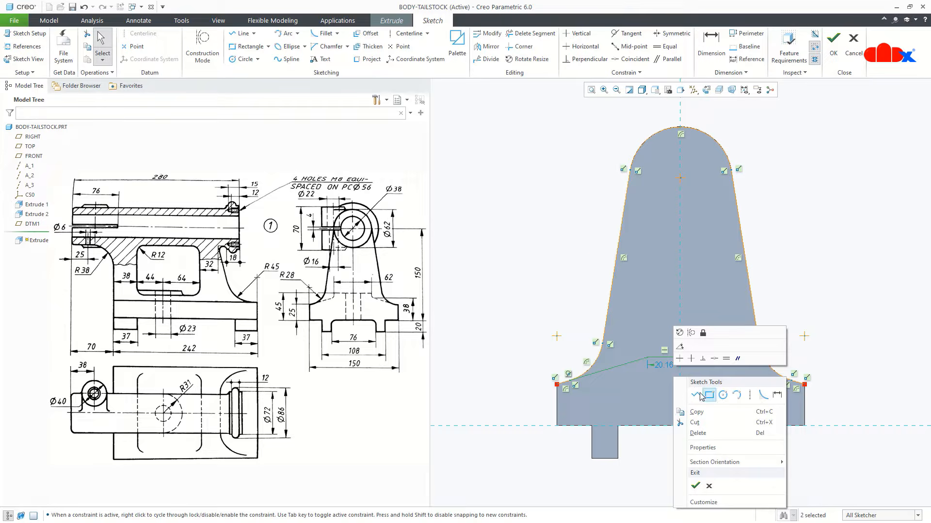
left_click(709, 395)
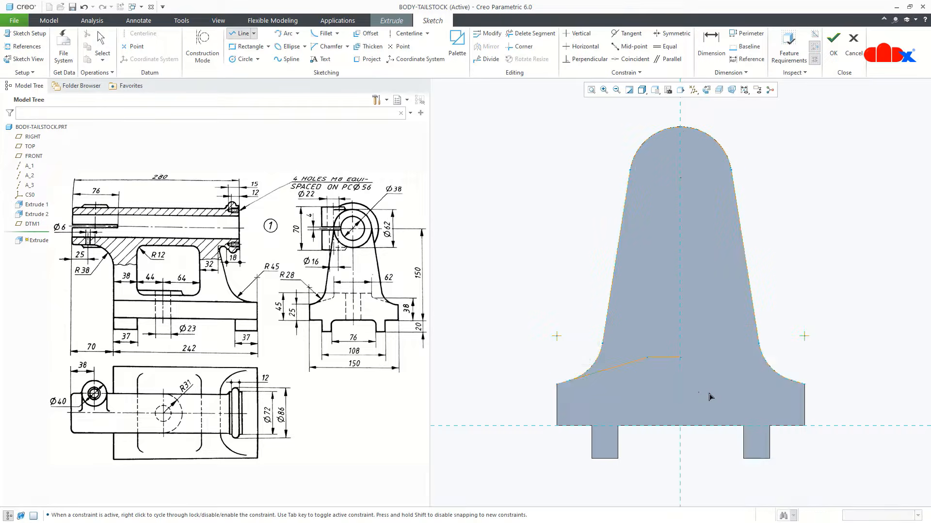
left_click(791, 381)
left_click(722, 359)
left_click(683, 358)
middle_click(695, 376)
- Dimension the full width between the two inner corners of the sloped lines as 62 mm
scroll(697, 380, "down", 2)
right_click(716, 385)
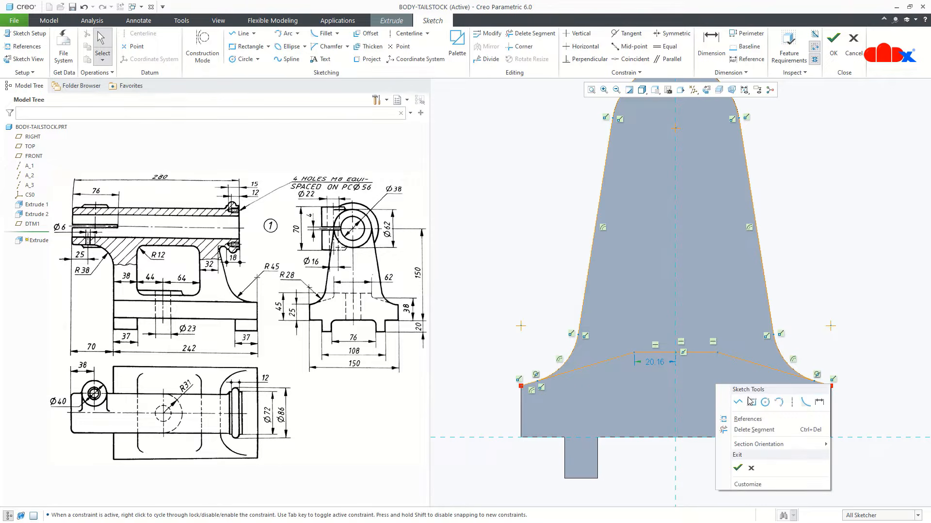
left_click(819, 401)
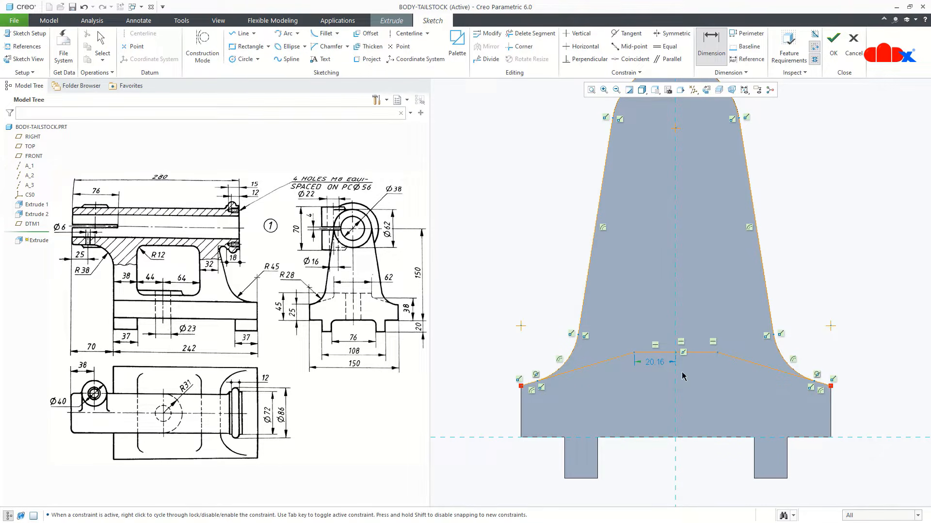
left_click(635, 354)
left_click(718, 354)
middle_click(696, 335)
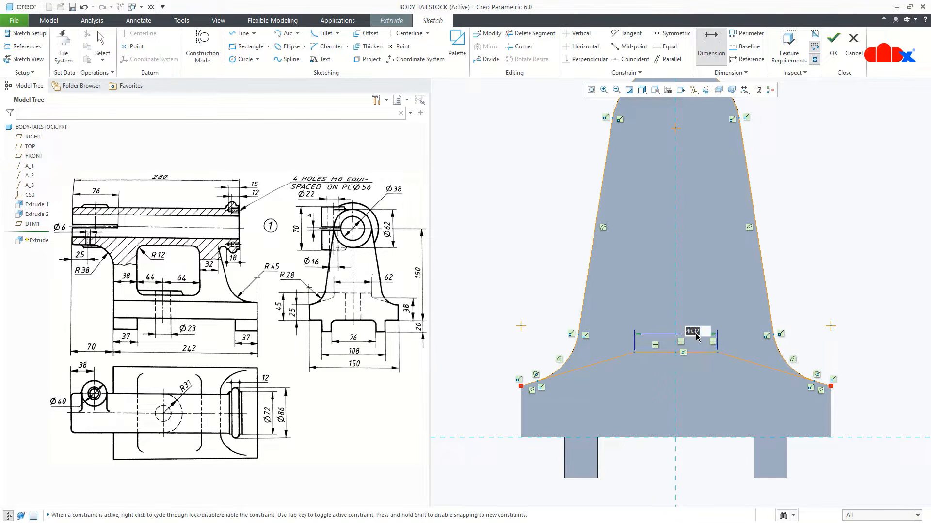
type("62")
key("Return")
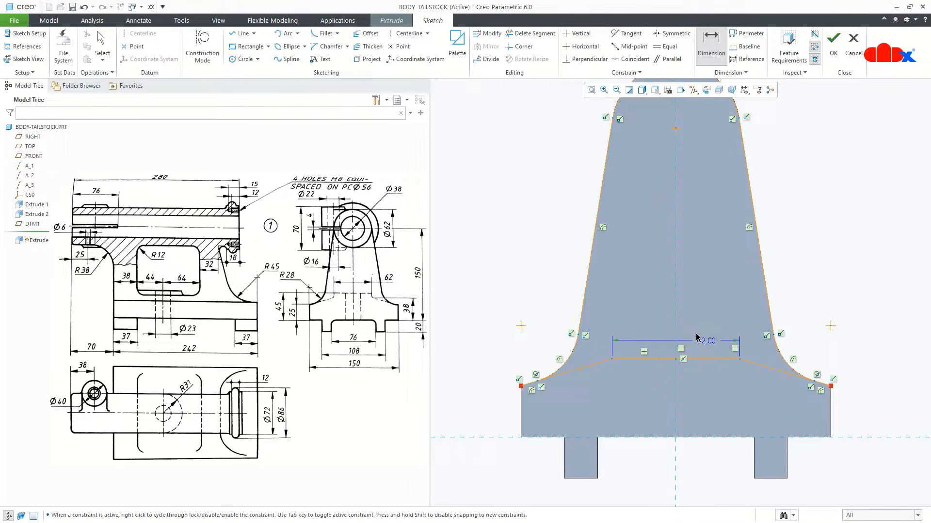
- Trim away the projected shoulder edge segments outside the sloped lines on both sides to leave a closed profile
left_click(533, 33)
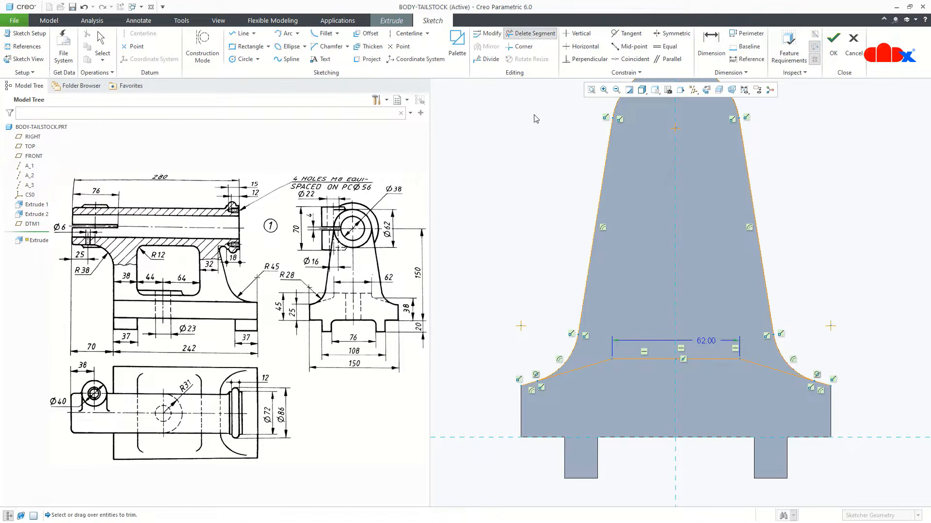
left_click_drag(525, 356, 534, 397)
left_click_drag(825, 384, 821, 393)
middle_click(870, 376)
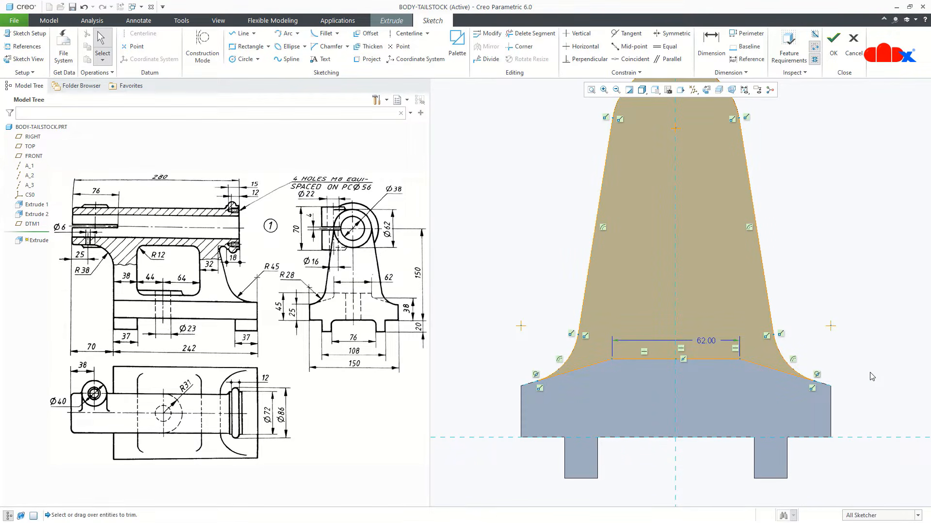
scroll(746, 429, "down", 1)
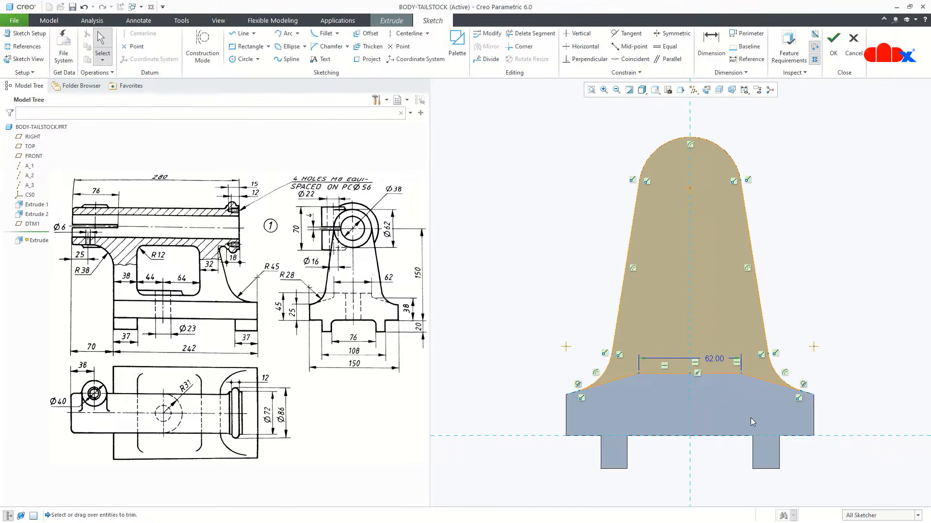
right_click(807, 266)
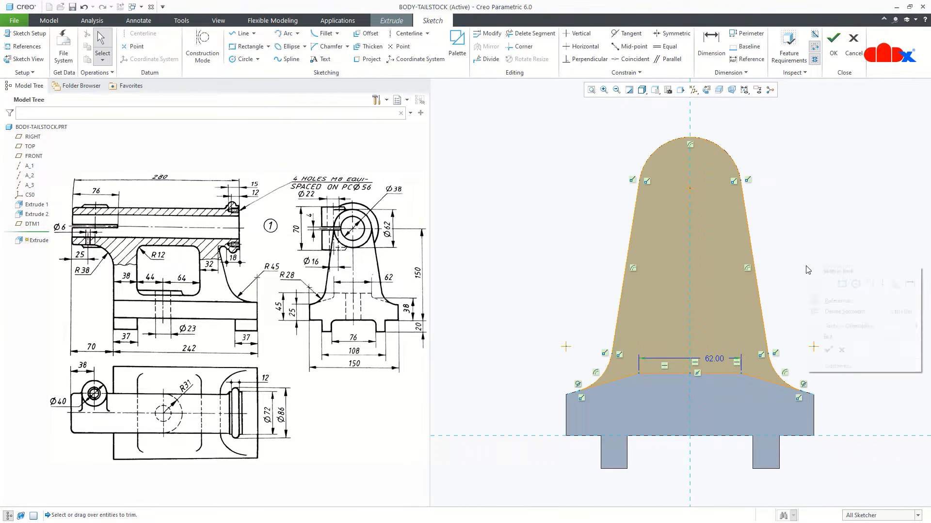
- Finish the profile sketch and cut the window opening between the uprights with an extrude depth of 44+64 mm
left_click(828, 350)
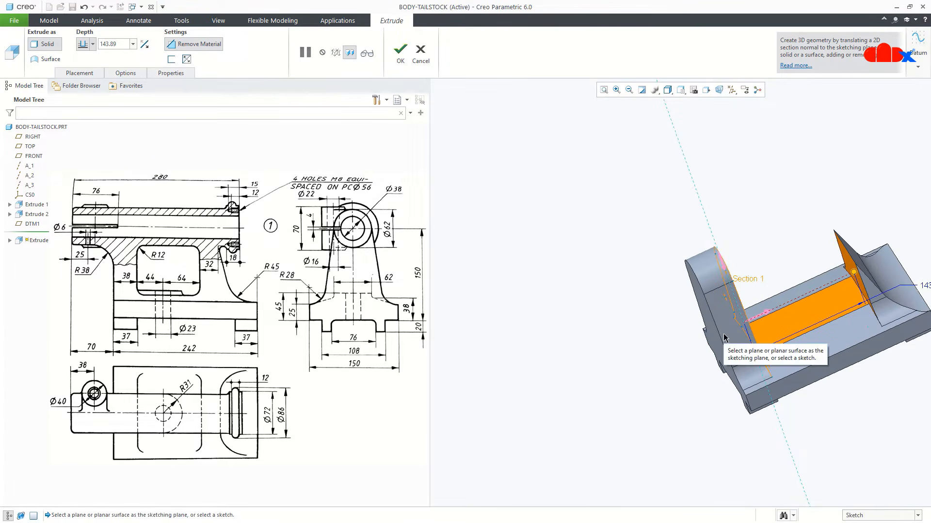
middle_click_drag(724, 334, 590, 356, "shift")
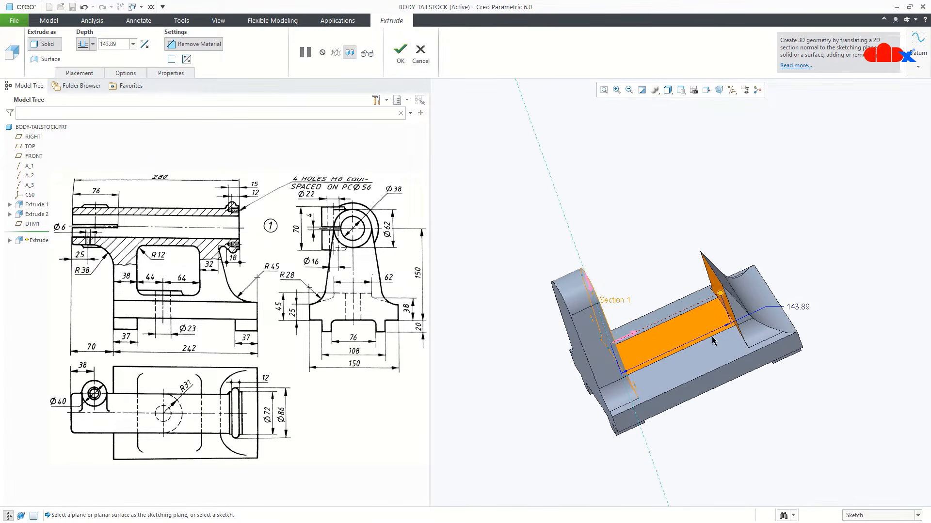
double_click(800, 309)
type("44+64")
key("Return")
middle_click(802, 311)
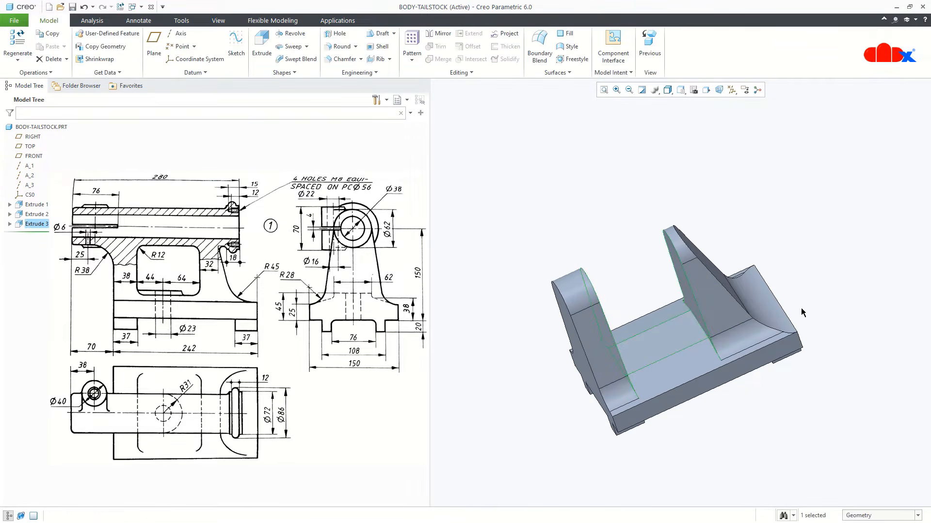
key("ctrl+d")
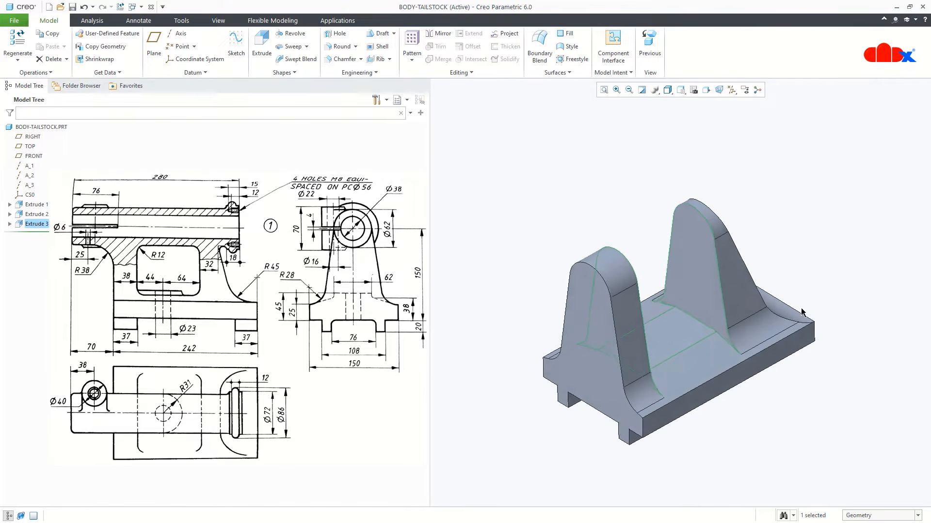
left_click(808, 295)
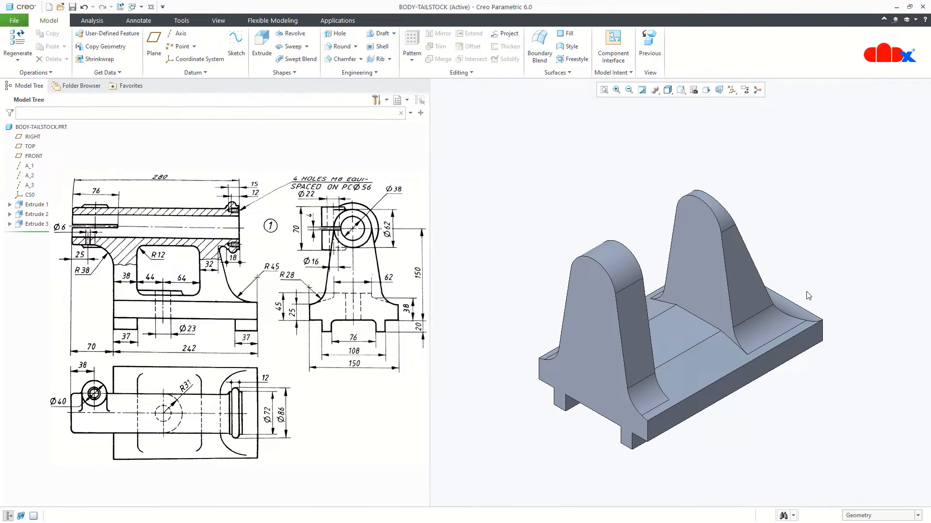
- Create a datum axis through the uprights' rounded top surface and turn on the display of axes
left_click(175, 35)
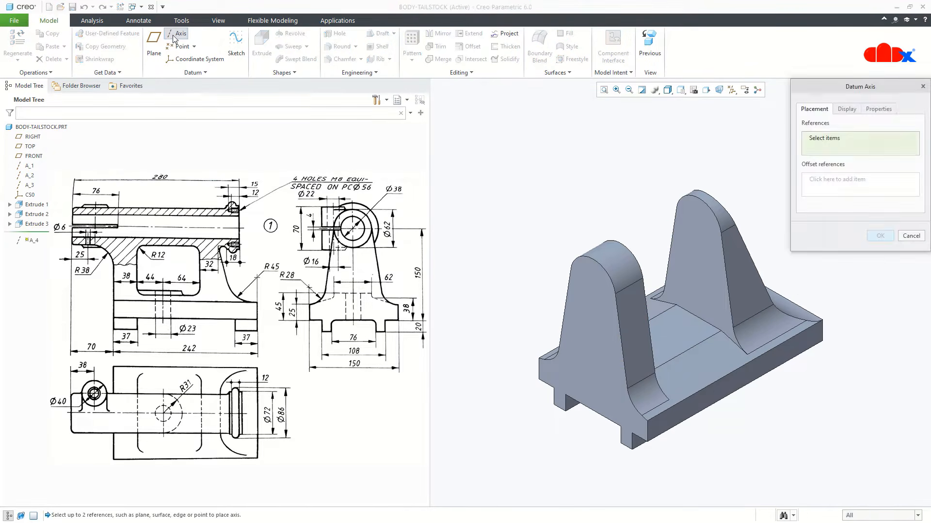
left_click(617, 264)
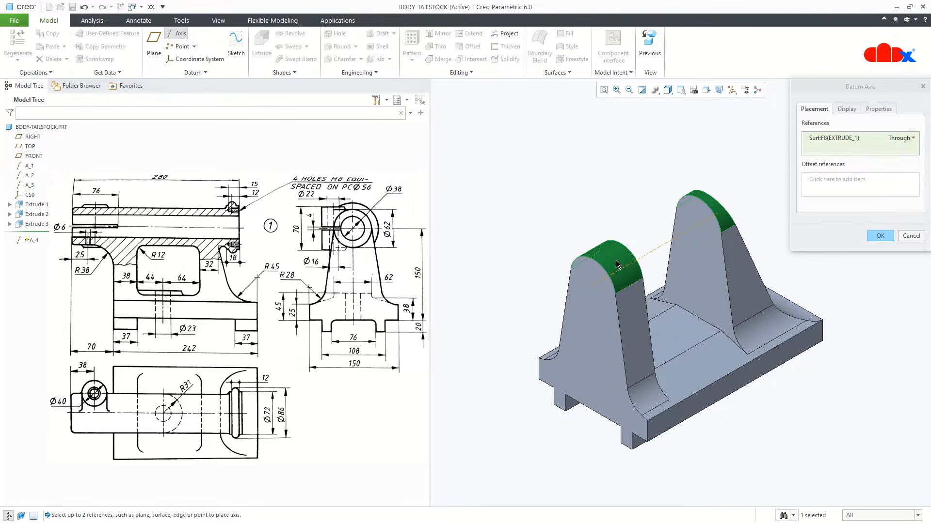
left_click(878, 236)
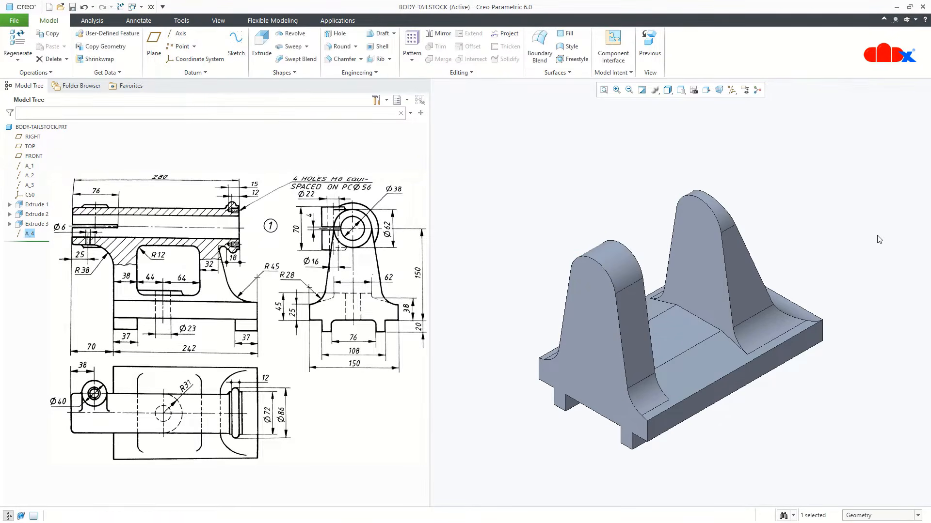
left_click(732, 90)
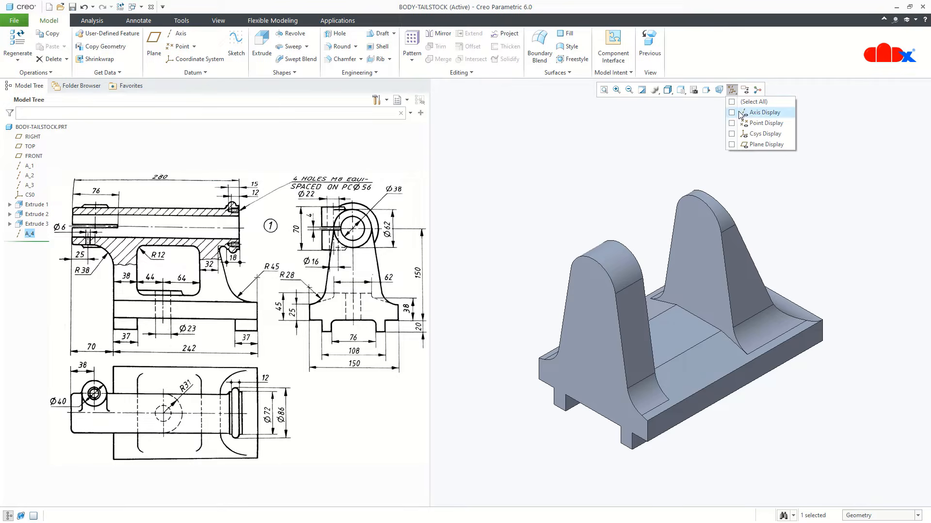
left_click(756, 112)
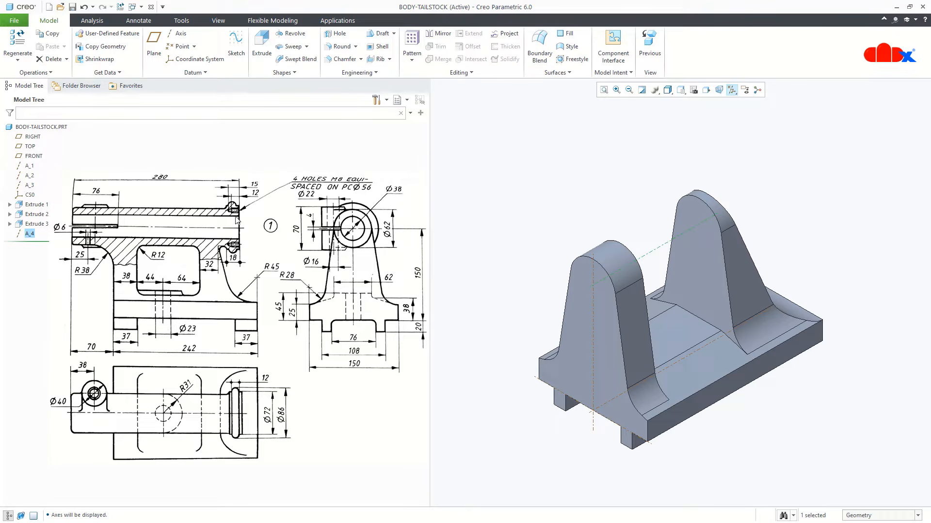
- Start a Revolve with its sketch on the RIGHT datum plane, showing the datum planes and orienting the view to the sketch
left_click(293, 35)
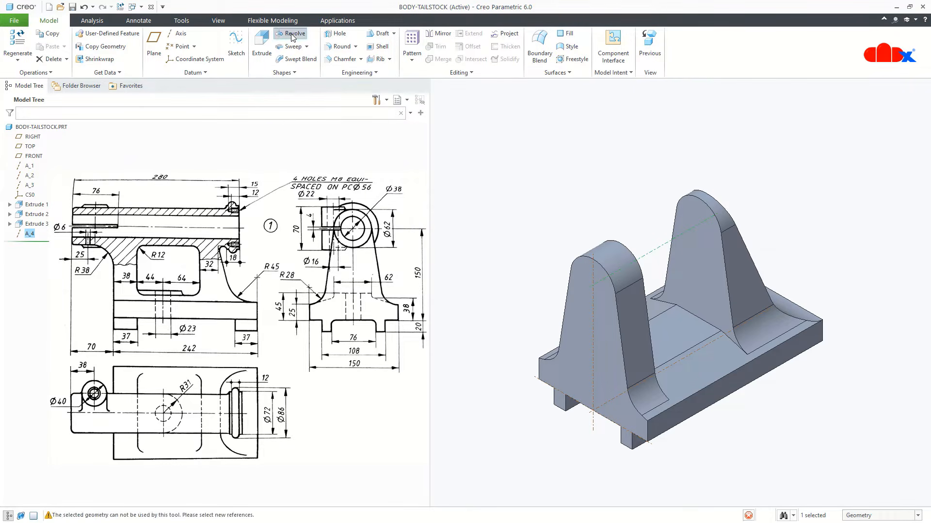
left_click(732, 90)
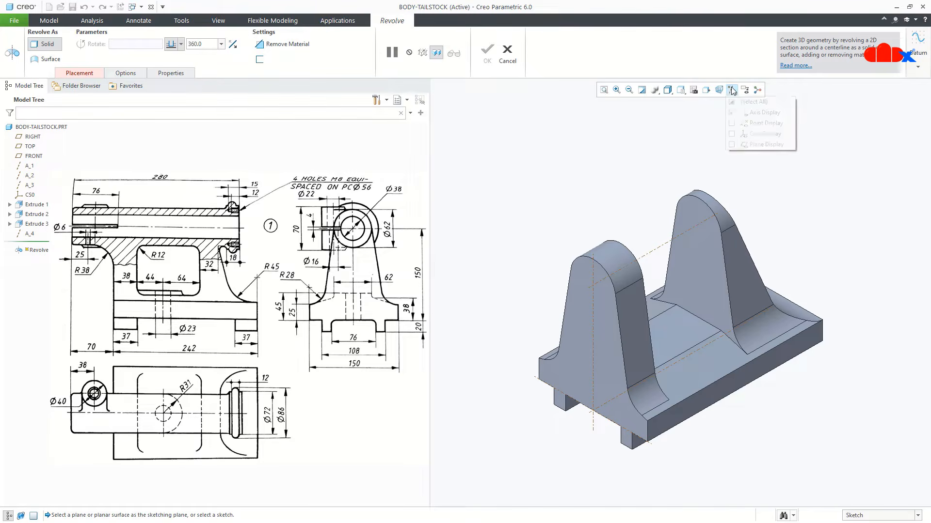
left_click(733, 144)
left_click(784, 212)
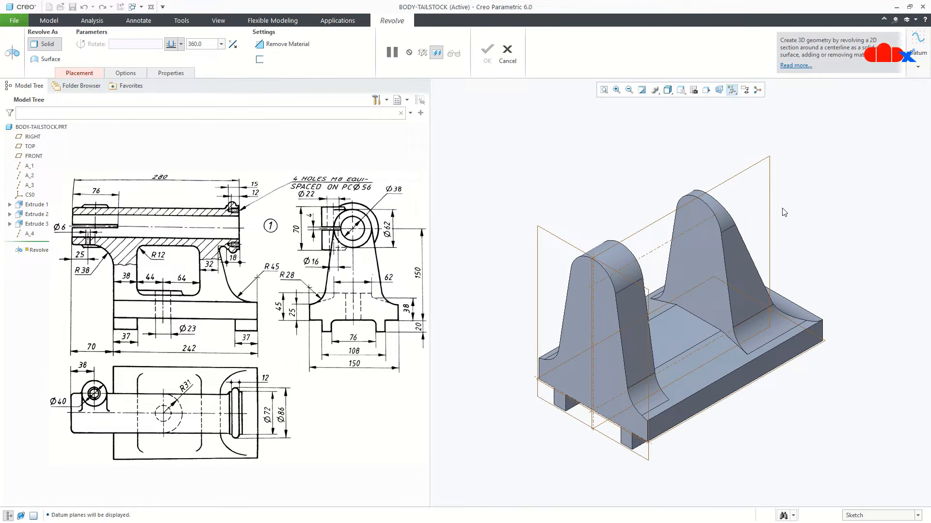
left_click(769, 196)
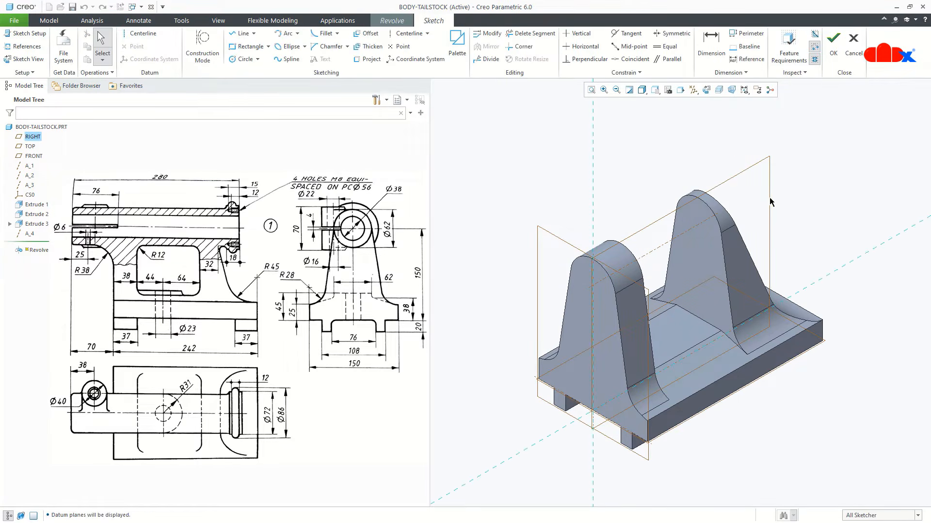
left_click(706, 90)
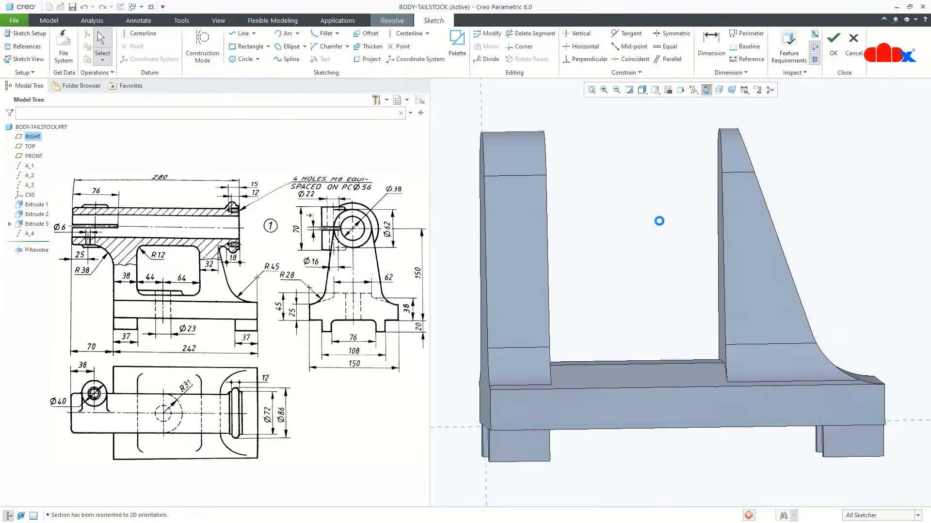
scroll(626, 325, "down", 2)
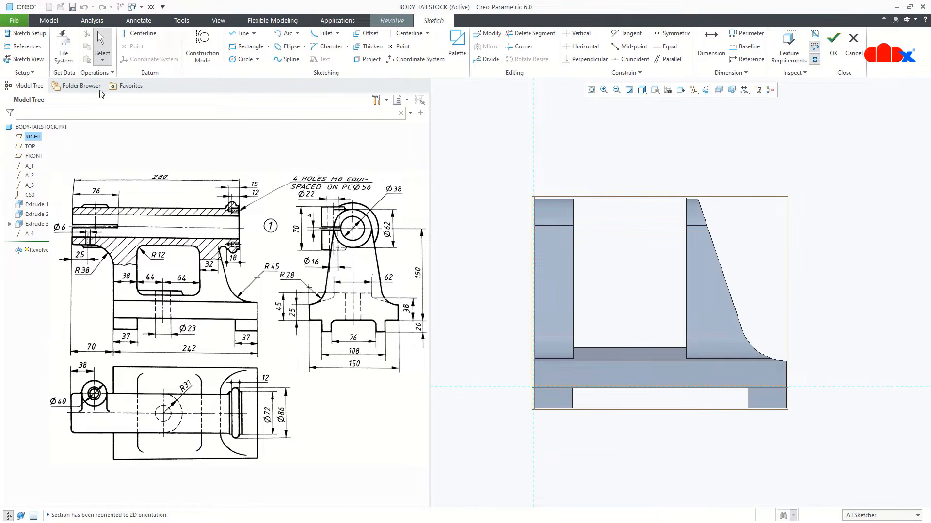
- Add the datum axis A_4 of the rounded top as a sketch reference
left_click(23, 46)
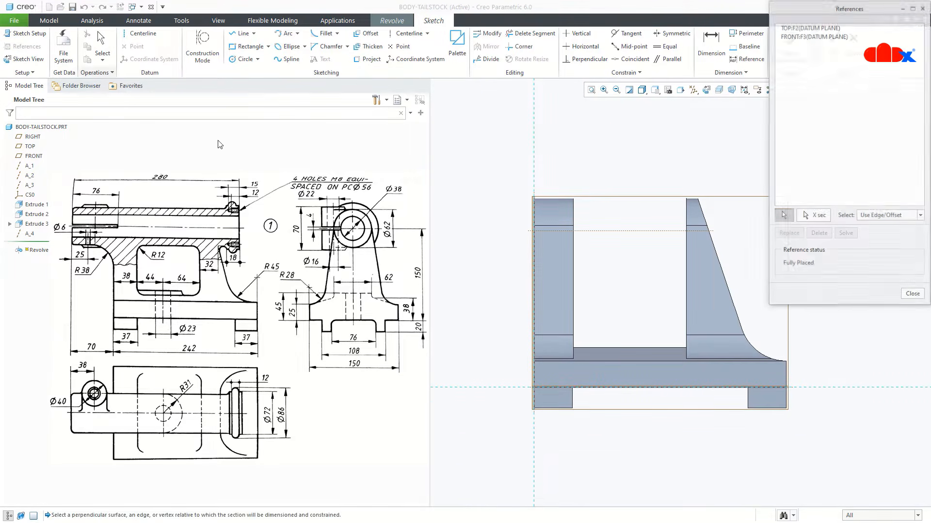
left_click(649, 230)
scroll(653, 215, "up", 3)
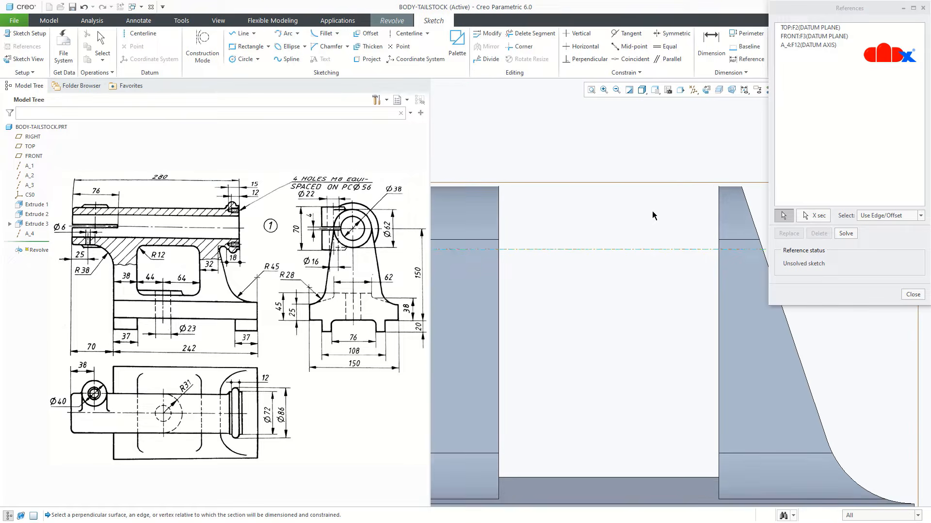
middle_click(623, 341)
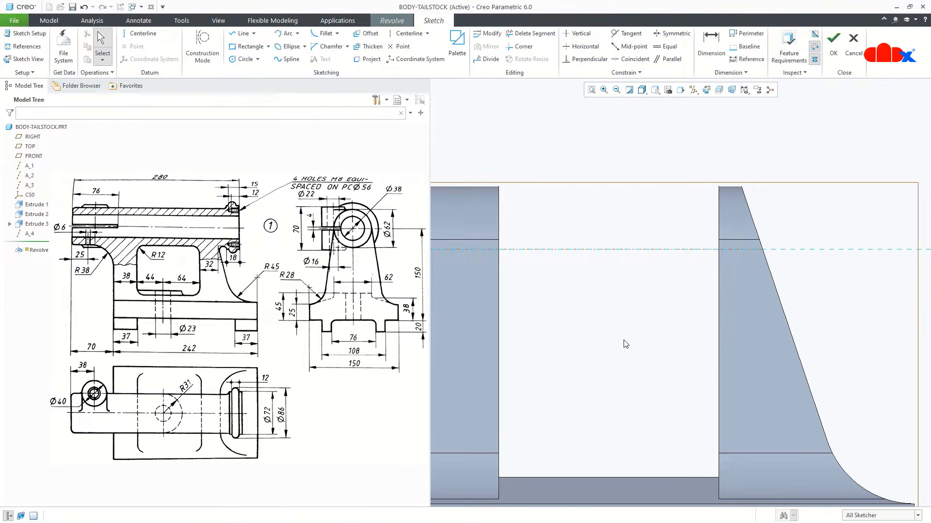
scroll(625, 343, "down", 3)
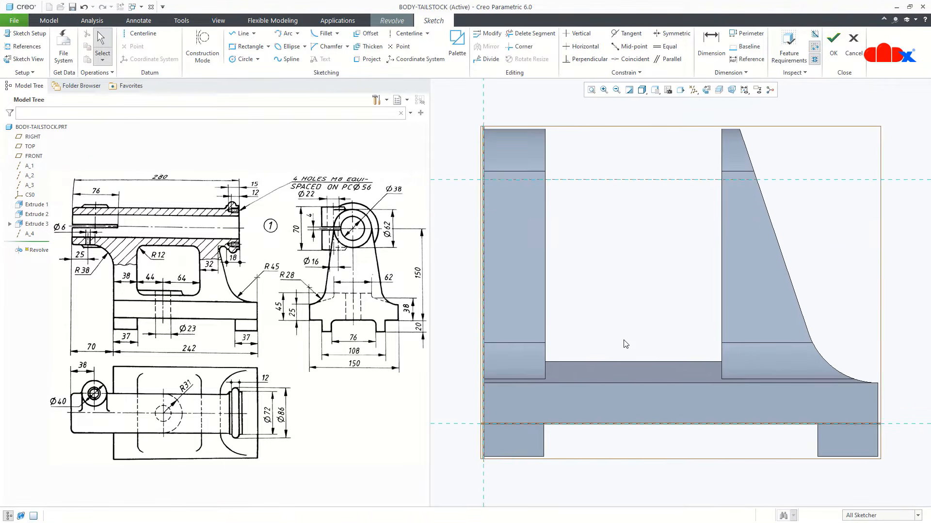
- Draw a horizontal geometry centerline along the A_4 axis reference to serve as the axis of revolution
left_click(141, 33)
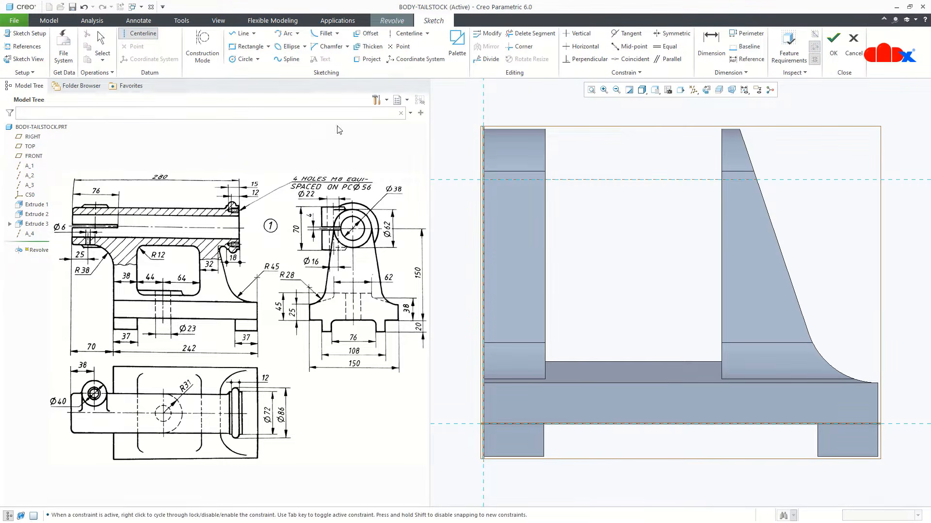
left_click(578, 180)
left_click(636, 183)
middle_click(639, 236)
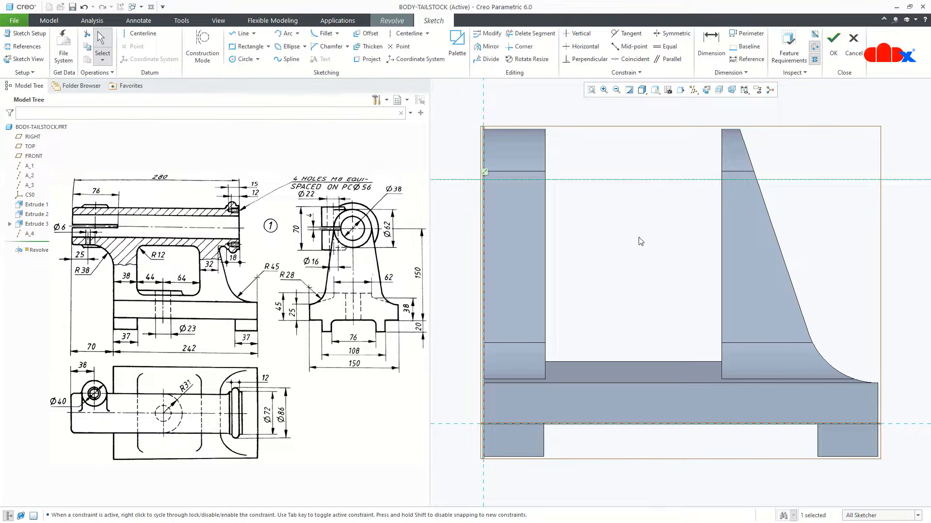
- Sketch a rectangle about 283 mm long with its lower side on the centerline, starting about 53 mm outside the vertical reference
right_click(640, 241)
left_click(662, 257)
scroll(648, 287, "down", 2)
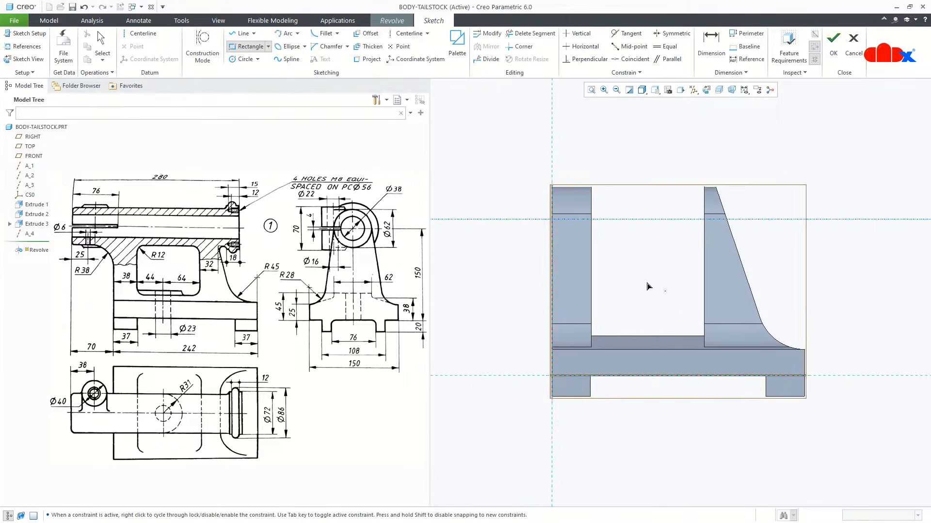
left_click(496, 219)
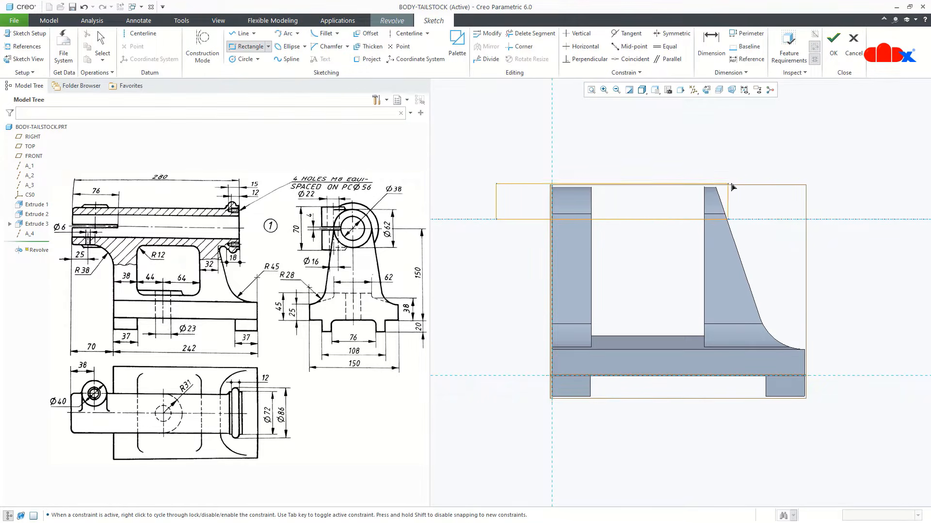
middle_click(762, 270)
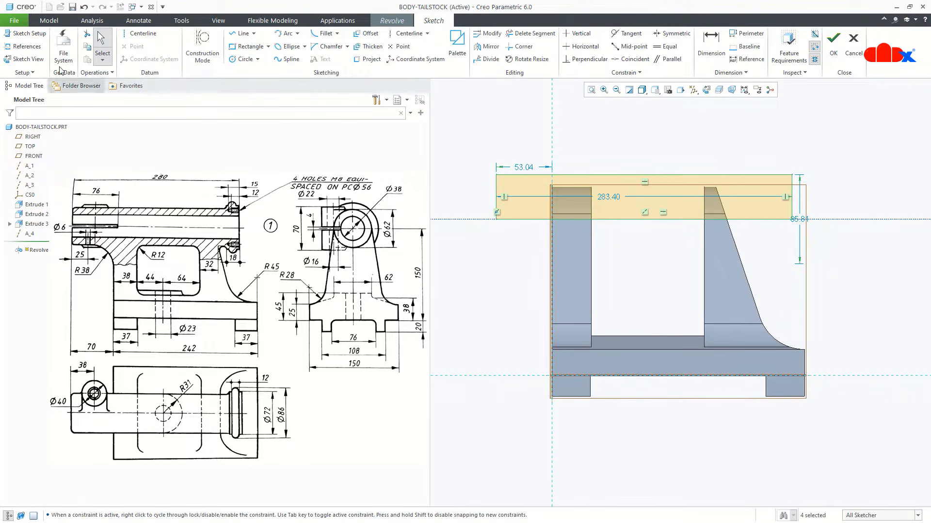
- Add the upright's top silhouette edge as a reference and make the rectangle's upper side coincident with it
left_click(23, 46)
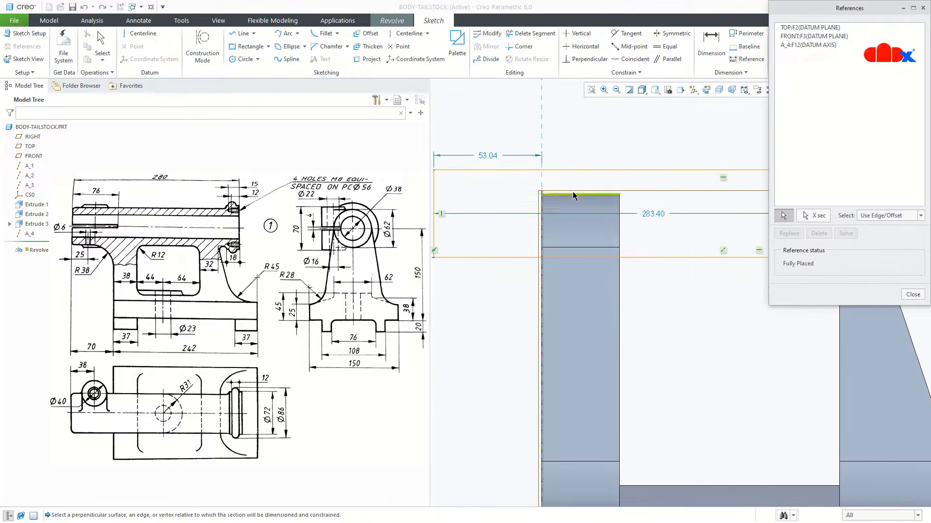
left_click(572, 194)
middle_click(615, 283)
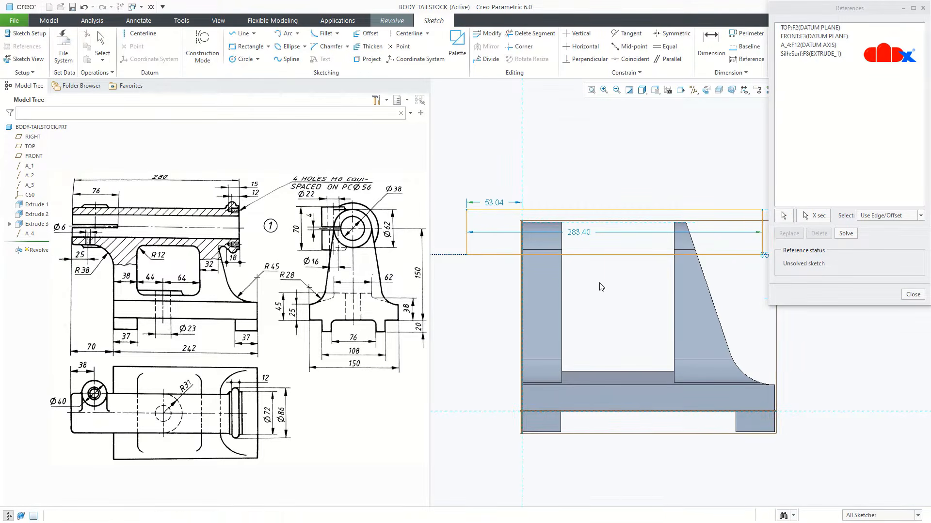
middle_click(594, 287)
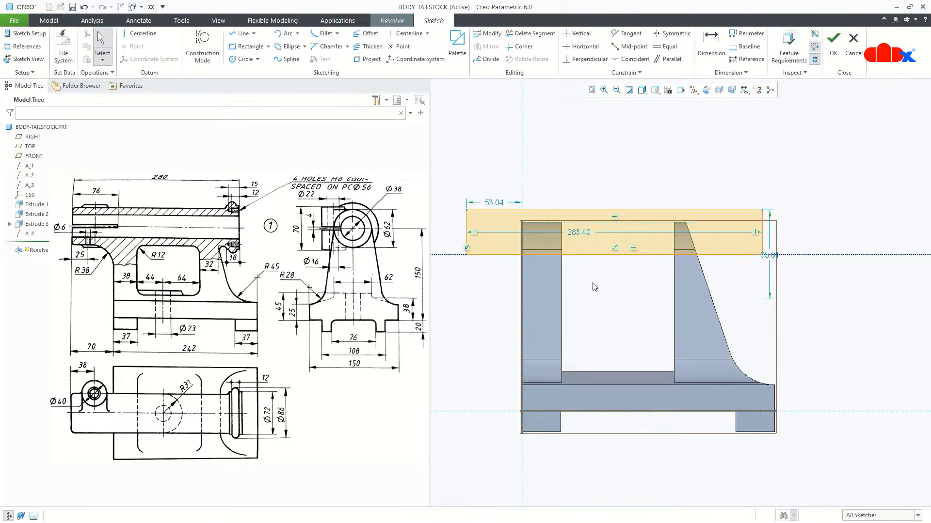
left_click(630, 59)
scroll(536, 212, "up", 2)
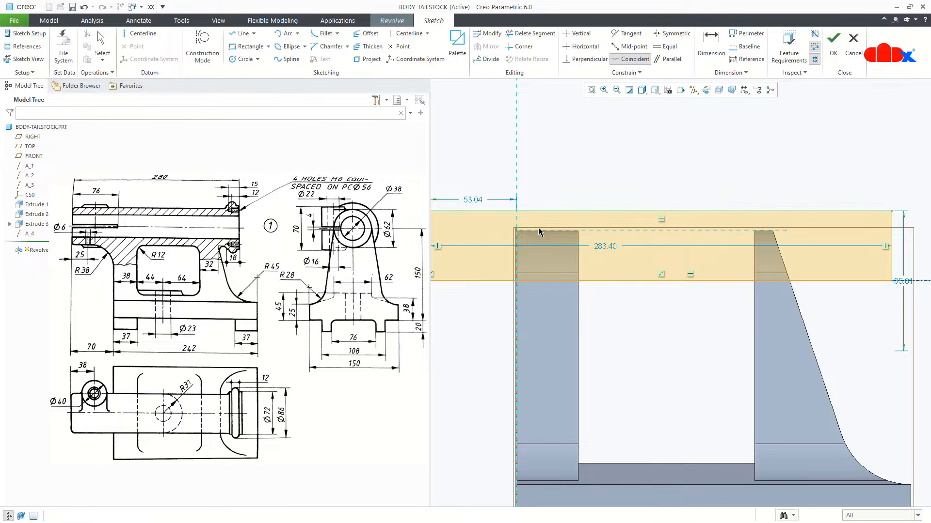
left_click(539, 231)
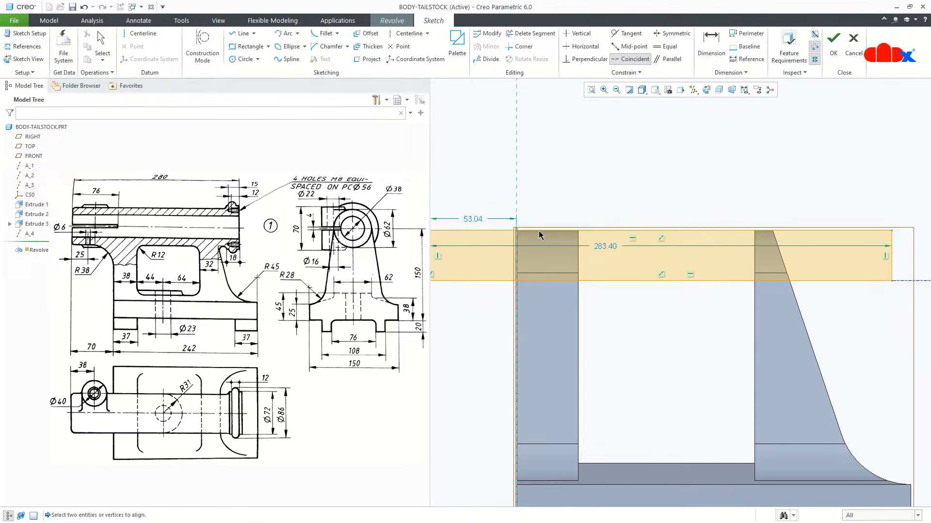
middle_click(624, 316)
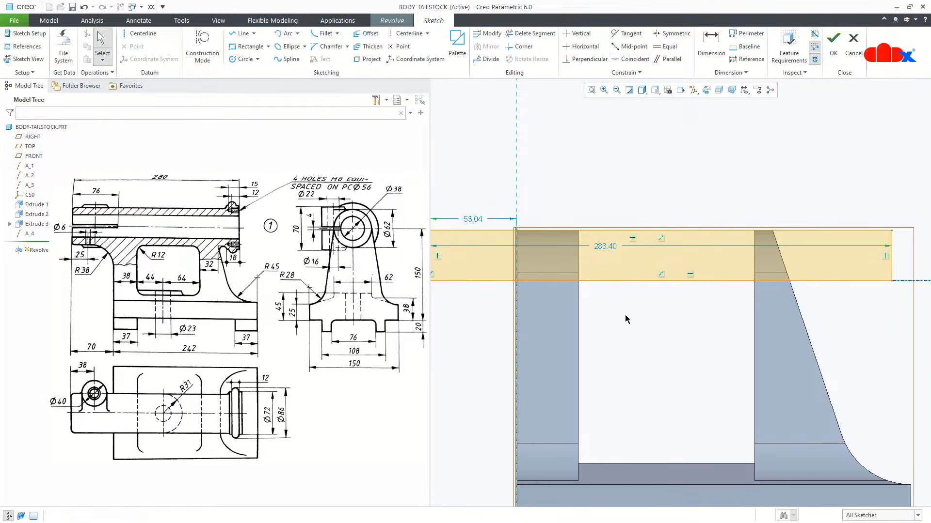
- Hide the datum planes and set the rectangle's overhang beyond the vertical reference to 70 mm and its length to 280 mm
left_click(693, 90)
left_click(698, 144)
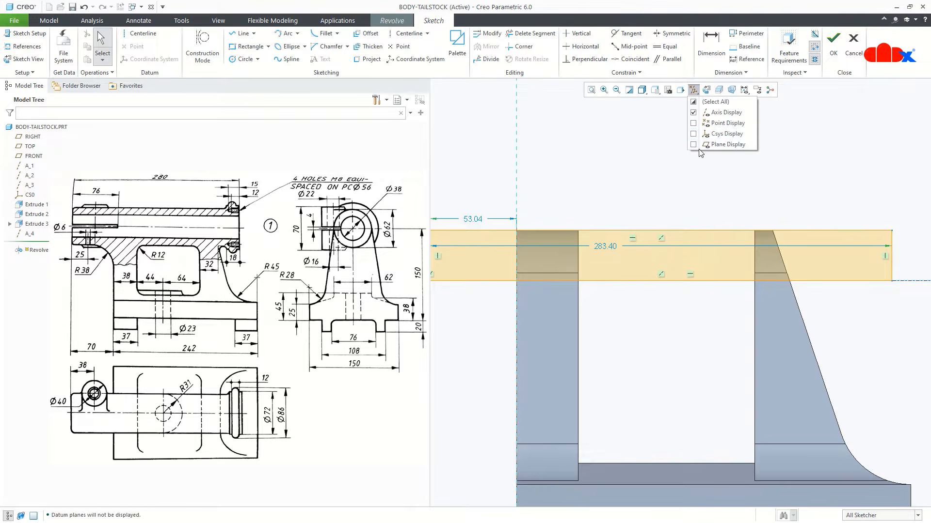
scroll(630, 358, "down", 4)
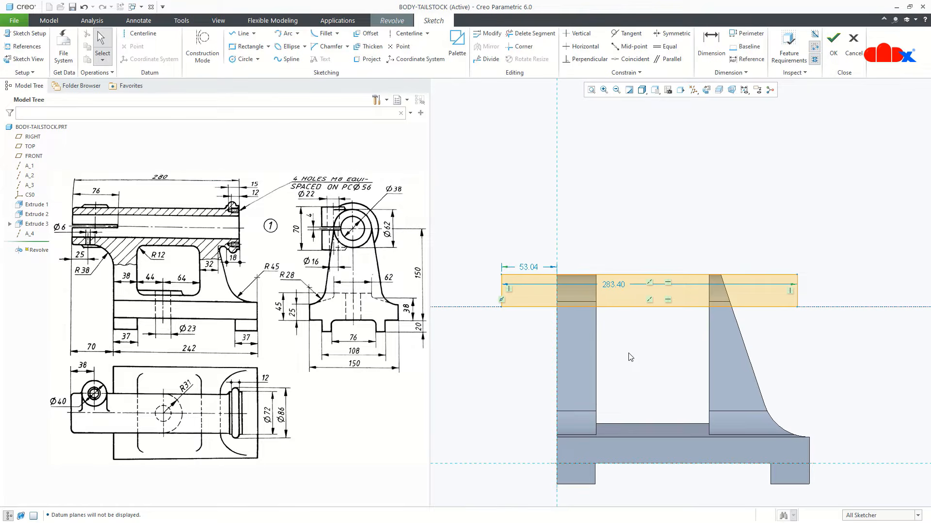
double_click(529, 267)
type("70")
key("Return")
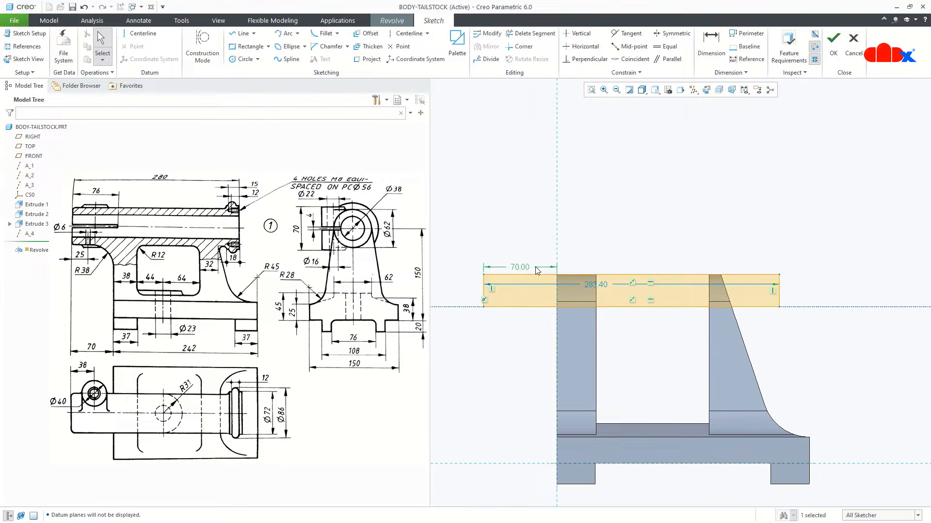
double_click(589, 287)
type("280")
key("Return")
right_click(589, 286)
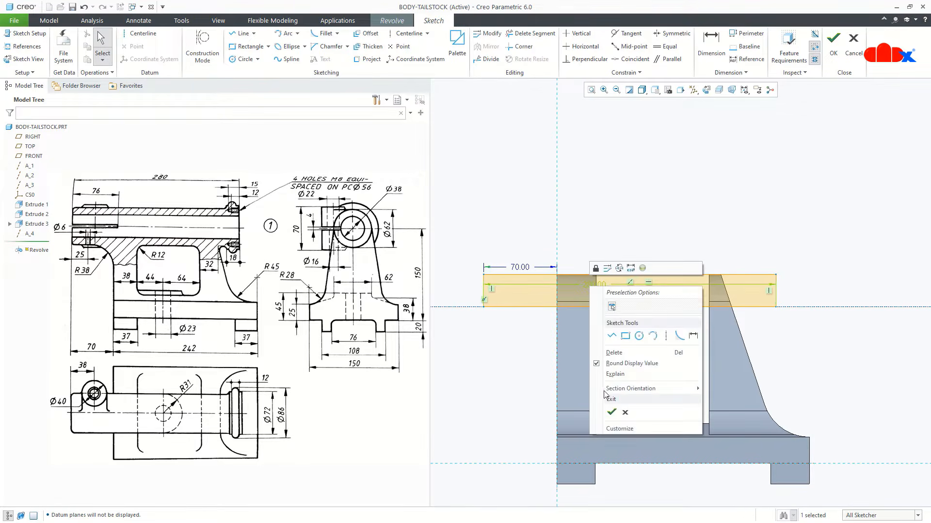
- Finish the sketch, complete the 360° solid revolve of the barrel, and hide the datum axes
left_click(611, 412)
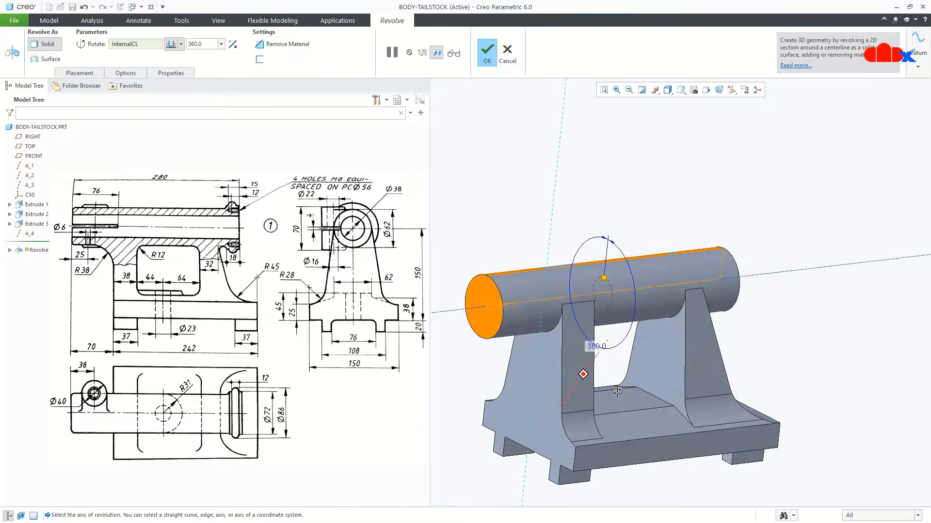
middle_click_drag(617, 391, 583, 378)
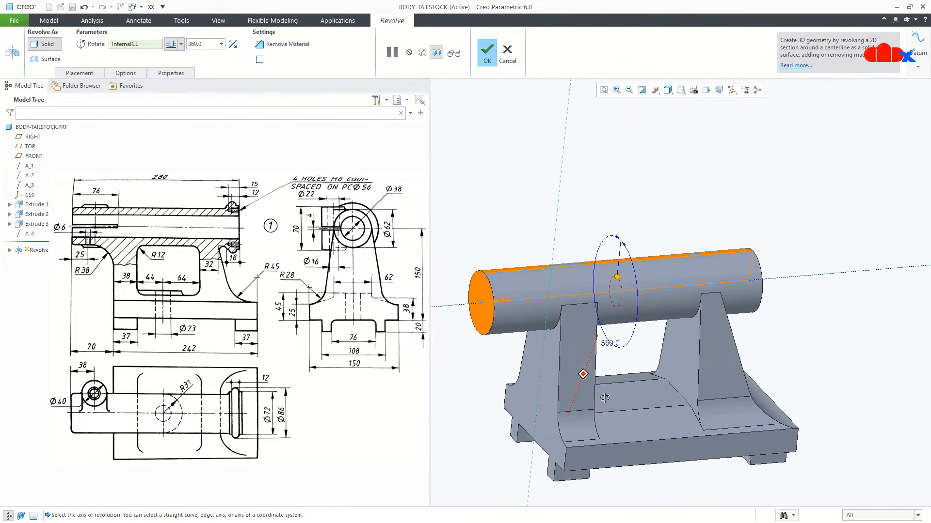
middle_click(634, 371)
key("ctrl+d")
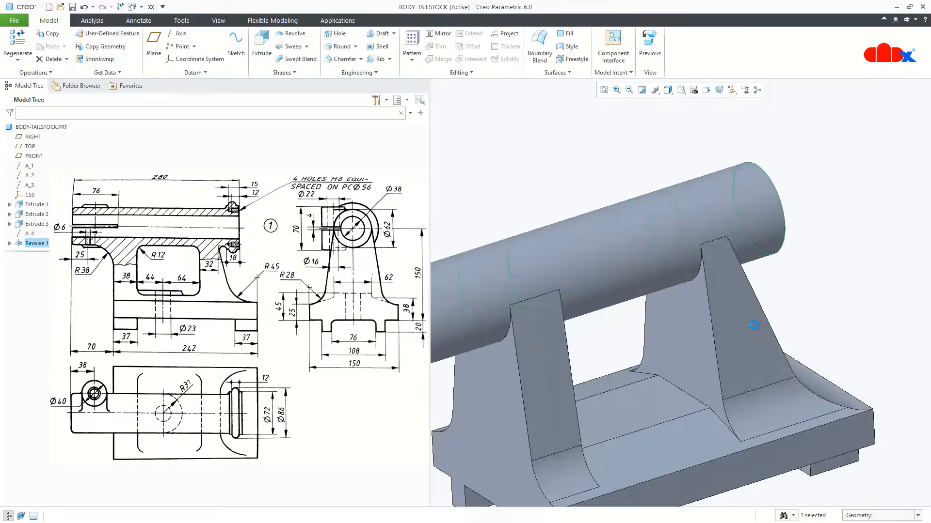
left_click(774, 409)
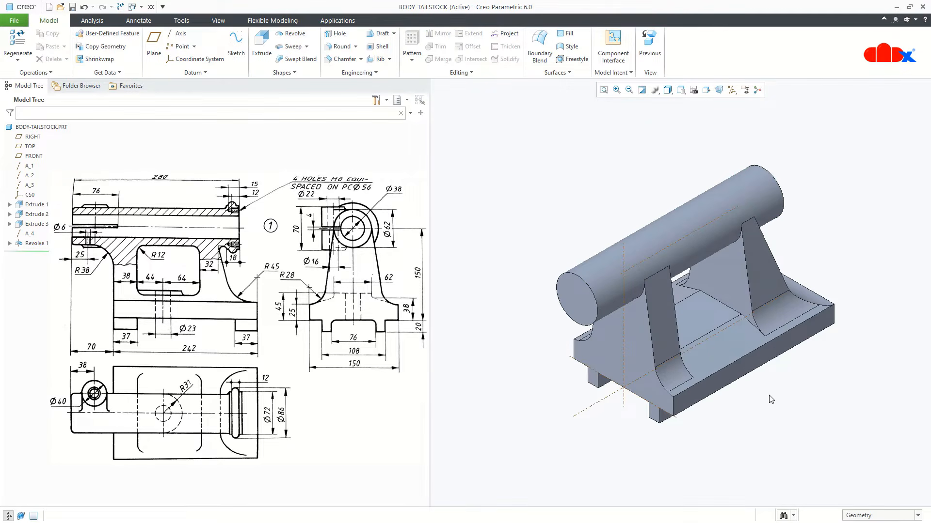
left_click(731, 90)
left_click(742, 114)
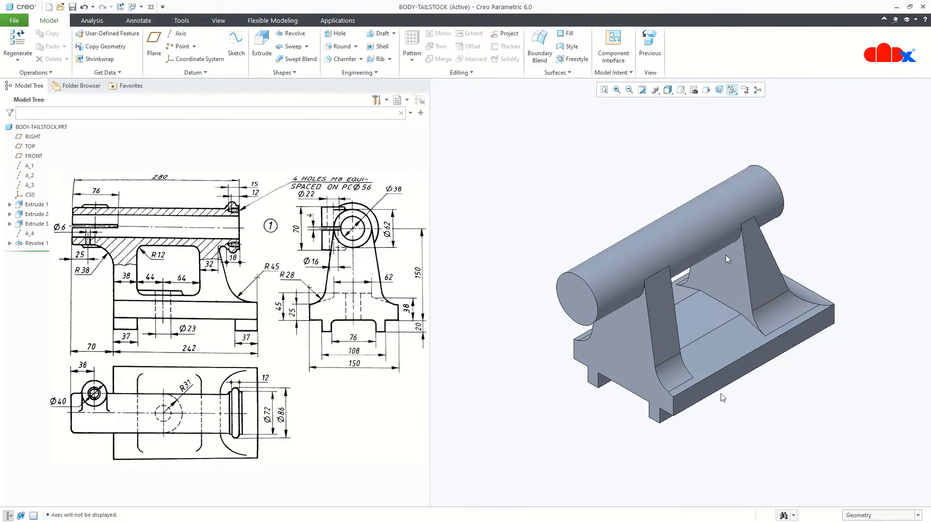
- Start a new Revolve sketch on the previously used sketch plane and display the datum axes
left_click(297, 34)
left_click(85, 73)
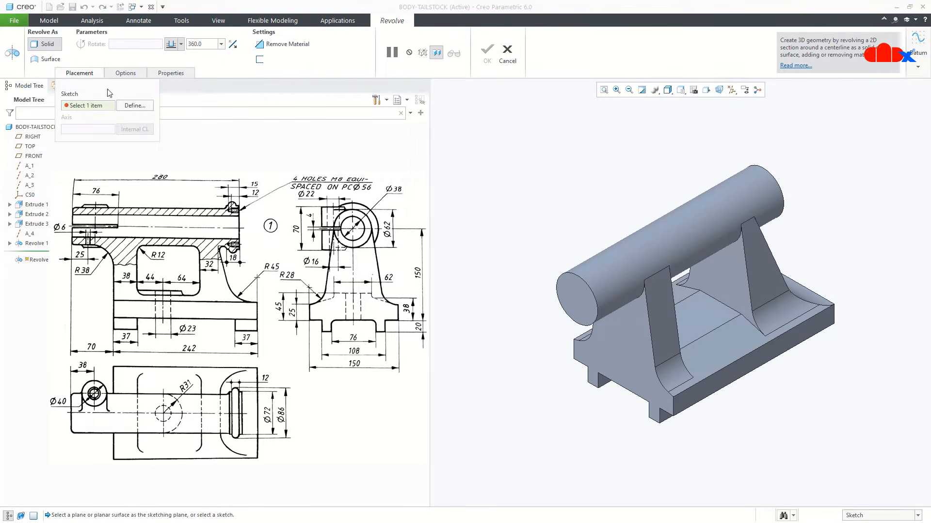
left_click(130, 105)
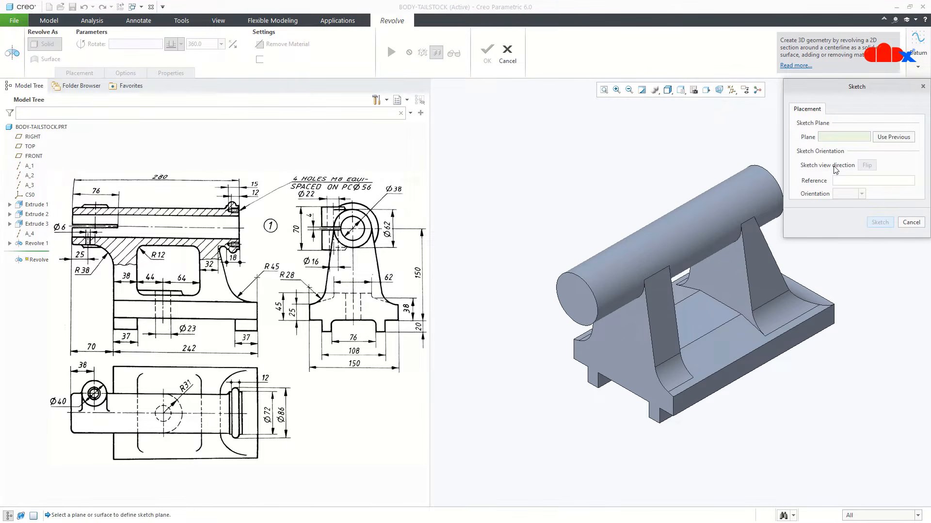
left_click(891, 137)
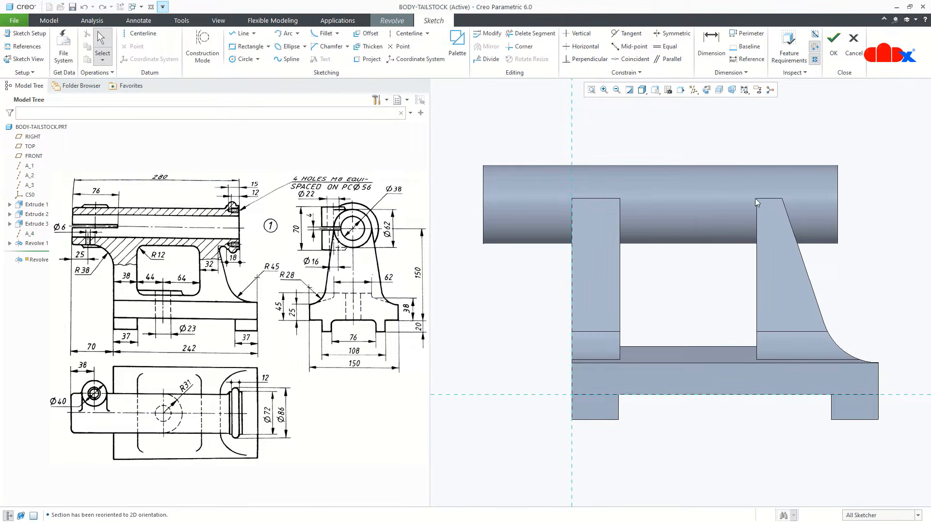
left_click(693, 89)
left_click(695, 112)
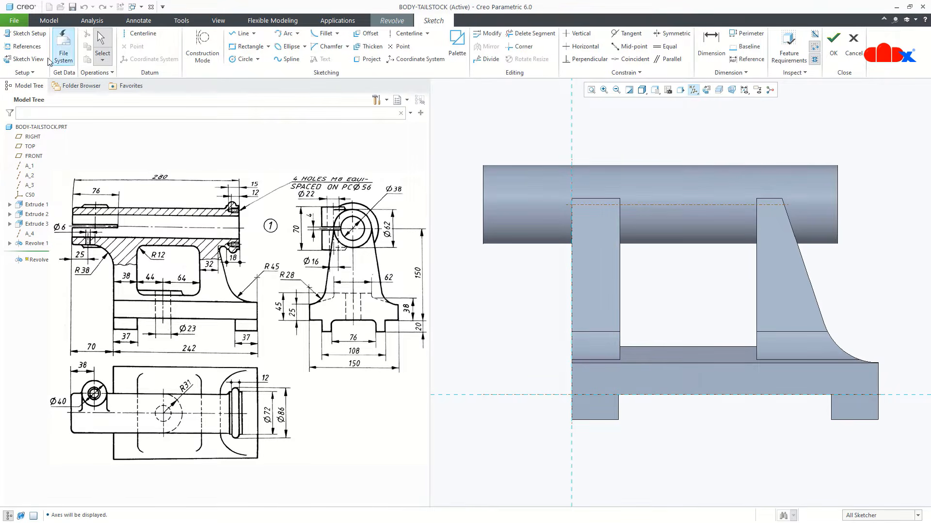
- Add the A_4 axis, the barrel's upper silhouette edge and its end face above the sloped upright as sketch references
left_click(25, 46)
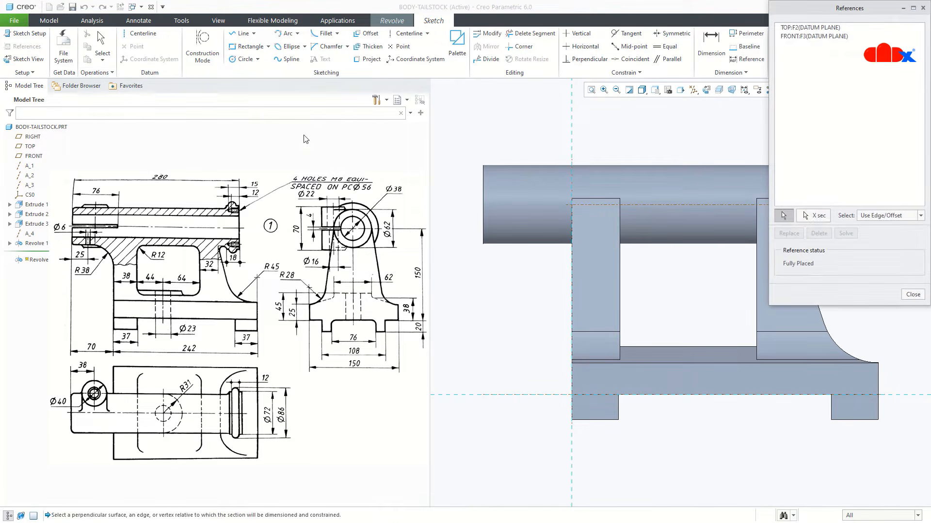
left_click(652, 204)
scroll(520, 254, "up", 3)
scroll(647, 201, "down", 3)
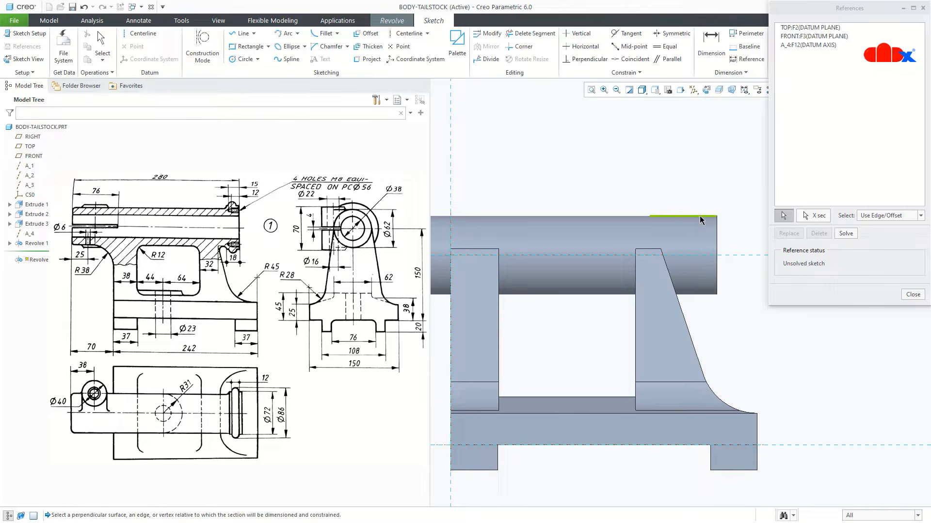
left_click(700, 218)
left_click(717, 233)
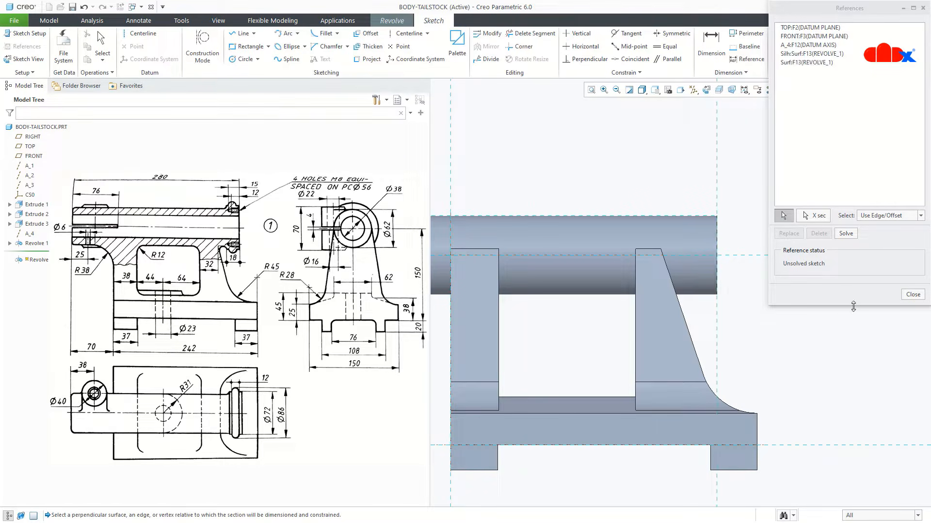
left_click(913, 294)
- Draw a horizontal centerline along the A_4 axis reference to serve as the axis of revolution
scroll(718, 182, "down", 3)
right_click(747, 221)
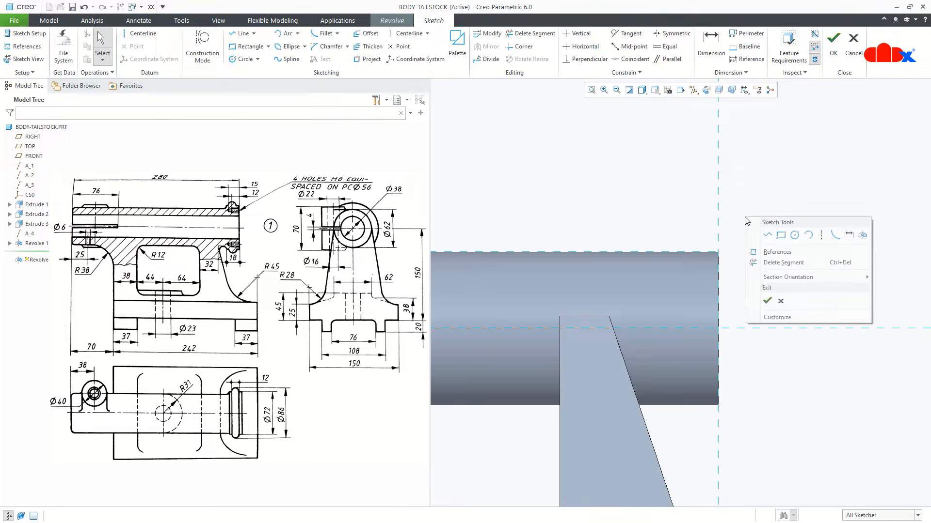
left_click(822, 235)
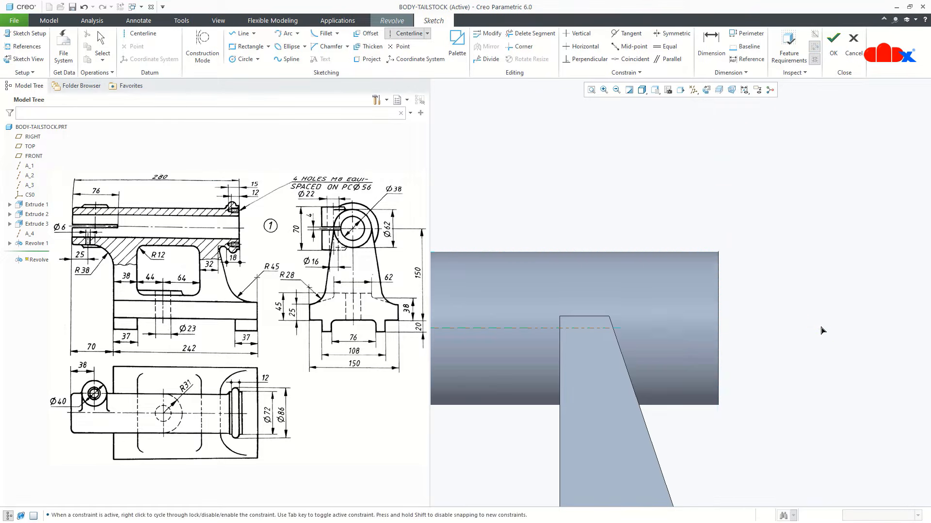
left_click(825, 329)
left_click(767, 331)
middle_click(768, 274)
- Sketch a line about 13 mm up from the barrel's upper end corner, continuing about 55 mm horizontally back over the barrel
right_click(768, 275)
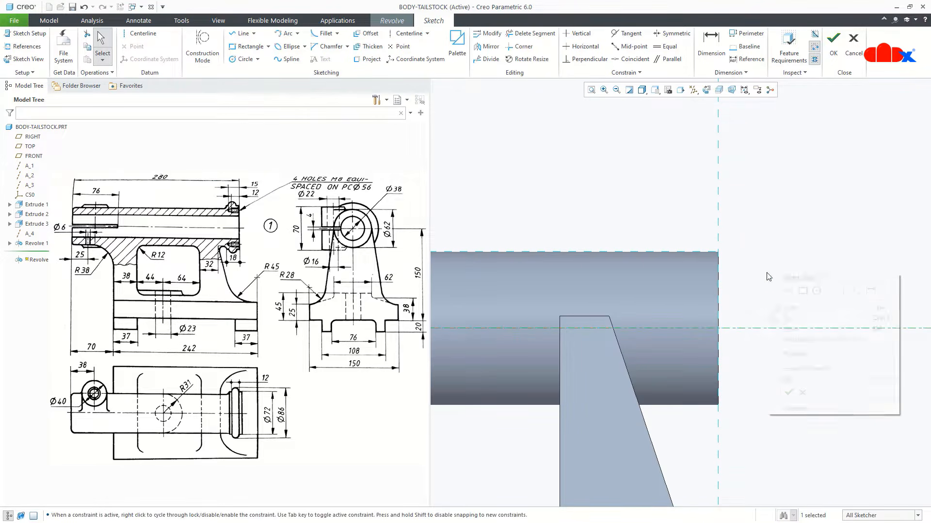
left_click(786, 289)
left_click(718, 252)
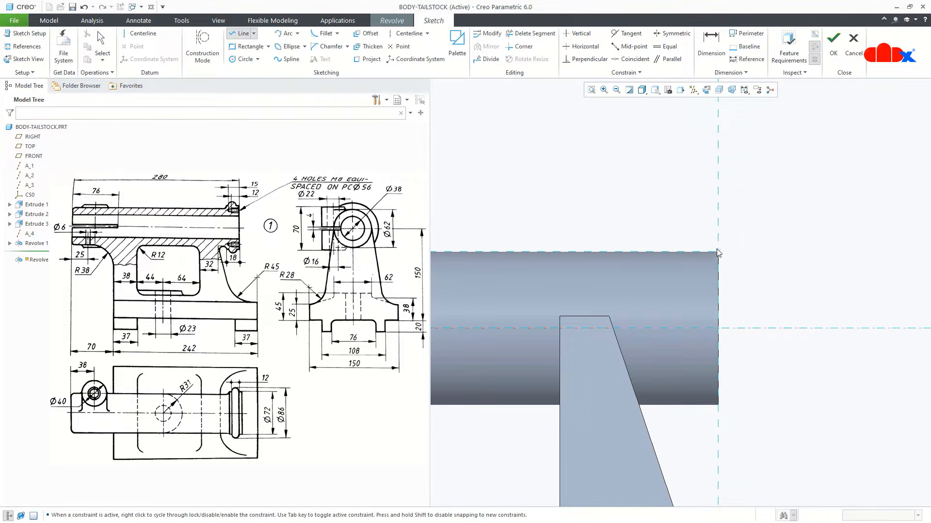
left_click(718, 220)
left_click(581, 222)
middle_click(584, 222)
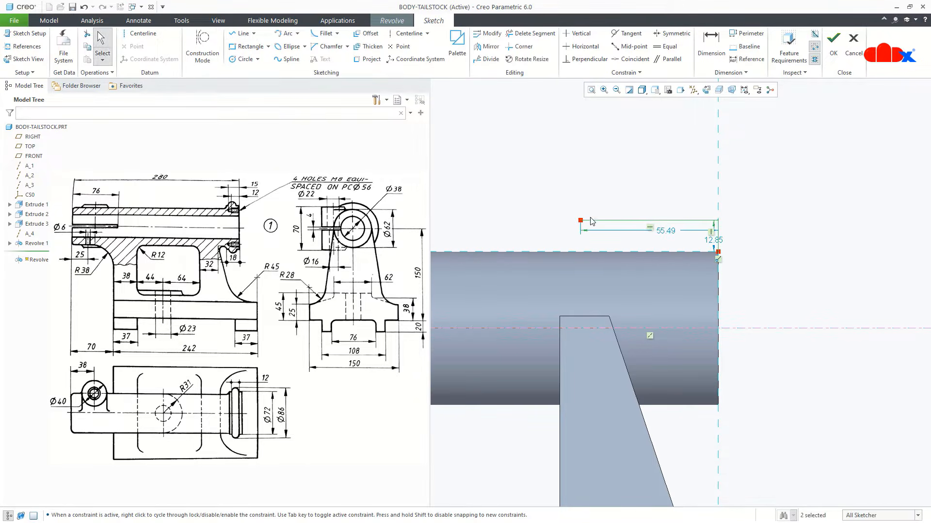
- Draw a circle about 32 mm in diameter overlapping the horizontal line, centred about 25 mm from the end-face reference and 10 mm above the line
right_click(664, 178)
left_click(712, 193)
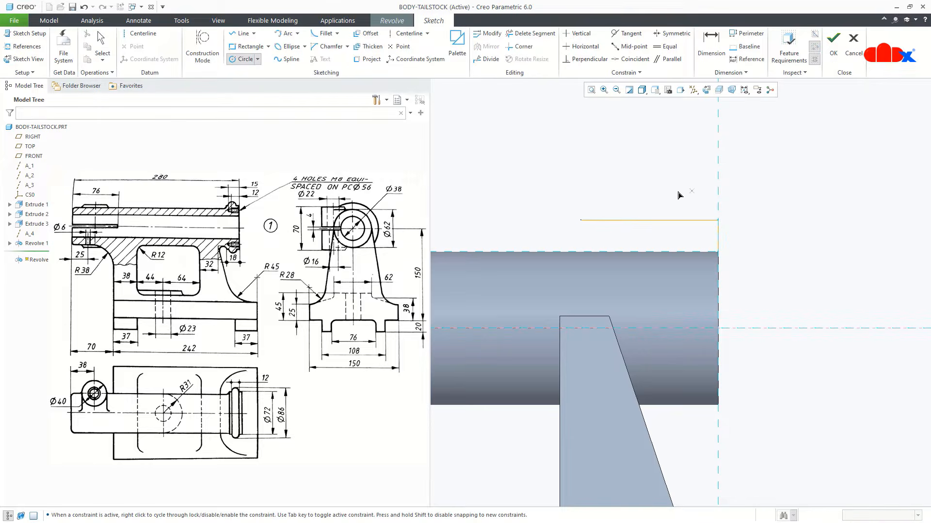
left_click(657, 196)
left_click(659, 235)
middle_click(754, 236)
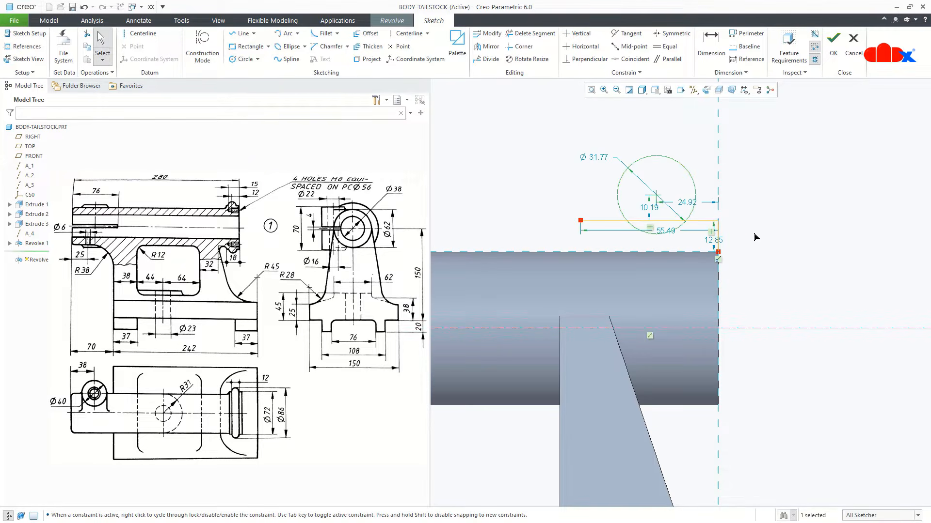
- Set the horizontal line's length to 18 mm and the circle's diameter to 12 mm
double_click(666, 232)
type("18")
key("Return")
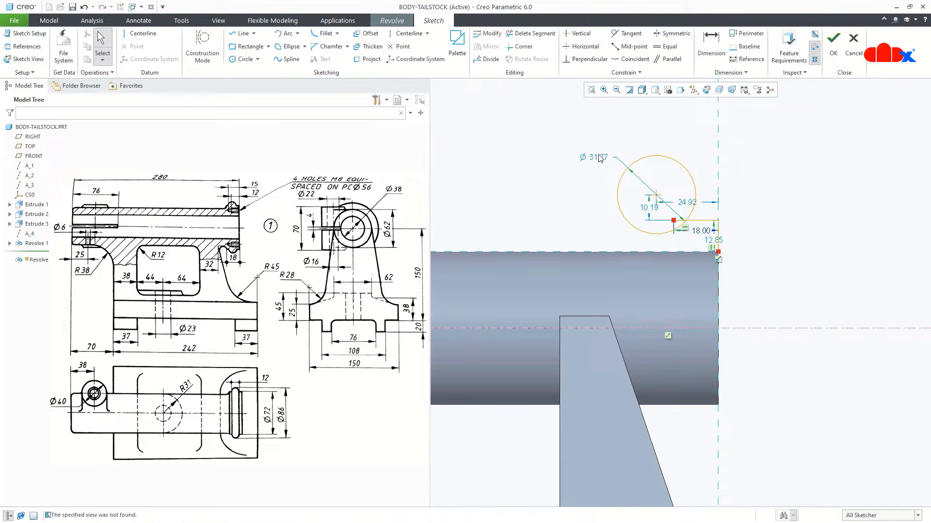
double_click(600, 160)
type("12")
key("Return")
- Set the distance from the circle's centre to the end-face reference to 9 mm
scroll(696, 173, "down", 4)
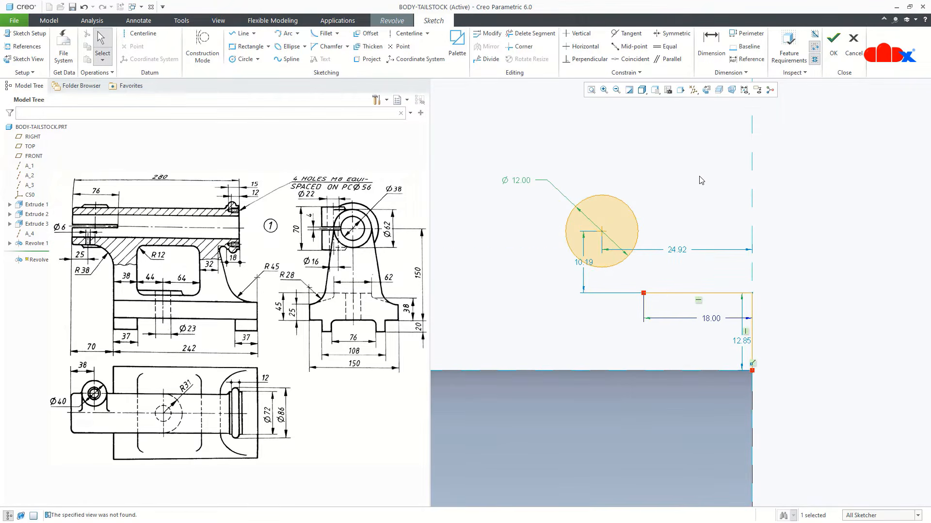
double_click(678, 250)
type("9")
key("Return")
- Draw a vertical line from the free end of the 18 mm line down to the barrel's upper edge
right_click(677, 250)
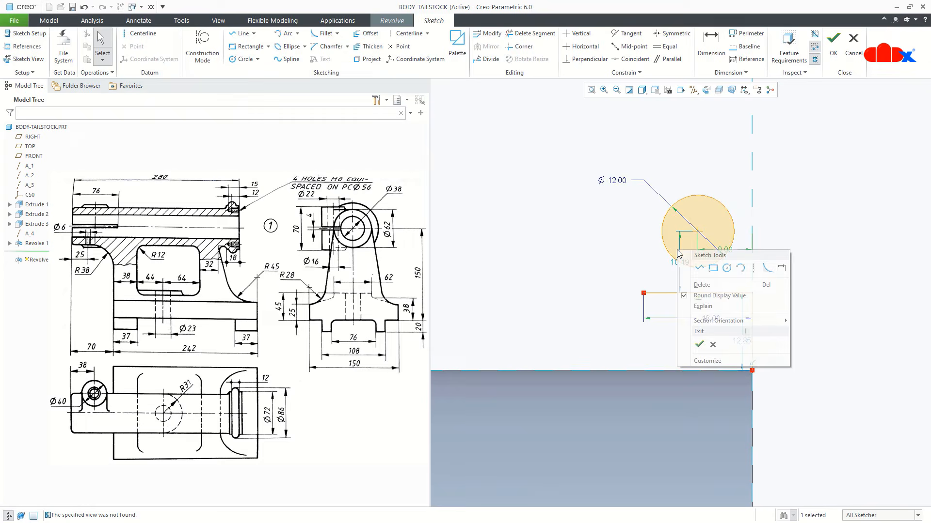
left_click(699, 268)
left_click(643, 293)
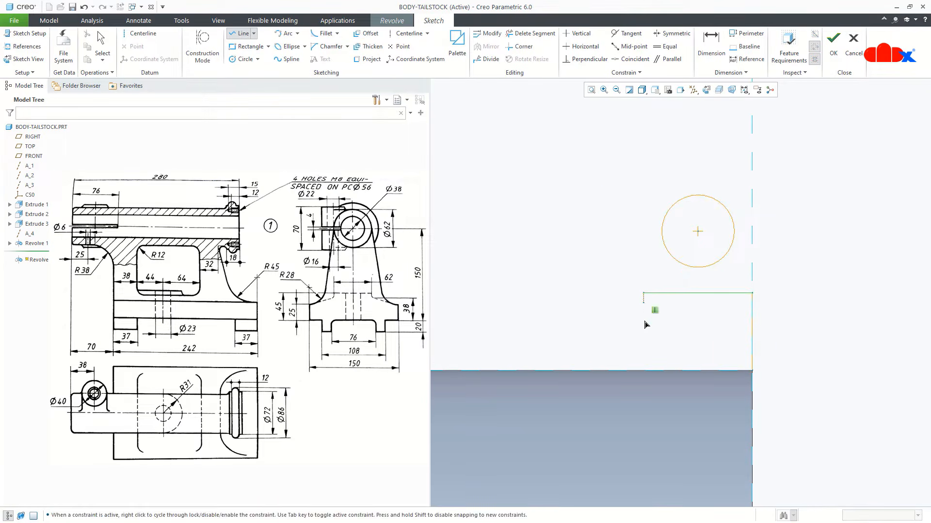
left_click(643, 371)
middle_click(646, 367)
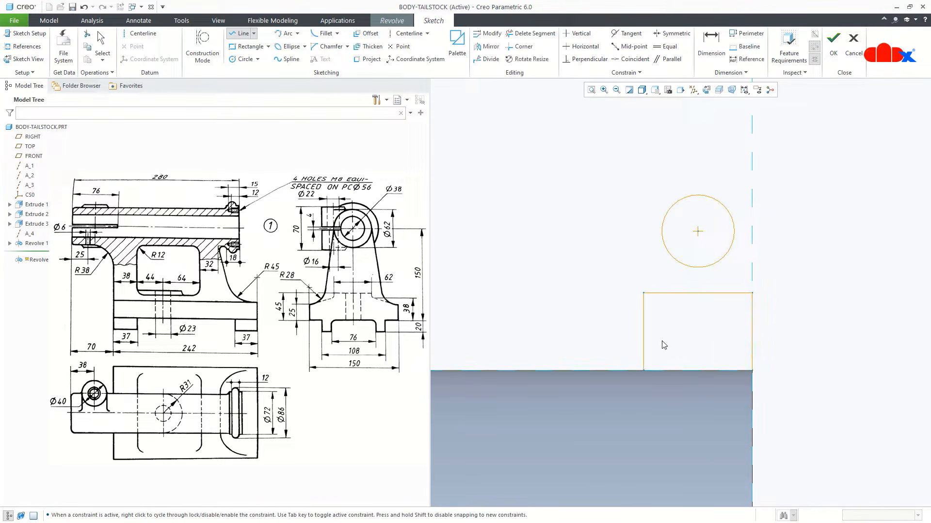
- Draw two vertical lines from the circle's opposite side points down to the 18 mm horizontal line
left_click(664, 262)
left_click(662, 294)
middle_click(664, 295)
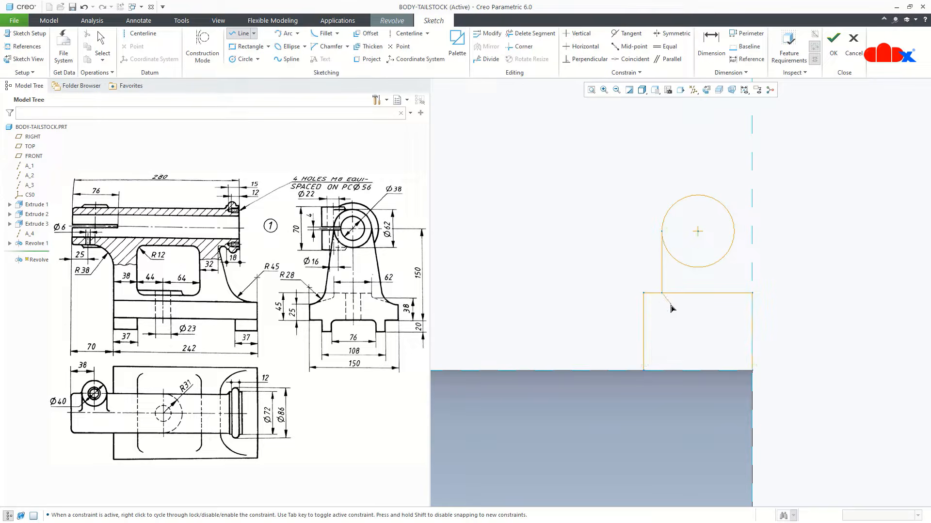
left_click(740, 235)
left_click(735, 293)
middle_click(739, 296)
middle_click(731, 325)
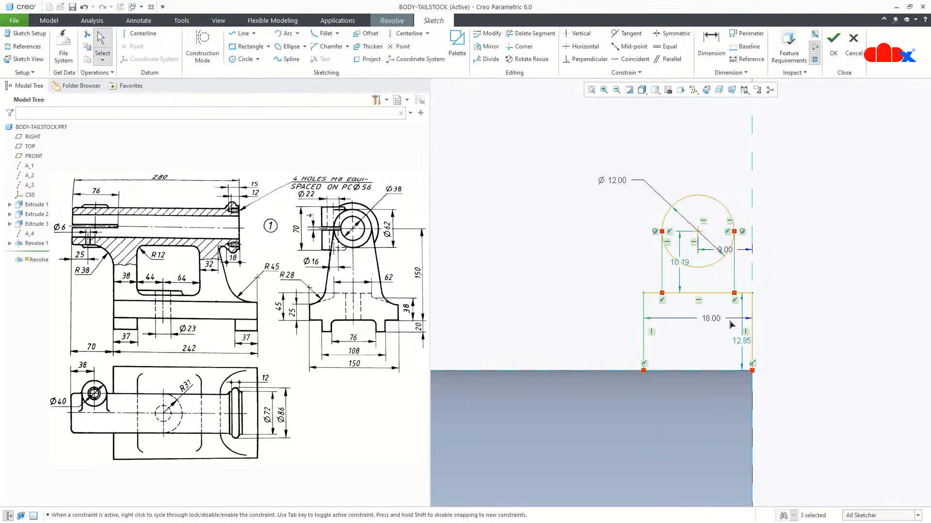
- Trim away the horizontal segment between the two vertical lines and the circle's lower half
left_click(531, 33)
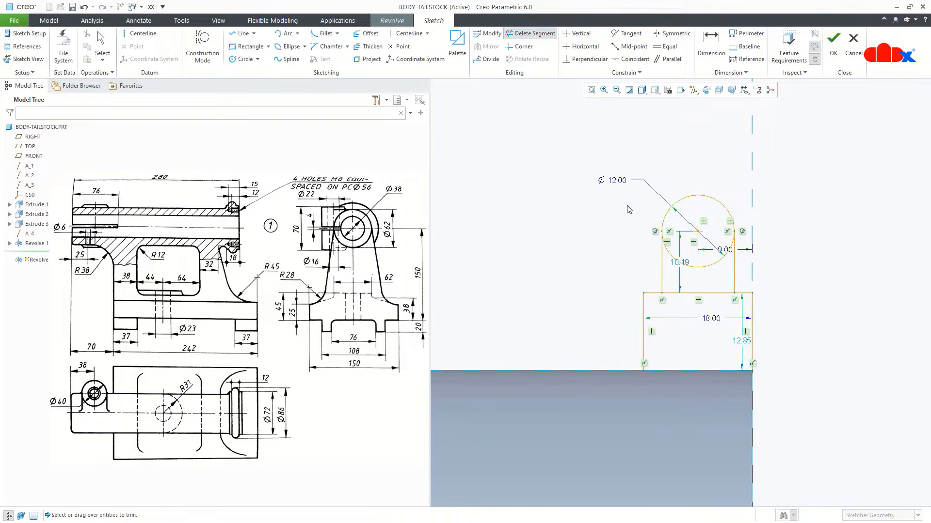
left_click(691, 292)
left_click(698, 275)
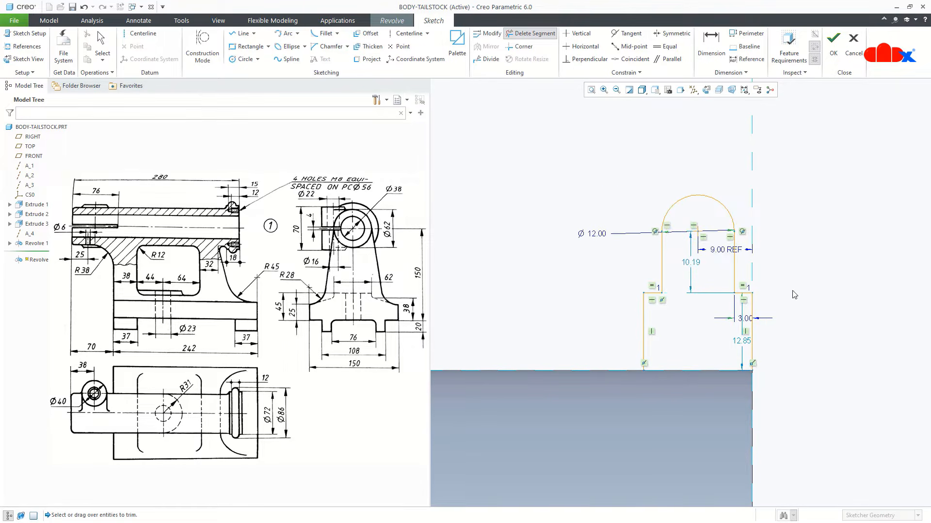
middle_click(788, 295)
- Add a diameter dimension about the centerline for the collar's horizontal shoulder edge
scroll(550, 277, "down", 3)
right_click(704, 286)
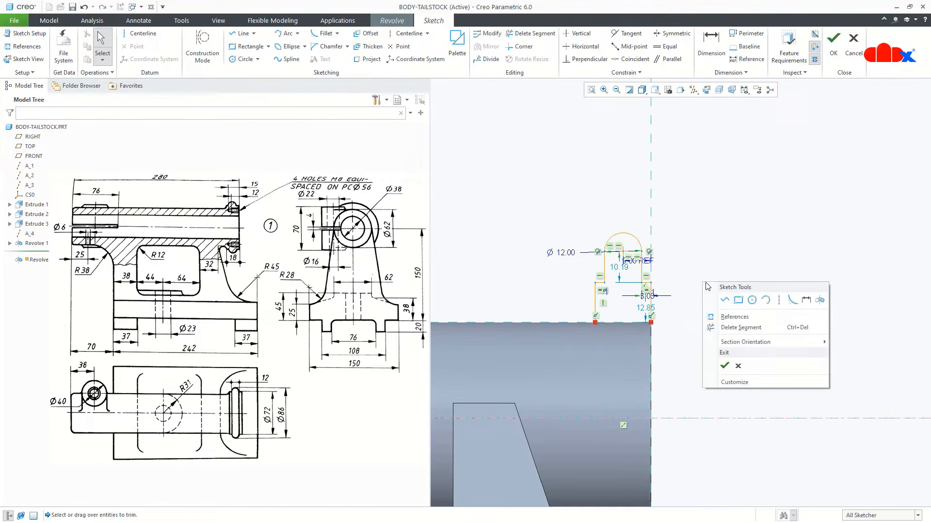
left_click(798, 300)
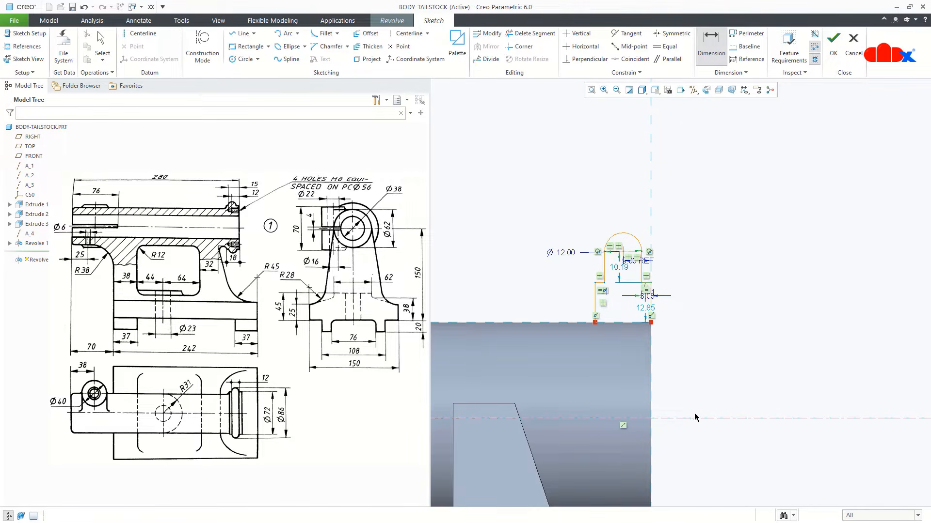
scroll(673, 339, "up", 2)
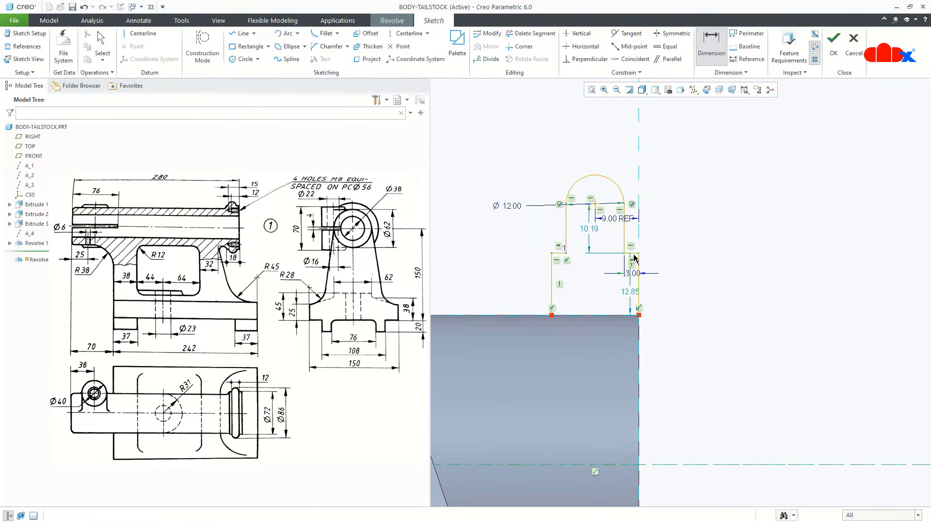
middle_click(692, 291)
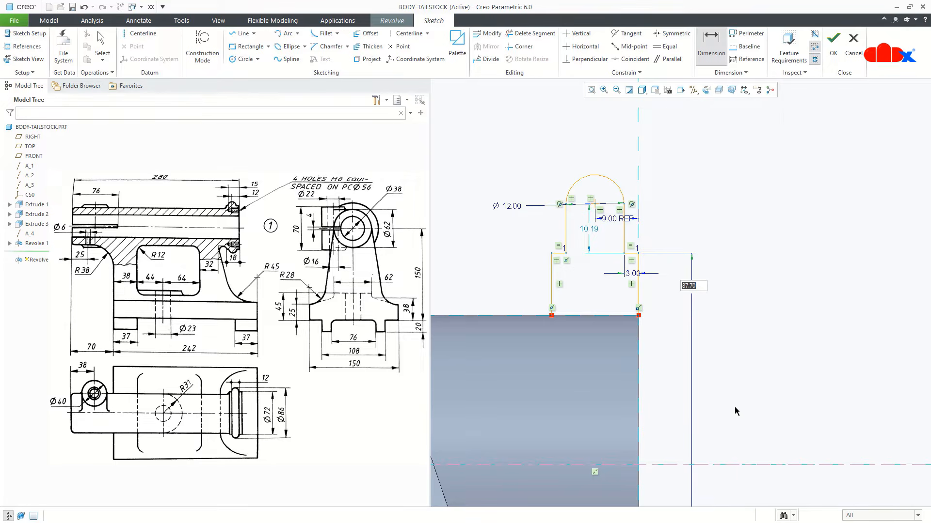
key("Return")
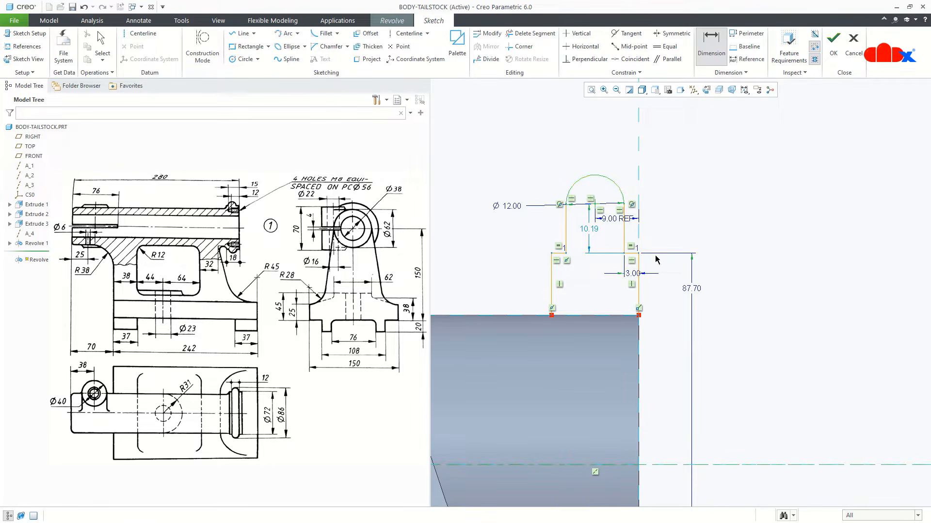
- Add a diameter dimension to the top of the collar's arc, setting it to 86 and the shoulder diameter to 72
middle_click(784, 324)
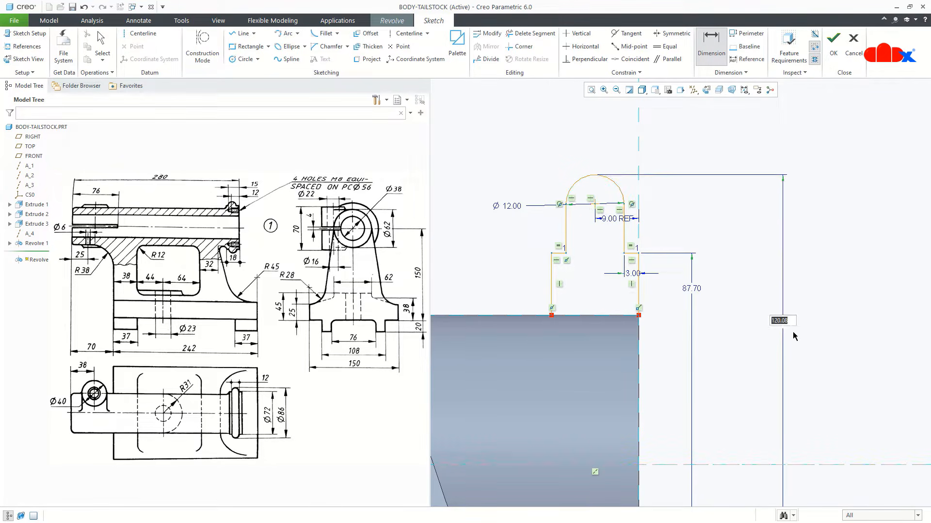
key("Return")
double_click(693, 288)
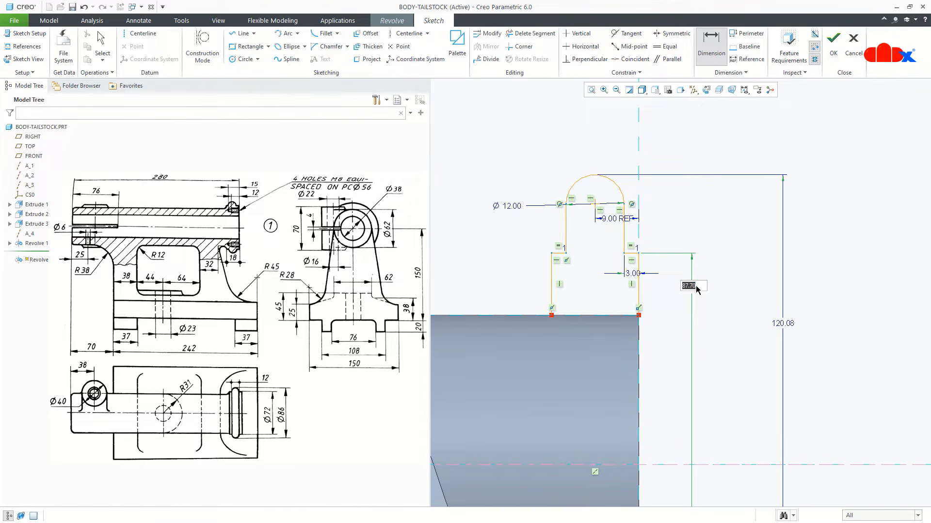
type("72")
key("Return")
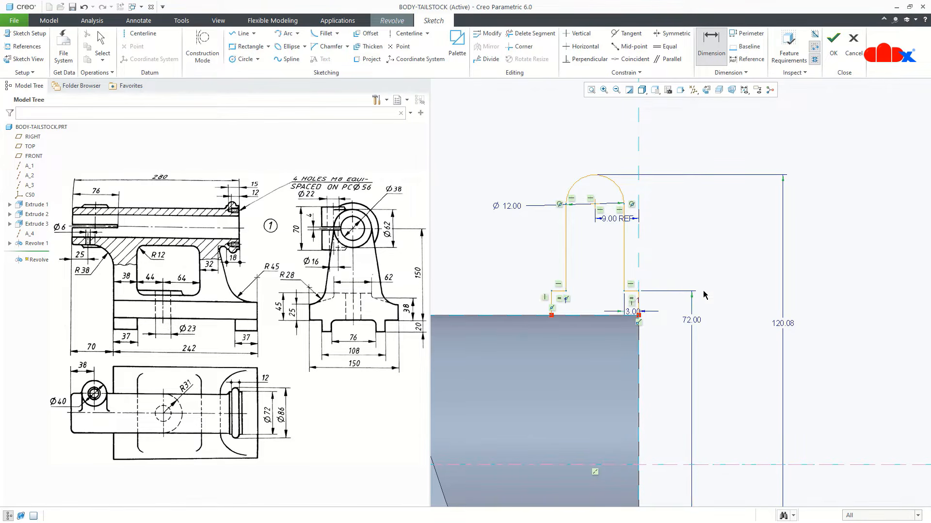
double_click(786, 325)
type("8")
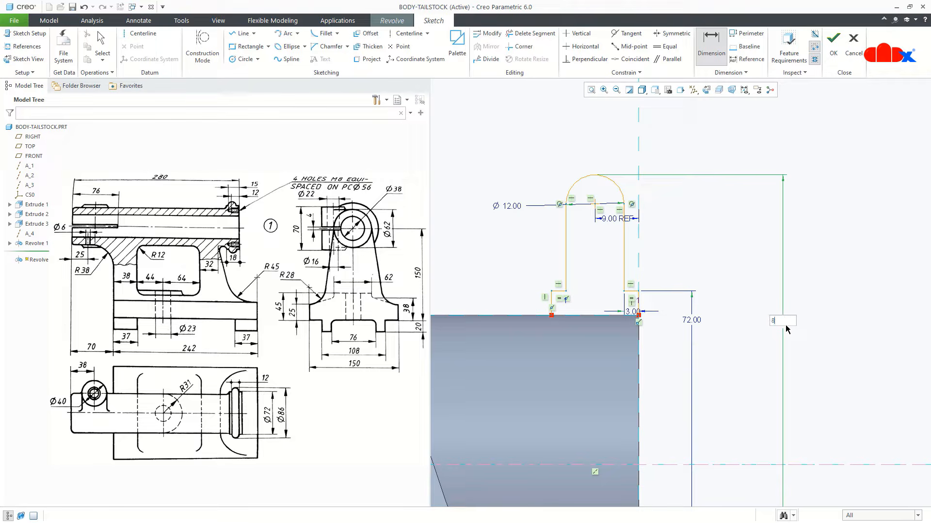
type("6")
key("Return")
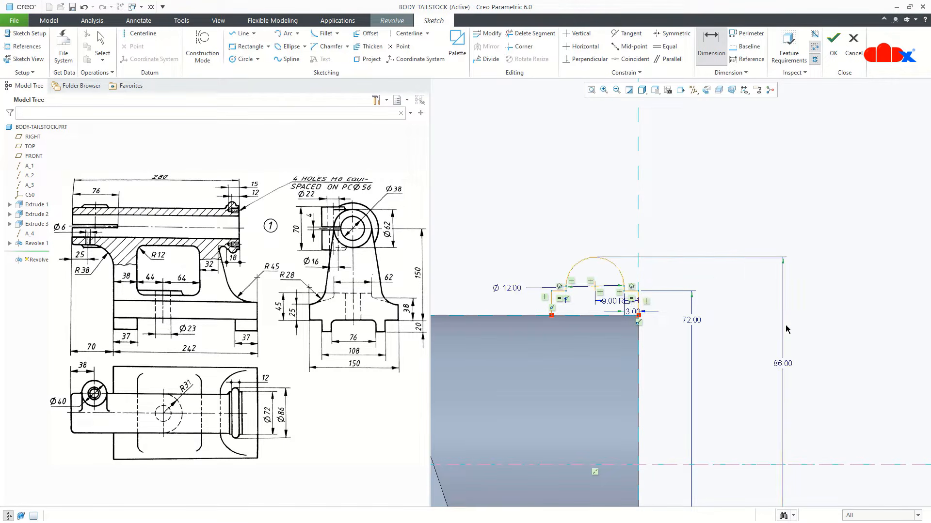
middle_click(753, 338)
- Replace the 3 mm shoulder dimension with an 18 mm dimension across the collar profile's overall width
scroll(603, 342, "down", 3)
scroll(669, 309, "up", 2)
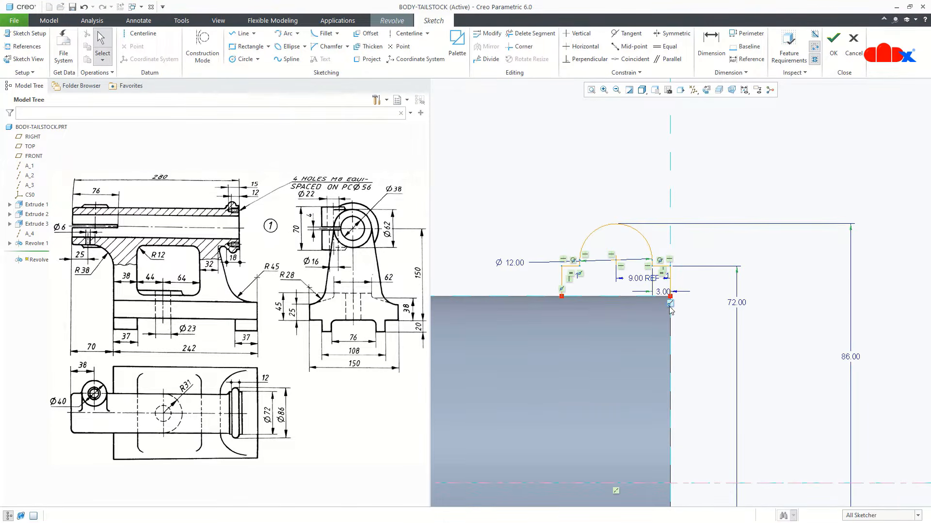
left_click(663, 293)
key("Delete")
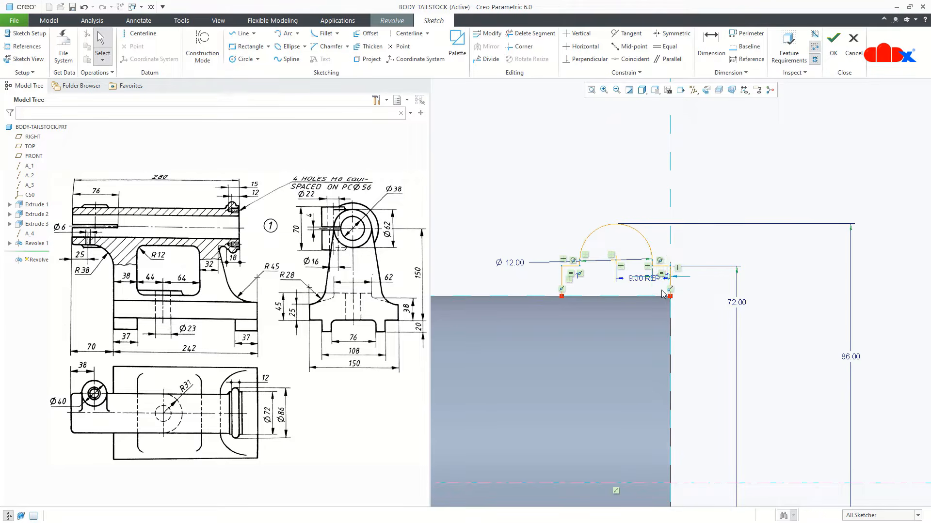
right_click(696, 297)
left_click(803, 314)
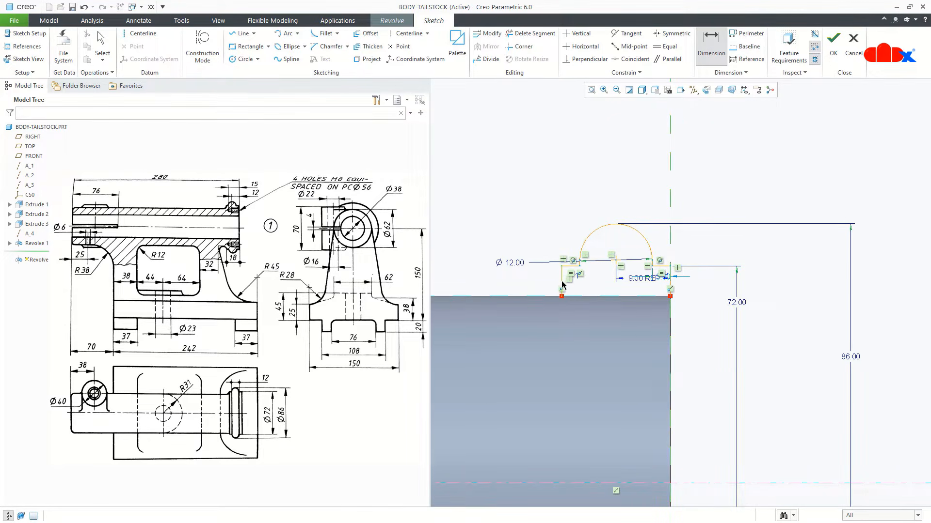
middle_click(586, 330)
type("18")
key("Return")
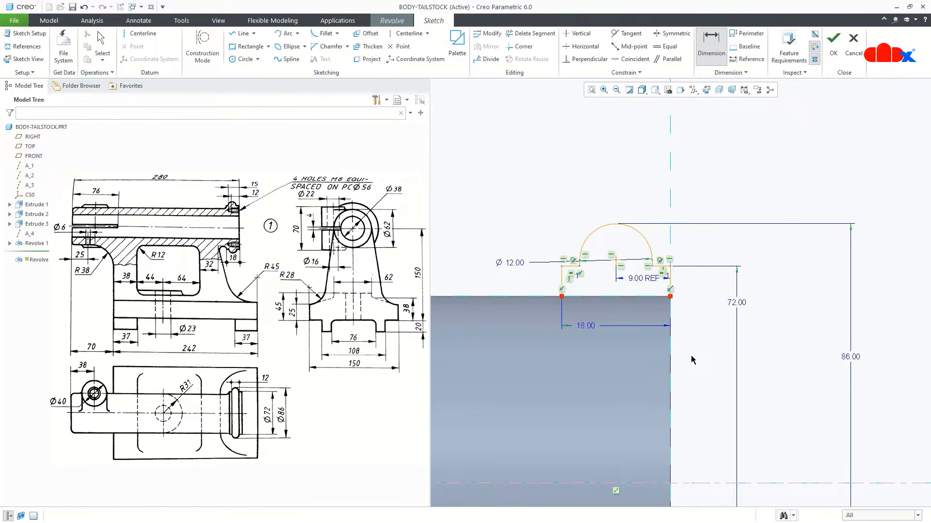
- Close the collar profile with a line along the barrel's upper edge between the profile's two lower endpoints
right_click(691, 359)
left_click(713, 373)
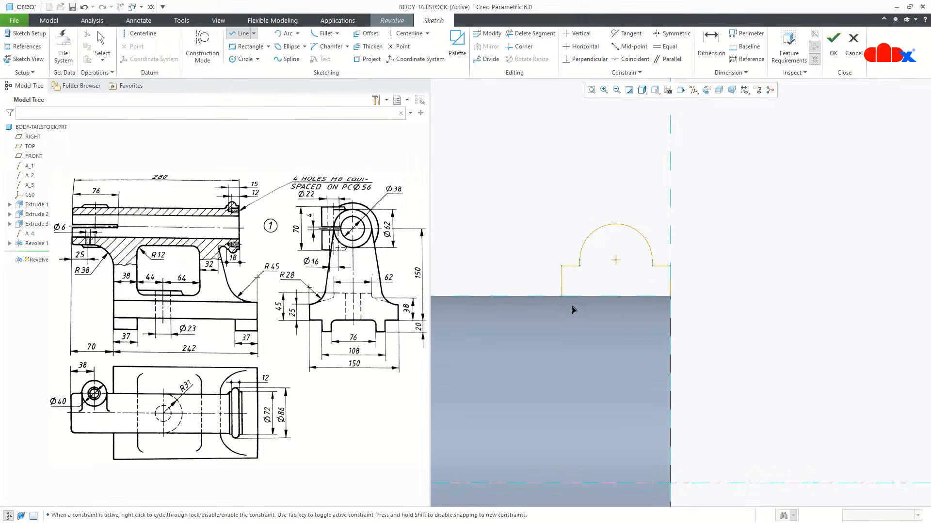
left_click(563, 299)
left_click(670, 296)
middle_click(693, 317)
middle_click(698, 319)
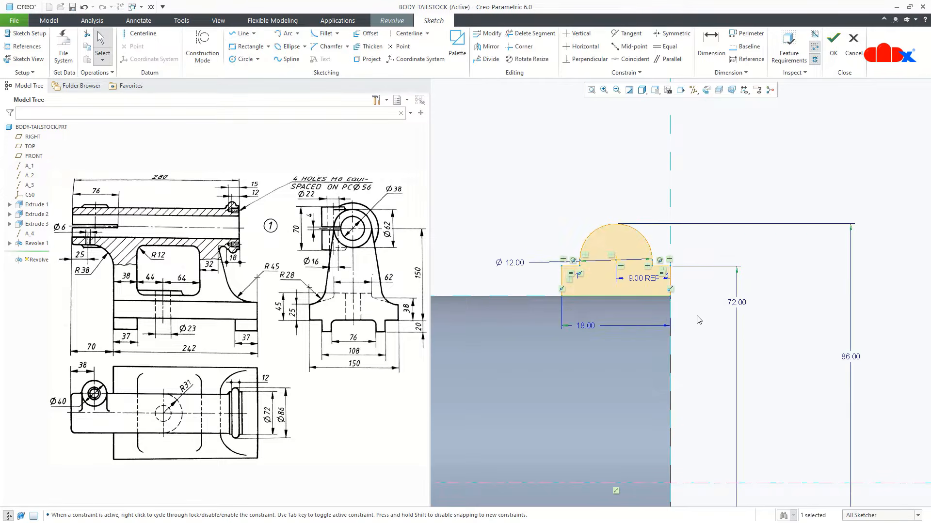
- Finish the collar sketch and complete the revolve around the barrel's end
scroll(574, 248, "up", 4)
scroll(576, 251, "up", 3)
right_click(667, 313)
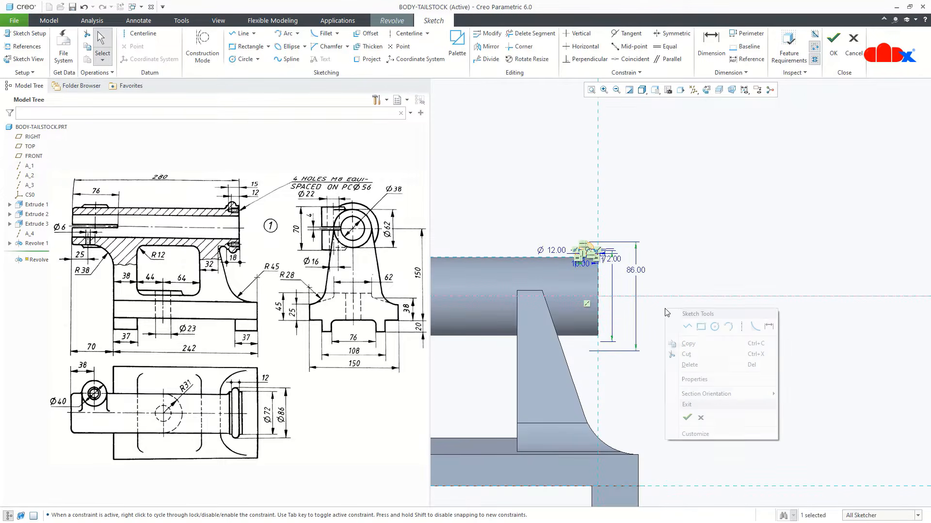
left_click(686, 415)
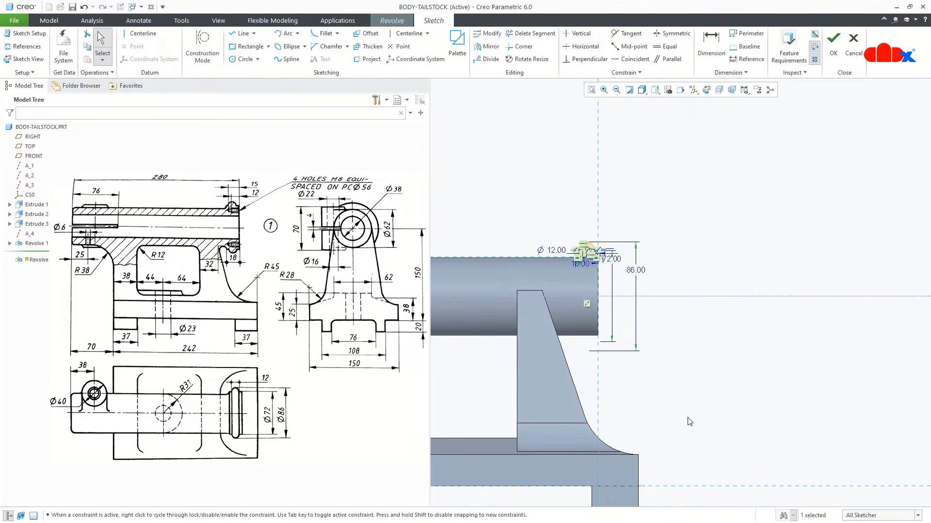
middle_click(680, 367)
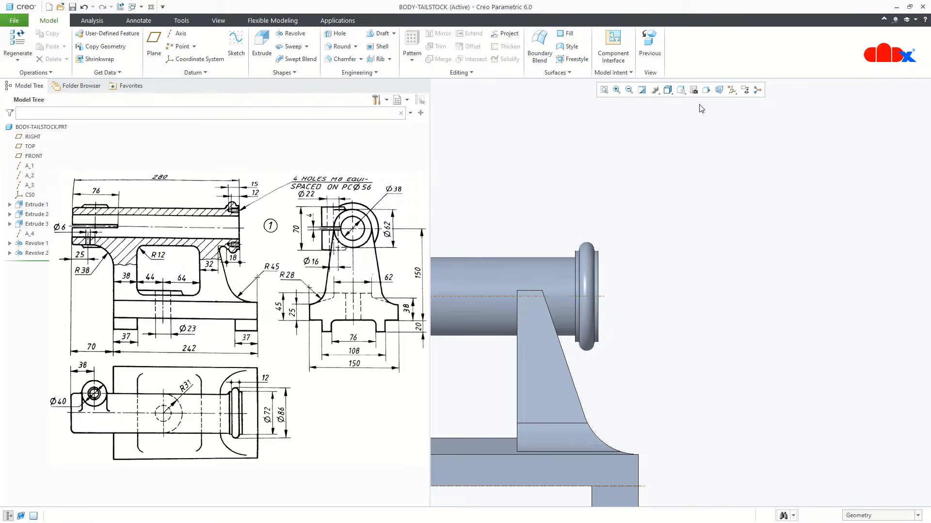
- Hide the datum axes and return the model to its default orientation
left_click(732, 89)
left_click(732, 112)
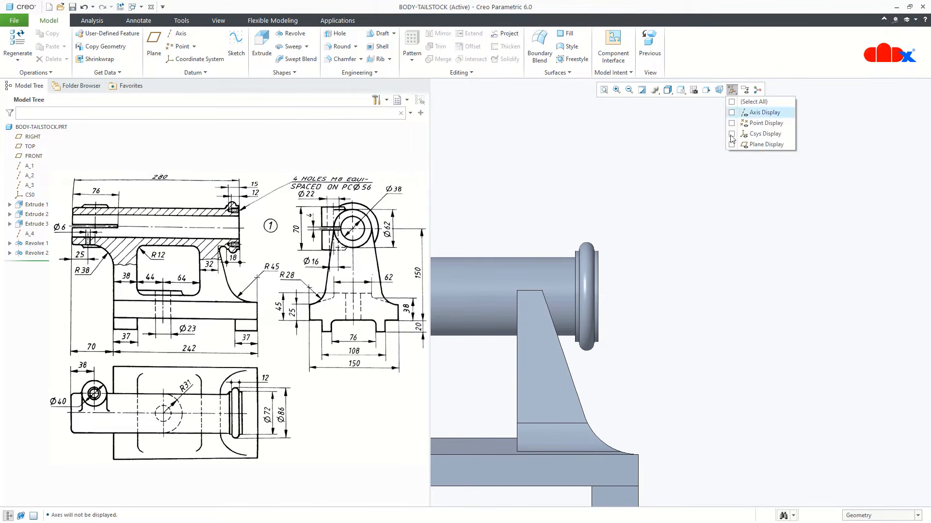
left_click(723, 295)
key("ctrl+d")
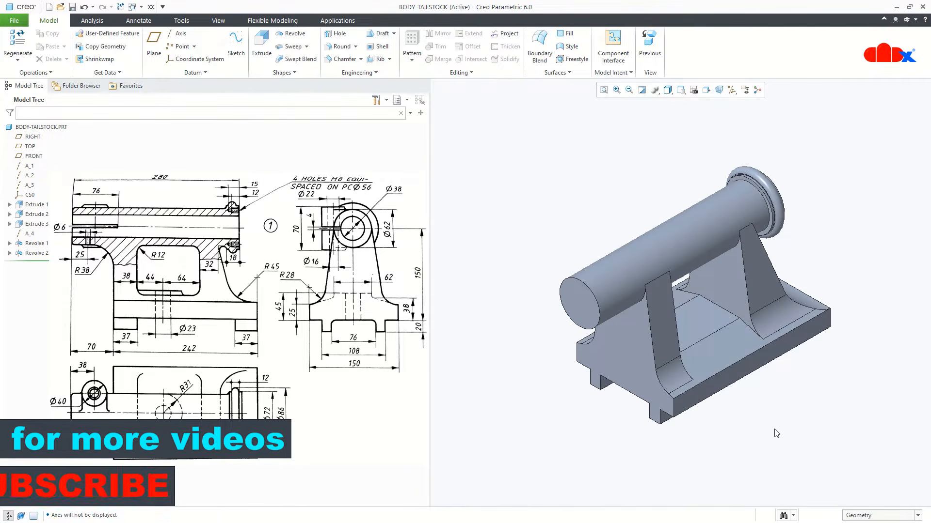
- Round the curved edge where the front support's outer face meets the underside of the barrel with a 38 mm radius
left_click(341, 47)
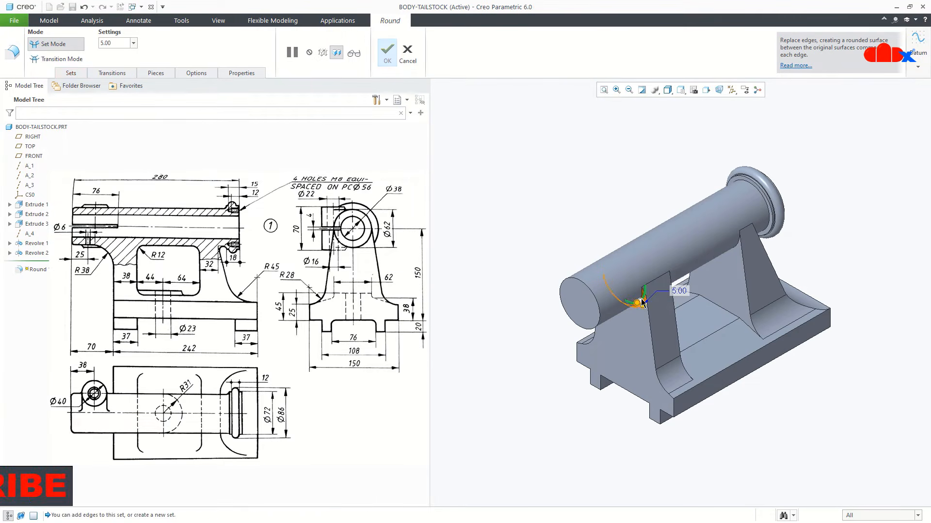
left_click(641, 302)
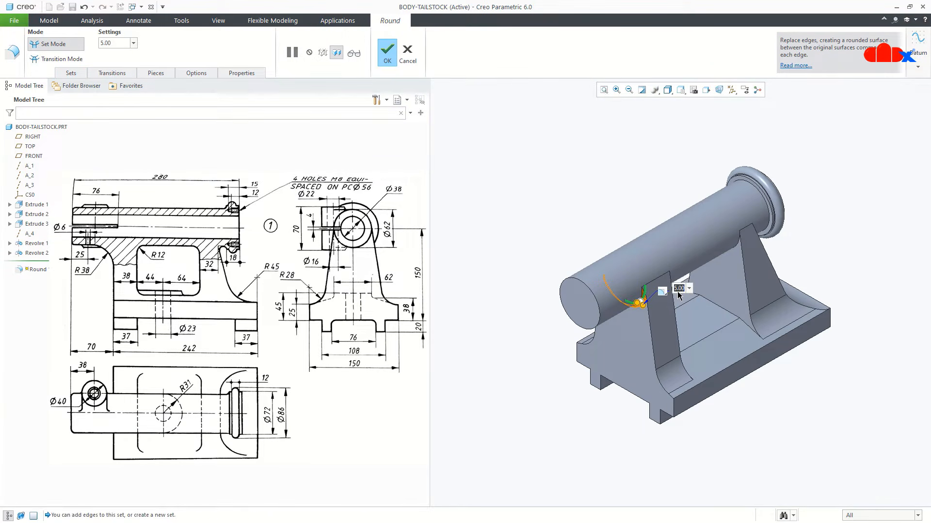
middle_click(678, 295)
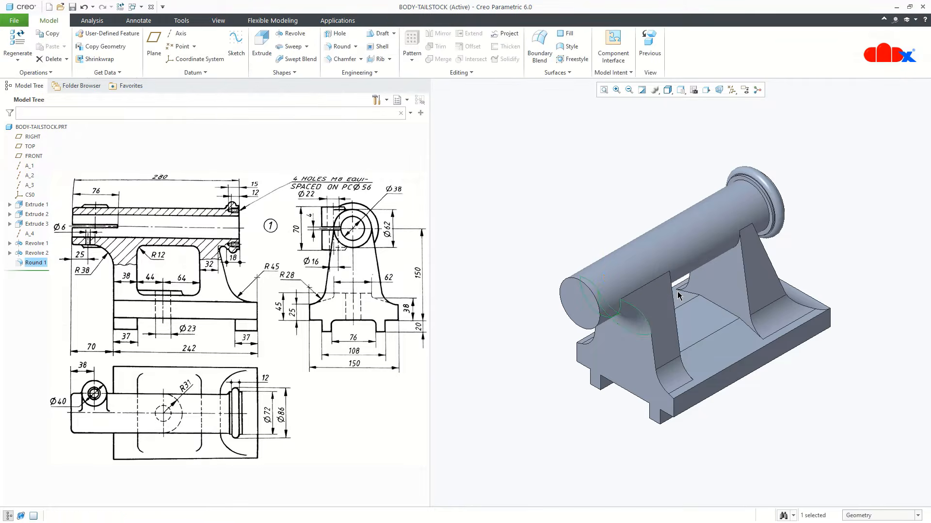
left_click(693, 453)
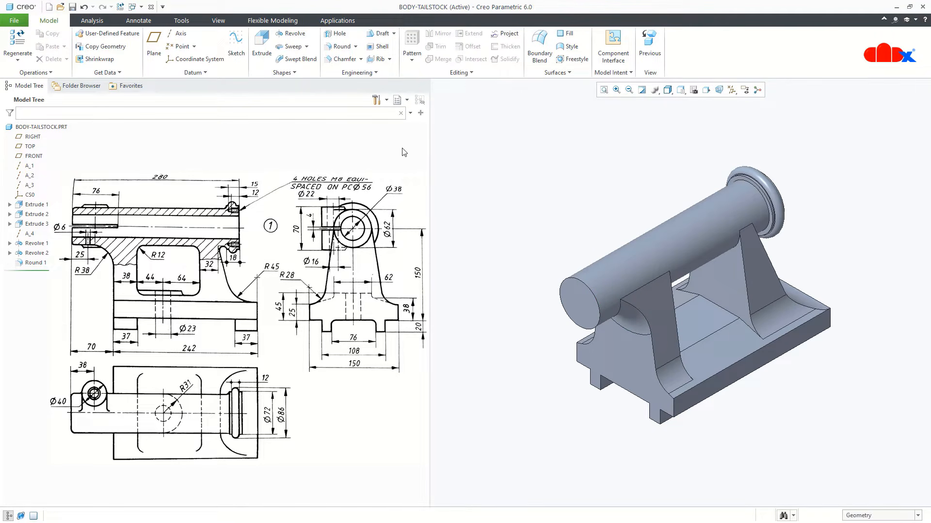
- Start a 12 mm round on the two lengthwise edges of the base's flat surface between the supports
left_click(340, 46)
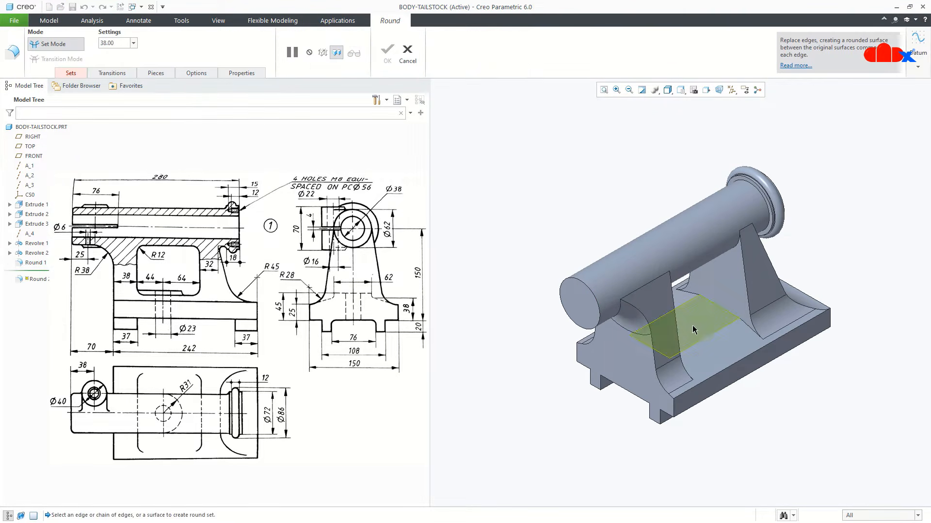
left_click(703, 343)
scroll(704, 344, "up", 3)
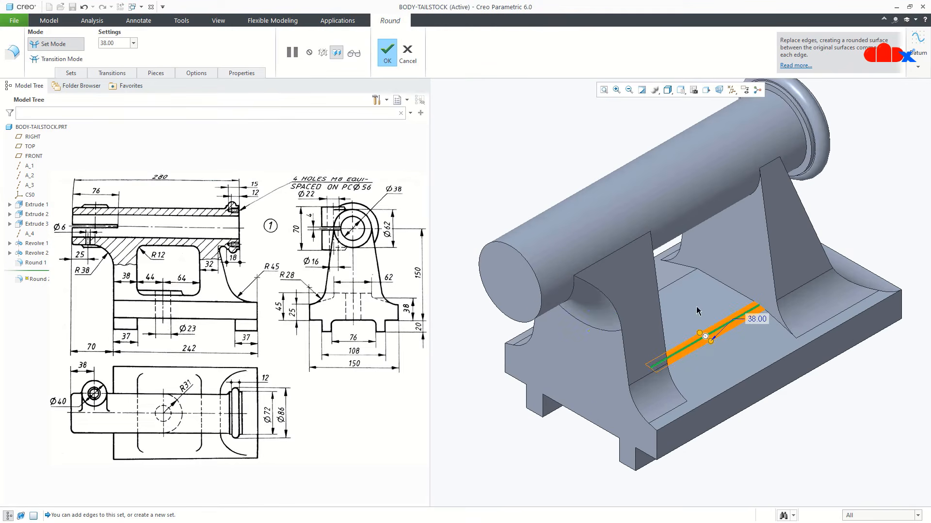
left_click(696, 290, "ctrl")
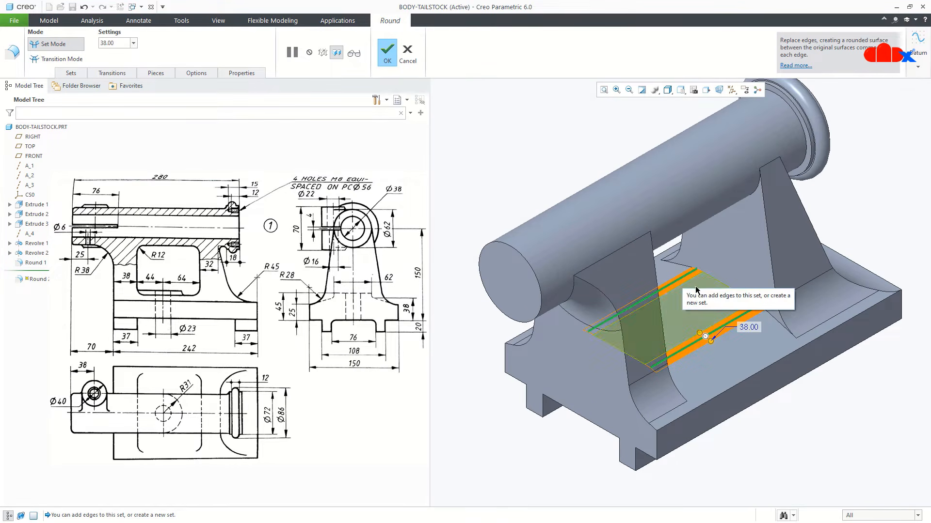
double_click(745, 330)
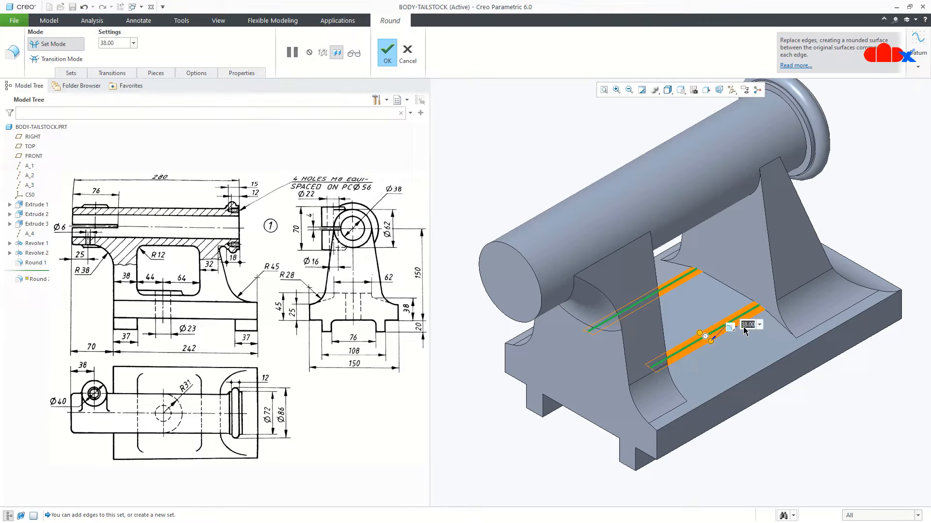
type("12")
key("Return")
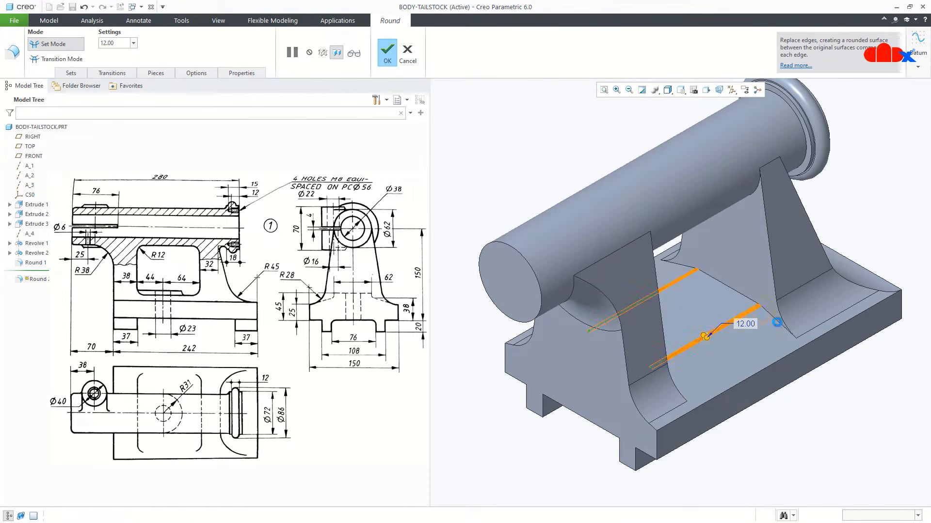
- Add the inner foot edges of both supports to the 12 mm round set and complete the round
left_click(744, 297, "ctrl")
left_click(732, 292, "ctrl")
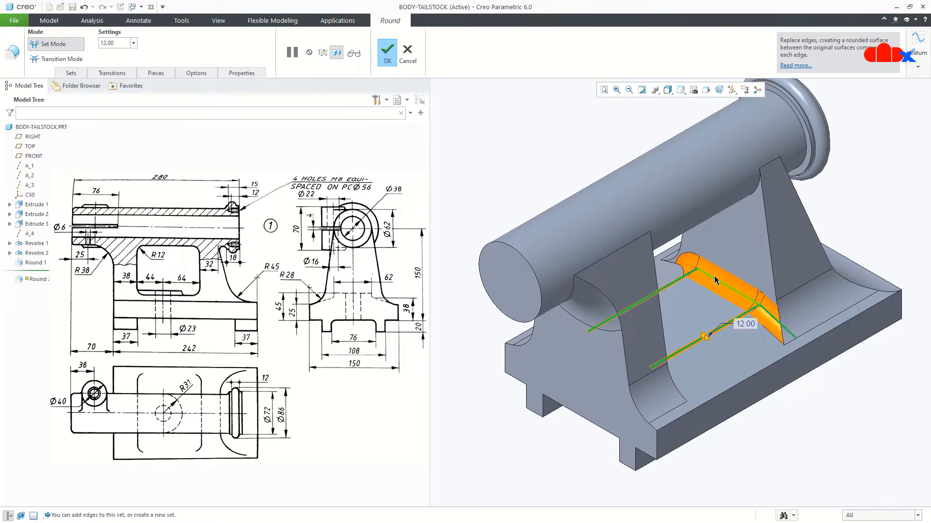
left_click(675, 263, "ctrl")
middle_click_drag(693, 315, 646, 337)
scroll(631, 374, "up", 3)
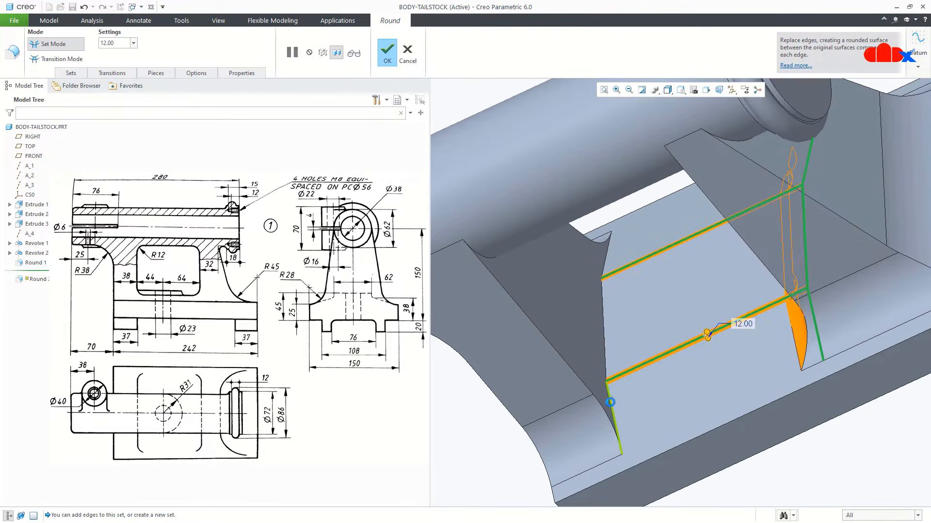
left_click(607, 364, "ctrl")
left_click(608, 261, "ctrl")
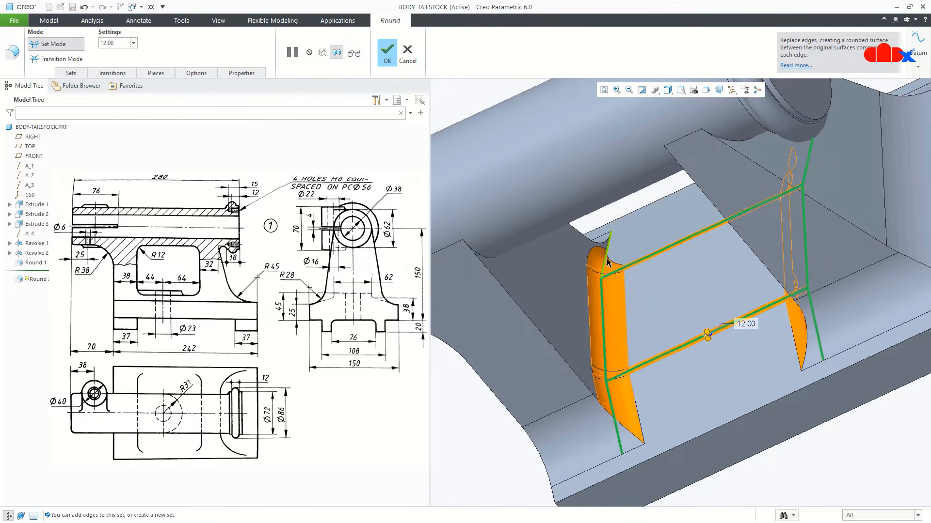
scroll(640, 302, "down", 3)
middle_click_drag(640, 302, 692, 289)
middle_click(693, 290)
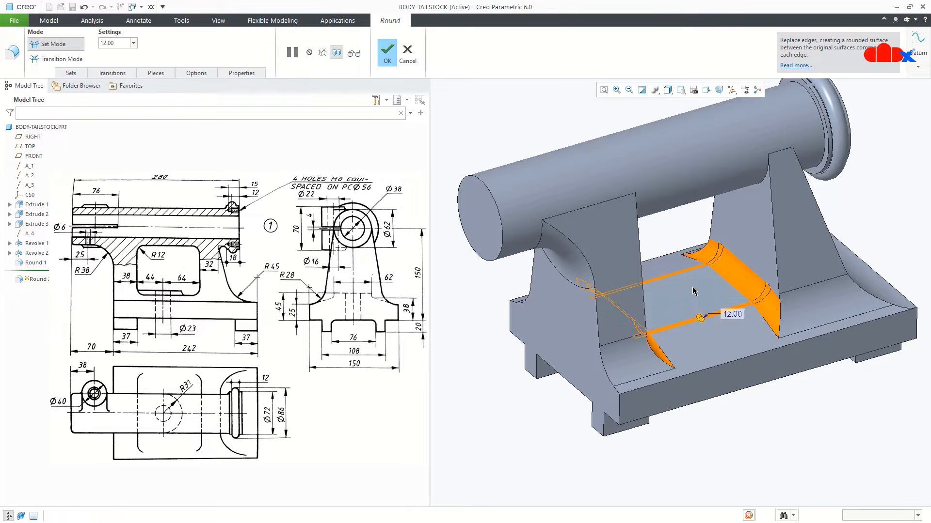
left_click(747, 452)
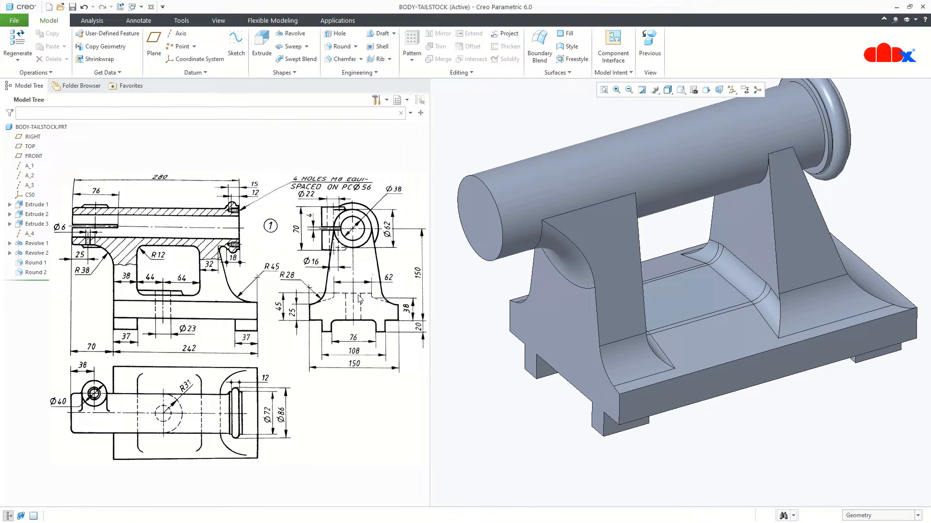
- Start an extrude and begin an embedded datum plane offset from the underside of the base
left_click(263, 52)
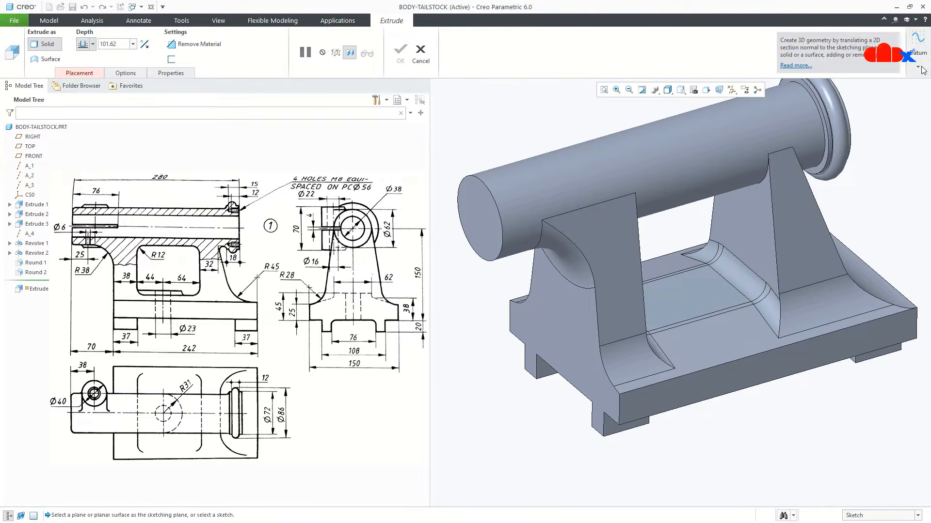
left_click(918, 49)
left_click(893, 99)
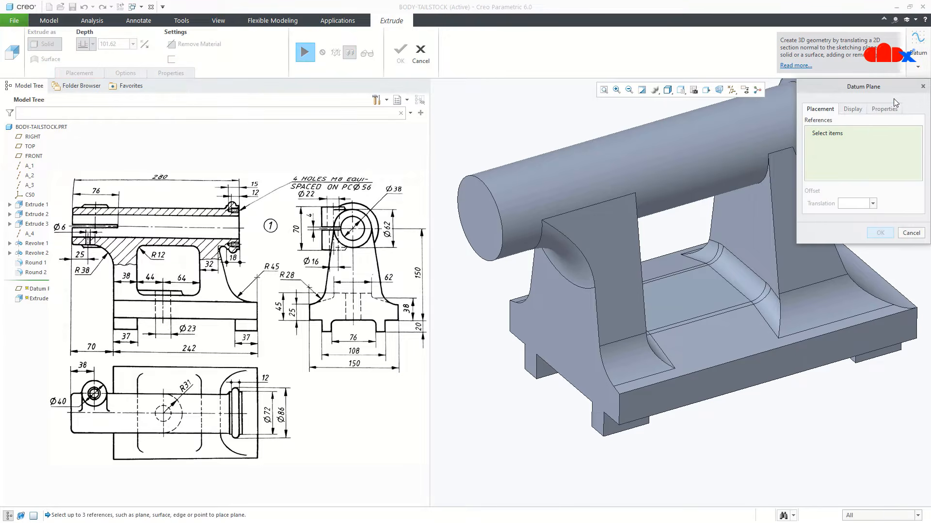
middle_click_drag(687, 377, 696, 326)
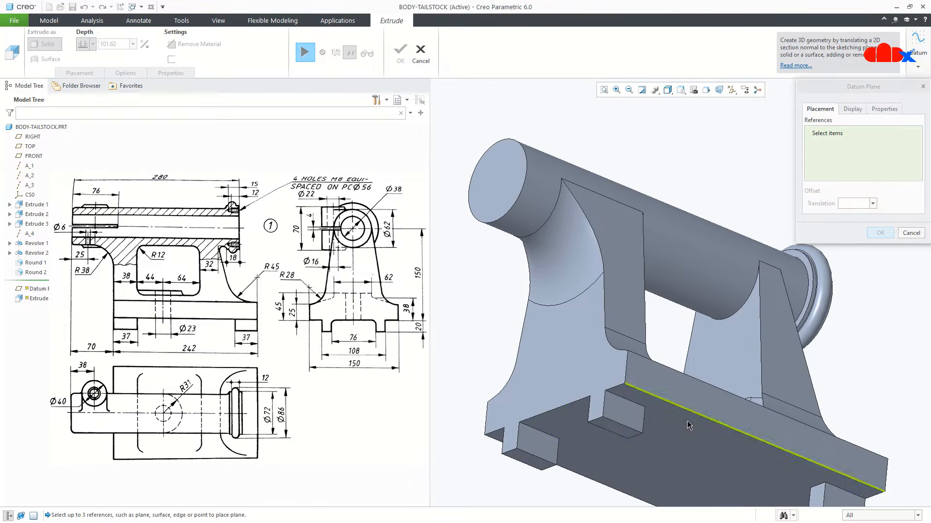
left_click(682, 437)
key("ctrl+d")
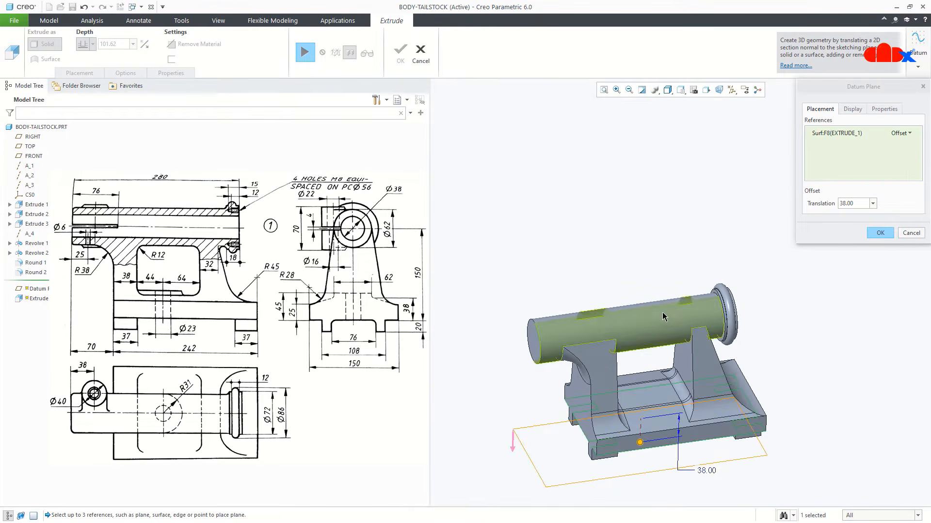
- Offset the datum plane 45 mm above the base's underside, flip its normal to point upward, and complete it
left_click_drag(646, 439, 646, 406)
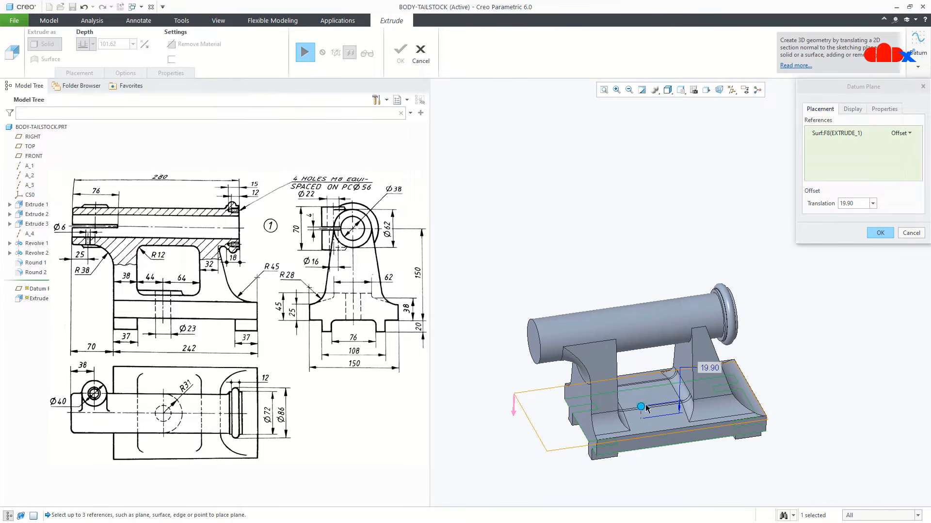
double_click(709, 368)
type("45")
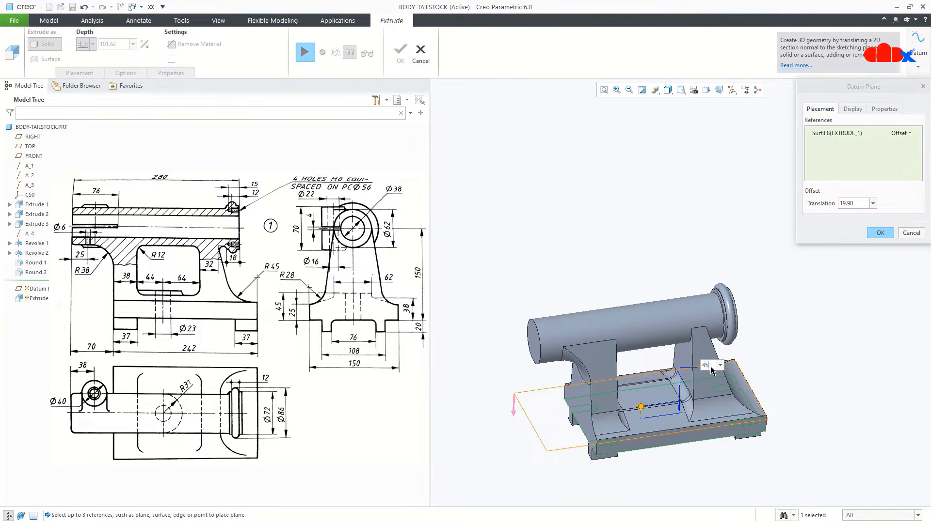
key("Return")
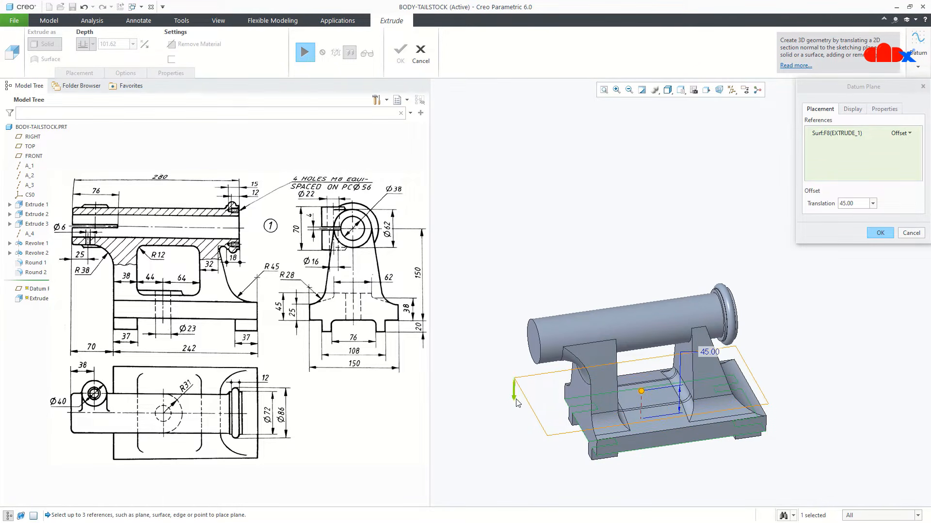
left_click(515, 398)
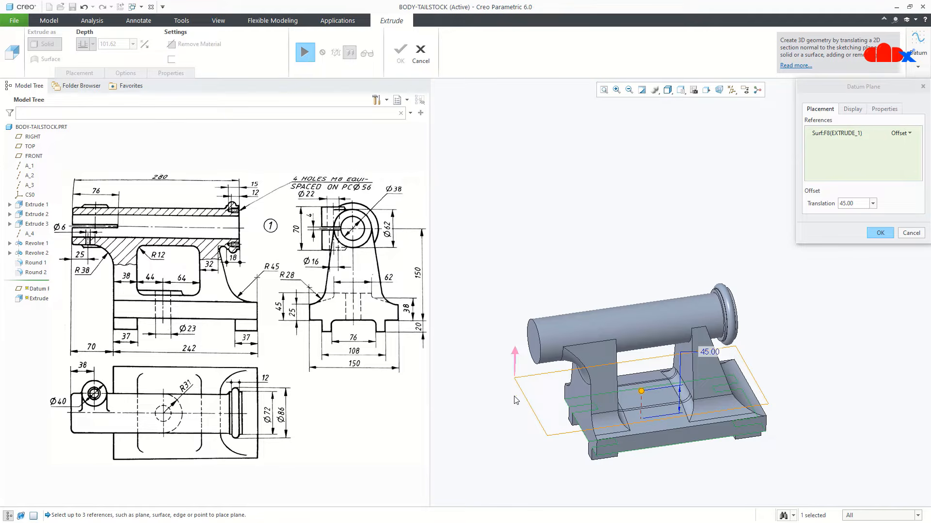
left_click(880, 233)
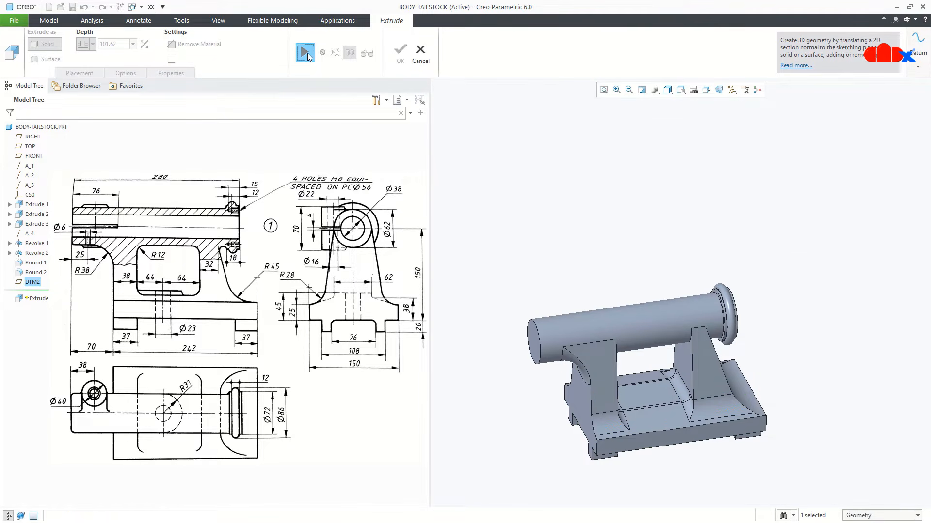
- Resume the extrude sketch on the new datum plane and add the front support's inner face as a sketch reference
middle_click_drag(548, 332, 535, 304)
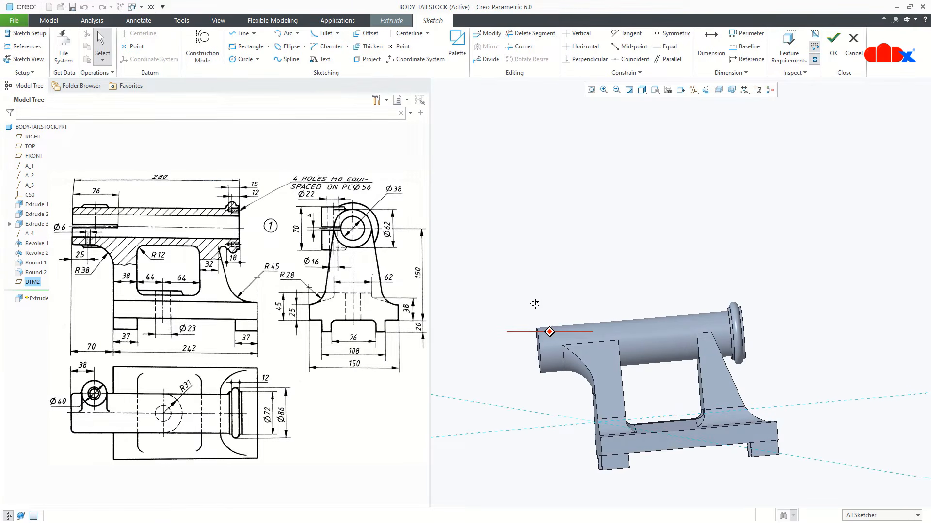
scroll(639, 433, "up", 4)
scroll(633, 432, "down", 6)
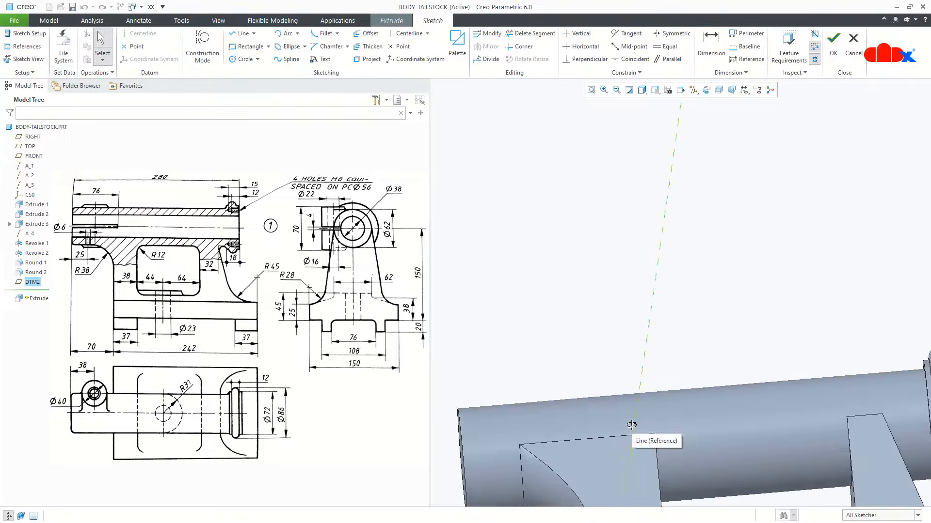
middle_click_drag(638, 442, 646, 451)
scroll(649, 498, "up", 3)
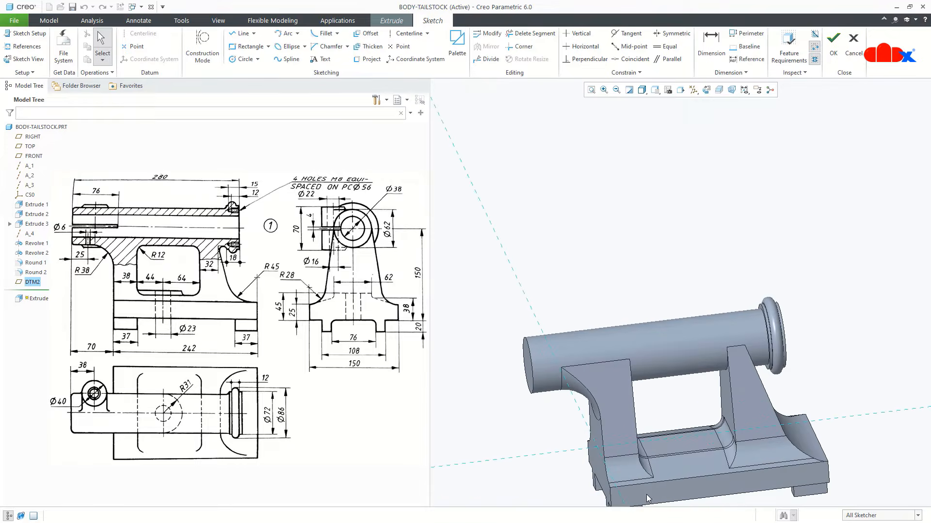
key("v")
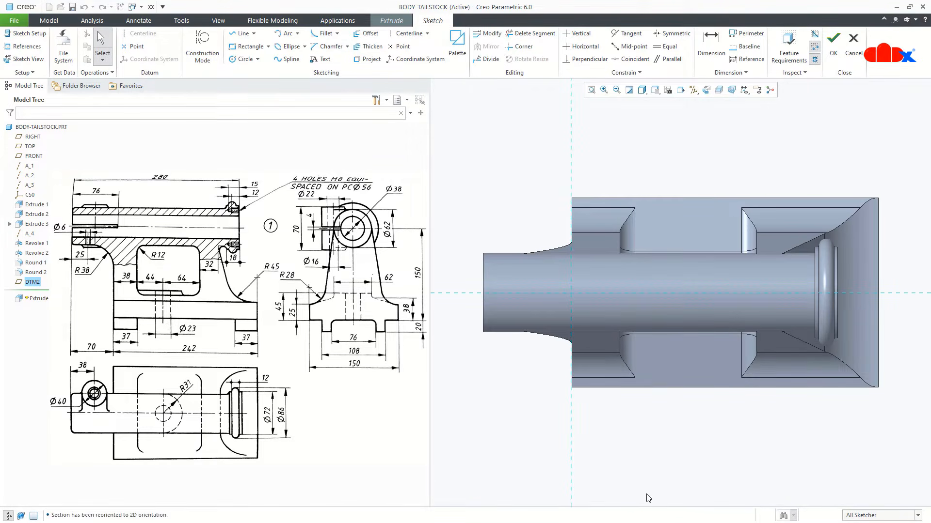
left_click(23, 46)
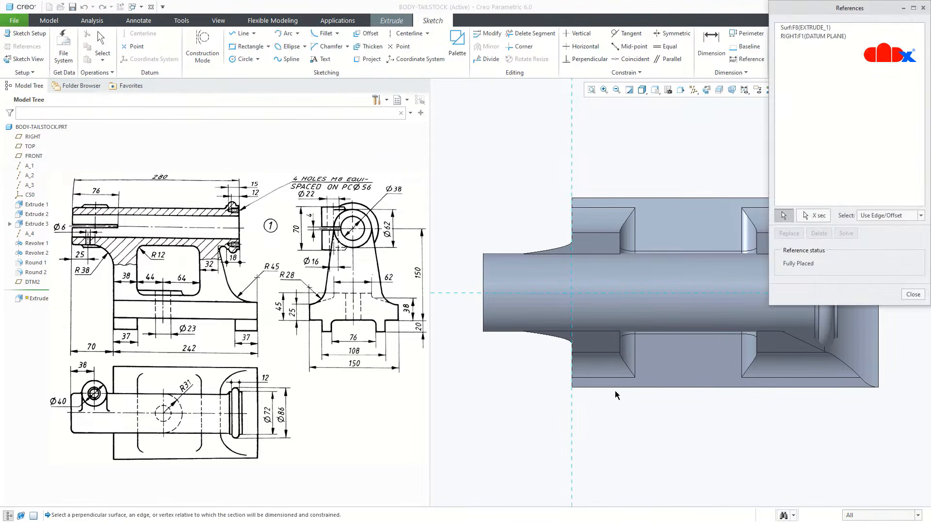
middle_click_drag(613, 387, 602, 380)
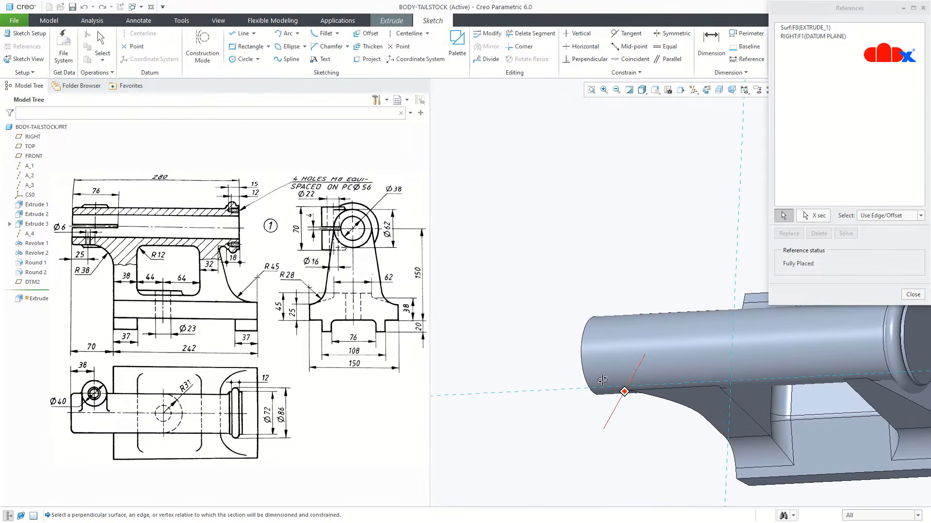
left_click(747, 400)
key("v")
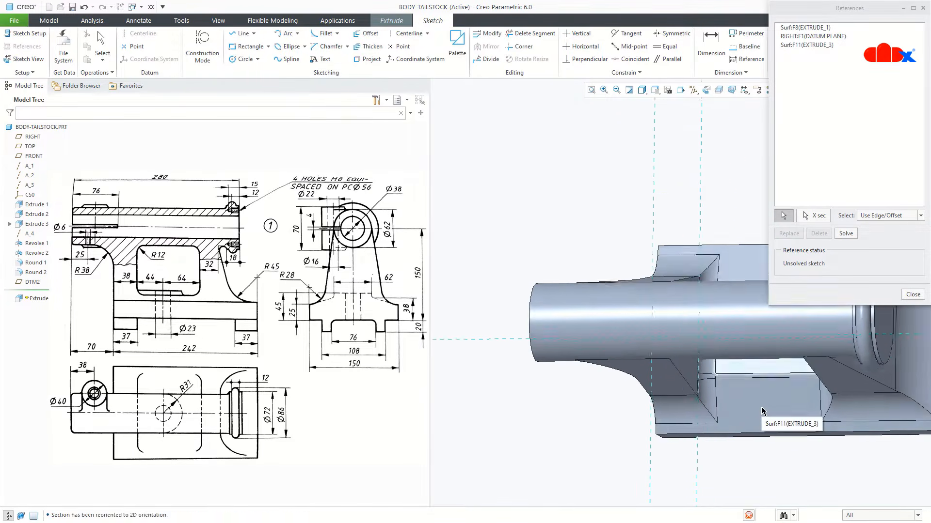
middle_click(761, 407)
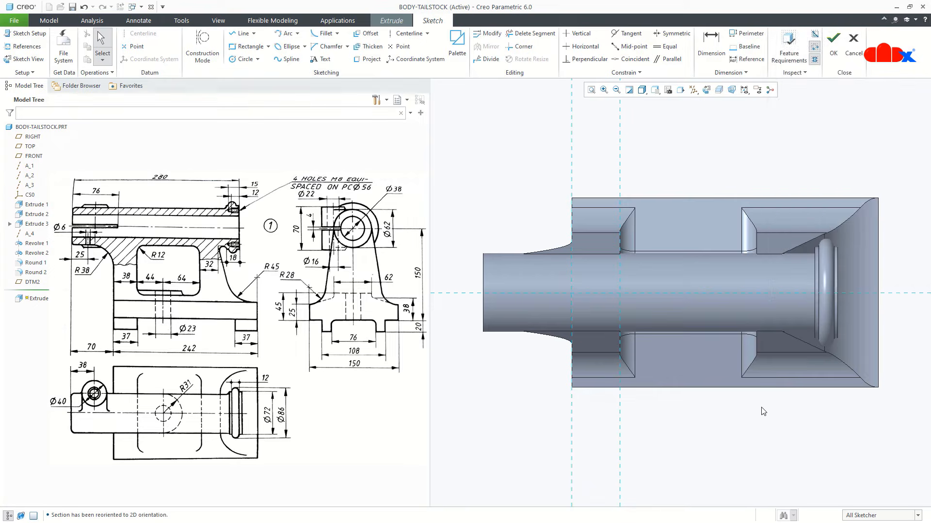
- Sketch a centerline along the barrel axis and a circle about 55 mm in diameter centred on it between the supports
right_click(764, 412)
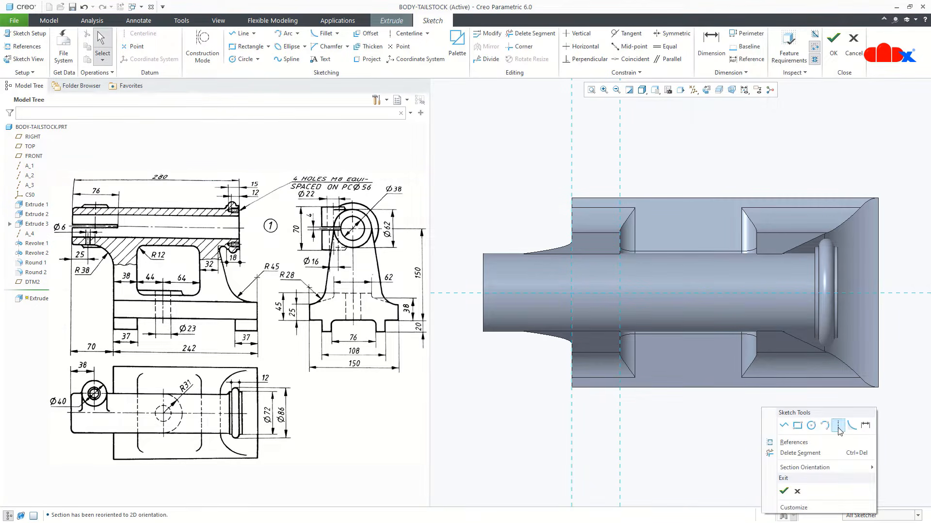
left_click(838, 426)
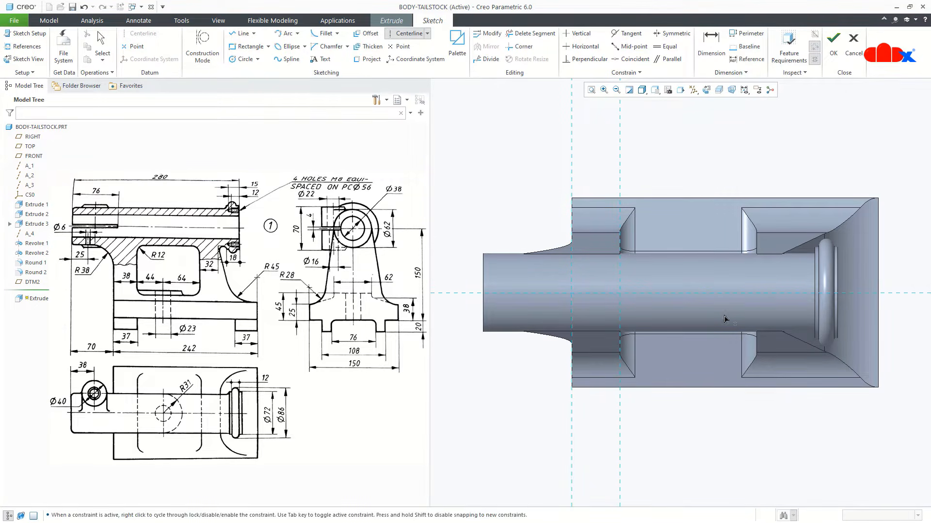
middle_click(695, 413)
right_click(692, 424)
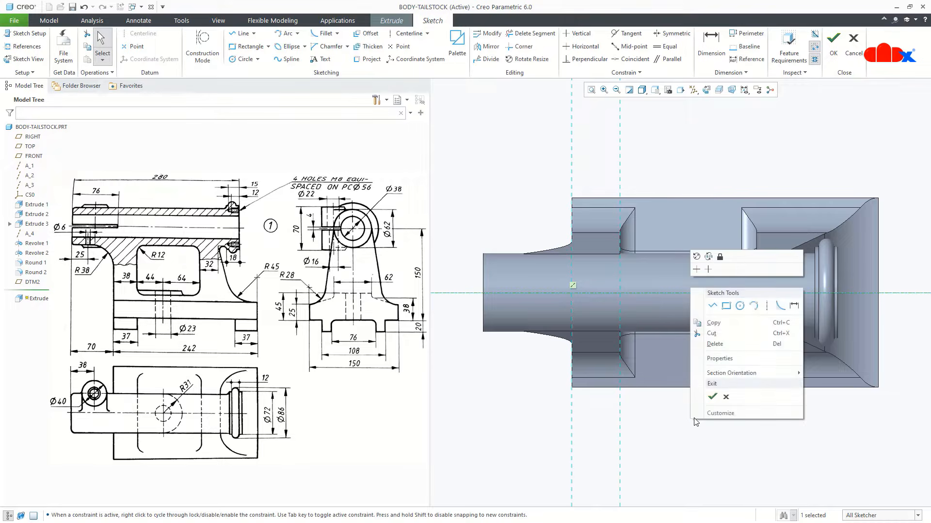
left_click(742, 250)
left_click(681, 293)
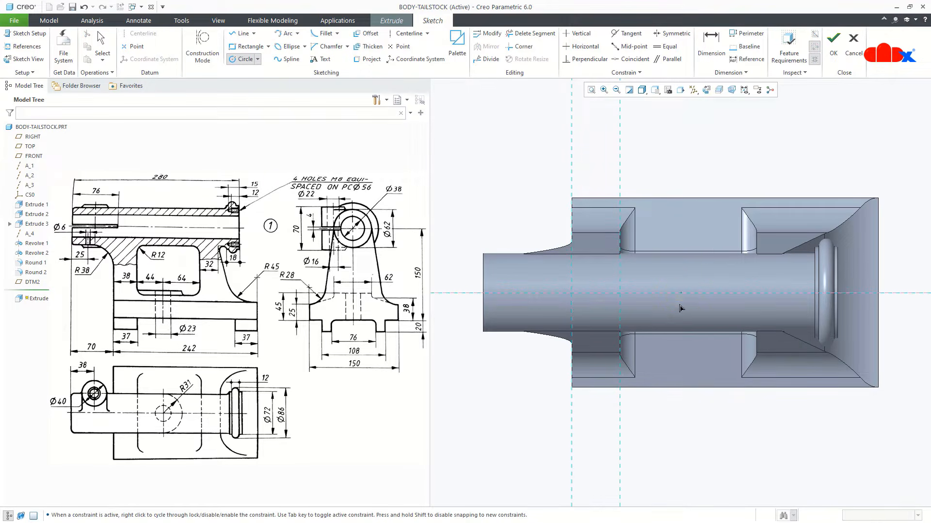
left_click(678, 328)
middle_click(686, 449)
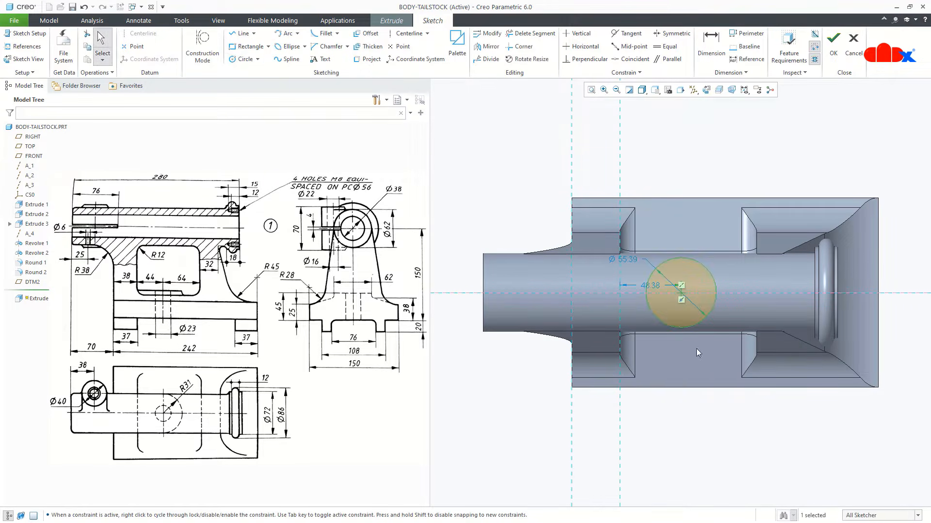
- Add a radius dimension to the circle and set it to 31 mm
right_click(633, 258)
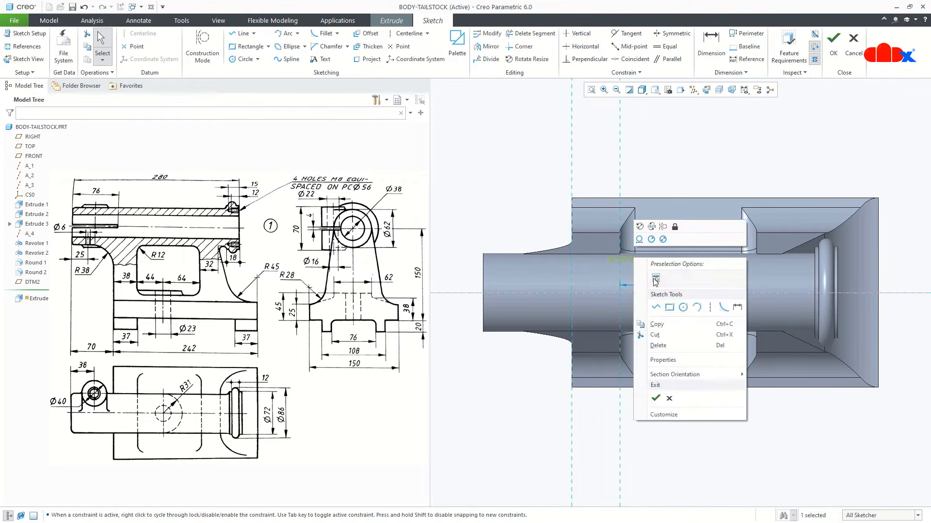
left_click(737, 308)
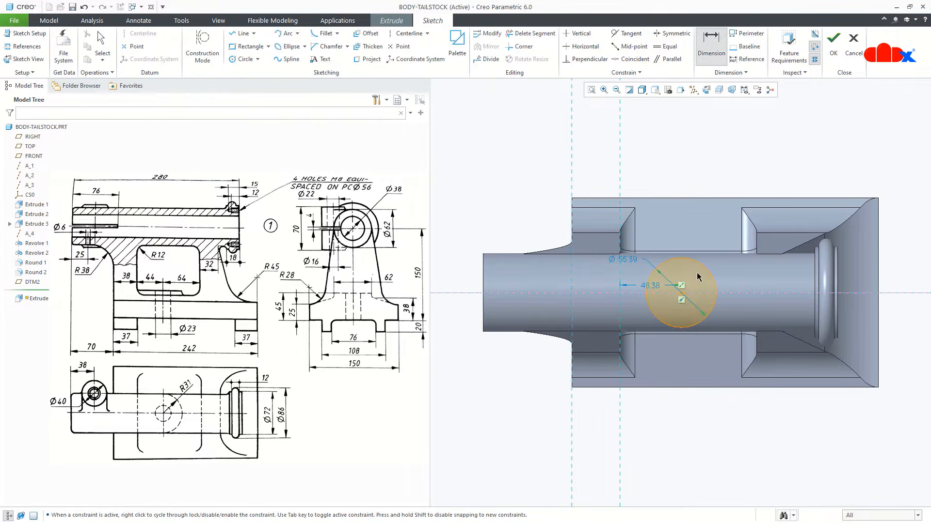
left_click(662, 266)
middle_click(649, 242)
type("31")
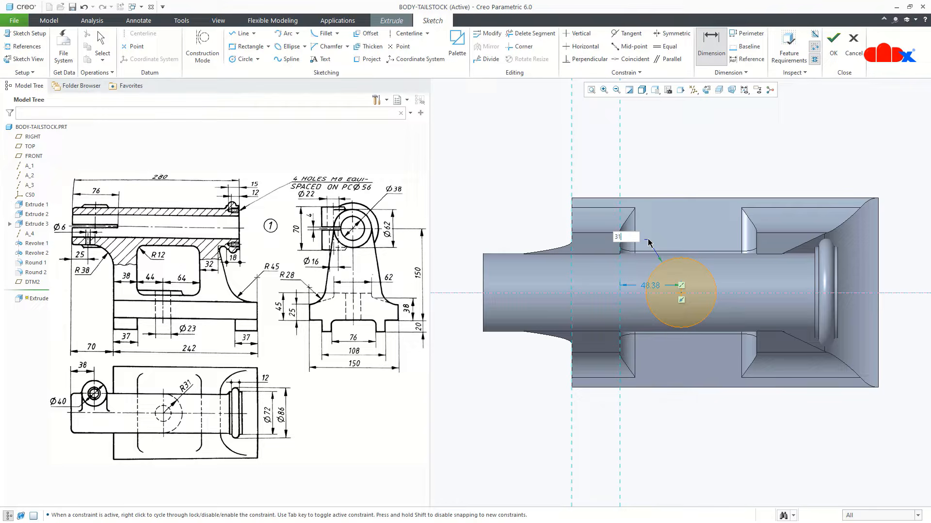
key("Return")
- Sketch a line from the circle's lower tangent point to the front support's inner face, continuing along that face up to the centerline
right_click(650, 241)
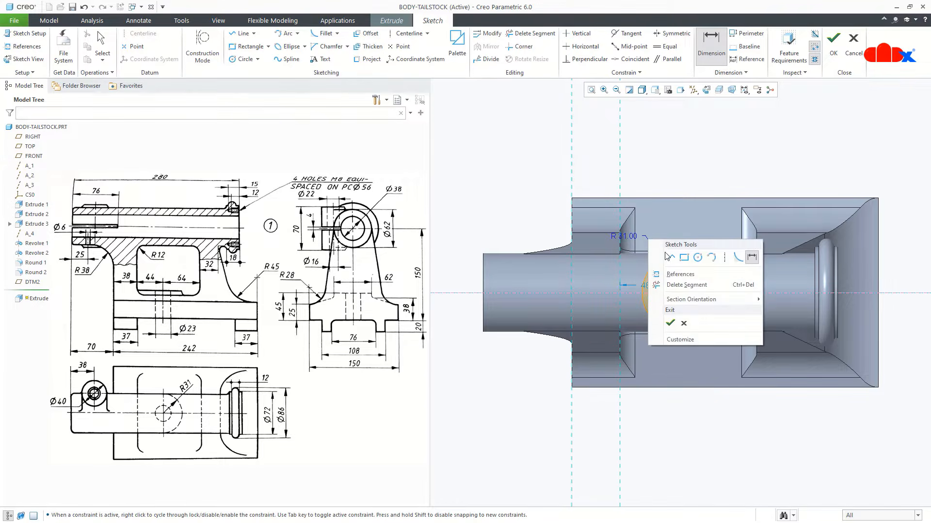
left_click(666, 254)
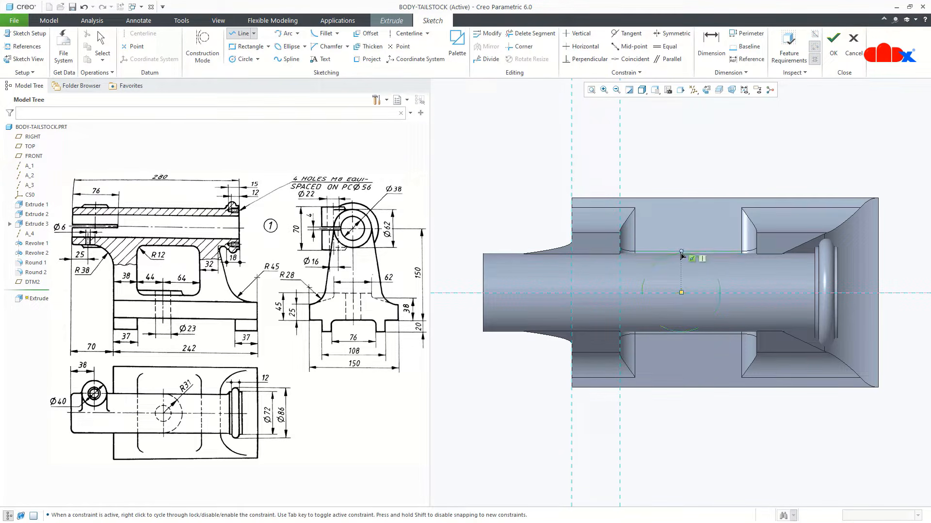
scroll(681, 254, "up", 5)
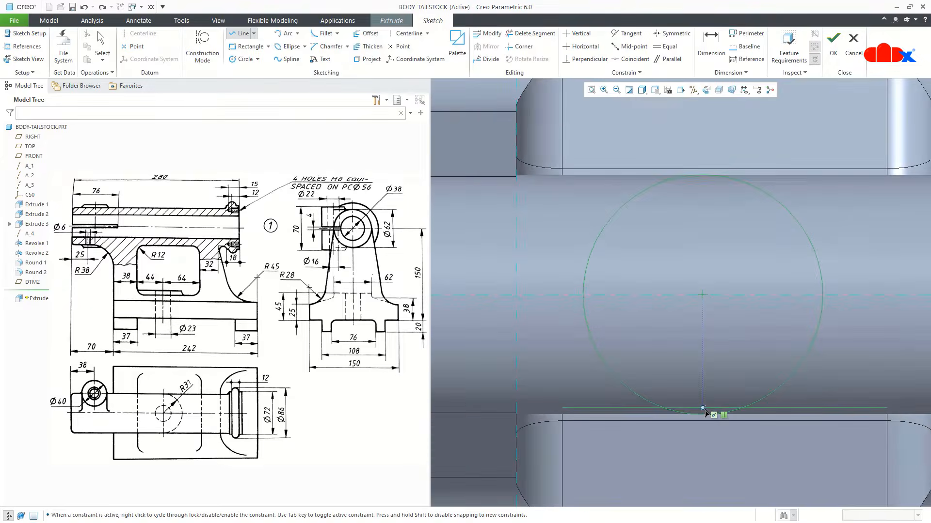
scroll(698, 423, "up", 2)
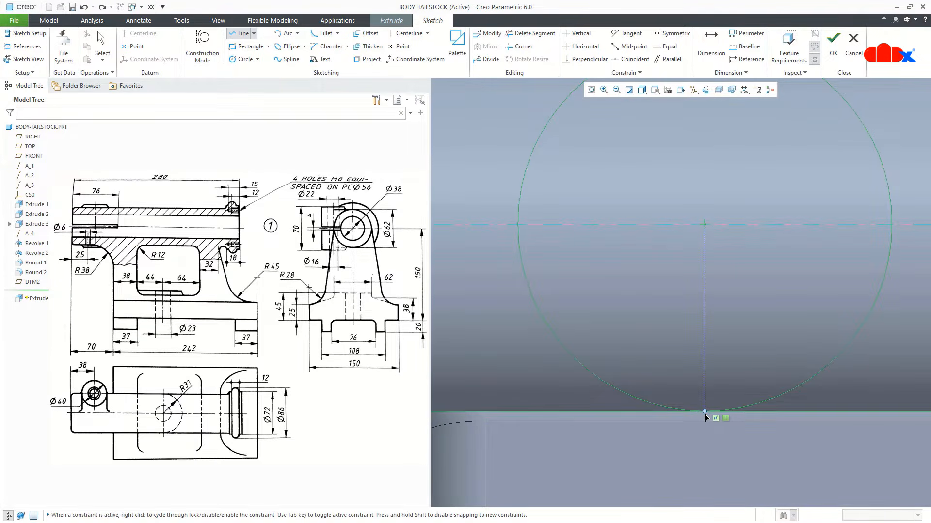
left_click(704, 411)
scroll(706, 418, "down", 3)
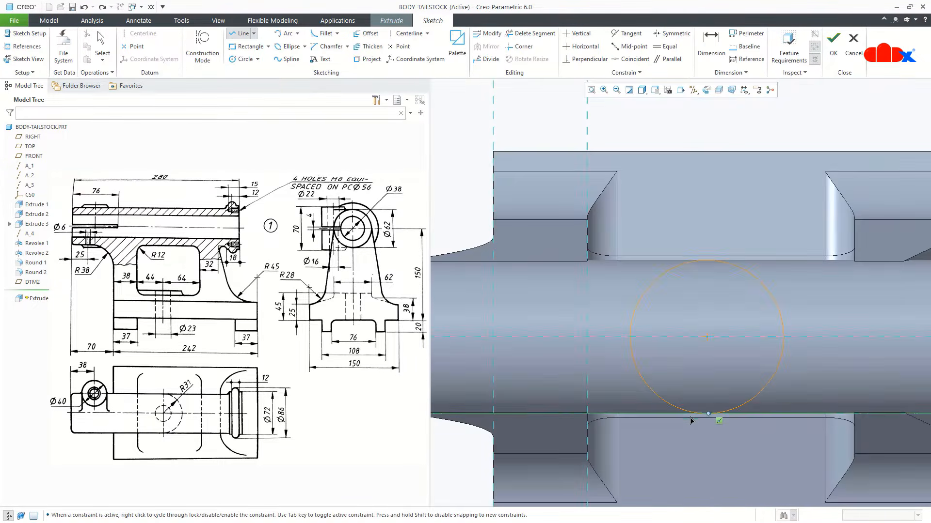
scroll(598, 414, "up", 3)
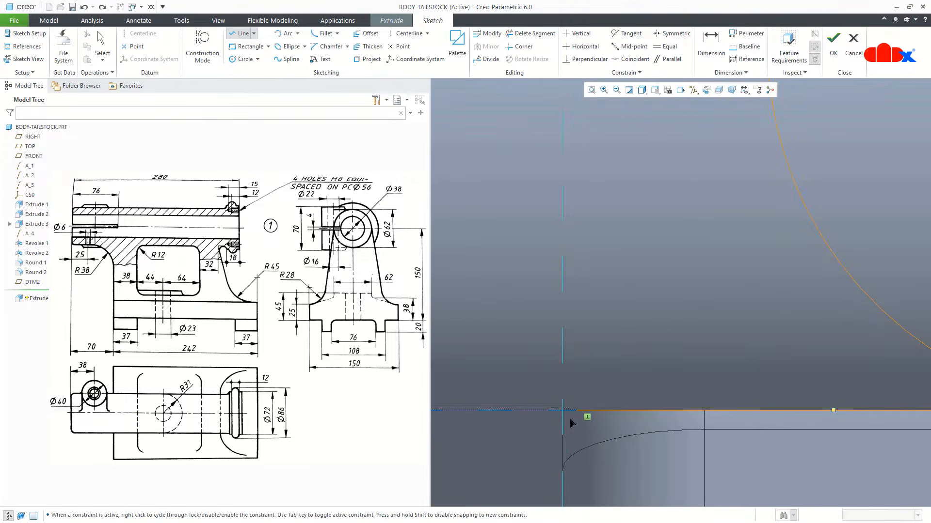
scroll(585, 427, "down", 3)
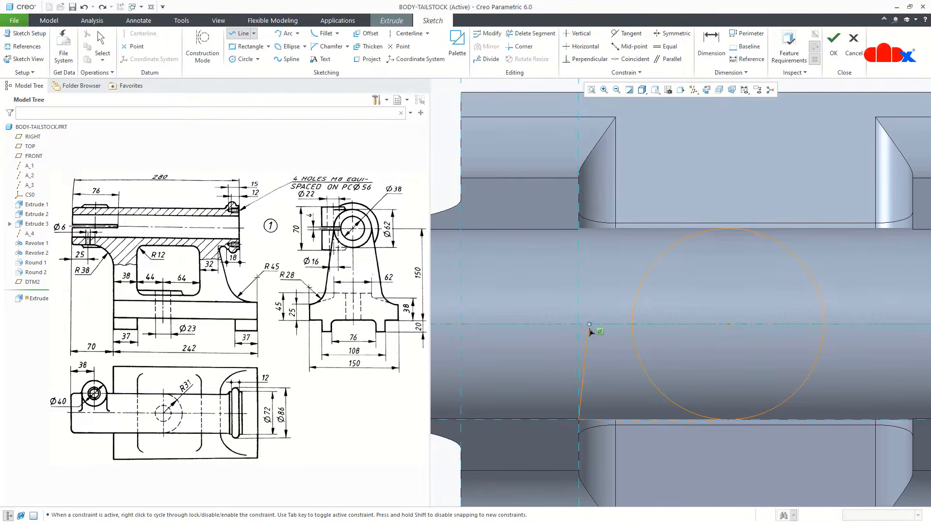
middle_click(613, 359)
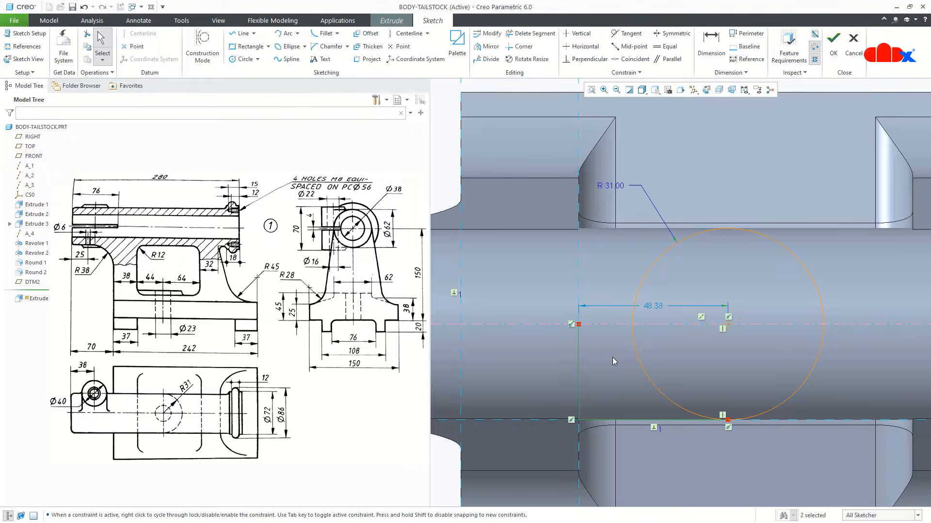
- Mirror the two sketched lines about the centerline along the barrel axis
left_click(487, 47)
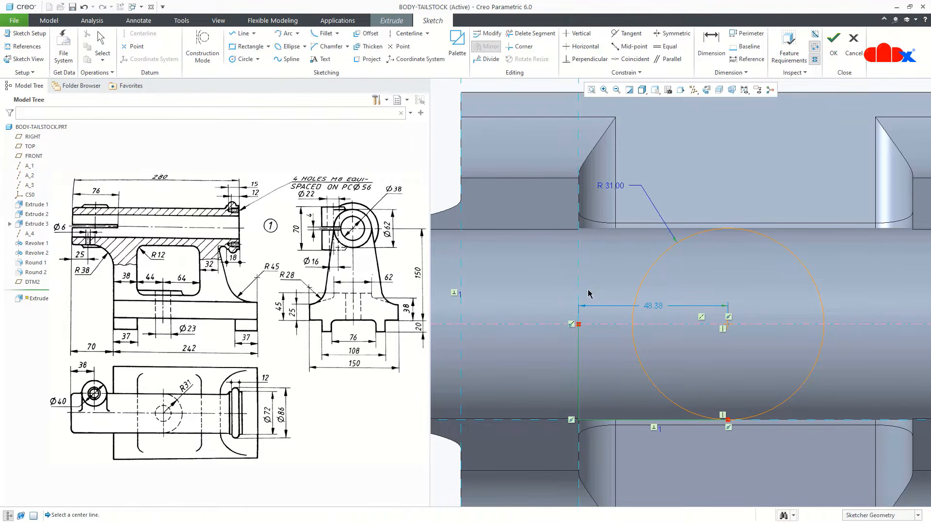
left_click(596, 326)
scroll(603, 345, "down", 2)
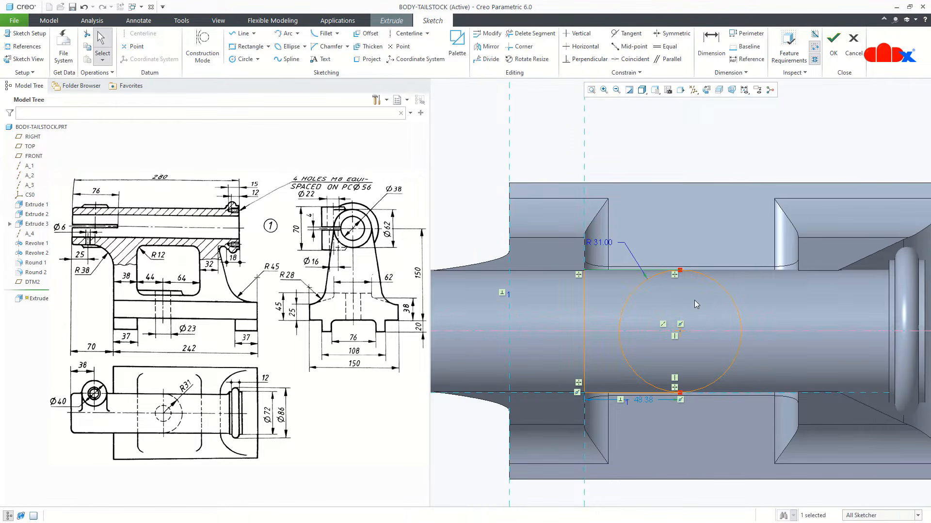
- Trim away the half of the circle facing the front support, leaving a rounded end on the boss profile
left_click(531, 33)
left_click_drag(625, 301, 618, 318)
left_click_drag(621, 363, 671, 359)
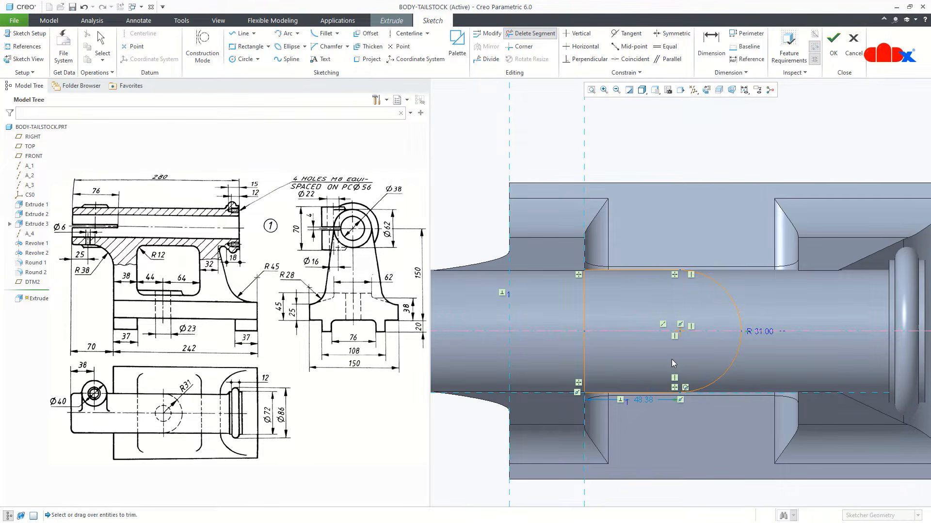
middle_click(672, 359)
- Set the distance from the front support's inner face to the arc's centre to 44 mm
double_click(645, 400)
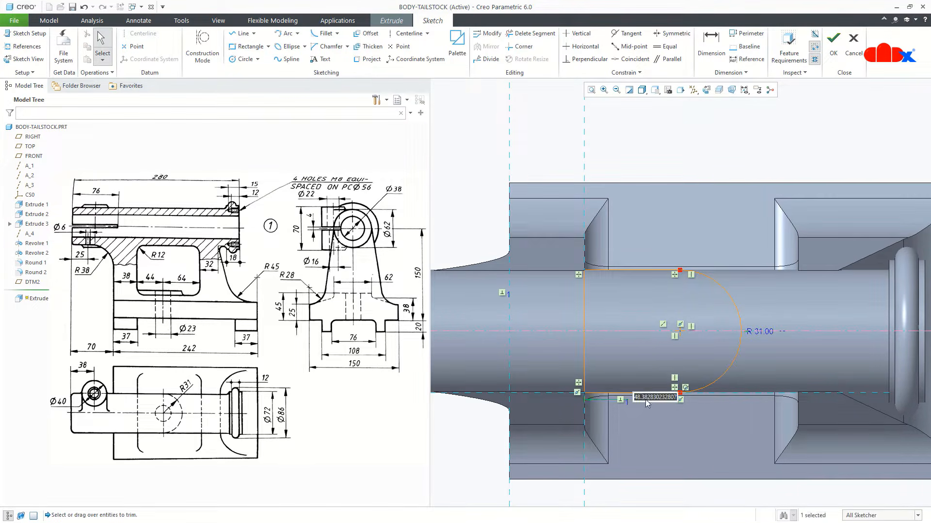
type("44")
key("Return")
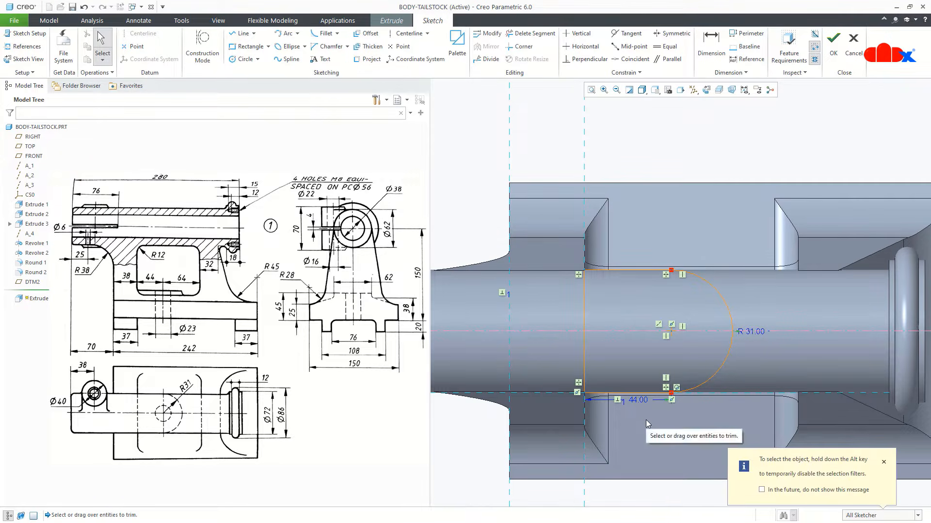
- Close the boss profile by corner-trimming the arc to the straight lines at both tangent points, and finish the sketch
scroll(679, 397, "up", 5)
scroll(656, 383, "up", 2)
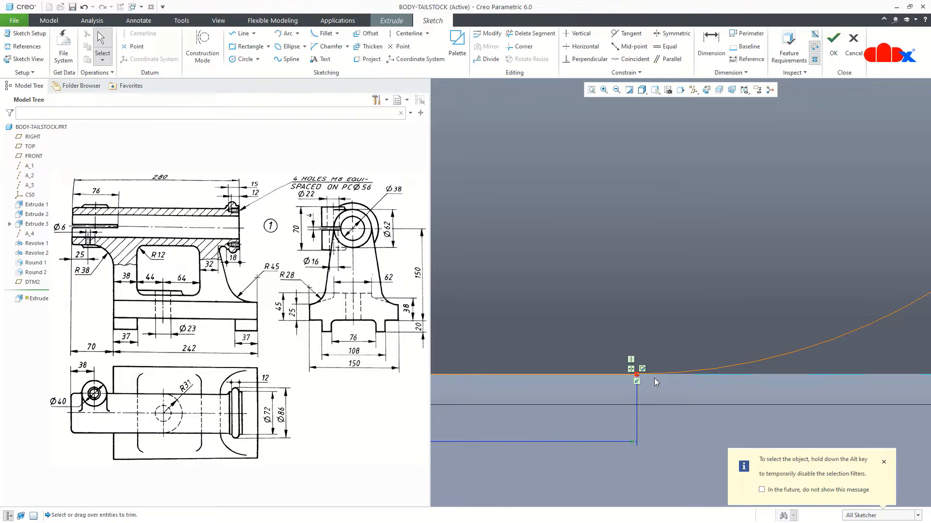
scroll(653, 378, "down", 6)
scroll(644, 290, "up", 4)
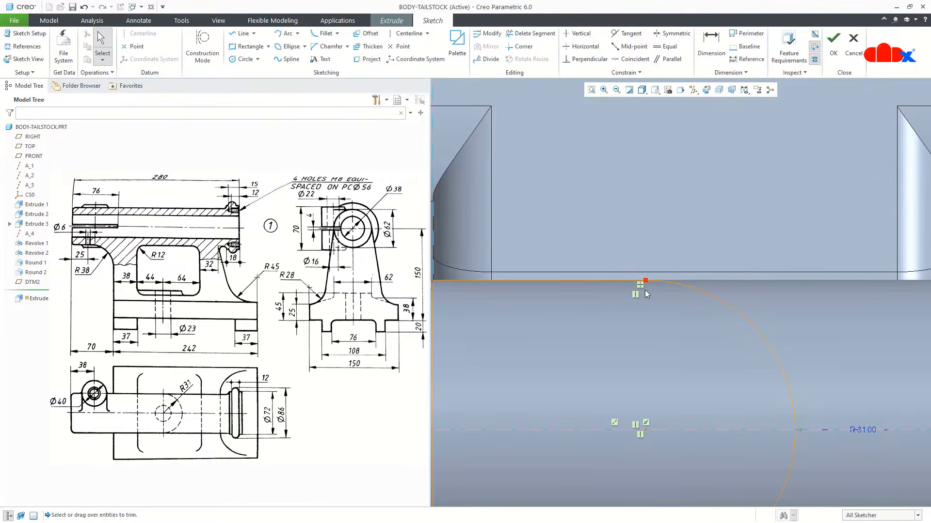
scroll(645, 290, "down", 4)
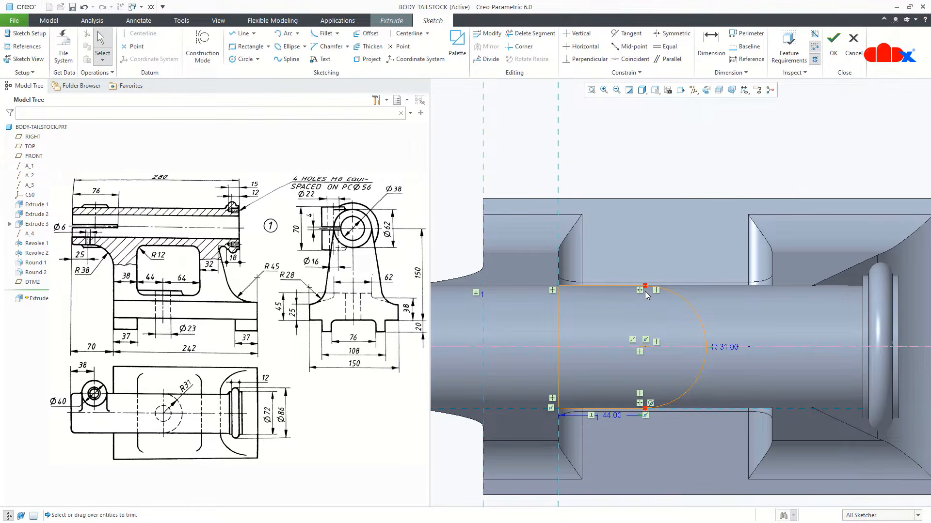
scroll(616, 364, "down", 5)
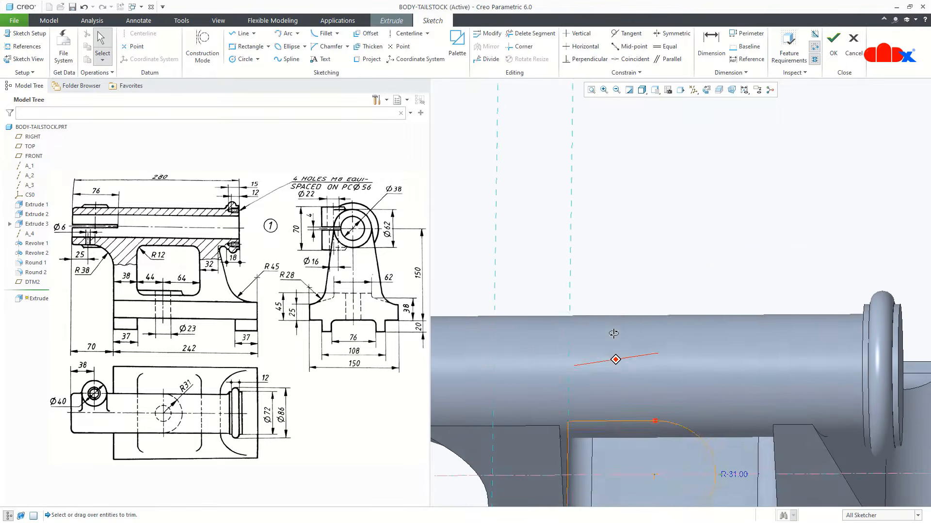
scroll(645, 415, "up", 8)
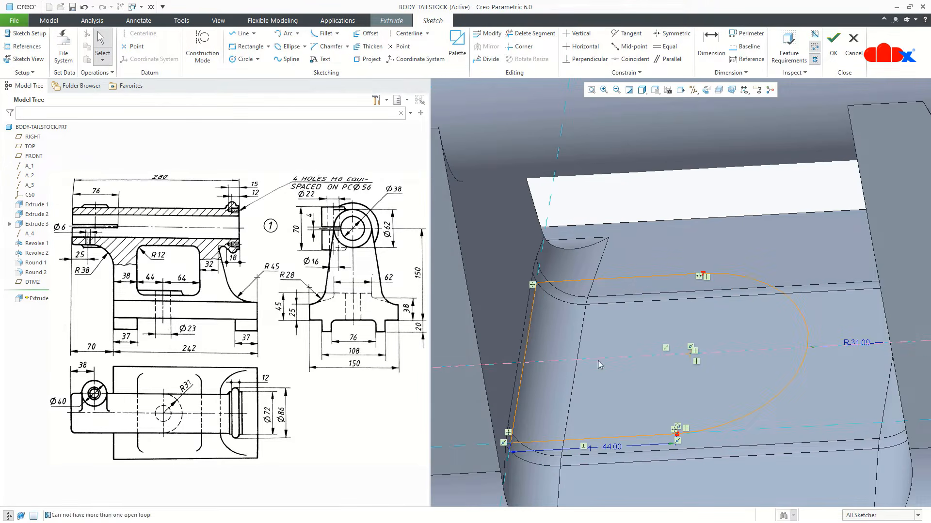
left_click(520, 47)
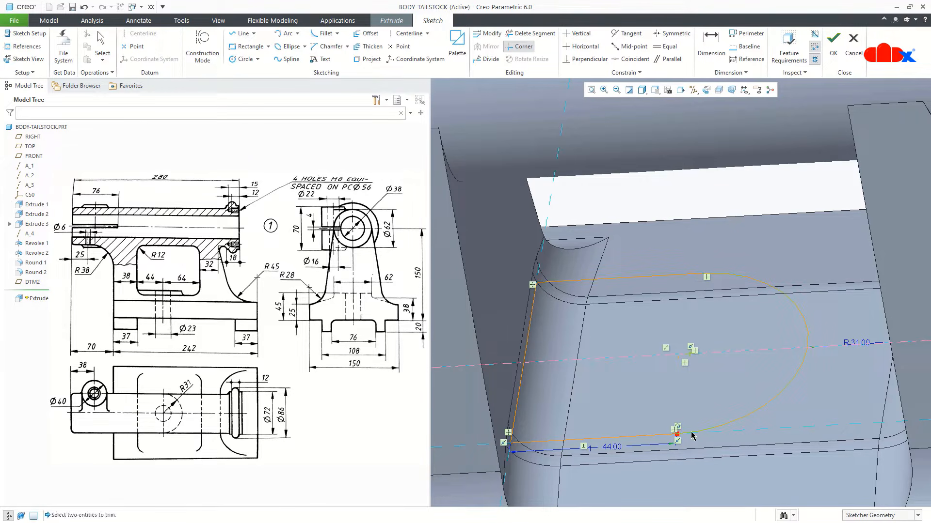
left_click(691, 433)
right_click(664, 435)
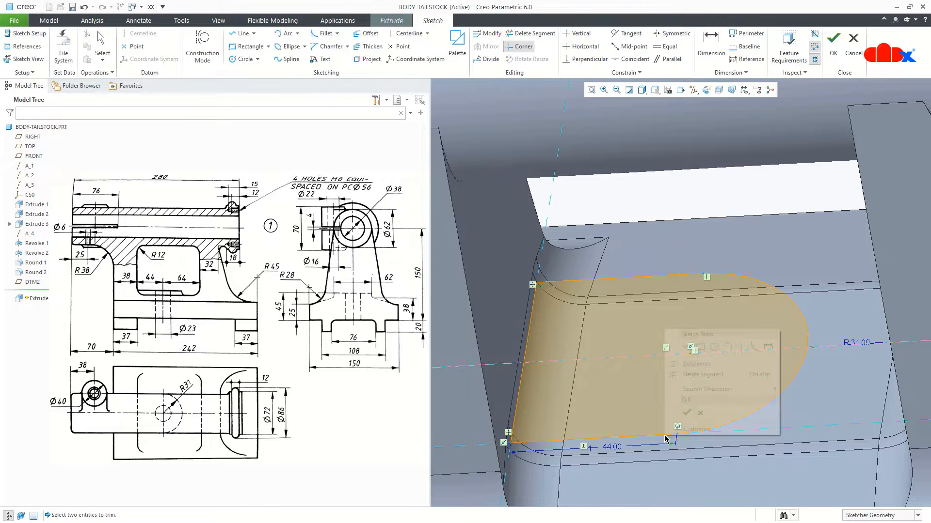
left_click(687, 412)
- Flip the boss extrusion downward, extend it to the next surface so it meets the base, and complete the feature
scroll(685, 411, "up", 4)
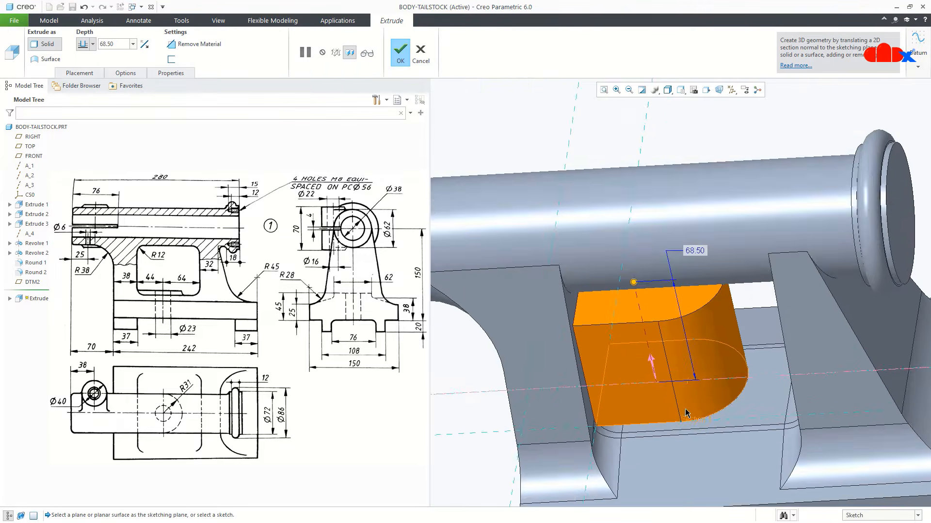
middle_click_drag(686, 411, 669, 422)
left_click(650, 383)
scroll(664, 399, "up", 3)
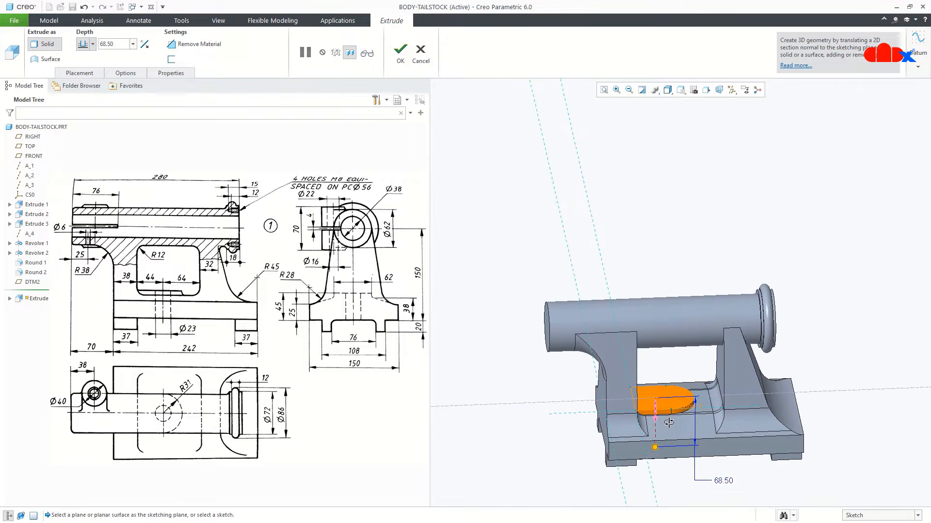
left_click(93, 44)
left_click(81, 86)
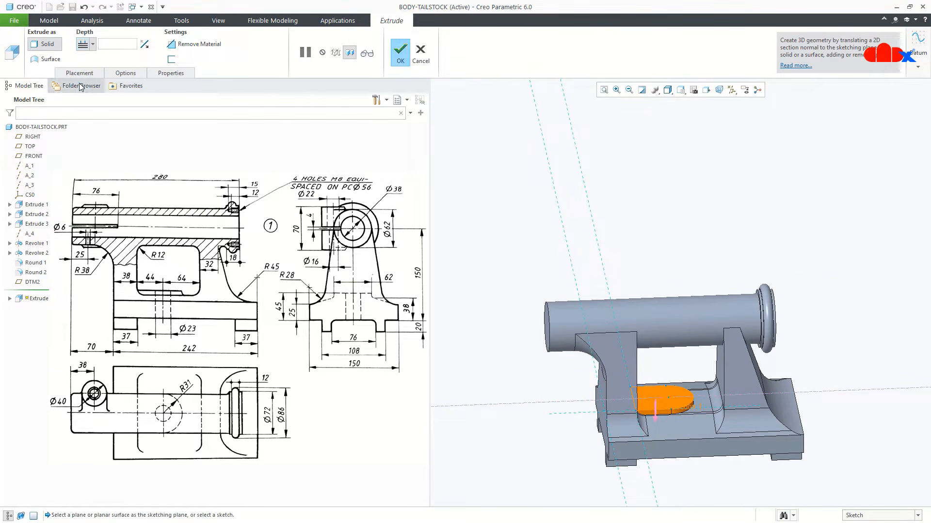
left_click(367, 54)
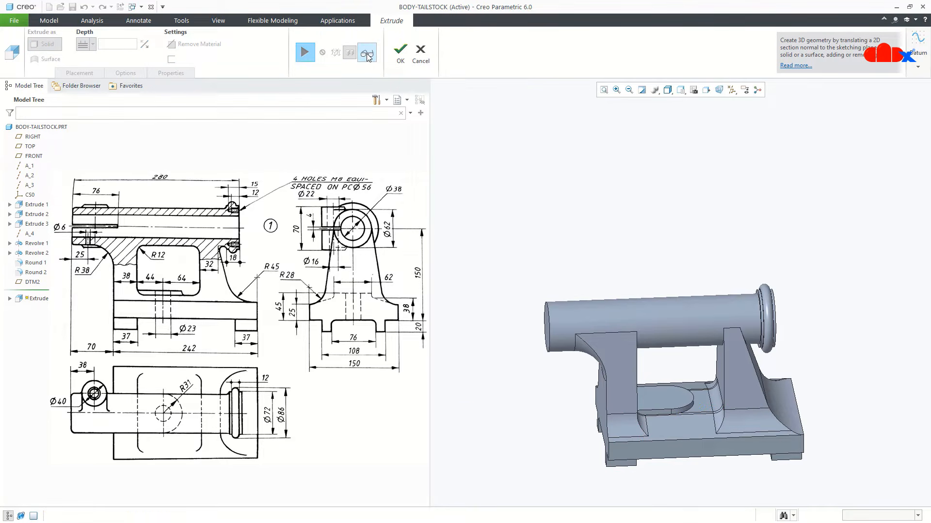
left_click(400, 50)
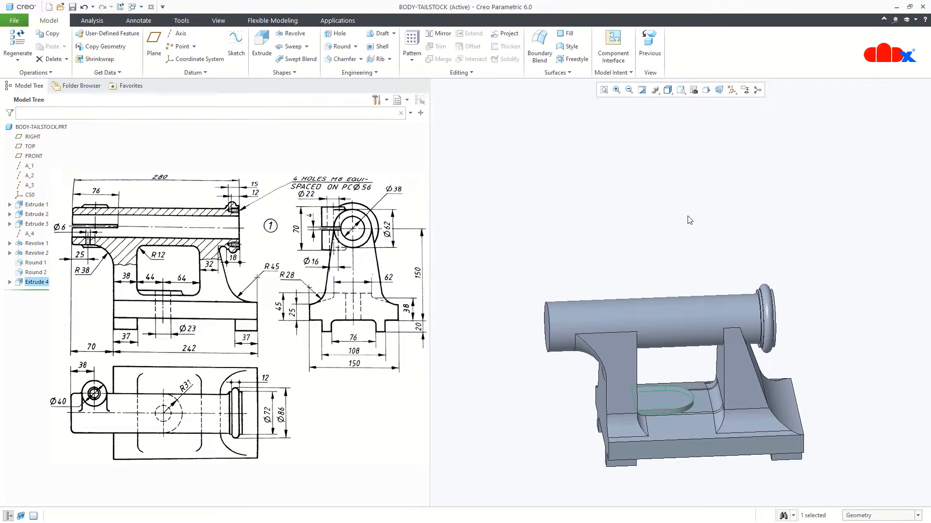
- Show all datum features and create a datum plane through the barrel's axis A_4, parallel to the TOP plane
middle_click_drag(690, 220, 765, 427)
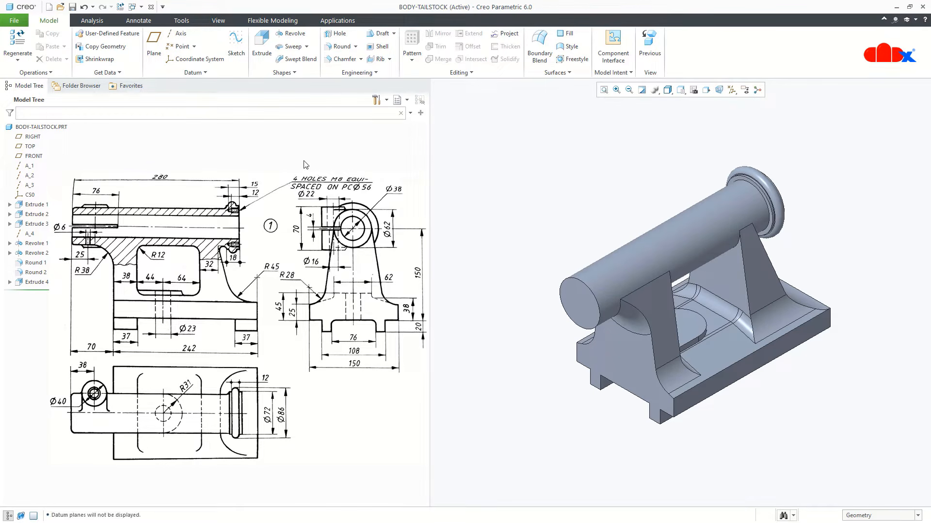
left_click(154, 44)
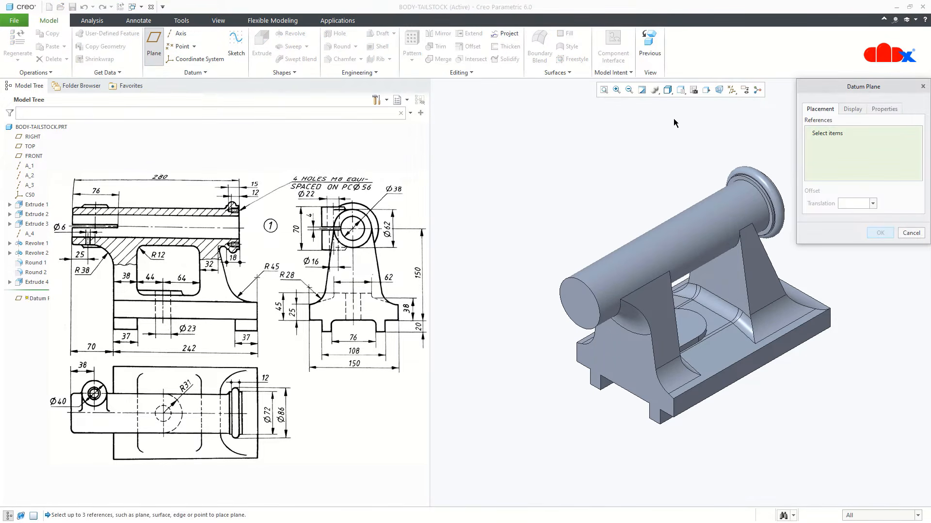
left_click(735, 95)
left_click(732, 102)
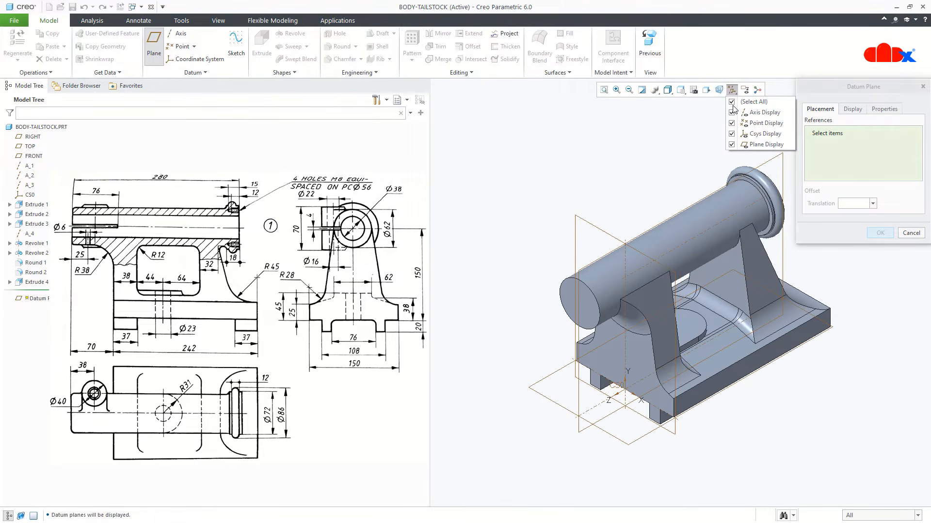
left_click(625, 445)
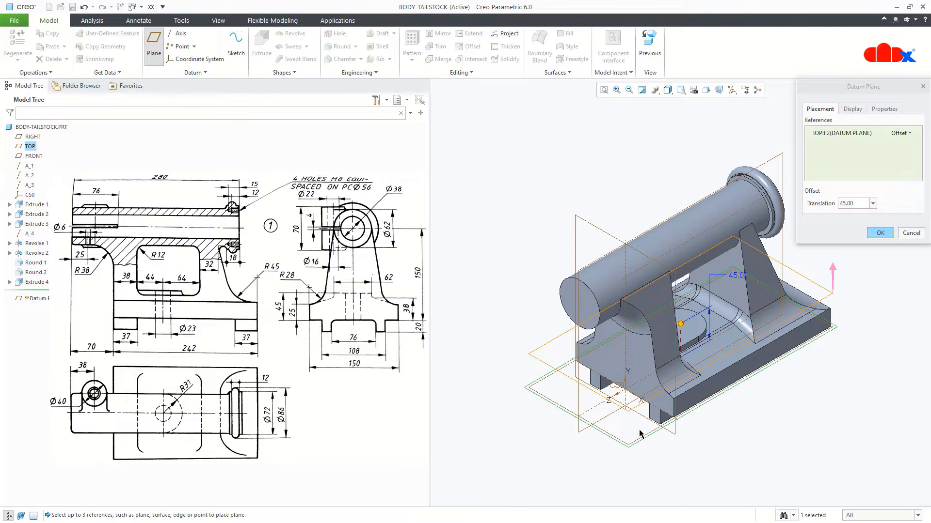
left_click(638, 276, "ctrl")
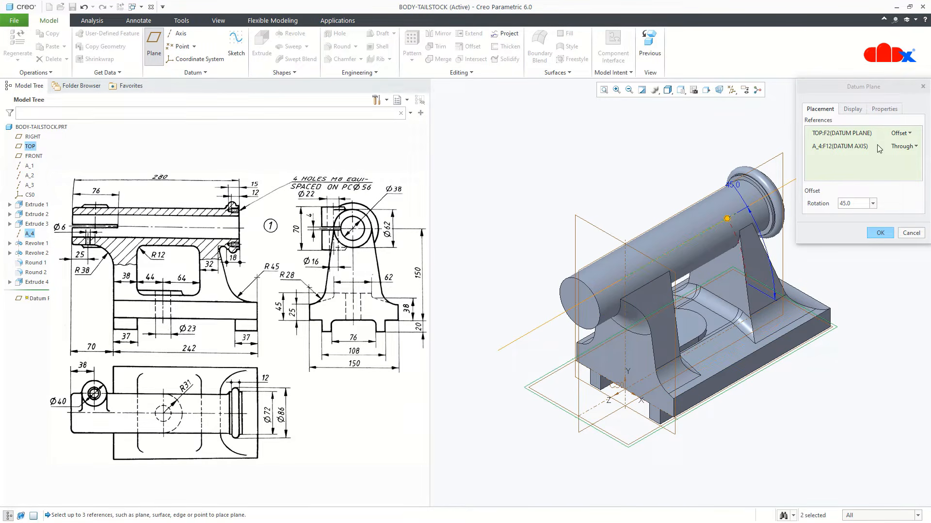
left_click(909, 134)
left_click(905, 151)
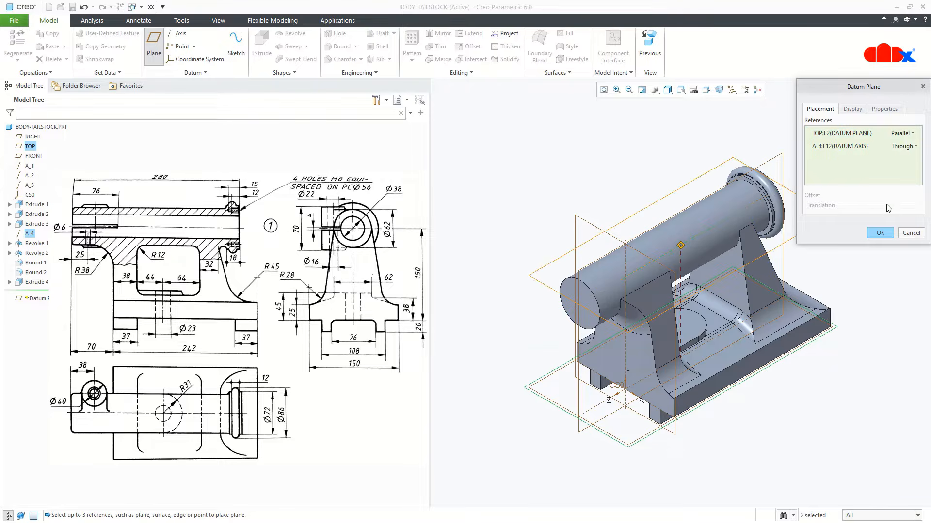
left_click(879, 234)
- Hide the datum axes, points and coordinate systems, keeping the datum planes displayed
middle_click_drag(795, 339, 742, 311)
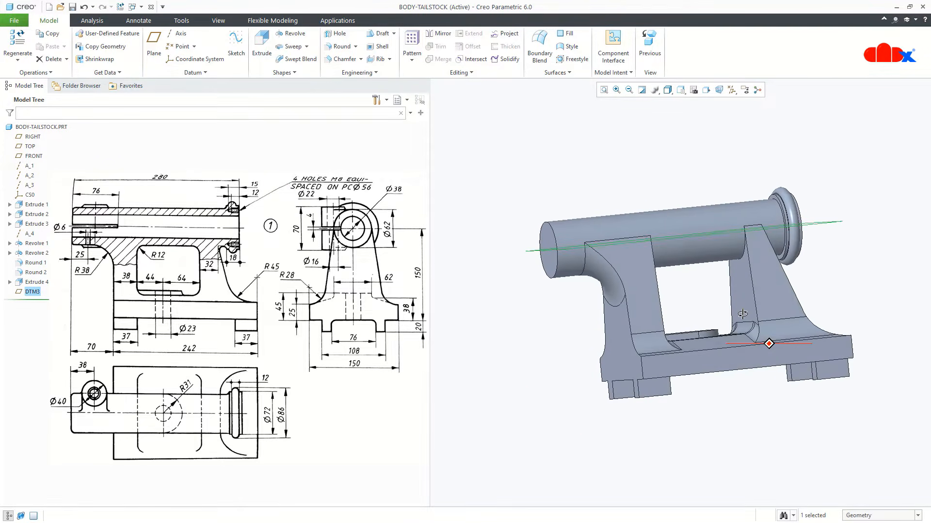
key("ctrl+d")
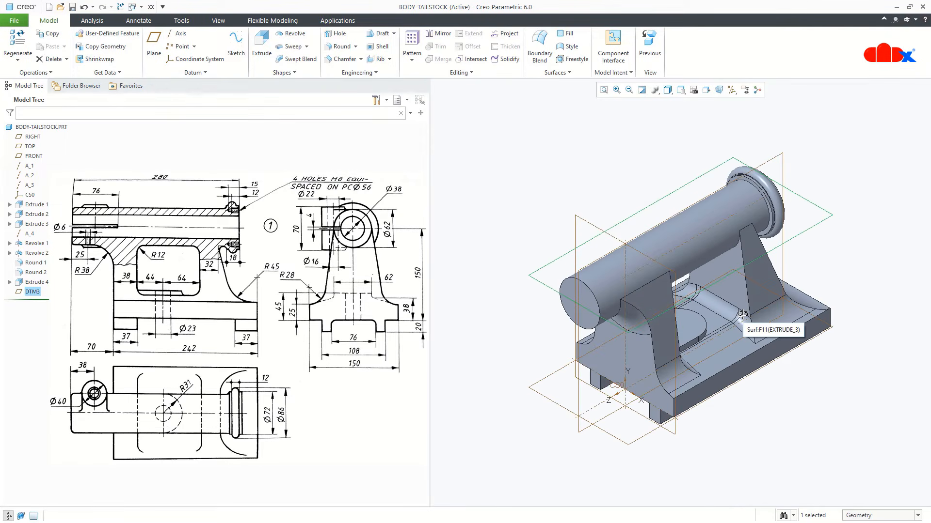
left_click(736, 94)
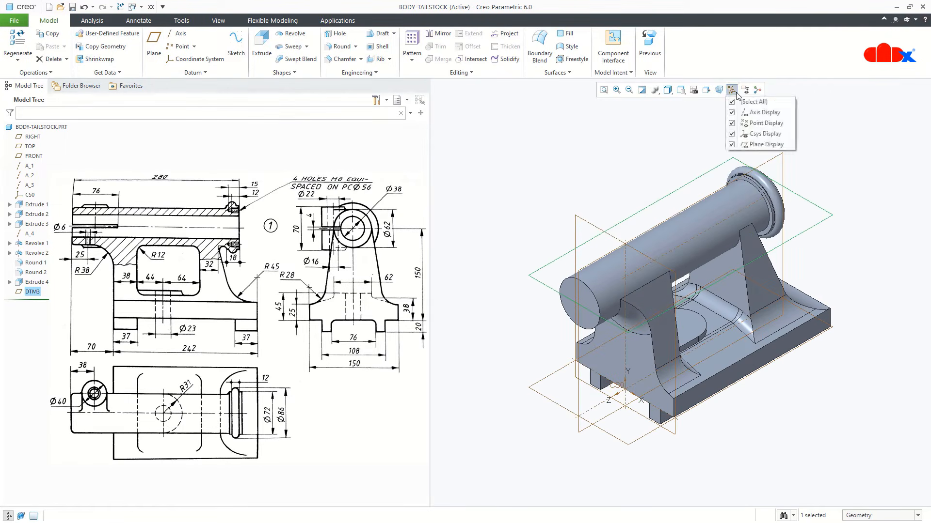
left_click(732, 112)
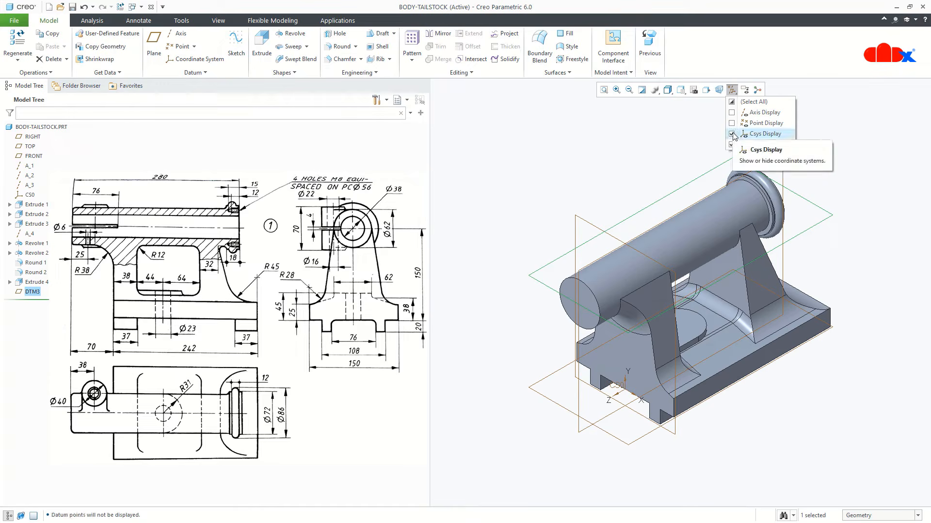
left_click(731, 133)
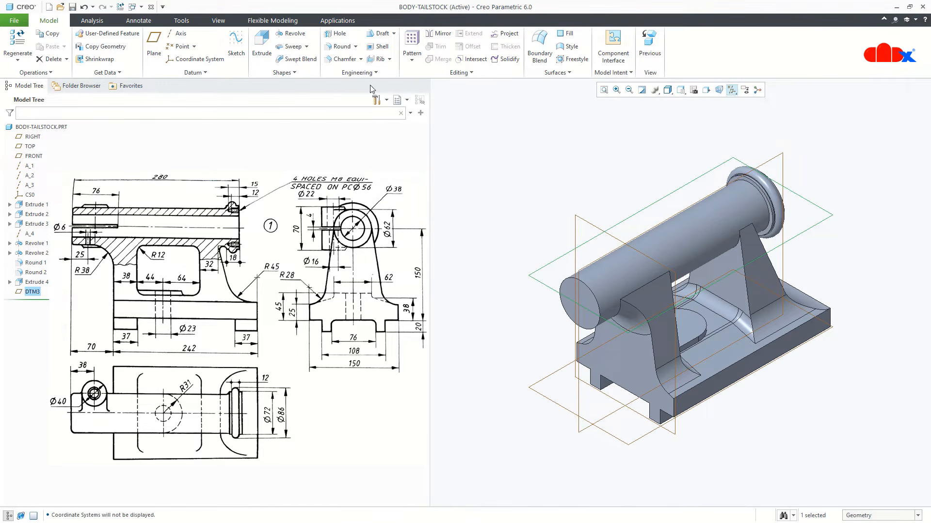
- Start an extrusion on the new axis plane and sketch a circle about 54 mm in diameter beside the barrel's plain end
left_click(262, 42)
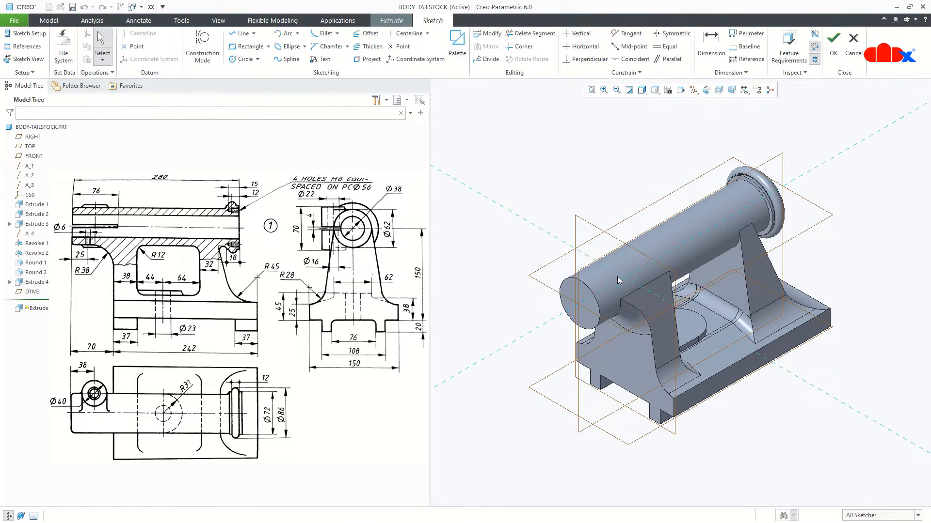
mouse_move(618, 280)
middle_mouse_down()
mouse_move(577, 250)
mouse_move(581, 273)
middle_mouse_up()
key("v")
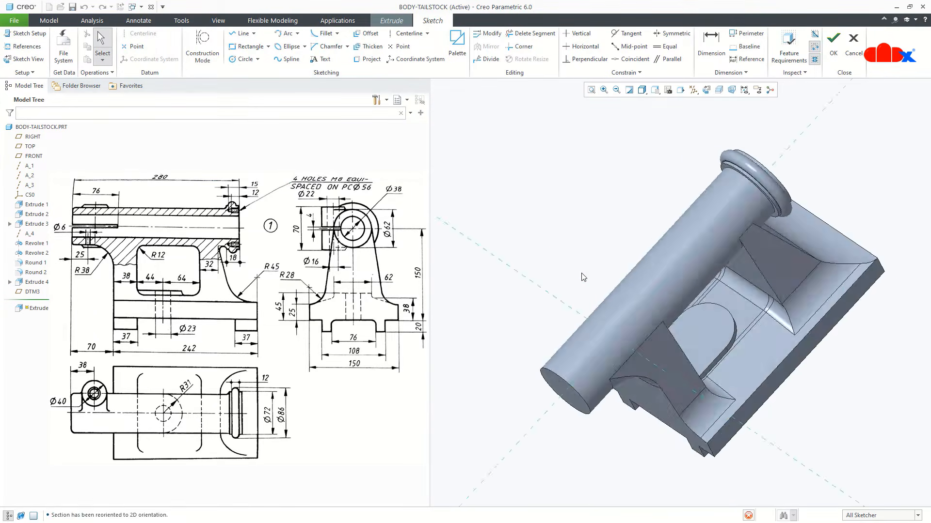
right_click(582, 273)
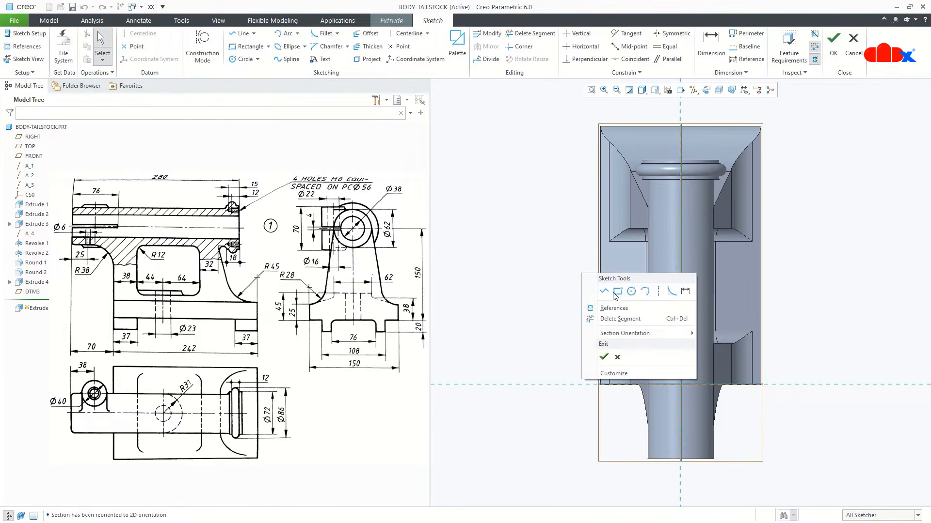
left_click(631, 292)
left_click(632, 427)
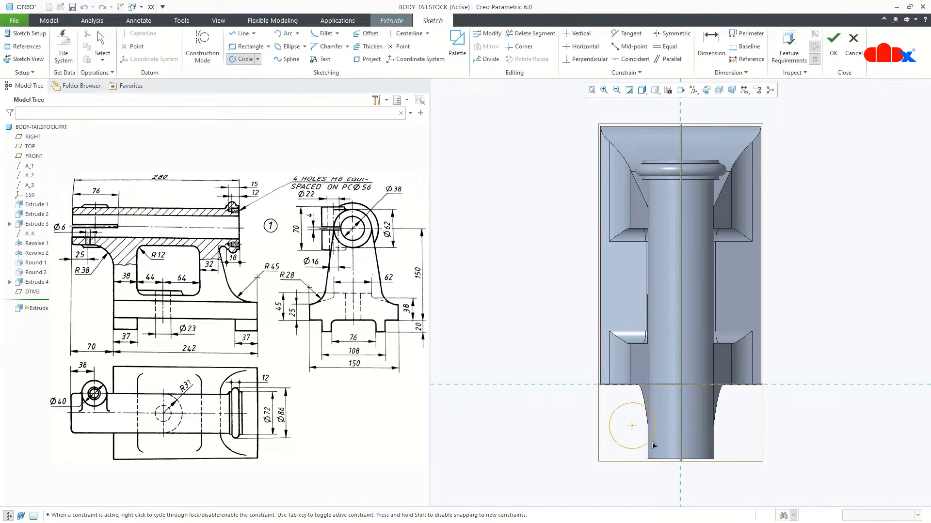
left_click(657, 446)
middle_click(674, 484)
- Dimension the circle's centre 38 mm from the barrel's plain end face and set its diameter to 40 mm
right_click(674, 484)
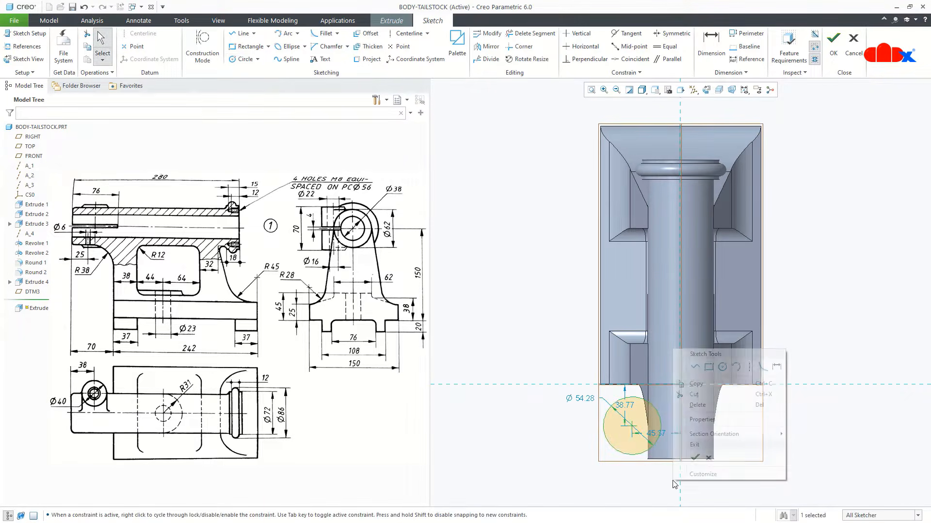
left_click(731, 436)
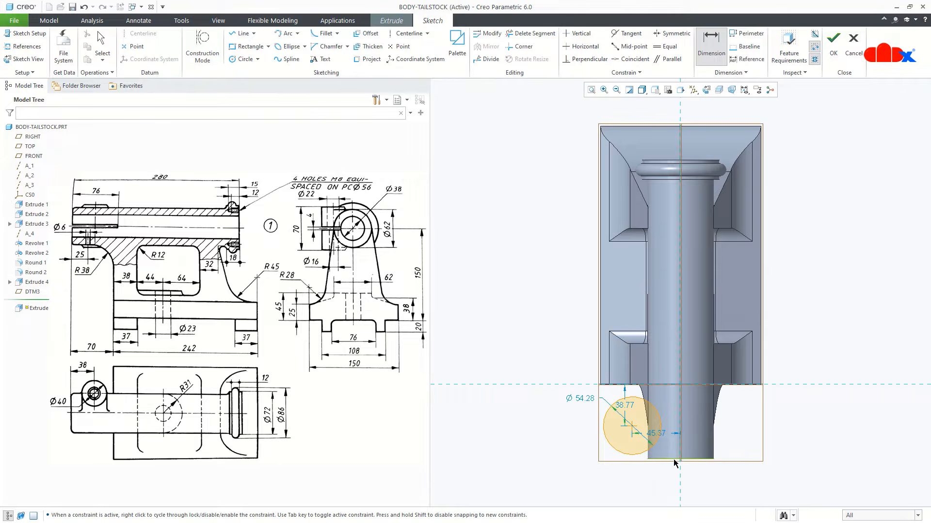
middle_click(577, 439)
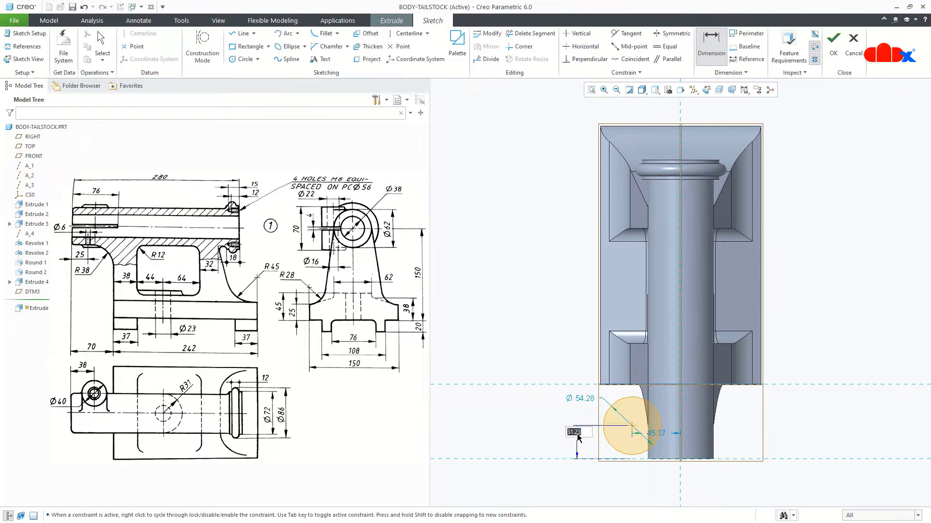
key("Return")
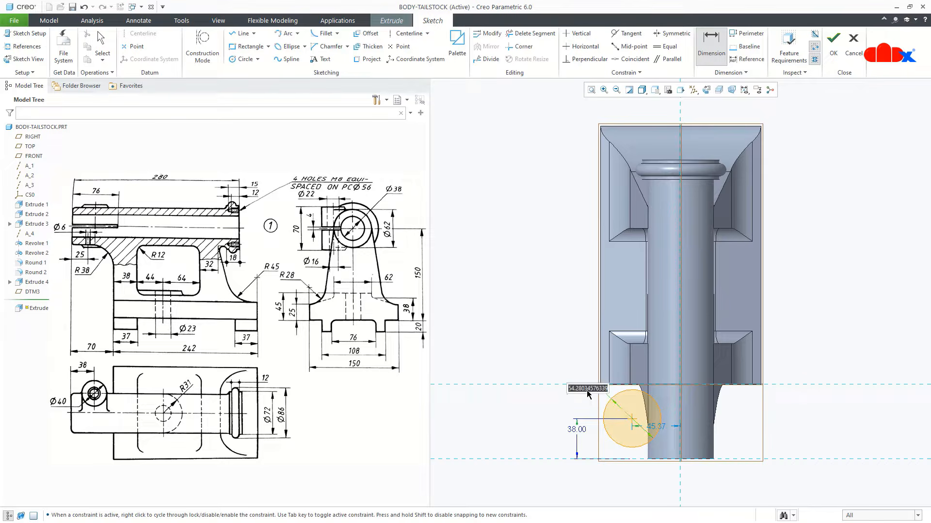
type("40")
key("Return")
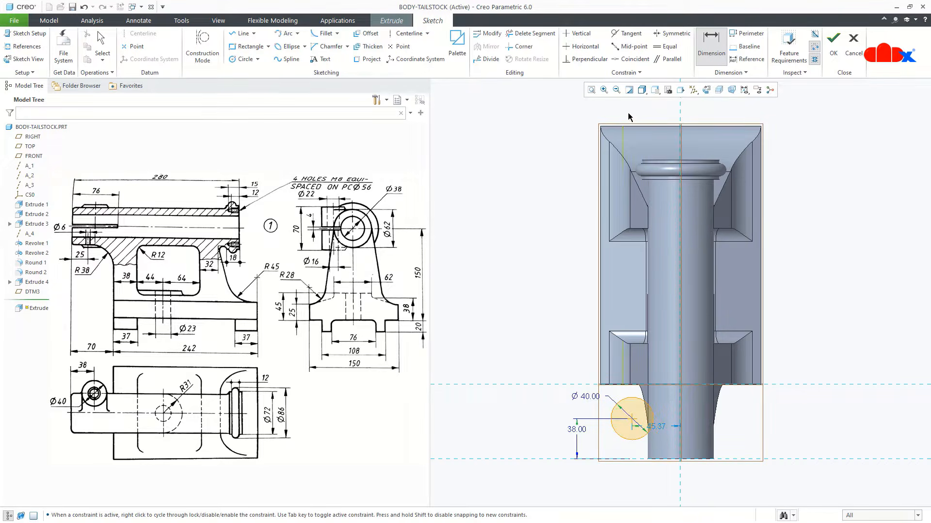
- Make the 40 mm circle's centre coincident with the barrel's side edge and finish the sketch
left_click(630, 59)
scroll(645, 429, "down", 2)
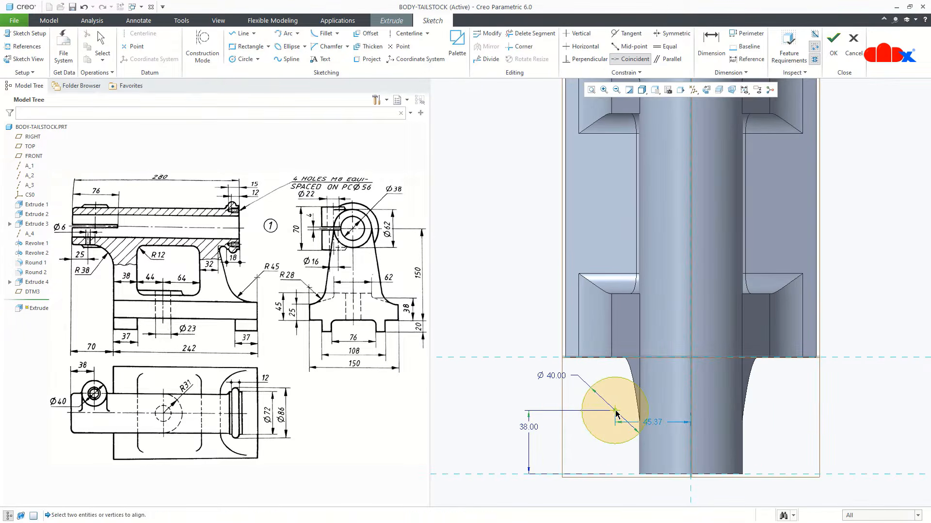
left_click(641, 444)
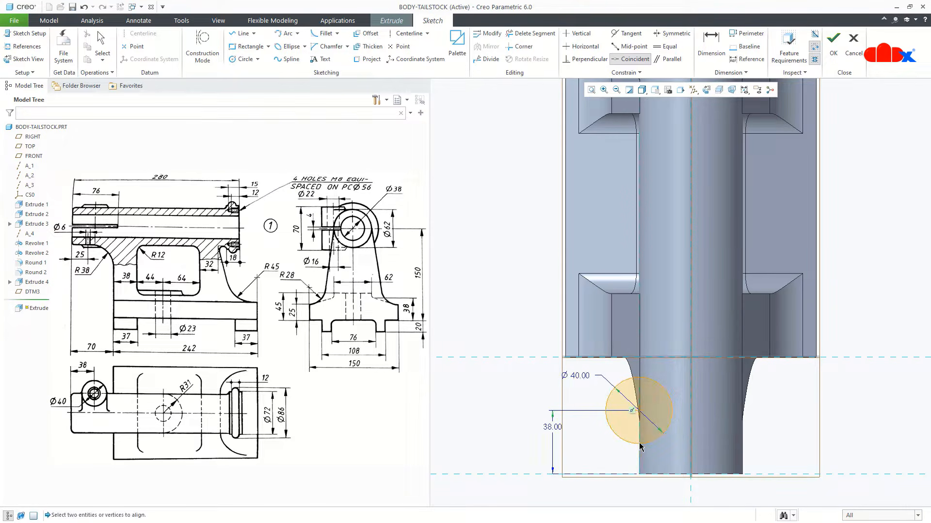
right_click(640, 444)
left_click(661, 420)
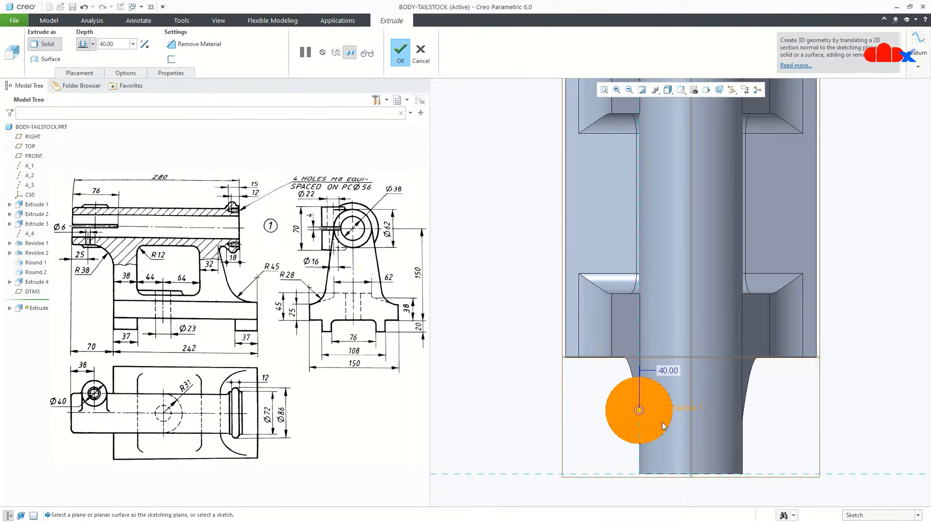
- Extrude the circle as a solid boss 70 mm deep, symmetric about the sketch plane
key("ctrl+d")
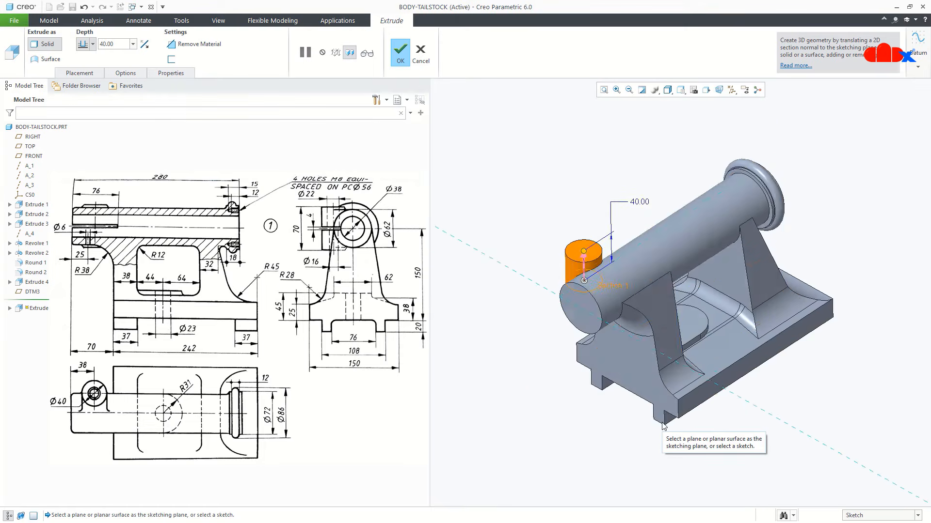
double_click(642, 200)
key("Return")
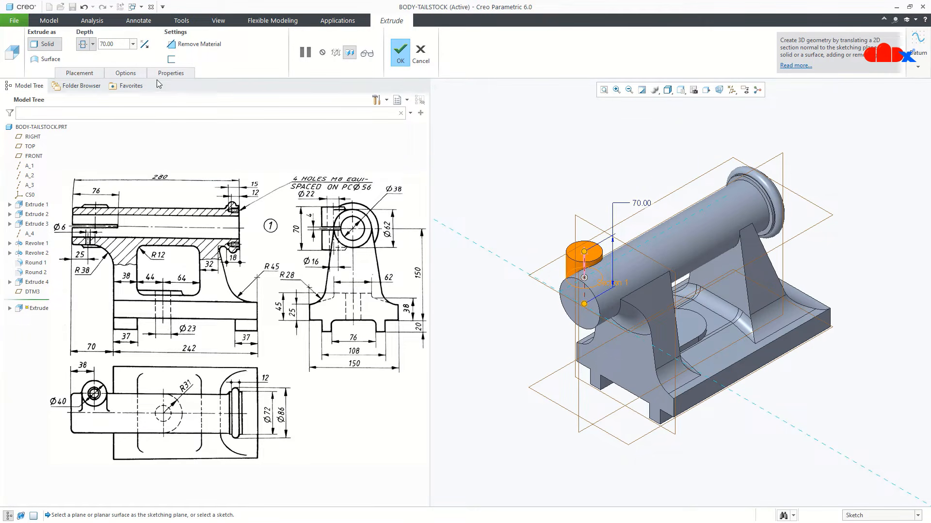
left_click(399, 51)
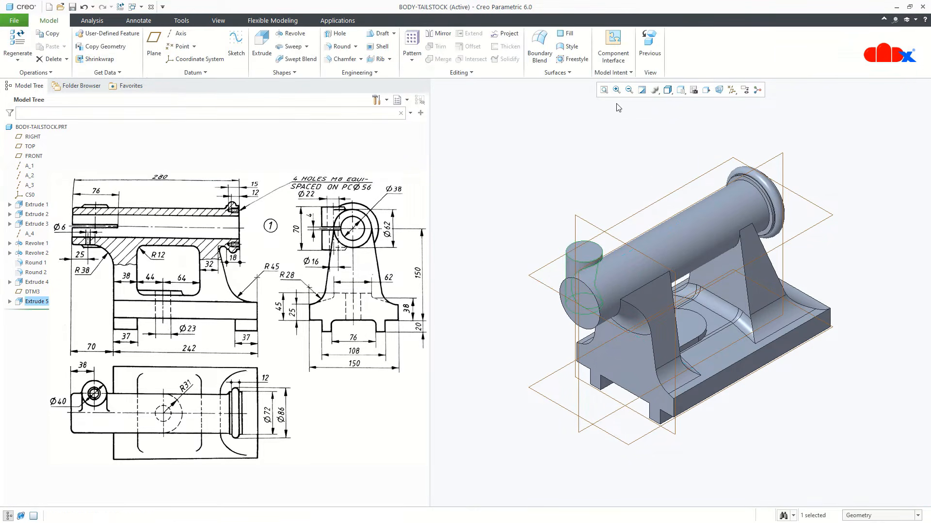
- Hide the datum planes in the model view and clear the selection
left_click(731, 90)
left_click(732, 145)
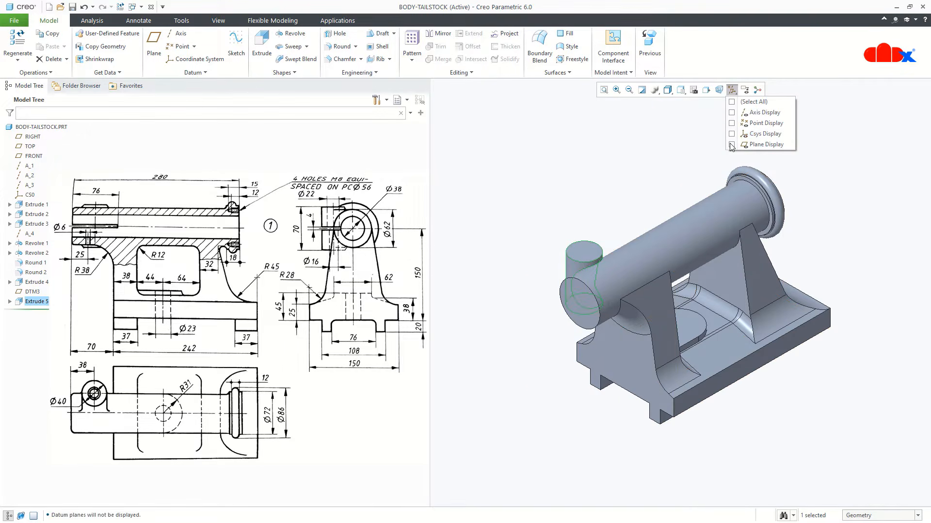
left_click(634, 210)
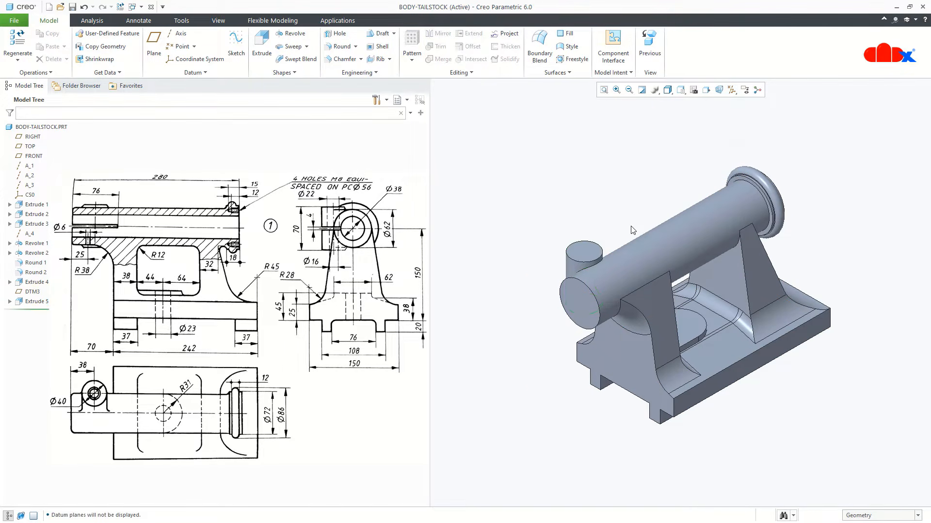
- Start an extrude sketch on the previous sketch plane and add the boss's cylindrical surface as a sketch reference
mouse_move(631, 232)
middle_mouse_down()
mouse_move(625, 286)
mouse_move(635, 326)
mouse_move(679, 364)
mouse_move(641, 322)
mouse_move(629, 256)
middle_mouse_up()
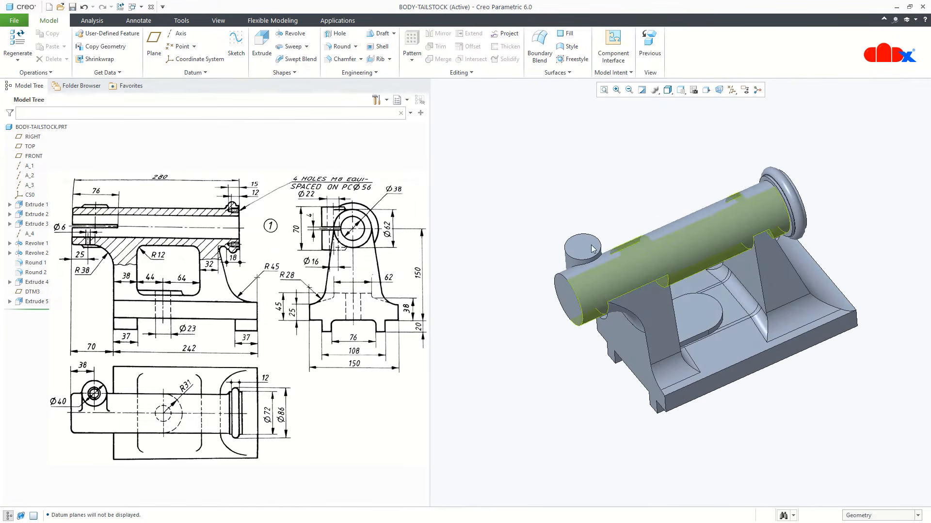
left_click(259, 48)
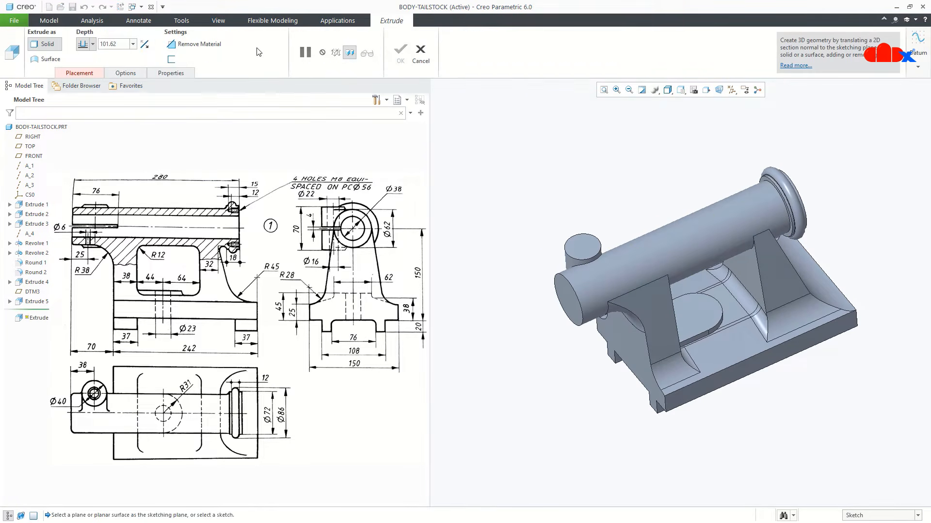
left_click(95, 74)
left_click(156, 107)
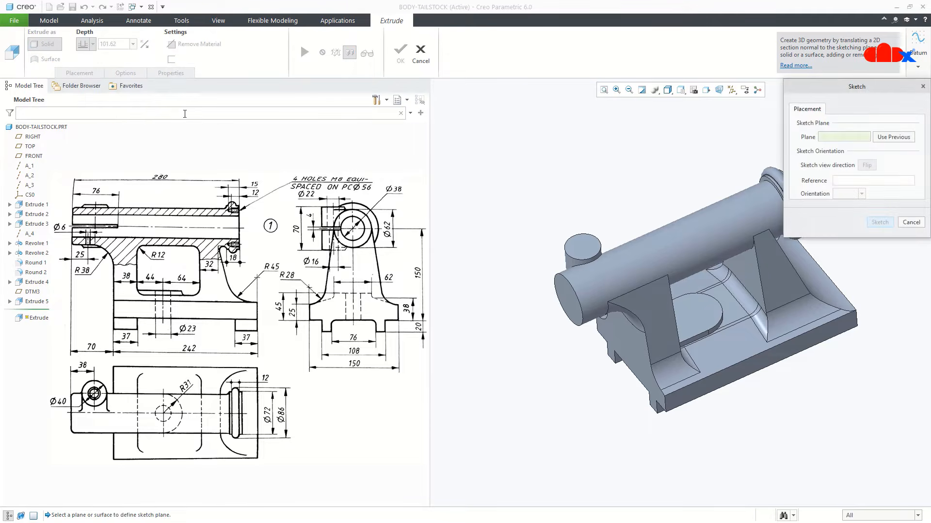
left_click(892, 137)
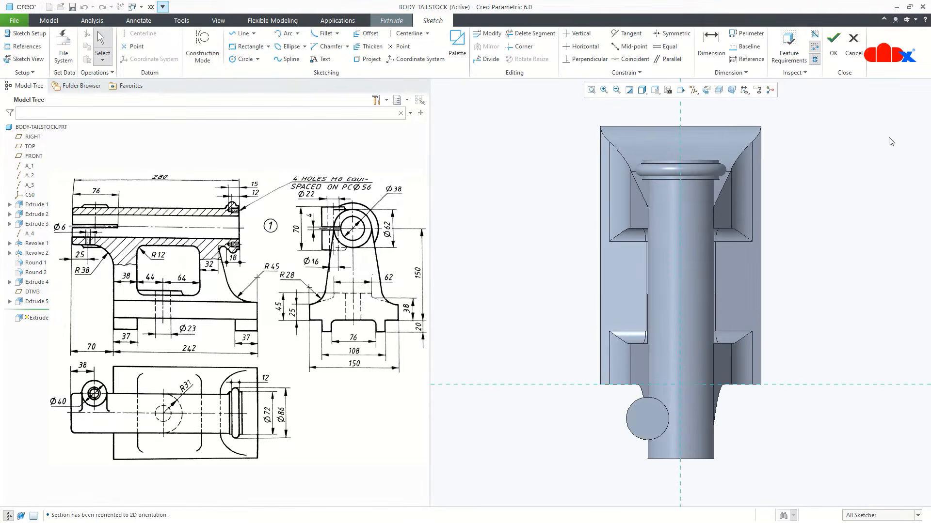
left_click(23, 46)
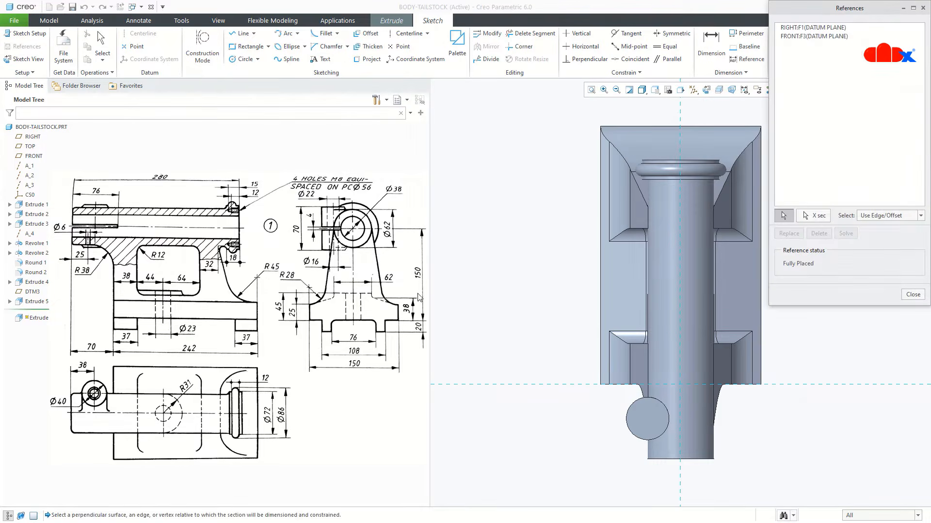
scroll(685, 417, "down", 4)
left_click(648, 421)
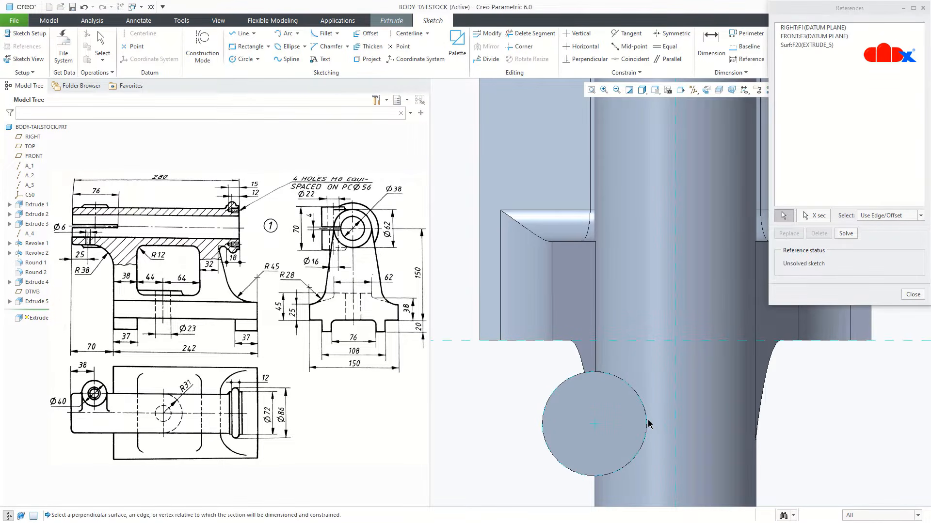
- Sketch a horizontal line from the boss circle's lowest point to the barrel's vertical centre reference
right_click(635, 418)
left_click(647, 432)
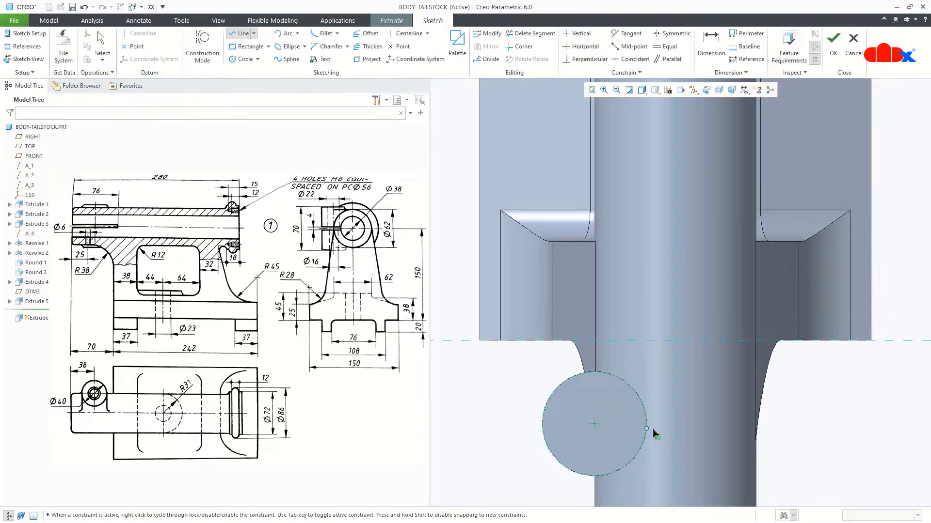
left_click(595, 475)
left_click(673, 480)
middle_click(677, 480)
- Complete the closed rectangle with a vertical line across the boss circle's diameter and lines back along the centre reference, and finish the sketch
left_click(595, 476)
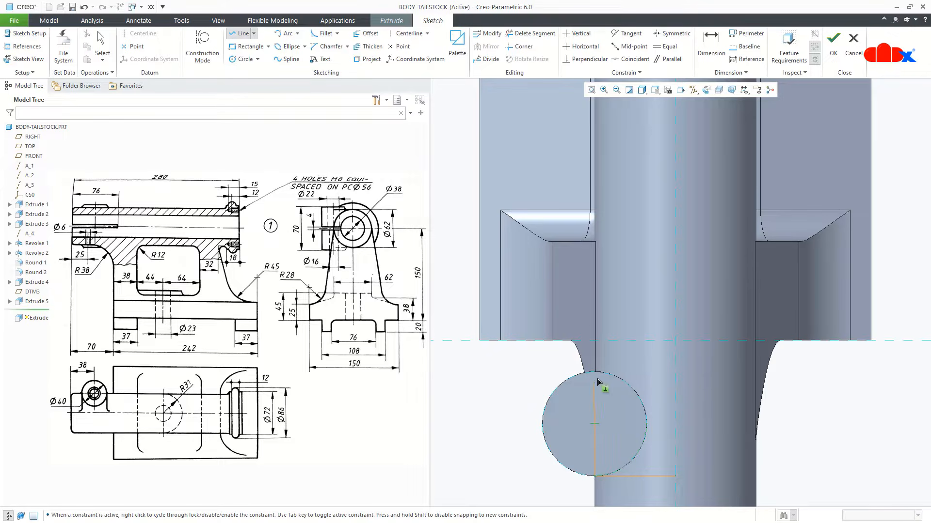
scroll(597, 376, "up", 3)
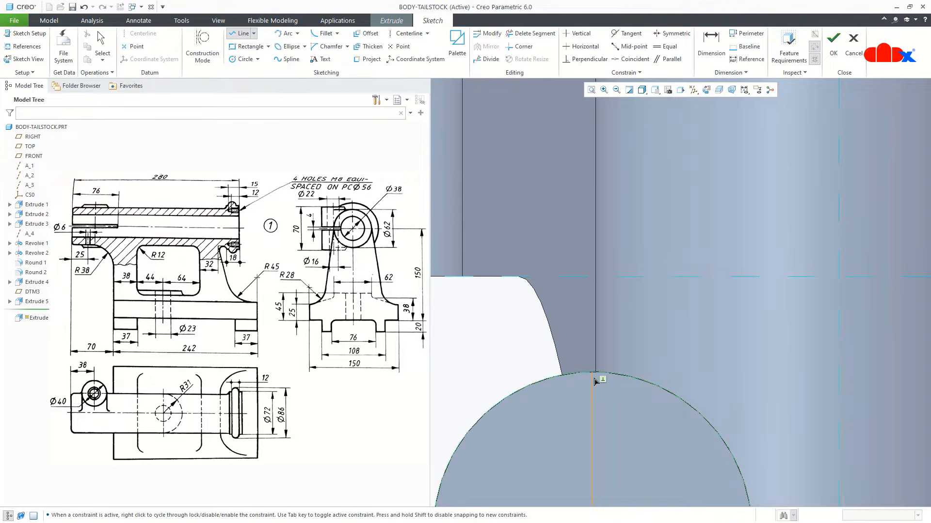
left_click(588, 373)
scroll(593, 377, "down", 3)
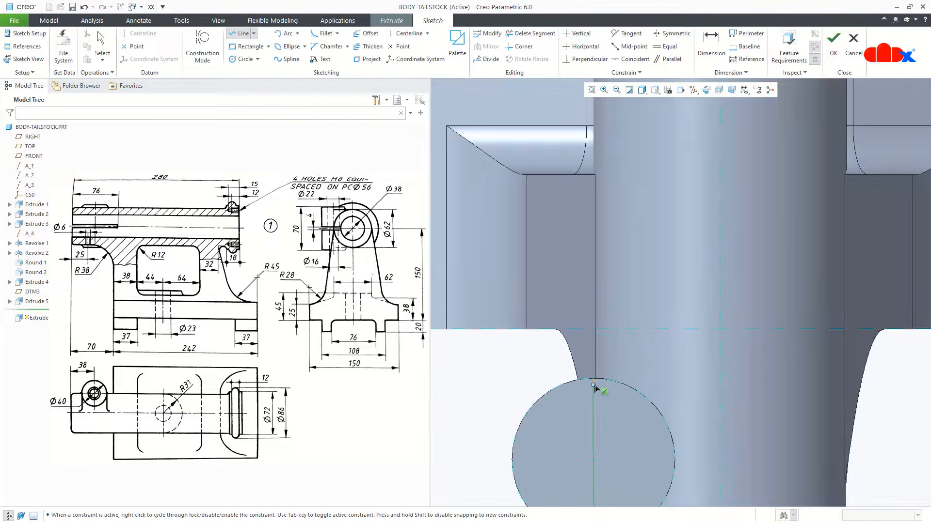
left_click(722, 382)
scroll(723, 382, "down", 3)
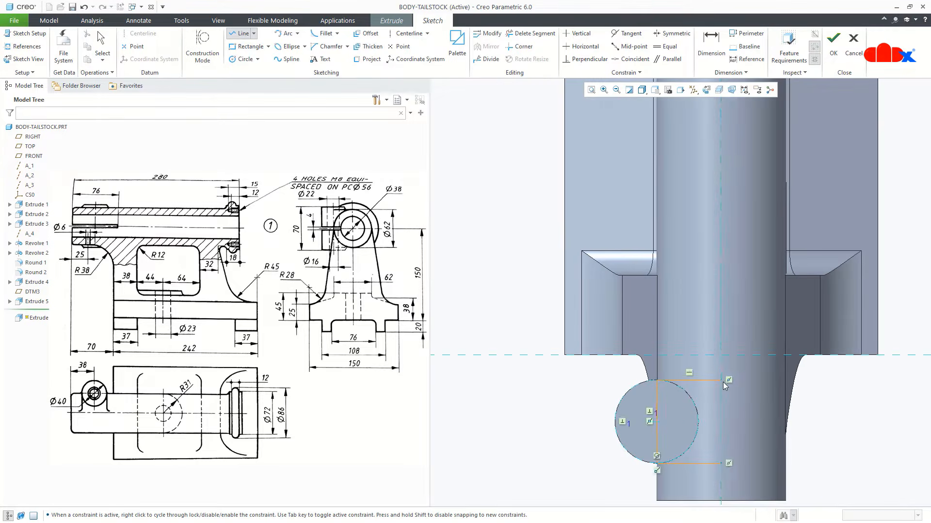
middle_click(738, 447)
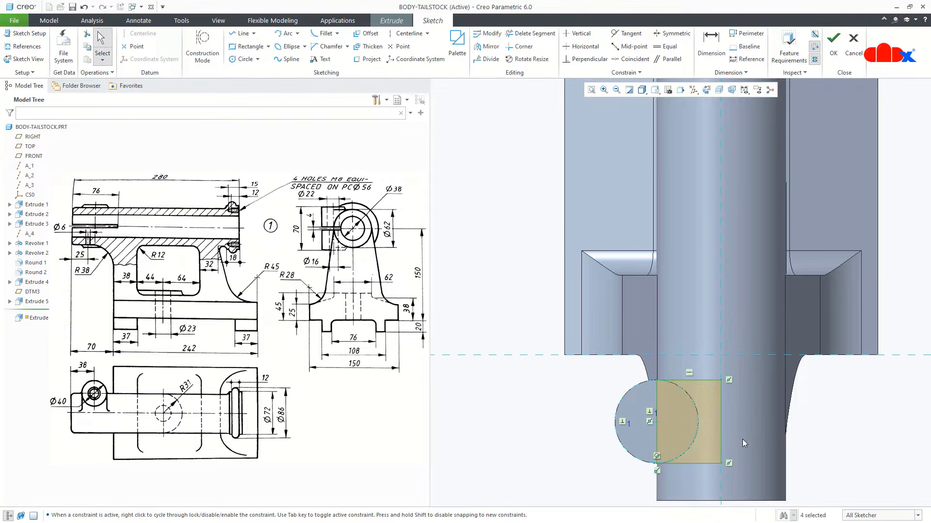
key("ctrl+d")
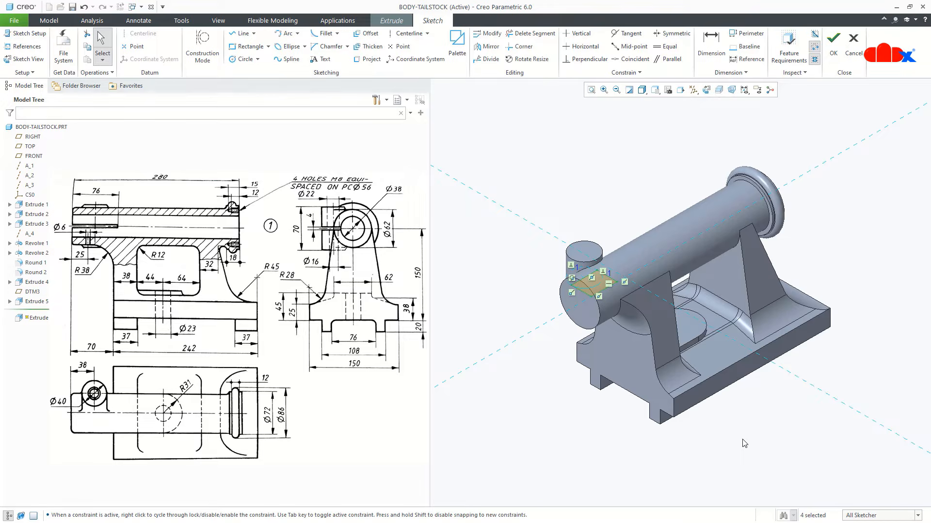
right_click(744, 443)
left_click(764, 416)
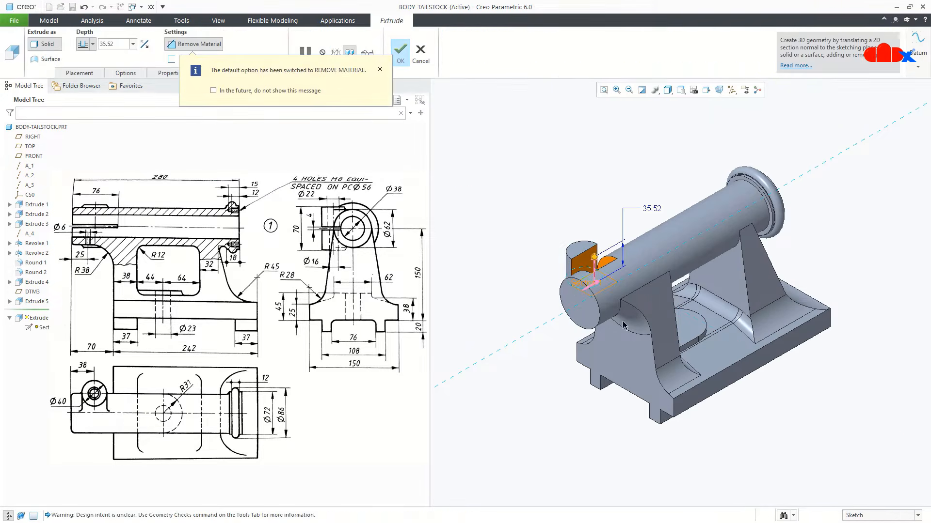
- Extrude the rectangle as added material, 62 mm deep and symmetric about the sketch plane, joining the boss to the barrel
scroll(591, 269, "up", 4)
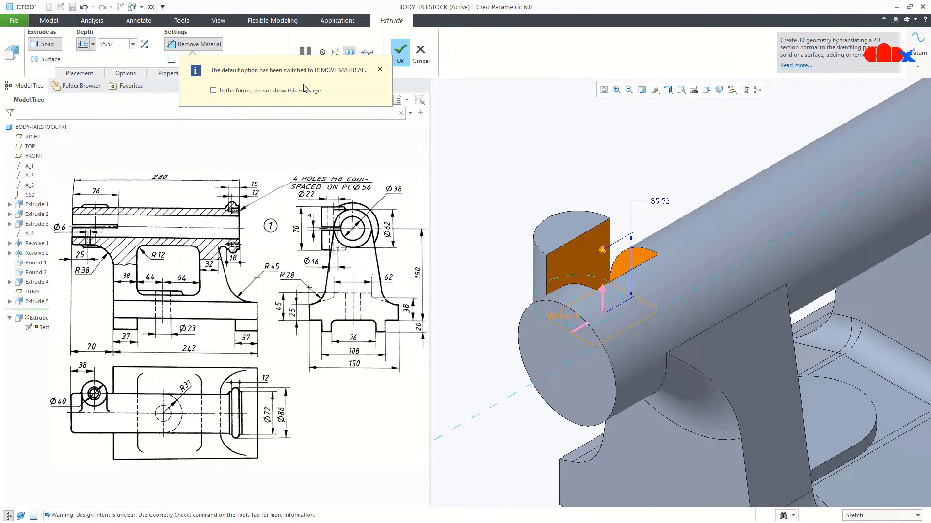
left_click(220, 46)
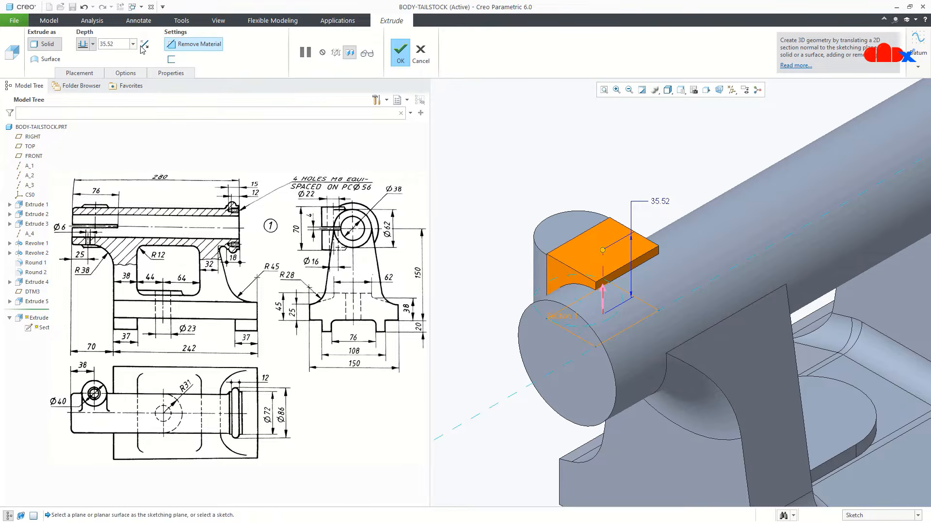
left_click(92, 44)
left_click(85, 70)
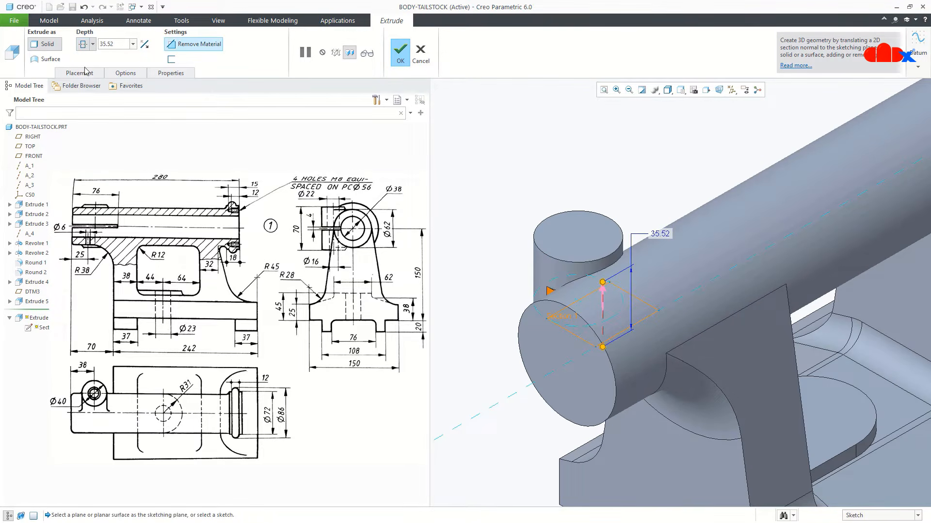
double_click(120, 42)
type("62")
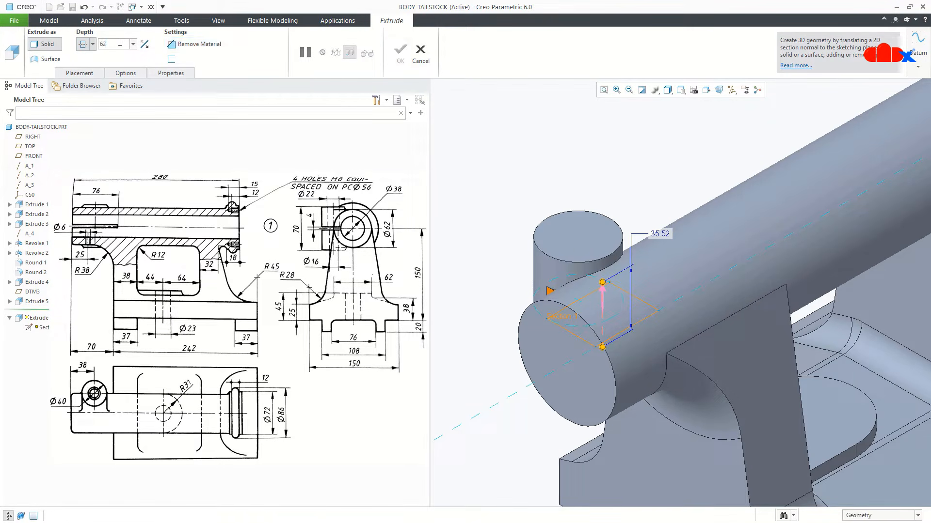
key("Return")
mouse_move(542, 293)
middle_mouse_down()
mouse_move(504, 490)
mouse_move(639, 238)
mouse_move(630, 241)
mouse_move(684, 287)
mouse_move(536, 291)
mouse_move(544, 286)
mouse_move(548, 310)
middle_mouse_up()
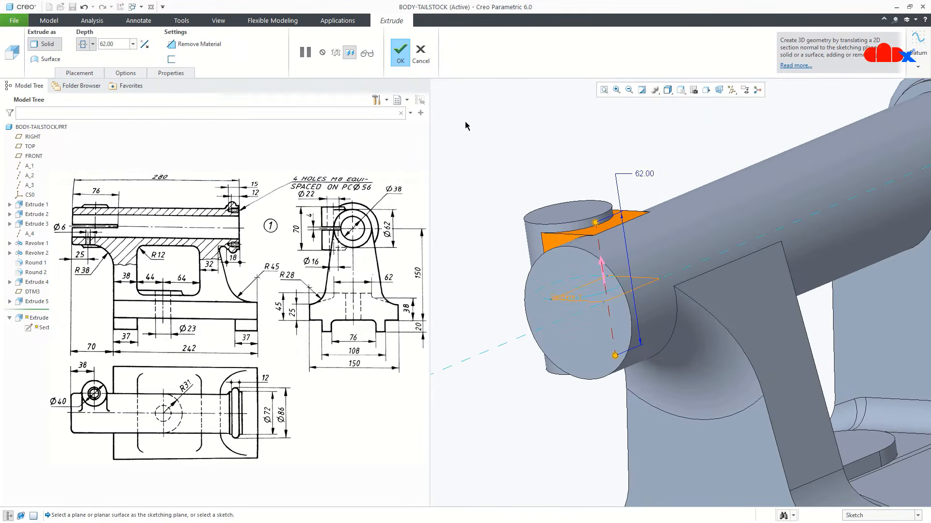
left_click(400, 52)
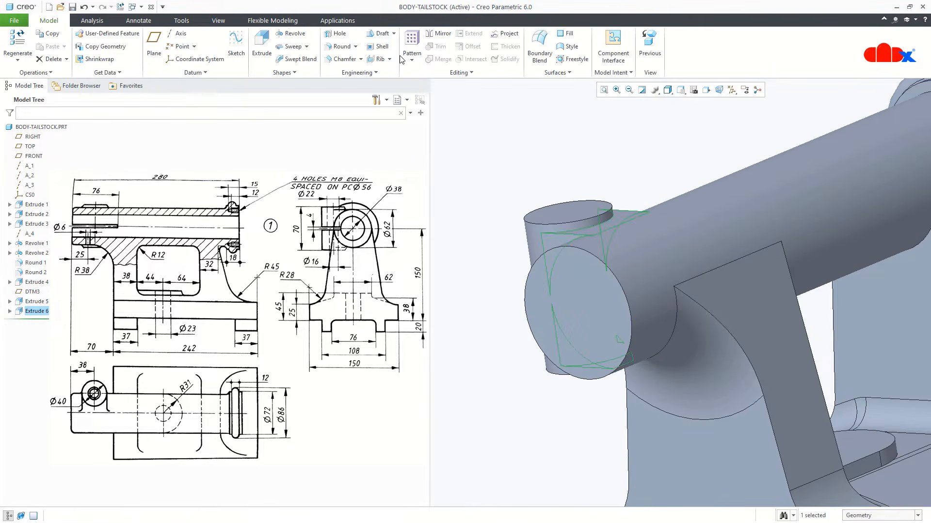
- Start an extrude sketch on the barrel's flat end face and add the barrel's outer surface as a sketch reference
left_click(537, 462)
key("ctrl+d")
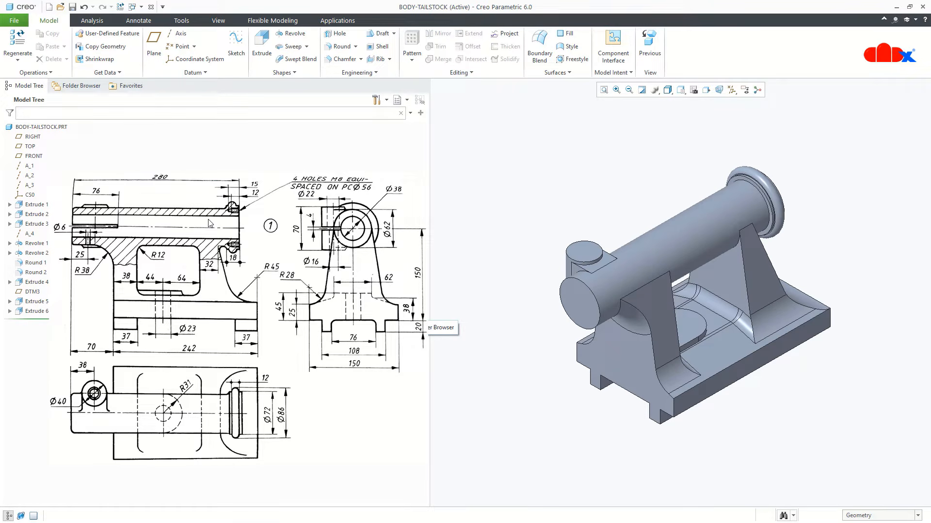
left_click(262, 46)
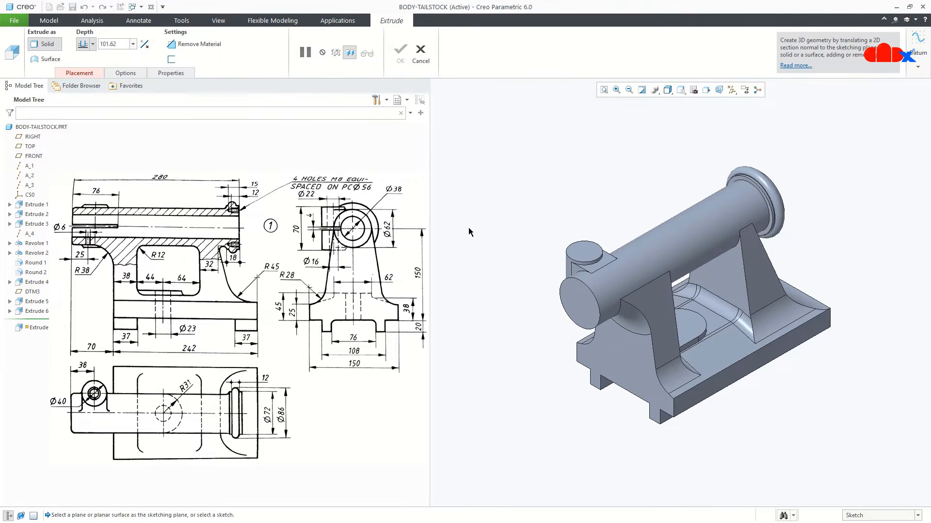
left_click(576, 302)
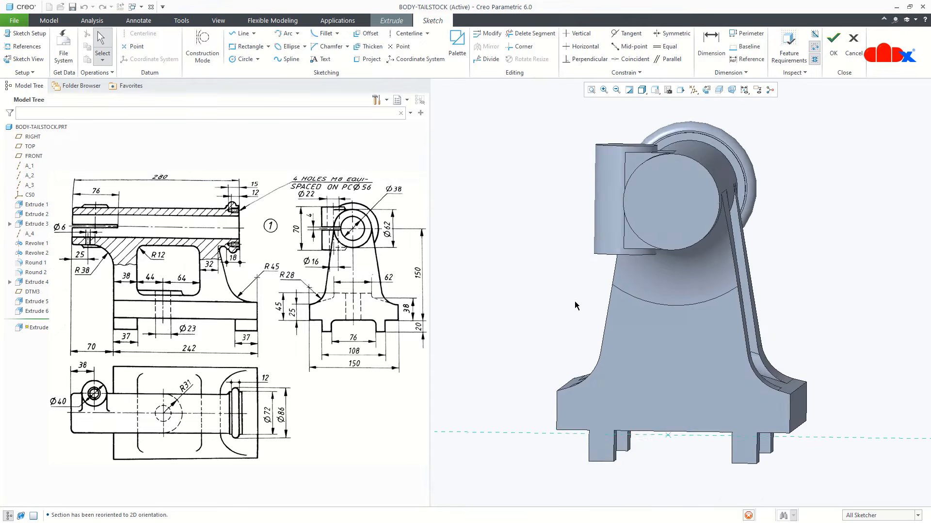
left_click(25, 46)
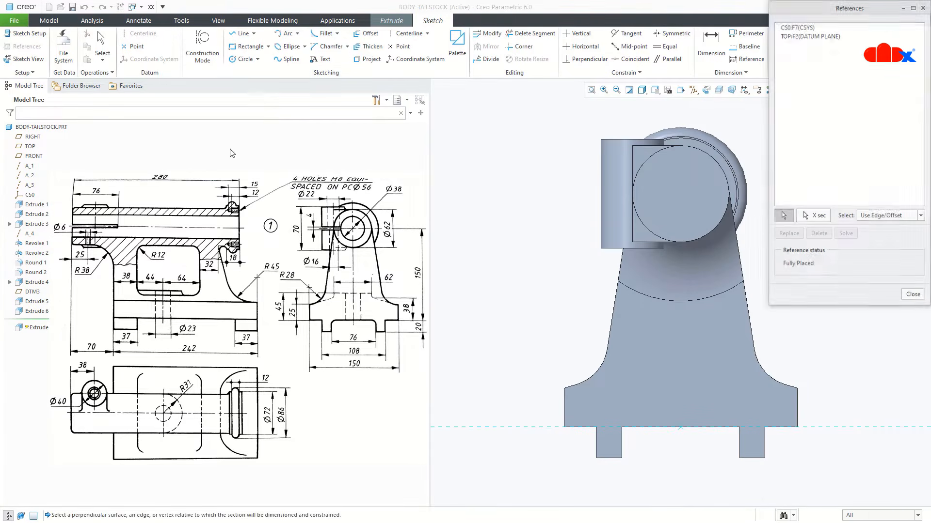
left_click(671, 243)
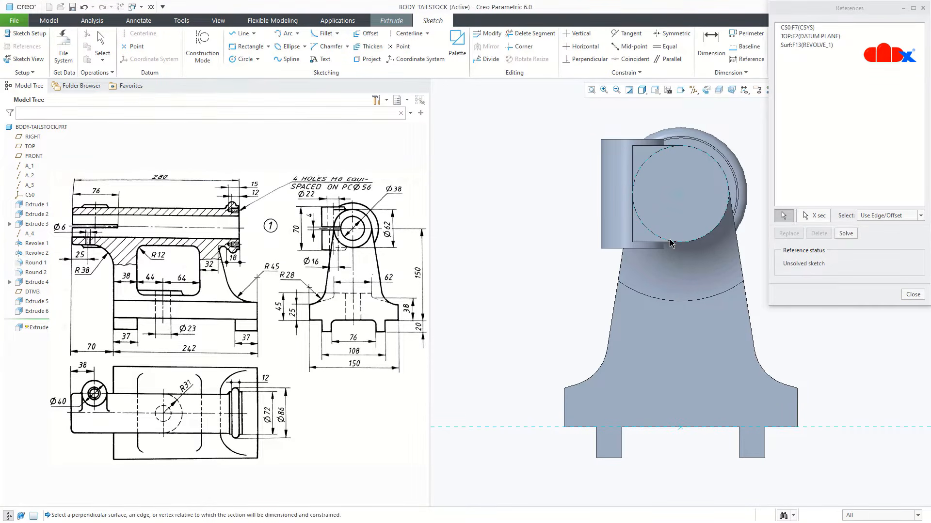
- Sketch a 38 mm diameter circle centred on the barrel axis and finish the sketch
right_click(671, 243)
left_click(719, 259)
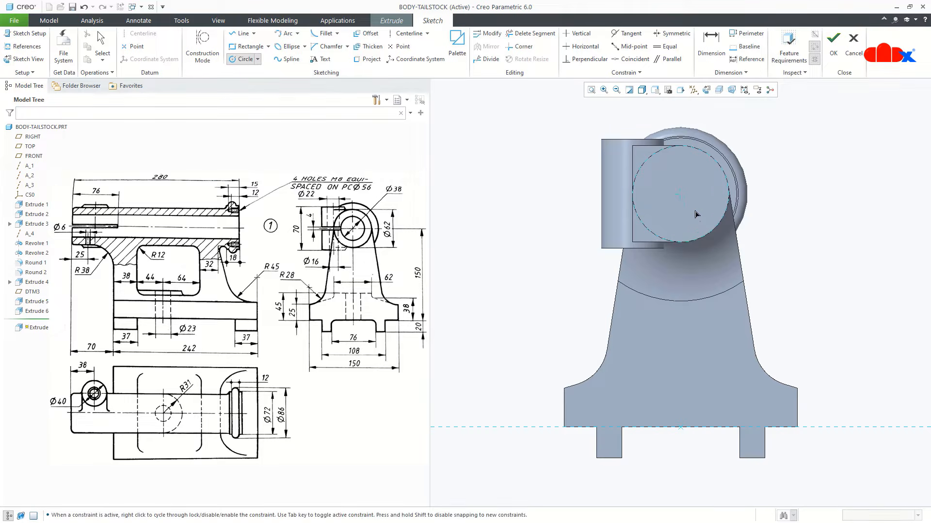
left_click(685, 223)
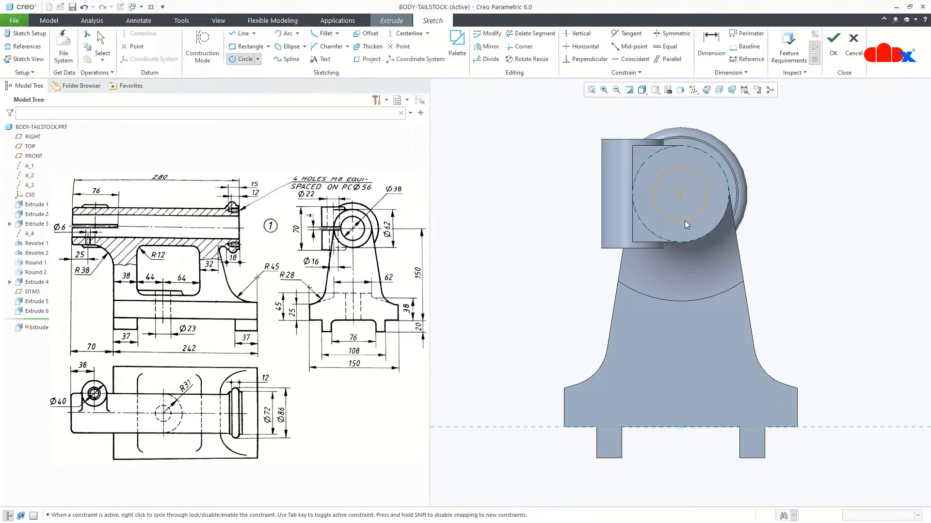
middle_click(831, 263)
left_click(655, 175)
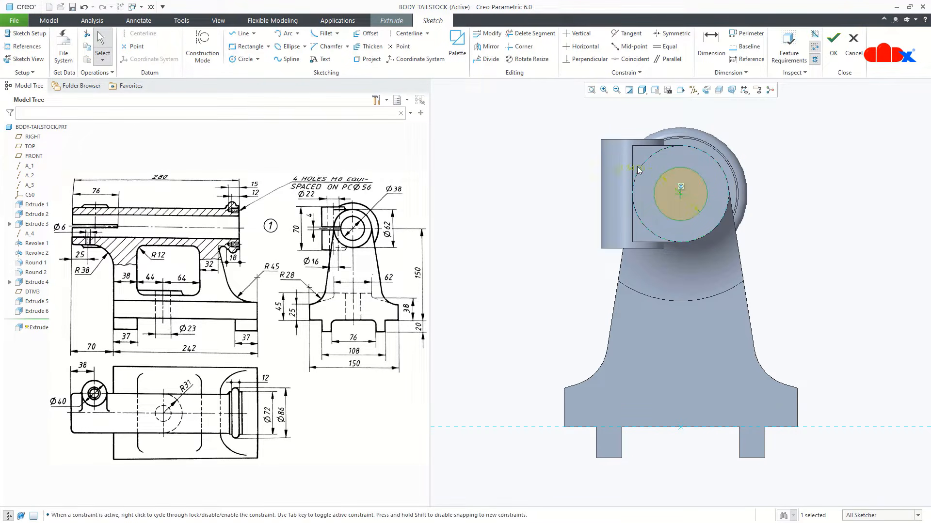
double_click(638, 169)
type("38")
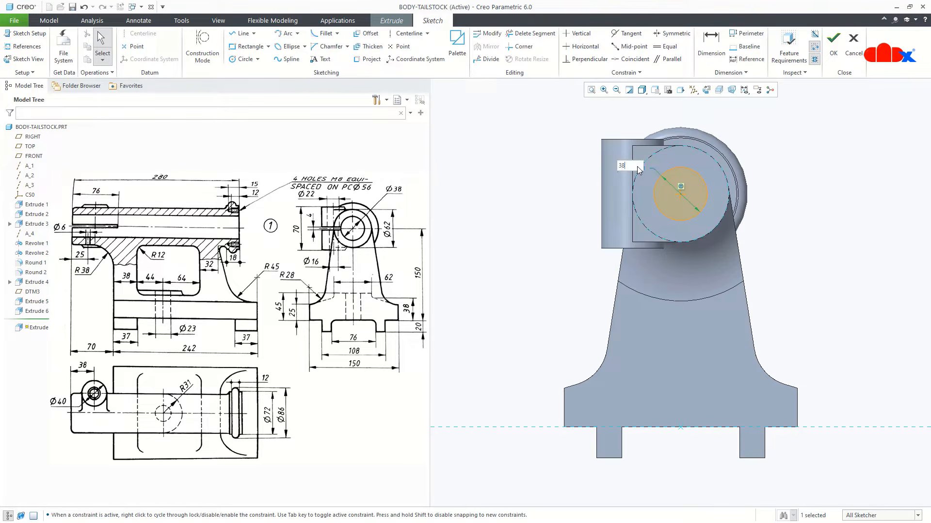
key("Return")
right_click(639, 170)
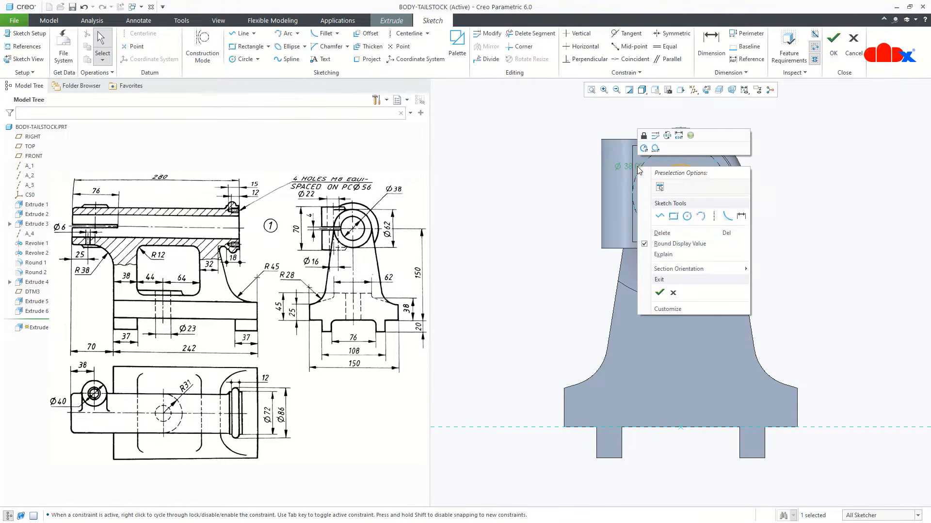
left_click(658, 293)
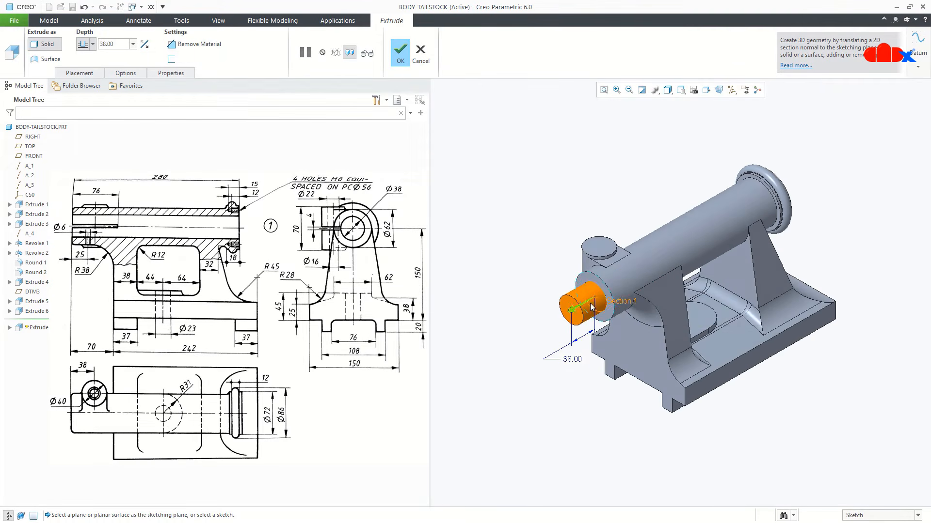
- Extrude the circle as a through-all cut into the barrel to form its bore, and regenerate the model
left_click(590, 305)
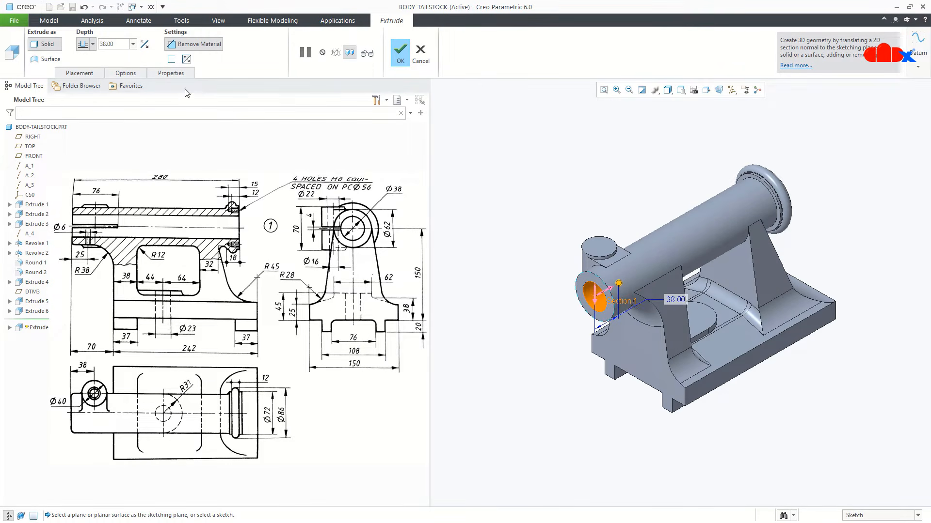
left_click(93, 44)
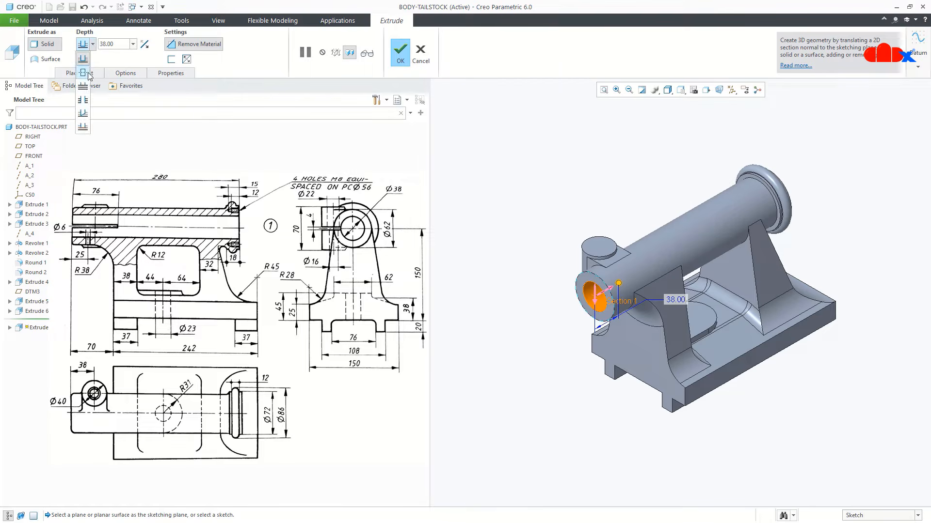
left_click(85, 100)
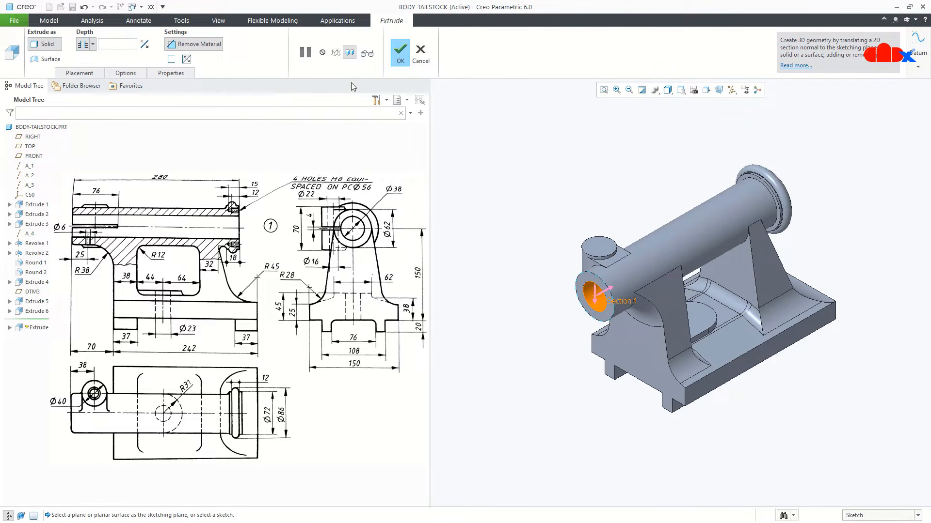
left_click(400, 60)
left_click(488, 422)
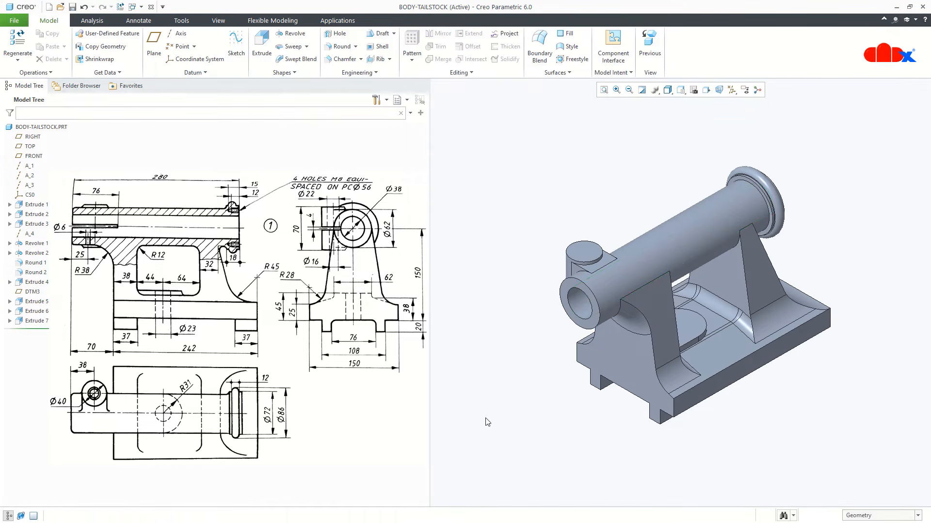
middle_click_drag(655, 376, 697, 461)
key("ctrl+d")
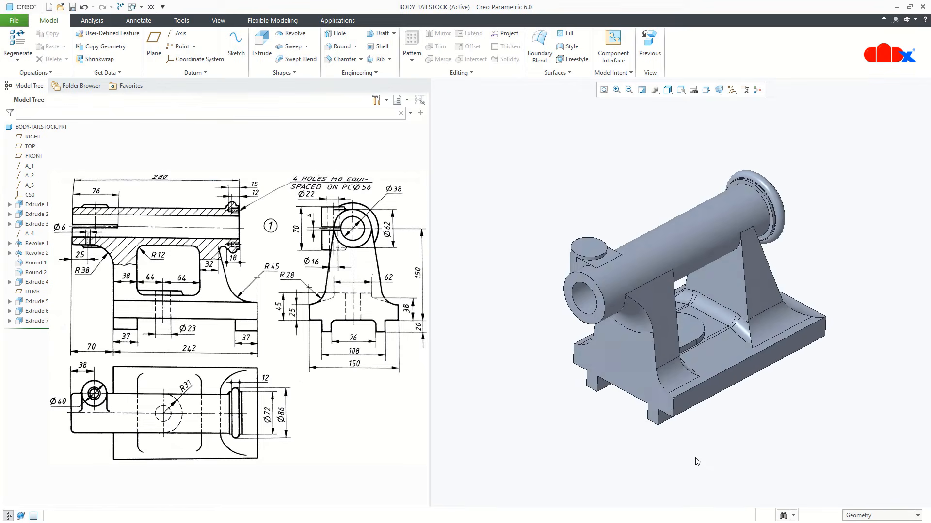
key("ctrl+g")
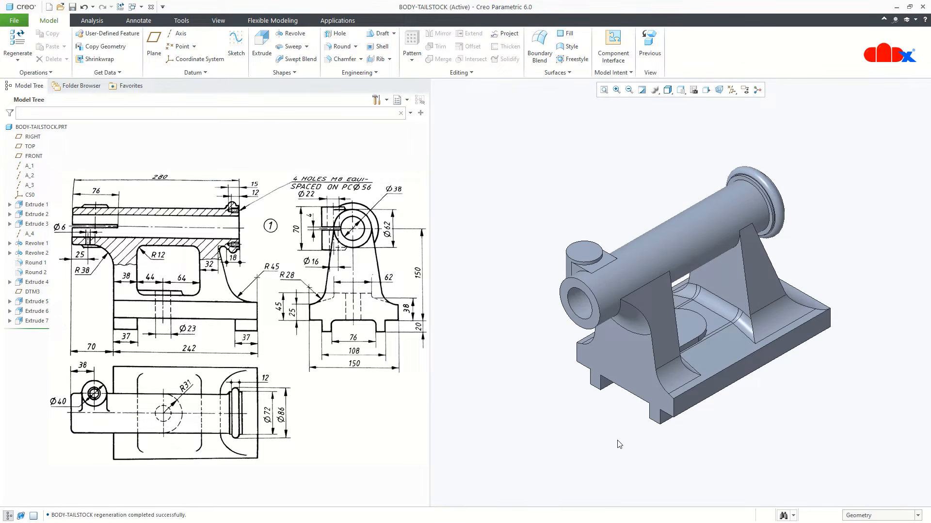
- Start an extrude sketch on the barrel's flat end face with the boss's outer side and the bore surface as references
left_click(261, 49)
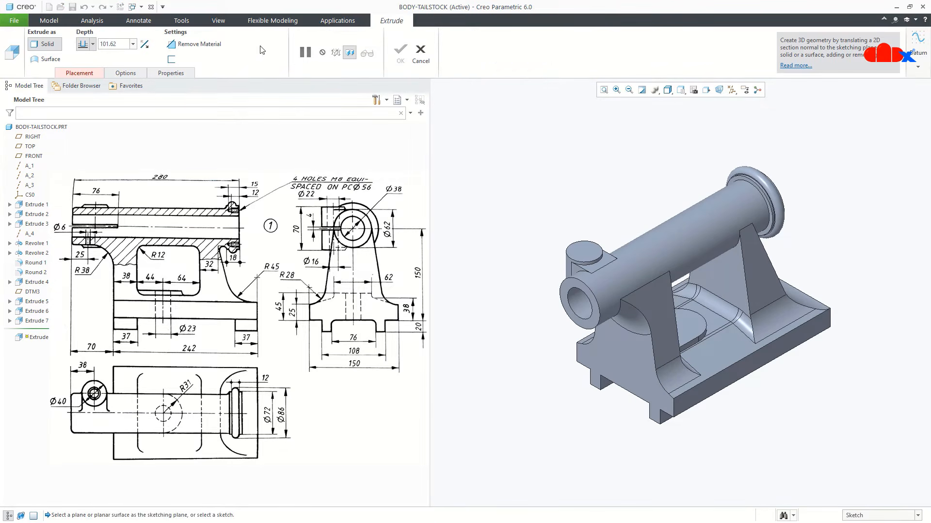
left_click(570, 316)
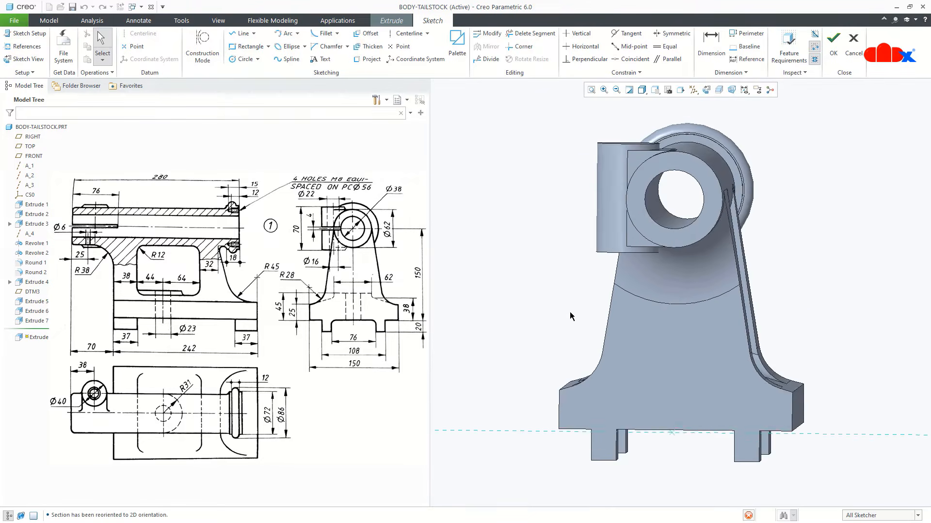
left_click(24, 46)
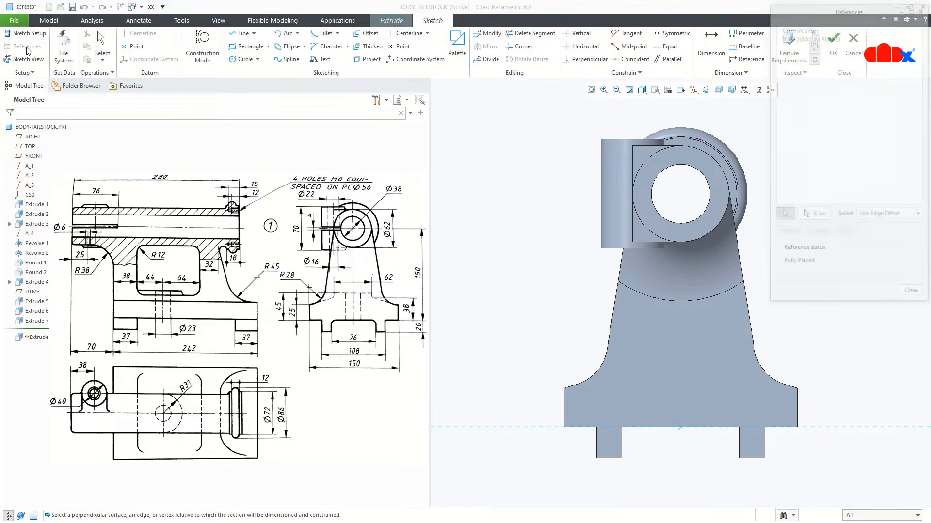
left_click(600, 209)
left_click(677, 224)
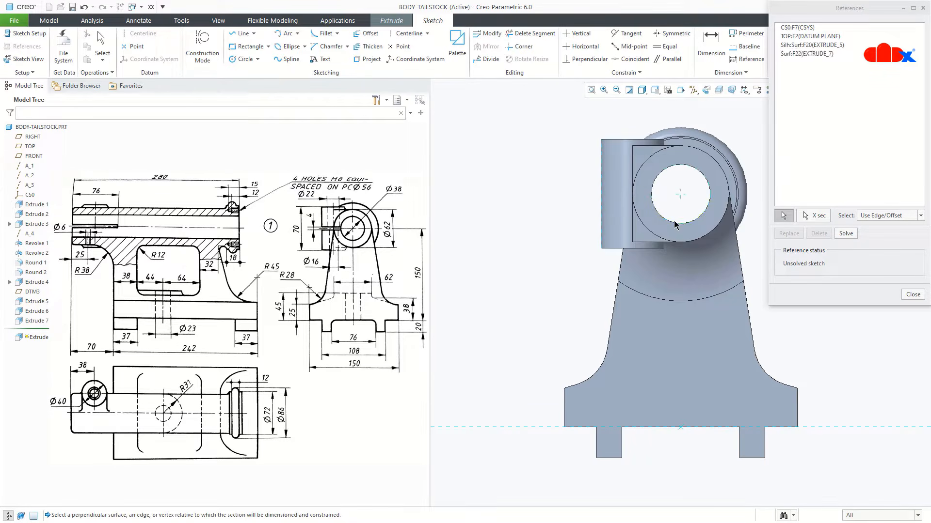
- Add a horizontal and a vertical centerline through the bore's centre
right_click(557, 206)
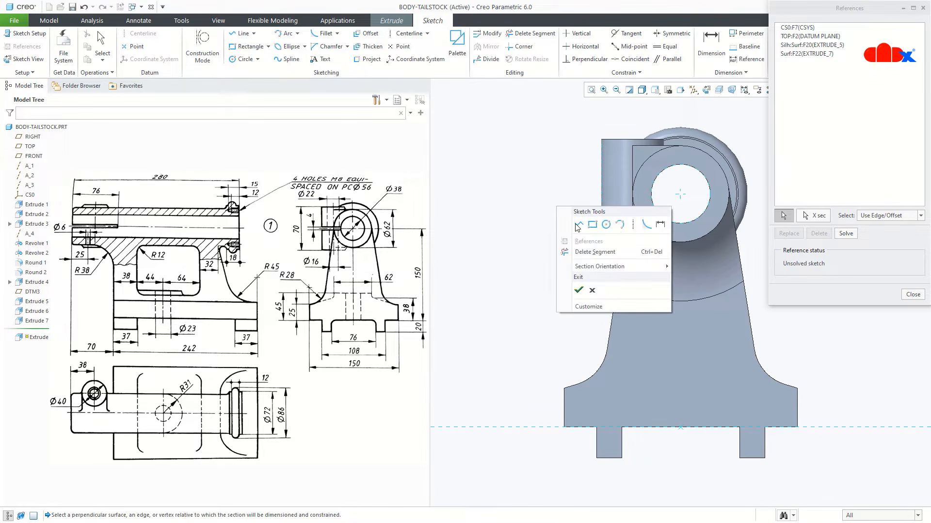
left_click(633, 225)
left_click(680, 195)
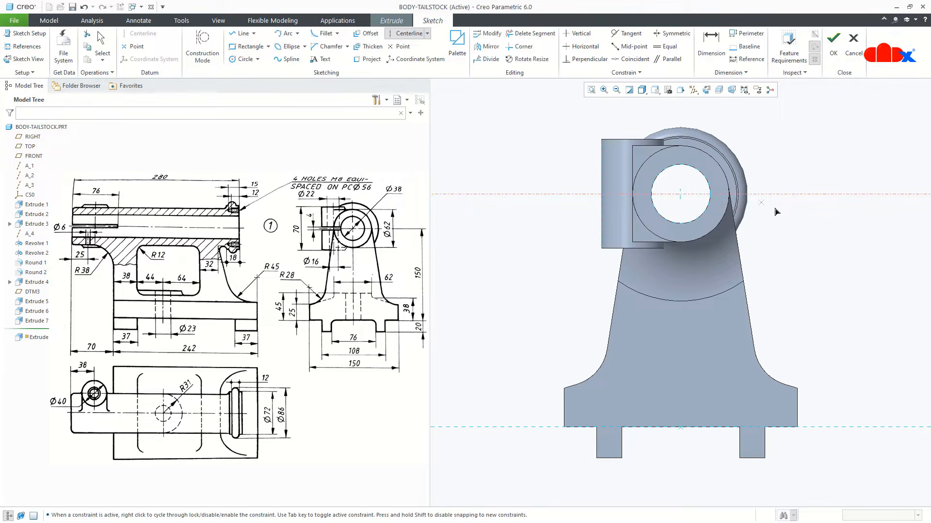
middle_click(813, 224)
left_click(680, 194)
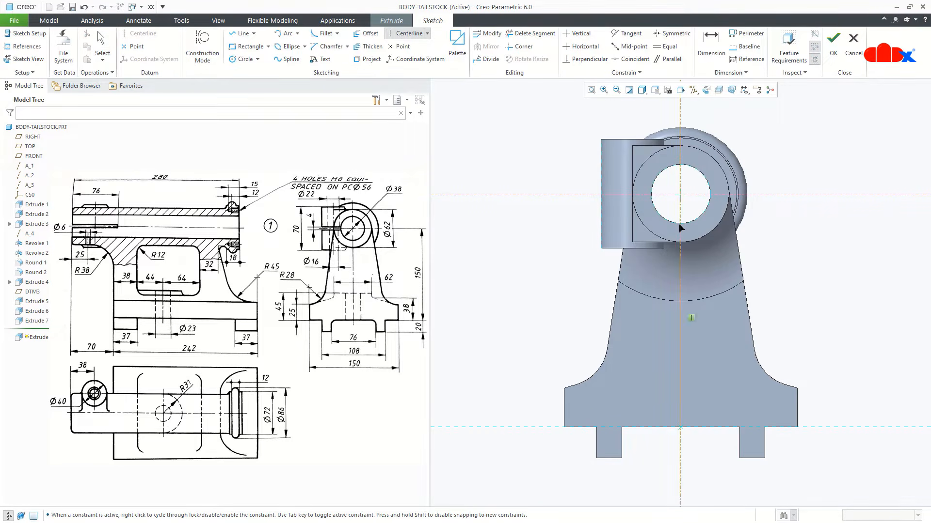
left_click(680, 227)
middle_click(806, 255)
- Sketch a 4 mm high rectangle from the vertical centerline to the boss's outer edge, symmetric about the horizontal centerline, and finish the sketch
right_click(806, 256)
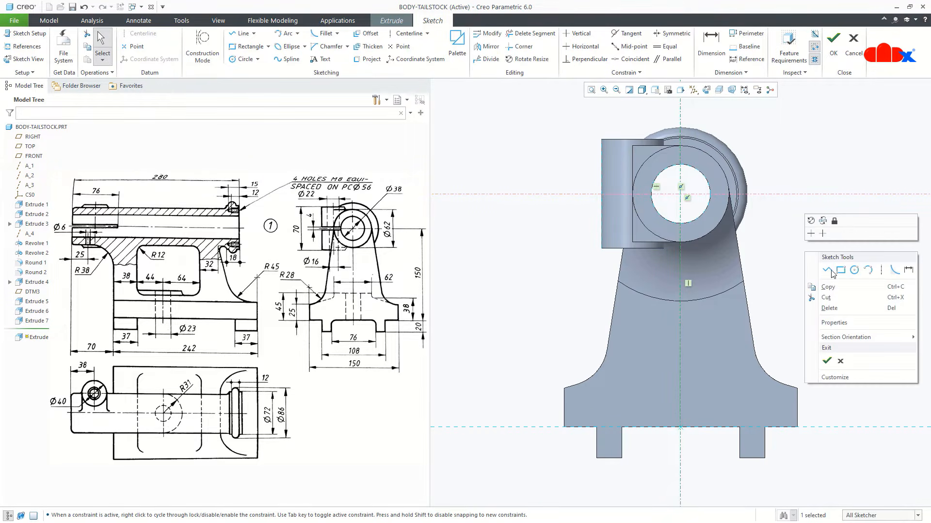
left_click(836, 269)
left_click(681, 209)
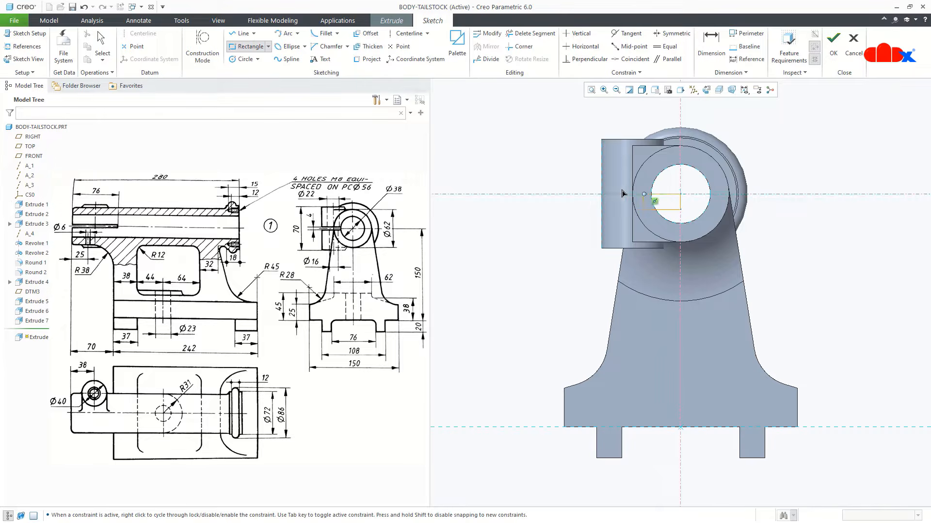
left_click(600, 180)
middle_click(572, 176)
left_click(588, 197)
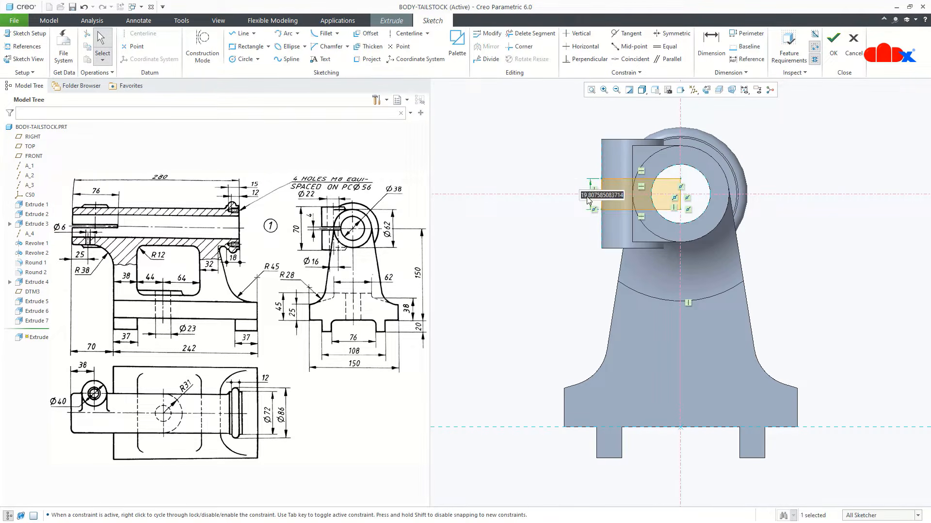
right_click(588, 198)
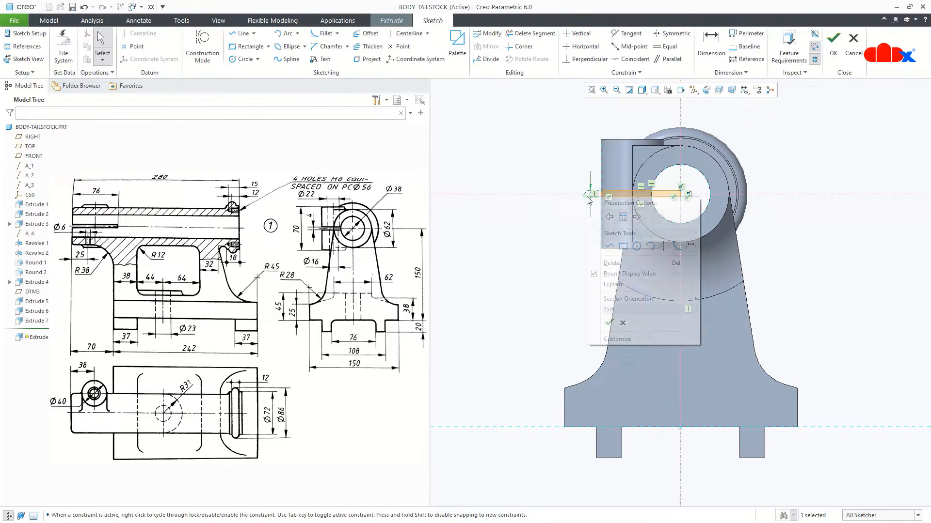
left_click(609, 322)
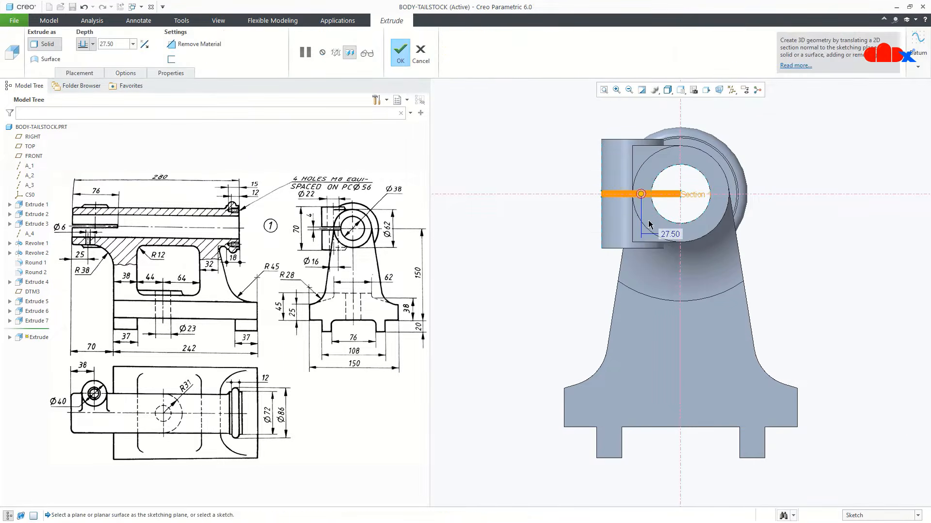
- Extrude the rectangle as a 76 mm deep cut into the barrel and boss to form the clamping slot
middle_click_drag(680, 234, 640, 209)
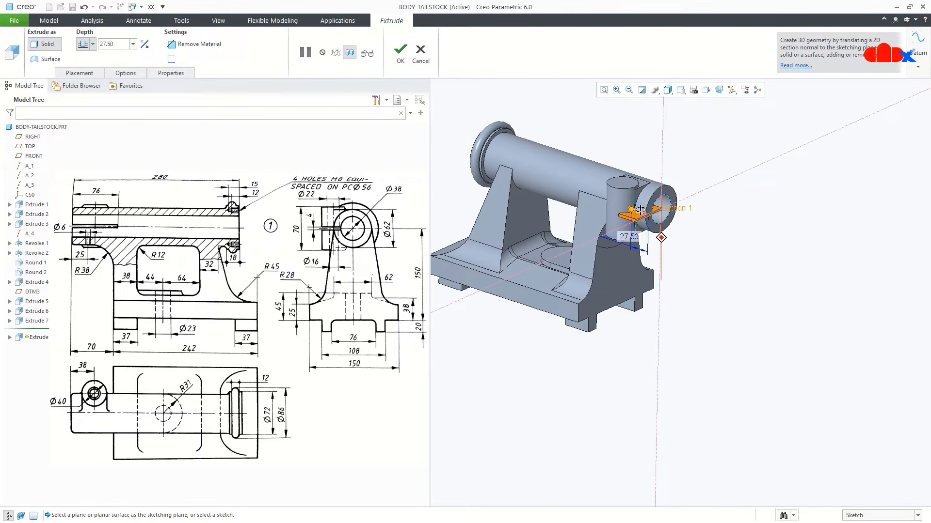
scroll(640, 210, "up", 3)
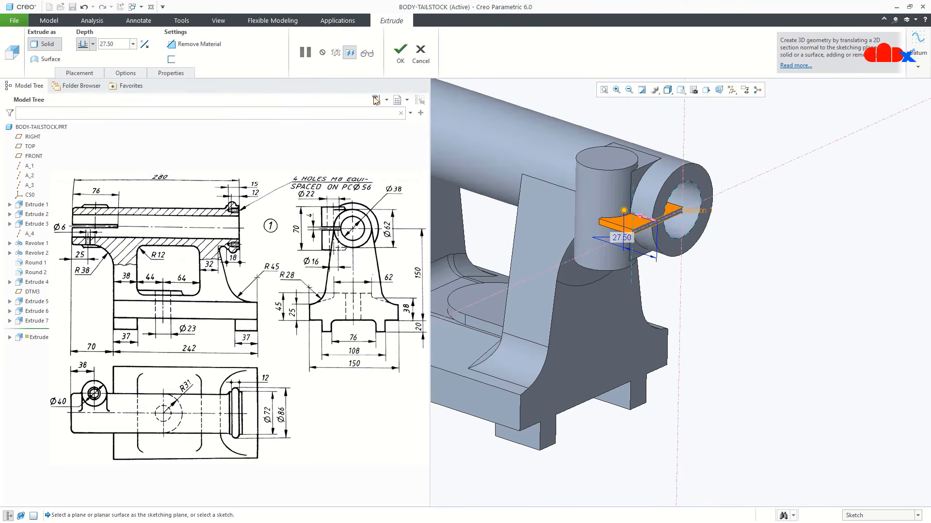
left_click(199, 45)
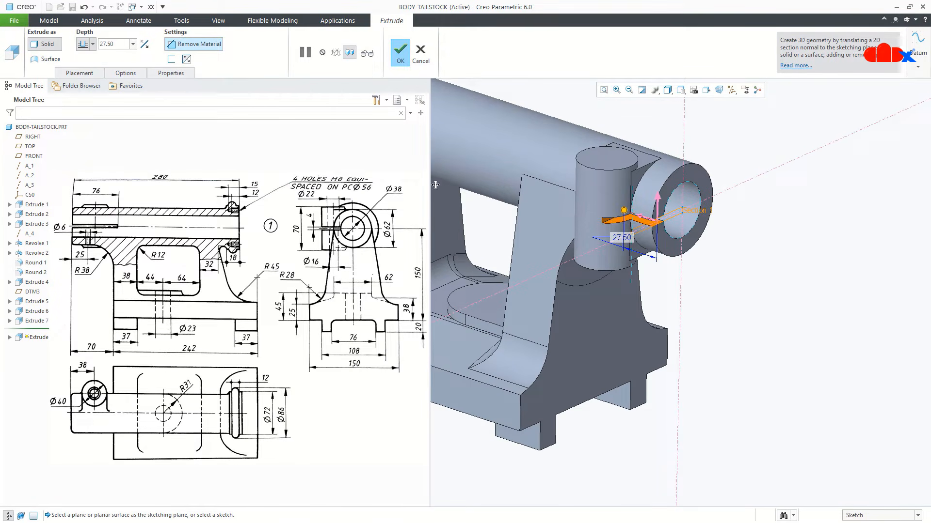
left_click_drag(627, 212, 565, 206)
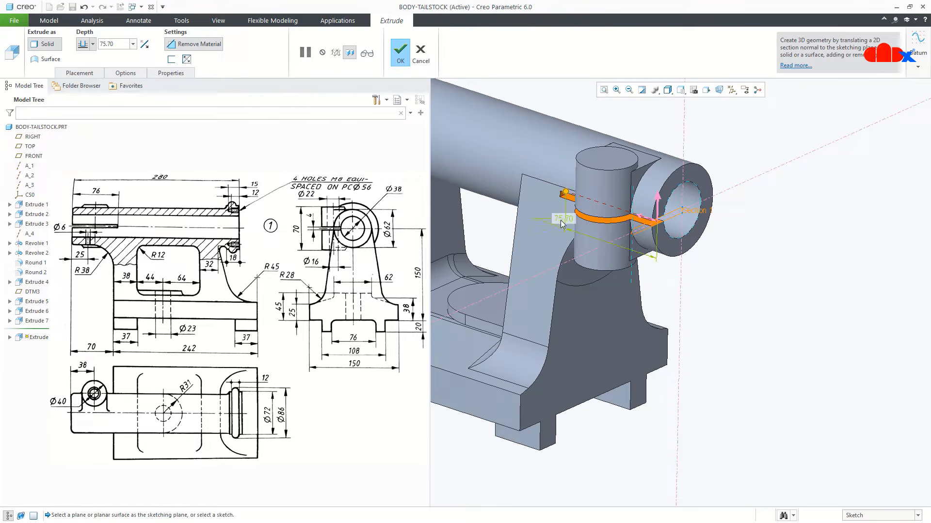
double_click(562, 219)
type("7")
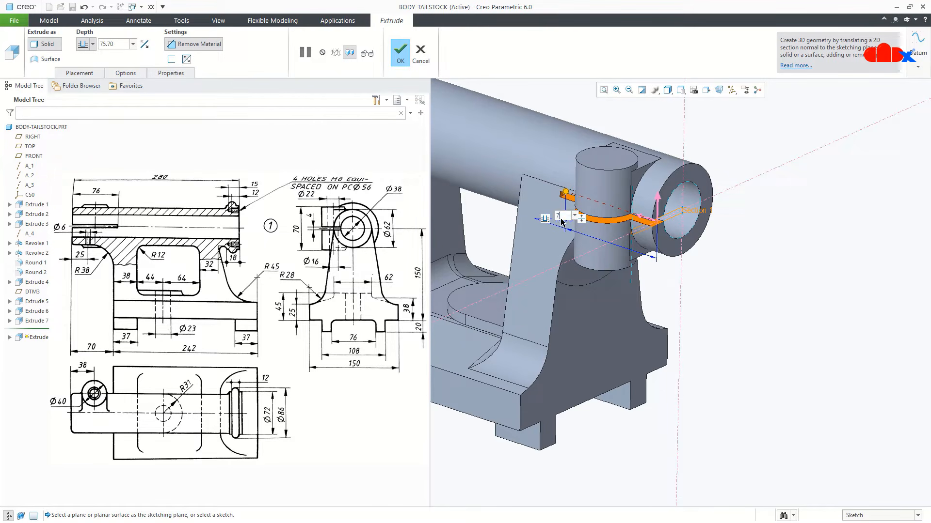
type("6")
key("Return")
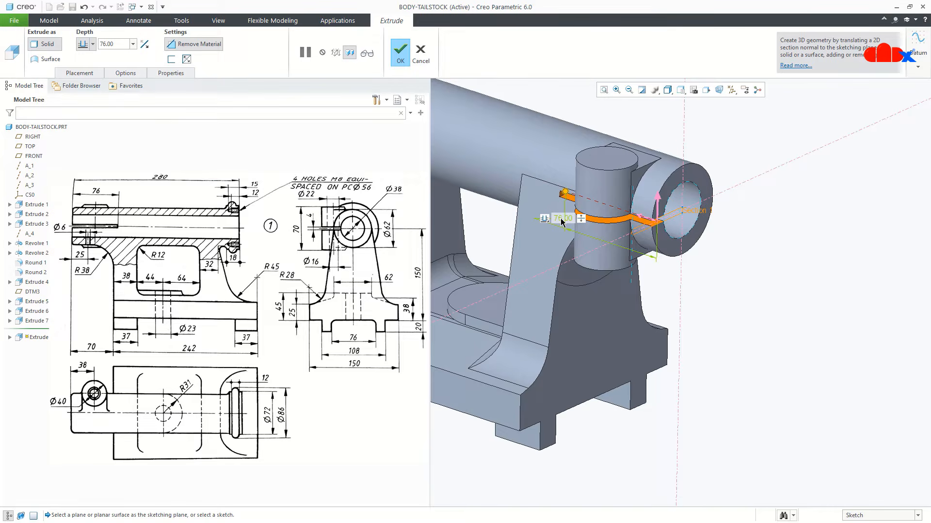
left_click(400, 56)
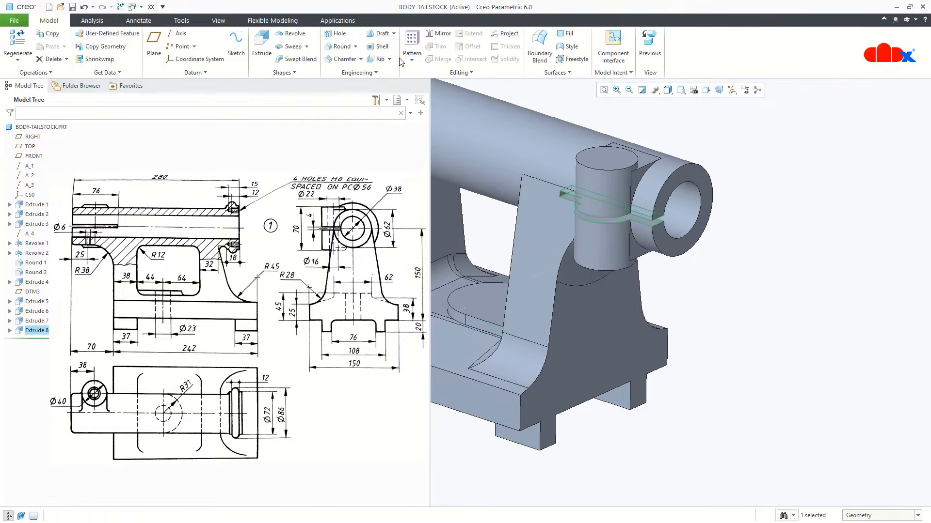
left_click(780, 332)
mouse_move(741, 318)
middle_mouse_down()
mouse_move(739, 283)
mouse_move(711, 305)
mouse_move(682, 297)
mouse_move(689, 308)
middle_mouse_up()
key("ctrl+d")
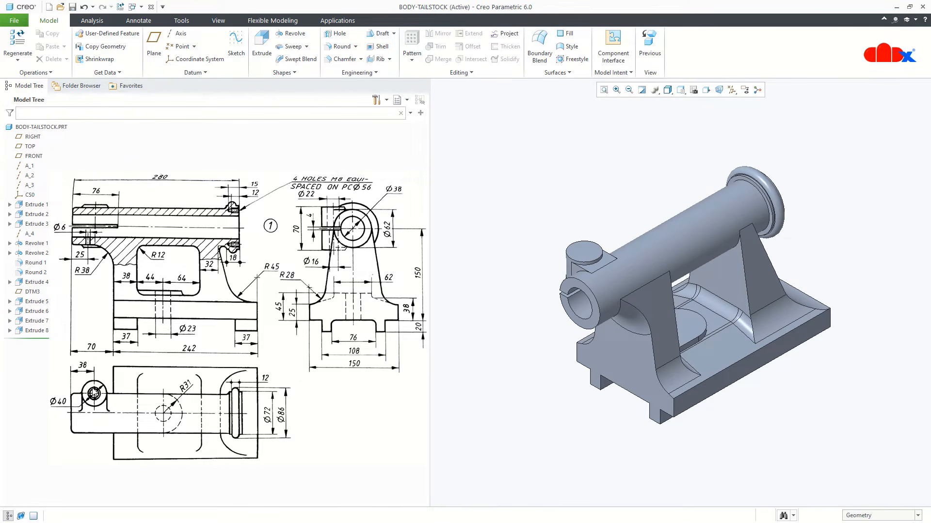
- Start a hole on the clamp boss's top face, coaxial with the boss's axis, with the datum axes displayed
left_click(336, 33)
left_click(734, 92)
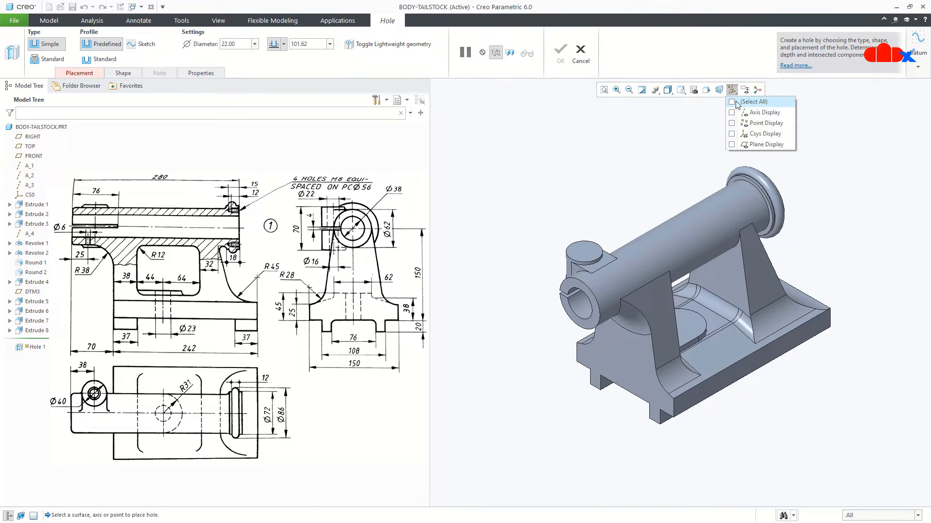
left_click(735, 112)
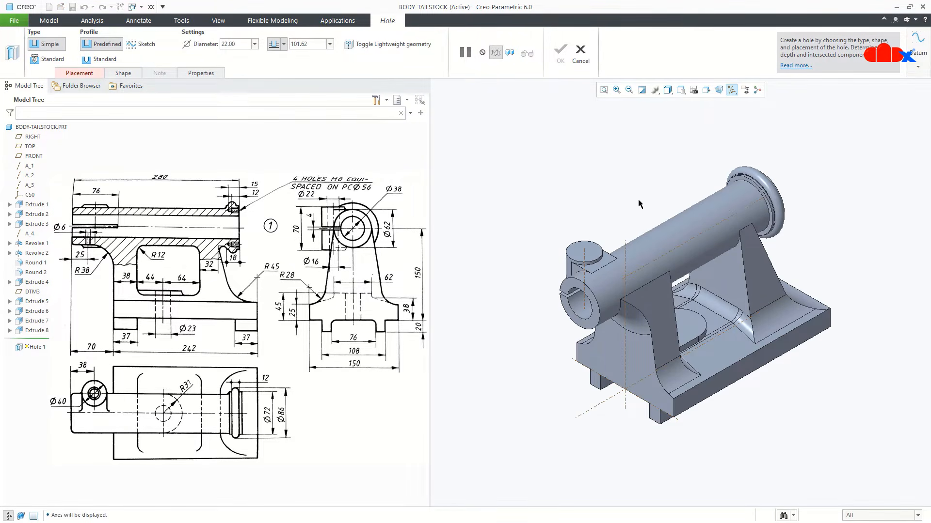
scroll(593, 248, "up", 5)
left_click(592, 249)
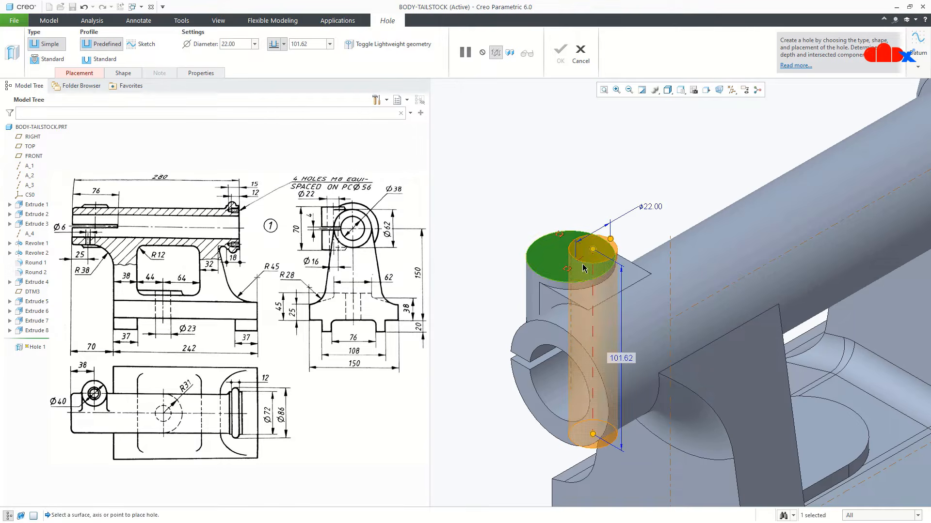
left_click(573, 278, "ctrl")
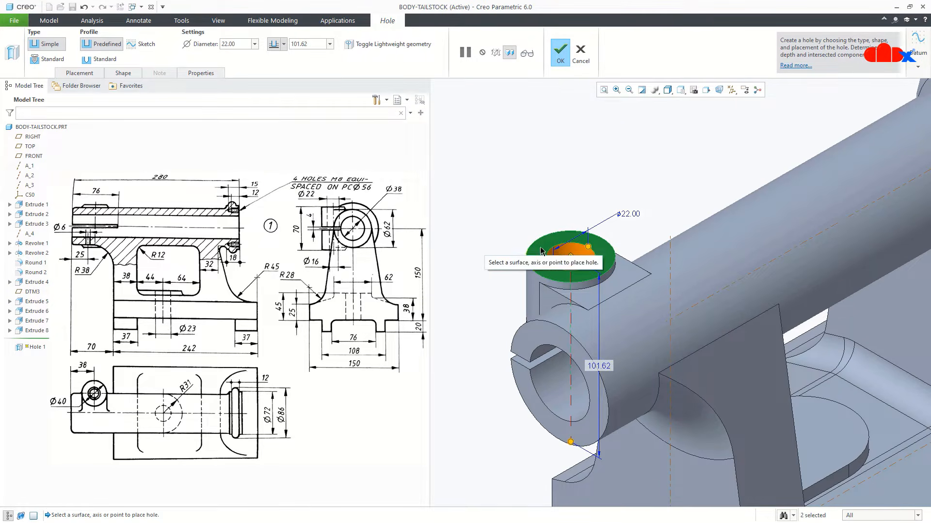
mouse_move(543, 261)
middle_mouse_down()
mouse_move(550, 371)
mouse_move(557, 297)
middle_mouse_up()
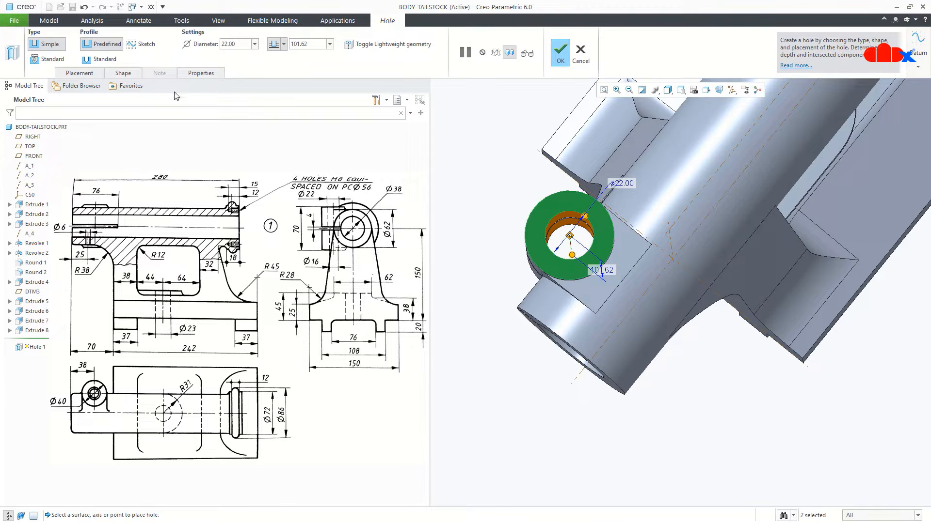
- Switch the hole to a sketched profile and add a vertical centerline in its sketch
left_click(144, 45)
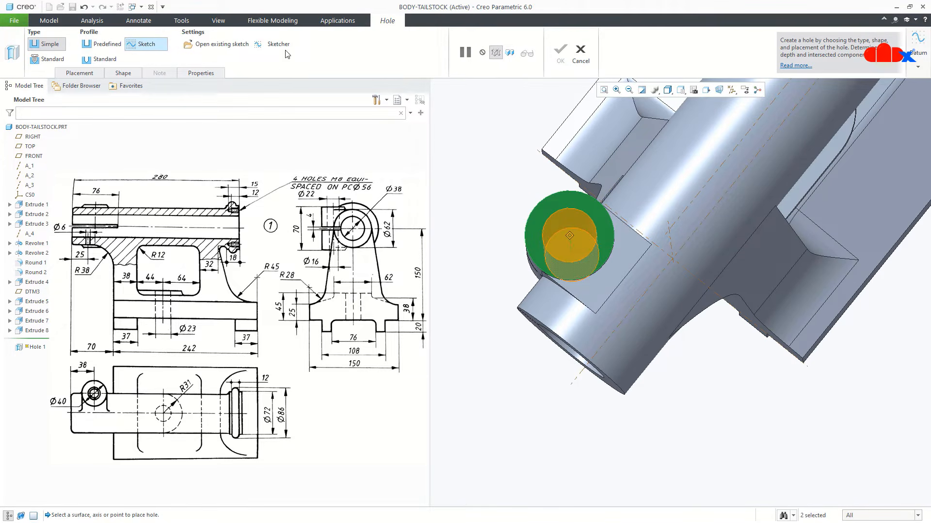
left_click(283, 43)
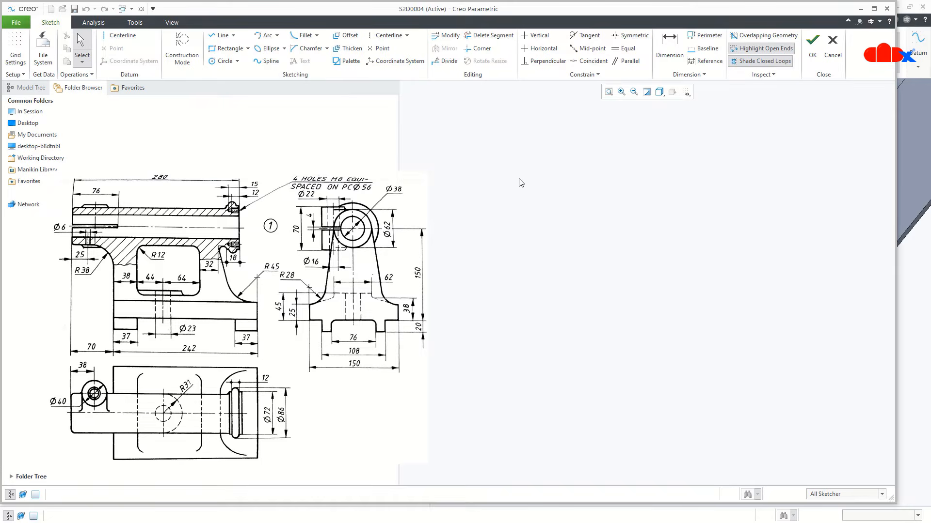
right_click(568, 202)
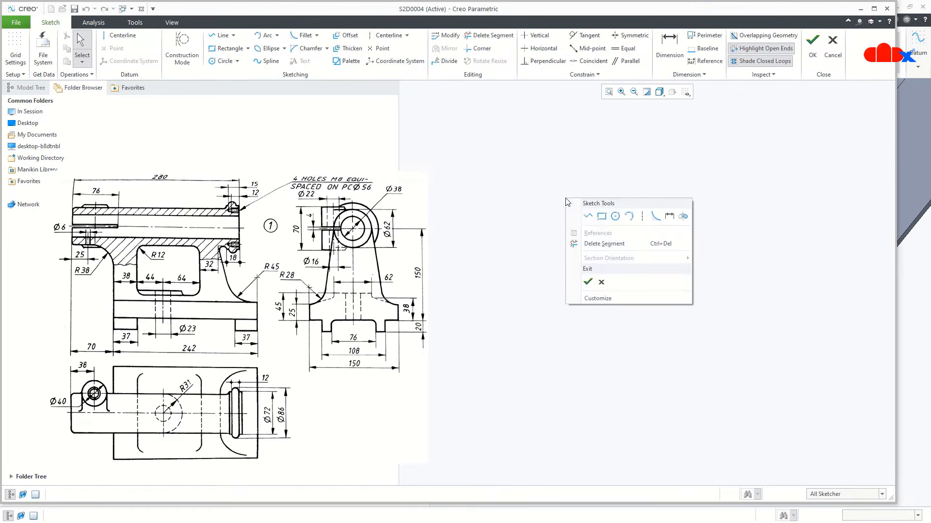
left_click(643, 220)
left_click(633, 196)
left_click(637, 269)
middle_click(674, 282)
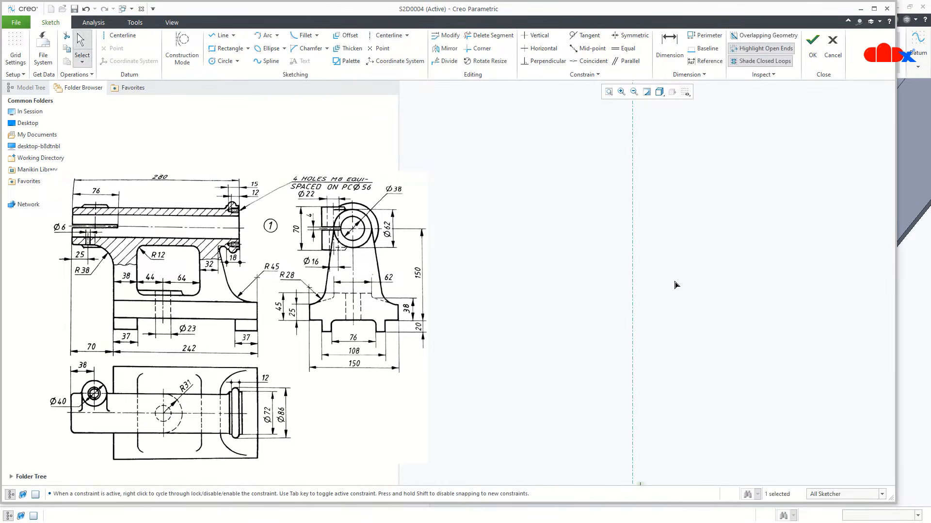
- Sketch a horizontal line outward from the centerline and dimension it as a 22 mm diameter about the centerline
right_click(675, 282)
left_click(697, 299)
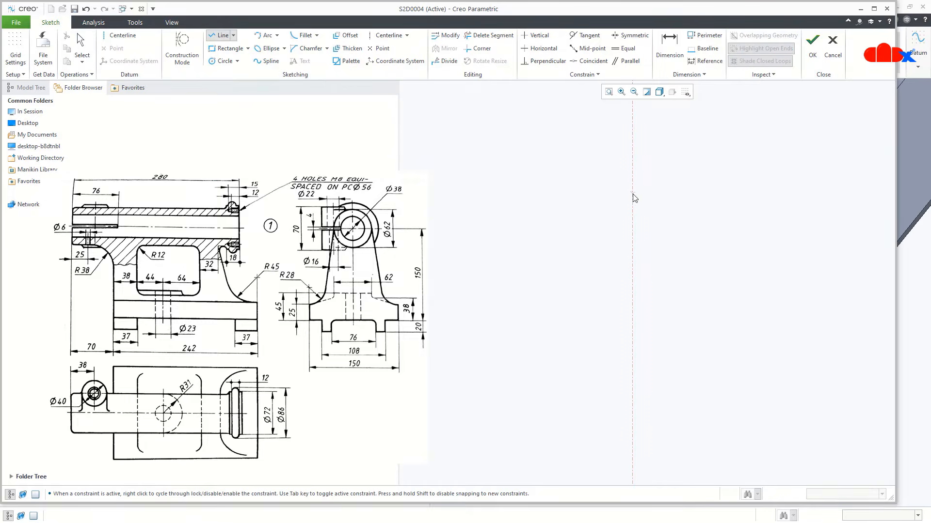
left_click(633, 195)
left_click(656, 194)
middle_click(661, 217)
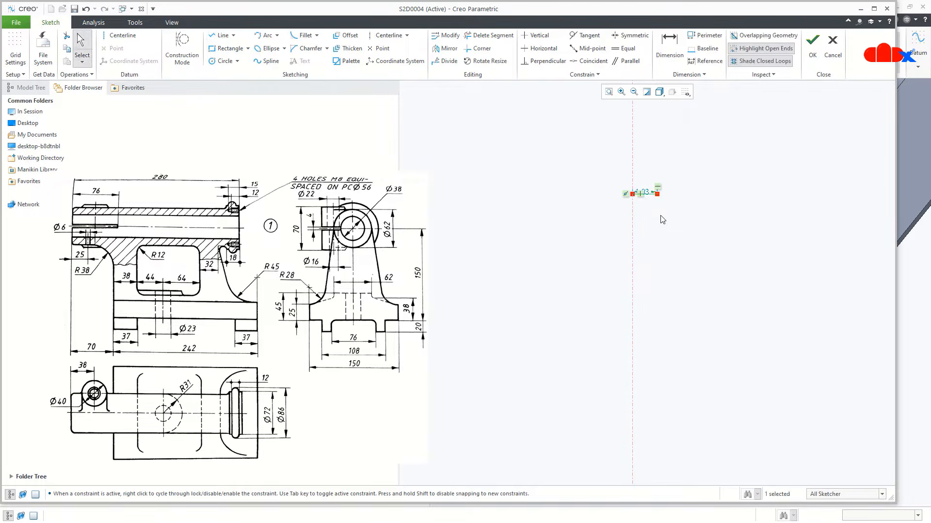
right_click(662, 219)
left_click(764, 233)
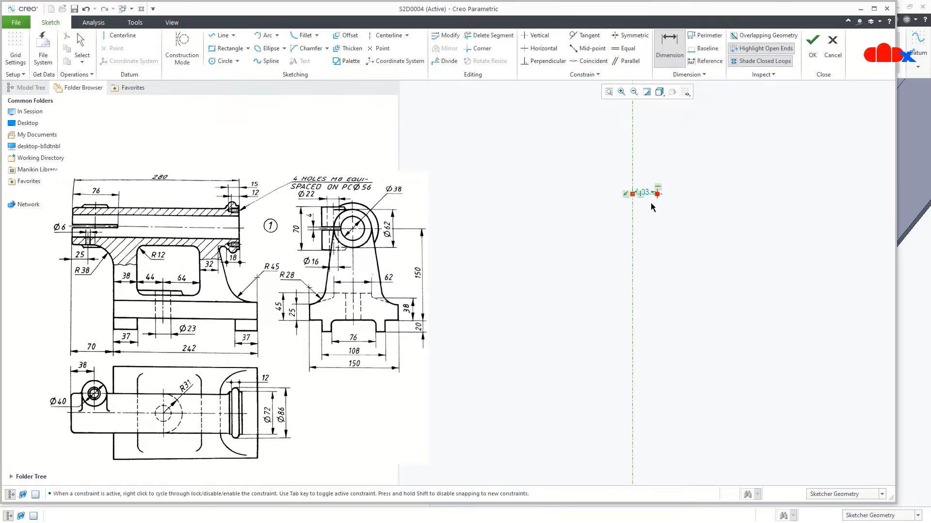
middle_click(647, 178)
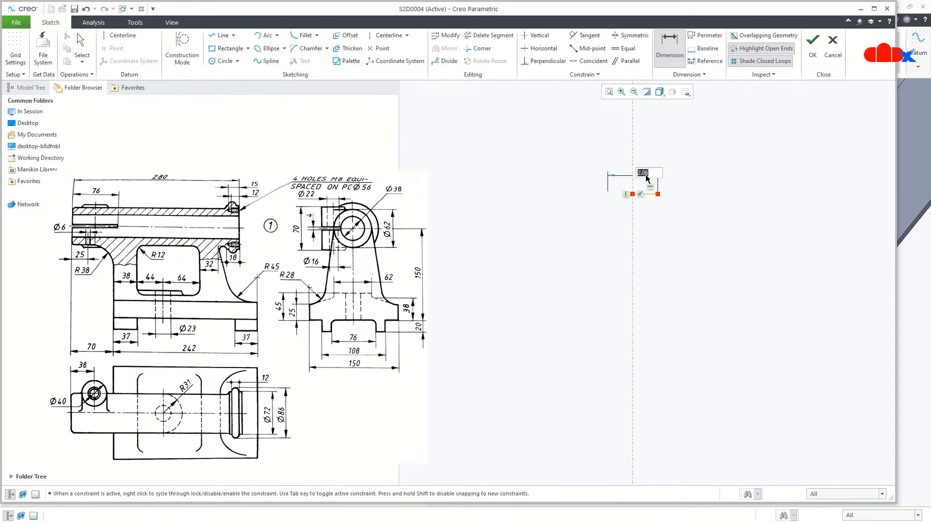
key("Return")
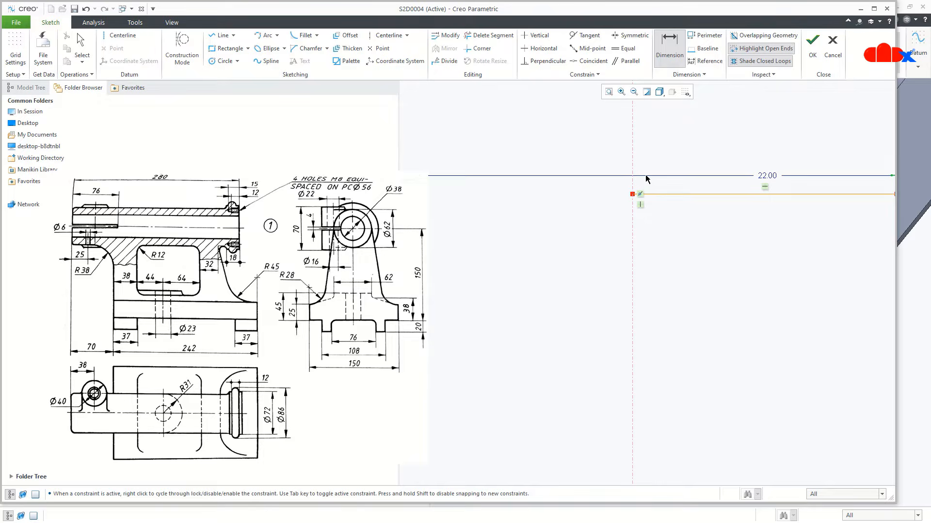
- Close the stepped half-profile with an upper section about 12 mm deep, a step about 5 mm inward and a lower section about 13 mm deep
right_click(691, 262)
left_click(710, 277)
left_click(694, 234)
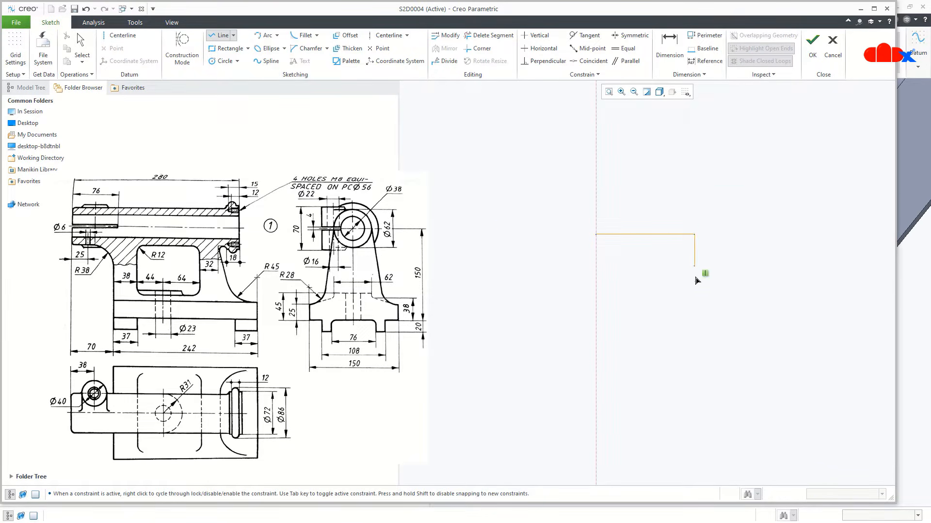
left_click(694, 343)
left_click(649, 342)
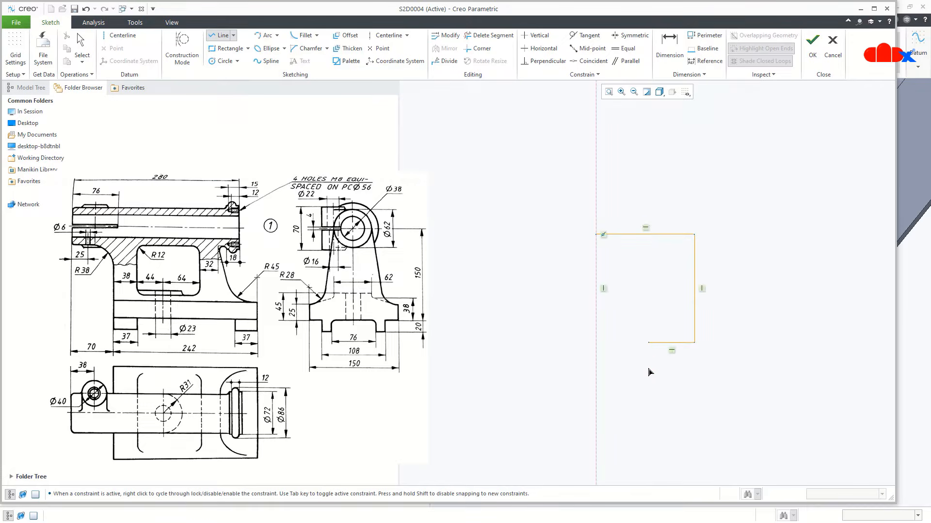
left_click(649, 460)
left_click(595, 460)
left_click(595, 235)
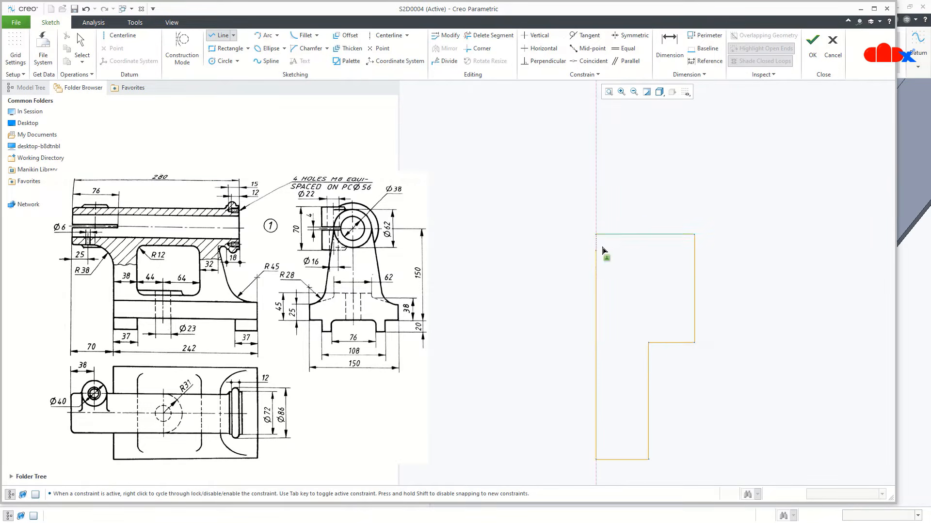
middle_click(612, 282)
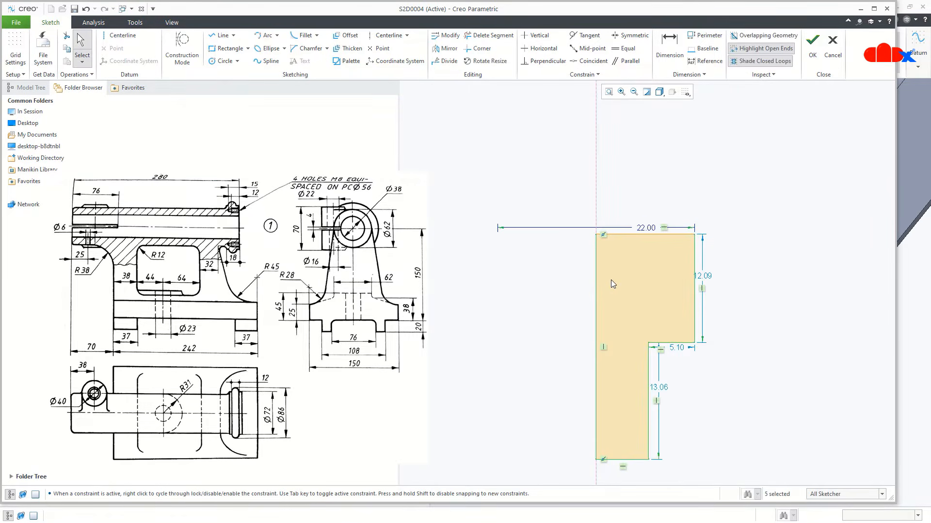
- Dimension the profile's lower, narrower section as a 16 mm diameter about the centerline
right_click(611, 281)
left_click(709, 299)
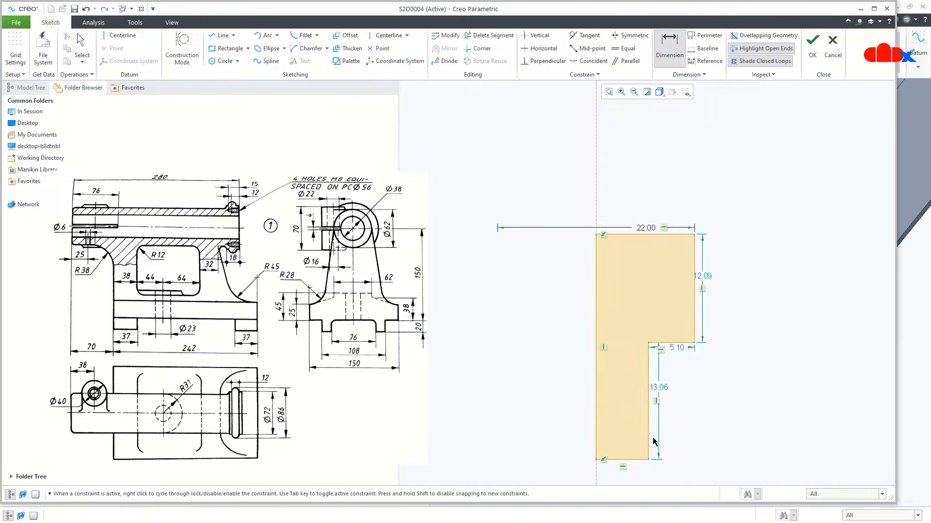
left_click(597, 476)
left_click(648, 434)
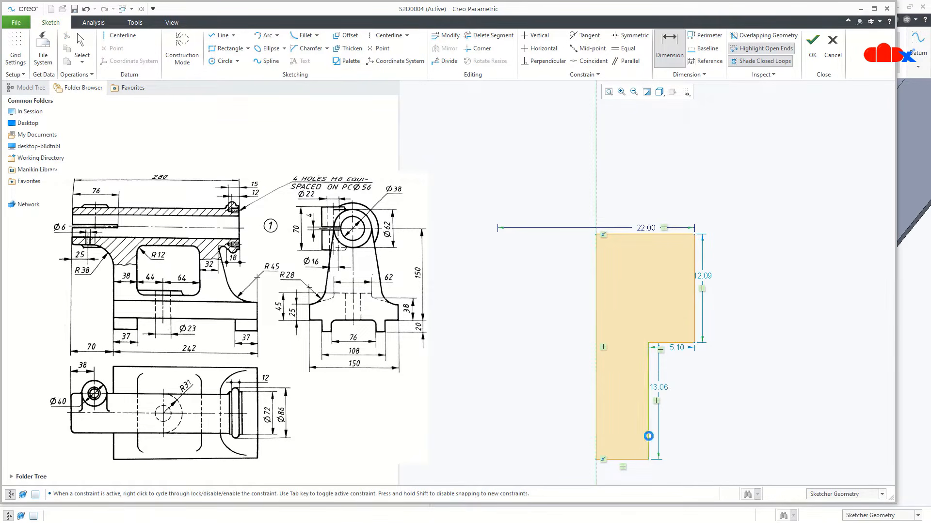
middle_click(623, 470)
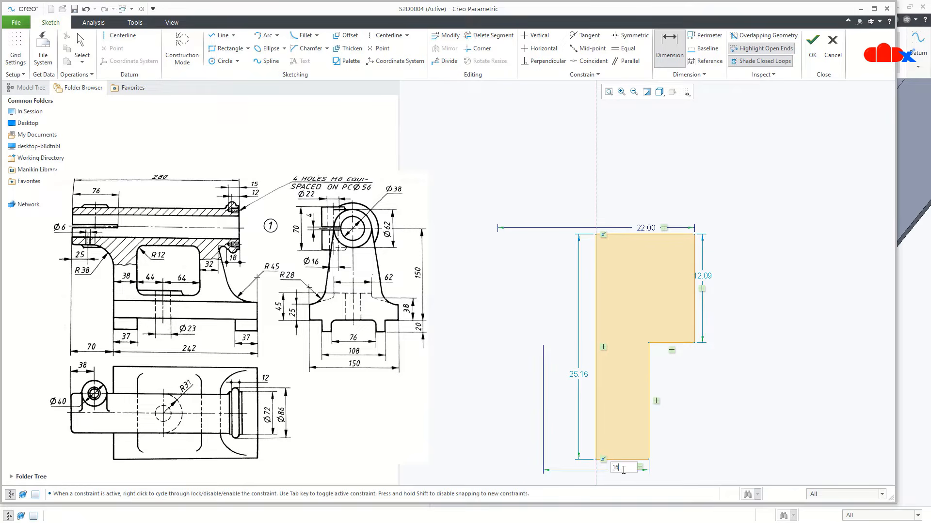
type("16")
key("Return")
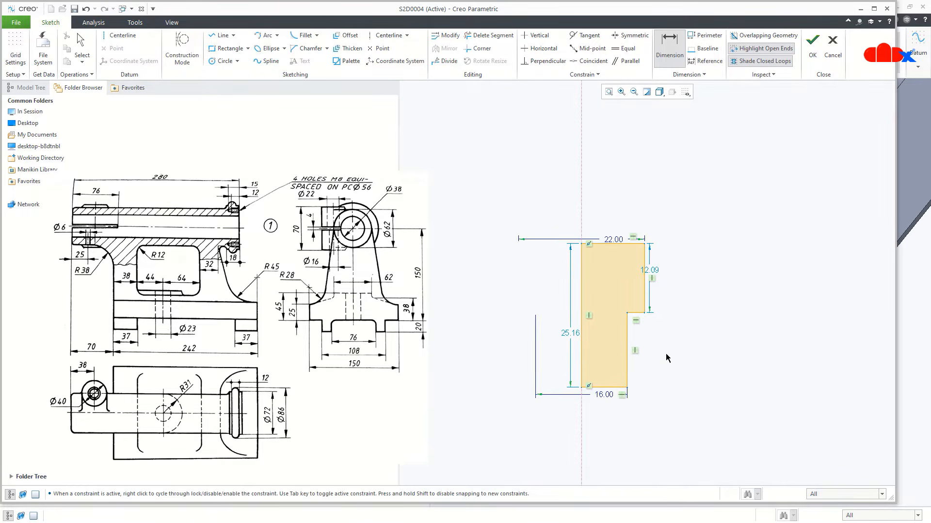
- Set the profile's total depth to 70 mm and its upper section's depth to 35 mm, and finish the sketch
double_click(572, 333)
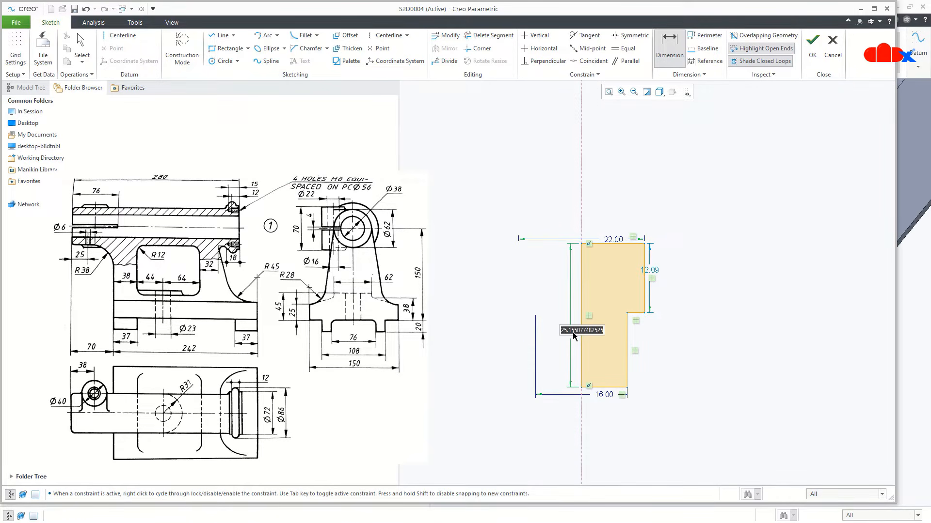
type("70")
key("Return")
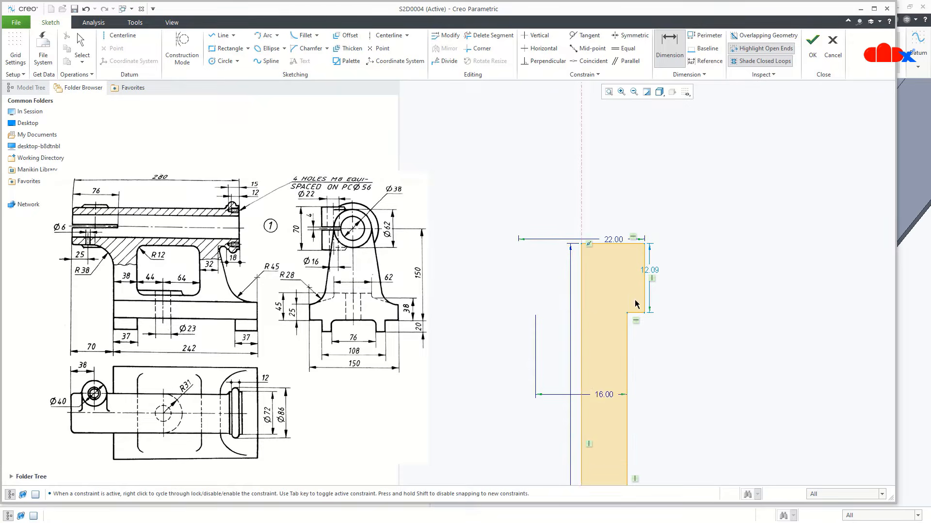
double_click(651, 270)
type("35")
key("Return")
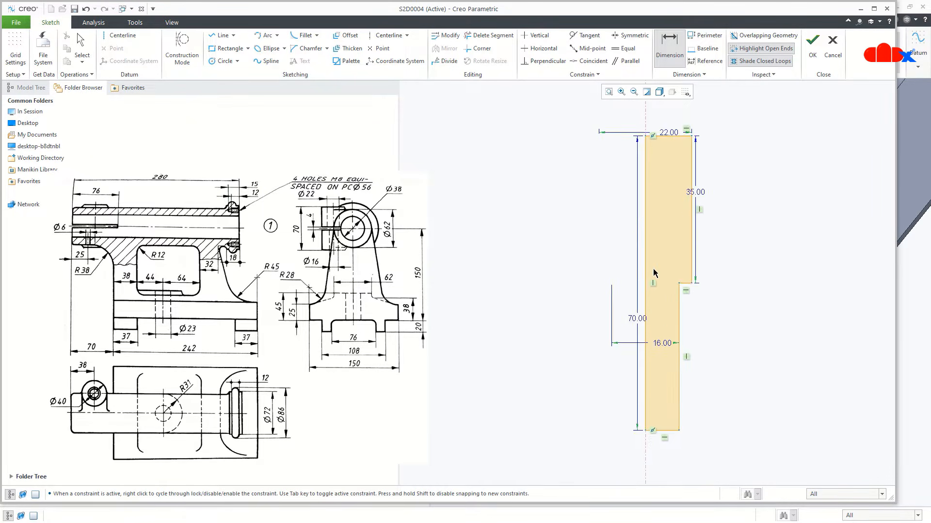
right_click(654, 273)
left_click(675, 352)
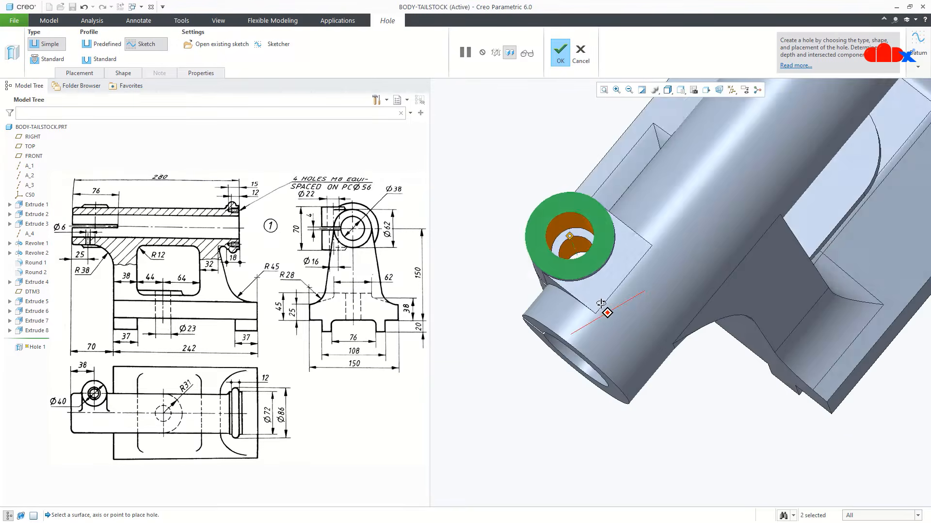
- Complete the stepped hole in the clamp boss, restore the default orientation and hide the datum axes
middle_click_drag(594, 307, 646, 345)
scroll(578, 303, "down", 4)
scroll(594, 290, "down", 3)
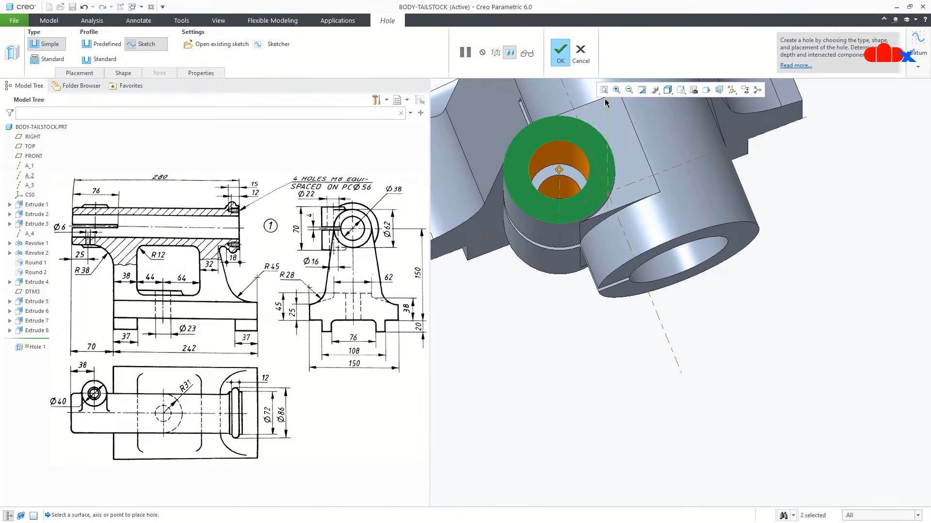
left_click(562, 58)
left_click(763, 325)
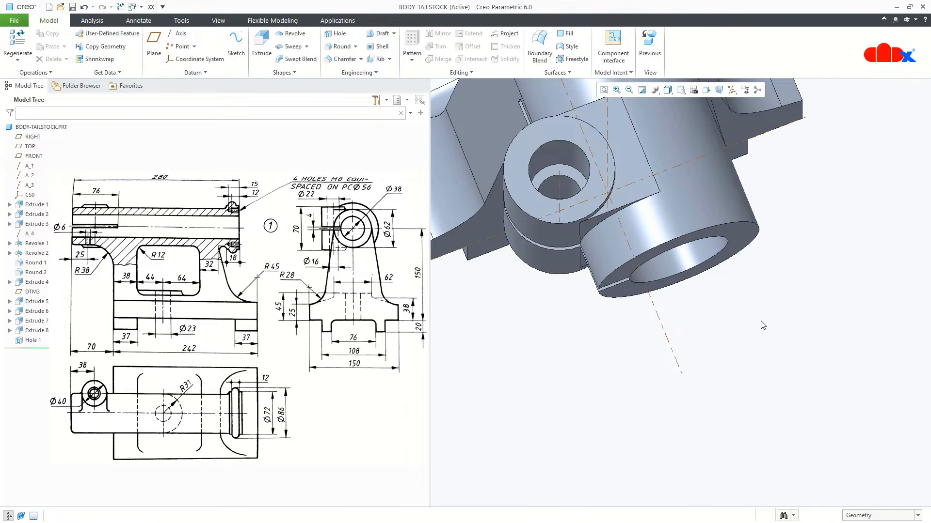
key("ctrl+d")
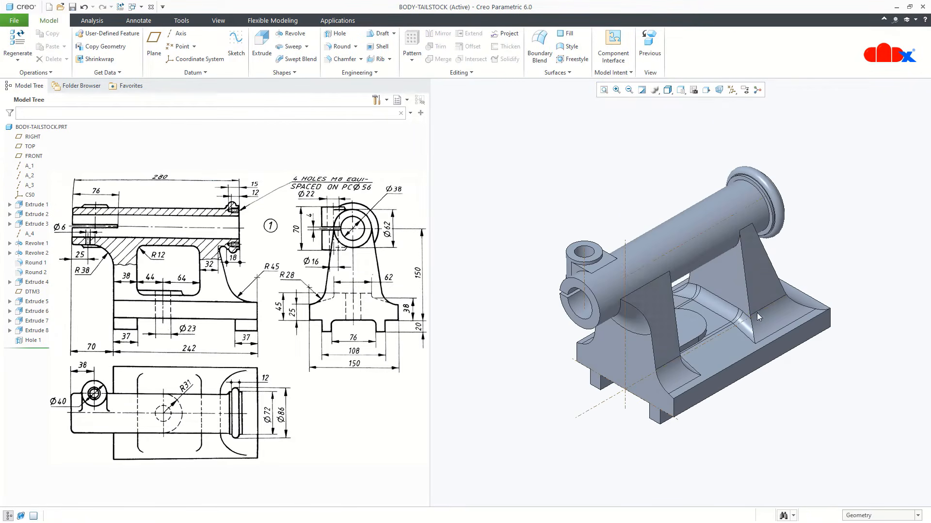
left_click(732, 90)
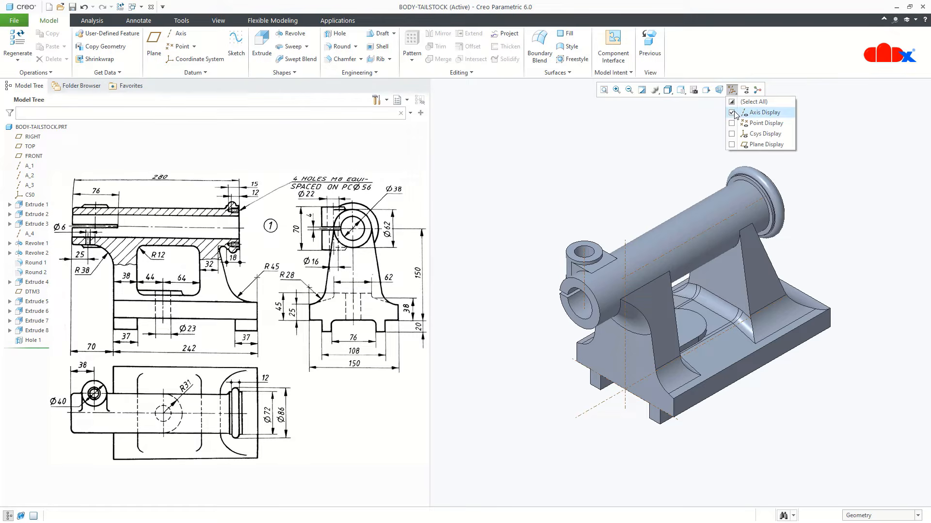
left_click(751, 113)
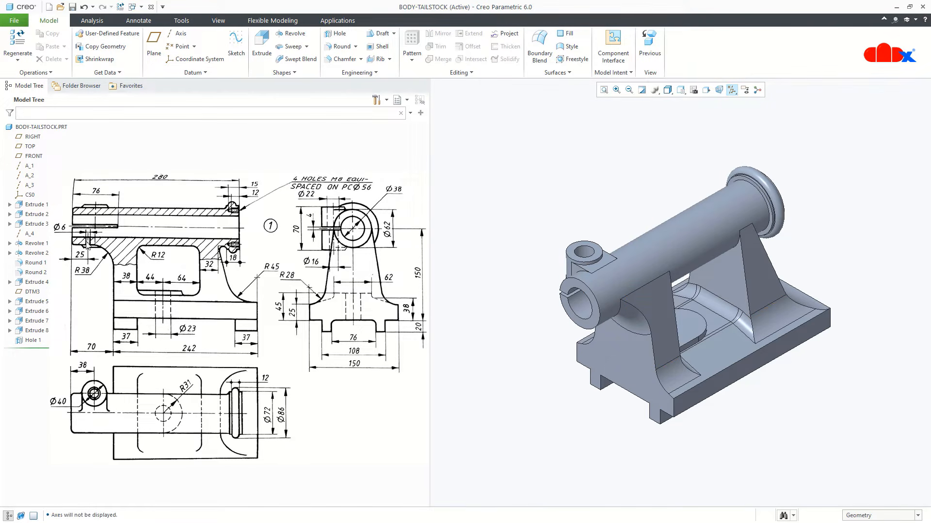
- Start a hole on the horizontal datum plane DTM3 near the tube's split end, with the datum planes displayed
left_click(336, 35)
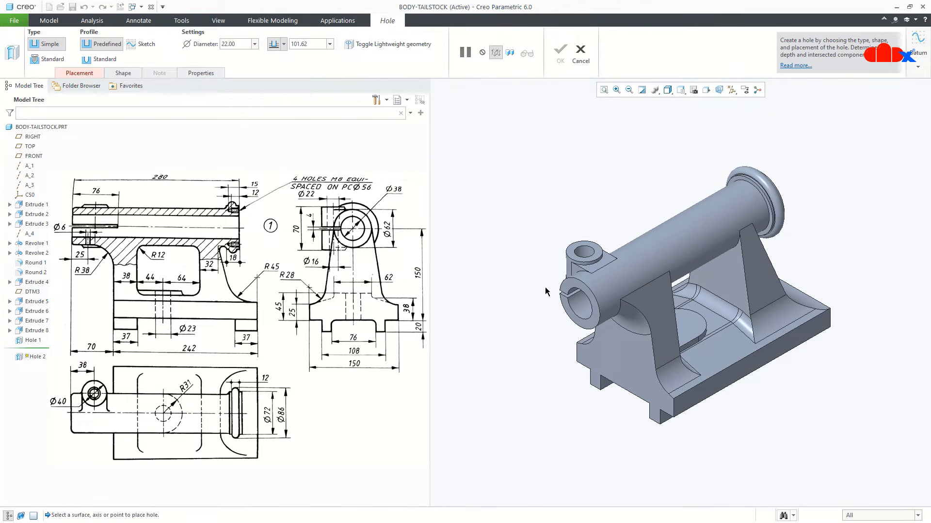
left_click(729, 92)
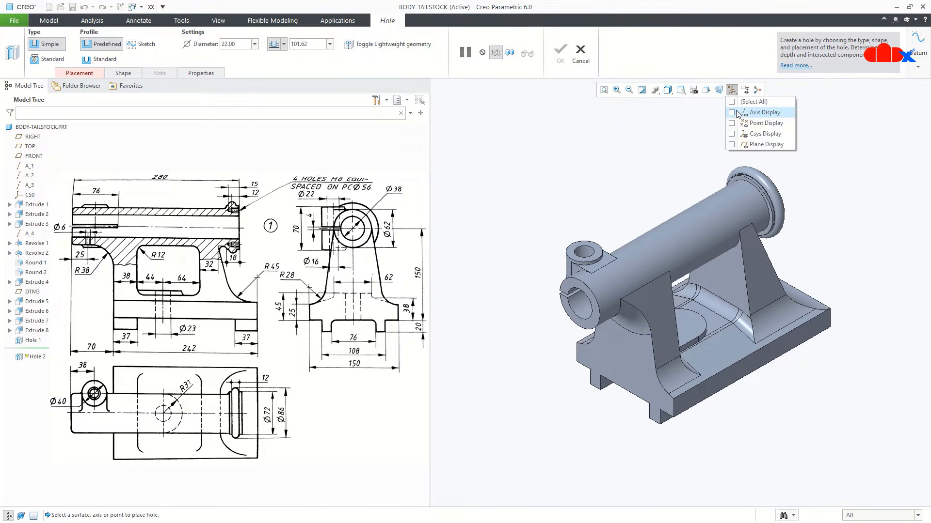
left_click(733, 145)
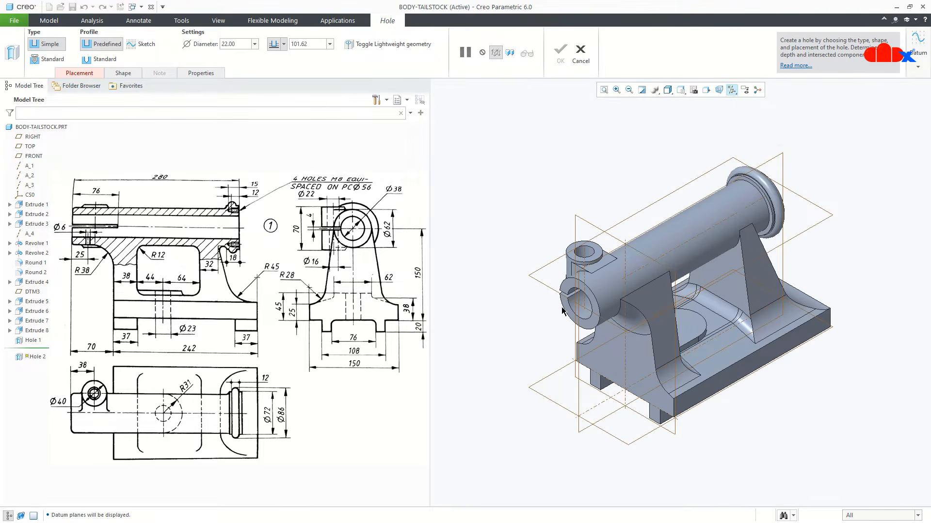
scroll(561, 307, "down", 5)
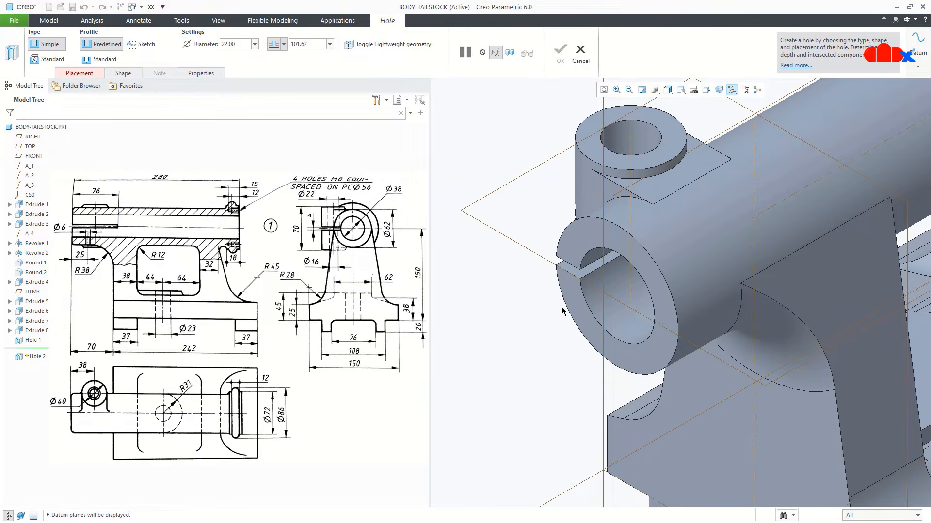
left_click(549, 261)
scroll(591, 340, "up", 2)
middle_click_drag(599, 338, 596, 332)
scroll(595, 333, "up", 2)
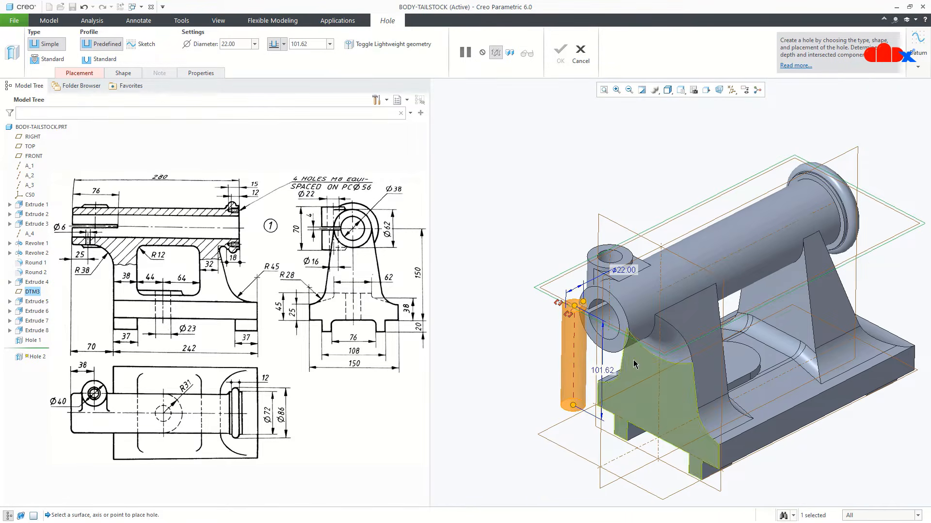
- Reference the hole's offsets to the split end face of the tube and to the RIGHT datum plane
left_click_drag(568, 314, 620, 348)
scroll(619, 348, "down", 3)
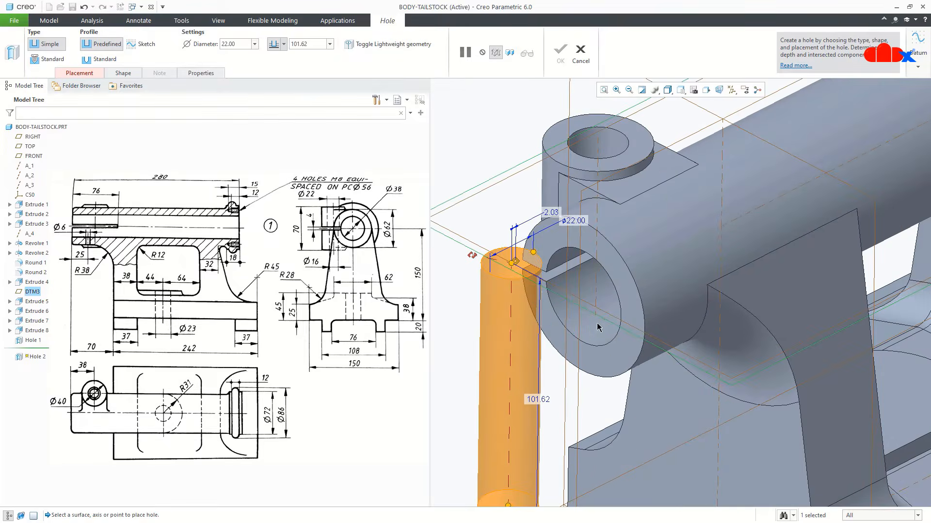
left_click_drag(473, 259, 692, 264)
scroll(451, 377, "up", 3)
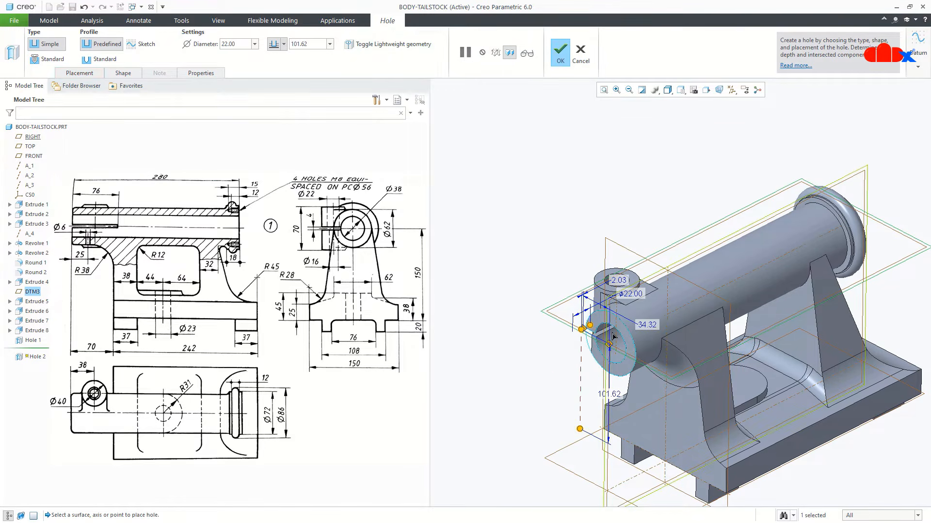
- Set the hole's offset from the RIGHT datum plane to 0
scroll(612, 336, "down", 4)
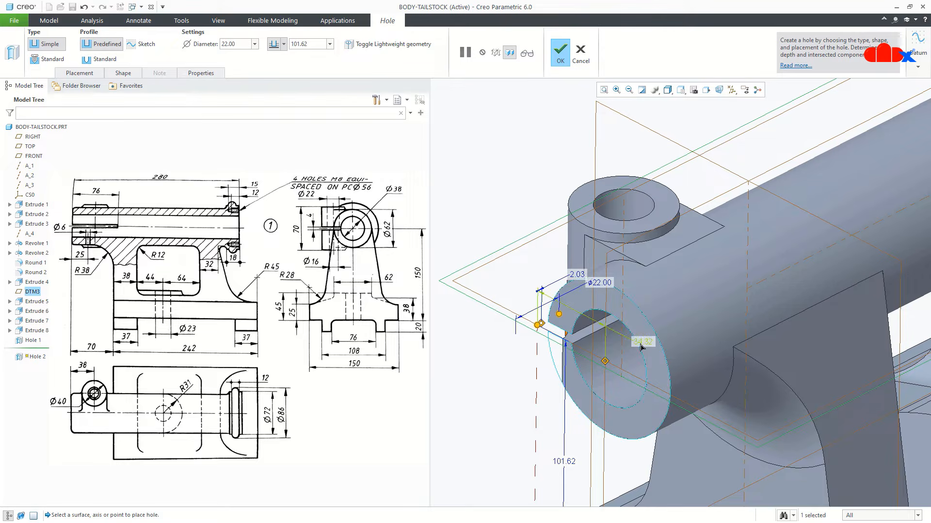
double_click(642, 340)
type("0")
key("Return")
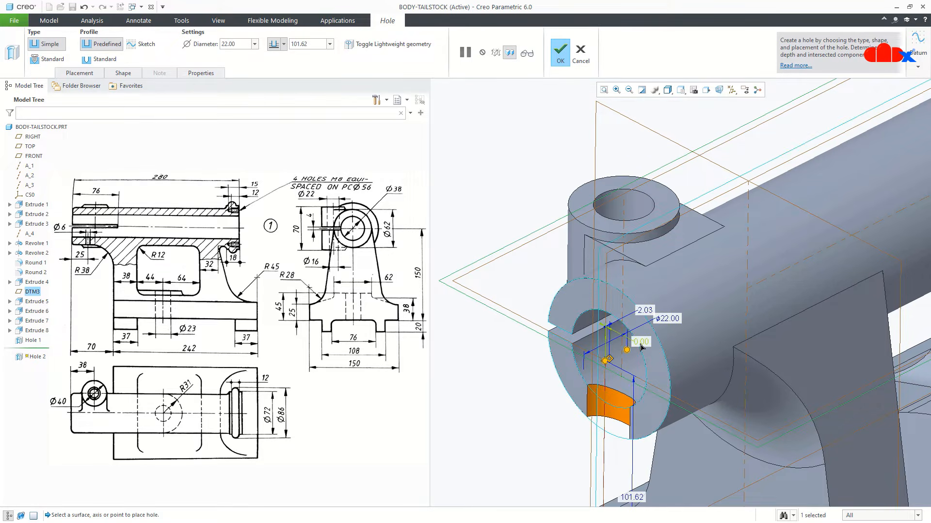
- Set the hole's offset from the tube's end face to 25 mm, entering -25 to flip it inward along the tube
double_click(645, 310)
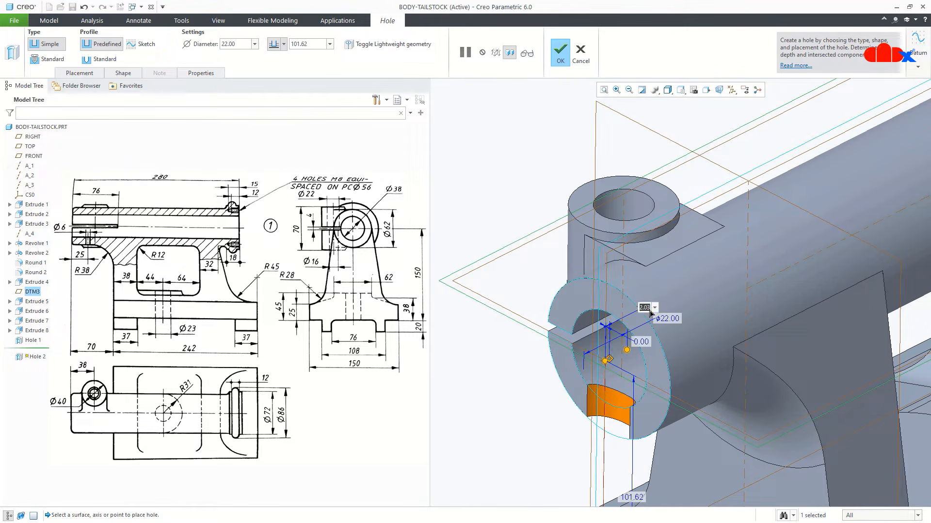
type("25")
key("Return")
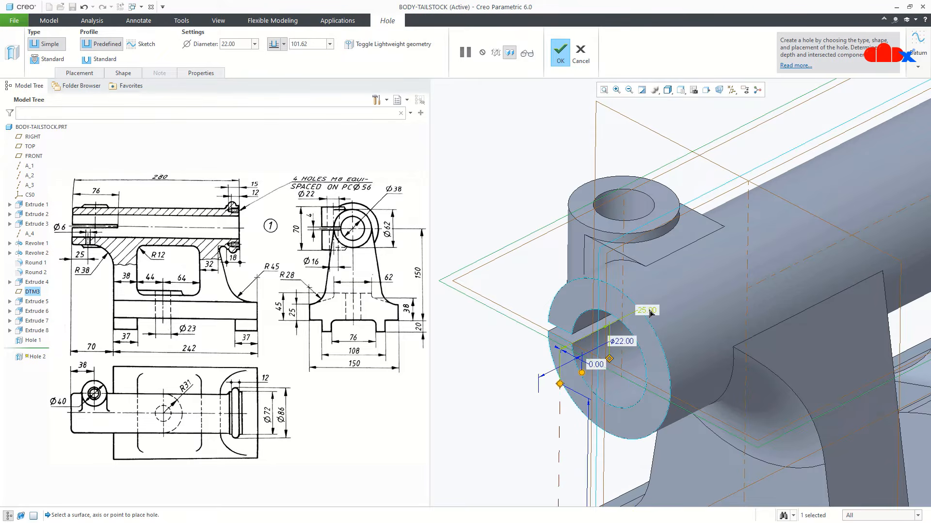
middle_click_drag(648, 347, 603, 387)
scroll(603, 387, "down", 2)
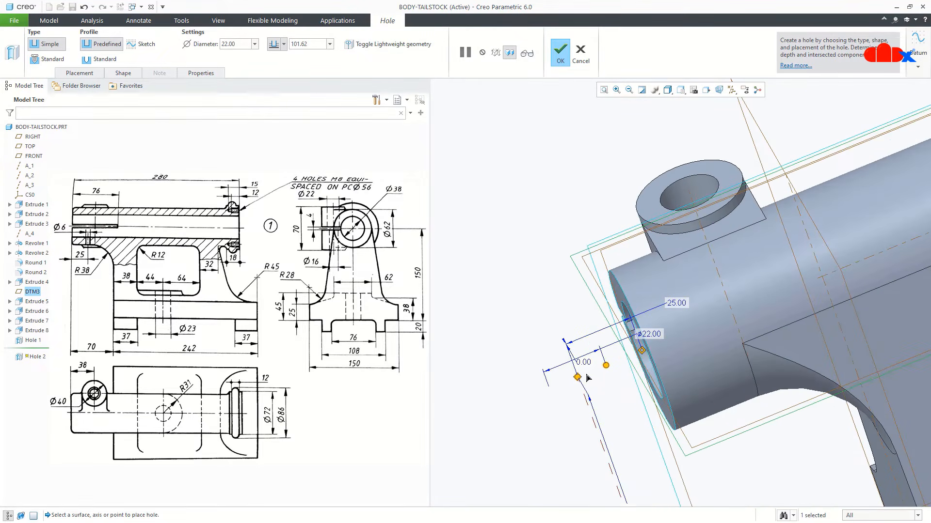
double_click(678, 304)
type("-25")
key("Return")
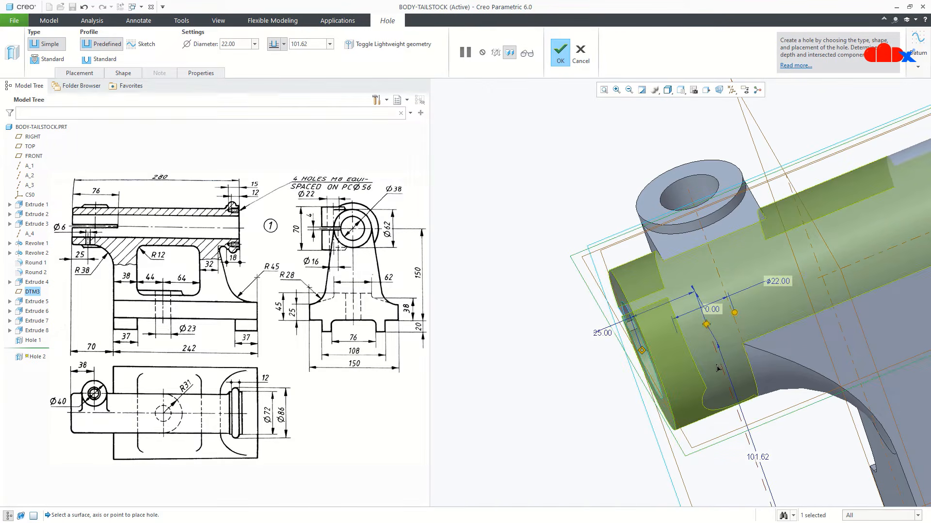
- Hide the datum planes
middle_click_drag(718, 368, 827, 394)
scroll(831, 409, "up", 6)
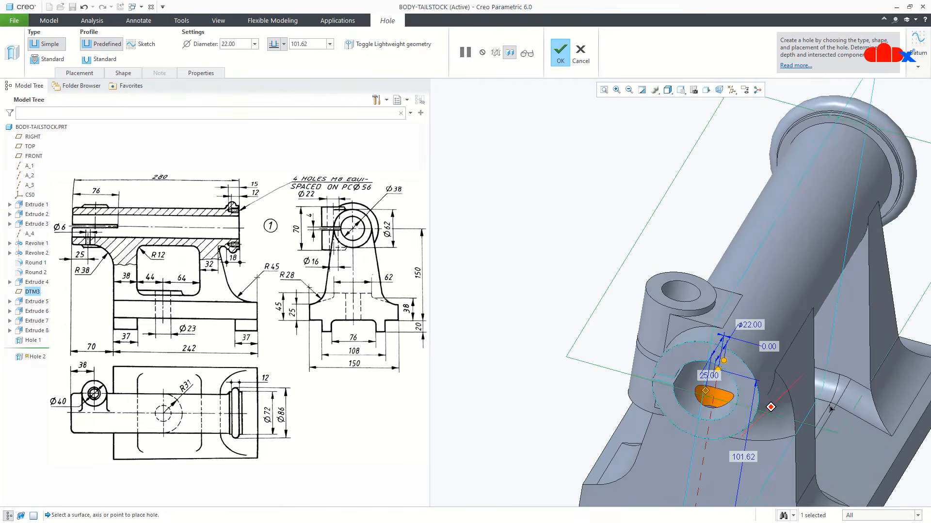
middle_click_drag(722, 432, 723, 431)
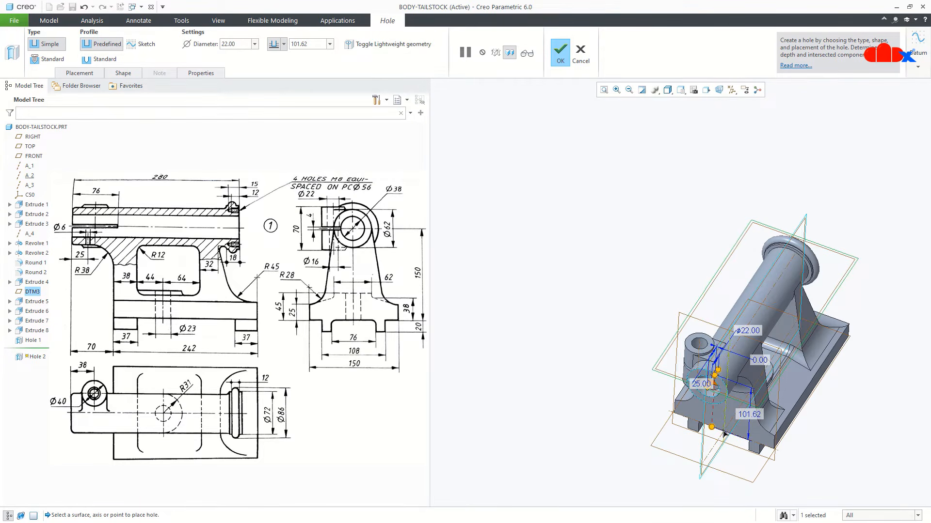
left_click(731, 90)
left_click(731, 112)
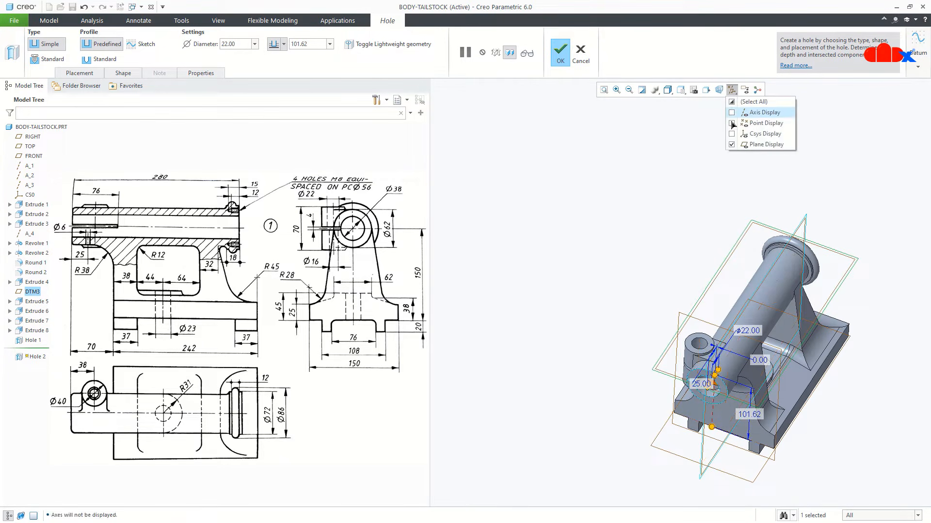
left_click(732, 144)
scroll(736, 449, "down", 5)
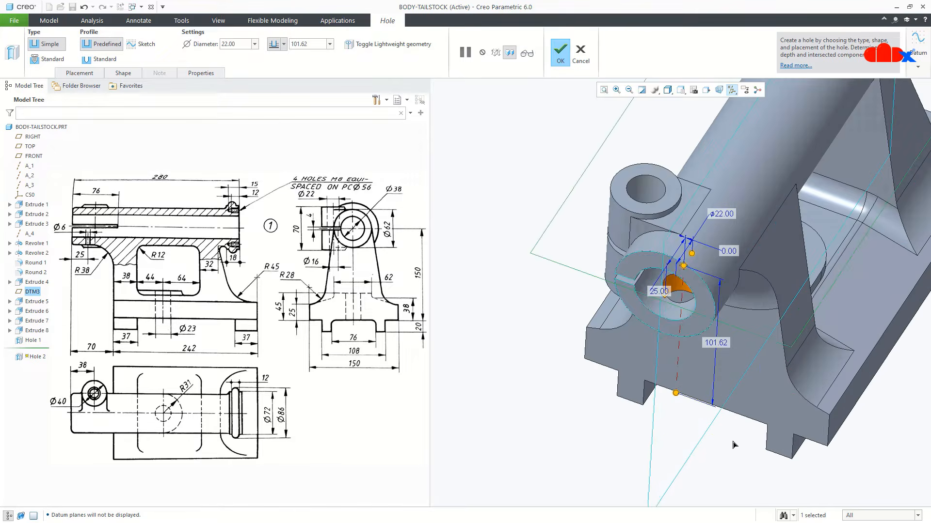
- Set the hole to 6 mm diameter and Through All depth, complete it and restore the default orientation
double_click(711, 167)
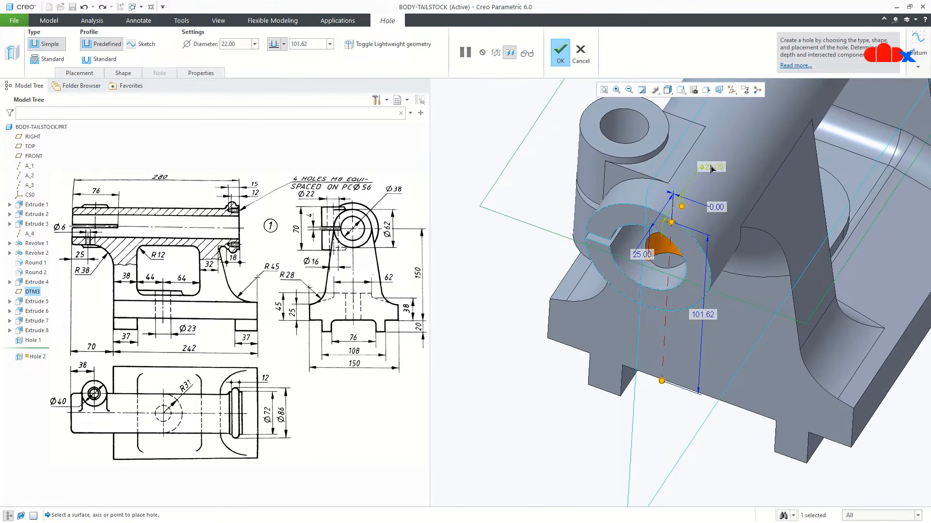
type("6")
key("Return")
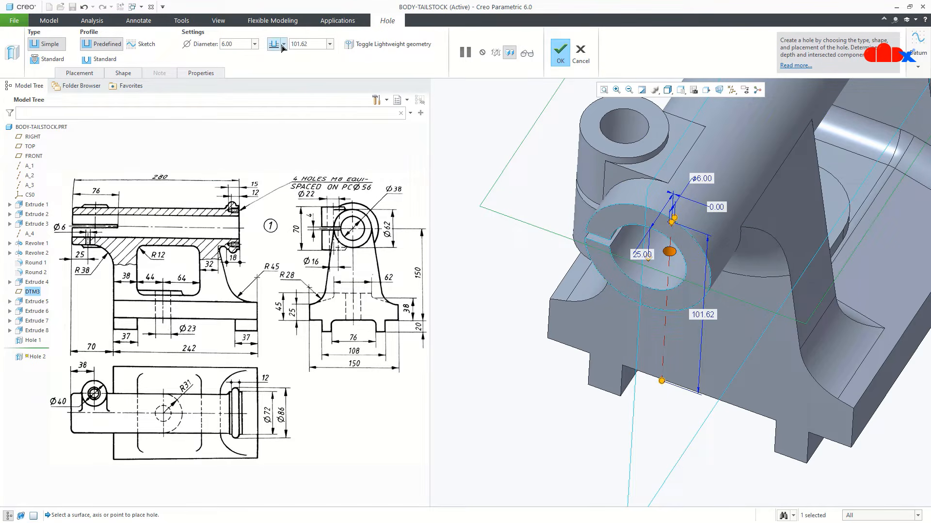
left_click(274, 45)
left_click(274, 87)
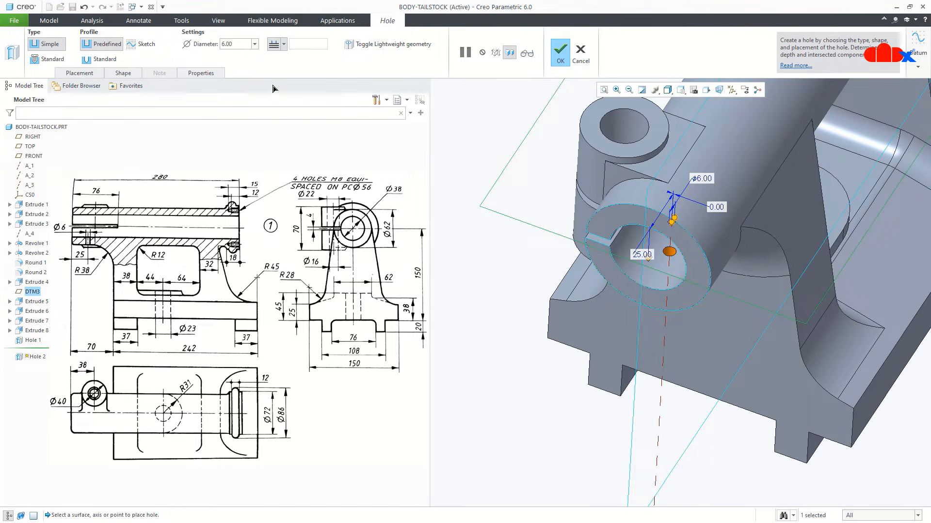
left_click(556, 59)
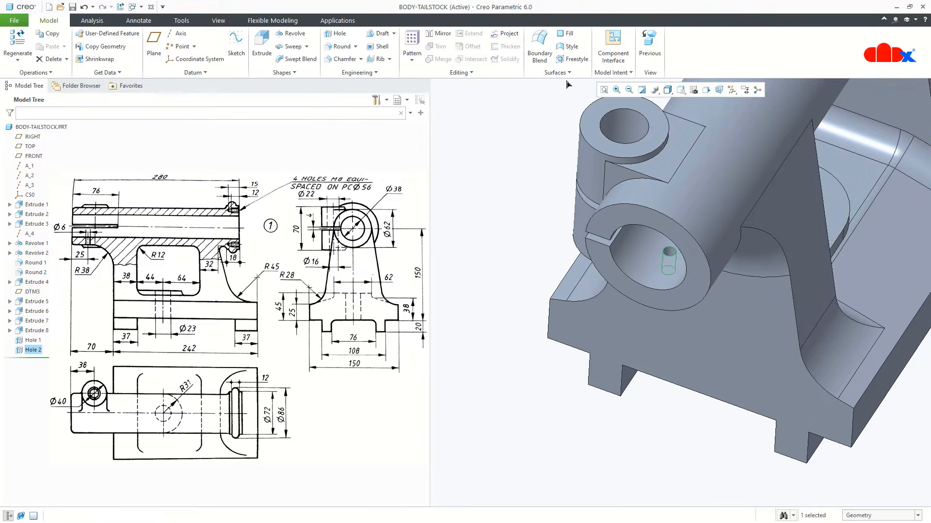
mouse_move(757, 475)
middle_mouse_down()
mouse_move(769, 394)
mouse_move(756, 462)
middle_mouse_up()
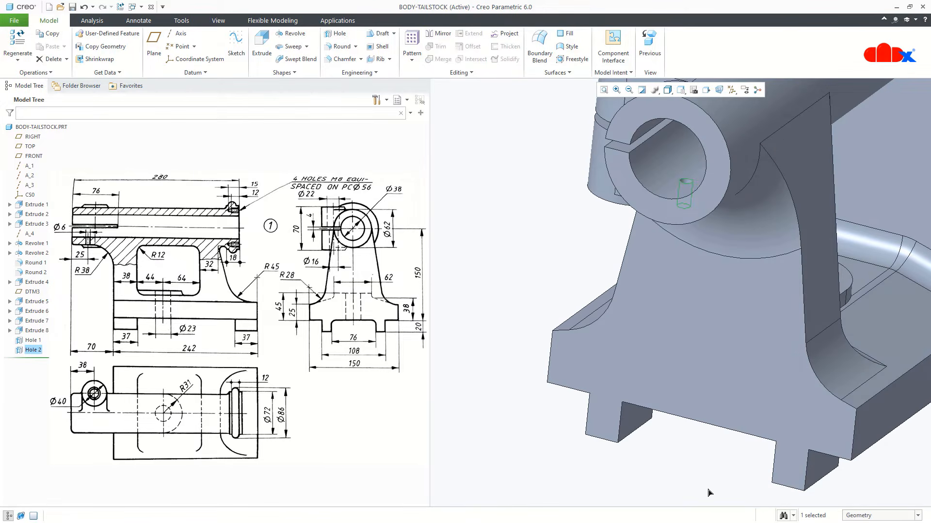
left_click(709, 493)
key("ctrl+d")
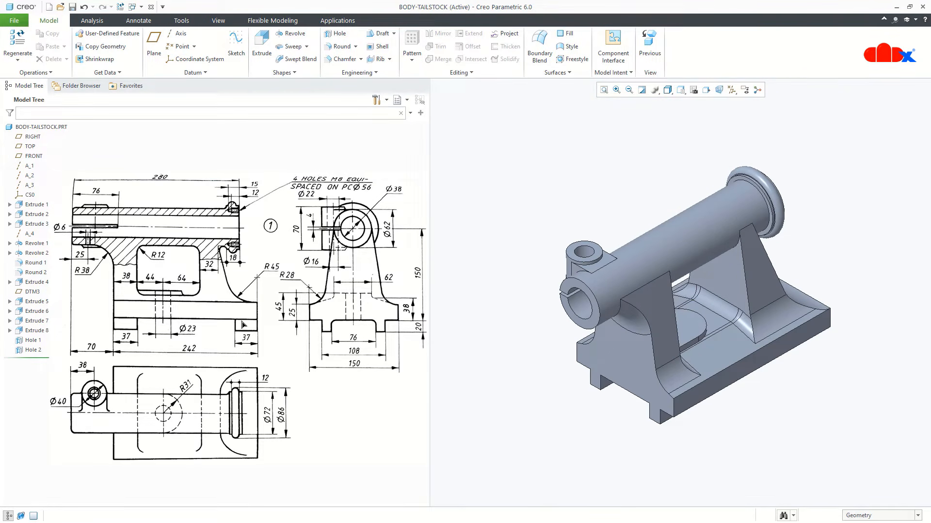
- Start another hole on the round pad of the base and display the datum planes
left_click(334, 34)
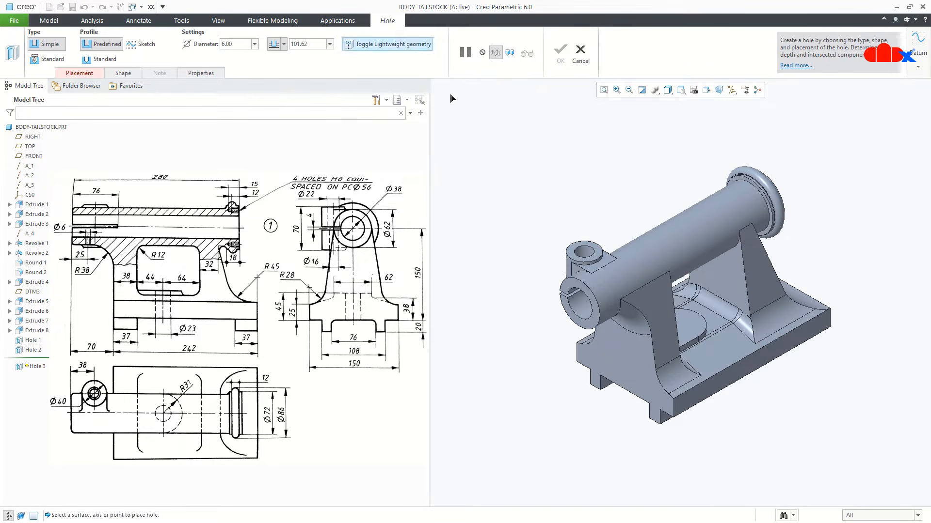
left_click(687, 325)
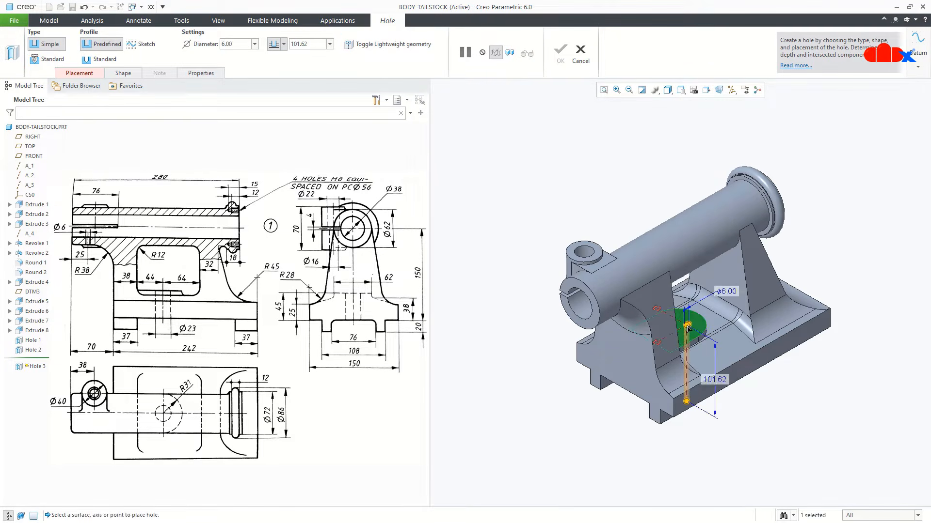
scroll(687, 326, "up", 2)
left_click(737, 91)
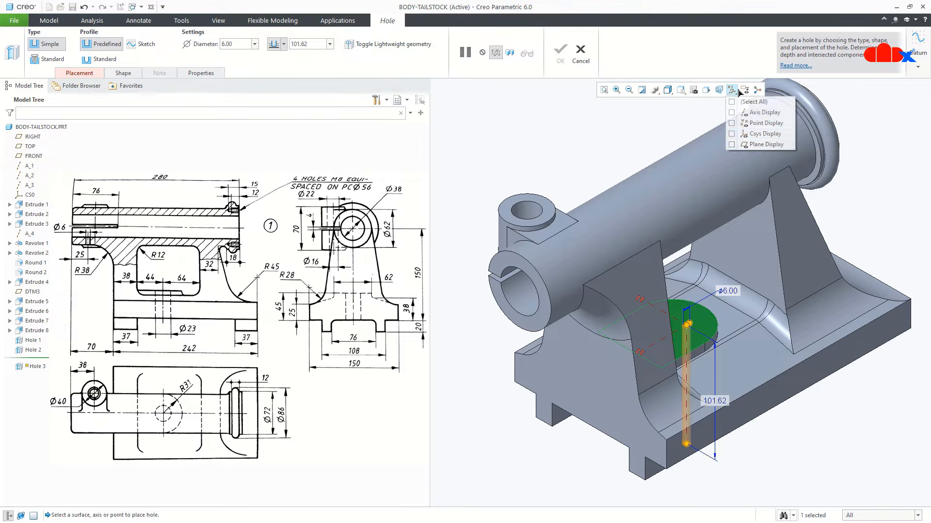
left_click(759, 144)
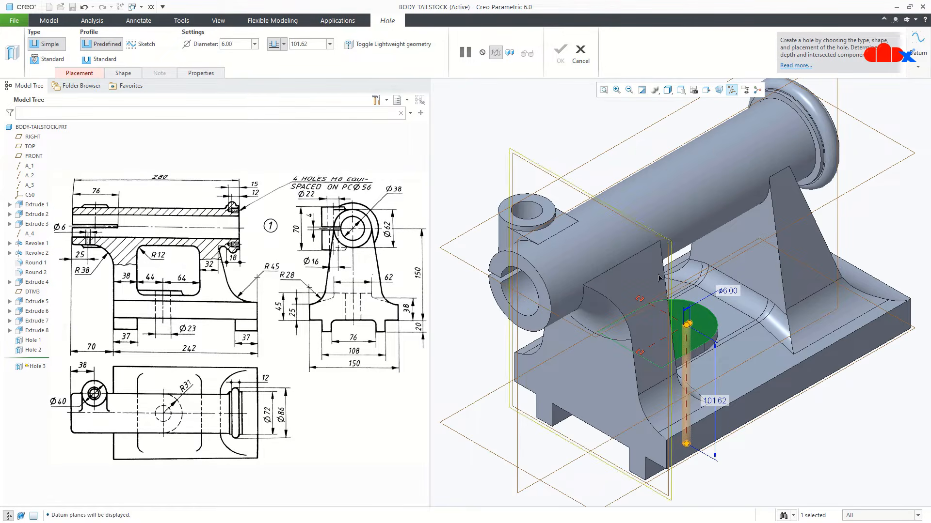
- Reference the pad hole to the front end face of the base and set that offset to 38+44 mm
left_click_drag(640, 352, 609, 373)
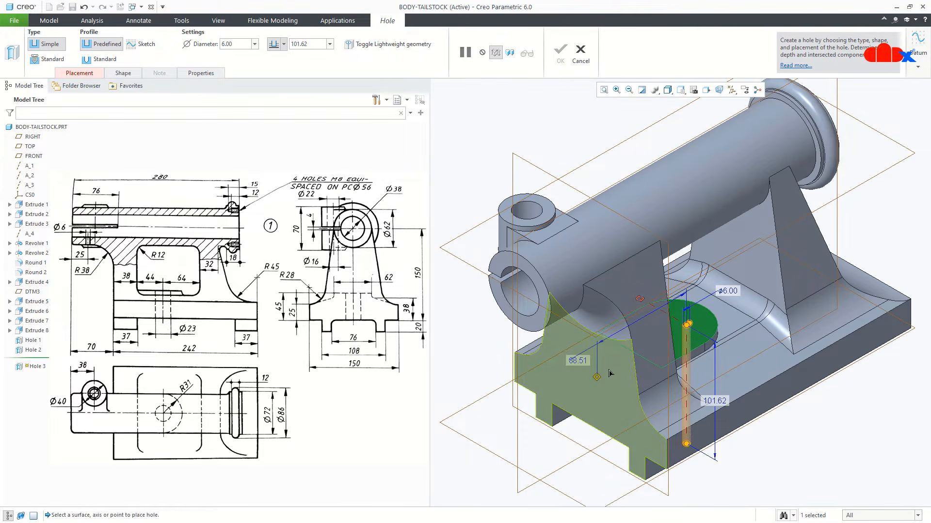
double_click(577, 361)
type("38")
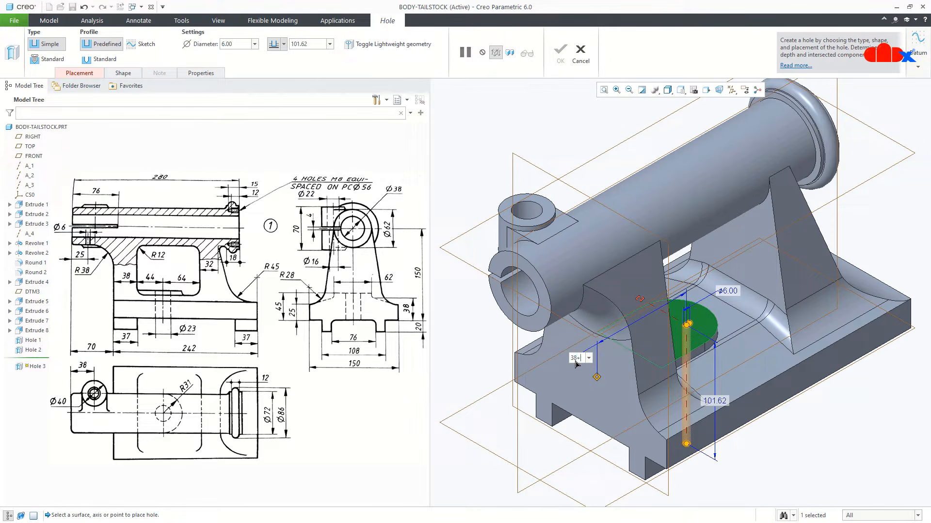
type("+44")
key("Return")
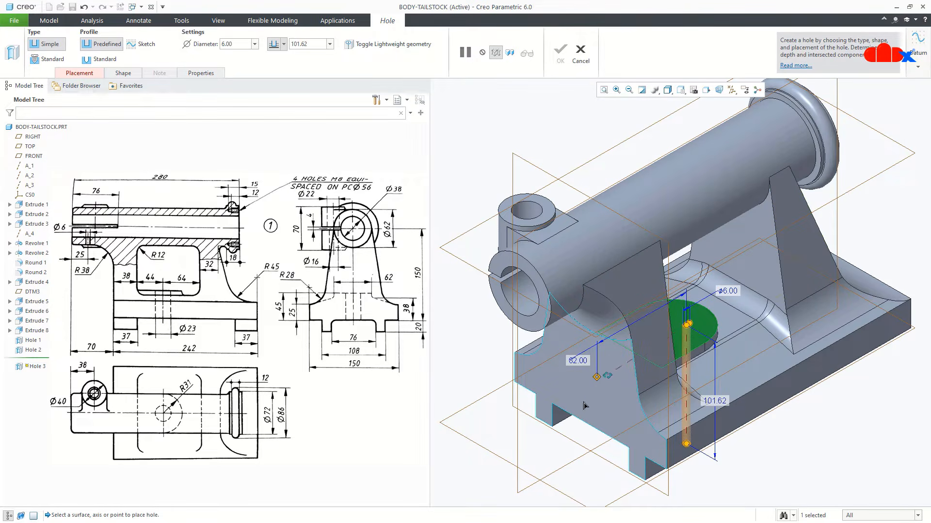
- Offset the pad hole 0 mm from the RIGHT datum plane and set its diameter to 23 mm
left_click_drag(641, 302, 520, 441)
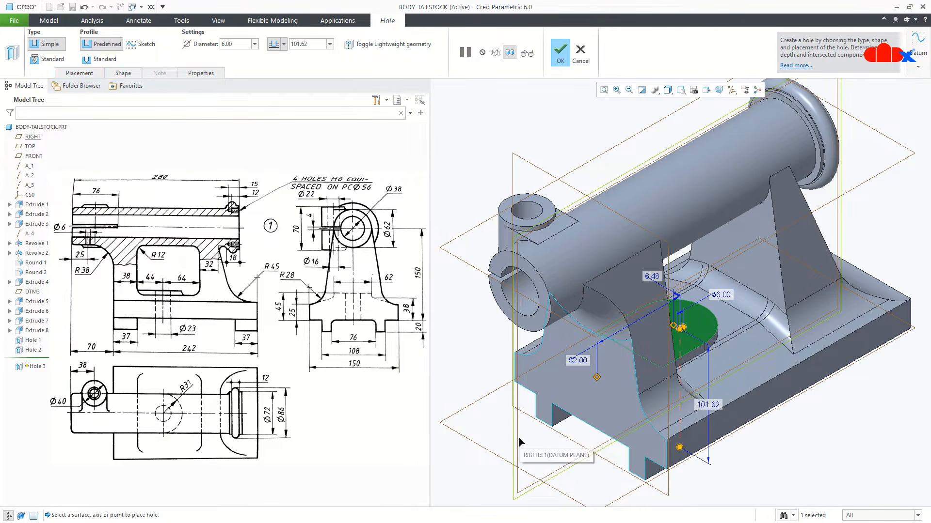
double_click(651, 276)
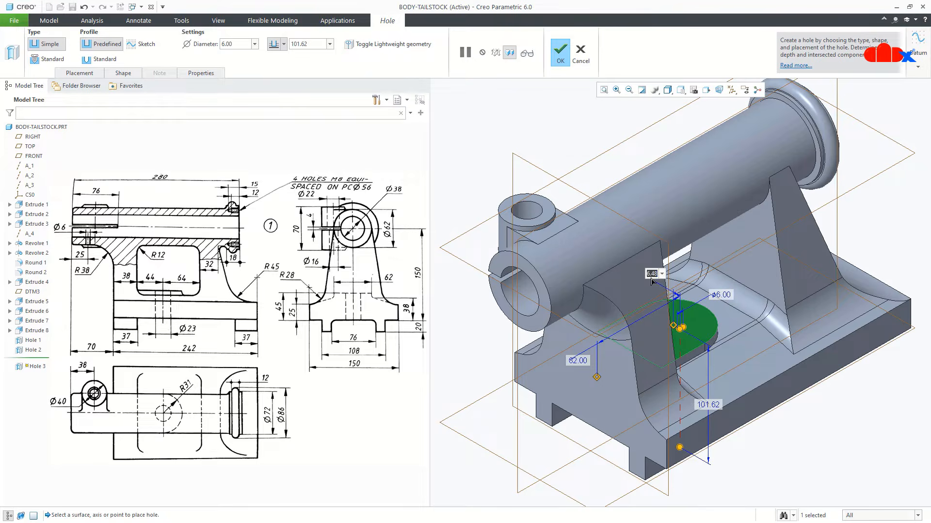
type("0")
key("Return")
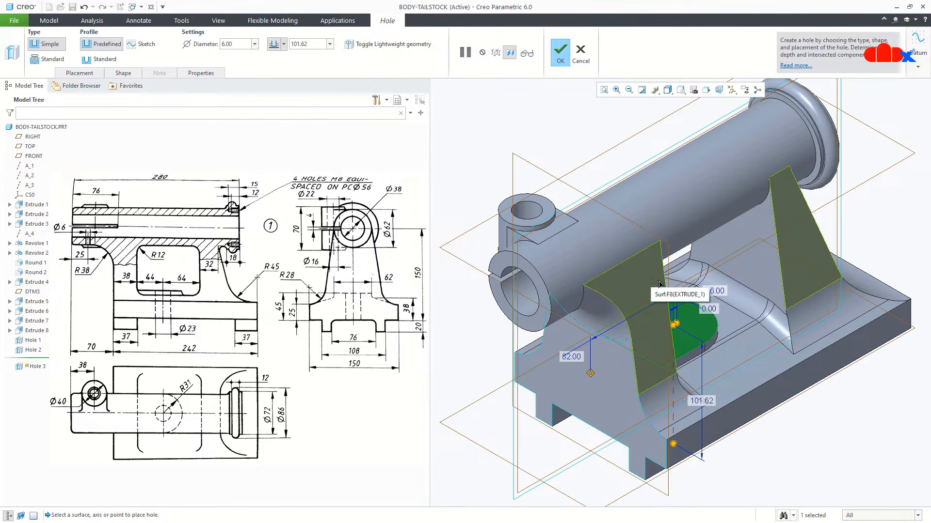
double_click(716, 291)
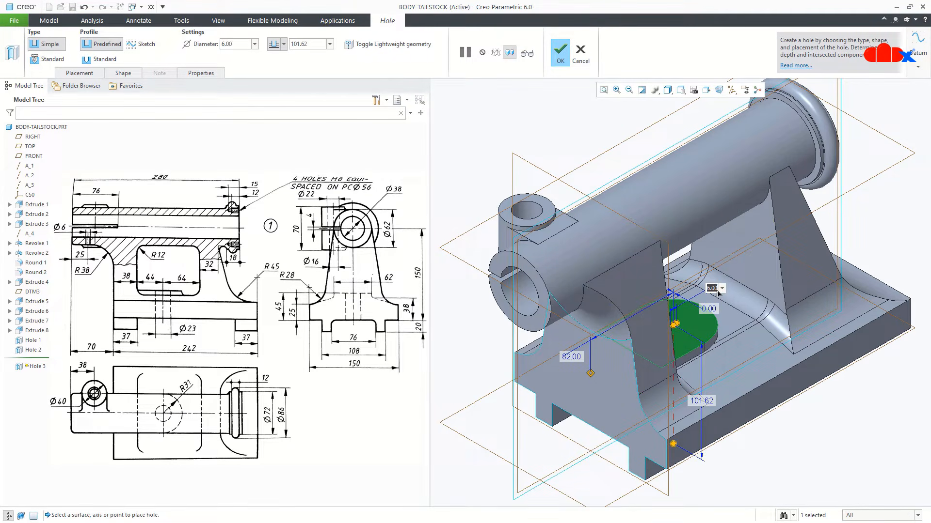
type("23")
key("Return")
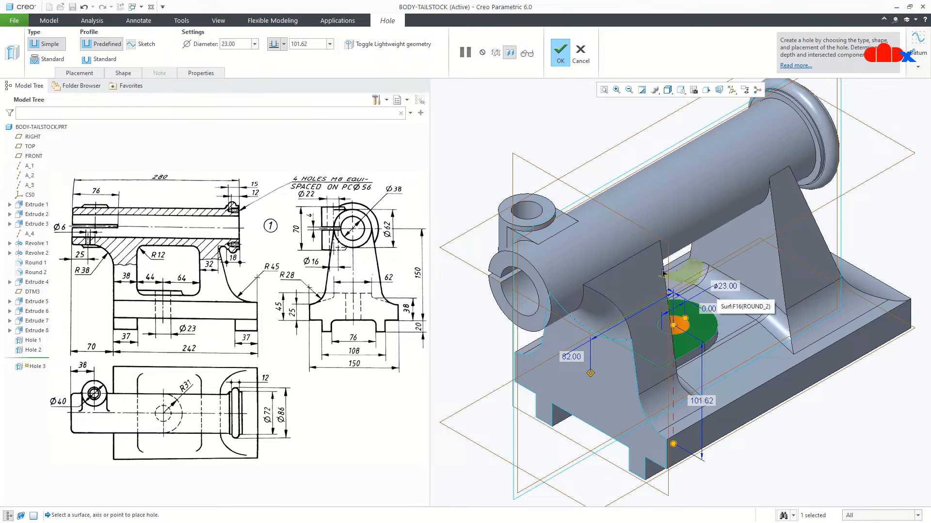
- Complete the 23 mm pad hole with Through All depth, restore the default orientation and hide the datum planes
left_click(284, 44)
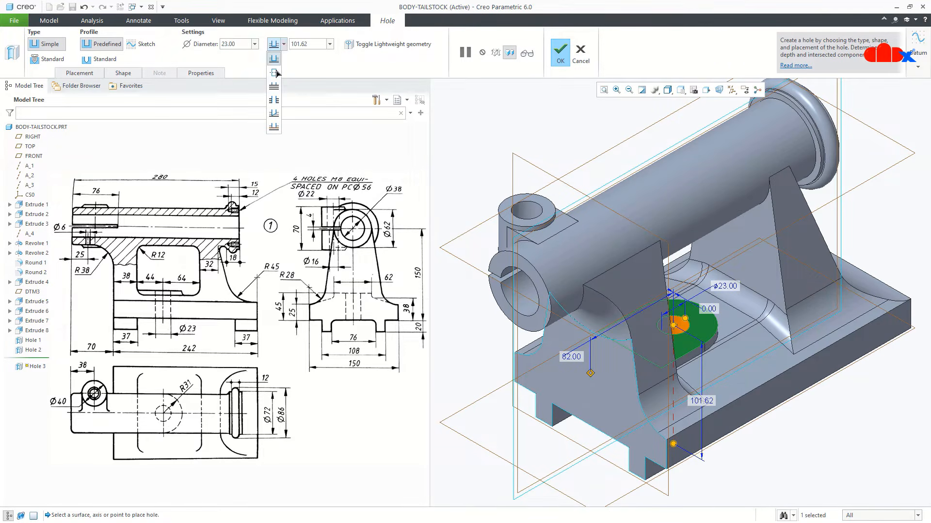
left_click(274, 86)
left_click(561, 62)
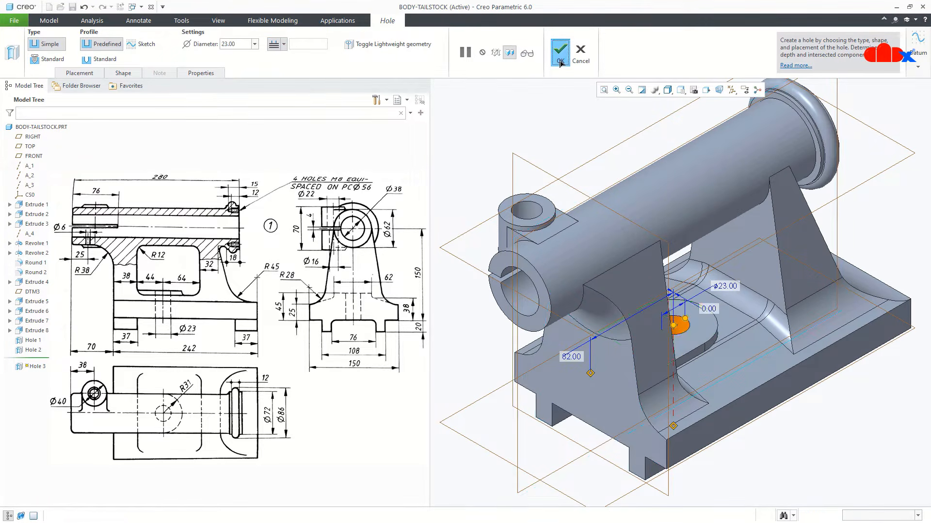
middle_click_drag(656, 191, 683, 322)
left_click(704, 433)
key("ctrl+d")
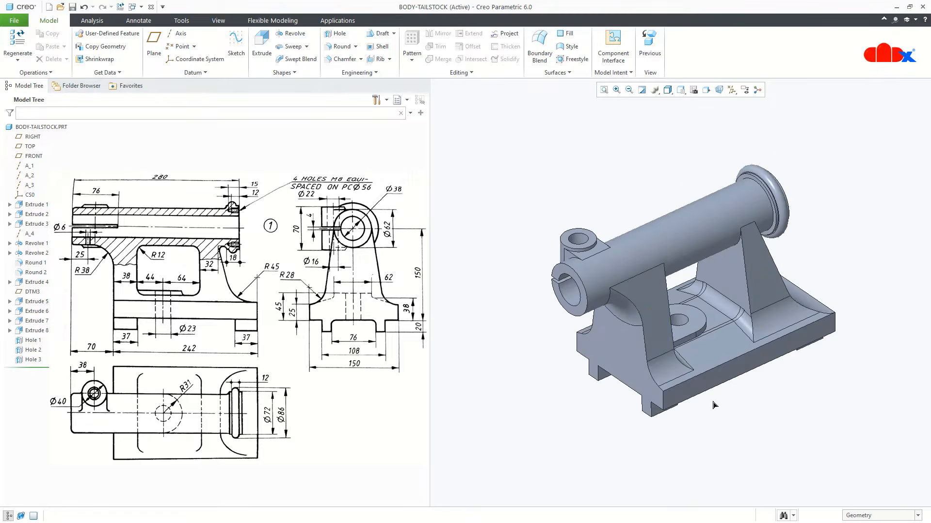
left_click(731, 90)
left_click(735, 144)
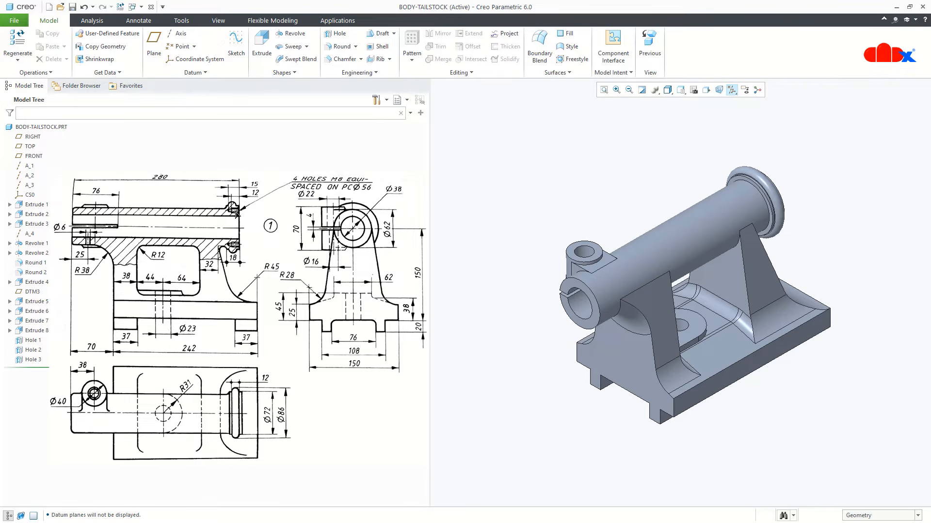
- Start a hole on the end face of the tube's rear flange and display the datum axes and planes
middle_click_drag(575, 309, 587, 324)
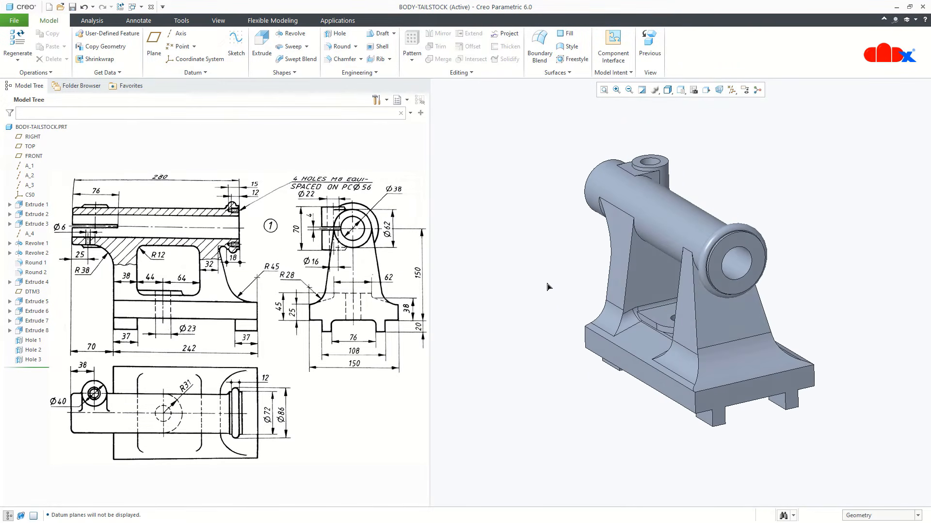
left_click(338, 34)
scroll(722, 235, "up", 5)
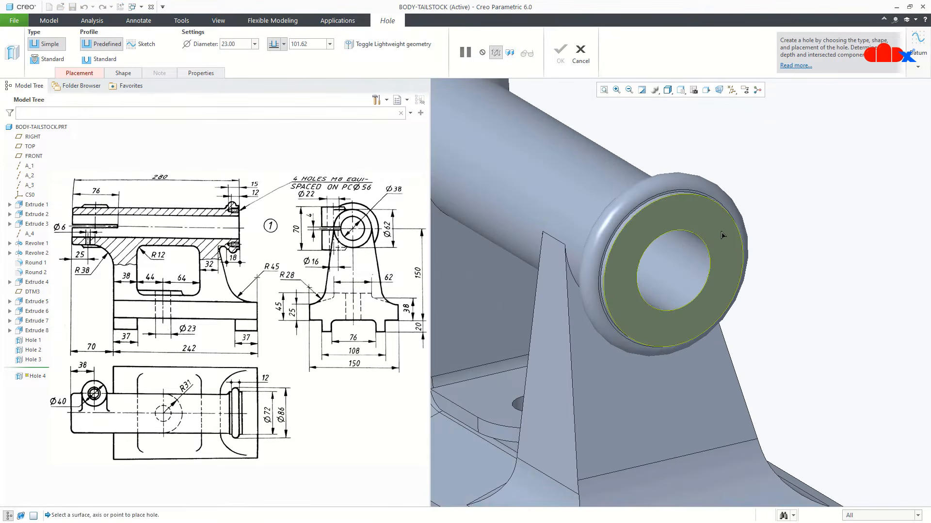
left_click(689, 218)
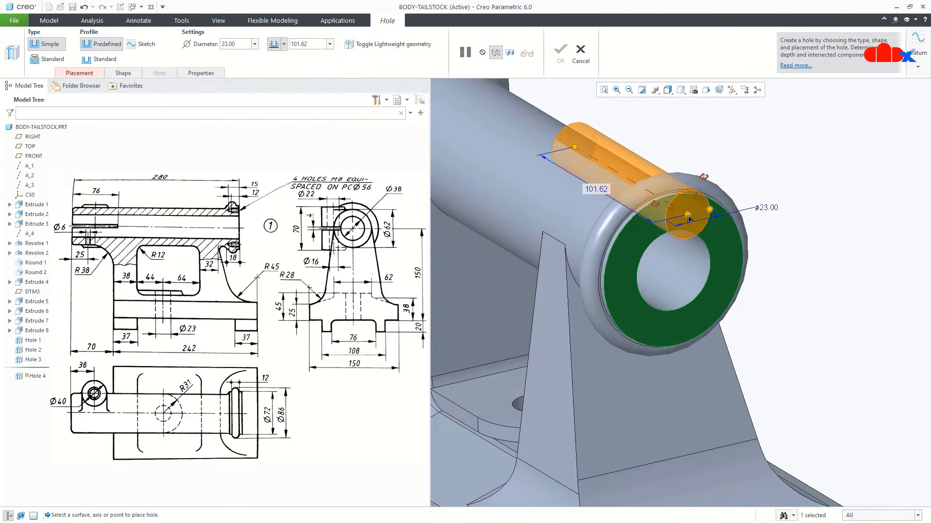
left_click(732, 90)
left_click(731, 113)
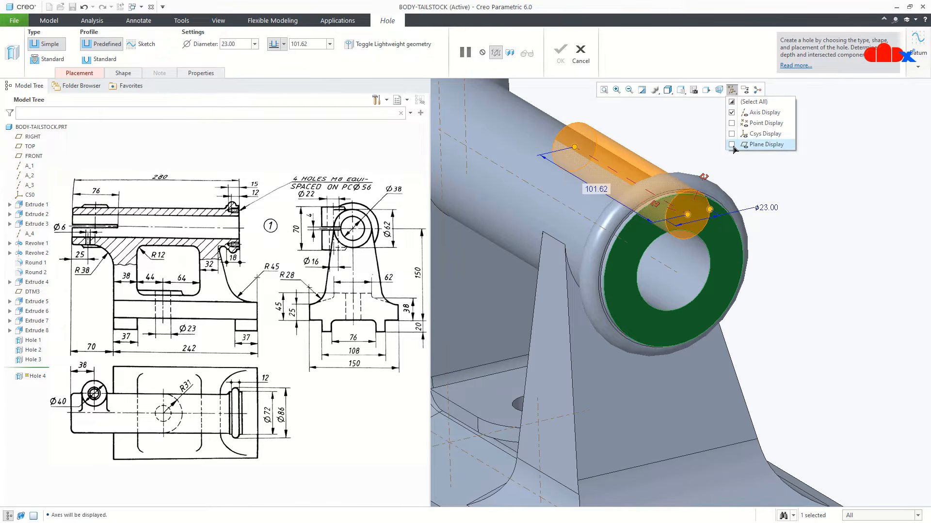
left_click(734, 146)
scroll(808, 308, "down", 3)
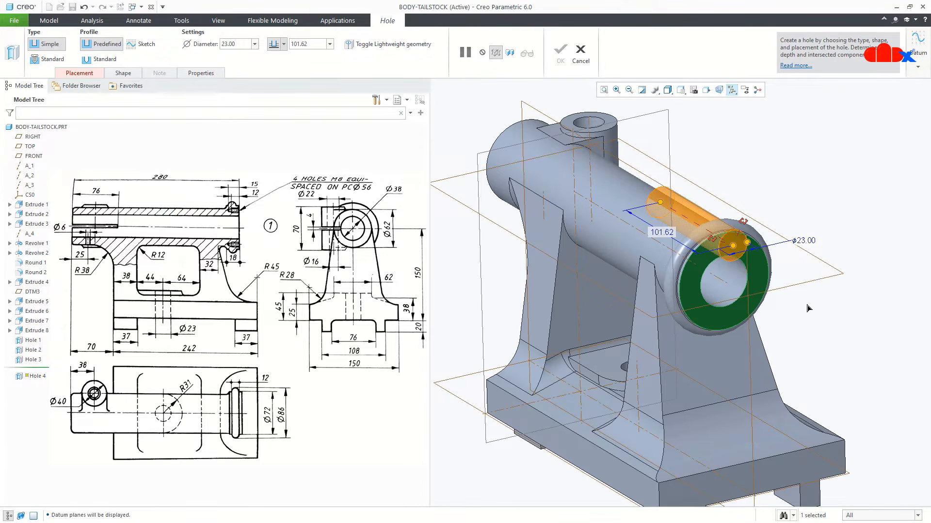
scroll(808, 308, "up", 2)
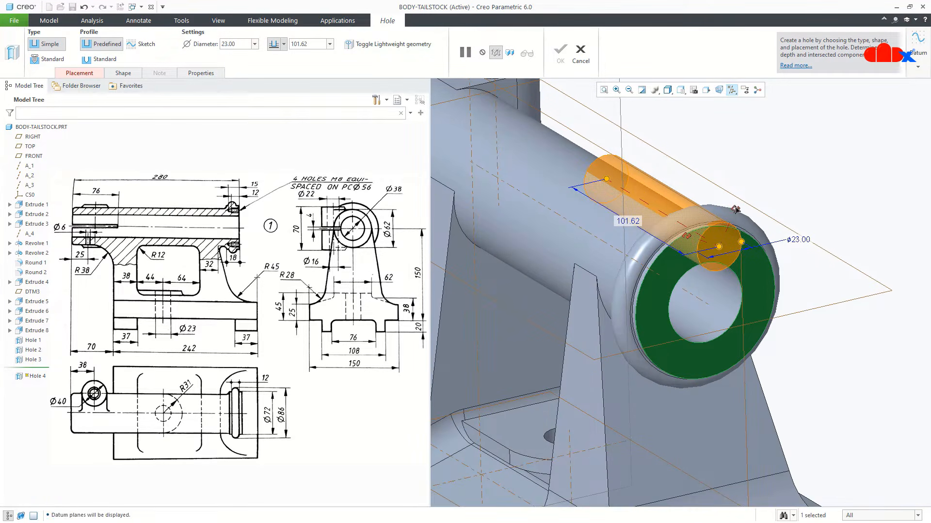
- Reference the flange hole to the tube's central axis and the RIGHT datum plane
left_click_drag(716, 294, 702, 304)
middle_click_drag(736, 354, 681, 262)
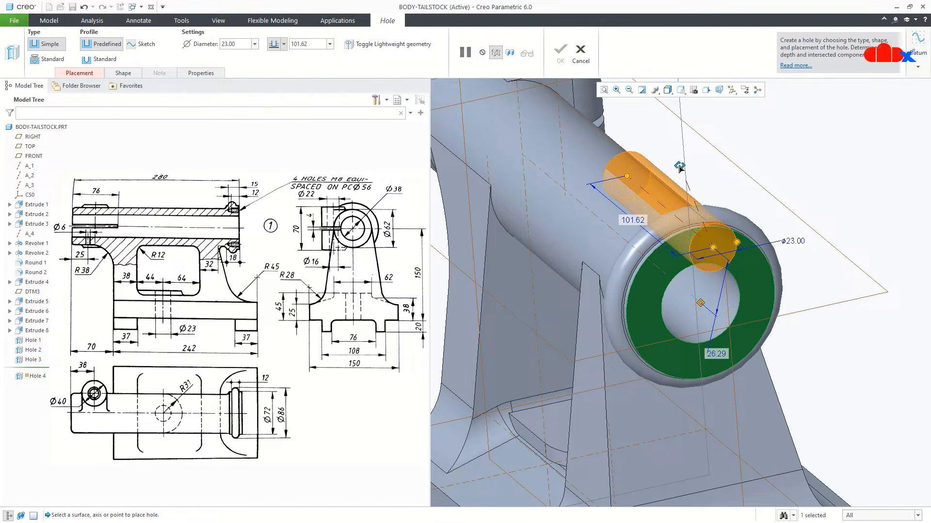
scroll(680, 167, "down", 3)
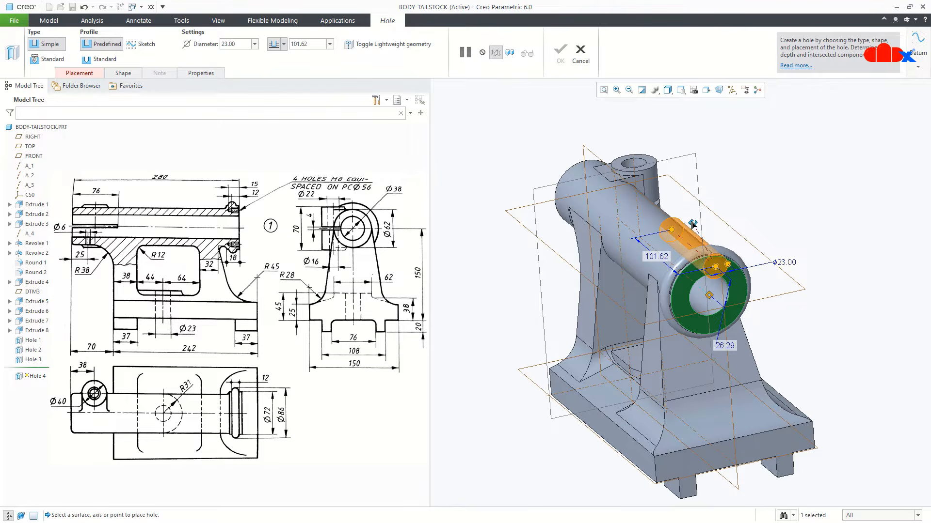
left_click_drag(677, 214, 701, 272)
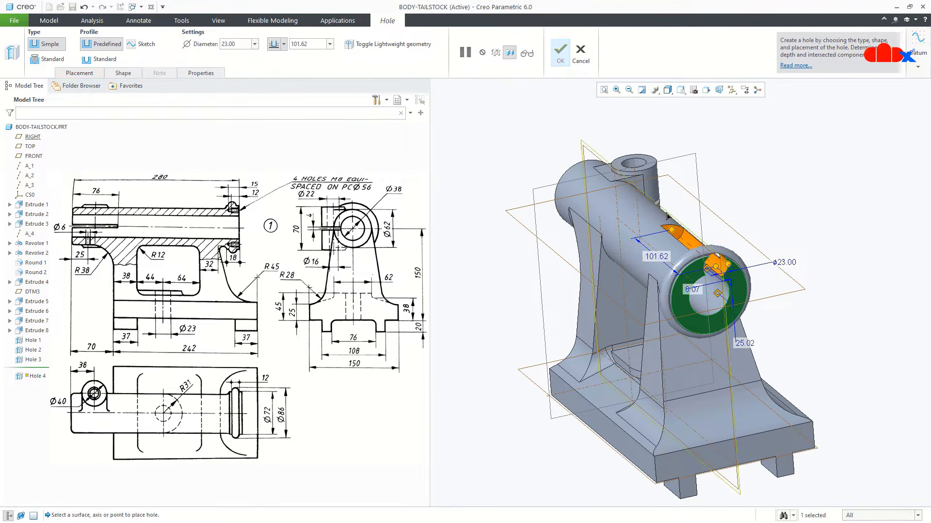
scroll(702, 275, "up", 3)
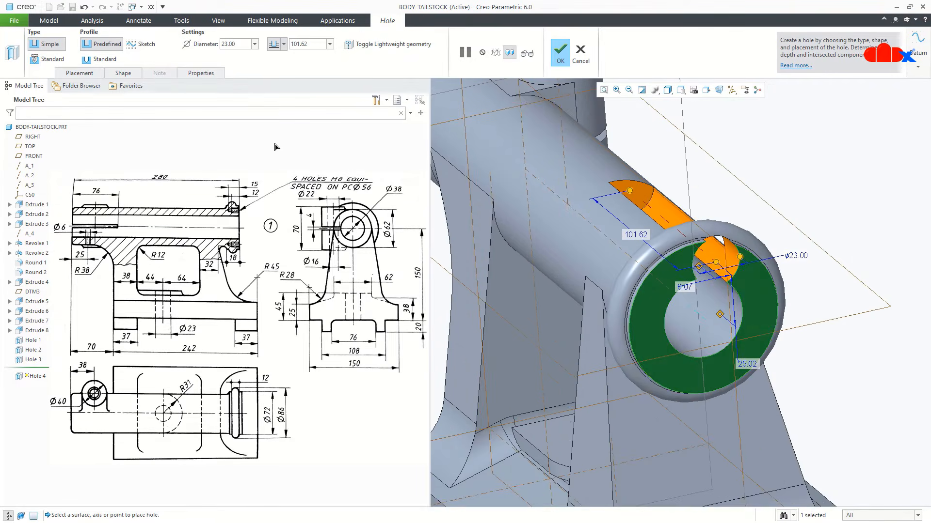
- Change the flange hole's placement type from Linear to Diameter
left_click(79, 73)
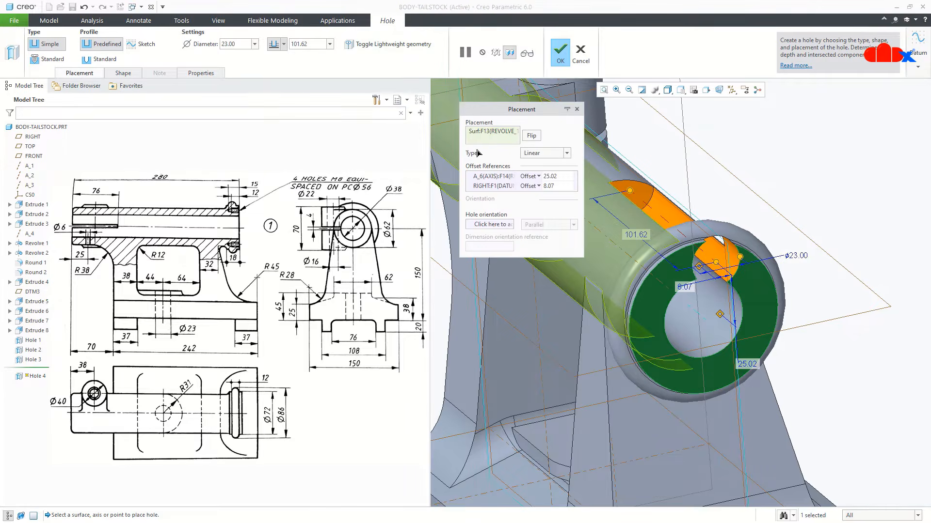
left_click(538, 153)
left_click(538, 181)
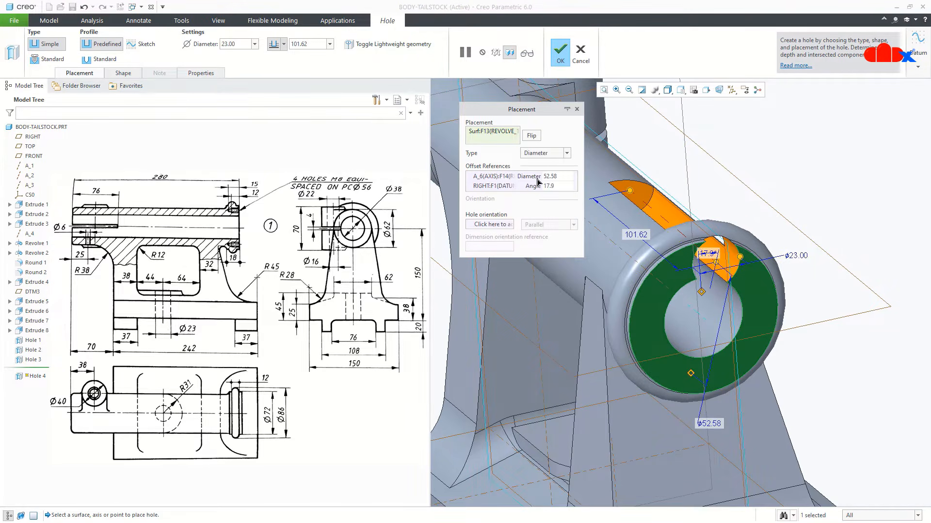
left_click(577, 109)
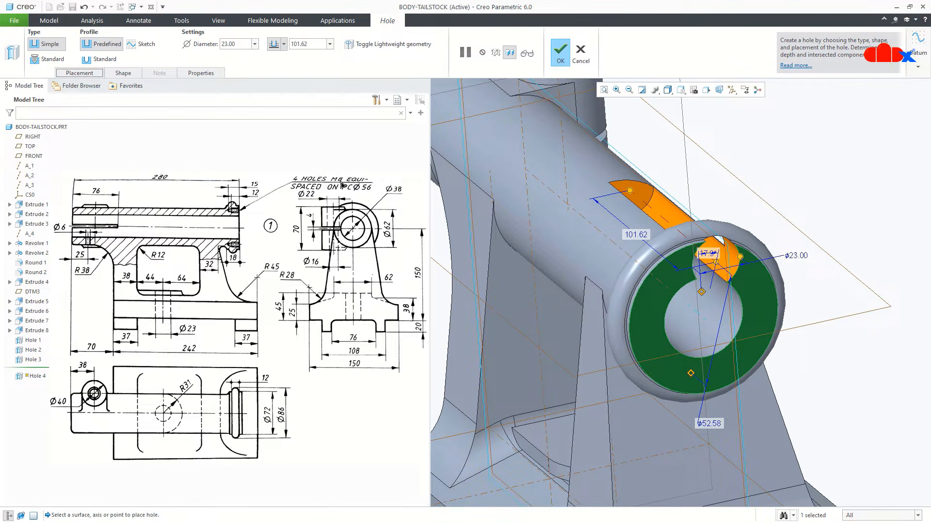
- Make the flange hole a Standard tapped hole with ISO thread and M8x1 screw size
left_click(51, 60)
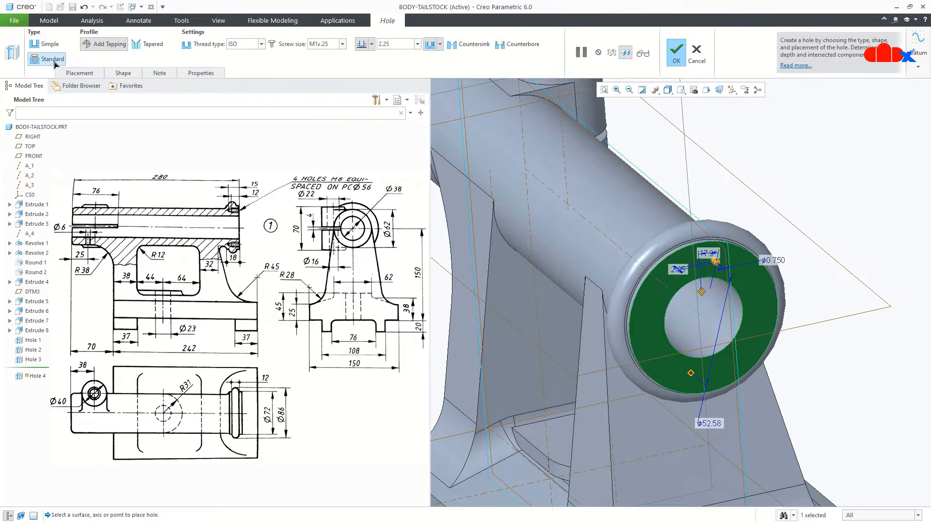
left_click(261, 45)
left_click(241, 72)
left_click(343, 44)
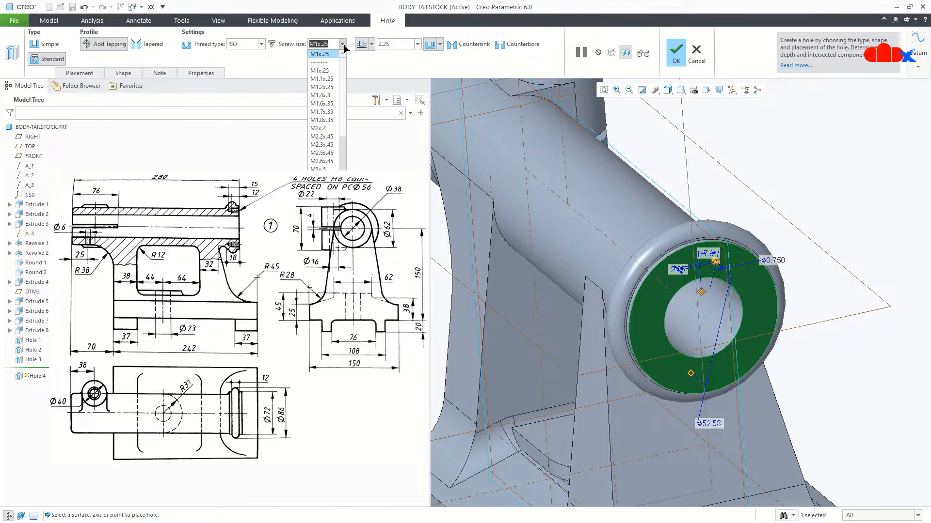
scroll(320, 109, "down", 3)
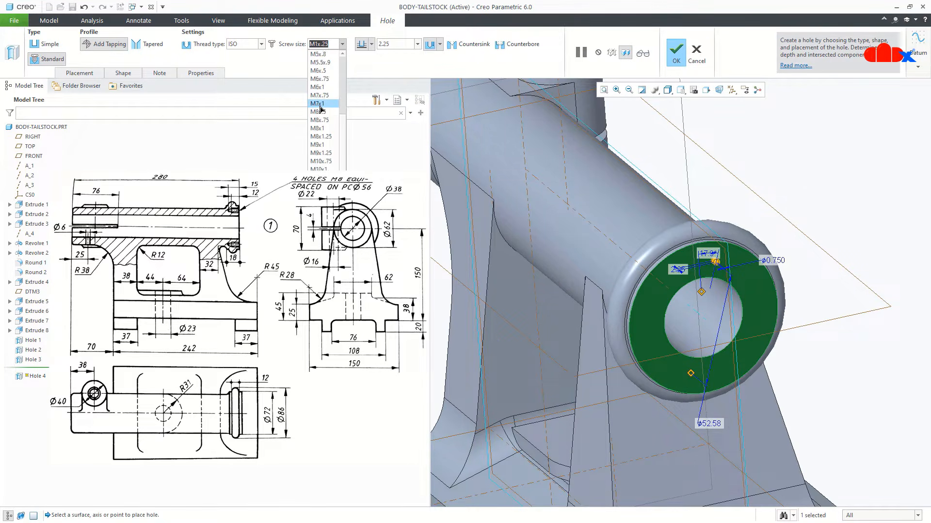
left_click(320, 128)
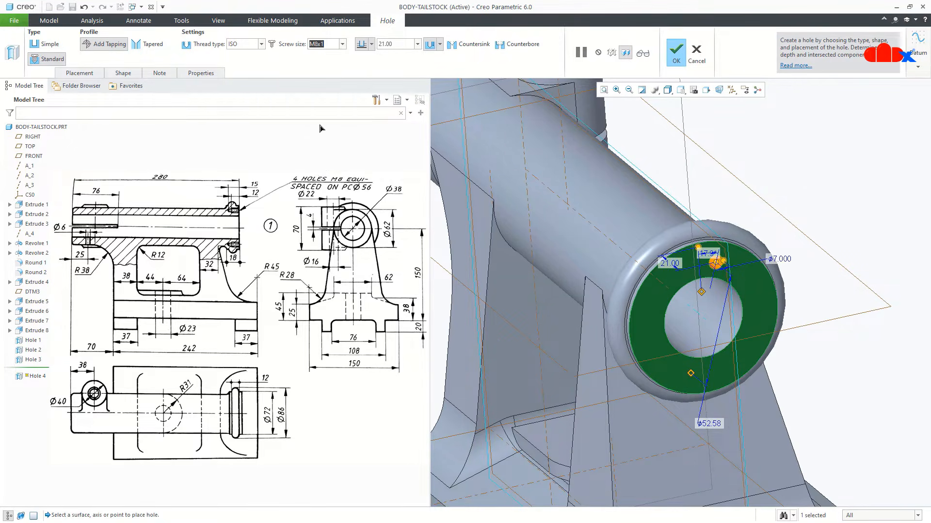
- Set the flange hole's thread depth to 12 mm and its drill depth to 15 mm
mouse_move(586, 235)
middle_mouse_down()
mouse_move(683, 270)
mouse_move(584, 232)
middle_mouse_up()
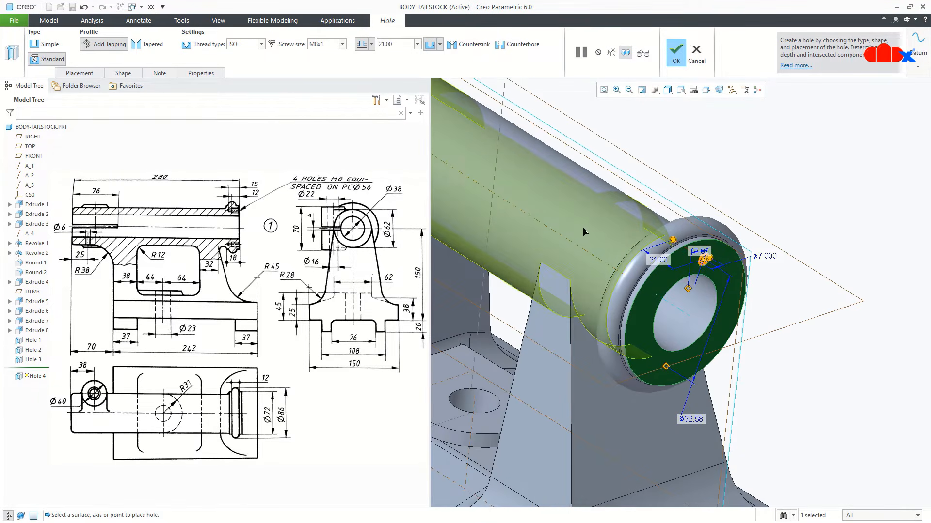
left_click(124, 74)
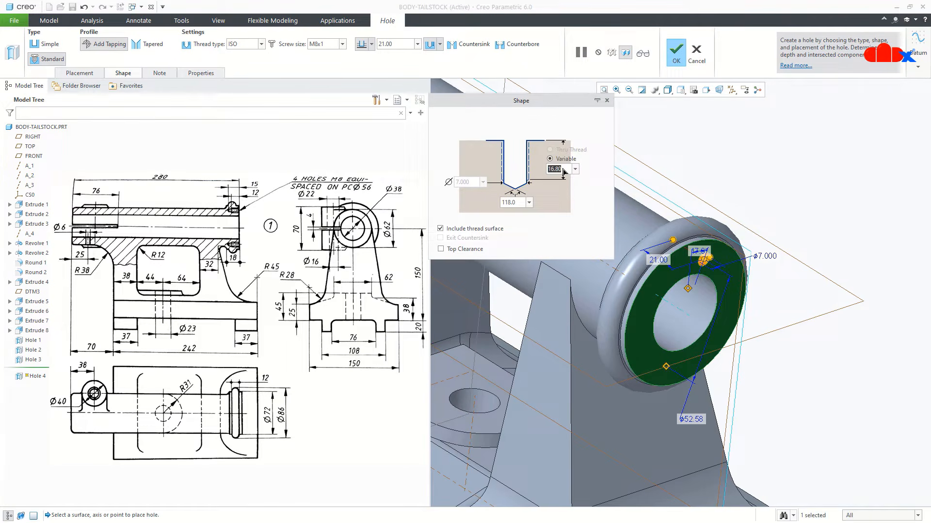
type("12")
key("Return")
left_click(408, 48)
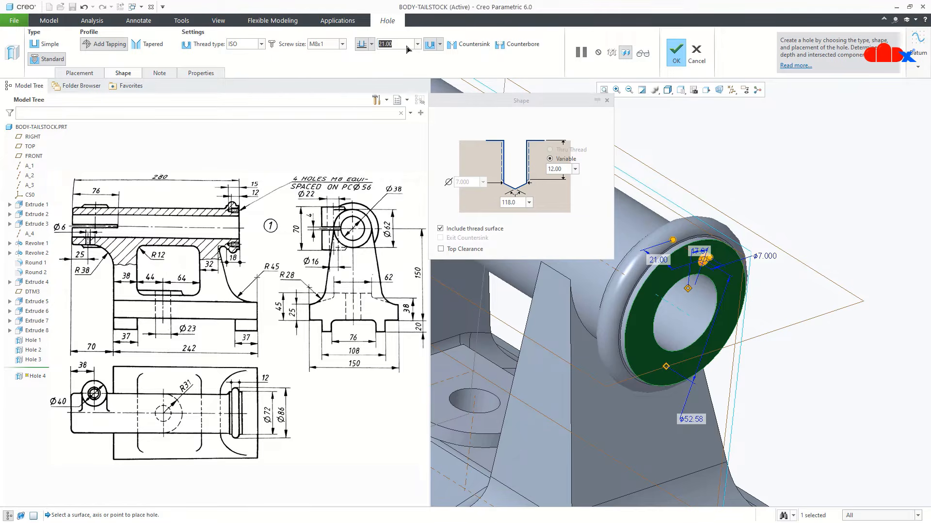
type("15")
key("Return")
left_click(608, 101)
- Place the M8 hole at 0° from the RIGHT plane on a 56 mm diameter circle and complete it
scroll(712, 269, "down", 3)
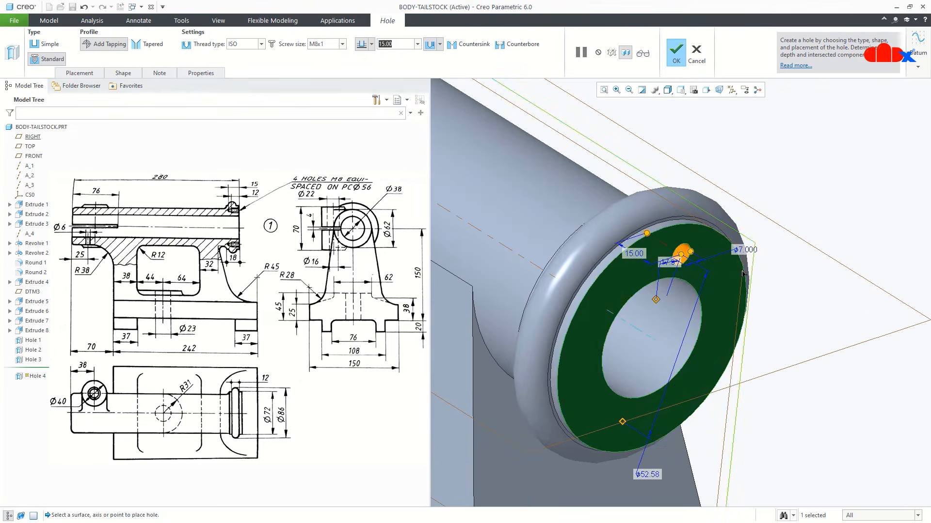
double_click(671, 263)
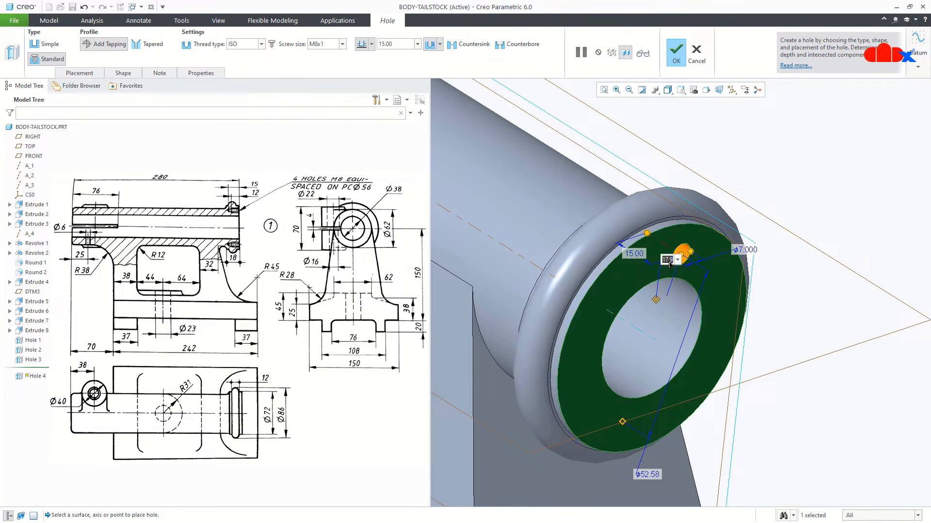
type("0")
key("Return")
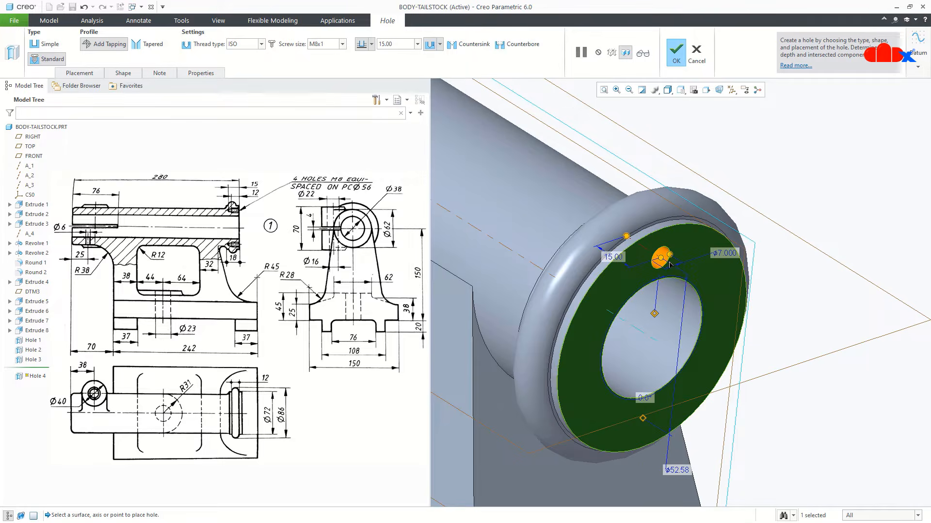
double_click(677, 471)
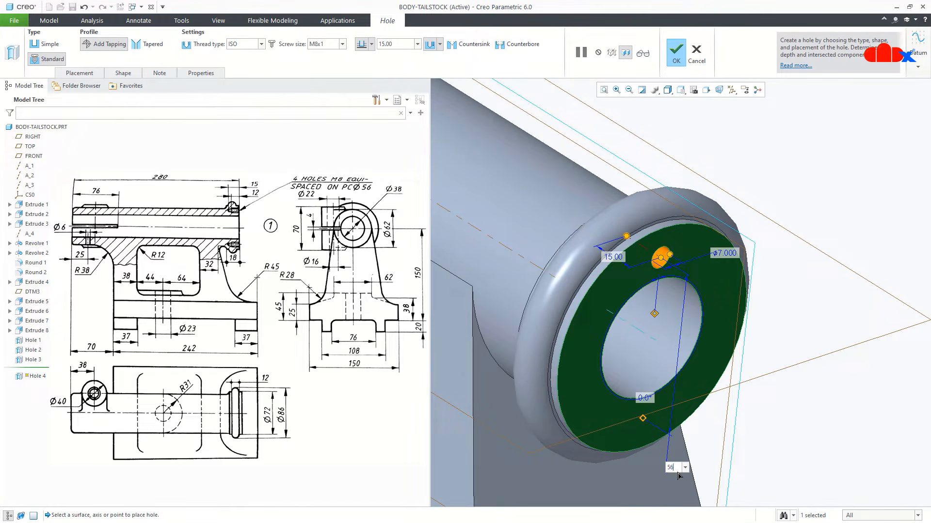
key("Return")
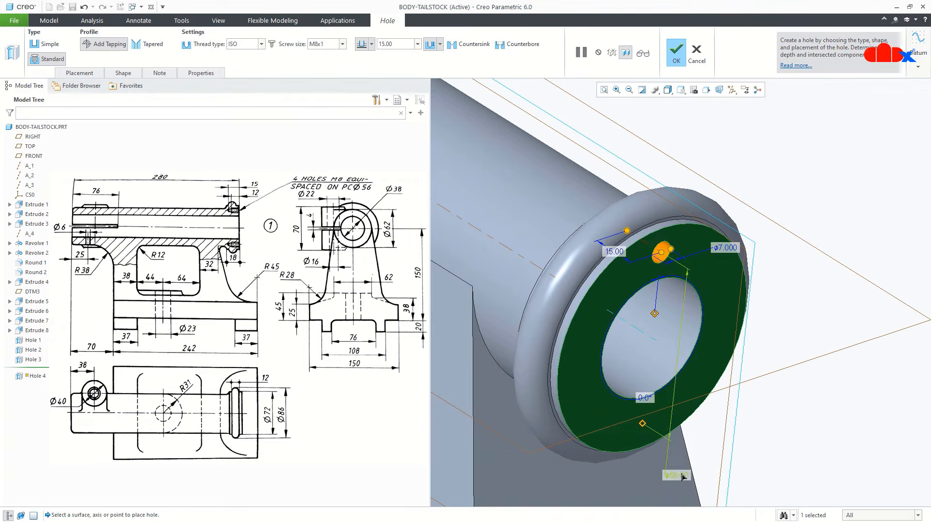
middle_click(682, 477)
mouse_move(682, 478)
middle_mouse_down()
mouse_move(706, 420)
mouse_move(714, 421)
mouse_move(681, 411)
middle_mouse_up()
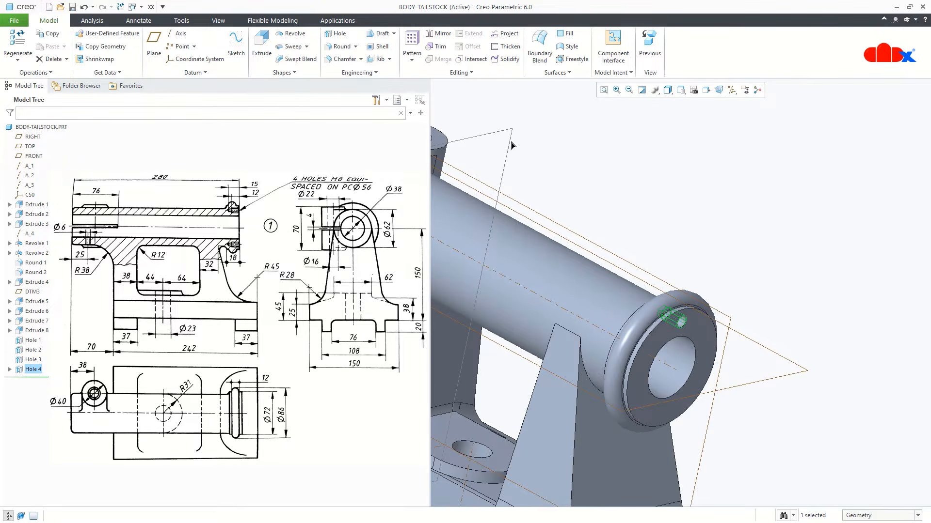
- Pattern the M8 hole about the tube's central axis with 4 members at 90° and restore the default orientation
left_click(411, 41)
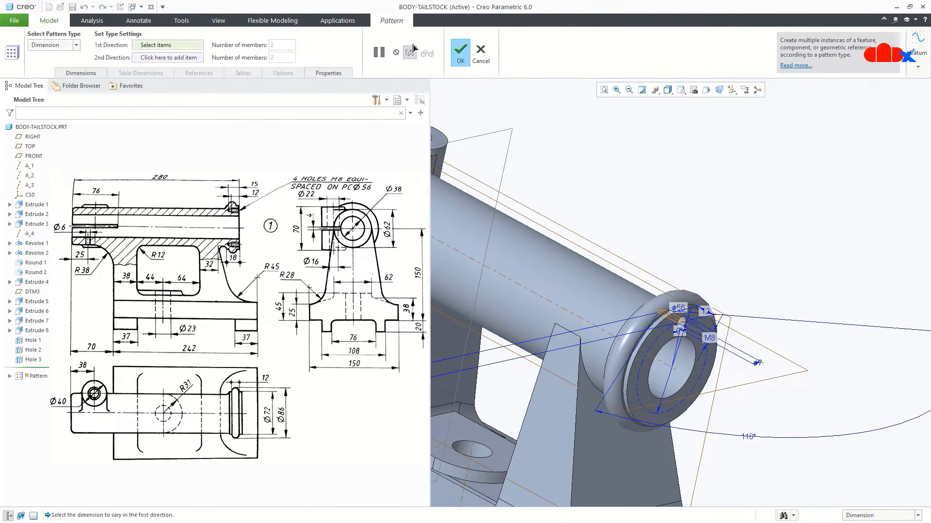
left_click(73, 46)
left_click(44, 72)
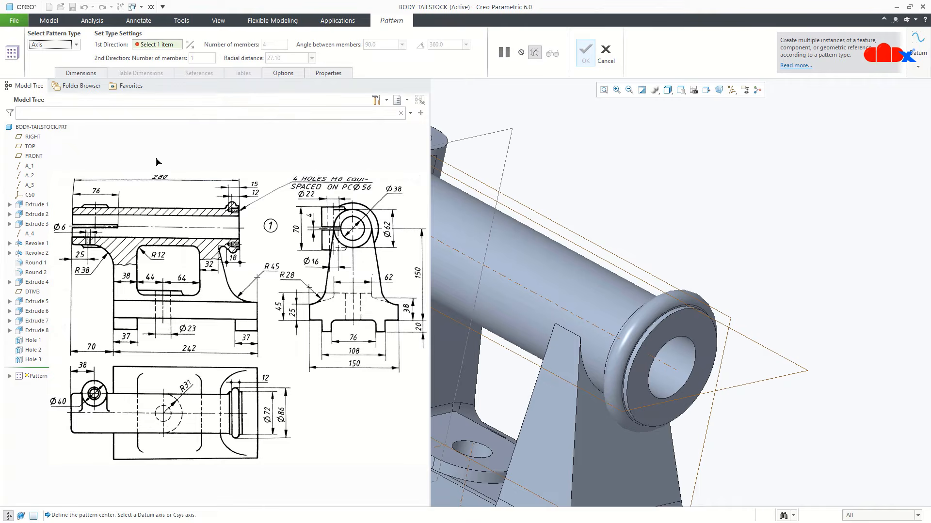
left_click(664, 369)
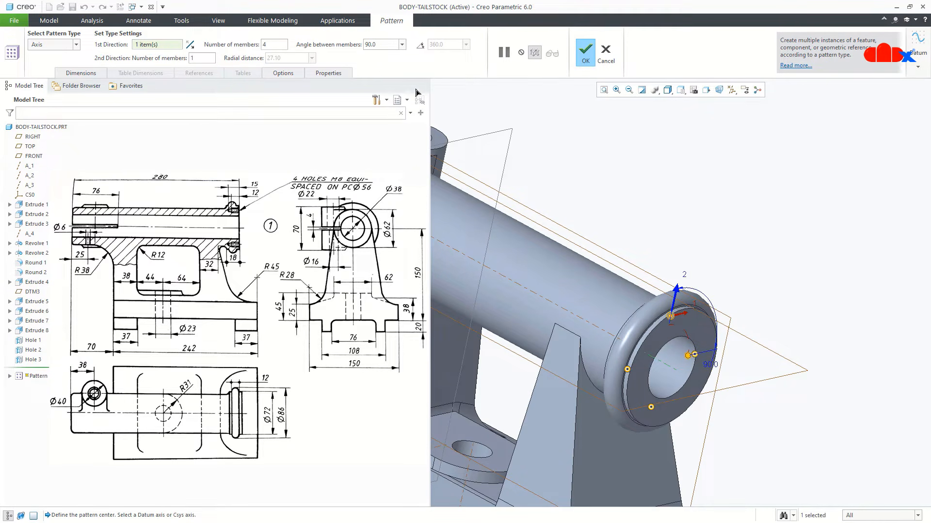
left_click(581, 57)
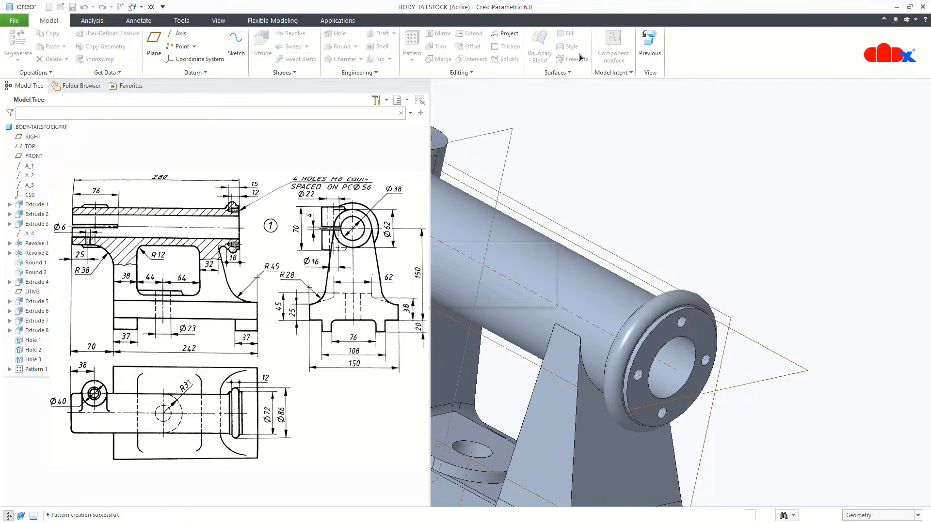
key("ctrl+d")
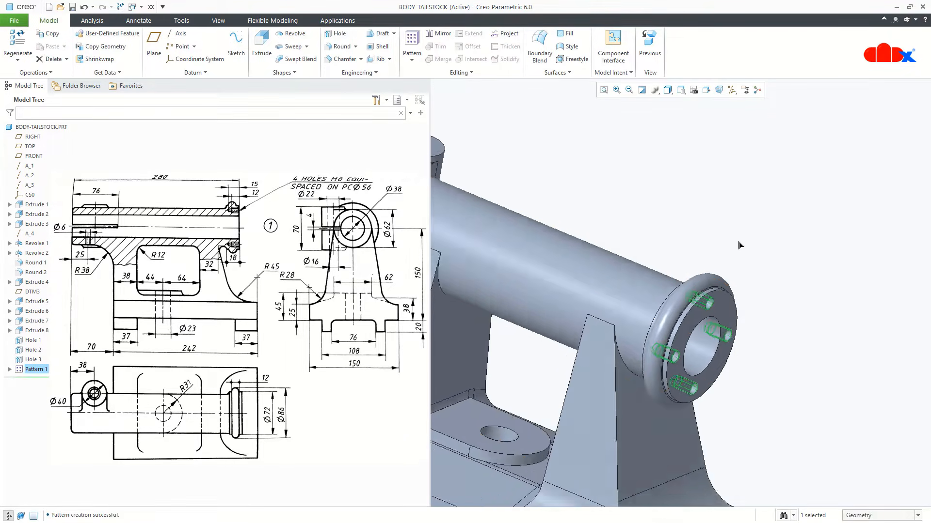
- Turn off the display of datum axes and datum planes and clear the selection
left_click(731, 89)
left_click(732, 113)
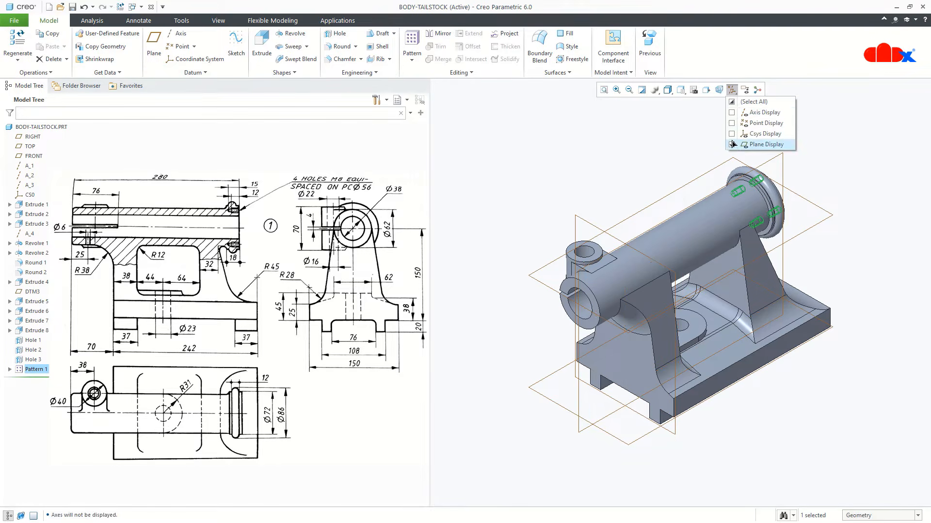
left_click(731, 145)
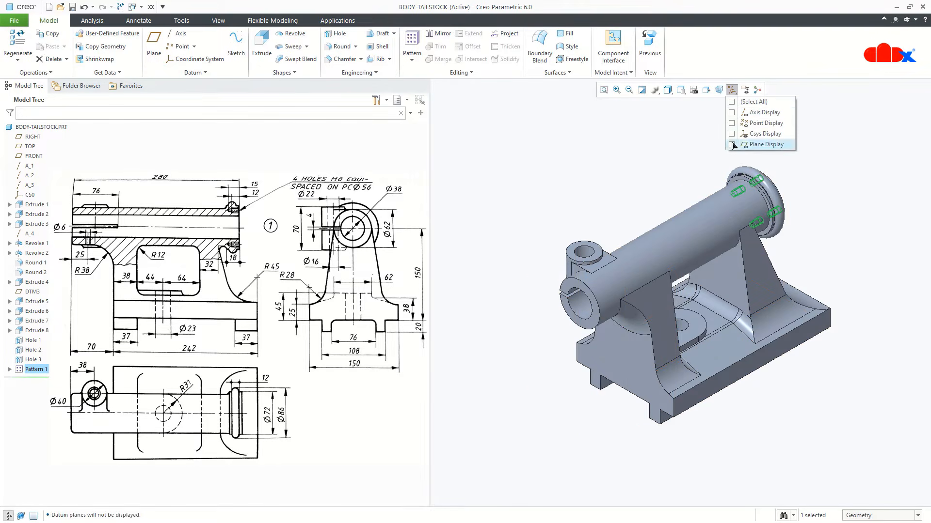
left_click(823, 260)
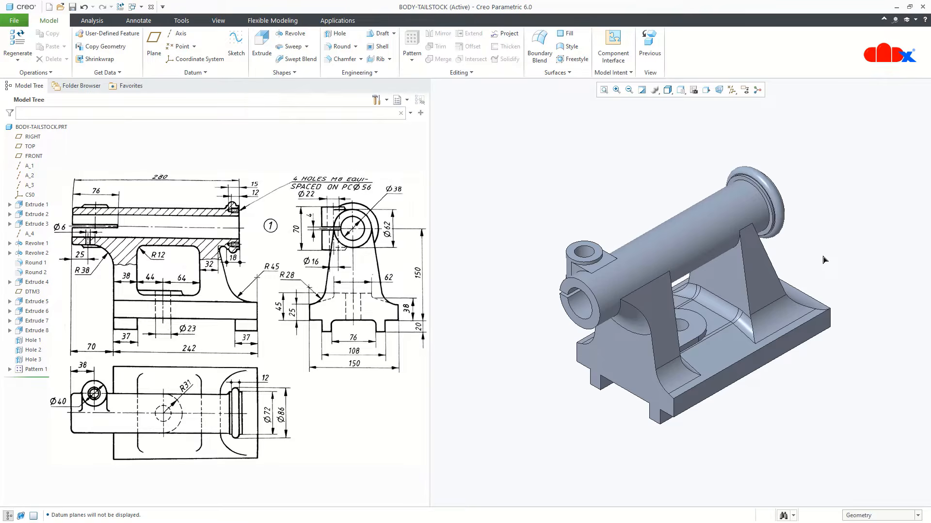
- Round the inner edges where both support legs meet the underside of the tube with a 12 mm radius
scroll(823, 260, "down", 2)
mouse_move(741, 292)
middle_mouse_down()
mouse_move(704, 271)
mouse_move(678, 280)
middle_mouse_up()
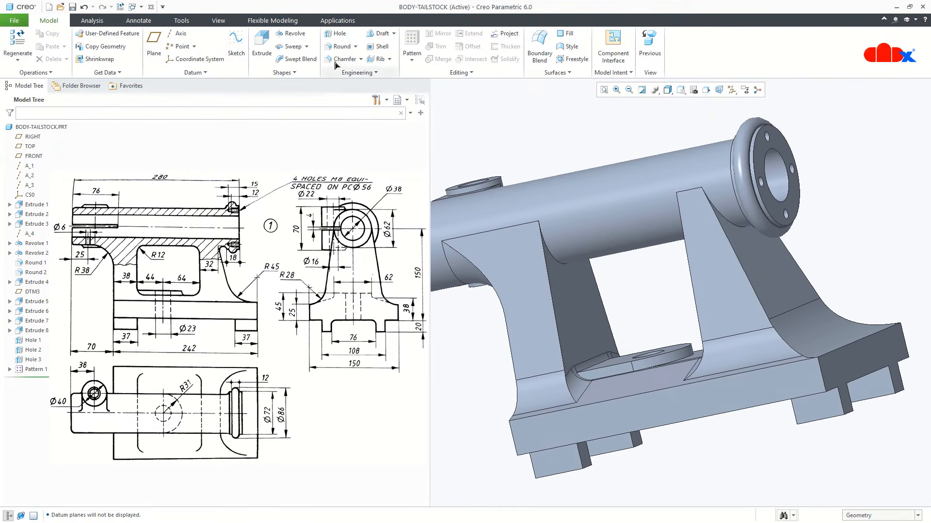
left_click(340, 46)
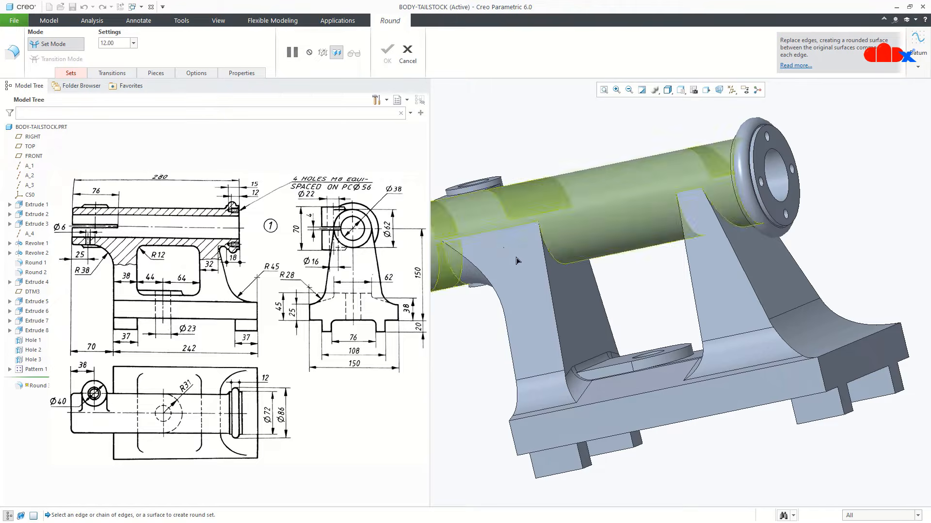
left_click(564, 263)
middle_click_drag(671, 298, 713, 277)
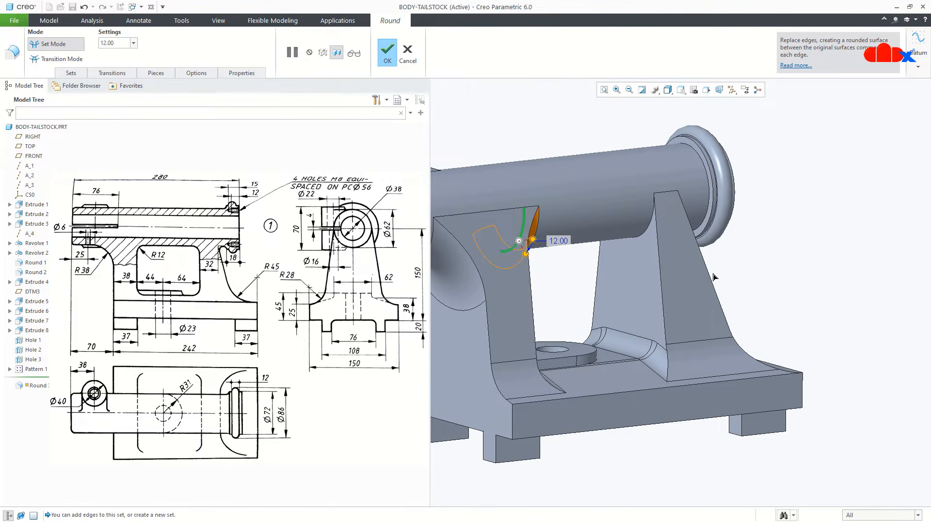
left_click(648, 233, "ctrl")
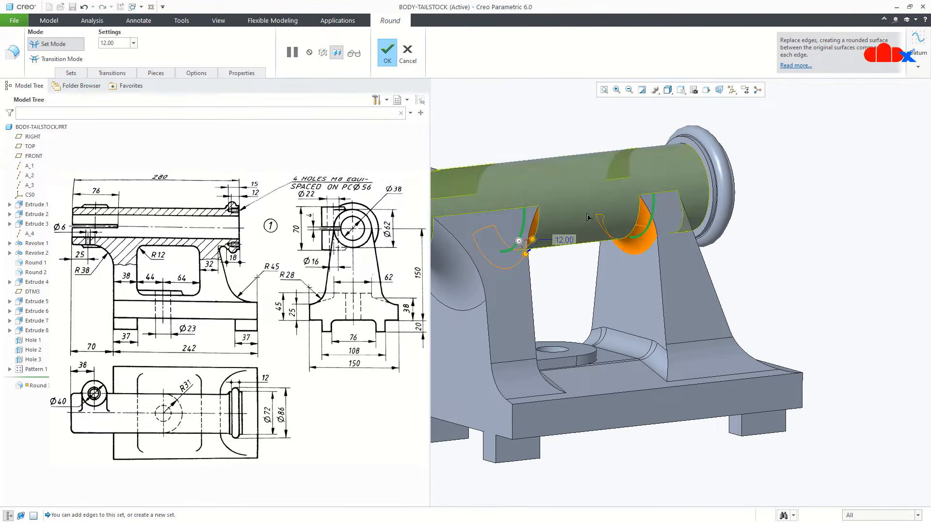
left_click(387, 51)
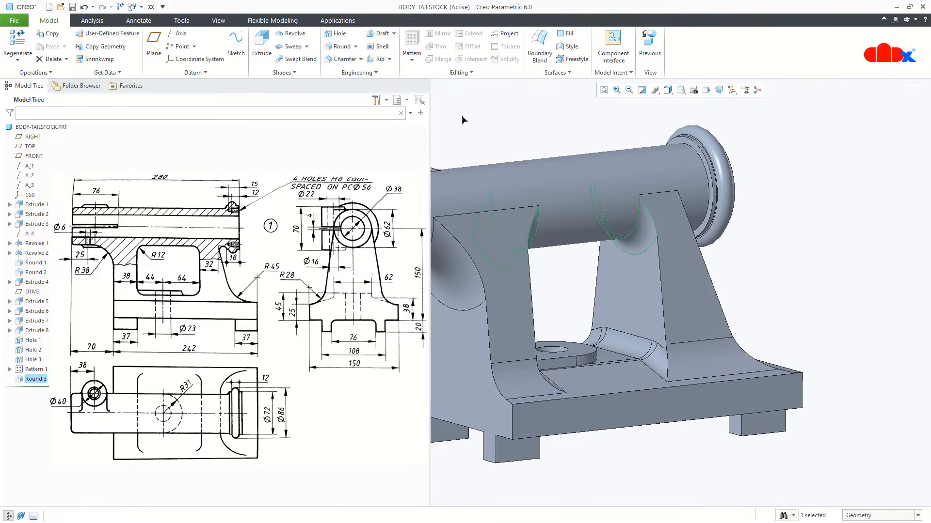
- Round the outer edge where the flange-side support leg meets the tube with a 6 mm radius
left_click(341, 46)
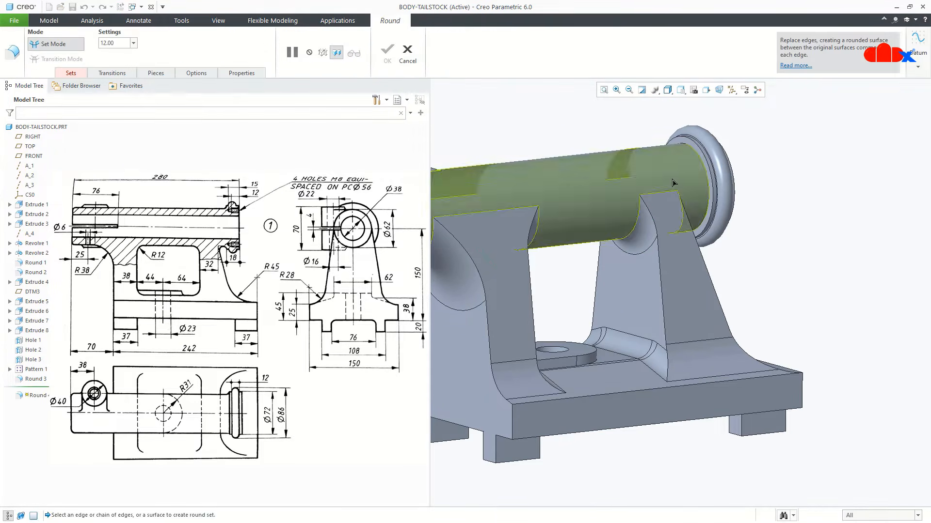
middle_click_drag(673, 183, 639, 189)
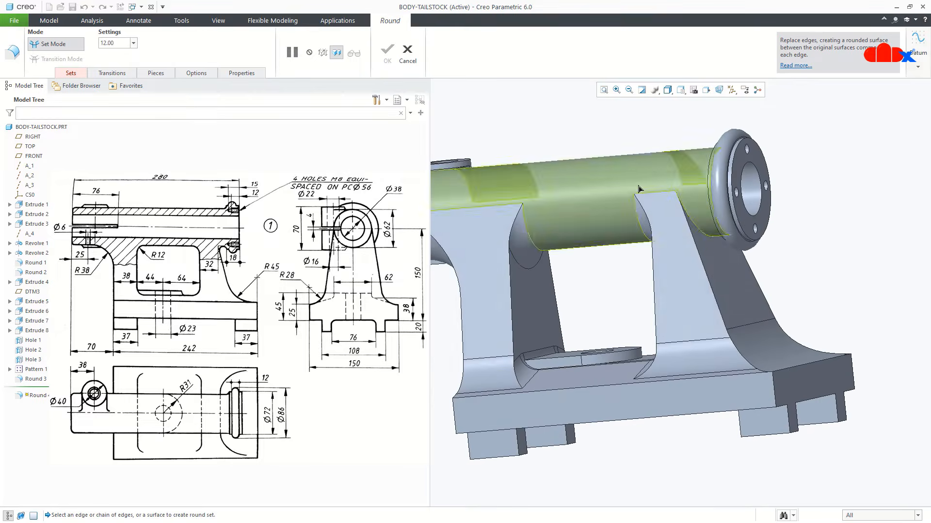
left_click(700, 231)
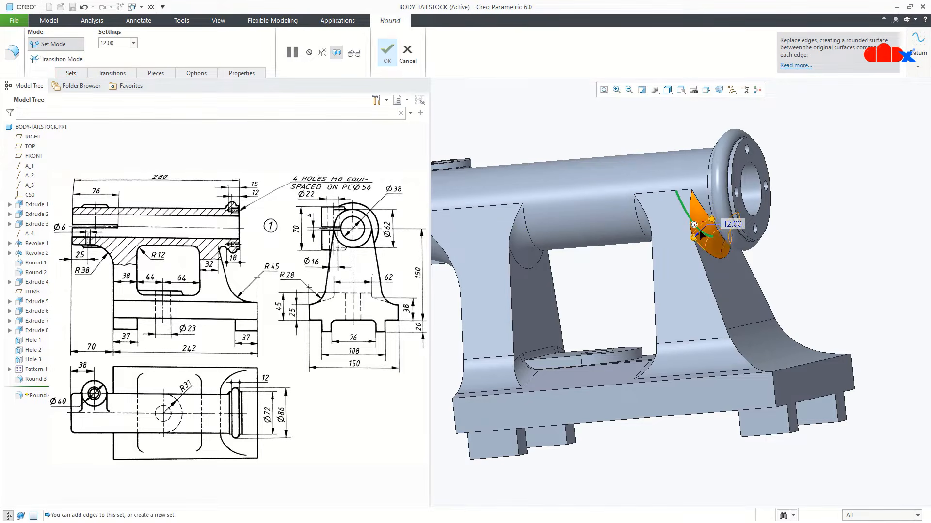
double_click(732, 223)
type("6")
key("Return")
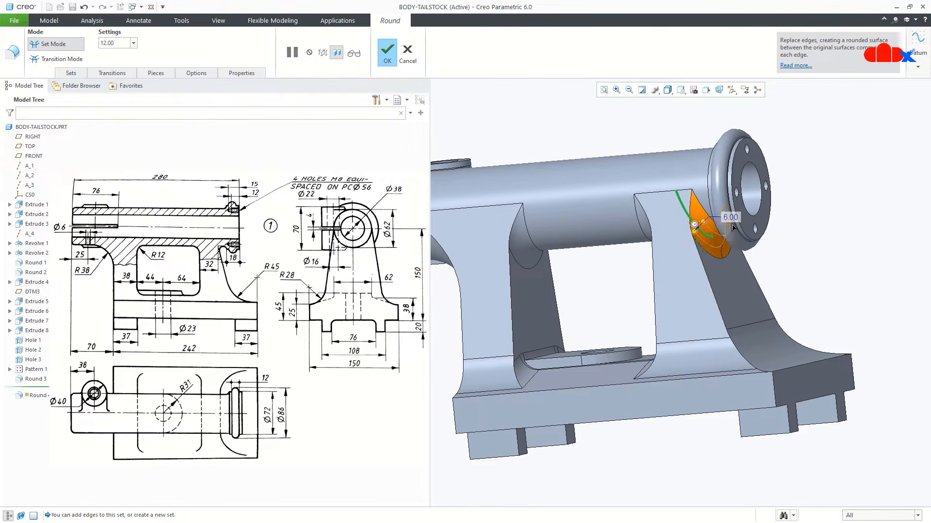
middle_click_drag(750, 249, 779, 250)
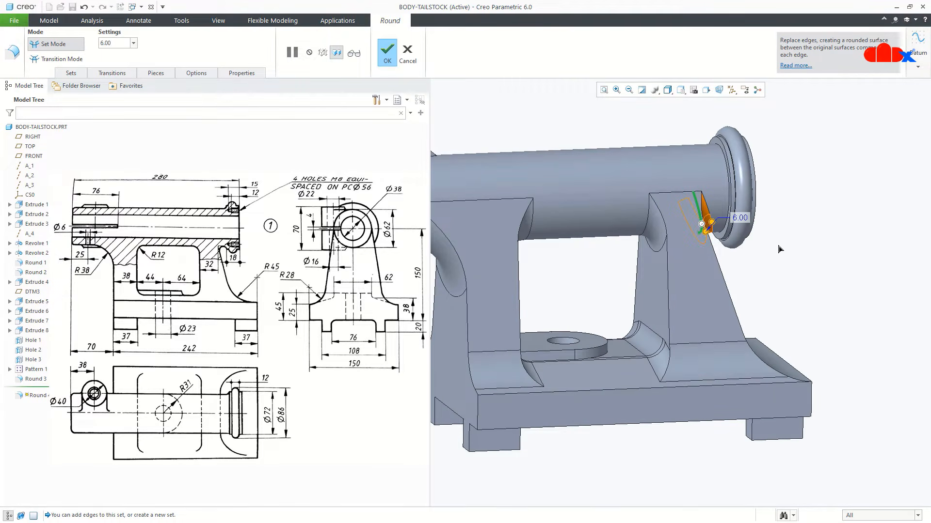
middle_click(779, 249)
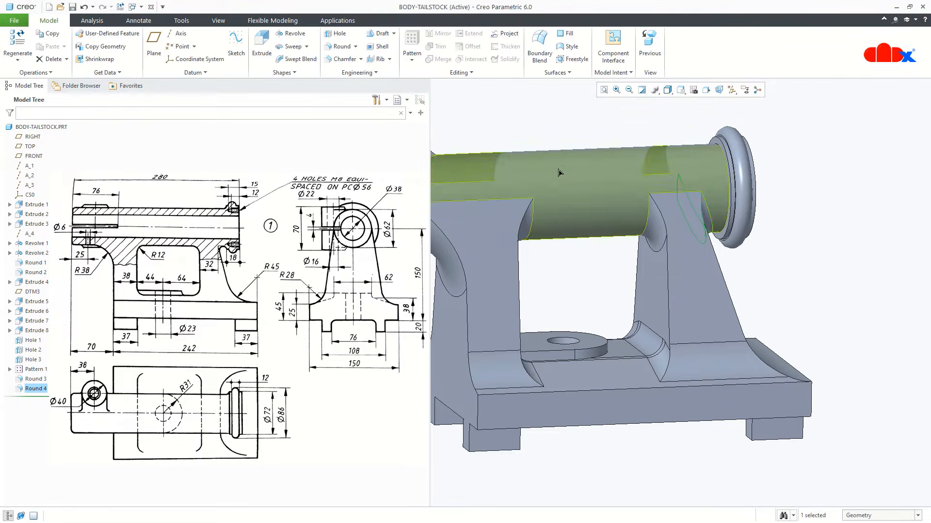
- Round the circular edge where the tube meets the flange collar with a 5 mm radius
left_click(335, 46)
scroll(728, 246, "down", 4)
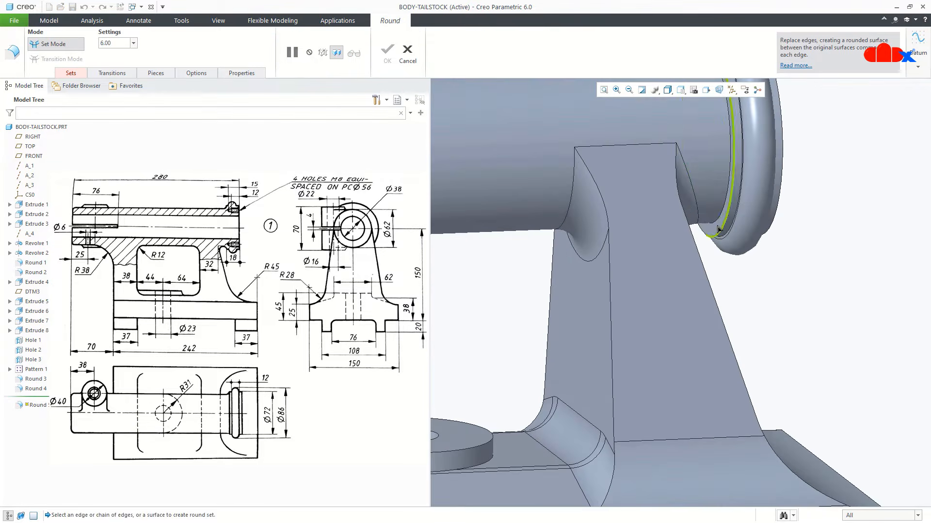
left_click(721, 218)
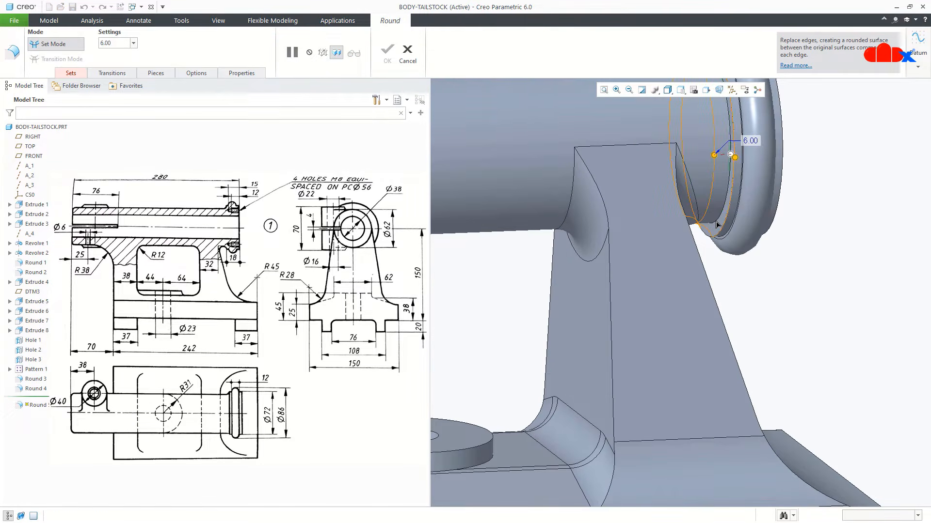
double_click(756, 143)
type("5")
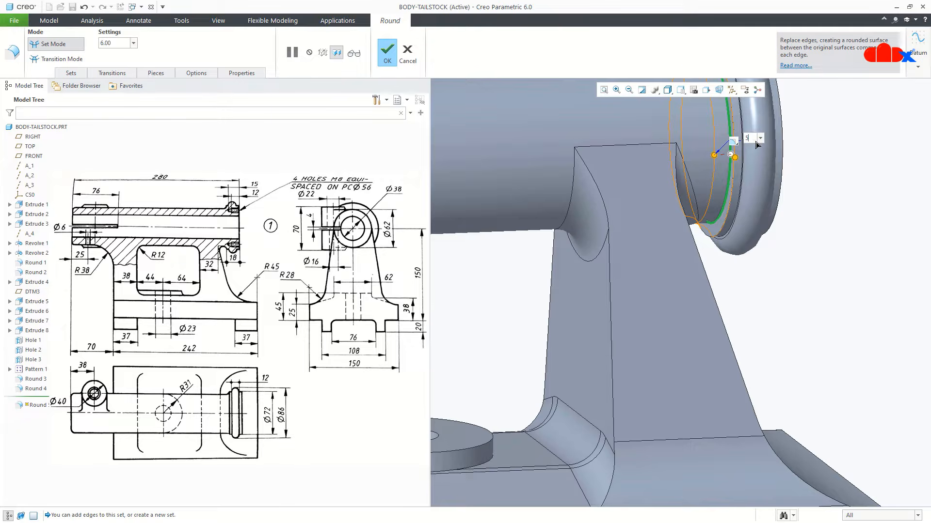
key("Return")
middle_click(868, 142)
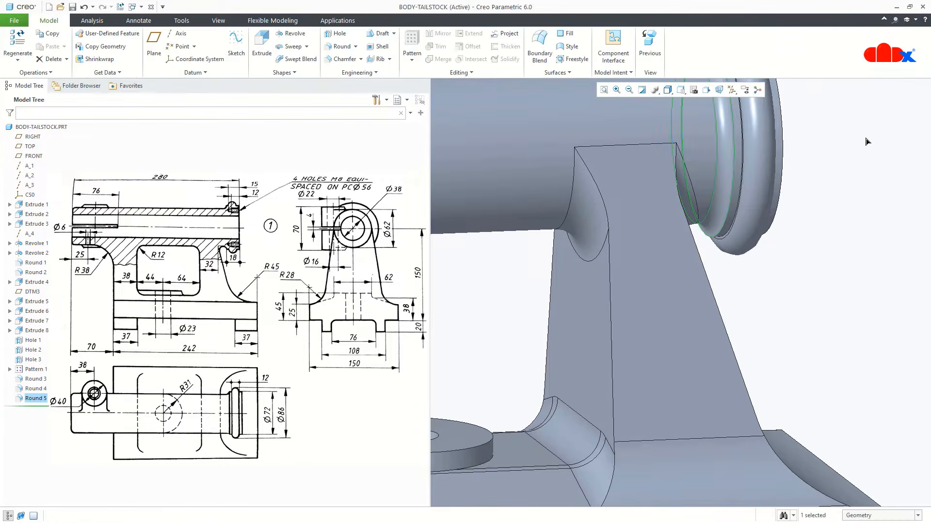
scroll(831, 195, "up", 5)
mouse_move(817, 214)
middle_mouse_down()
mouse_move(843, 220)
mouse_move(823, 218)
mouse_move(826, 242)
middle_mouse_up()
left_click(826, 241)
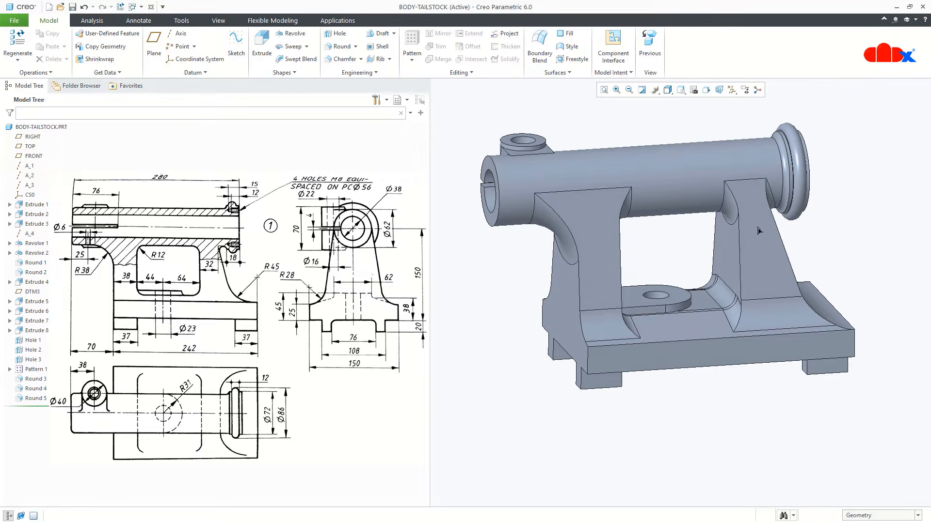
- Start a round on the inner edges where the four feet meet the underside of the base
left_click(339, 46)
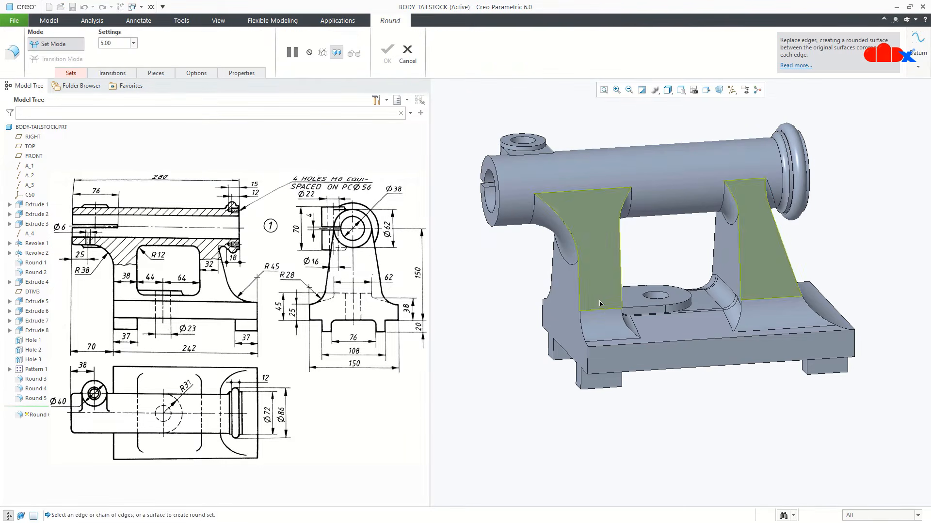
middle_click_drag(600, 303, 588, 371)
left_click(532, 395)
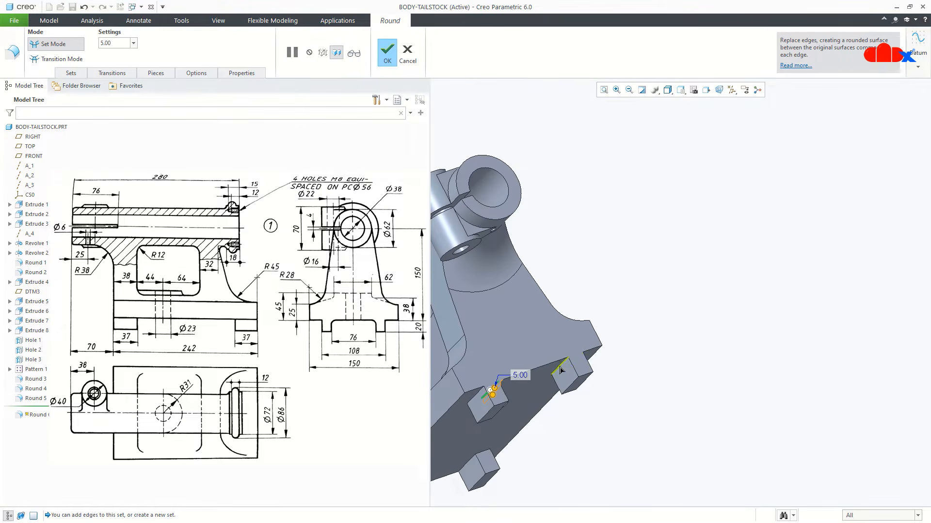
left_click(560, 371, "ctrl")
left_click(468, 461, "ctrl")
scroll(566, 440, "up", 3)
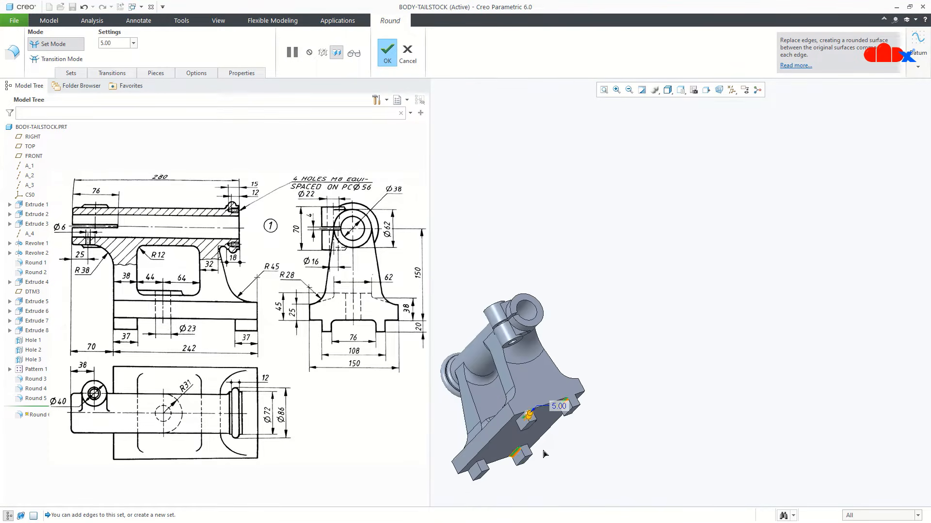
scroll(504, 467, "down", 3)
middle_click_drag(488, 459, 494, 406)
scroll(578, 455, "up", 2)
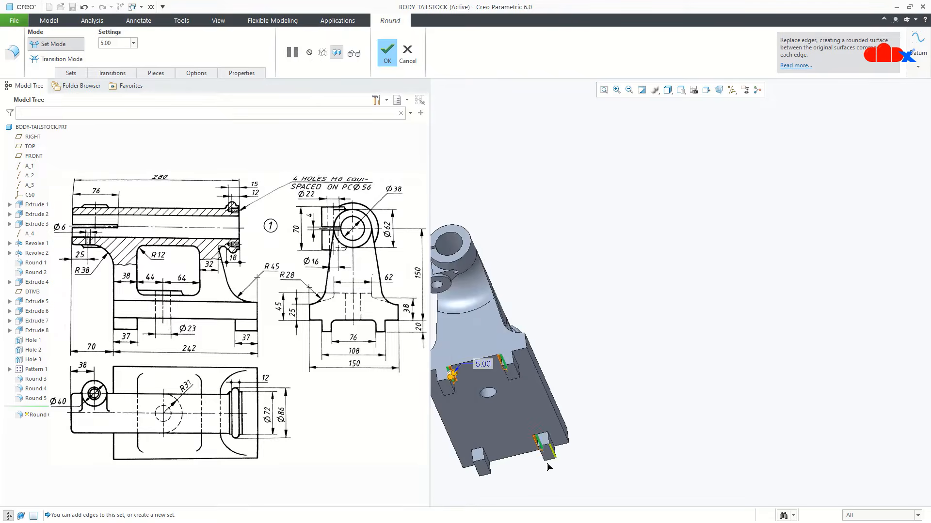
middle_click_drag(548, 464, 517, 466)
scroll(517, 466, "down", 3)
left_click(475, 438, "ctrl")
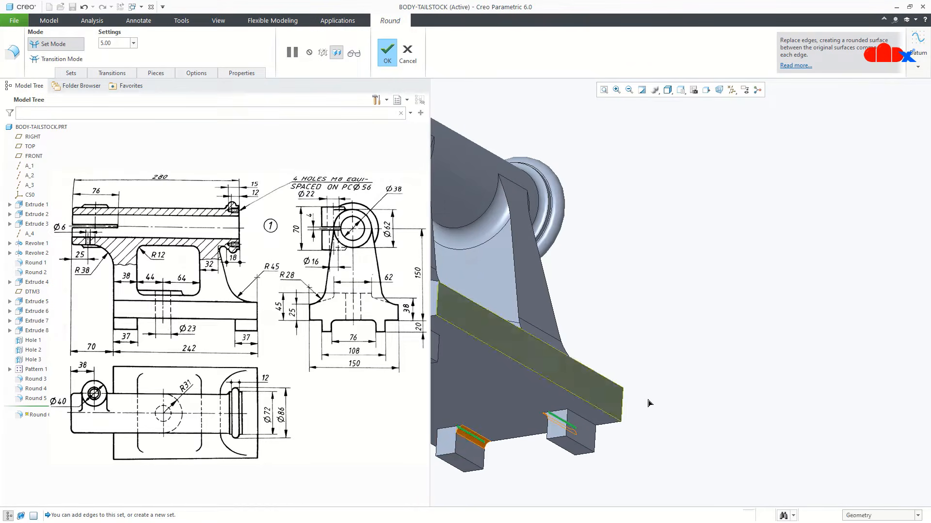
- Set the radius of the feet's round to 6 mm and complete it
scroll(691, 381, "up", 4)
middle_click_drag(684, 377, 680, 404)
scroll(587, 409, "down", 2)
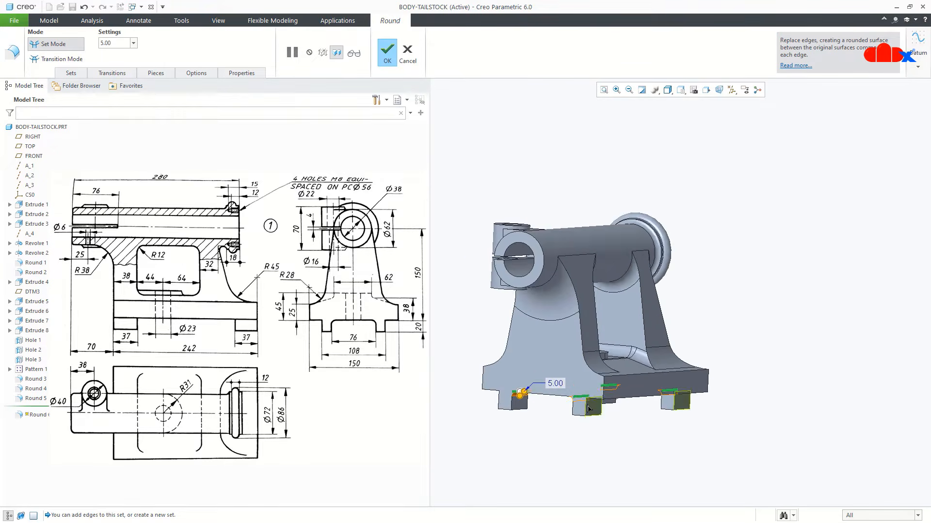
scroll(588, 408, "down", 1)
double_click(541, 375)
left_click(552, 375)
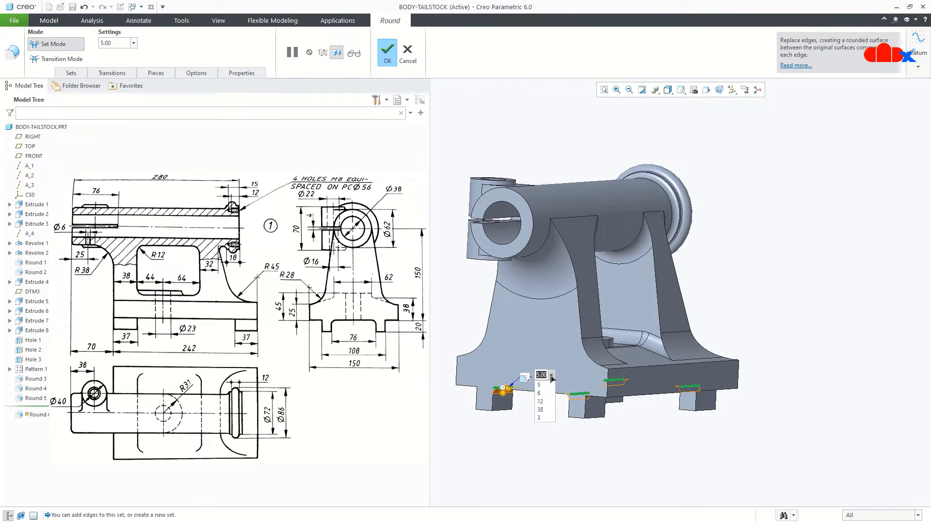
left_click(550, 393)
middle_click(550, 426)
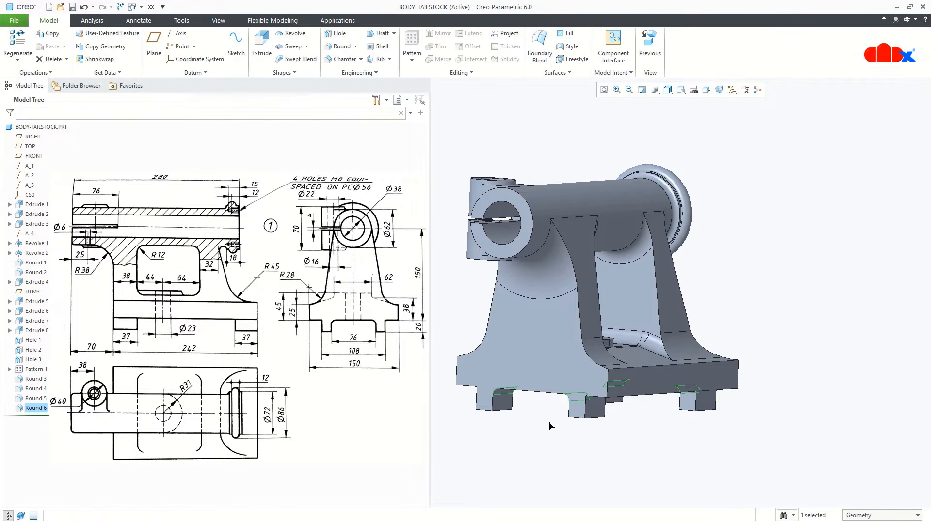
left_click(551, 426)
middle_click_drag(571, 407, 560, 400)
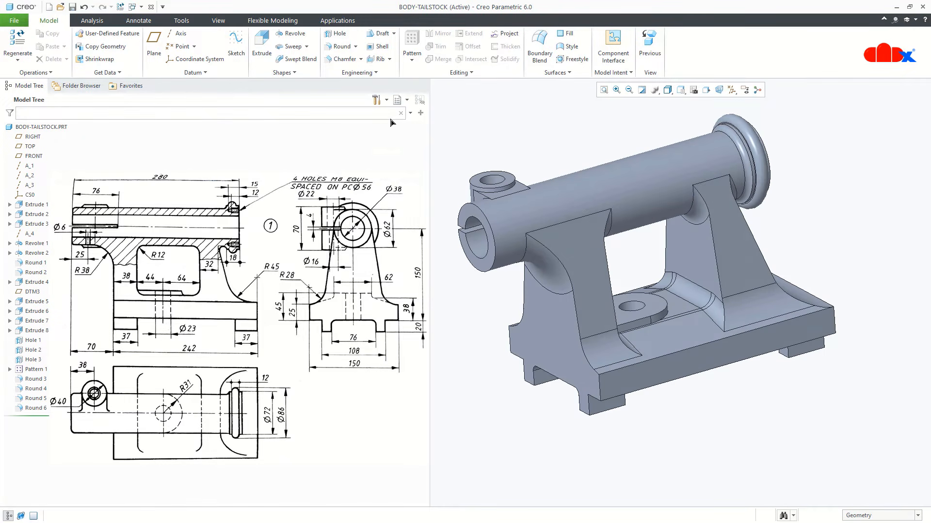
- Round the lower edge of the raised pad around the base hole with a 3 mm radius and restore the default orientation
left_click(339, 47)
scroll(676, 324, "down", 5)
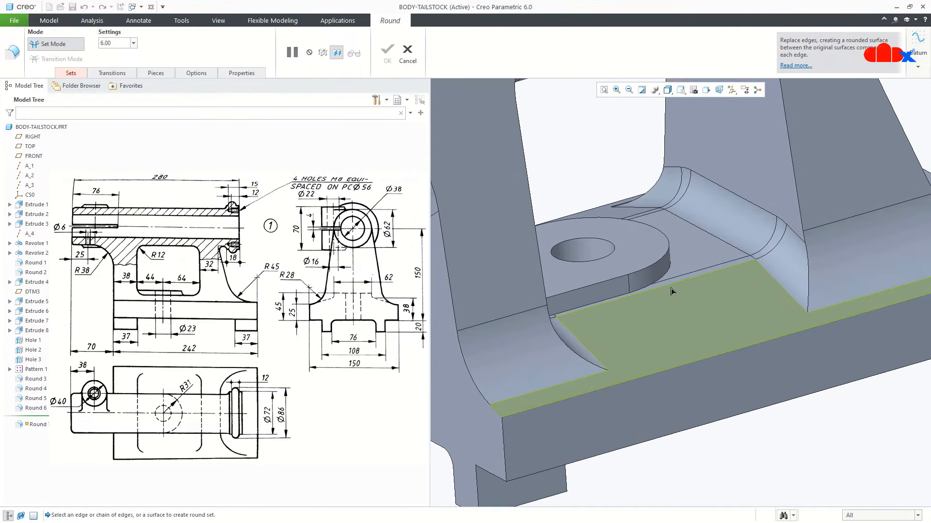
scroll(671, 290, "down", 4)
left_click(576, 304)
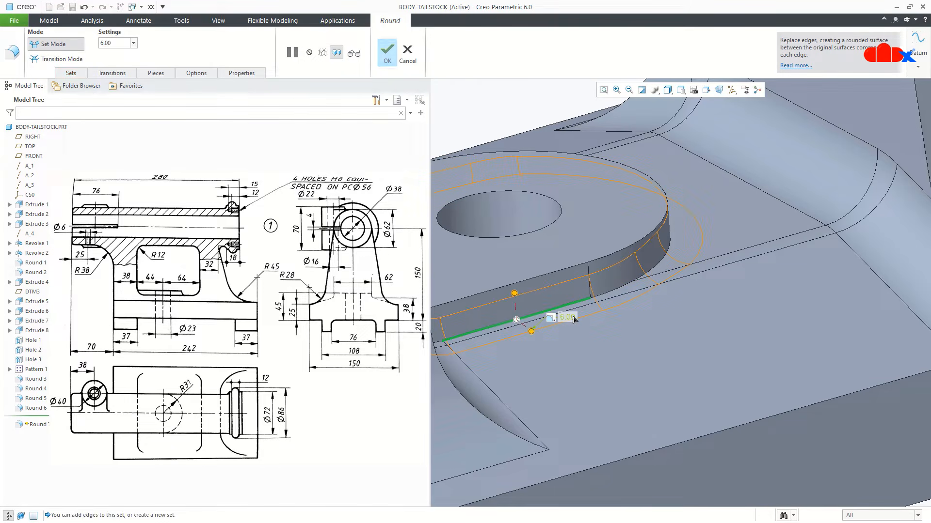
double_click(573, 319)
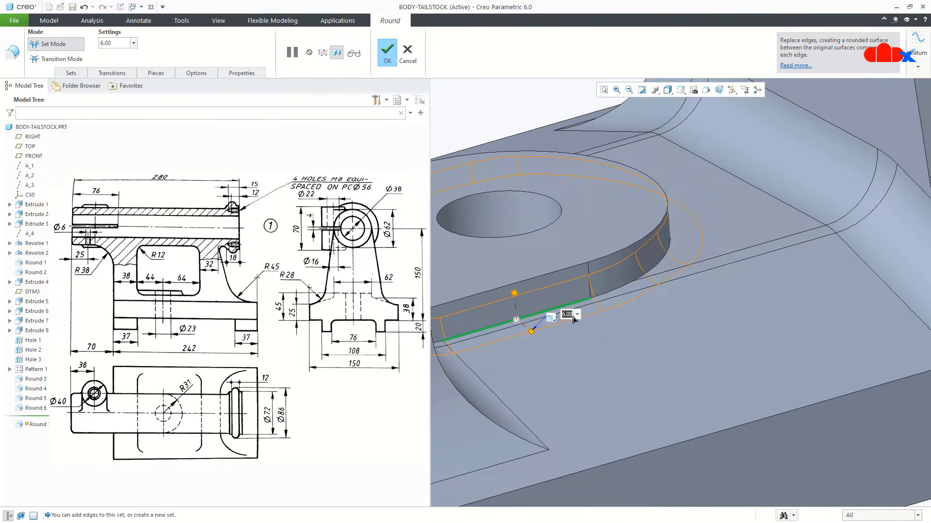
type("3")
key("Return")
scroll(629, 325, "down", 4)
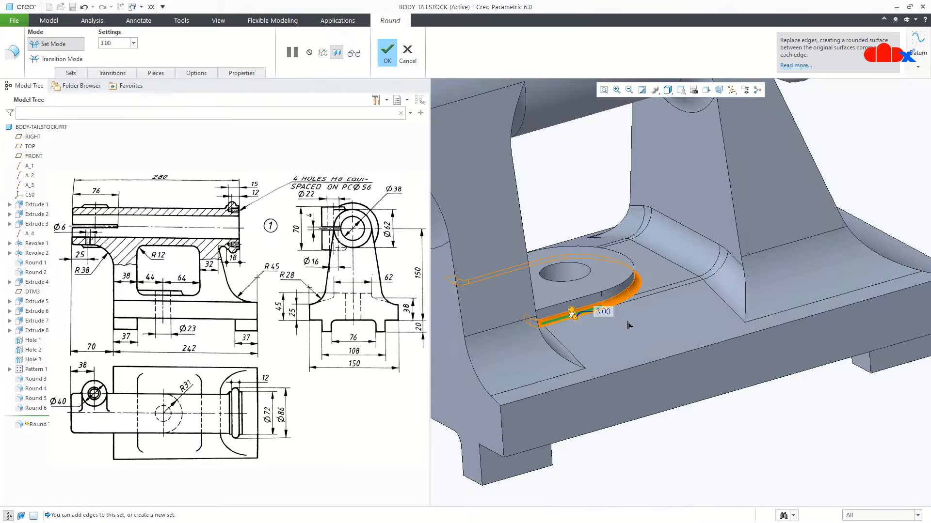
middle_click_drag(628, 326, 598, 342)
middle_click(597, 342)
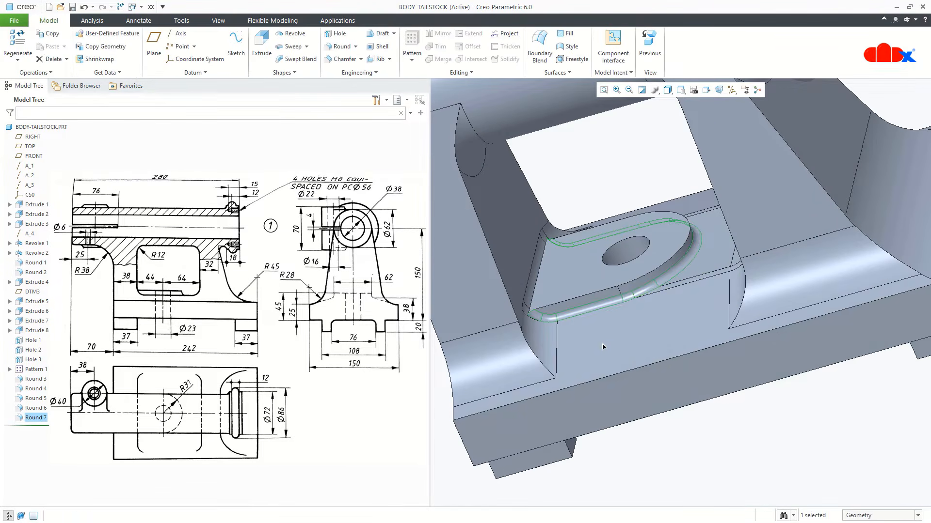
left_click(680, 452)
key("ctrl+d")
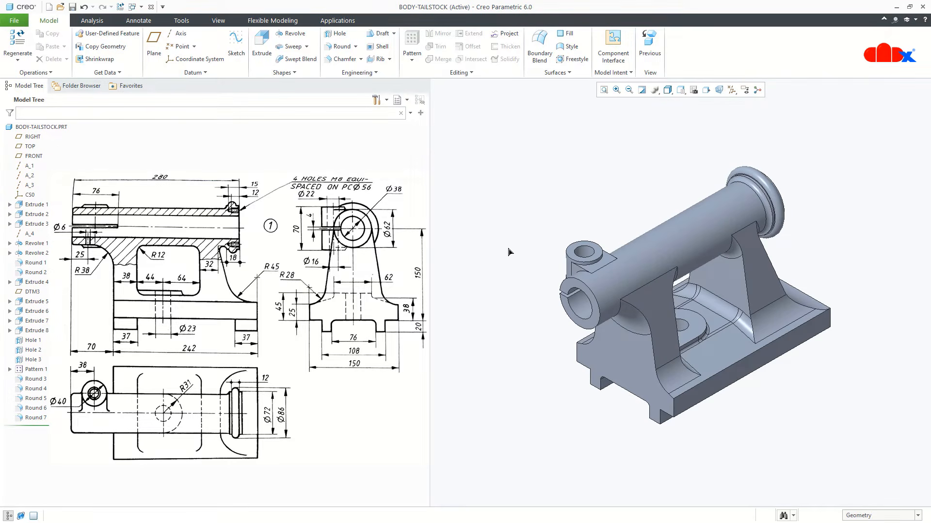
- Round the outer circular edge of the tube's split end and both end edges of the clamp boss with a 1 mm radius
left_click(341, 47)
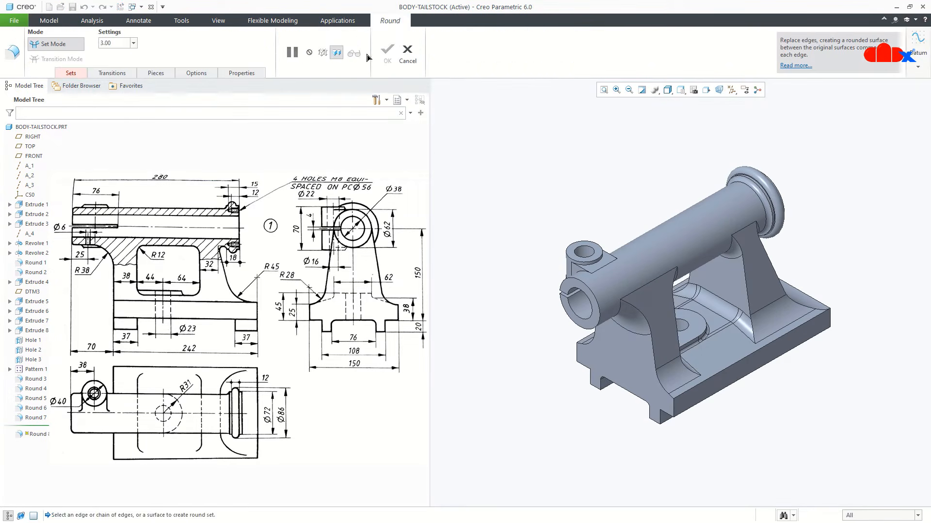
left_click(583, 283)
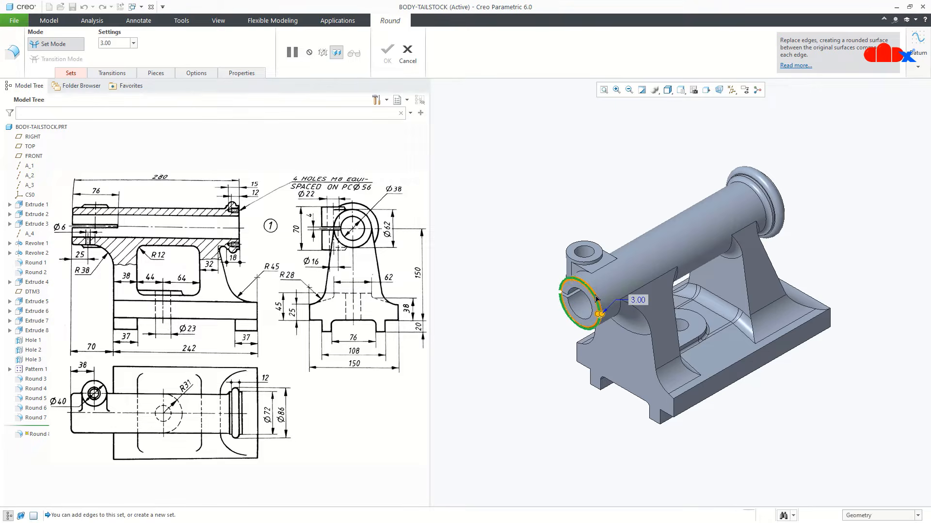
middle_click_drag(592, 272, 646, 285)
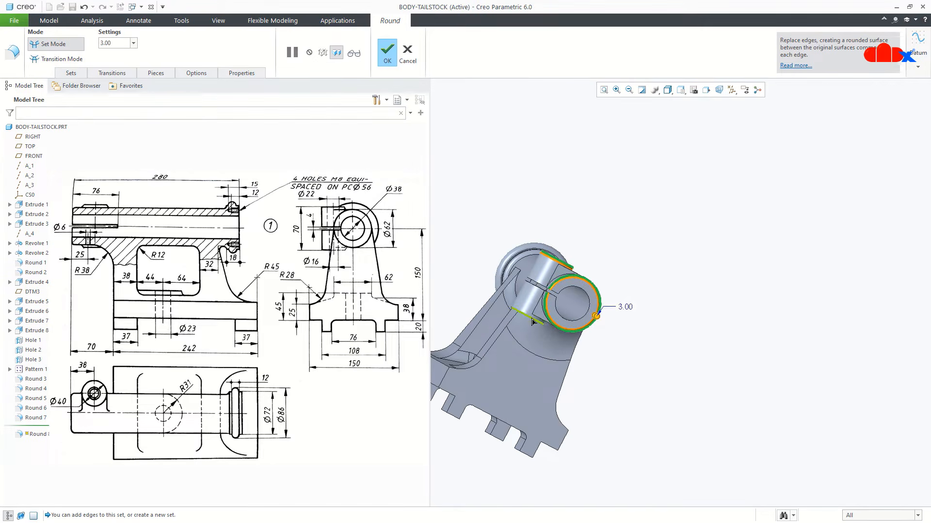
double_click(632, 303)
type("1")
key("Return")
middle_click_drag(633, 315, 711, 474)
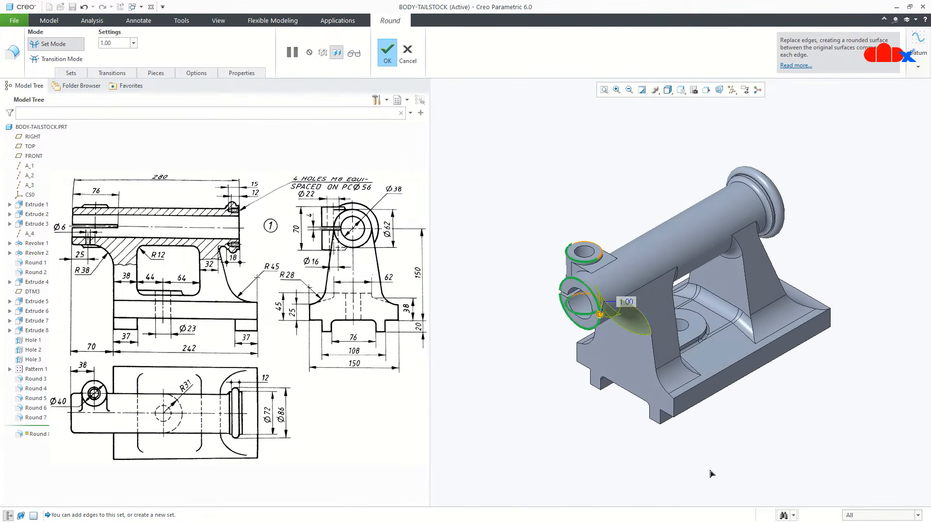
middle_click(711, 474)
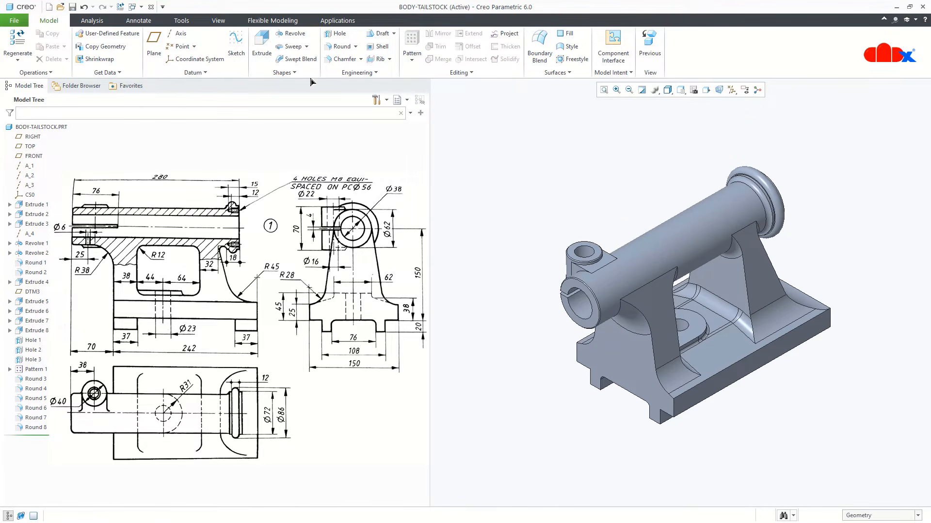
- Display the datum planes and place a planar section lengthwise through the body on the RIGHT plane
left_click(218, 20)
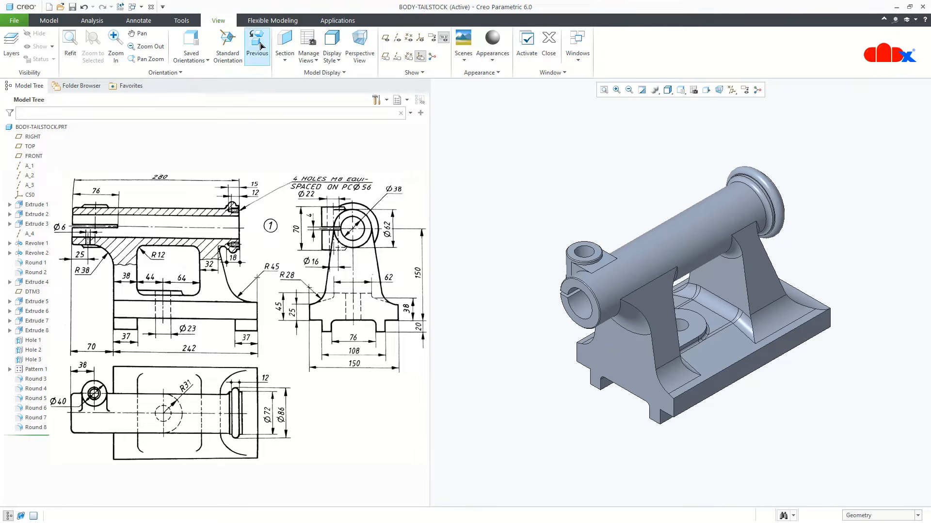
left_click(285, 58)
left_click(297, 72)
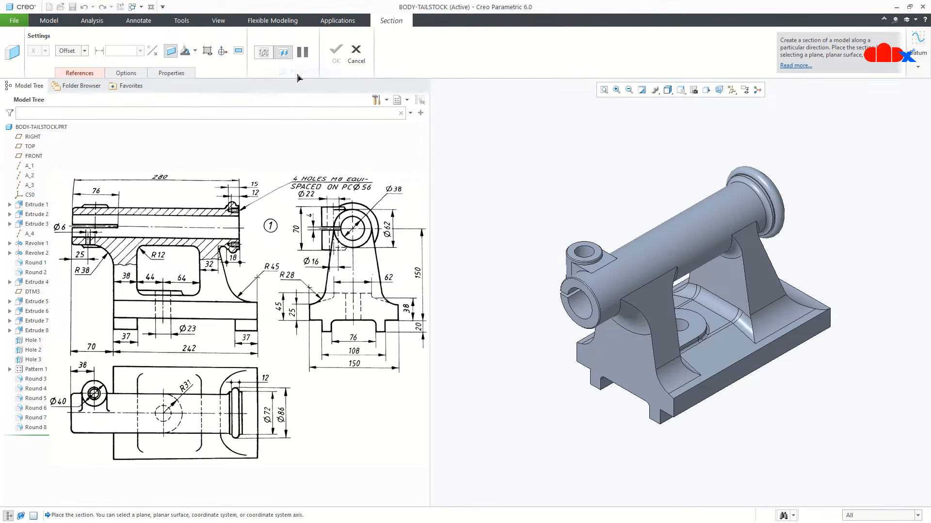
left_click(731, 90)
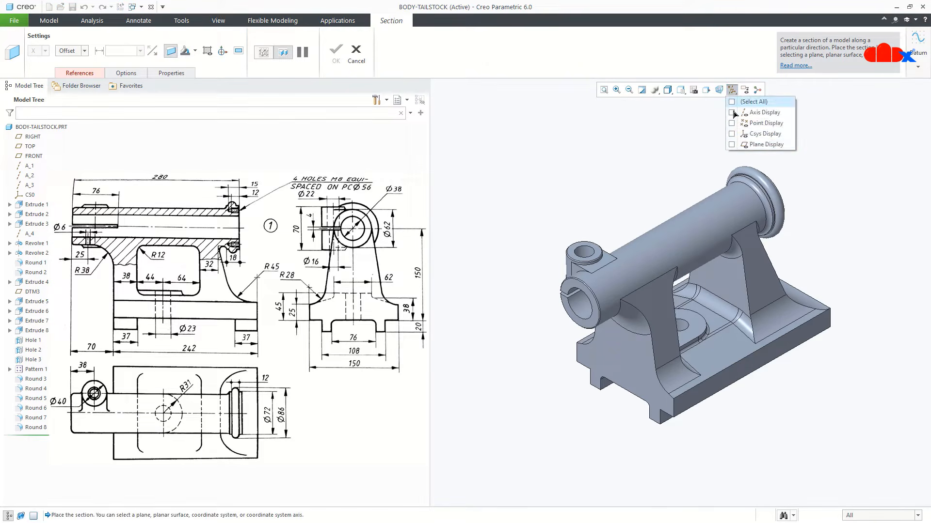
left_click(731, 144)
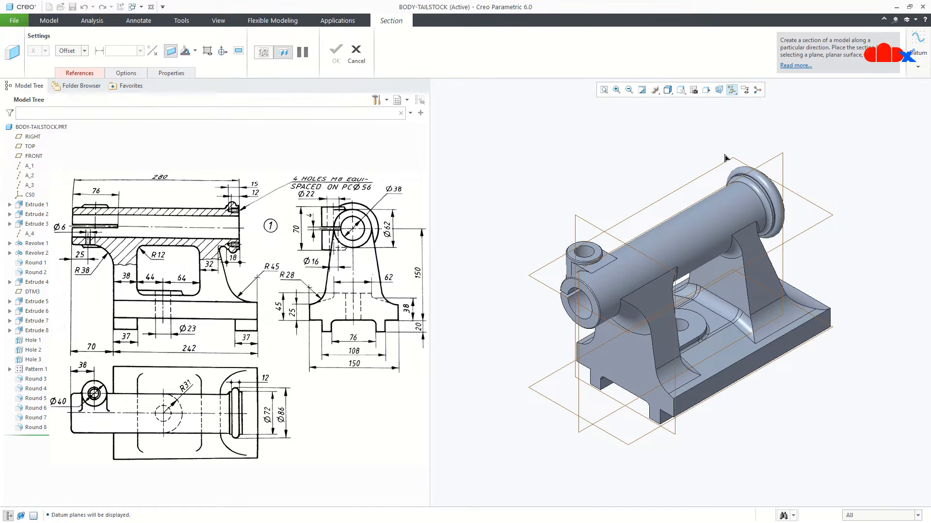
left_click(764, 164)
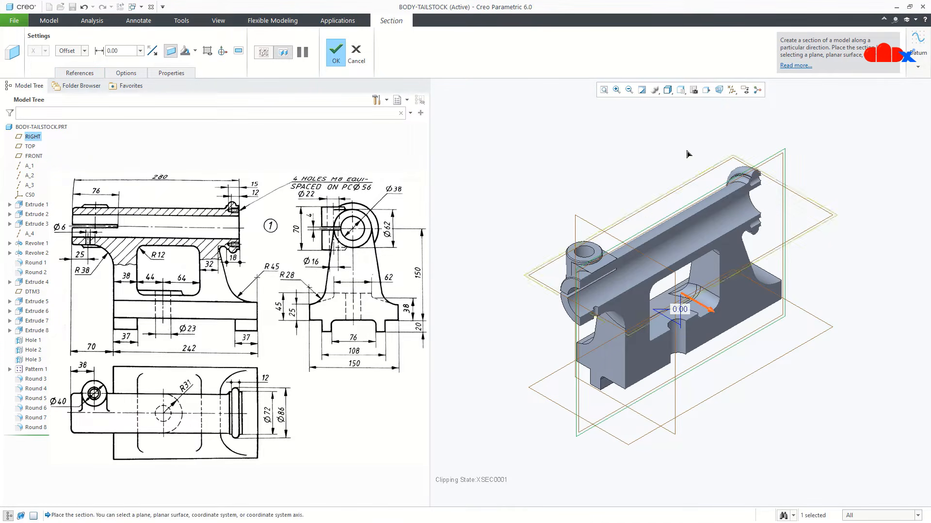
- Name the lengthwise section A and complete it
left_click(172, 73)
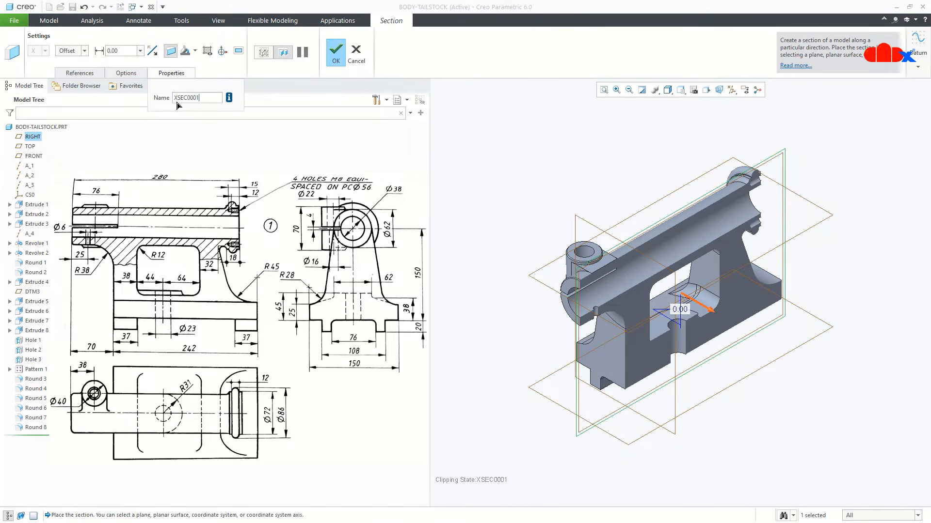
left_click_drag(200, 98, 164, 97)
type("a")
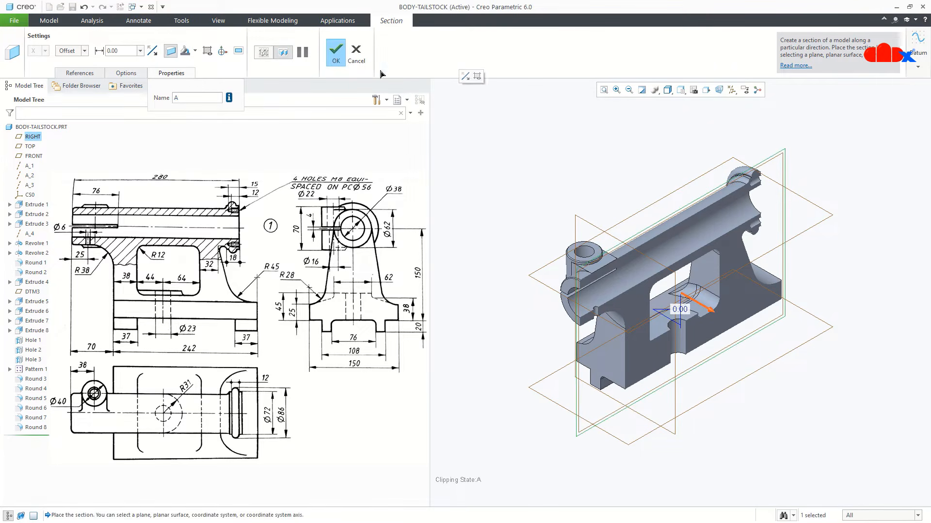
left_click(338, 55)
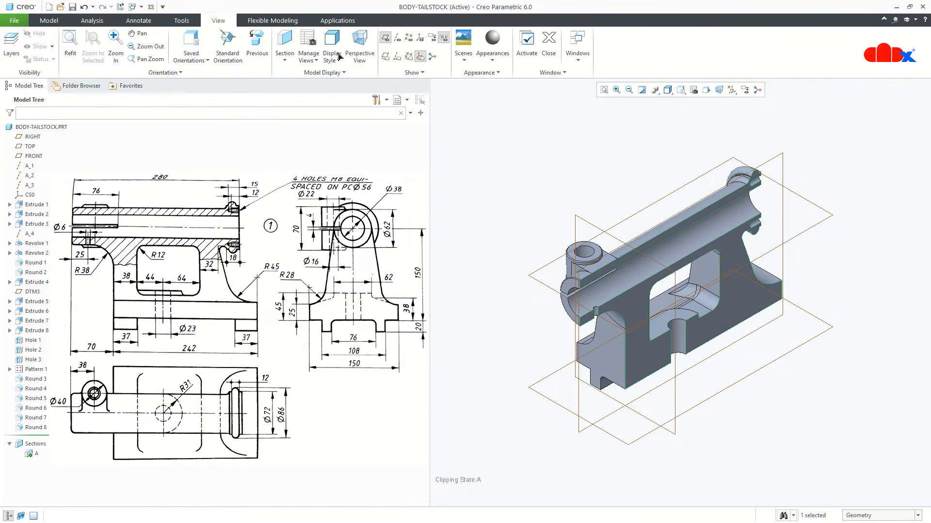
left_click(516, 169)
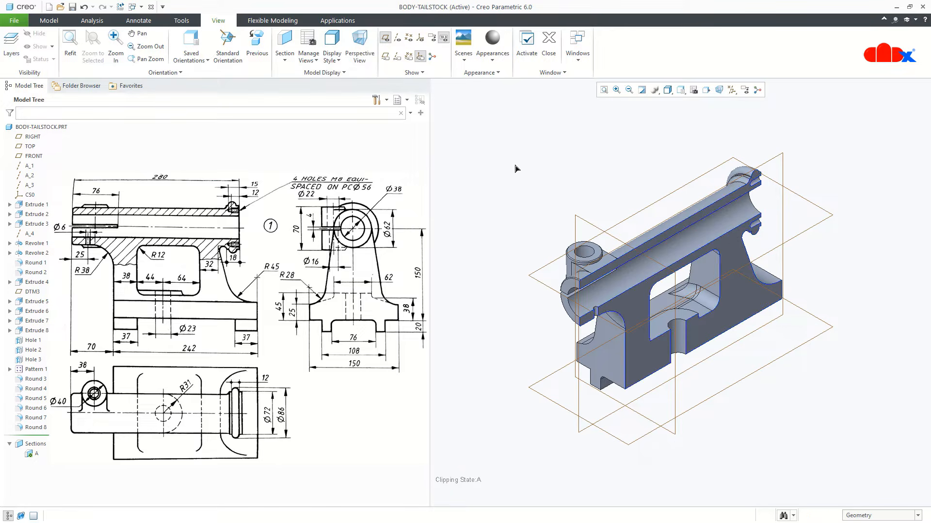
- Place a second planar section parallel to the base's end face under the clamp boss, offset 82 mm through the base hole
left_click(284, 49)
left_click(292, 73)
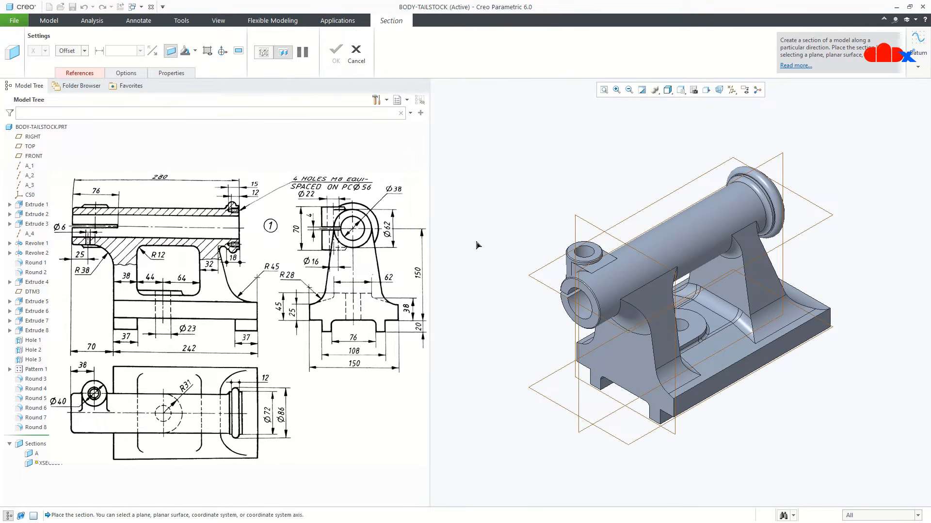
left_click(615, 359)
left_click_drag(616, 358, 657, 331)
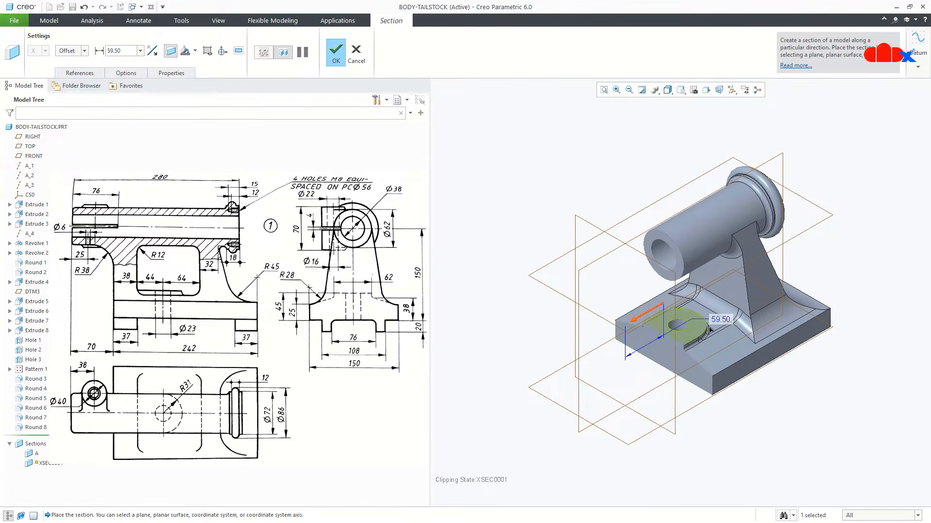
double_click(720, 319)
type("82")
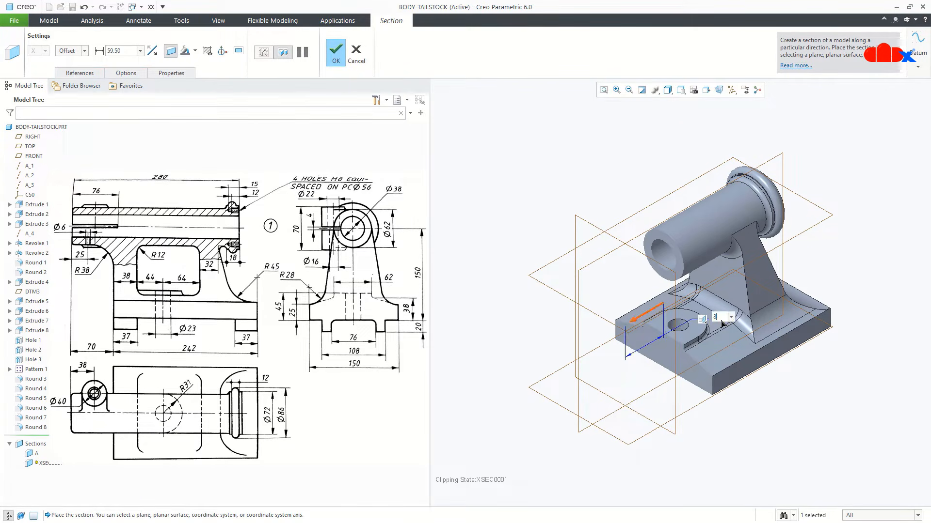
key("Return")
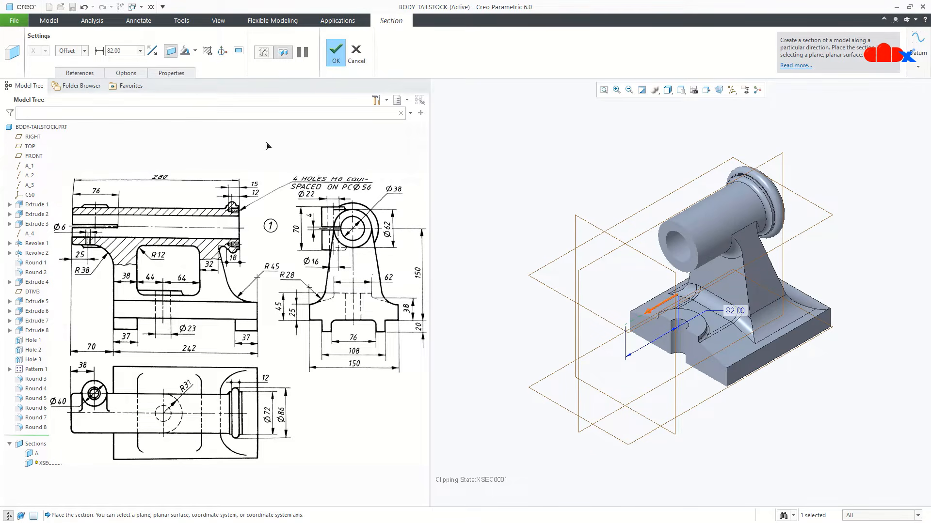
- Name the crosswise section B and complete it
left_click(189, 74)
left_click_drag(209, 98, 171, 101)
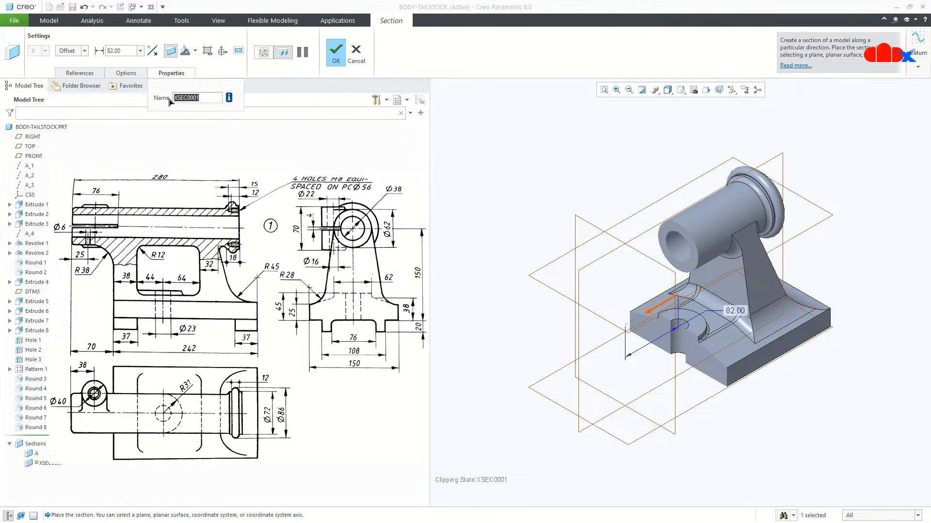
type("B")
key("Return")
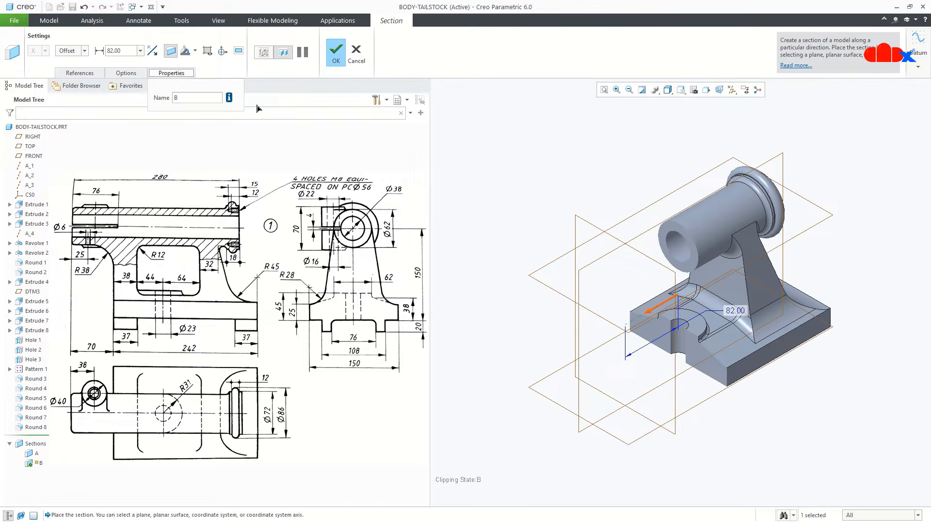
left_click(336, 60)
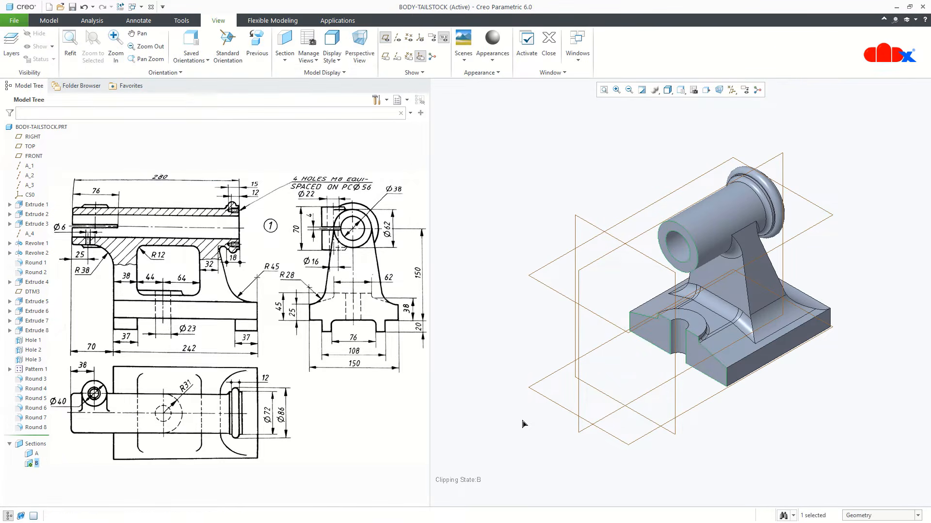
- Hide the datum planes and deactivate section B to show the whole body
left_click(732, 92)
left_click(746, 144)
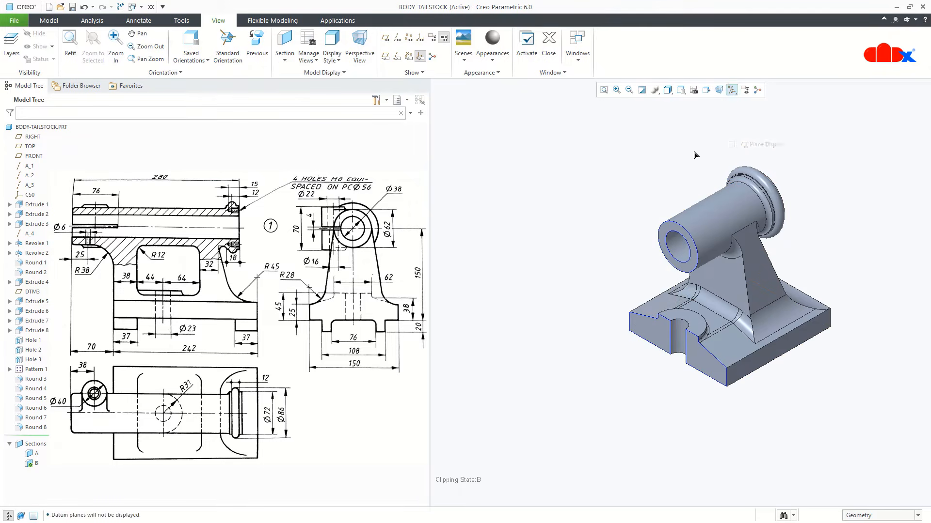
left_click(49, 20)
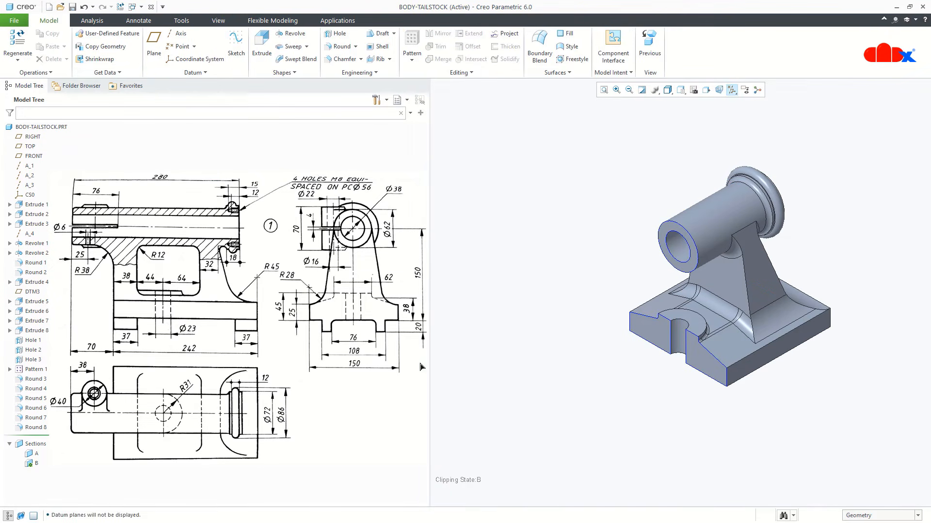
left_click(37, 463)
left_click(42, 406)
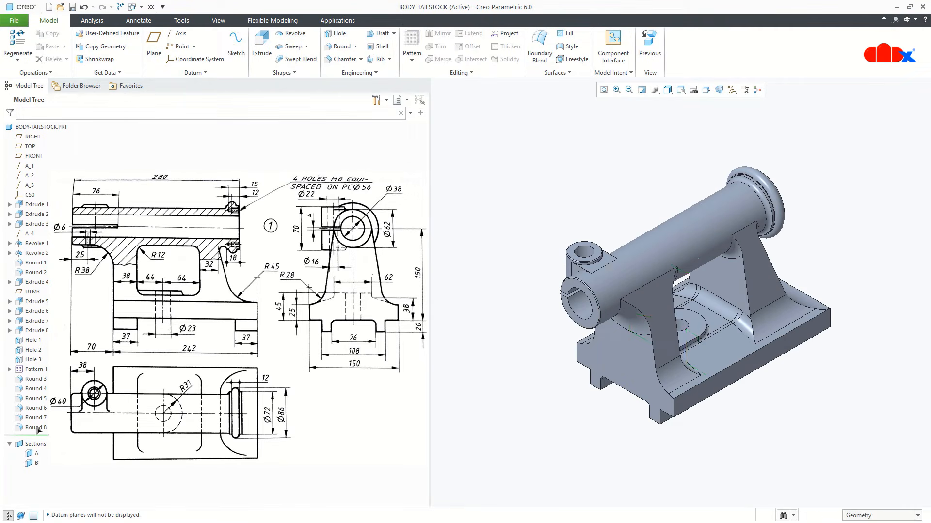
- Activate section A and view its cut face straight on to compare it with the drawing's sectioned front view
left_click(30, 454)
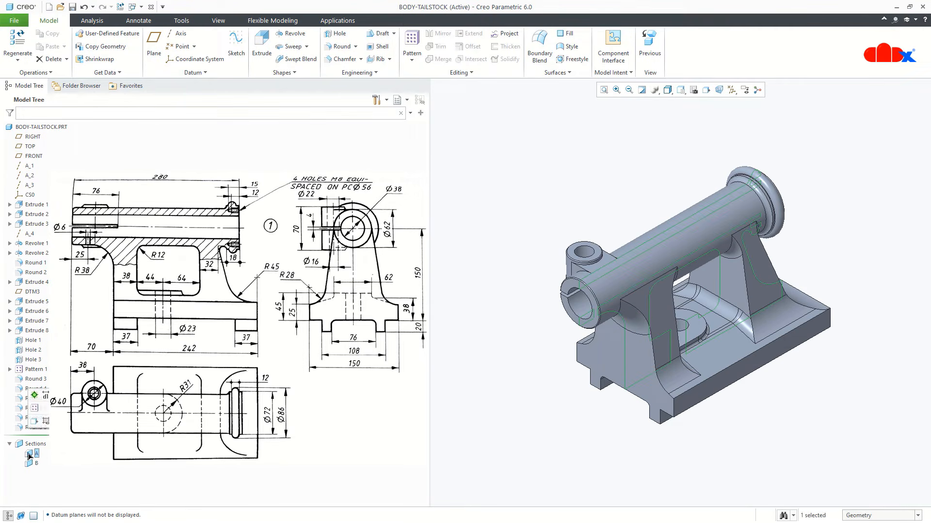
left_click(35, 400)
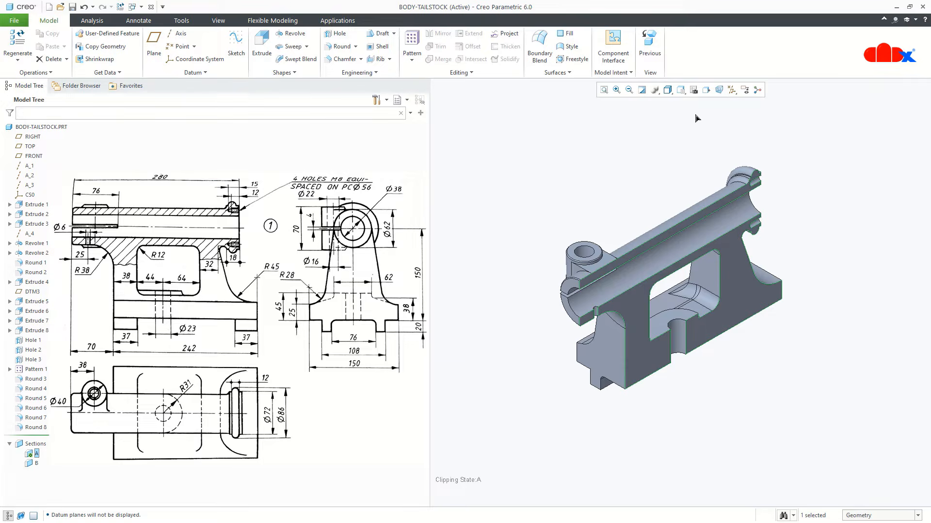
left_click(706, 91)
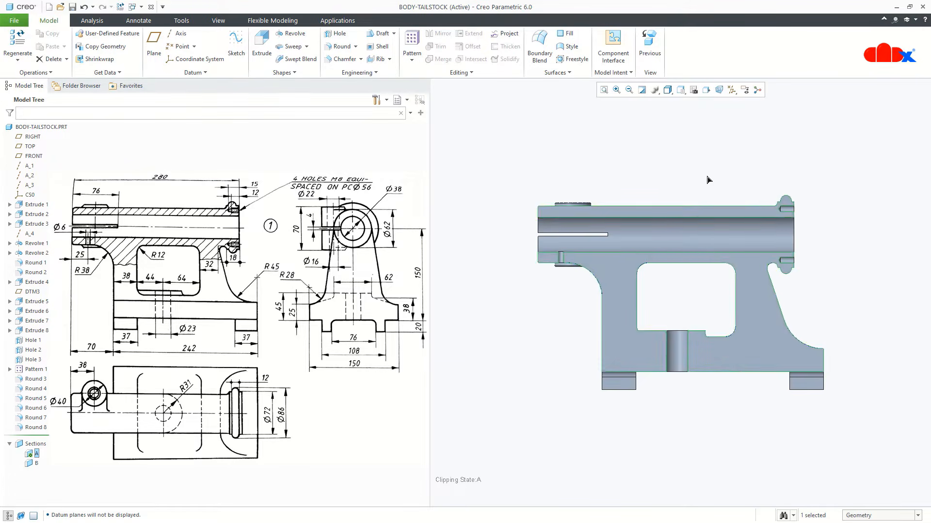
scroll(699, 297, "down", 1)
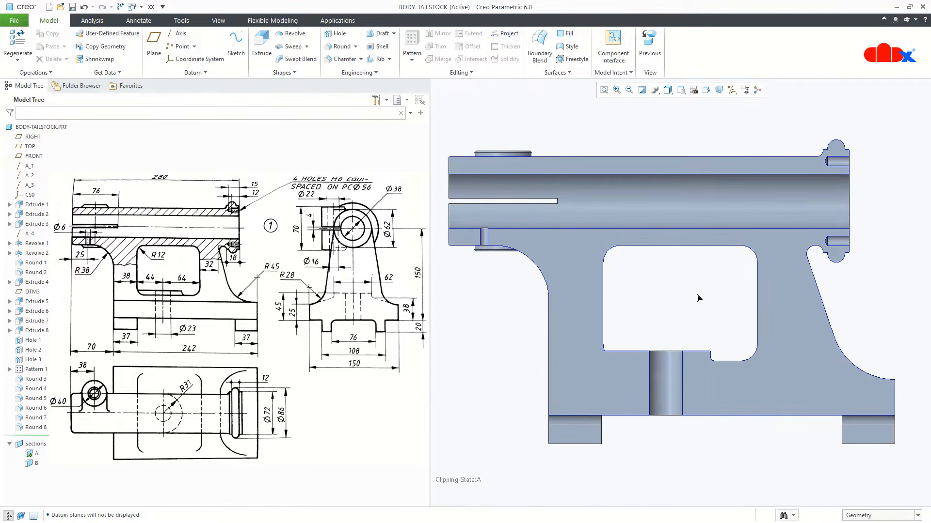
- Activate section B and orient the view normal to its cut face to compare it with the drawing's side view
double_click(36, 464)
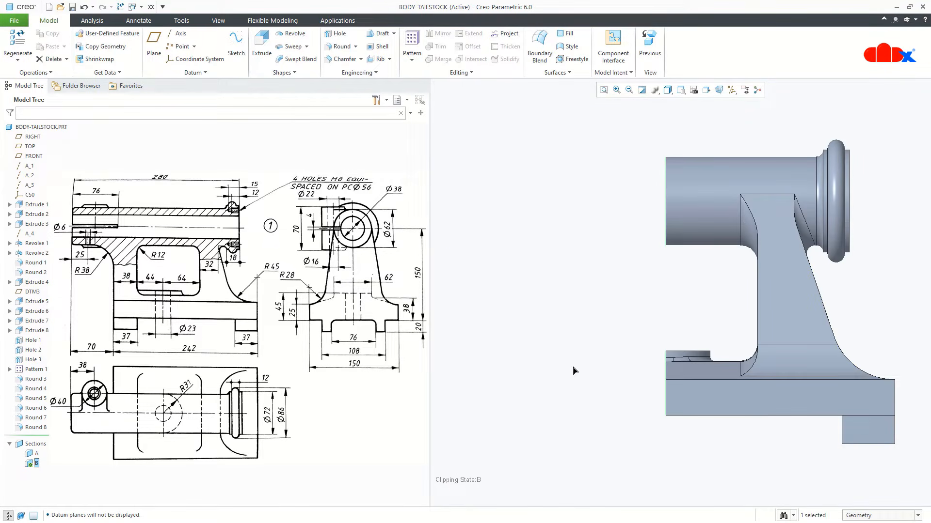
left_click(575, 371)
middle_click_drag(575, 371, 619, 281)
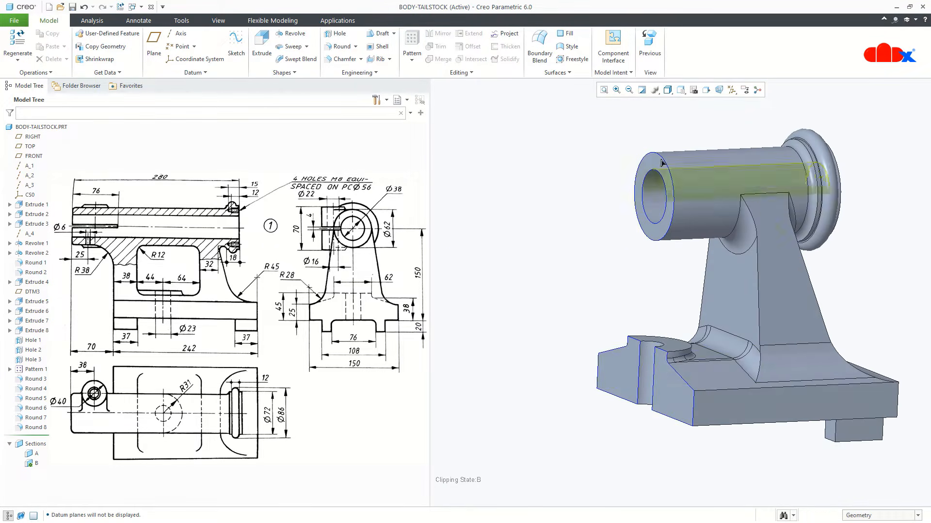
left_click(706, 90)
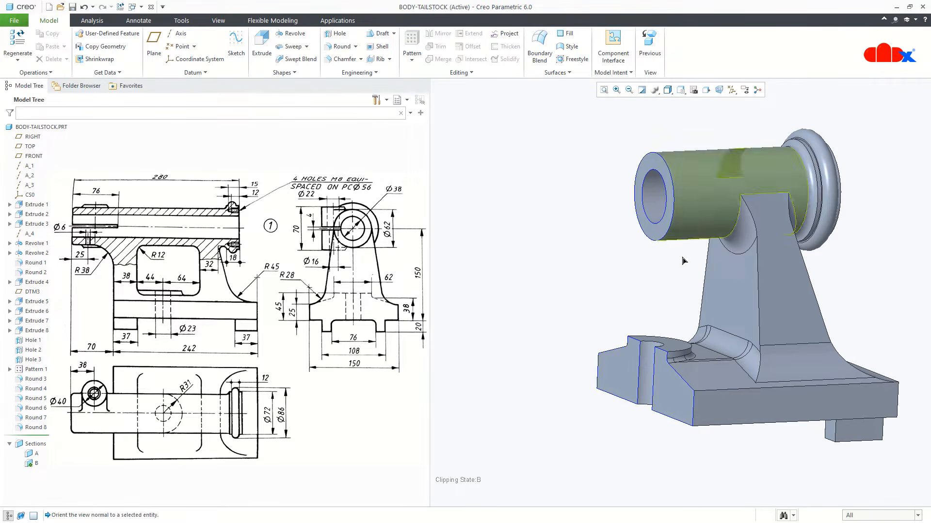
left_click(668, 392)
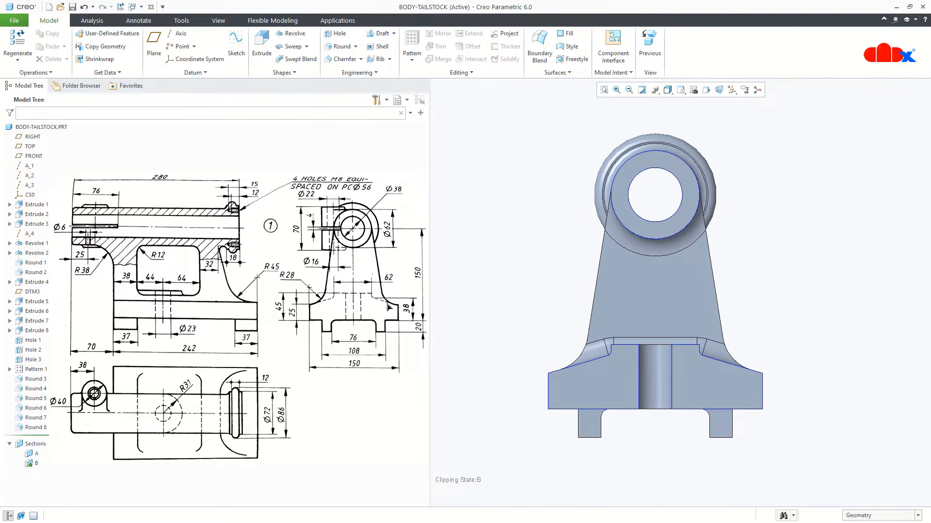
- Restore the default orientation and deactivate section B
key("ctrl+d")
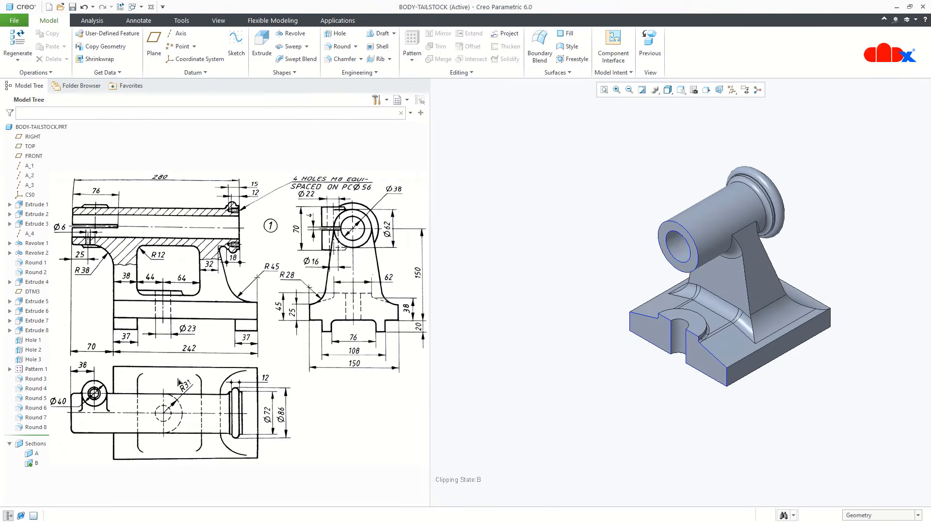
left_click(37, 465)
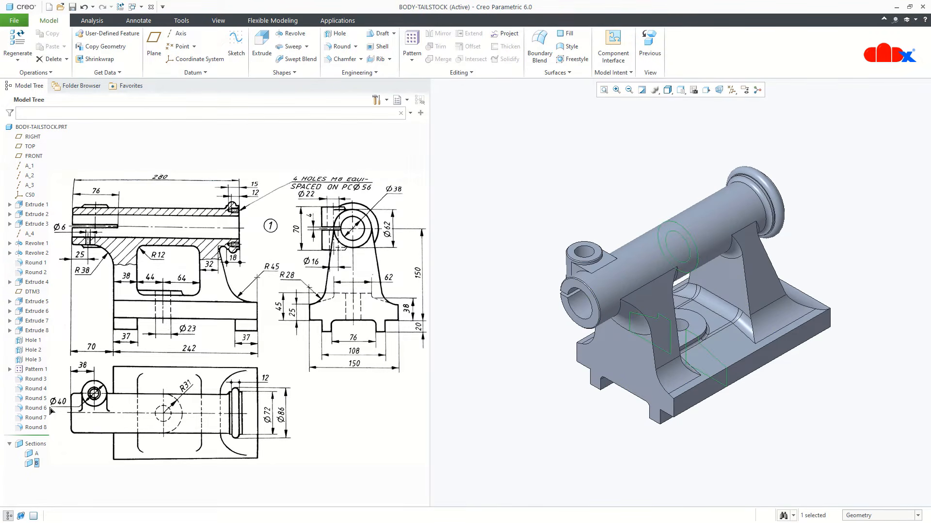
left_click(748, 460)
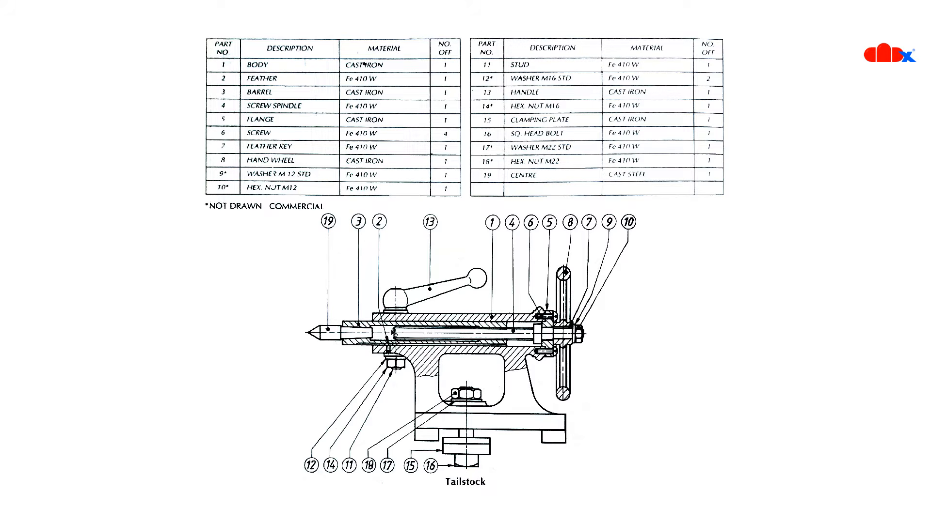
- Create a new solid part named 02-Feather from the cadx_mmks_solid_template template instead of the default one
scroll(392, 333, "down", 1)
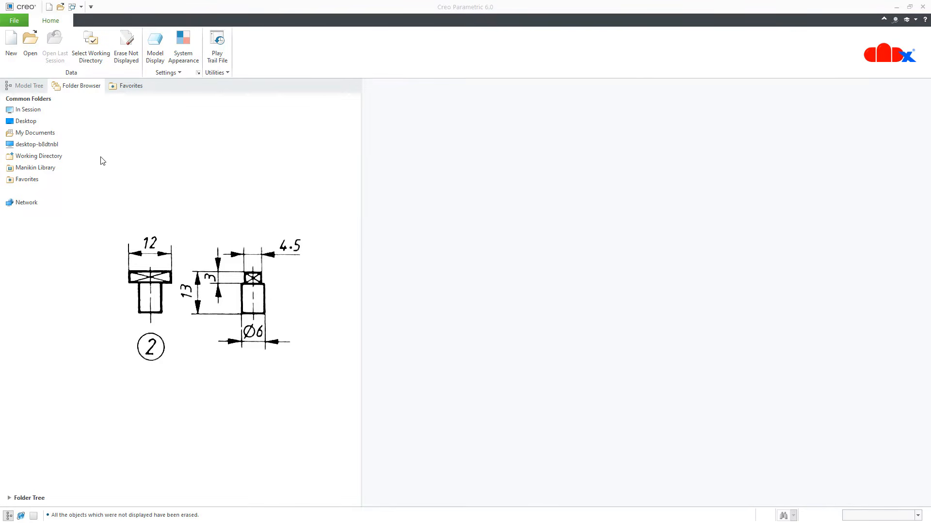
left_click(11, 46)
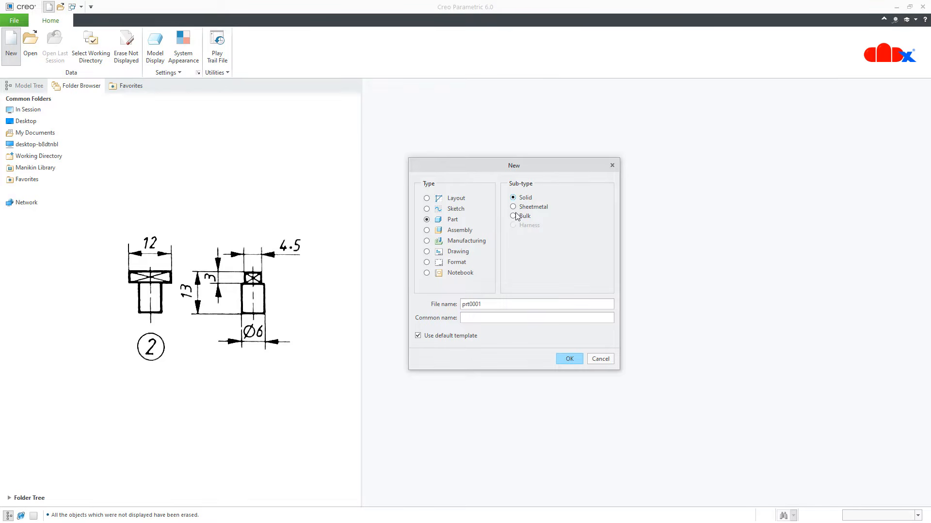
double_click(484, 303)
type("02-Feather")
left_click(462, 339)
left_click(562, 360)
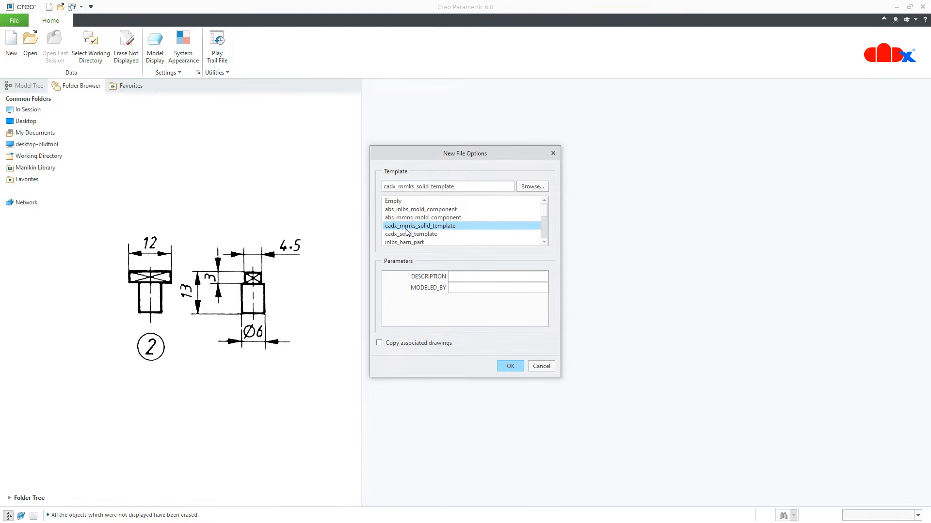
scroll(406, 232, "down", 3)
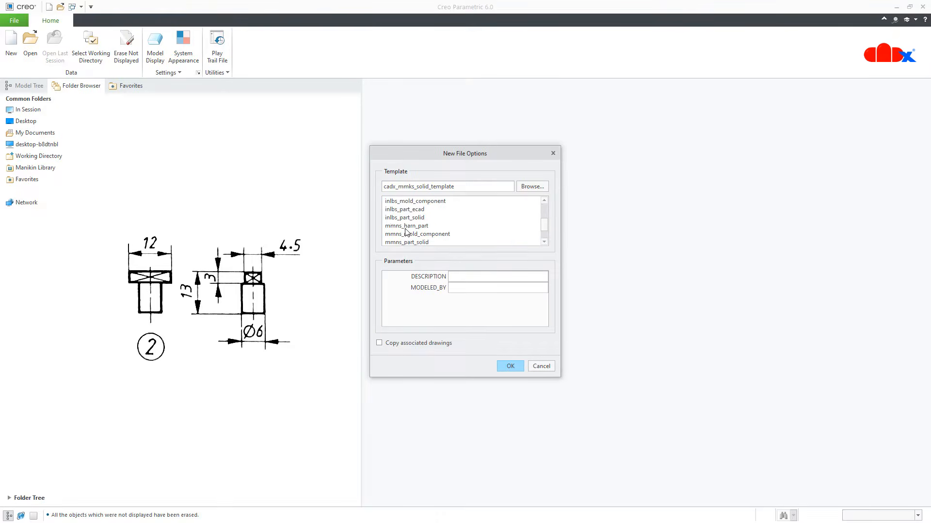
left_click(406, 225)
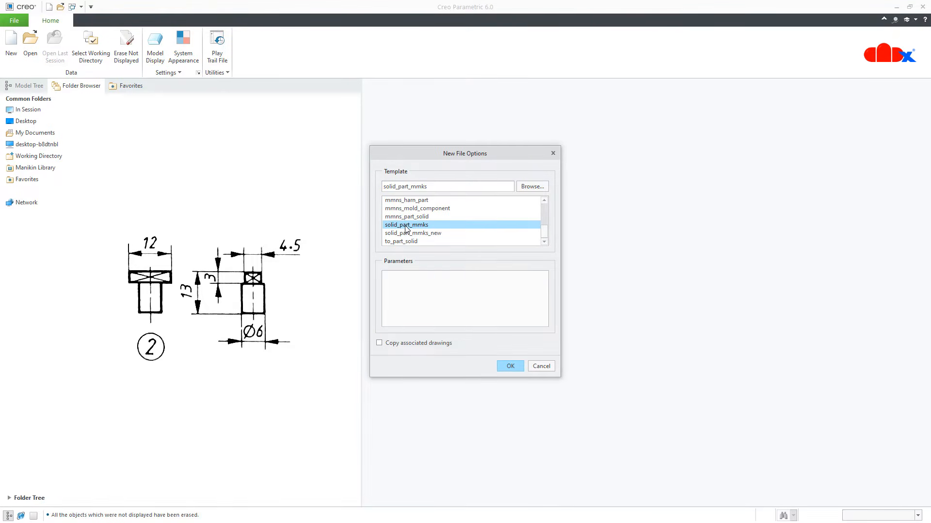
scroll(406, 228, "up", 3)
left_click(406, 225)
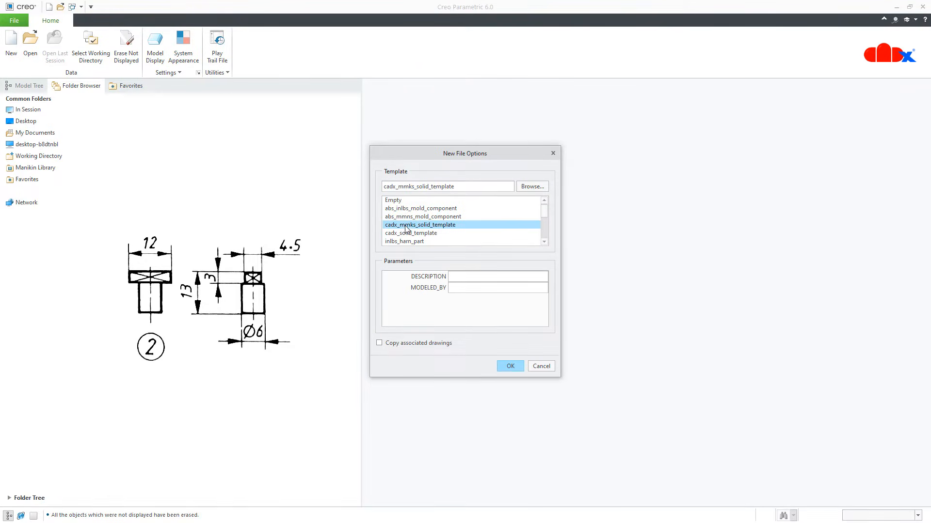
left_click(504, 366)
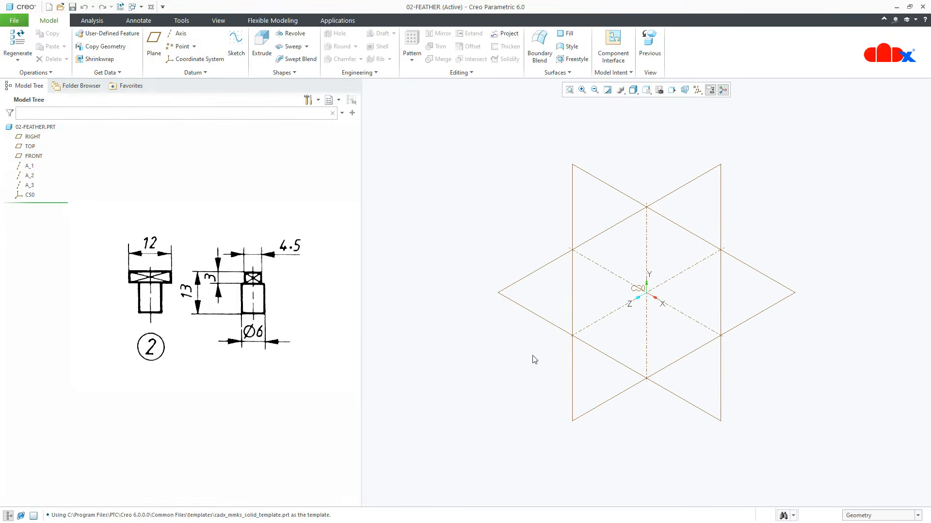
- Hide the spin center, the annotations and all datum features in the graphics area
left_click(723, 90)
left_click(710, 91)
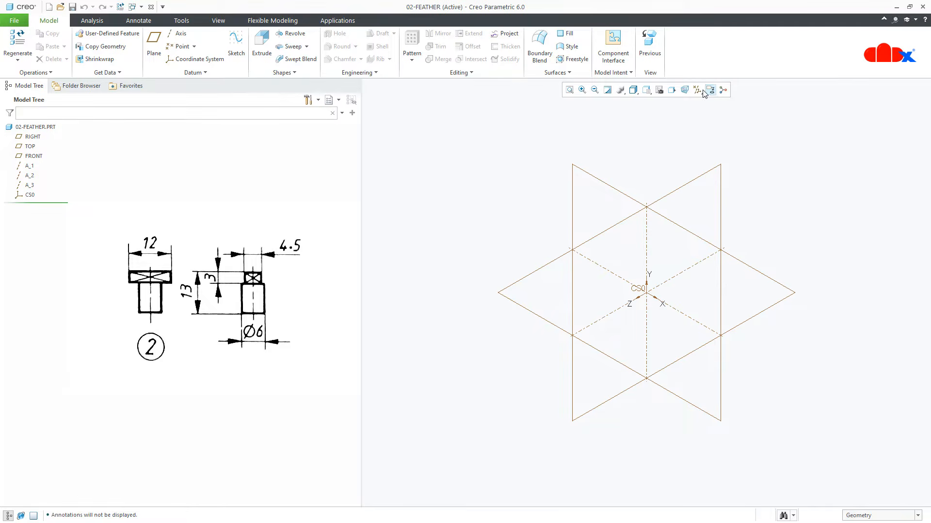
left_click(697, 90)
left_click(697, 102)
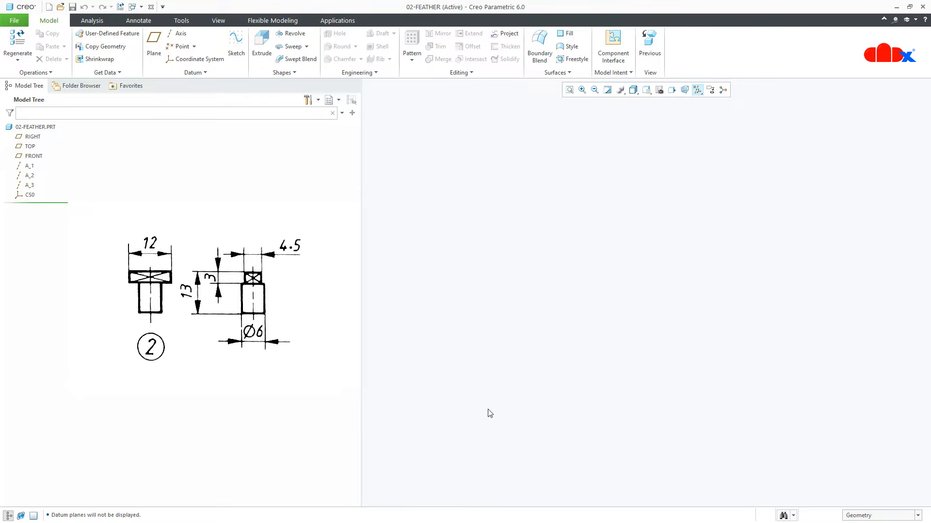
- Start an extrude on the FRONT plane and sketch a center rectangle about 265 by 72 mm on the origin
left_click(261, 46)
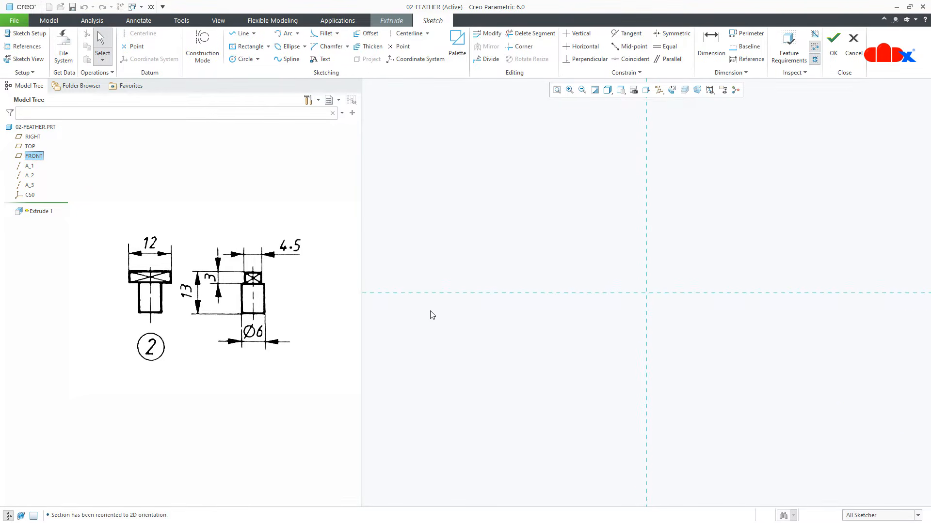
left_click(247, 46)
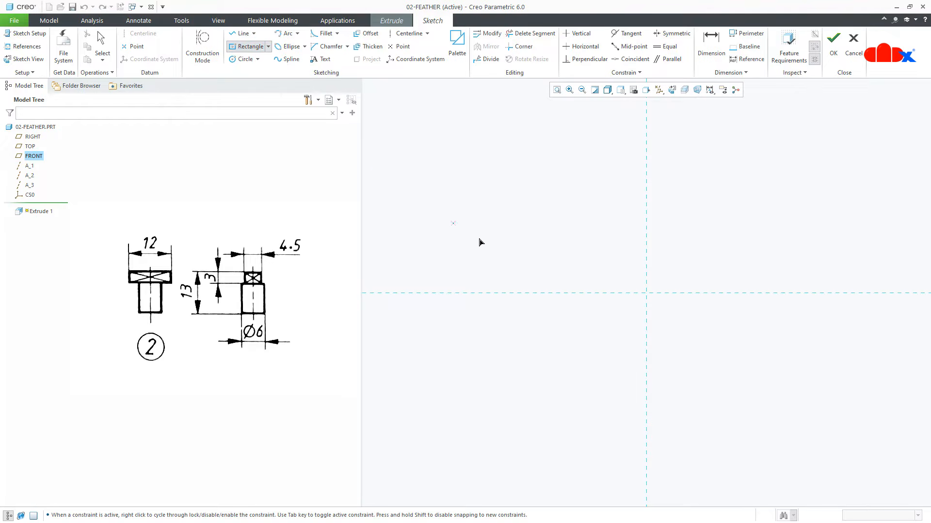
left_click(640, 300)
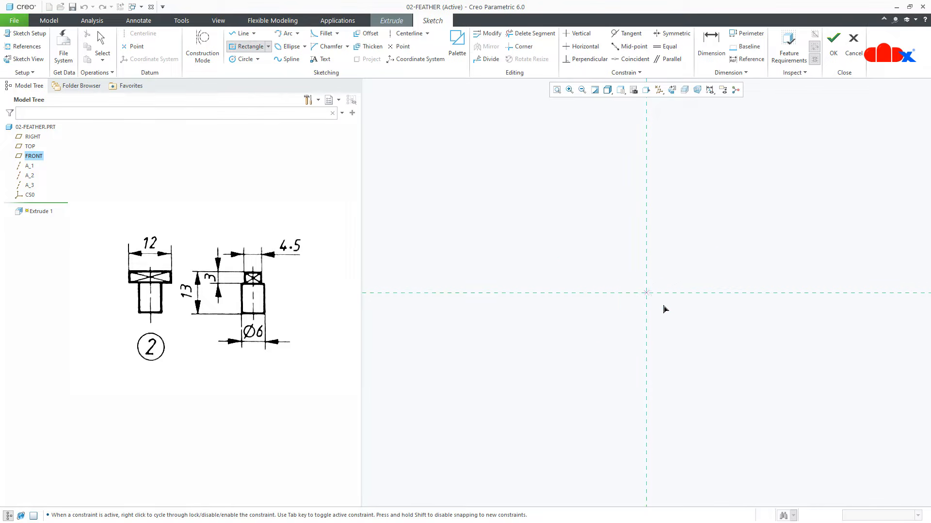
left_click(736, 317)
middle_click(740, 346)
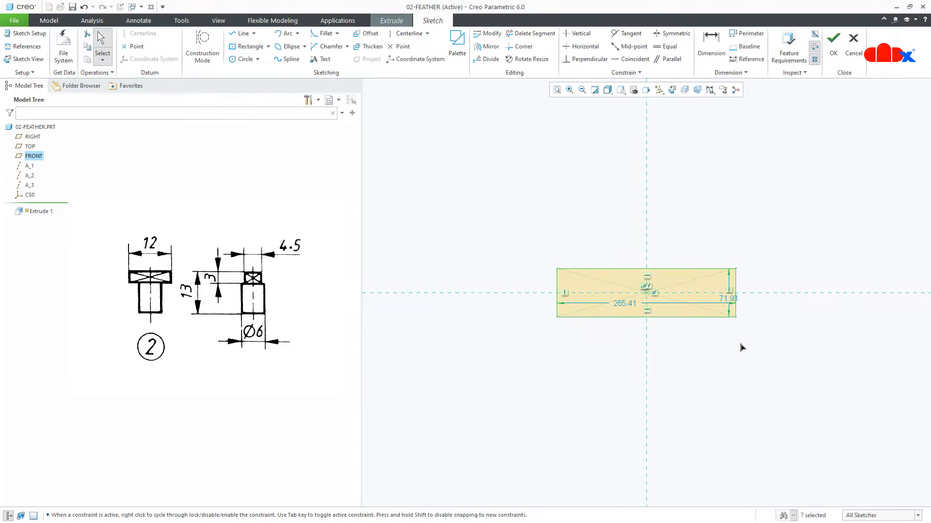
- Set the rectangle's height to 3 mm and its width to 12 mm, then finish the sketch
double_click(731, 299)
type("3")
key("Return")
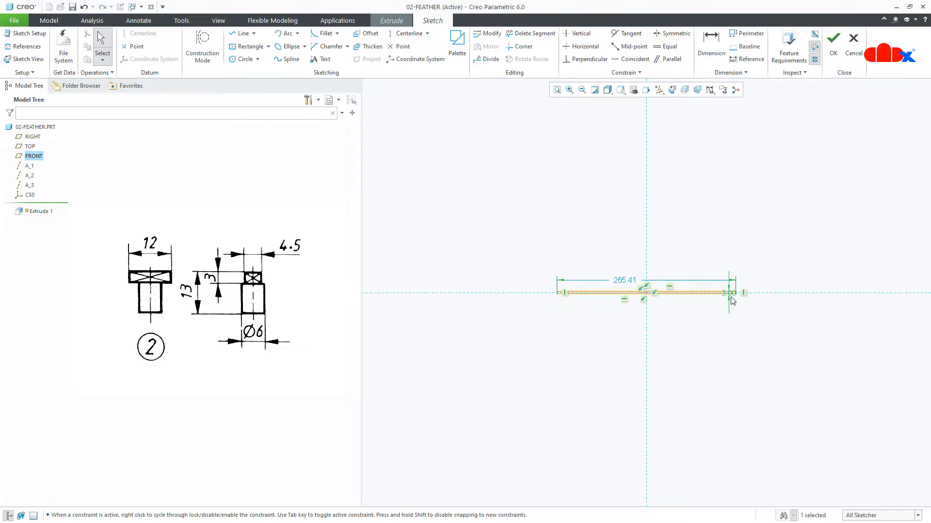
double_click(624, 281)
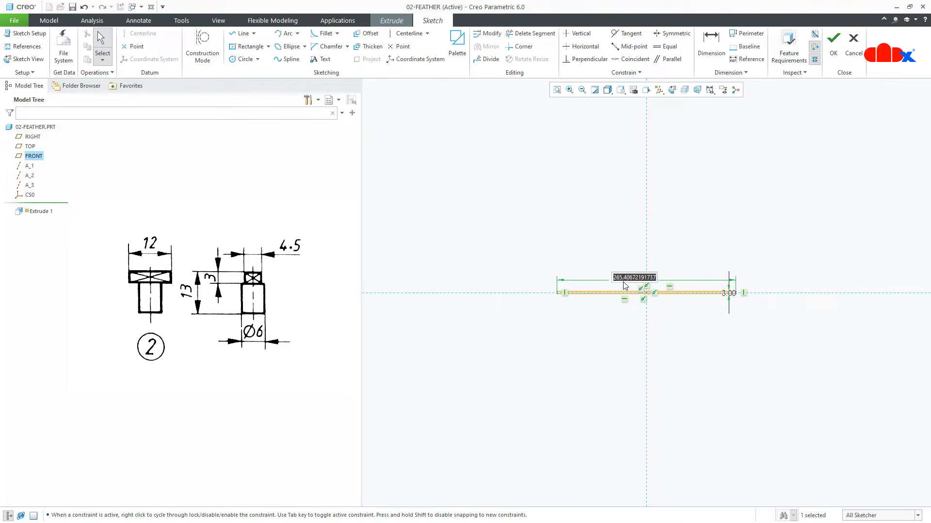
type("12")
key("Return")
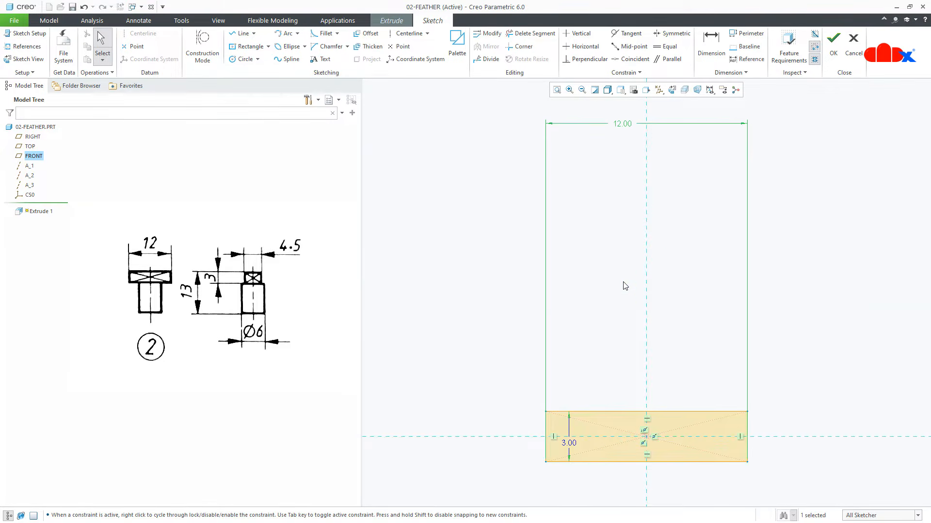
right_click(626, 286)
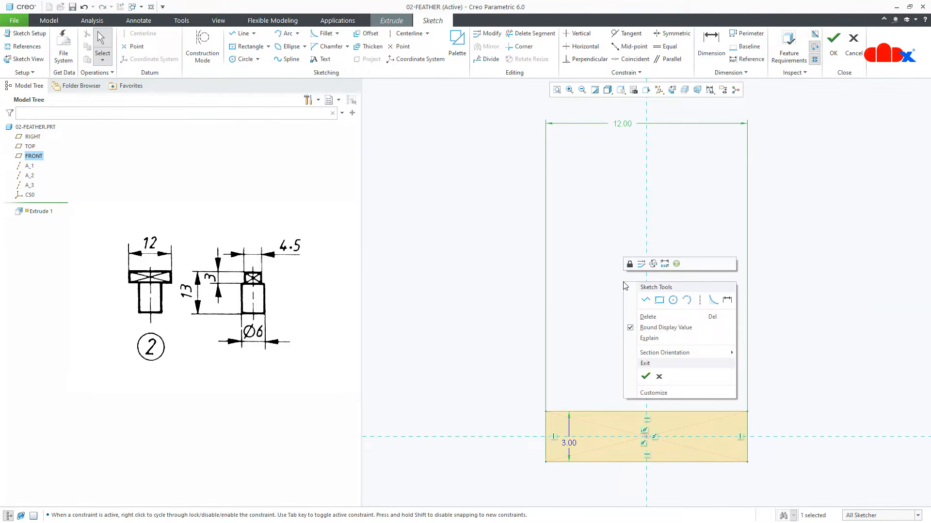
left_click(653, 374)
- Extrude the rectangle symmetrically about the sketch plane to a depth of 4.5 mm and restore the default orientation
mouse_move(654, 378)
middle_mouse_down()
mouse_move(663, 369)
mouse_move(640, 398)
middle_mouse_up()
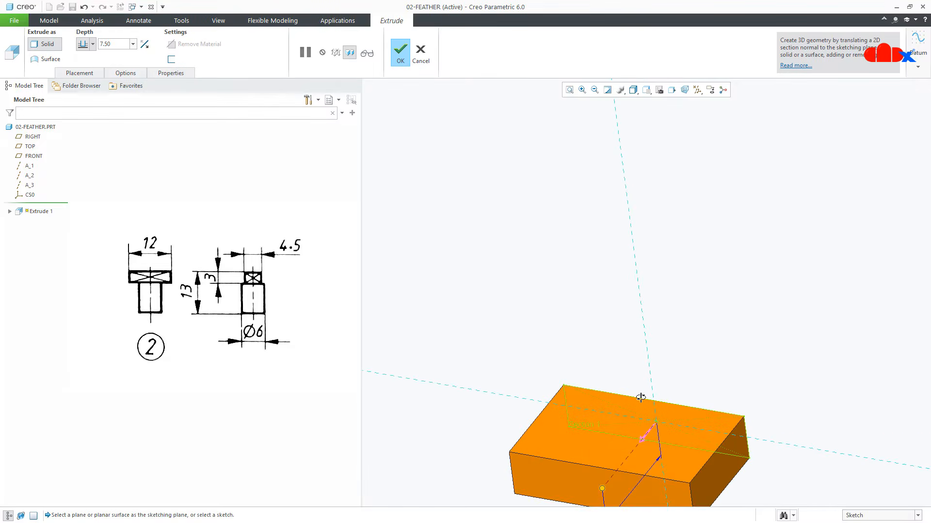
left_click(96, 45)
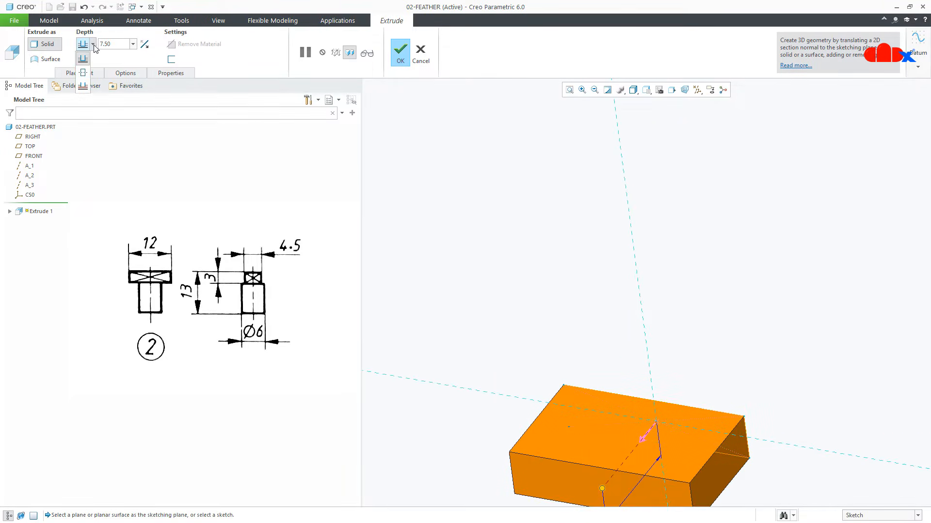
left_click(83, 69)
double_click(113, 43)
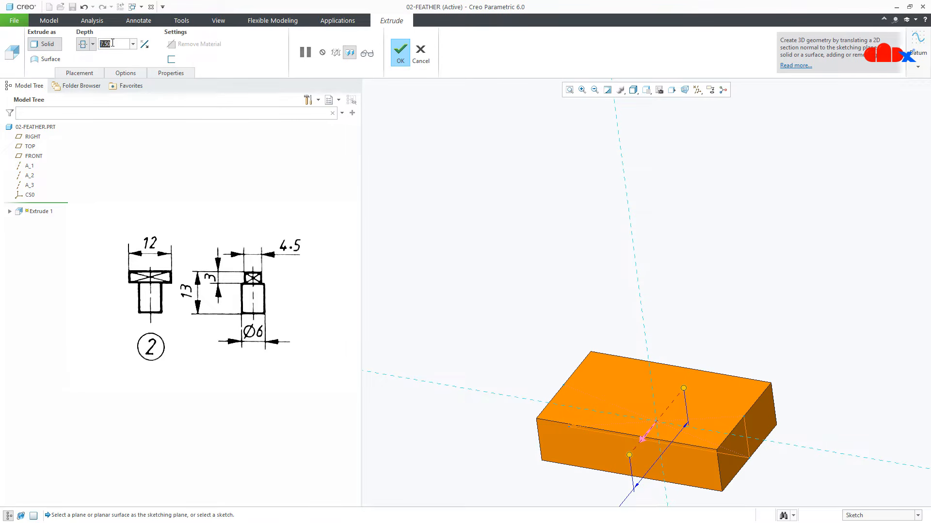
type("4.5")
key("Return")
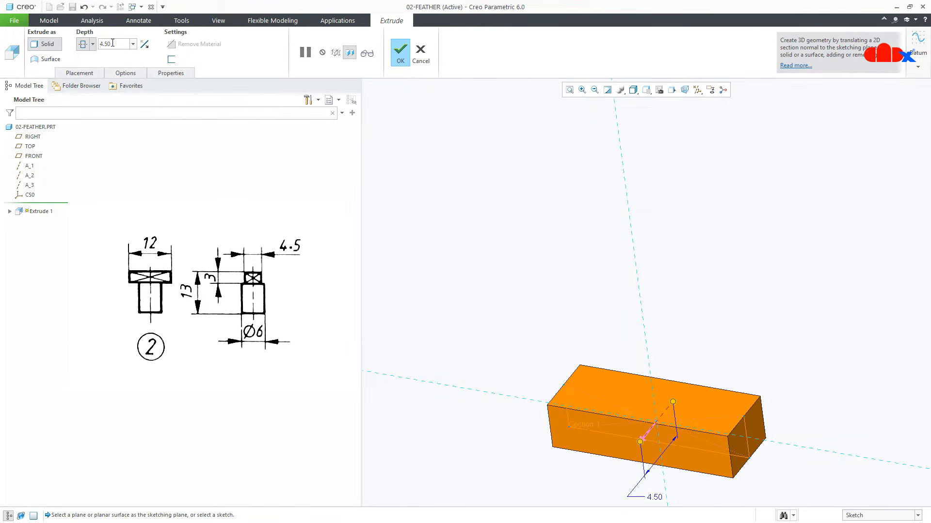
left_click(400, 58)
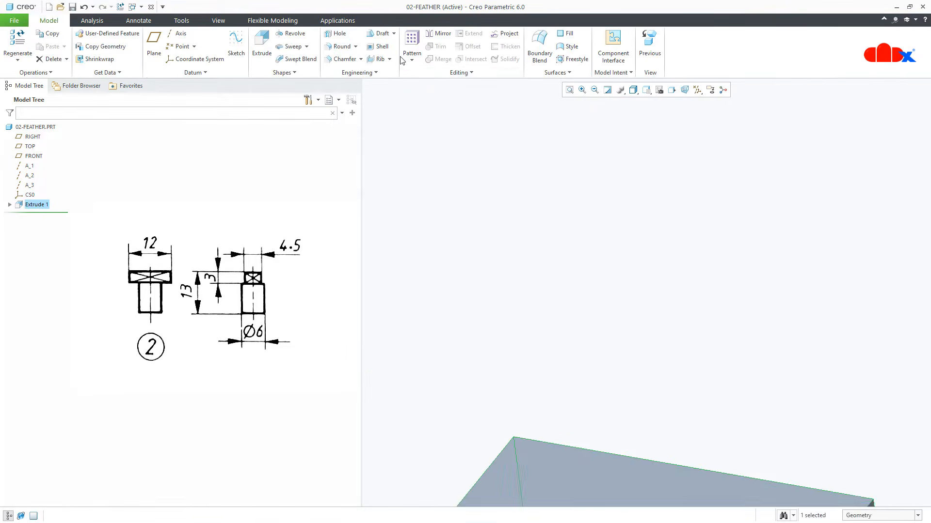
left_click(448, 238)
key("ctrl+d")
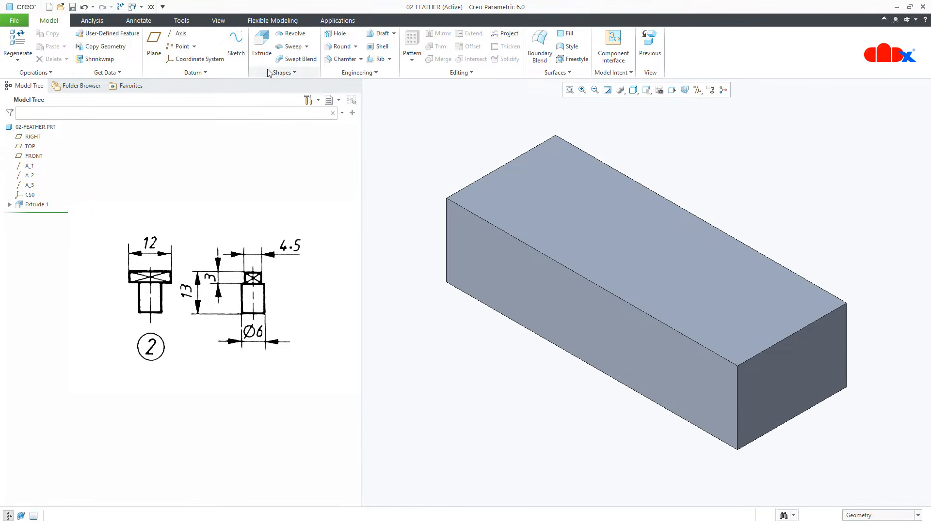
- Start a second extrude with its sketch on the block's hidden bottom face, oriented parallel to the screen
left_click(262, 48)
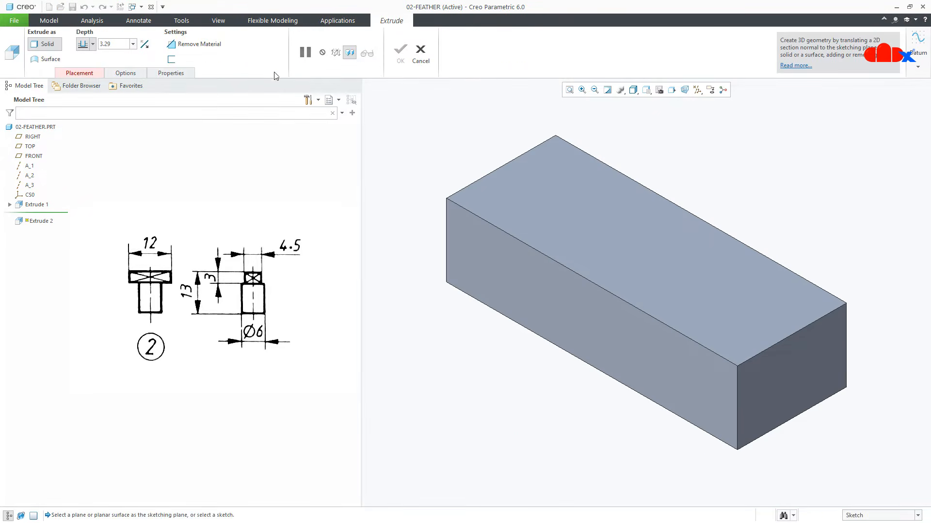
right_click(508, 290)
left_click(509, 291)
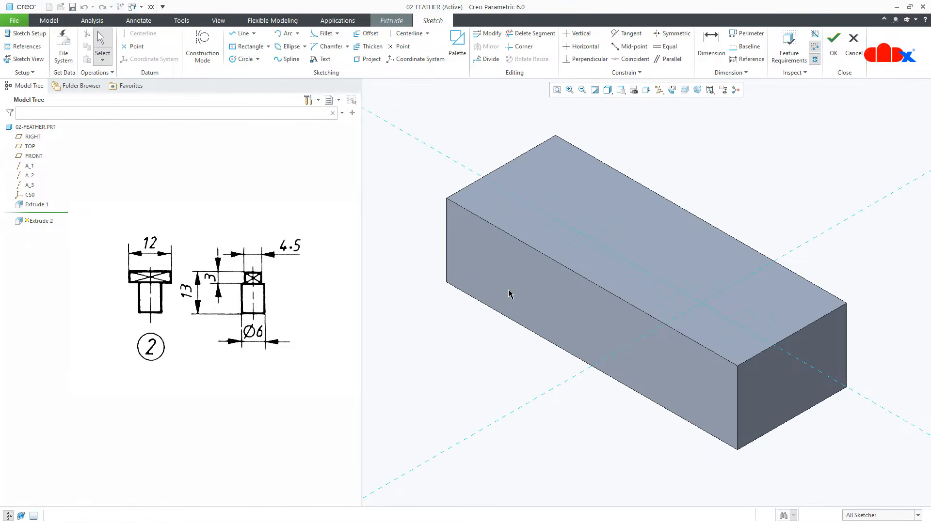
mouse_move(509, 293)
middle_mouse_down()
mouse_move(565, 285)
mouse_move(586, 257)
mouse_move(589, 320)
middle_mouse_up()
key("v")
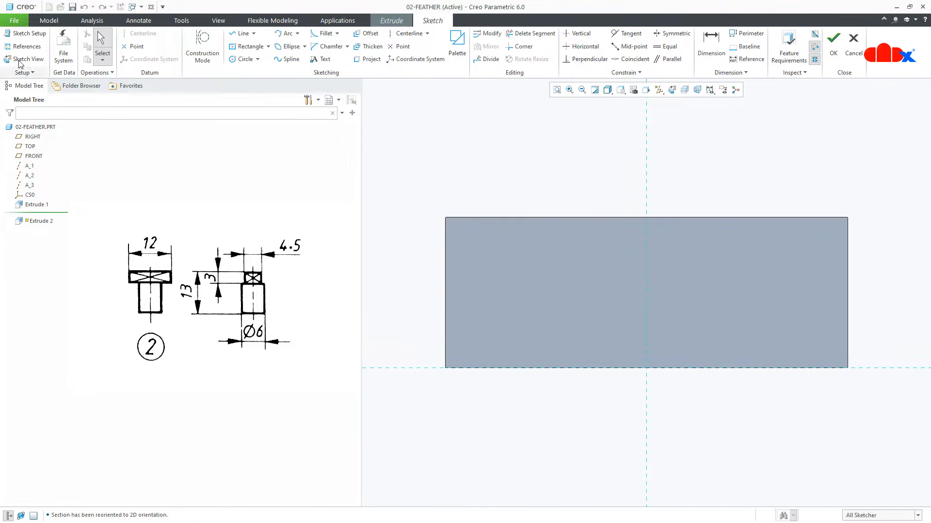
- Add the FRONT datum plane as a sketch reference, showing the datum planes only while picking it
left_click(23, 47)
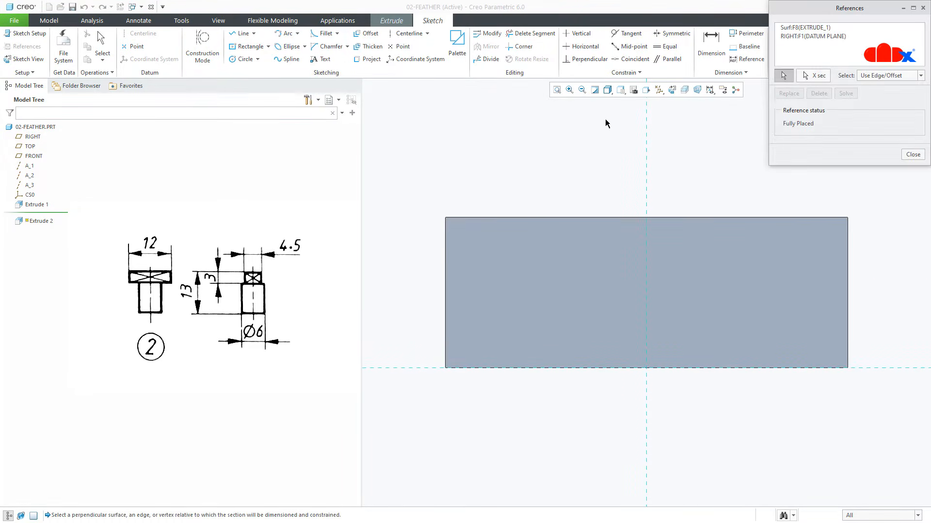
left_click(658, 91)
left_click(660, 145)
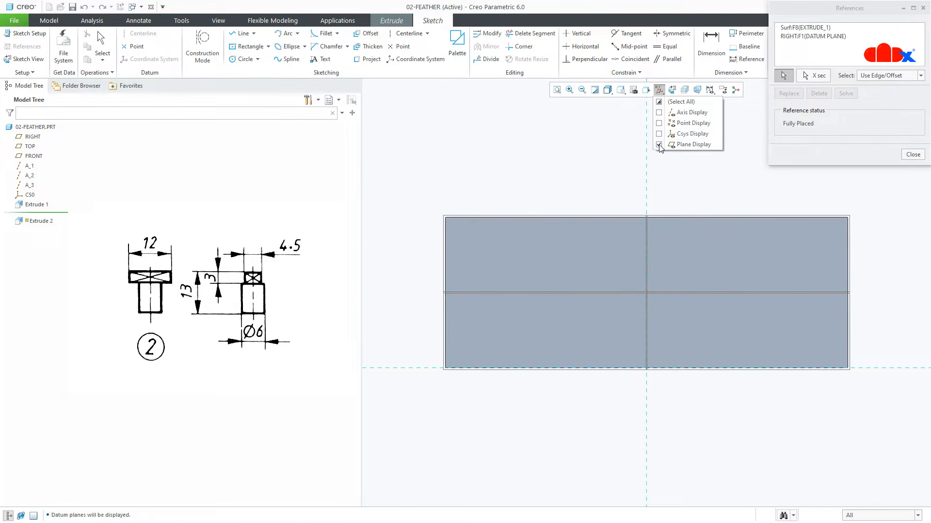
left_click(667, 293)
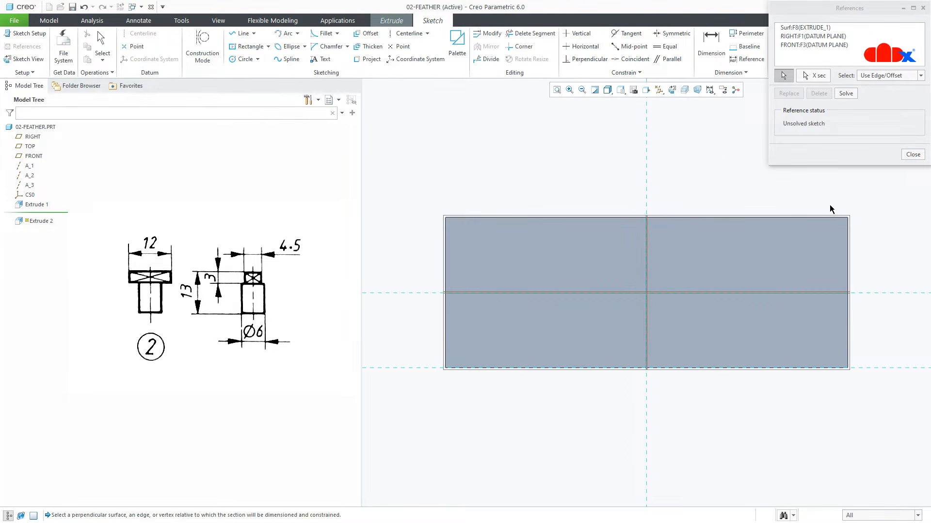
left_click(912, 154)
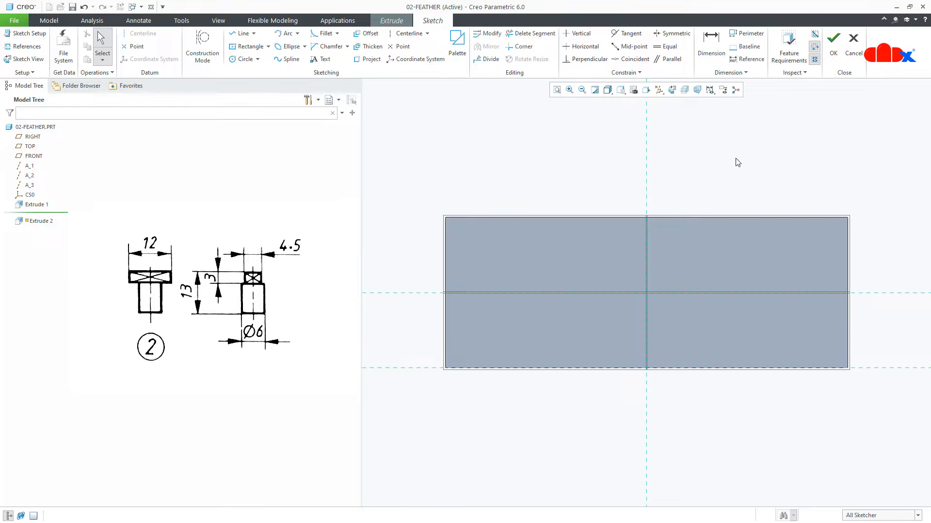
left_click(659, 90)
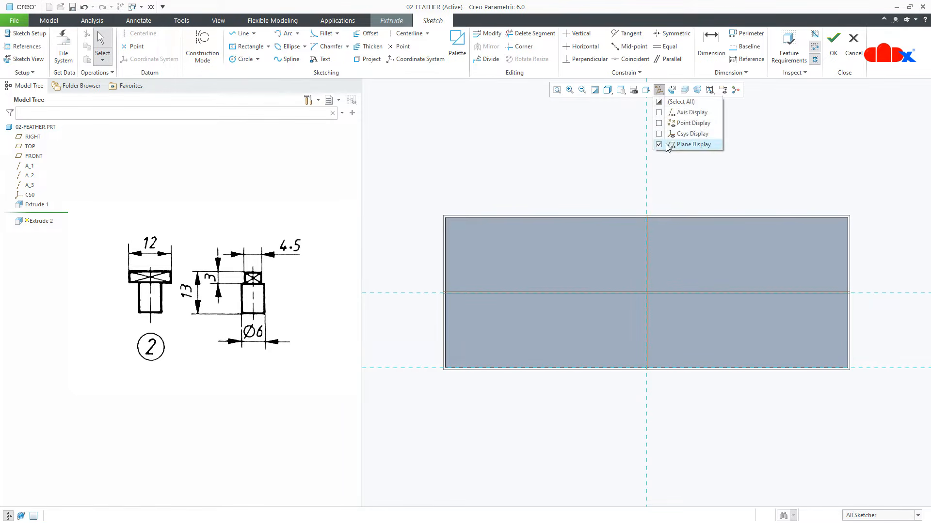
left_click(688, 145)
- Sketch a circle centred on the crossing of the FRONT and RIGHT references and set its diameter to 6 mm
right_click(684, 195)
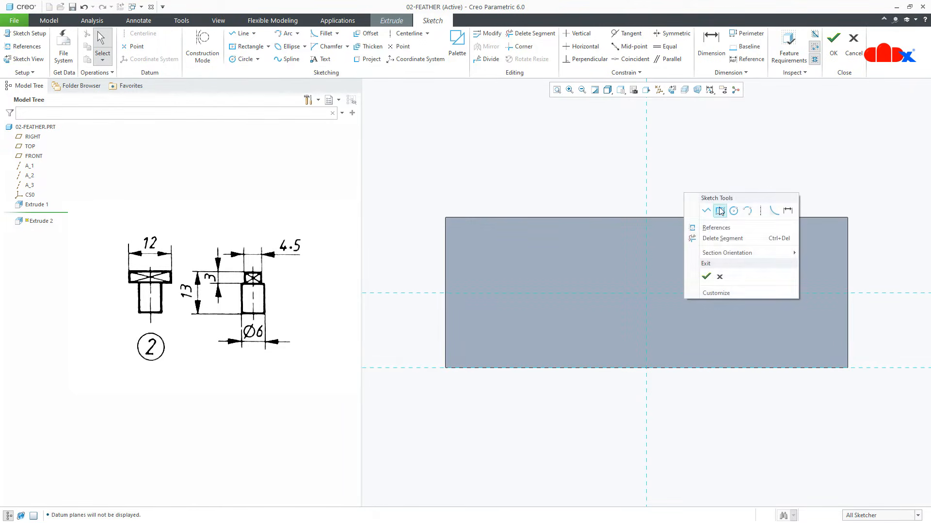
left_click(733, 213)
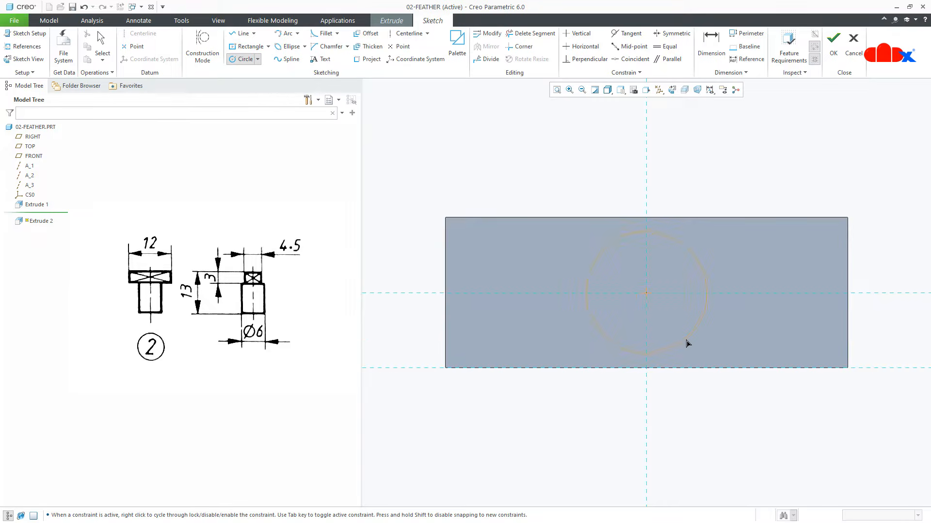
left_click(686, 341)
middle_click(725, 341)
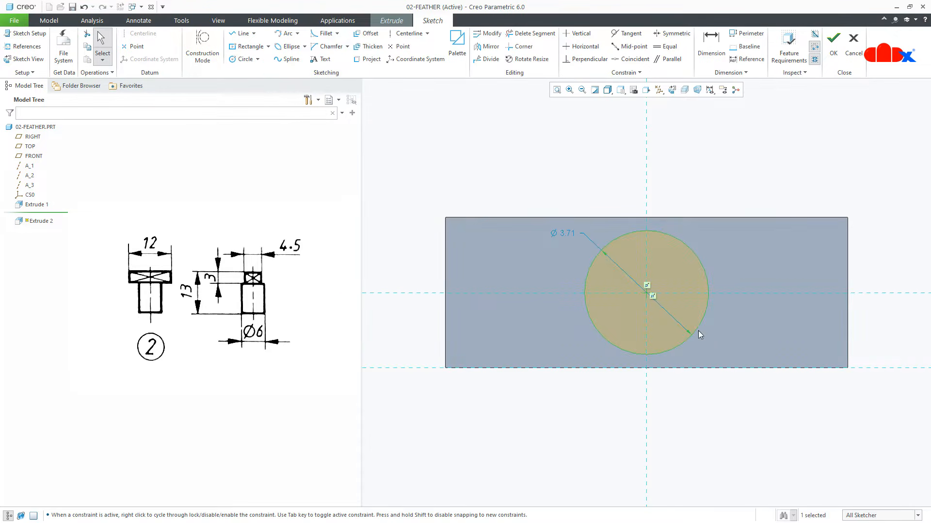
double_click(568, 234)
type("6")
key("Return")
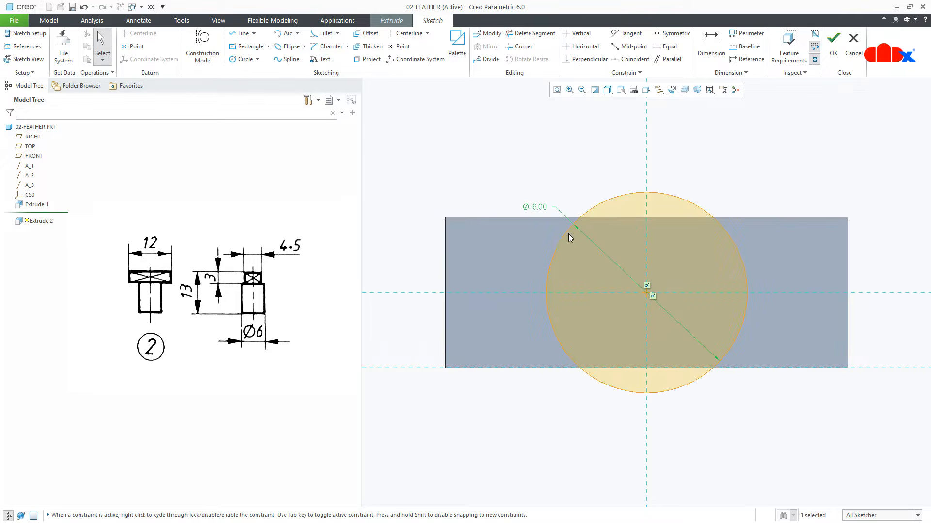
- Accept the circle sketch and set the extrude's depth option to extend up to a selected reference
left_click(832, 55)
middle_click_drag(696, 181, 664, 269)
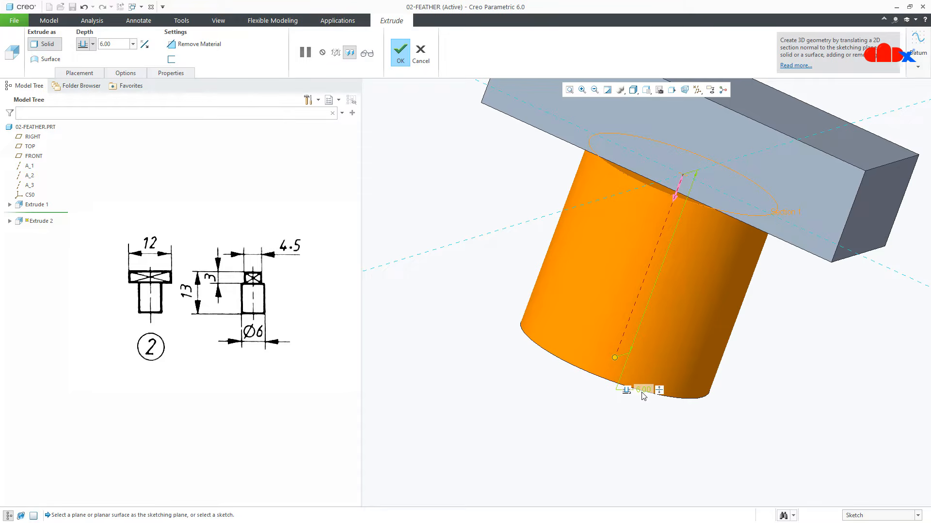
left_click(93, 44)
left_click(83, 127)
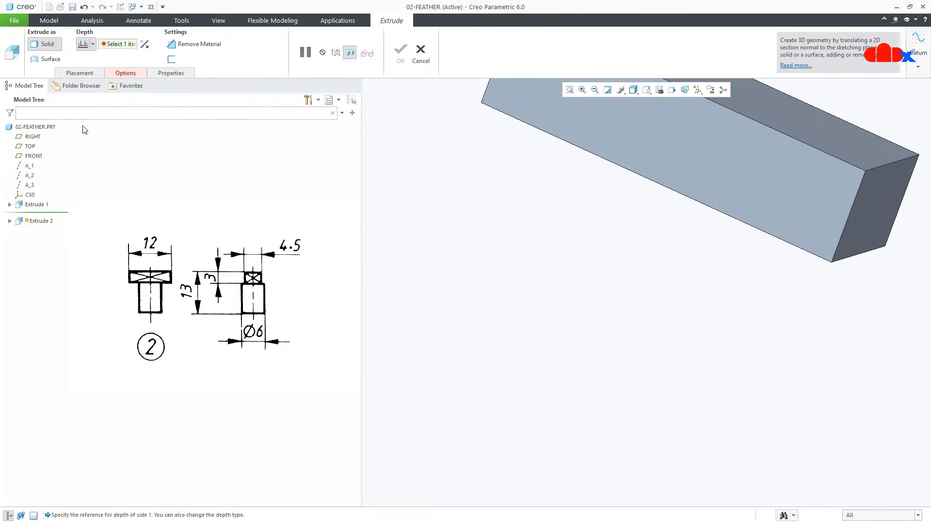
- Create a datum plane offset 13 mm below the block's top face and complete the cylinder extrude up to it
left_click(918, 67)
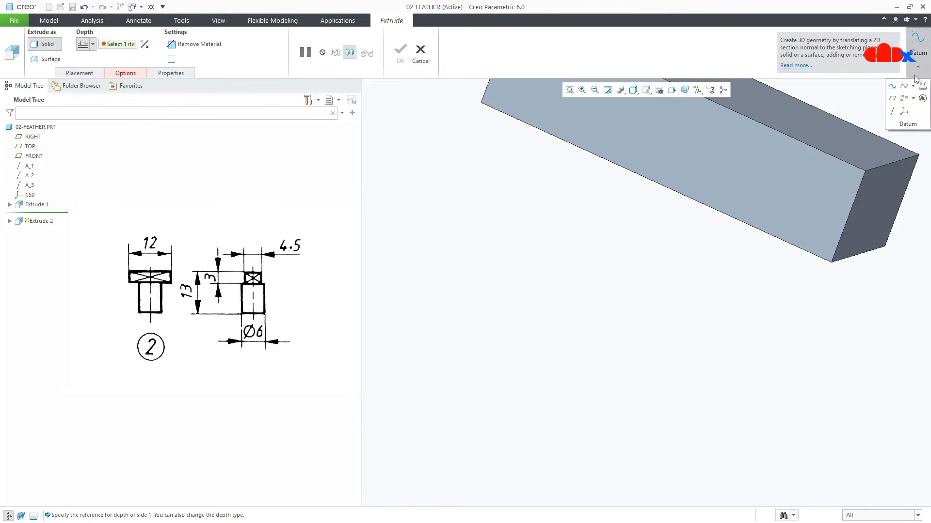
left_click(892, 97)
left_click(784, 116)
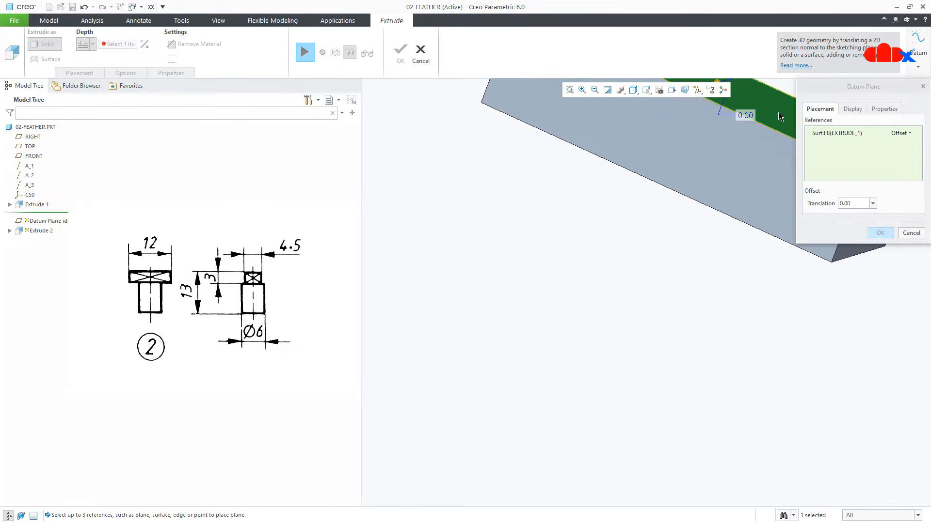
scroll(712, 145, "down", 5)
left_click_drag(712, 145, 673, 246)
double_click(701, 280)
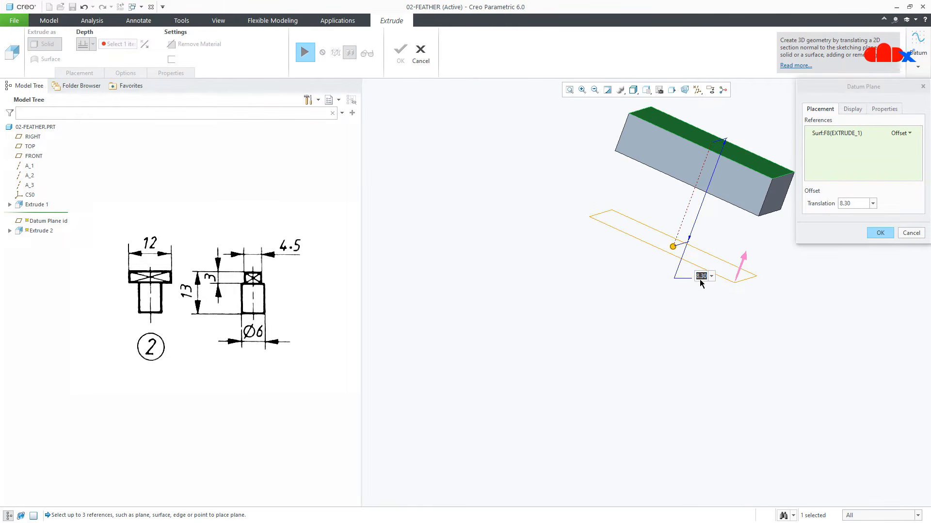
type("13")
key("Return")
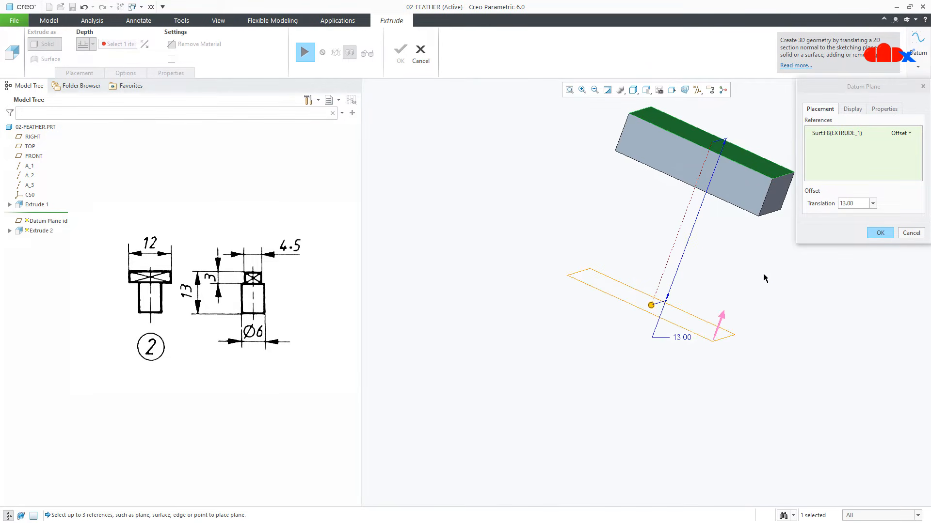
left_click(879, 233)
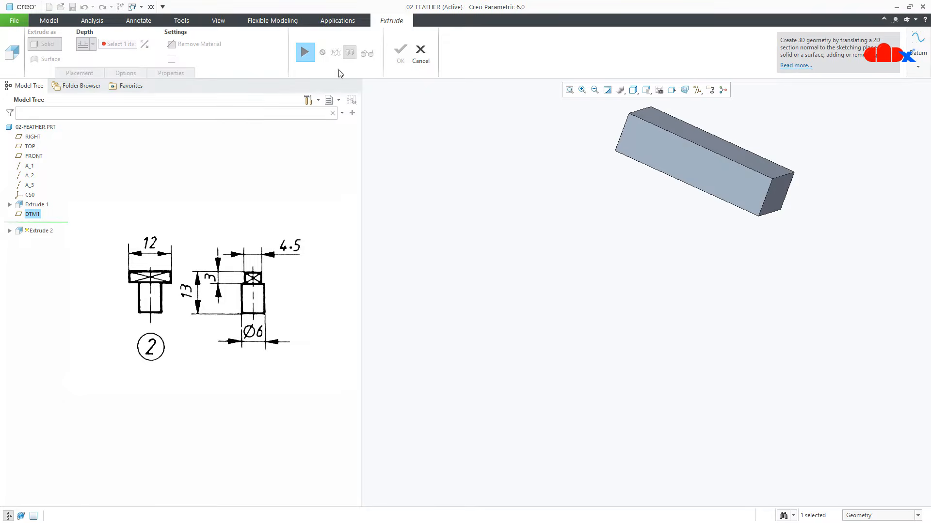
left_click(305, 52)
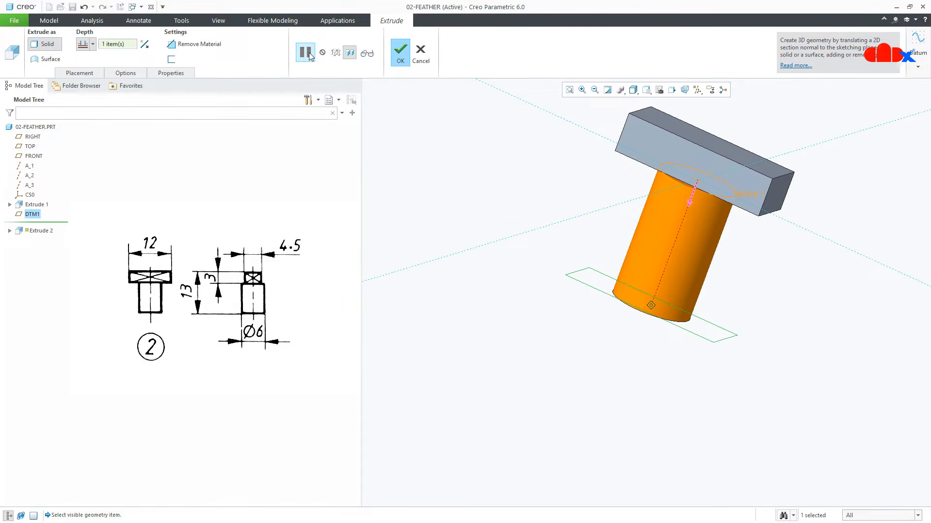
left_click(401, 52)
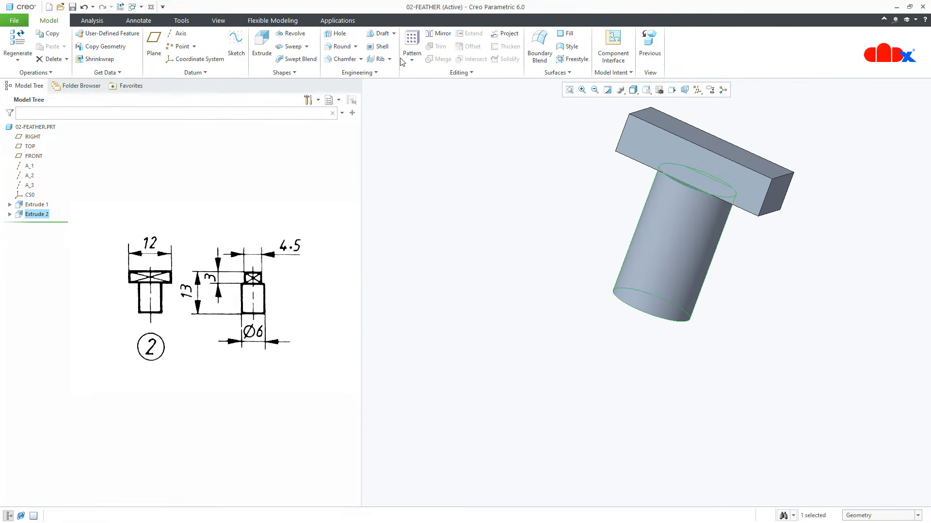
- Display the cylinder extrude's dimensions to check them against the drawing and restore the default orientation
right_click(20, 219)
left_click(25, 184)
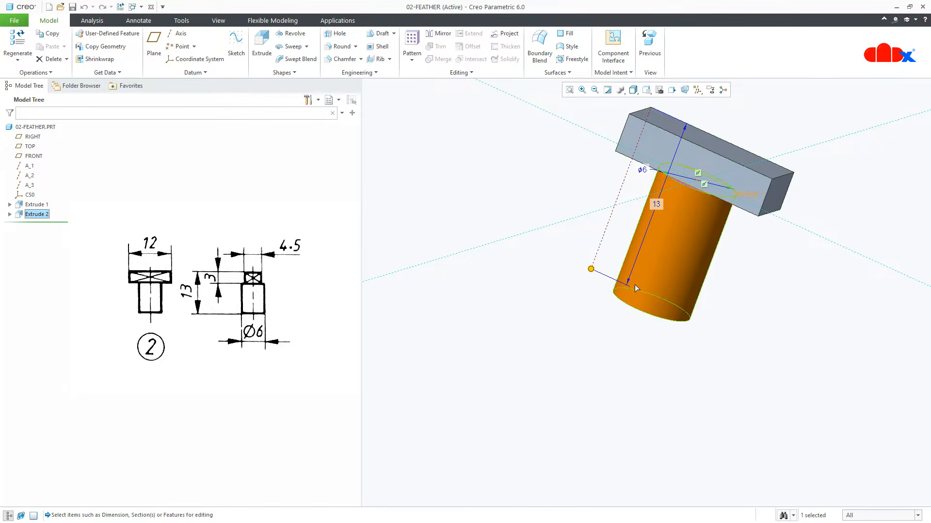
left_click(594, 363)
key("ctrl+d")
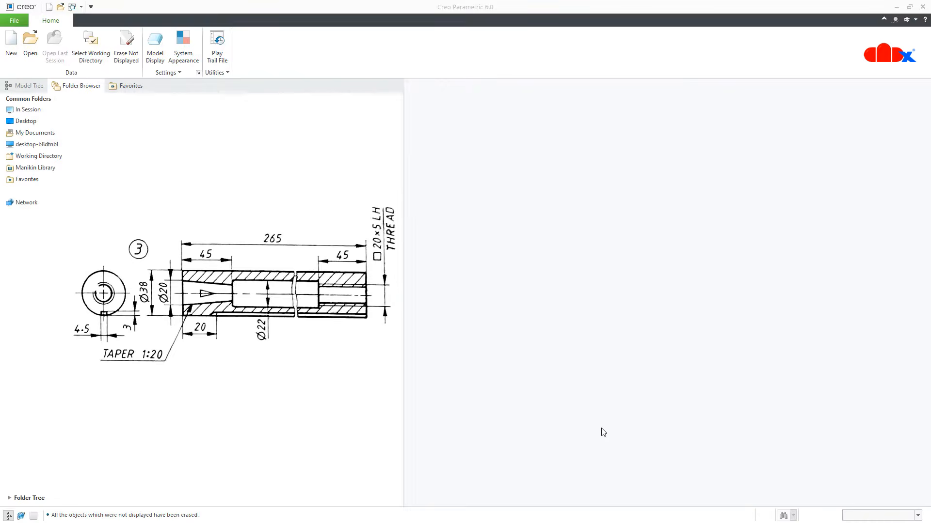
- Create a new solid part named 03-Barrel from the cadx_mmks_solid_template template instead of the default one
left_click(12, 57)
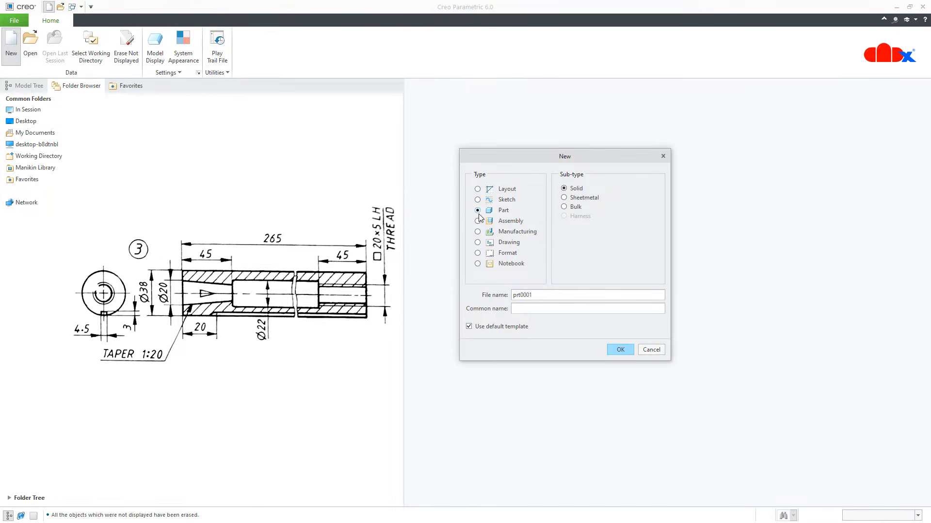
double_click(539, 297)
type("03-Barrel")
left_click(612, 350)
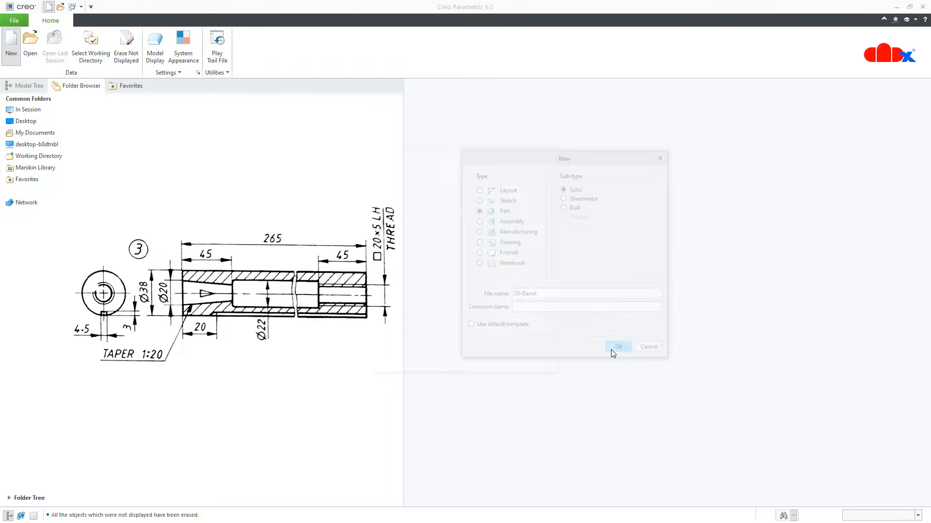
left_click_drag(456, 156, 559, 162)
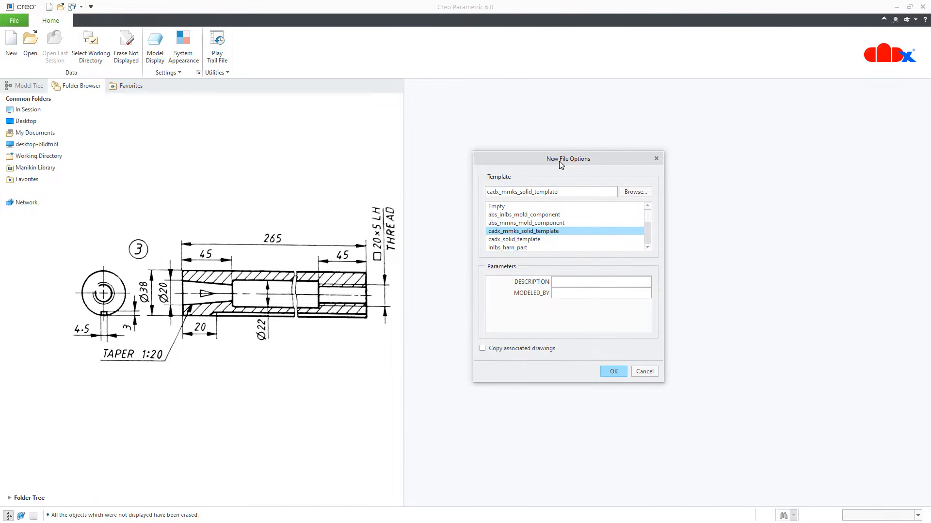
scroll(514, 234, "down", 3)
left_click(515, 231)
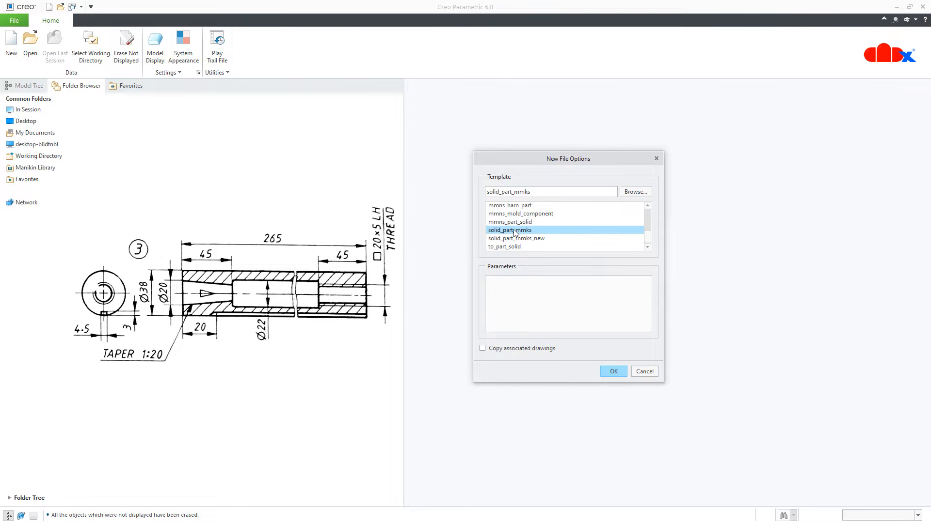
scroll(515, 233, "up", 3)
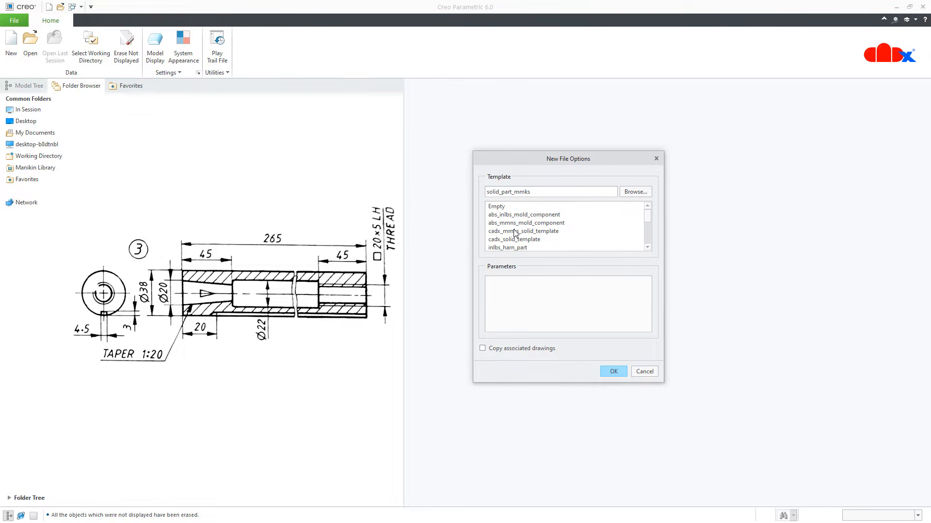
left_click(516, 231)
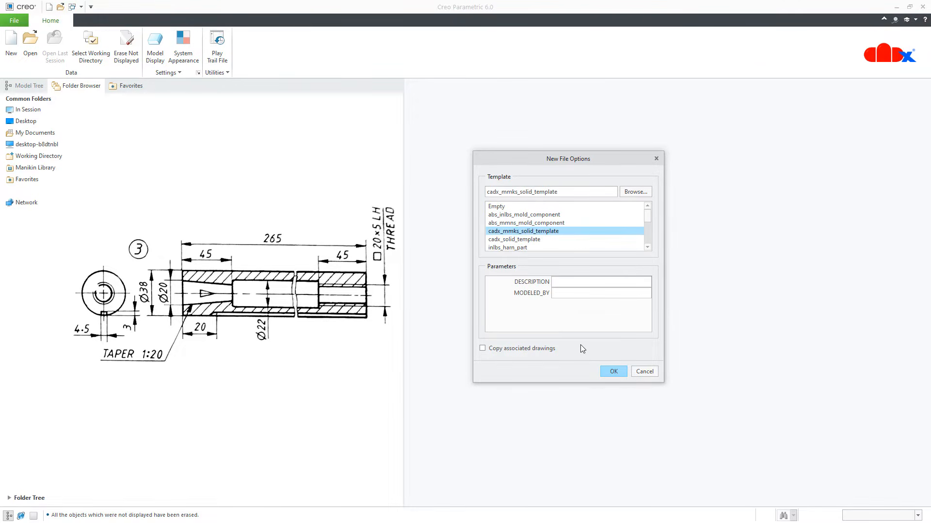
left_click(606, 372)
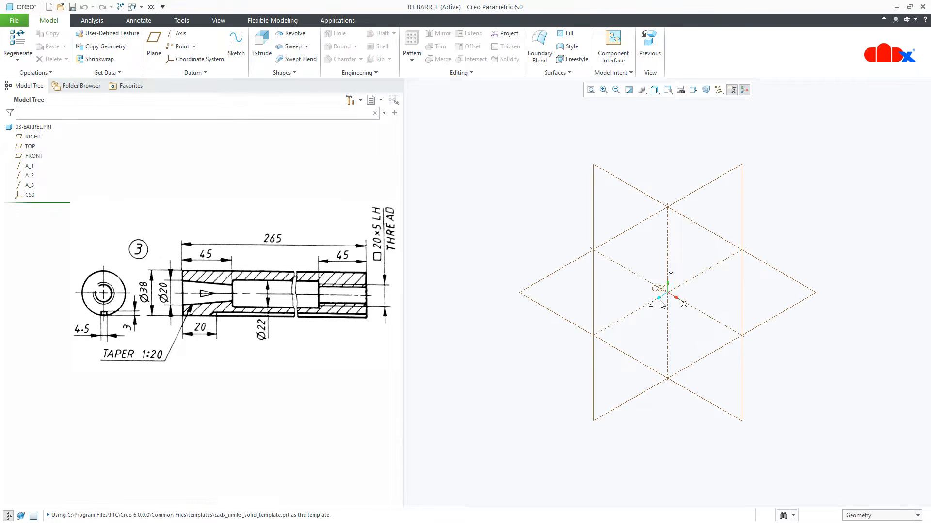
- Hide the spin center, the annotations and all datum features in the graphics view
left_click(744, 89)
left_click(731, 90)
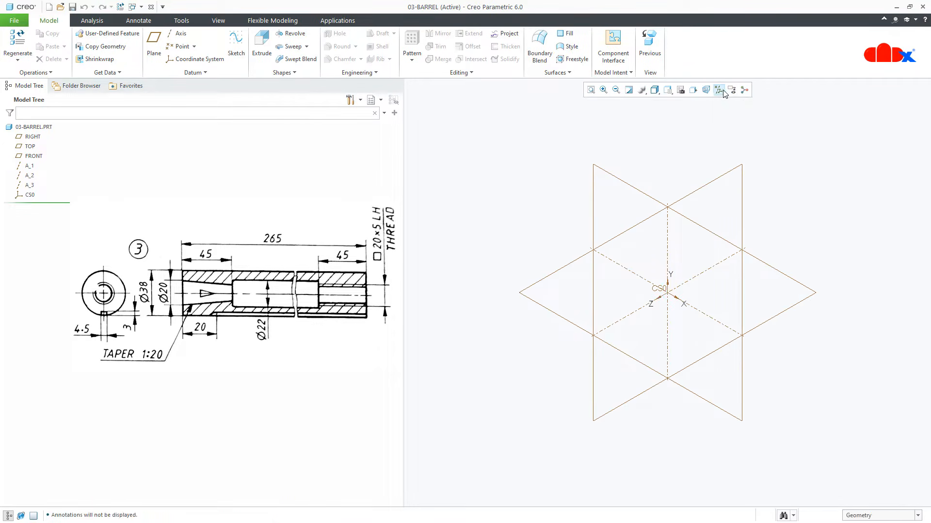
left_click(718, 90)
left_click(719, 102)
left_click(691, 167)
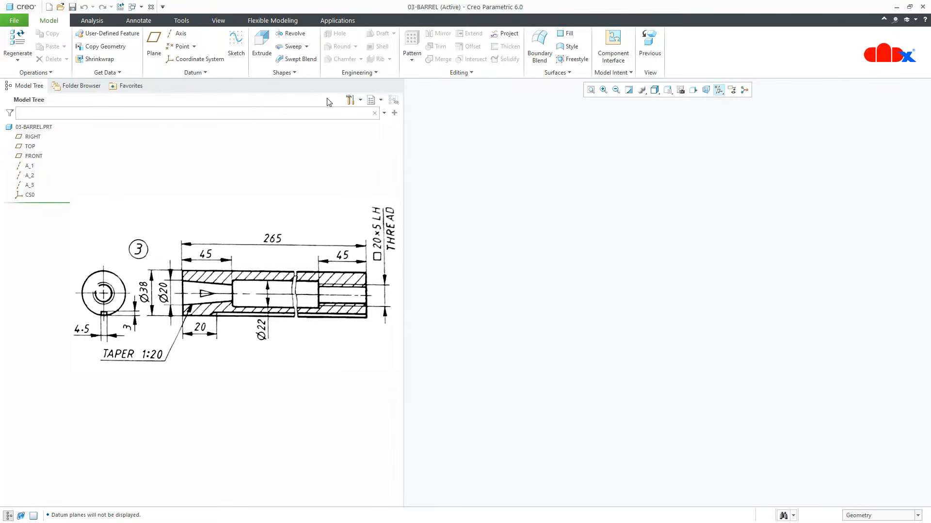
- Start a solid revolve sketched on the FRONT plane and draw a horizontal centerline along the TOP reference as its axis
left_click(291, 34)
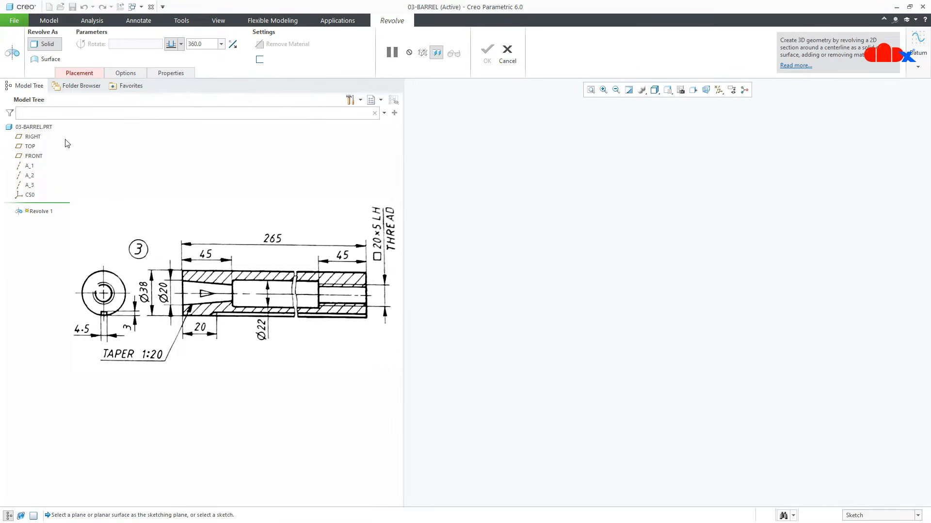
left_click(34, 156)
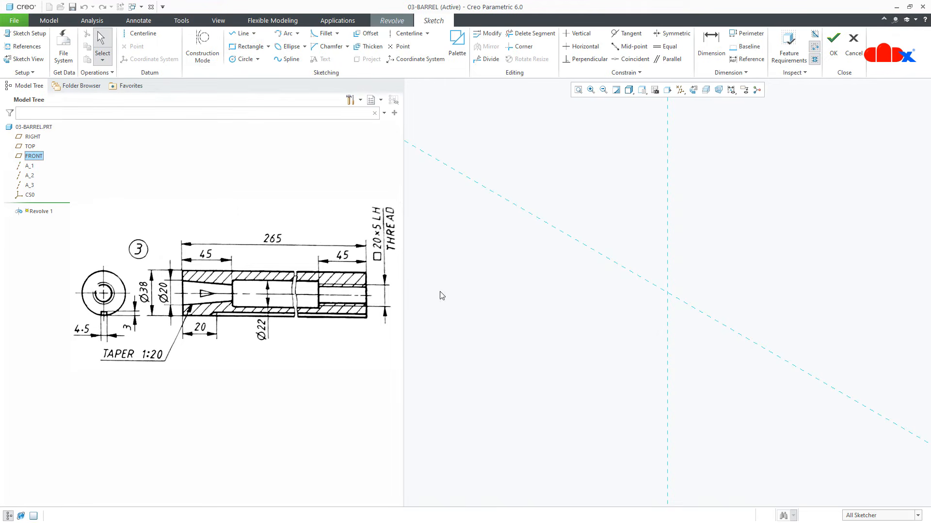
left_click(139, 33)
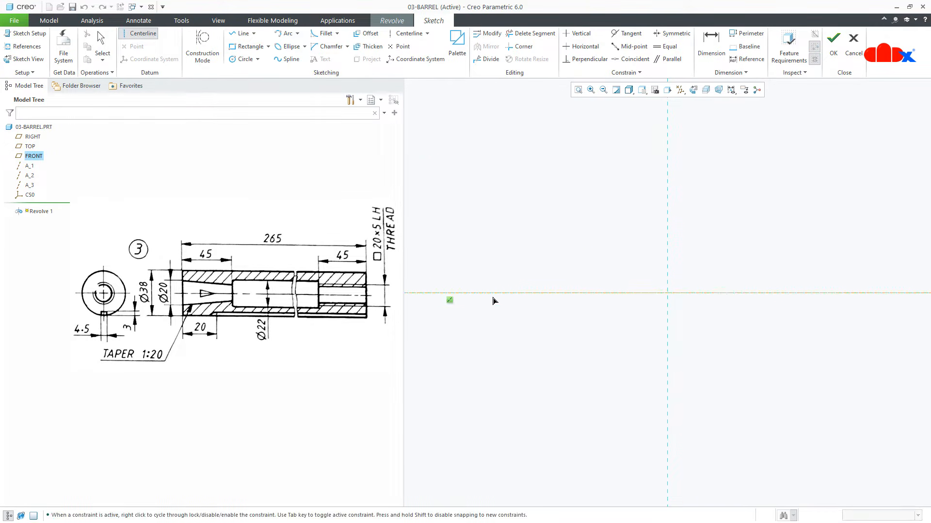
left_click(570, 301)
middle_click(596, 311)
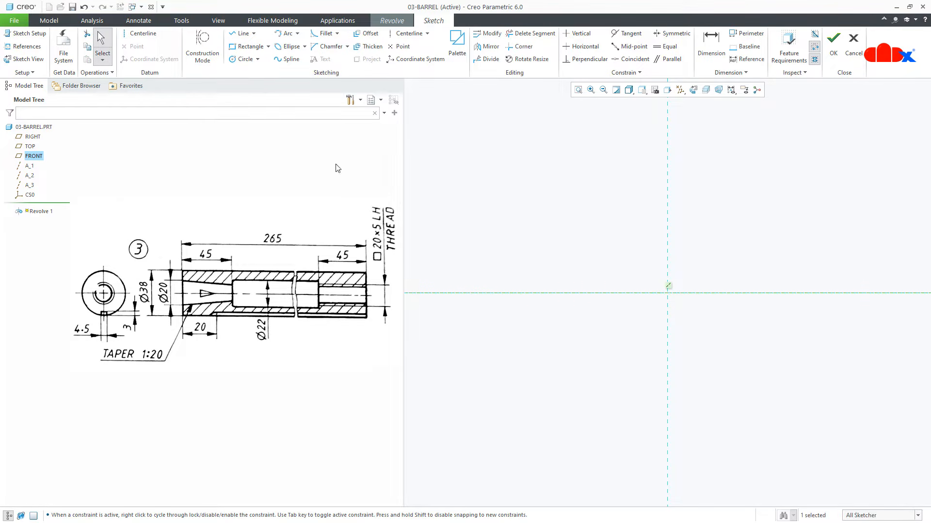
- Sketch a rectangle from the origin along the centerline and set its length to 265 mm and its diameter to 38 mm
left_click(249, 47)
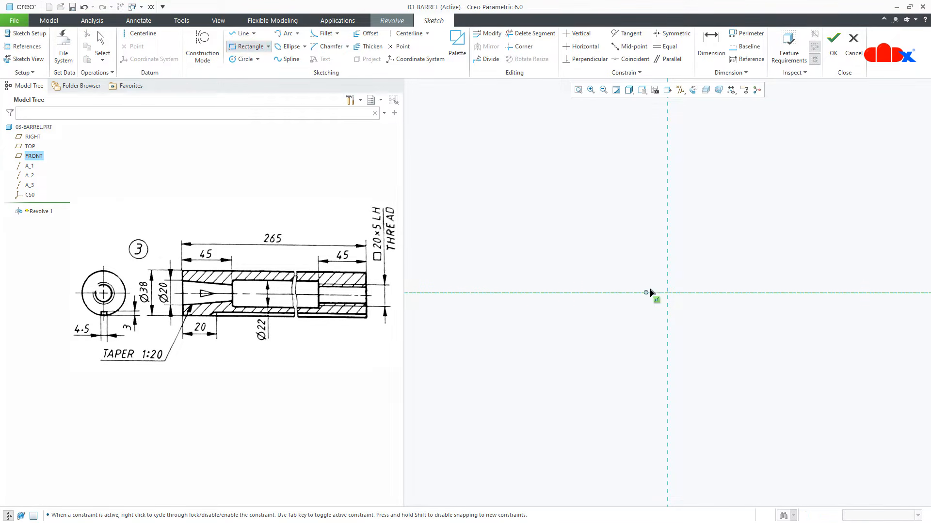
left_click(668, 293)
left_click(546, 274)
middle_click(586, 325)
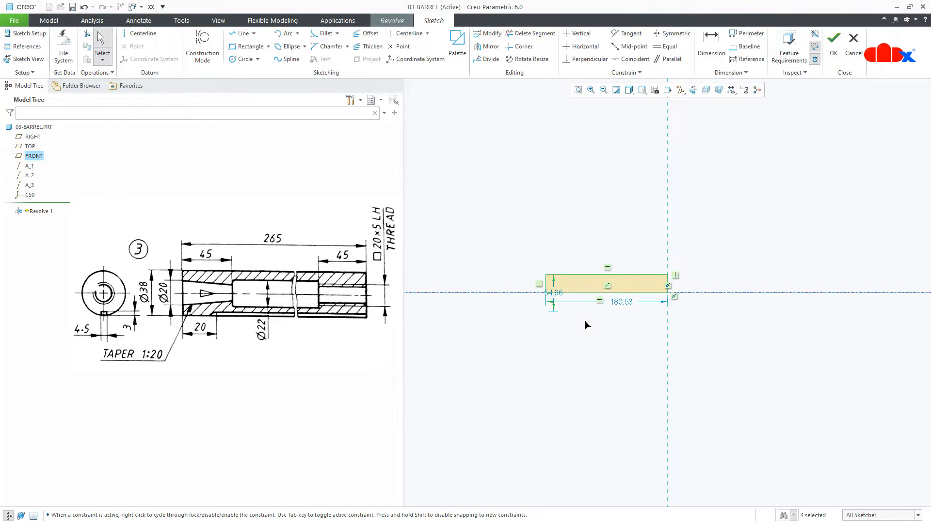
double_click(622, 303)
type("265")
key("Return")
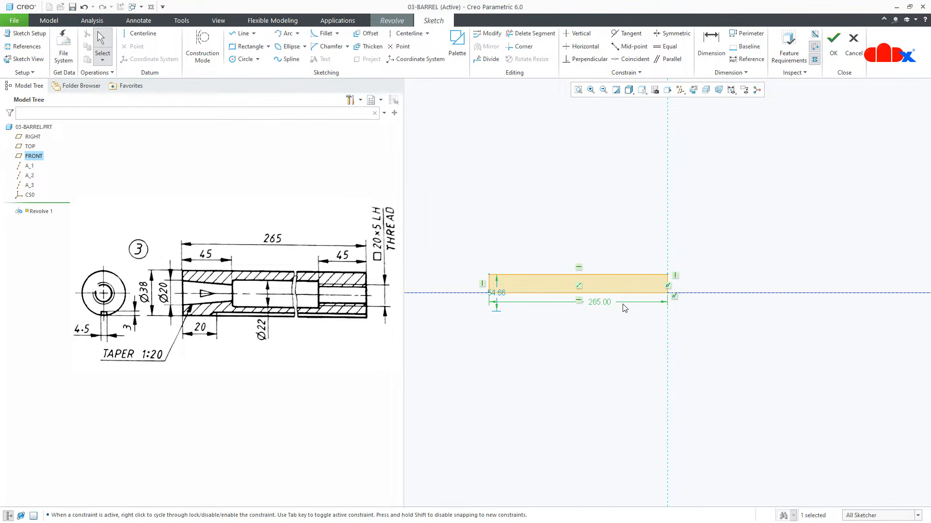
double_click(503, 294)
type("38")
key("Return")
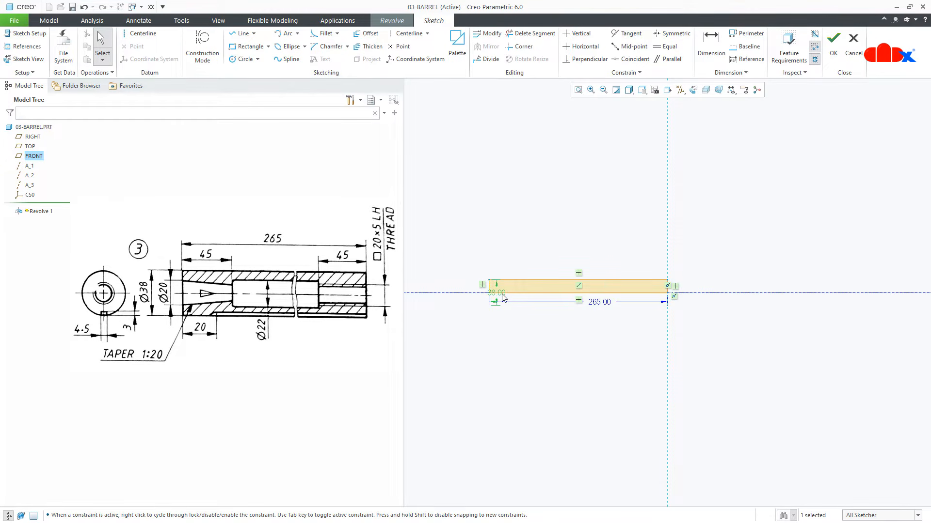
- Accept the sketch, revolve the rectangle a full 360° into a solid cylinder and restore the default orientation
right_click(503, 297)
left_click(528, 426)
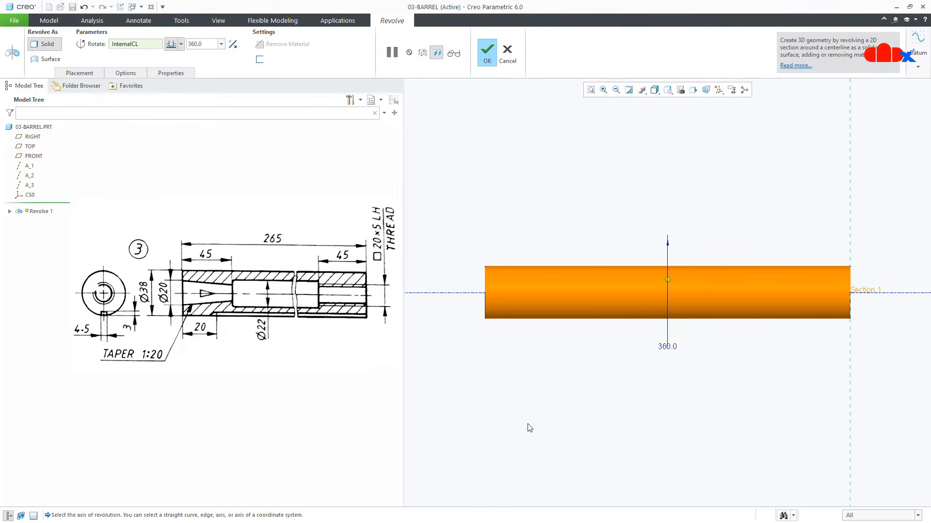
middle_click(529, 428)
key("ctrl+d")
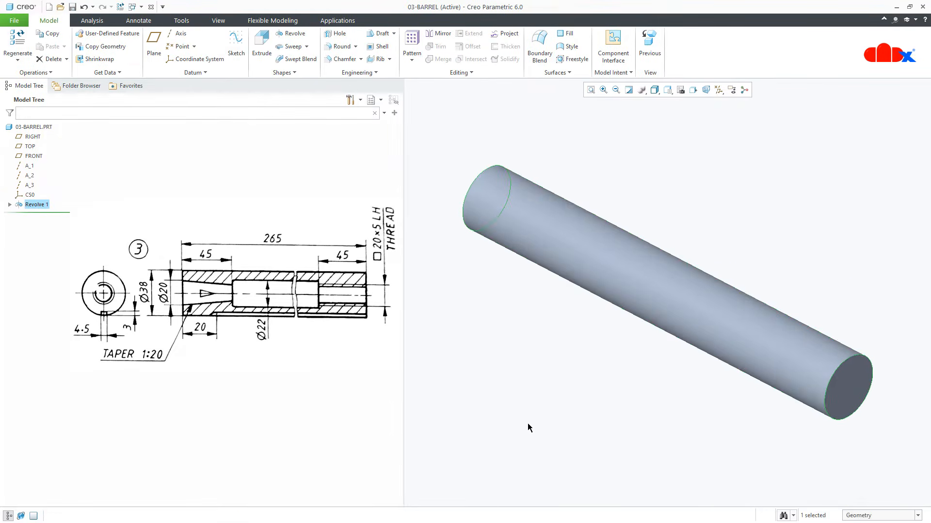
left_click(528, 425)
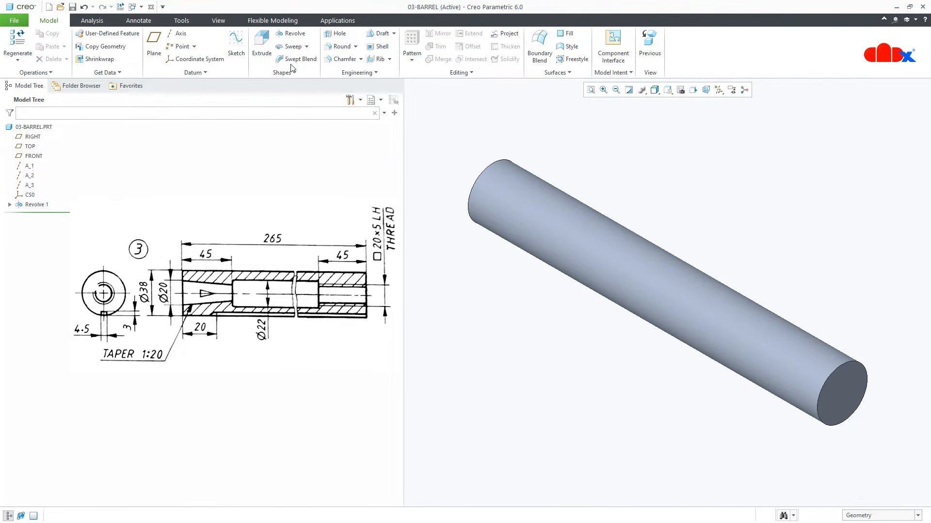
- Start another revolve sketched on the previous sketch plane and add the cylinder's far end face and outer silhouette edge as references
left_click(291, 33)
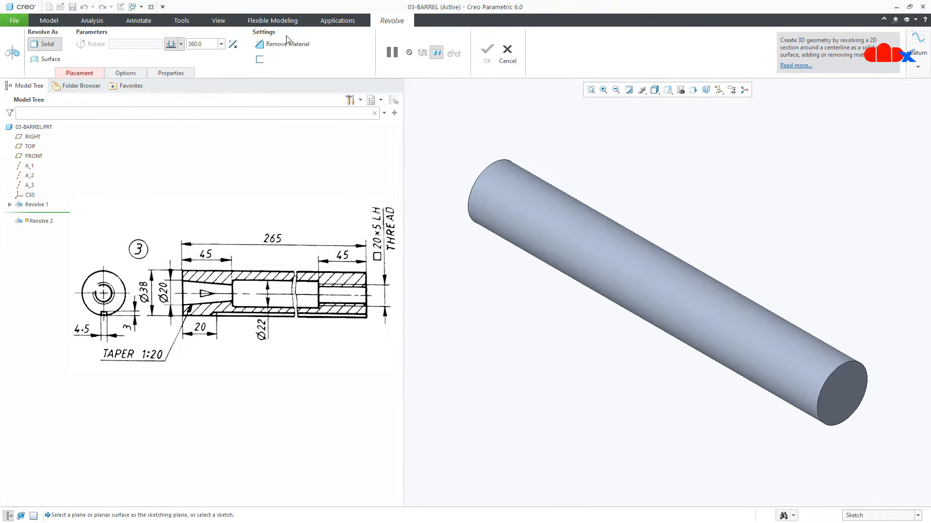
left_click(90, 74)
left_click(127, 106)
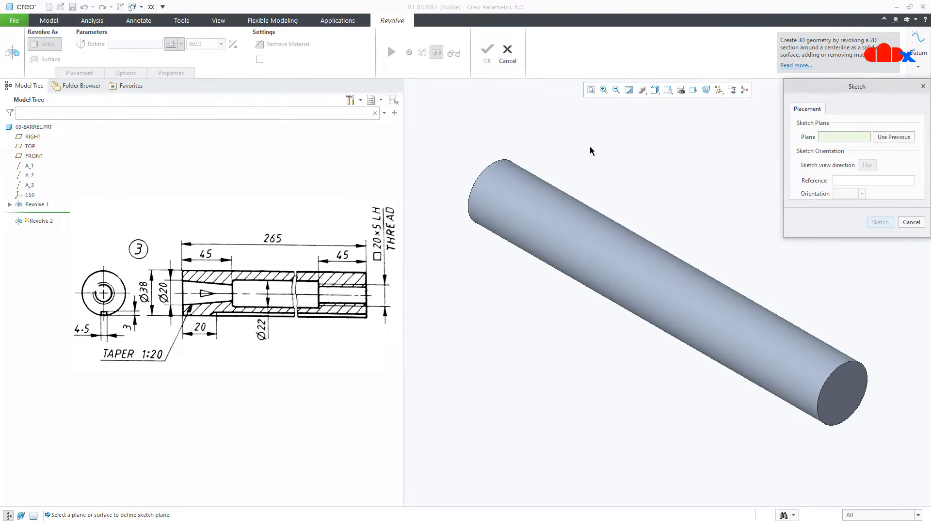
left_click(889, 141)
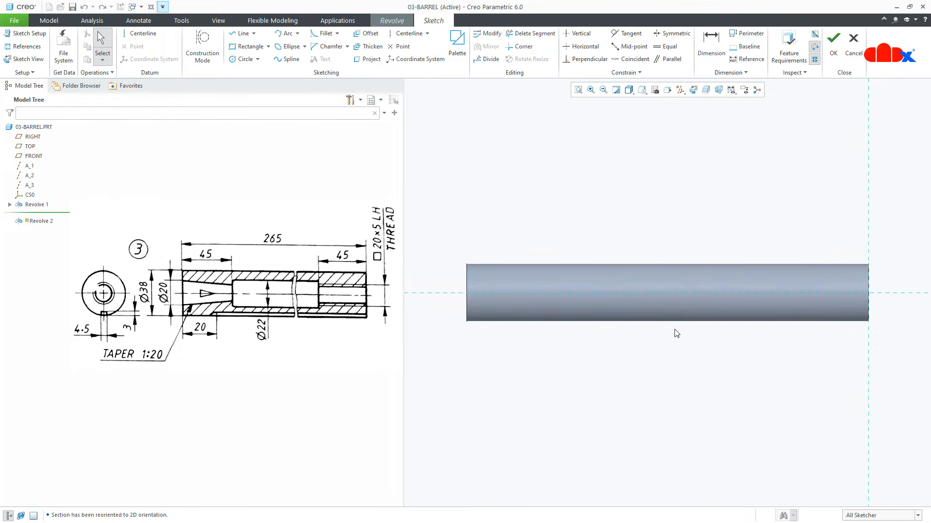
left_click(24, 47)
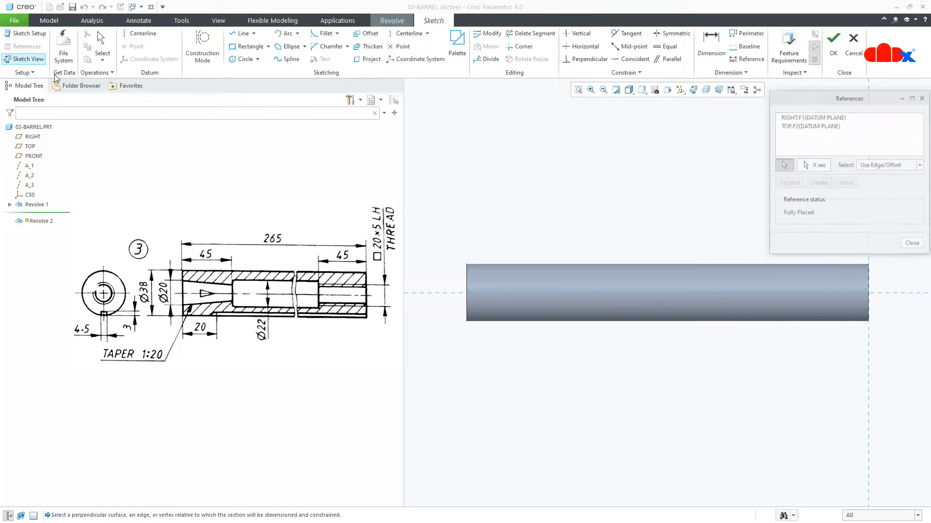
left_click(467, 281)
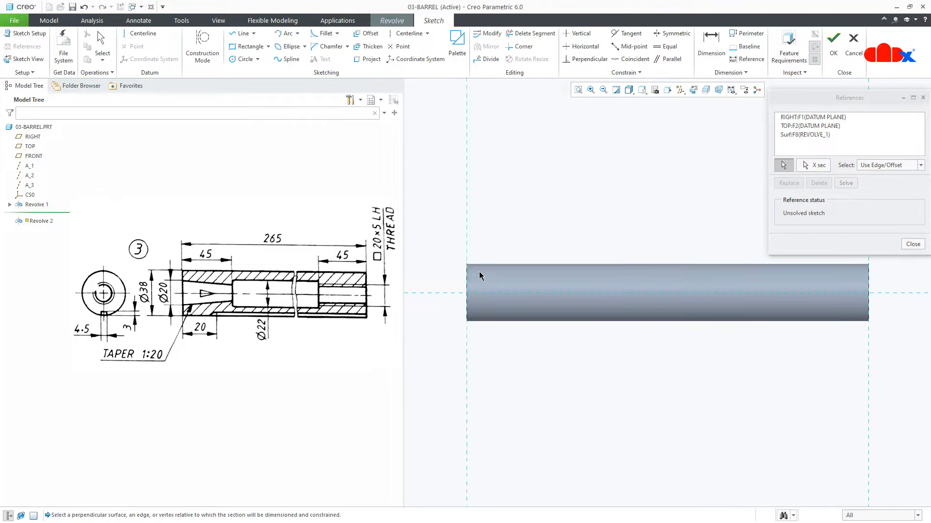
left_click(493, 265)
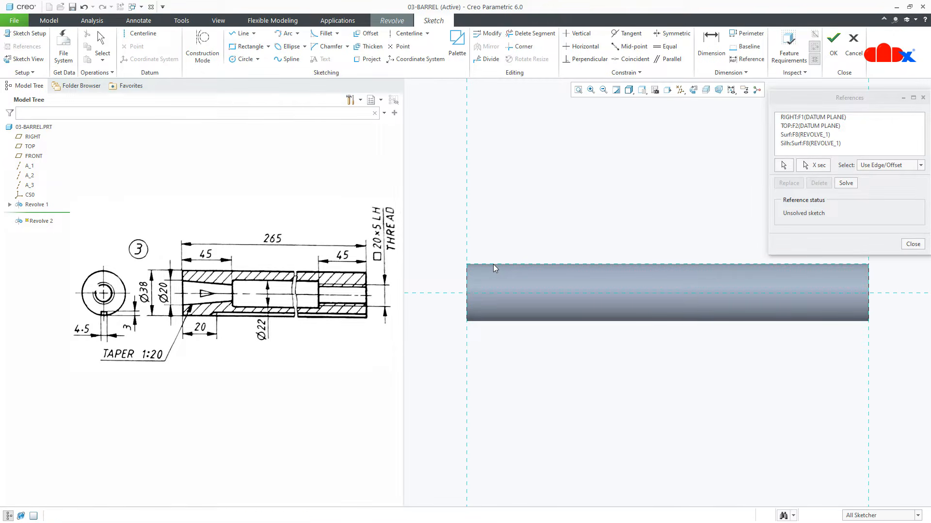
middle_click(493, 268)
- Draw a horizontal centerline along the cylinder's axis for the revolve
left_click(140, 33)
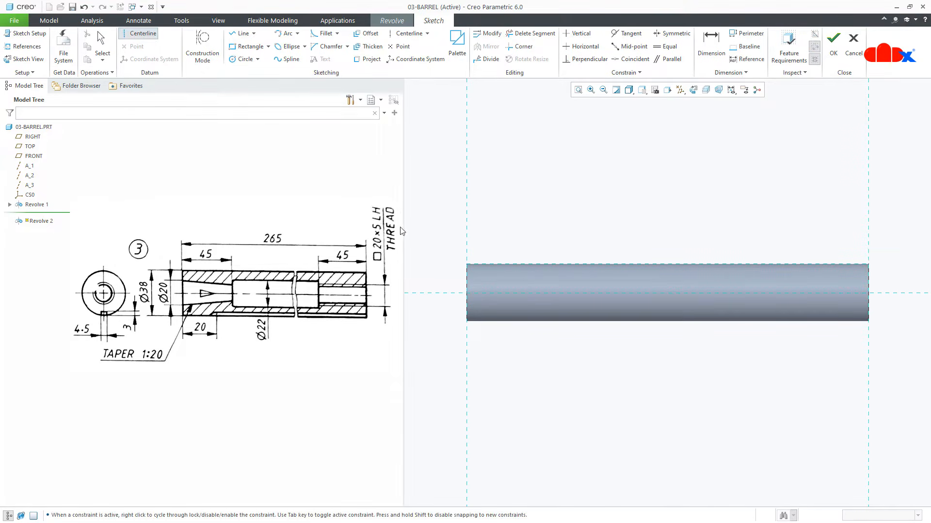
left_click(525, 293)
left_click(585, 296)
middle_click(600, 364)
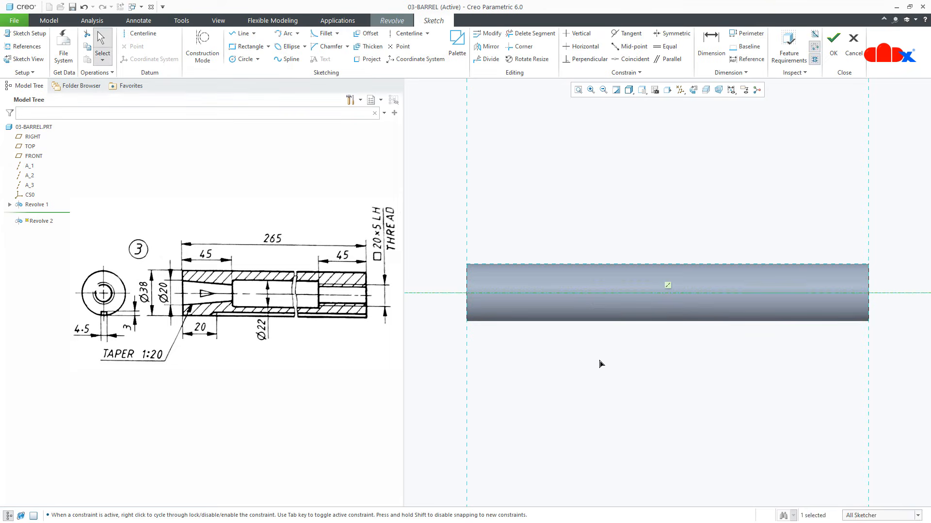
- Sketch the bore's inward taper line from the far end face, a vertical step outward and a horizontal bore line about 201 mm long
scroll(496, 300, "down", 3)
right_click(496, 300)
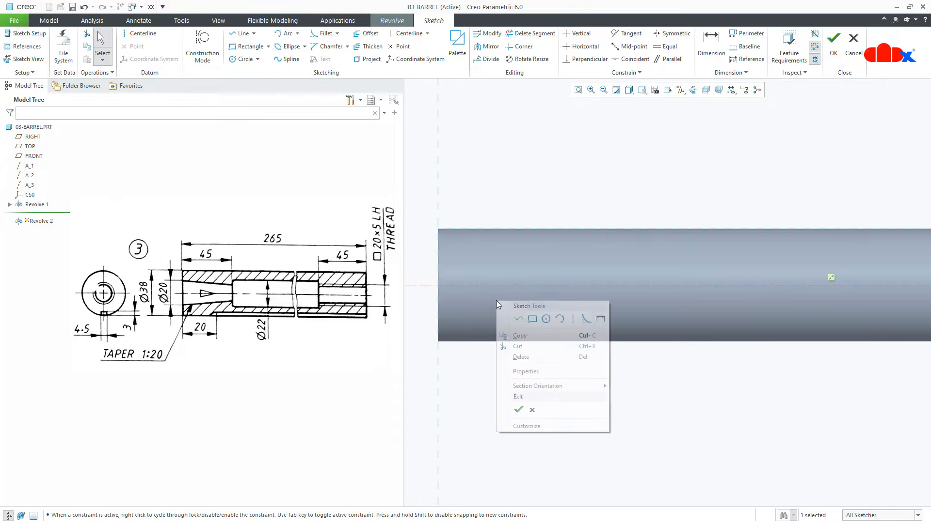
left_click(517, 319)
left_click(438, 254)
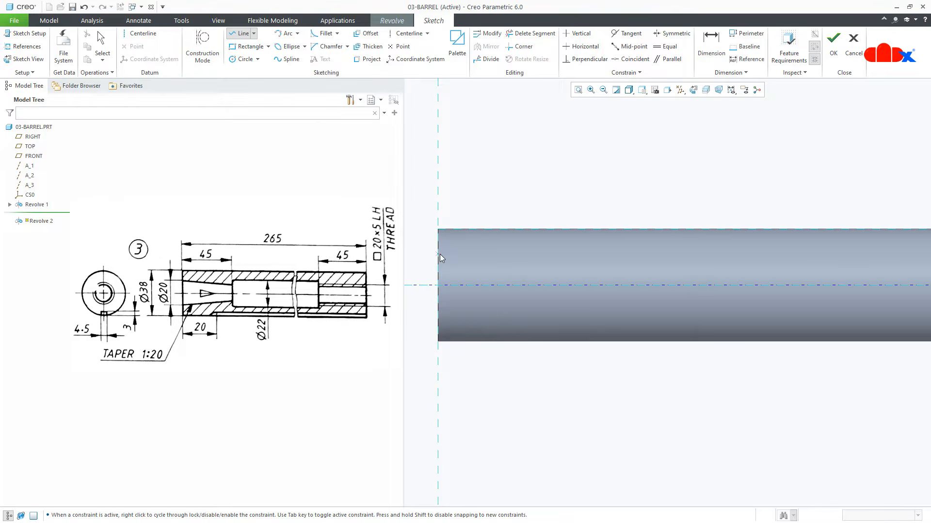
left_click(524, 265)
left_click(524, 240)
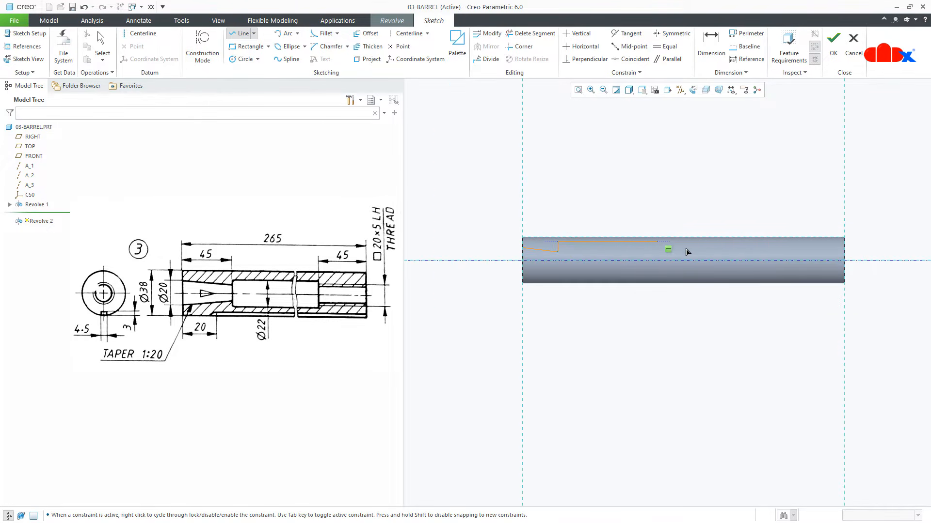
scroll(805, 249, "down", 2)
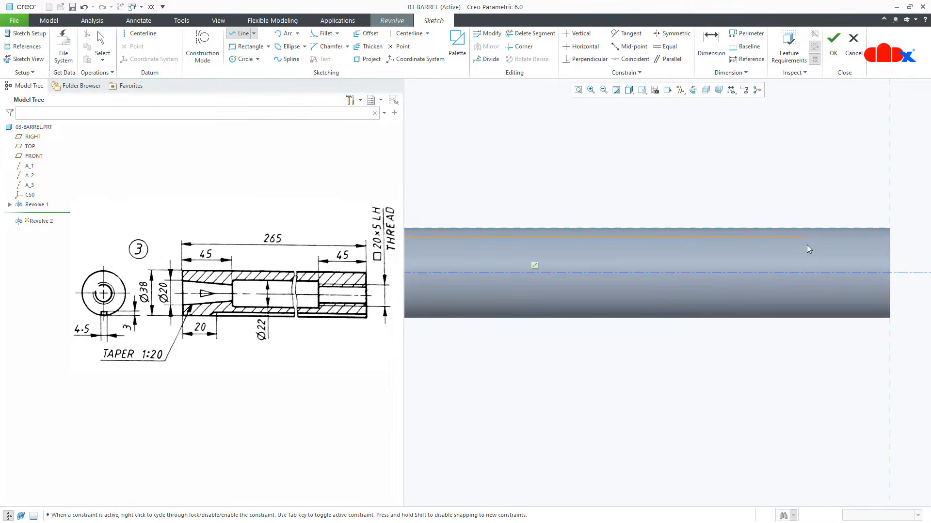
left_click(807, 250)
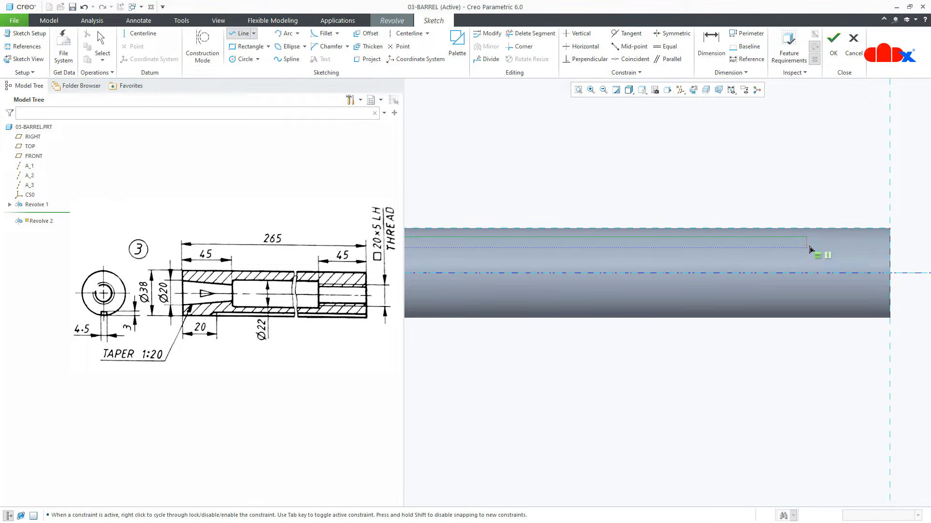
- Step the profile inward to a bore about 16 mm in diameter, run it to the opposite end and close it along the axis
scroll(810, 249, "down", 2)
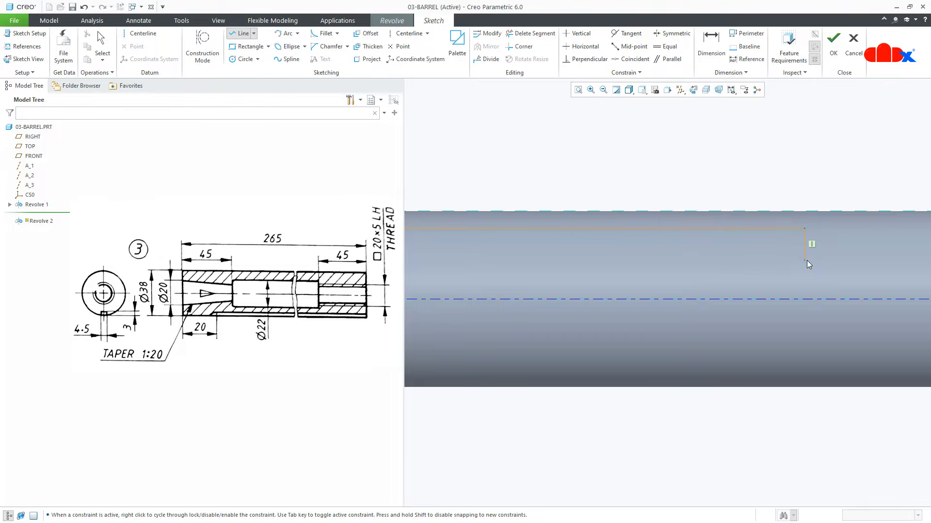
scroll(807, 260, "up", 4)
left_click(807, 260)
left_click(872, 260)
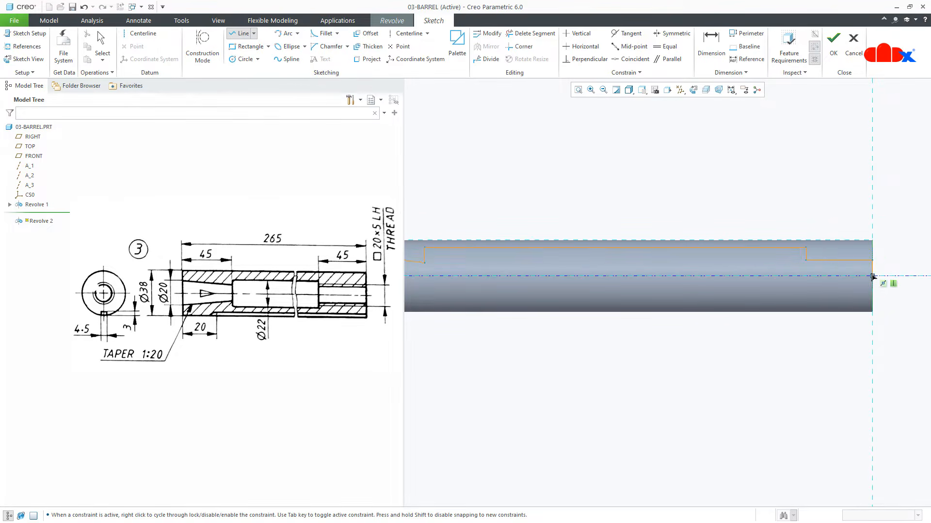
left_click(872, 276)
scroll(874, 277, "up", 3)
scroll(624, 279, "down", 4)
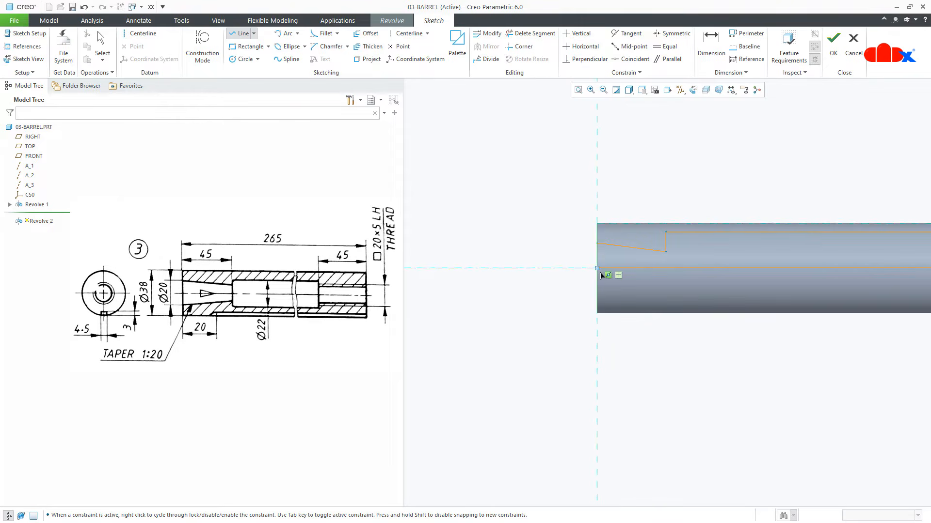
left_click(598, 269)
left_click(595, 244)
middle_click(616, 302)
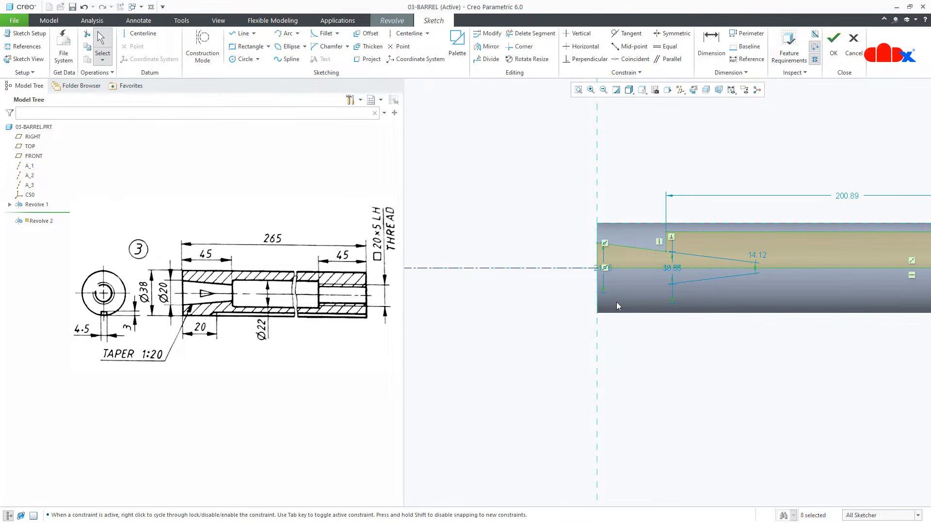
- Set the tapered bore's entry diameter to 20 mm and dimension its length as 45 mm
scroll(609, 267, "down", 3)
double_click(600, 271)
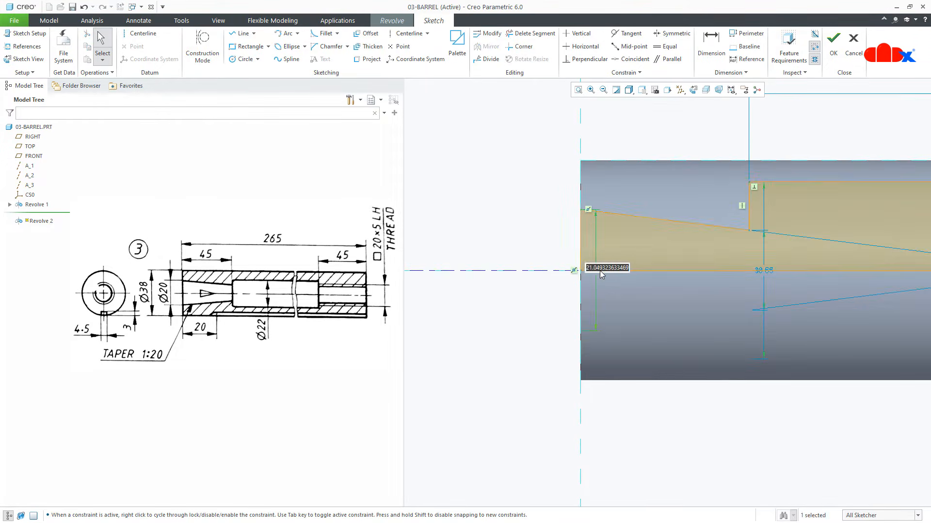
type("20")
key("Return")
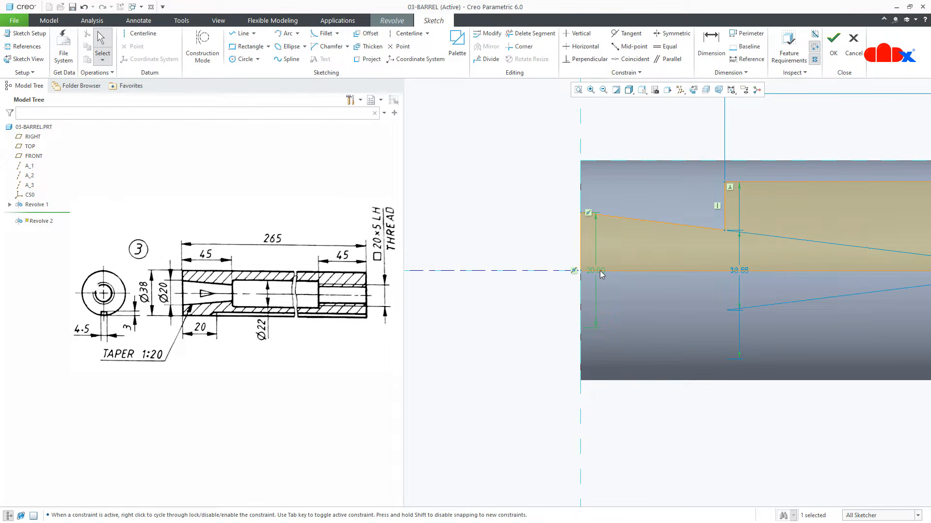
right_click(600, 271)
left_click(704, 321)
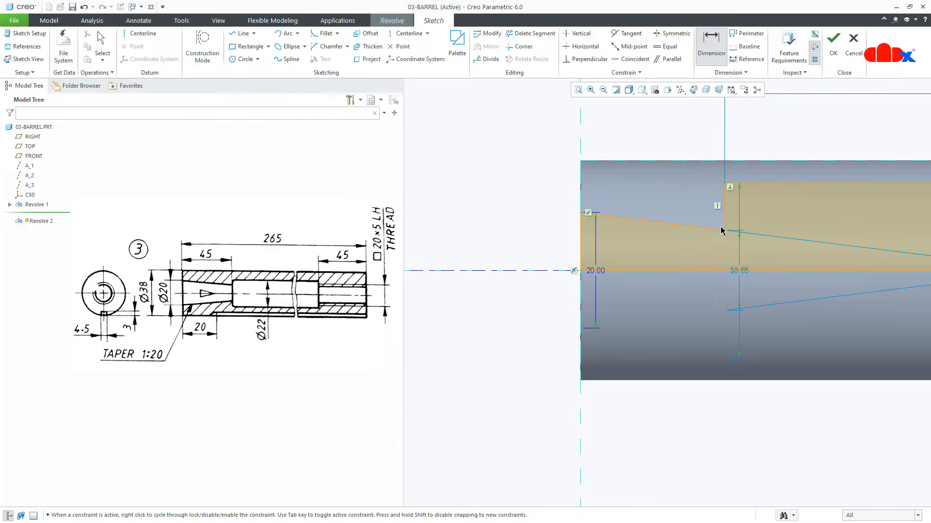
left_click(721, 221)
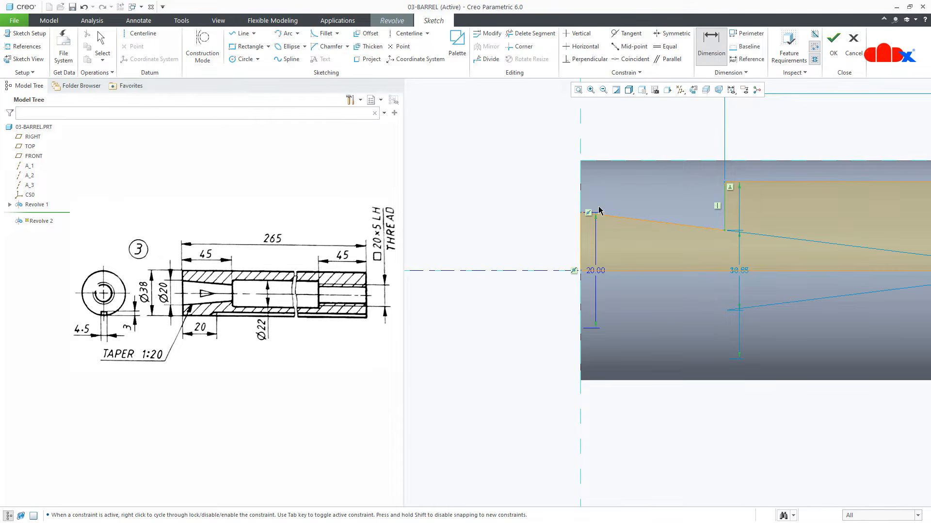
middle_click(612, 146)
type("45")
key("Return")
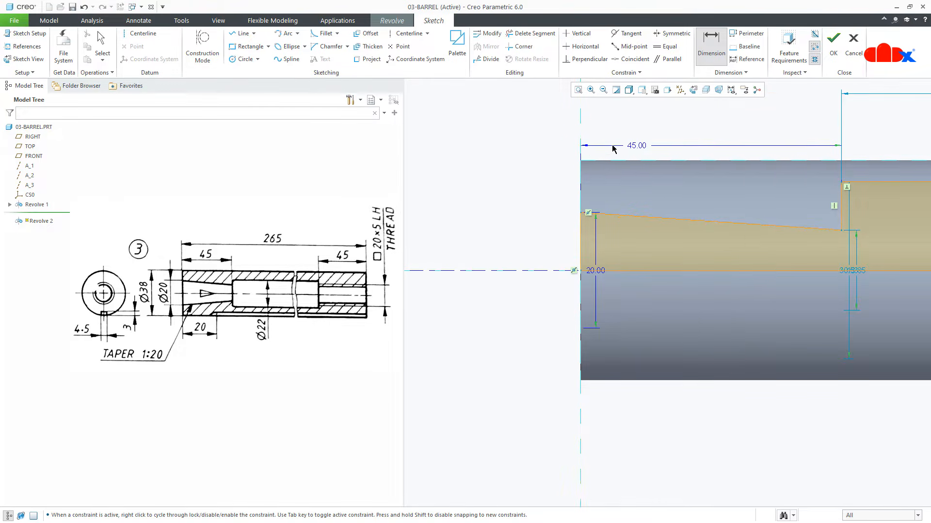
- Set the diameter of the long middle bore to 22 mm
scroll(667, 301, "down", 4)
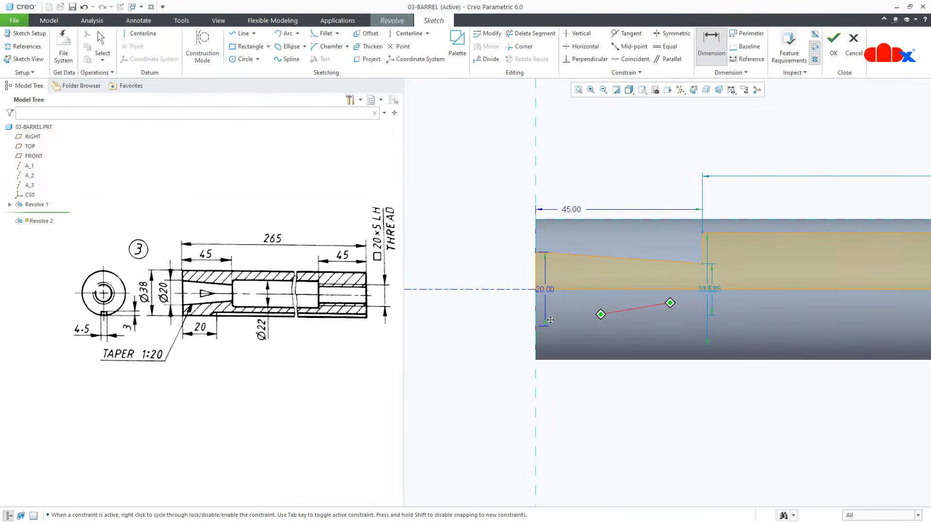
middle_click_drag(667, 301, 417, 327, "shift")
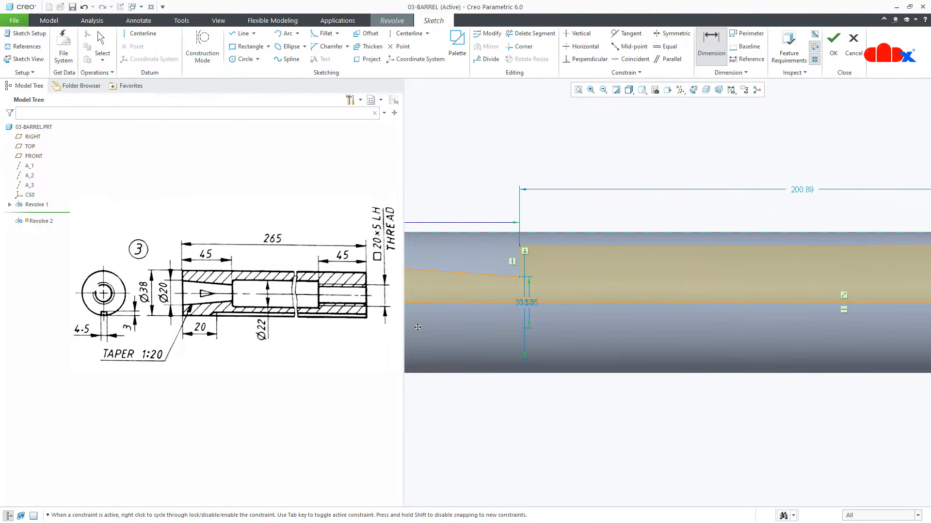
middle_click(526, 304)
scroll(525, 303, "up", 3)
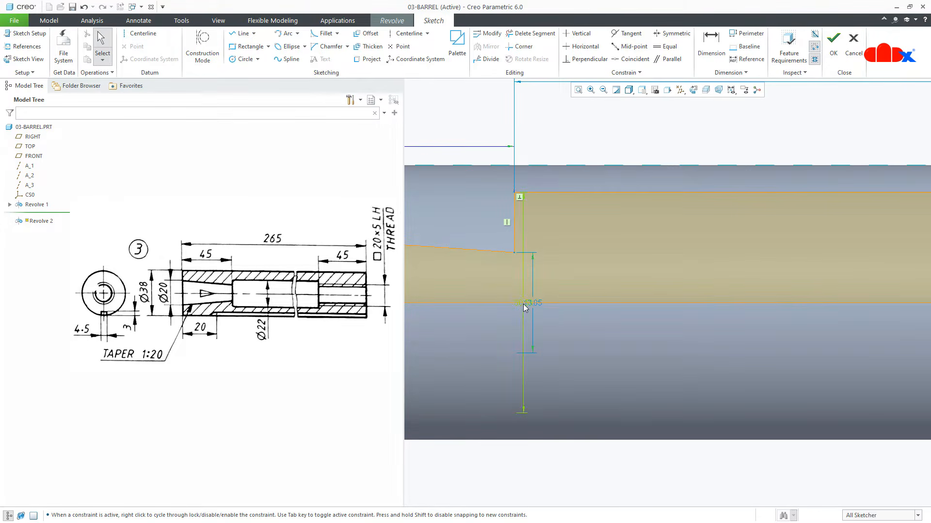
double_click(522, 304)
type("22")
key("Return")
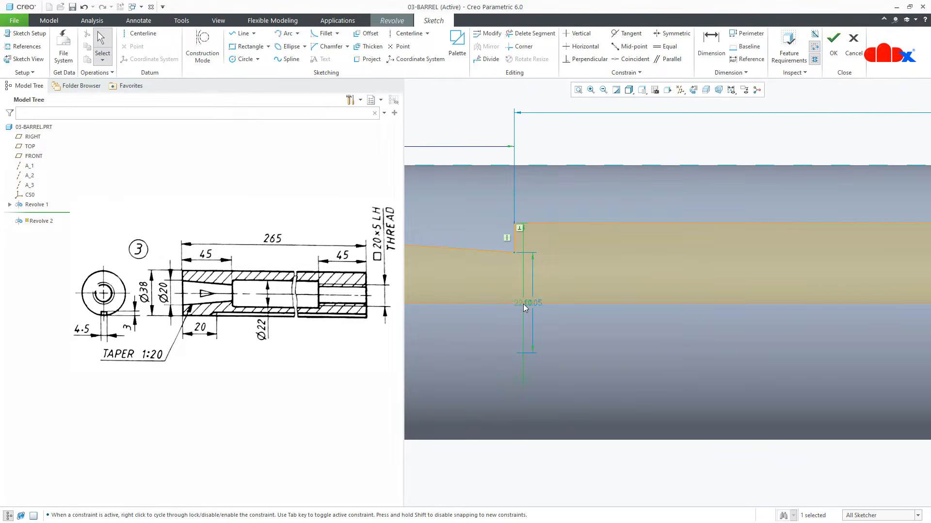
- Set the narrow bore at the thread end to 15 mm diameter and dimension its length as 45 mm
scroll(523, 304, "down", 6)
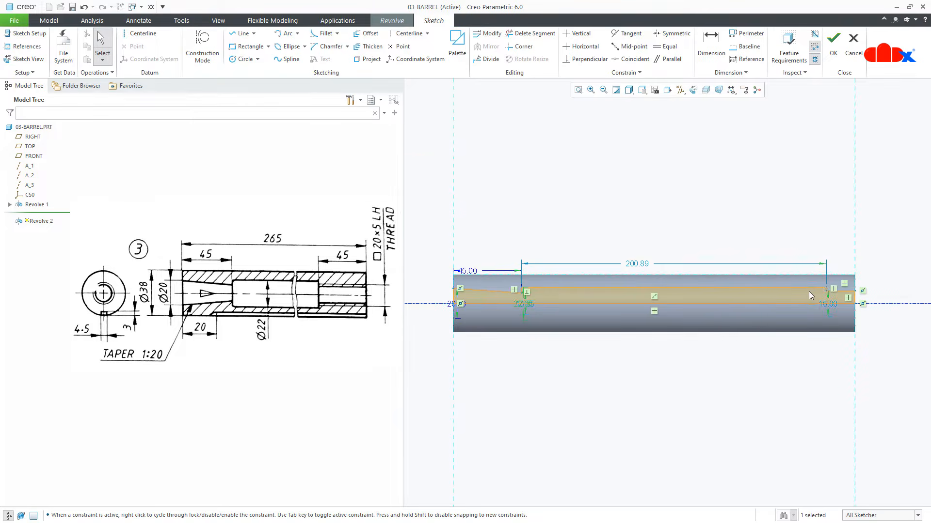
scroll(811, 295, "up", 6)
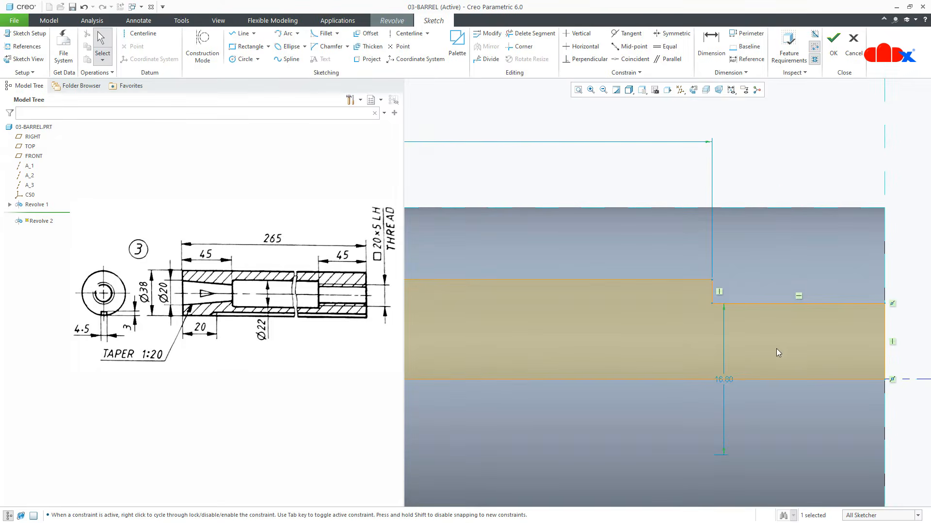
double_click(724, 379)
type("15")
key("Return")
right_click(724, 379)
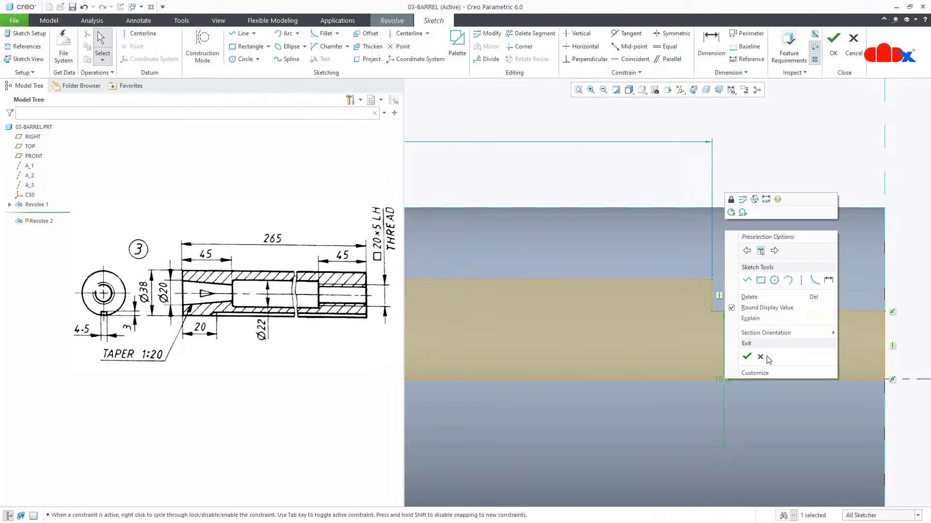
left_click(824, 278)
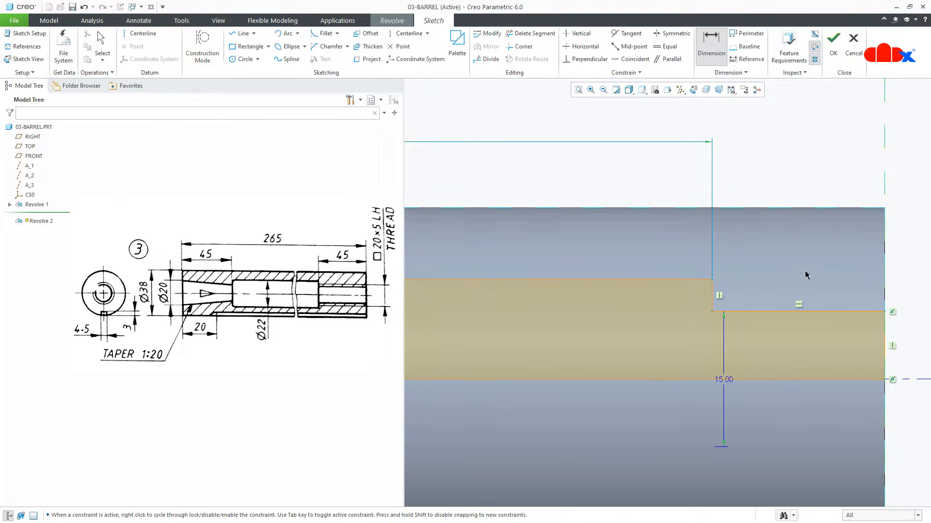
left_click(711, 295)
middle_click(786, 184)
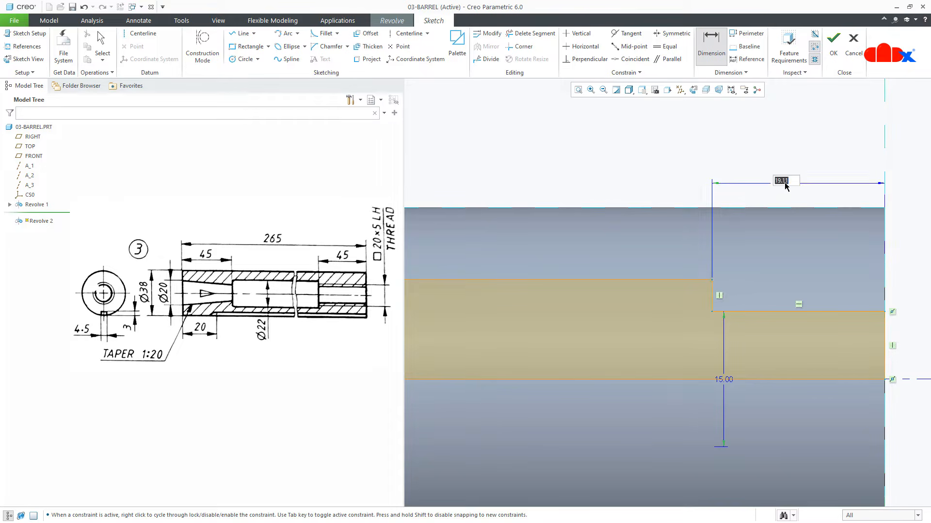
type("45")
key("Return")
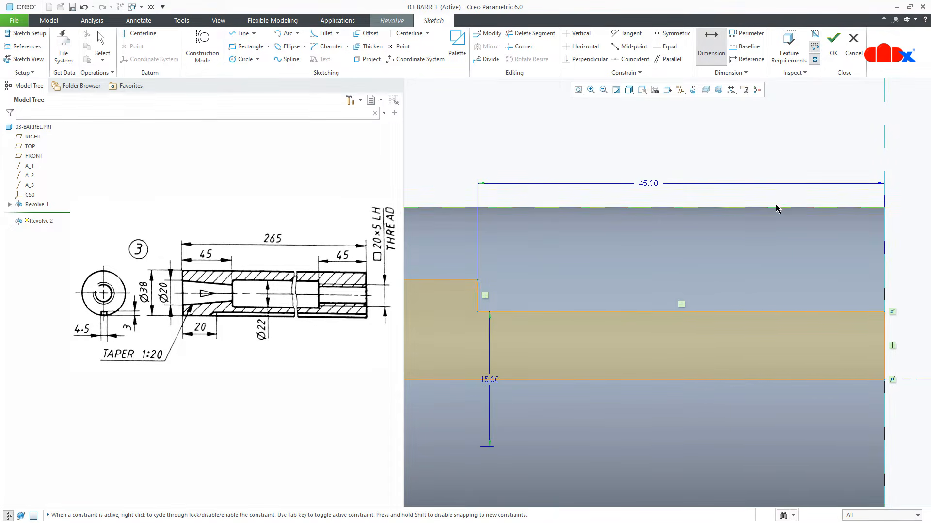
- Finish dimensioning and locate the diameter dimension at the inner end of the tapered bore
scroll(774, 226, "down", 5)
scroll(774, 226, "down", 2)
scroll(671, 222, "up", 4)
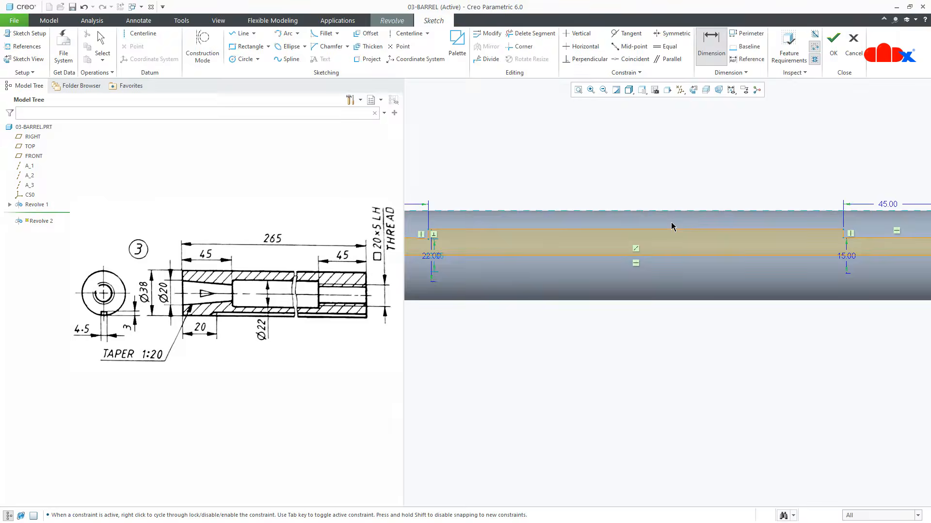
mouse_move(671, 223)
middle_mouse_down("shift")
mouse_move(767, 265)
mouse_move(687, 313)
middle_mouse_up("shift")
scroll(565, 310, "up", 4)
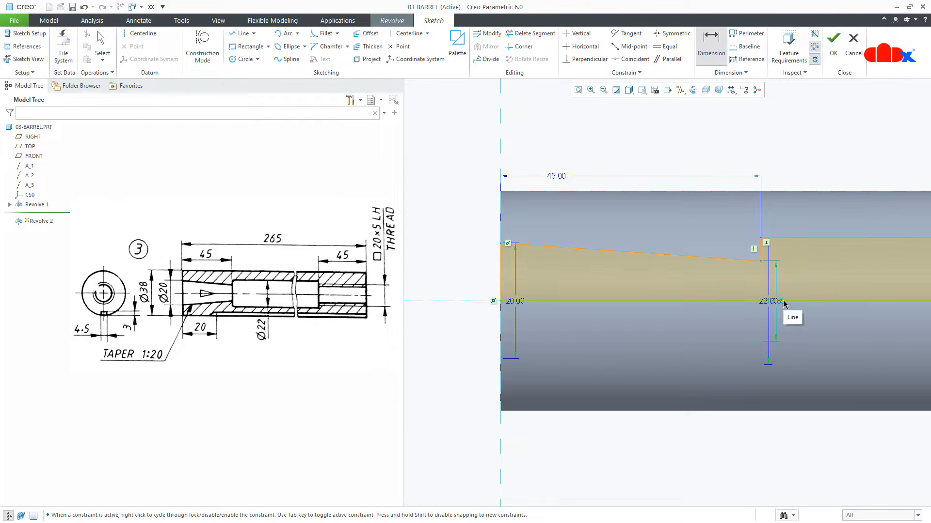
scroll(781, 304, "down", 2)
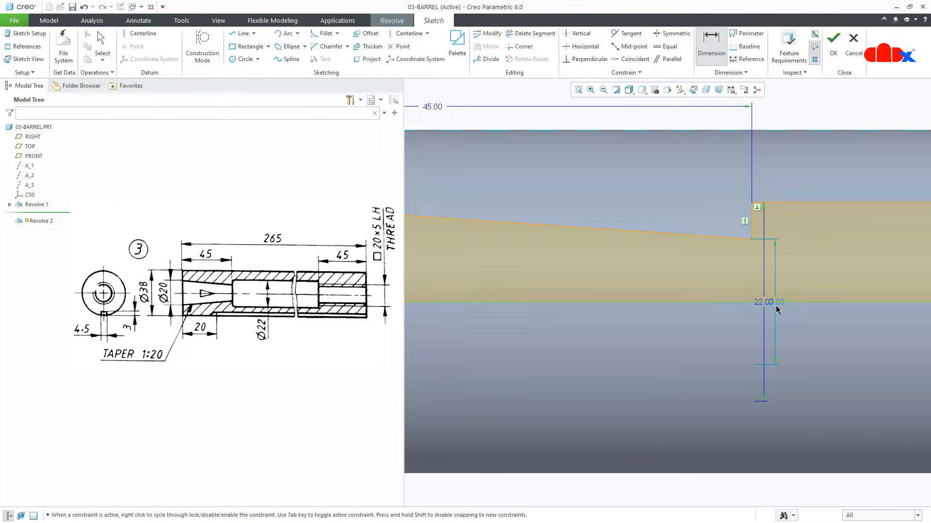
scroll(775, 312, "down", 2)
middle_click(777, 294)
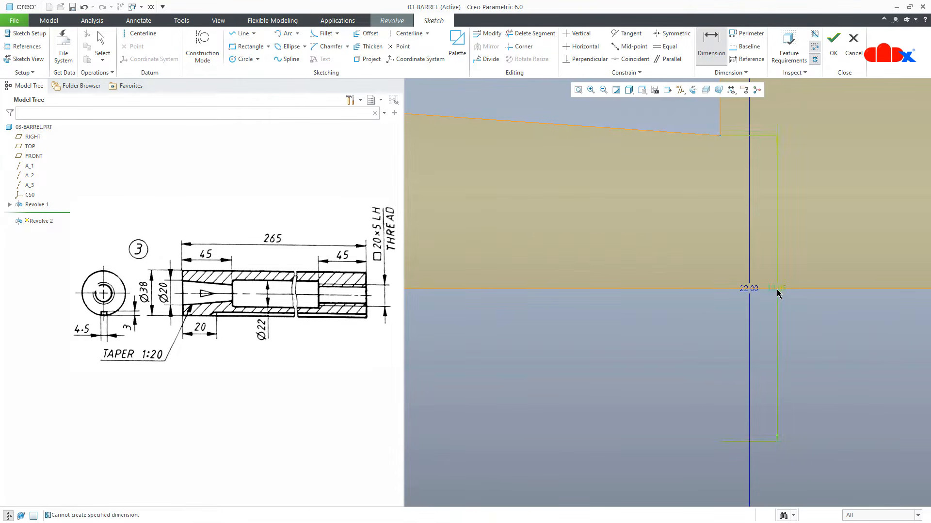
- Set the small-end diameter of the tapered bore to 20-2.25
type("2")
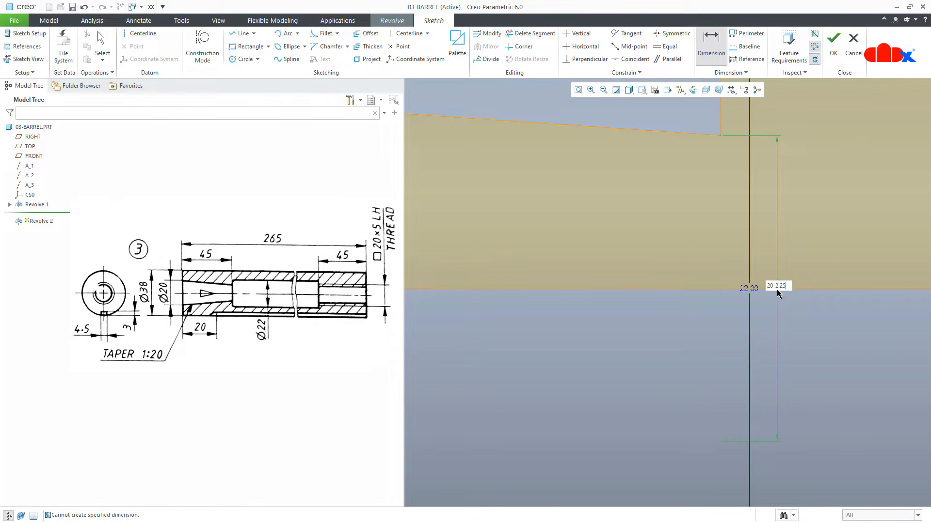
type("0-2.25")
key("Return")
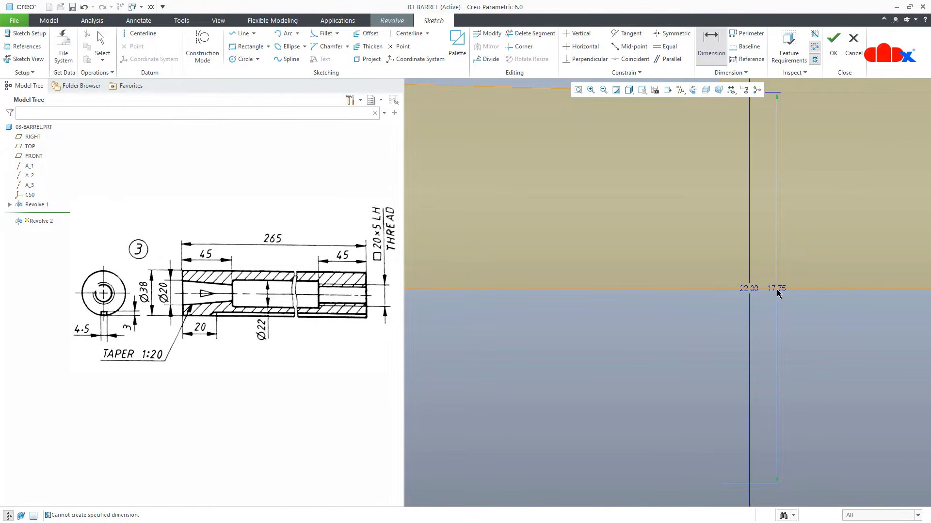
- Finish the bore profile sketch and revolve it 360° as a material-removing cut through the barrel
scroll(775, 302, "up", 4)
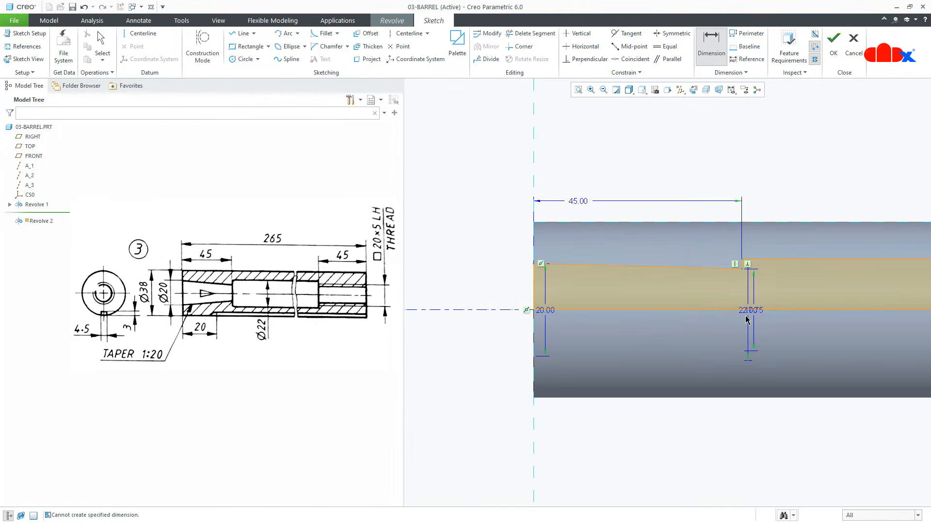
scroll(745, 316, "up", 4)
right_click(745, 316)
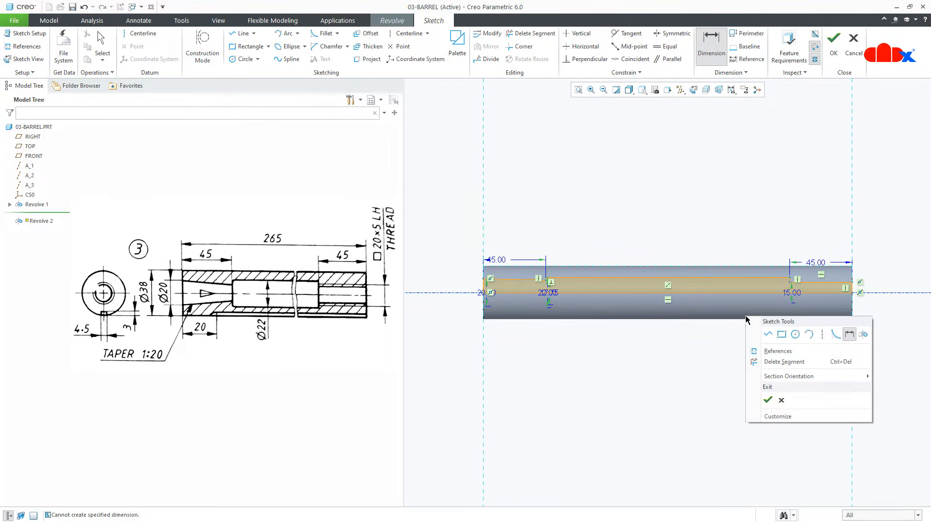
left_click(768, 400)
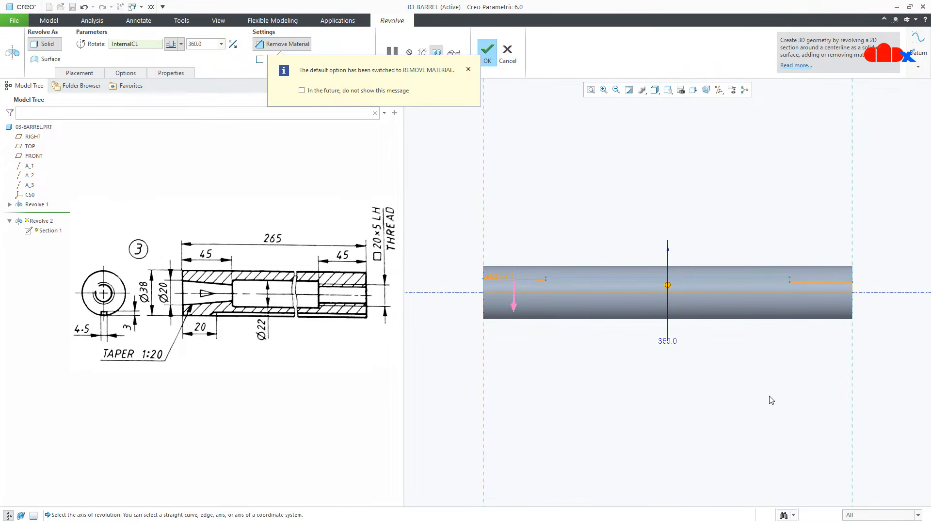
middle_click(720, 381)
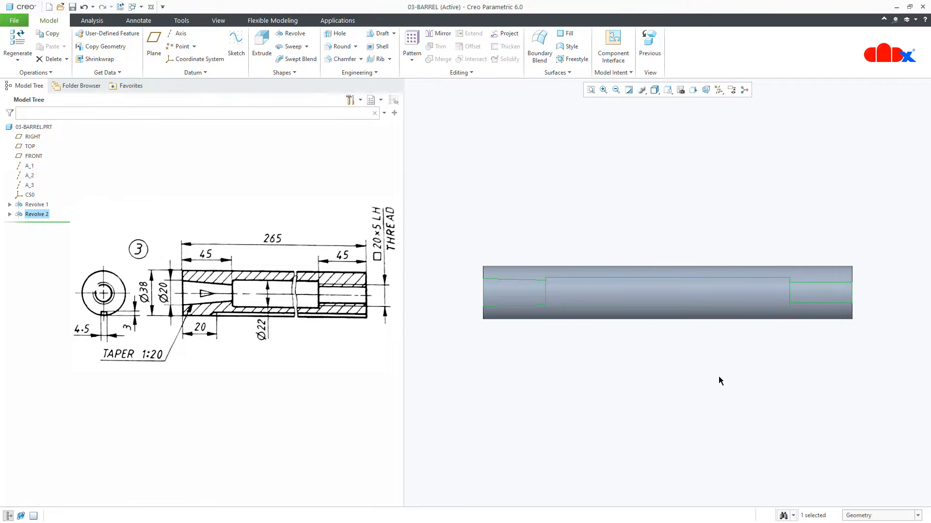
key("ctrl+d")
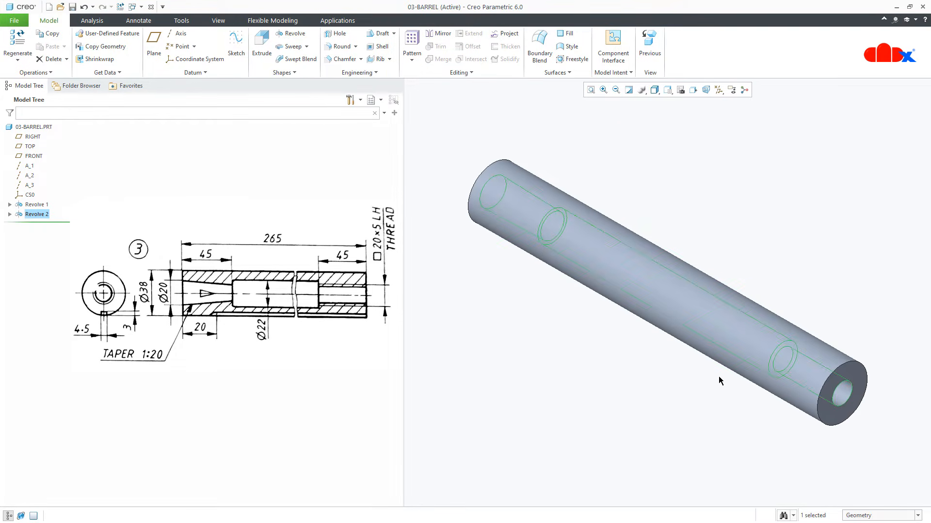
left_click(719, 381)
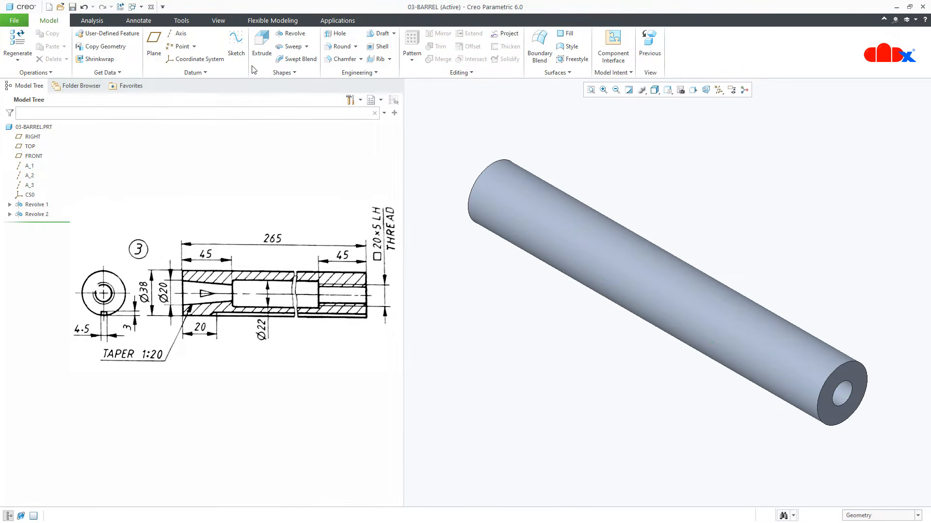
- Display the datum planes and place a planar section of the barrel on the FRONT plane
left_click(218, 21)
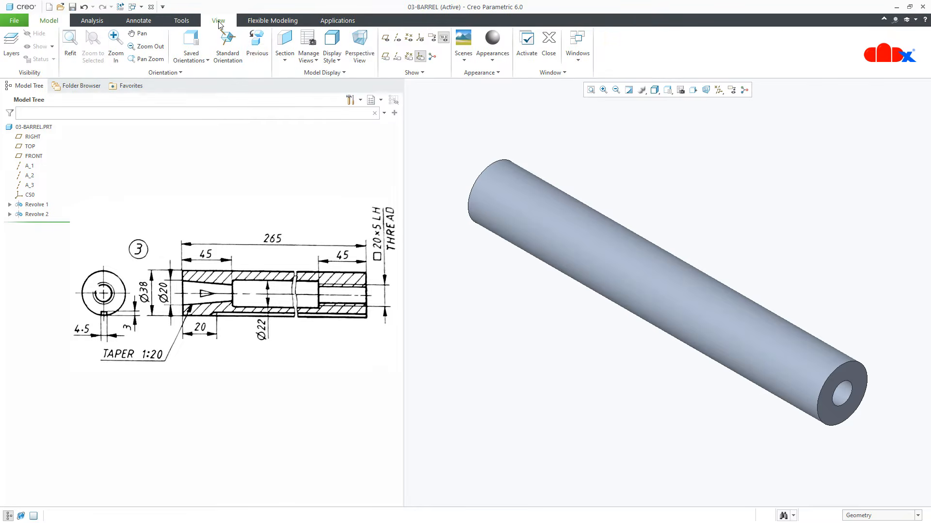
left_click(282, 45)
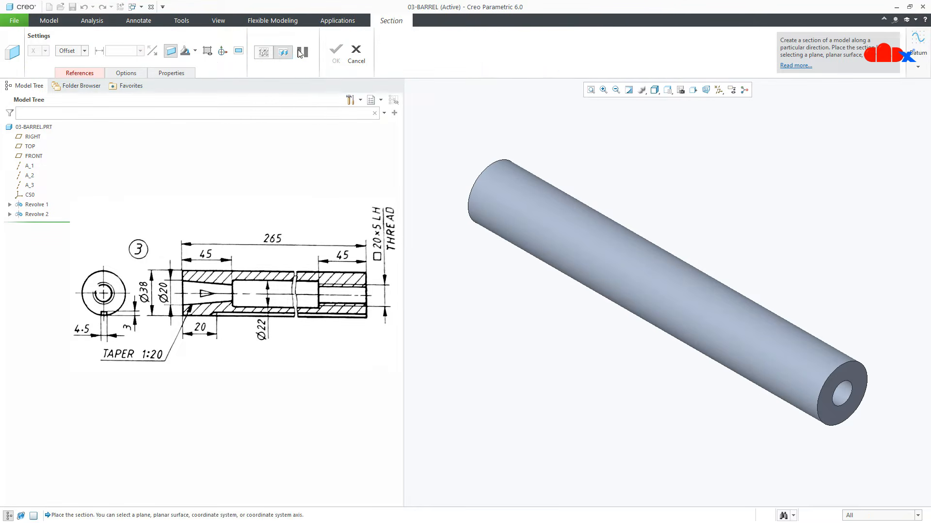
left_click(719, 91)
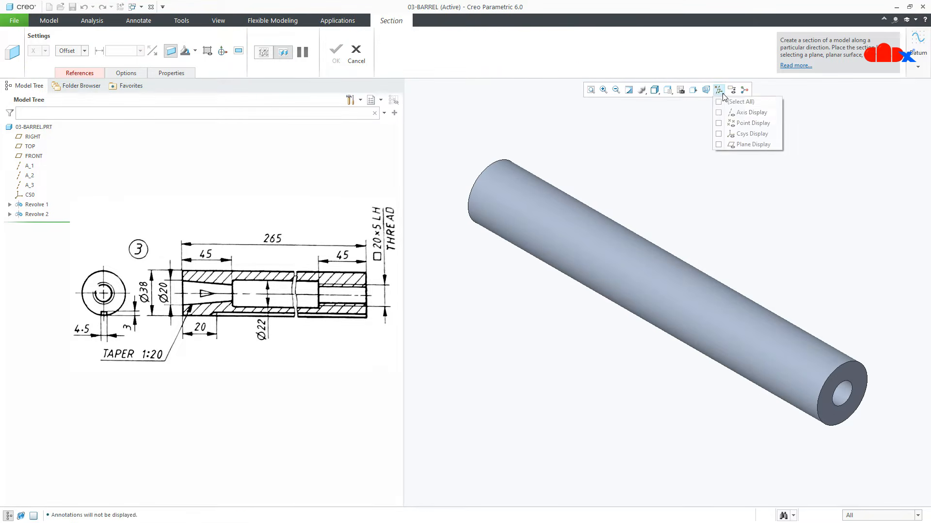
left_click(724, 144)
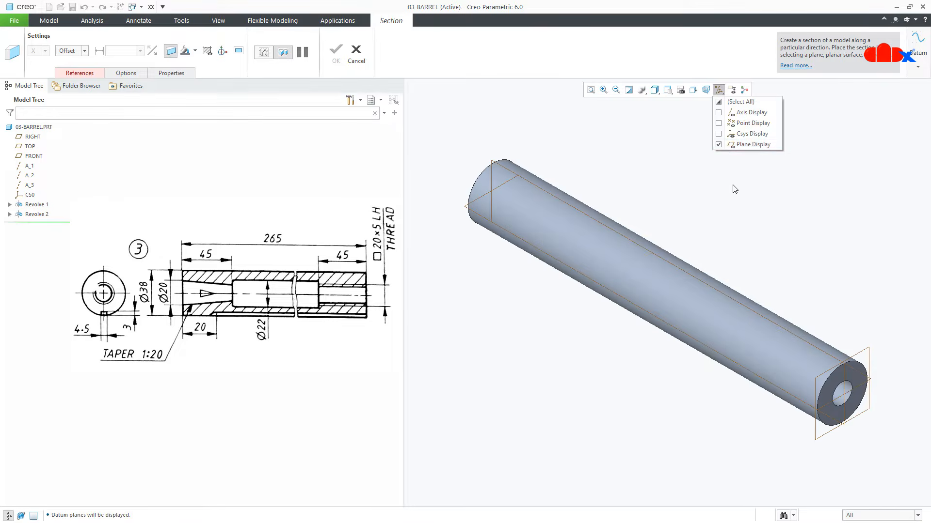
left_click(681, 277)
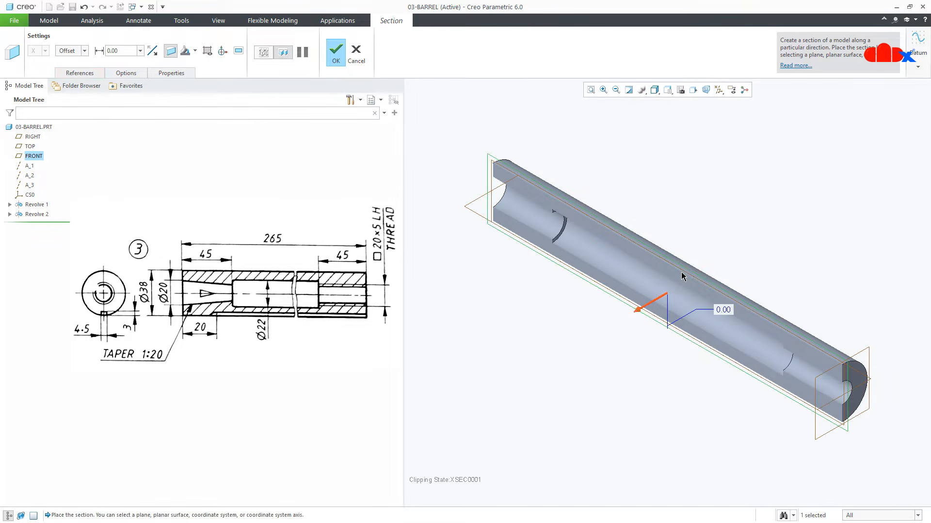
- Name the section A and complete it
left_click(171, 72)
left_click_drag(202, 98, 164, 99)
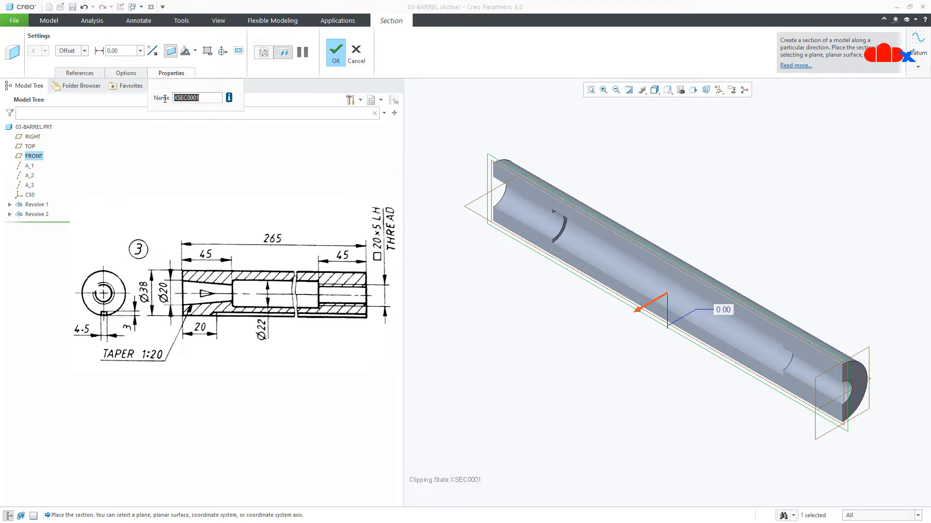
type("a")
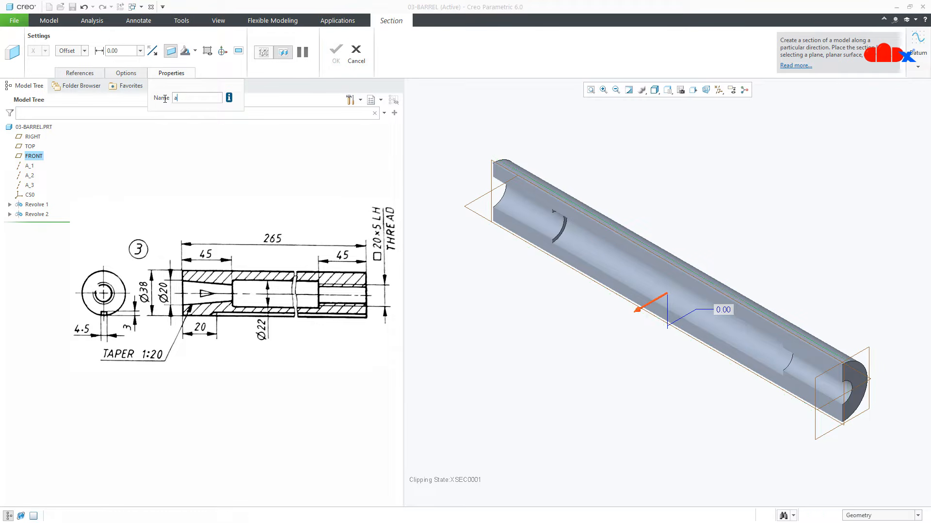
left_click(256, 102)
left_click(335, 50)
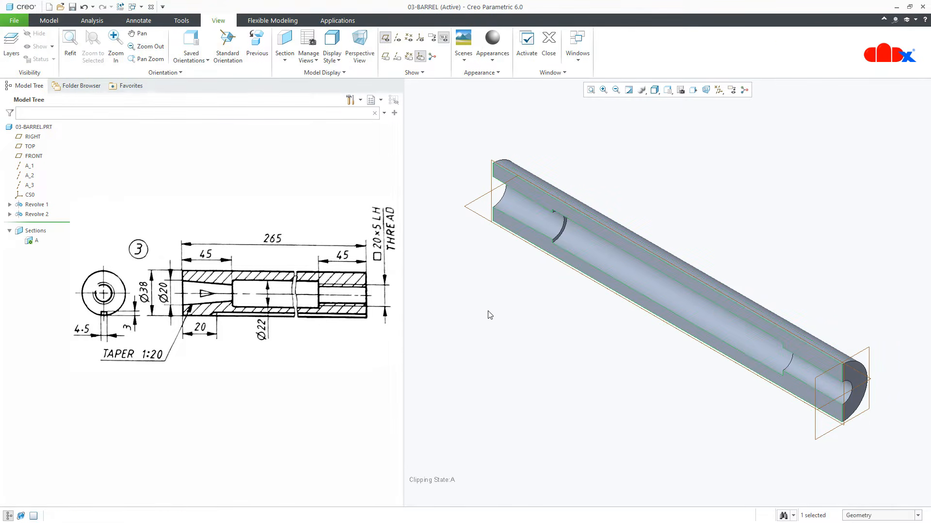
- Examine the bore profile normal to the section face with datum planes hidden, and return to the standard orientation
left_click(49, 21)
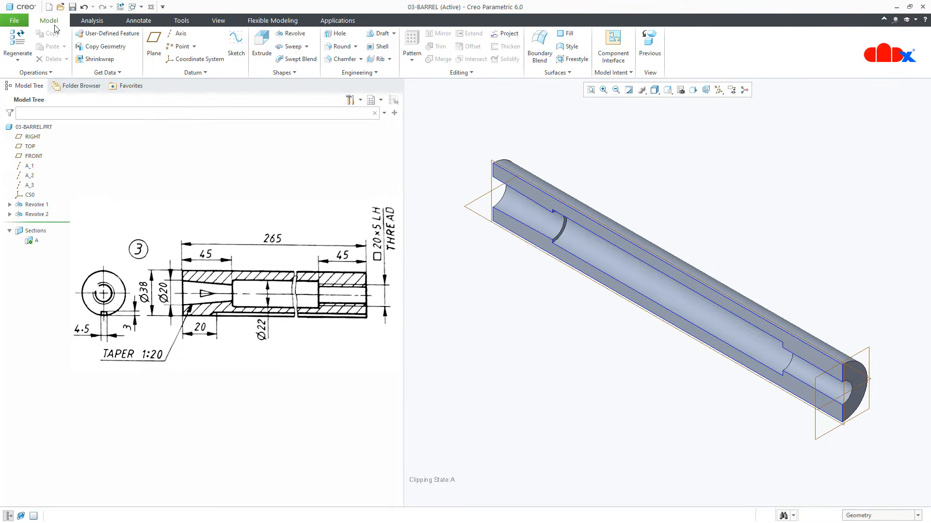
left_click(693, 91)
left_click(560, 201)
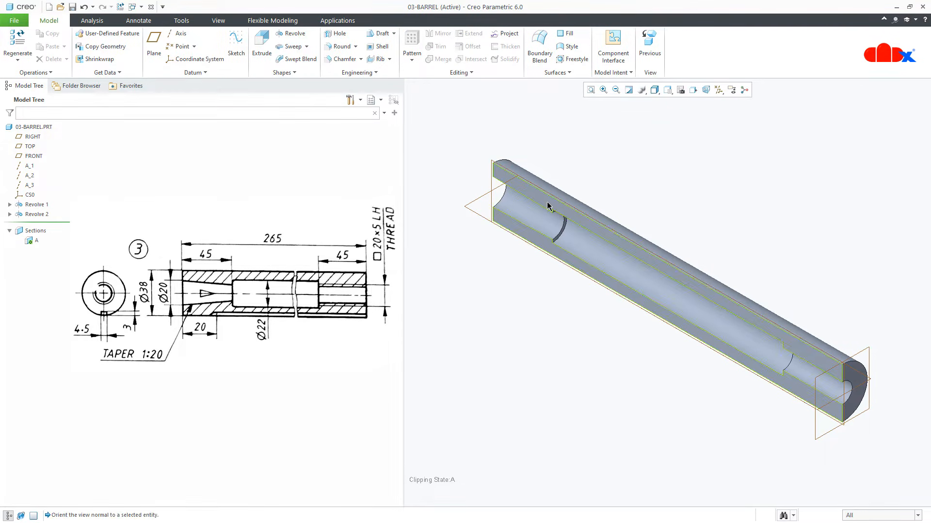
left_click(719, 91)
left_click(721, 145)
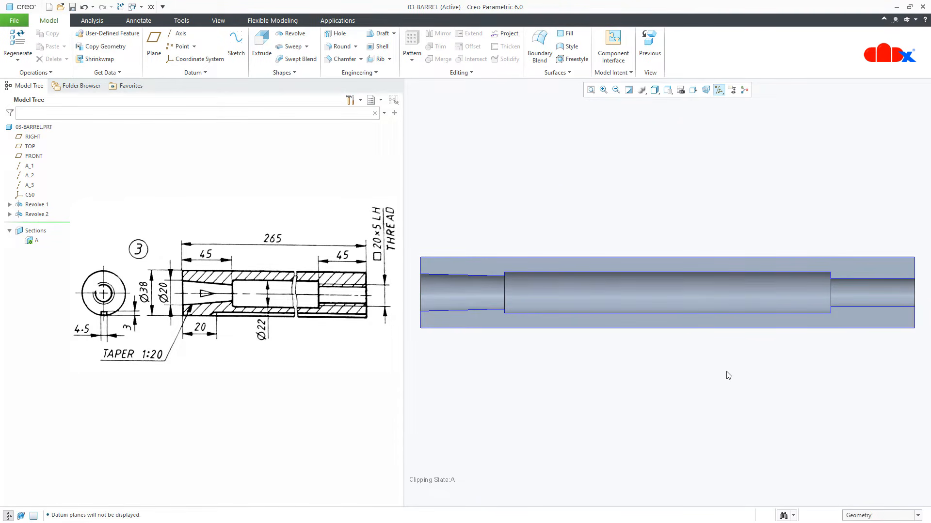
key("ctrl+c")
key("ctrl+d")
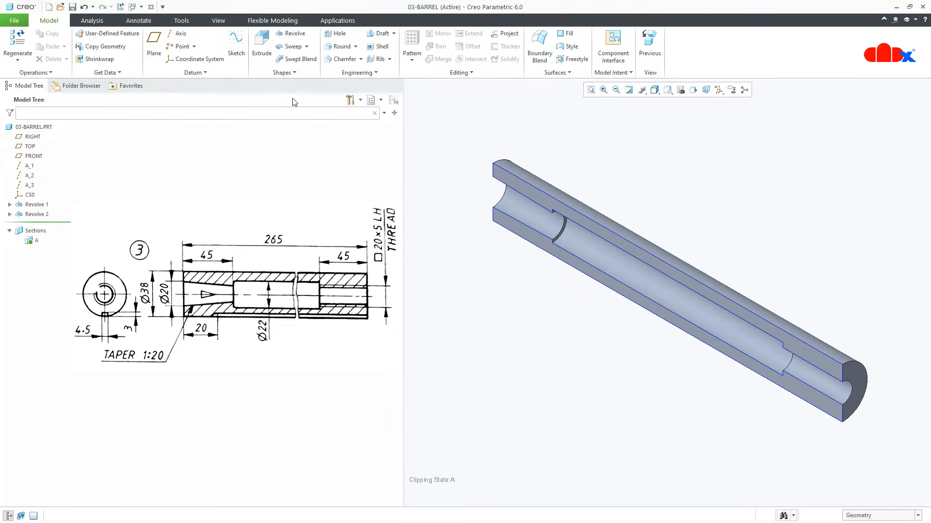
- Start an extrude with its sketch on the FRONT datum plane, displaying the datum planes for selection and hiding them in the sketch
left_click(261, 46)
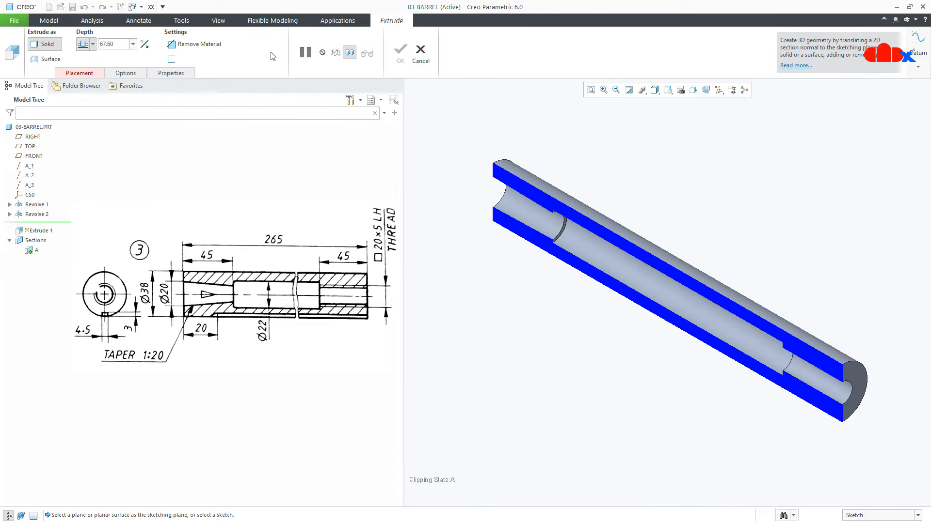
left_click(719, 91)
left_click(720, 144)
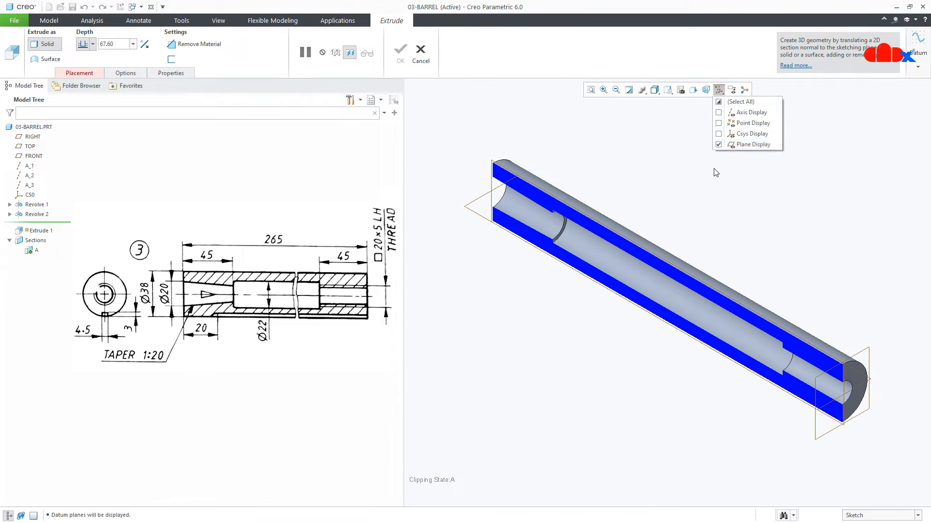
left_click(712, 183)
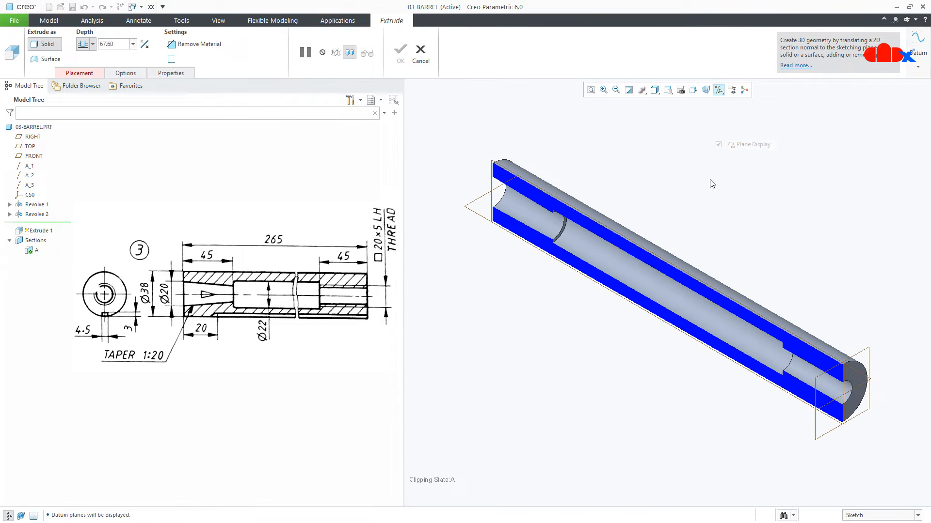
left_click(640, 247)
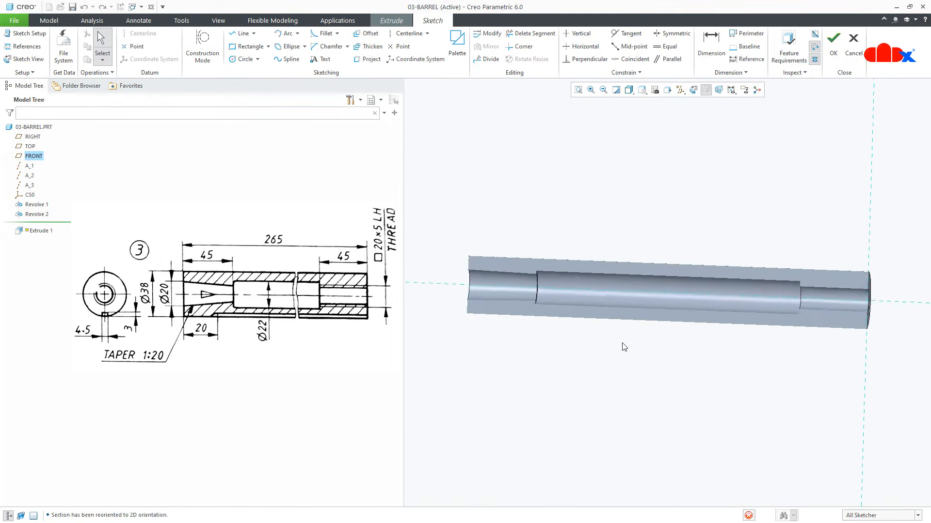
left_click(680, 90)
left_click(693, 145)
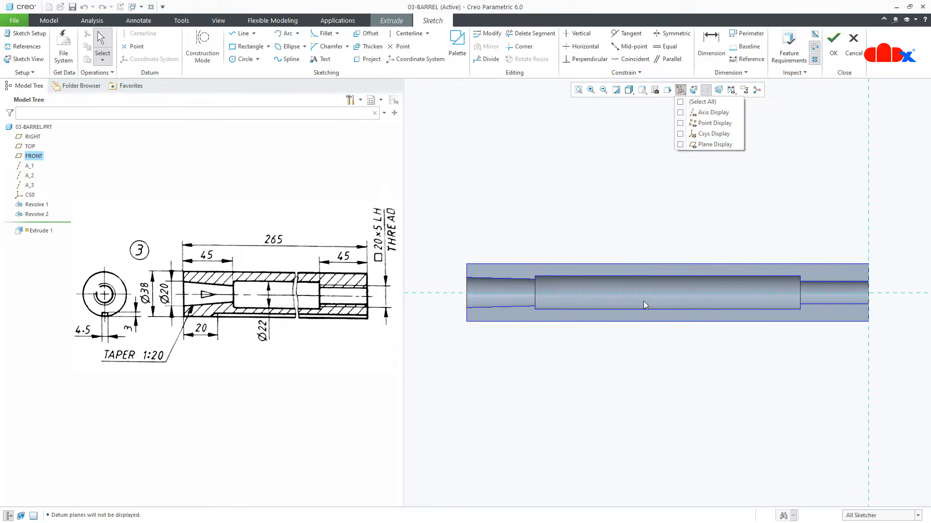
- Add the barrel's lower outer edge and its tapered-bore end edge as sketch references
left_click(24, 47)
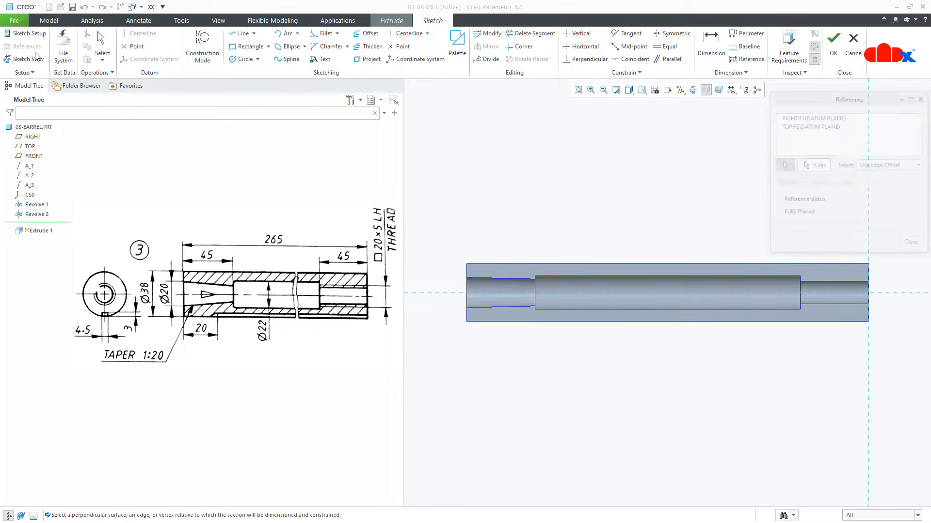
left_click(528, 321)
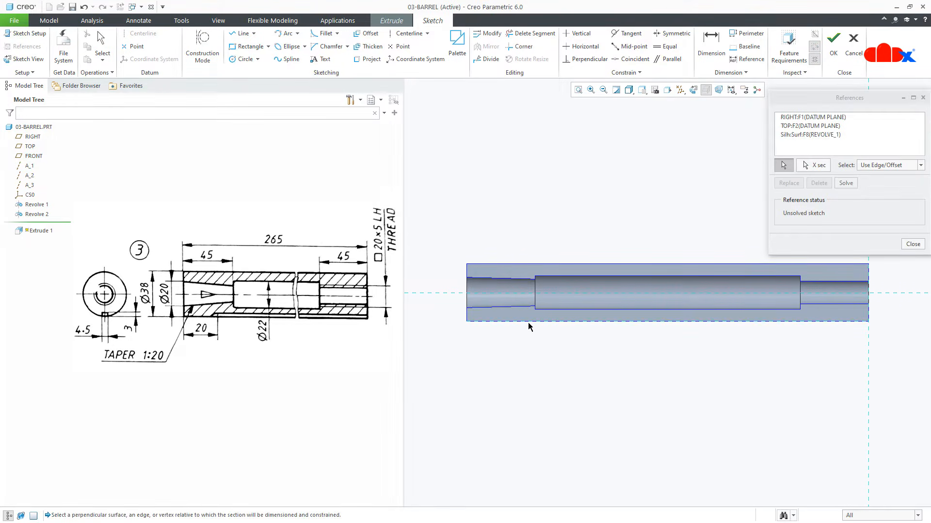
left_click(468, 316)
middle_click(566, 353)
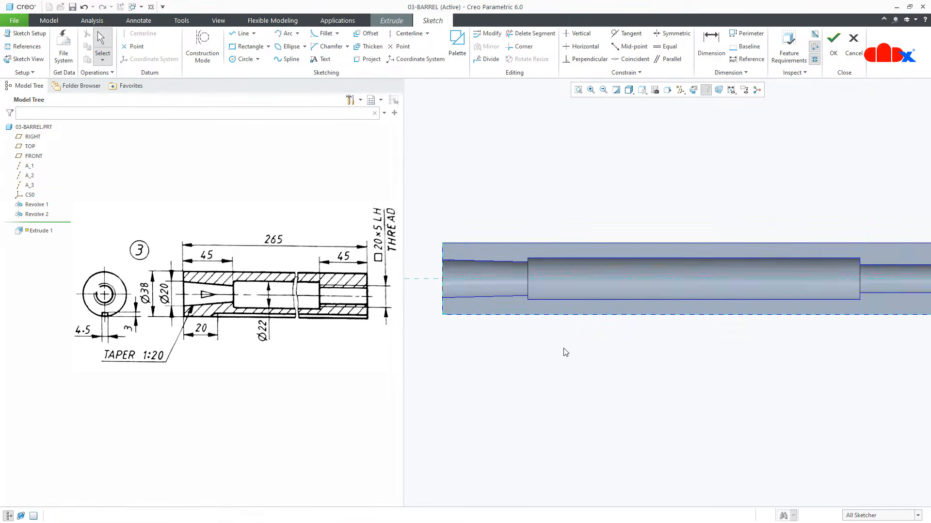
- Sketch a horizontal line about 210 mm long below the bore to the threaded end, down to the outer edge and back along it
scroll(566, 353, "up", 2)
right_click(566, 352)
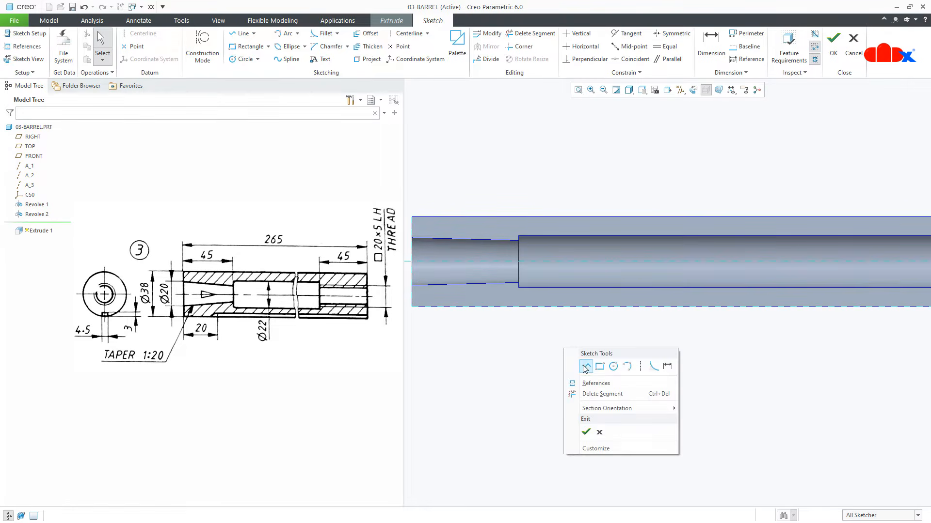
left_click(583, 364)
left_click(543, 296)
scroll(545, 298, "down", 2)
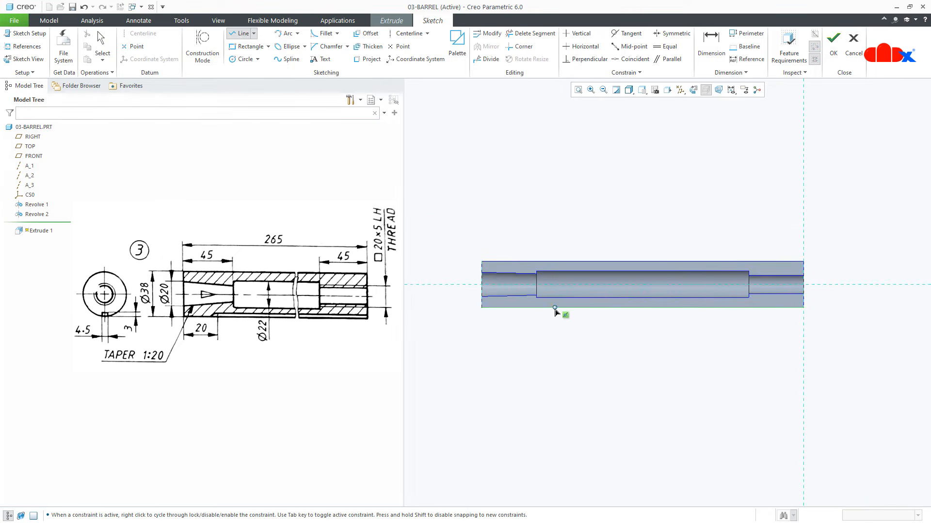
scroll(795, 304, "up", 4)
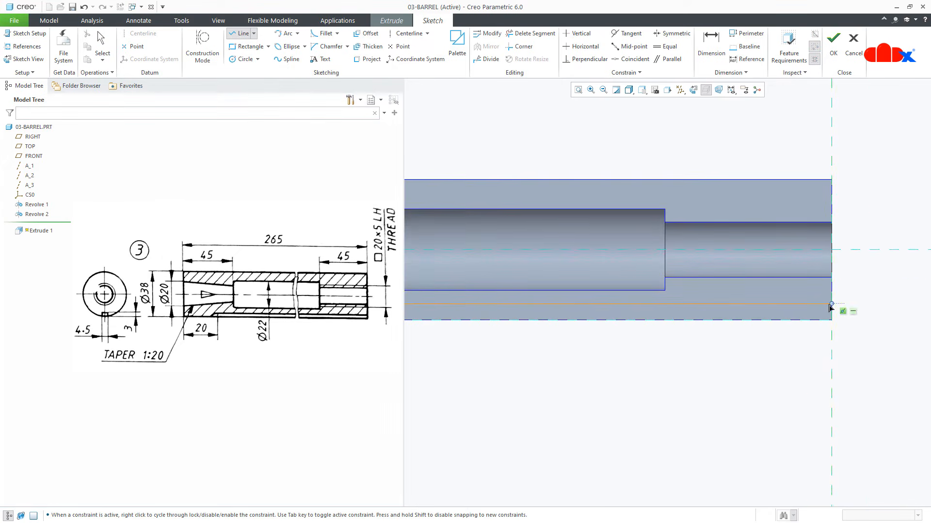
scroll(833, 320, "down", 2)
left_click(833, 322)
scroll(832, 321, "down", 2)
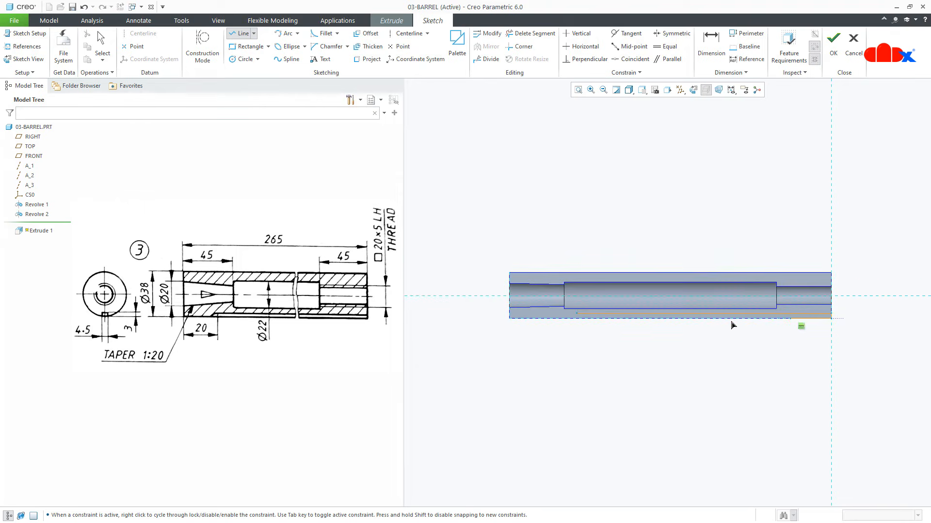
scroll(569, 324, "up", 4)
left_click(569, 322)
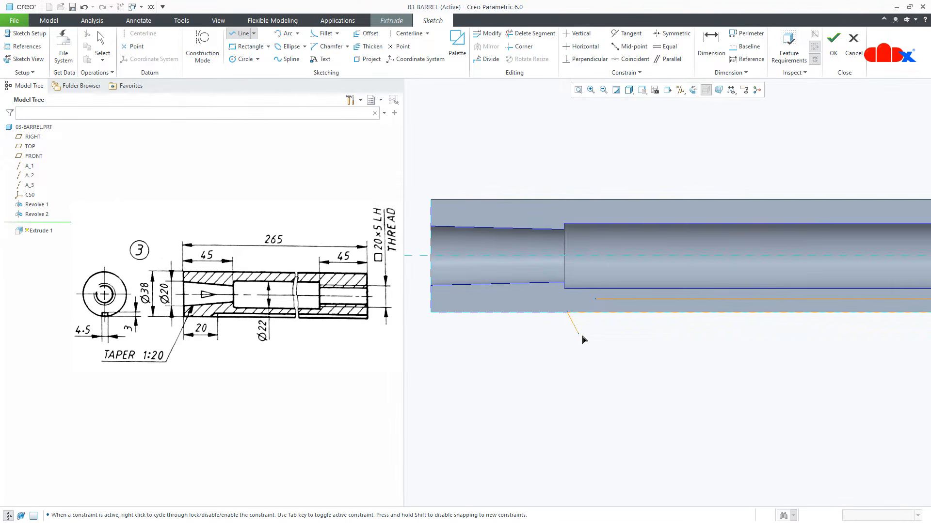
middle_click(584, 341)
- Sketch a tangent arc of about 6.53 mm radius from the upper keyway line's inner end down to the barrel's outer edge
right_click(584, 341)
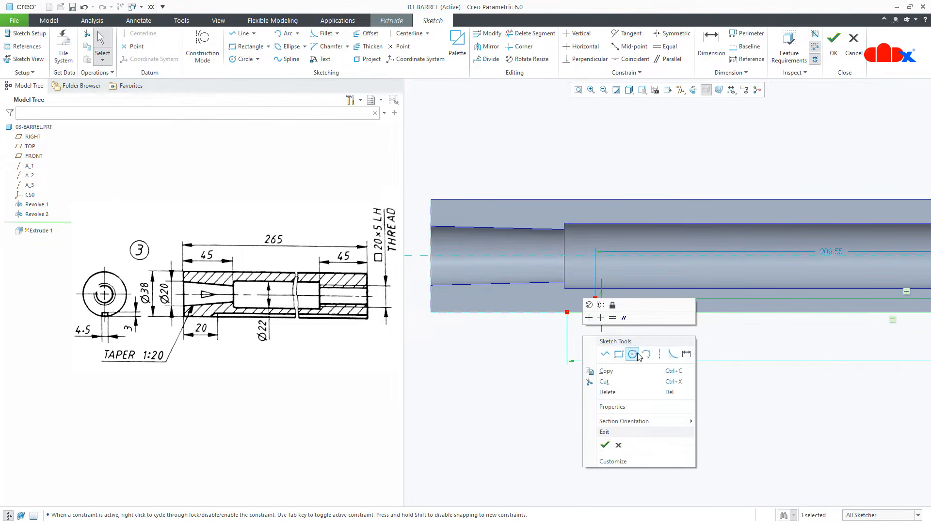
left_click(646, 356)
scroll(587, 319, "up", 3)
left_click(600, 282)
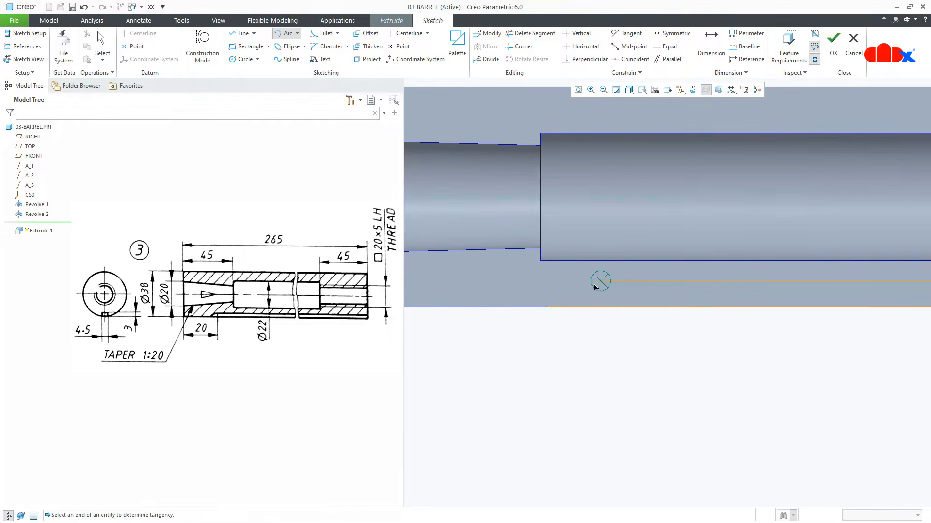
left_click(565, 307)
middle_click(570, 339)
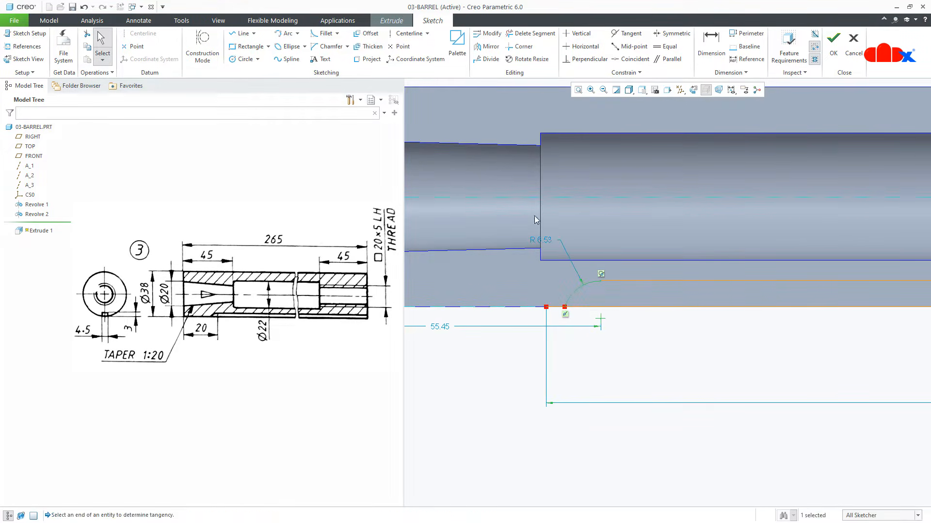
- Trim the outer-edge line extending past the arc, and make the arc's centre coincident with the outer edge
left_click(530, 33)
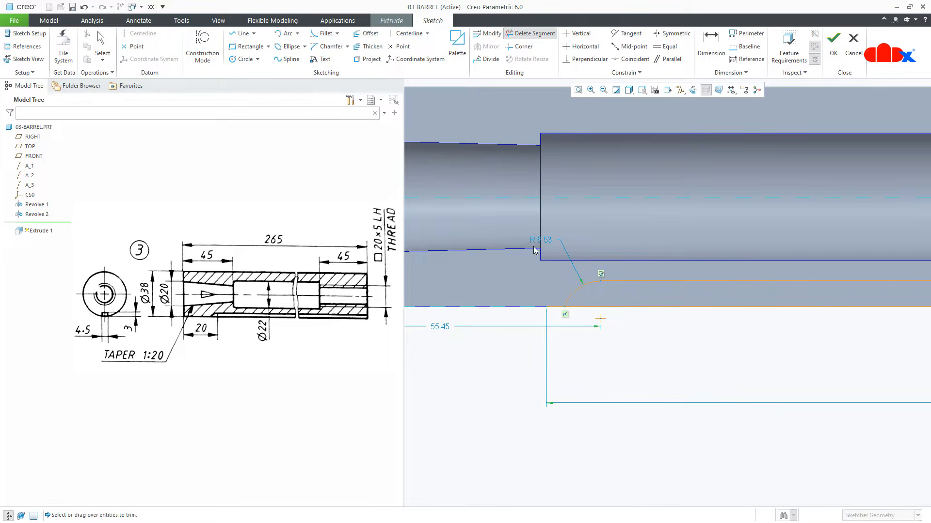
left_click(553, 304)
middle_click(592, 354)
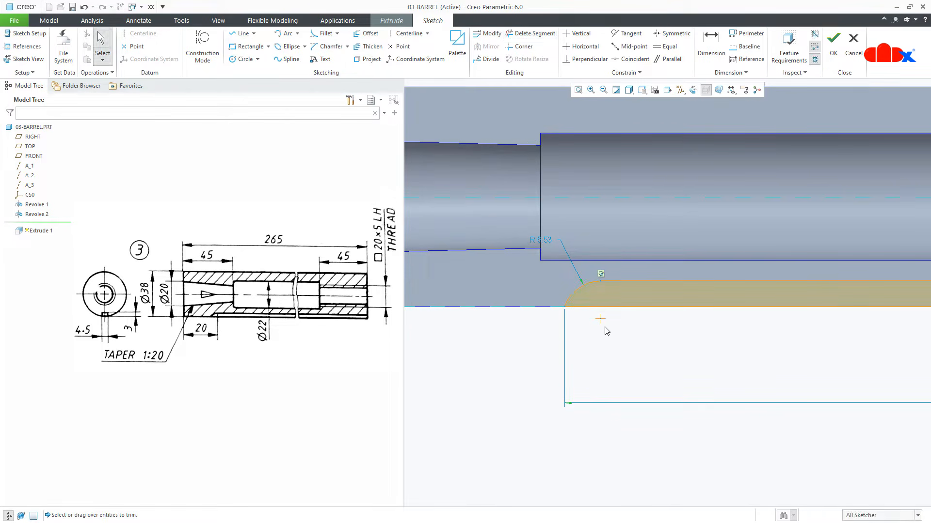
left_click(630, 59)
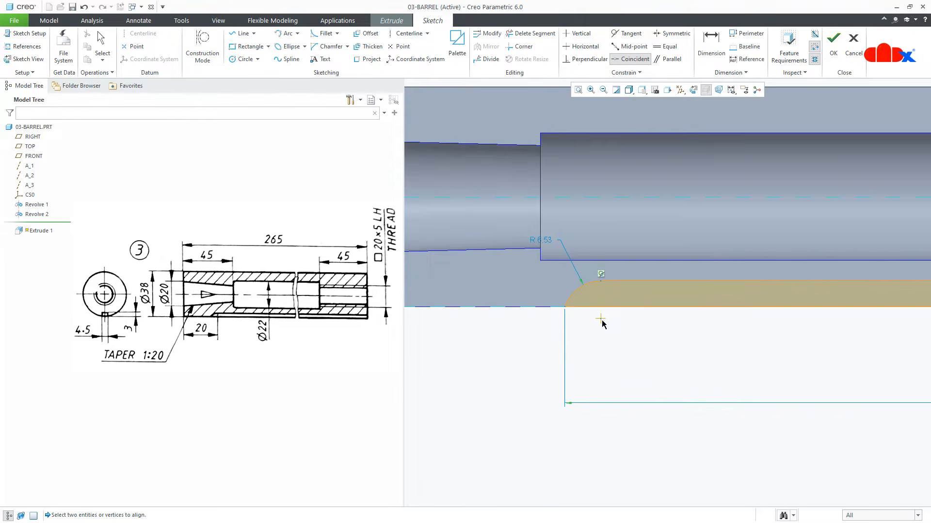
left_click(606, 319)
left_click(613, 308)
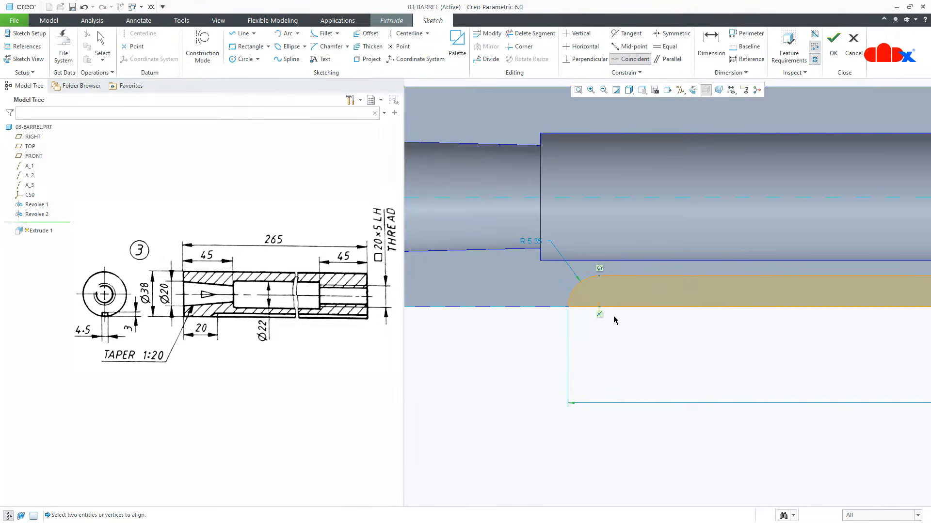
middle_click(623, 341)
- Dimension the keyway profile's depth at the threaded end as 3 mm
scroll(609, 362, "down", 5)
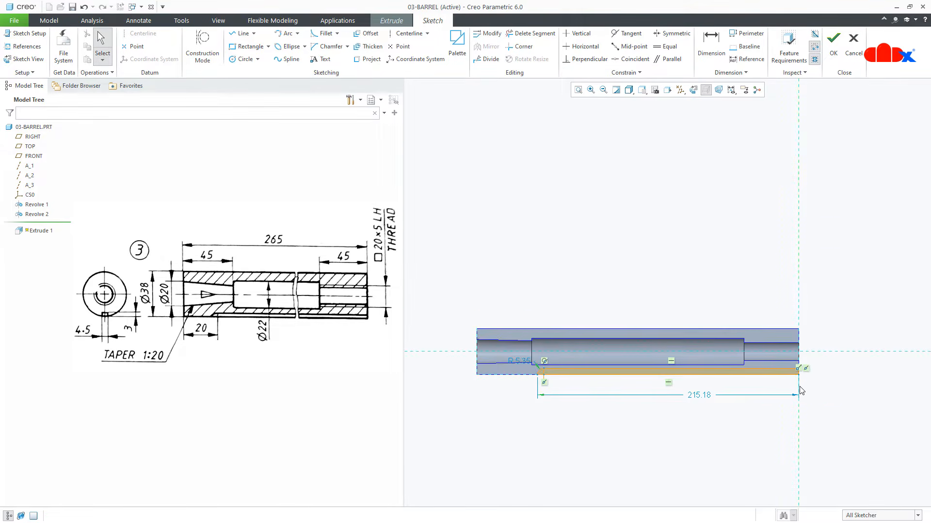
scroll(801, 391, "up", 4)
right_click(801, 387)
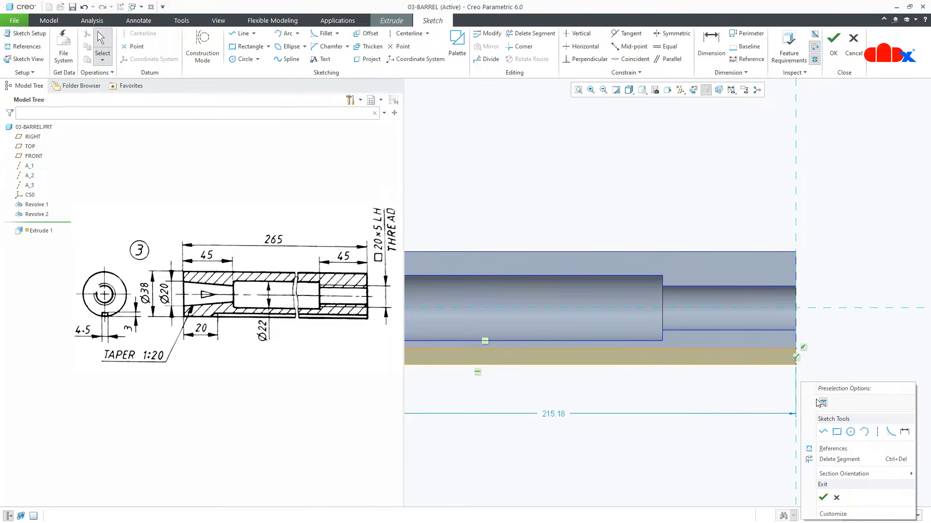
left_click(890, 430)
left_click(772, 357)
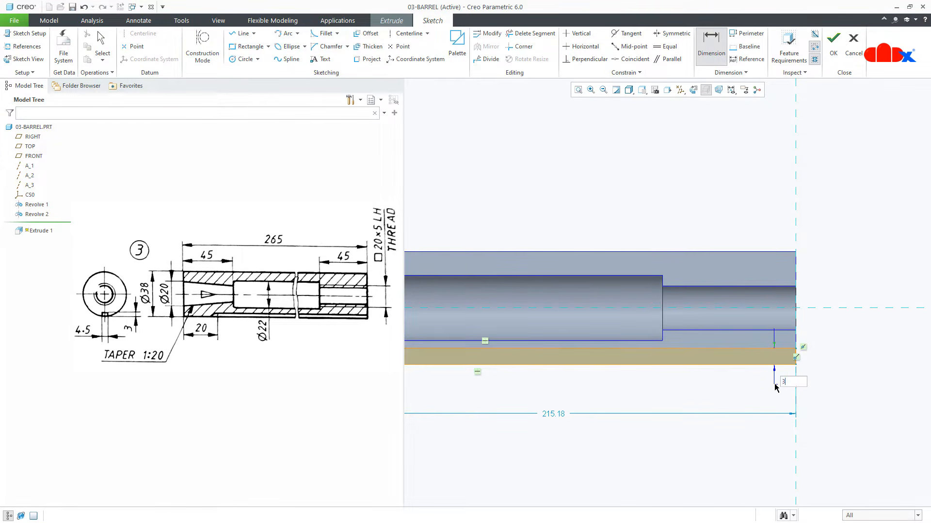
middle_click(775, 386)
- Dimension the arc's centre 20 mm from the barrel's tapered-bore end edge
scroll(775, 385, "down", 4)
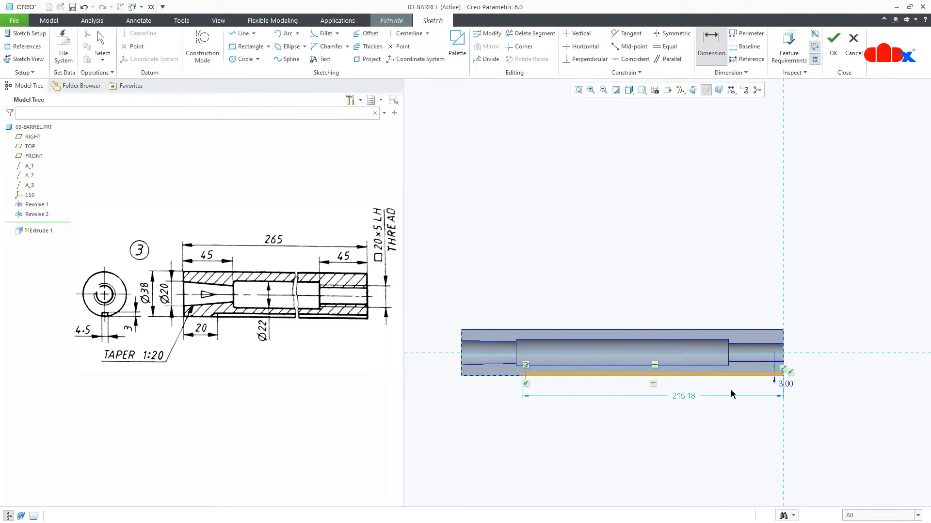
scroll(462, 380, "up", 5)
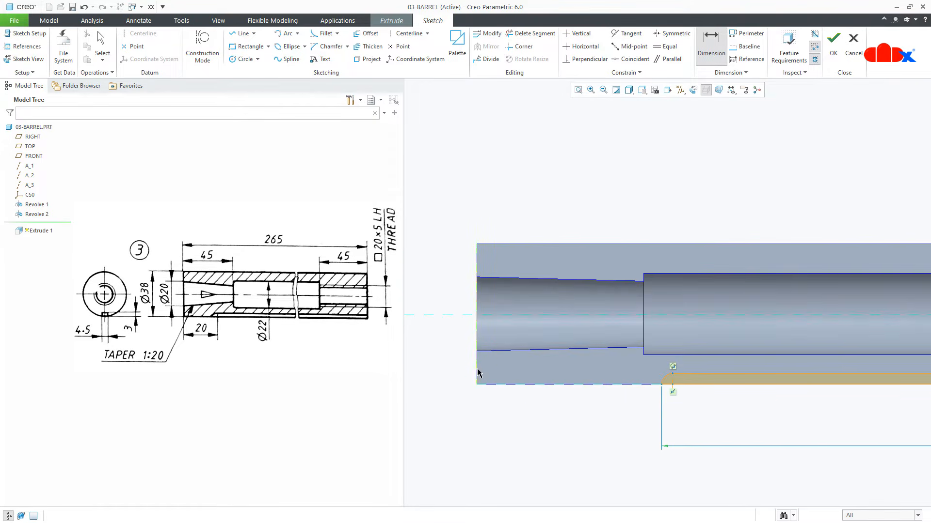
left_click(669, 384)
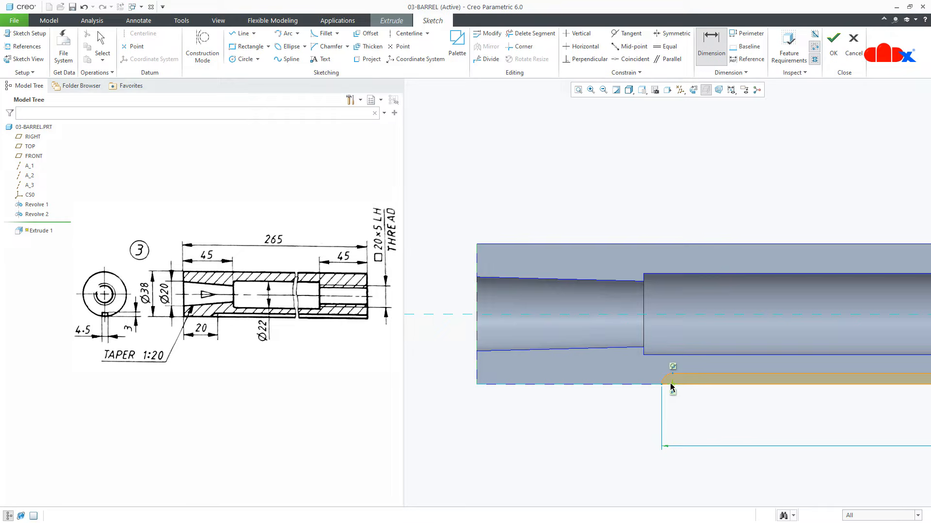
middle_click(634, 412)
type("20")
key("Return")
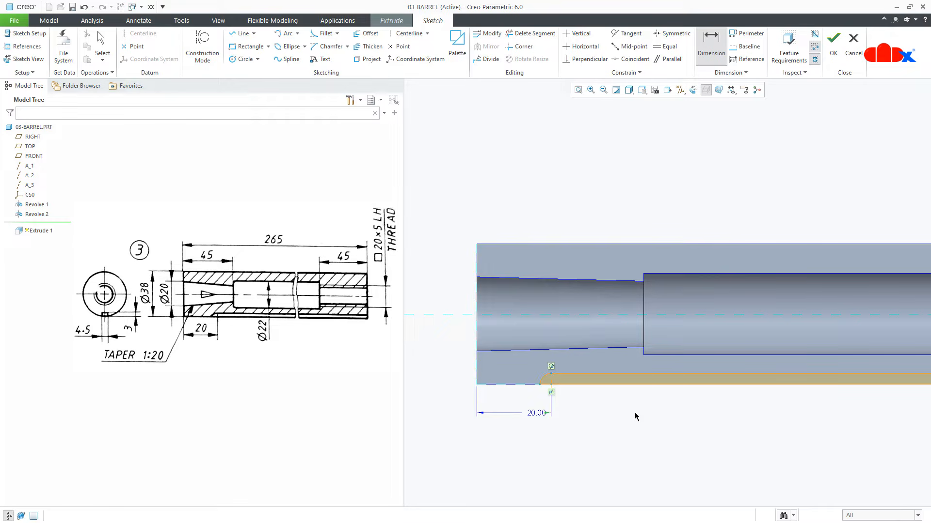
- Finish the keyway sketch and set the extrude depth to 4.5 mm
key("ctrl+d")
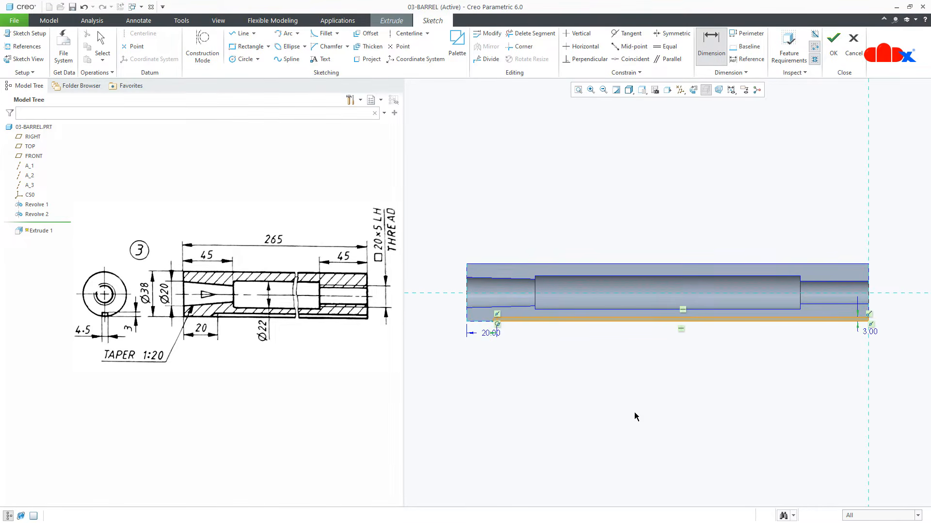
right_click(634, 412)
left_click(655, 494)
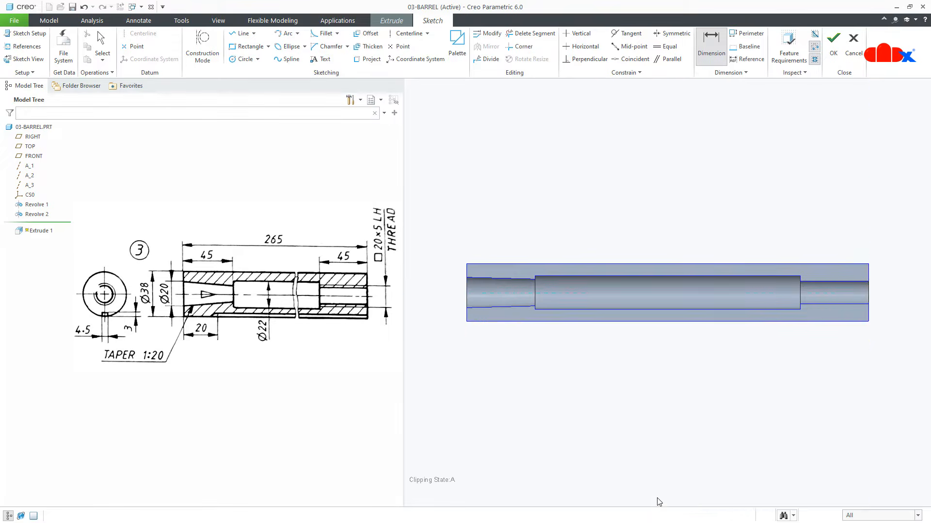
middle_click_drag(692, 357, 718, 333)
scroll(717, 333, "up", 2)
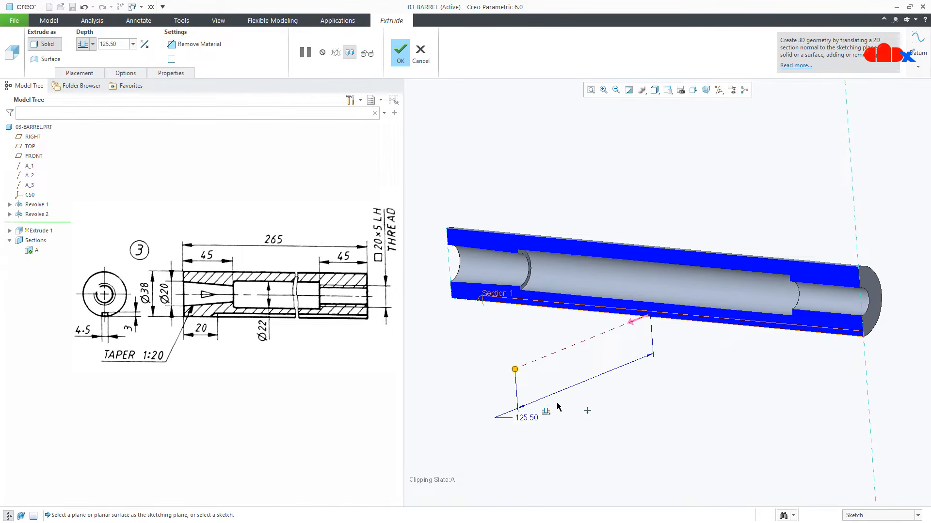
double_click(527, 418)
type("4.5")
key("Return")
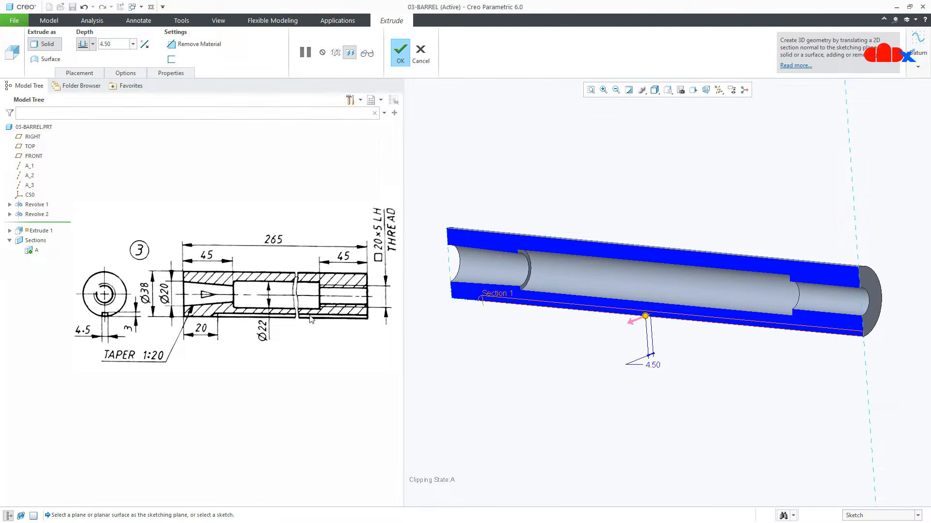
- Make the keyway extrude symmetric about its sketch plane, removing material, and complete it in the standard orientation
left_click(83, 72)
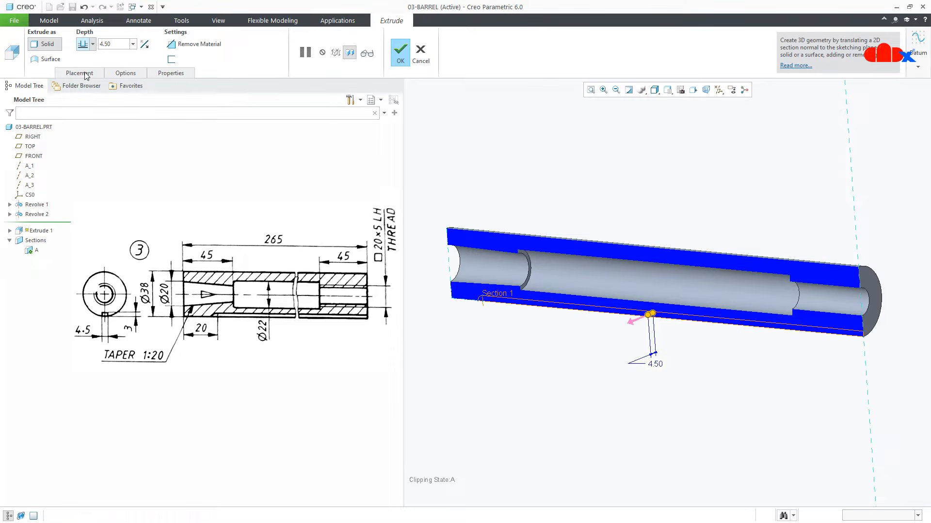
left_click(175, 48)
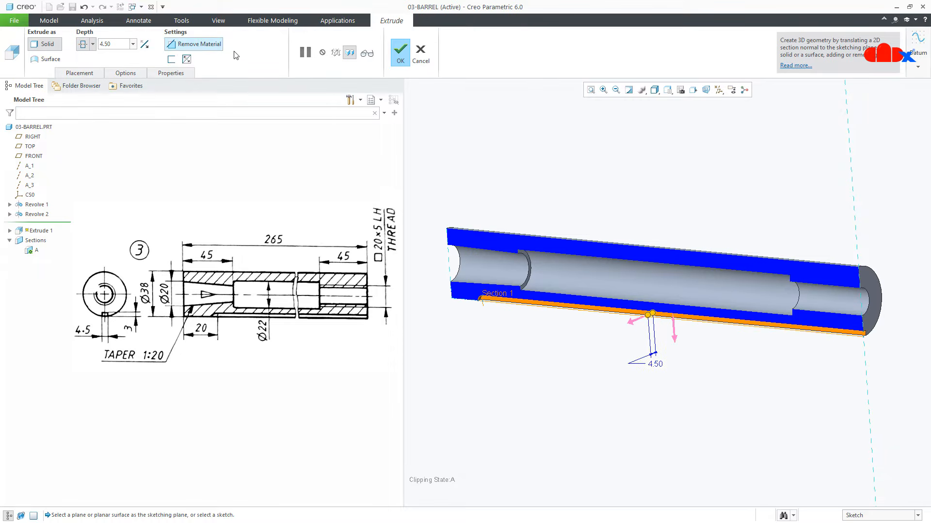
left_click(403, 58)
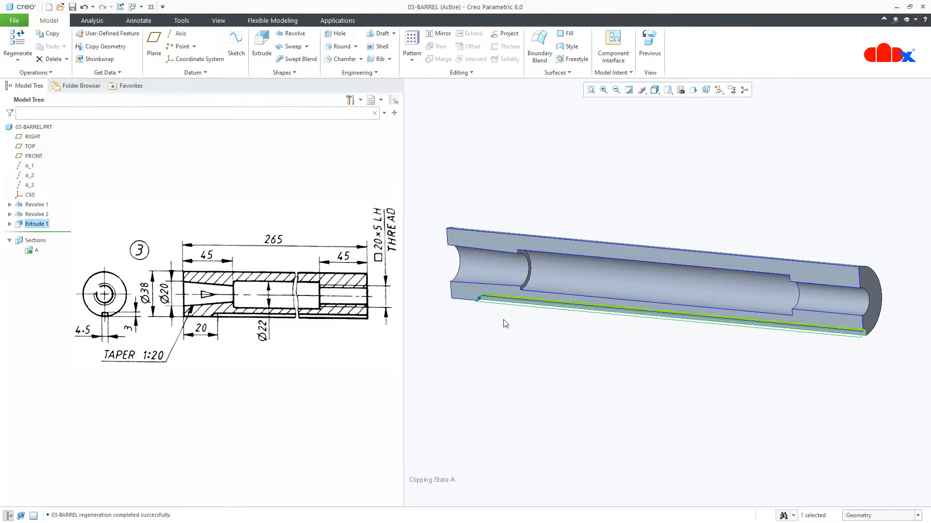
left_click(516, 353)
key("ctrl+d")
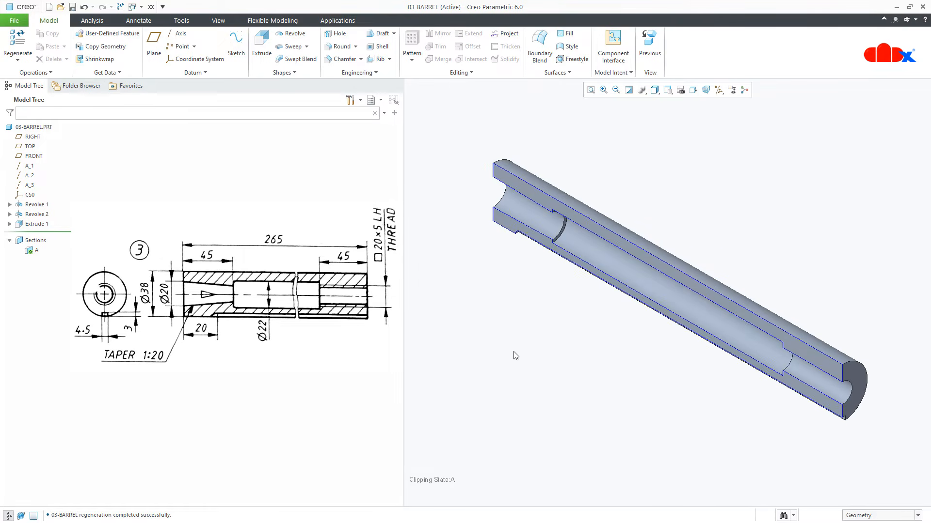
- Start a helical sweep and open the sketch definition for its helix profile, viewing the barrel normal to its section face
left_click(693, 90)
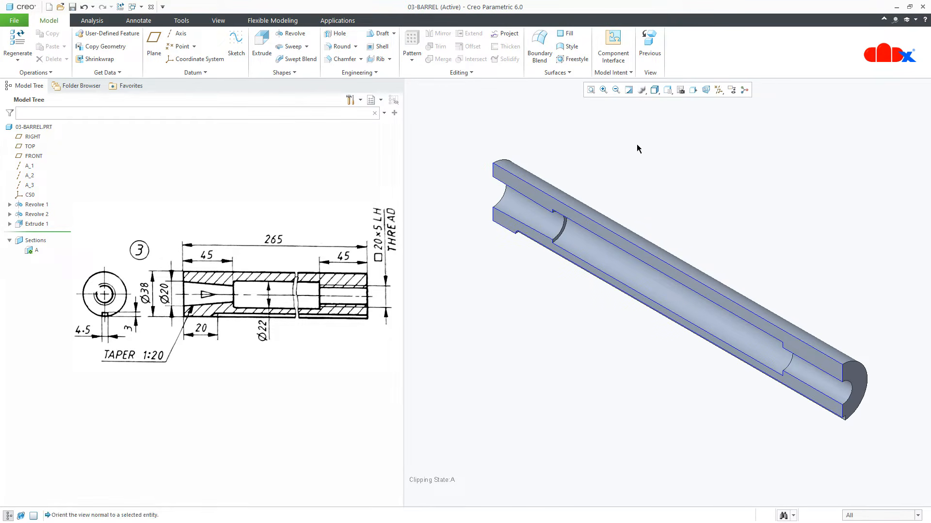
left_click(508, 233)
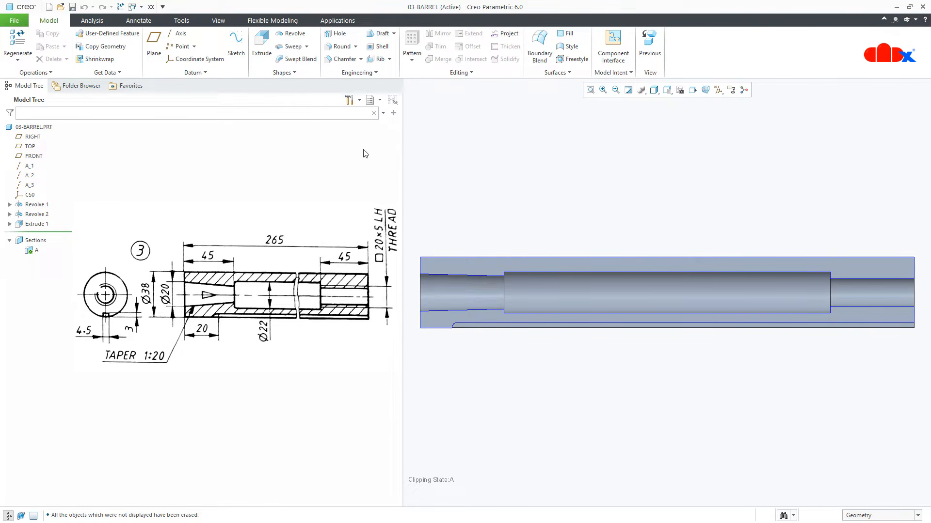
left_click(306, 47)
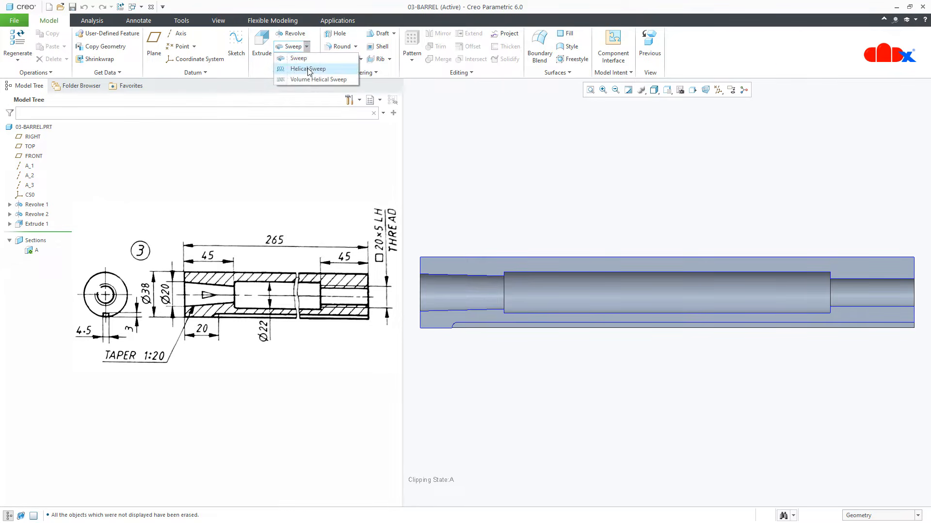
left_click(307, 68)
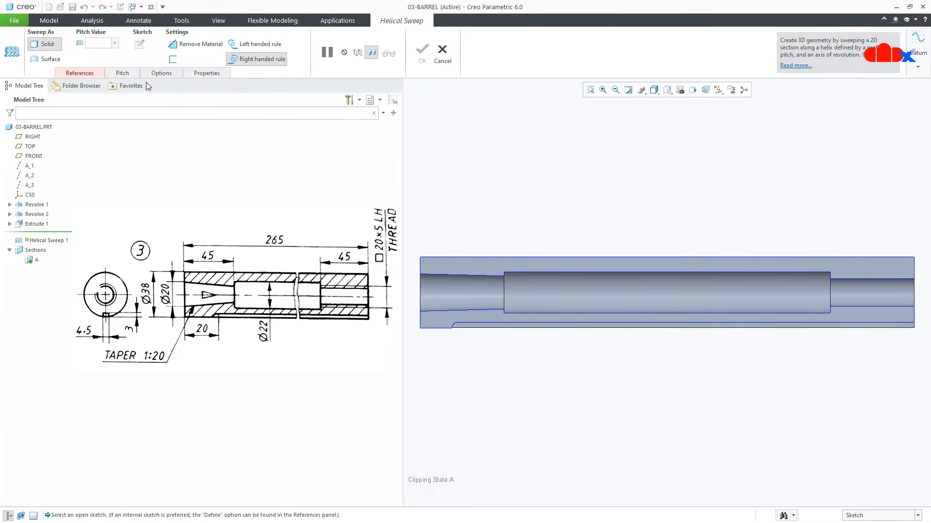
left_click(93, 75)
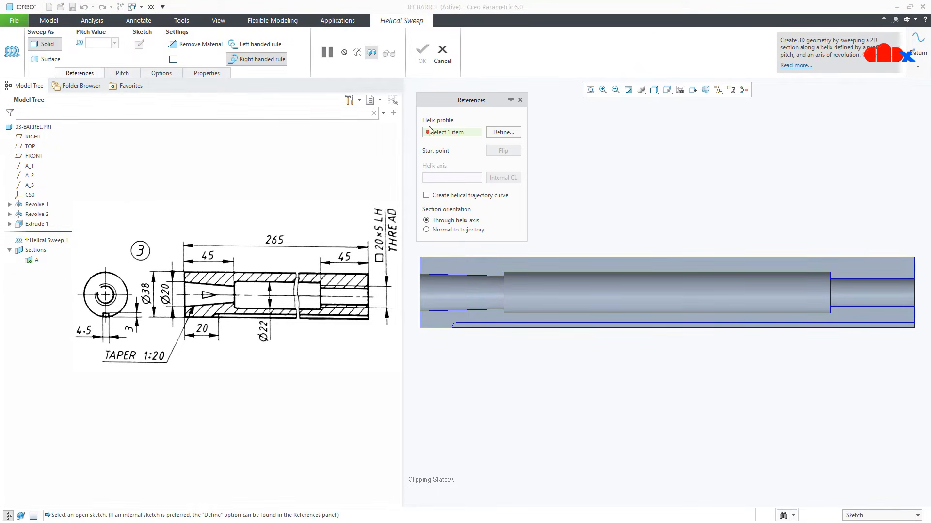
left_click(502, 132)
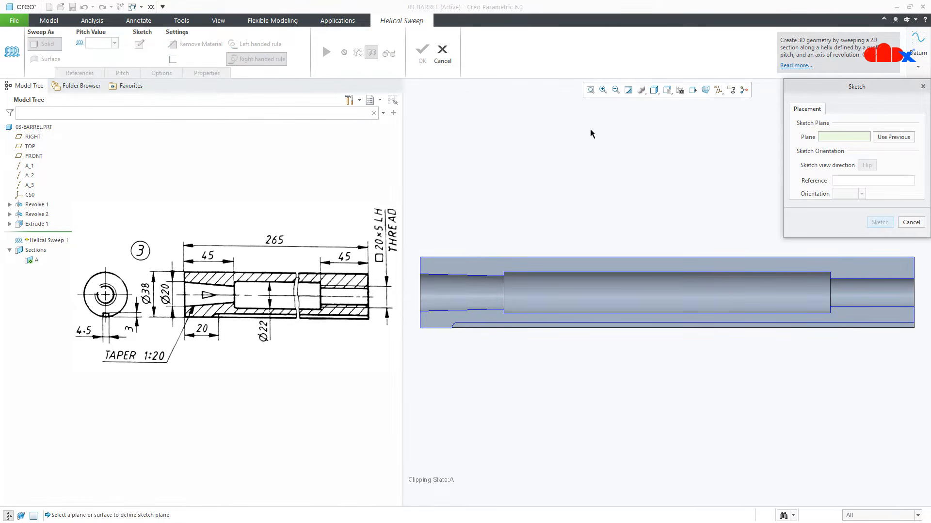
- Place the helix profile sketch on the FRONT datum plane, displaying the datum planes for selection, and orient the sketch view
left_click(718, 90)
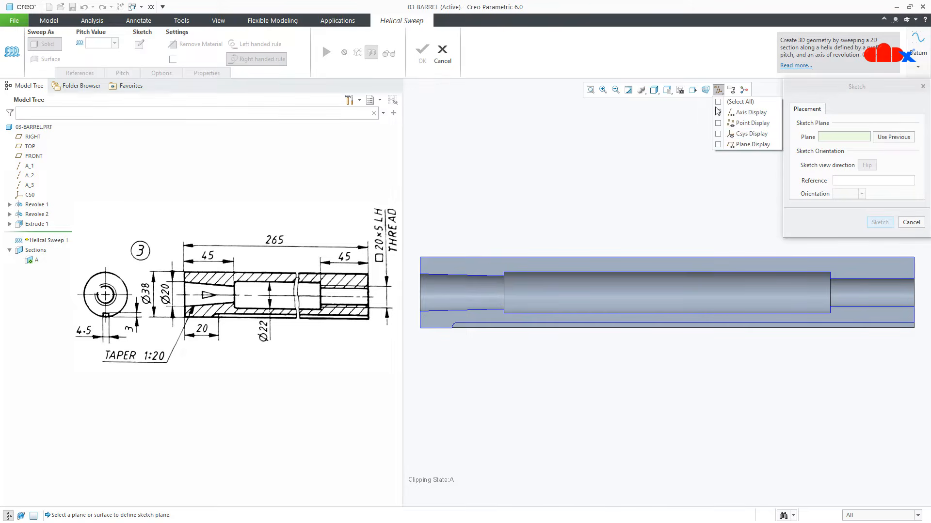
left_click(718, 144)
mouse_move(603, 212)
middle_mouse_down()
mouse_move(606, 220)
mouse_move(639, 201)
mouse_move(596, 183)
middle_mouse_up()
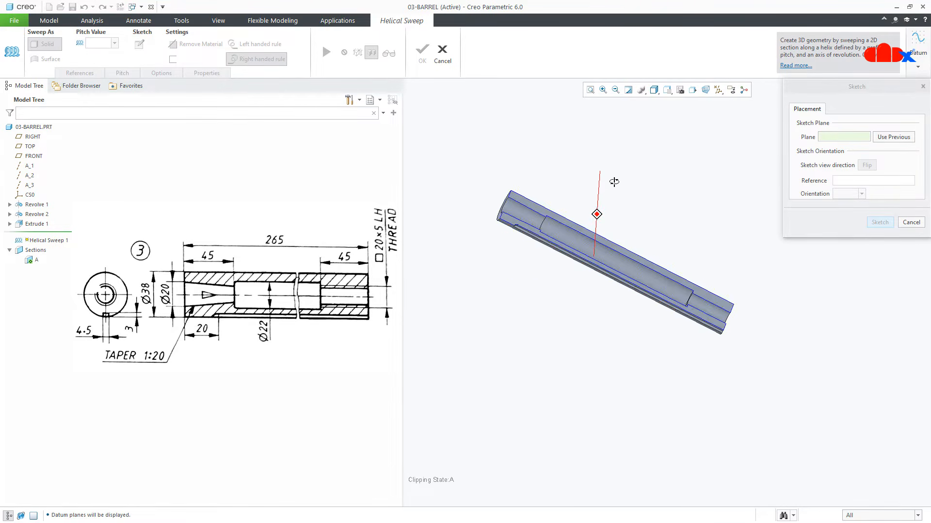
left_click(715, 294)
left_click(876, 223)
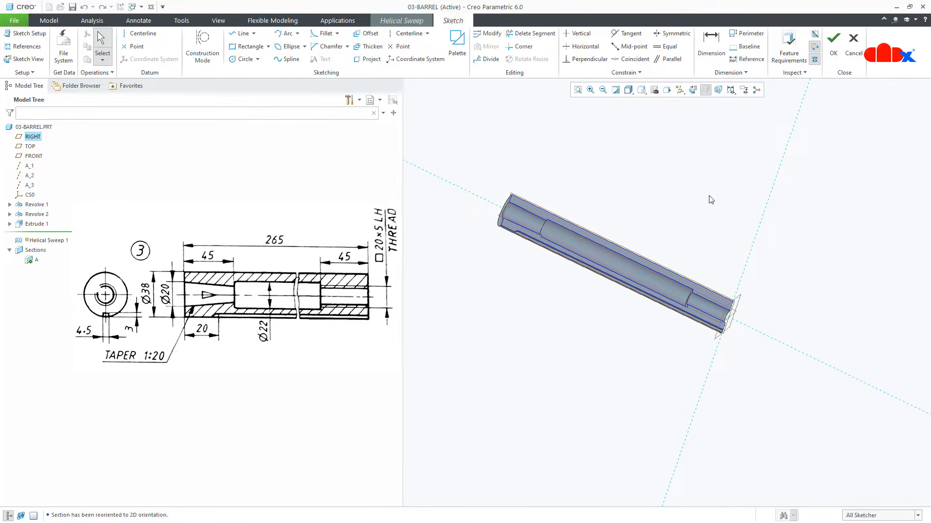
left_click(693, 90)
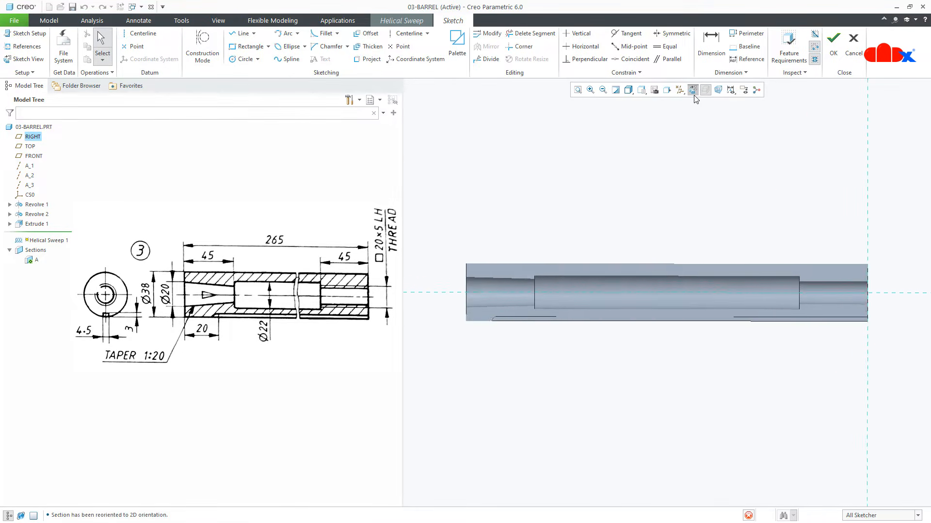
- Hide the datum planes and add the lower silhouette edge of the narrow threaded-end bore as a sketch reference
scroll(806, 328, "down", 5)
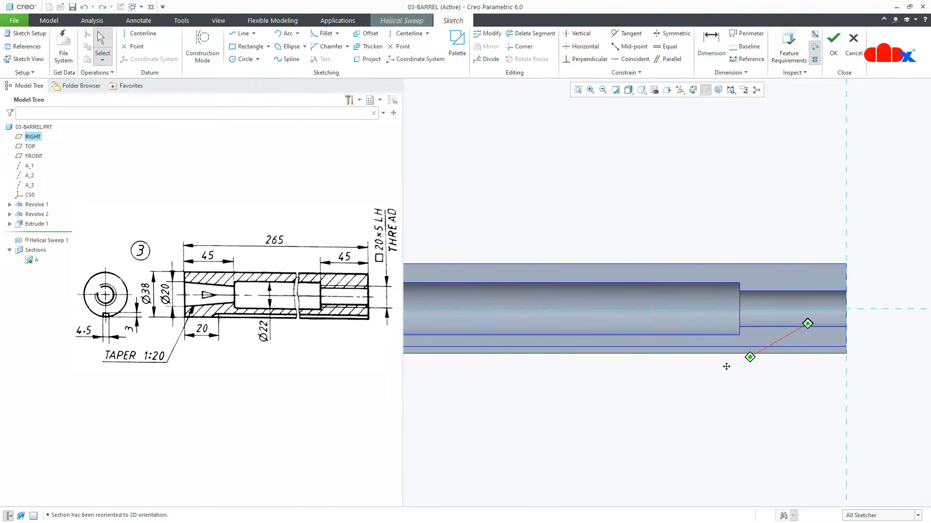
scroll(795, 360, "down", 3)
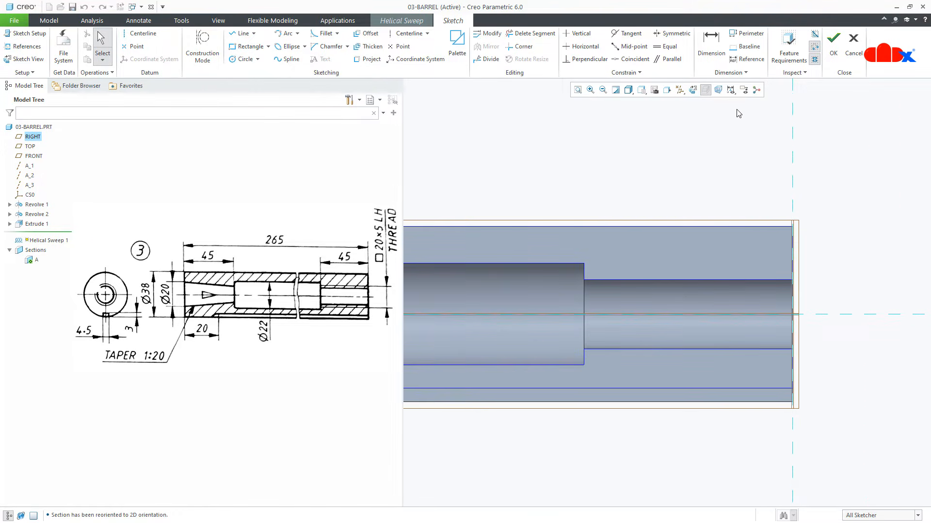
left_click(680, 90)
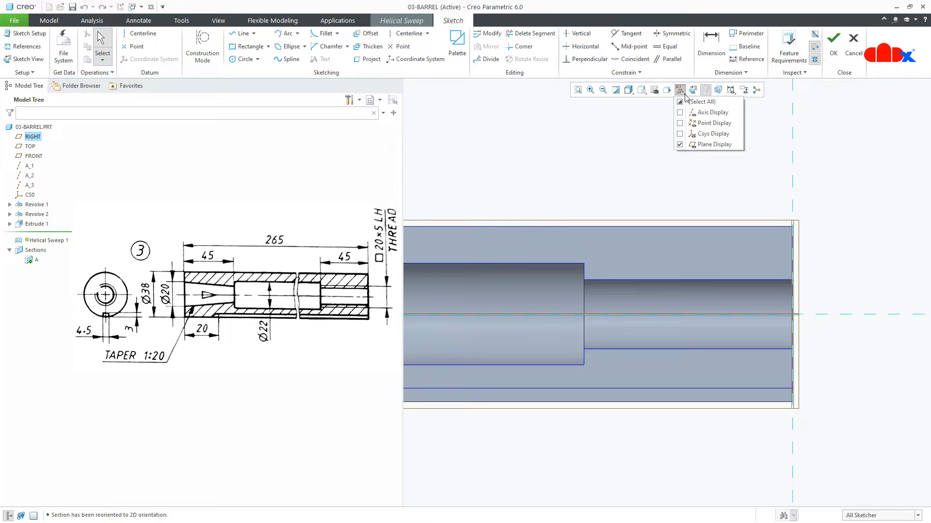
left_click(698, 144)
left_click(833, 366)
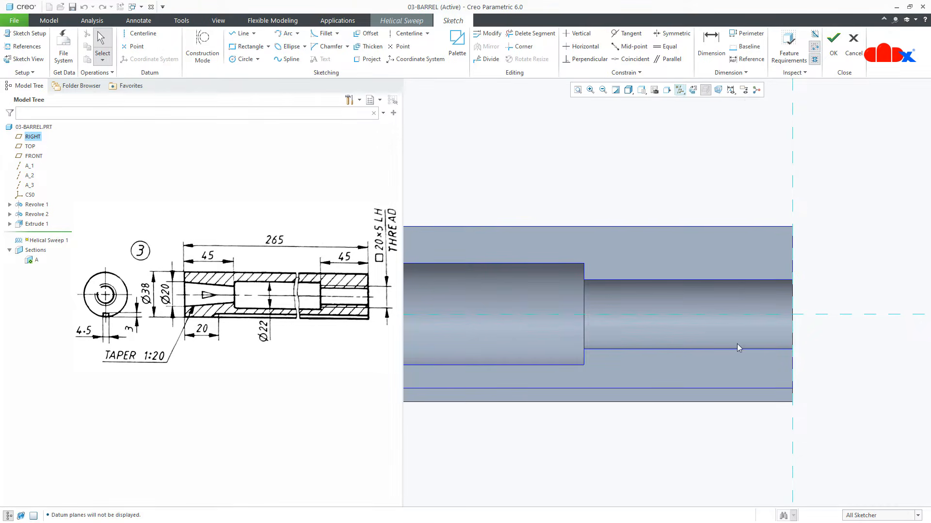
left_click(23, 46)
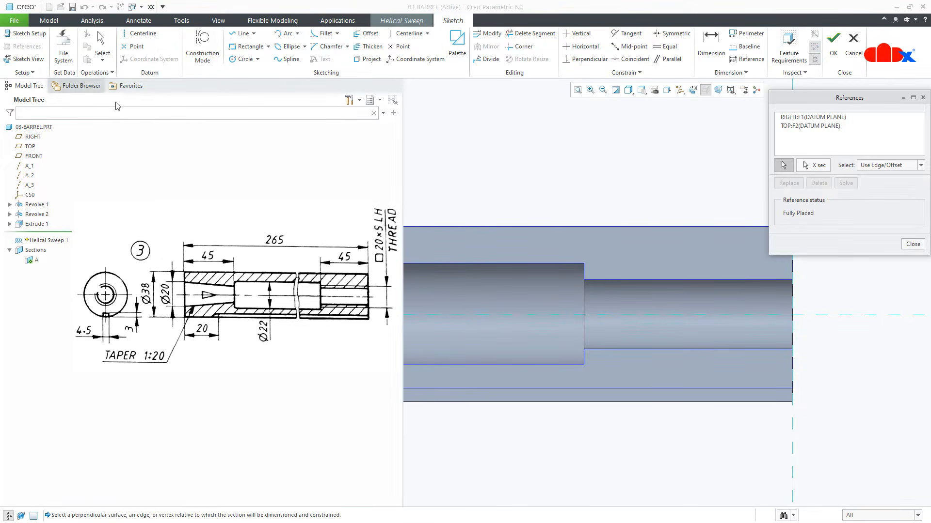
left_click(629, 349)
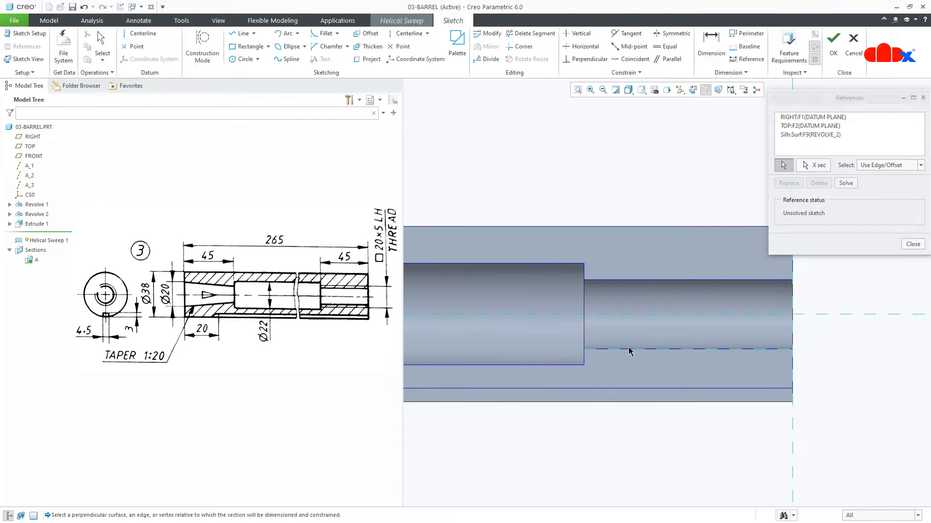
- Draw a horizontal centerline along the barrel's axis for the helix profile
right_click(629, 350)
left_click(705, 366)
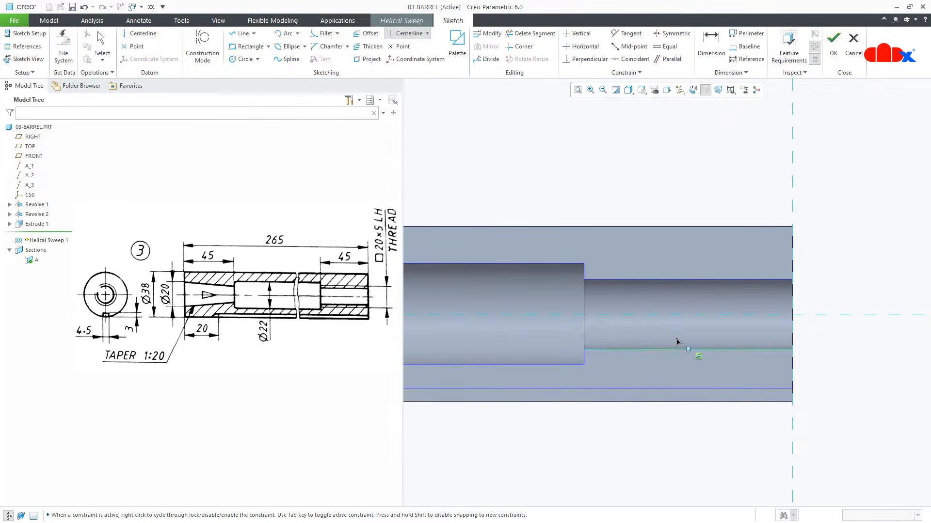
left_click(659, 320)
left_click(693, 319)
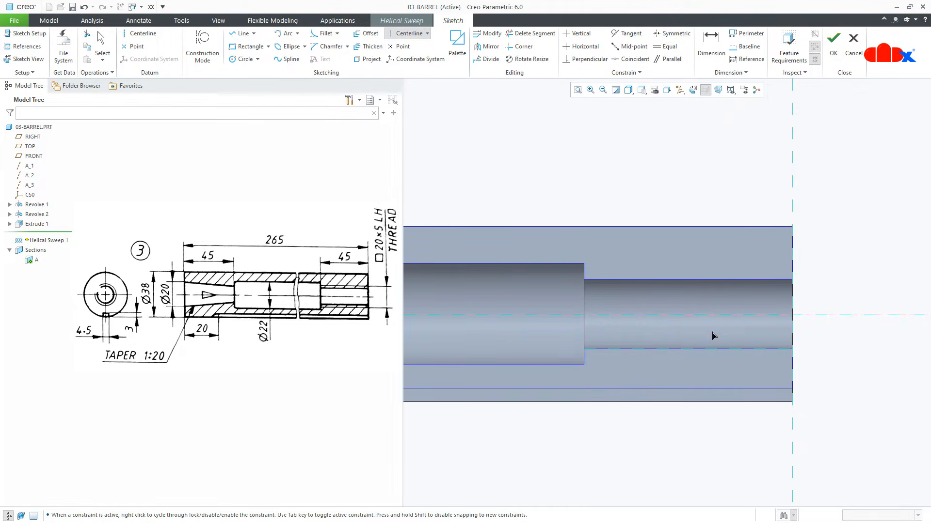
middle_click(713, 333)
- Sketch a horizontal line about 58.5 mm long on the narrow bore's lower edge, starting outside the end face and running past the bore shoulder
right_click(747, 363)
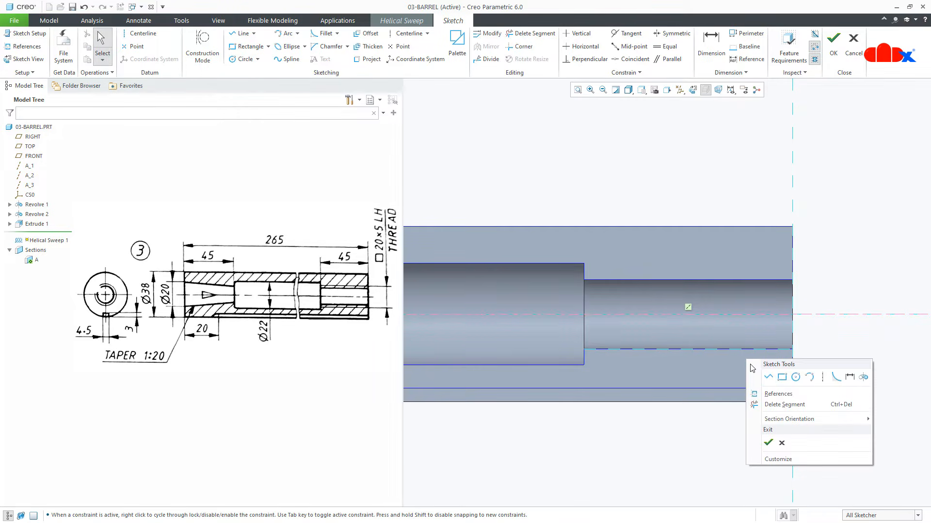
left_click(767, 376)
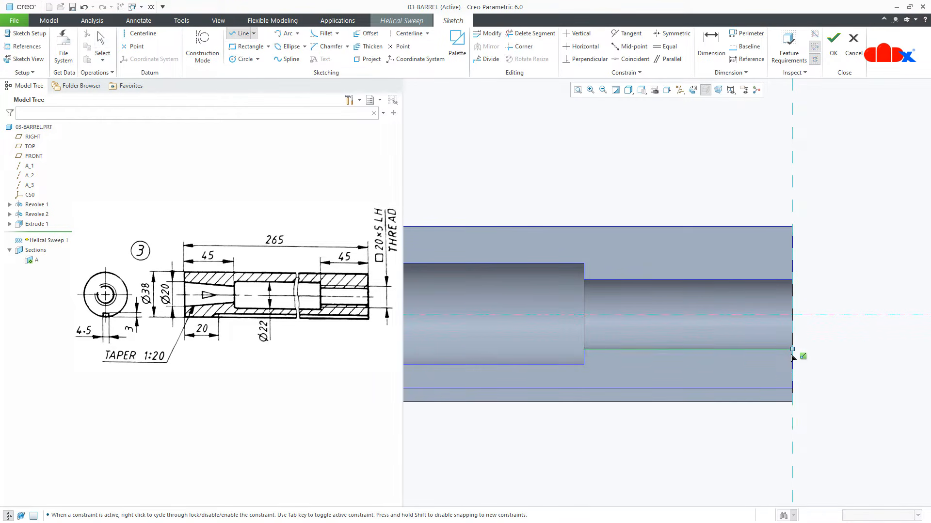
left_click(819, 349)
left_click(548, 349)
middle_click(638, 376)
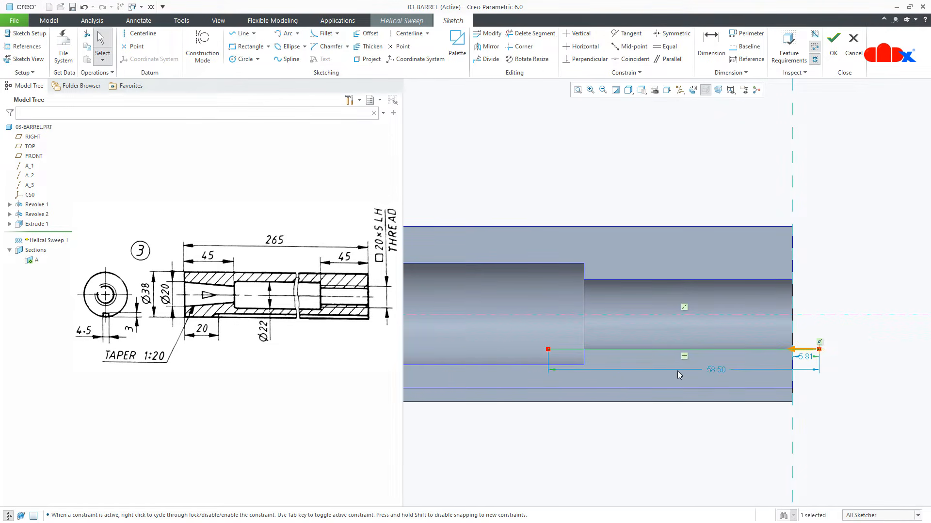
- Set the line's overhang beyond the barrel's end face to 5 mm
double_click(809, 357)
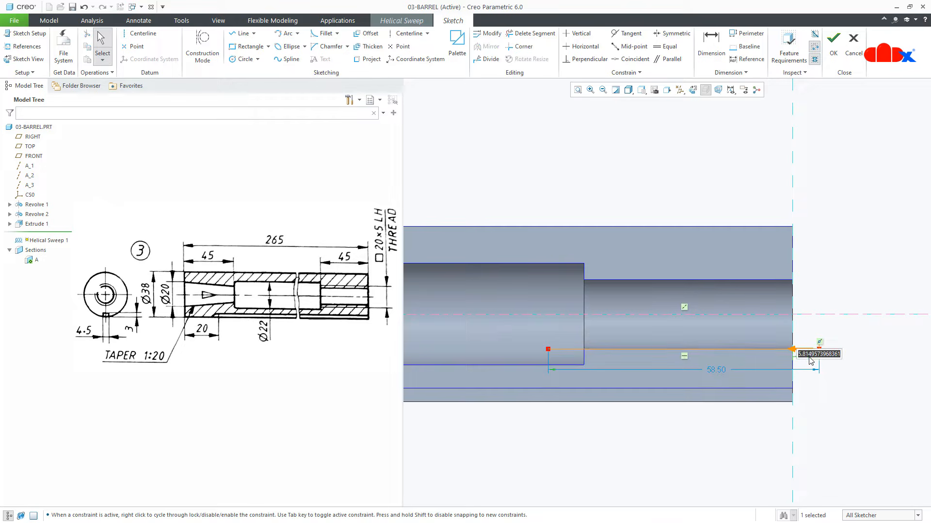
type("5")
key("Return")
- Dimension the line's overhang past the inner bore shoulder at 5 mm and finish the helix profile sketch
right_click(810, 361)
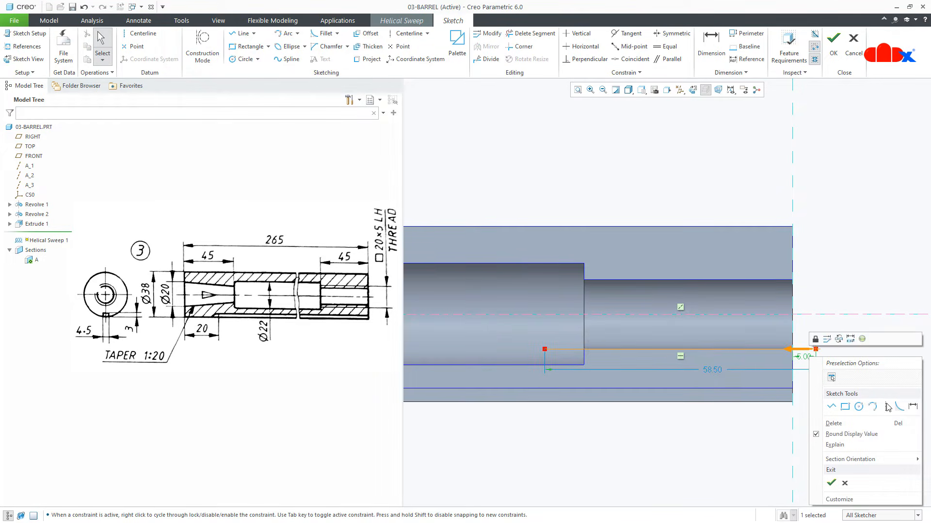
left_click(906, 410)
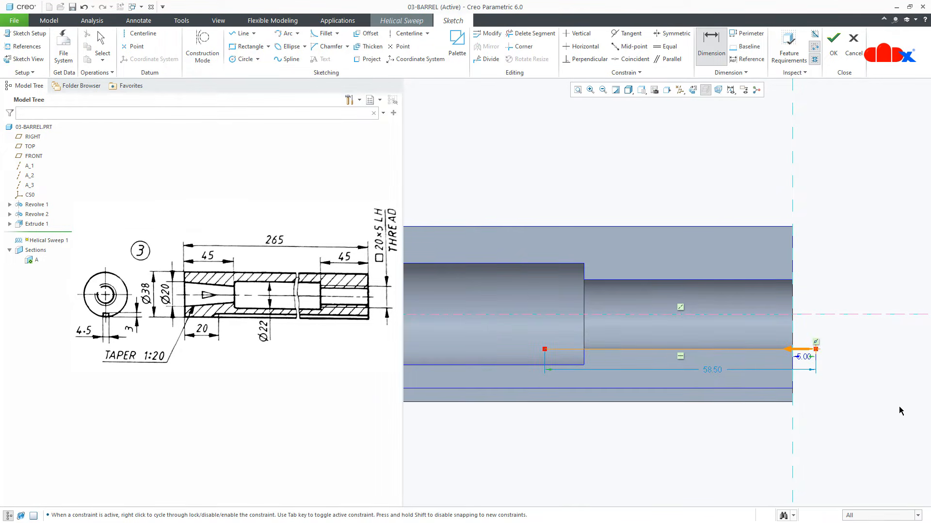
left_click(545, 349)
left_click(583, 359)
middle_click(564, 342)
type("50")
key("Return")
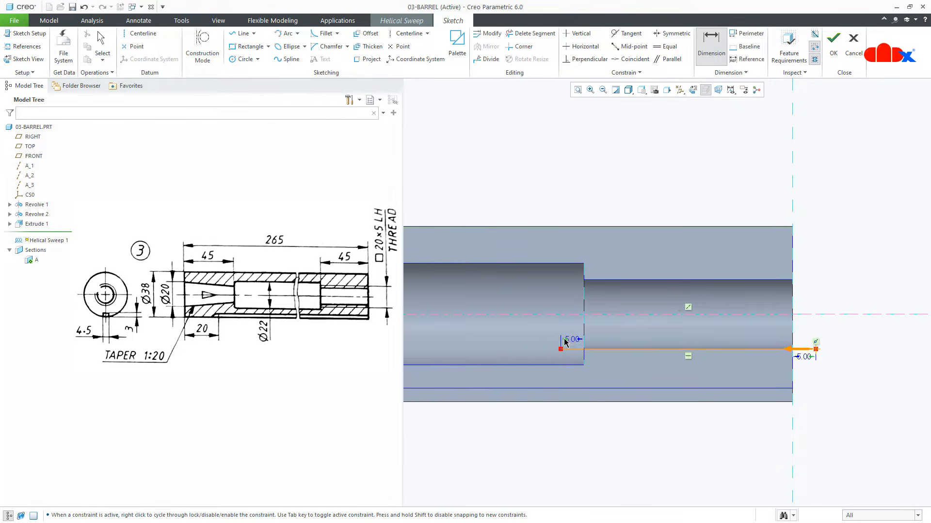
right_click(565, 341)
left_click(588, 427)
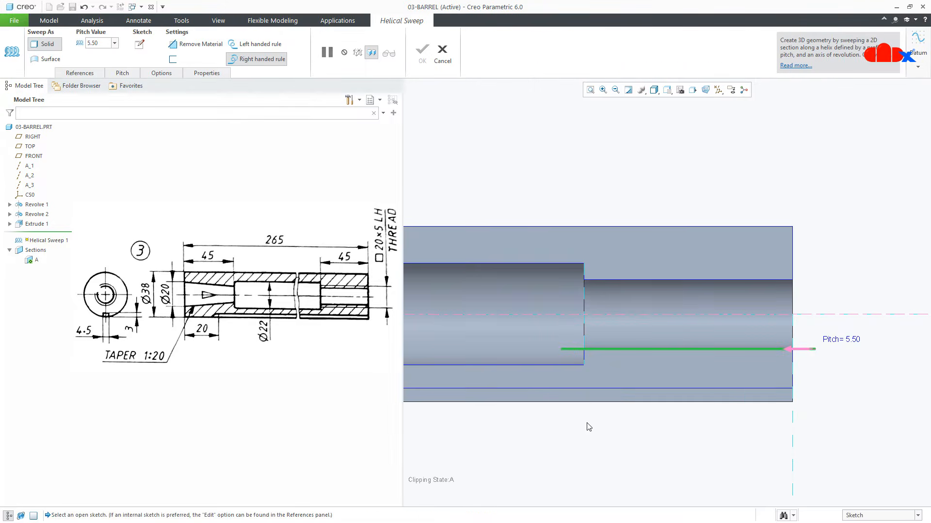
- Open the sweep section sketch and draw a square about 3.4 mm wide with its corner at the helix start point
left_click(140, 45)
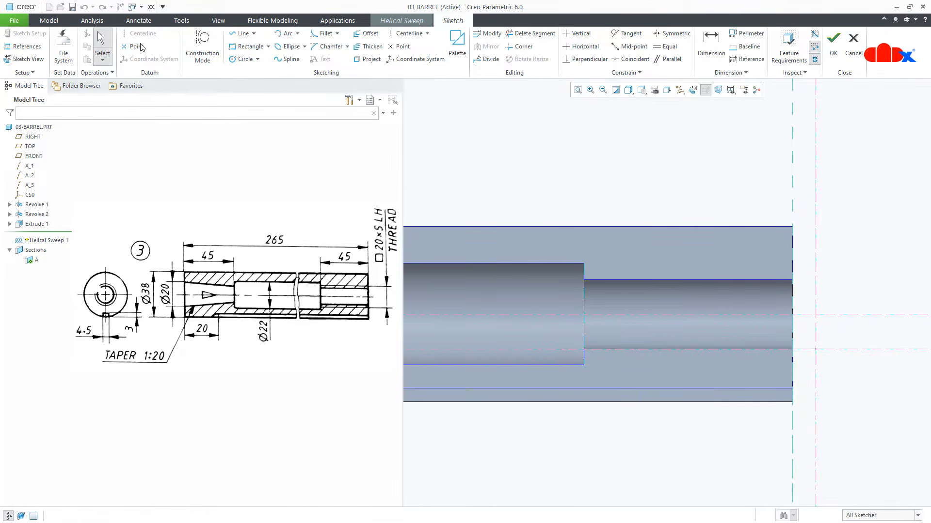
left_click(246, 46)
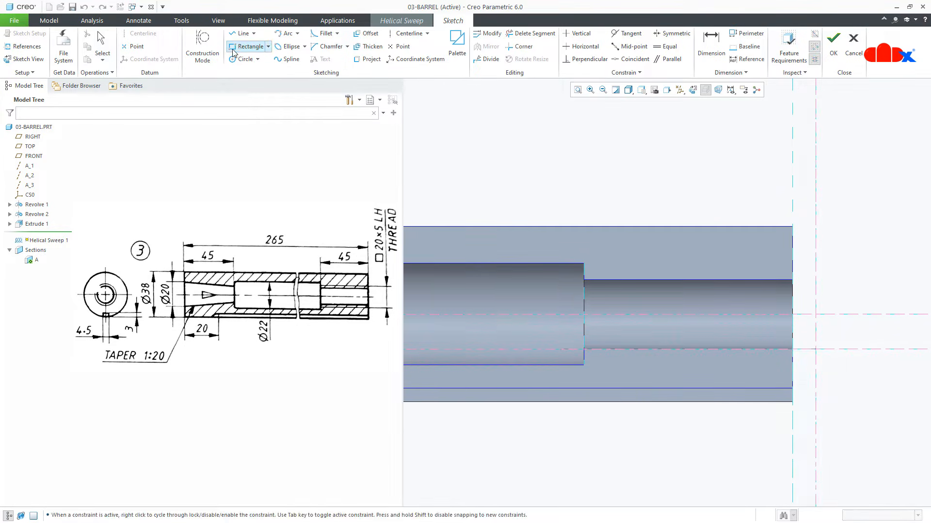
left_click(816, 349)
left_click(799, 365)
middle_click(816, 366)
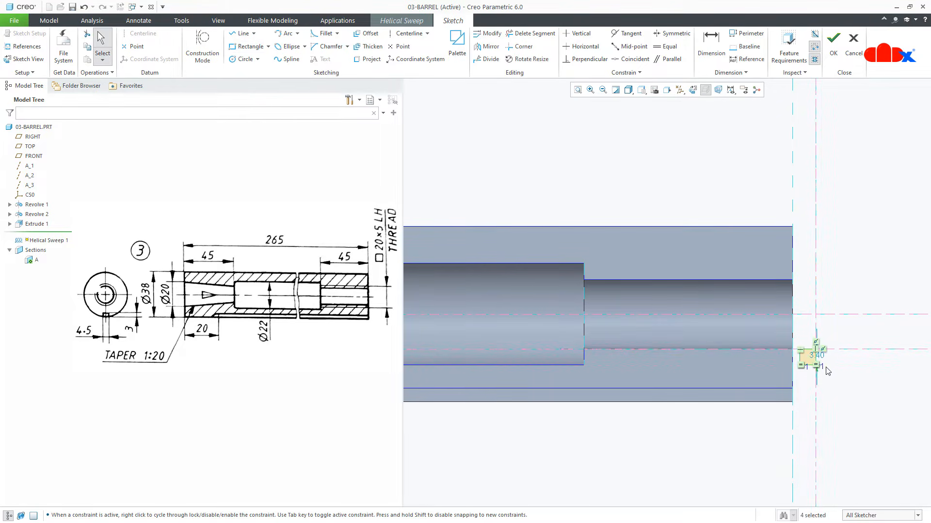
- Set the square section's side to 2.5 mm and finish the section sketch
scroll(817, 355, "up", 4)
scroll(818, 359, "up", 1)
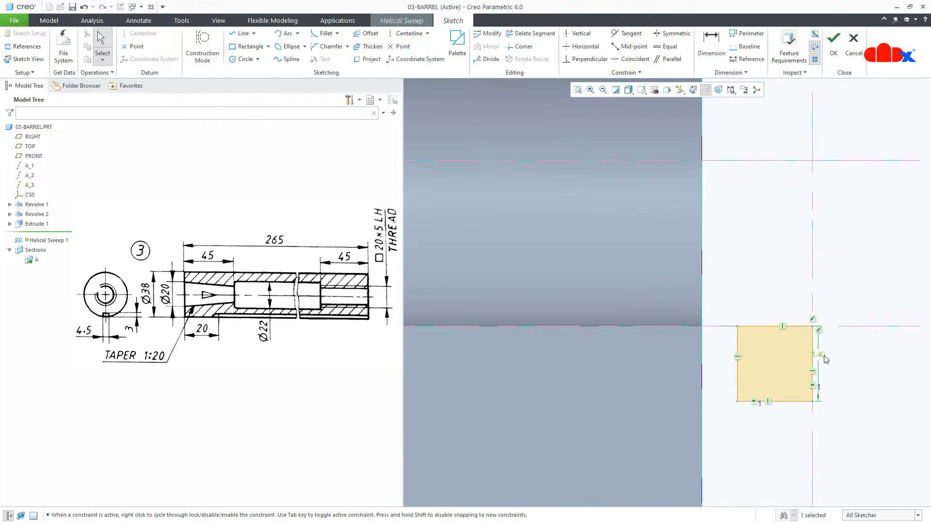
double_click(826, 356)
type("2.5")
key("Return")
right_click(824, 357)
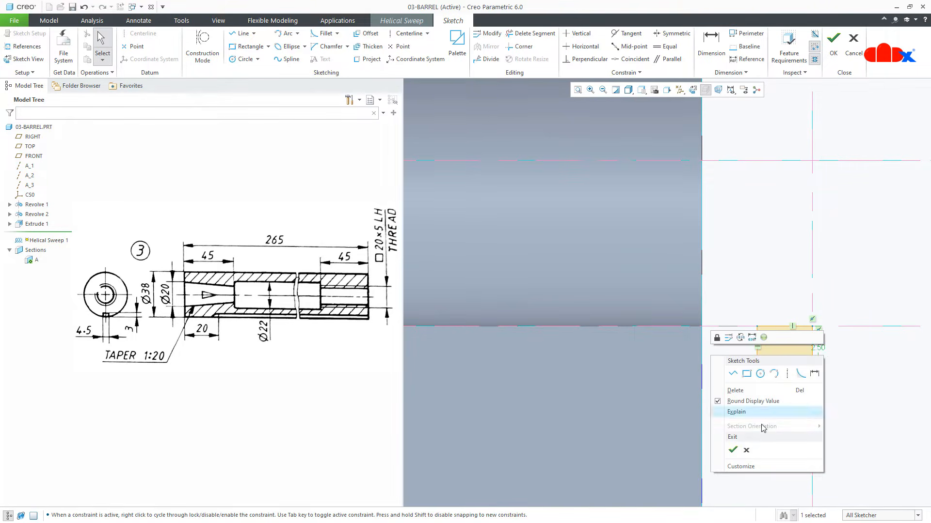
left_click(737, 444)
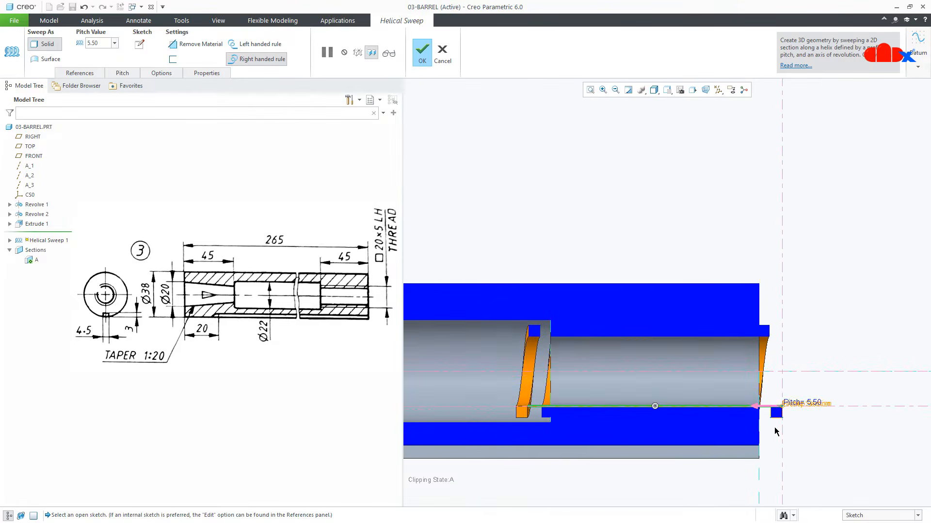
- Make the helical sweep left-handed and set it to remove material
middle_click_drag(774, 426, 750, 428)
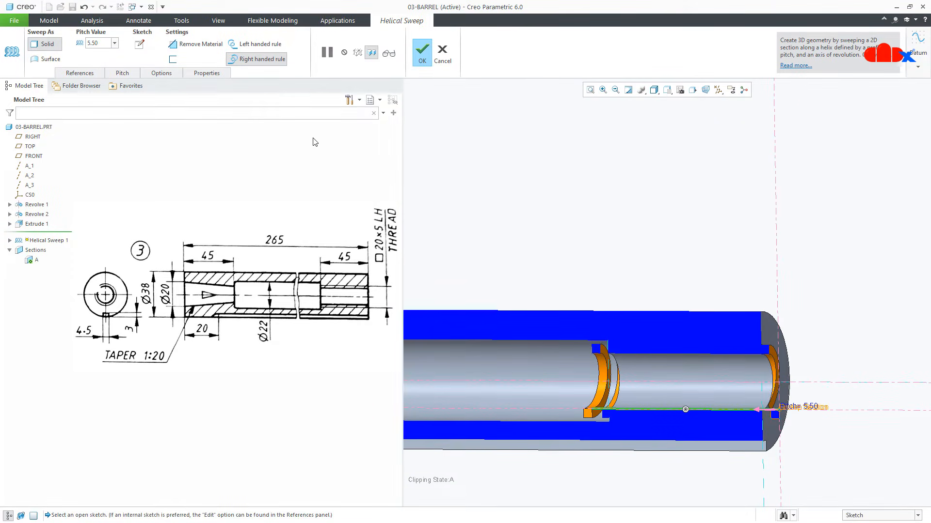
left_click(255, 47)
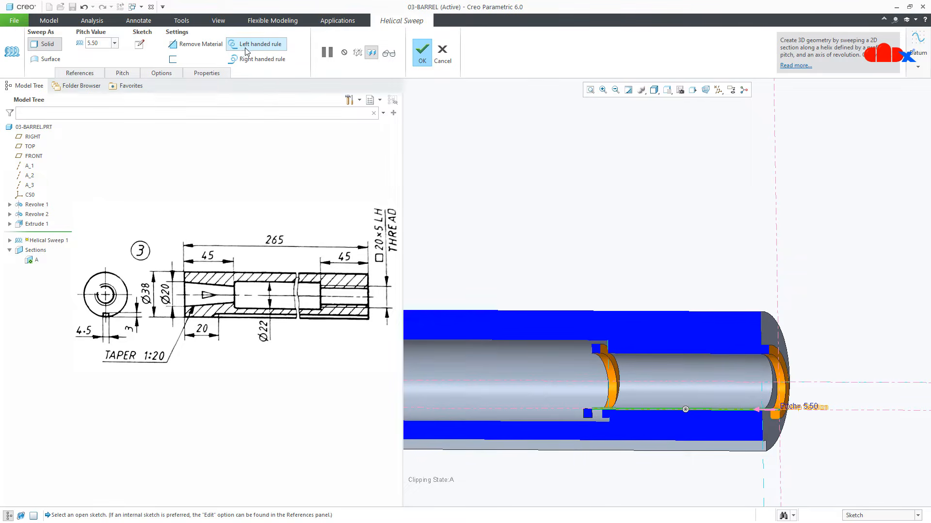
left_click(210, 46)
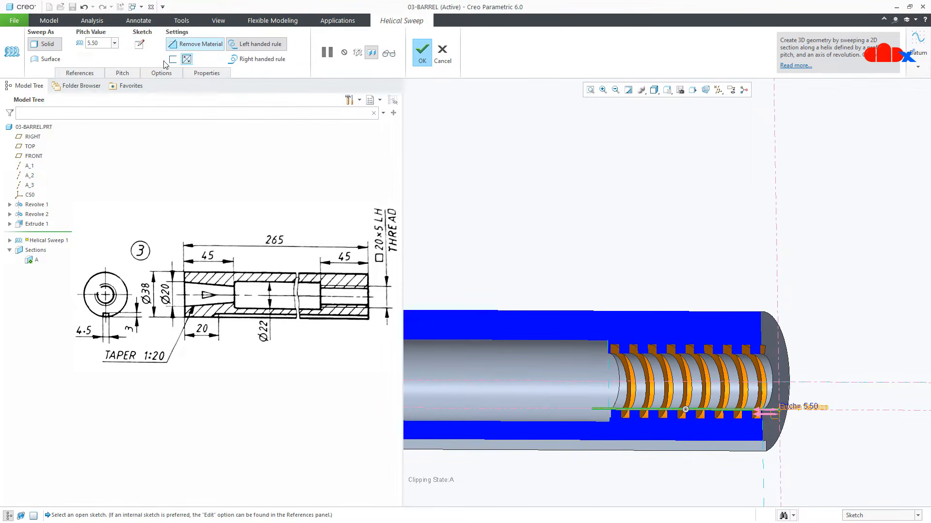
- Set the start point pitch of the helical sweep to 5 mm and complete the thread cut
left_click(122, 73)
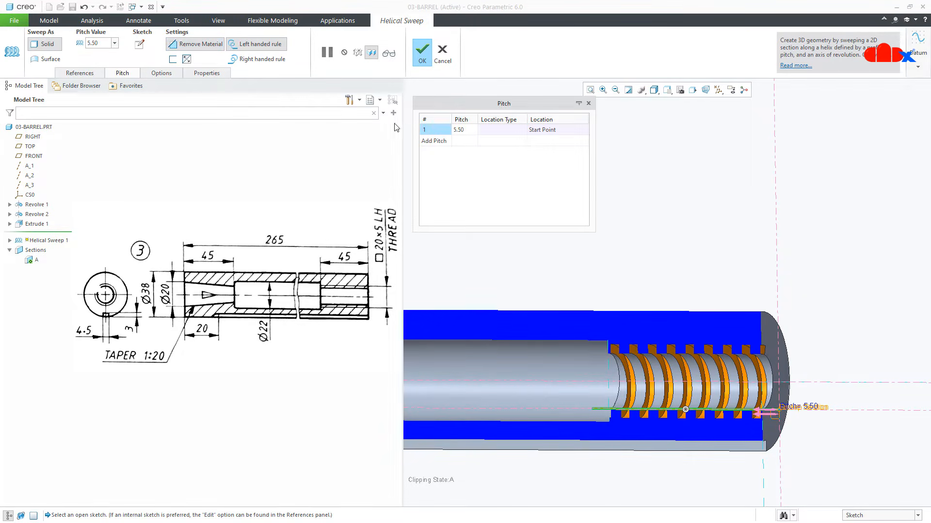
left_click(464, 130)
type("5")
key("Return")
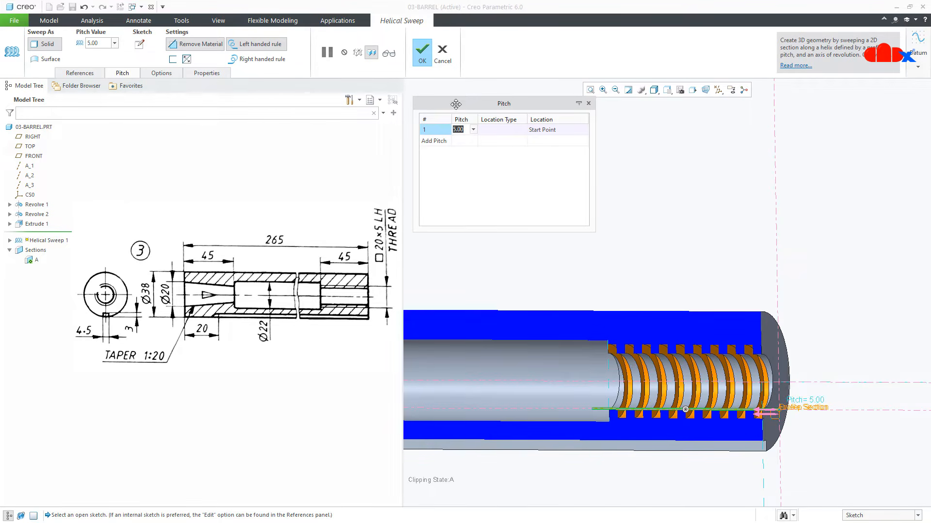
left_click(422, 54)
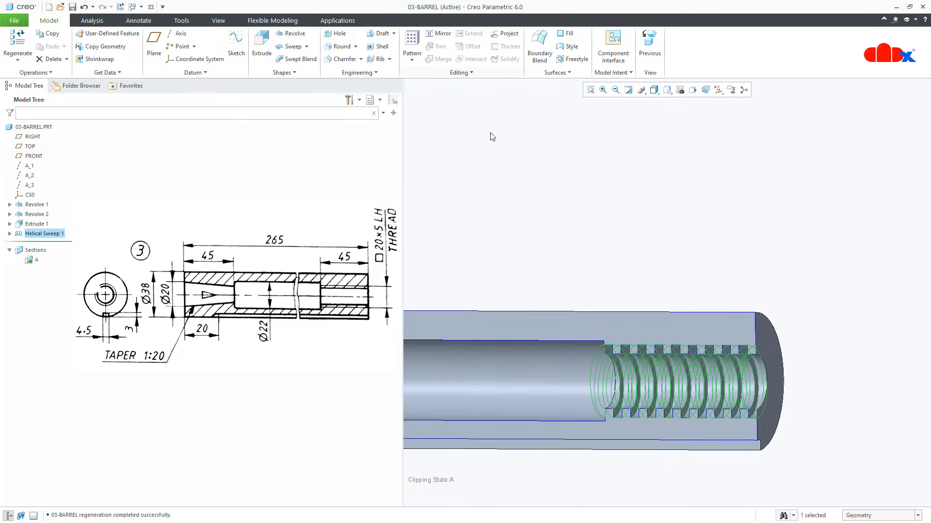
- Inspect the finished thread, restore the standard orientation and deactivate cross-section A to show the whole barrel
mouse_move(643, 291)
middle_mouse_down()
mouse_move(669, 291)
mouse_move(720, 338)
mouse_move(554, 430)
mouse_move(533, 395)
mouse_move(511, 392)
mouse_move(531, 412)
middle_mouse_up()
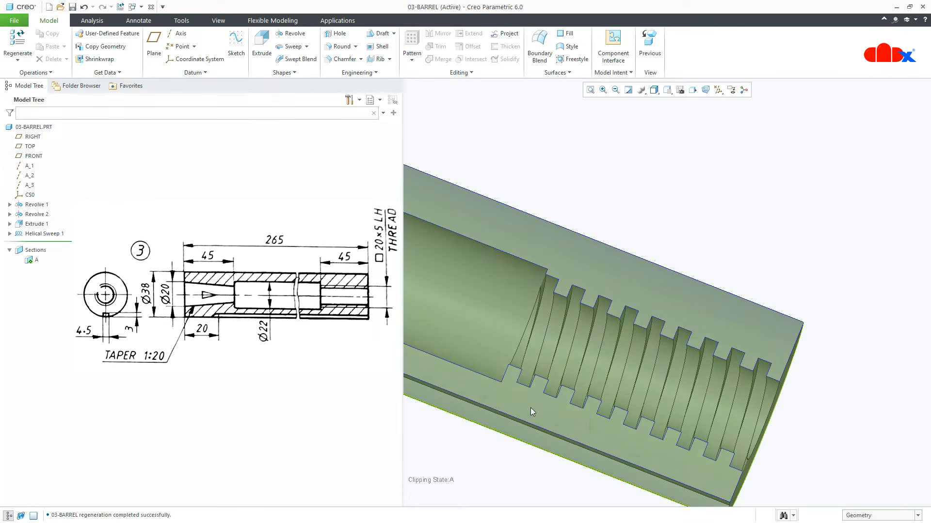
key("ctrl+d")
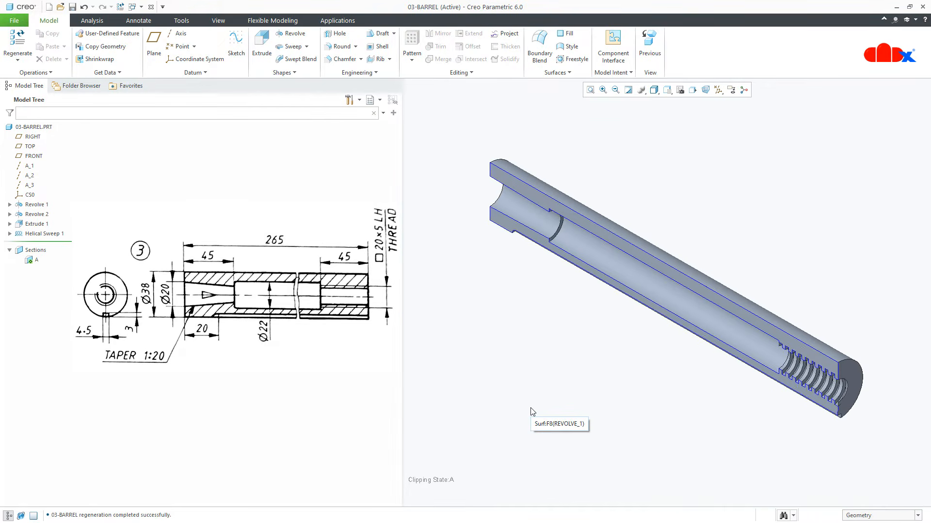
left_click(38, 260)
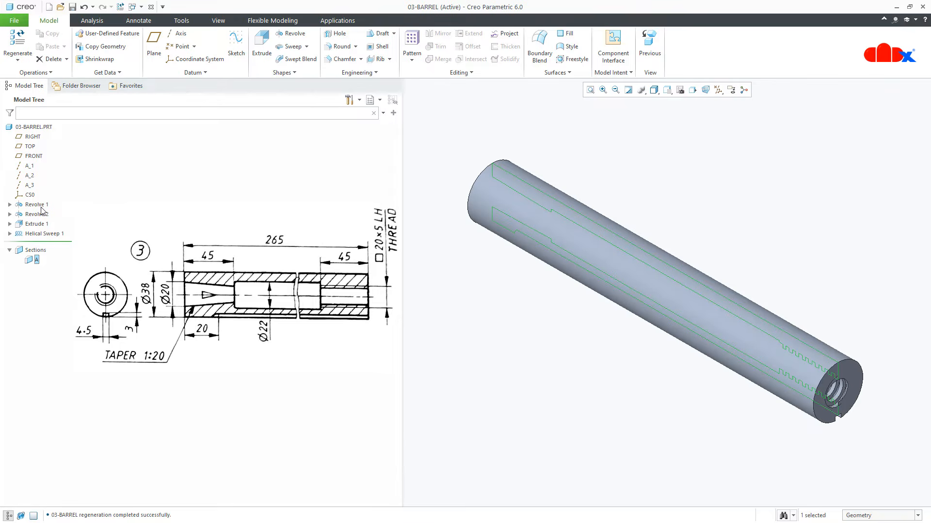
left_click(549, 432)
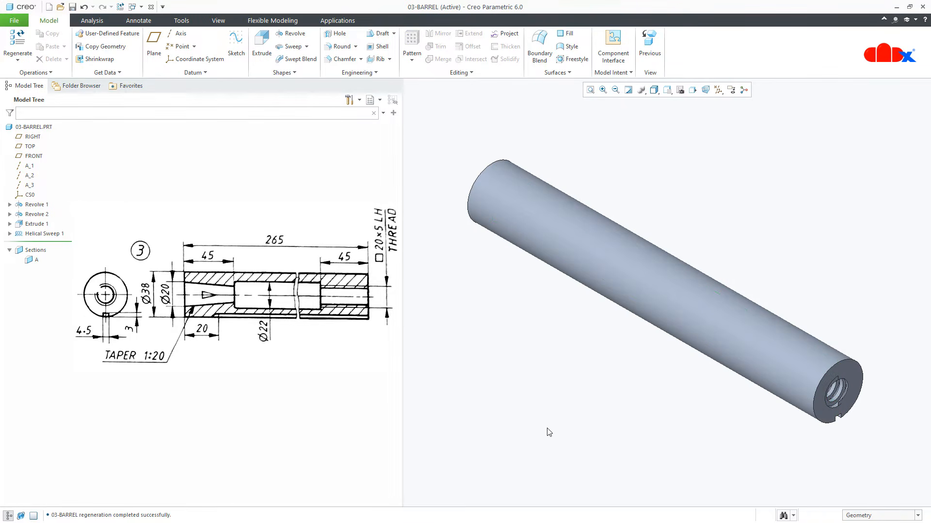
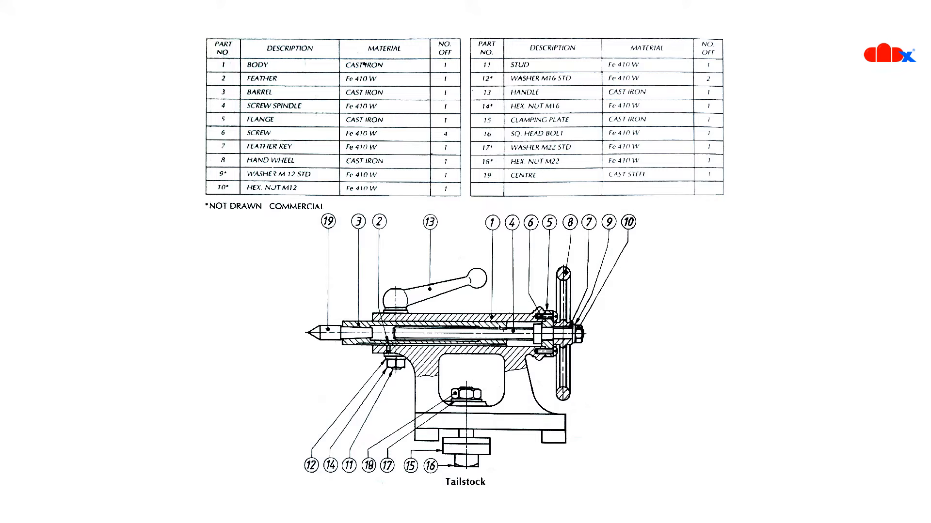
- Start a new solid part with the file name 04-Screw-Spindle, without using the default template
scroll(500, 326, "down", 1)
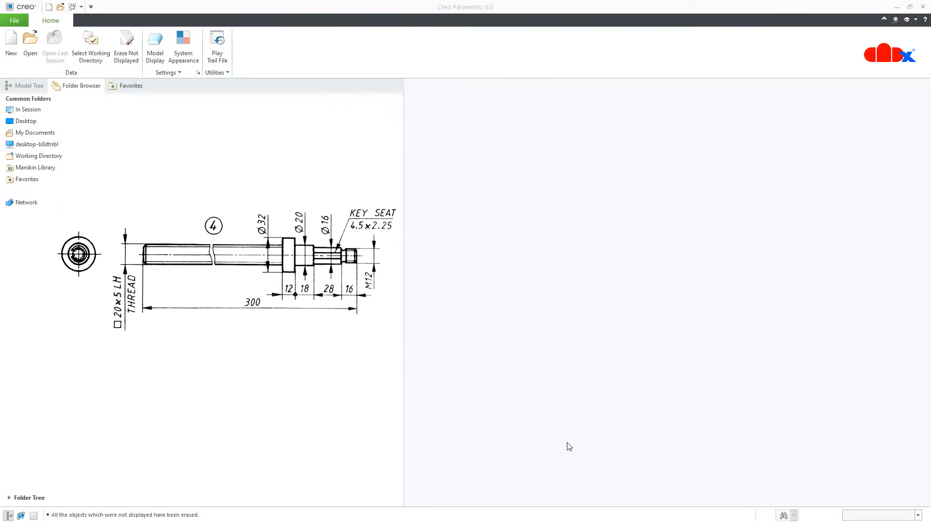
left_click(12, 48)
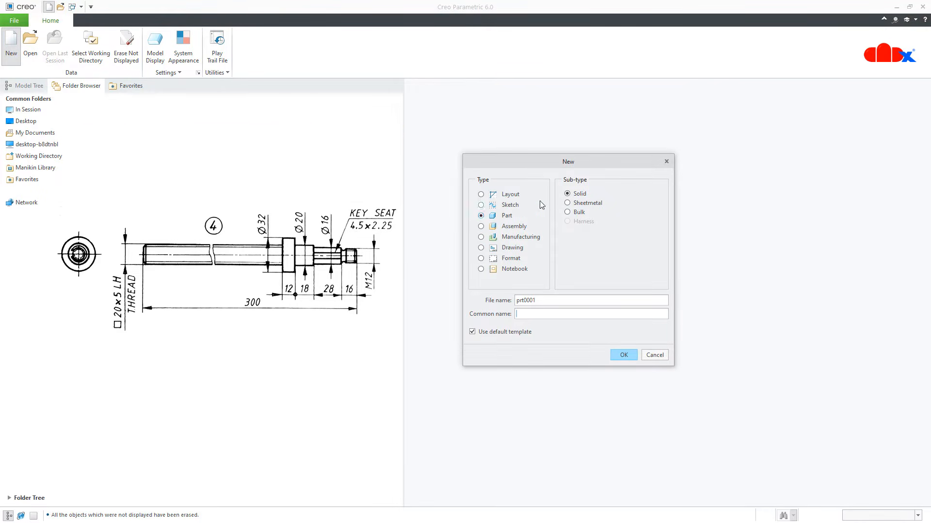
double_click(543, 300)
type("04-Screw-Spindle")
left_click(521, 331)
left_click(621, 357)
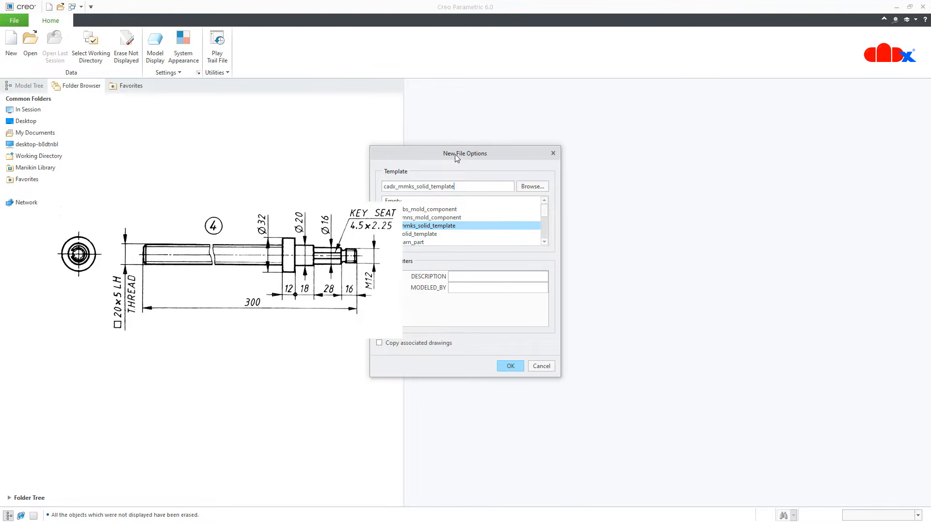
- Choose the cadx_mmks_solid_template template and create the part
left_click_drag(456, 156, 533, 155)
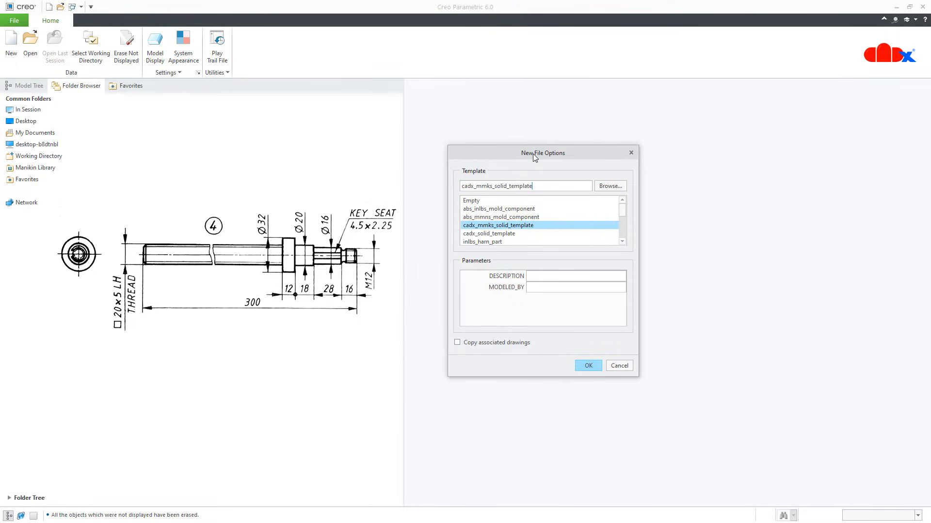
scroll(495, 229, "down", 4)
left_click(495, 224)
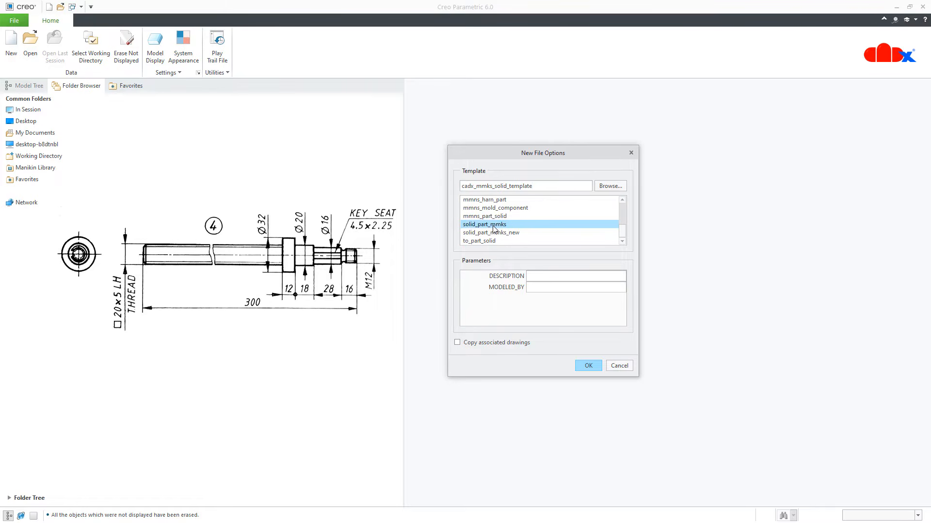
scroll(494, 229, "up", 4)
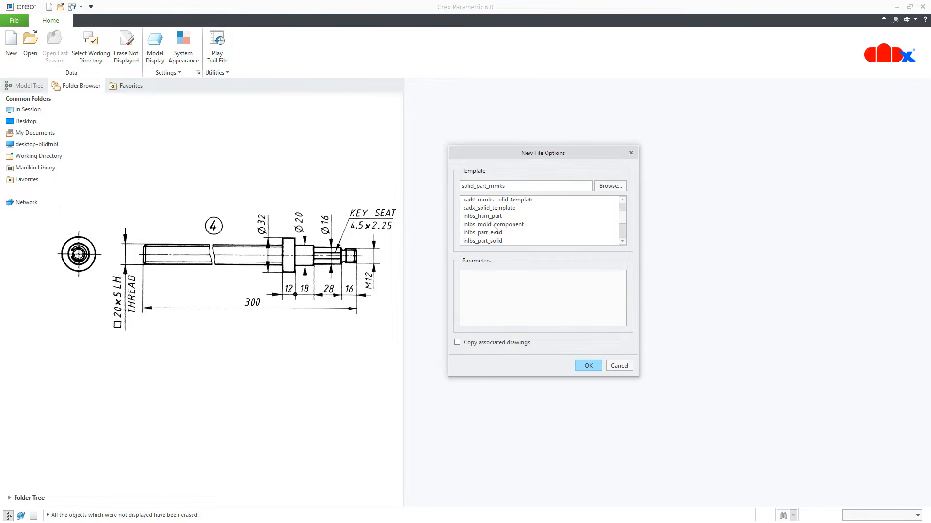
left_click(495, 225)
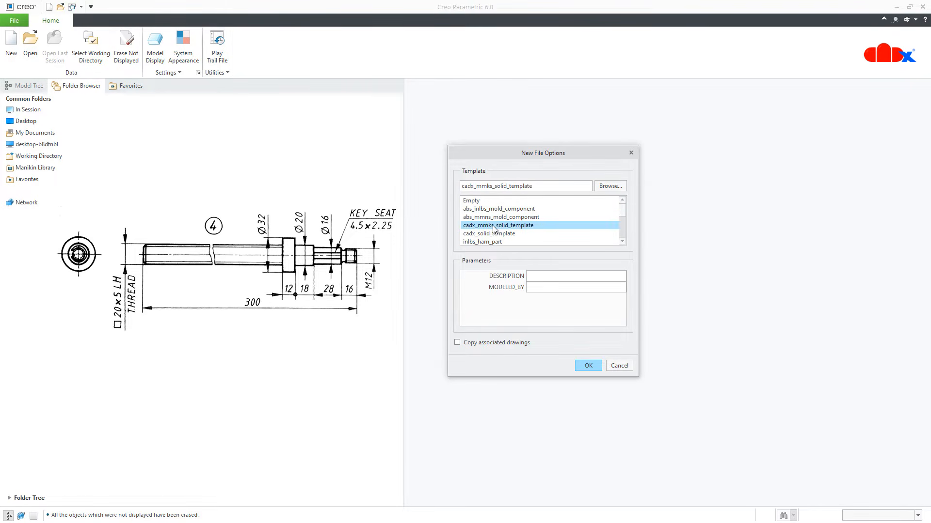
left_click(586, 365)
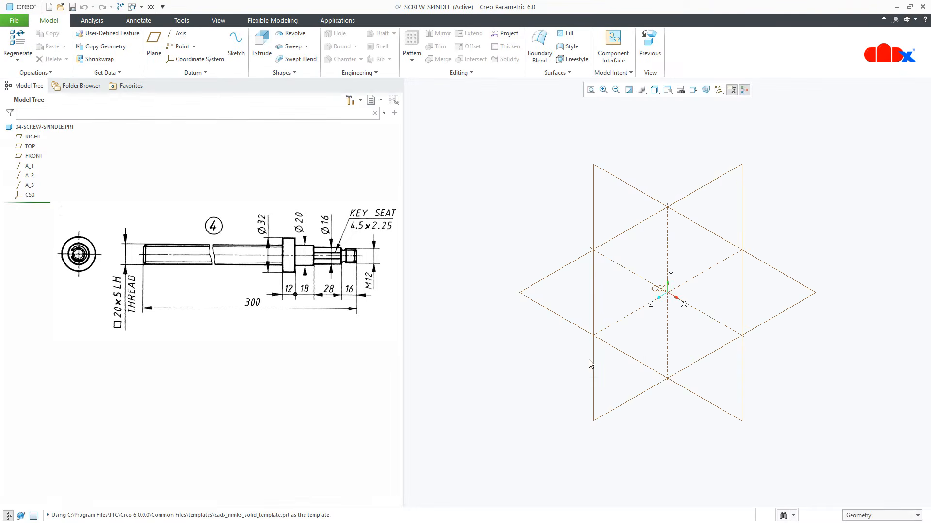
- Turn off the display of annotations, the spin center and all datum features
left_click(745, 90)
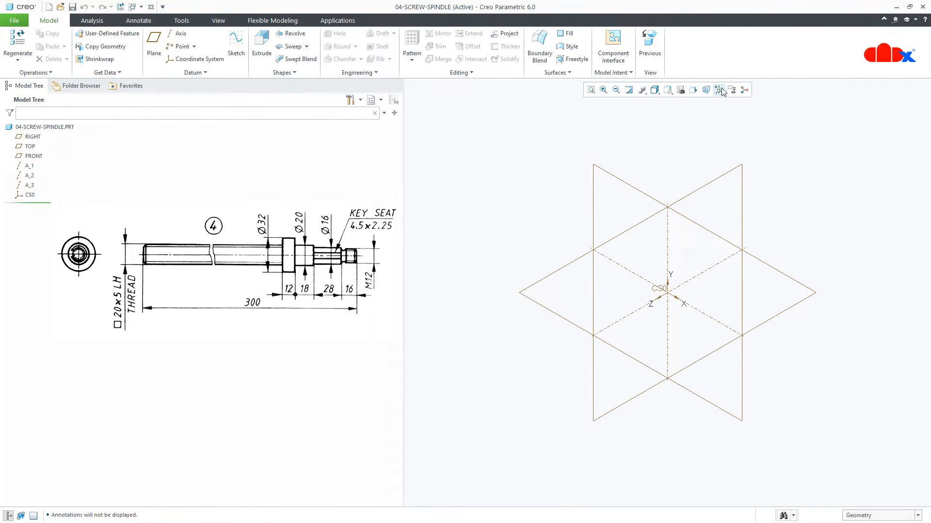
left_click(719, 91)
left_click(718, 102)
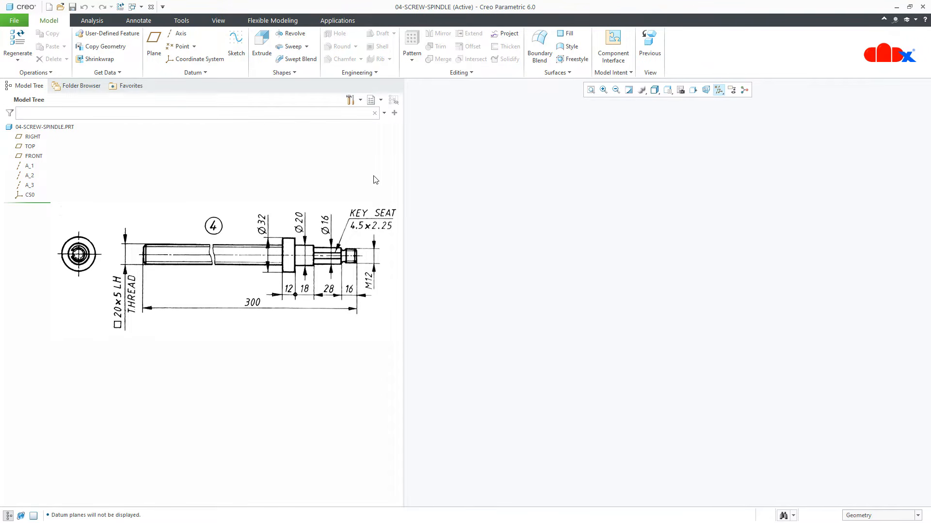
- Start a Revolve sketched on the FRONT plane and place a datum centerline along the horizontal reference
left_click(291, 34)
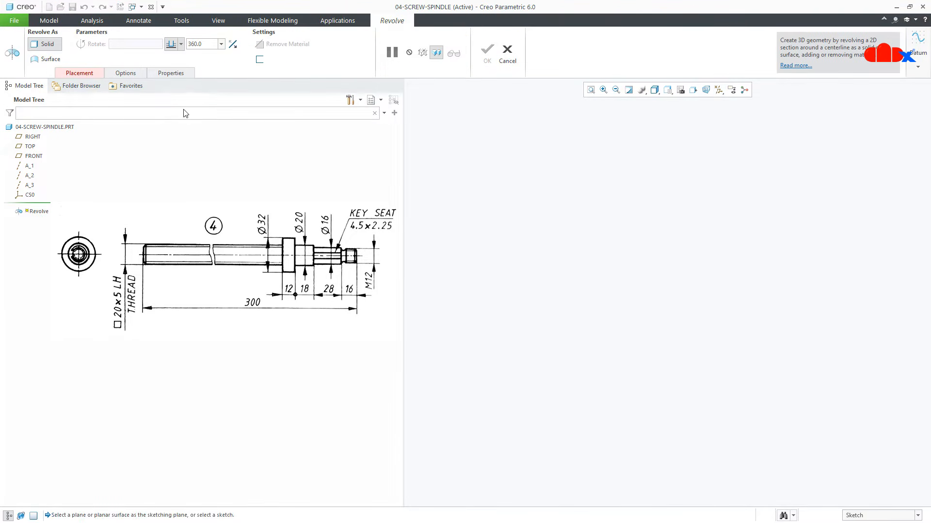
left_click(34, 156)
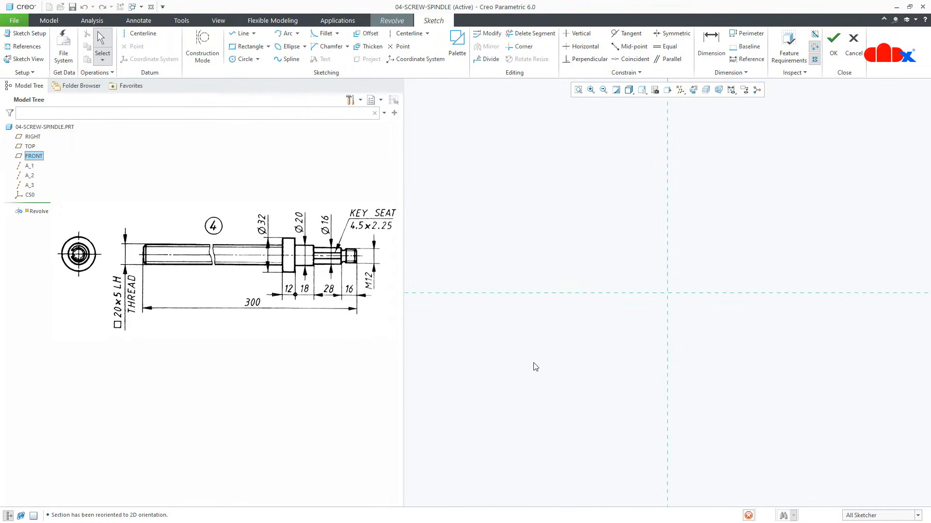
left_click(140, 35)
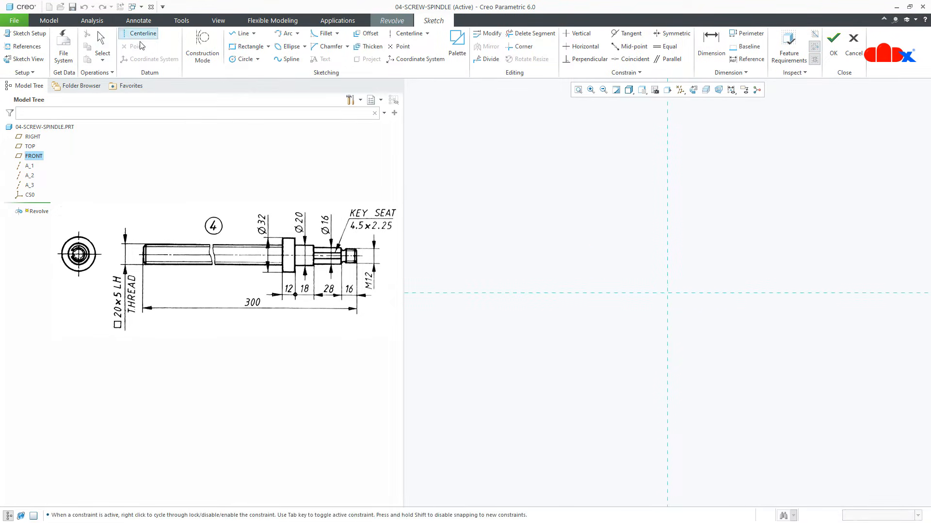
left_click(494, 295)
middle_click(611, 336)
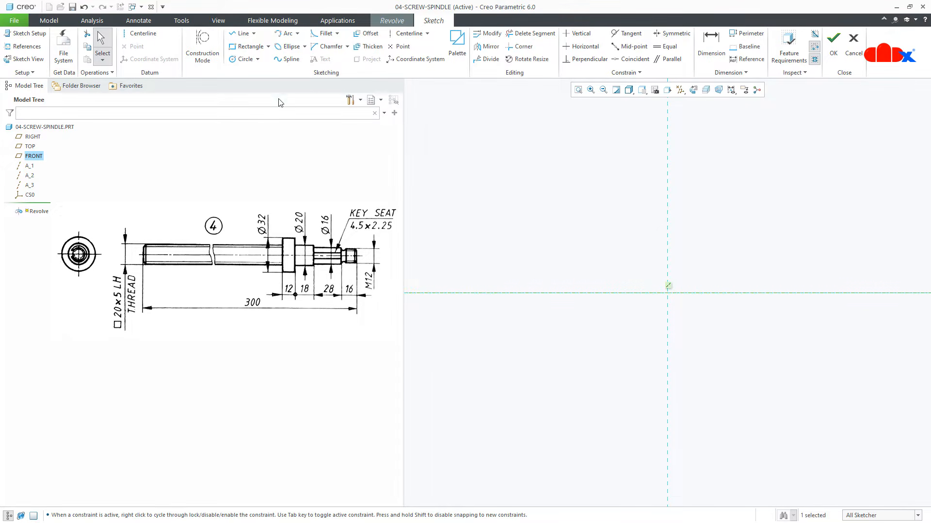
- Sketch a rectangle about 257 mm long and 92 mm in diameter from the origin along the centerline, and set its length to 300-74 mm
left_click(248, 47)
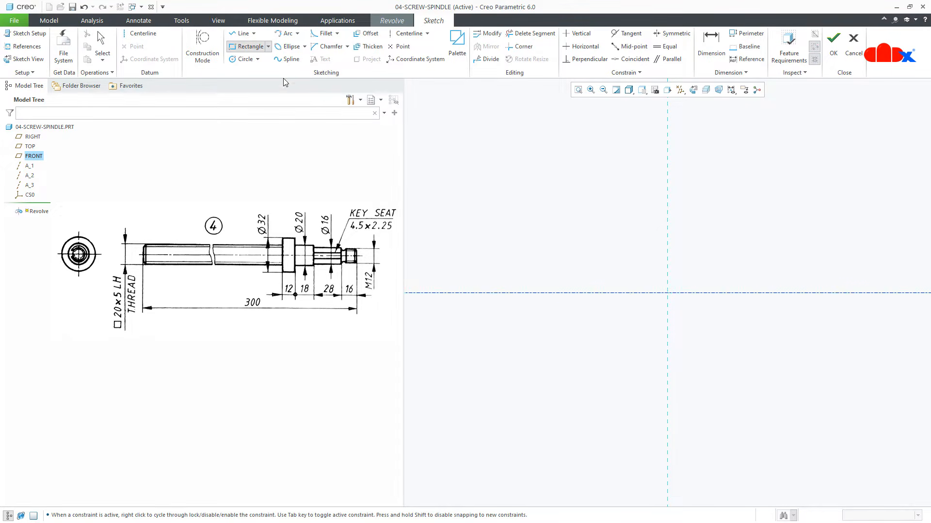
left_click(667, 293)
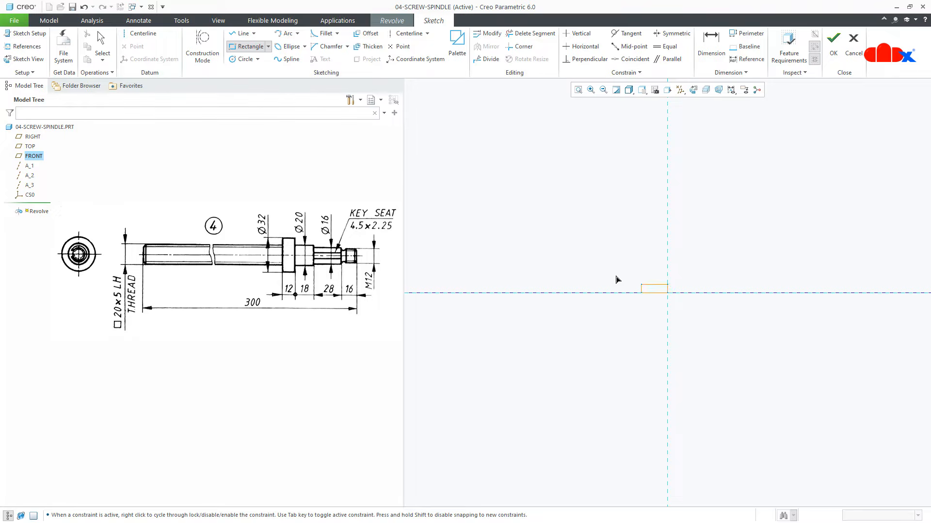
middle_click(533, 336)
double_click(594, 307)
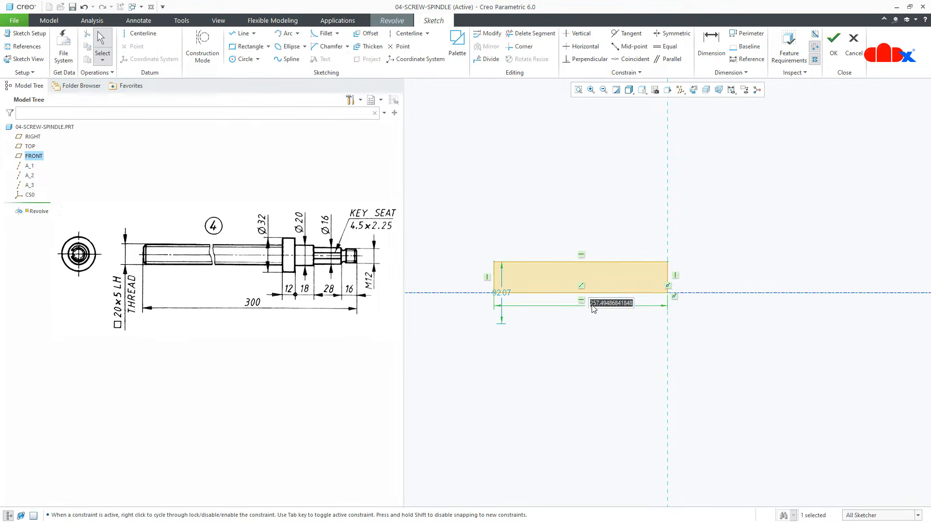
type("300-74")
key("Return")
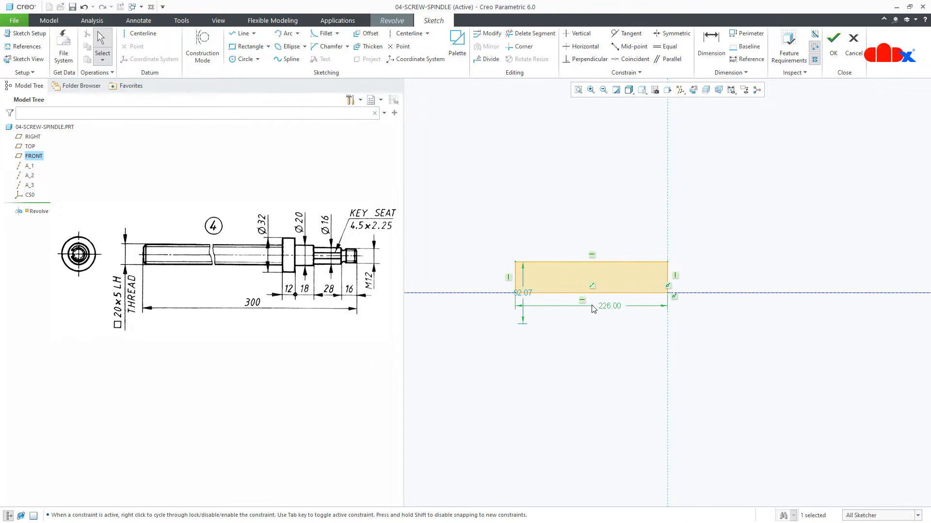
- Set the rectangle's diameter dimension to 20 mm, finish the sketch and complete the 360° solid revolve
double_click(526, 294)
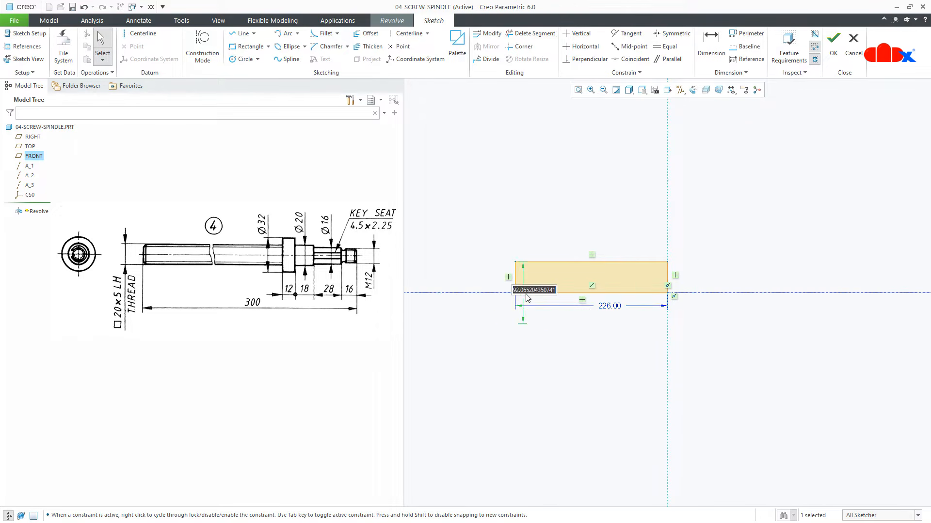
type("20")
key("Return")
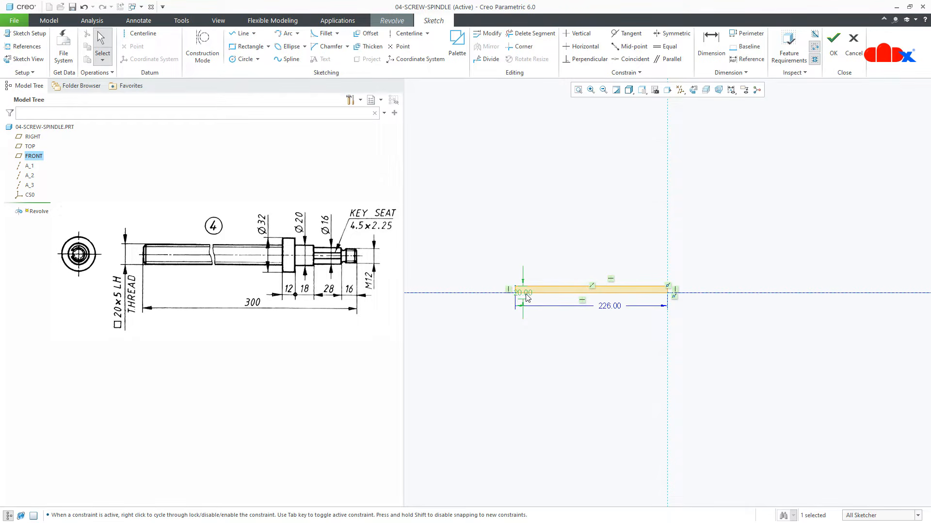
right_click(526, 296)
left_click(546, 424)
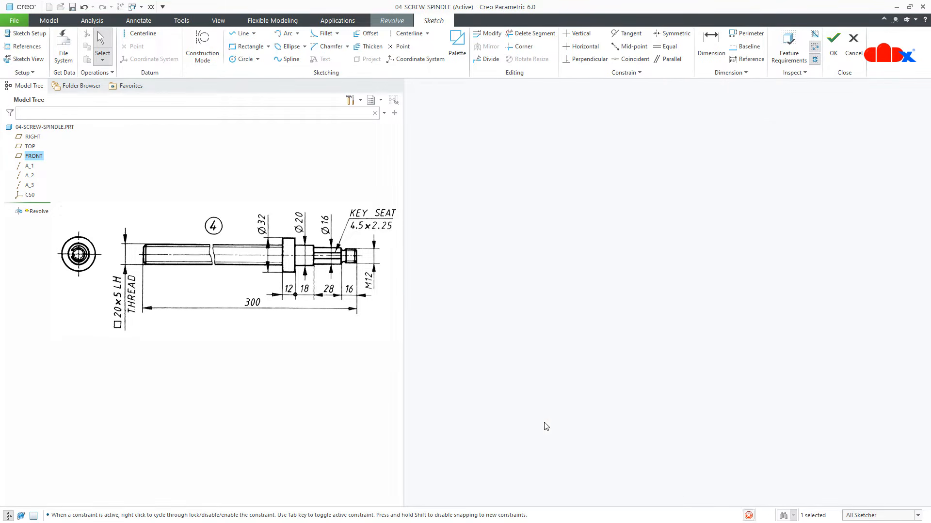
middle_click(585, 355)
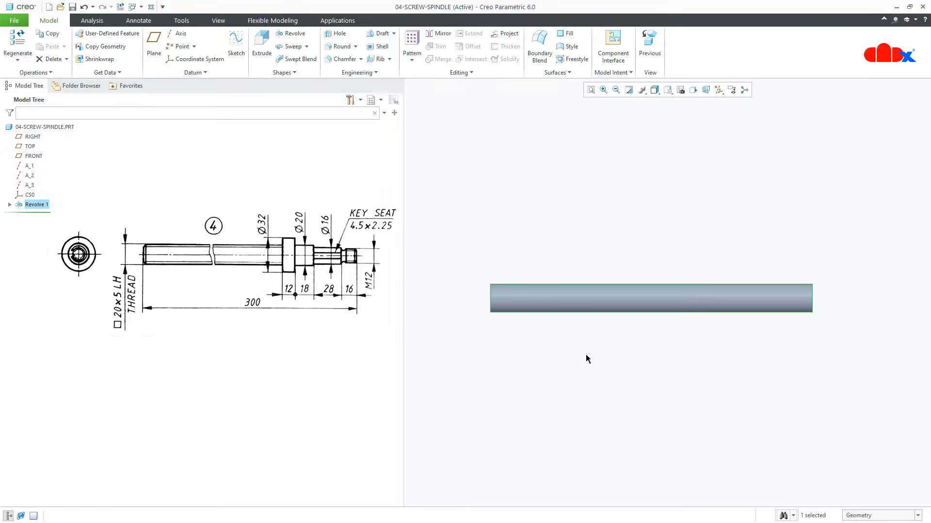
key("ctrl+d")
left_click(586, 355)
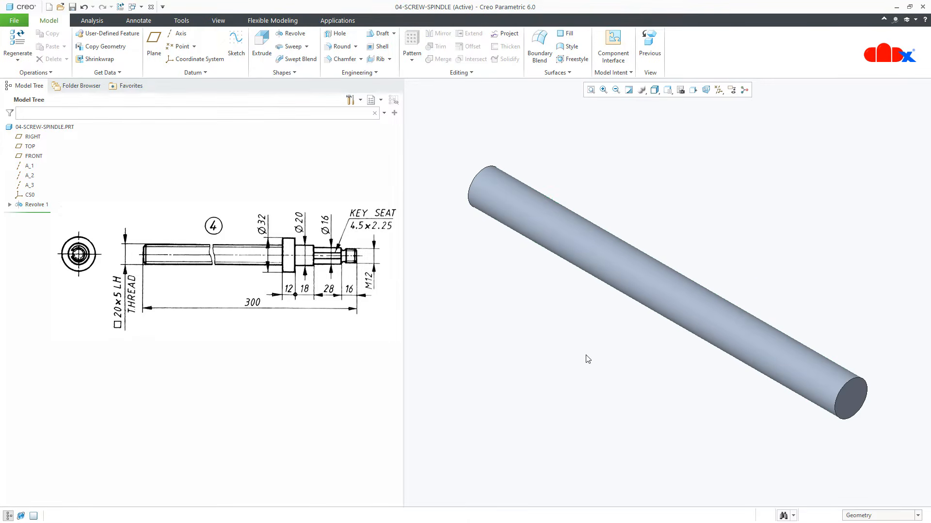
- Start a Helical Sweep and open its helix profile sketch on the FRONT plane, with the RIGHT plane as the right-facing reference
left_click(306, 46)
left_click(303, 69)
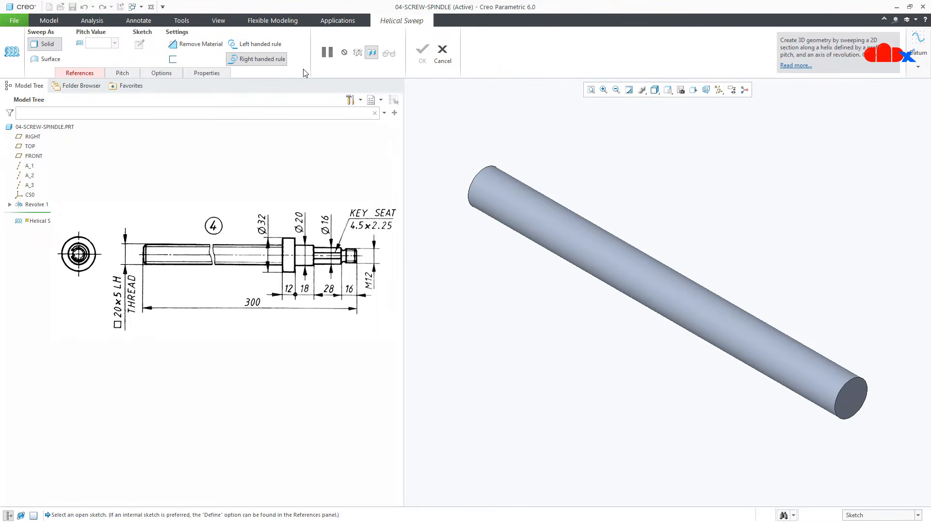
left_click(95, 73)
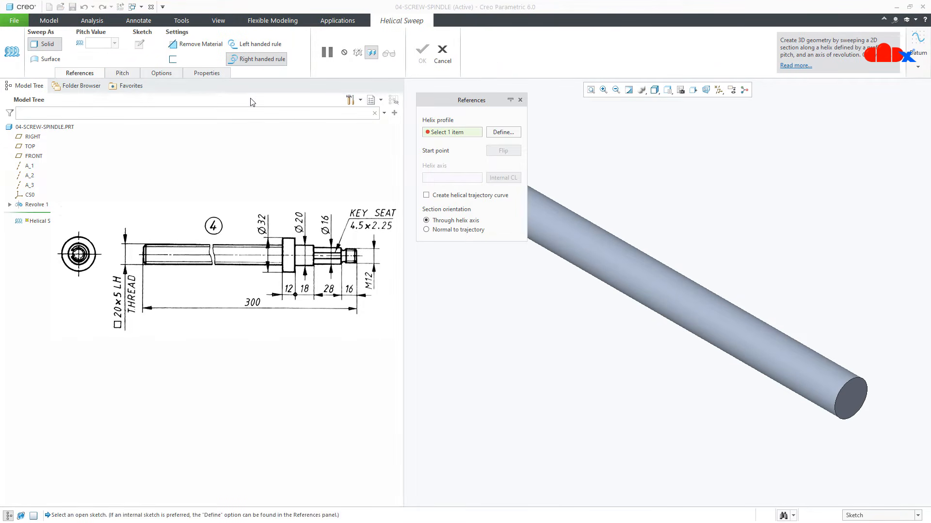
left_click(502, 132)
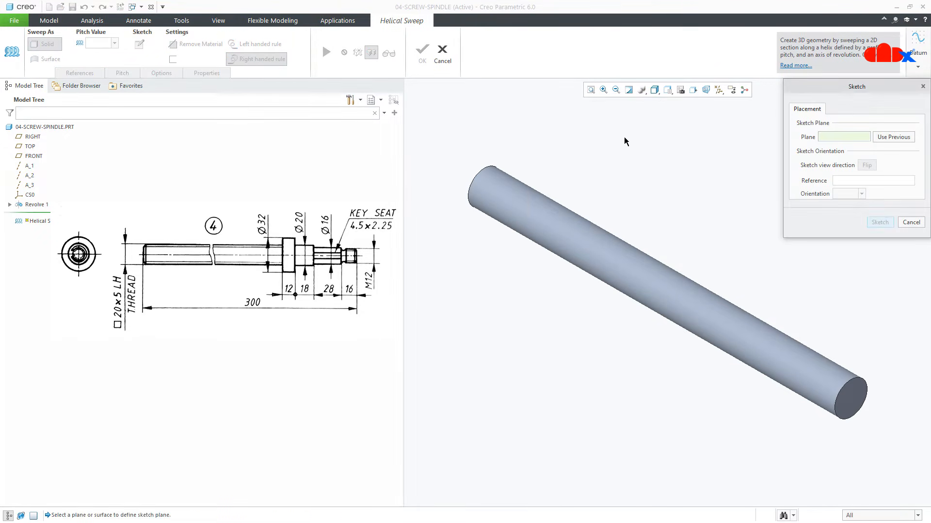
left_click(719, 91)
left_click(727, 144)
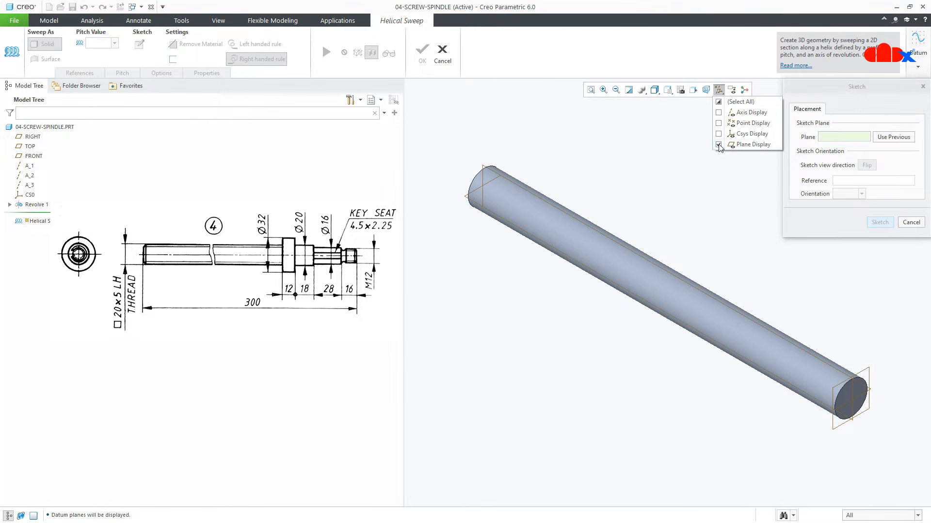
left_click(511, 171)
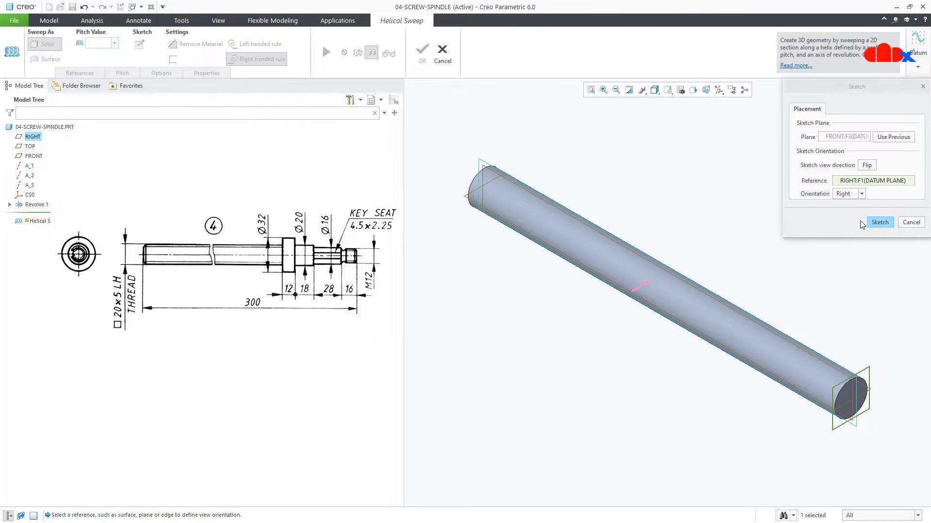
left_click(869, 224)
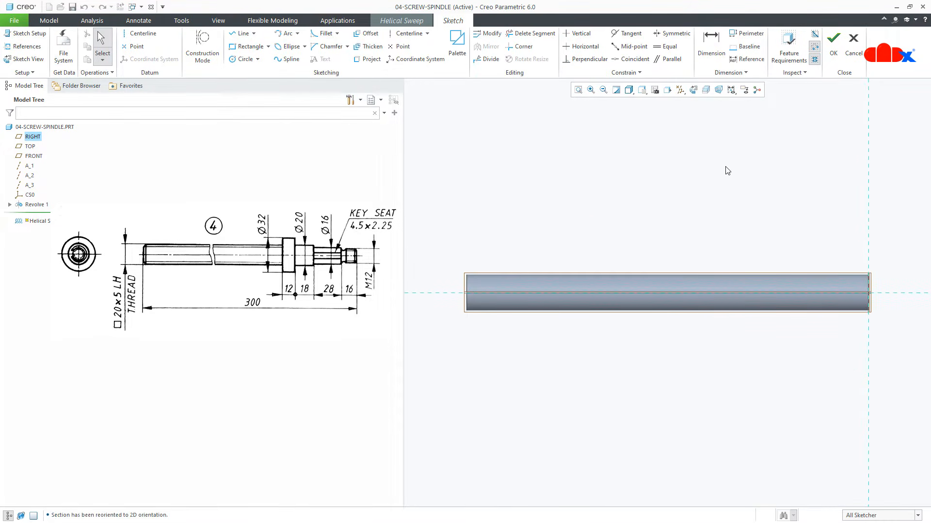
- Hide the datum planes and place a sketch centerline along the shaft's axis
left_click(680, 89)
left_click(685, 145)
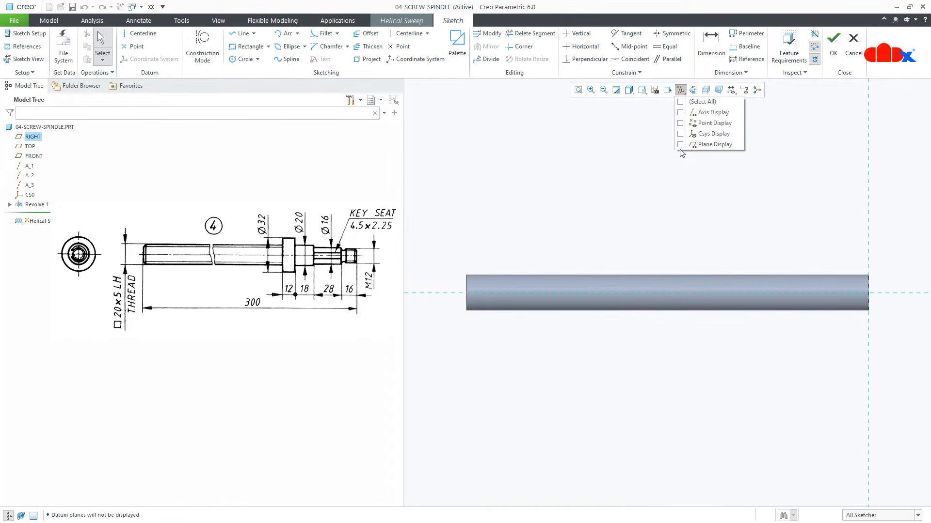
left_click(409, 33)
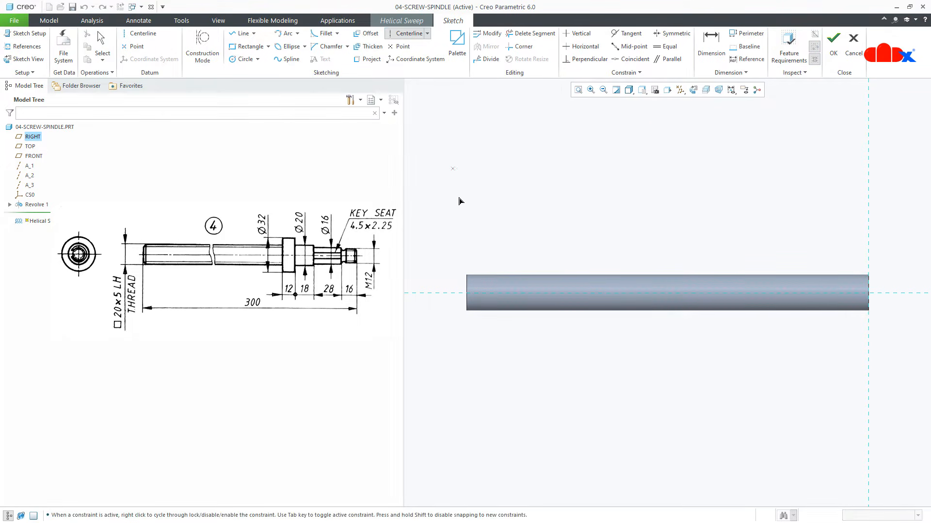
left_click(611, 303)
- Add the shaft's far end face and its upper edge as references for the helix profile sketch
left_click(26, 47)
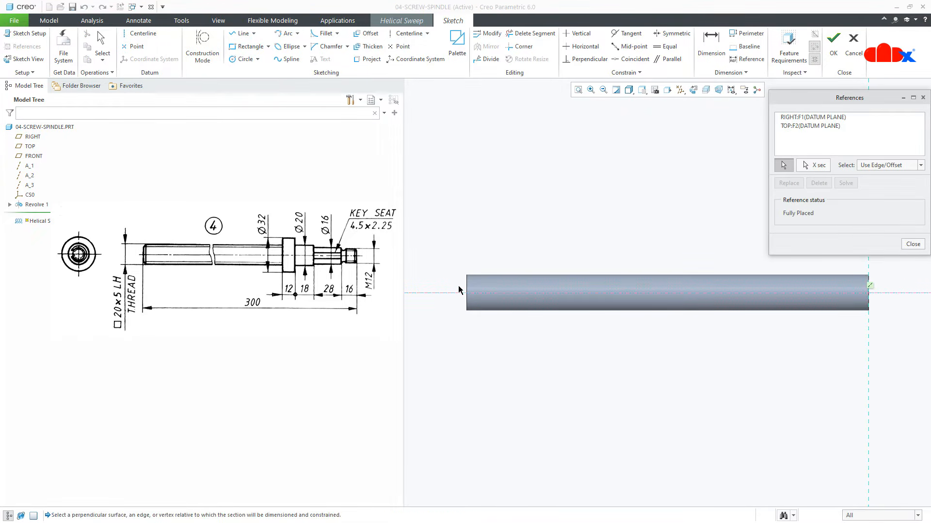
left_click(529, 279)
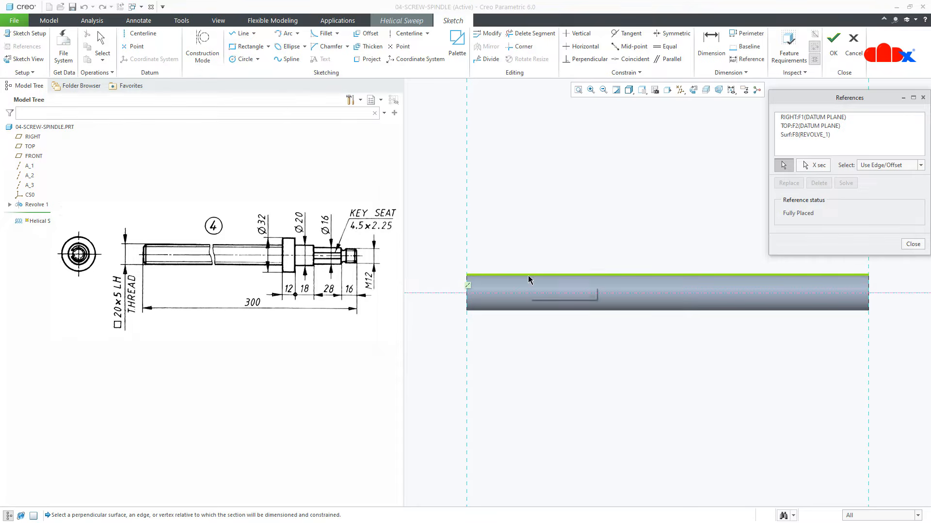
middle_click(527, 341)
- Sketch a horizontal line along the shaft's upper edge, starting beyond the RIGHT plane and running past the far end
right_click(527, 340)
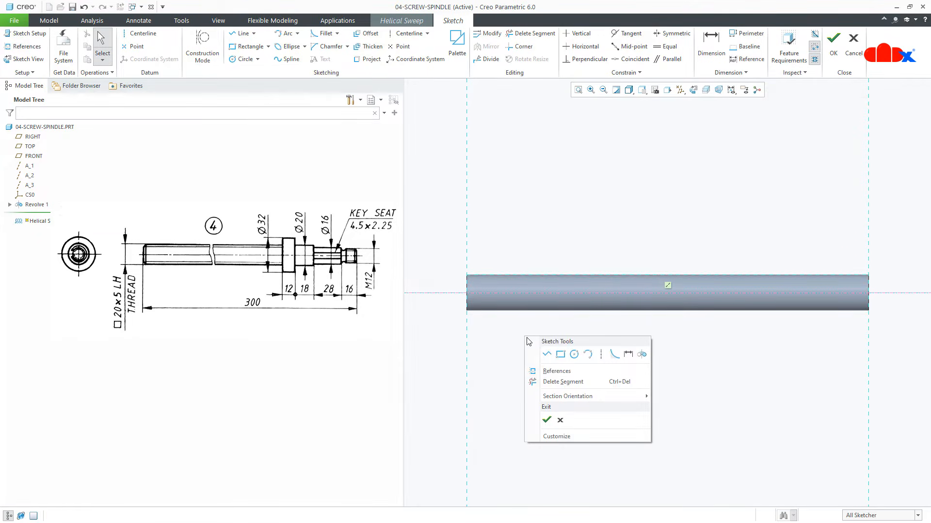
left_click(544, 356)
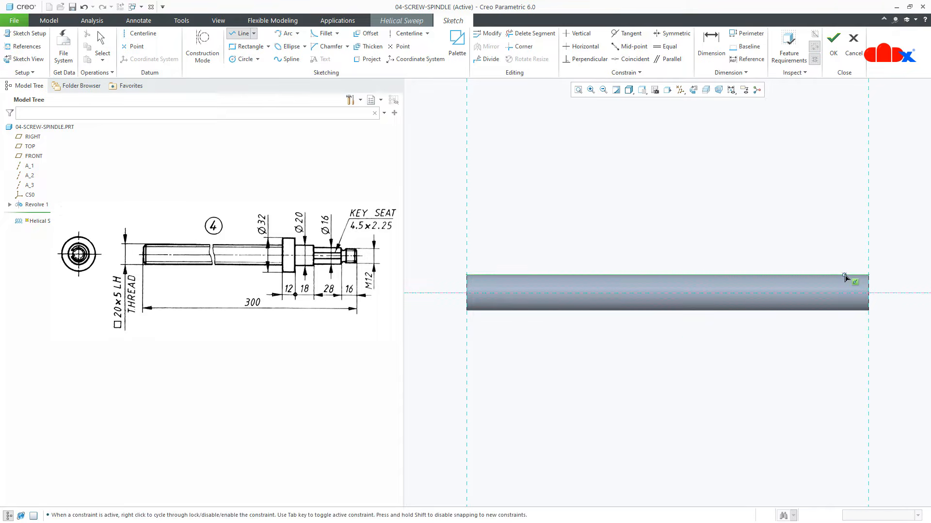
left_click(879, 274)
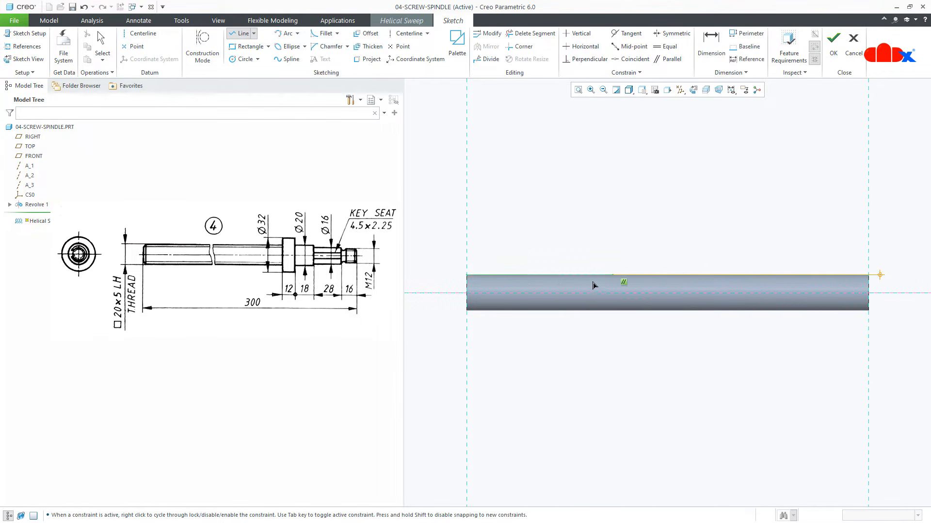
left_click(455, 276)
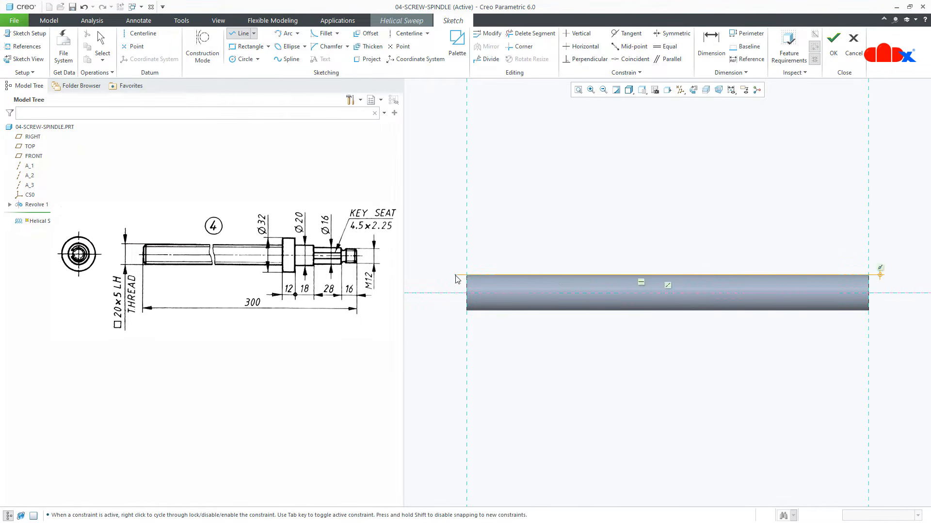
middle_click(493, 342)
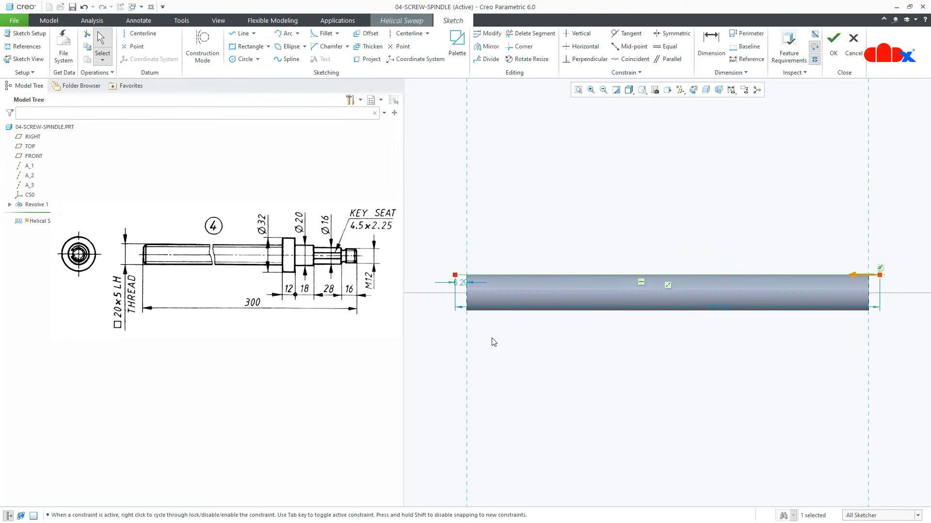
- Dimension the profile line to extend 5 mm past each end of the shaft and finish the helix profile sketch
double_click(461, 283)
type("5")
key("Return")
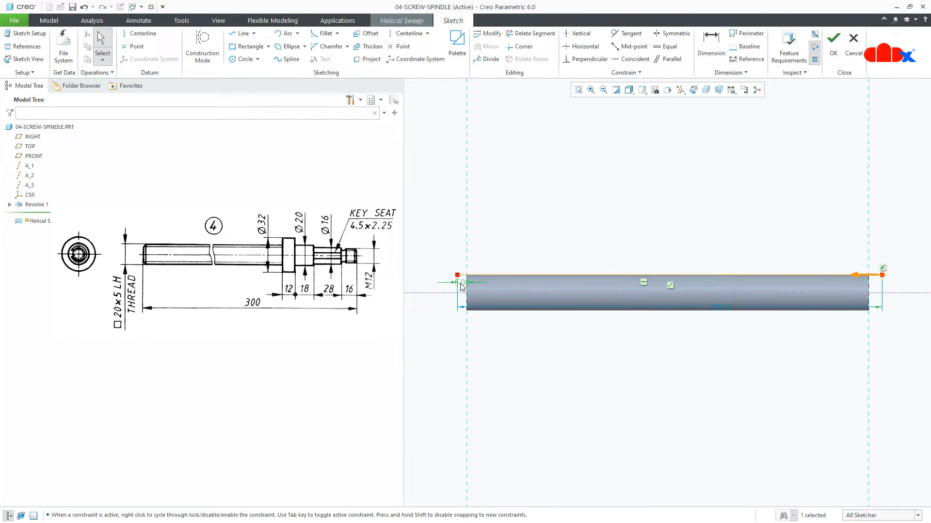
right_click(764, 220)
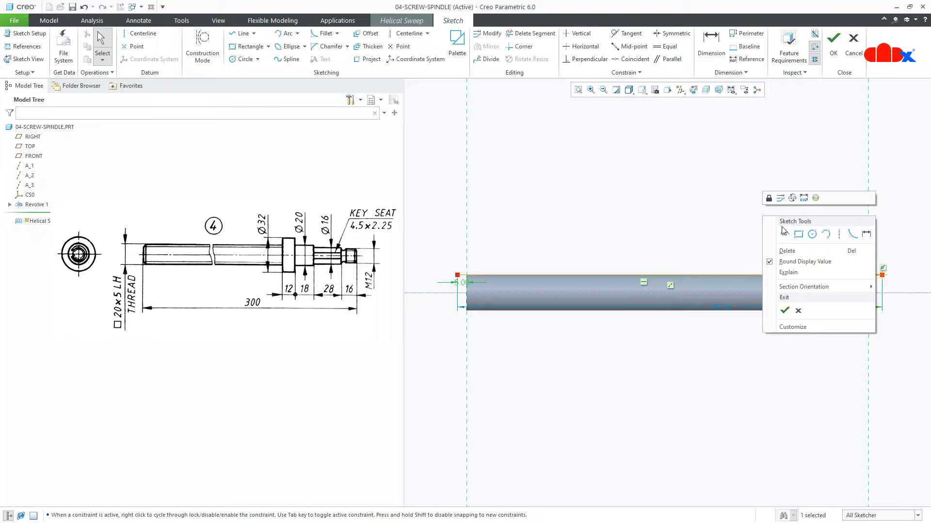
left_click(865, 236)
left_click(870, 262)
left_click(882, 275)
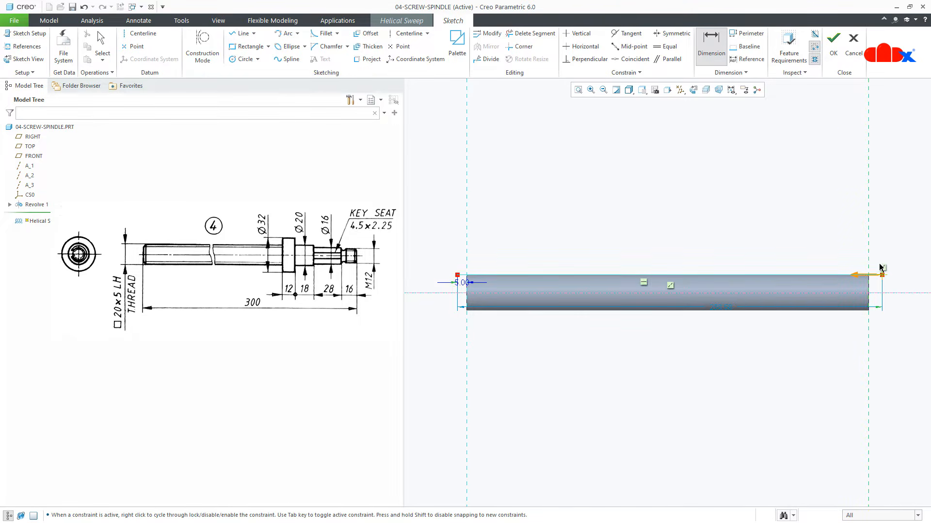
middle_click(880, 256)
type("5")
key("Return")
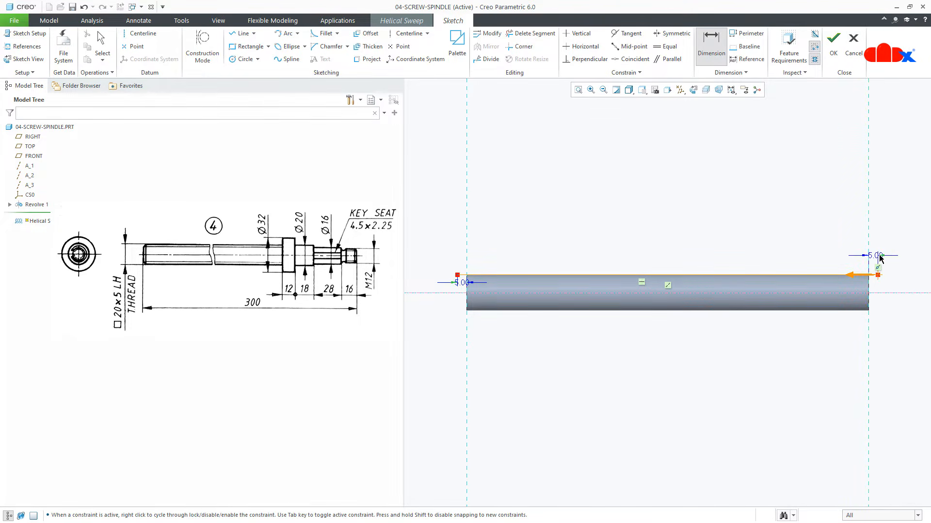
right_click(880, 258)
left_click(774, 340)
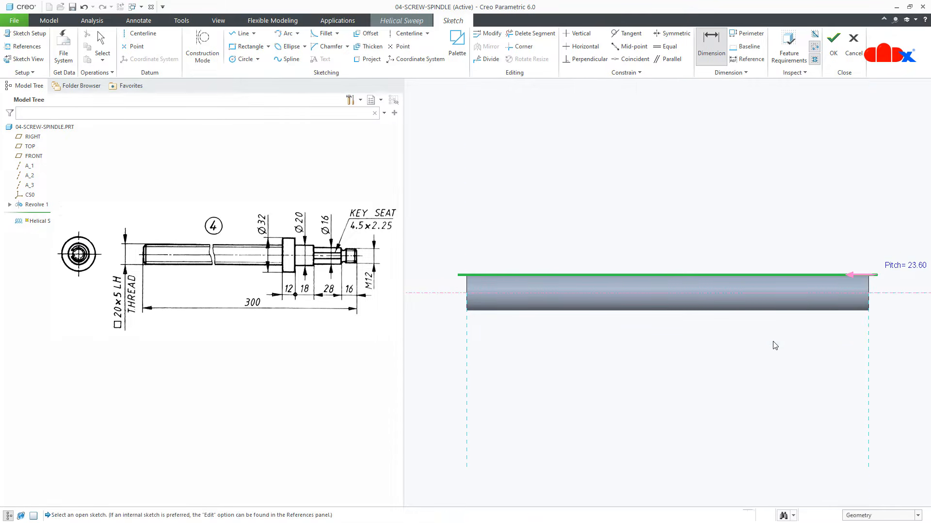
- Open the sweep section sketch and draw a square about 3.8 mm wide from the profile's start point, inward from the shaft's surface
middle_click_drag(774, 345, 768, 367)
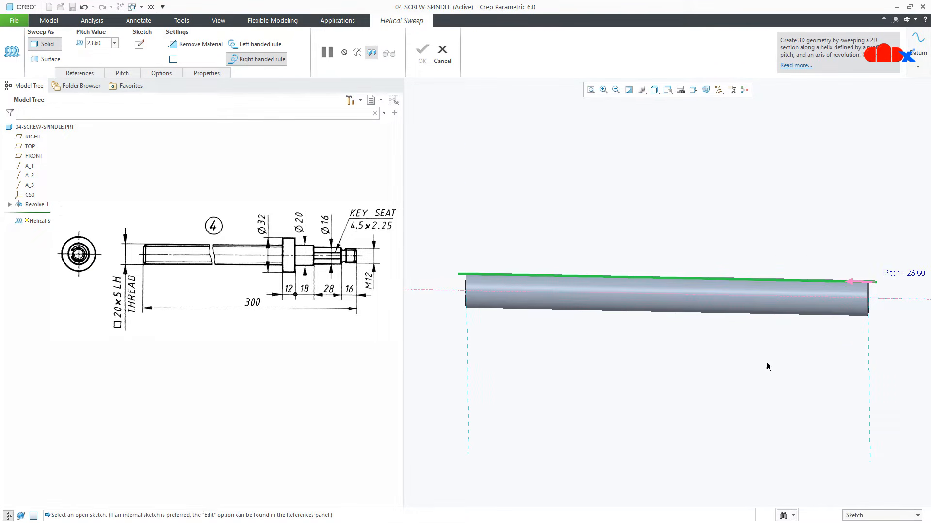
left_click(147, 48)
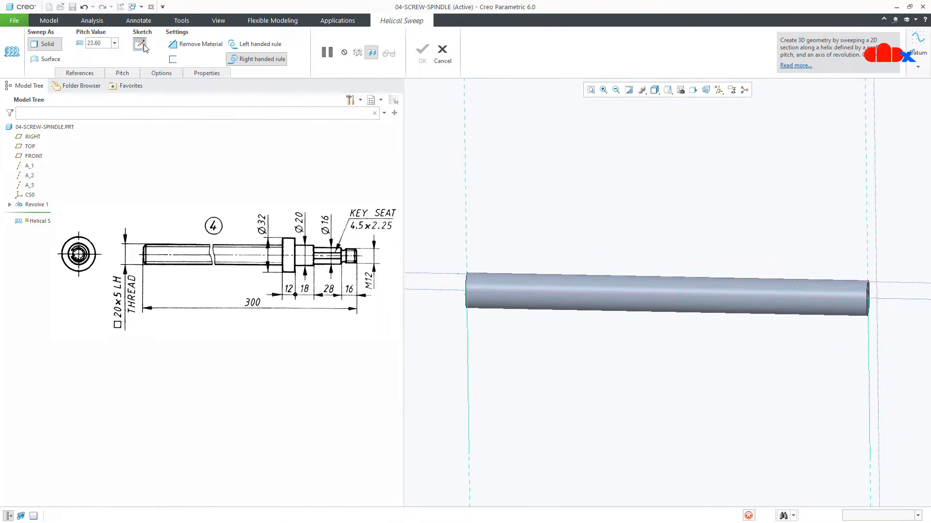
left_click(235, 47)
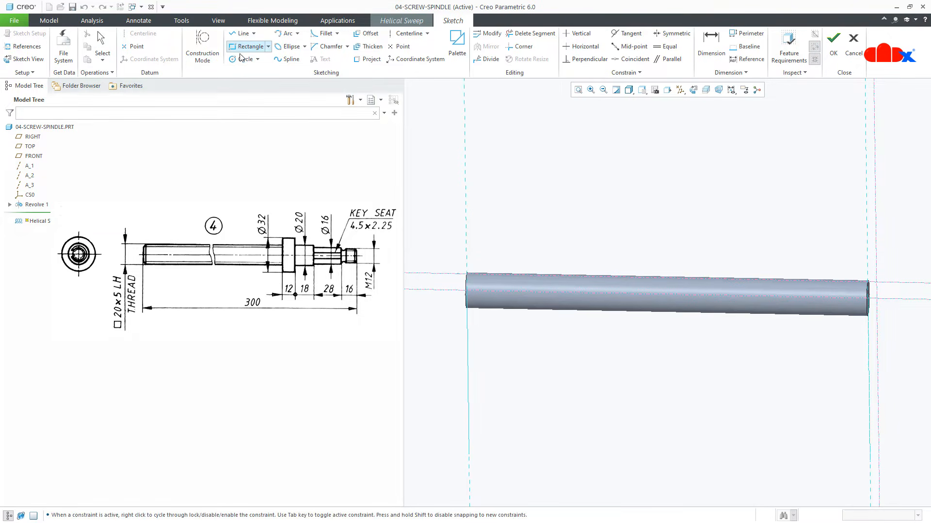
left_click(492, 322)
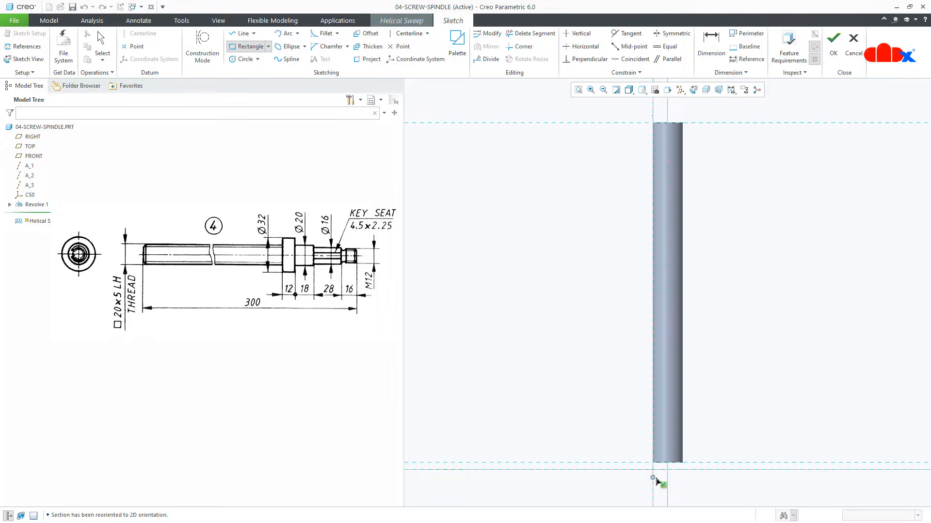
scroll(656, 480, "up", 3)
left_click(645, 454)
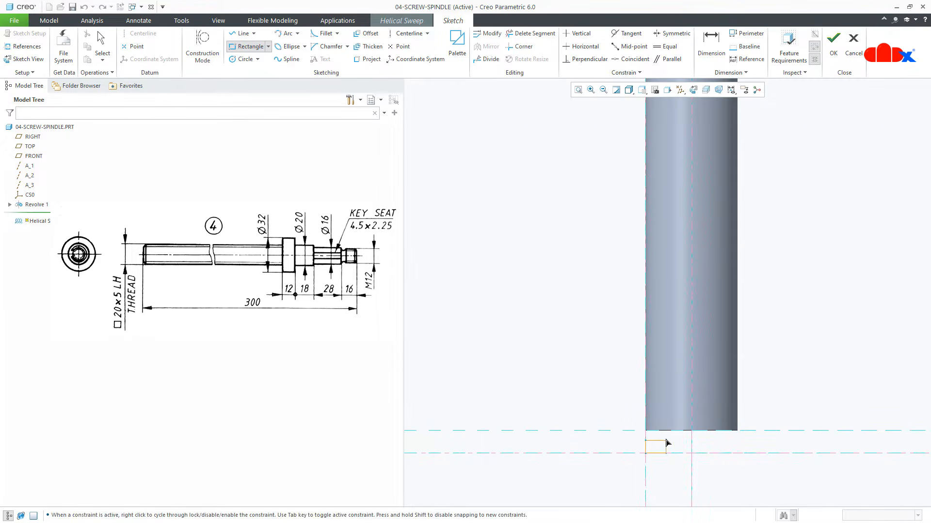
left_click(663, 436)
middle_click(674, 451)
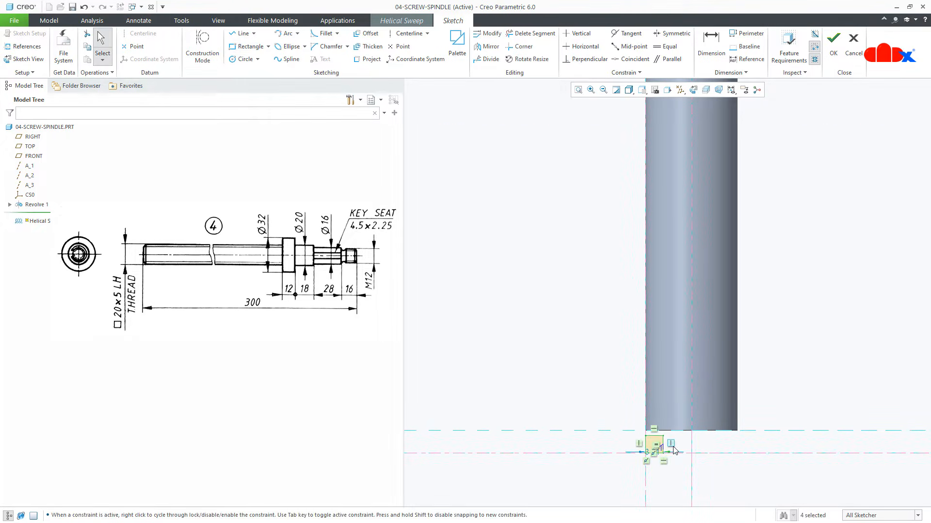
- Set the section square's side to 2.5 mm and finish the section sketch
scroll(660, 452, "up", 3)
double_click(636, 454)
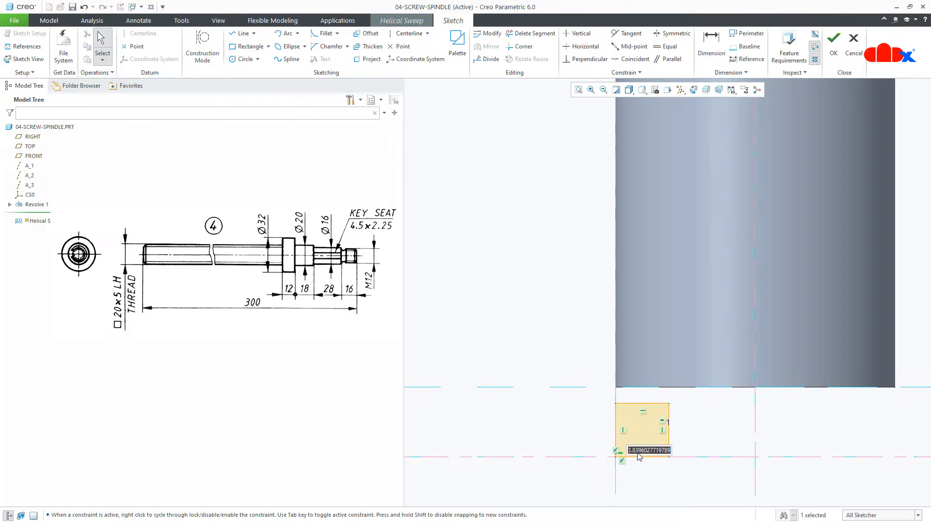
type("2.5")
key("Return")
scroll(638, 456, "down", 4)
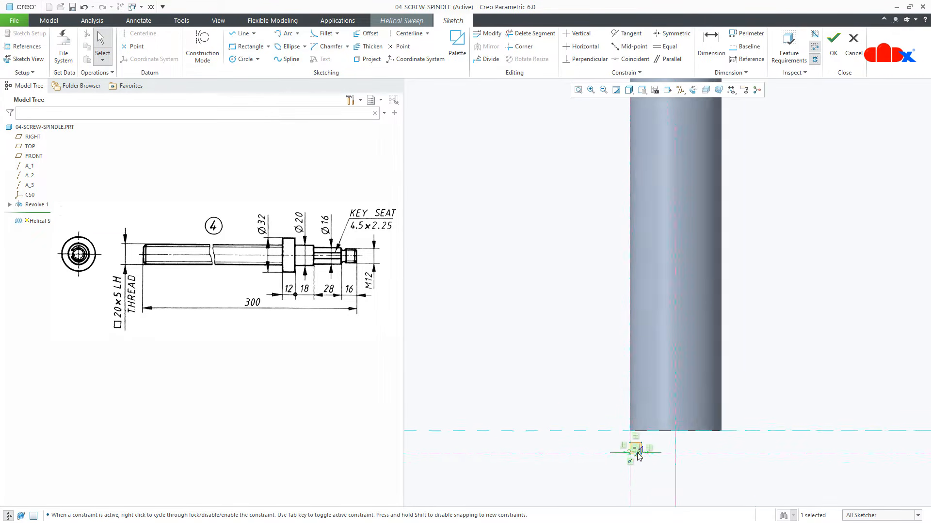
scroll(638, 457, "down", 2)
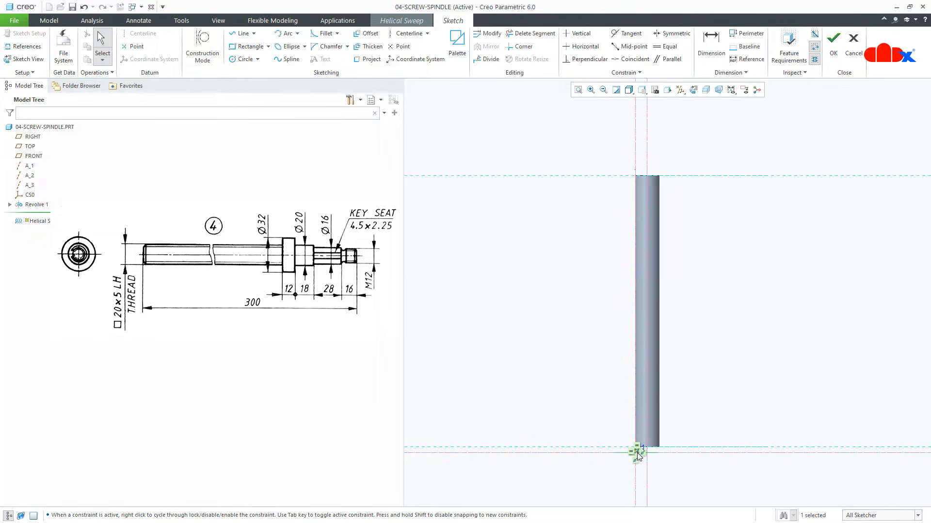
right_click(637, 455)
left_click(659, 433)
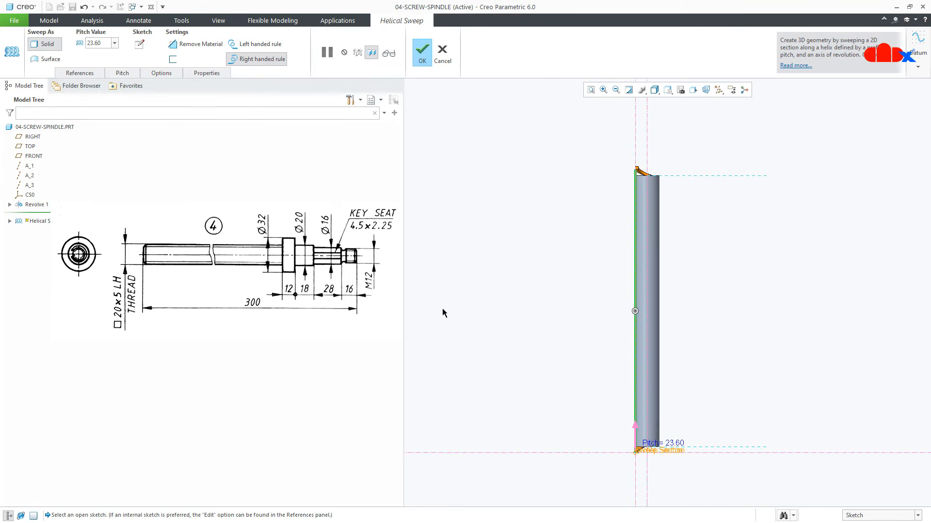
- Make the helical sweep remove material, set its pitch to 5 mm and complete the feature
left_click(195, 44)
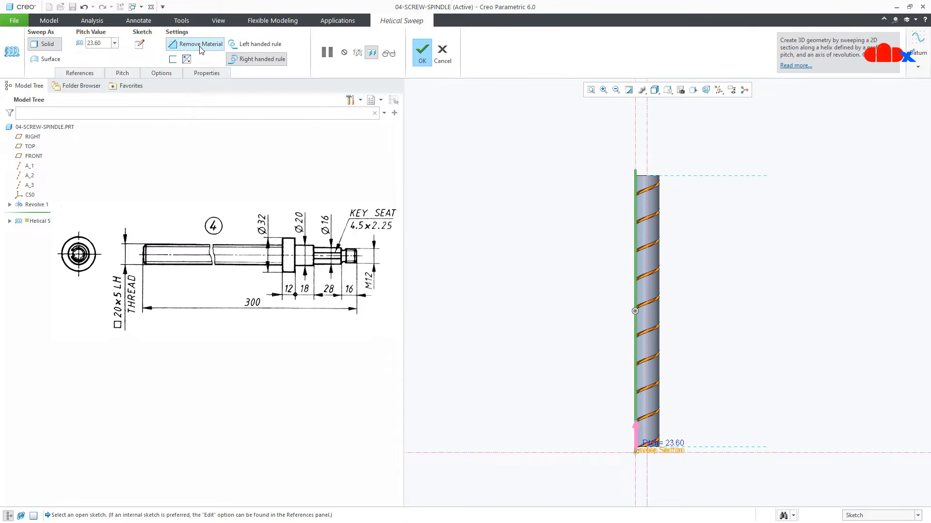
left_click(123, 73)
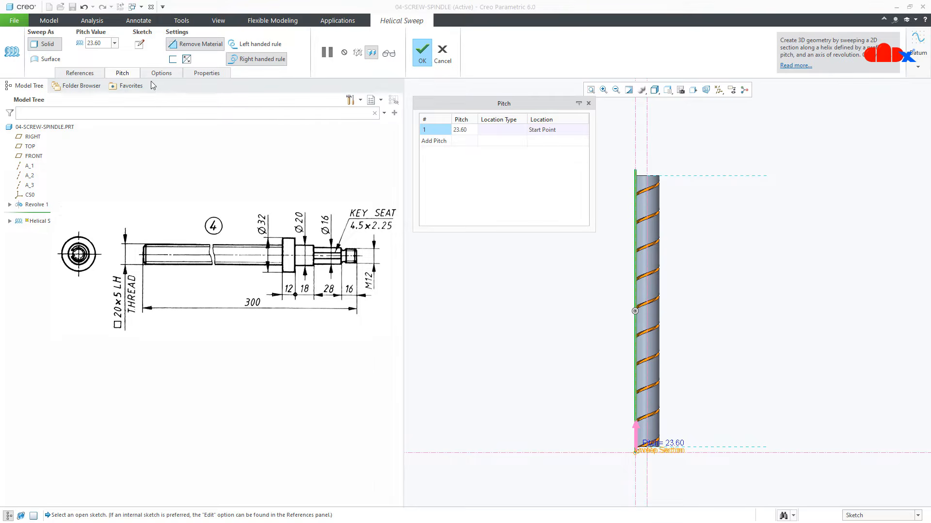
left_click(464, 130)
type("5")
key("Return")
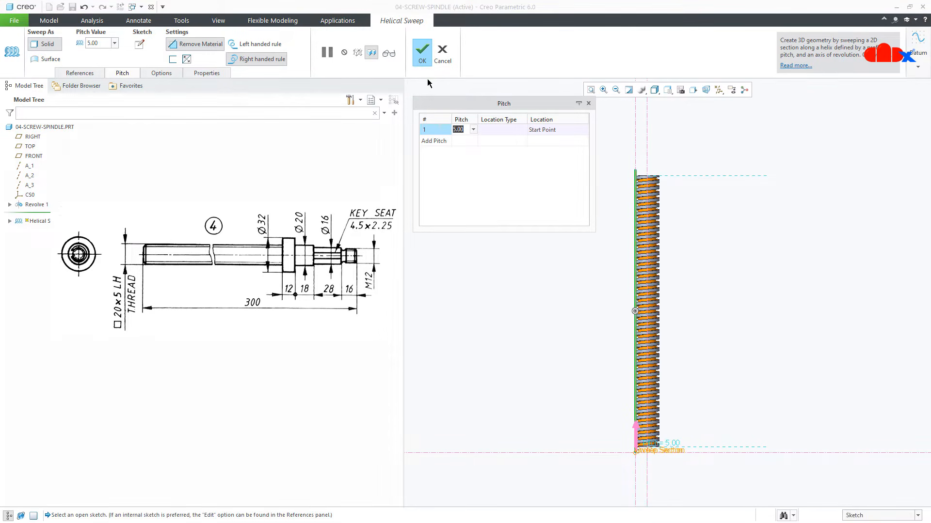
left_click(422, 52)
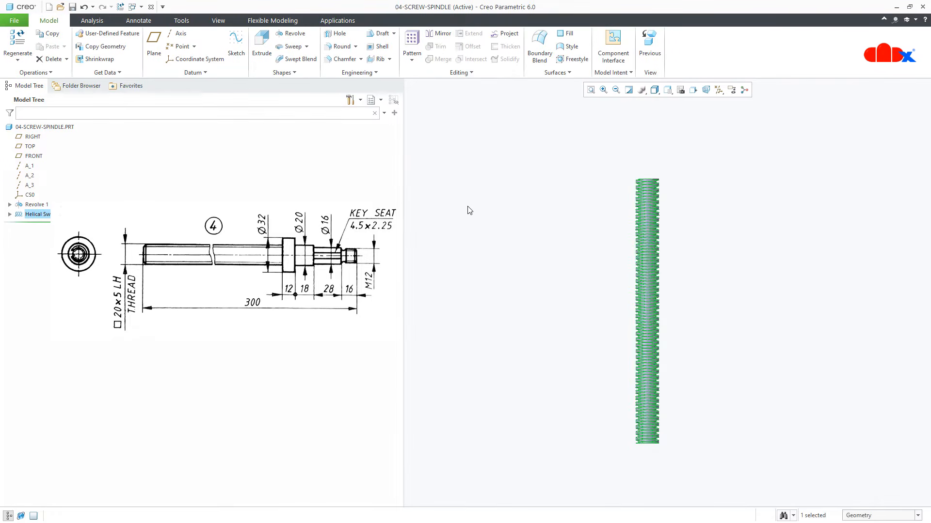
- Examine the square thread along the spindle and at both of its ends
left_click(469, 212)
key("ctrl+d")
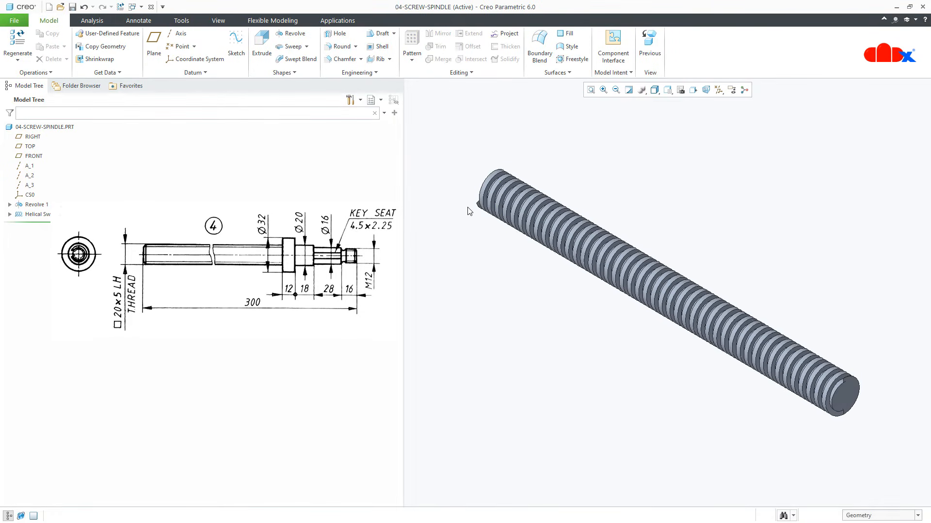
middle_click_drag(472, 205, 581, 200)
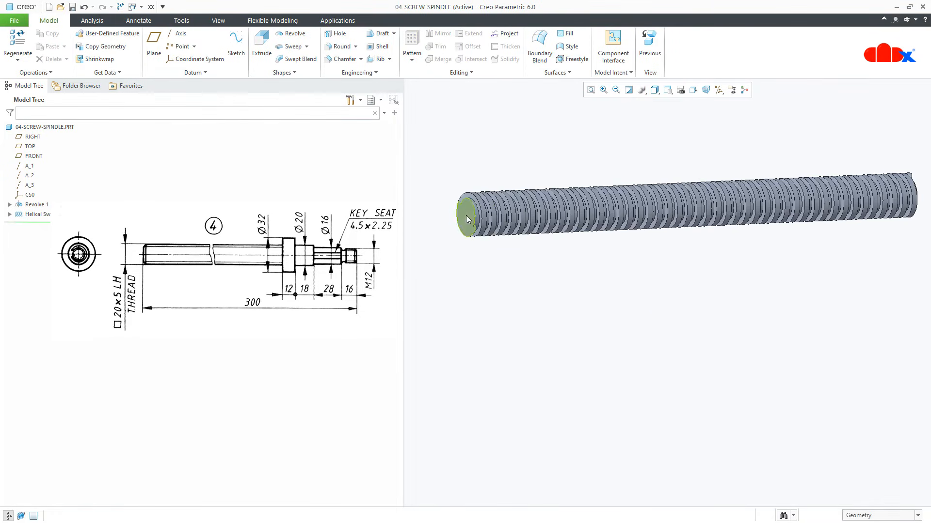
scroll(467, 215, "down", 5)
middle_click_drag(510, 196, 474, 163)
scroll(698, 262, "up", 8)
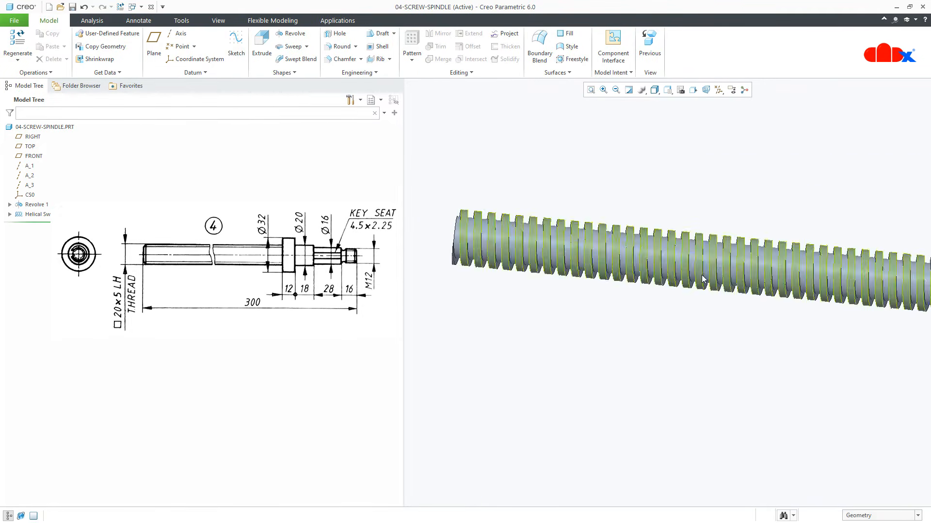
scroll(817, 281, "down", 10)
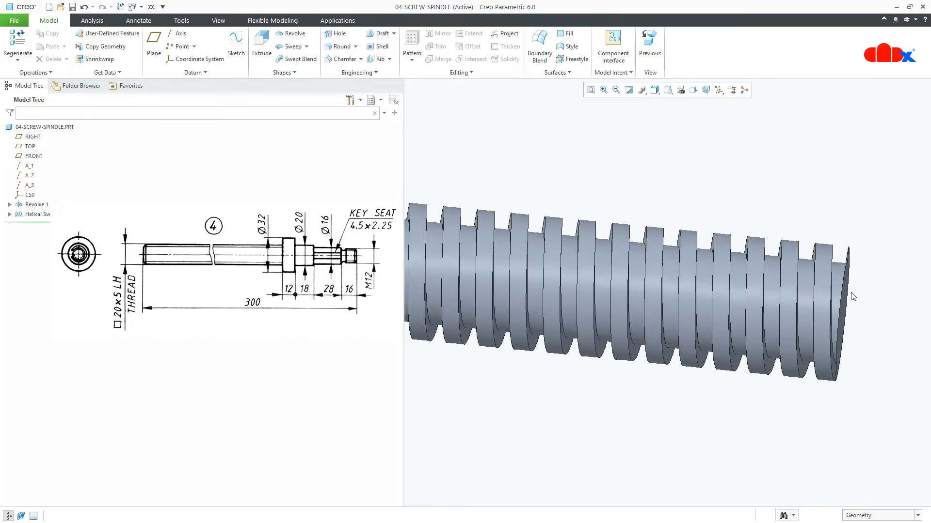
key("ctrl+d")
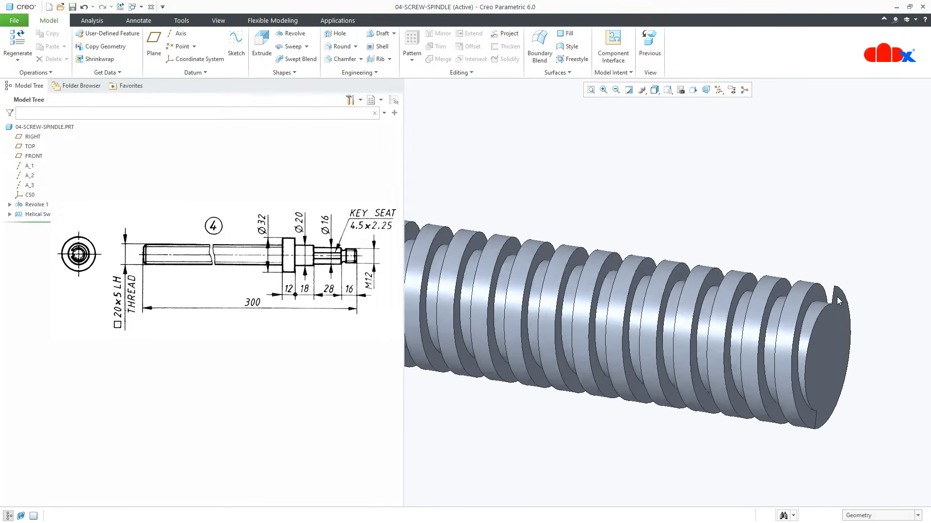
- Display the datum planes and start a Revolve with its sketch on the FRONT plane
left_click(719, 90)
left_click(718, 145)
left_click(718, 207)
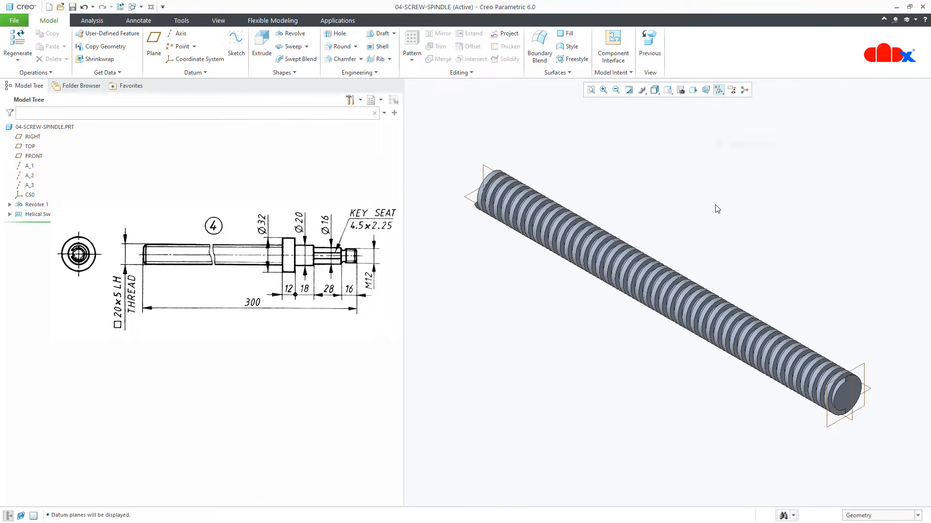
left_click(292, 33)
left_click(483, 172)
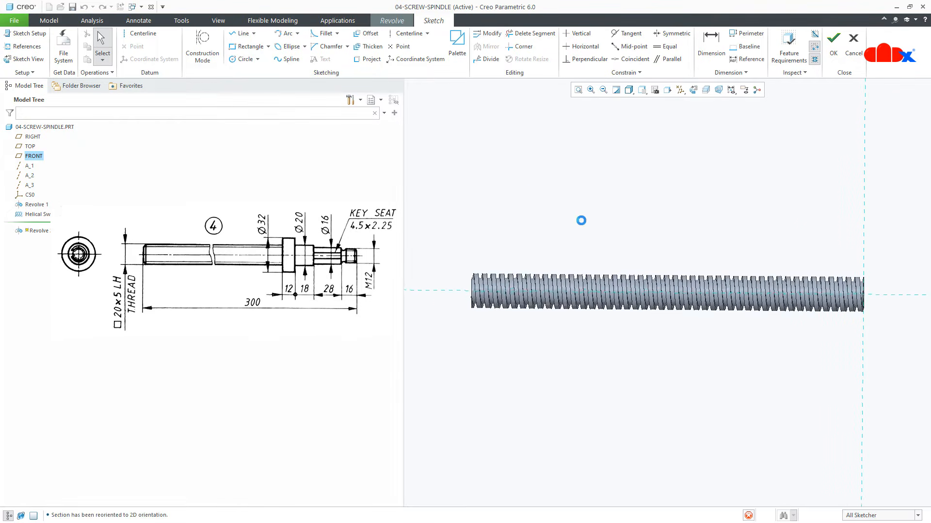
- Add a centerline along the spindle's axis in the Revolve sketch and hide the datum planes
scroll(885, 293, "down", 1)
middle_click_drag(883, 289, 628, 325, "shift")
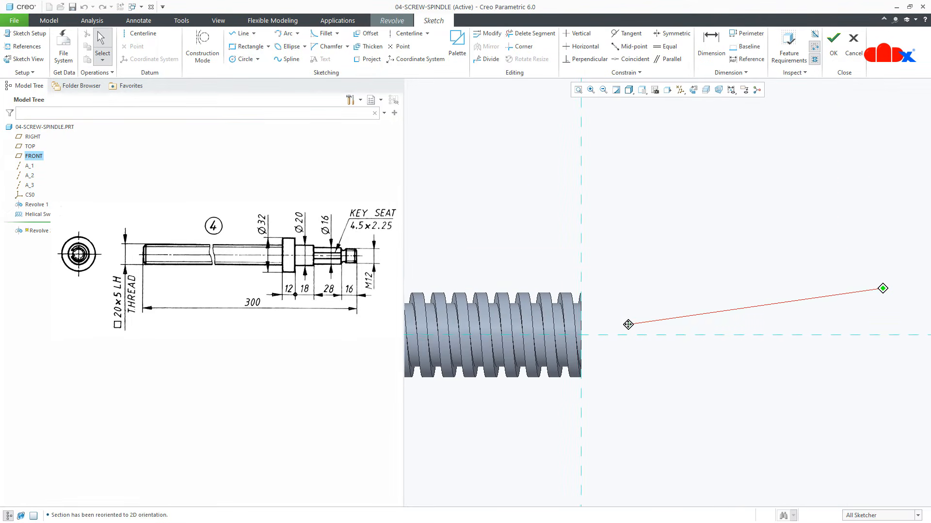
left_click(141, 34)
left_click(662, 337)
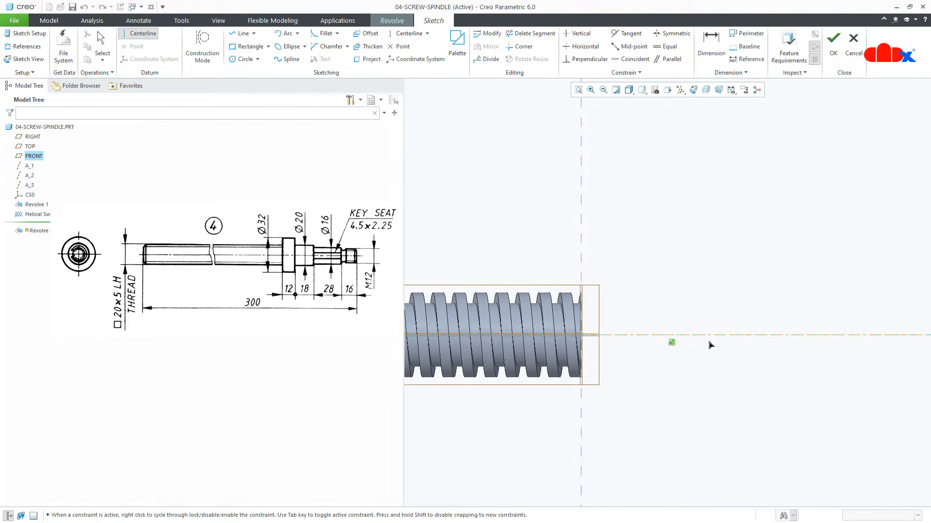
left_click(709, 341)
middle_click(716, 372)
left_click(680, 89)
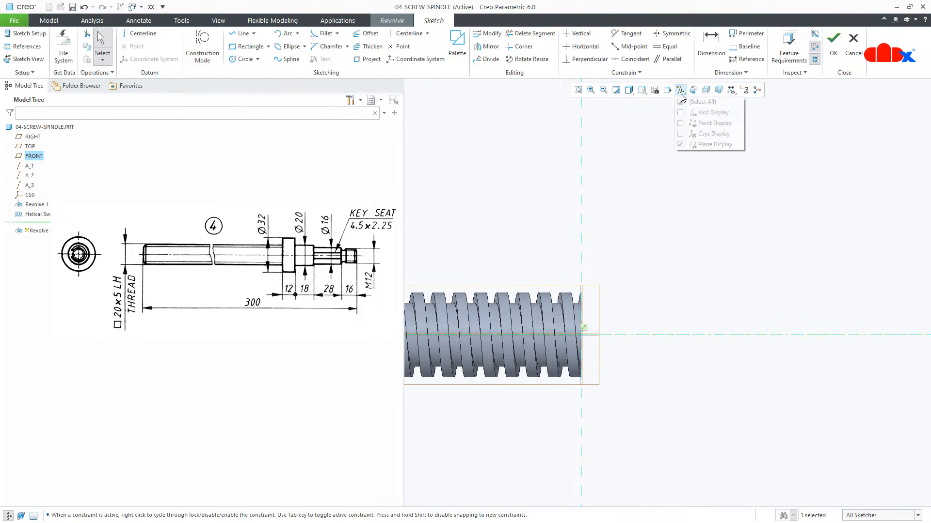
left_click(681, 145)
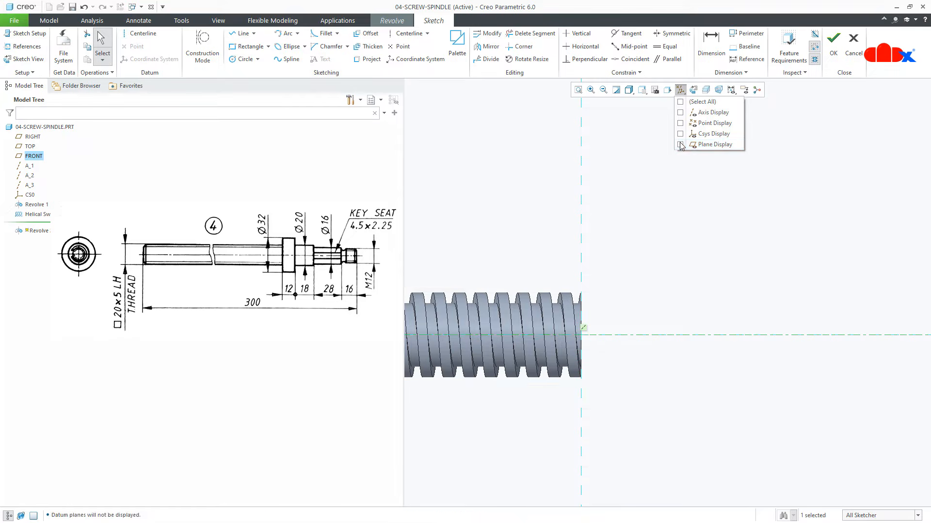
- Sketch a line chain of three descending steps from the spindle's end face, about 7, 15 and 20 mm long and 37, 27 and 22 mm in diameter
right_click(668, 214)
left_click(689, 232)
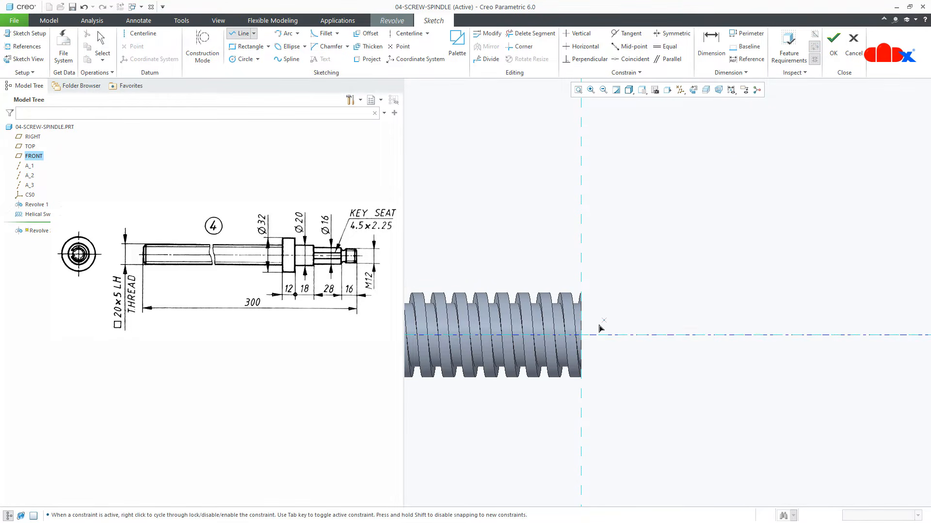
left_click(582, 258)
left_click(611, 258)
left_click(611, 279)
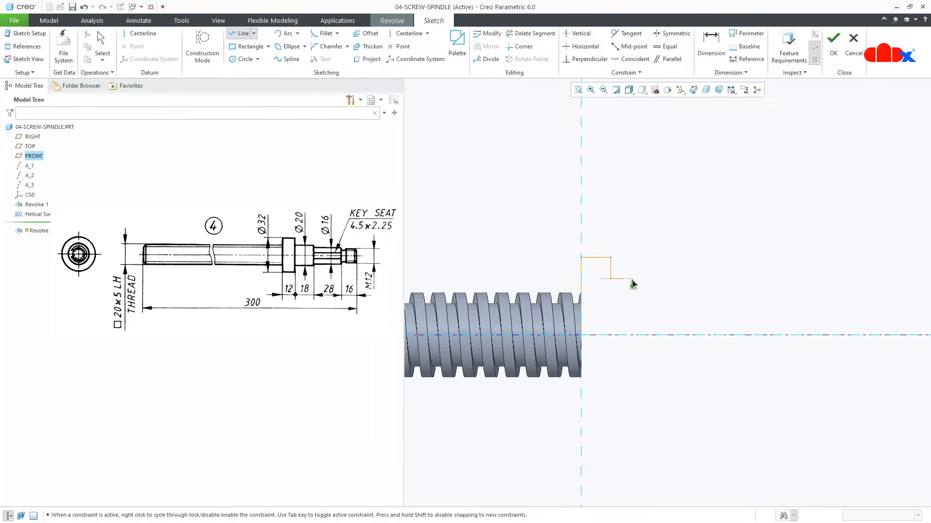
left_click(676, 280)
left_click(676, 288)
left_click(760, 292)
middle_click(760, 292)
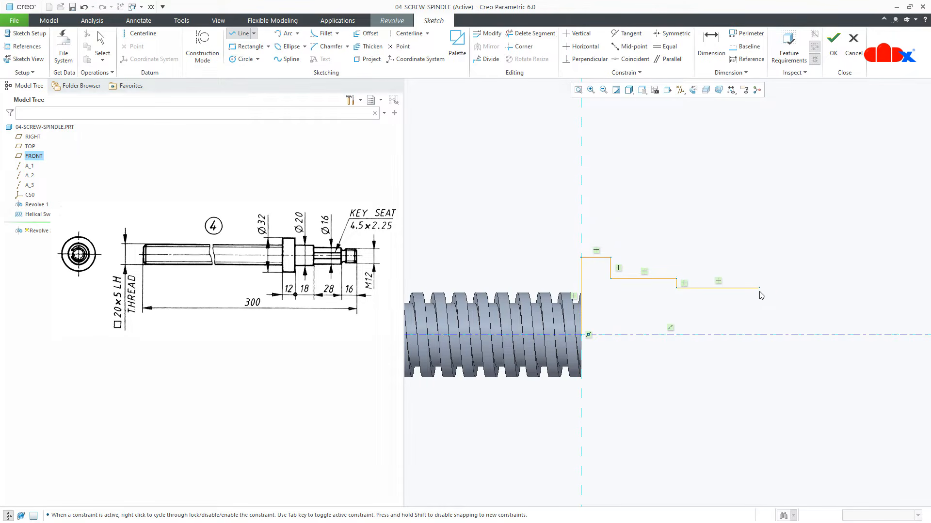
middle_click(759, 291)
- Sketch the separate end step about 10 mm long and 17 mm in diameter, running its outline down and back along the axis
left_click(787, 300)
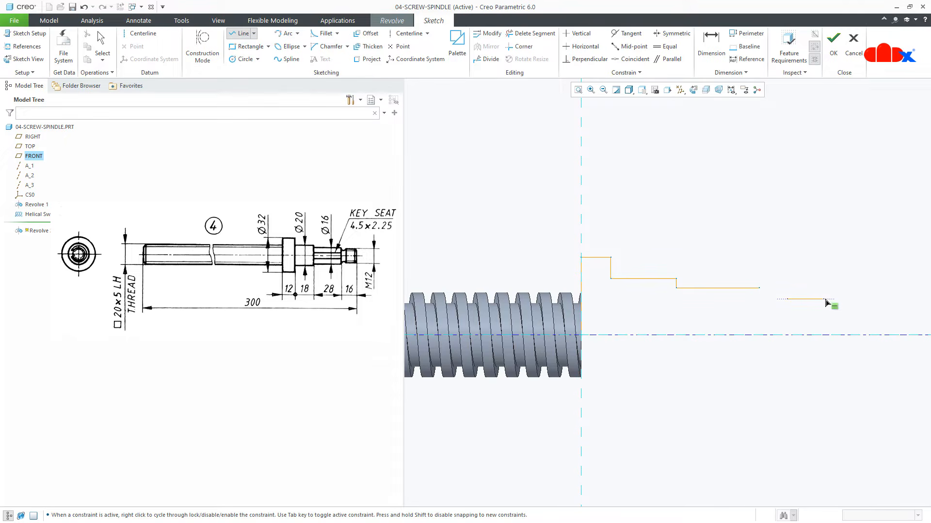
left_click(827, 299)
left_click(828, 335)
left_click(584, 336)
middle_click(623, 370)
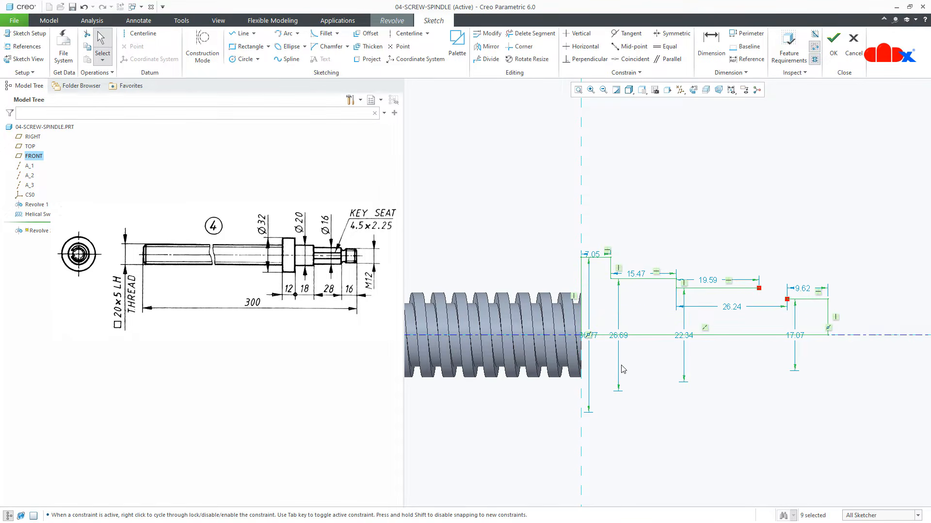
- Bridge the gap between the third step and the end step with a concave arc of about 5 mm radius
right_click(623, 369)
left_click(684, 388)
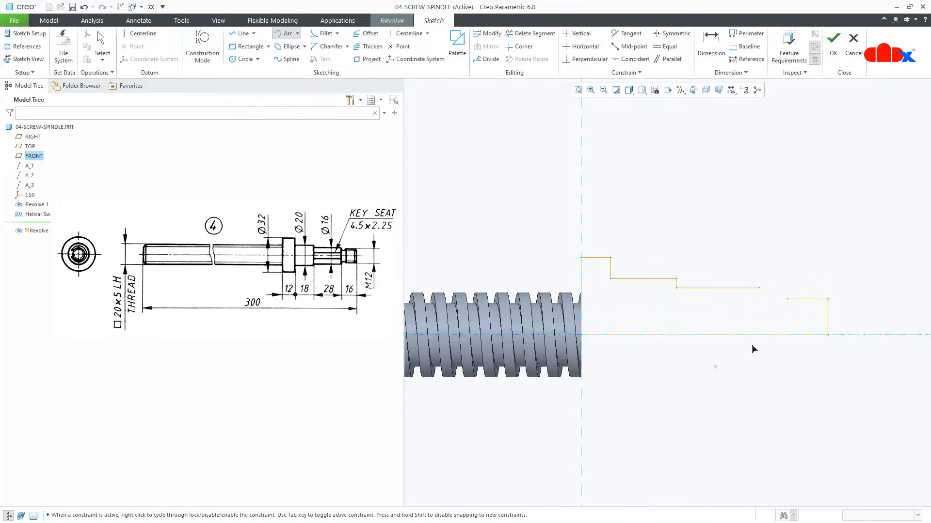
scroll(772, 326, "up", 3)
left_click(747, 253)
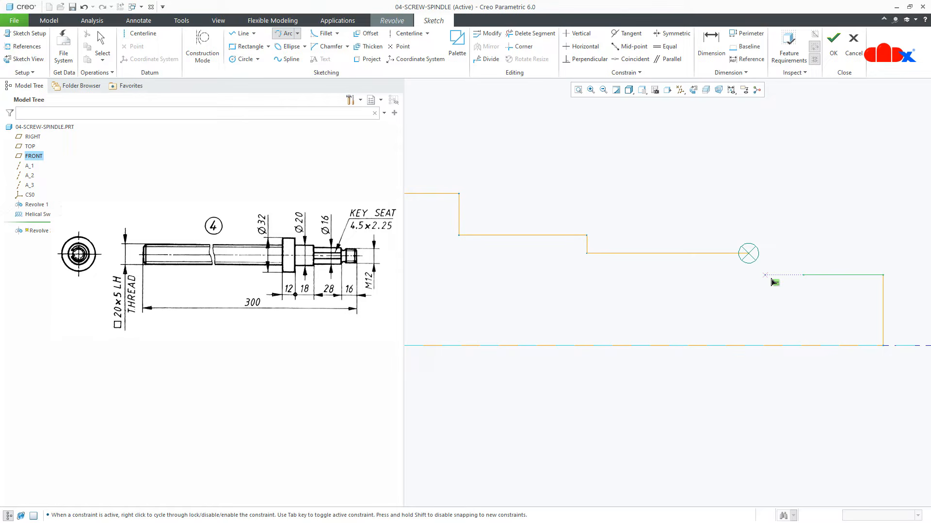
left_click(804, 275)
left_click(782, 290)
middle_click(783, 308)
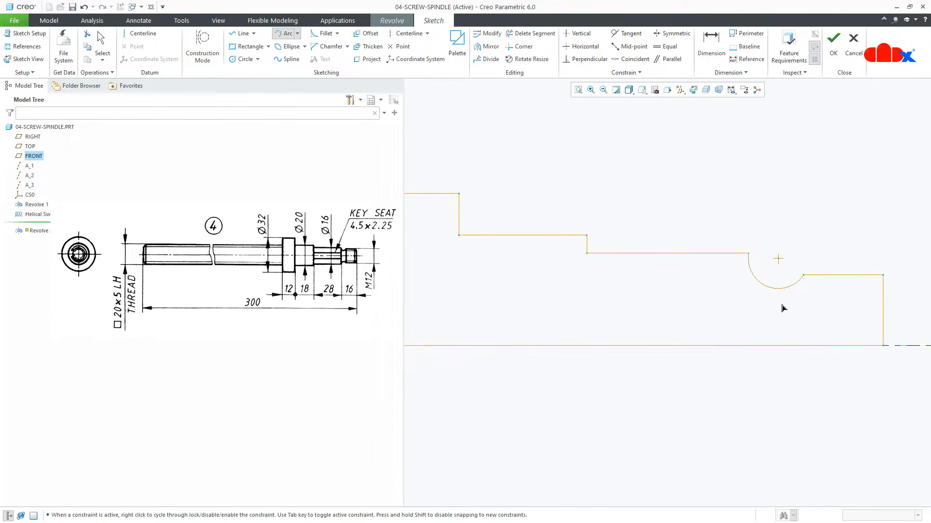
middle_click(783, 395)
scroll(751, 395, "down", 3)
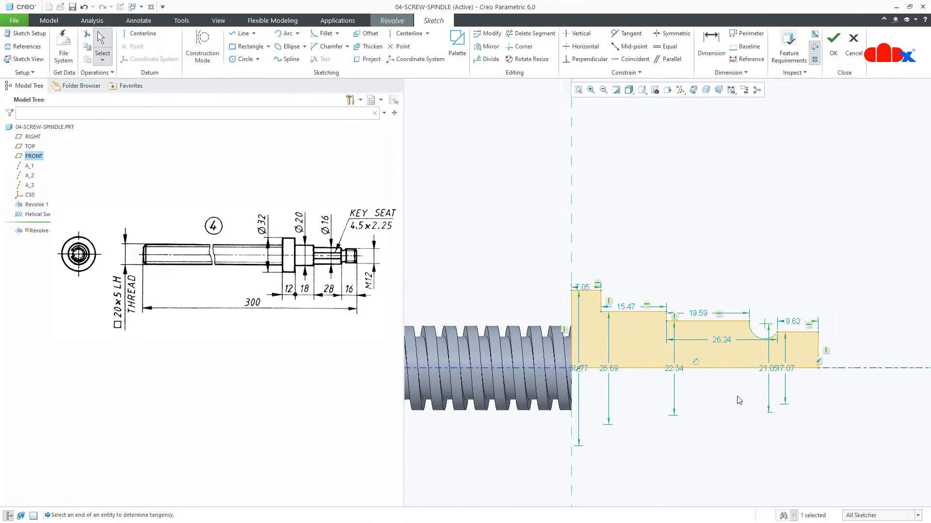
left_click(716, 416)
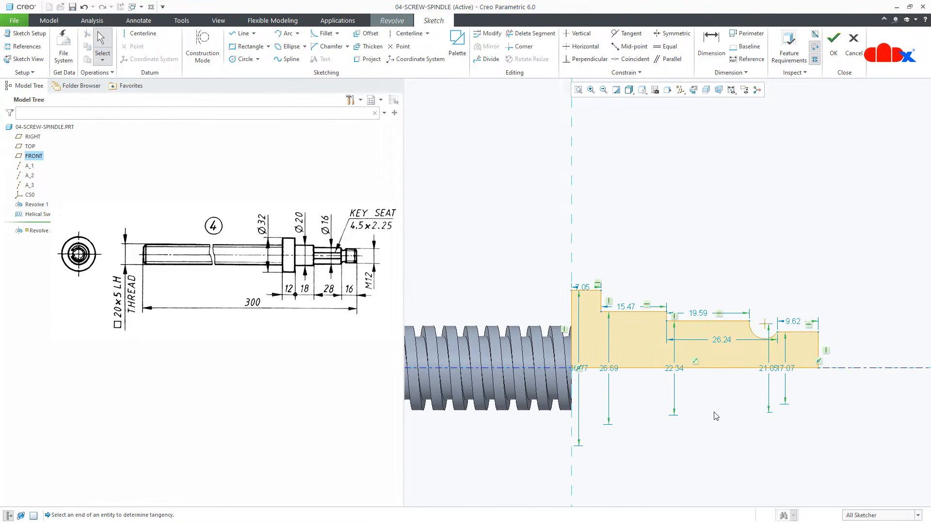
- Set the diameters of the four steps, from the collar outward, to 32, 20, 16 and 12 mm
double_click(588, 372)
type("32")
key("Return")
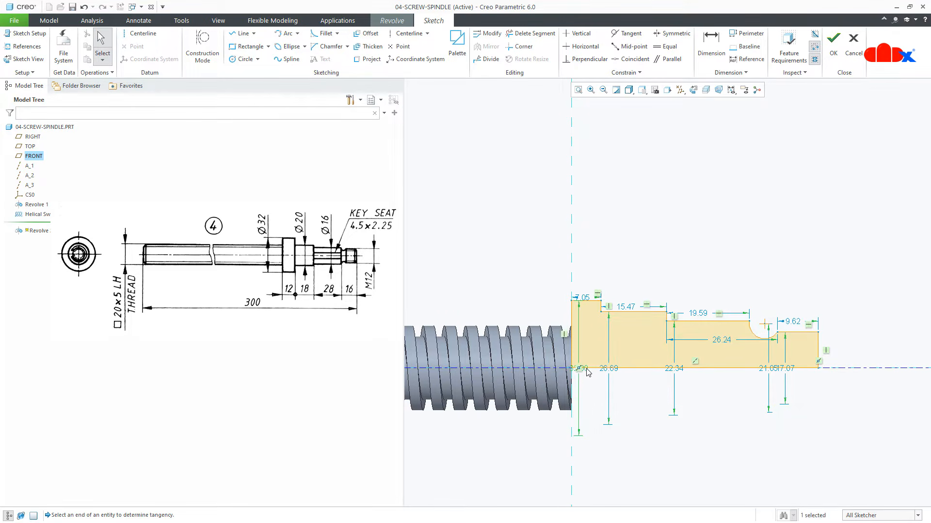
double_click(612, 372)
type("20")
key("Return")
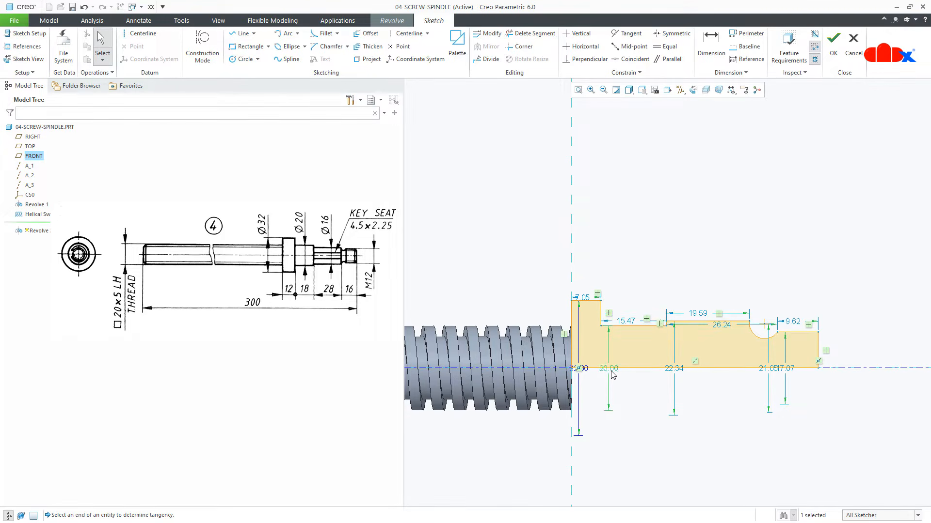
double_click(677, 370)
type("16")
key("Return")
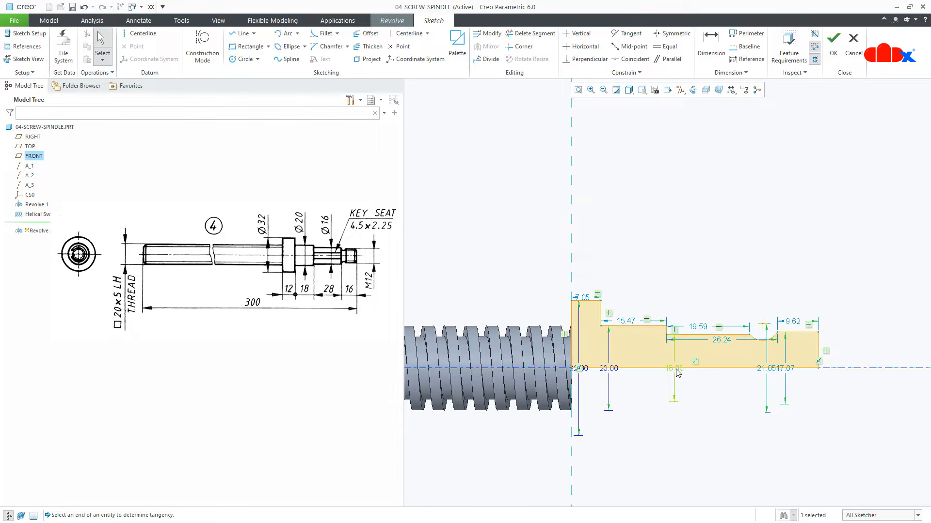
double_click(789, 371)
type("12")
key("Return")
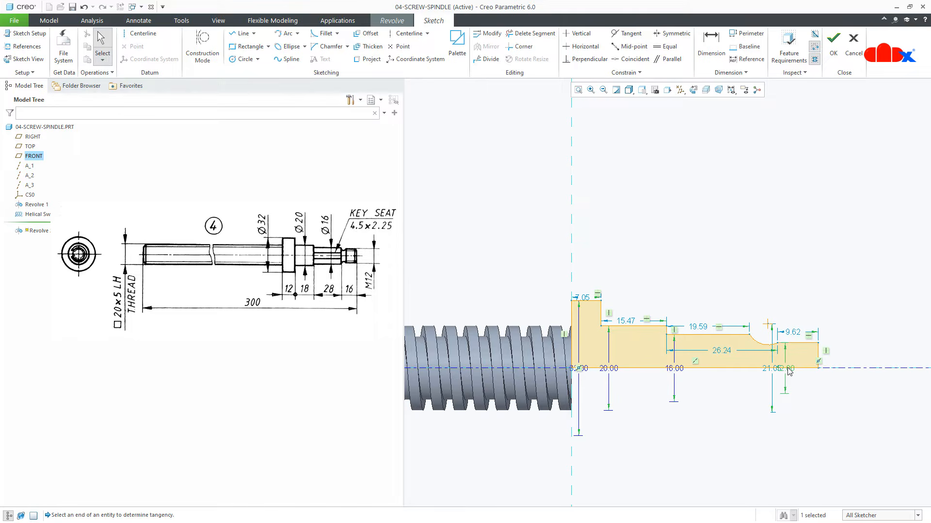
- Set the collar's width to 12 mm and the length of the 20 mm diameter step to 18 mm
double_click(586, 299)
type("12")
key("Return")
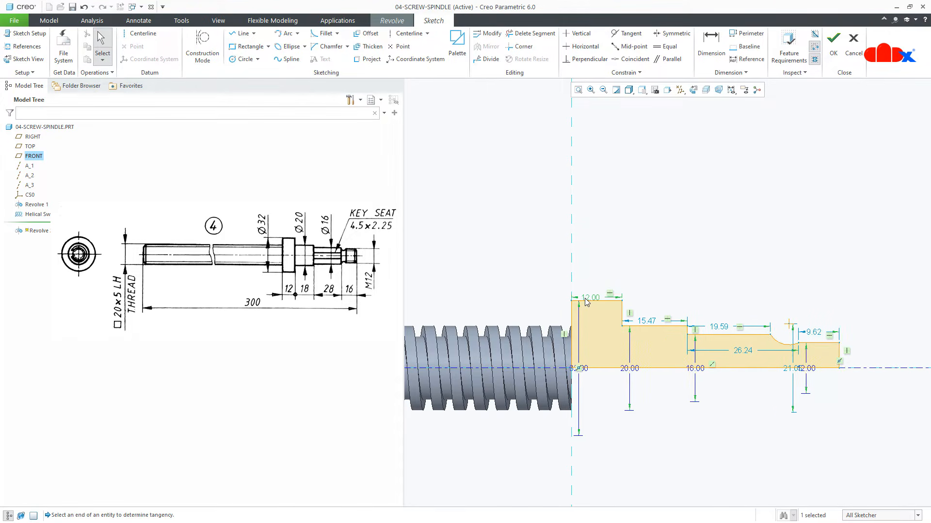
double_click(647, 322)
type("18")
key("Return")
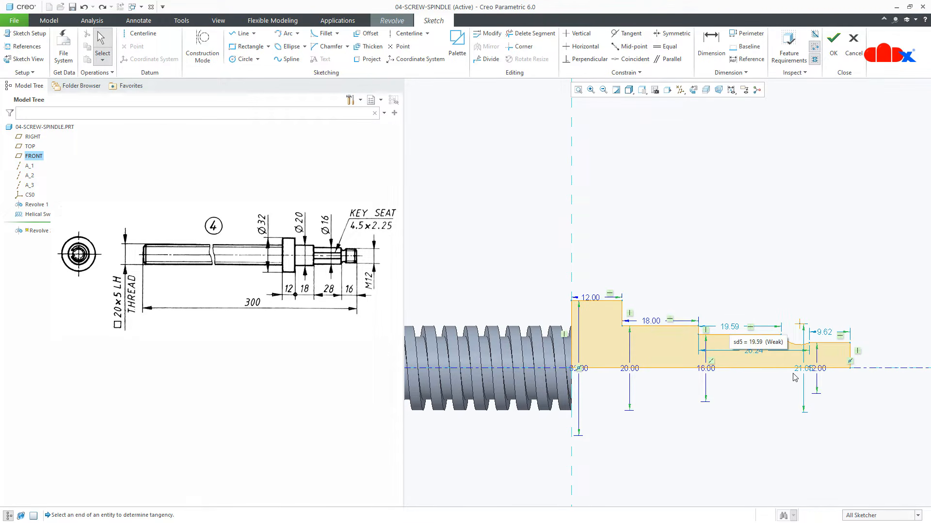
- Dimension the end portion including the arc groove as 16 mm long and the 16 mm diameter step as 28 mm long
right_click(839, 405)
left_click(816, 422)
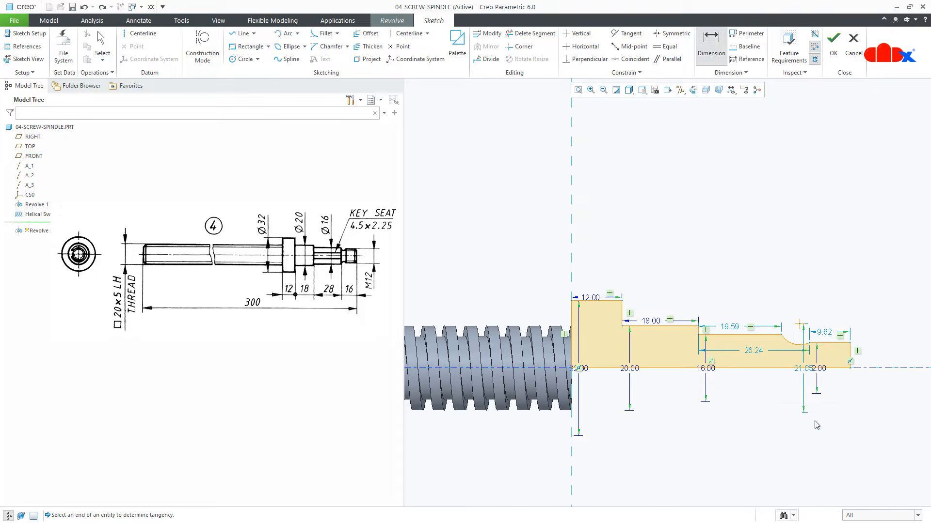
left_click(781, 335)
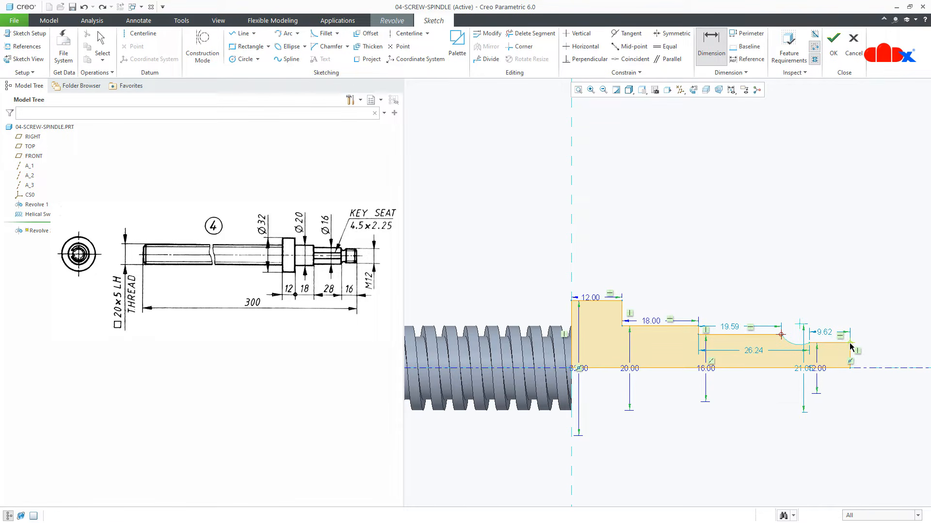
left_click(850, 343)
middle_click(806, 296)
type("16")
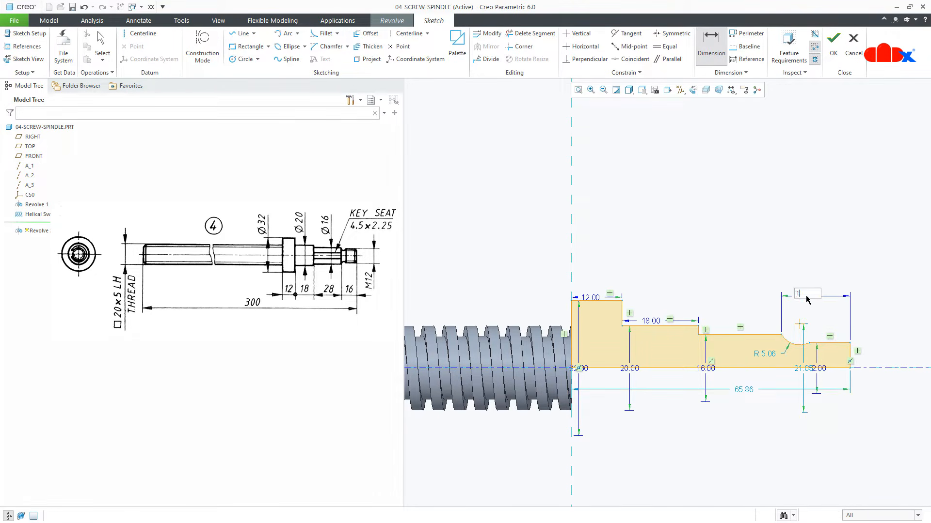
key("Return")
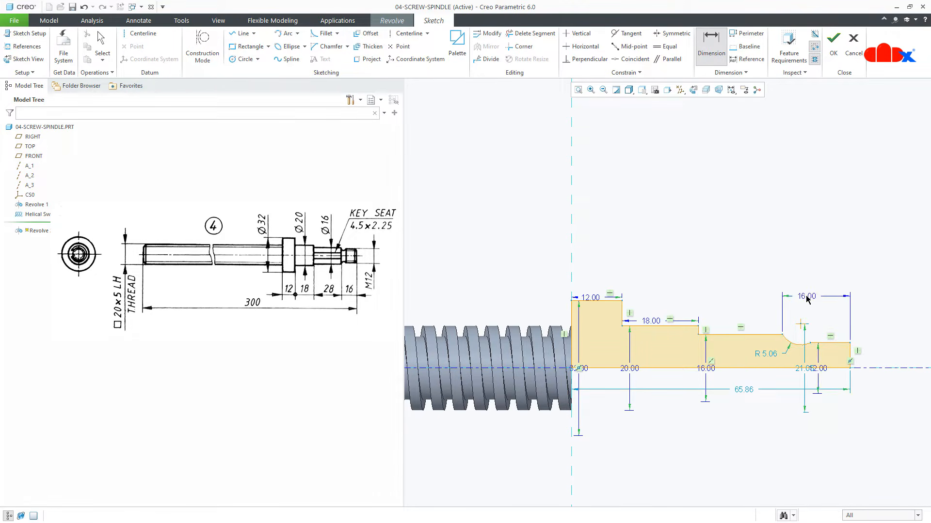
left_click(758, 335)
middle_click(751, 302)
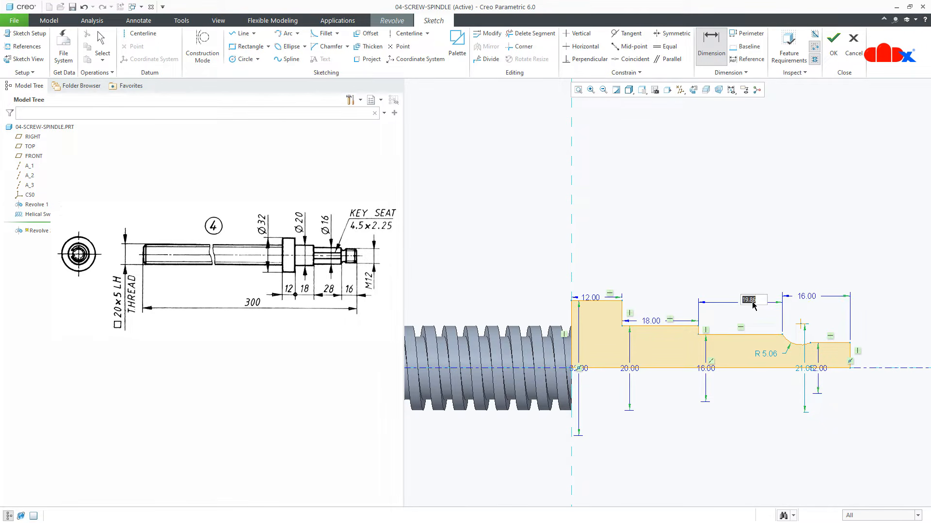
type("28")
key("Return")
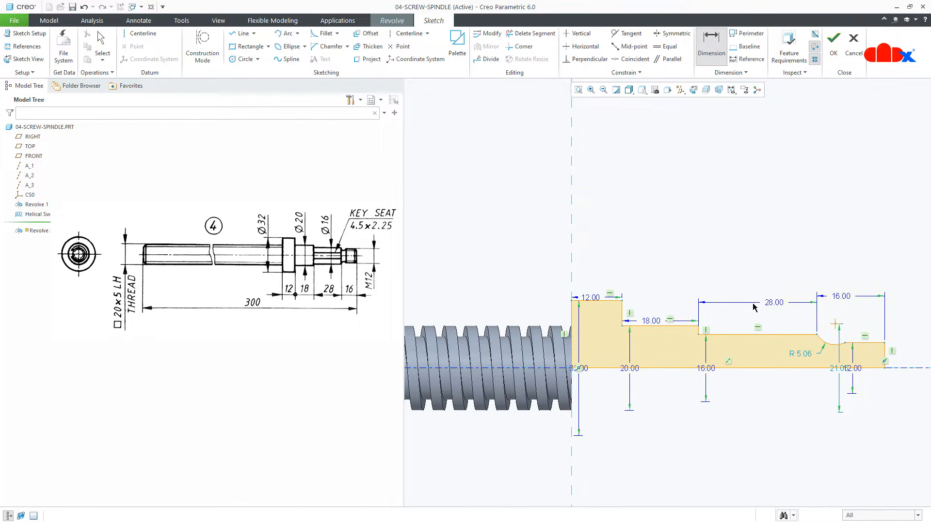
- Set the groove arc's centre to a 16 mm diameter about the axis and its radius to 3 mm
scroll(838, 371, "down", 1)
middle_click(839, 369)
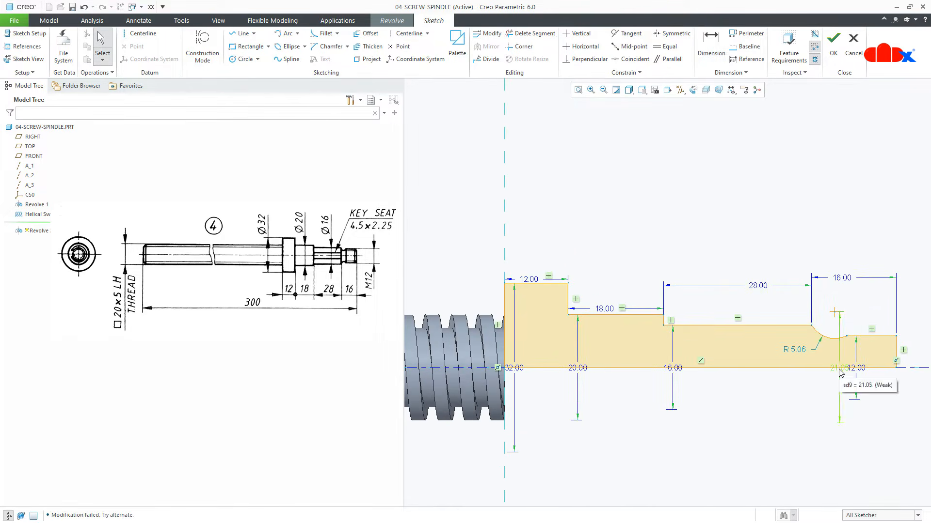
double_click(839, 369)
type("6")
key("Return")
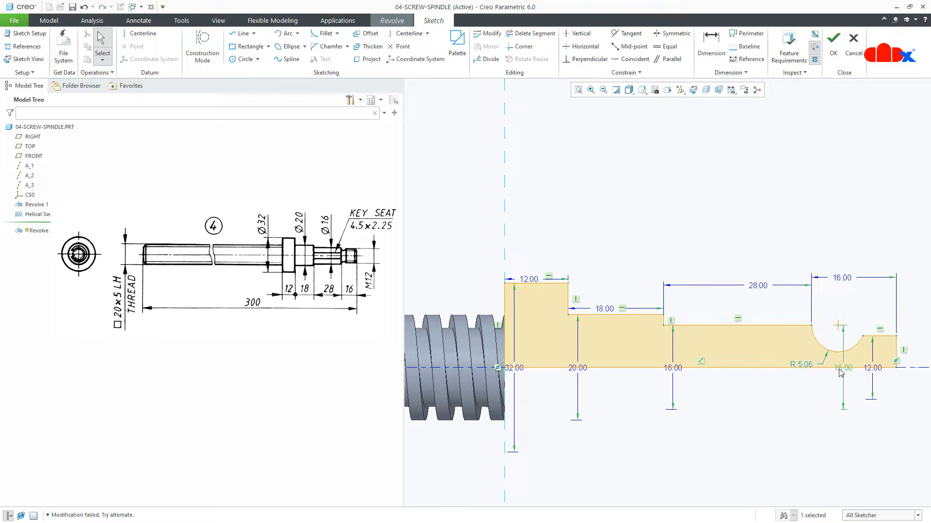
double_click(810, 366)
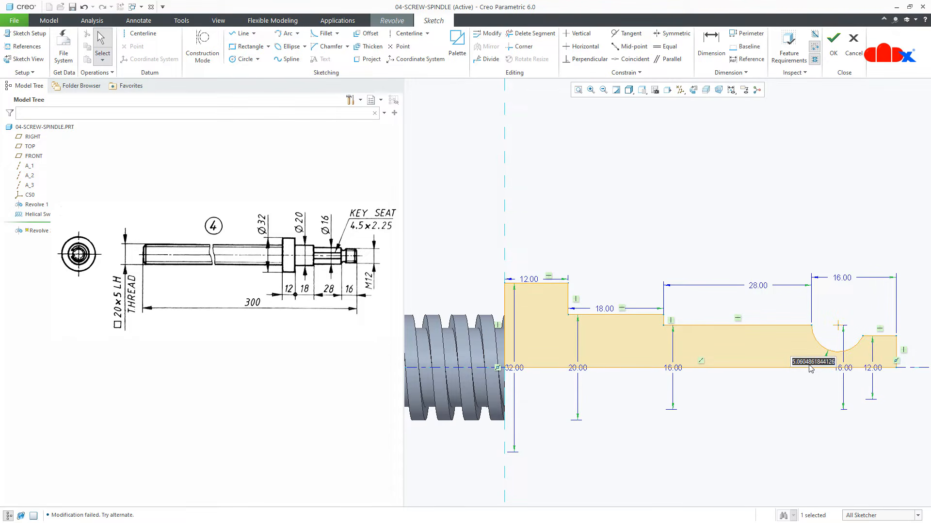
type("3")
key("Return")
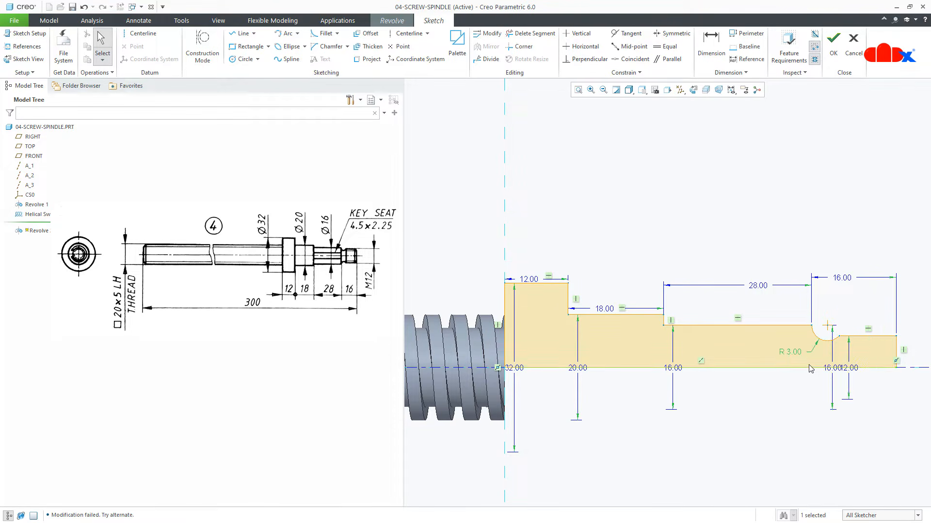
- Finish the profile sketch, complete the 360-degree solid Revolve and show the spindle in the default orientation
left_click(760, 415)
right_click(760, 415)
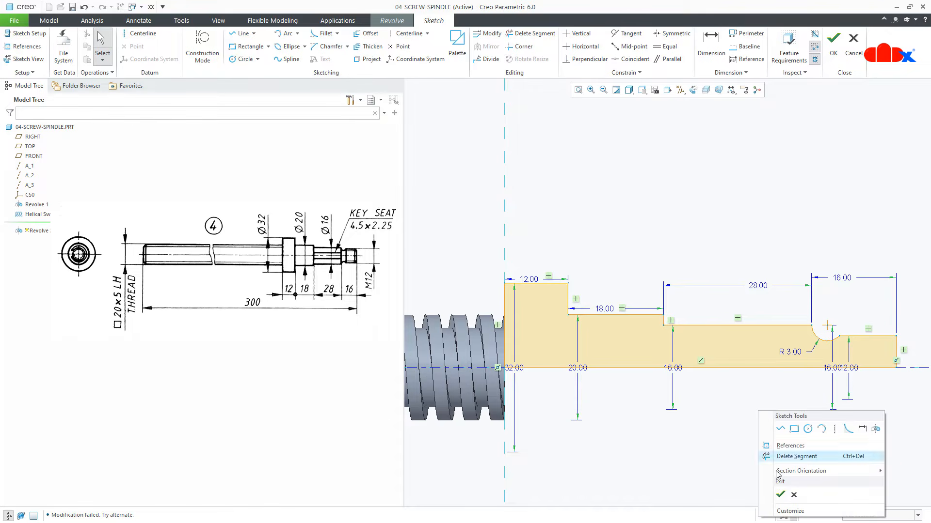
left_click(782, 494)
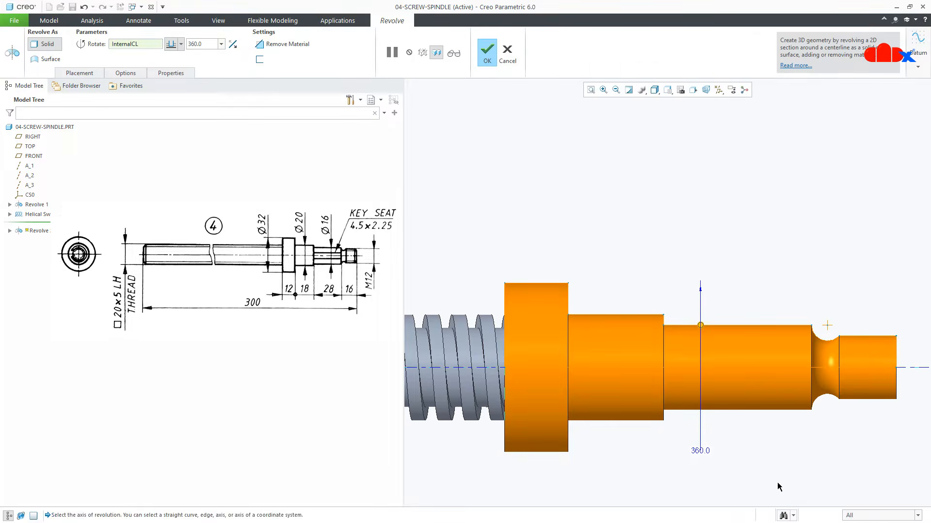
scroll(778, 486, "down", 2)
middle_click_drag(778, 485, 717, 468)
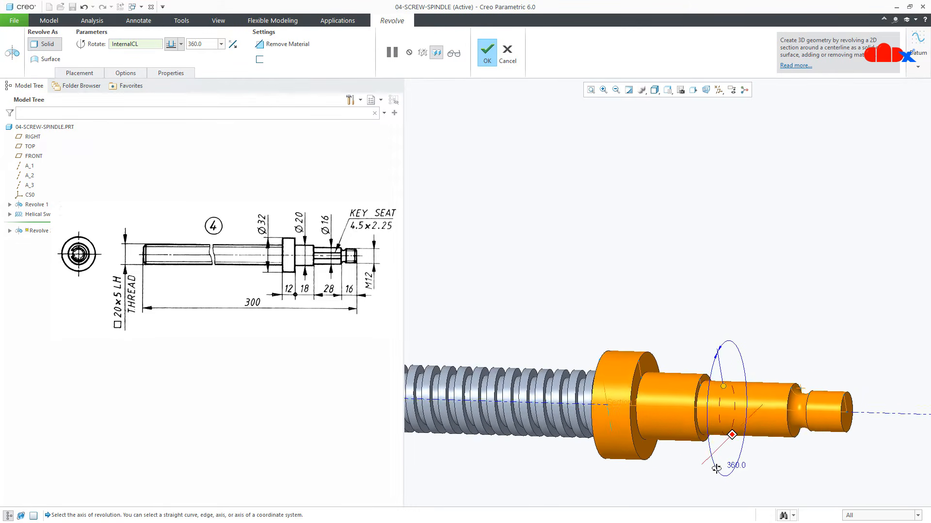
middle_click(772, 447)
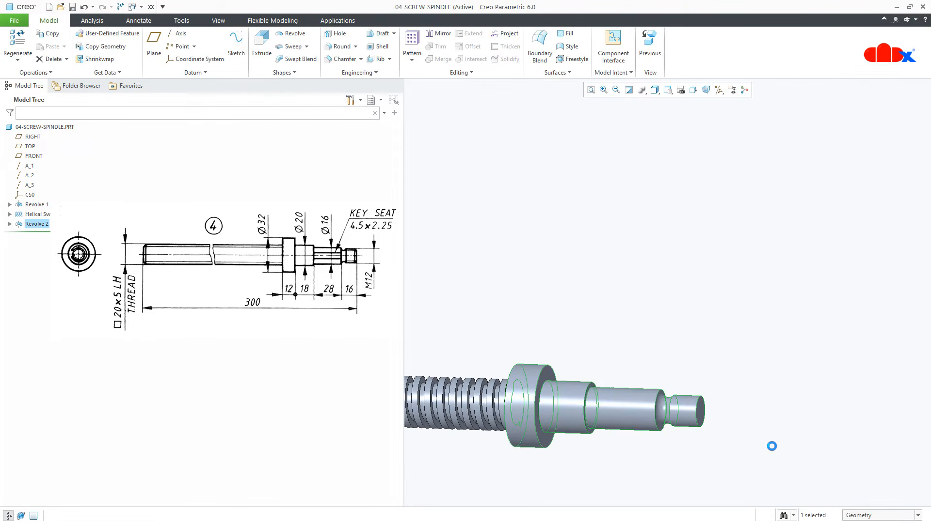
key("ctrl+d")
left_click(745, 447)
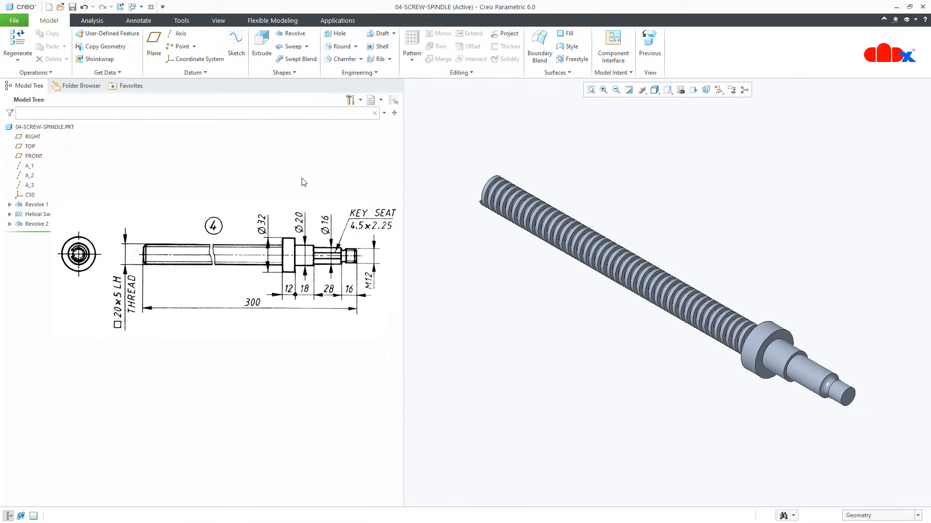
- Start an Extrude sketch on the shoulder face of the 20 mm diameter step, adding the 16 mm diameter cylinder as a reference
left_click(261, 46)
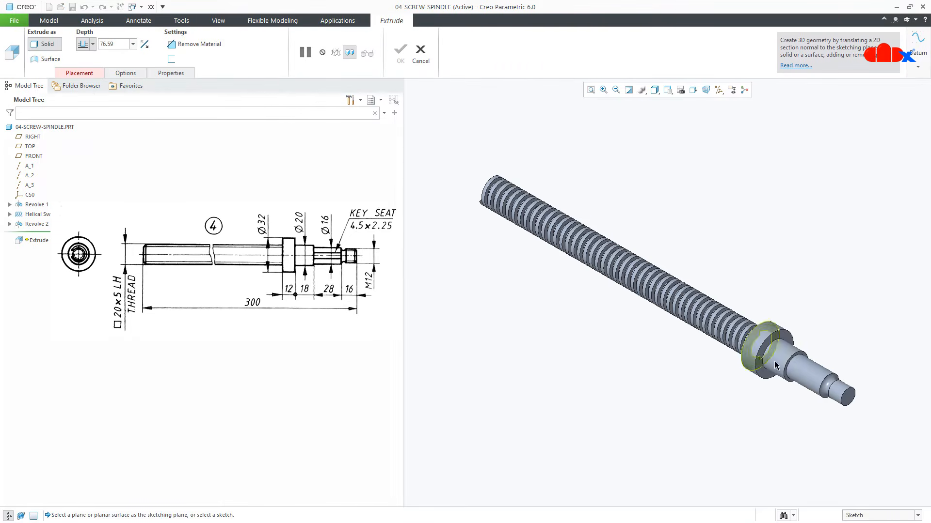
scroll(778, 368, "down", 5)
scroll(739, 334, "down", 3)
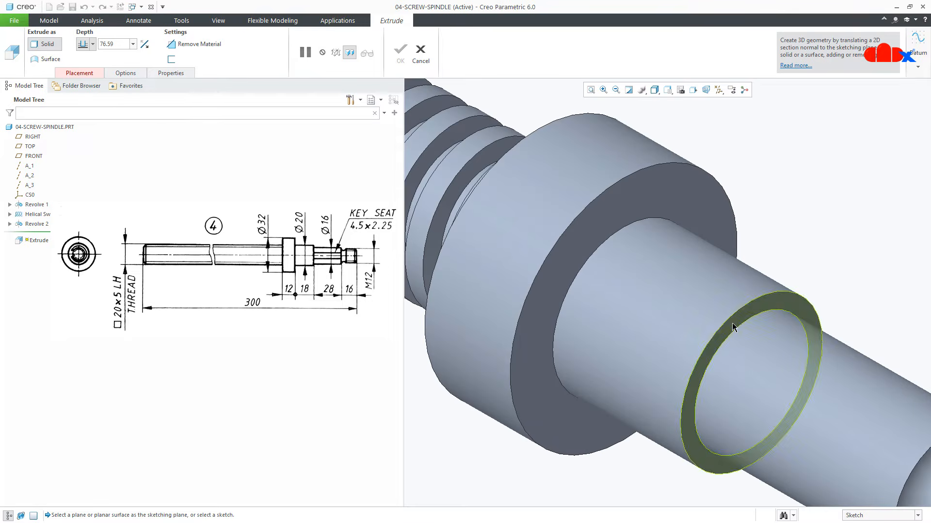
left_click(732, 326)
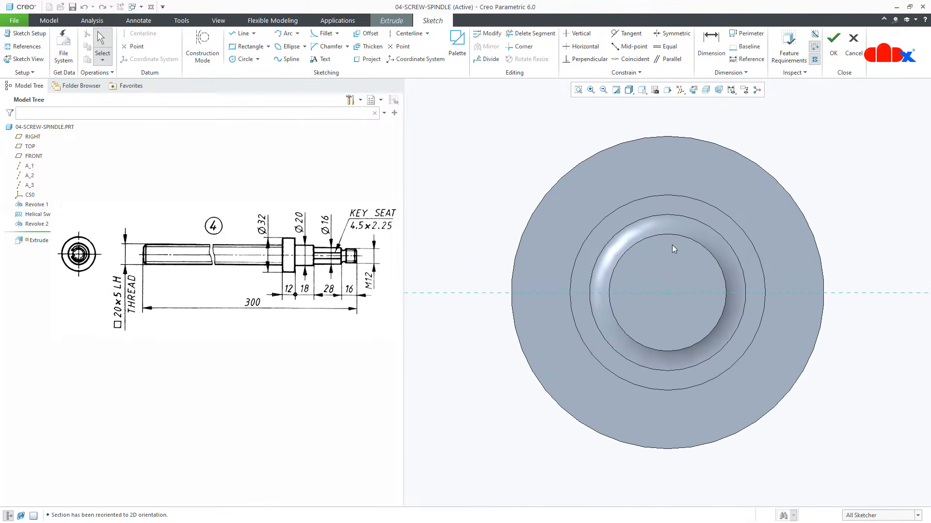
middle_click_drag(674, 249, 674, 265)
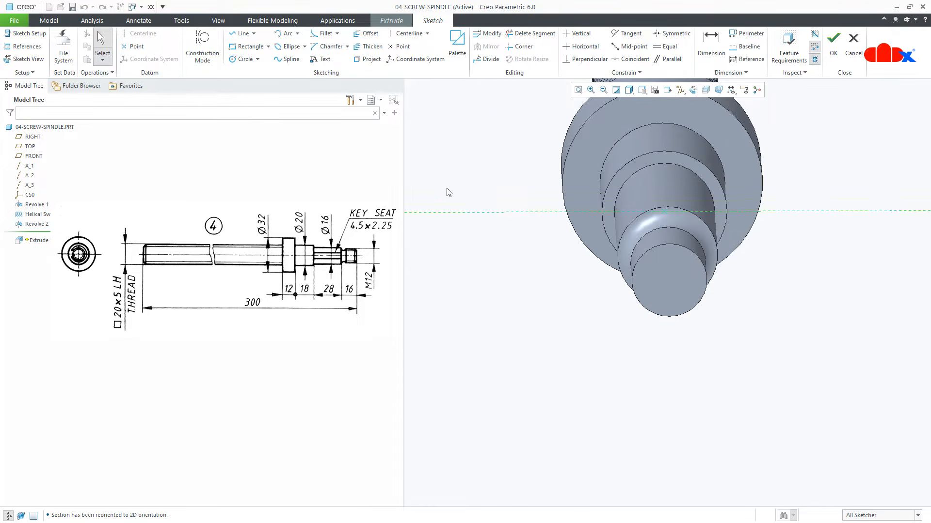
left_click(24, 46)
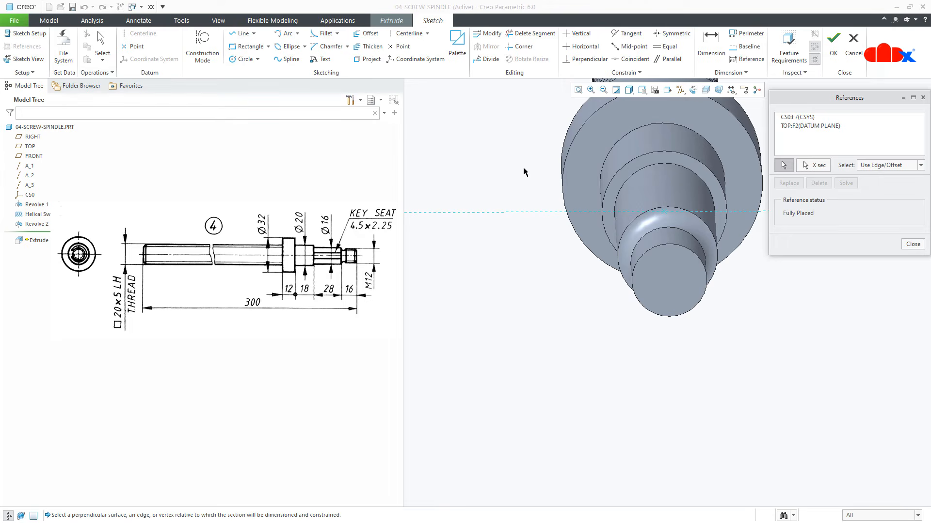
left_click(644, 188)
middle_click(644, 188)
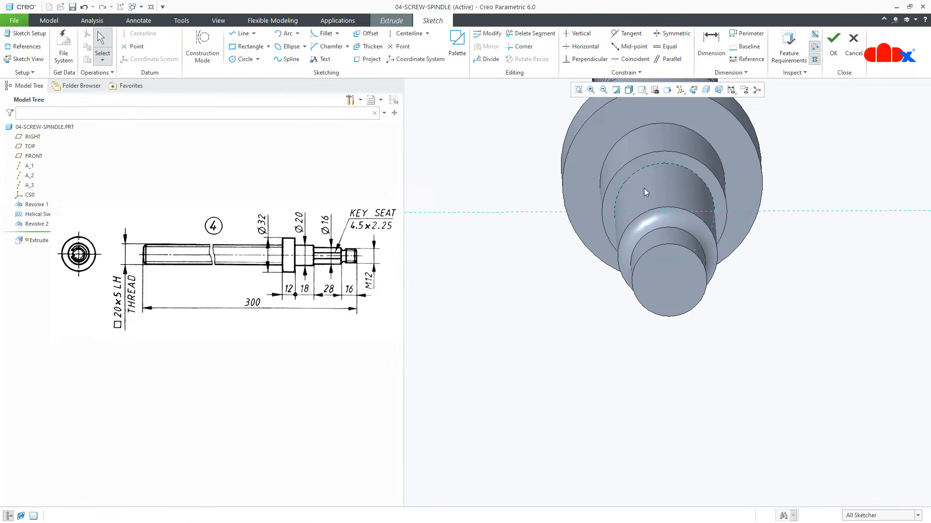
- Draw a vertical centerline through the spindle axis and a horizontal centerline through the topmost point of the 16 mm diameter circle
right_click(644, 188)
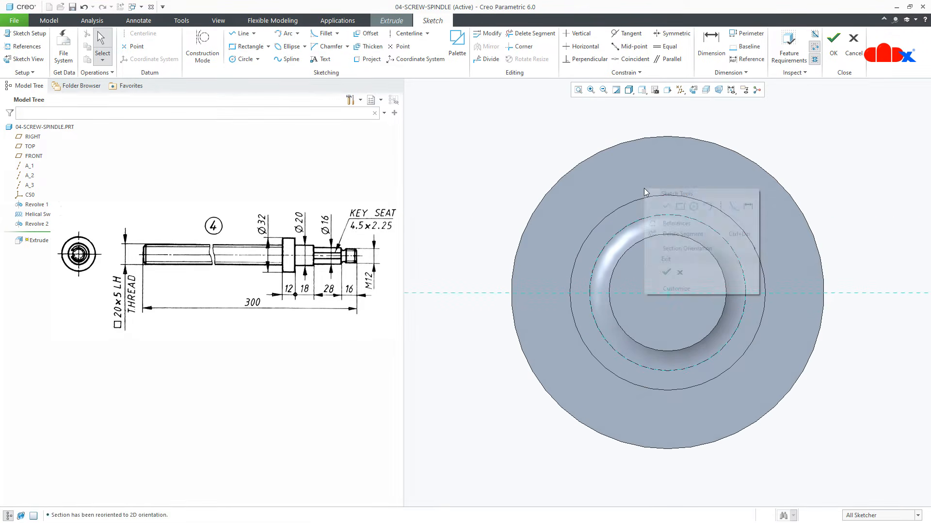
left_click(721, 206)
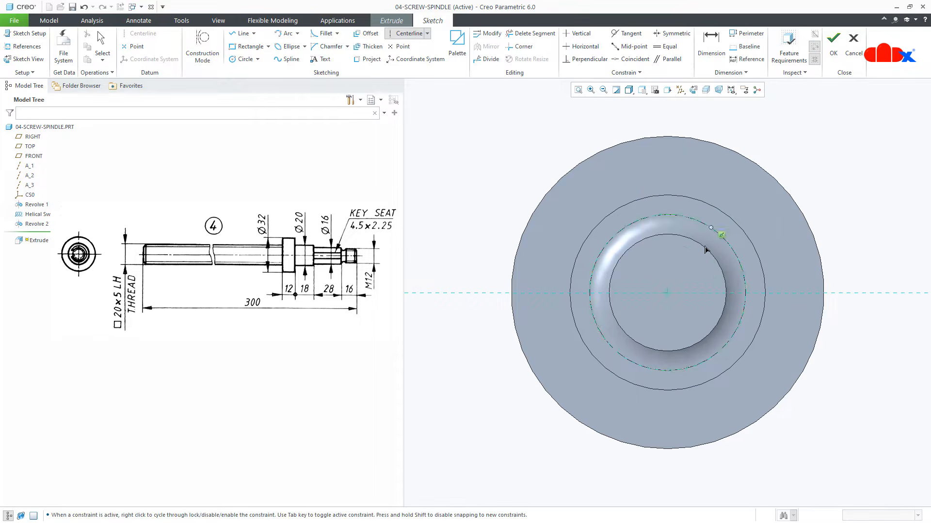
left_click(672, 294)
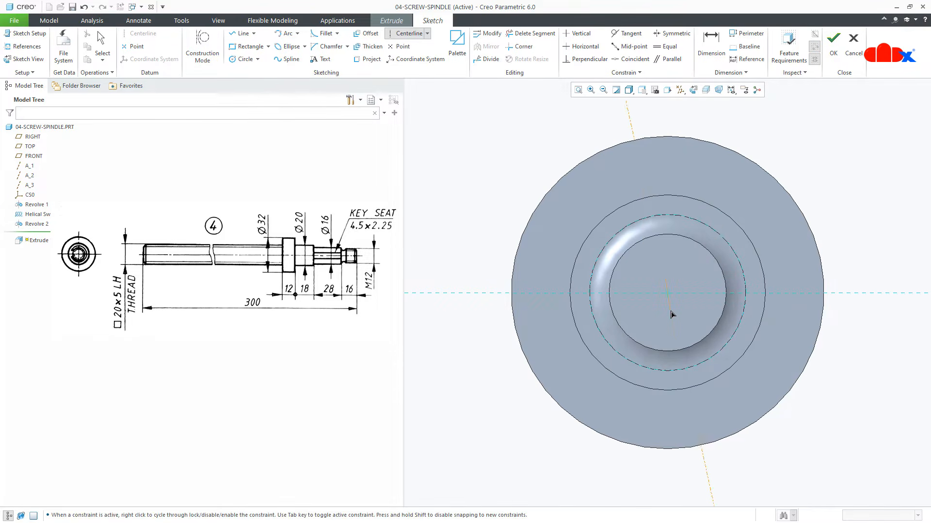
left_click(667, 342)
scroll(671, 245, "up", 5)
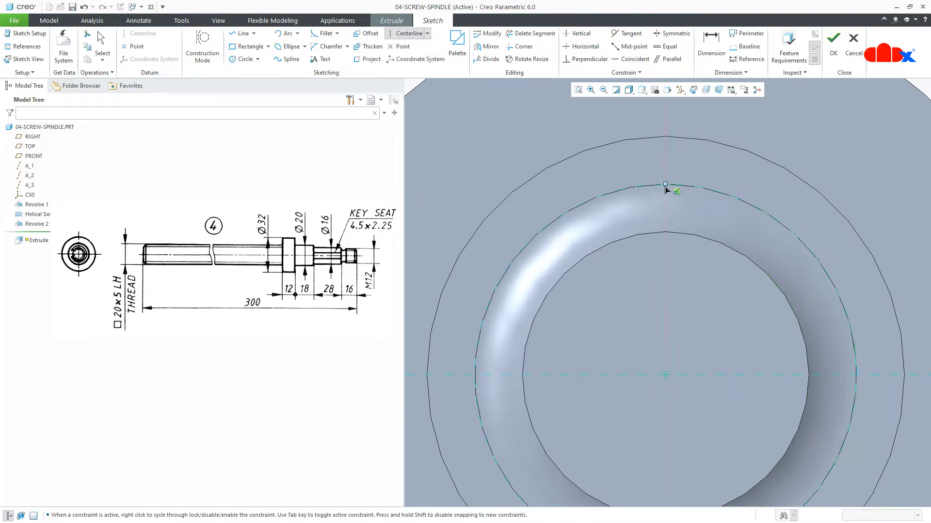
left_click(667, 186)
left_click(697, 187)
middle_click(699, 247)
- Sketch a key seat rectangle about 3.4 mm wide and 0.9 mm deep, symmetric about the vertical centerline, below the horizontal centerline
scroll(694, 246, "down", 2)
right_click(690, 248)
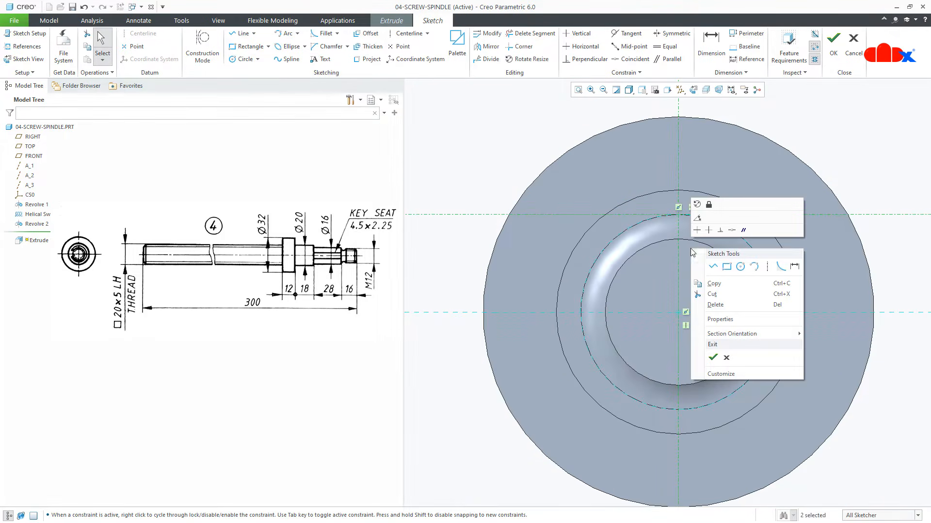
left_click(726, 267)
scroll(675, 224, "up", 2)
left_click(642, 209)
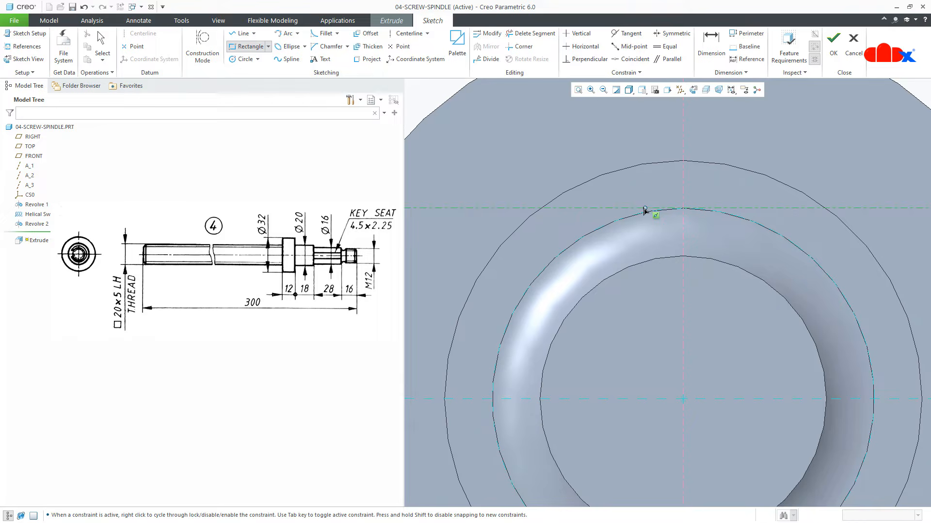
left_click(717, 233)
middle_click(723, 260)
- Set the key seat rectangle's width to 4.5 mm and its depth to 2.25 mm
double_click(680, 203)
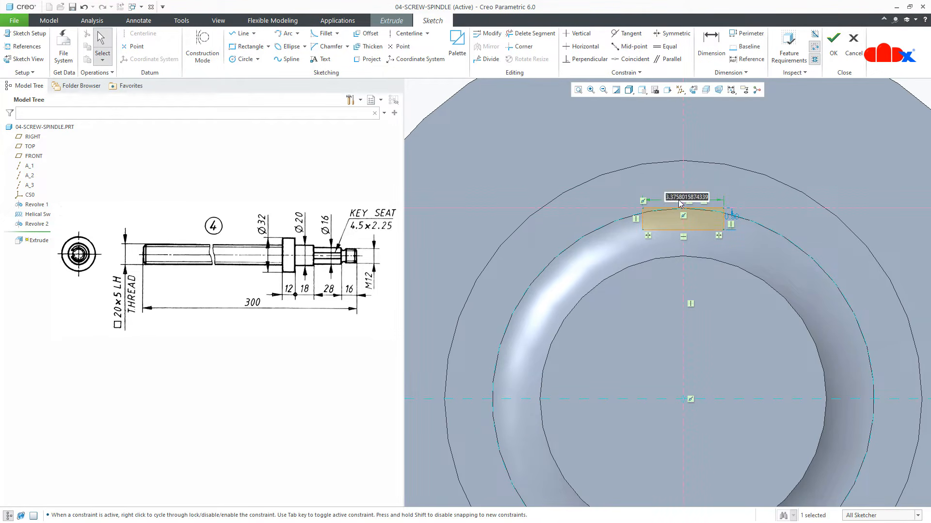
type("4.5")
key("Return")
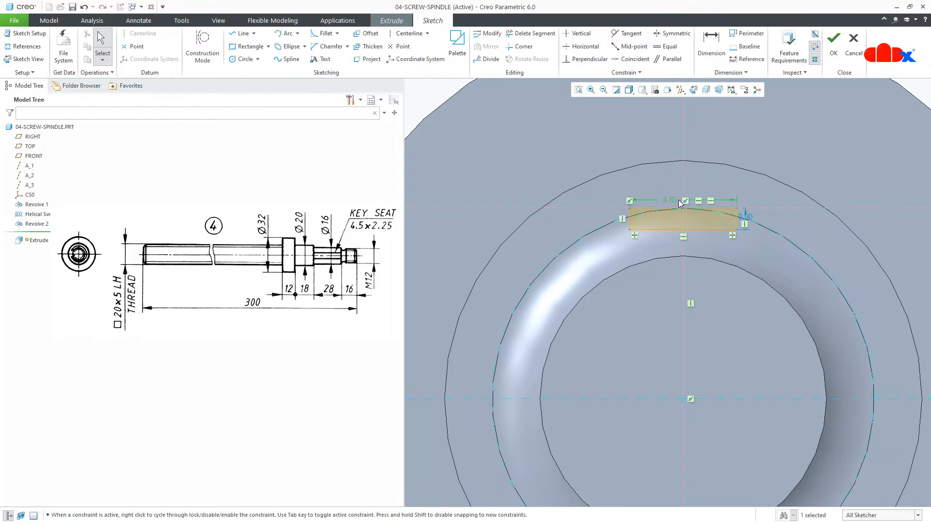
double_click(749, 218)
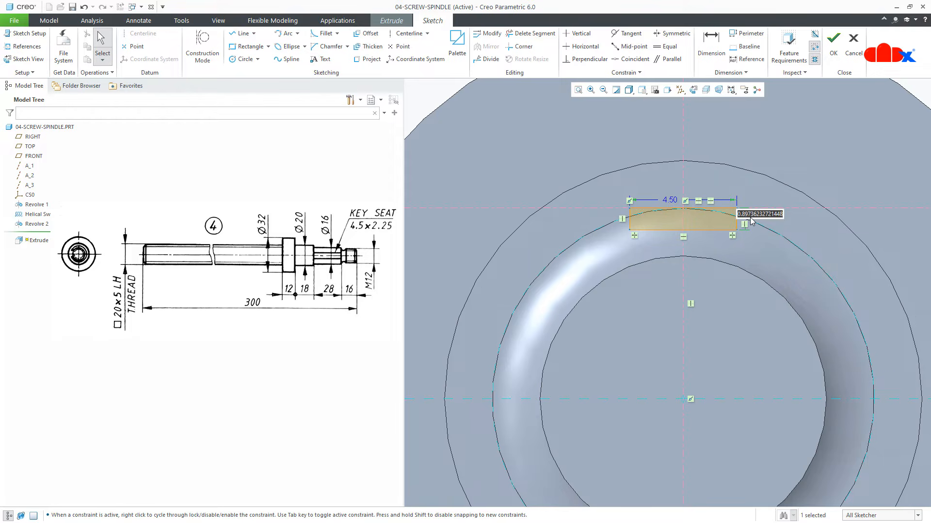
type("2.25")
key("Return")
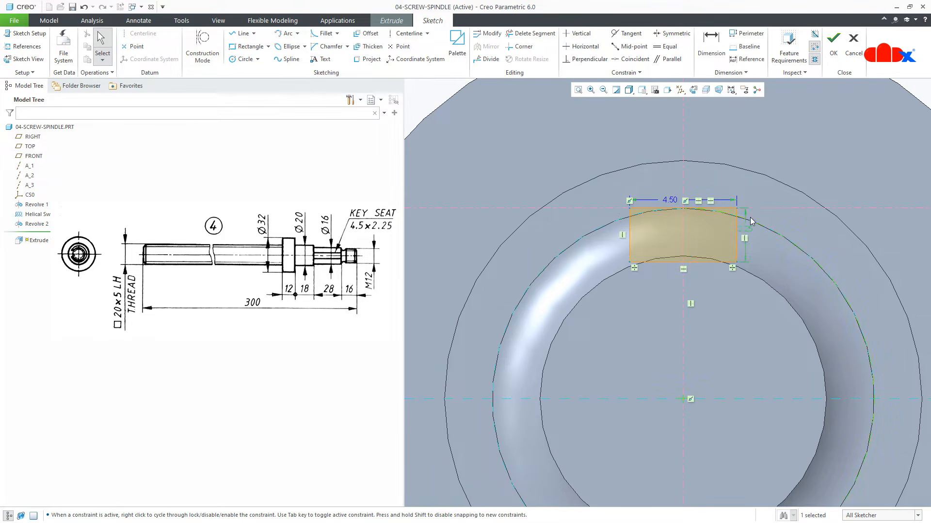
- Finish the key seat sketch and stretch the extrusion 30 mm along the 16 mm diameter step
scroll(749, 217, "down", 3)
middle_click_drag(725, 217, 749, 240)
right_click(749, 237)
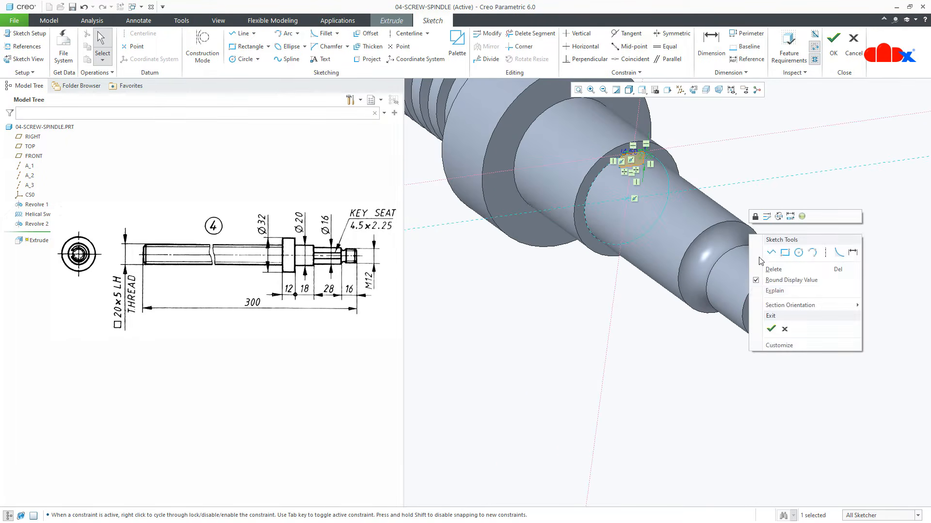
left_click(769, 328)
middle_click_drag(697, 273, 713, 272)
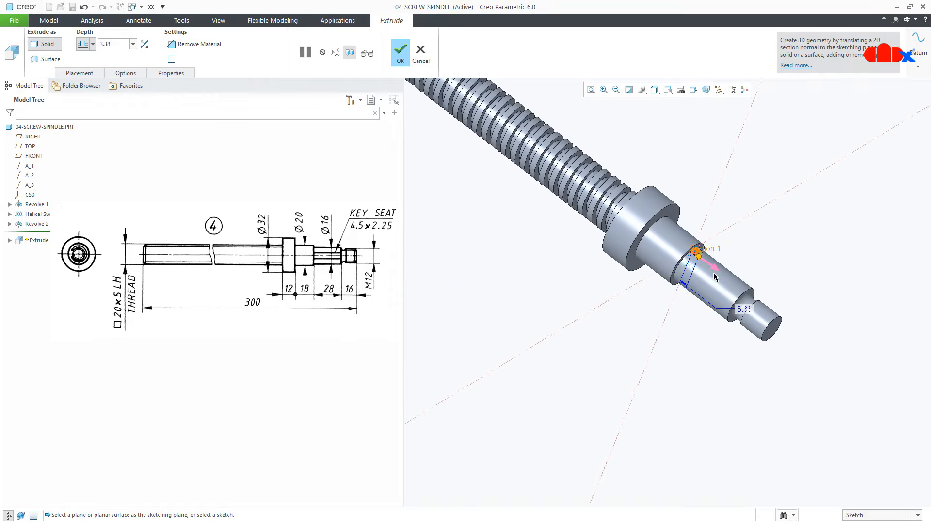
scroll(712, 271, "down", 5)
left_click_drag(678, 232, 793, 344)
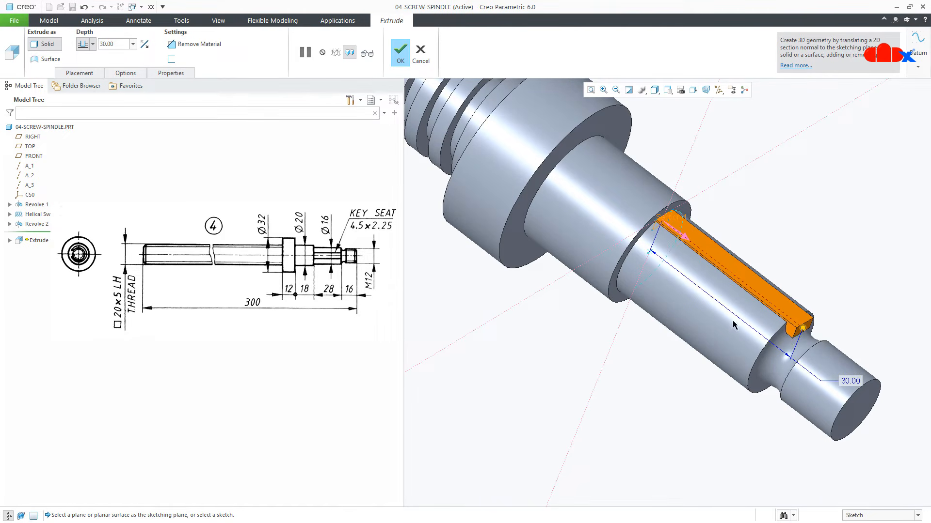
- Make the key seat extrusion remove material up to the selected geometry at the arc groove, and complete the cut
left_click(210, 44)
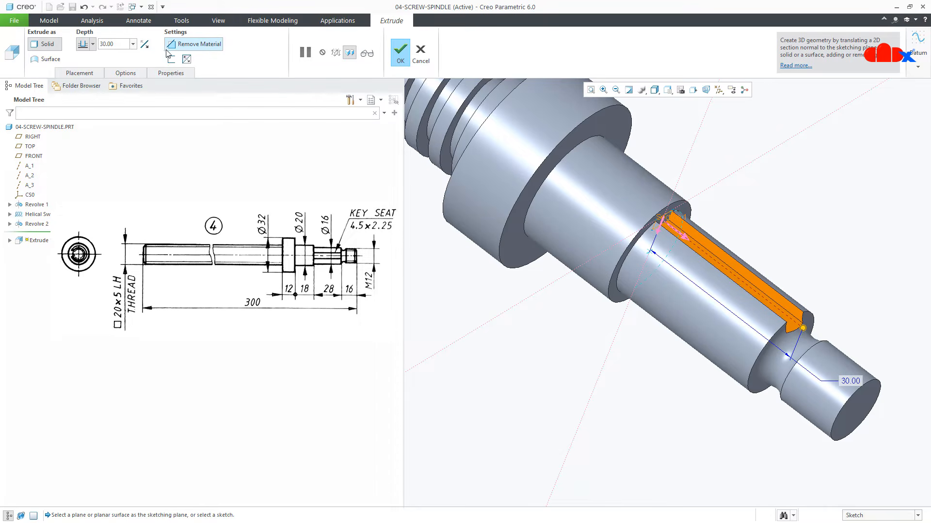
left_click(93, 44)
left_click(85, 128)
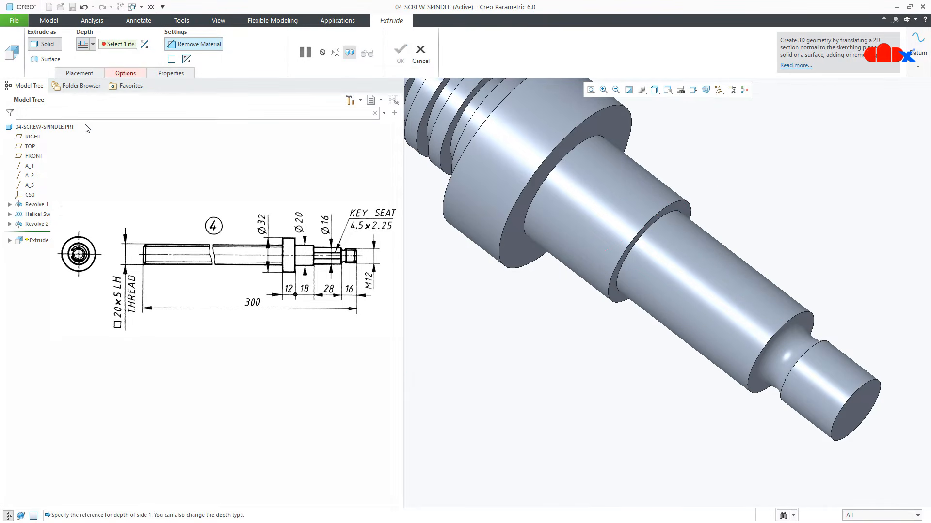
left_click(792, 365)
middle_click(791, 364)
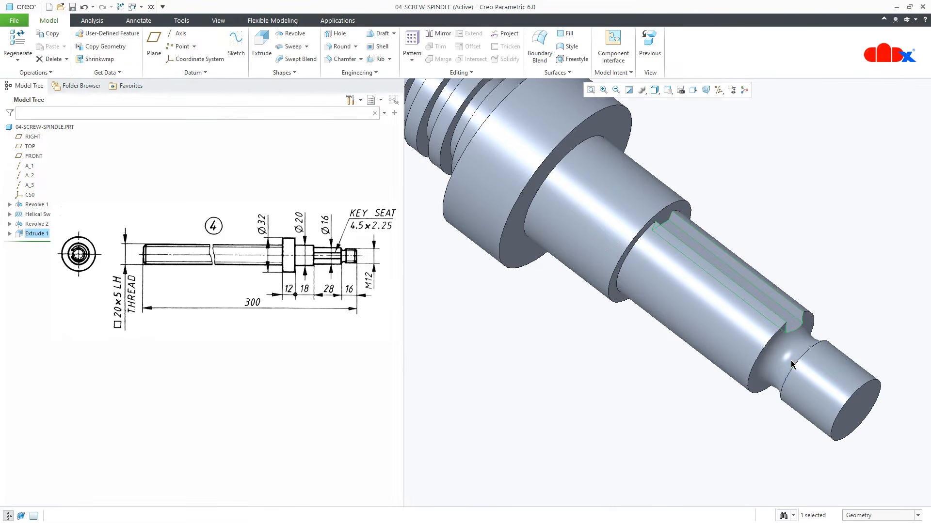
- Start a Cosmetic Thread on the cylindrical surface beyond the arc groove, beginning at the spindle's end face
scroll(748, 435, "up", 2)
middle_click_drag(750, 408, 736, 426)
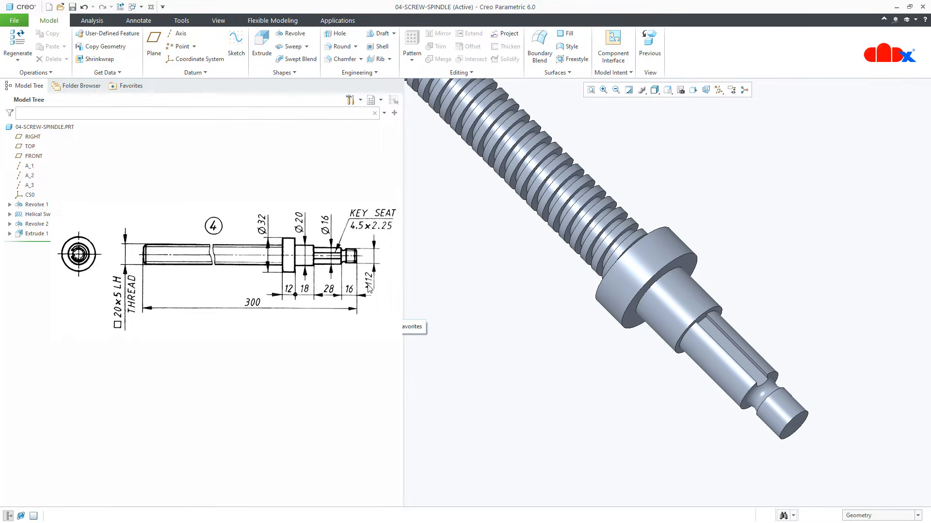
left_click(376, 74)
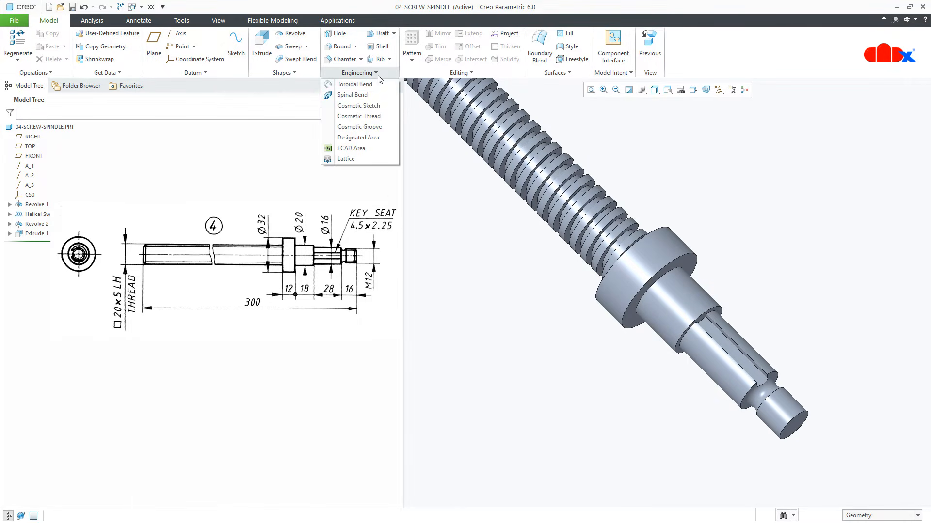
left_click(376, 117)
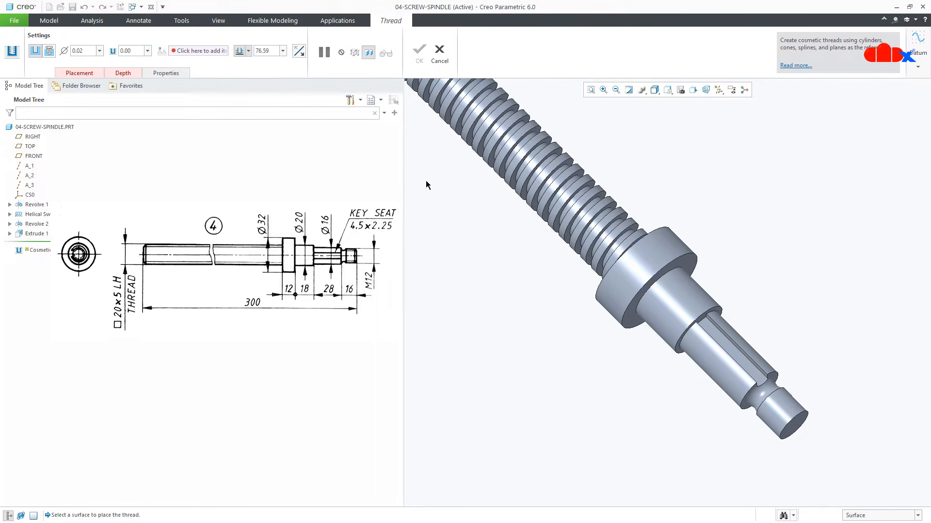
left_click(775, 422)
scroll(780, 409, "up", 3)
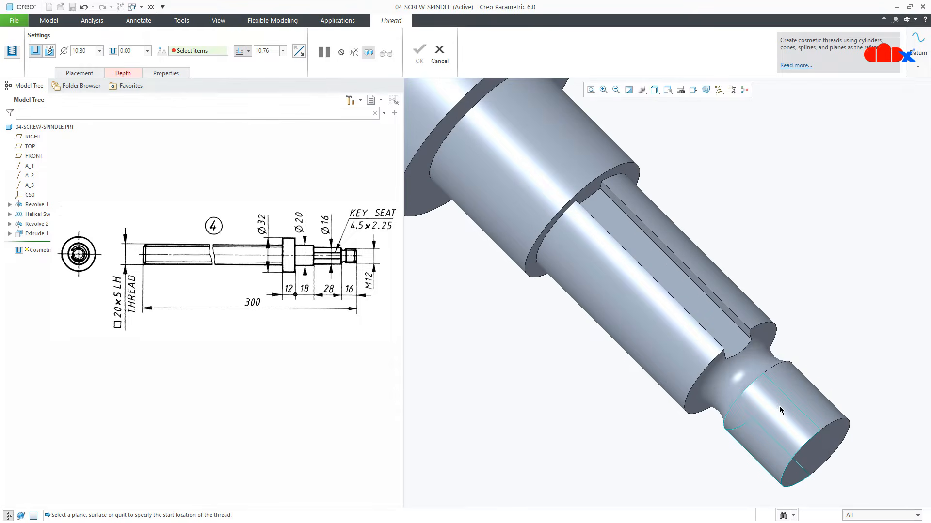
left_click(135, 74)
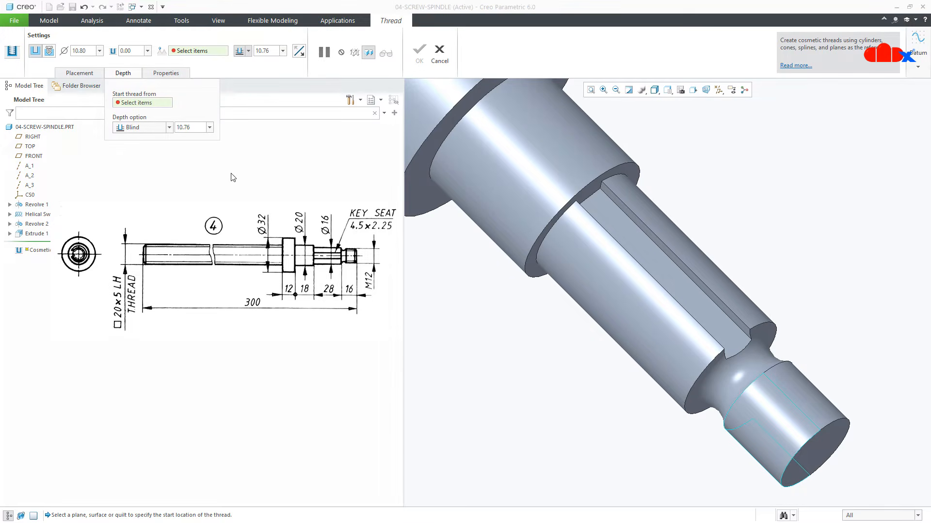
left_click(784, 448)
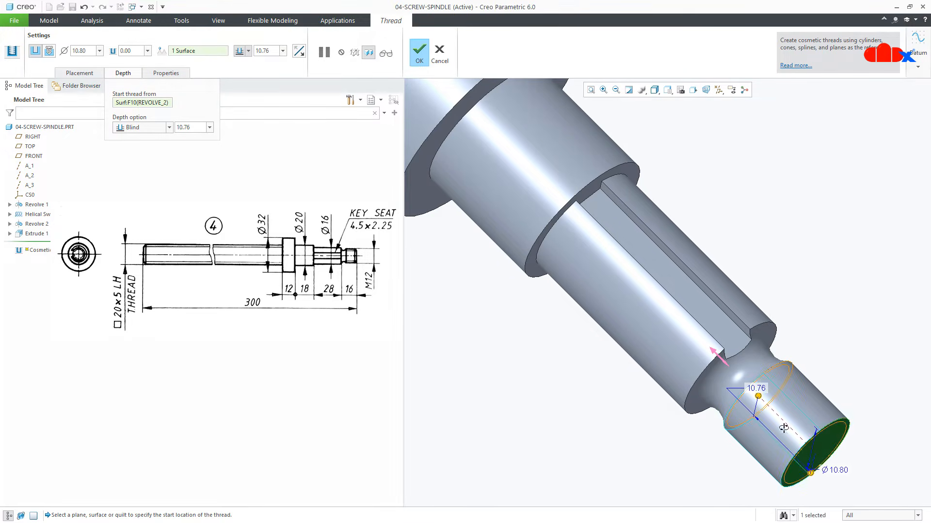
- Set the thread's depth option to To Selected, ending at the edge between the end cylinder and the arc groove
middle_click_drag(784, 448, 821, 443)
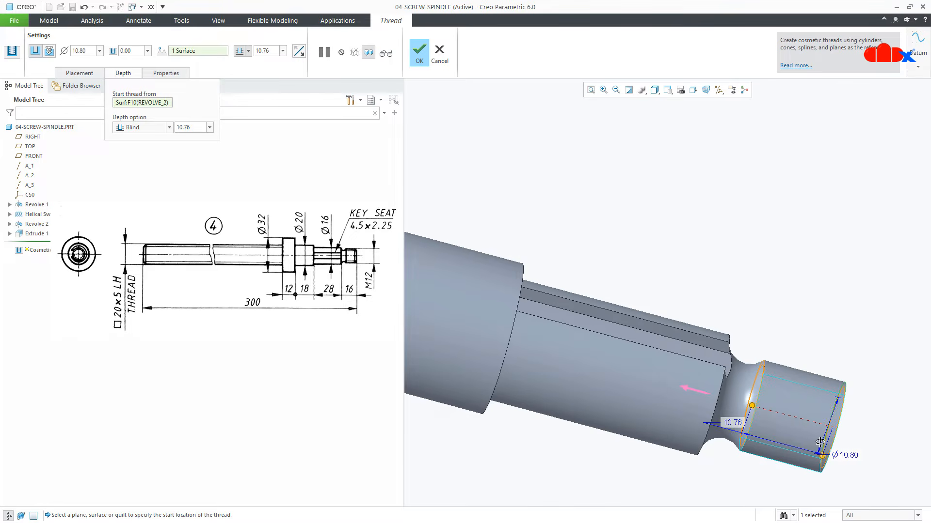
left_click(148, 128)
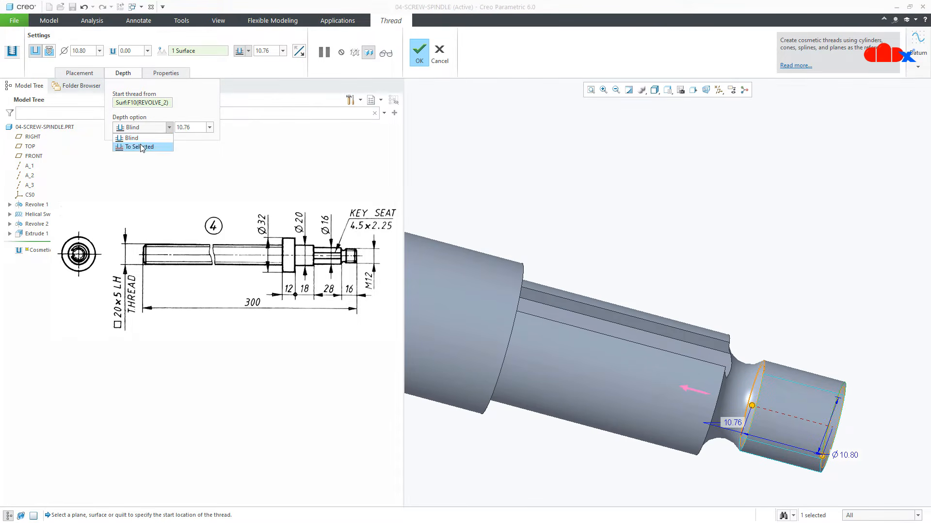
left_click(143, 146)
scroll(756, 402, "up", 3)
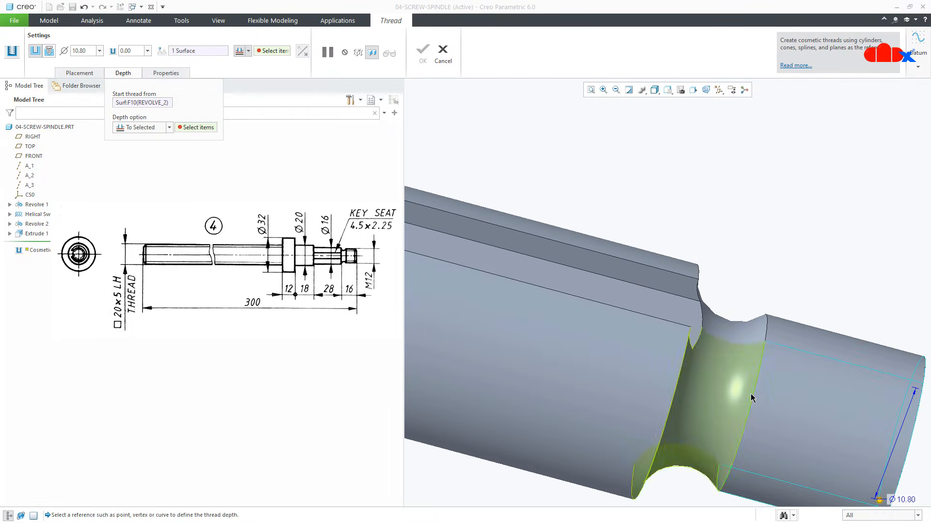
left_click(756, 400)
scroll(749, 402, "down", 1)
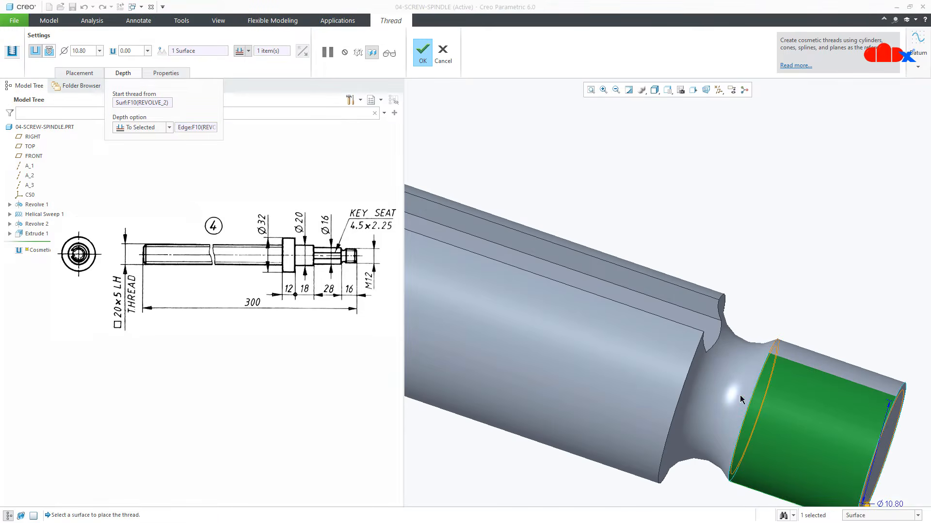
- Switch the cosmetic thread to a standard ISO thread of size M12x1 and complete it
left_click(50, 51)
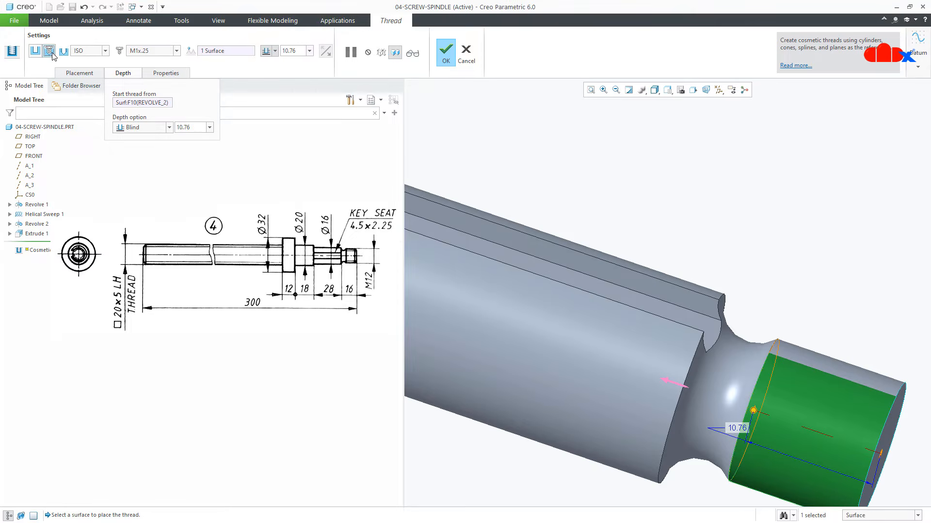
left_click(105, 50)
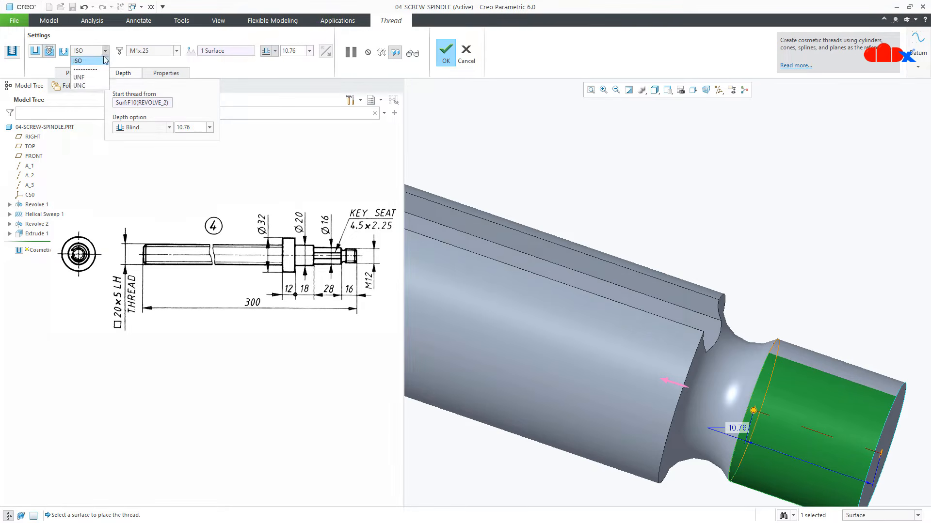
left_click(101, 60)
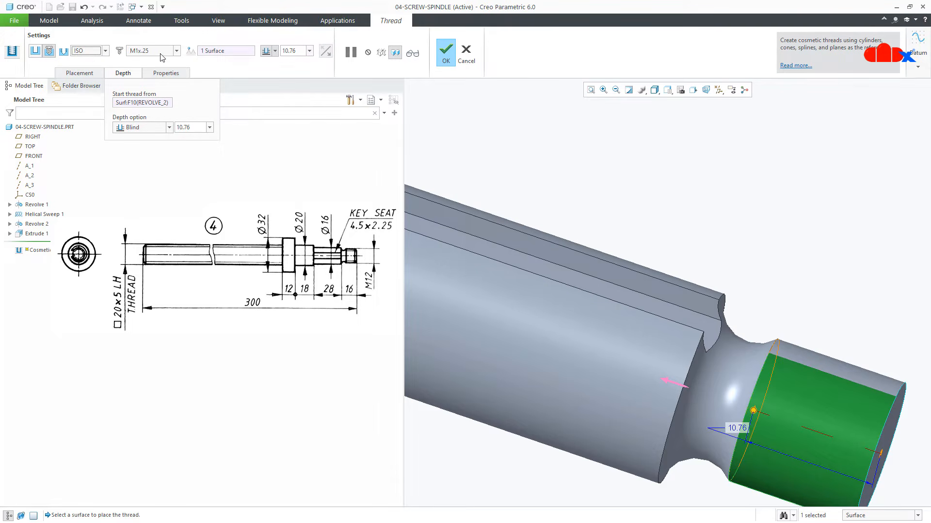
left_click(176, 50)
scroll(168, 102, "down", 3)
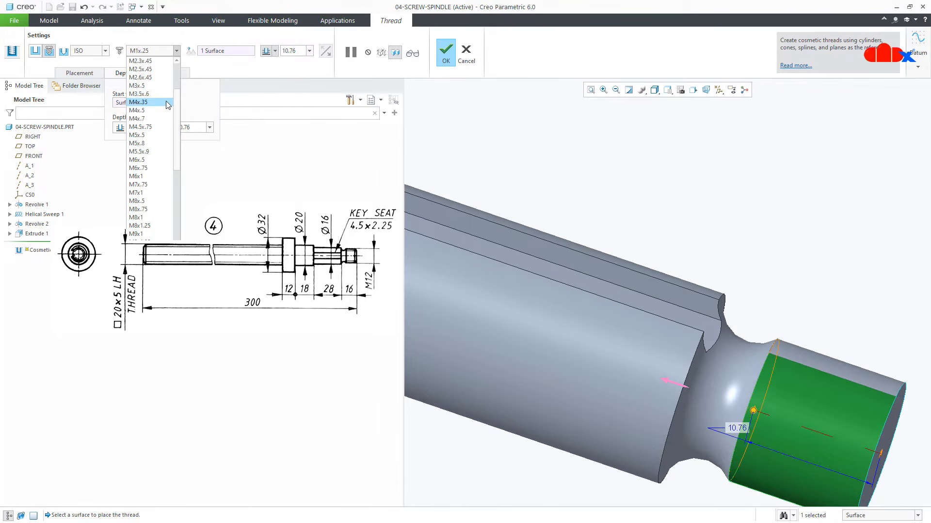
scroll(167, 104, "down", 2)
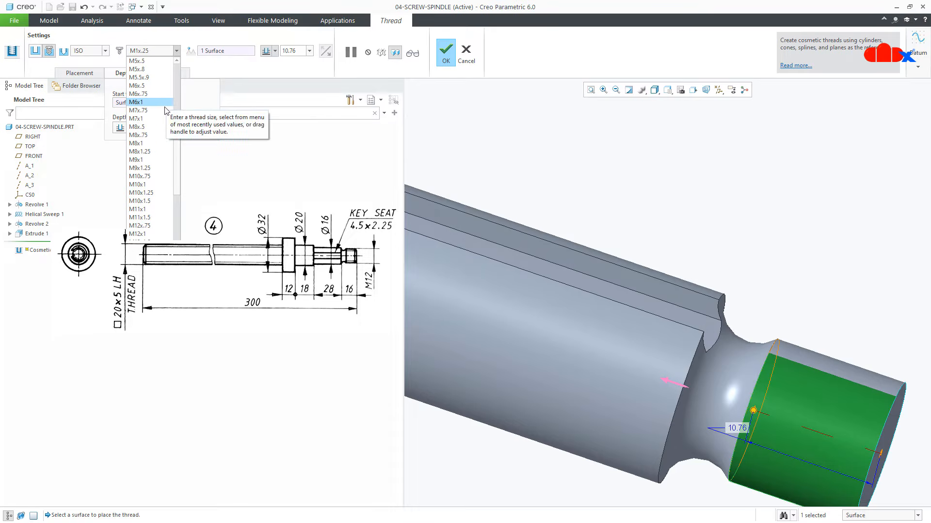
left_click(145, 233)
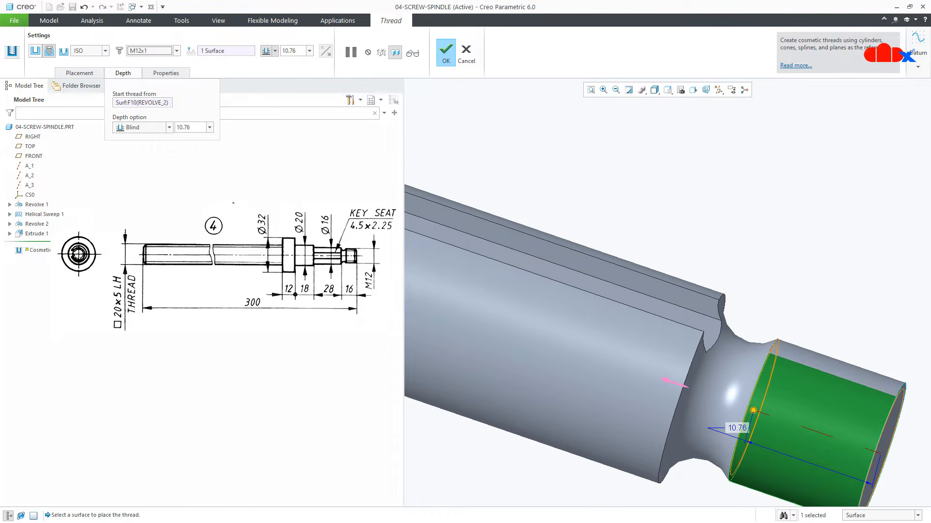
left_click(445, 52)
left_click(441, 167)
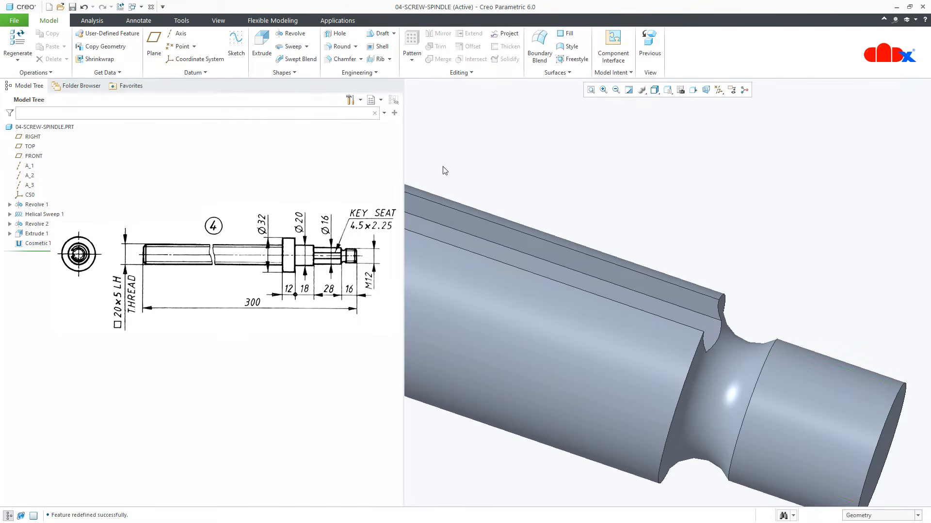
- Start a D x D edge chamfer of 1 mm on the end-face edge of the spindle's M12 end
scroll(767, 426, "down", 5)
scroll(767, 433, "up", 6)
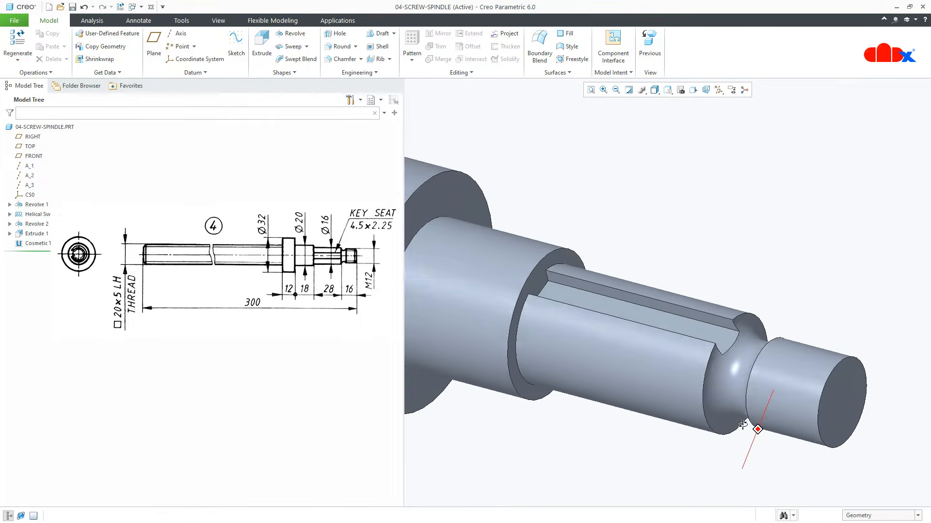
scroll(751, 434, "down", 3)
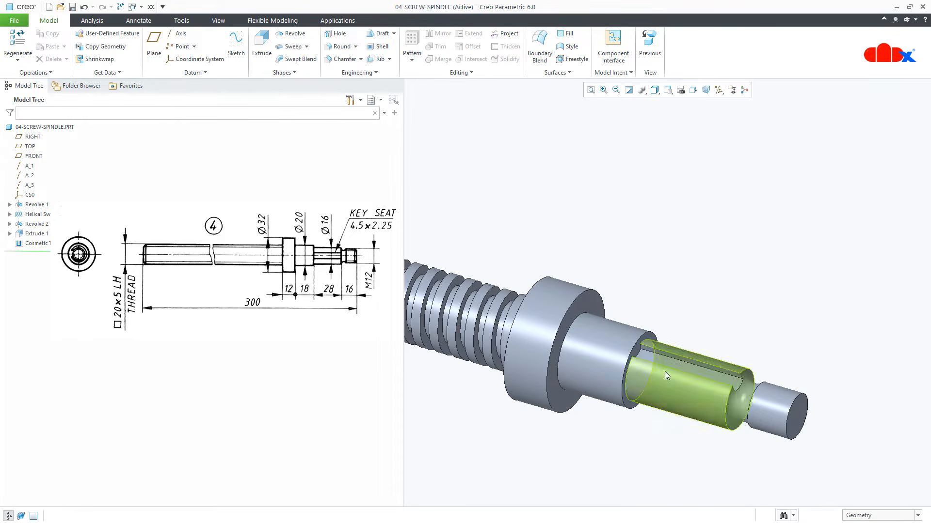
left_click(355, 60)
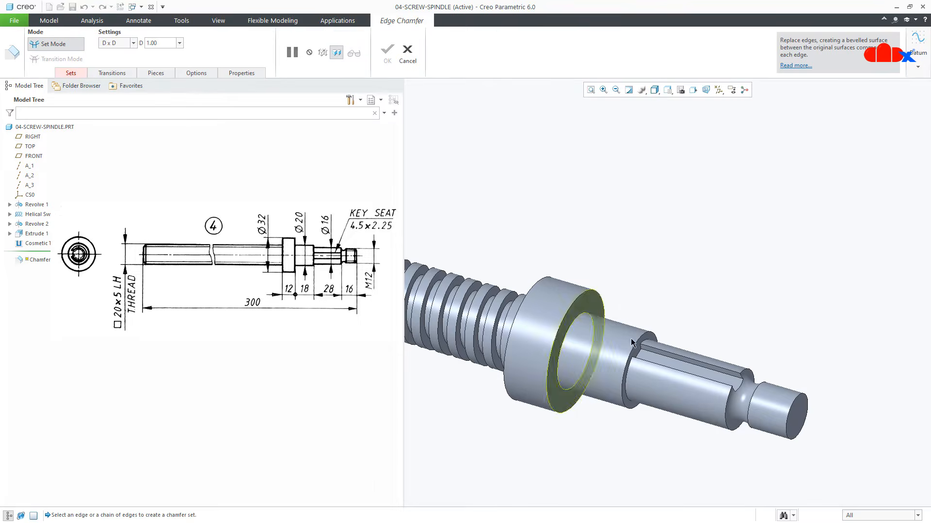
left_click(786, 418)
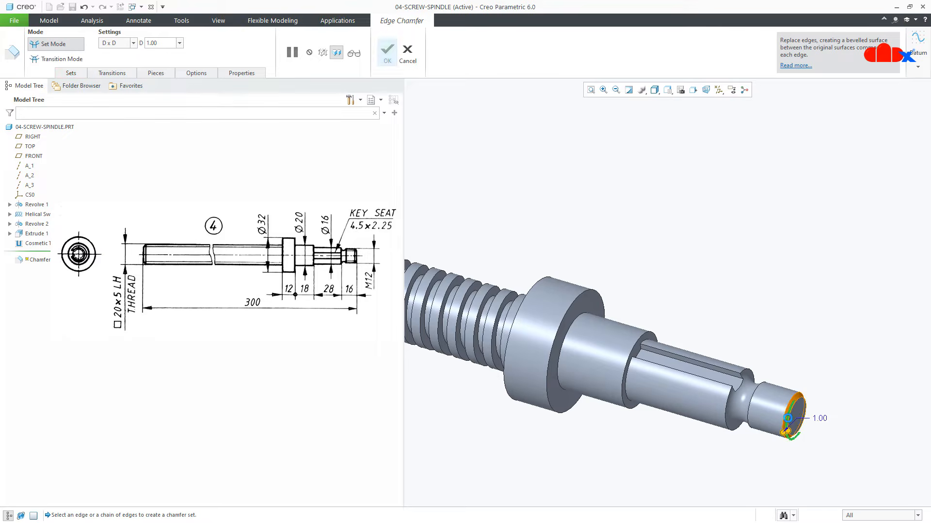
- Add the outer end-face edge of the square-threaded end to the chamfer and complete the feature
scroll(843, 453, "down", 5)
scroll(575, 383, "up", 10)
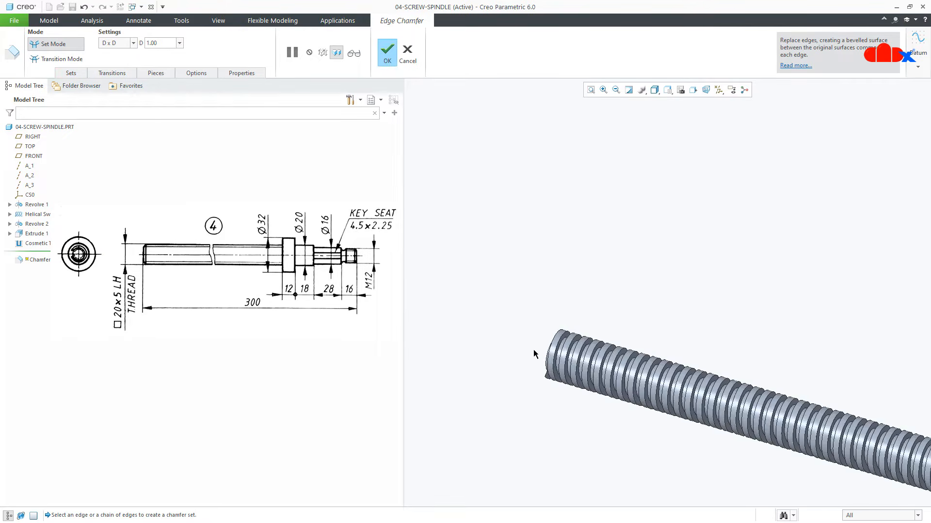
middle_click_drag(632, 384, 656, 360)
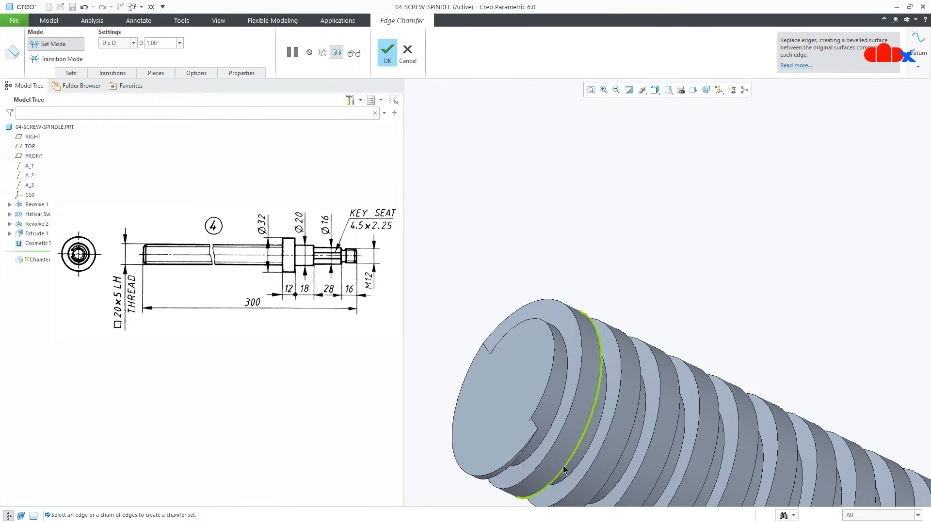
left_click(498, 474)
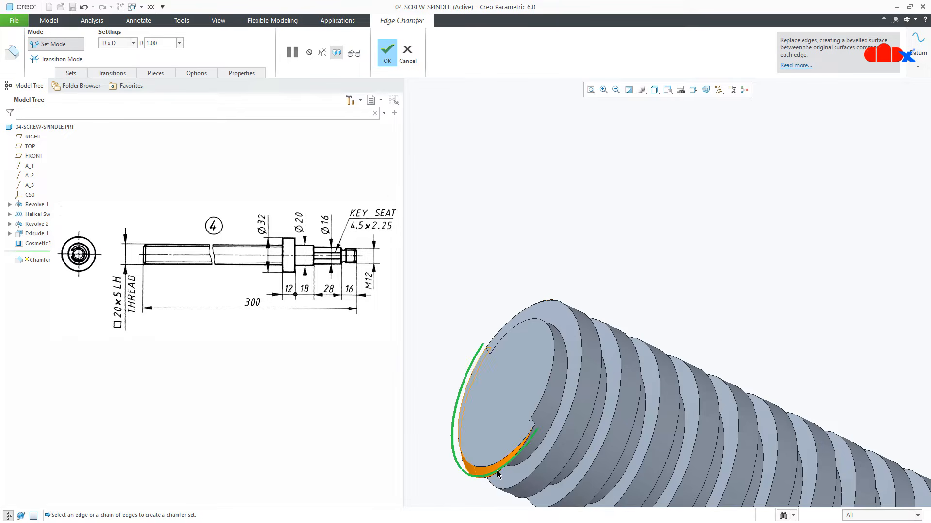
middle_click_drag(498, 474, 557, 473)
middle_click(632, 462)
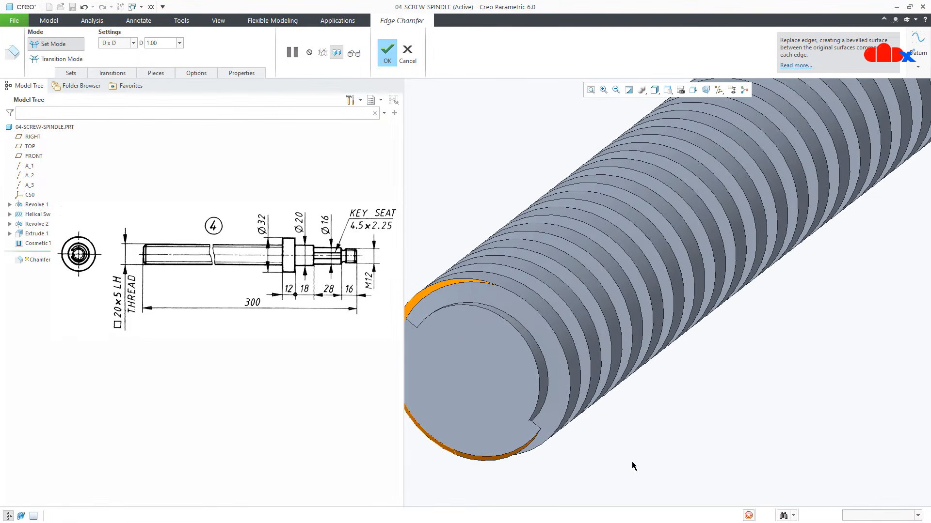
- Return the spindle to its default orientation and save 04-SCREW-SPINDLE in the tailstock folder
key("ctrl+d")
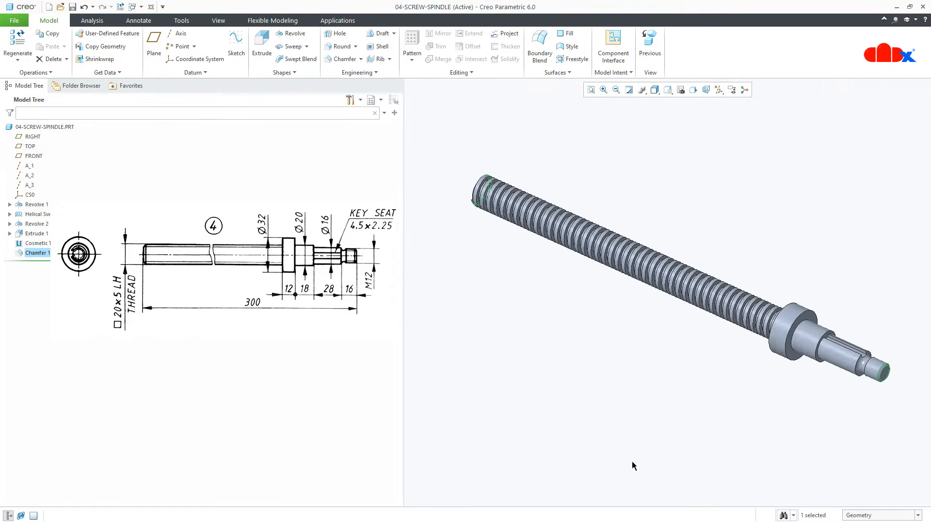
key("ctrl+s")
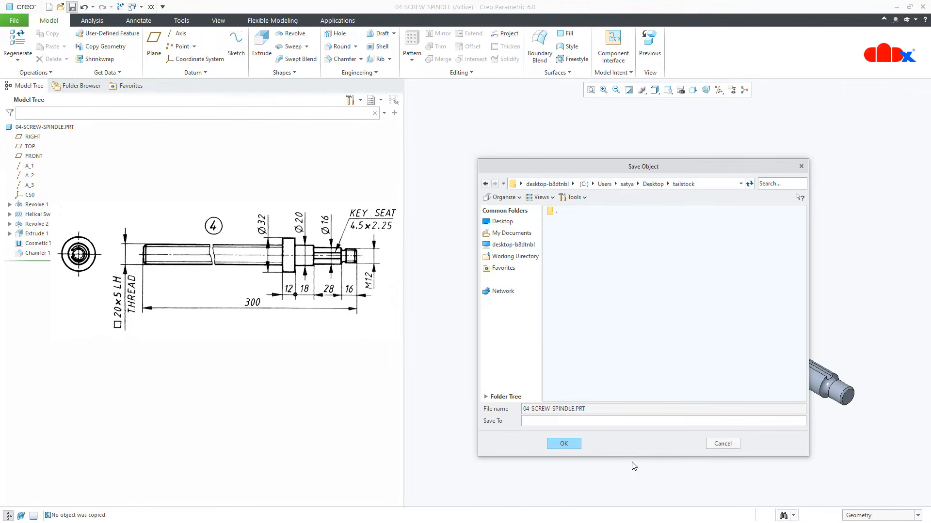
left_click(574, 447)
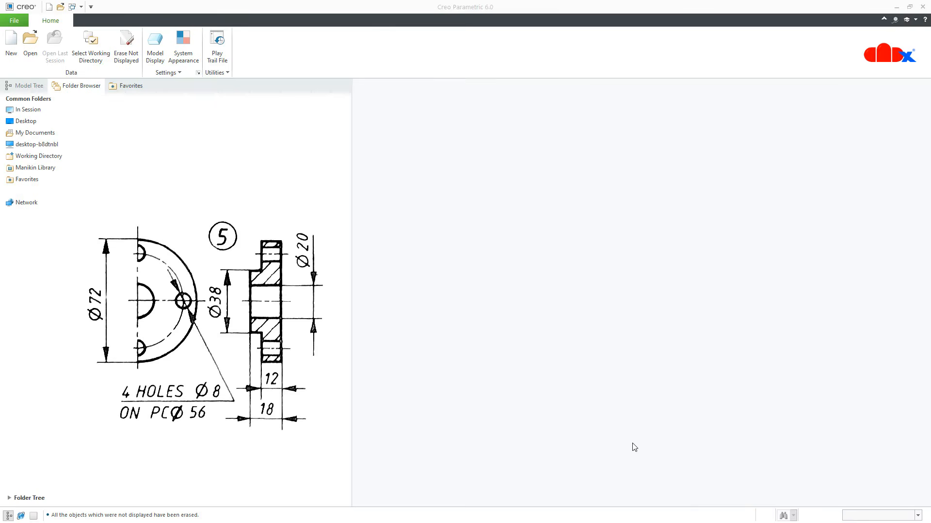
- Set up a new solid part named 05-FLANGE without using the default template
left_click(11, 45)
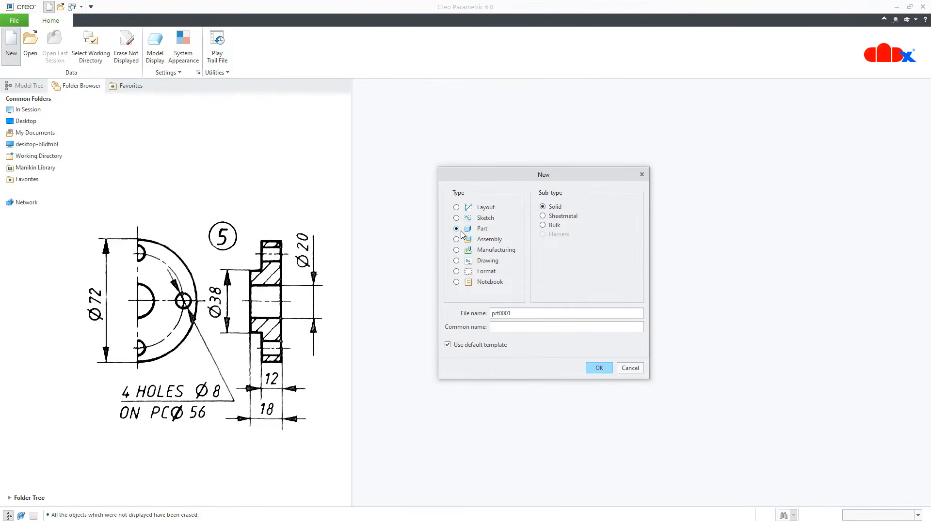
double_click(522, 314)
type("05-FLANGE")
left_click(499, 345)
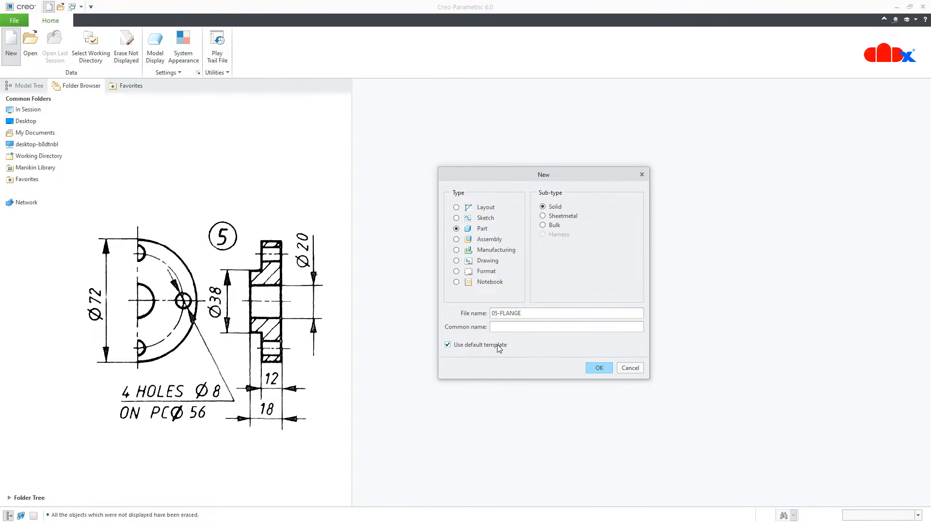
left_click(591, 369)
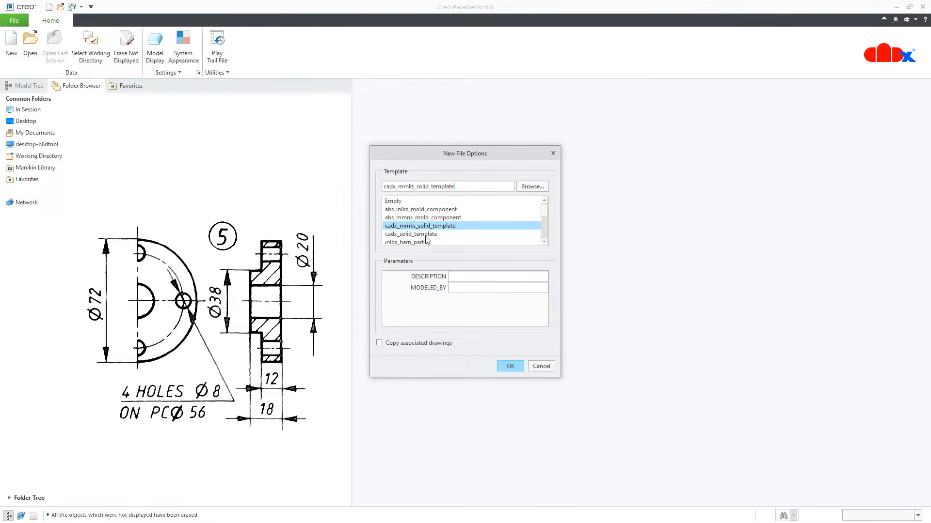
- Create the flange part from the cadx_mmks_solid_template template
scroll(412, 229, "down", 3)
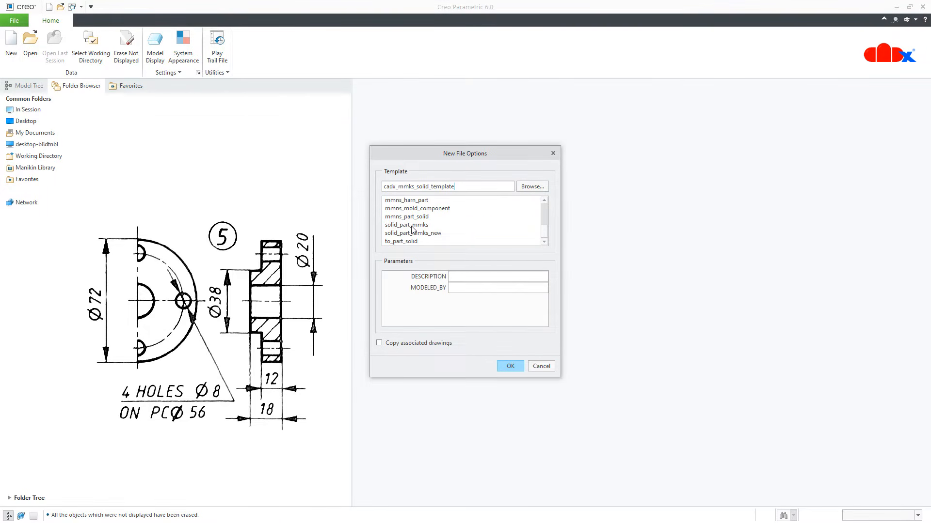
left_click(412, 226)
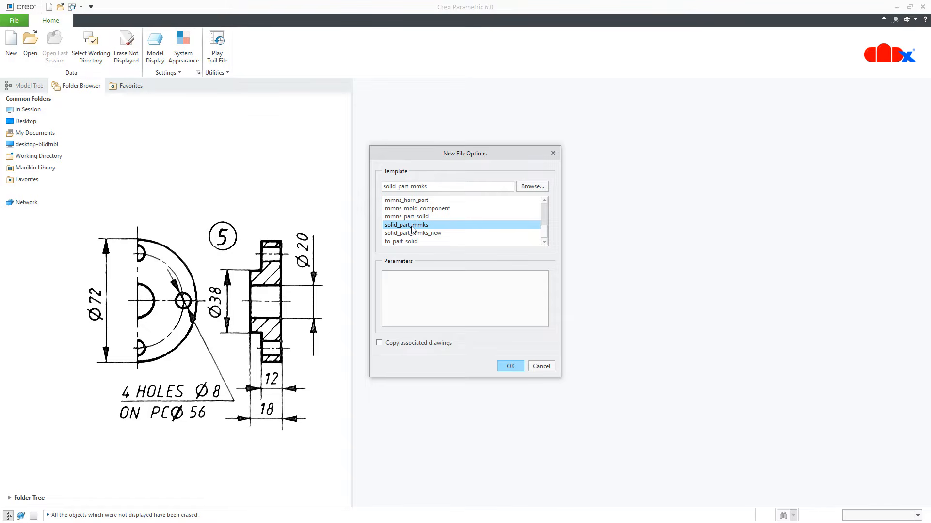
scroll(412, 228, "up", 3)
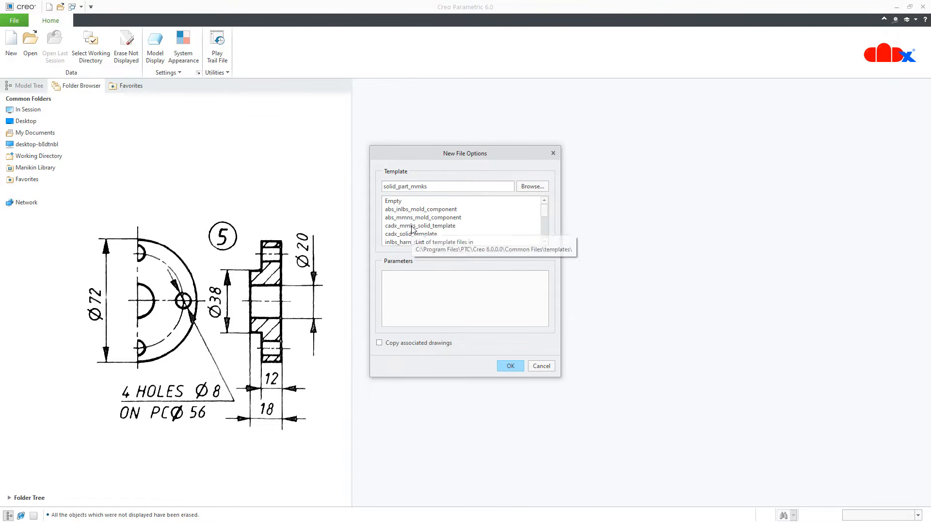
left_click(412, 227)
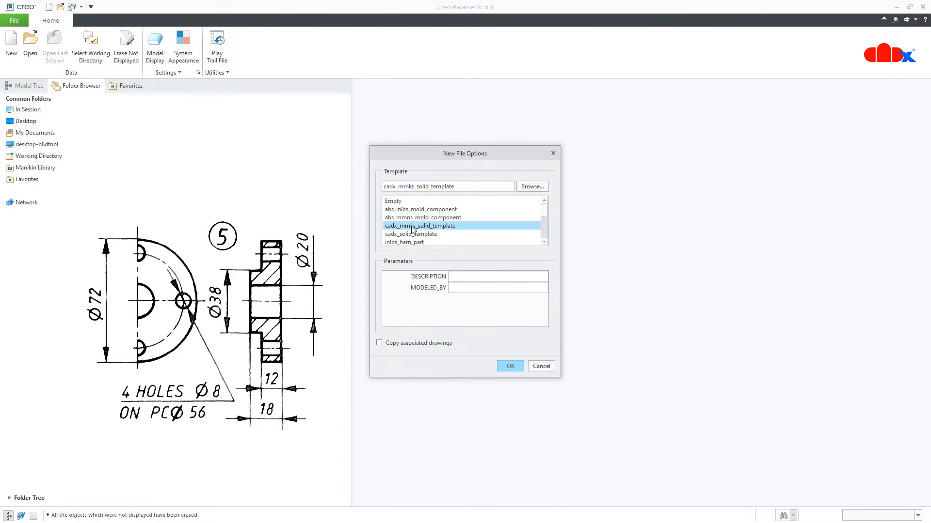
left_click(509, 366)
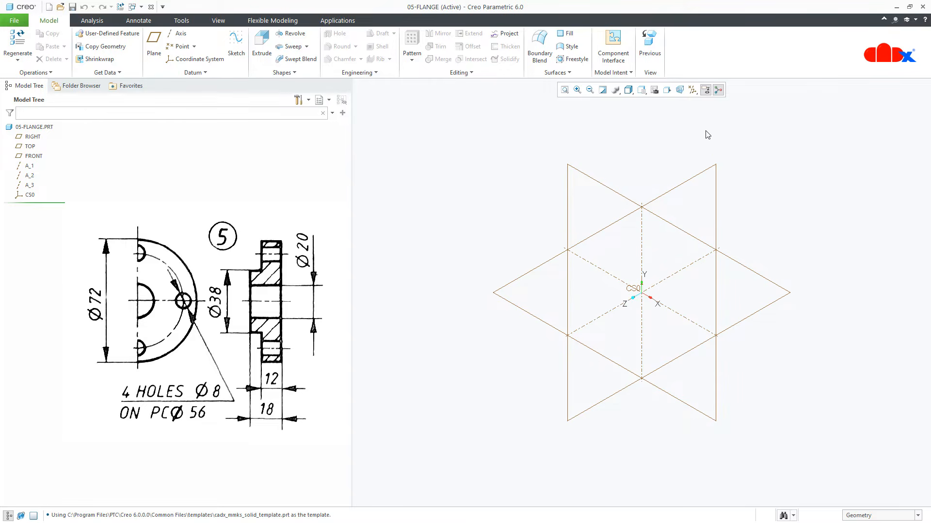
- Hide the spin center, the annotations and all datum entities in the flange model's view
left_click(717, 90)
left_click(705, 90)
left_click(693, 90)
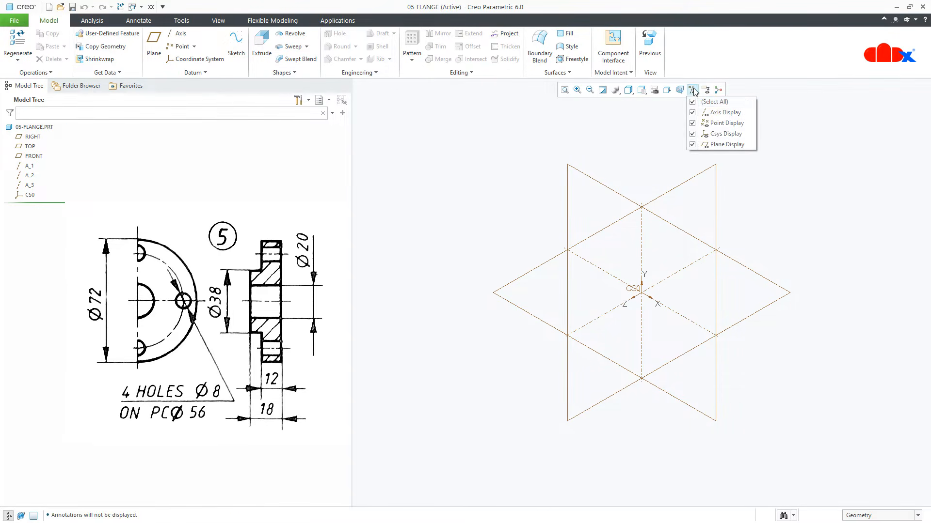
left_click(714, 101)
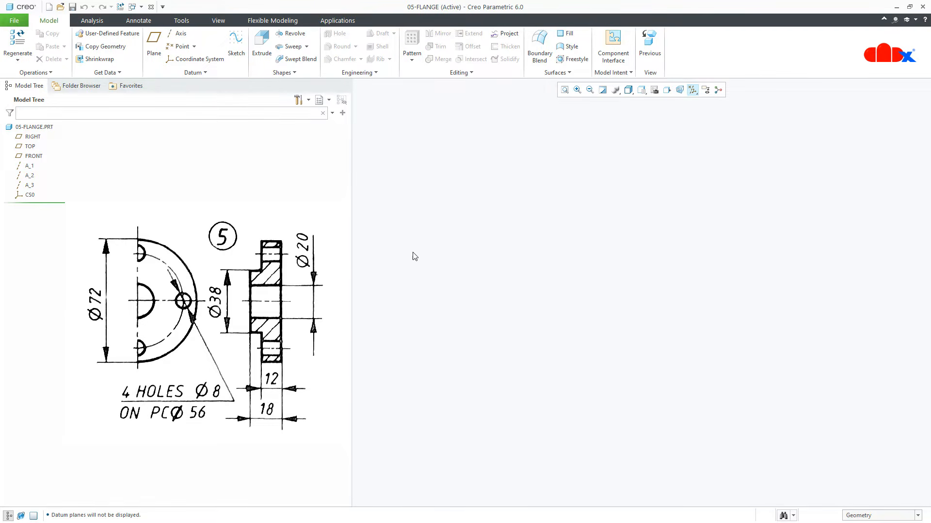
- Start a Revolve sketched on the FRONT plane, viewed face-on, and place its axis centerline along the horizontal reference
left_click(294, 34)
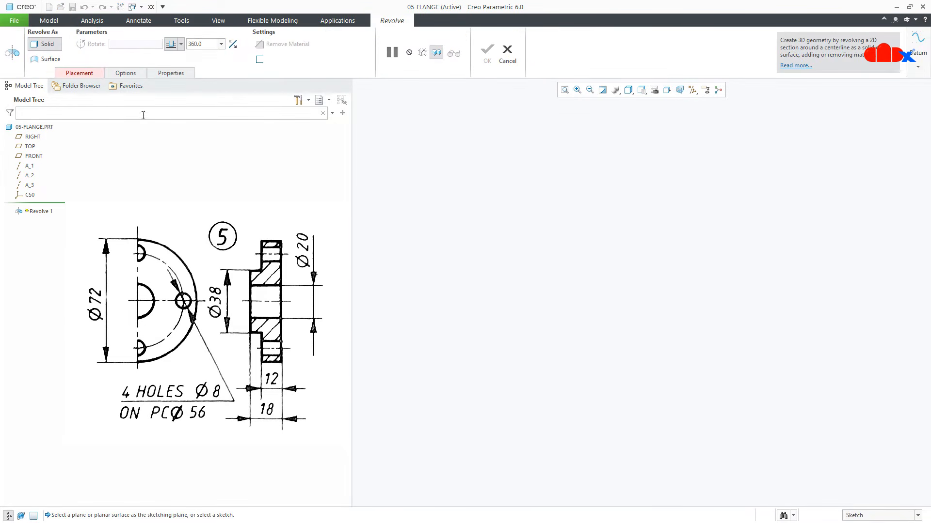
left_click(42, 156)
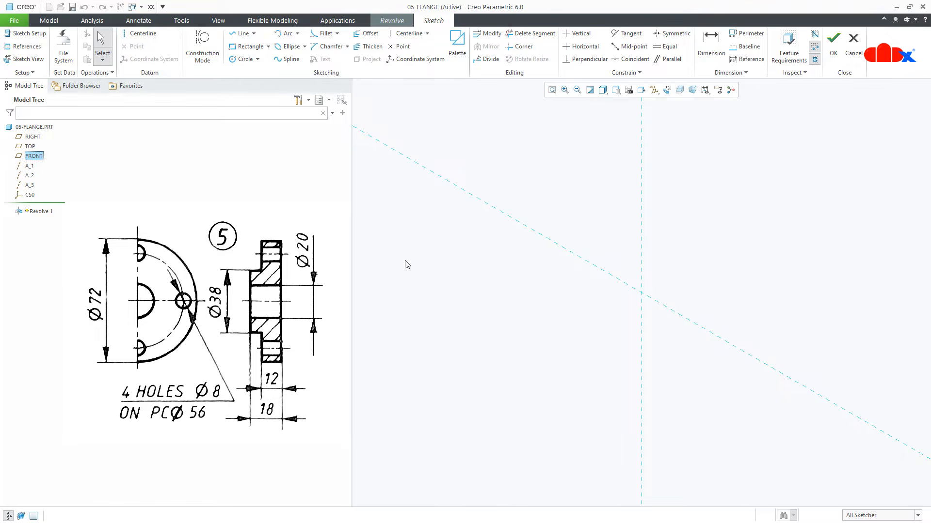
left_click(667, 89)
left_click(142, 34)
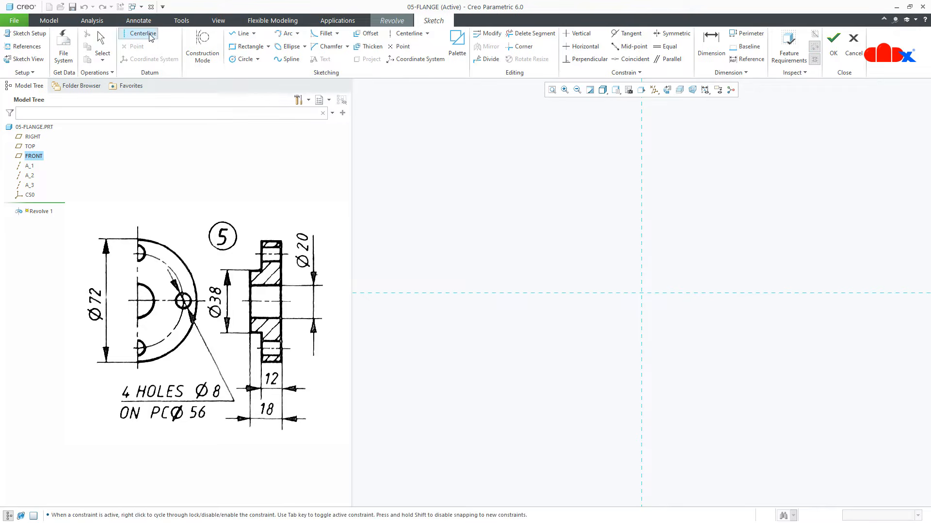
left_click(401, 293)
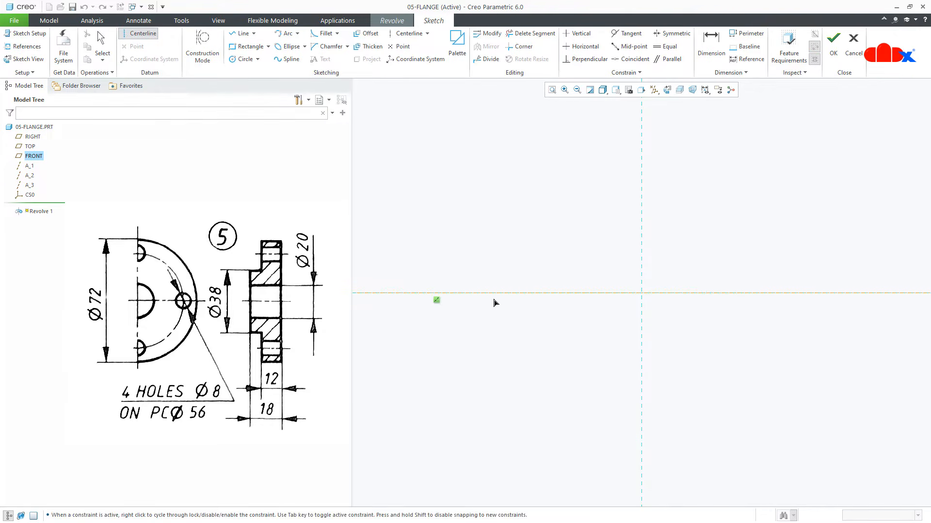
middle_click(536, 338)
- Sketch a vertical line from the origin down the vertical reference and set its diameter dimension about the axis to 72
right_click(536, 338)
left_click(556, 357)
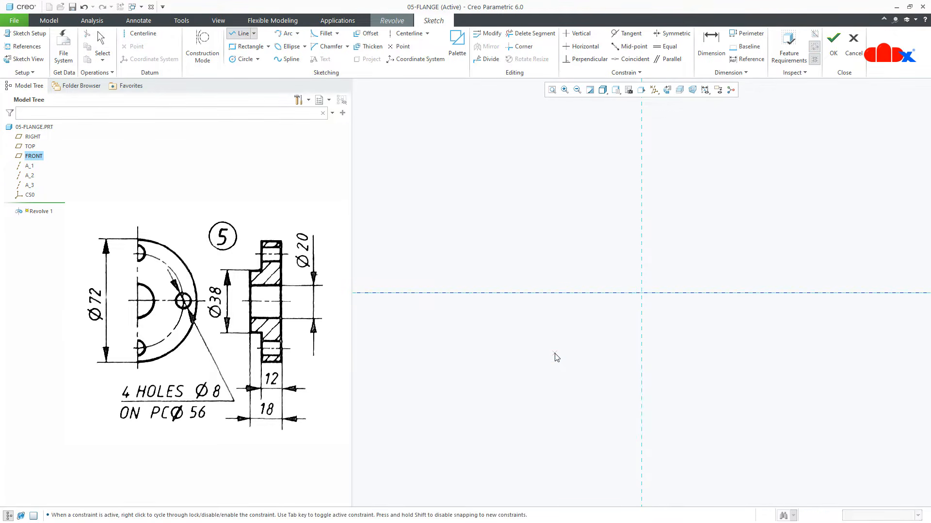
left_click(641, 293)
left_click(641, 364)
middle_click(656, 350)
scroll(649, 310, "up", 4)
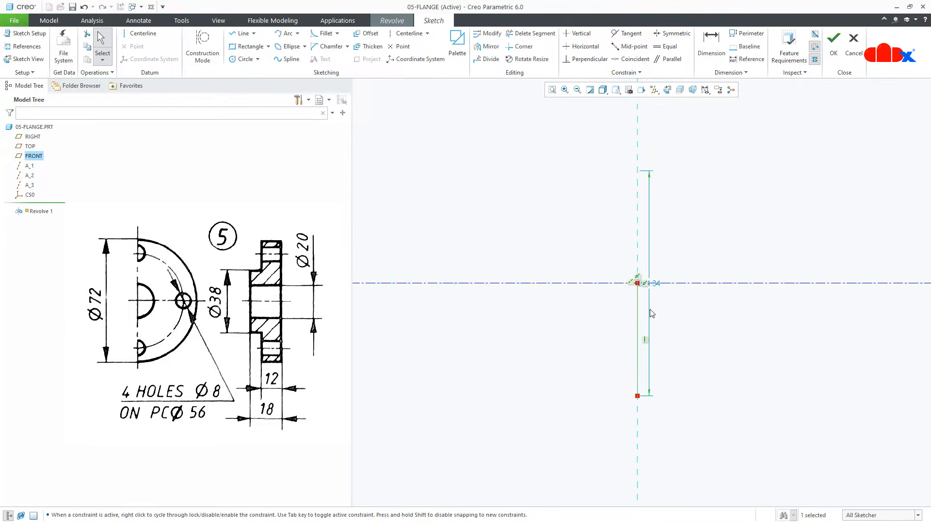
double_click(654, 279)
type("7")
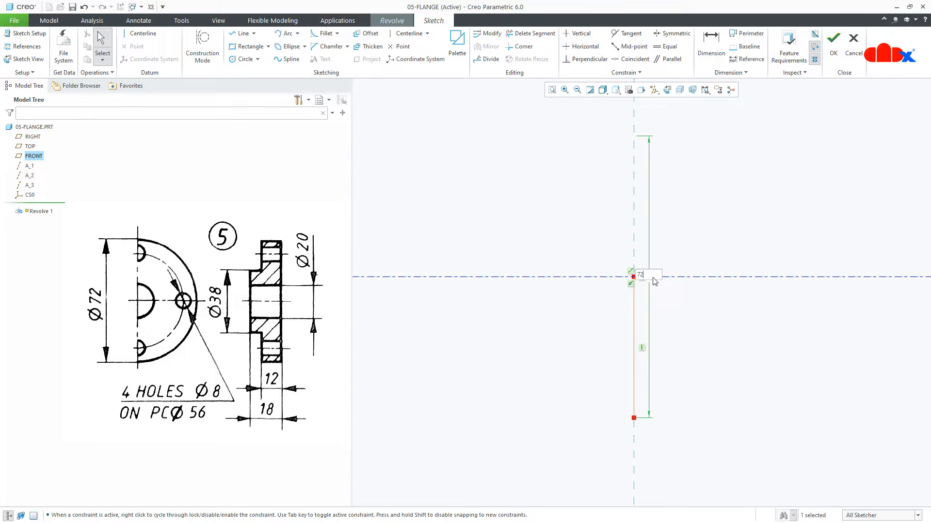
type("2")
key("Return")
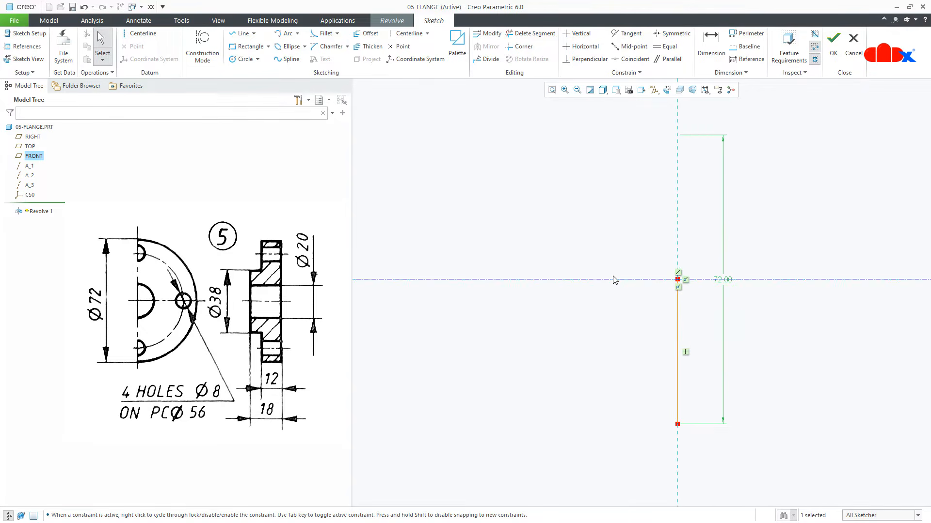
- Sketch the stepped flange profile as a line chain from the vertical line's lower end, over the hub step, back to the vertical line
right_click(613, 279)
left_click(636, 326)
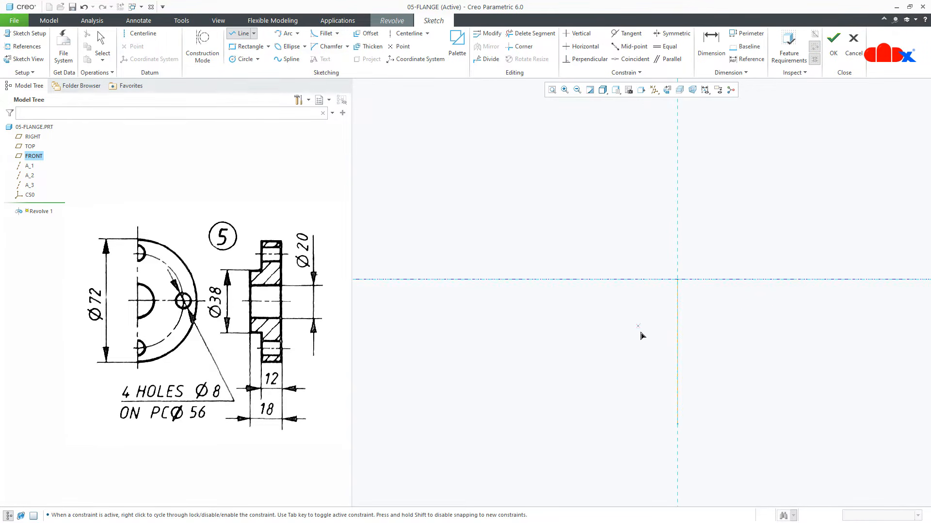
left_click(677, 424)
left_click(631, 424)
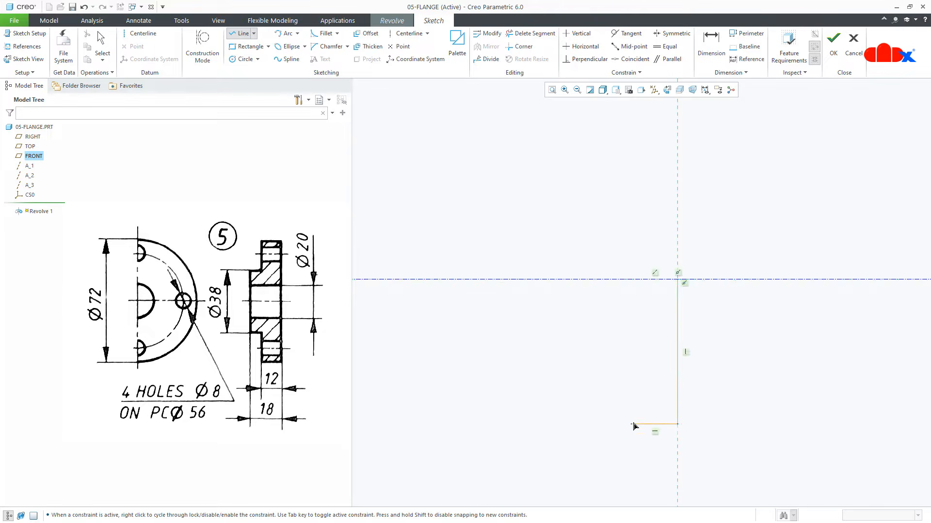
left_click(630, 361)
left_click(600, 361)
left_click(601, 303)
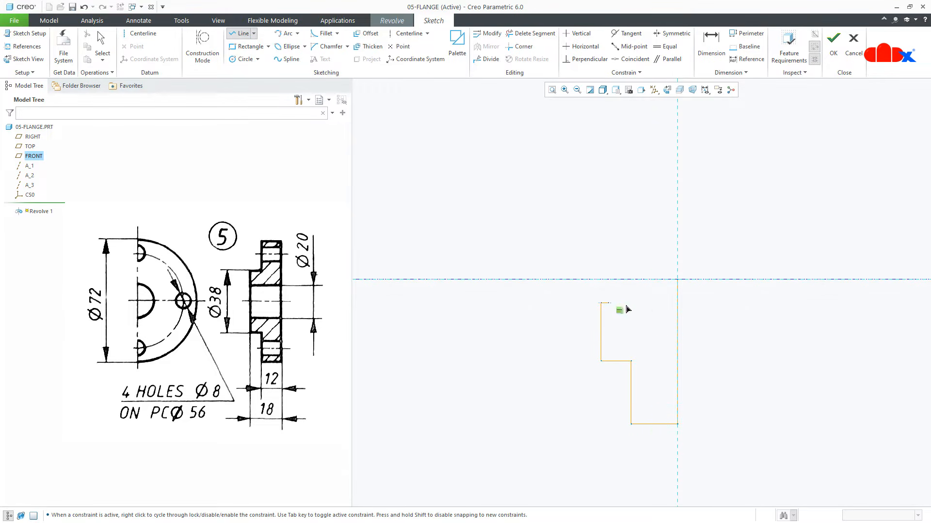
left_click(674, 310)
middle_click(672, 330)
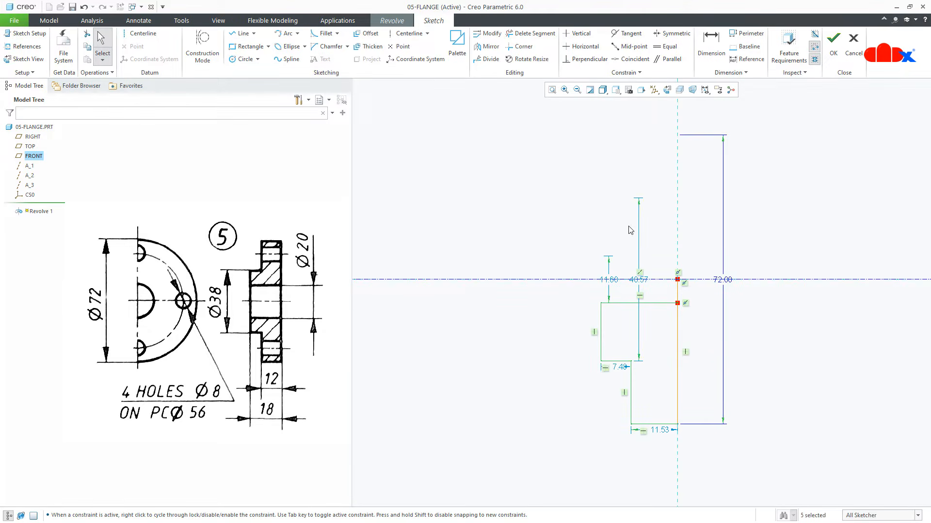
- Trim away the piece of the vertical line between the axis and the bore edge to close the profile
left_click(531, 33)
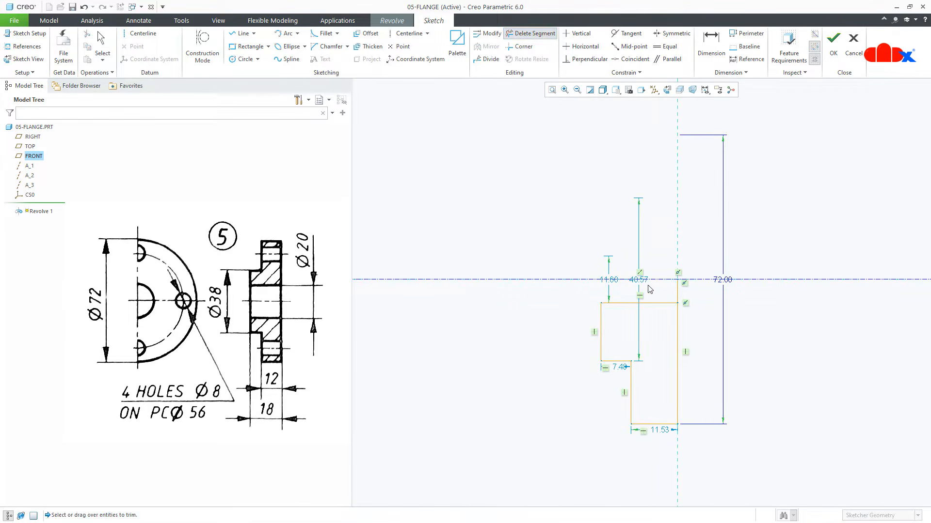
left_click(678, 291)
middle_click(722, 324)
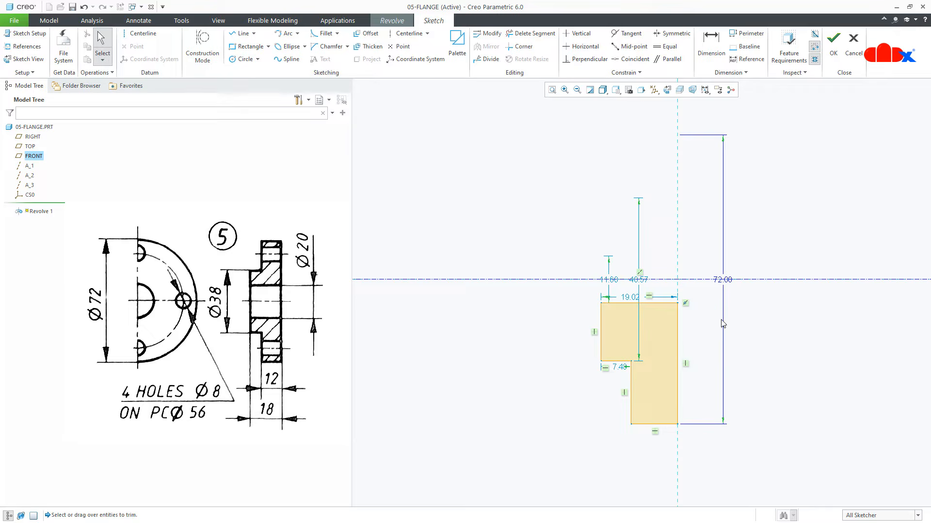
- Set the profile's overall width to 18 and dimension the outer rim's width as 12
double_click(636, 299)
type("18")
key("Return")
right_click(637, 299)
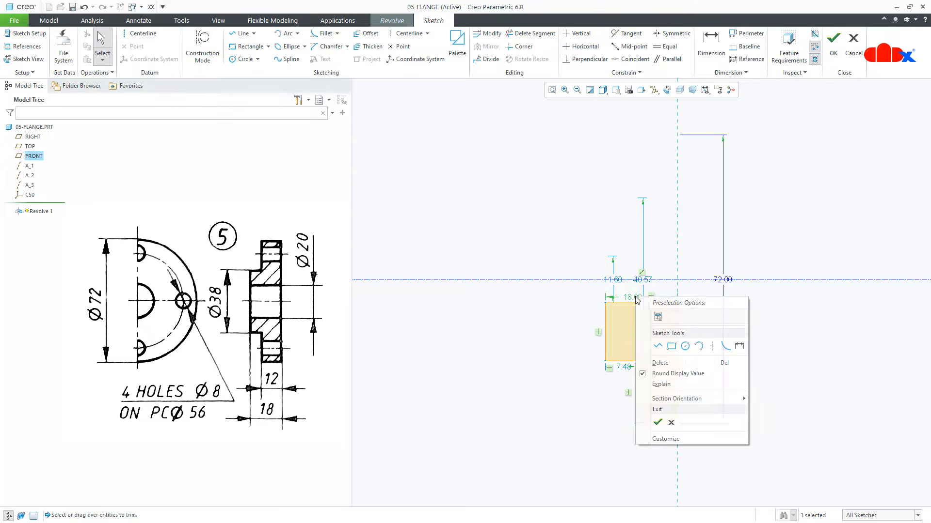
left_click(689, 394)
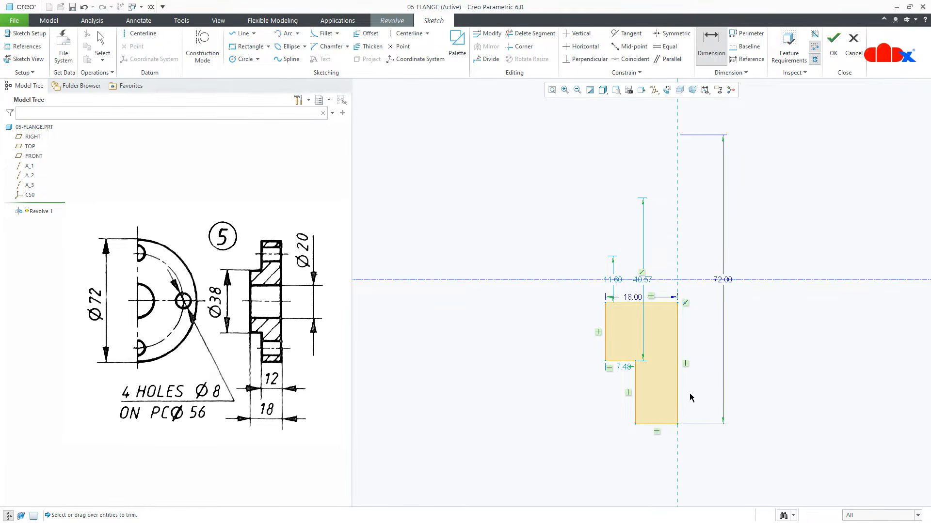
left_click(666, 424)
middle_click(661, 449)
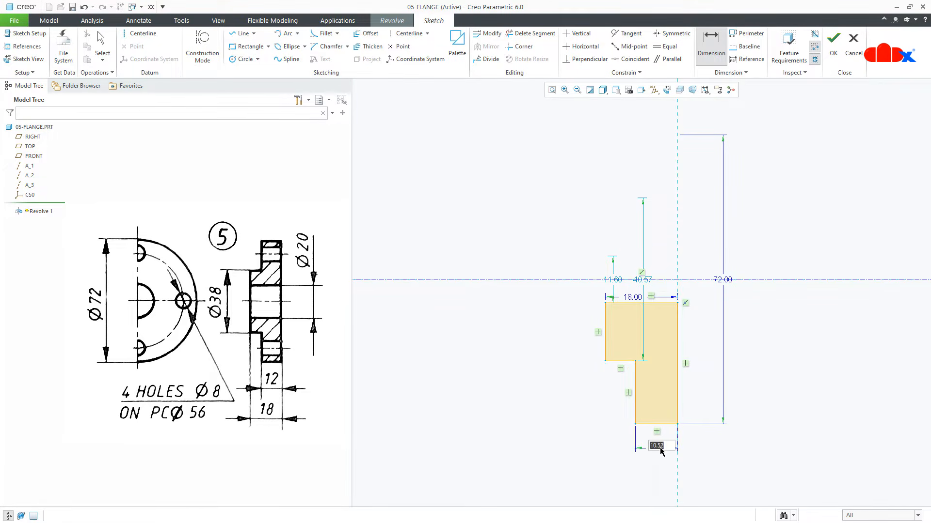
type("12")
key("Return")
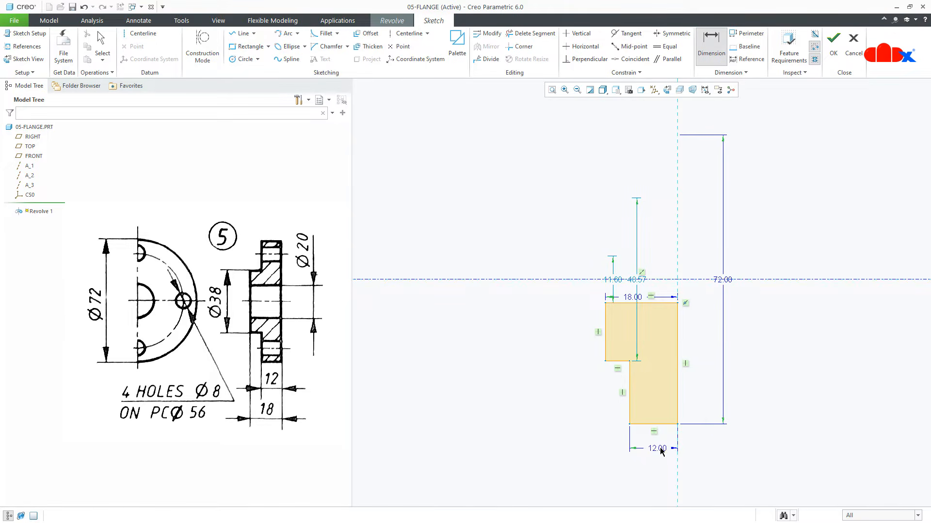
- Set the bore diameter to 20 and the hub diameter to 38
middle_click(614, 280)
double_click(612, 279)
type("20")
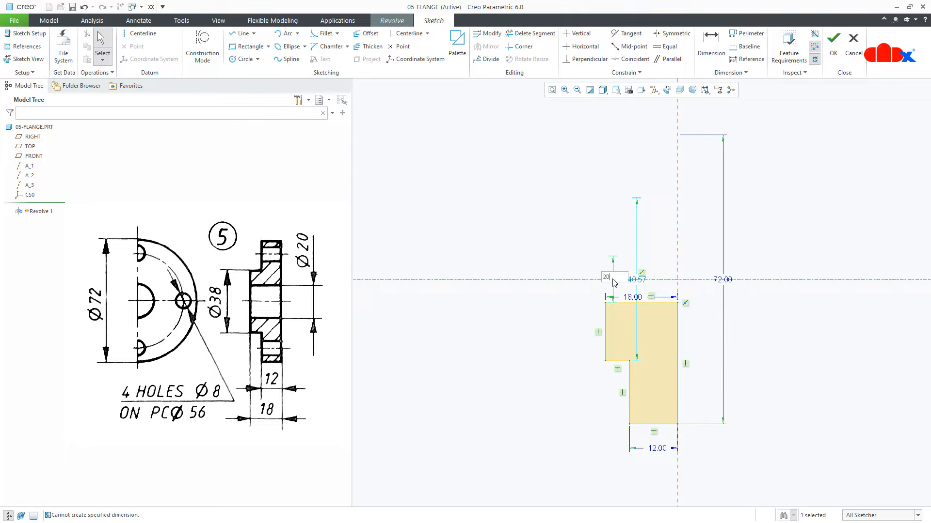
key("Return")
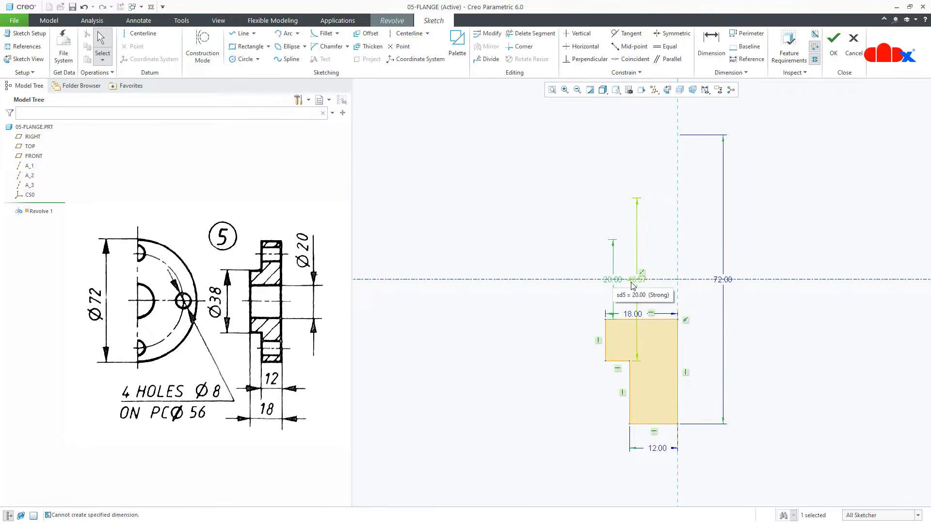
double_click(636, 284)
type("38")
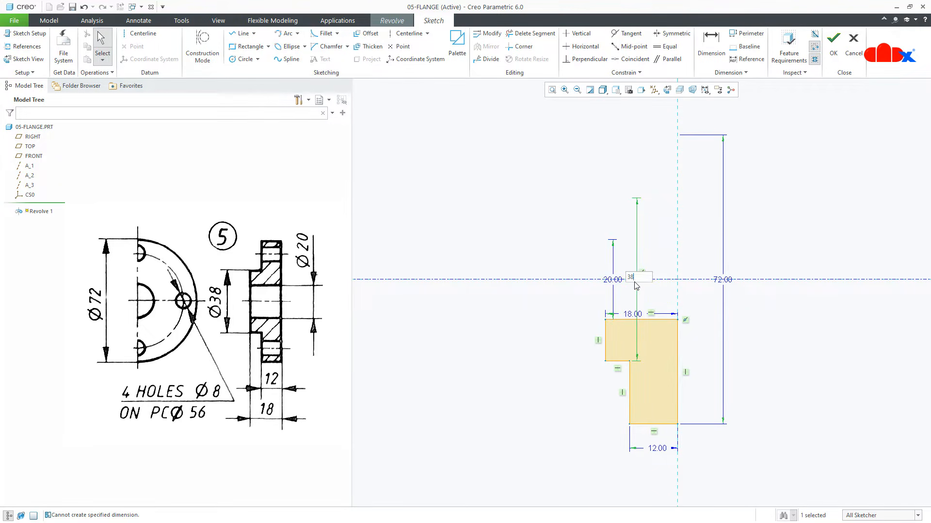
key("Return")
- Finish the sketch, complete the 360° solid revolve and return the model to its default orientation
right_click(636, 286)
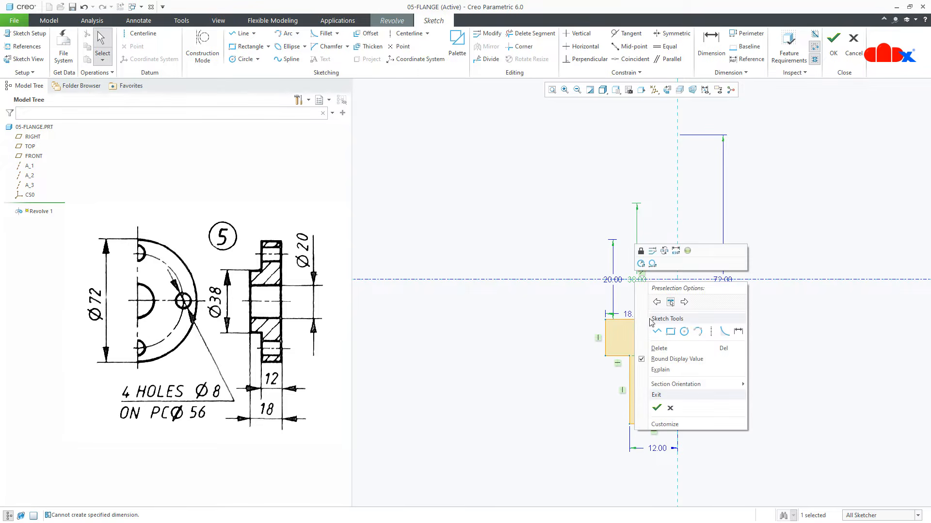
left_click(657, 408)
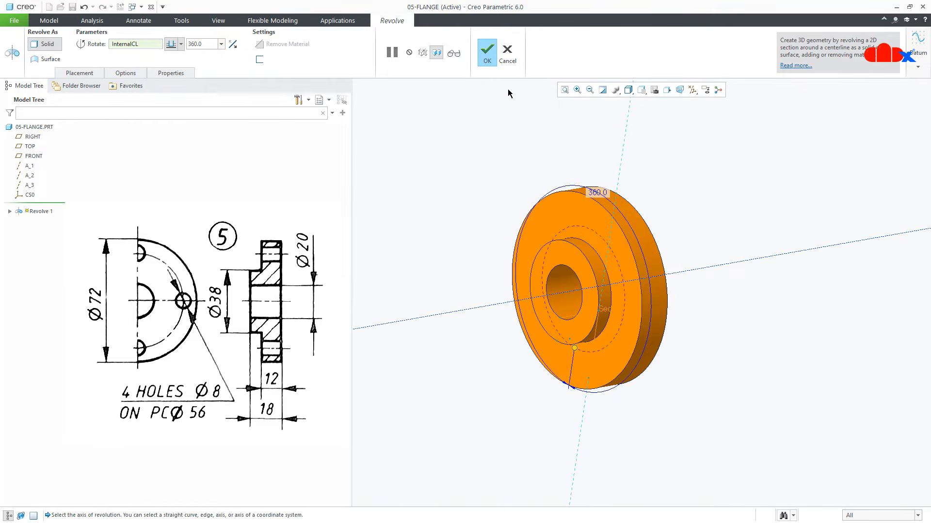
left_click(487, 52)
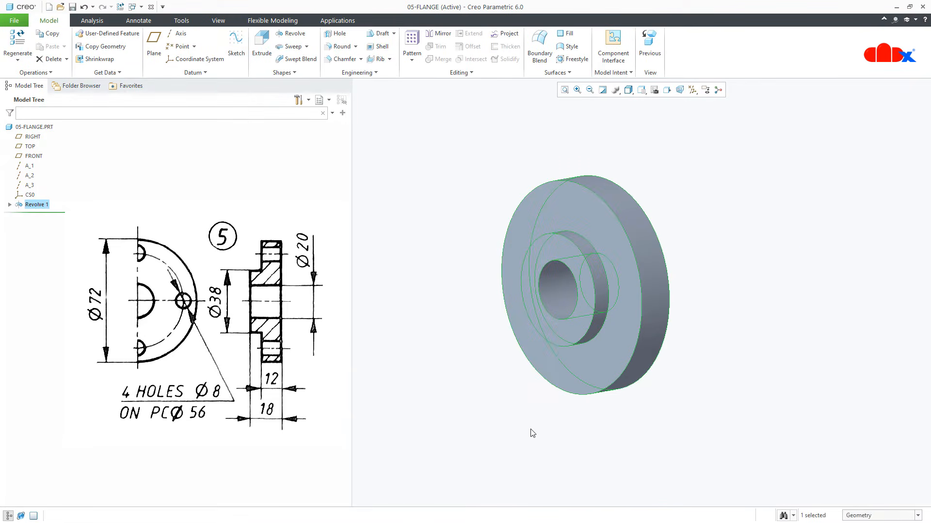
key("ctrl+d")
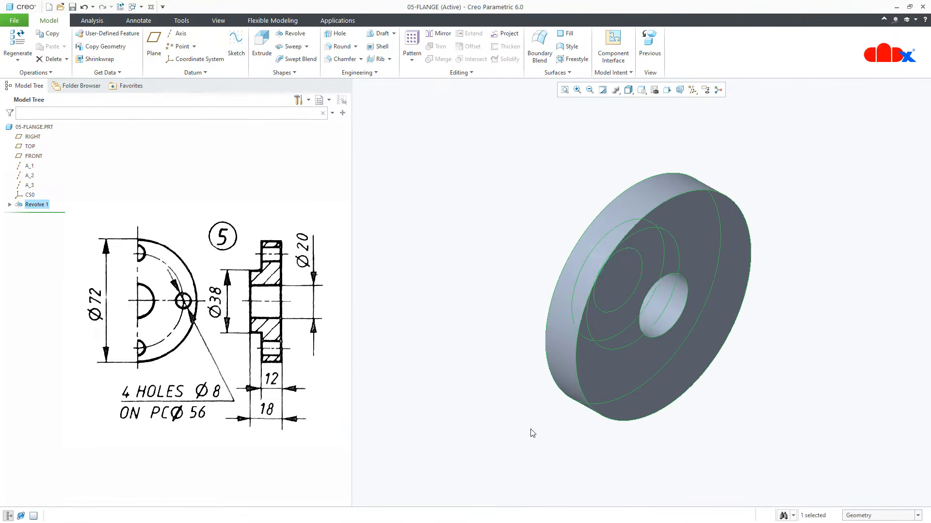
left_click(533, 433)
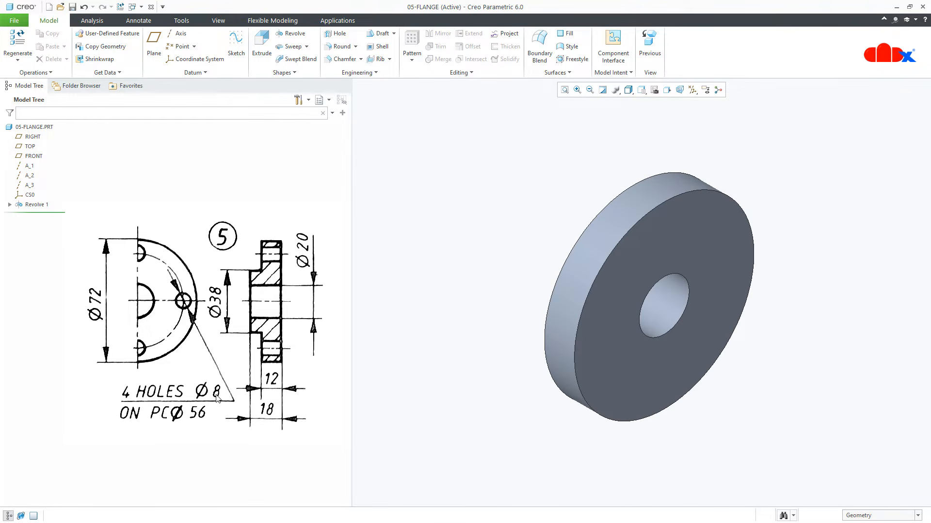
- Start a simple hole on the flange's large flat face and show the datum axes and planes
left_click(336, 34)
left_click(648, 238)
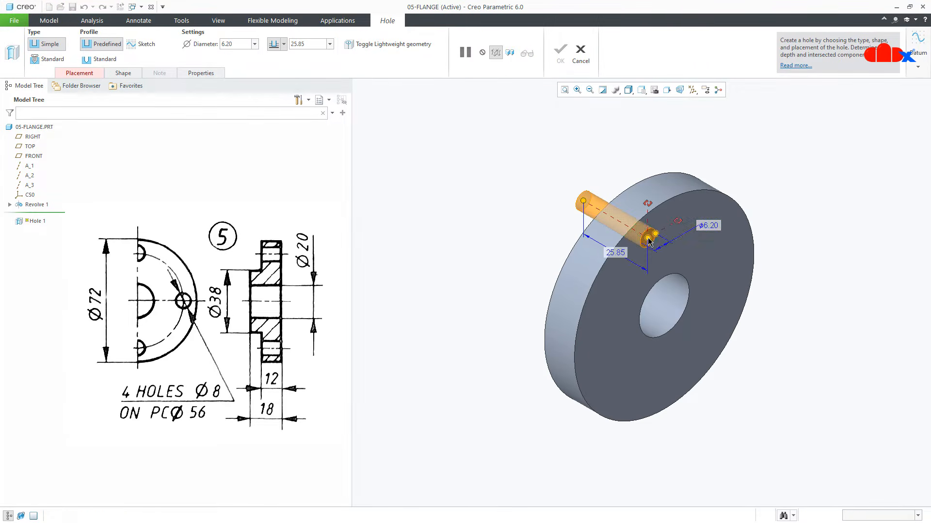
left_click(692, 95)
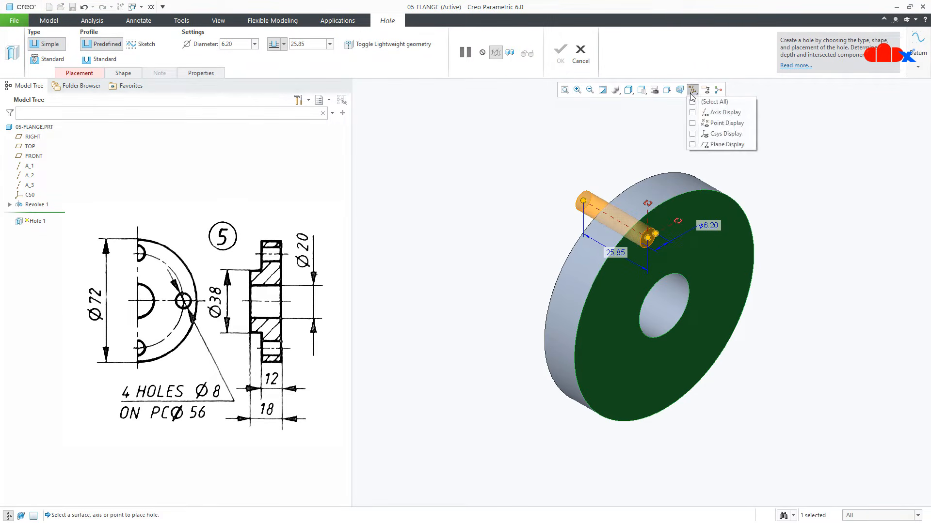
left_click(692, 112)
left_click(692, 145)
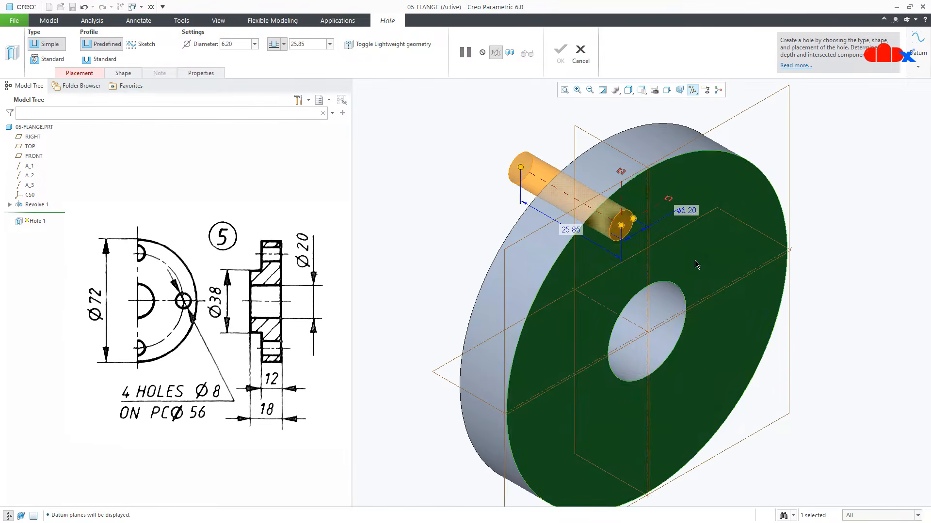
- Reference the hole to axis A_3 and the FRONT plane, and change its placement type to Diameter
scroll(692, 261, "up", 2)
left_click_drag(670, 203, 634, 327)
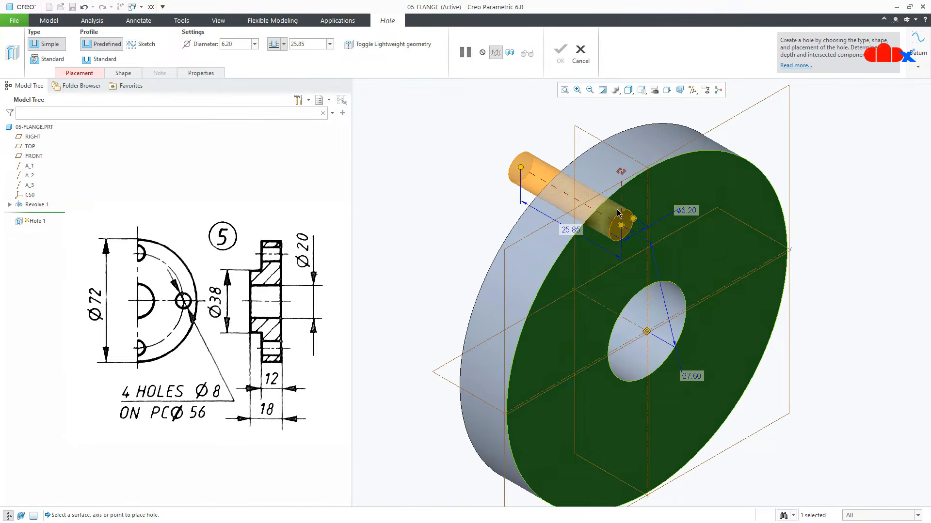
left_click_drag(621, 173, 618, 153)
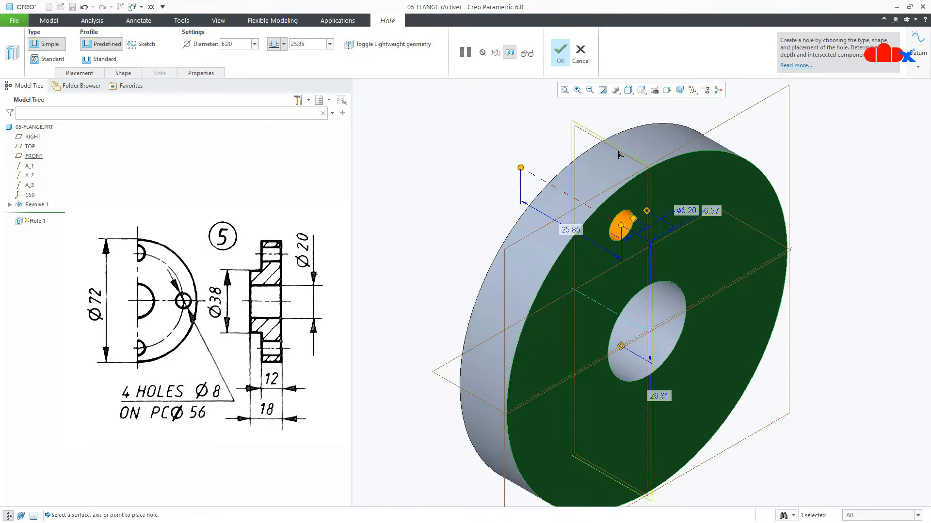
left_click(93, 75)
left_click(528, 153)
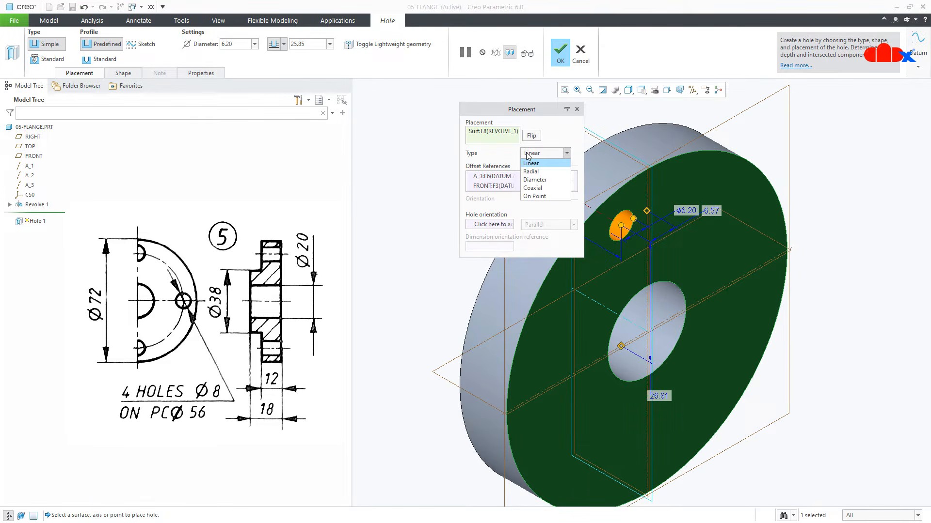
left_click(534, 180)
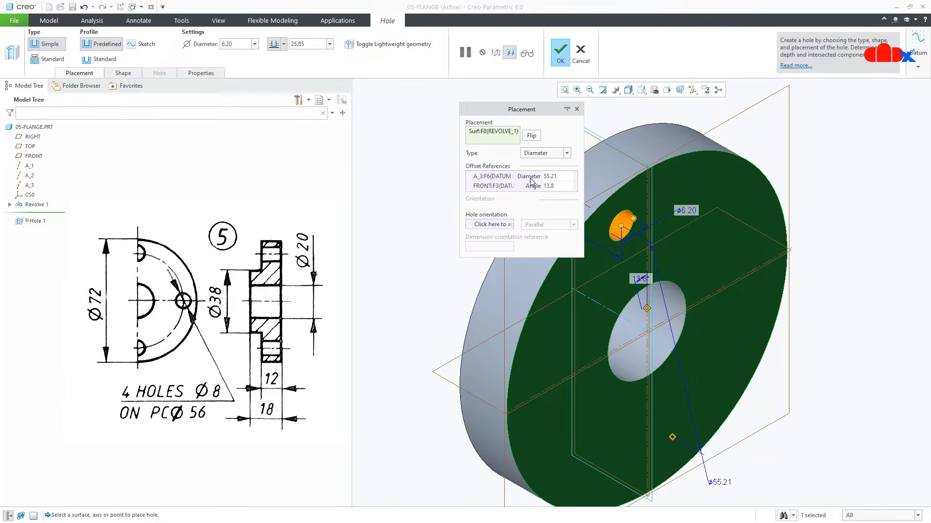
left_click(577, 110)
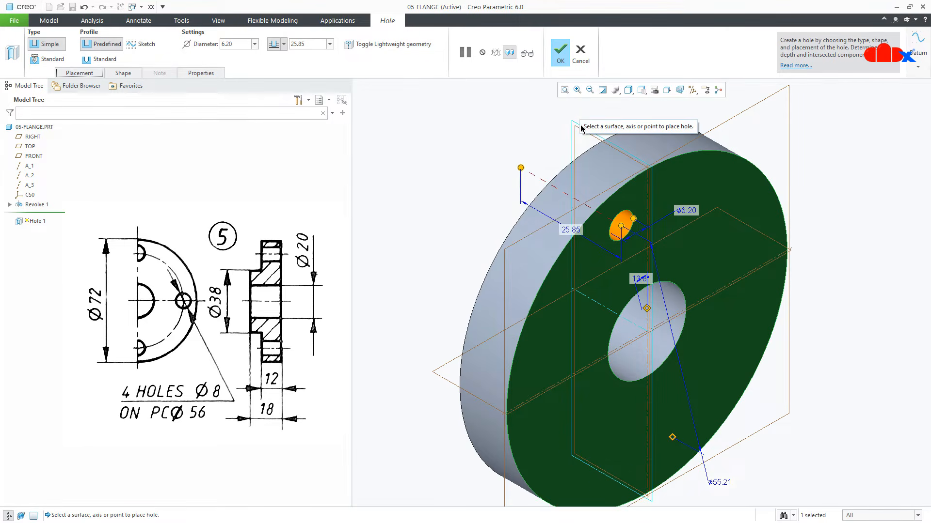
- Set the hole's placement angle to 0° and its pitch circle diameter to 56
double_click(640, 279)
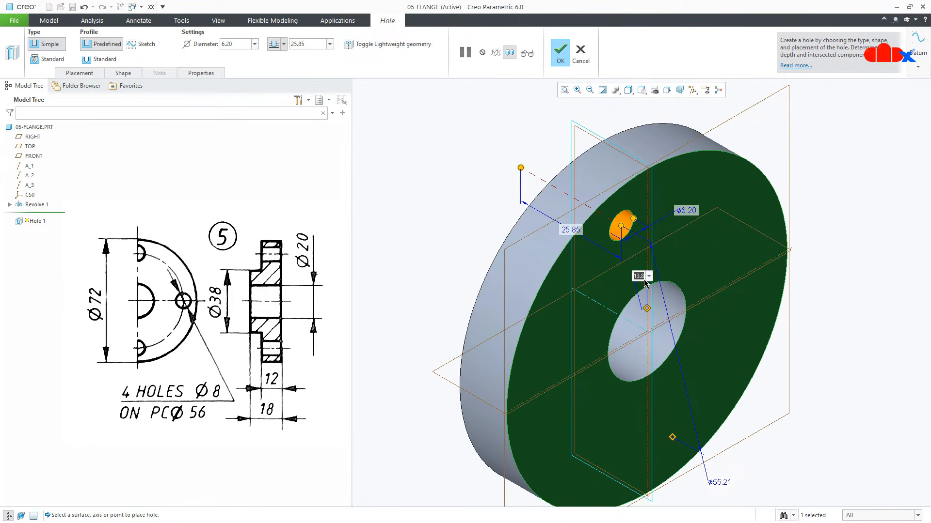
type("0")
key("Return")
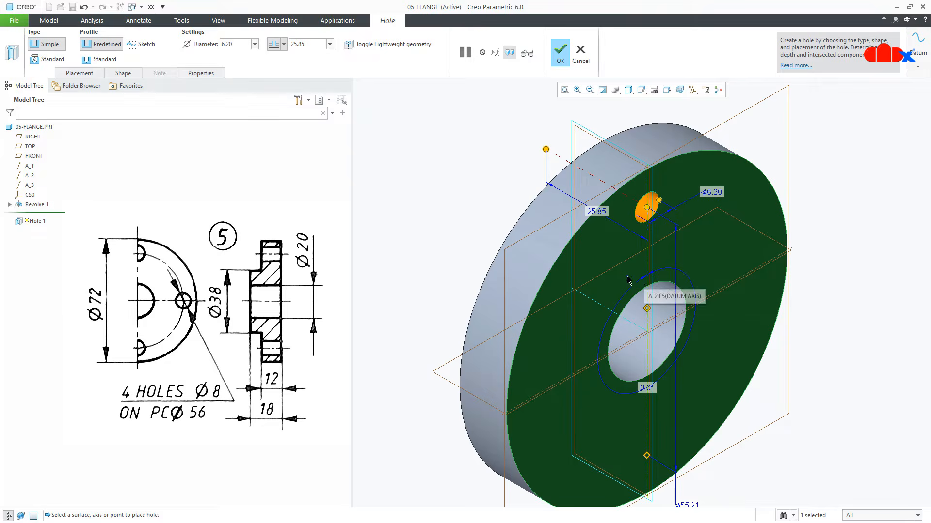
scroll(635, 278, "down", 3)
double_click(680, 438)
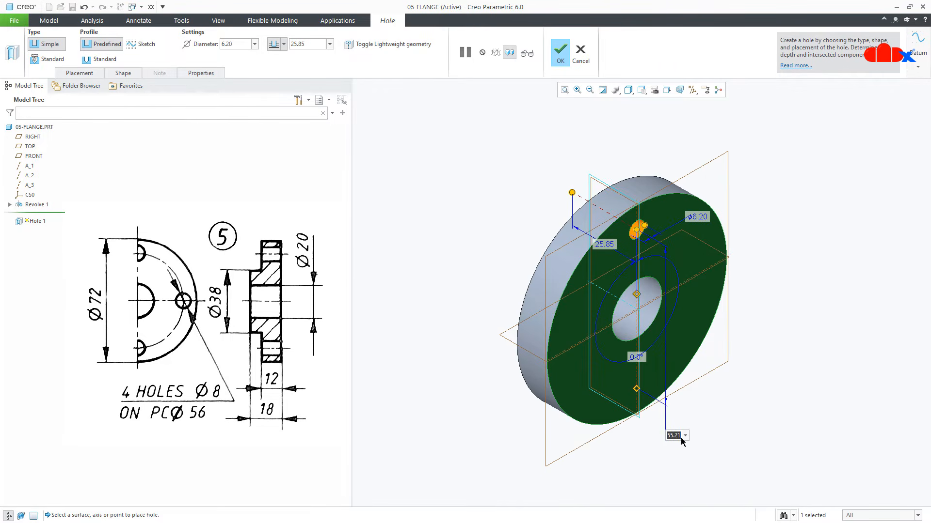
type("56")
key("Return")
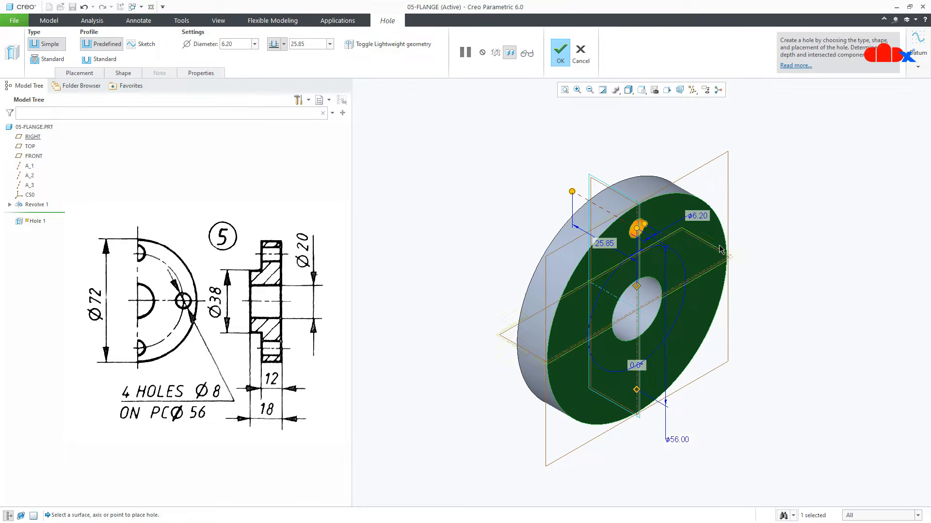
- Set the hole's diameter to 8, make its depth run through the flange instead of a fixed value, and complete the hole
double_click(705, 217)
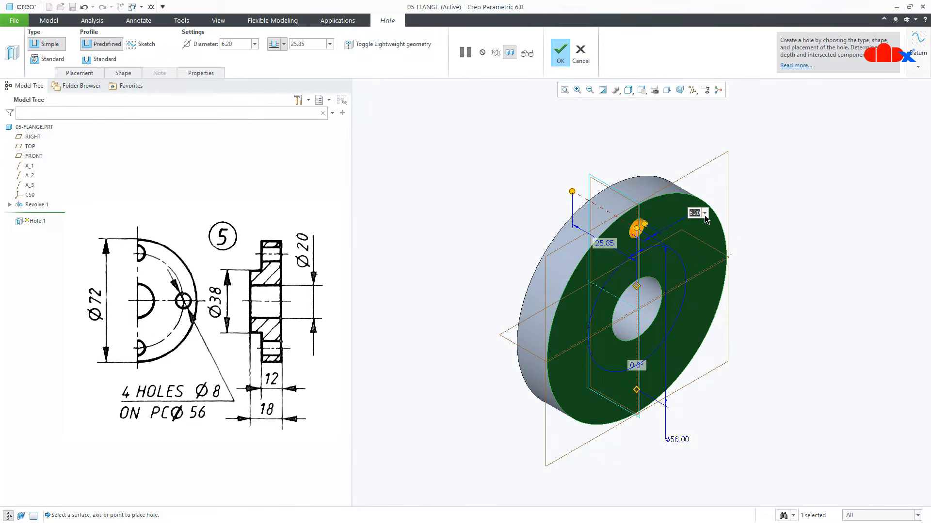
type("8")
key("Return")
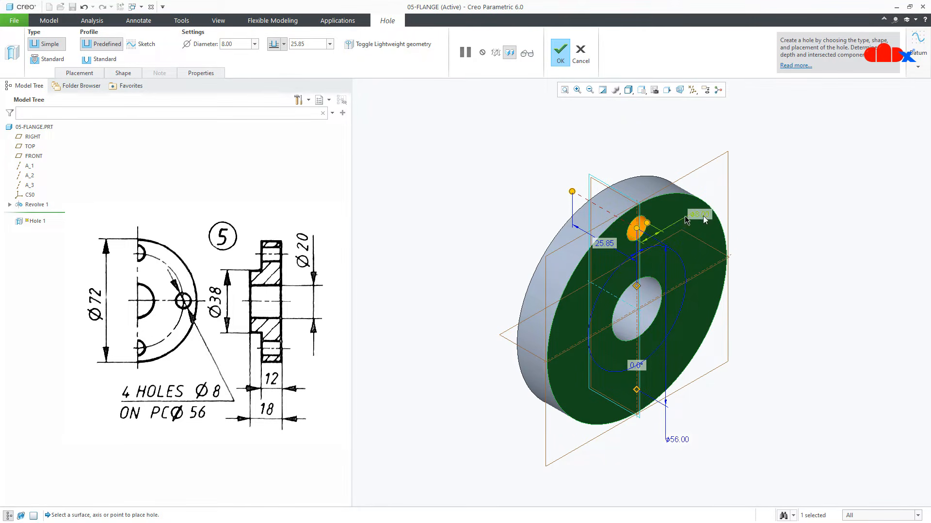
left_click(284, 45)
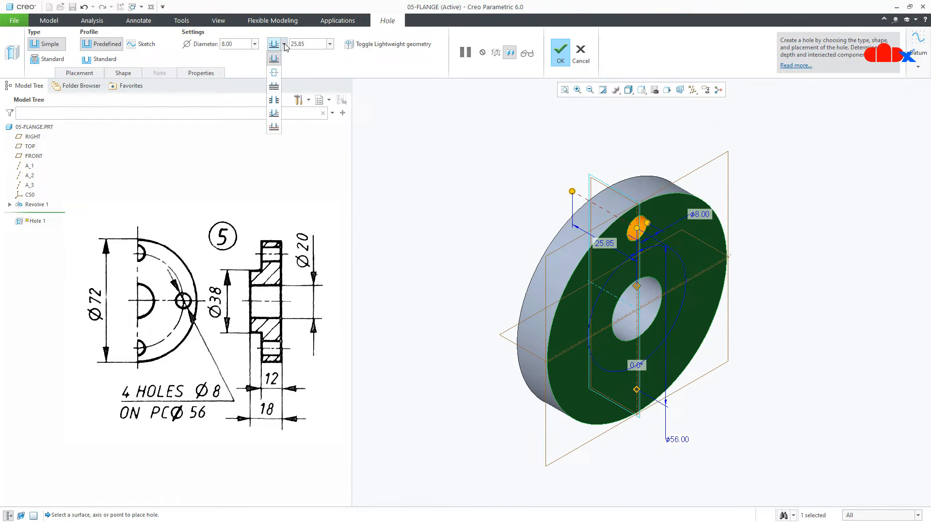
left_click(275, 86)
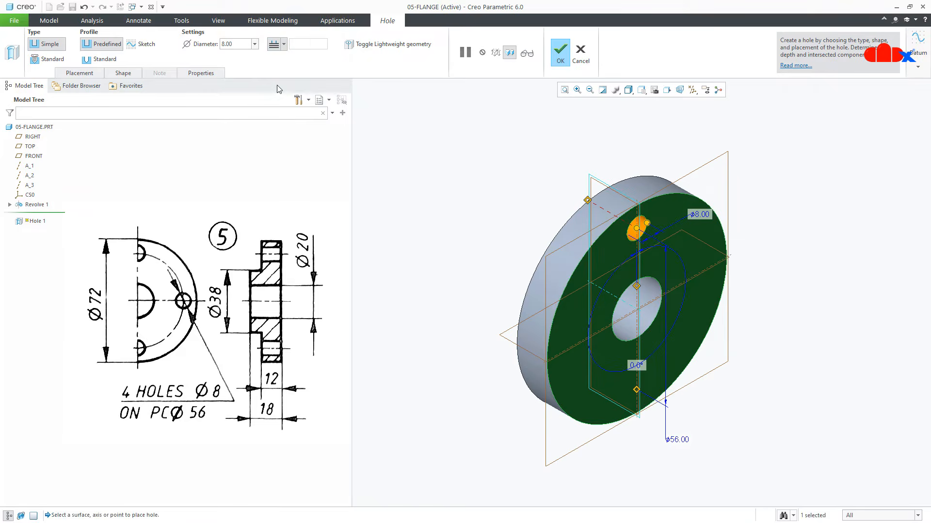
left_click(560, 60)
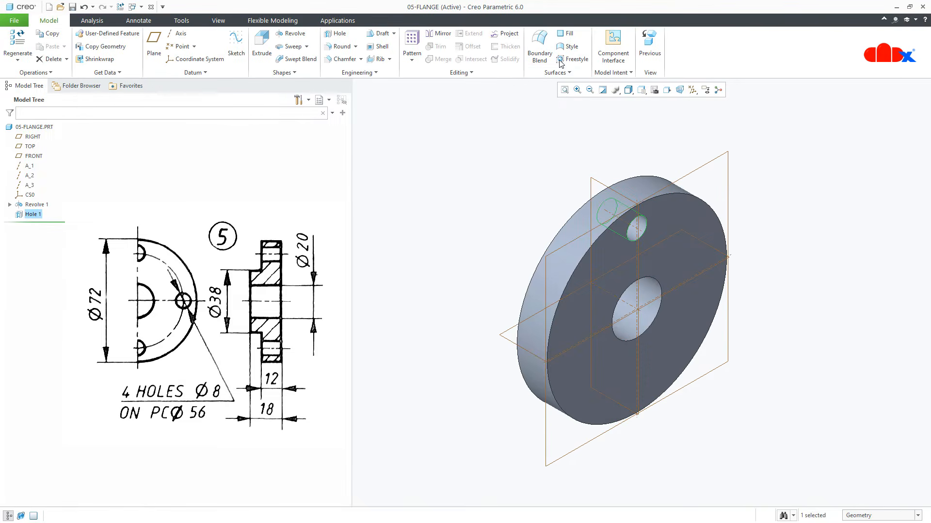
- Create an axis pattern of the bolt hole about A_3 with 4 members evenly spread over 360°
left_click(530, 162)
mouse_move(527, 162)
middle_mouse_down()
mouse_move(555, 223)
mouse_move(540, 170)
mouse_move(529, 167)
middle_mouse_up()
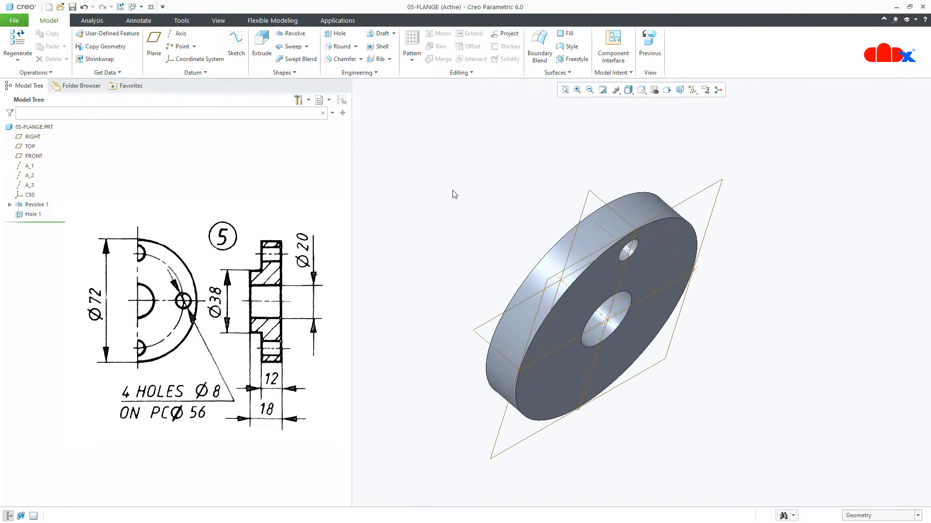
left_click(33, 215)
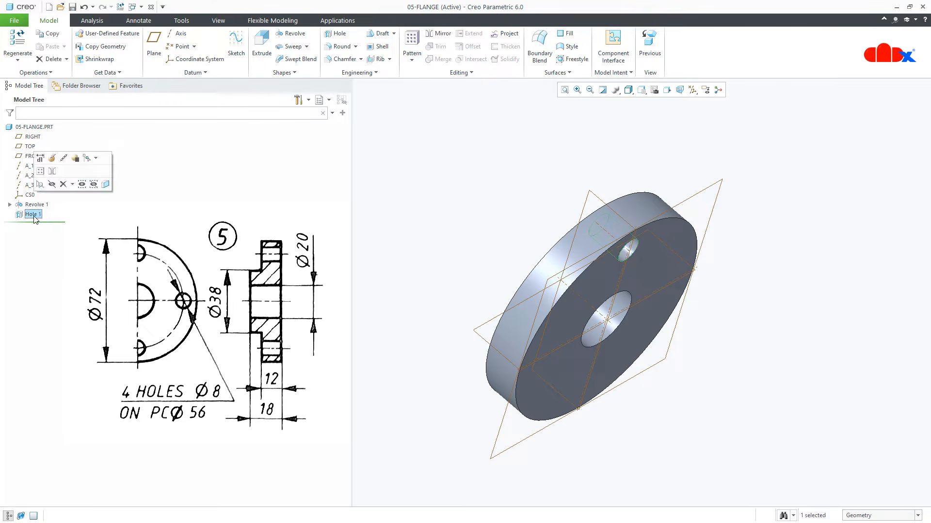
left_click(40, 171)
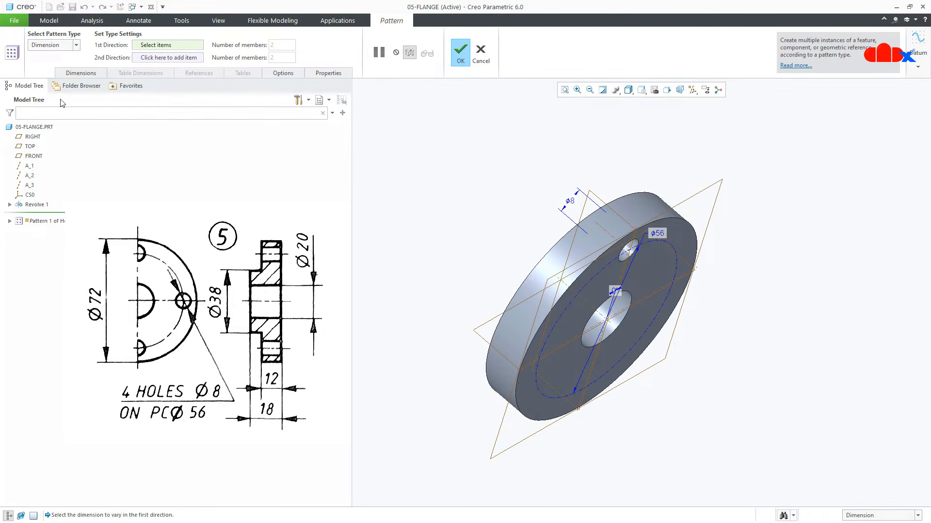
left_click(61, 46)
left_click(52, 75)
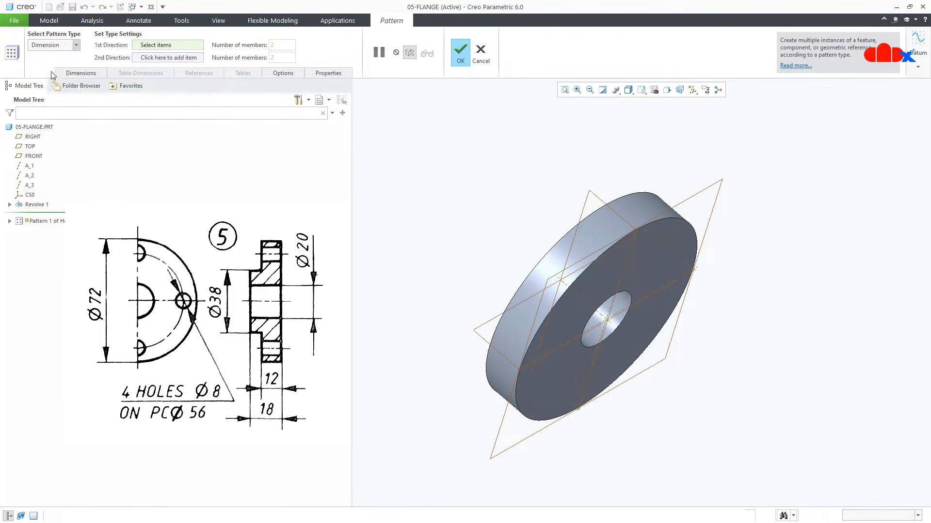
left_click(577, 299)
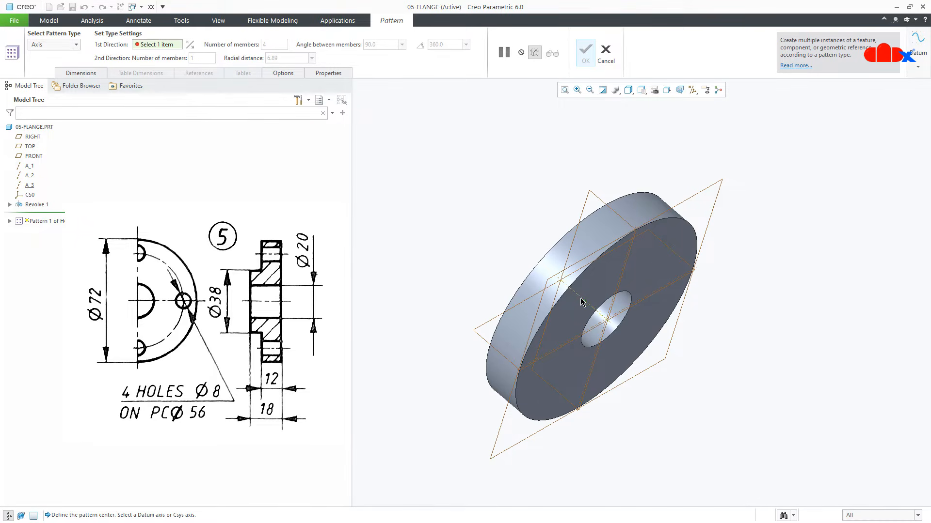
left_click(421, 49)
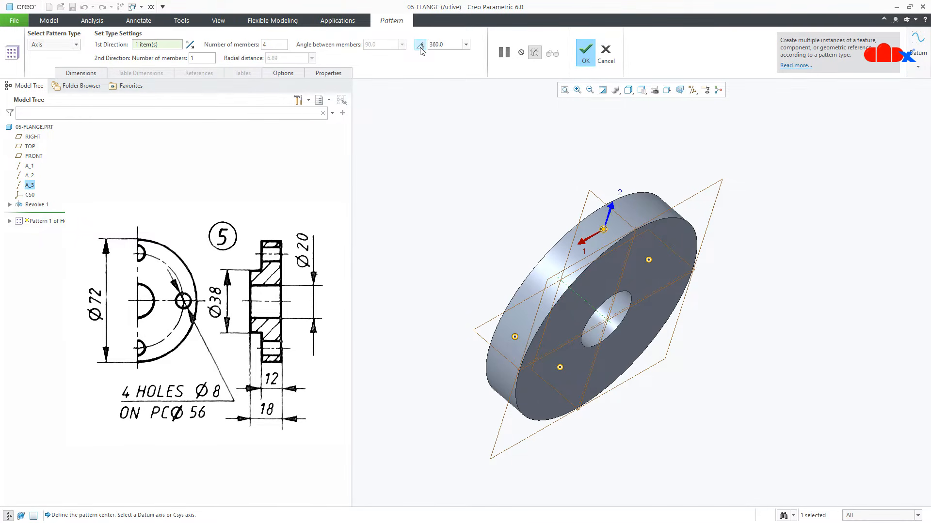
left_click(581, 66)
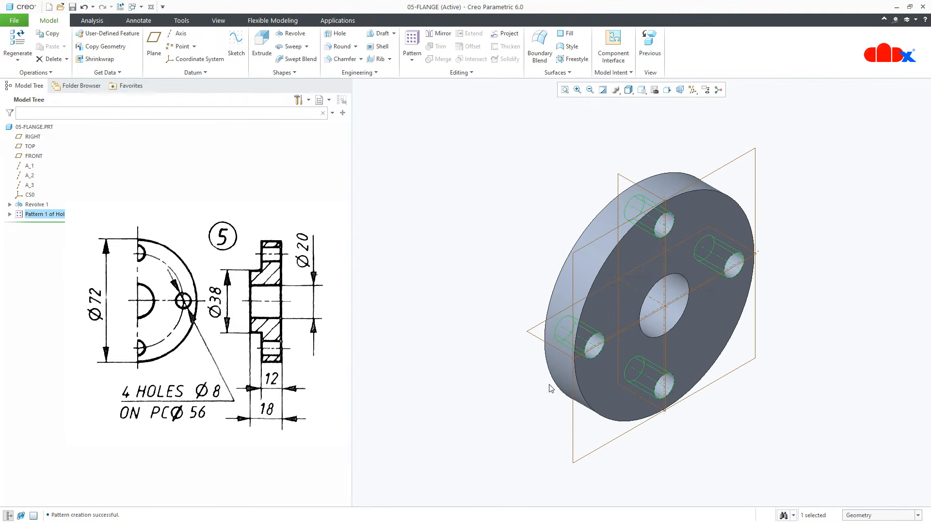
left_click(543, 435)
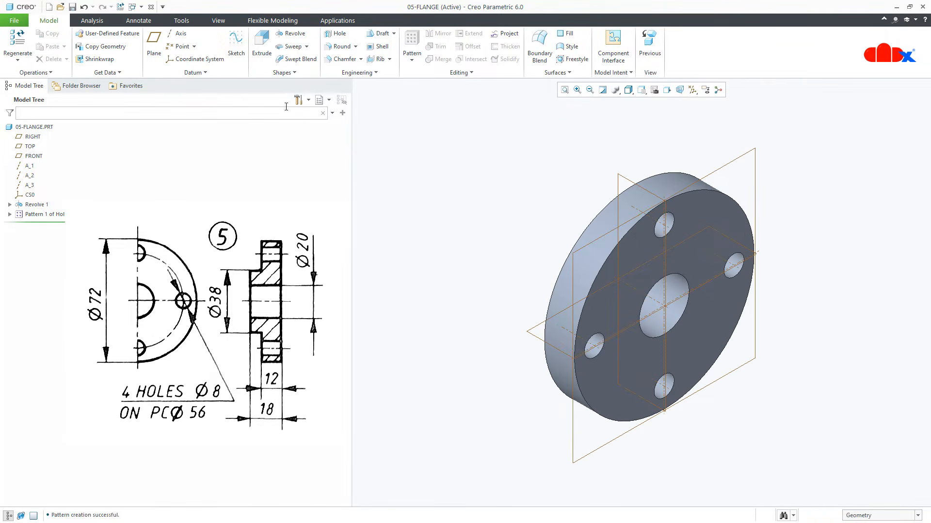
- Create a planar cross-section of the flange on the FRONT plane and name it A
left_click(219, 22)
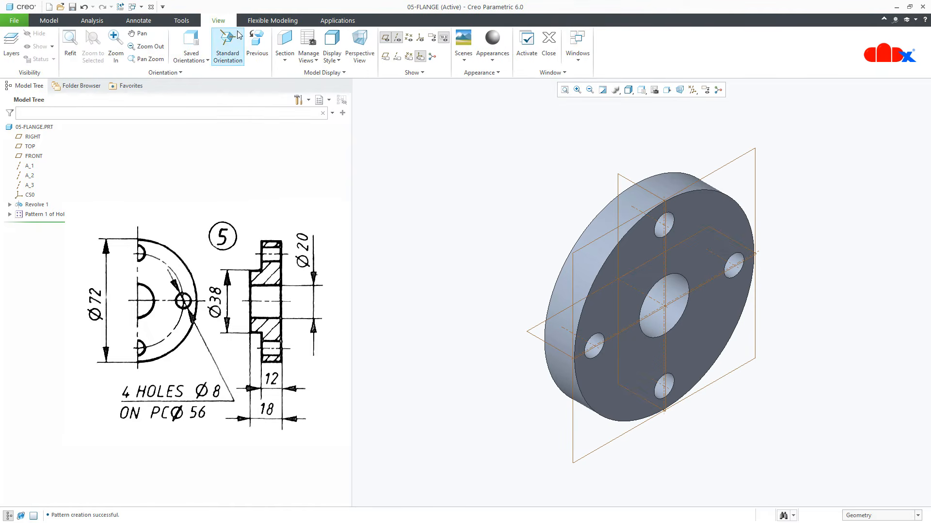
left_click(284, 43)
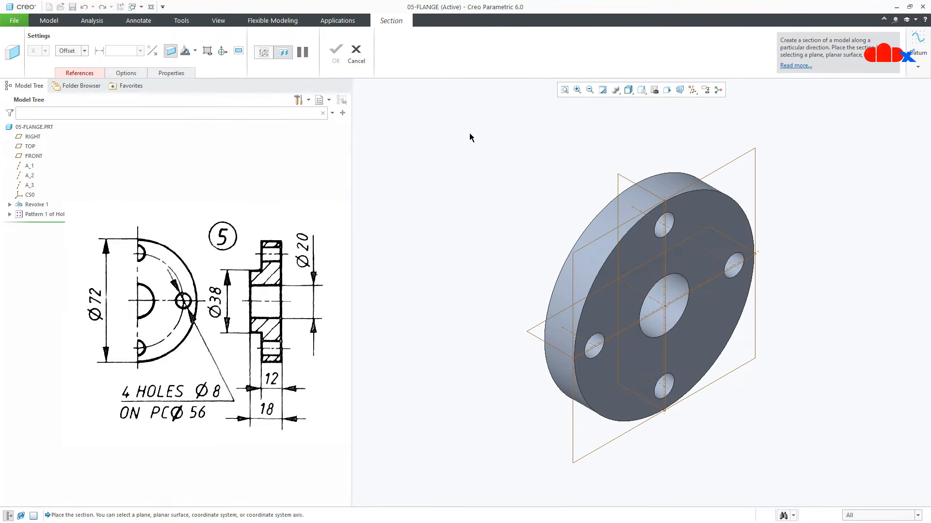
left_click(620, 179)
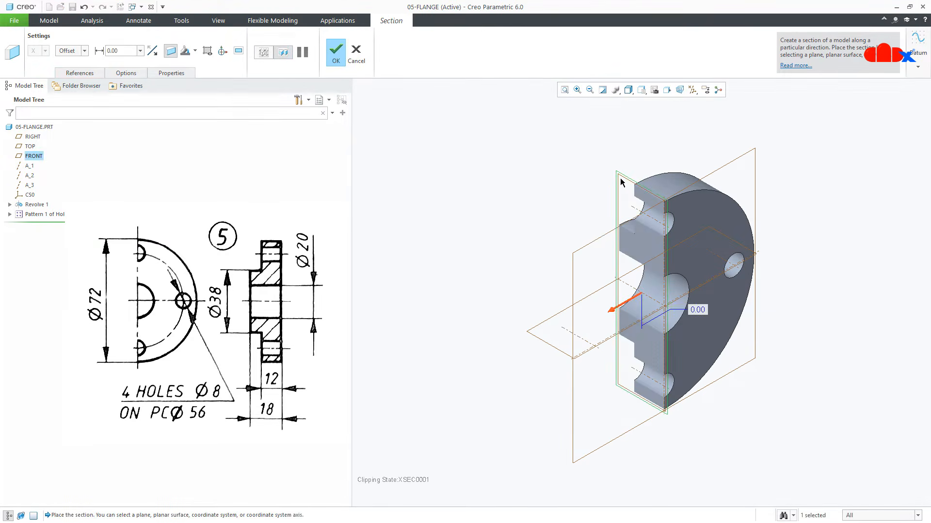
left_click(185, 74)
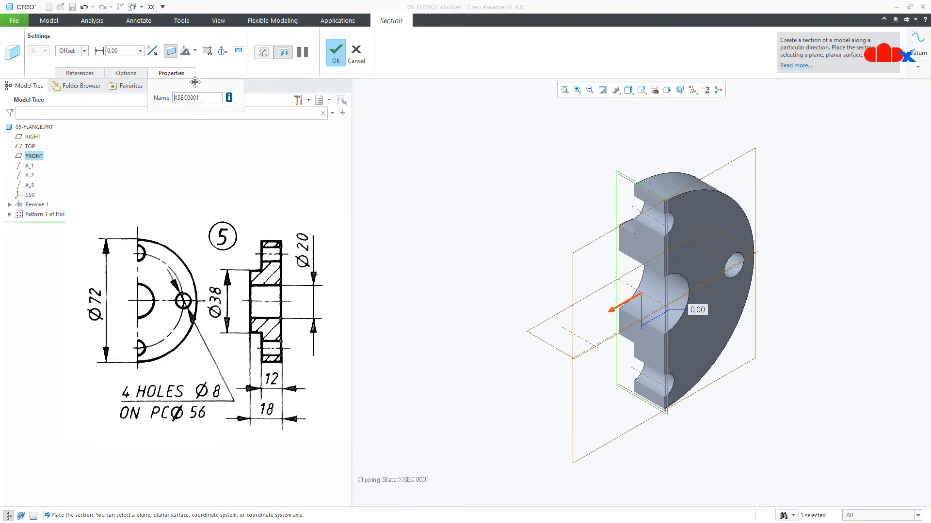
left_click_drag(206, 98, 163, 99)
type("a")
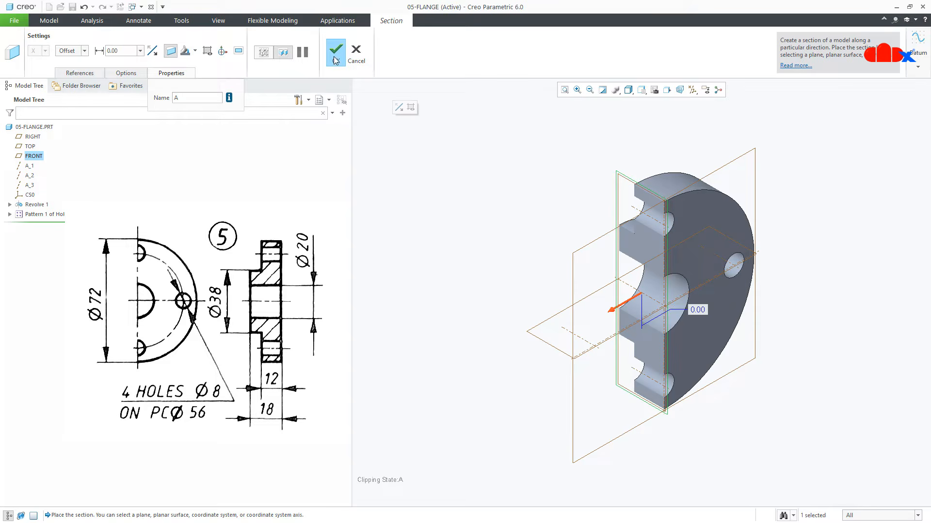
left_click(335, 52)
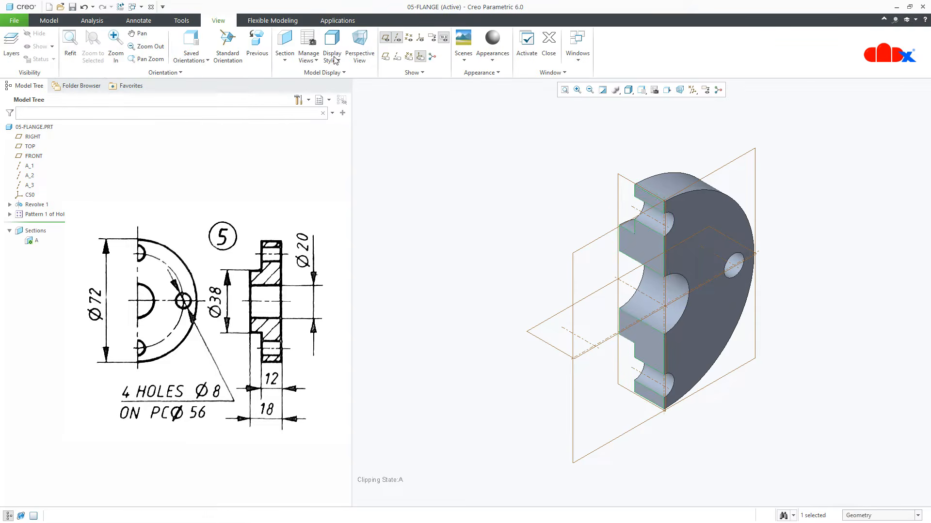
- Hide all datum display, examine the sectioned flange from another angle and restore the default orientation
left_click(692, 90)
left_click(693, 102)
left_click(693, 103)
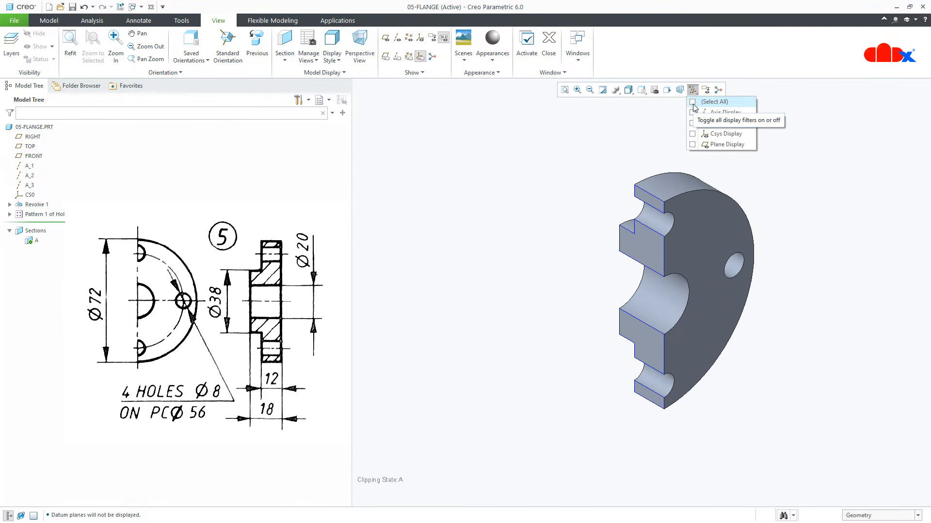
left_click(471, 344)
mouse_move(526, 386)
middle_mouse_down()
mouse_move(551, 365)
mouse_move(559, 367)
mouse_move(553, 385)
middle_mouse_up()
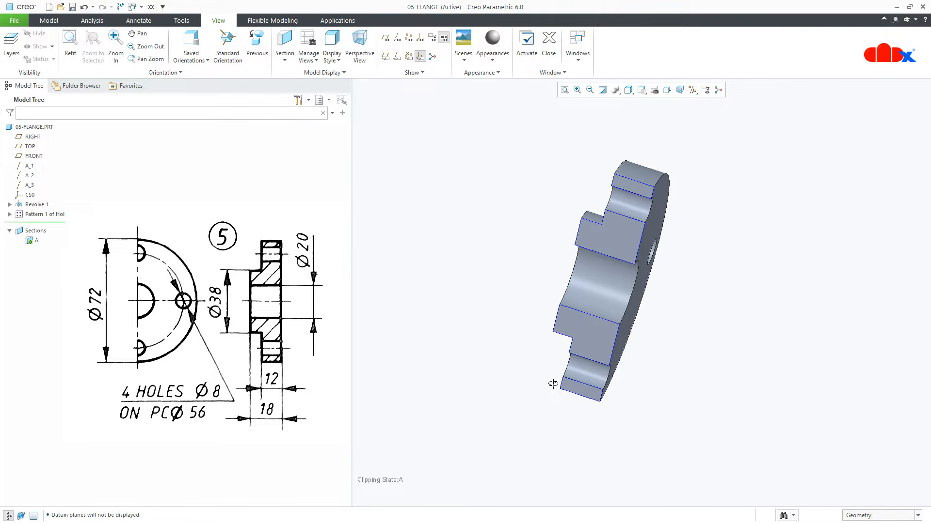
key("ctrl+d")
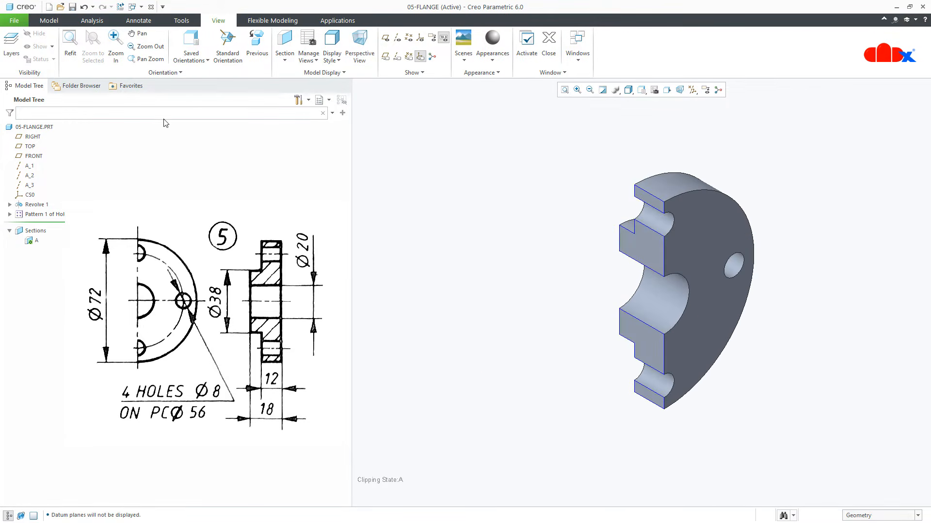
- Deactivate section A to show the complete flange
left_click(49, 20)
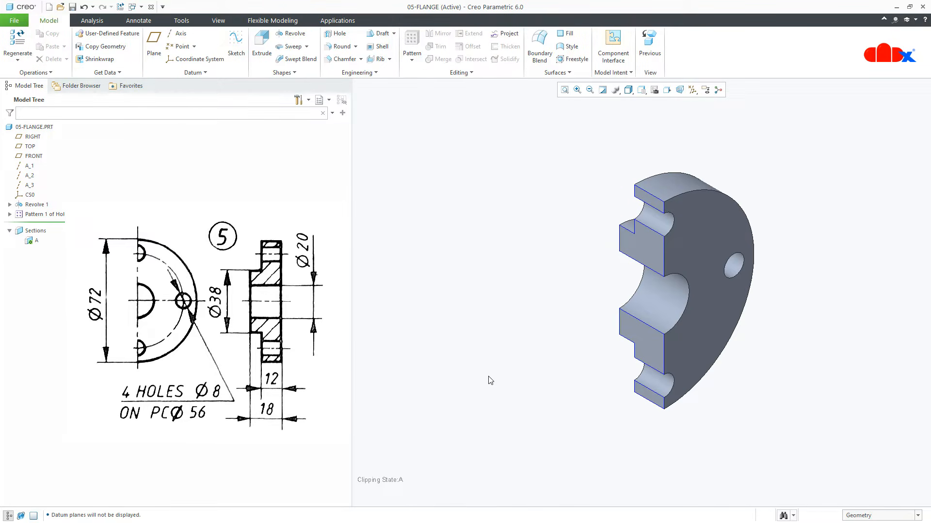
left_click(32, 243)
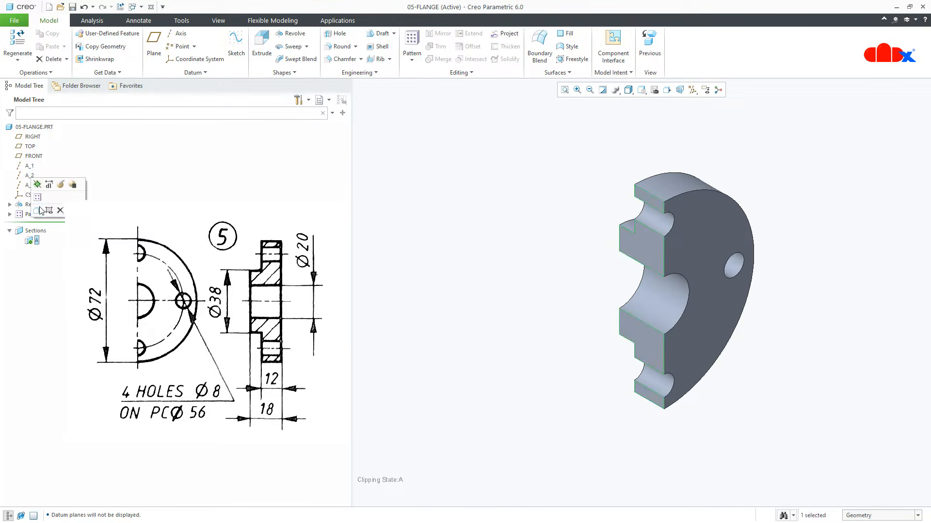
left_click(41, 189)
left_click(495, 422)
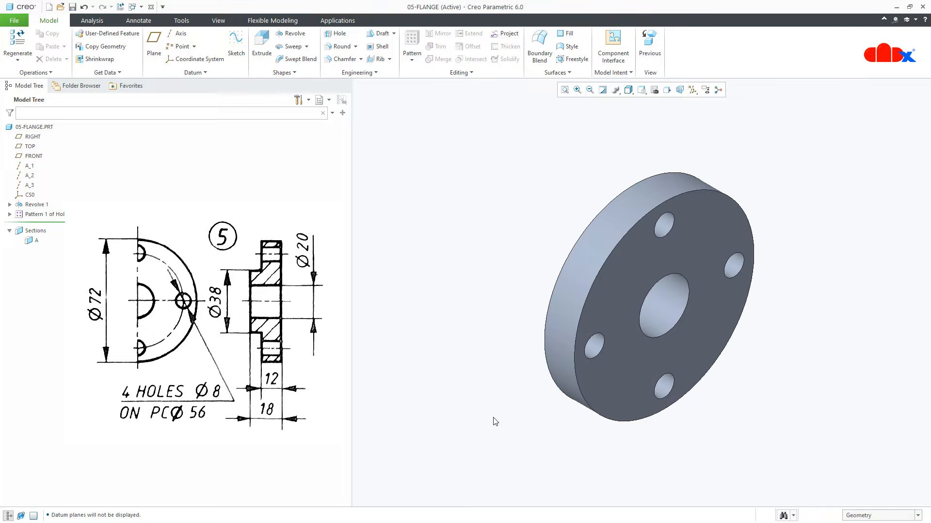
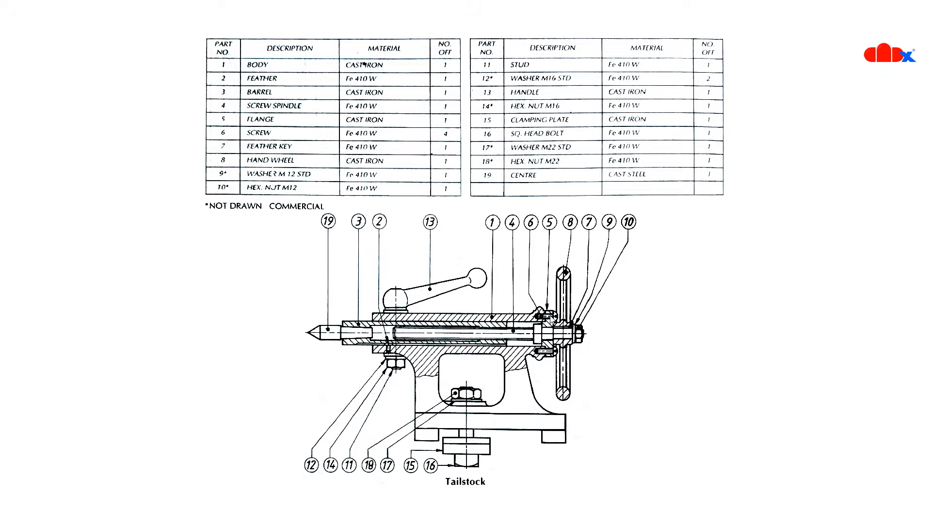
- Start a new solid part named 06-Screw without the default template
left_click(519, 317)
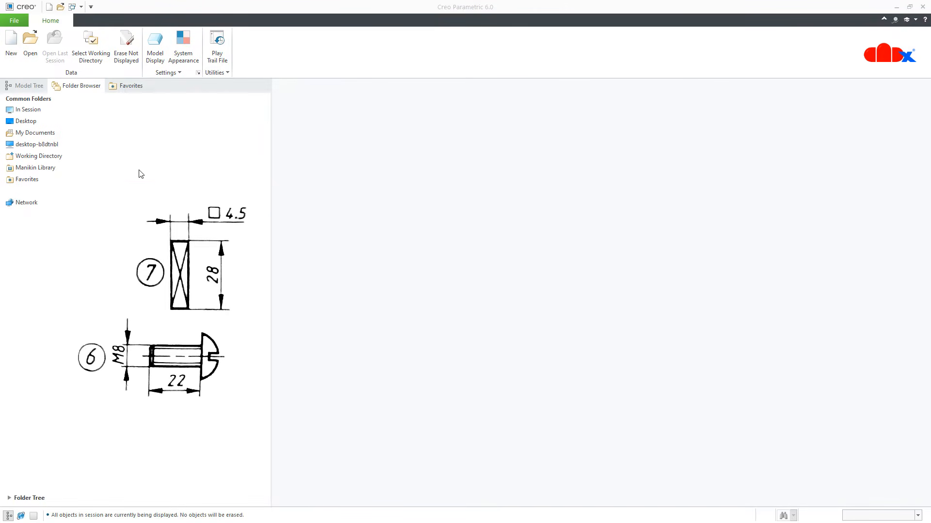
left_click(11, 45)
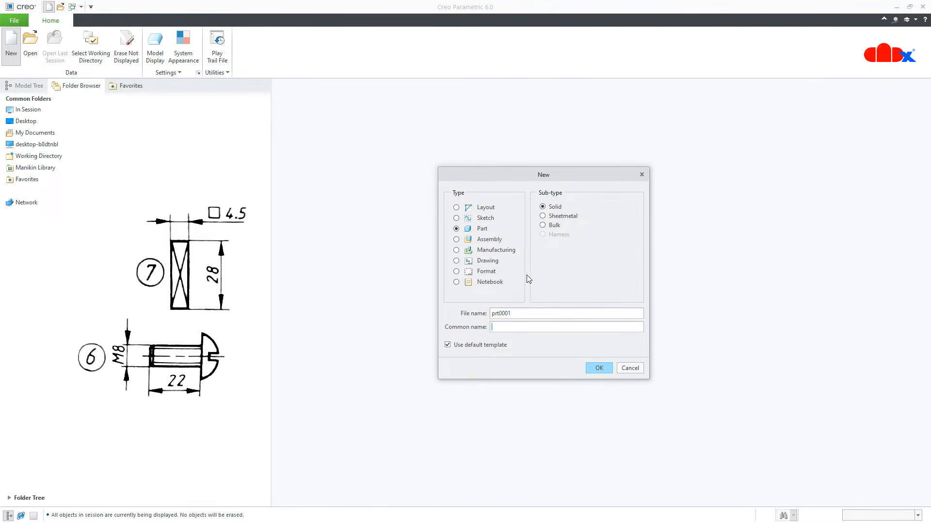
double_click(523, 313)
type("06-Screw")
left_click(598, 368)
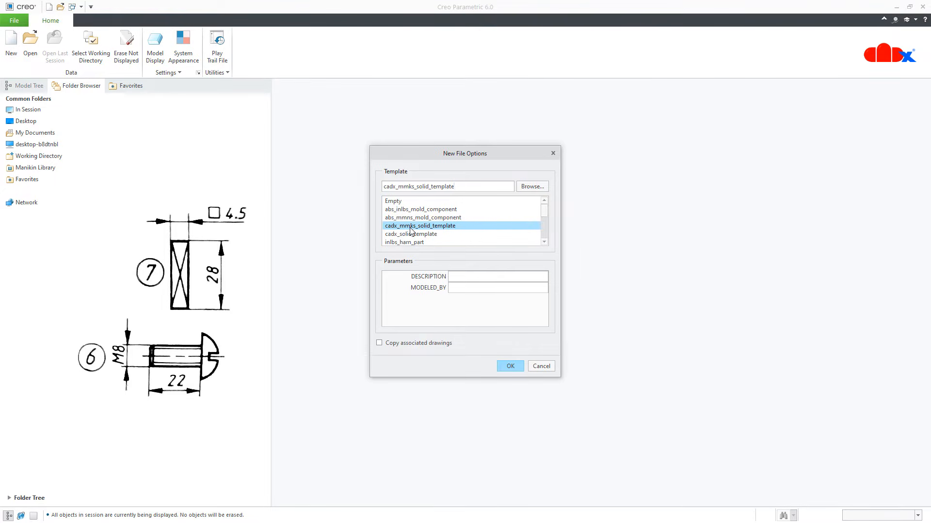
- Create the screw part from the cadx_mmks_solid_template template and hide all datum display
scroll(411, 231, "down", 5)
left_click(411, 226)
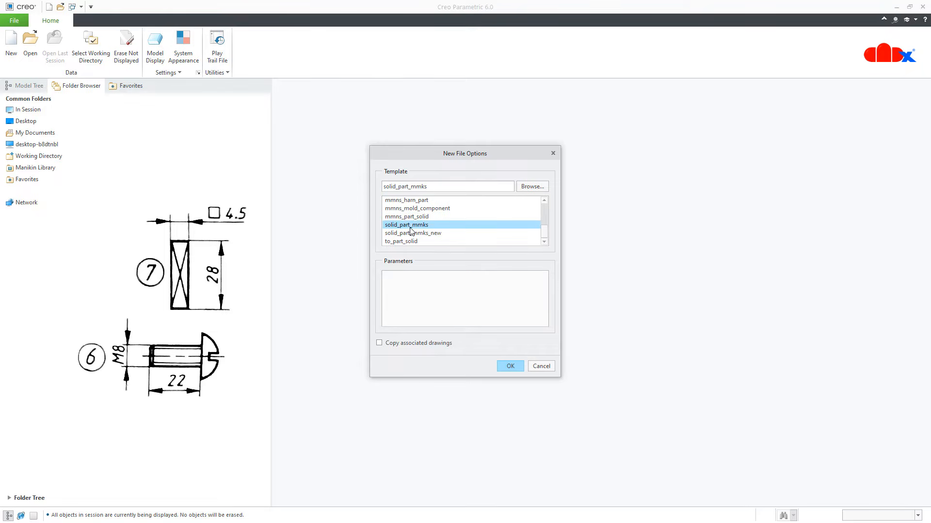
scroll(411, 231, "up", 5)
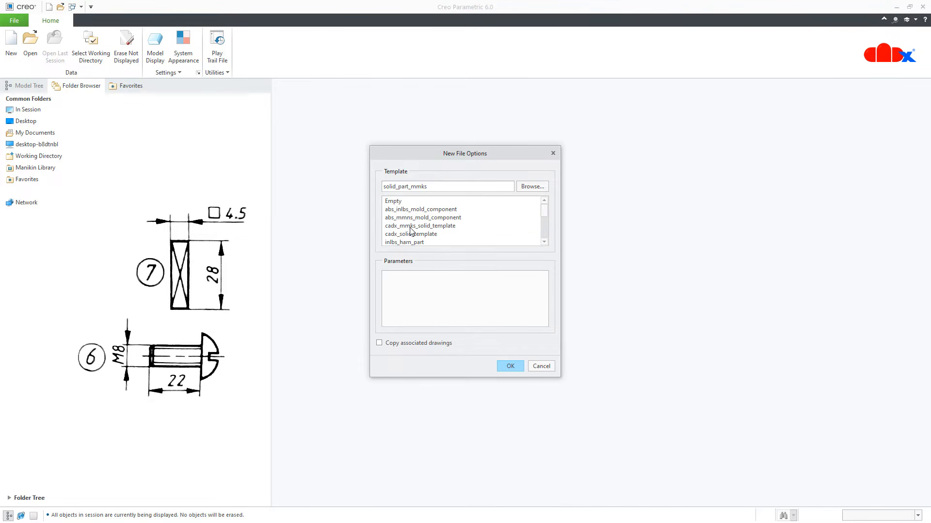
left_click(411, 226)
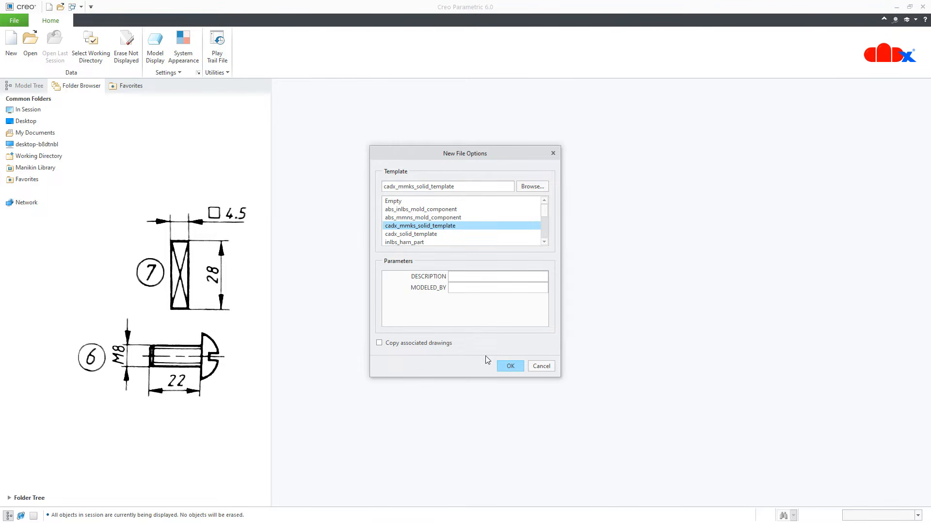
left_click(509, 366)
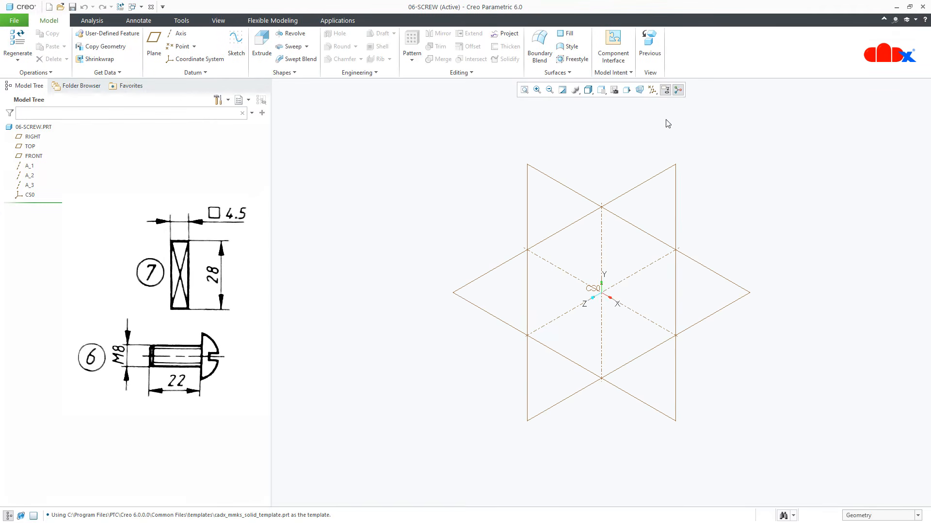
left_click(652, 90)
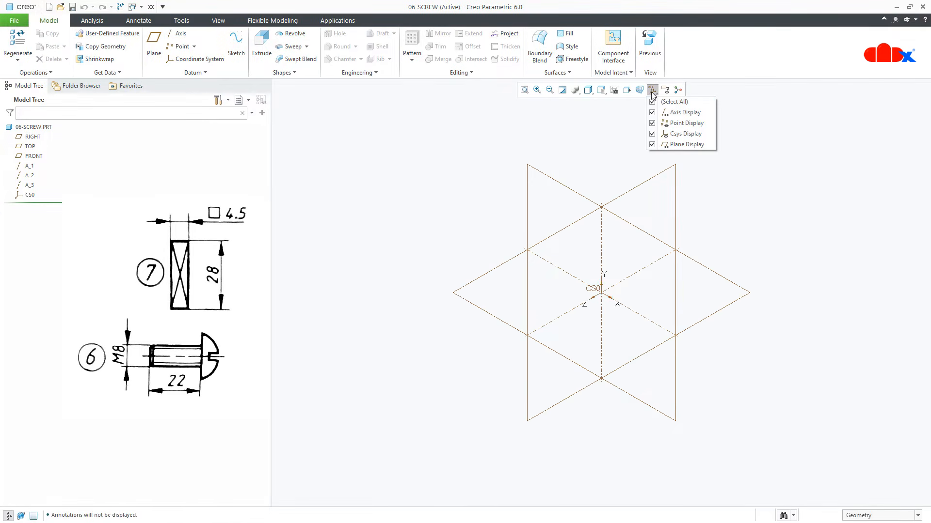
left_click(652, 102)
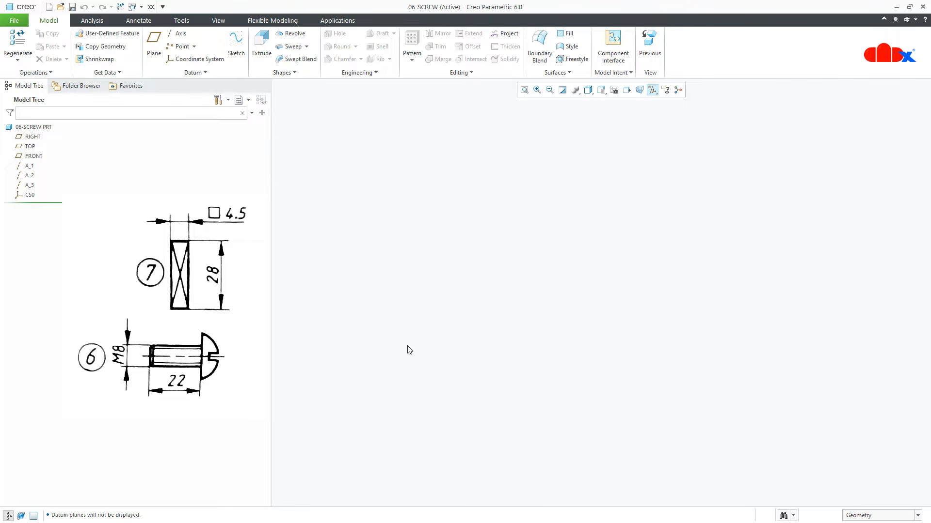
- Start a solid Revolve sketch on the FRONT plane and add a horizontal centerline through the origin as the axis
left_click(294, 35)
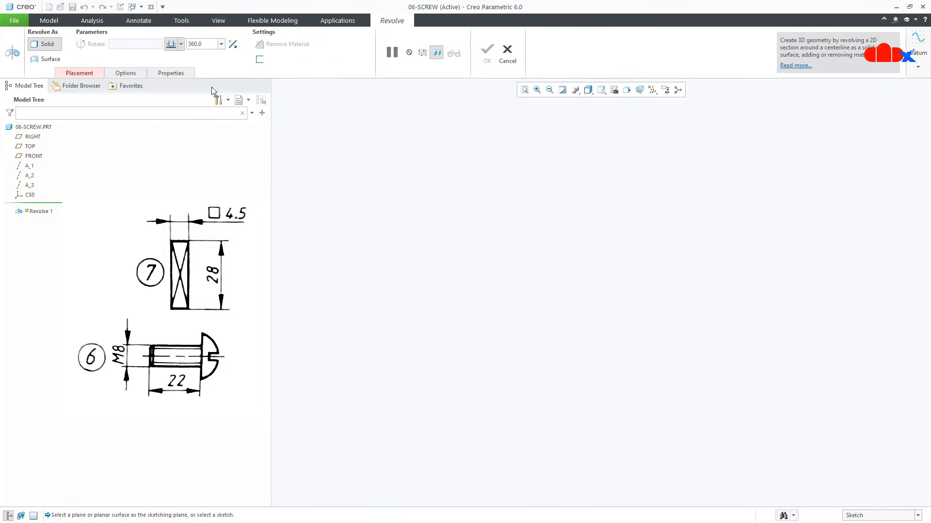
left_click(32, 156)
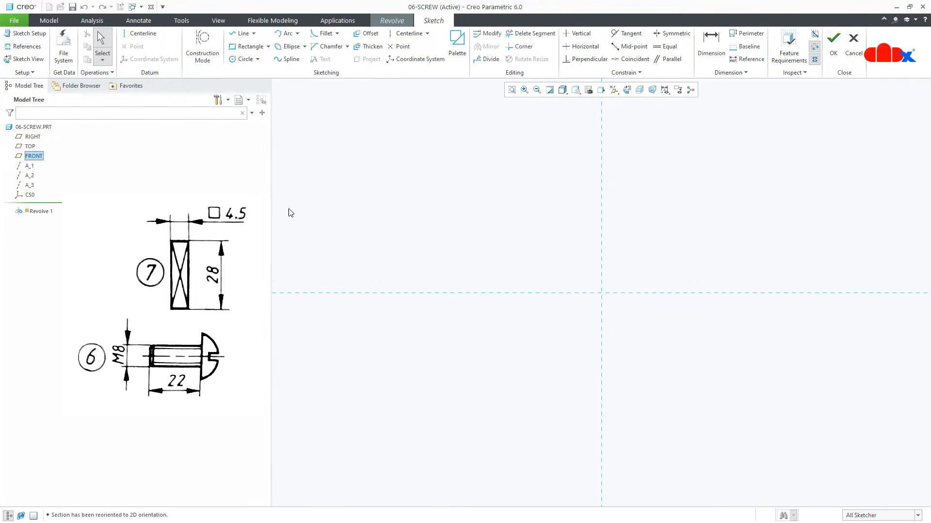
left_click(143, 33)
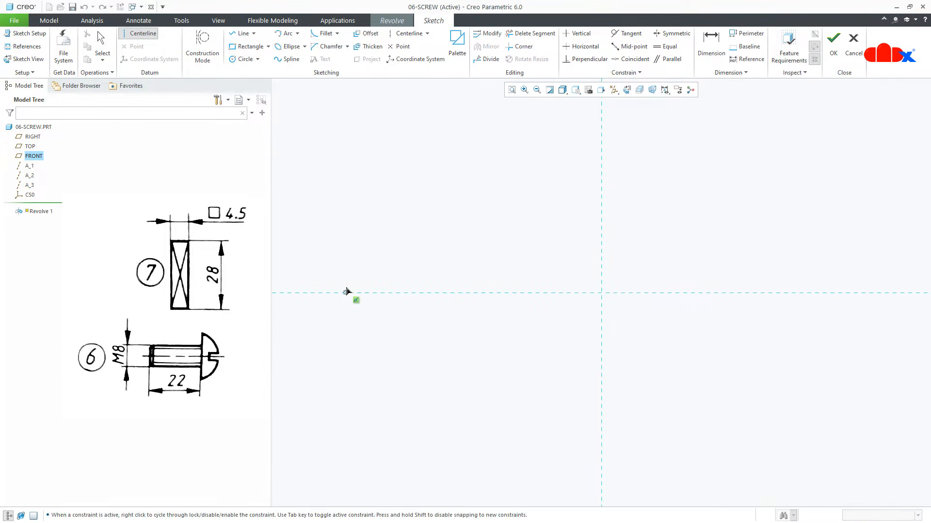
left_click(391, 294)
left_click(438, 298)
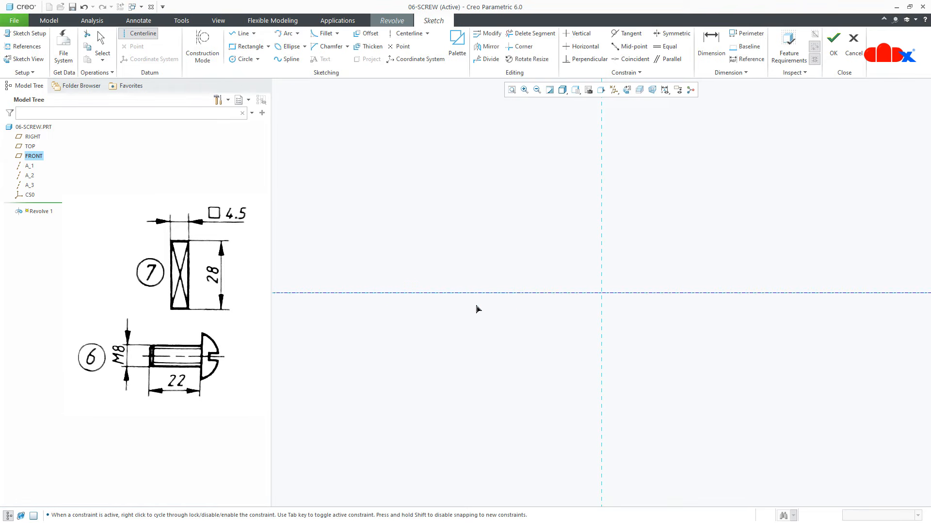
middle_click(524, 331)
- Sketch a vertical line from the origin down along the vertical reference, reaching a diameter of about 121 around the axis
right_click(524, 331)
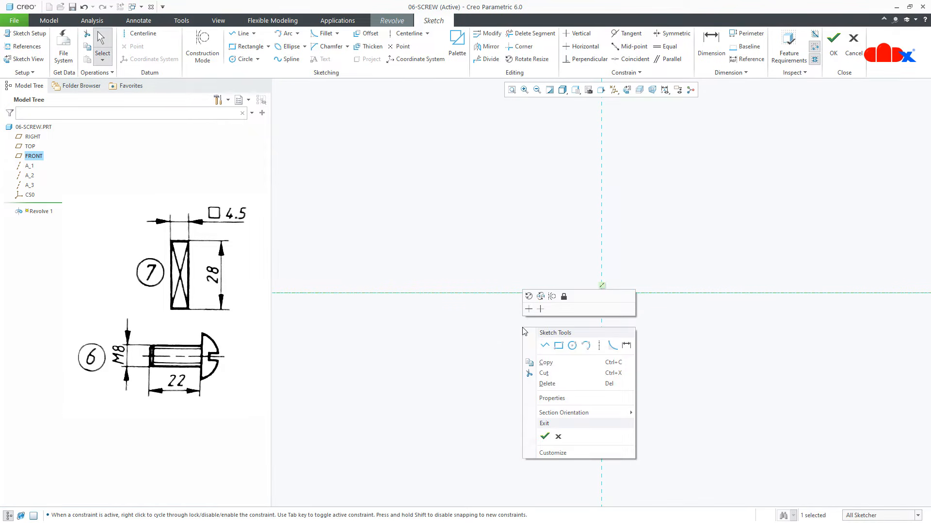
left_click(541, 344)
left_click(601, 293)
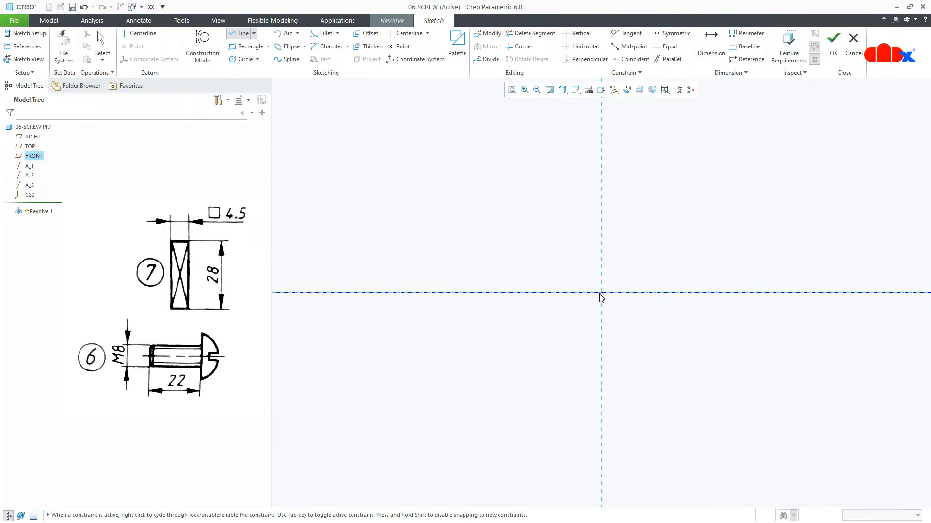
left_click(601, 334)
middle_click(613, 332)
scroll(614, 332, "up", 5)
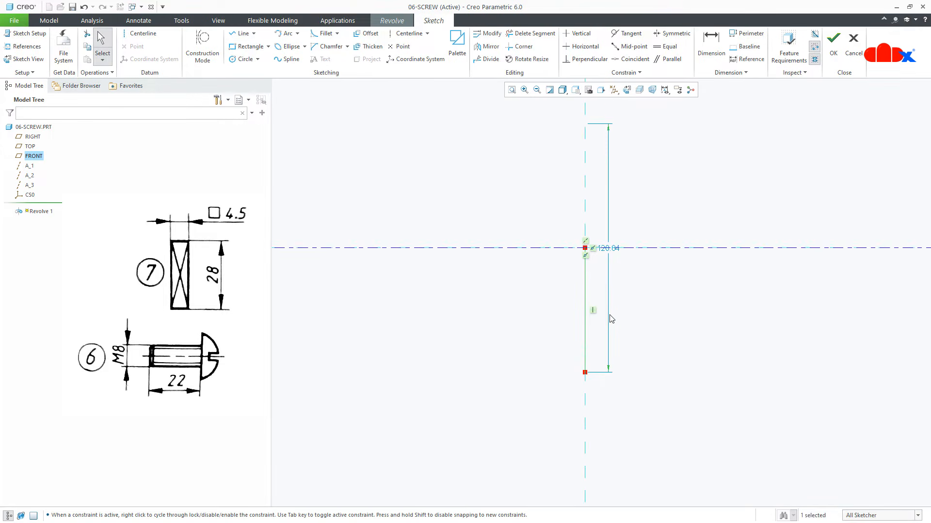
- Set the head diameter dimension on the vertical line to 16
double_click(614, 251)
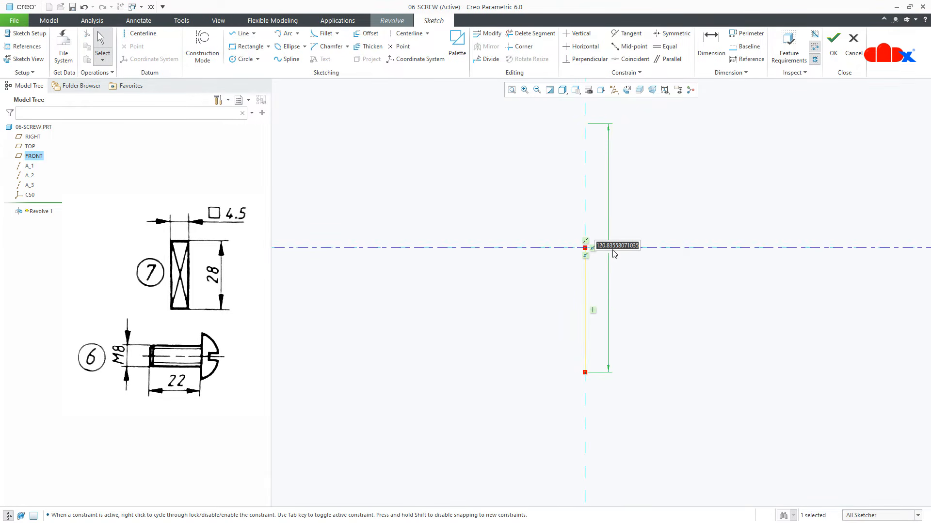
type("16")
key("Return")
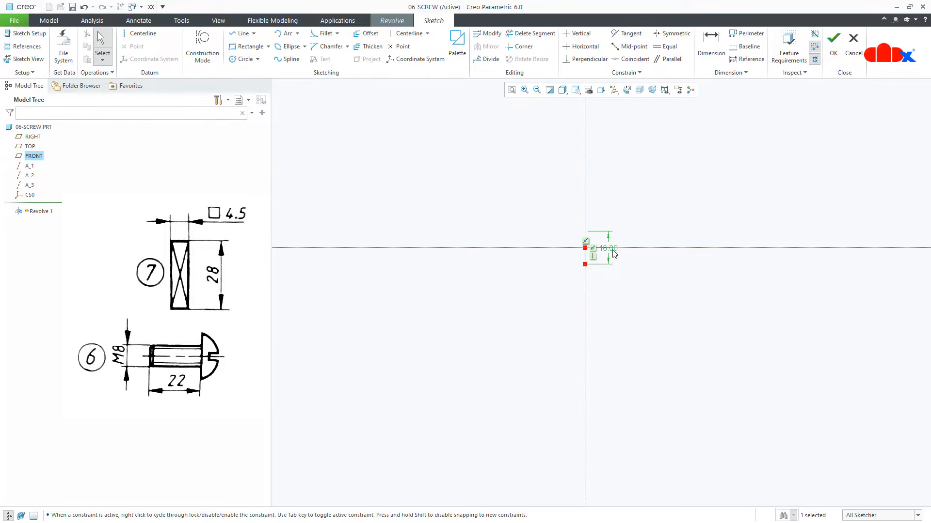
- Draw the domed head arc, radius about 9, from the vertical line's lower end to the vertical reference above the axis
scroll(614, 252, "up", 5)
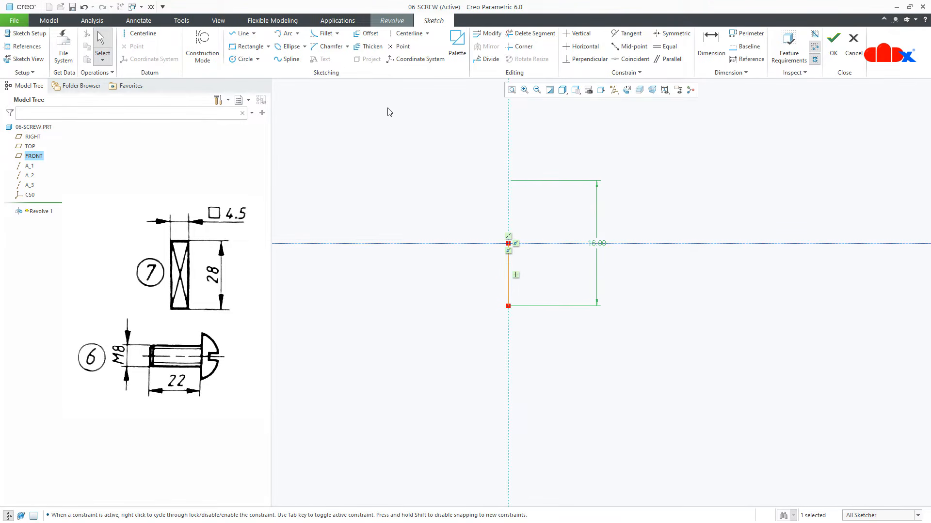
left_click(286, 33)
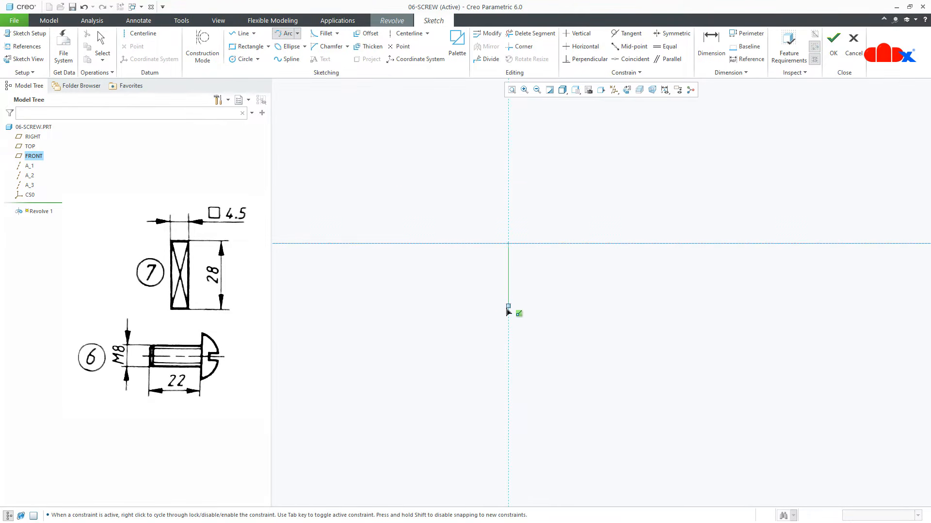
left_click(508, 307)
left_click(508, 168)
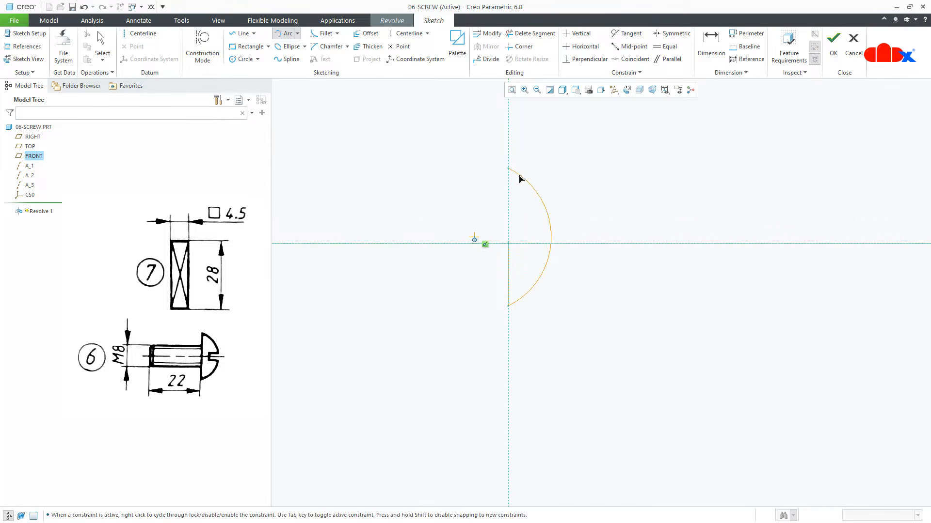
left_click(544, 202)
middle_click(599, 209)
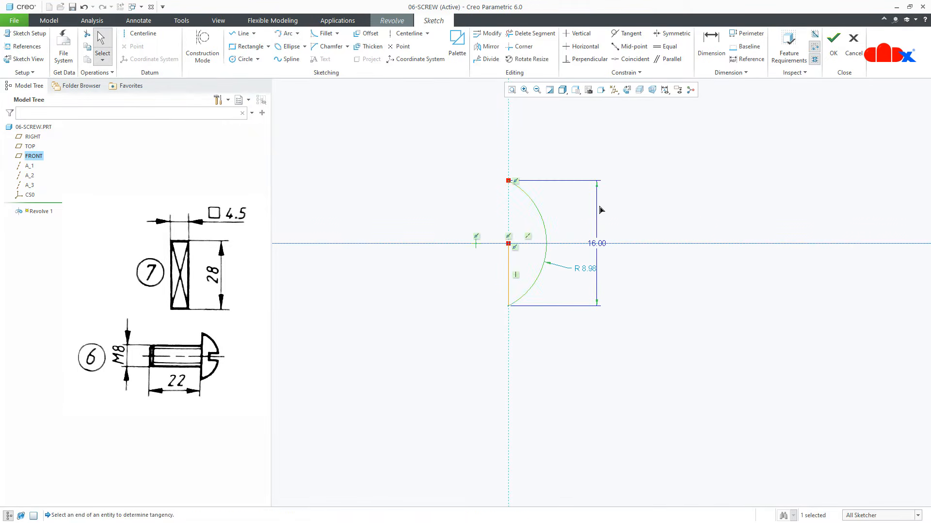
- Set the head arc's radius to 8.5
double_click(592, 269)
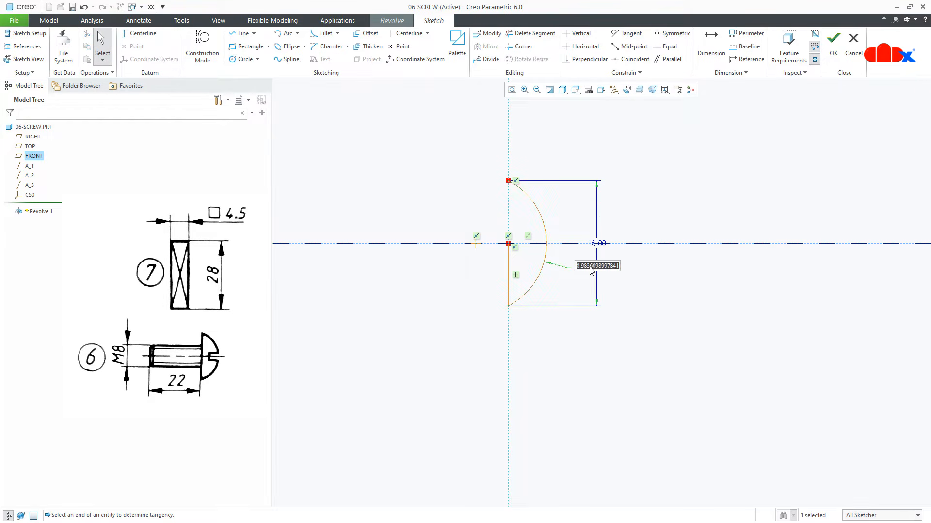
type("8.5")
key("Return")
- Draw the shank half-profile, about 23.5 long, as a line chain from the head's flat side around to the axis and the arc's apex
scroll(592, 270, "down", 2)
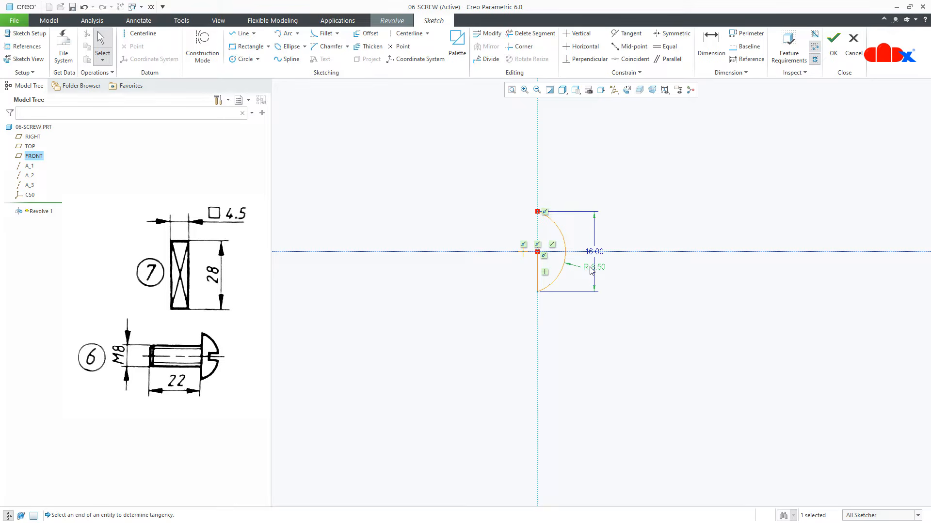
right_click(591, 271)
left_click(612, 318)
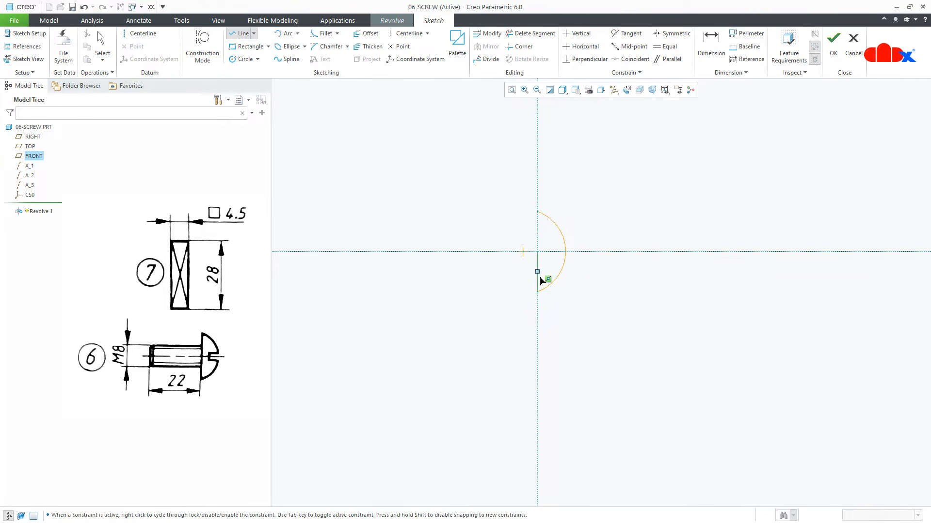
scroll(541, 280, "up", 3)
scroll(531, 252, "down", 2)
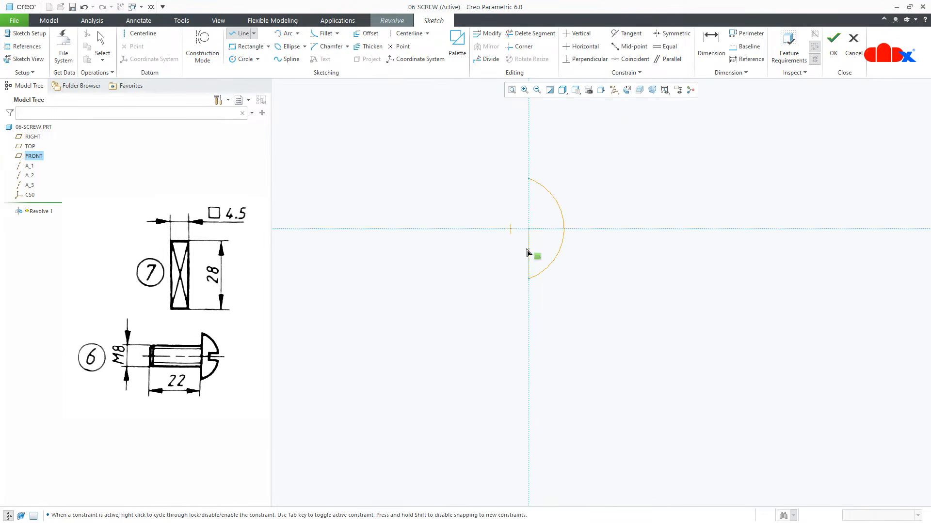
left_click(528, 250)
left_click(381, 249)
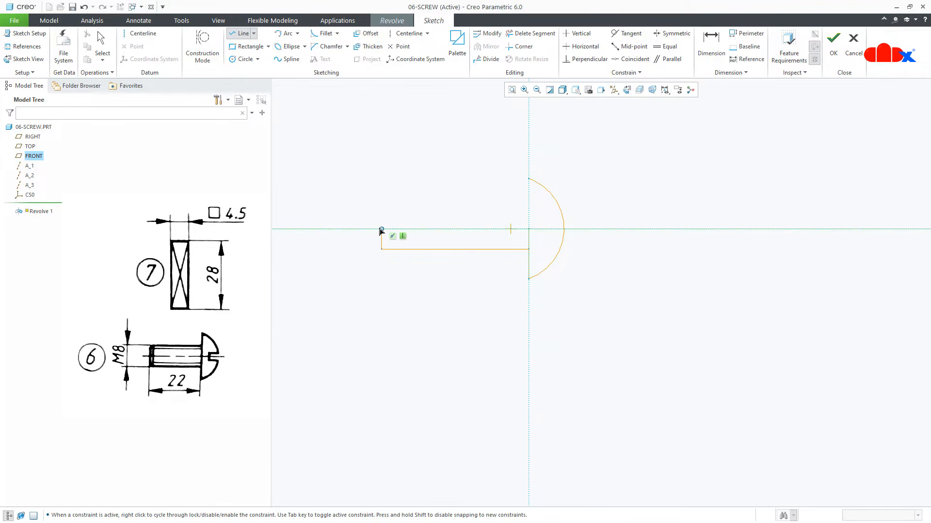
left_click(382, 229)
left_click(563, 229)
middle_click(618, 259)
middle_click(619, 259)
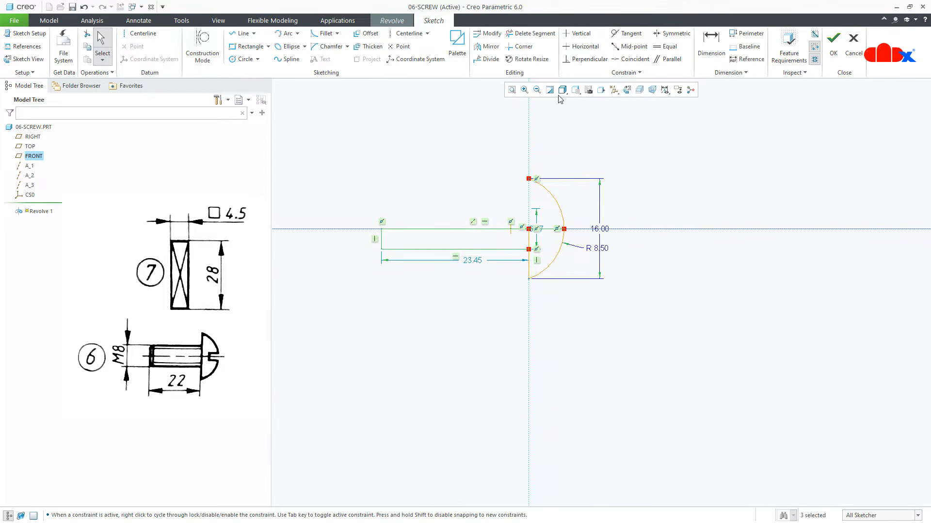
- Trim away the arc's upper half and the vertical segment between shank and head to leave one closed half-profile
left_click(530, 33)
left_click_drag(560, 175, 542, 206)
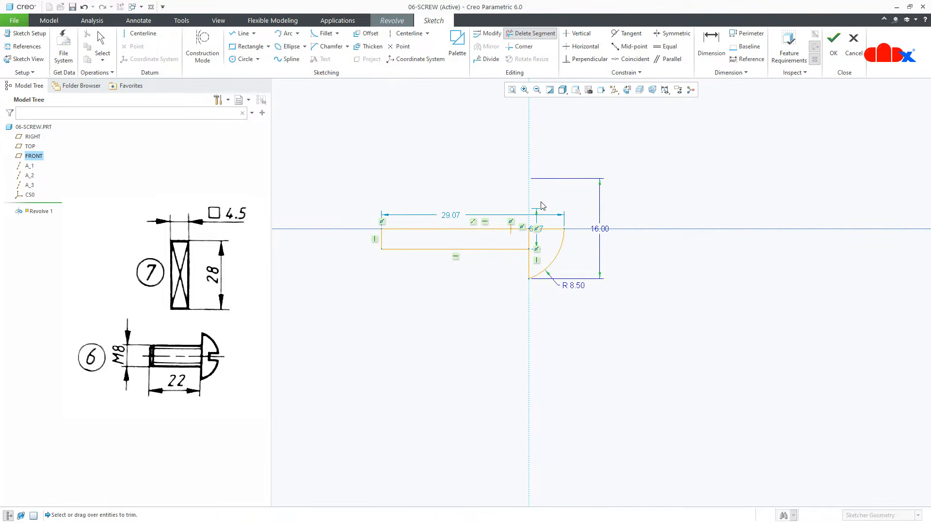
scroll(542, 206, "up", 5)
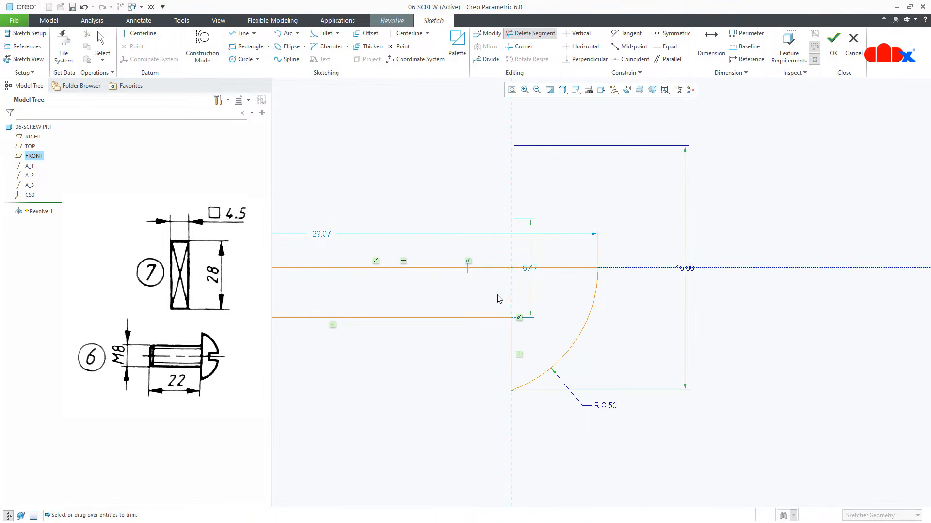
middle_click(615, 314)
- Dimension the shank's lower horizontal line with a length of 22
scroll(616, 314, "down", 4)
right_click(619, 316)
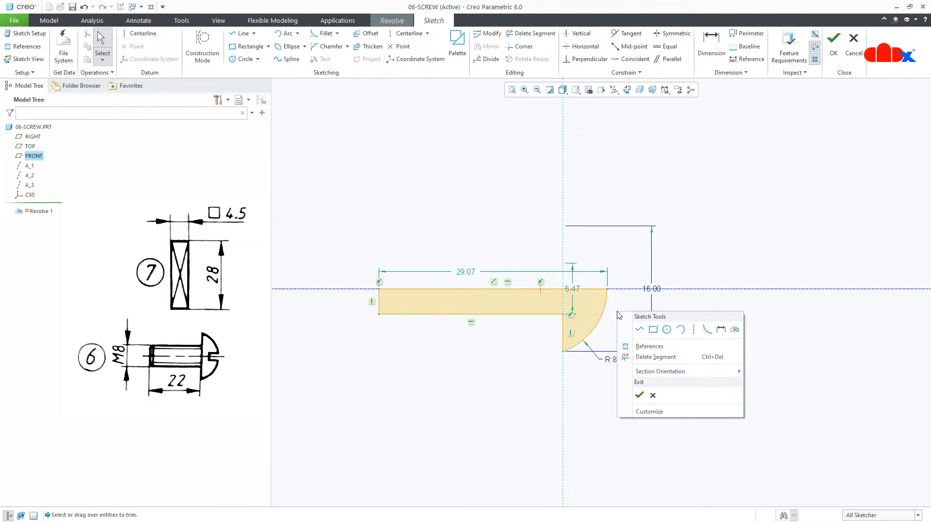
left_click(718, 331)
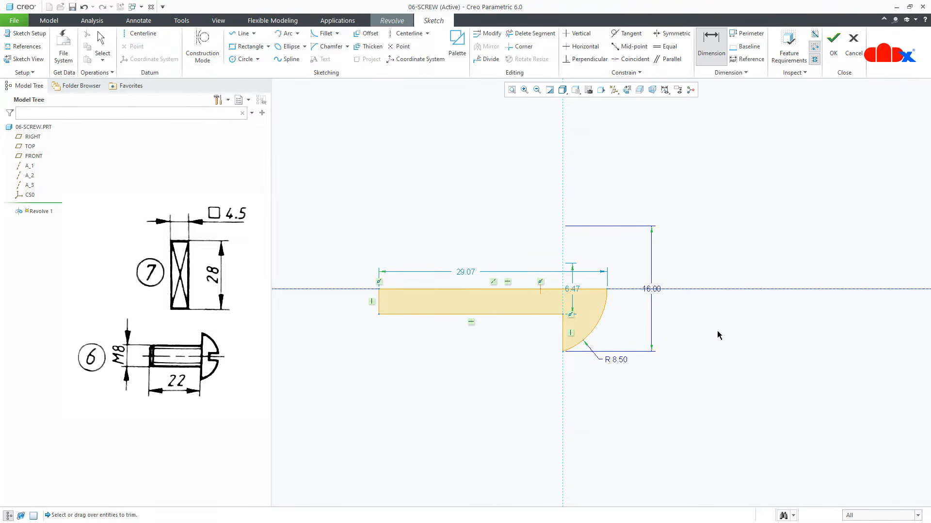
left_click(535, 314)
middle_click(528, 342)
type("22")
key("Return")
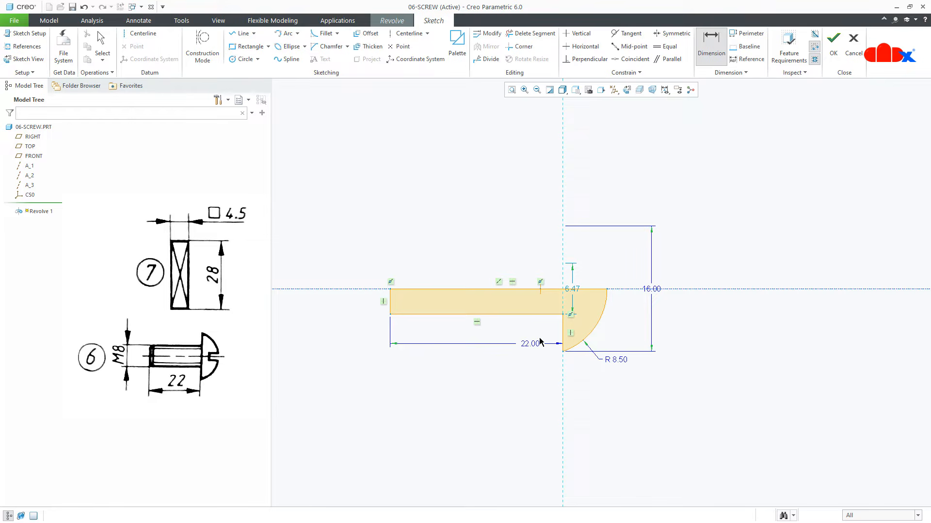
middle_click(572, 298)
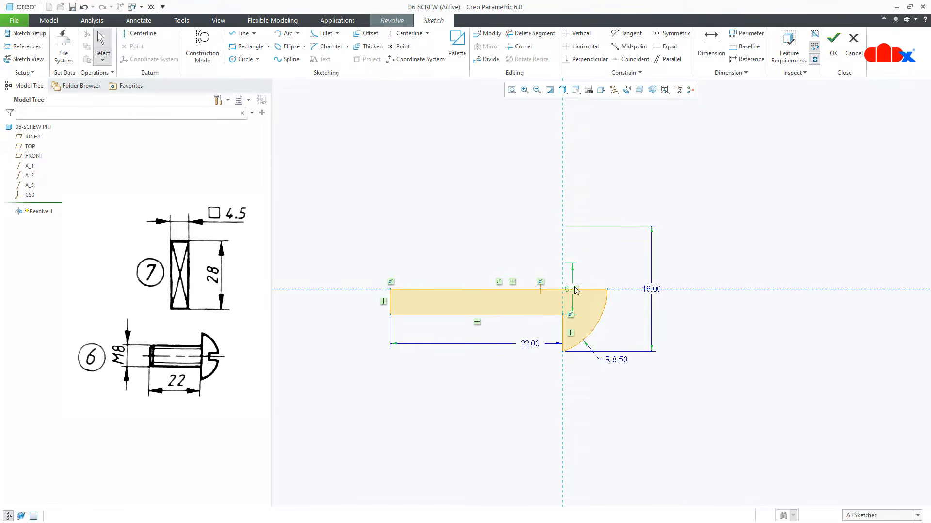
- Set the shank's diameter dimension to 8
double_click(575, 289)
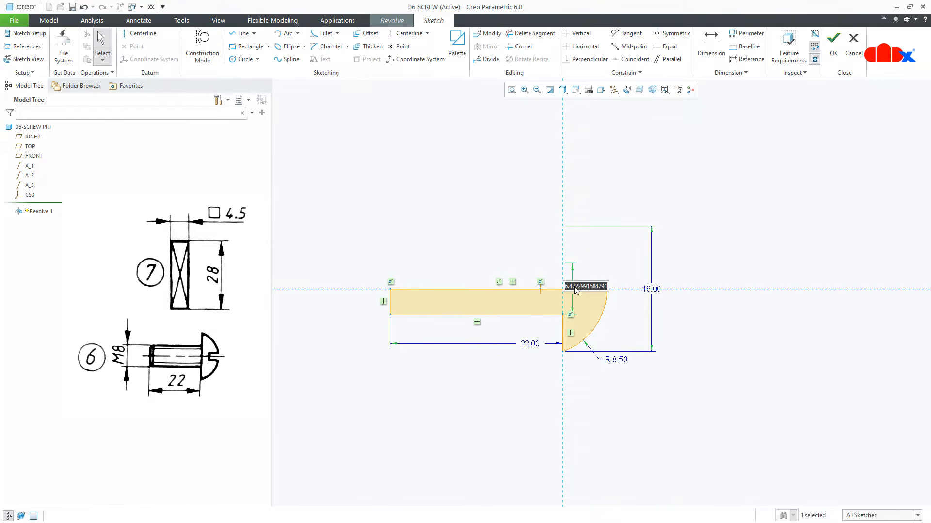
type("8")
key("Return")
- Finish the sketch and complete the 360° solid Revolve, returning the screw to its default orientation
right_click(576, 290)
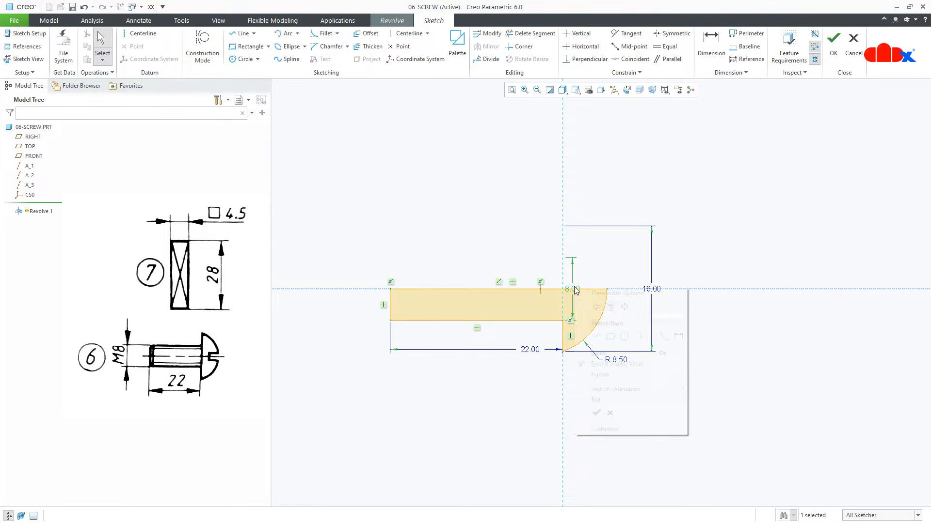
left_click(596, 413)
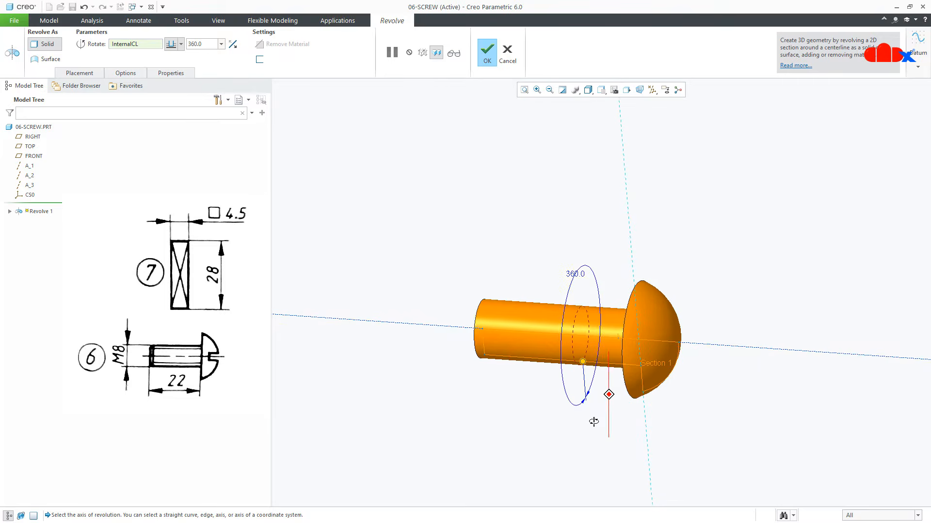
middle_click_drag(594, 422, 606, 424)
middle_click(608, 423)
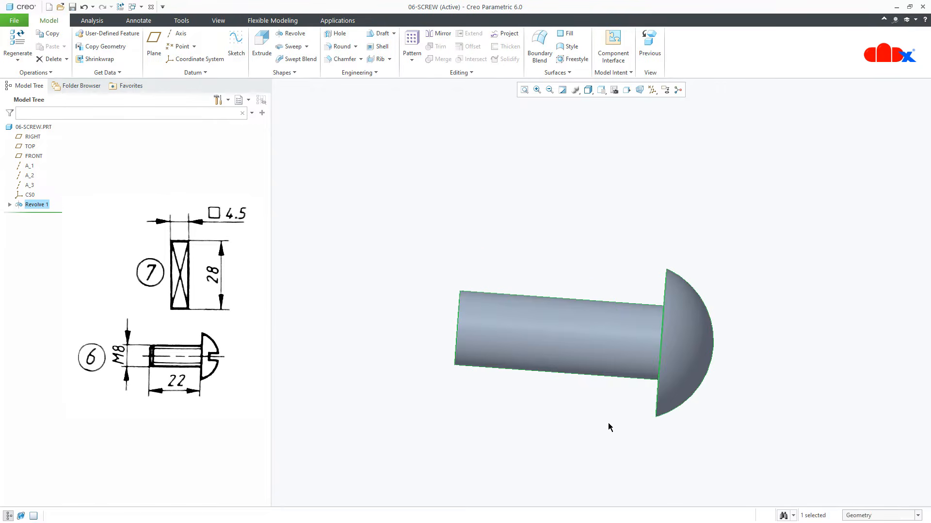
key("ctrl+d")
left_click(608, 424)
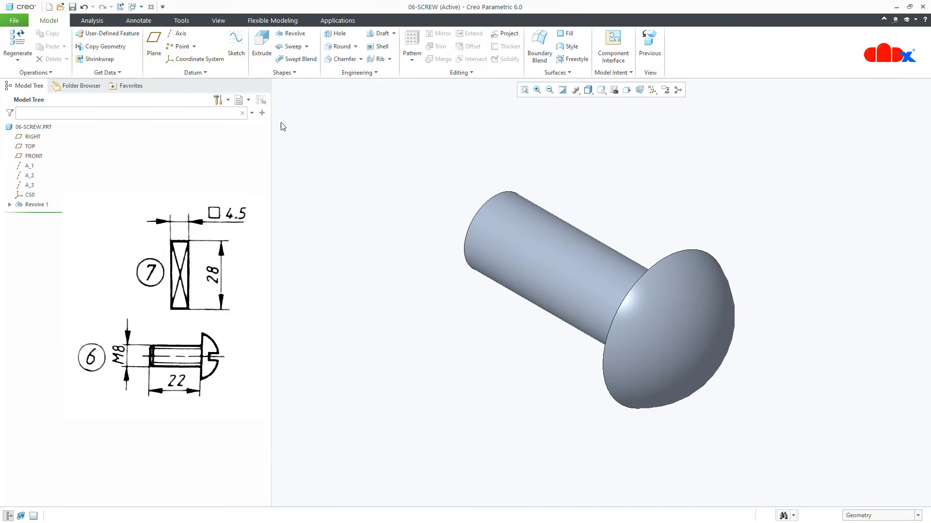
- Start an Extrude sketch on the FRONT plane and draw a horizontal centerline along the screw's axis
left_click(260, 55)
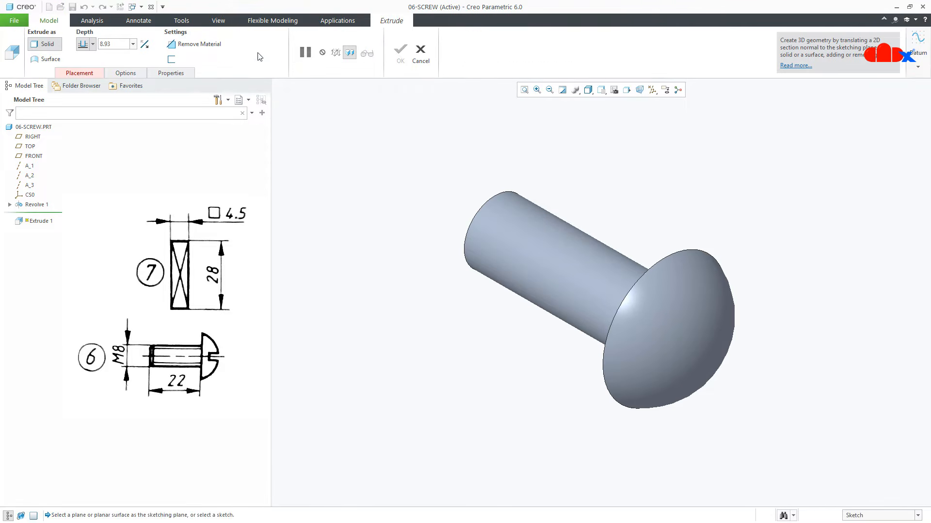
left_click(35, 156)
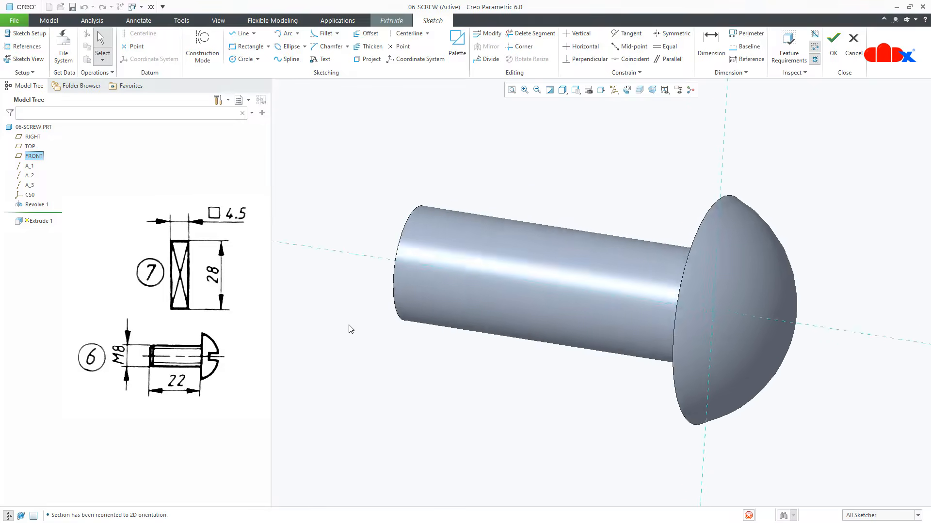
right_click(350, 329)
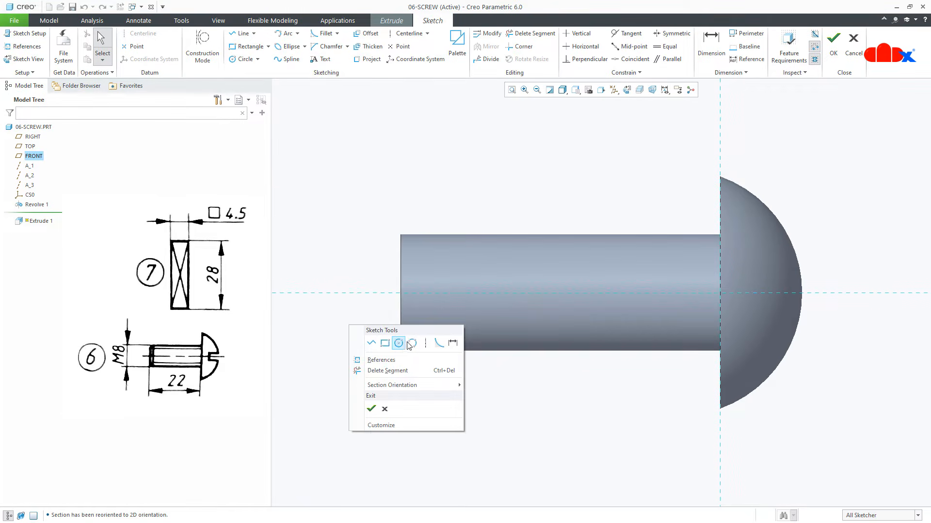
left_click(420, 341)
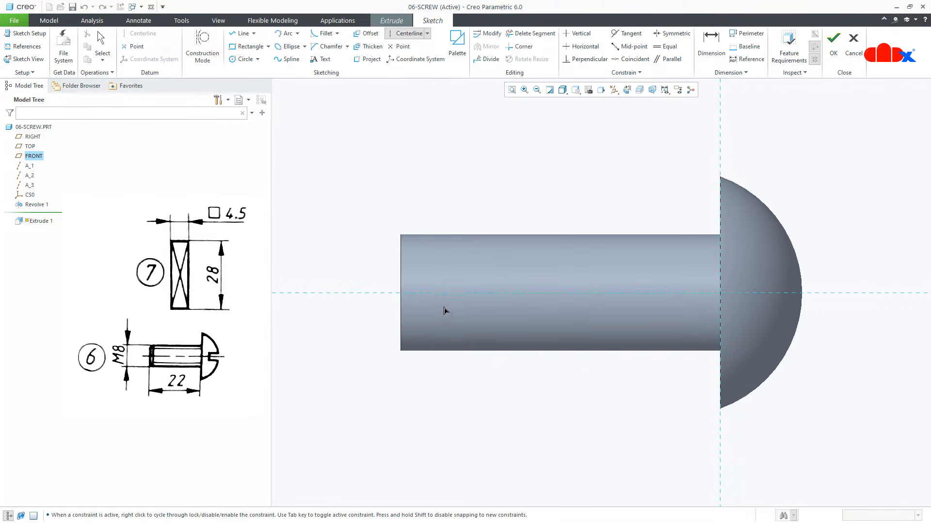
left_click(486, 298)
middle_click(834, 307)
scroll(836, 301, "up", 3)
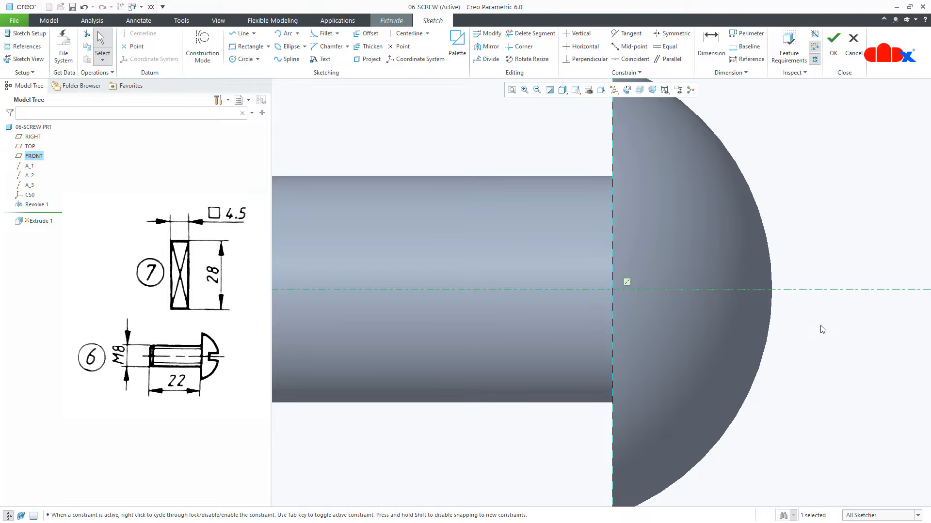
- Add the curved outline of the screw head as a sketch reference
left_click(23, 46)
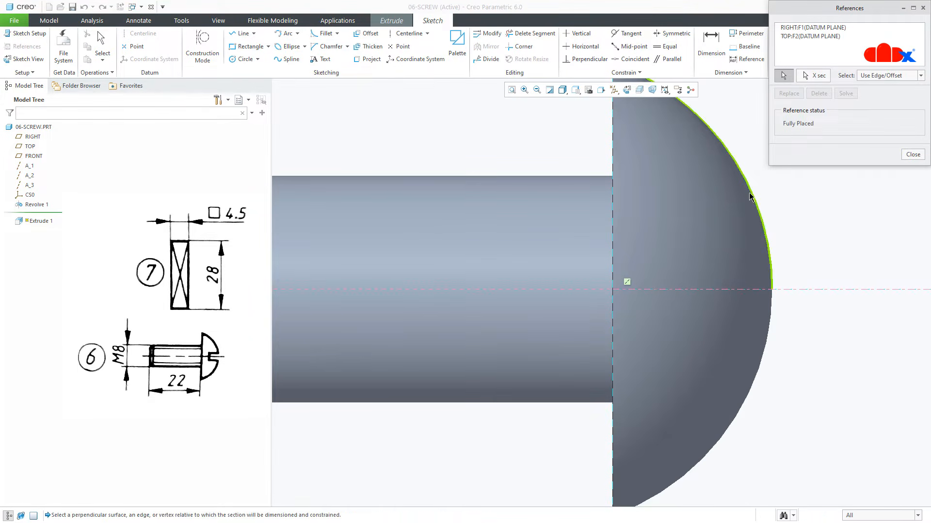
left_click(759, 220)
middle_click(789, 226)
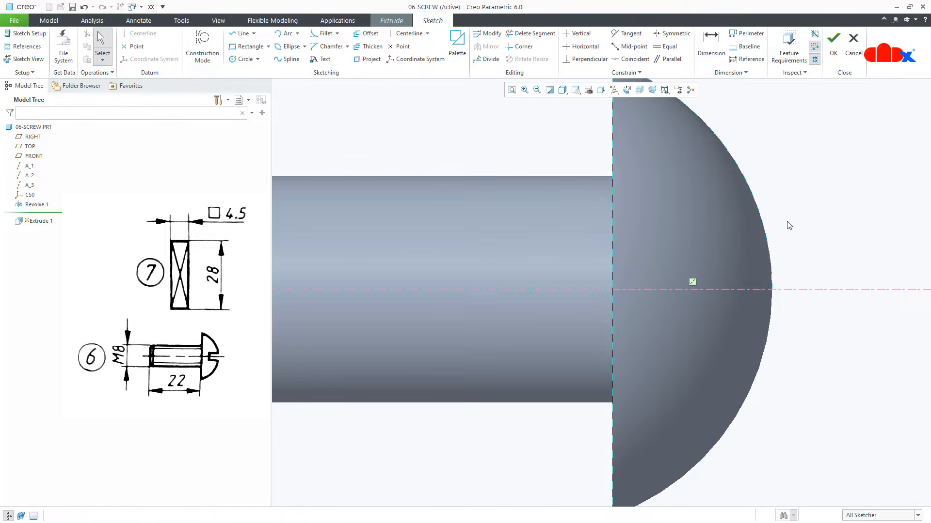
- Draw a vertical centerline through the apex of the screw head
right_click(789, 225)
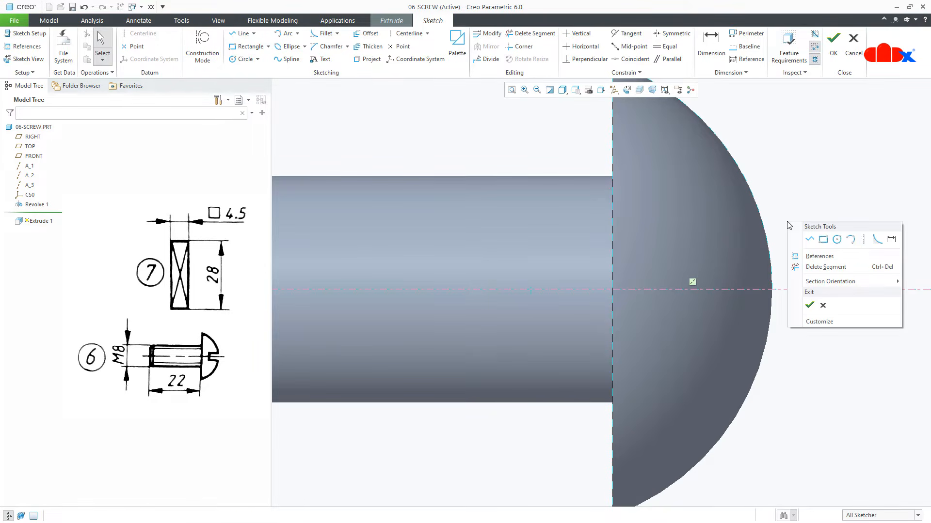
left_click(858, 241)
left_click(772, 290)
left_click(777, 339)
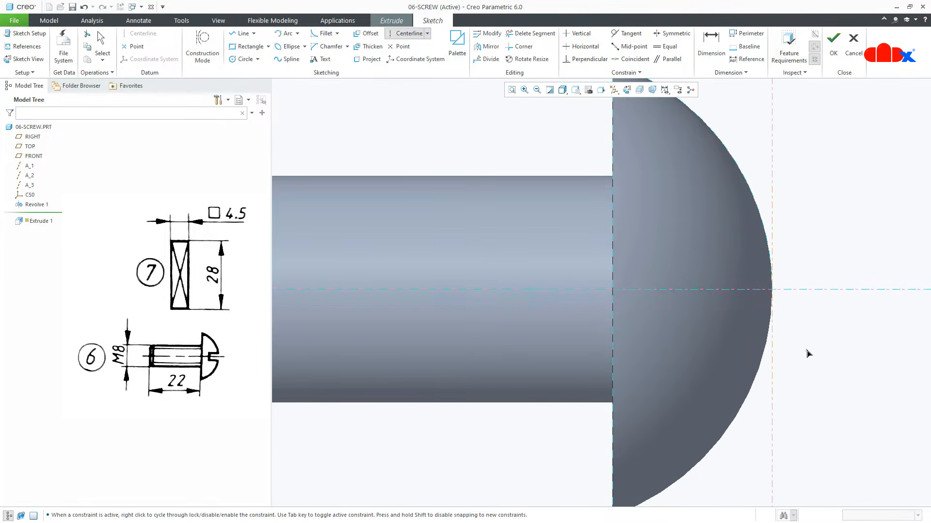
middle_click(806, 353)
- Draw a slot rectangle from the vertical centerline at the head's apex into the head, symmetric about the horizontal centerline
right_click(807, 353)
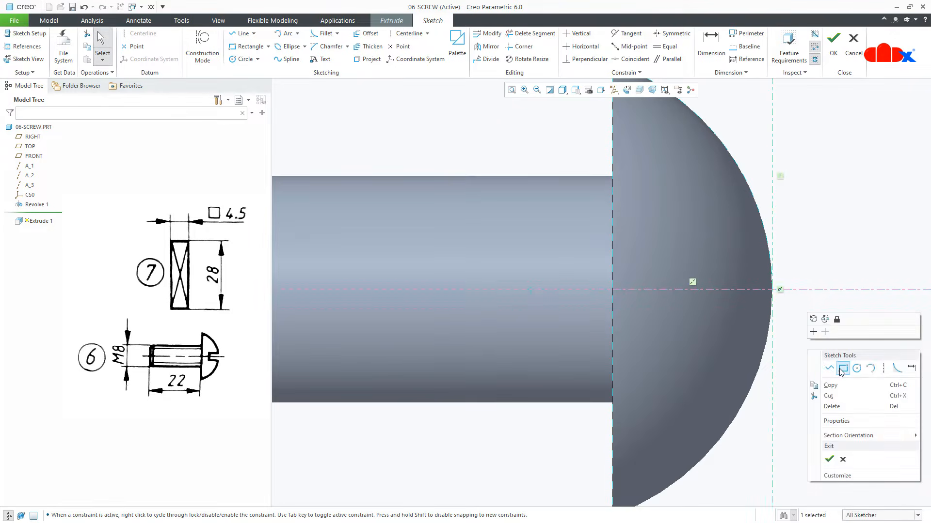
left_click(839, 369)
left_click(772, 271)
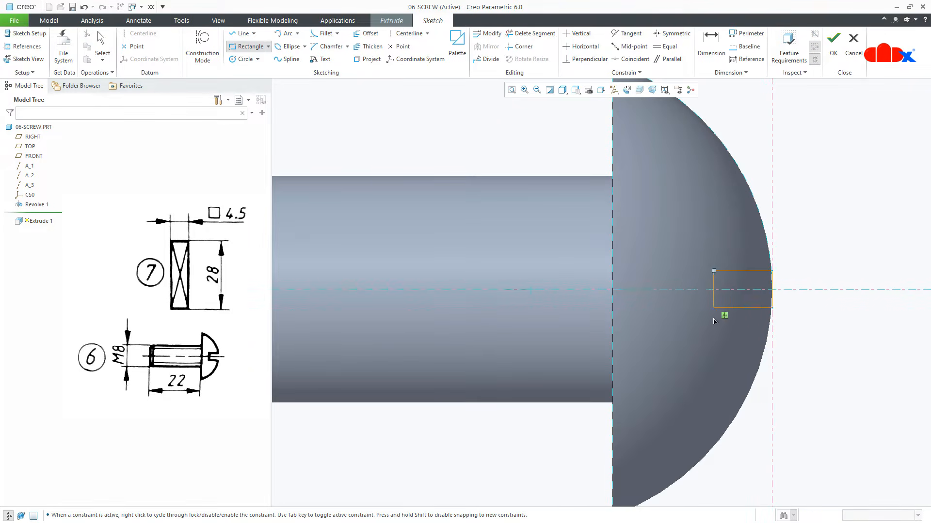
left_click(678, 322)
middle_click(834, 363)
scroll(833, 364, "down", 1)
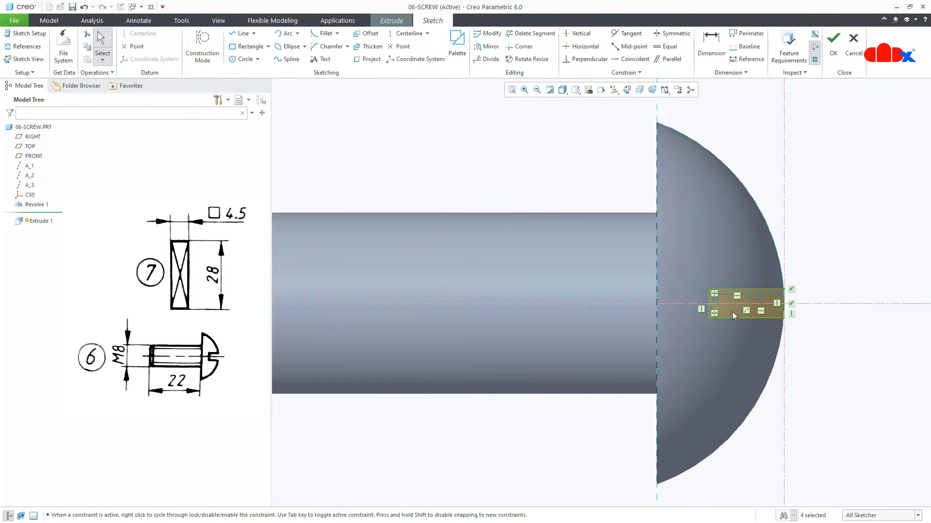
- Set the slot rectangle's width to 1.5 mm and its depth to 3.5 mm, and finish the sketch
double_click(717, 302)
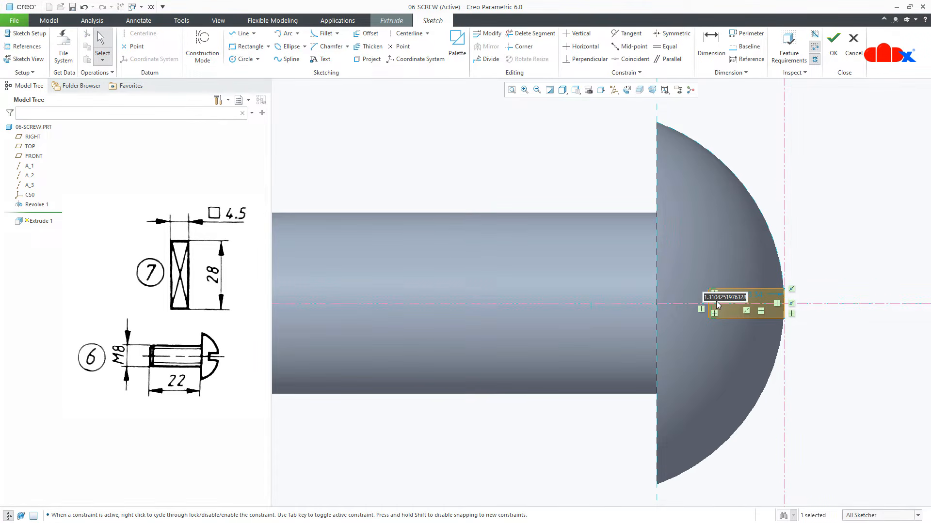
type("1.5")
key("Return")
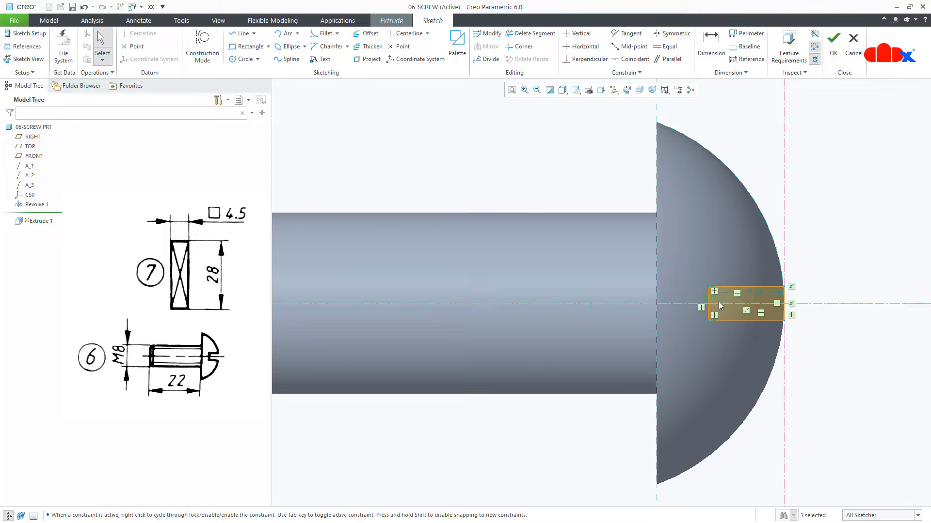
double_click(752, 293)
type("3.5")
key("Return")
right_click(751, 292)
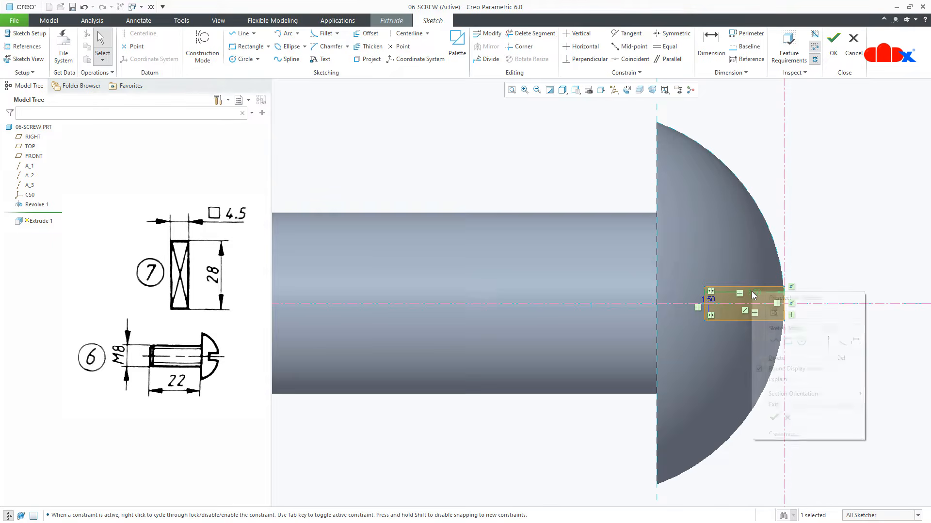
left_click(774, 419)
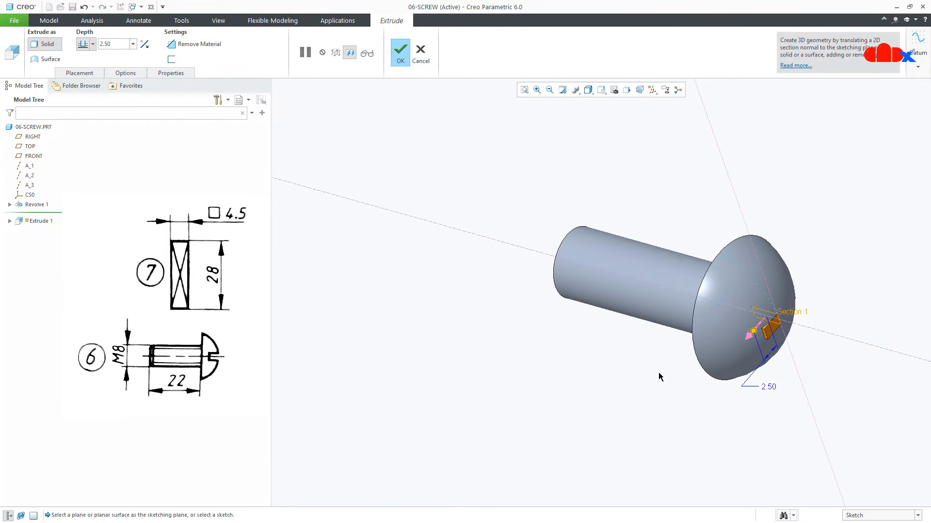
- Cut the slot through the screw head by removing material with the depth set to To Next on both sides
left_click(193, 44)
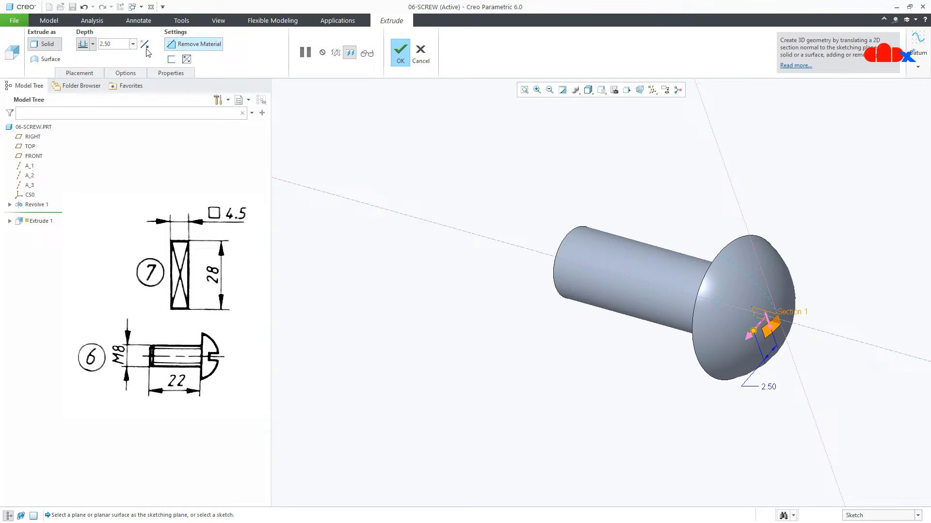
left_click(92, 44)
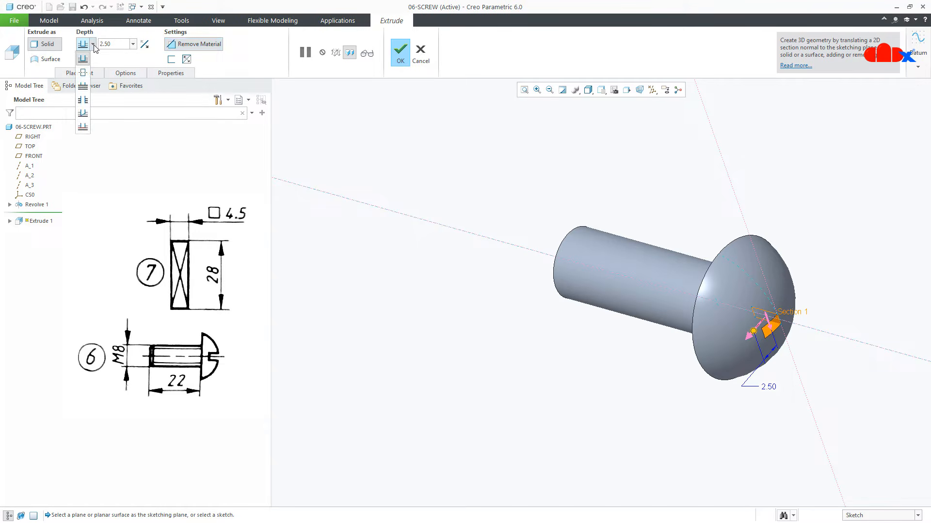
left_click(83, 86)
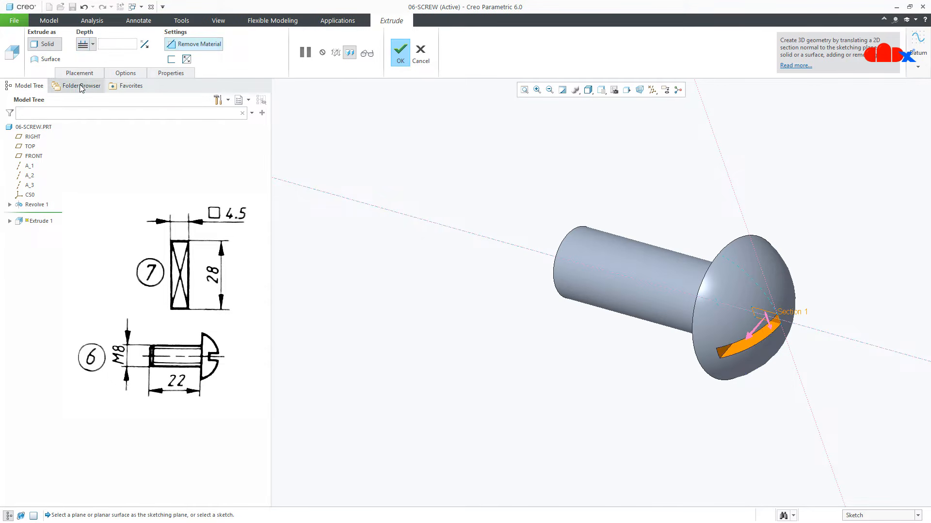
left_click(126, 73)
left_click(492, 163)
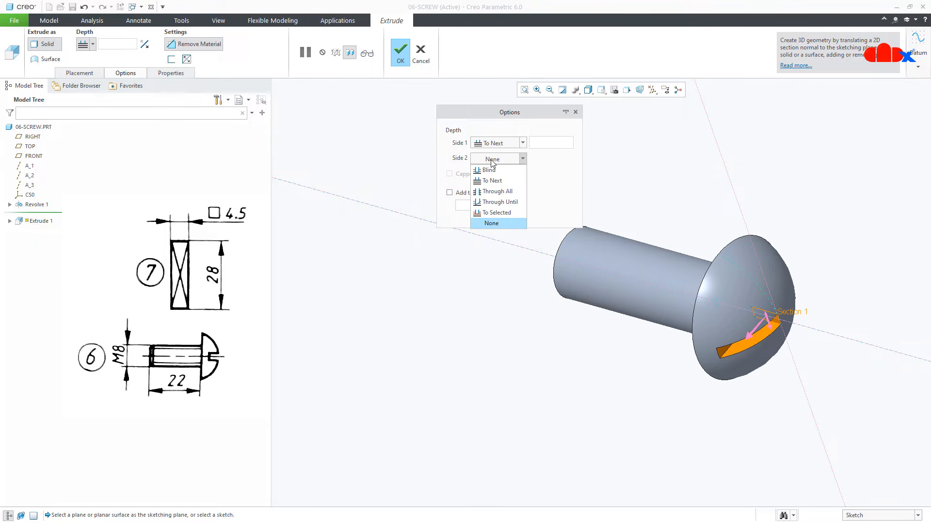
left_click(494, 181)
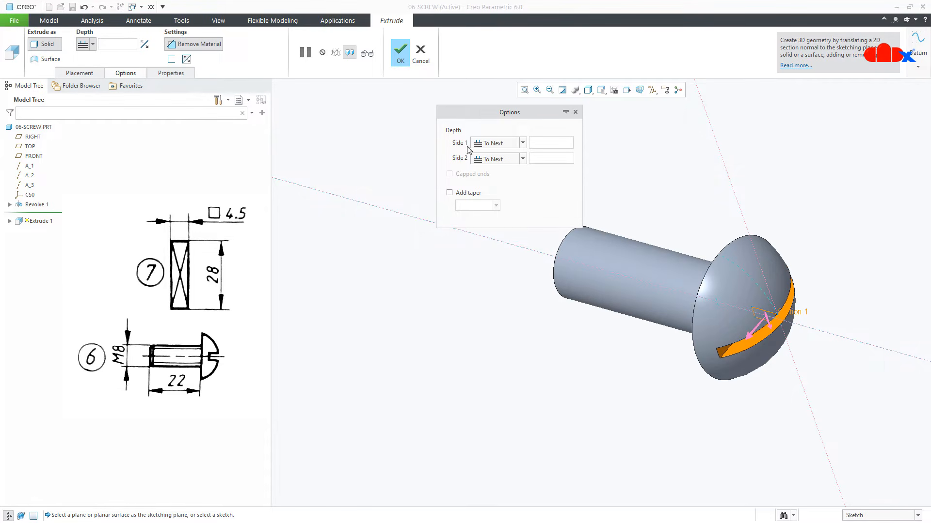
left_click(400, 59)
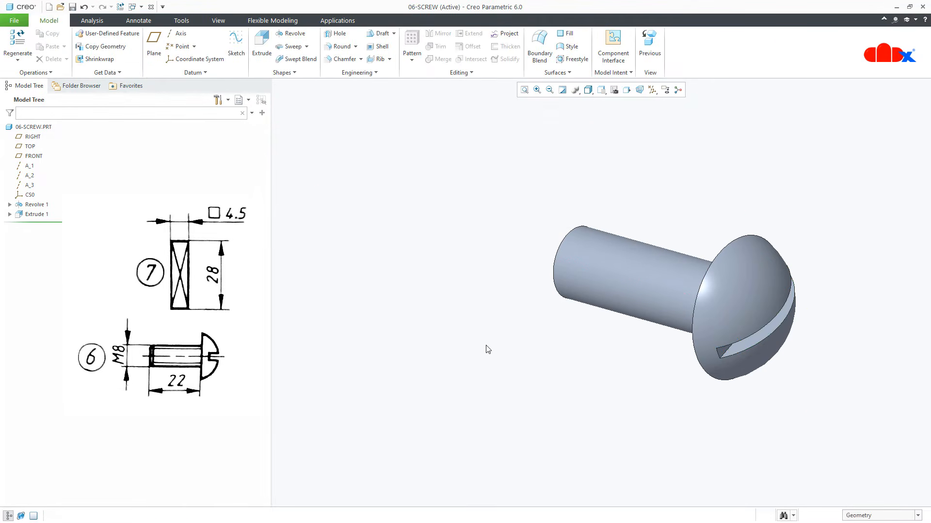
- Add a 1 mm D x D chamfer to the circular edge at the free end of the shank
key("ctrl+d")
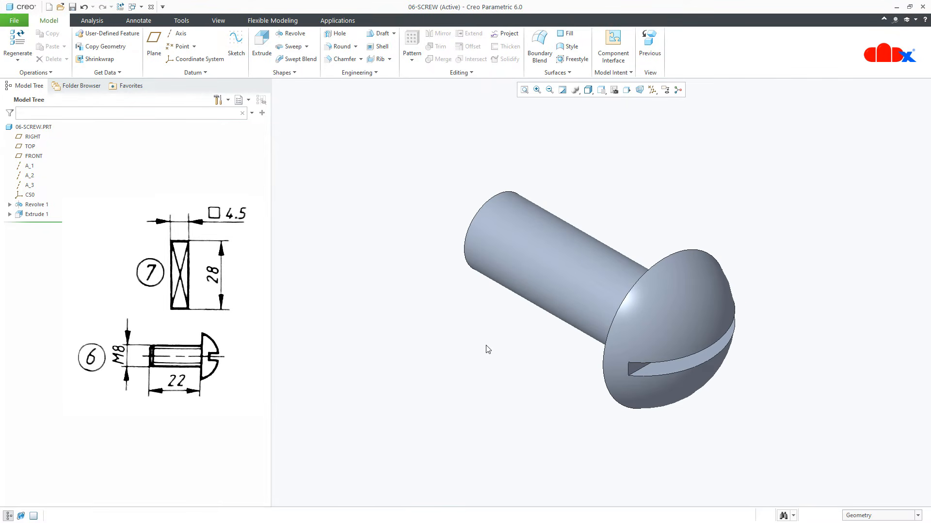
left_click(342, 60)
left_click(467, 222)
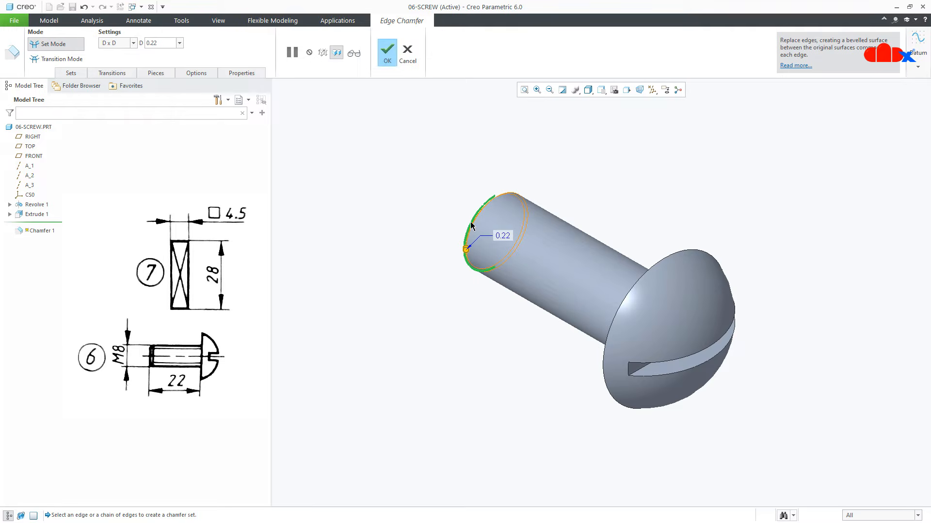
double_click(502, 236)
type("1")
key("Return")
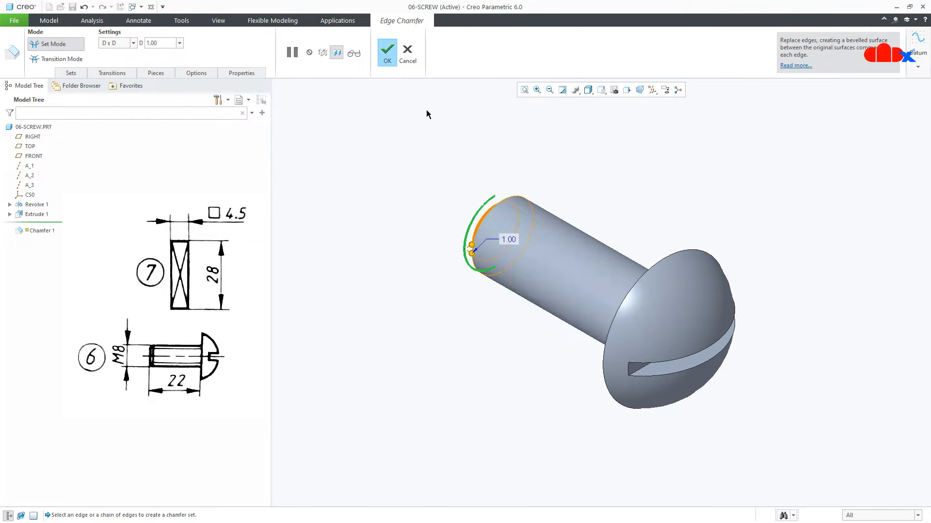
left_click(388, 61)
left_click(415, 299)
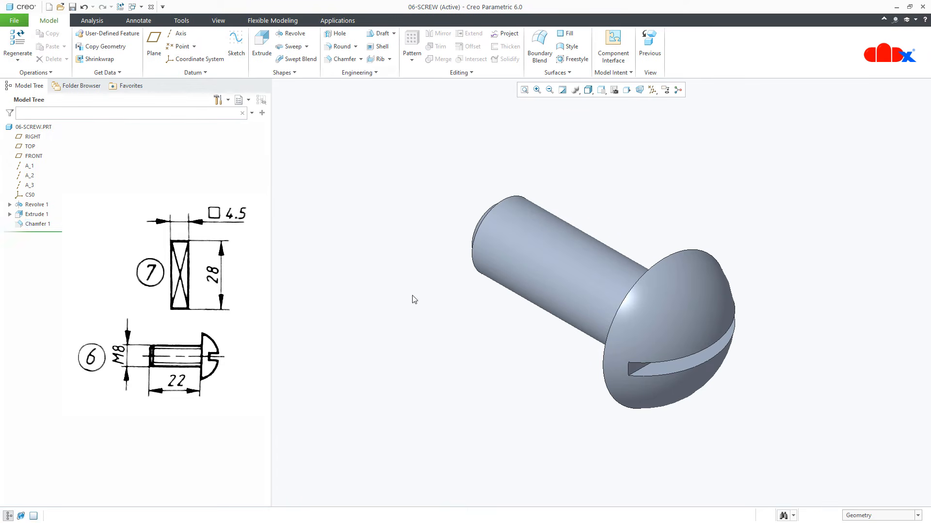
- Start a cosmetic thread on the shank's cylindrical surface as a standard ISO M8x1 thread
left_click(376, 73)
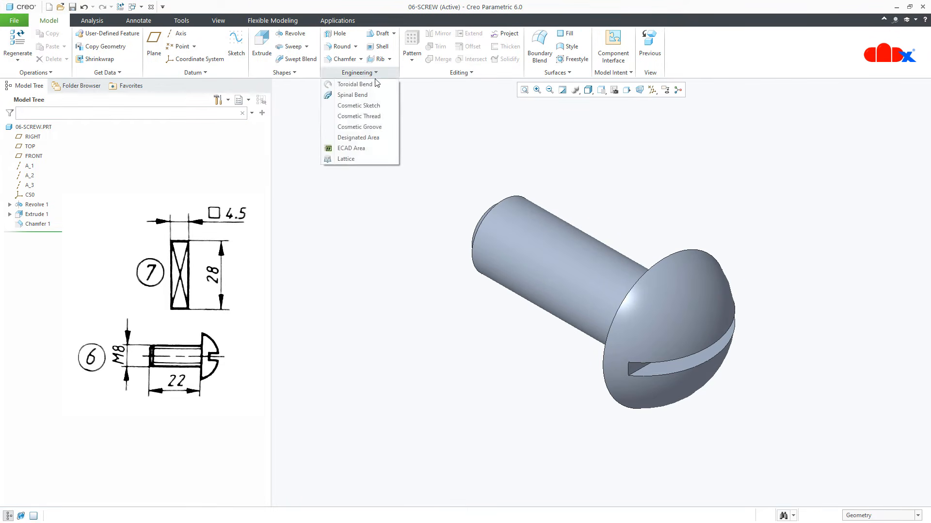
left_click(372, 118)
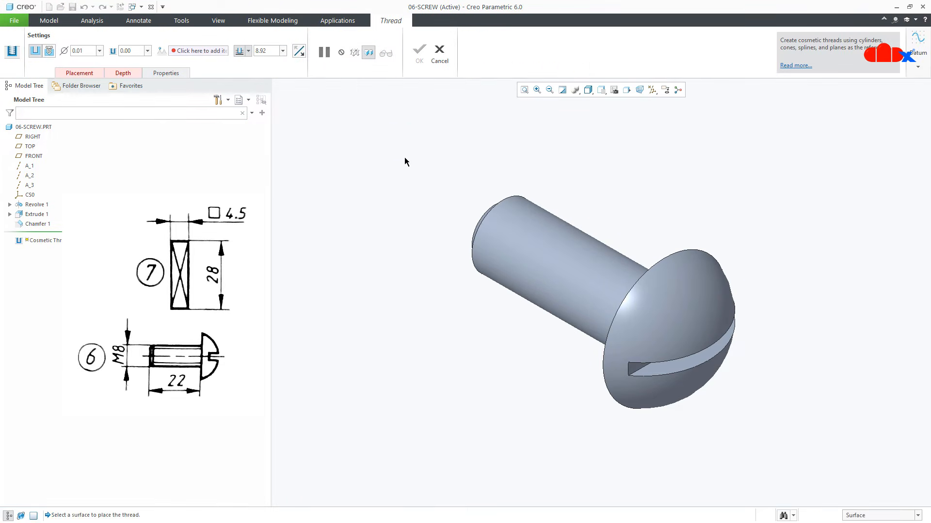
left_click(508, 246)
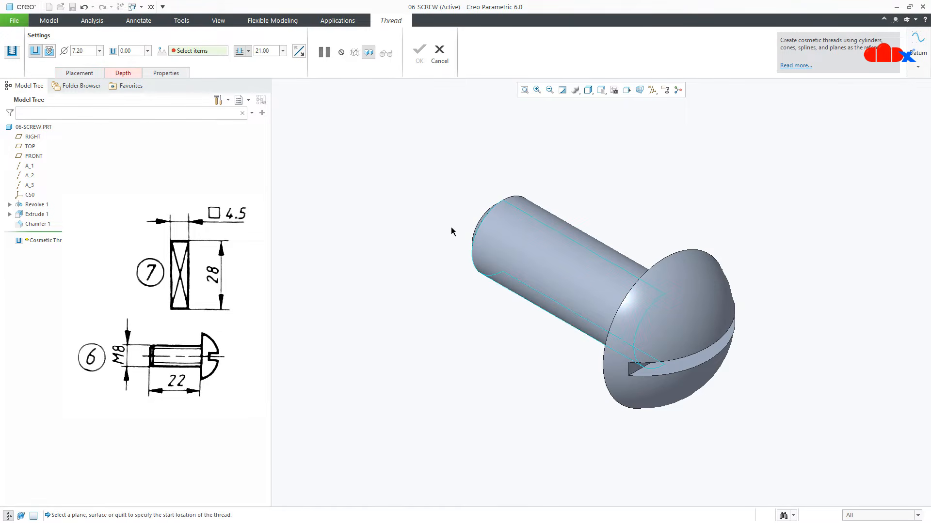
left_click(49, 50)
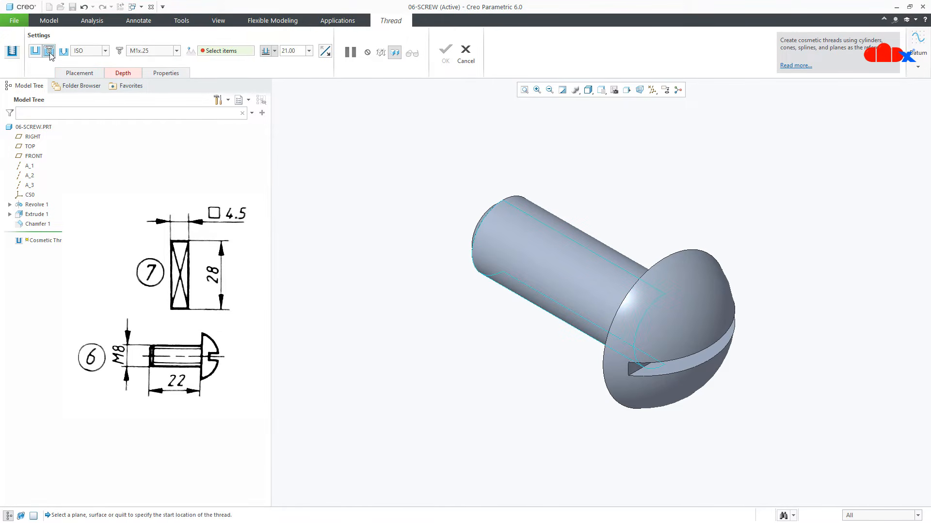
left_click(176, 52)
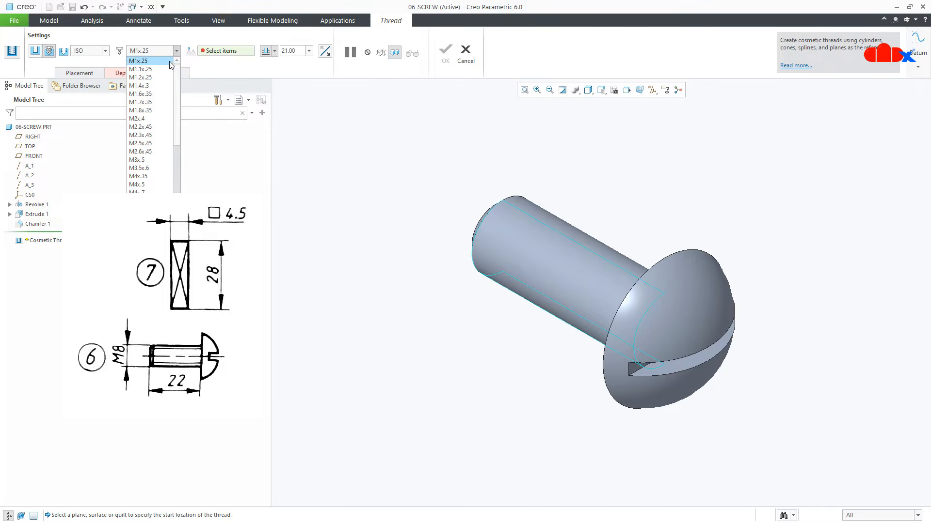
scroll(162, 77, "down", 5)
scroll(159, 92, "down", 2)
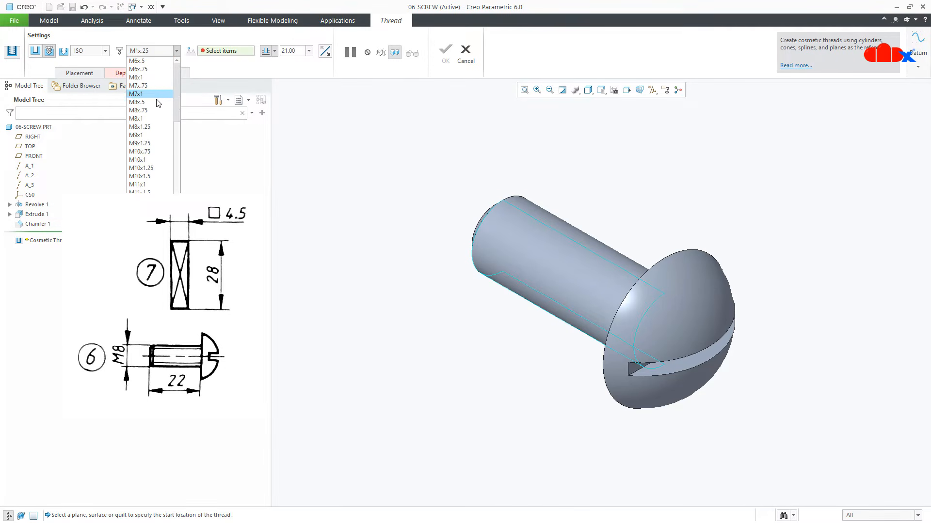
left_click(152, 119)
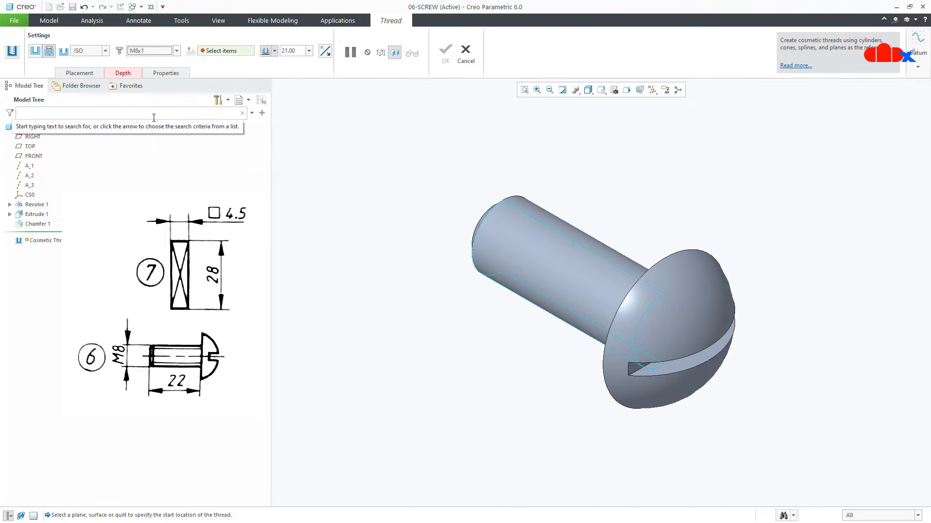
- Start the thread from the shank's end face, set its depth to To Selected up to the head's underside, and complete it
left_click(136, 73)
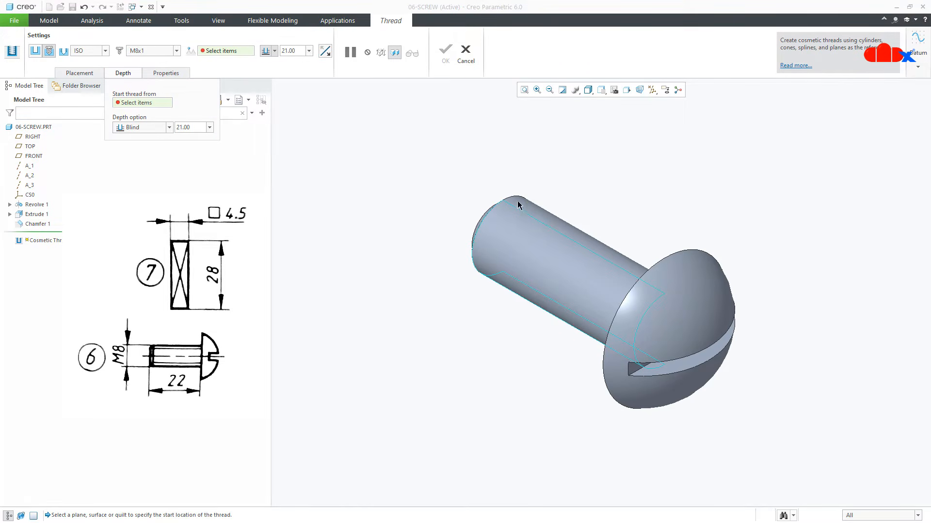
middle_click_drag(516, 204, 526, 242)
left_click(488, 212)
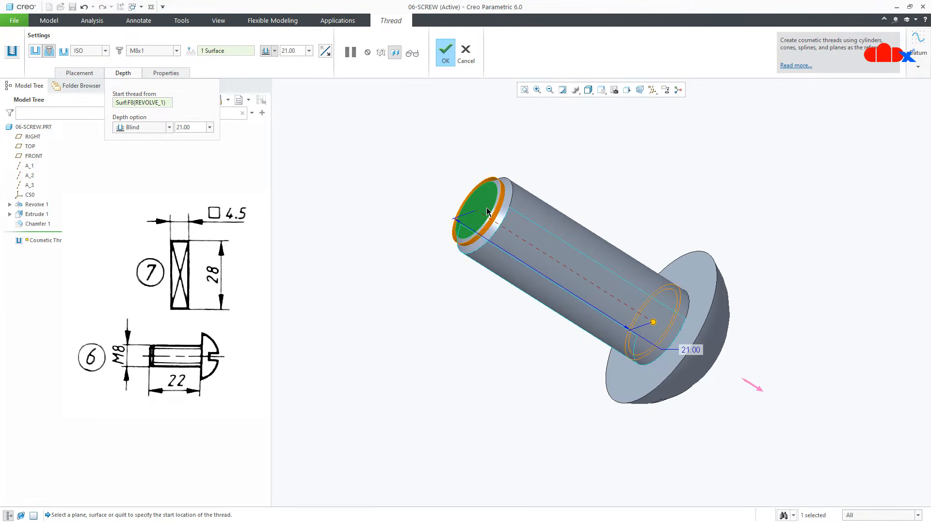
left_click(160, 128)
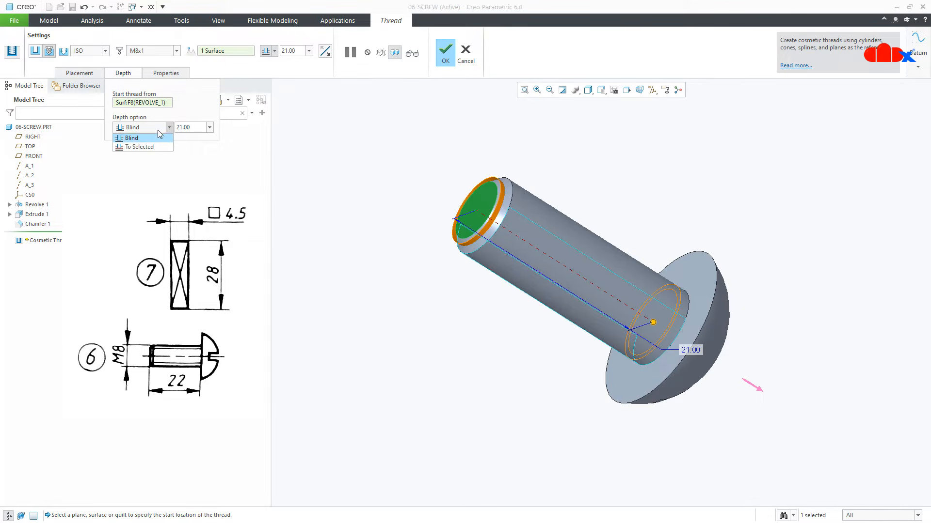
left_click(154, 148)
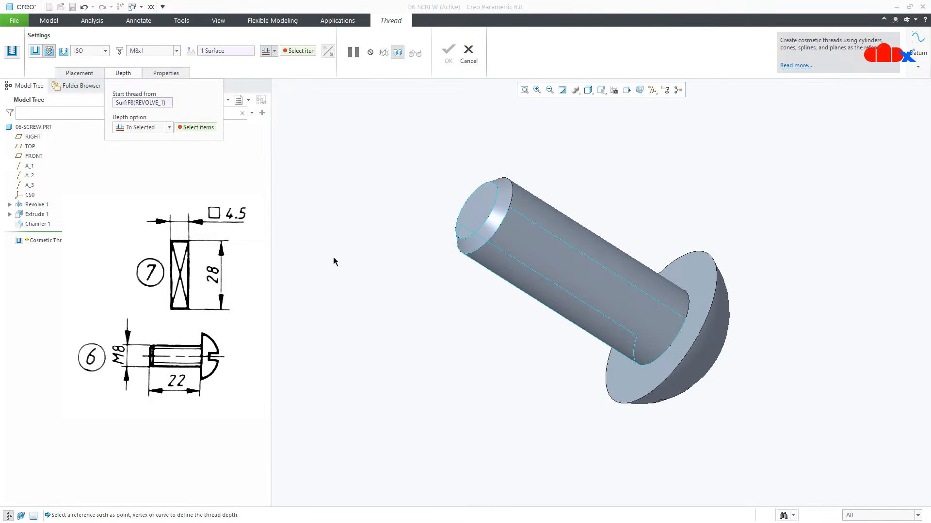
left_click(622, 375)
middle_click(622, 371)
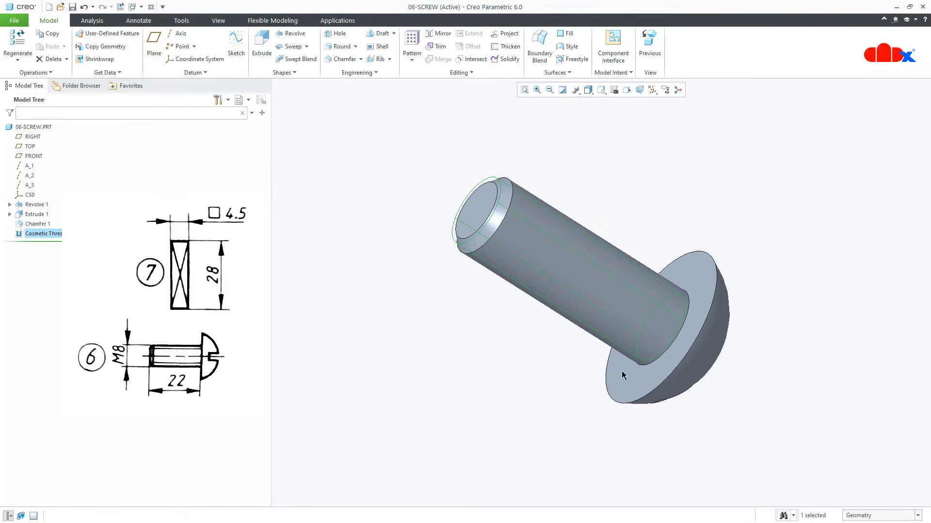
- Save the finished screw part 06-SCREW in the tailstock folder, shown in its default orientation
key("ctrl+d")
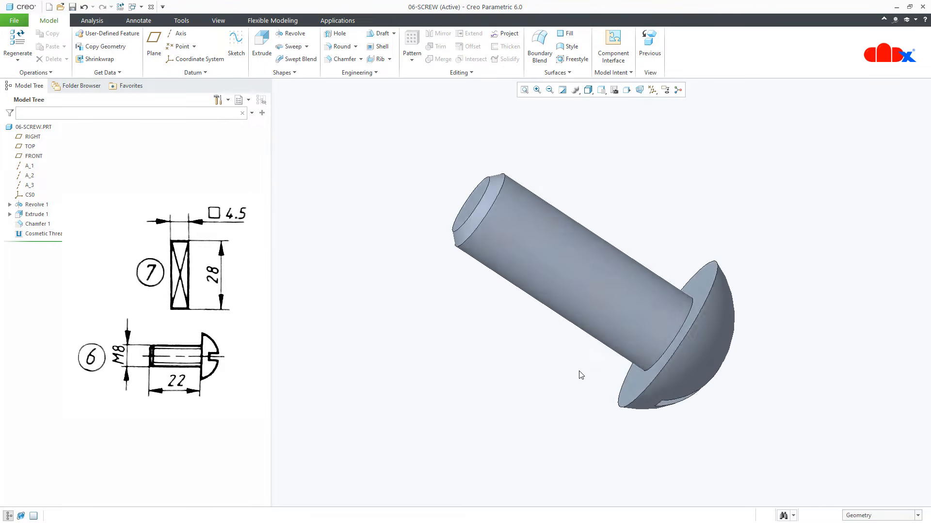
key("ctrl+s")
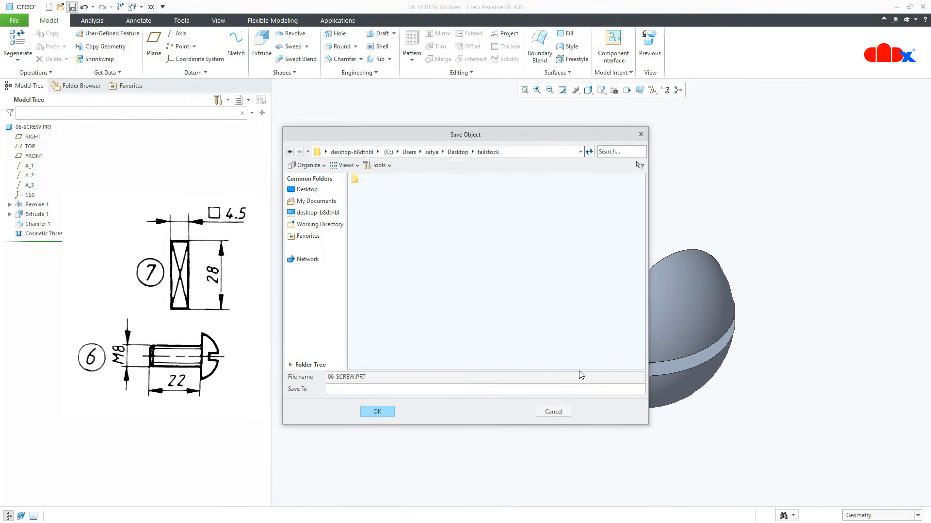
left_click(391, 412)
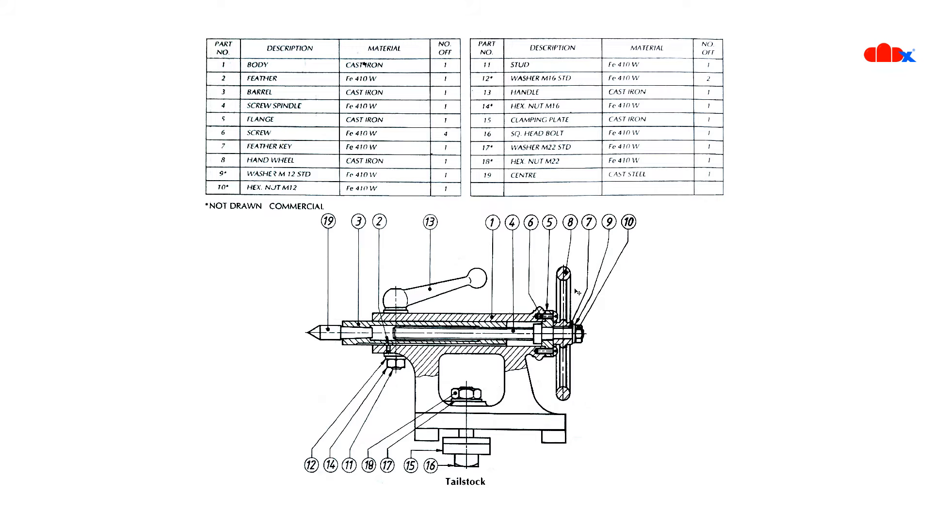
key("Right")
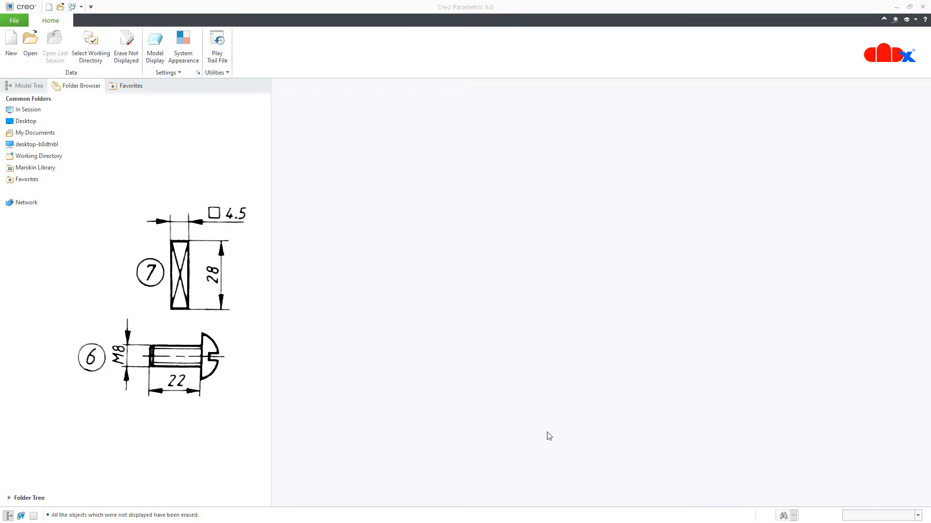
- Create a new solid part named 07-Feather-Key without the default template, using cadx_mmks_solid_template
left_click(13, 57)
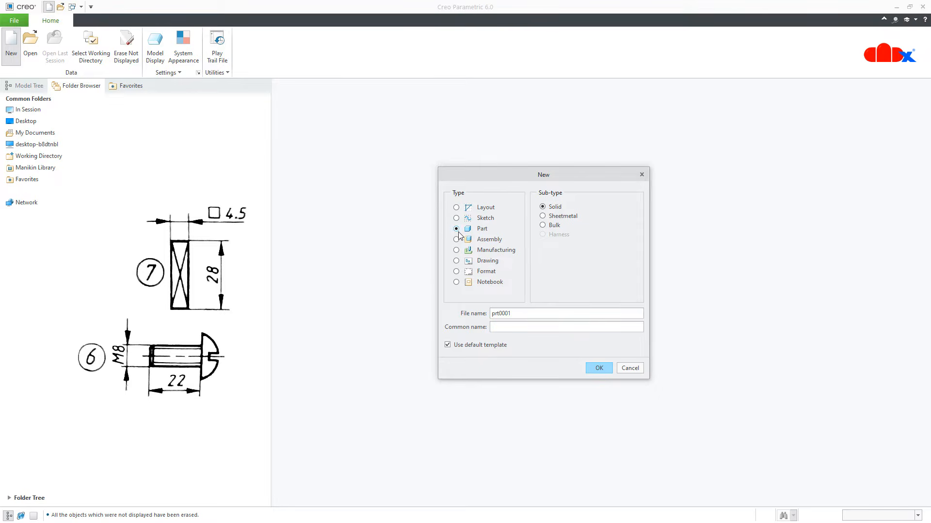
double_click(518, 312)
type("07-Feather-Key")
left_click(480, 346)
left_click(598, 369)
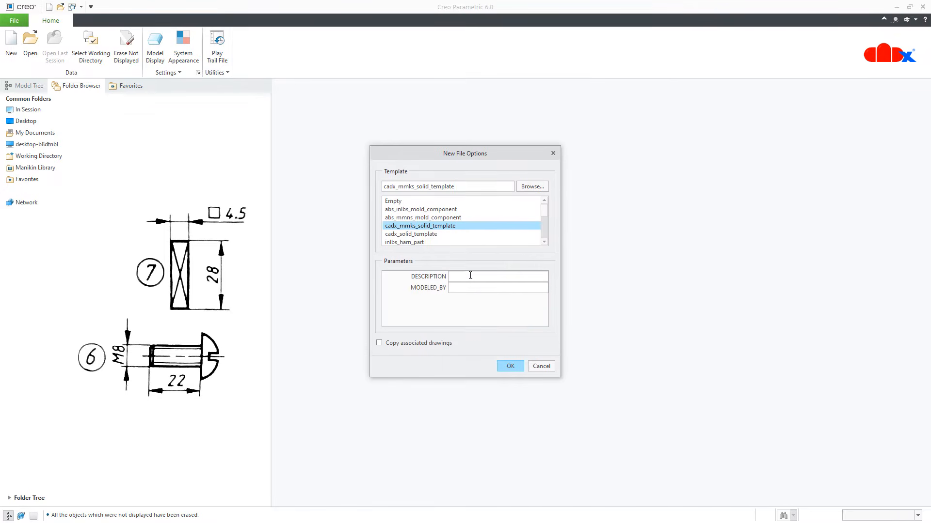
scroll(412, 232, "down", 2)
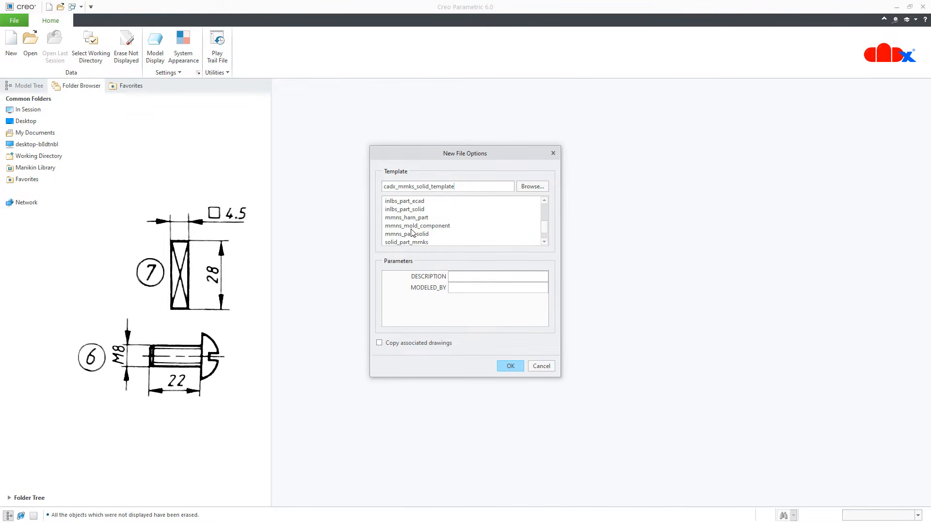
scroll(411, 233, "down", 1)
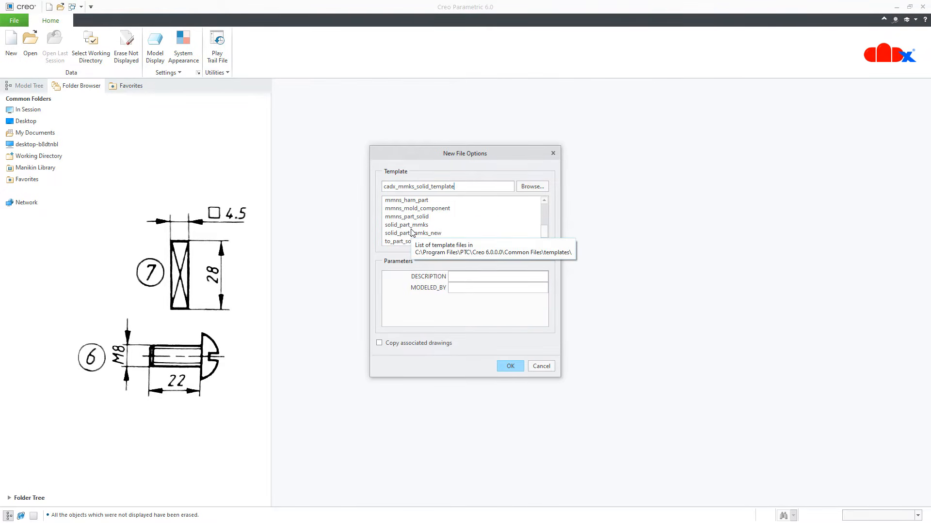
left_click(412, 226)
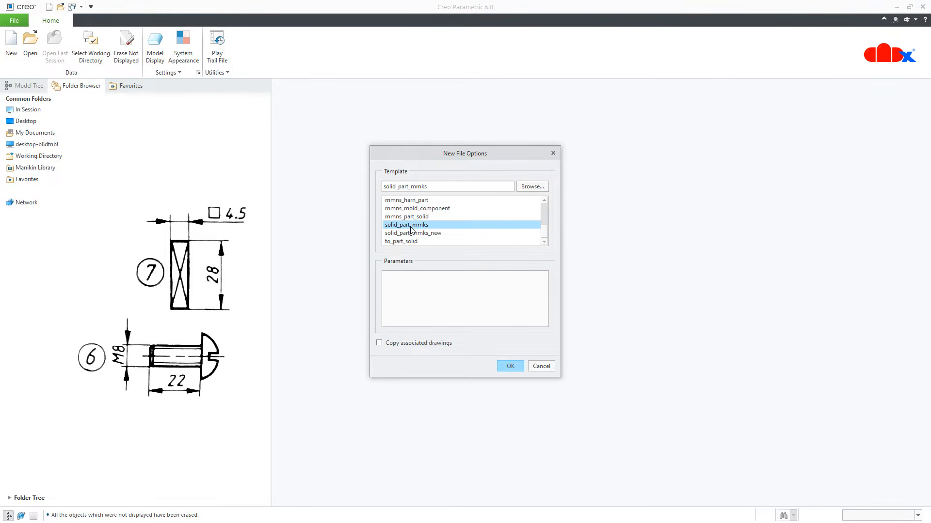
scroll(411, 229, "up", 3)
left_click(412, 226)
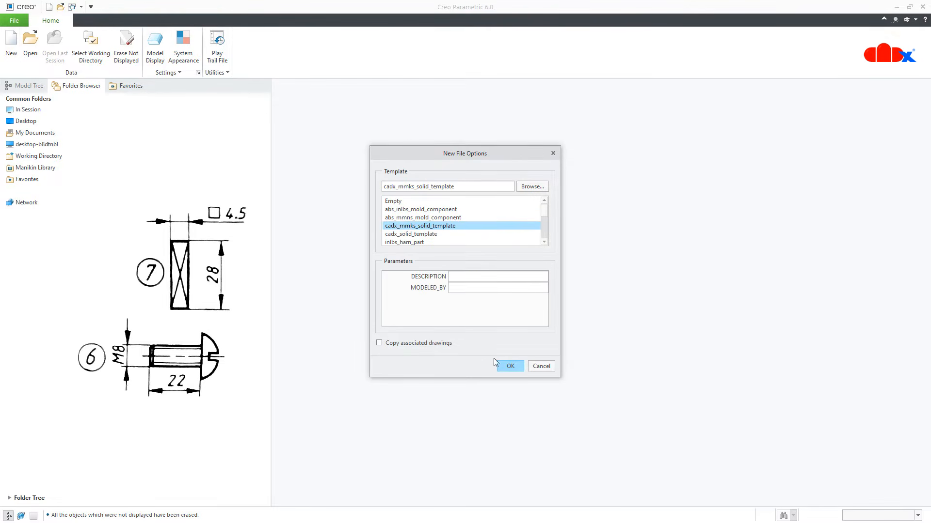
left_click(507, 367)
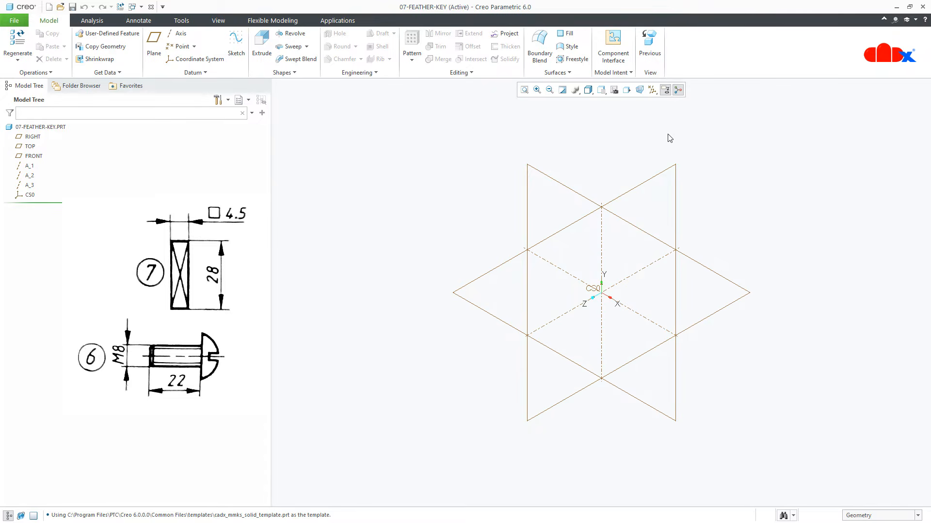
- Hide the annotations and all datum planes, axes, points and coordinate systems in the feather key part
left_click(665, 89)
left_click(651, 90)
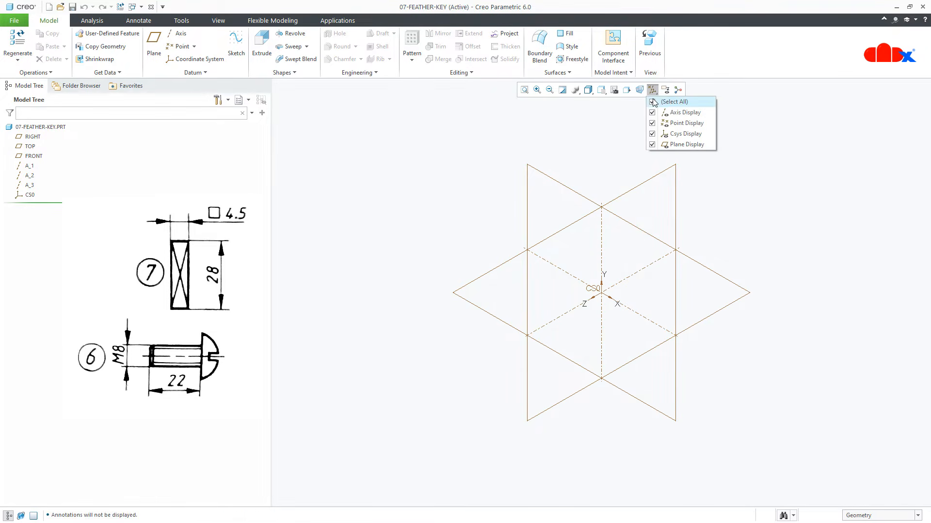
left_click(654, 101)
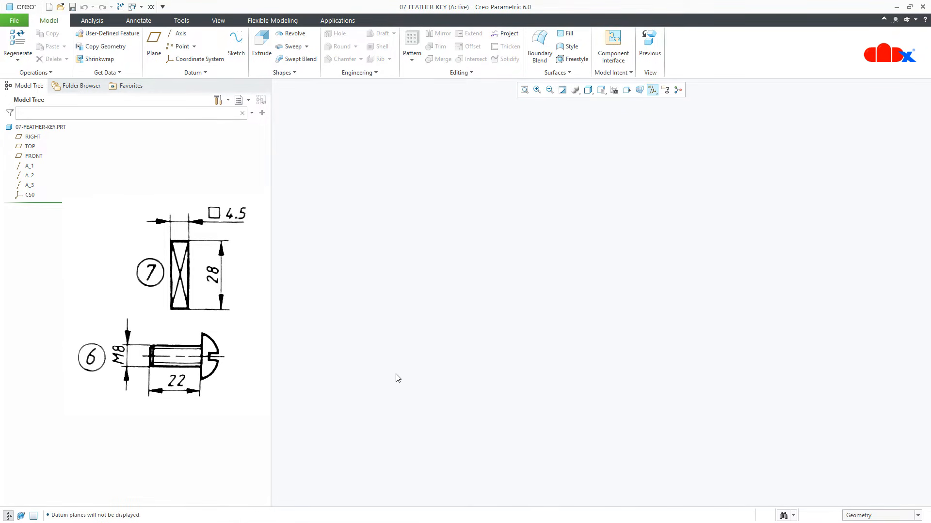
- Start an Extrude on the TOP plane and sketch a center rectangle at the origin as a square about 86 mm wide
left_click(261, 42)
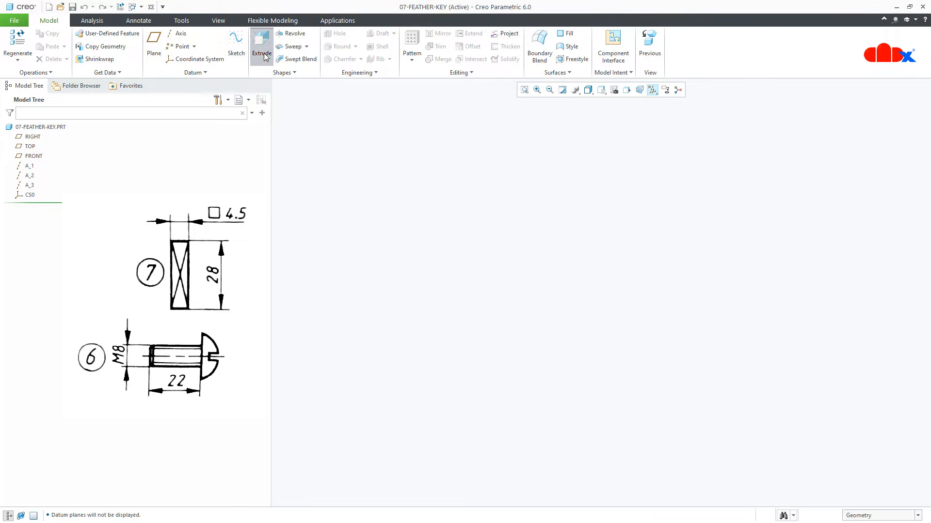
left_click(30, 146)
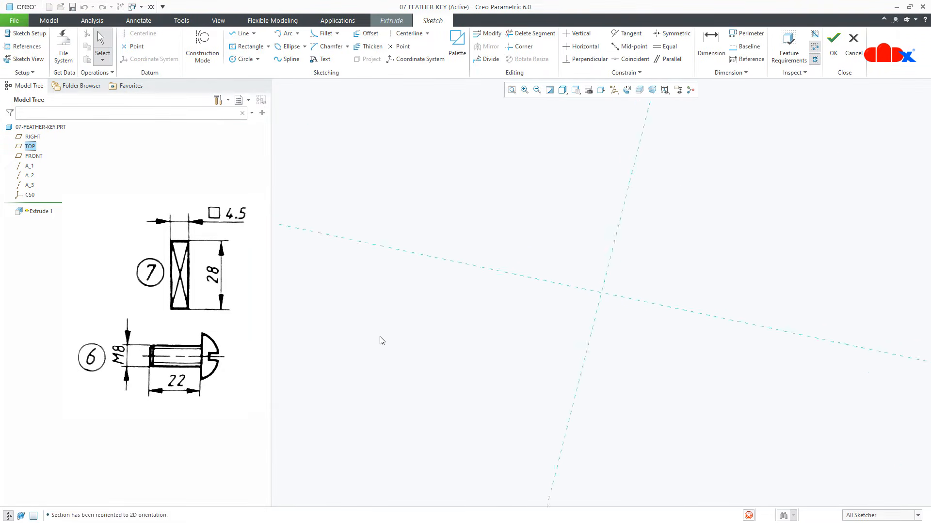
left_click(246, 46)
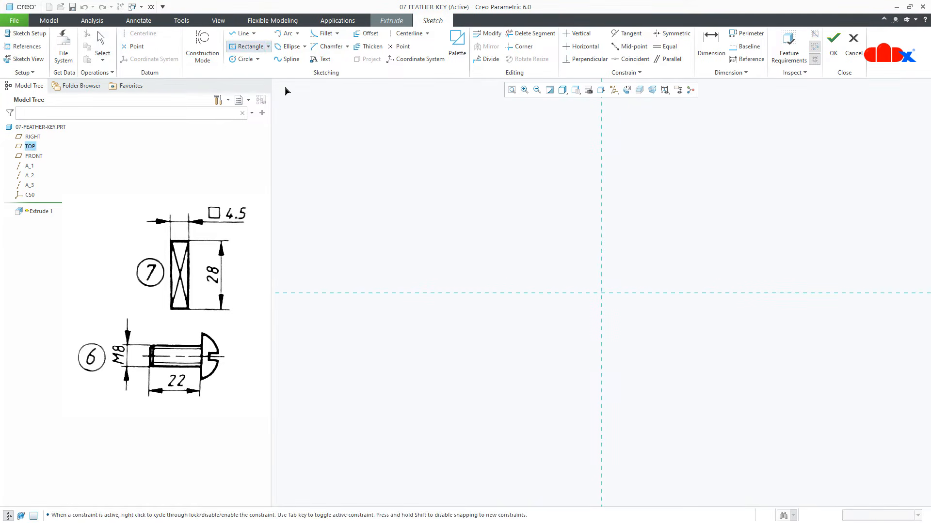
left_click(601, 293)
left_click(631, 322)
middle_click(644, 363)
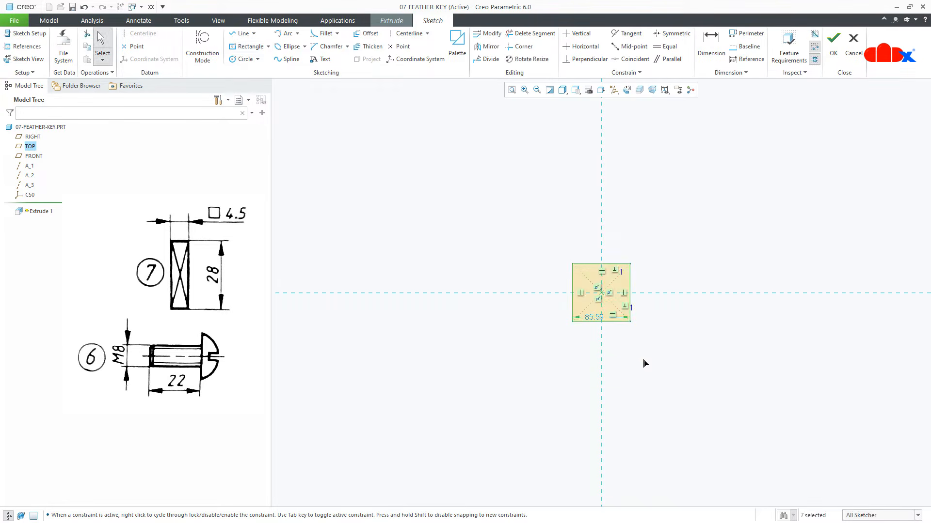
- Set the square's side length to 4.5 mm and finish the sketch
double_click(596, 317)
type("4")
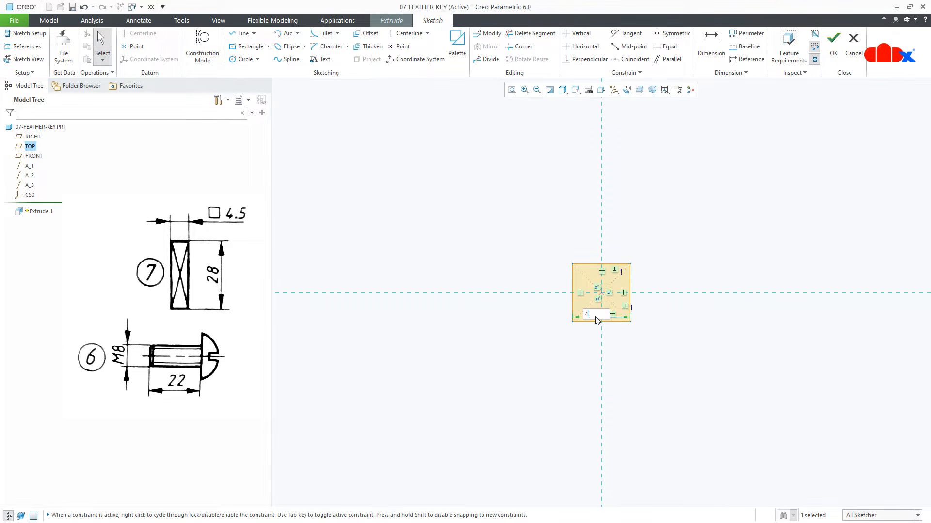
type(".5")
key("Return")
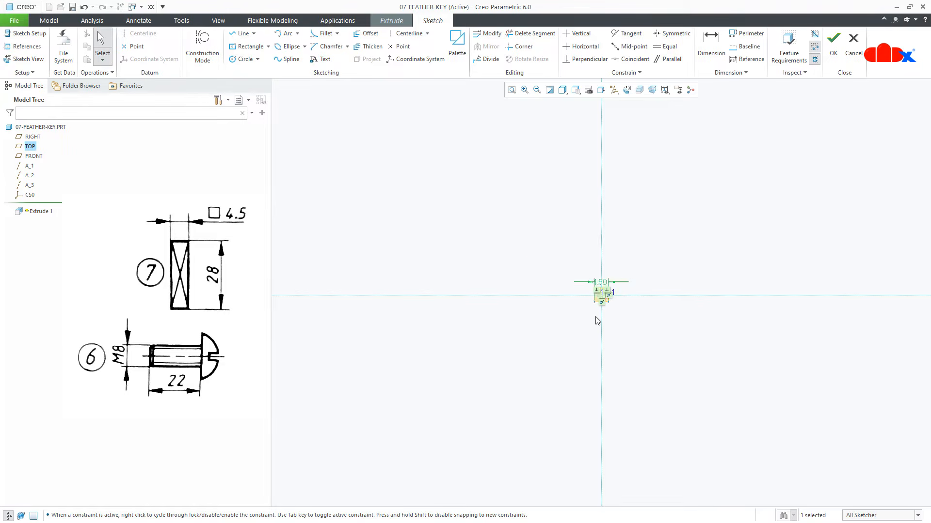
right_click(596, 320)
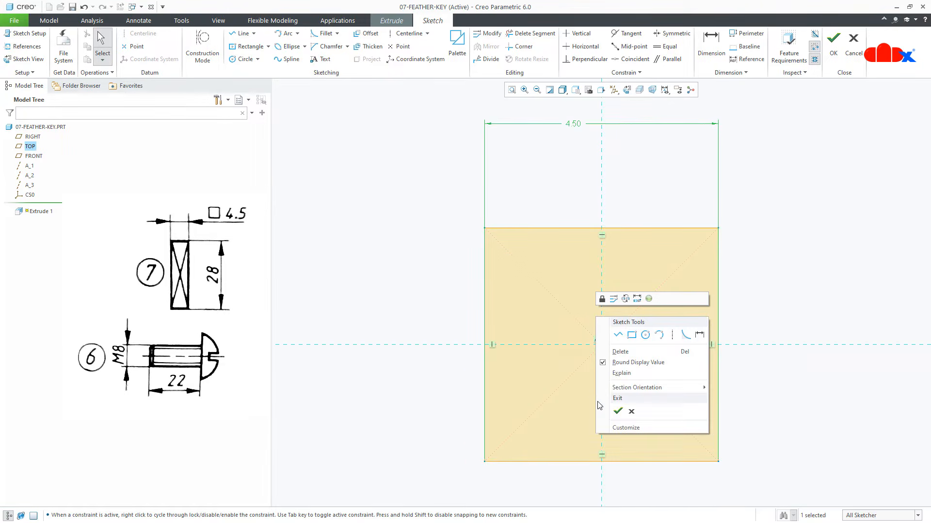
left_click(618, 414)
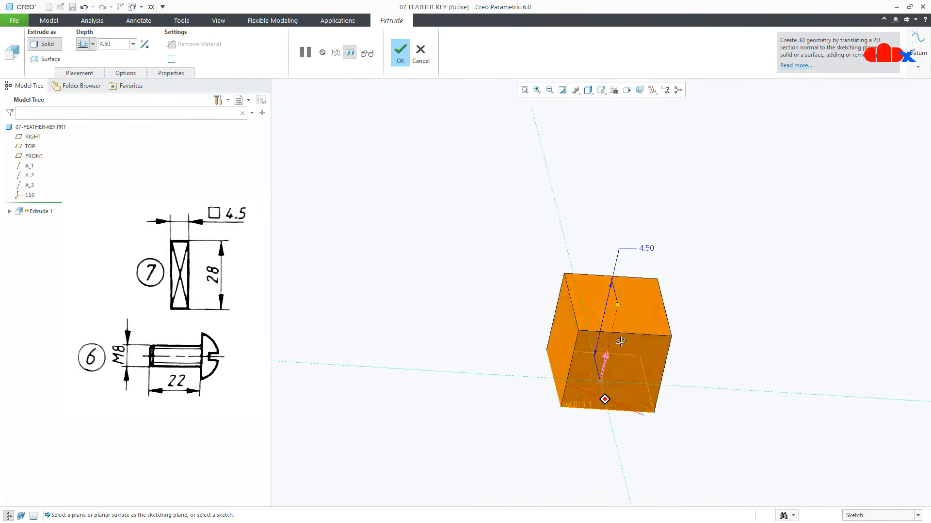
- Extrude the square to a depth of 28 mm, symmetric about the sketch plane, and complete the feature
double_click(646, 252)
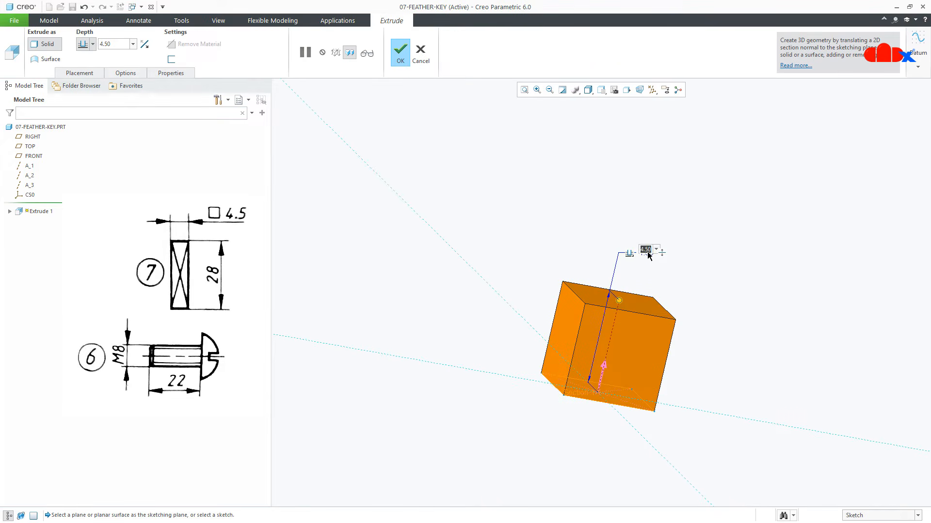
type("28")
key("Return")
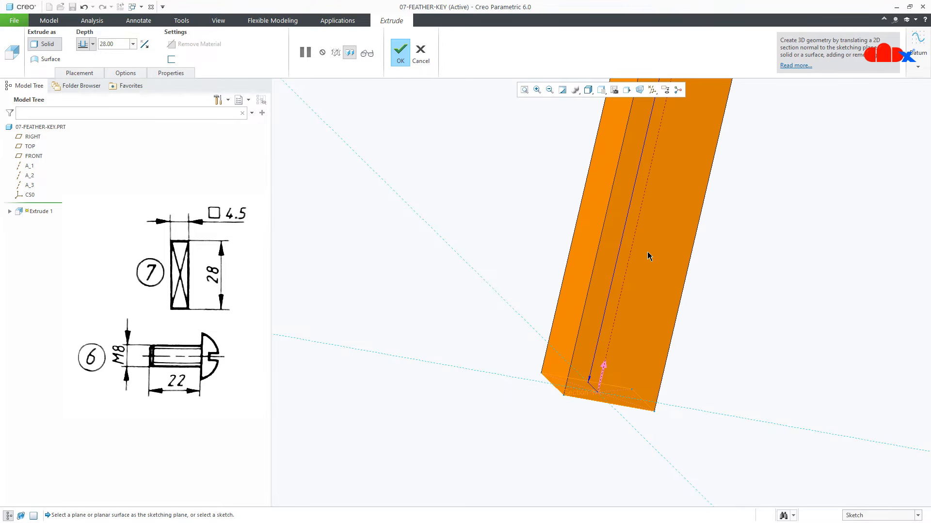
left_click(92, 44)
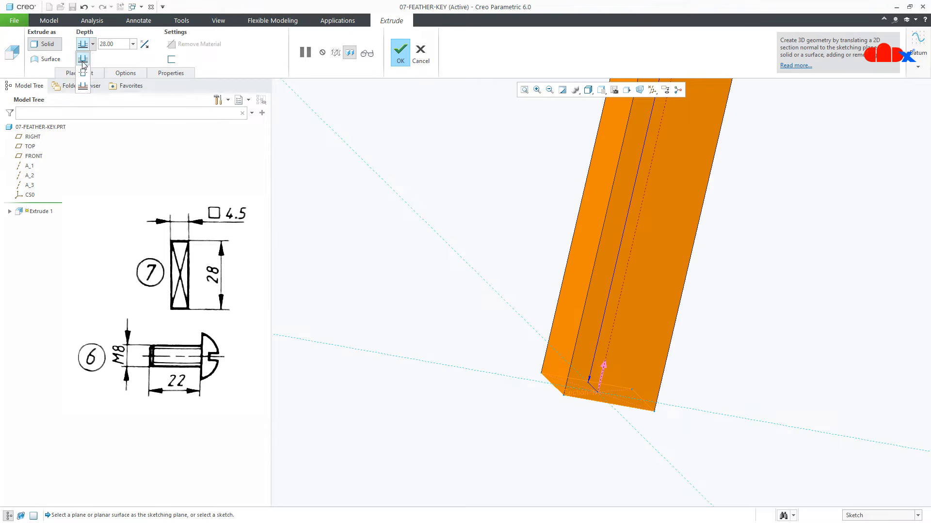
left_click(82, 70)
scroll(470, 240, "up", 4)
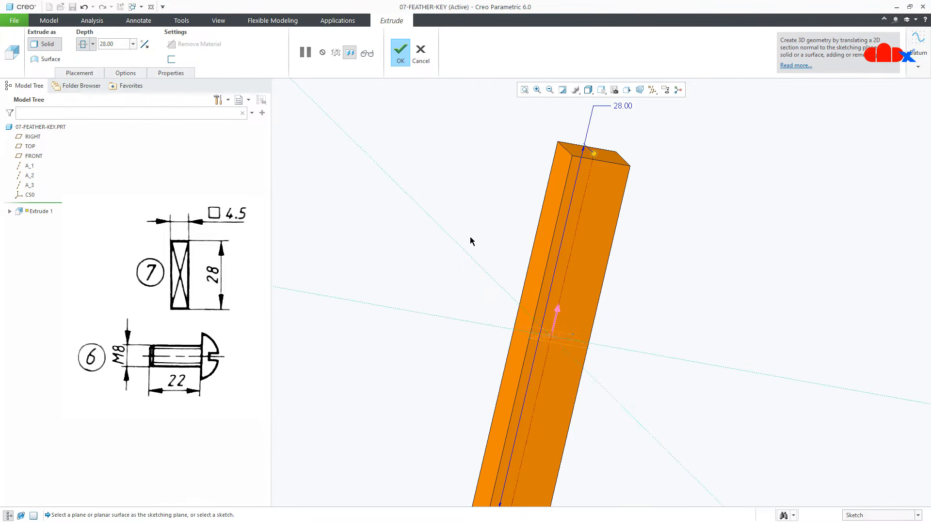
left_click(397, 60)
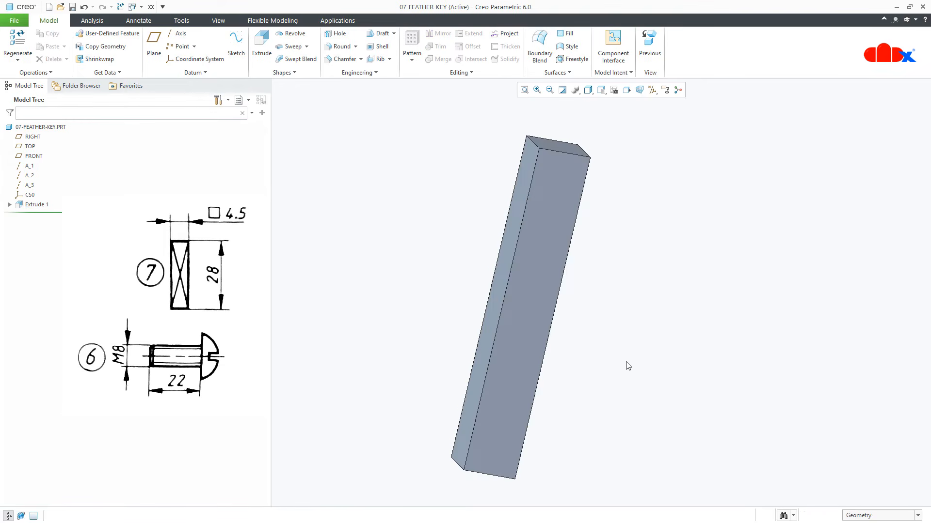
- Show the feather key in its default orientation and save the part in the tailstock folder
key("ctrl+d")
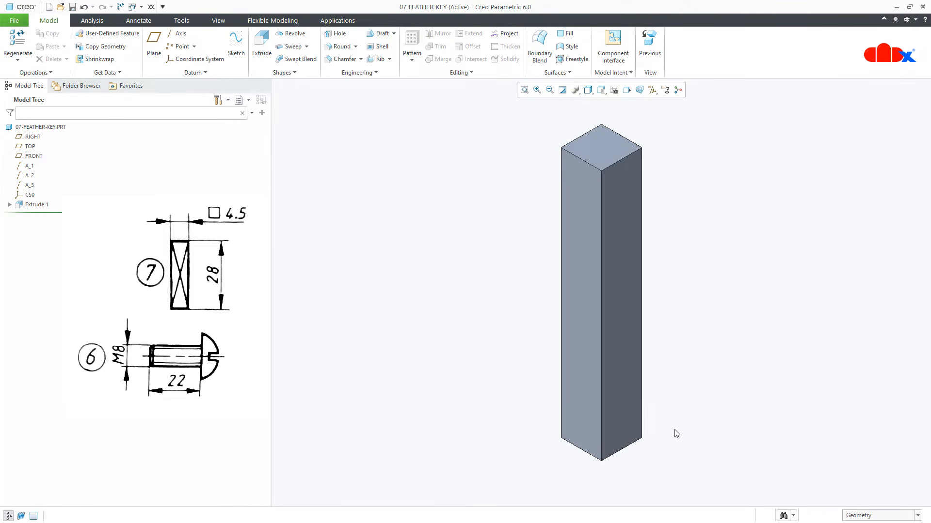
key("ctrl+s")
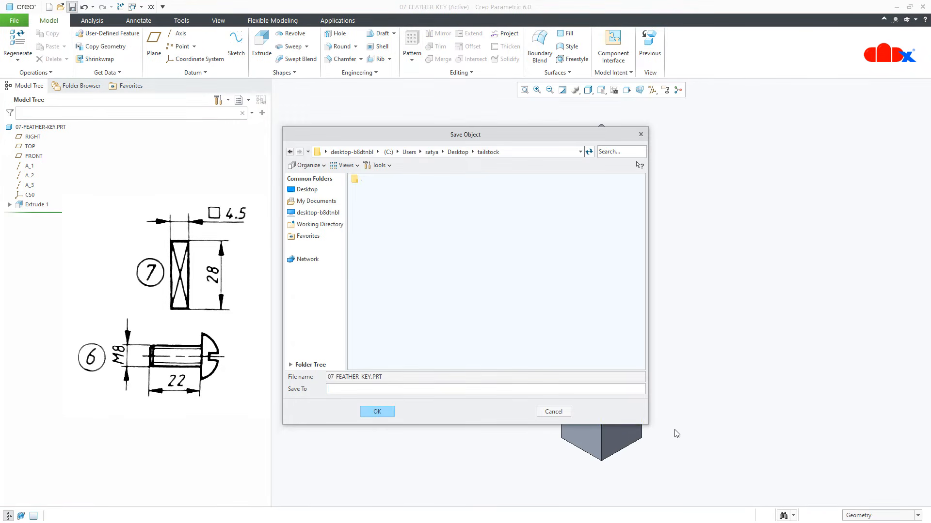
left_click(388, 411)
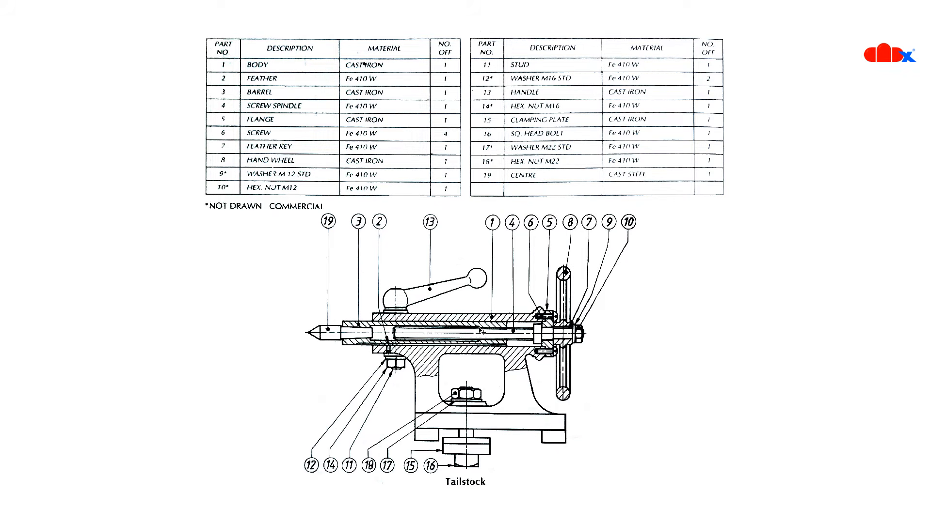
- Create a new solid part named 08-Hand-wheel from cadx_mmks_solid_template
scroll(479, 328, "down", 1)
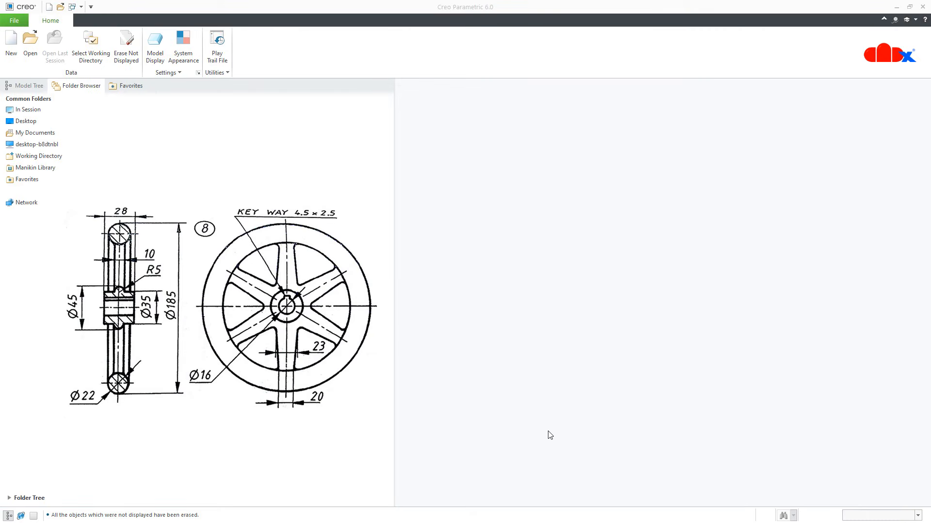
left_click(11, 46)
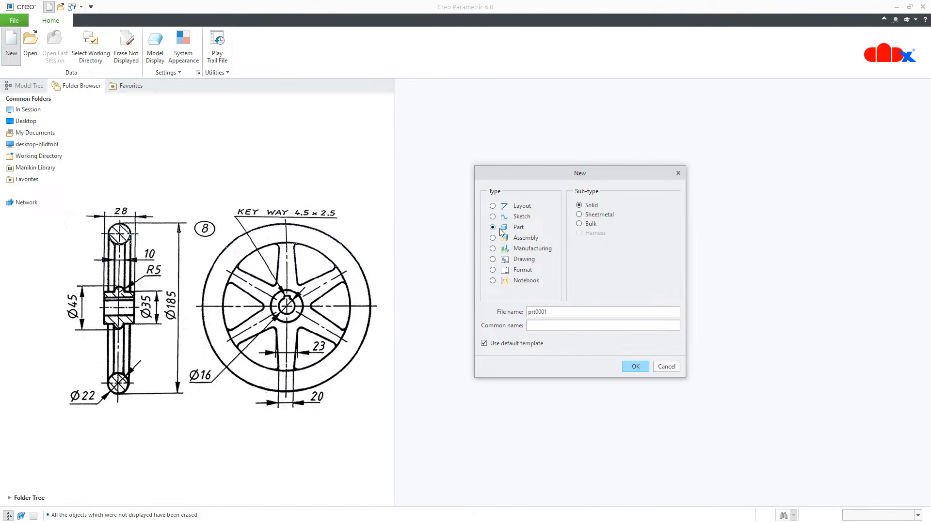
double_click(565, 311)
type("08-Hand-wheel")
left_click(625, 367)
left_click_drag(470, 156, 544, 180)
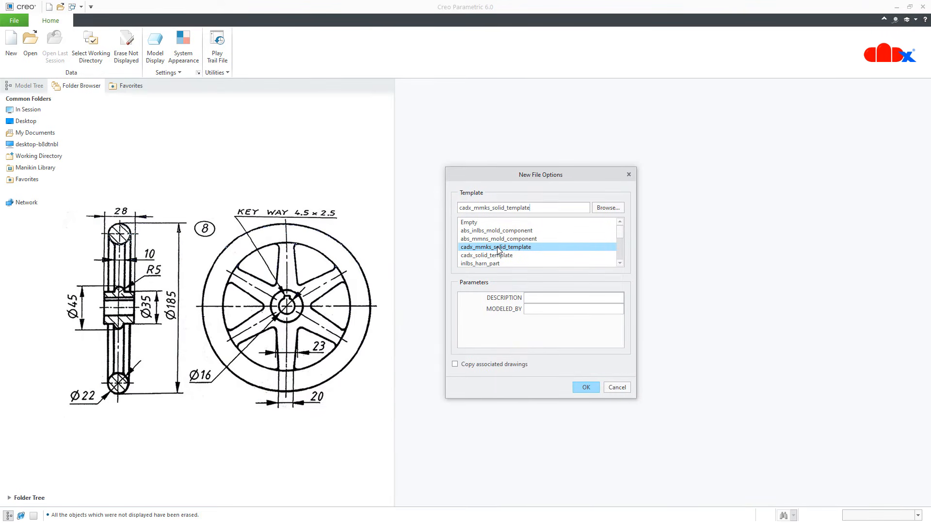
scroll(497, 250, "down", 3)
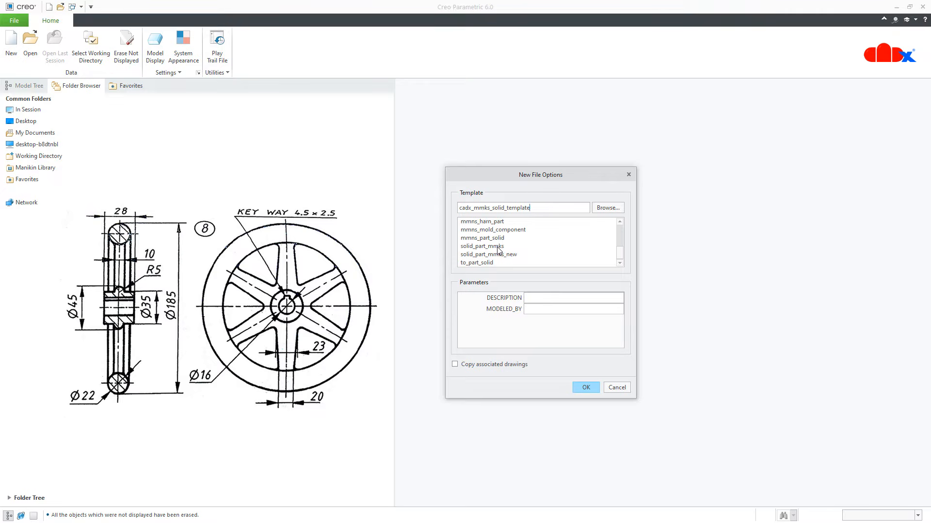
left_click(499, 250)
scroll(499, 250, "up", 3)
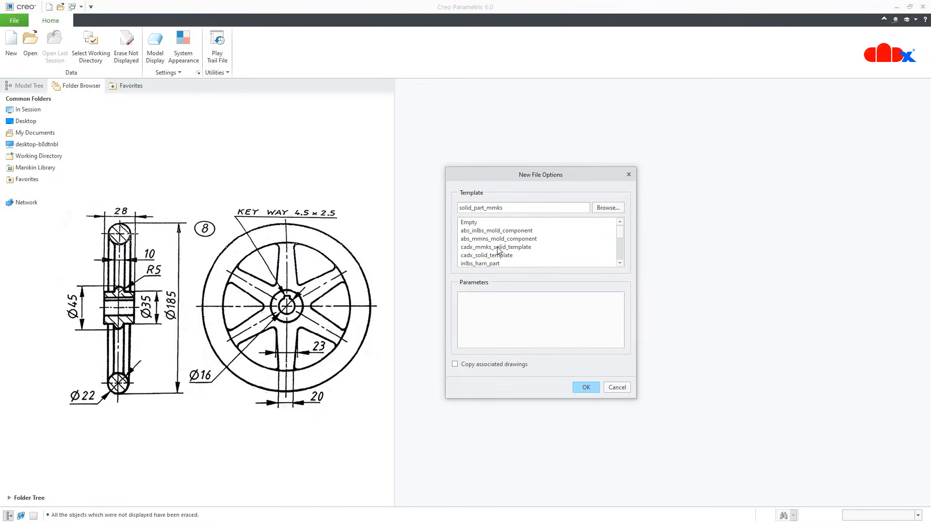
left_click(500, 247)
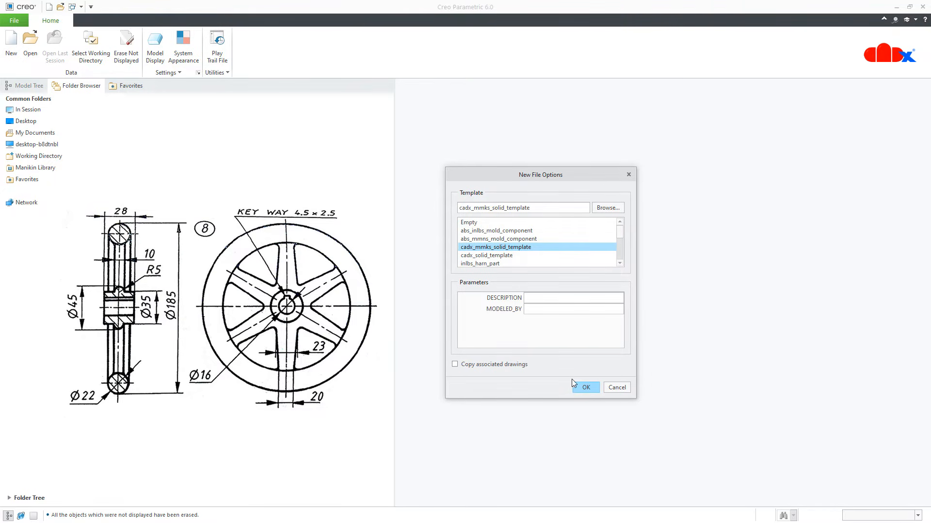
left_click(584, 387)
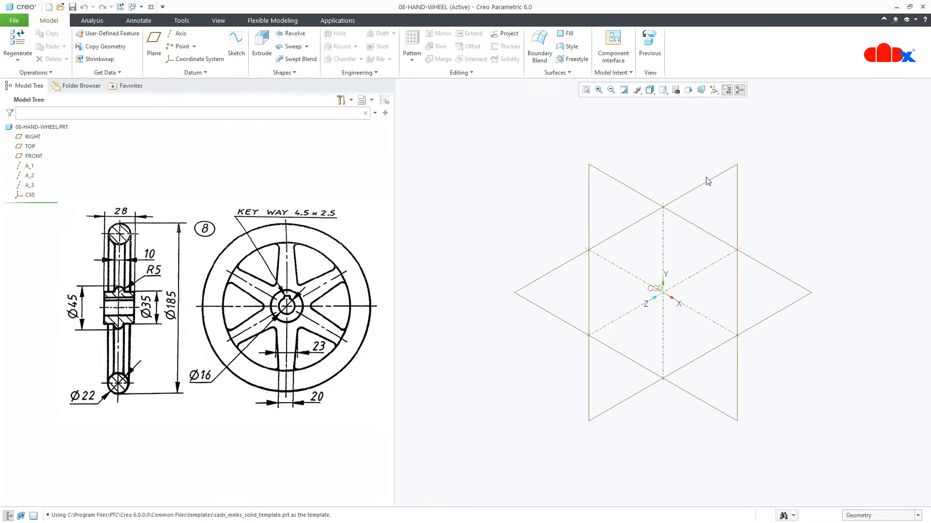
- Turn off the display of annotations and all datum features in the hand wheel part
left_click(728, 92)
left_click(714, 89)
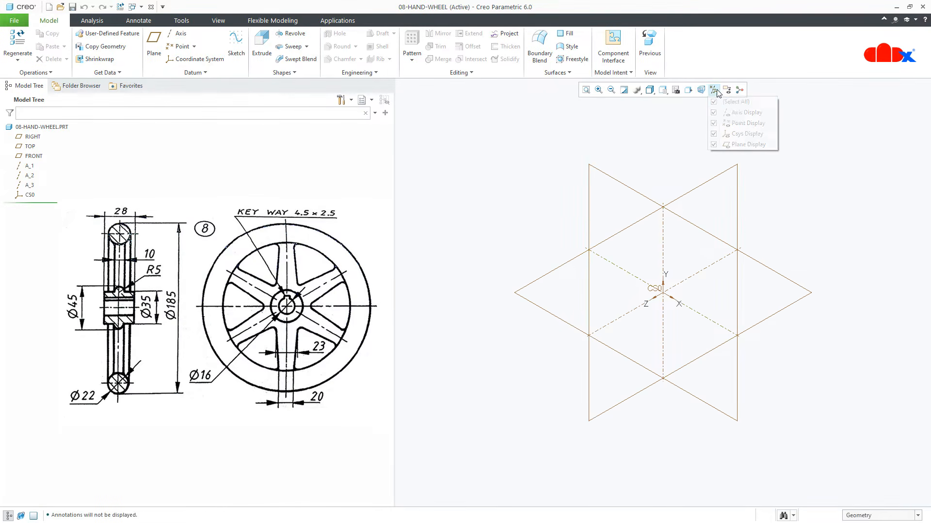
left_click(720, 144)
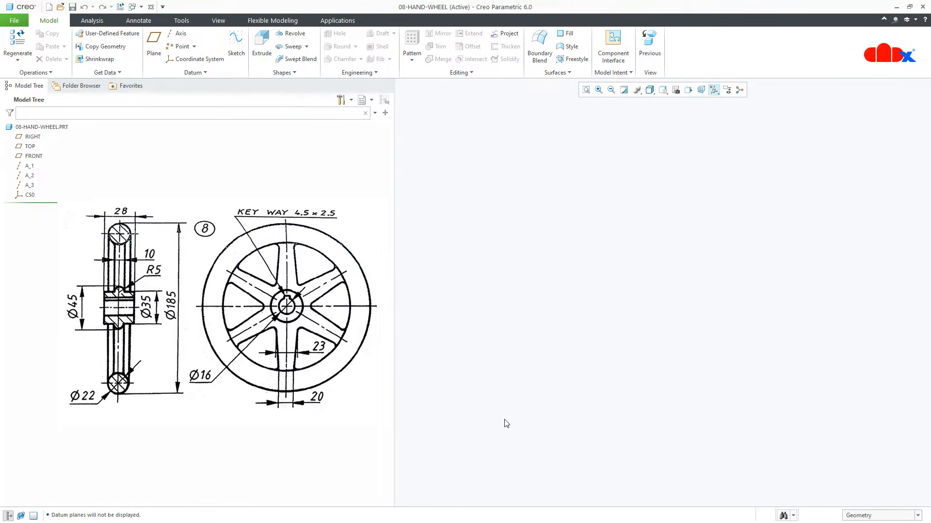
- Start a Revolve sketch on the RIGHT plane with a horizontal axis of revolution and a vertical construction centerline through the origin
left_click(294, 33)
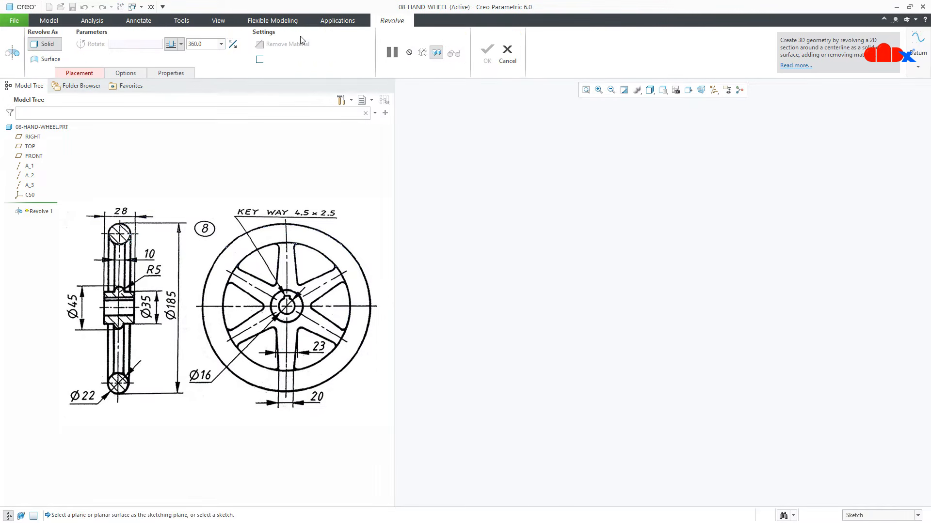
left_click(33, 137)
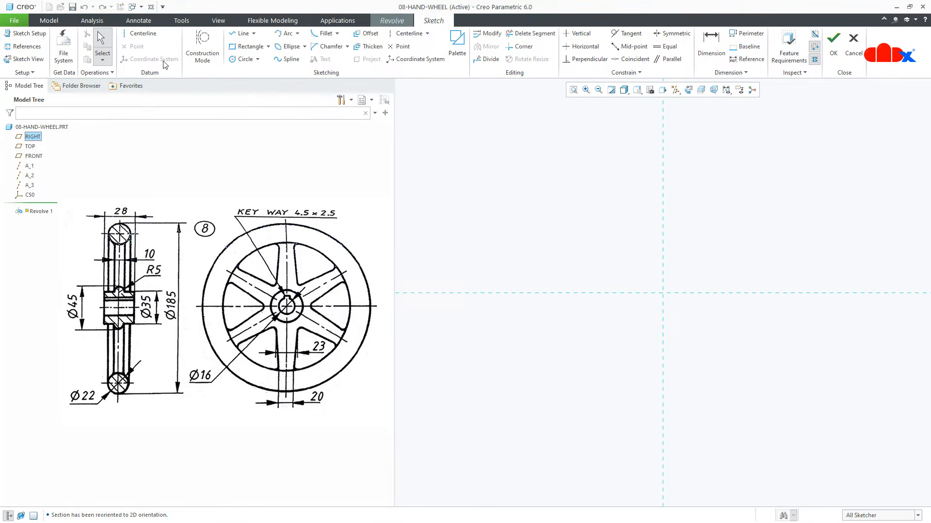
left_click(141, 34)
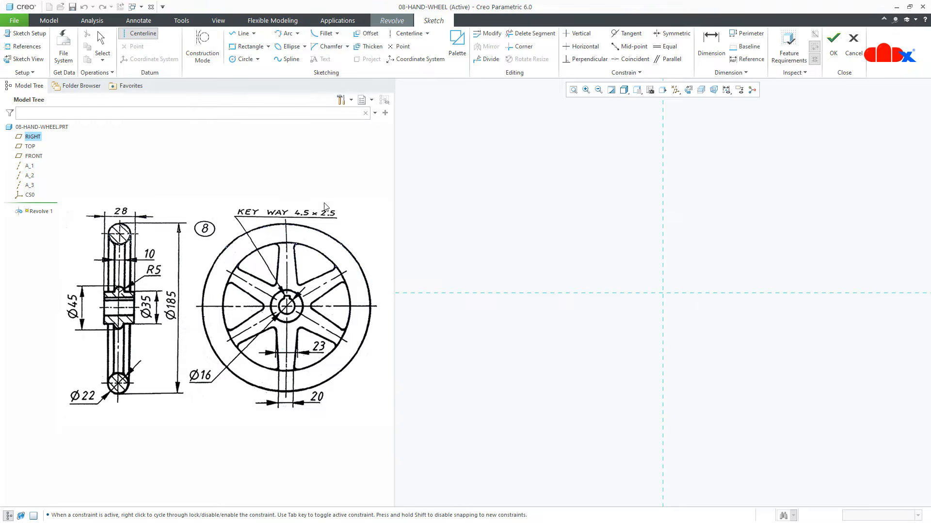
left_click(463, 292)
left_click(515, 297)
middle_click(528, 314)
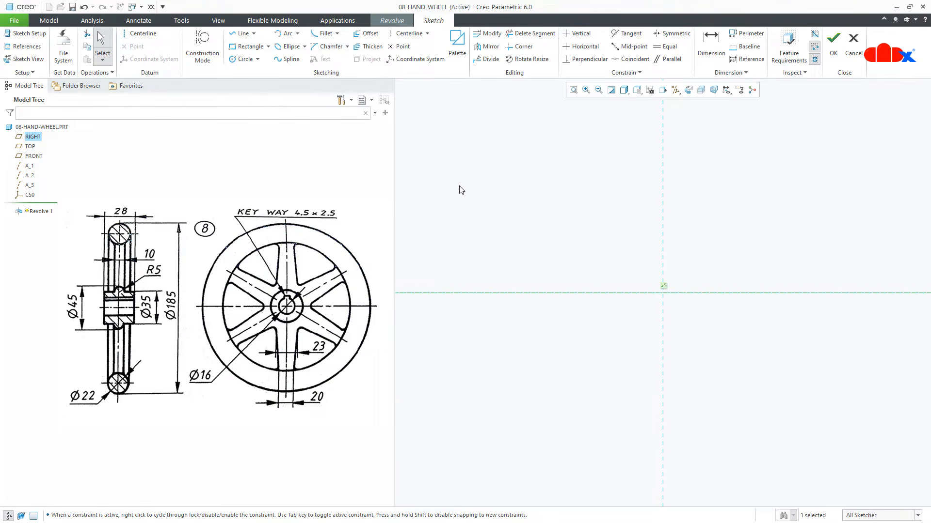
left_click(407, 33)
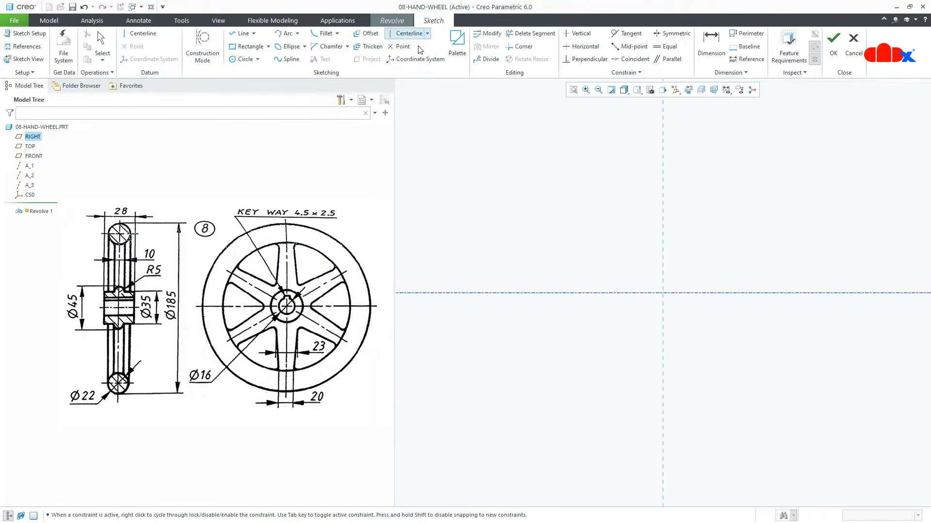
left_click(663, 181)
left_click(664, 235)
middle_click(681, 251)
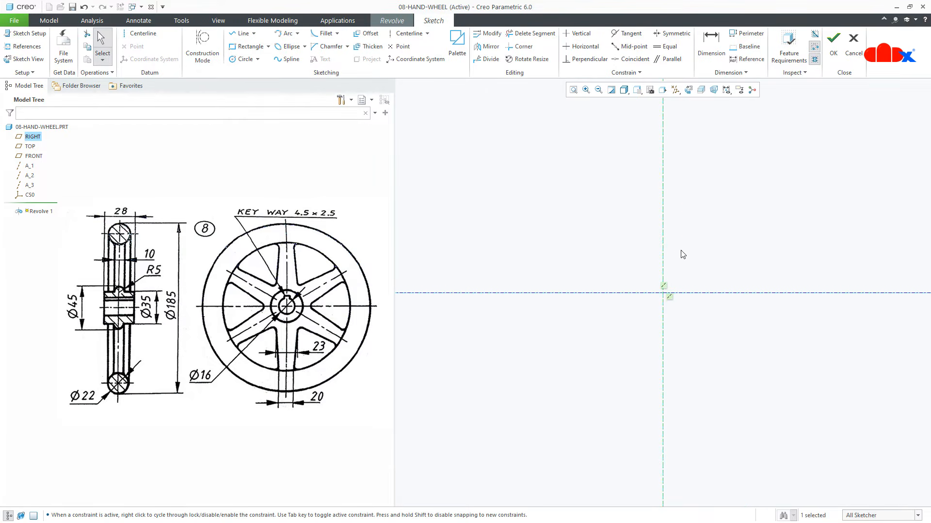
- Sketch a circle centred on the vertical centerline above the axis of revolution and set its diameter to 22 mm
right_click(682, 254)
left_click(730, 270)
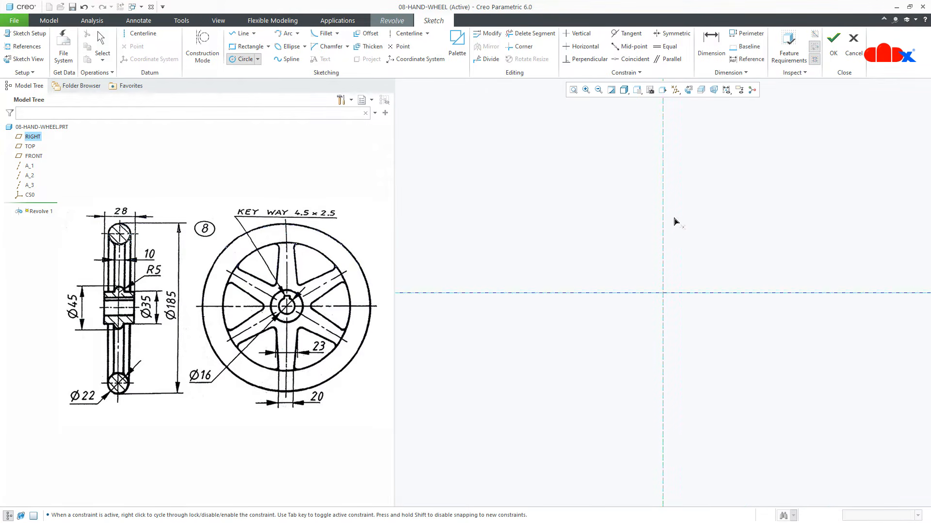
left_click(663, 209)
left_click(670, 234)
middle_click(712, 252)
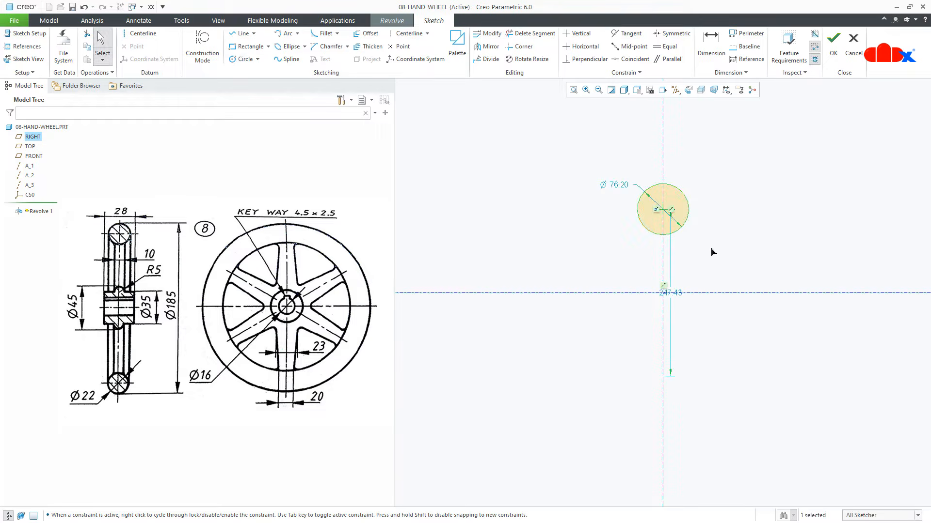
double_click(625, 187)
type("2")
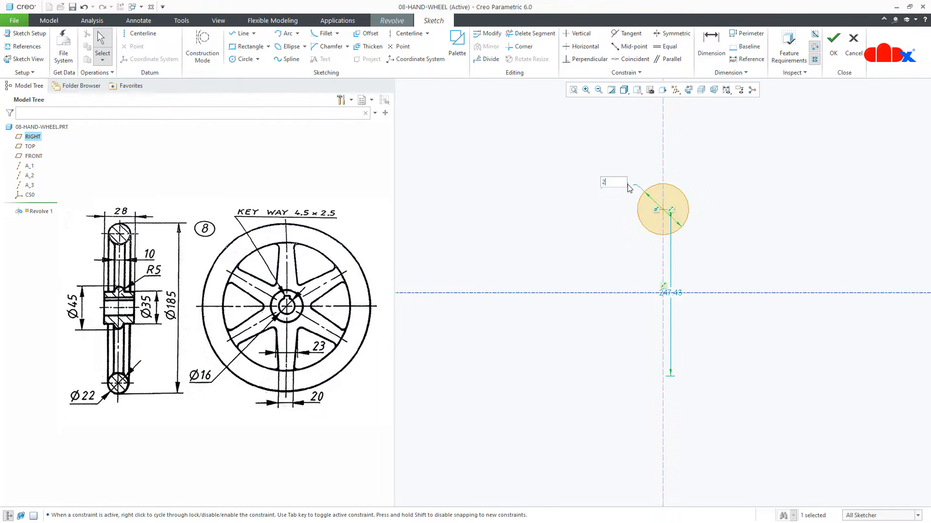
type("2")
key("Return")
scroll(687, 231, "down", 3)
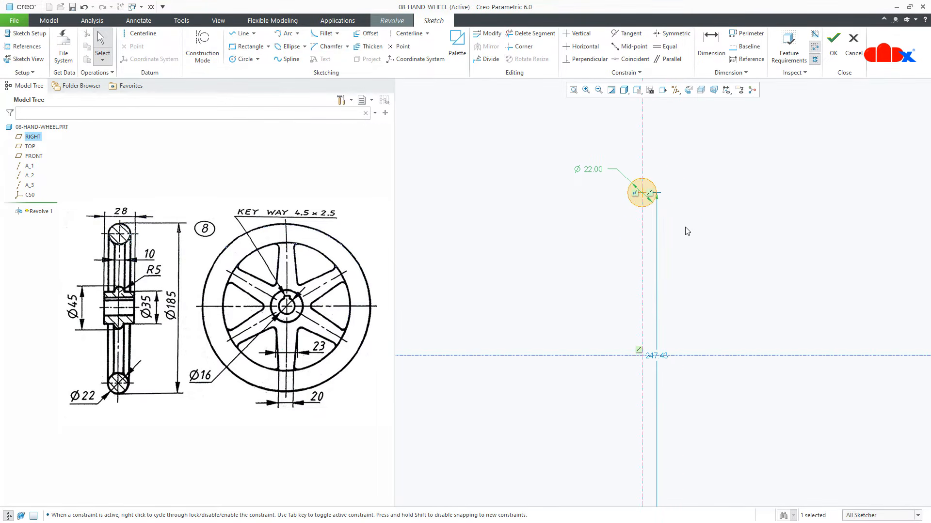
- Dimension the rim's outer diameter from the circle's outermost point about the axis of revolution and set it to 185 mm
right_click(688, 231)
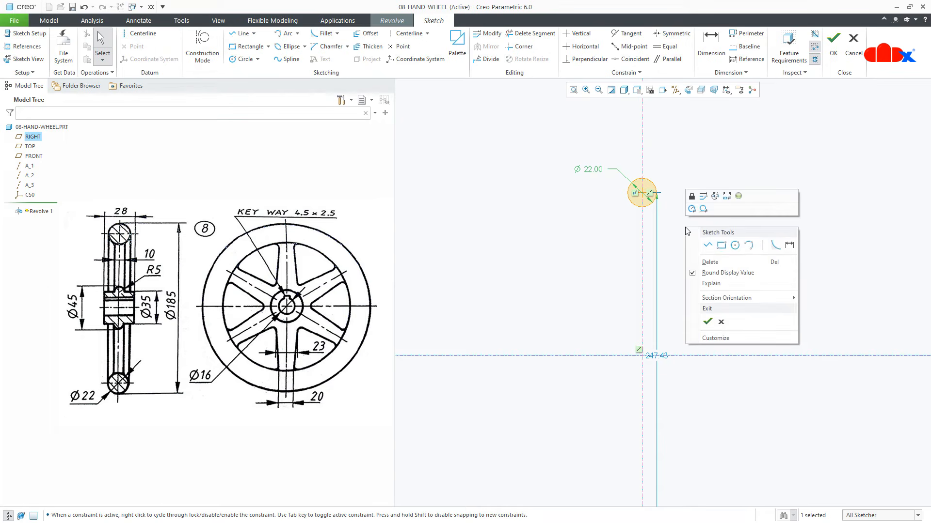
left_click(790, 246)
left_click(651, 183)
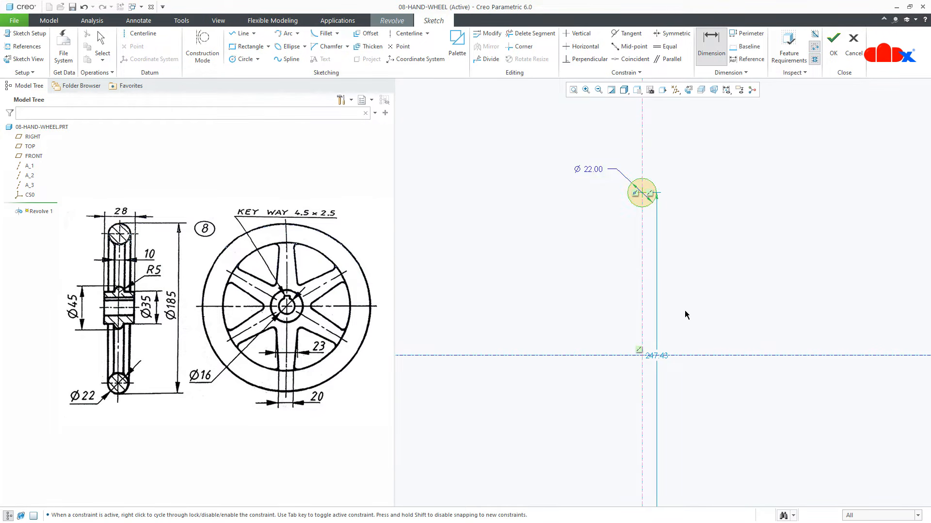
middle_click(695, 207)
type("1")
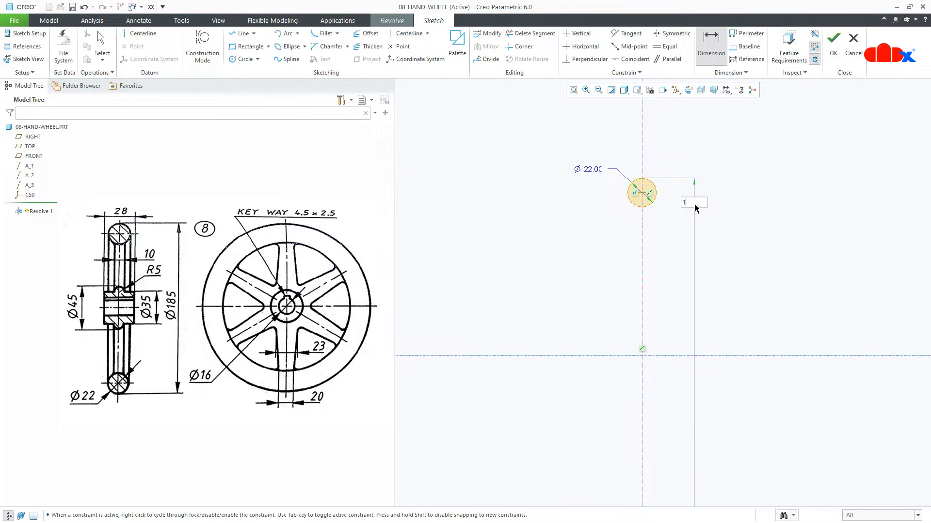
type("85")
key("Return")
- Sketch the hub rectangle on the axis, symmetric about the vertical centerline, with a 35 mm diameter and a 28 mm width
right_click(695, 209)
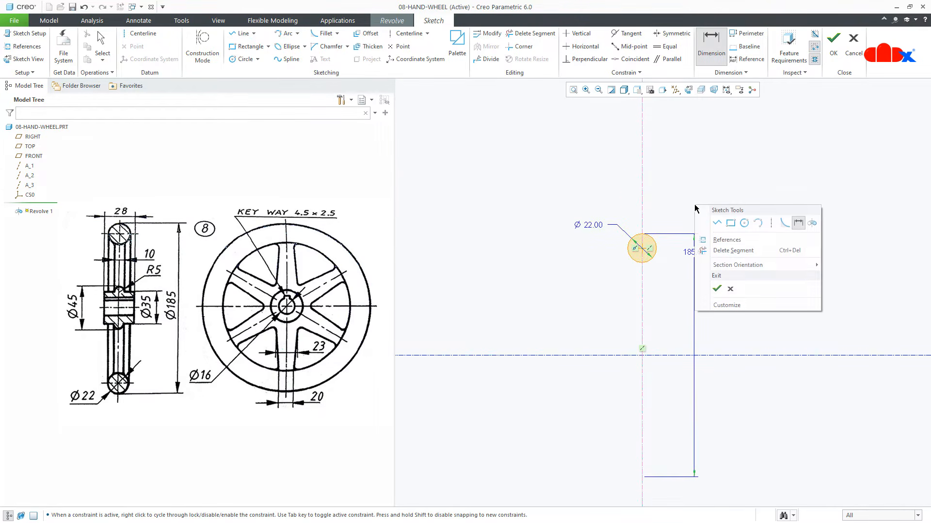
left_click(731, 223)
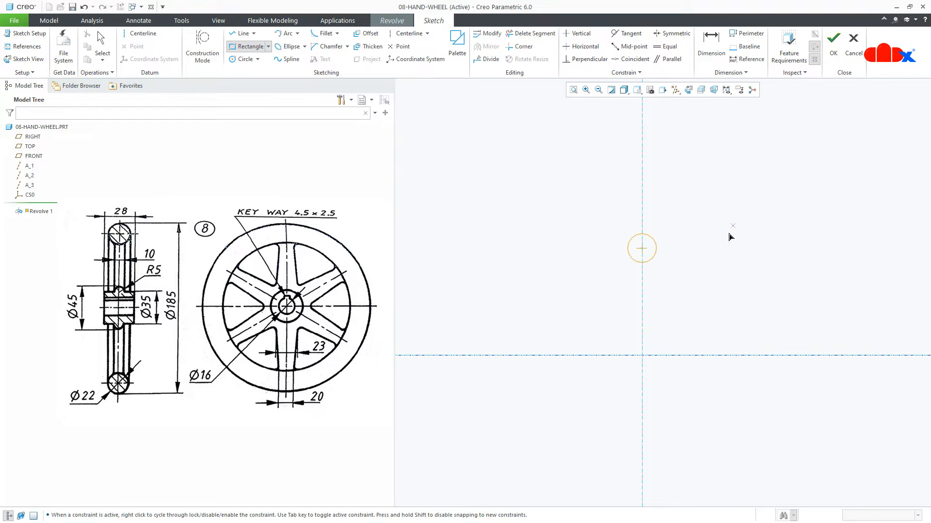
left_click(618, 355)
left_click(665, 322)
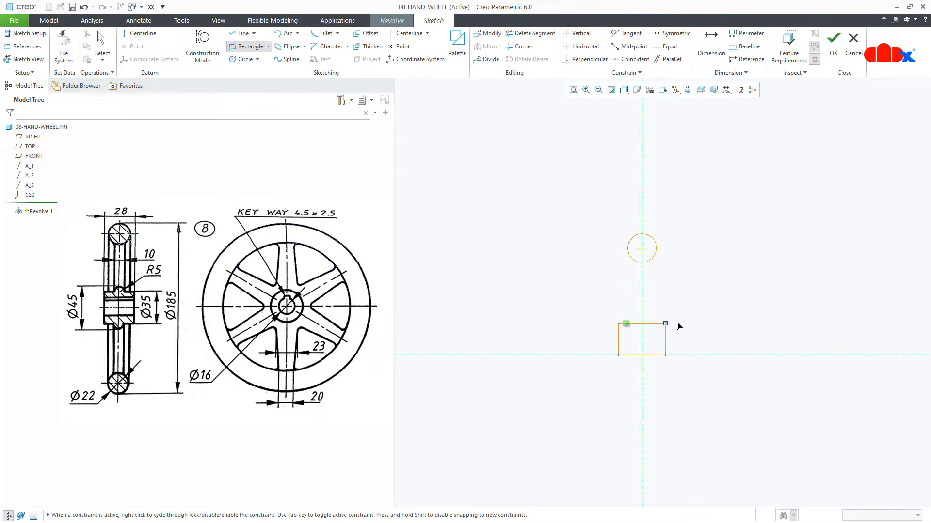
middle_click(719, 337)
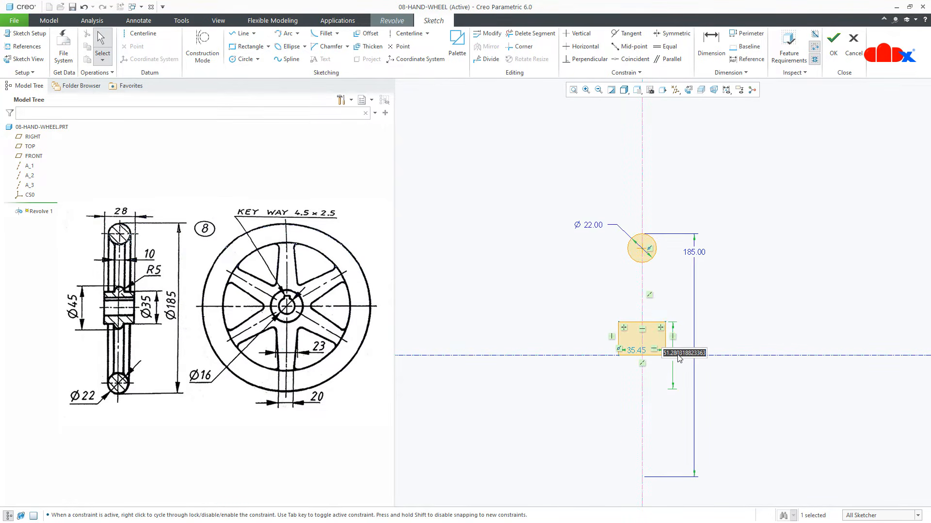
type("35")
key("Return")
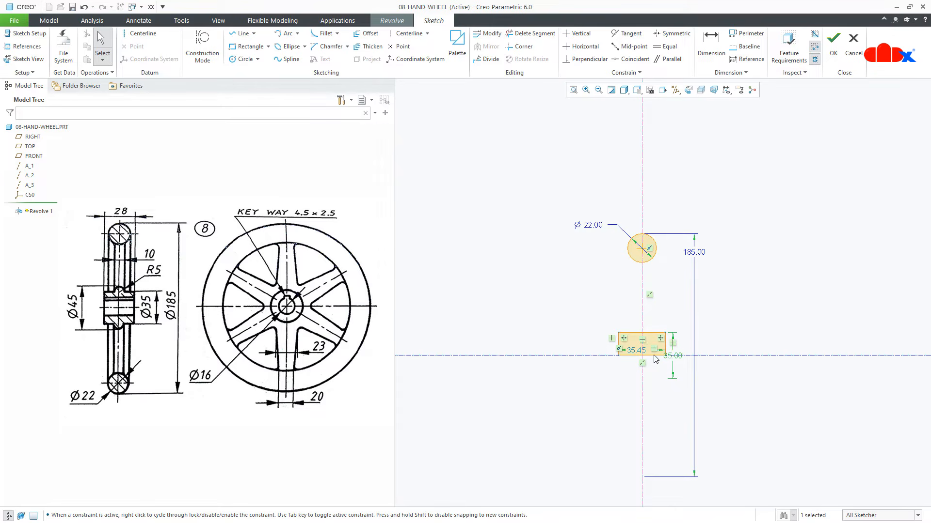
double_click(641, 352)
type("28")
key("Return")
- Finish the sketch, complete the 360-degree revolve of the rim and hub, and show the part in its default orientation
right_click(641, 352)
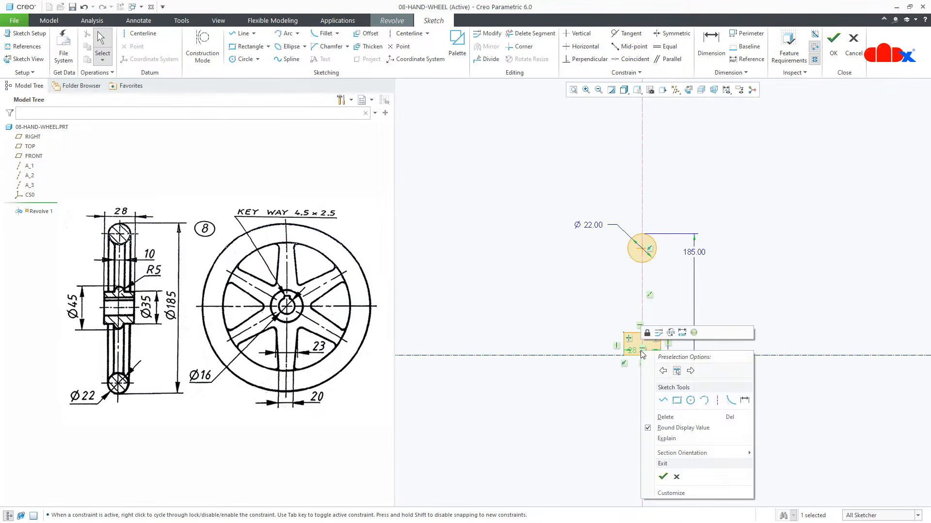
left_click(662, 476)
middle_click_drag(664, 466, 690, 398)
middle_click(717, 404)
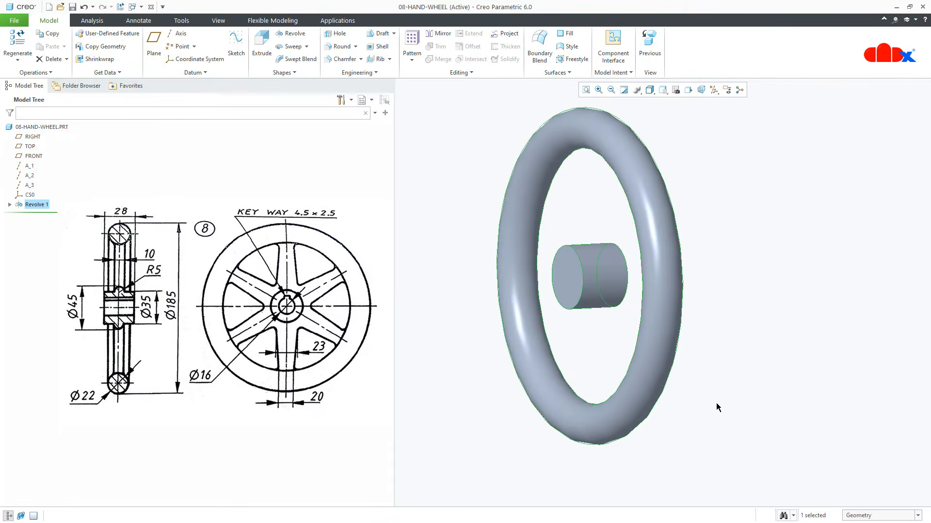
key("ctrl+d")
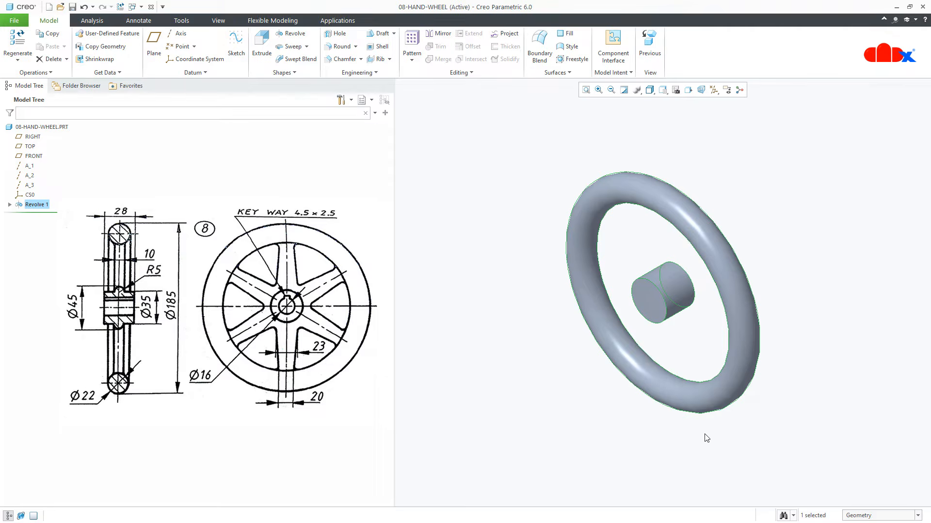
left_click(706, 438)
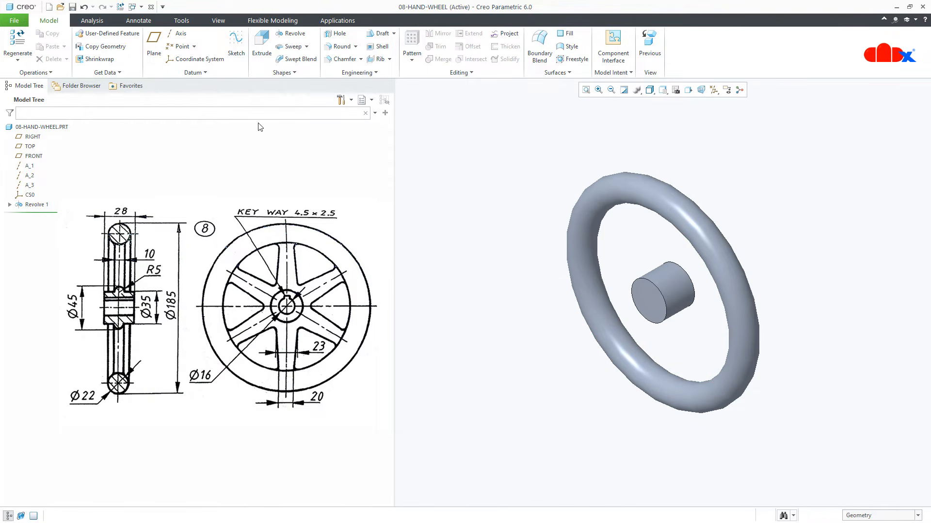
- Start a sketch on the FRONT plane, oriented with RIGHT as reference, and add a vertical centerline through the wheel's centre
left_click(236, 46)
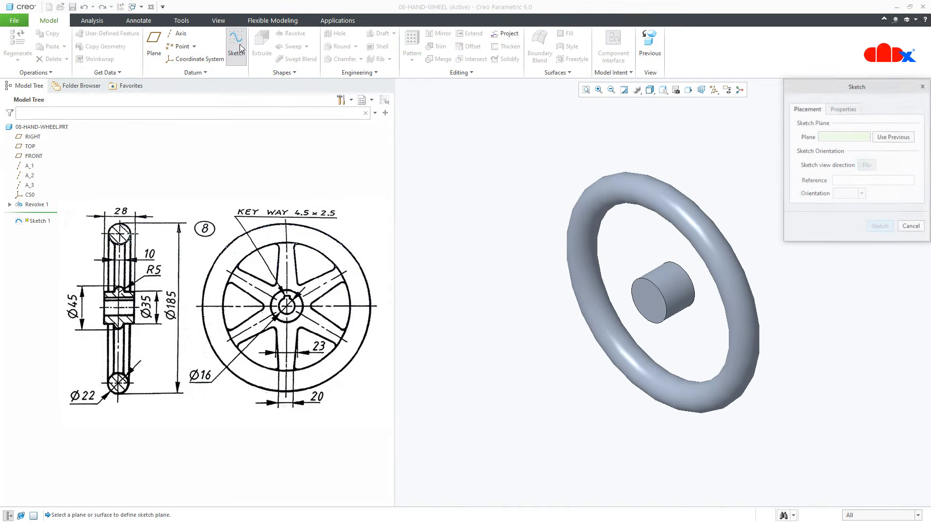
left_click(35, 156)
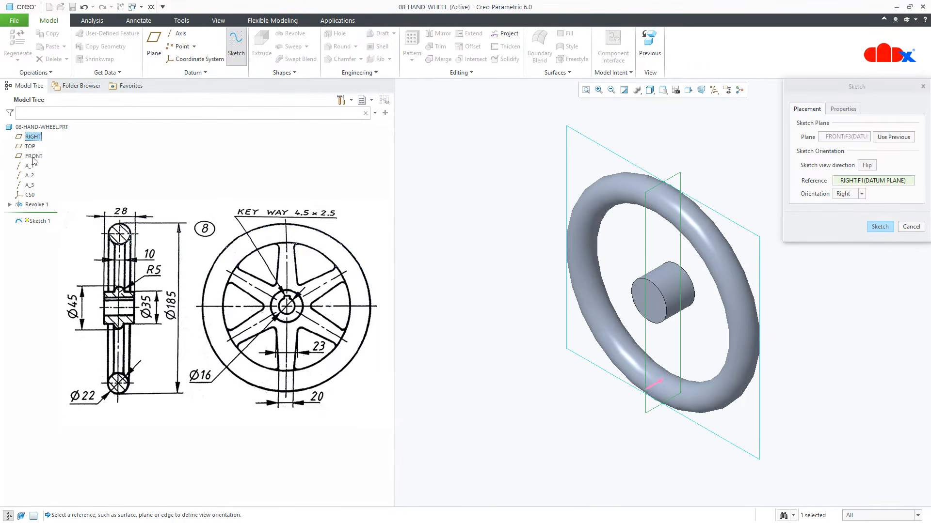
left_click(872, 227)
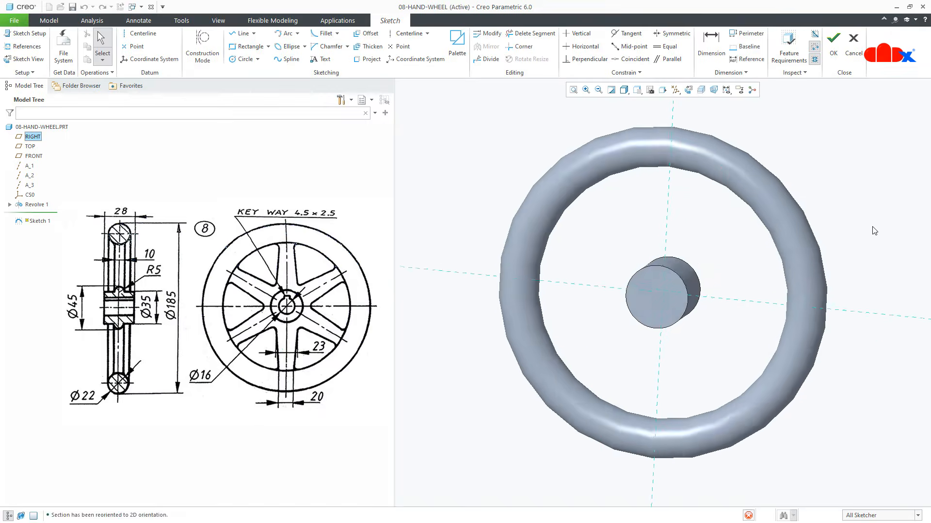
right_click(874, 231)
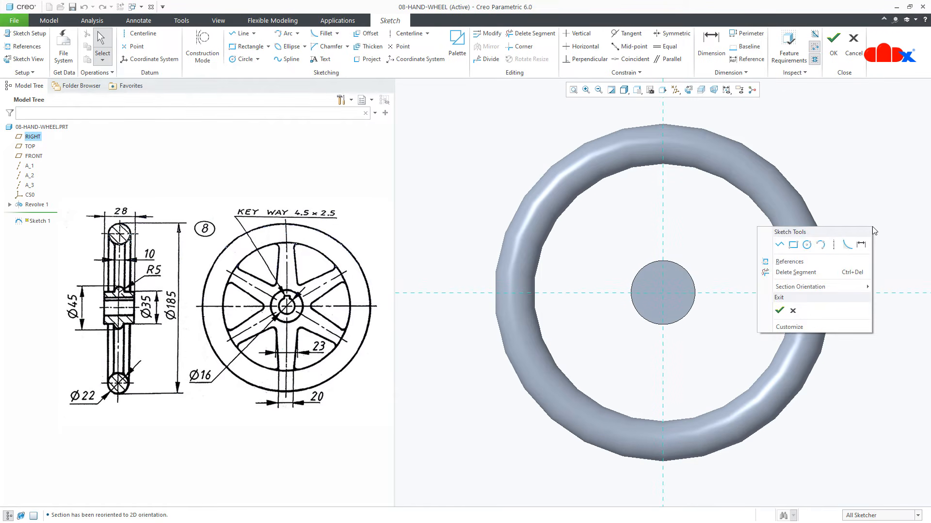
left_click(833, 244)
left_click(663, 241)
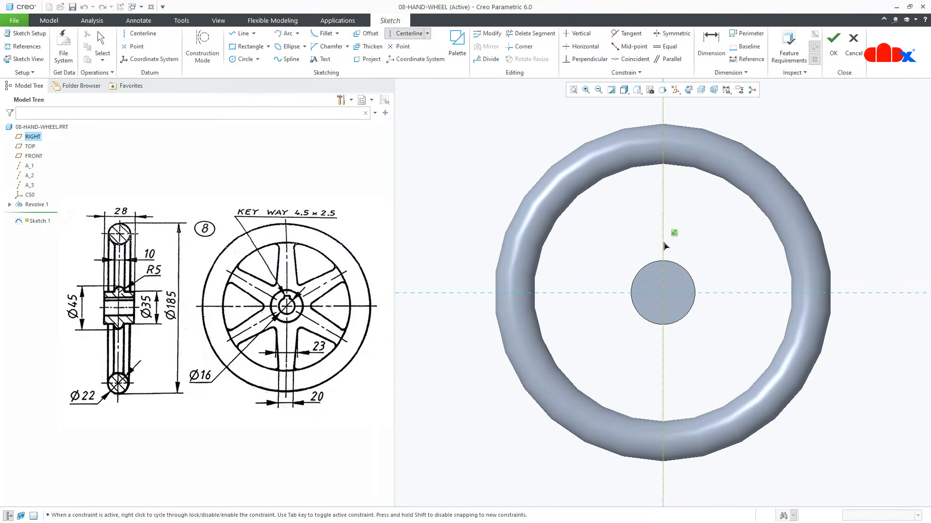
left_click(663, 241)
middle_click(705, 237)
- Sketch two circles concentric with the hub, about 57 mm and about 164 mm in diameter
right_click(707, 242)
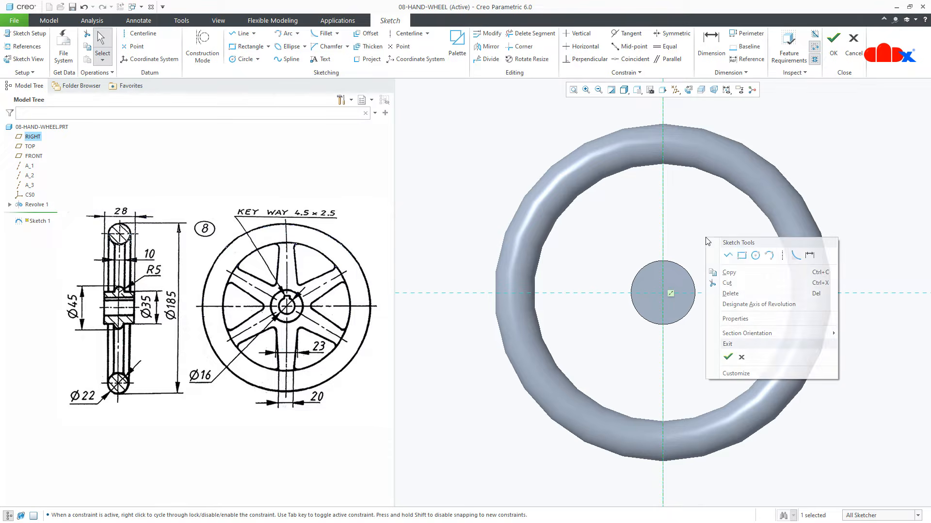
left_click(754, 258)
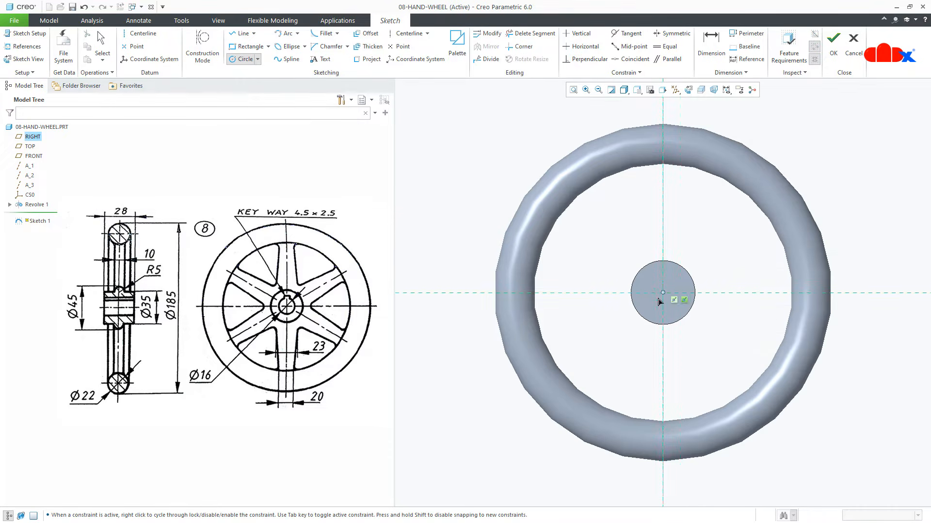
left_click(663, 293)
left_click(675, 346)
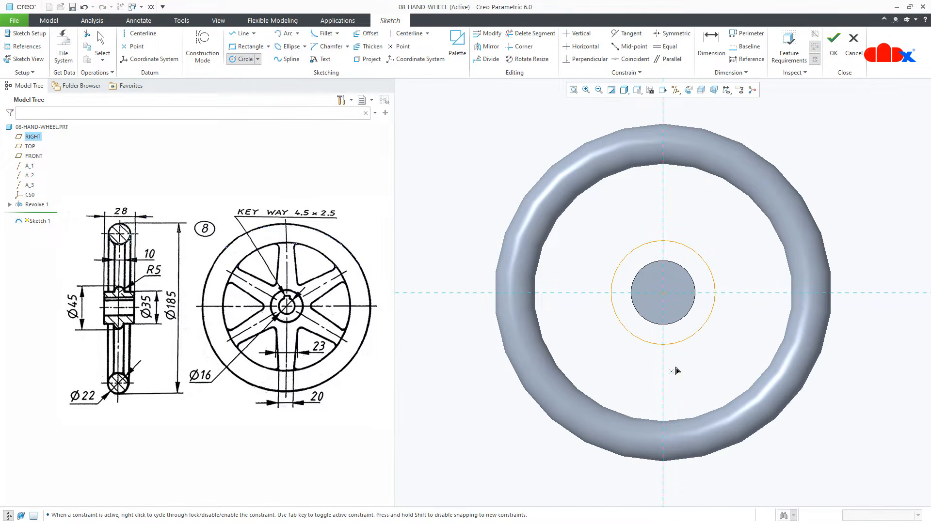
left_click(663, 293)
left_click(677, 442)
middle_click(700, 399)
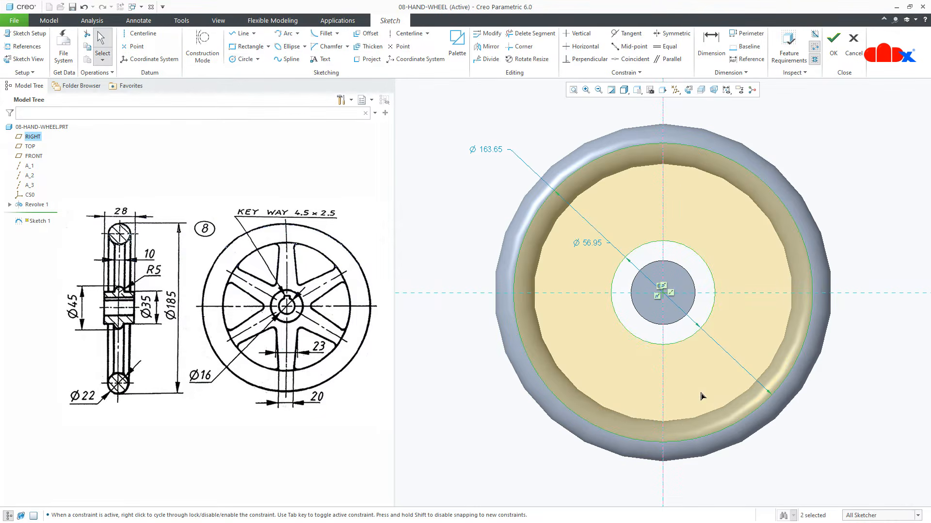
- Set the outer circle's diameter to 163 mm and the inner circle's diameter to 45 mm
double_click(499, 150)
type("163")
key("Return")
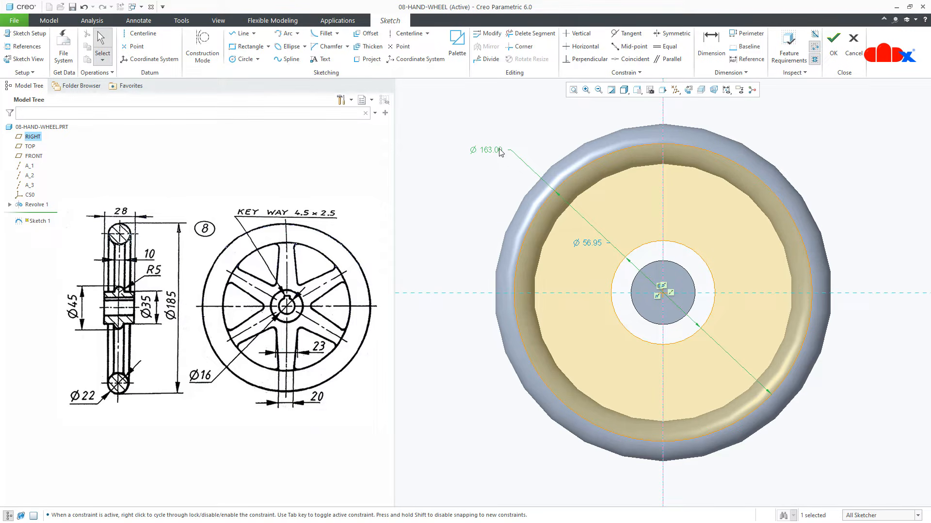
double_click(587, 242)
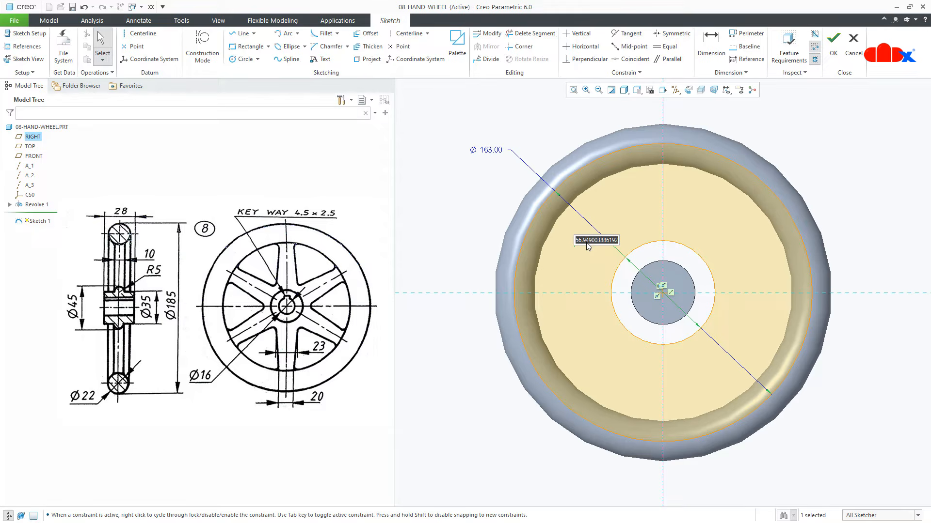
- Sketch a slanted line from the horizontal axis down to the outer circle and mirror it about the vertical centerline
right_click(587, 245)
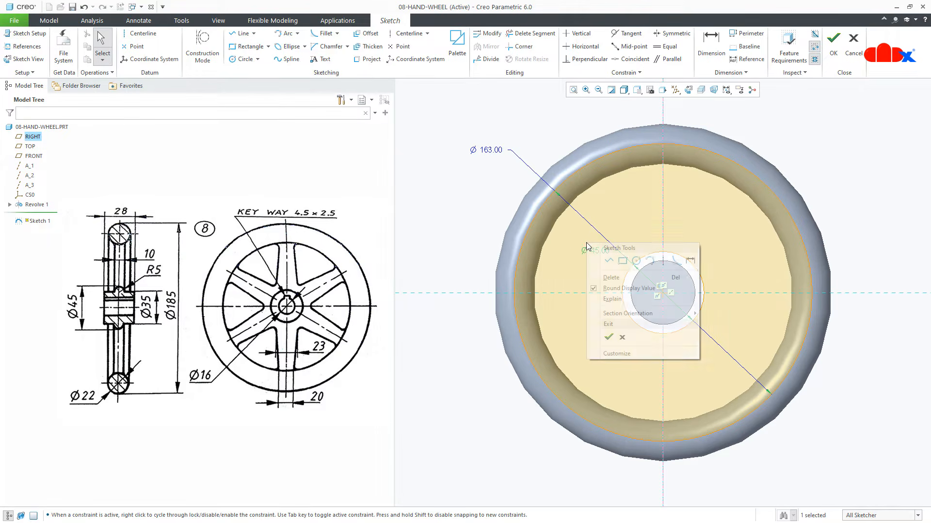
left_click(609, 260)
scroll(674, 352, "up", 3)
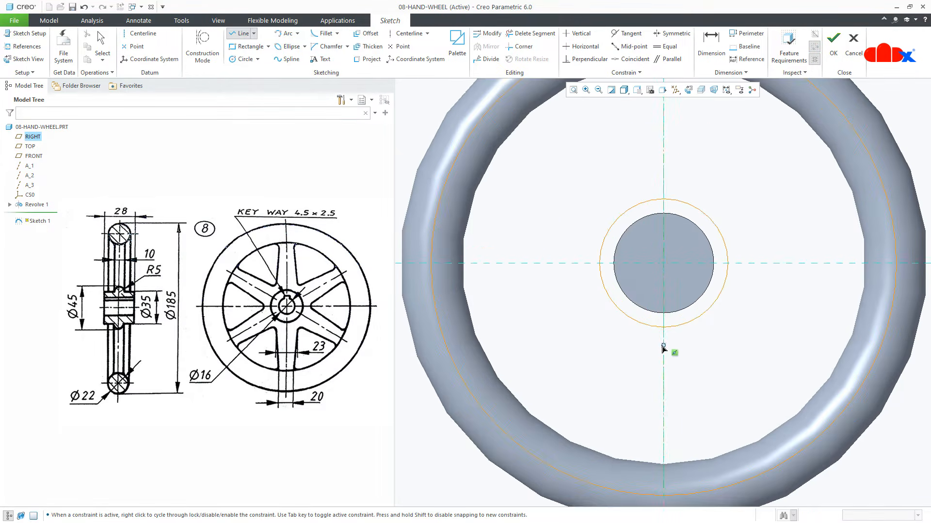
left_click(623, 264)
left_click(638, 495)
middle_click(639, 494)
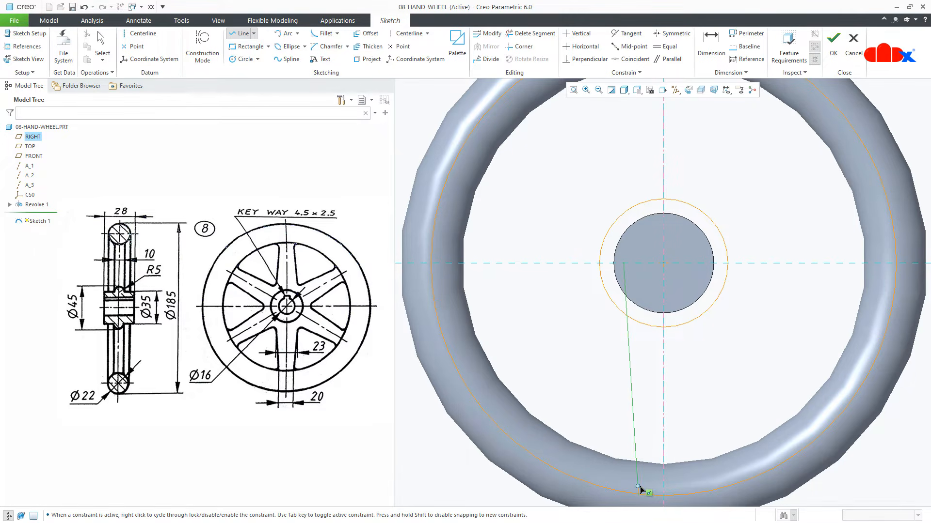
middle_click(658, 433)
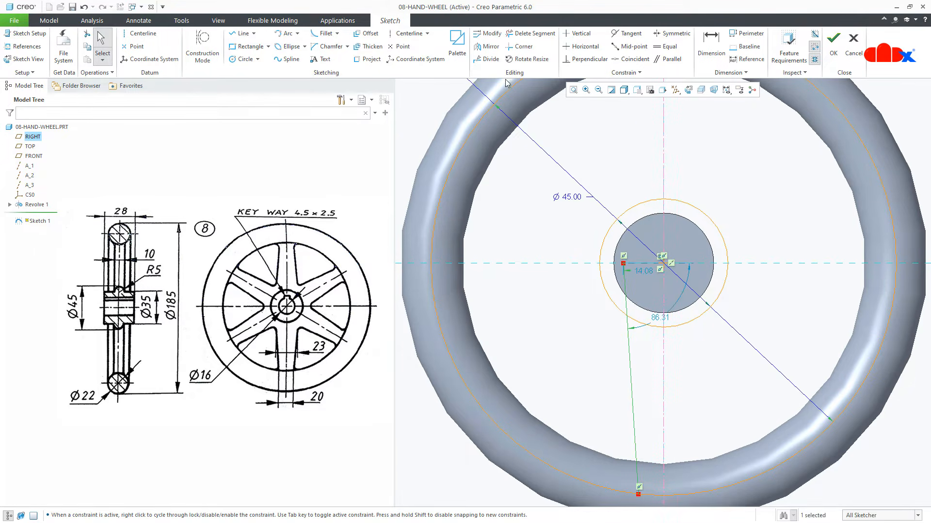
left_click(488, 46)
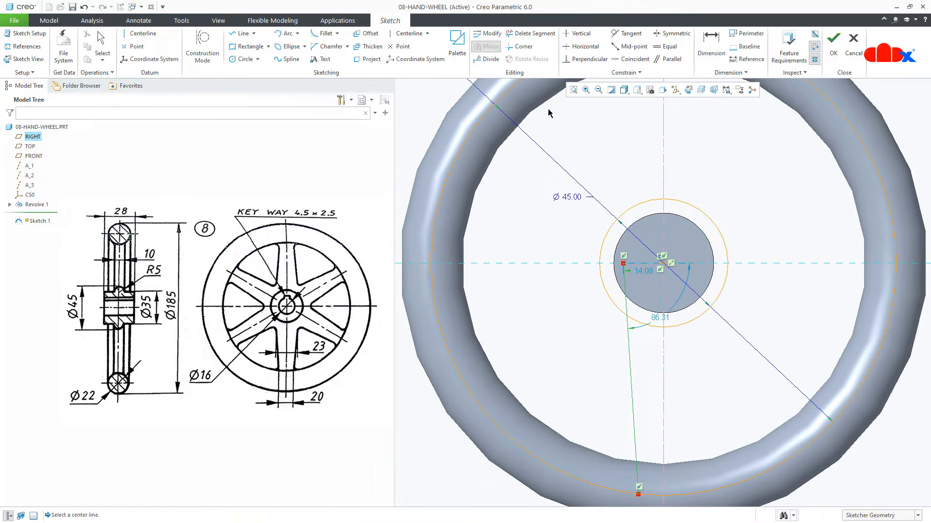
left_click(663, 151)
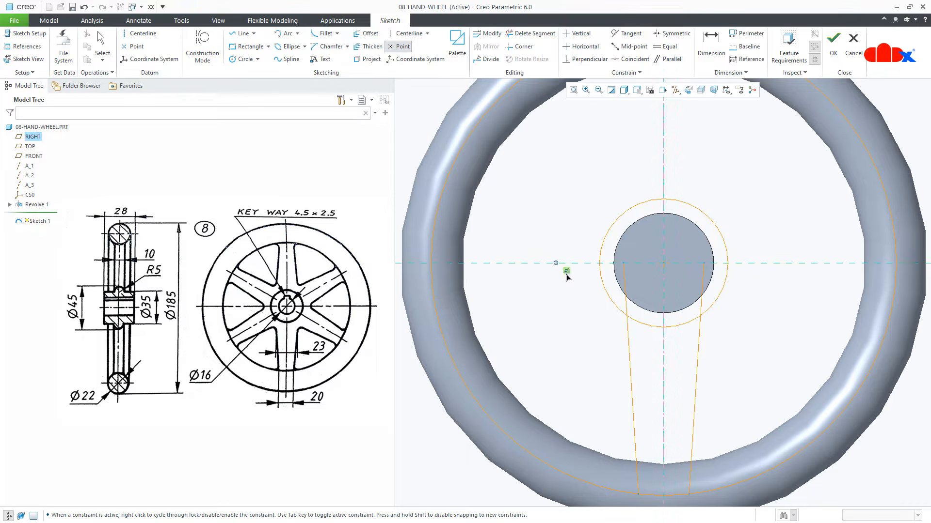
- Place points where both slanted lines cross the 45 mm circle and the rim's inner edge, and set the width at the 45 mm circle to 23 mm
left_click(701, 316)
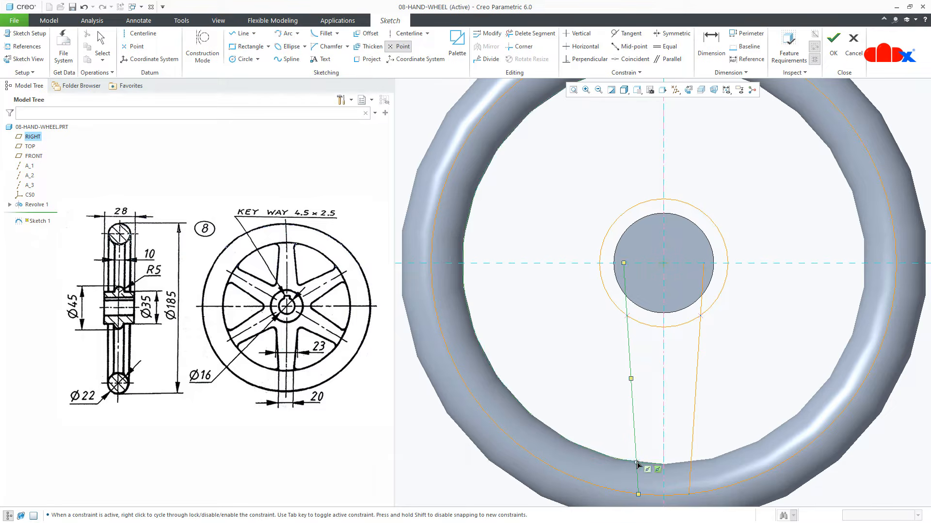
middle_click(730, 418)
right_click(731, 417)
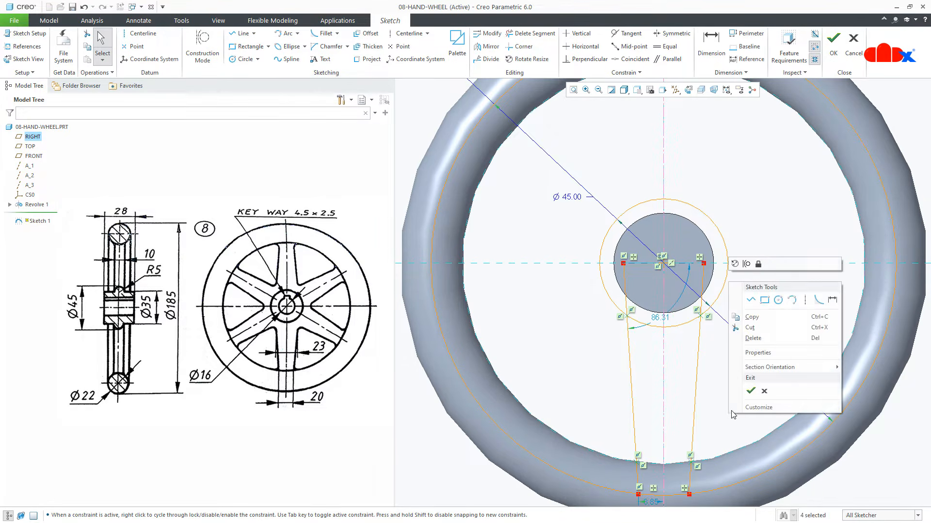
left_click(819, 308)
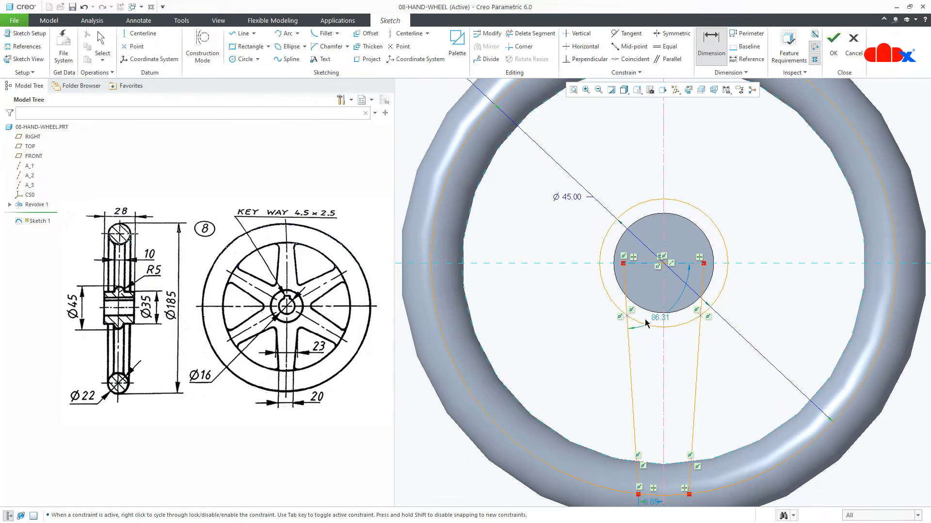
middle_click(719, 348)
type("23")
key("Return")
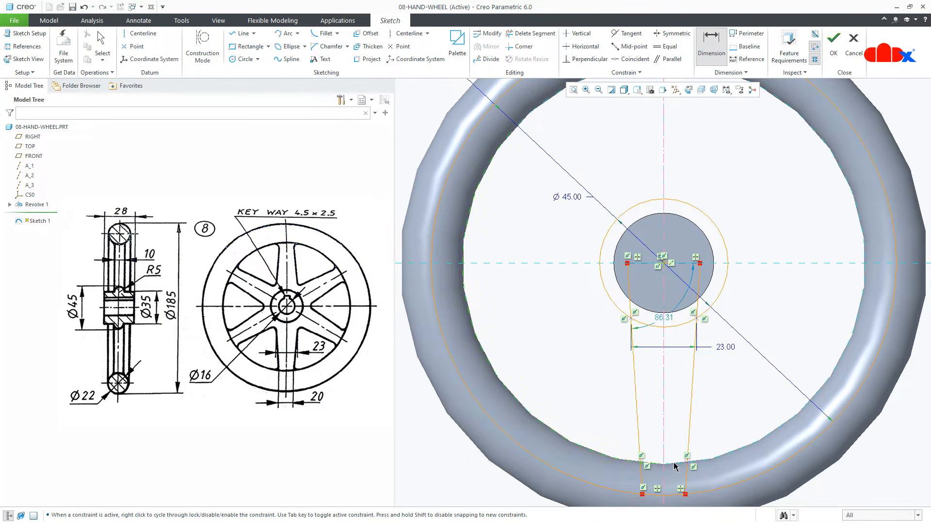
- Dimension the spoke width between the points on the rim's inner edge as 20 mm
middle_click(705, 447)
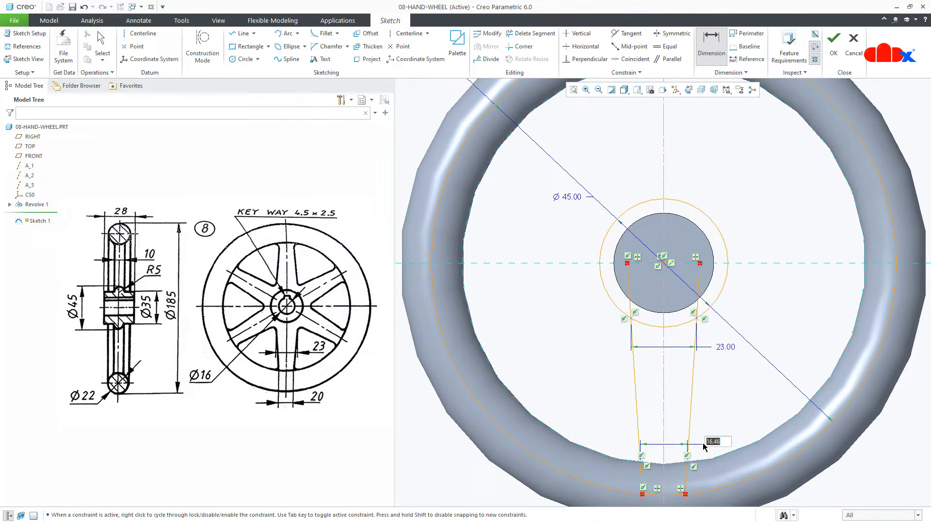
type("20")
key("Return")
middle_click(704, 445)
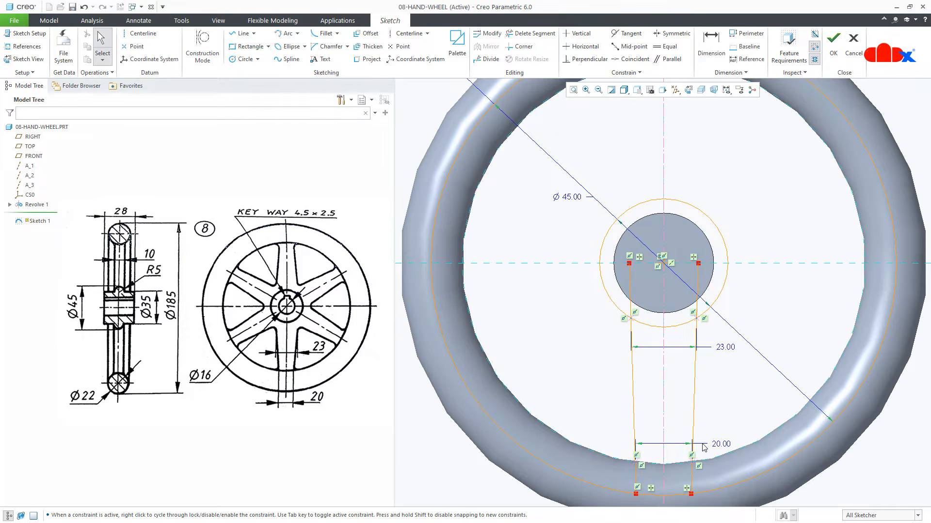
- Draw a vertical line from the wheel's centre down to the outer circle, midway between the slanted lines
right_click(703, 446)
left_click(725, 355)
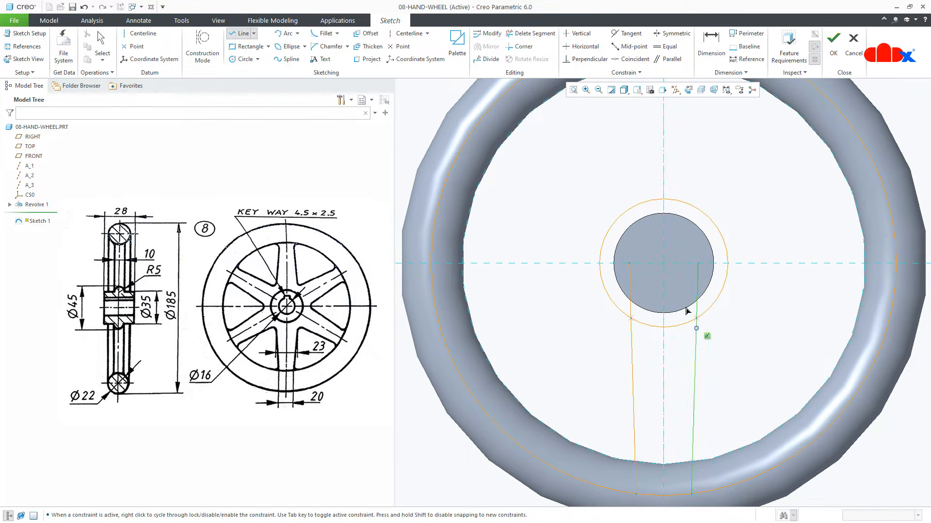
left_click(663, 495)
middle_click(684, 453)
middle_click(690, 430)
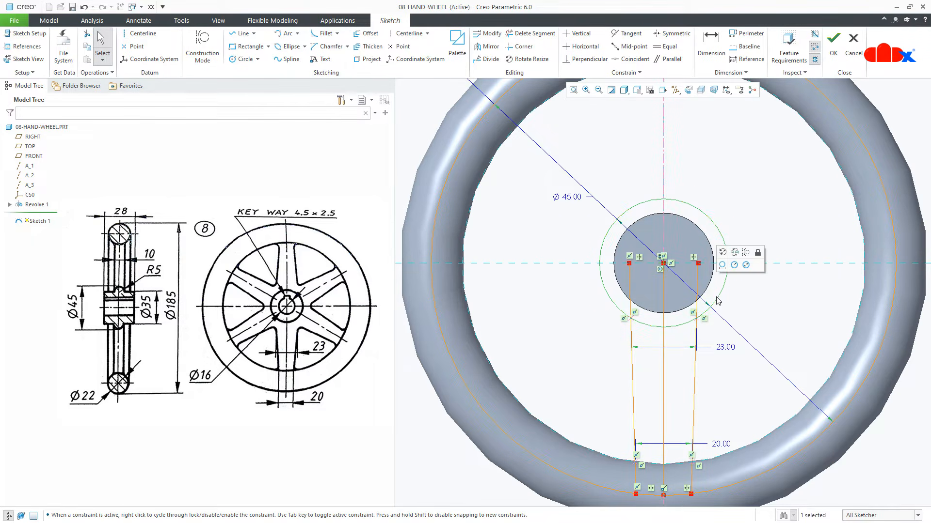
- Convert the 45 mm and 163 mm circles to construction geometry and finish the sketch
left_click(745, 256)
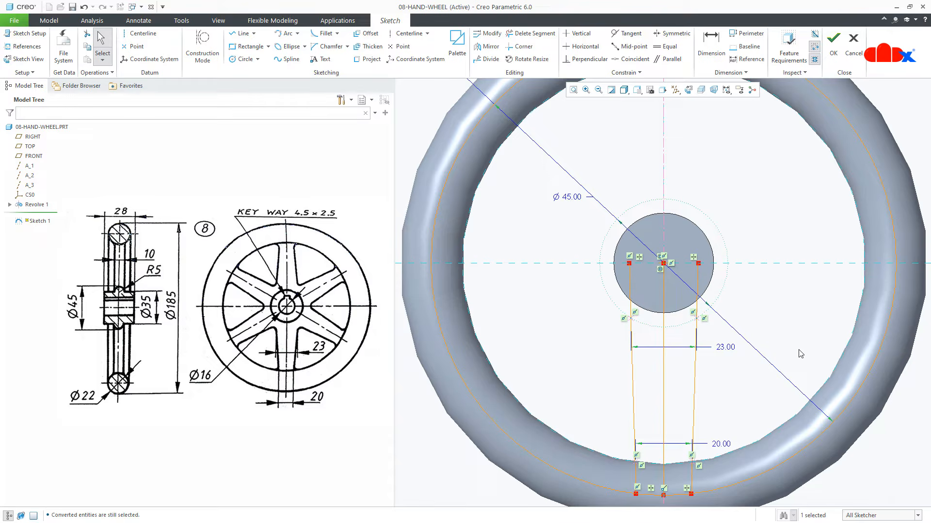
left_click(847, 403)
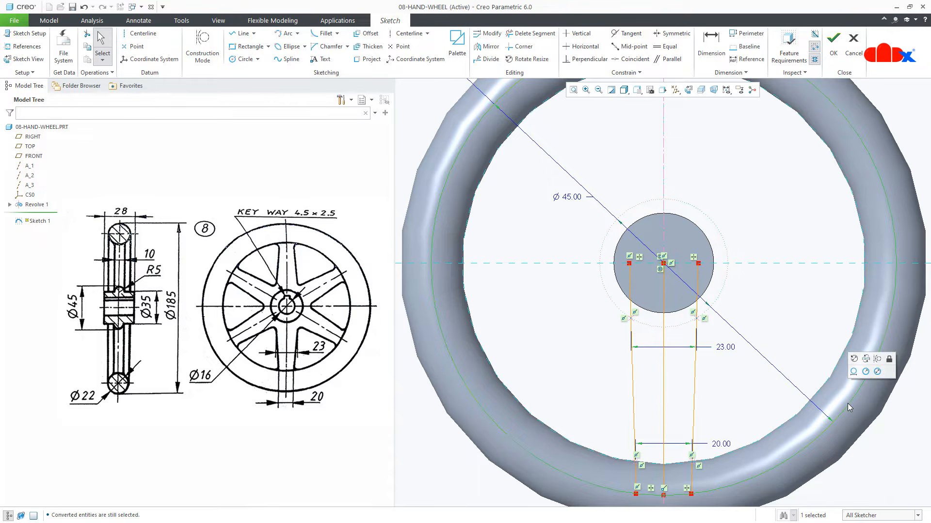
left_click(876, 356)
left_click(803, 338)
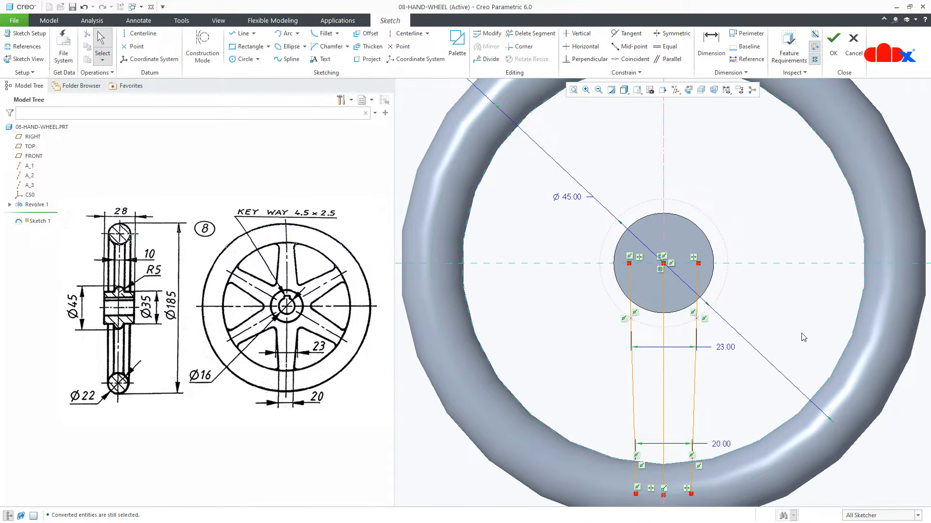
right_click(804, 338)
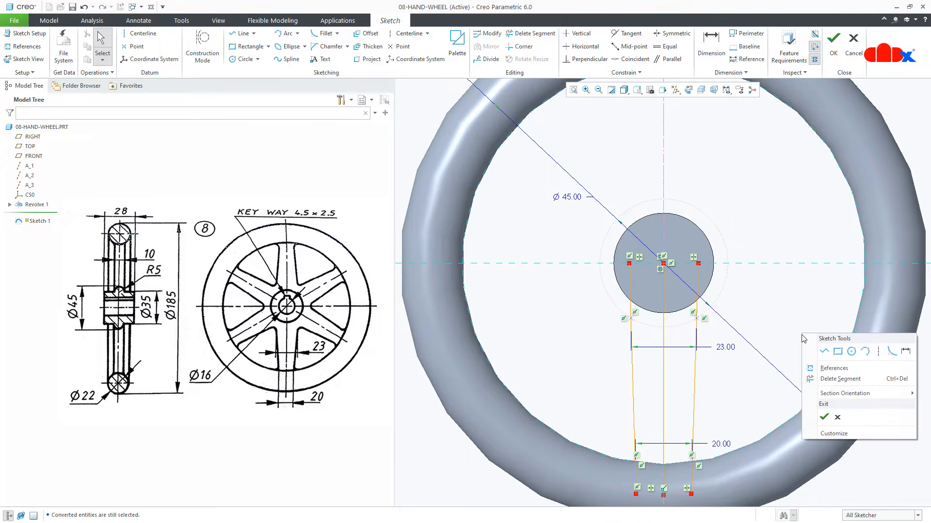
left_click(824, 417)
- Start a solid Sweep with the sketch's middle line as origin trajectory and both slanted lines as additional trajectories
scroll(771, 359, "down", 5)
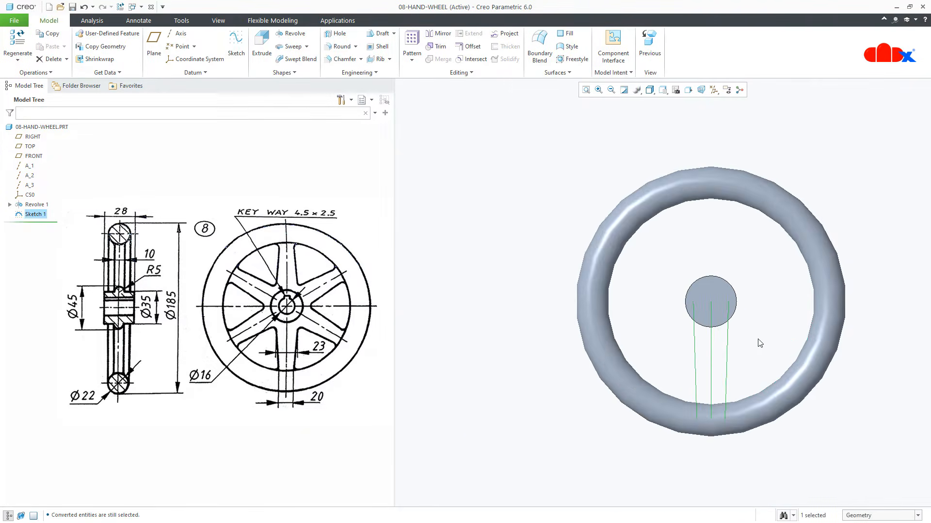
middle_click_drag(760, 344, 750, 350)
left_click(753, 426)
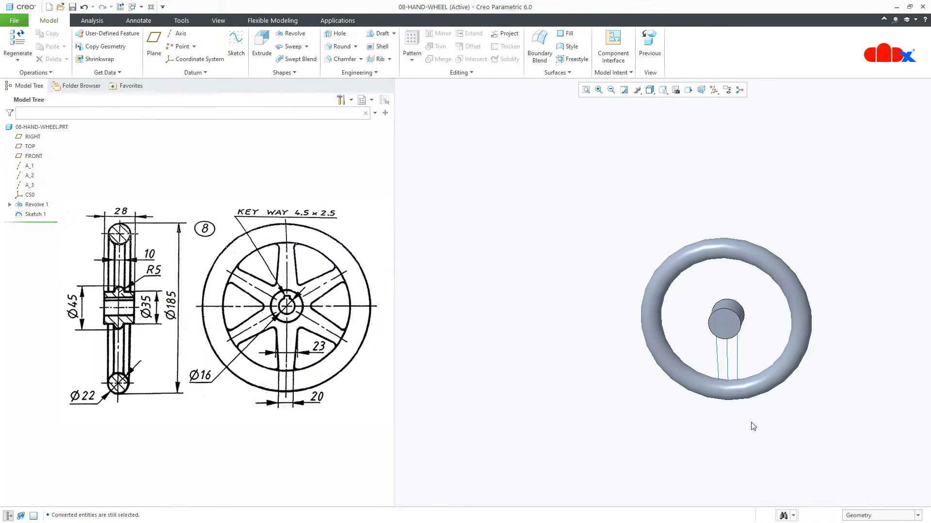
left_click(291, 47)
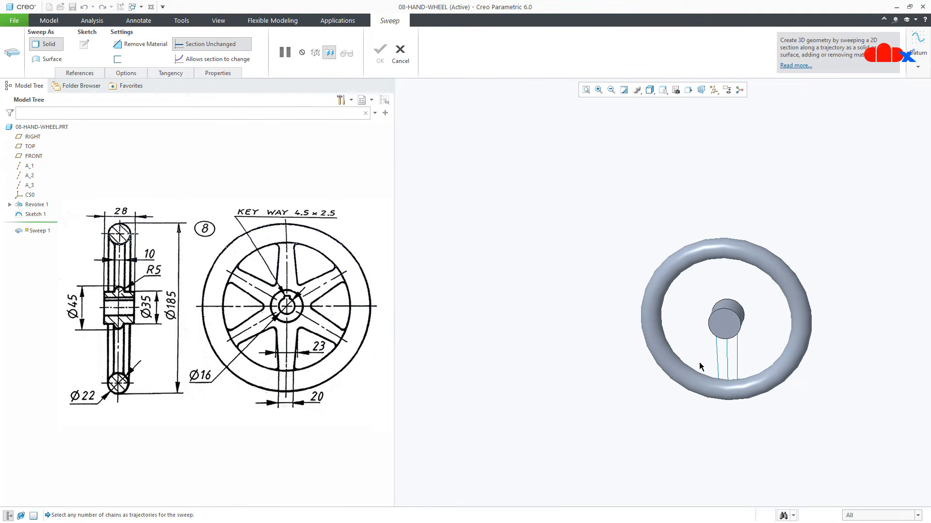
left_click(726, 372)
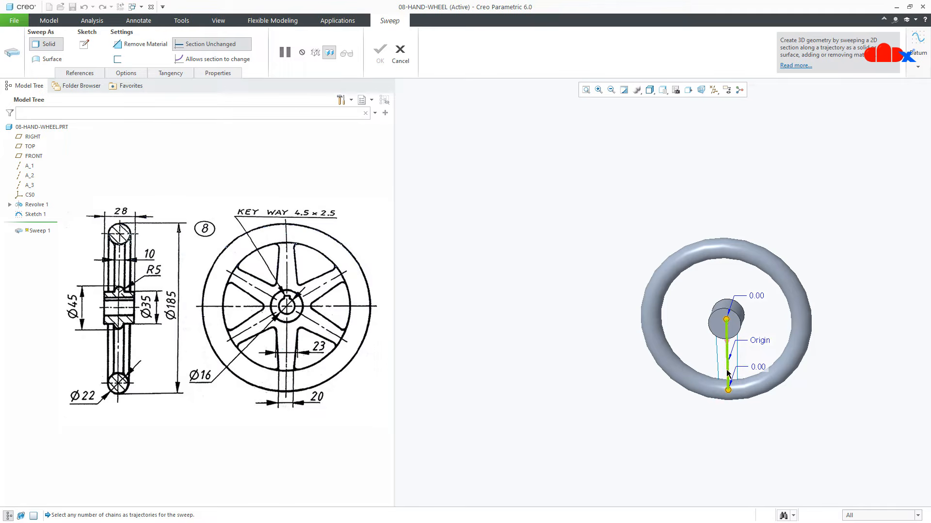
left_click(718, 370, "ctrl")
left_click(738, 364, "ctrl")
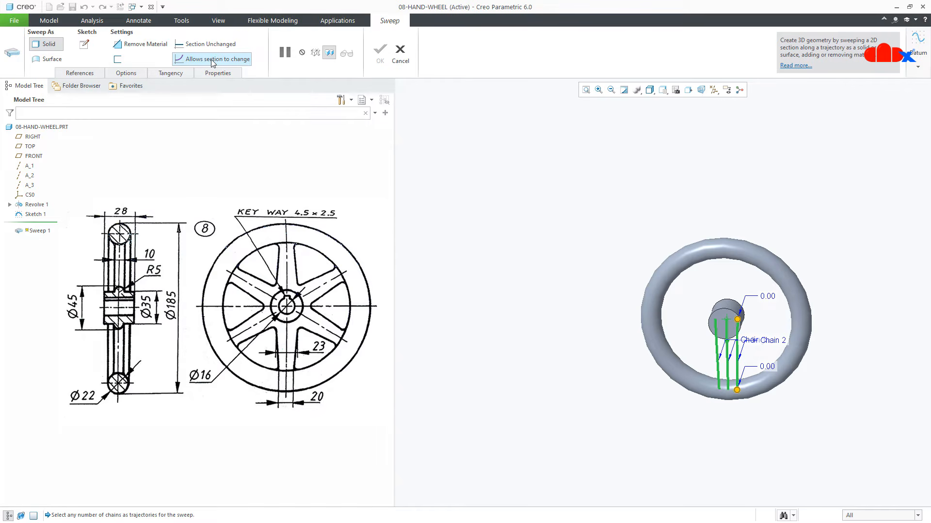
- In the sweep section, sketch two circles on the horizontal axis through the side trajectory points, about 8 mm and about 10.5 mm in diameter
left_click(90, 46)
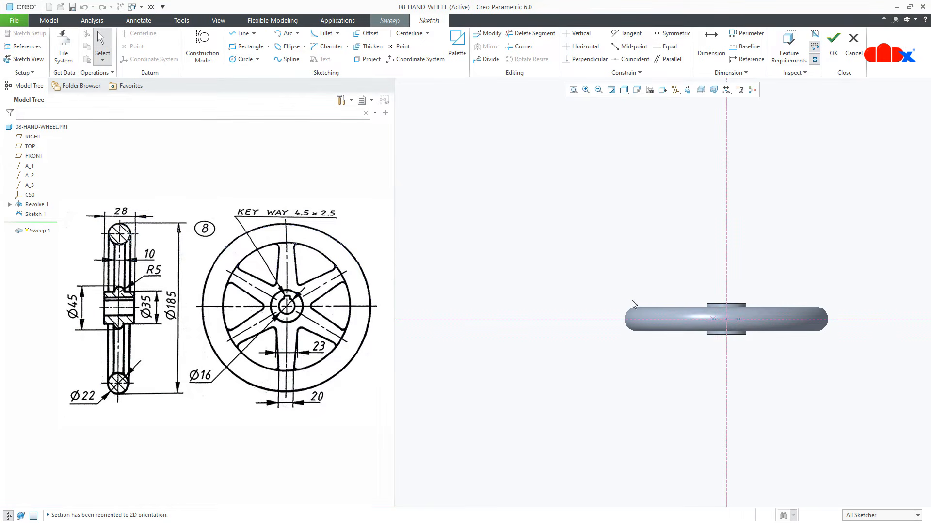
scroll(751, 332, "up", 5)
right_click(751, 332)
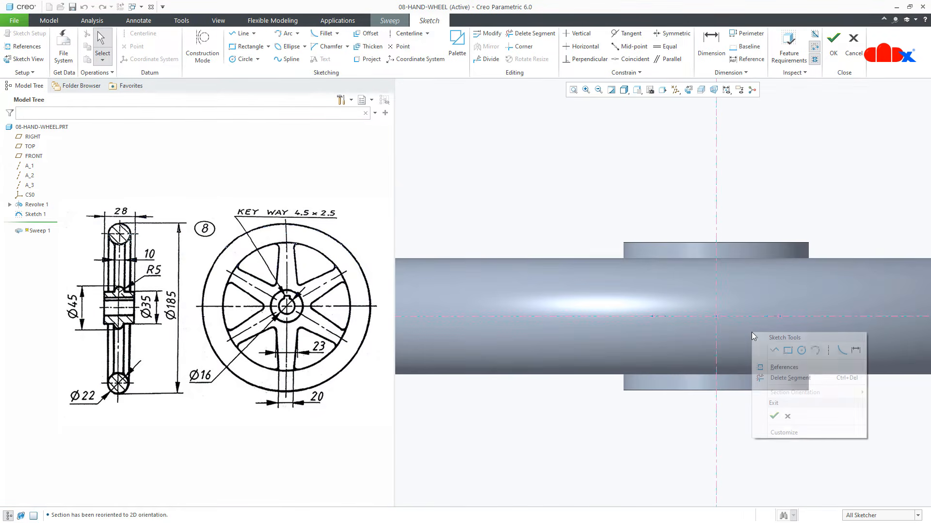
left_click(801, 350)
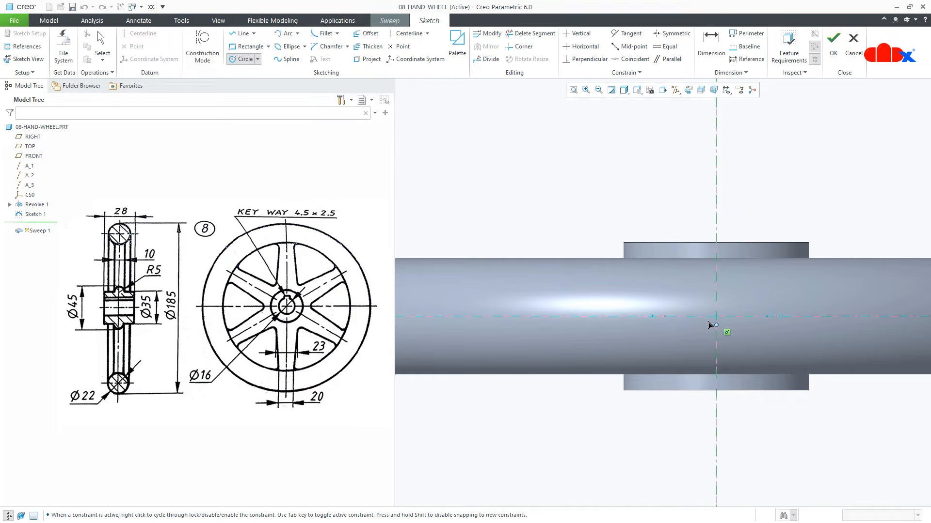
left_click(674, 317)
left_click(666, 335)
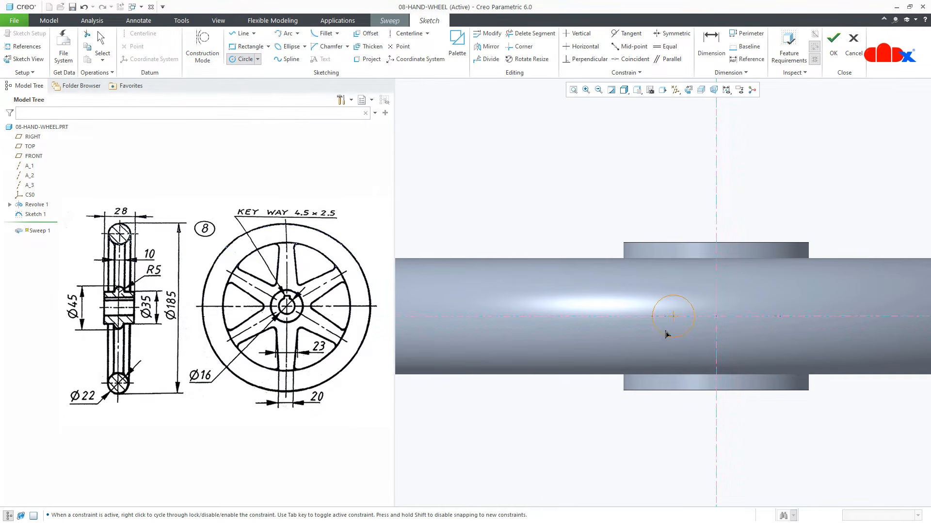
scroll(714, 329, "up", 1)
left_click(762, 313)
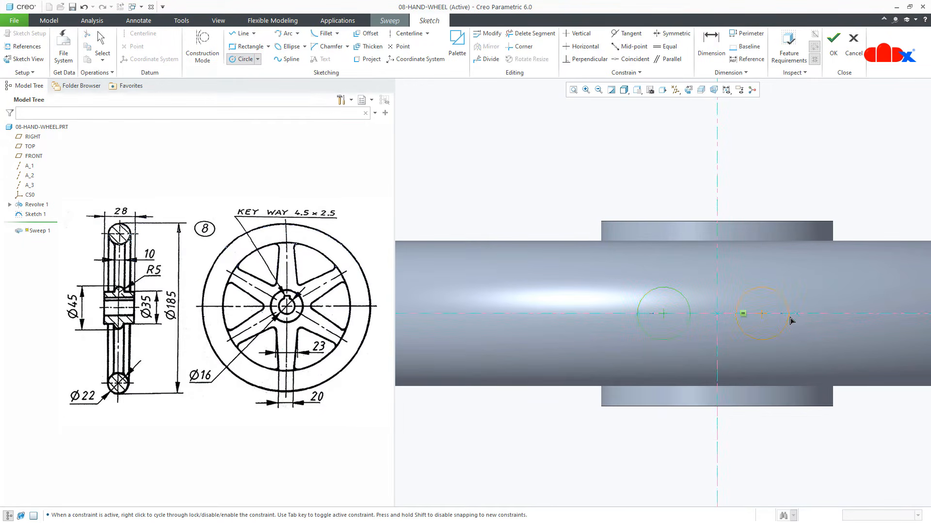
left_click(793, 320)
middle_click(819, 349)
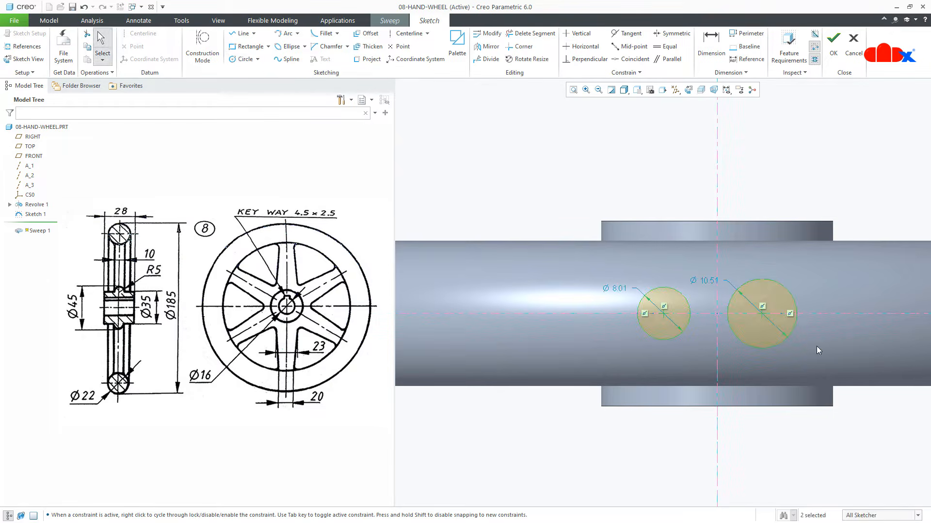
- Apply an Equal constraint to the two section circles
left_click(666, 47)
left_click(677, 293)
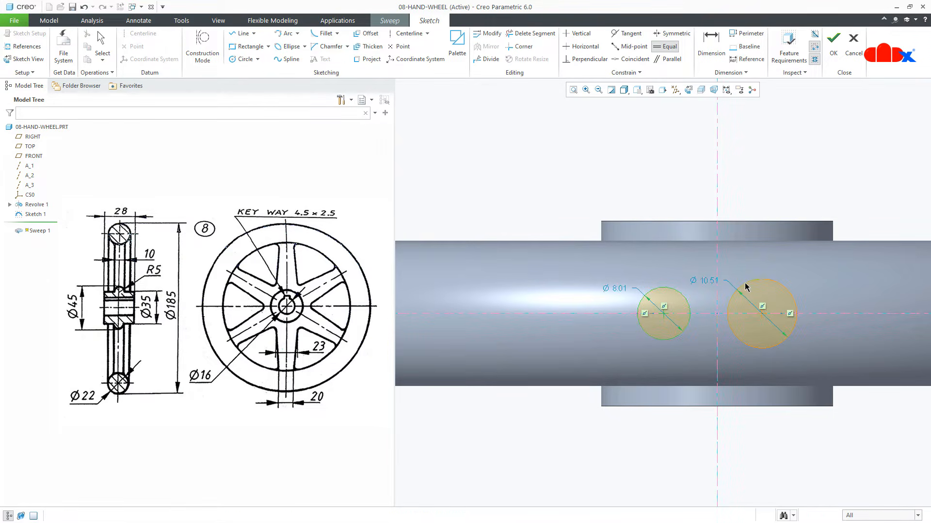
left_click(747, 286)
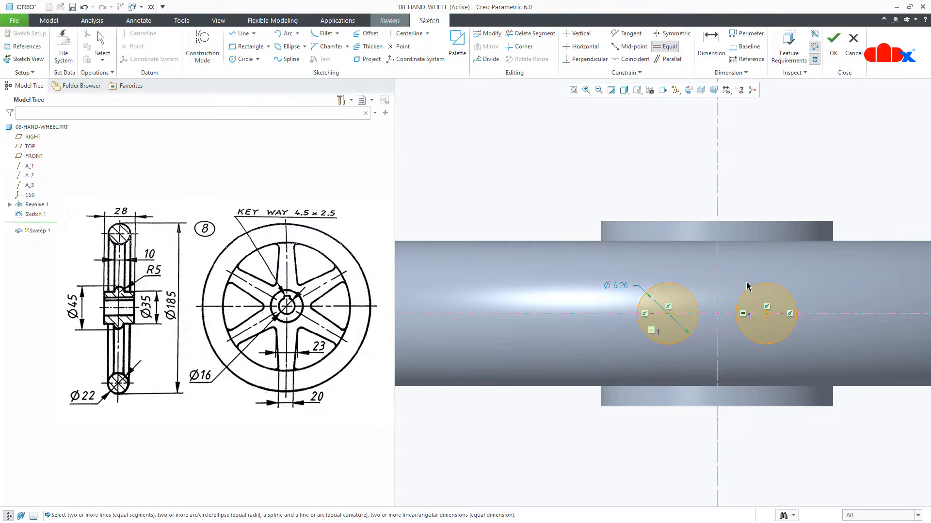
- Connect the two section circles with one horizontal line across their tops and another across their bottoms
right_click(747, 286)
left_click(767, 301)
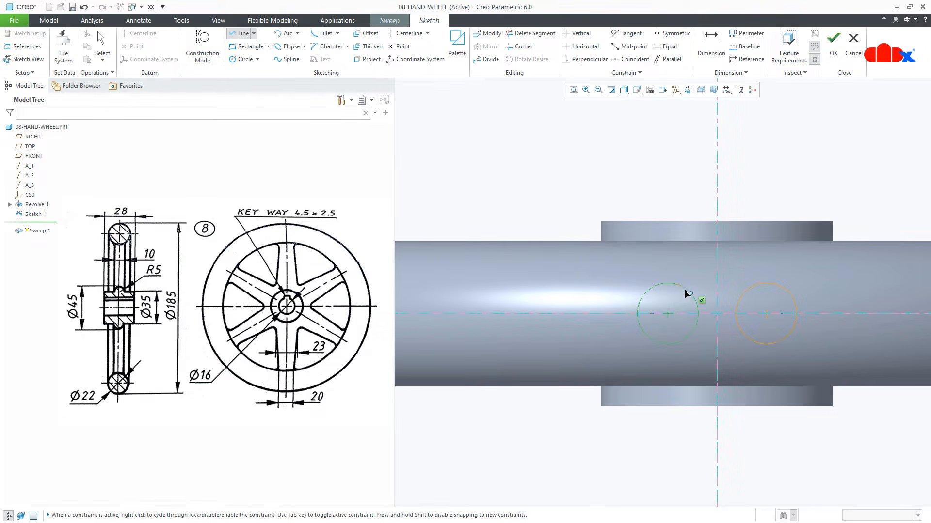
left_click(668, 283)
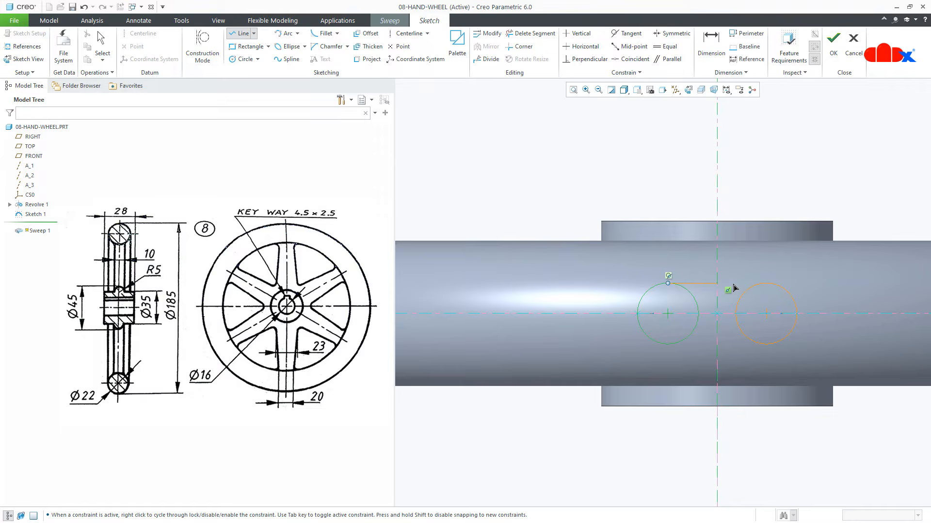
left_click(766, 283)
middle_click(773, 305)
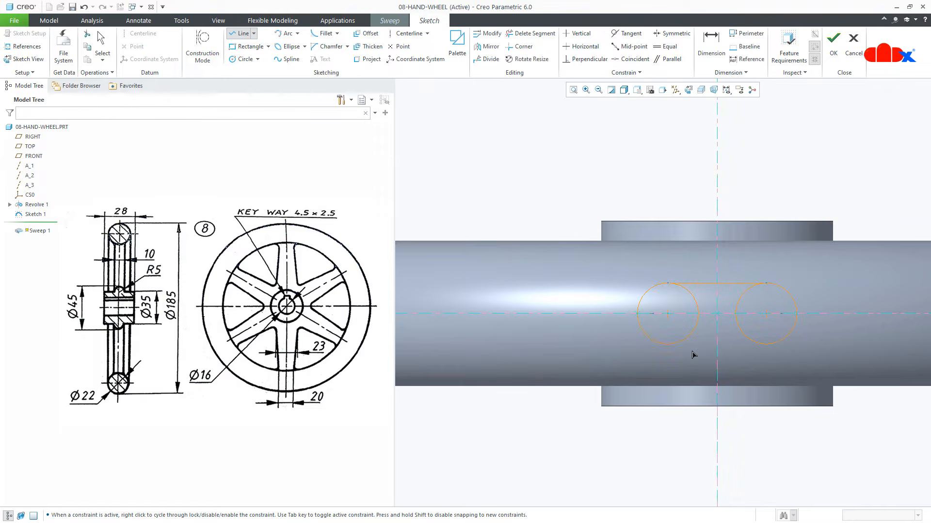
left_click(668, 344)
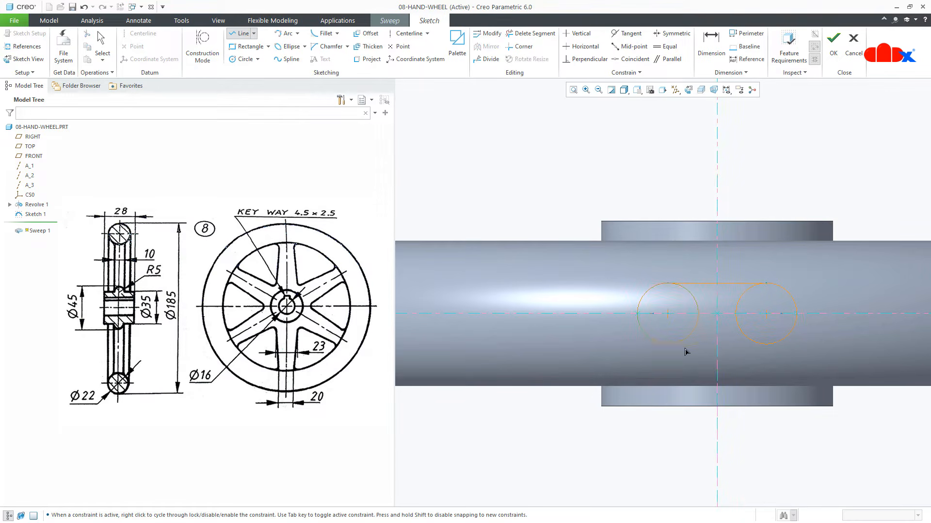
left_click(762, 354)
middle_click(765, 361)
- Trim away the inner halves of both circles with Delete Segment to leave a closed slot outline
left_click(535, 34)
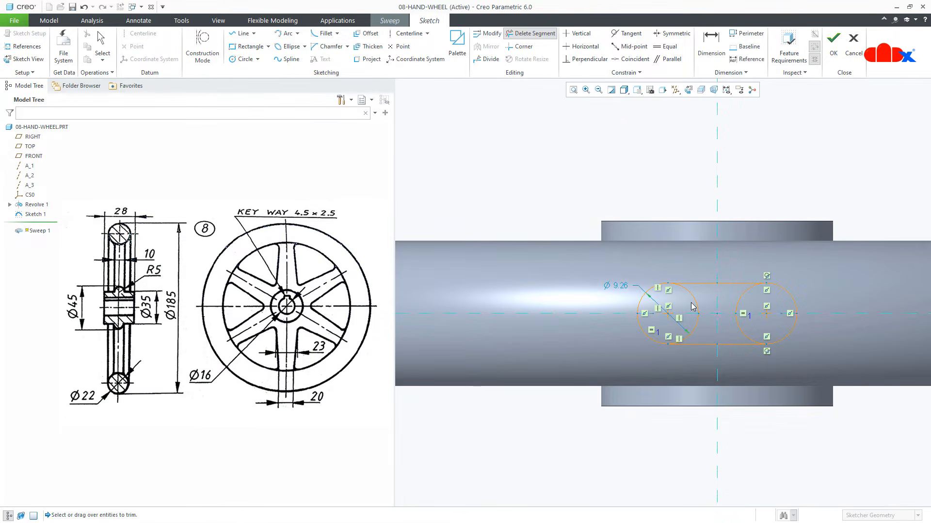
mouse_move(692, 306)
left_mouse_down()
mouse_move(751, 320)
mouse_move(704, 329)
left_mouse_up()
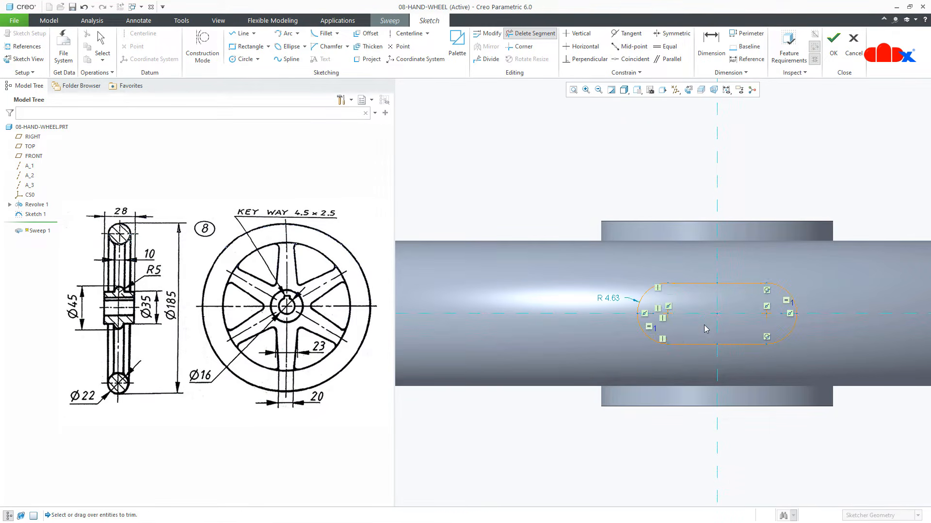
middle_click(704, 325)
- Set the slot section's end radius to 5 mm
left_click(610, 303)
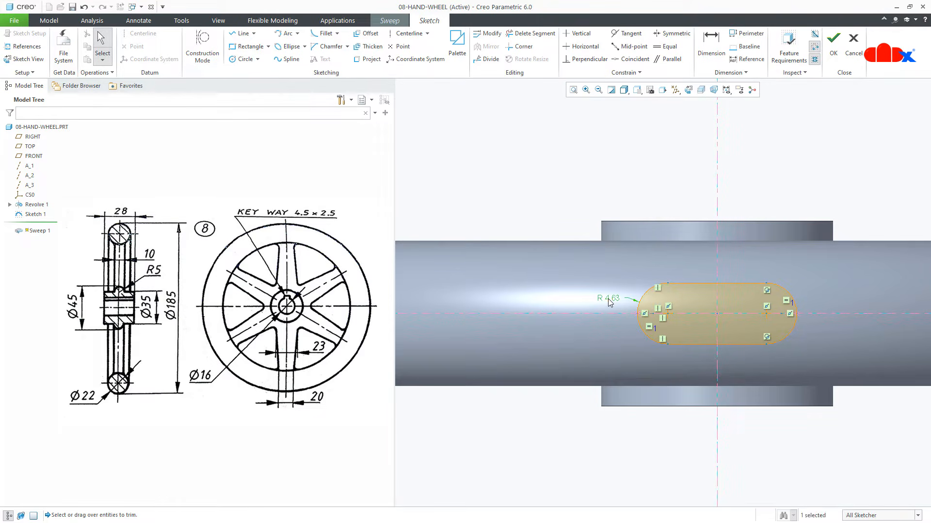
double_click(610, 302)
type("5")
key("Return")
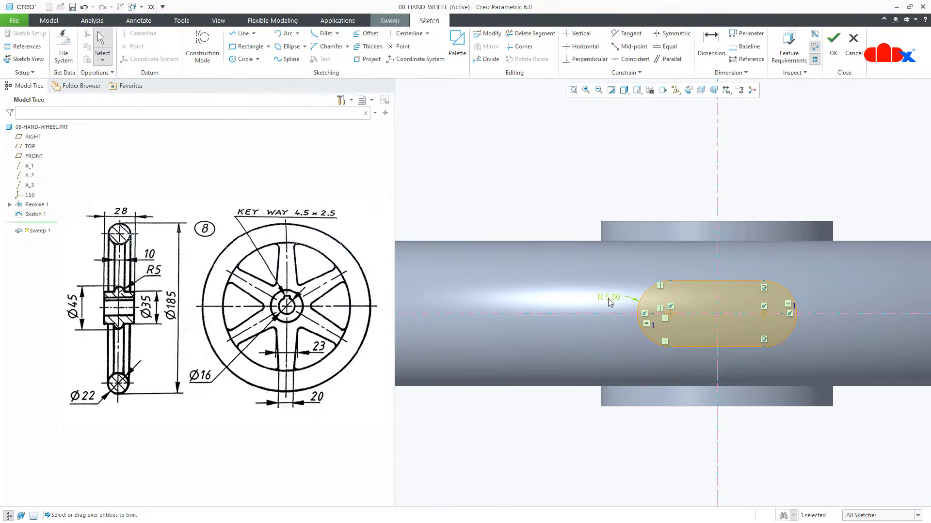
- Finish the section sketch and complete the spoke's sweep
right_click(610, 303)
left_click(632, 421)
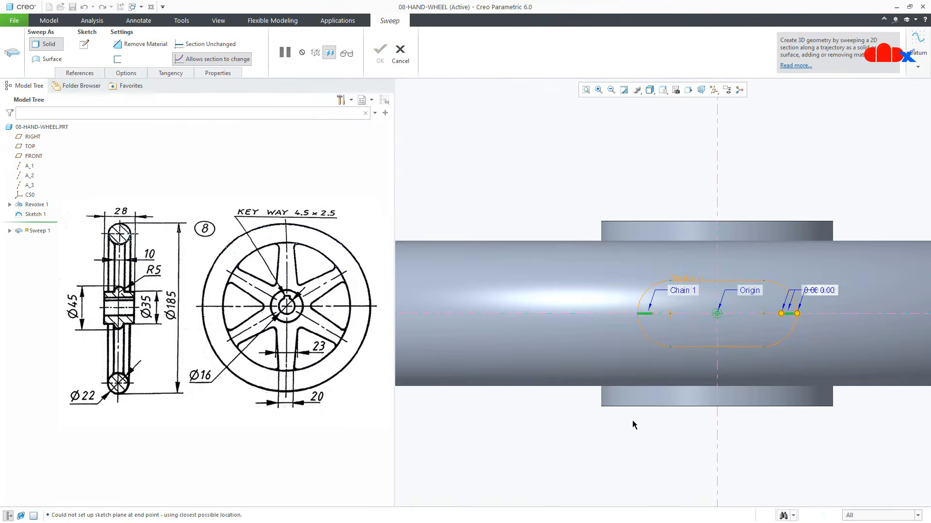
scroll(639, 395, "up", 4)
mouse_move(646, 350)
middle_mouse_down()
mouse_move(648, 436)
mouse_move(663, 446)
middle_mouse_up()
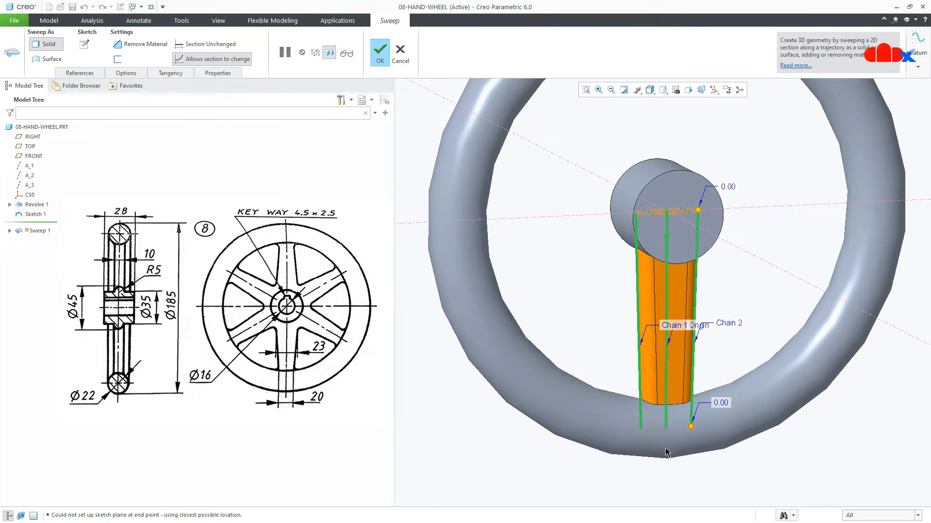
middle_click(670, 474)
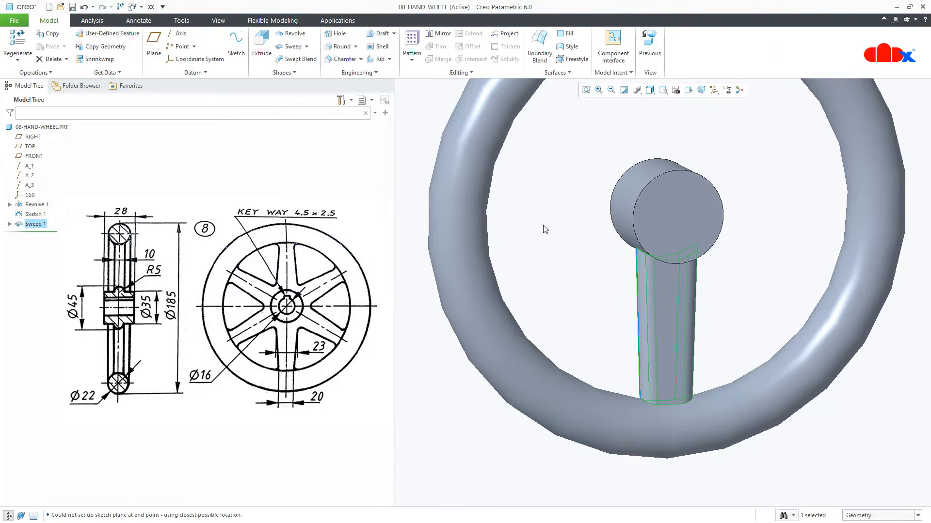
- Start an Axis pattern of the swept spoke, display the datum axes, and pick the wheel's central axis as pattern center
left_click(411, 45)
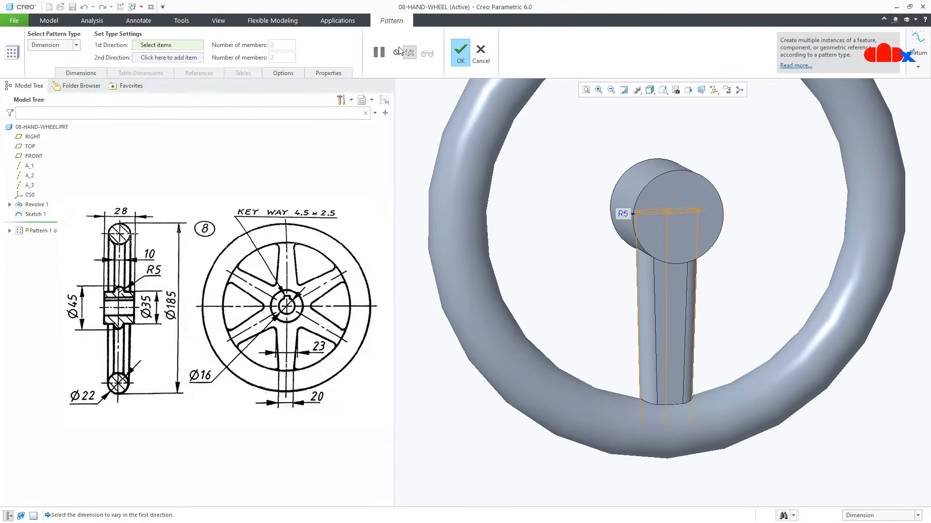
left_click(66, 45)
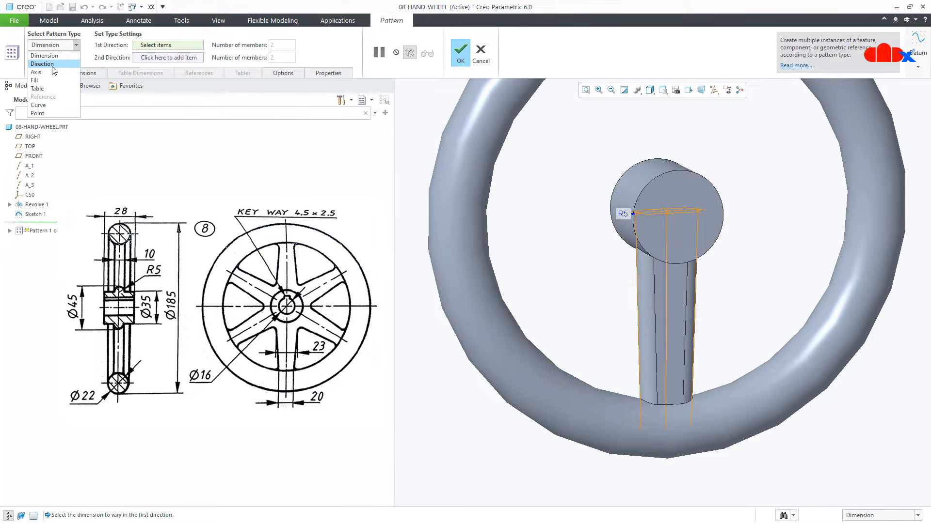
left_click(55, 72)
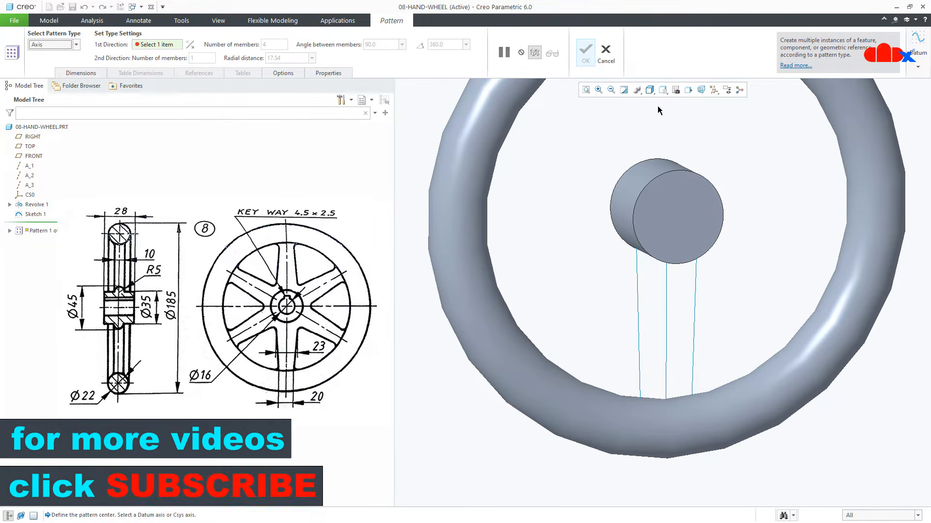
left_click(713, 90)
left_click(713, 112)
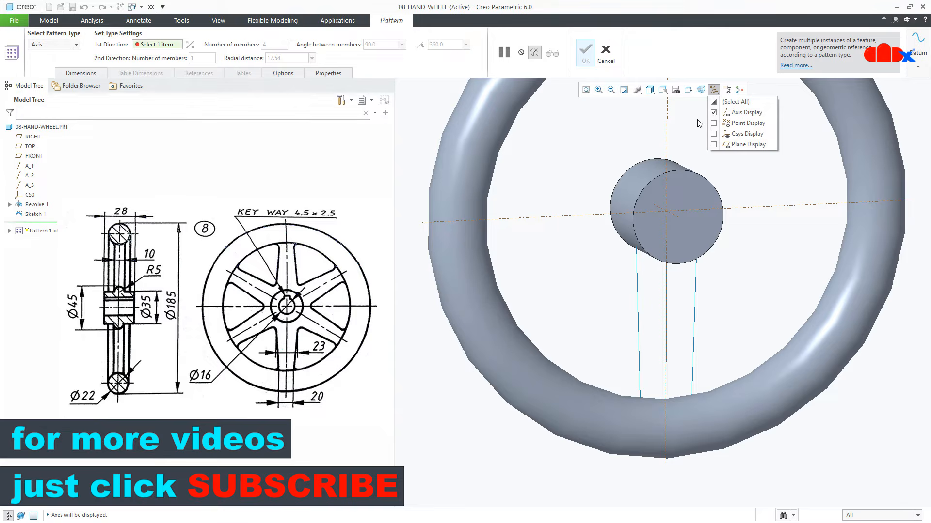
left_click(664, 208)
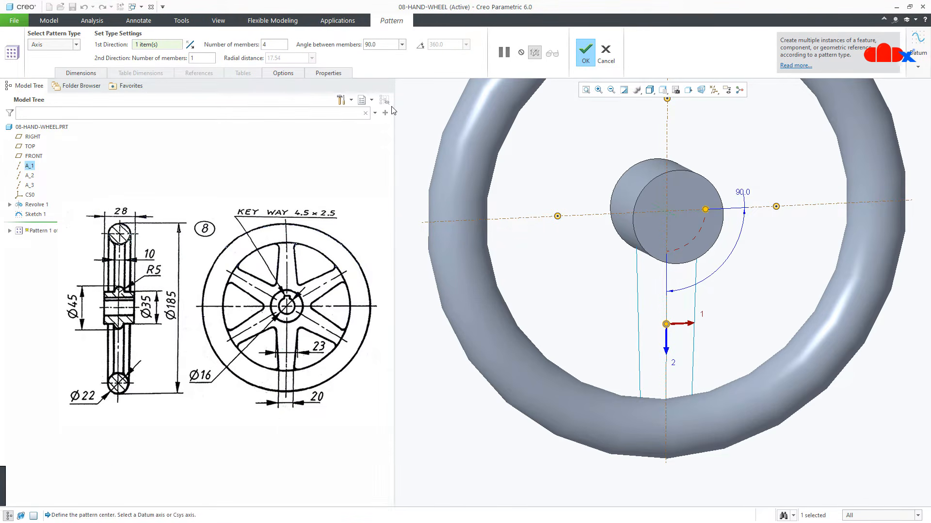
- Set the spoke pattern to 6 members spaced evenly over 360° and complete it
type("6")
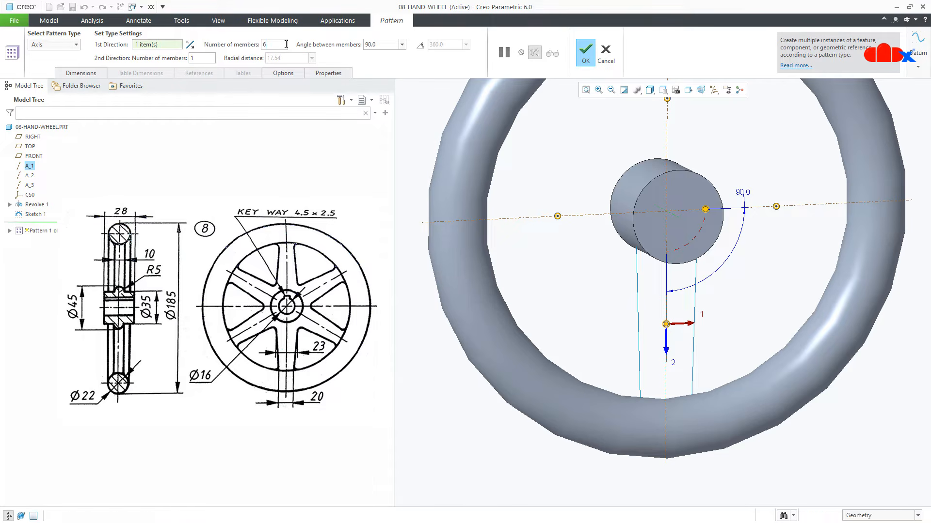
left_click(420, 46)
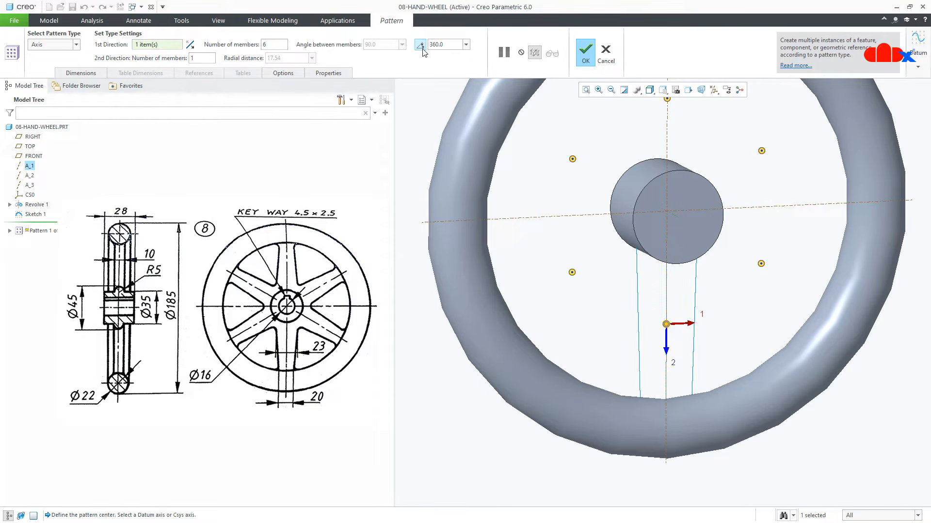
left_click(586, 60)
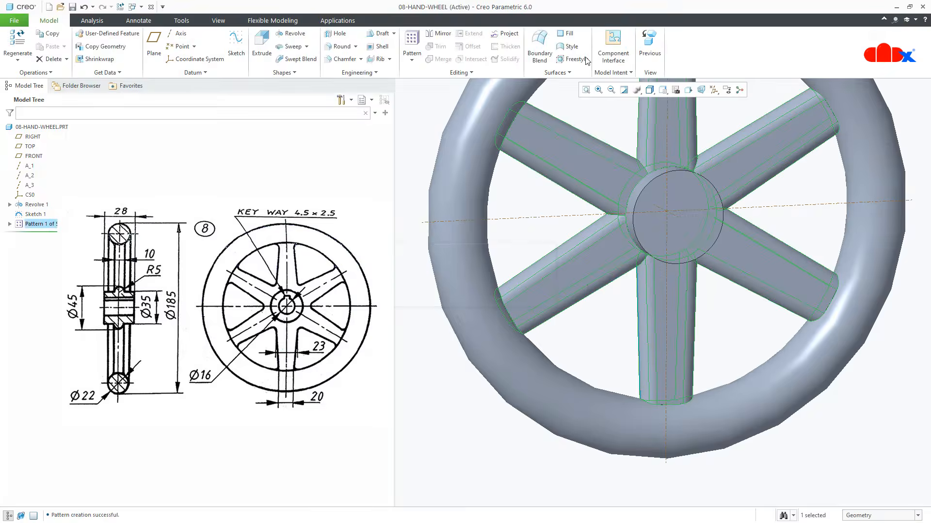
key("ctrl+d")
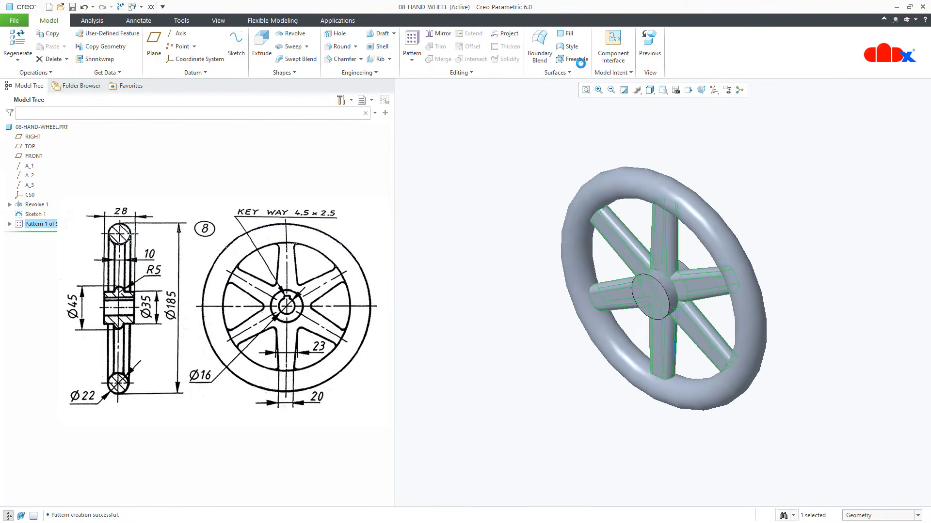
left_click(509, 359)
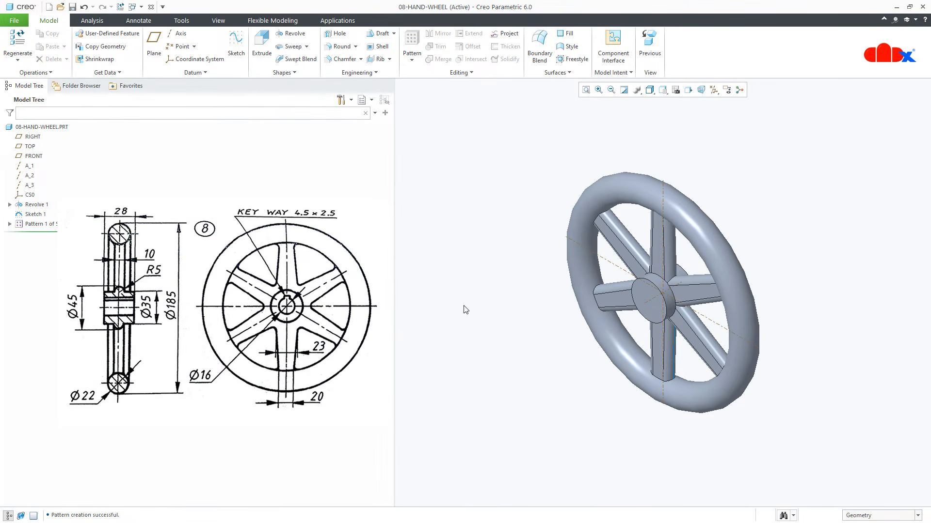
- Start an Extrude on the hub's front face and sketch a circle about 17 mm in diameter at its center
left_click(263, 49)
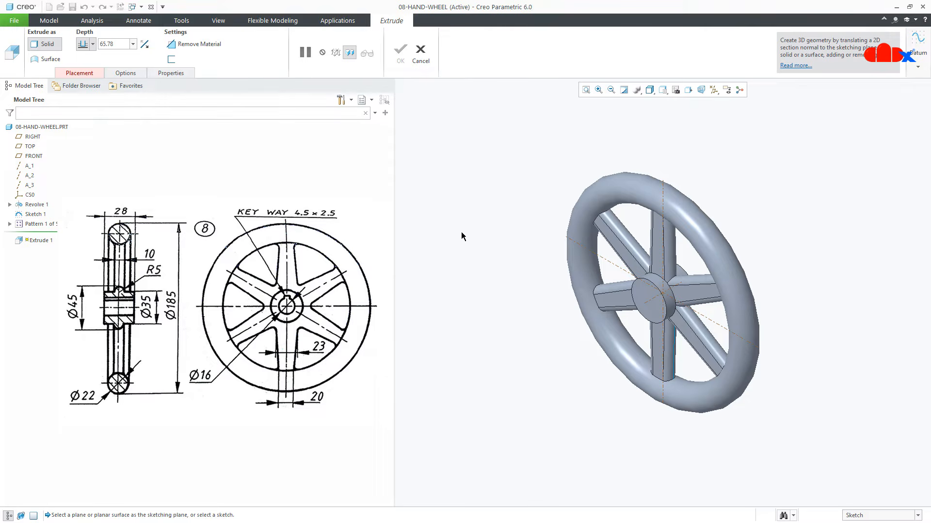
left_click(650, 297)
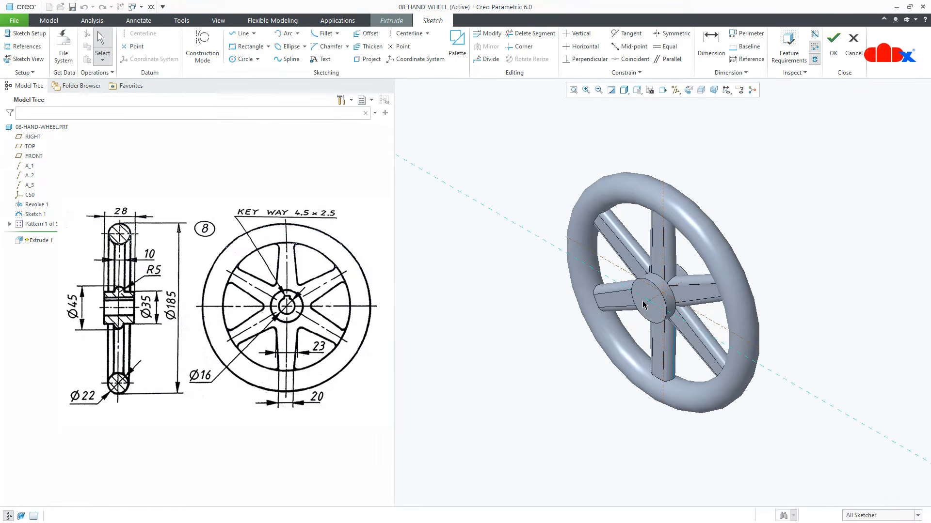
scroll(668, 303, "down", 5)
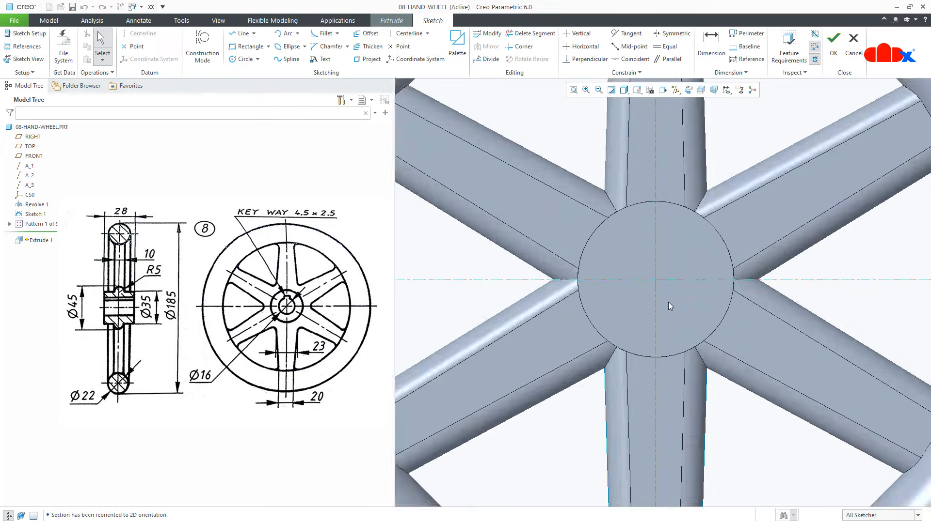
right_click(668, 307)
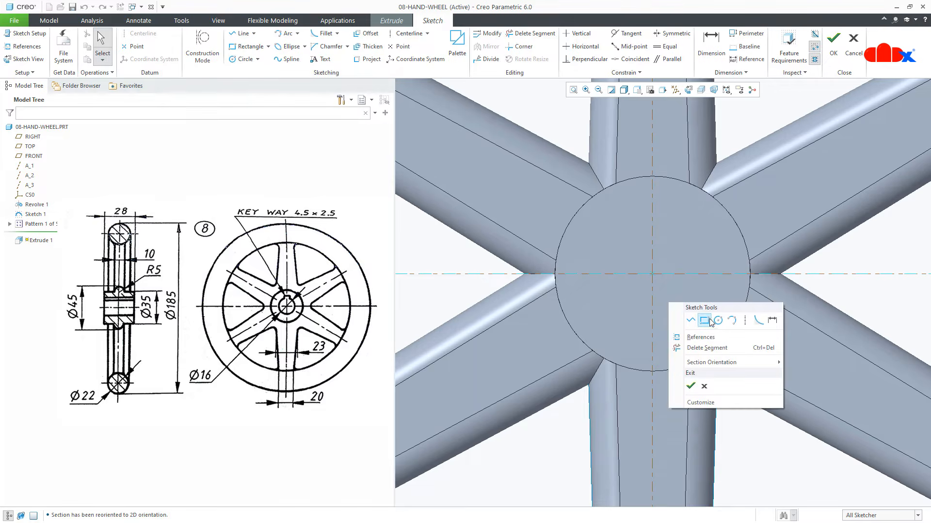
left_click(717, 320)
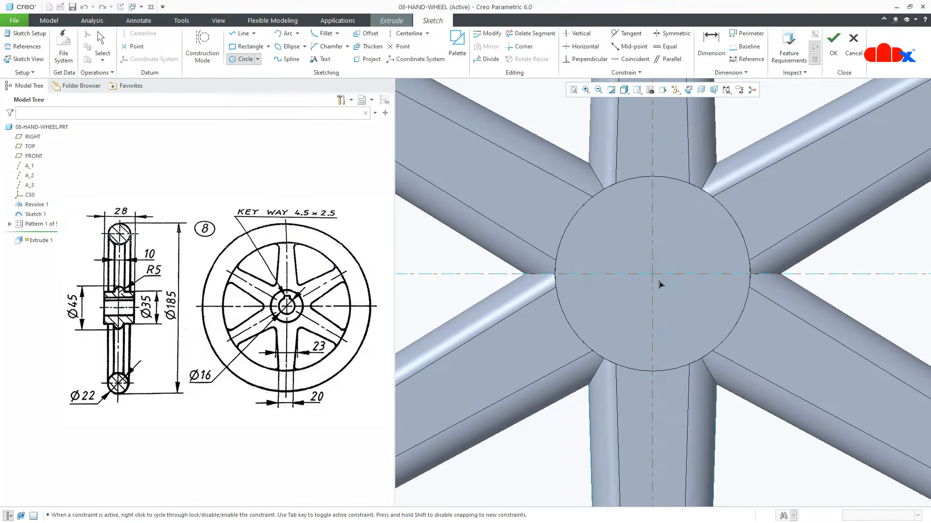
left_click(676, 320)
middle_click(709, 308)
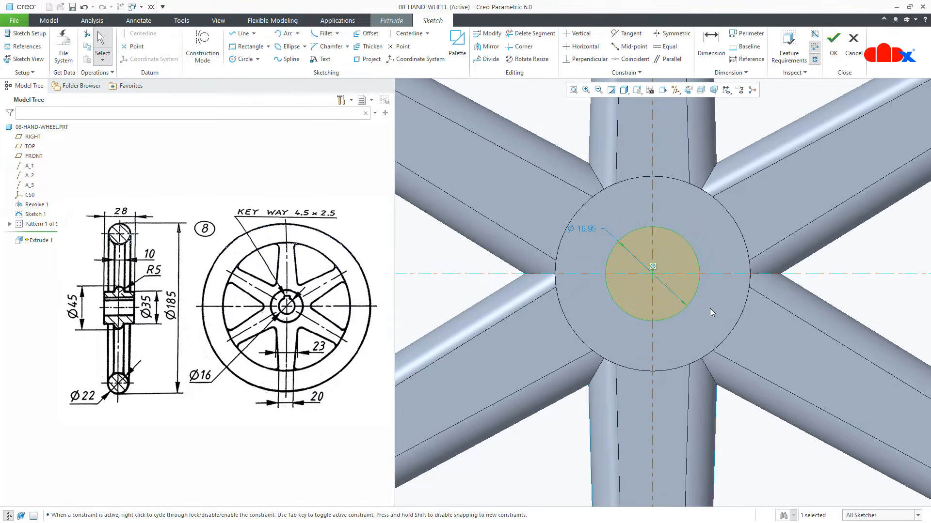
- Add a vertical centerline through the center of the hub
right_click(710, 308)
left_click(786, 327)
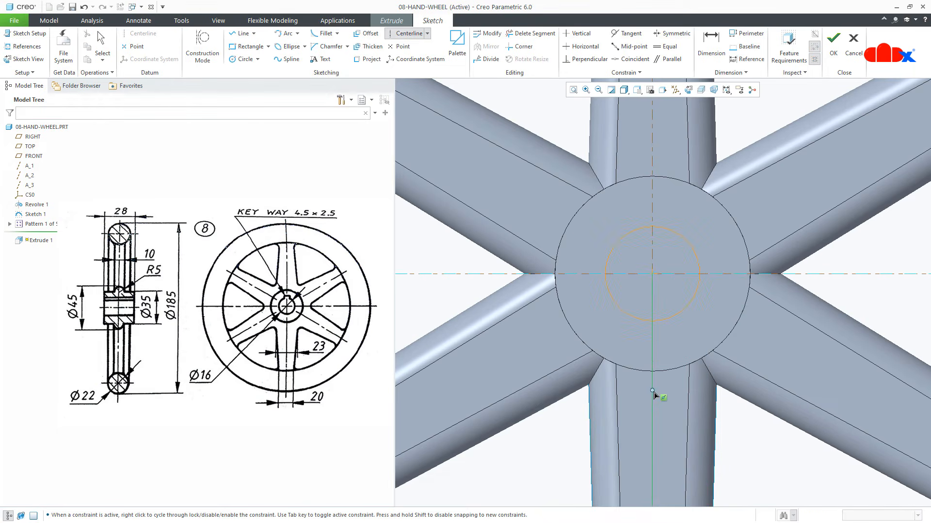
middle_click(700, 343)
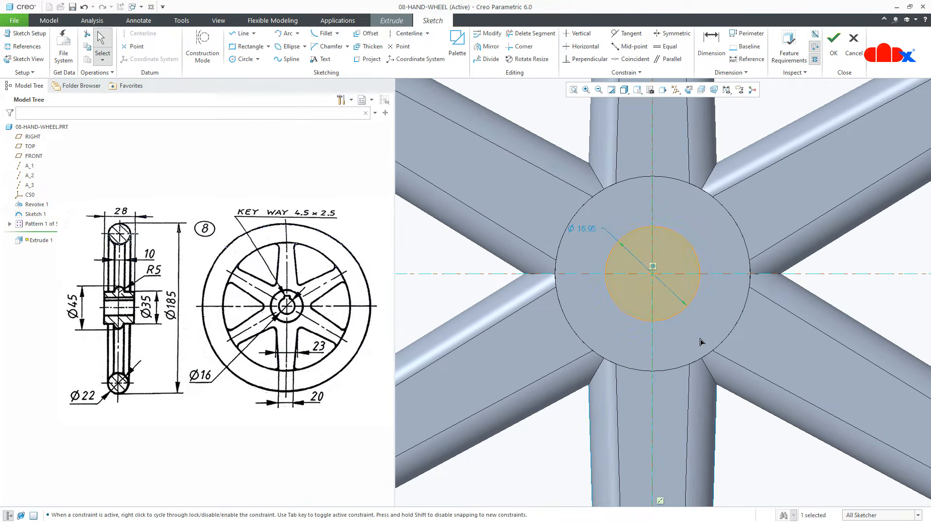
- Sketch a three-sided keyway outline with lines rising from the top of the circle, about 6 mm wide and 4.4 mm high
right_click(700, 339)
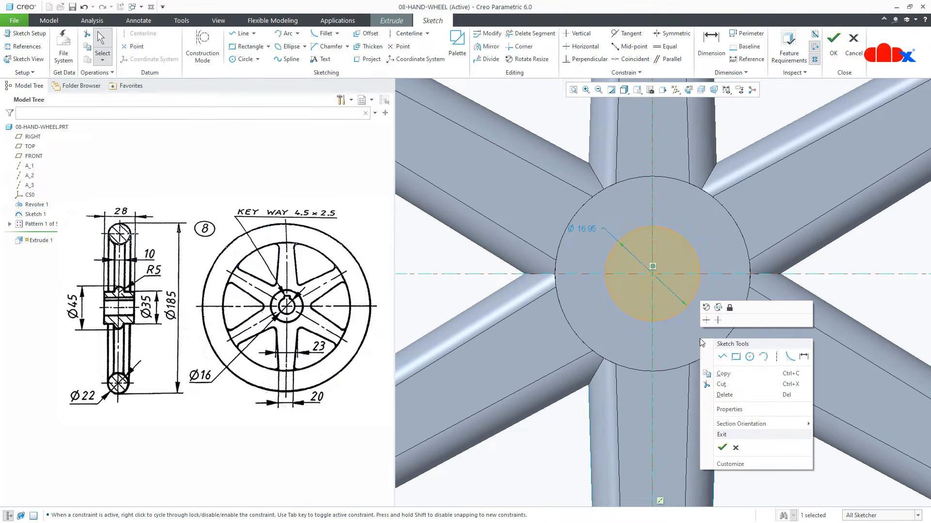
left_click(721, 353)
scroll(644, 260, "down", 2)
left_click(637, 212)
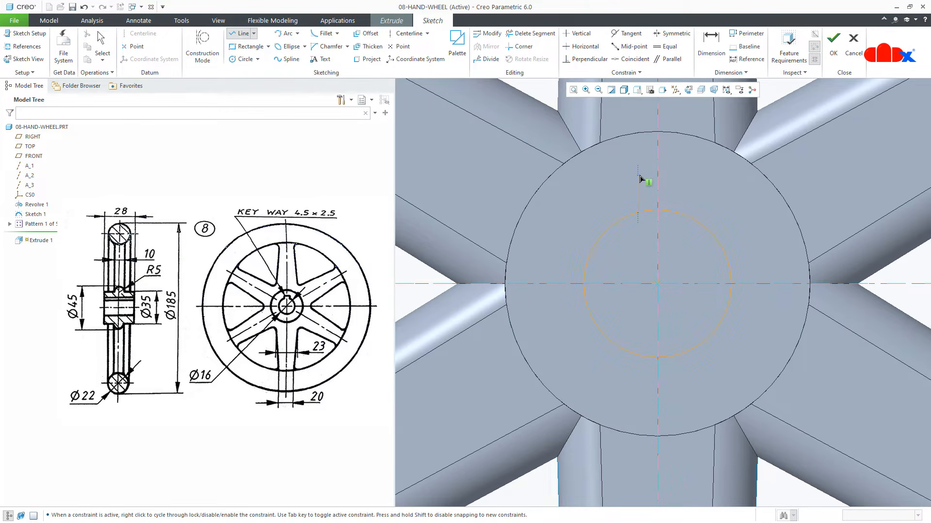
left_click(689, 176)
left_click(693, 216)
middle_click(705, 208)
middle_click(705, 207)
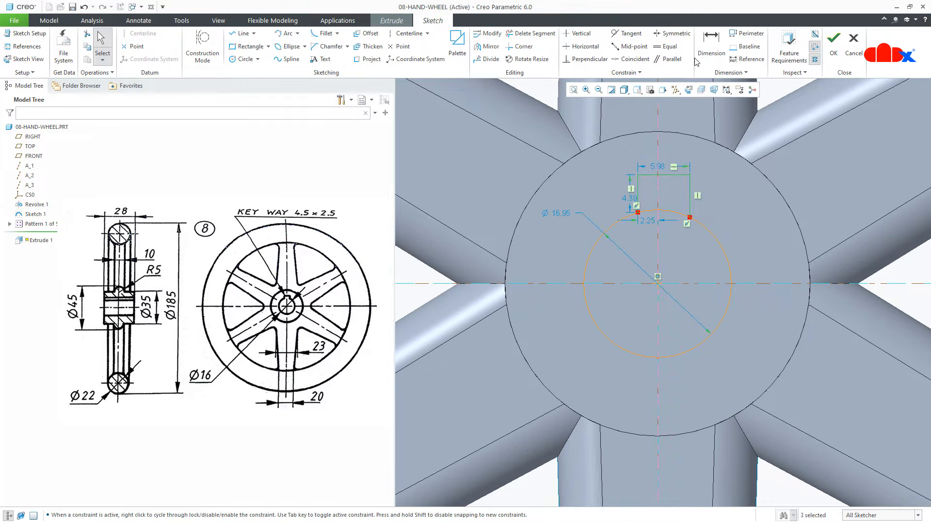
- Make the keyway's two upper corners symmetric about the vertical centerline
left_click(671, 33)
left_click(689, 176)
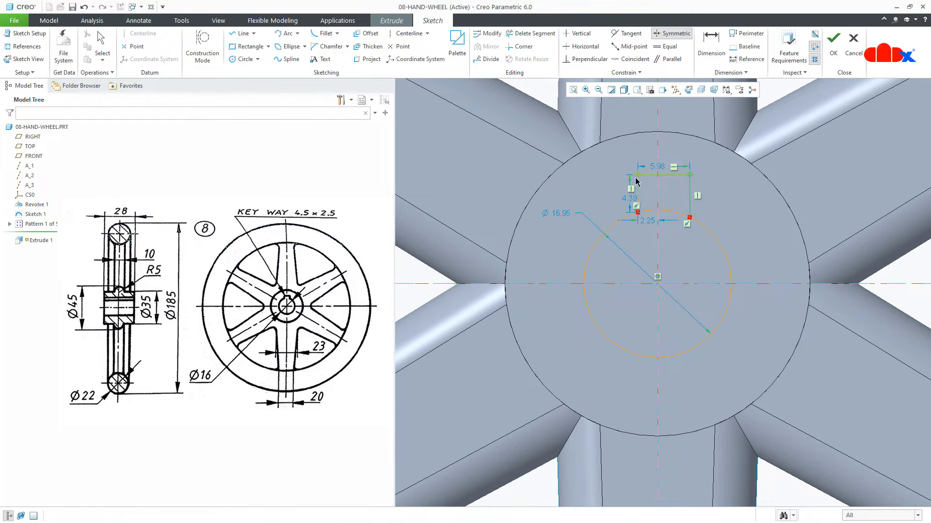
left_click(638, 177)
left_click(658, 155)
middle_click(669, 160)
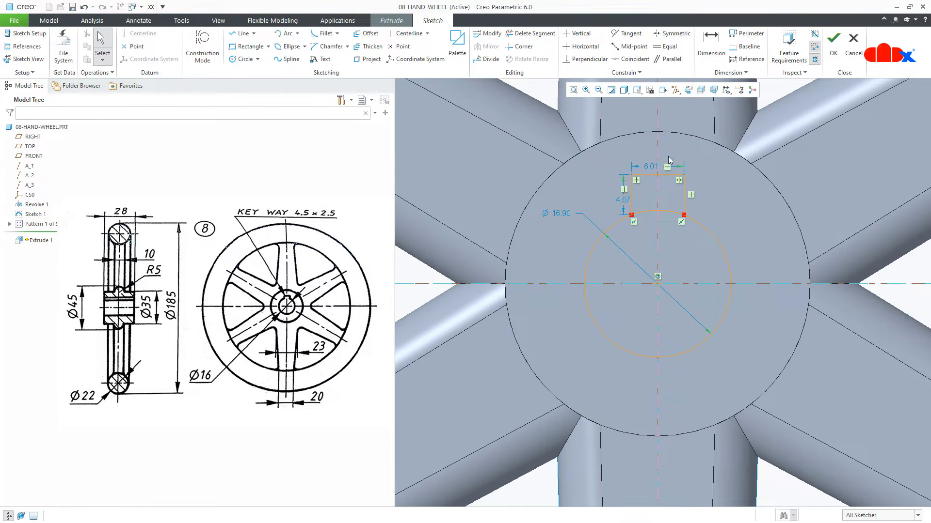
- Set the keyway width to 4.5 mm and the bore circle's diameter to 16 mm
double_click(650, 167)
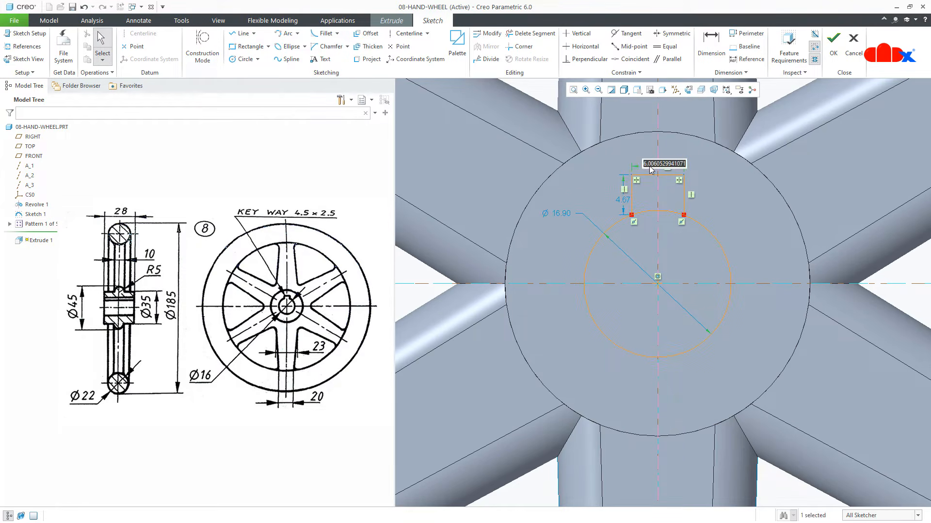
type("4.5")
key("Return")
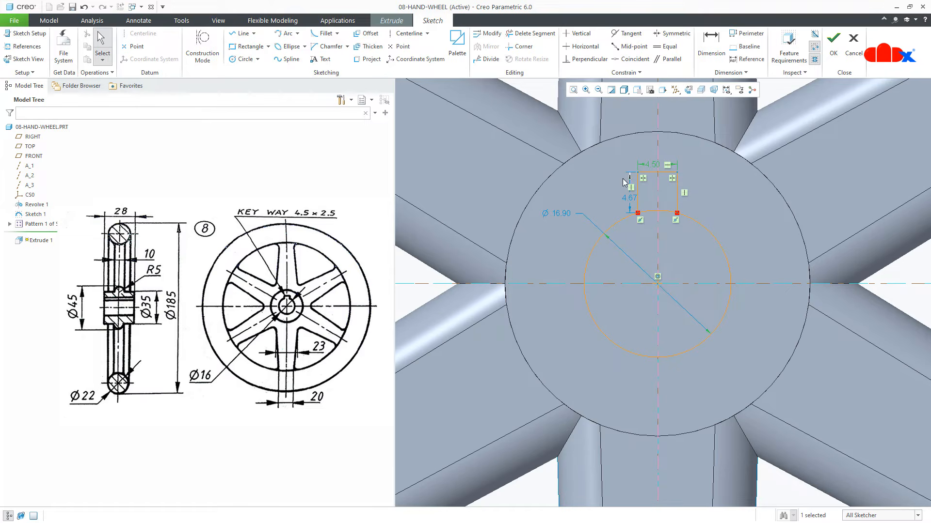
double_click(561, 213)
type("16")
key("Return")
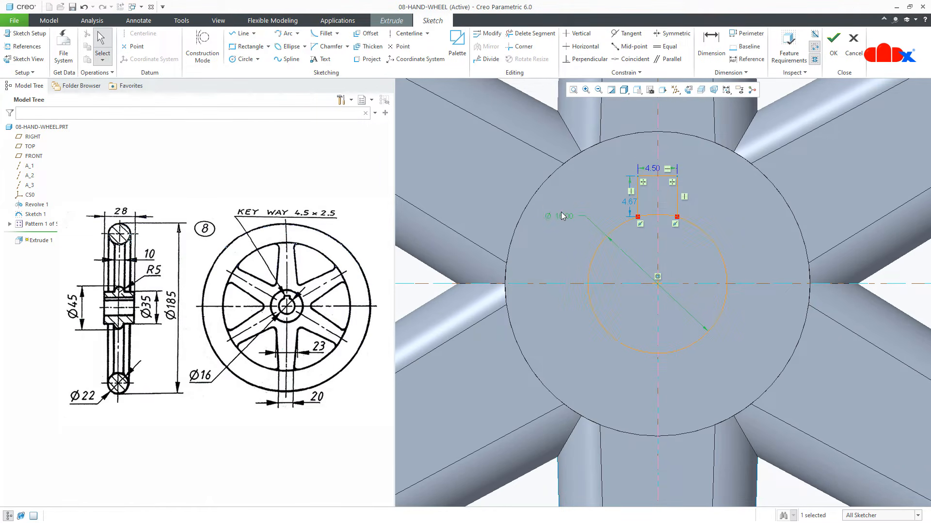
- Dimension the keyway's top edge from the horizontal reference through the hub center and set the distance to 10.5 mm
right_click(645, 232)
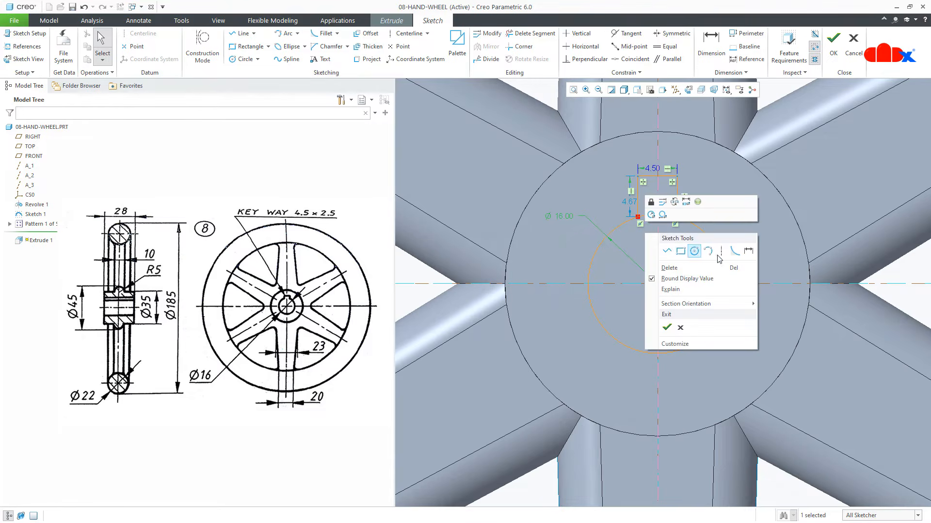
left_click(749, 251)
left_click(664, 176)
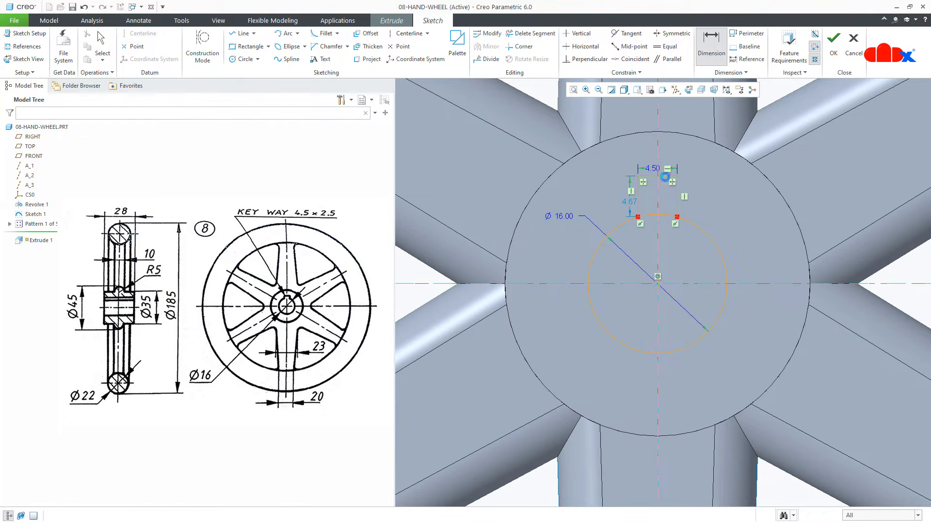
left_click(679, 284)
middle_click(676, 260)
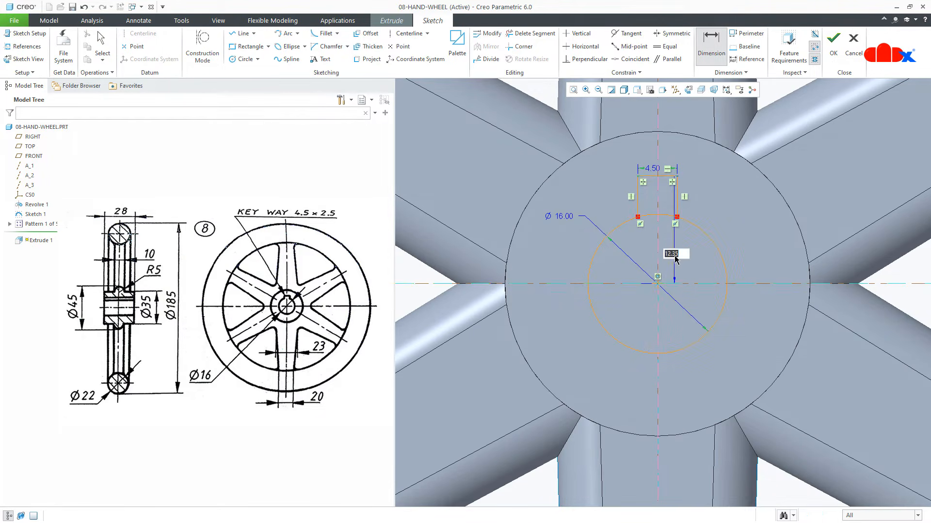
type("10")
key("Return")
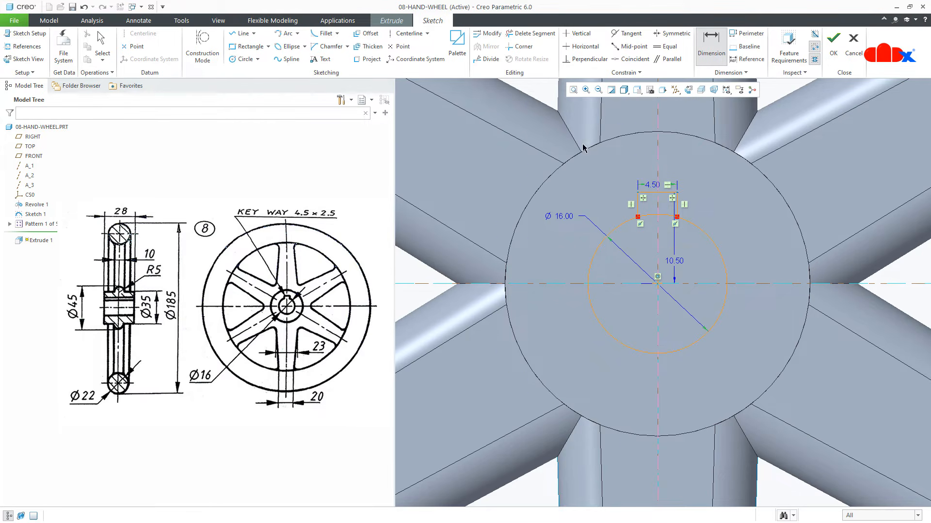
- Trim away the circle's arc between the keyway sides and finish the sketch
left_click(531, 33)
mouse_move(652, 207)
left_mouse_down()
mouse_move(659, 217)
mouse_move(666, 209)
left_mouse_up()
middle_click(667, 212)
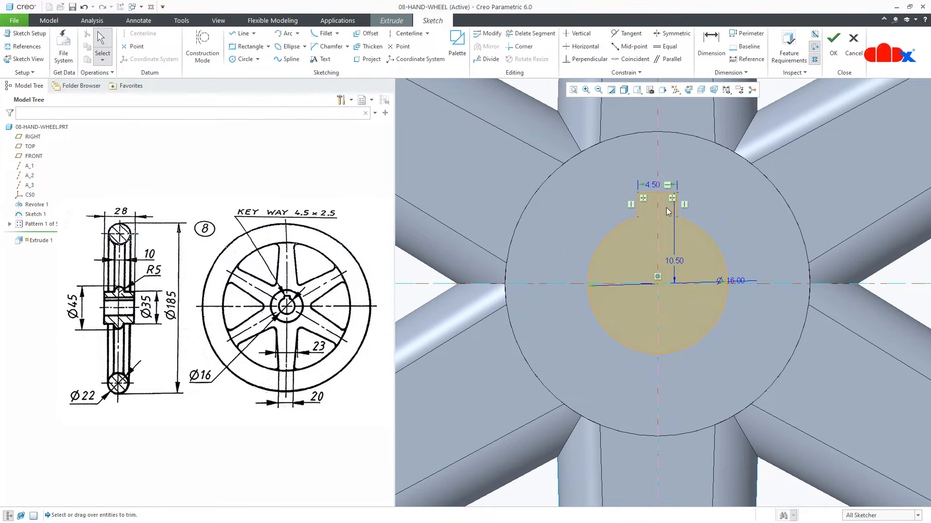
right_click(667, 212)
left_click(688, 291)
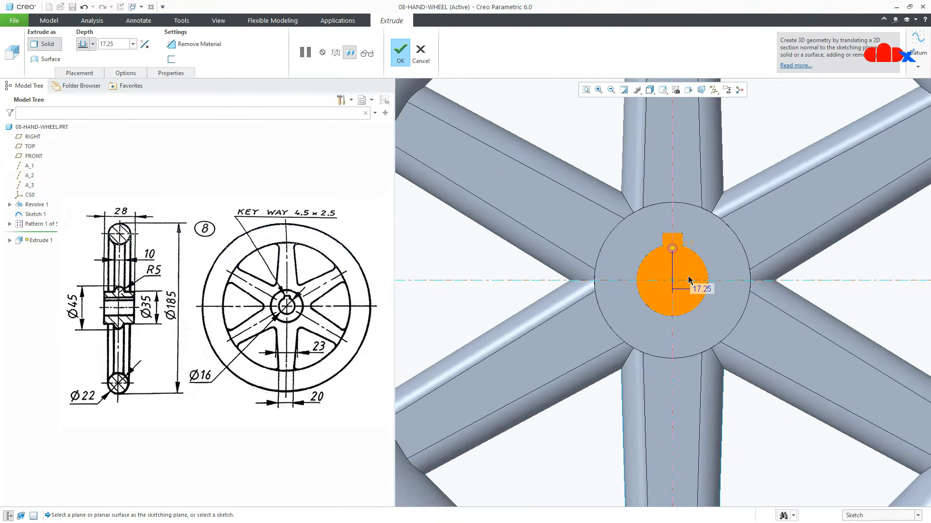
- Reverse the extrusion into the hub as a cut with the To Next depth option and complete the bore and keyway
key("ctrl+d")
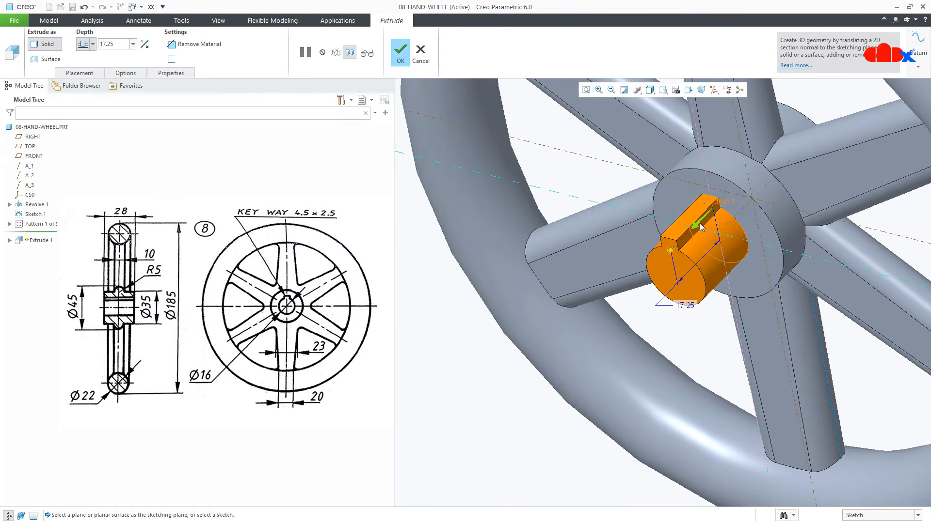
left_click(700, 227)
scroll(693, 232, "down", 5)
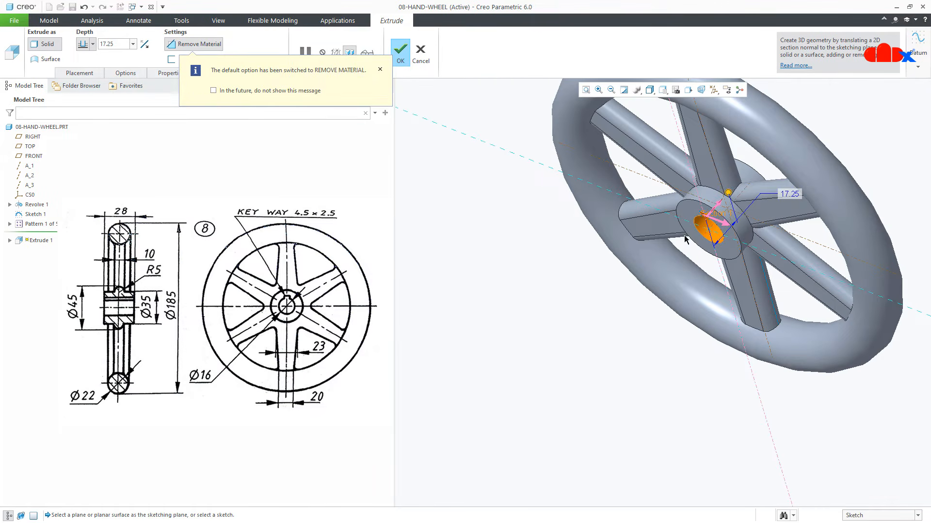
left_click(92, 44)
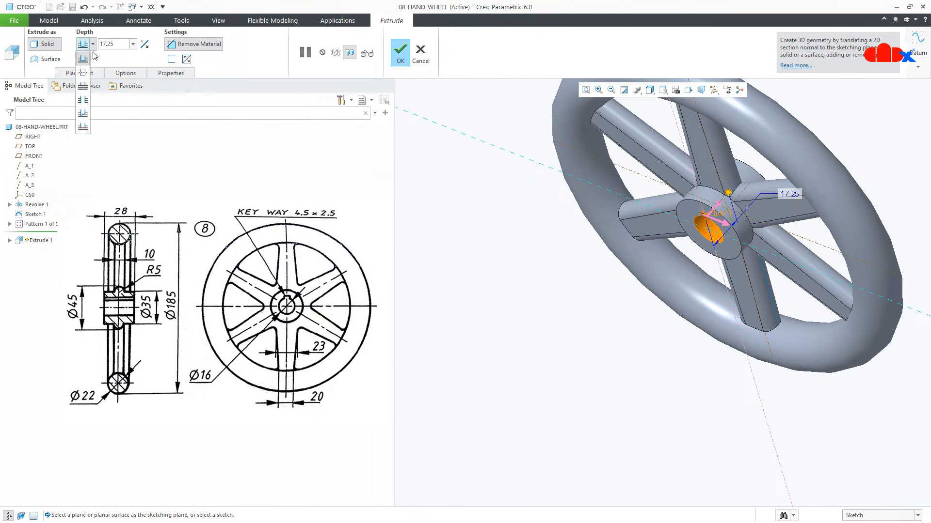
left_click(84, 87)
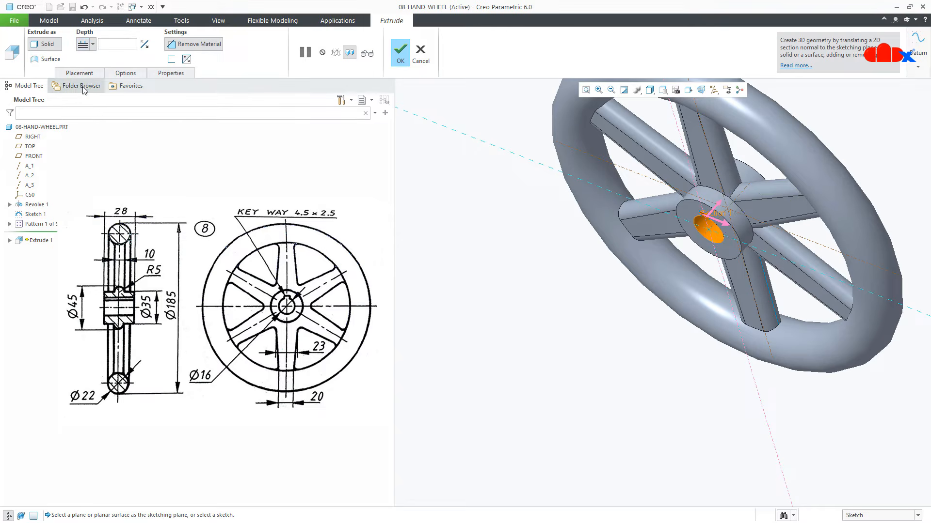
left_click(396, 57)
middle_click_drag(650, 300, 630, 311)
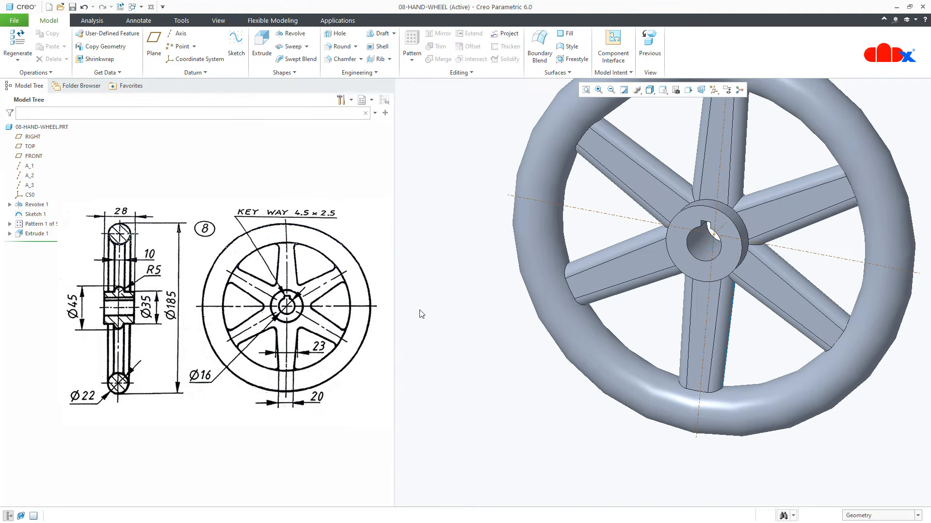
- Hide Sketch 1 and turn off the axis display
left_click(35, 214)
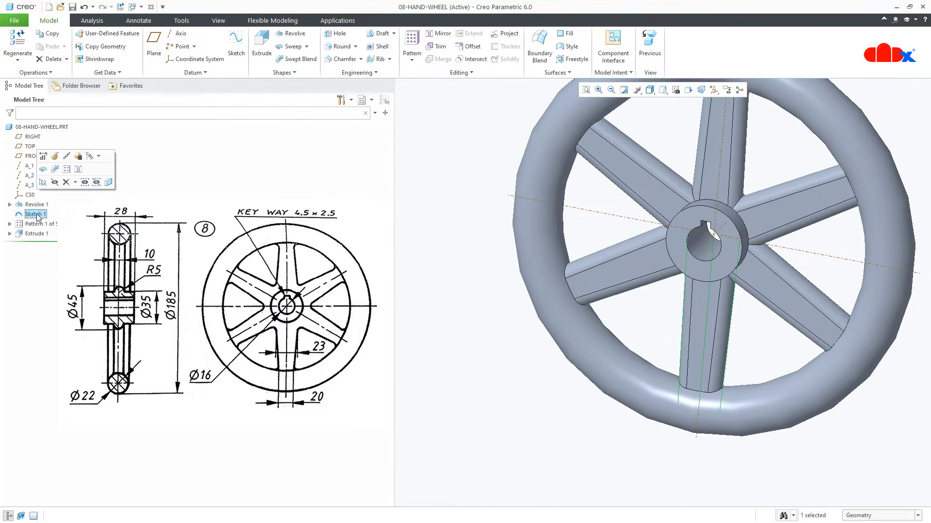
left_click(55, 182)
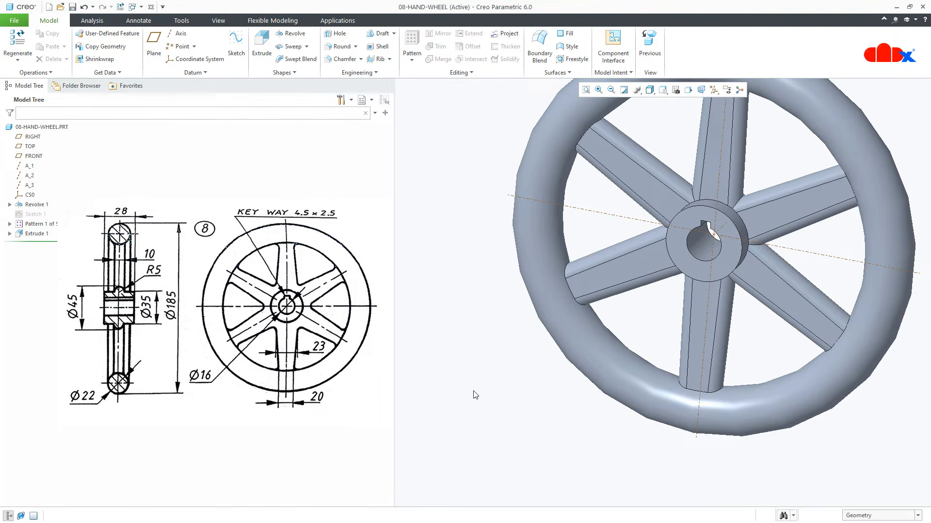
left_click(713, 91)
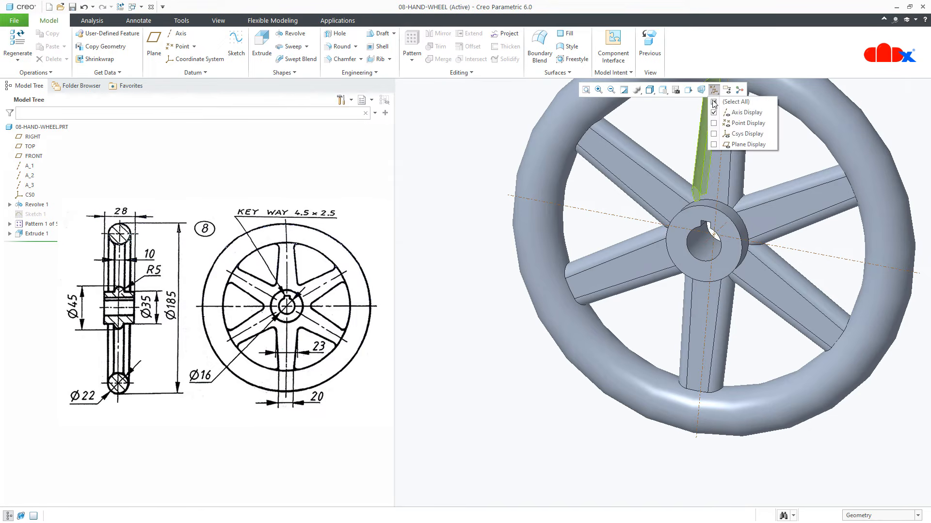
left_click(714, 113)
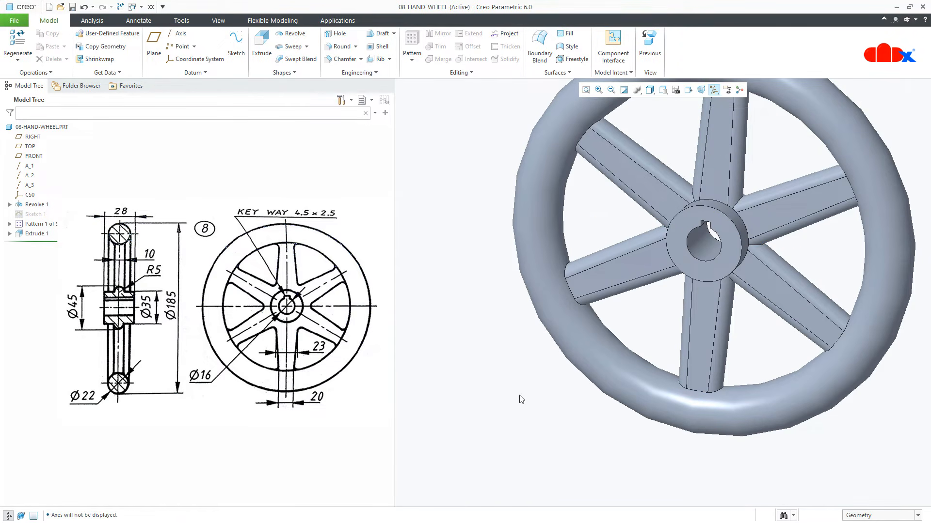
- Start a Round on the edge where one spoke meets the rim and set its radius to 2 mm
left_click(340, 46)
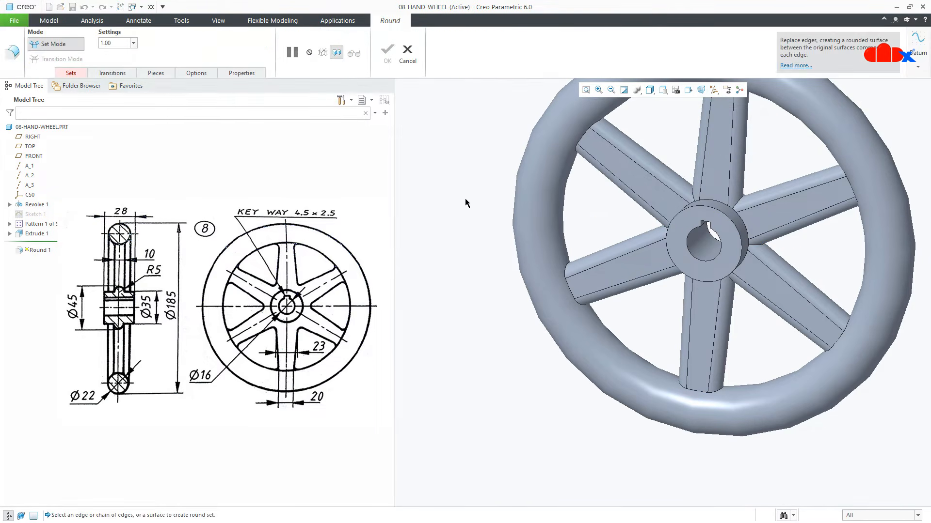
scroll(555, 281, "up", 4)
left_click(591, 308)
scroll(590, 308, "down", 4)
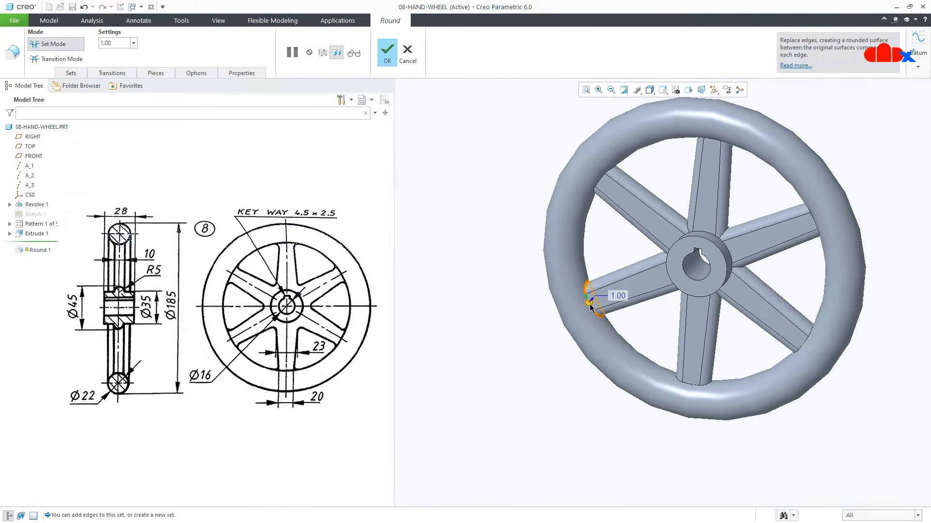
double_click(617, 297)
type("2")
key("Return")
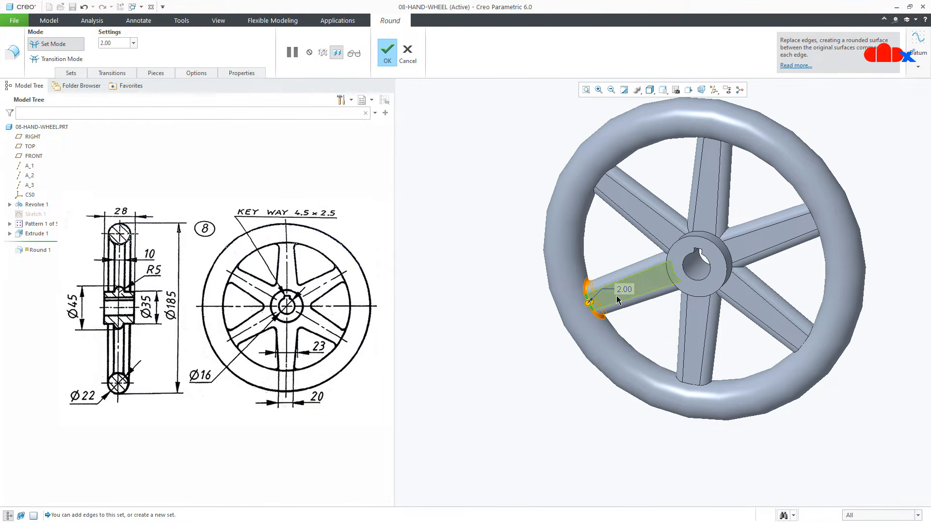
- Add the rim junction edges of the other five spokes to the same round set and complete the round
left_click(692, 385, "ctrl")
left_click(803, 346, "ctrl")
left_click(822, 229, "ctrl")
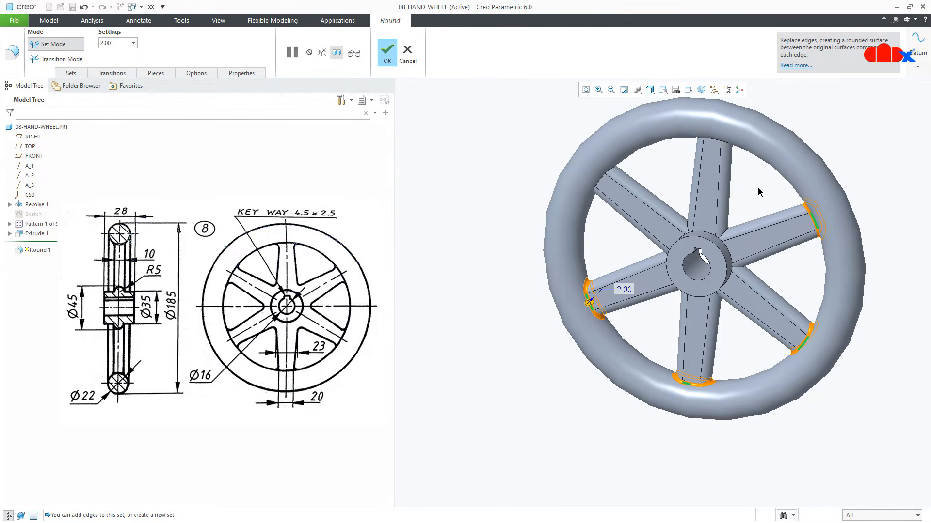
left_click(717, 141, "ctrl")
left_click(601, 180, "ctrl")
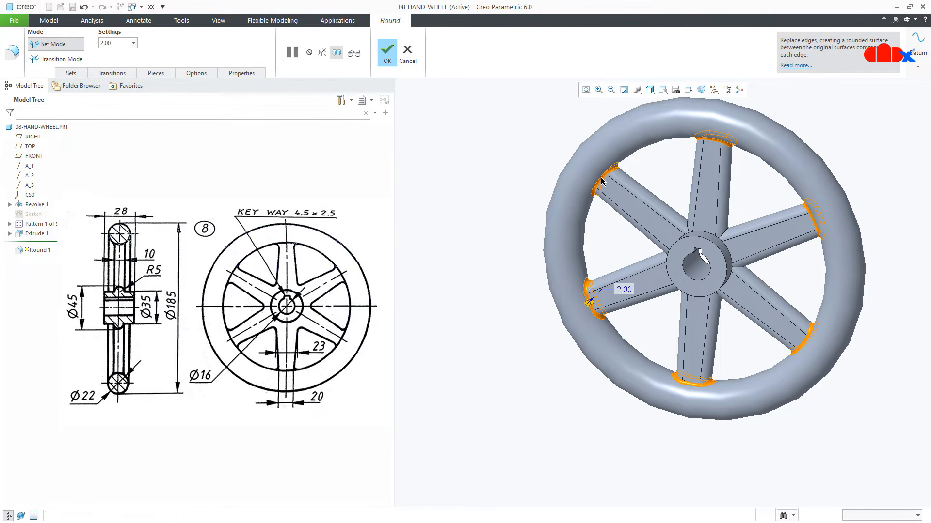
middle_click(601, 180)
- Start another Round and select the six edges between neighbouring spokes around the hub
scroll(698, 262, "down", 5)
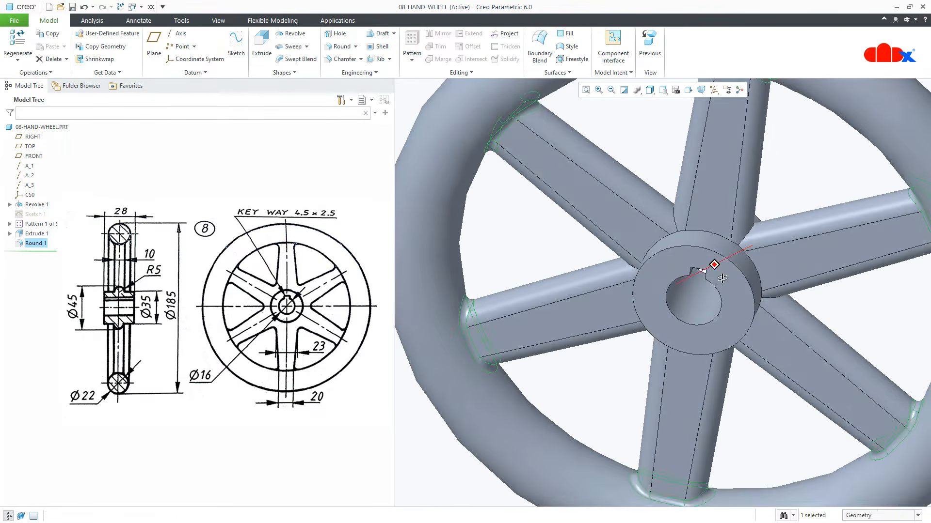
middle_click_drag(722, 278, 718, 275)
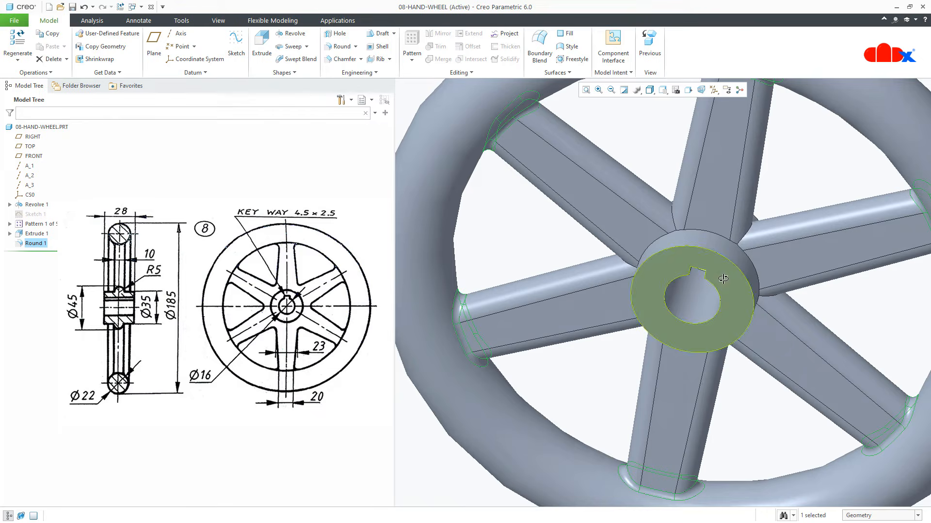
left_click(339, 48)
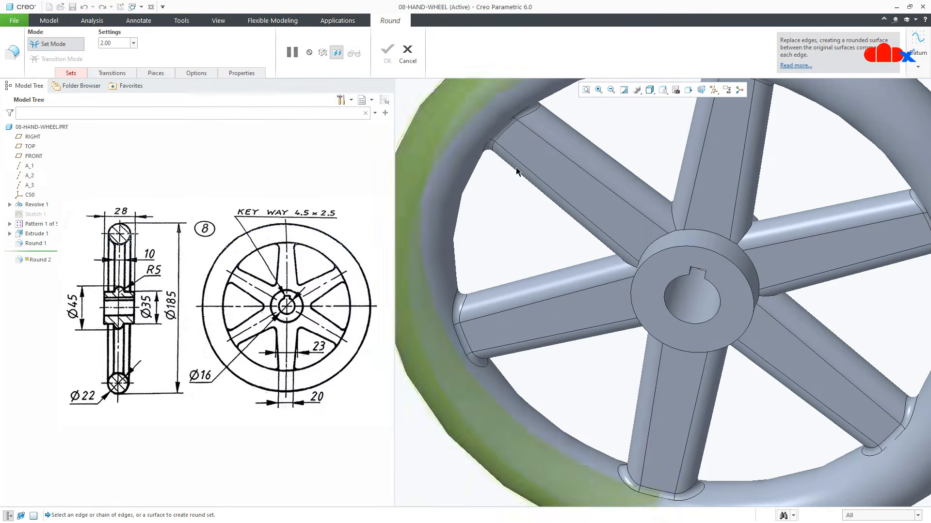
left_click(742, 241)
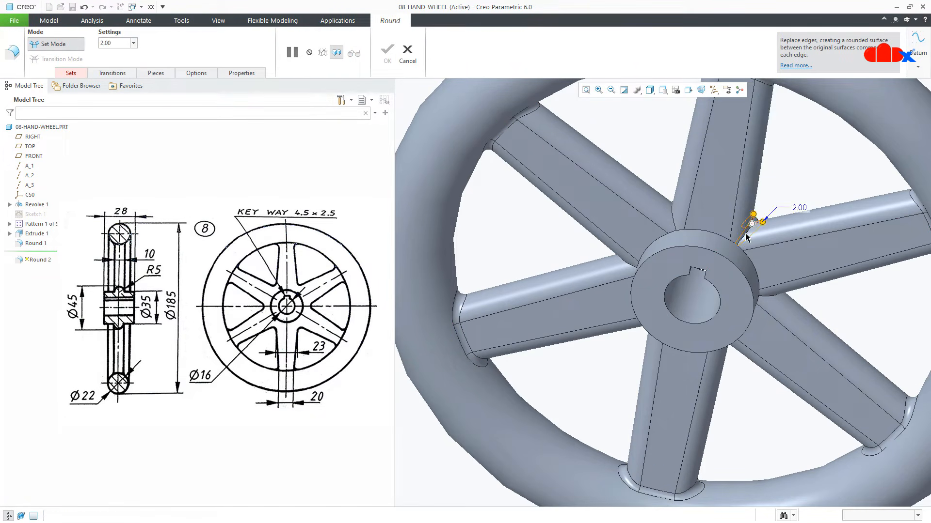
left_click(674, 228, "ctrl")
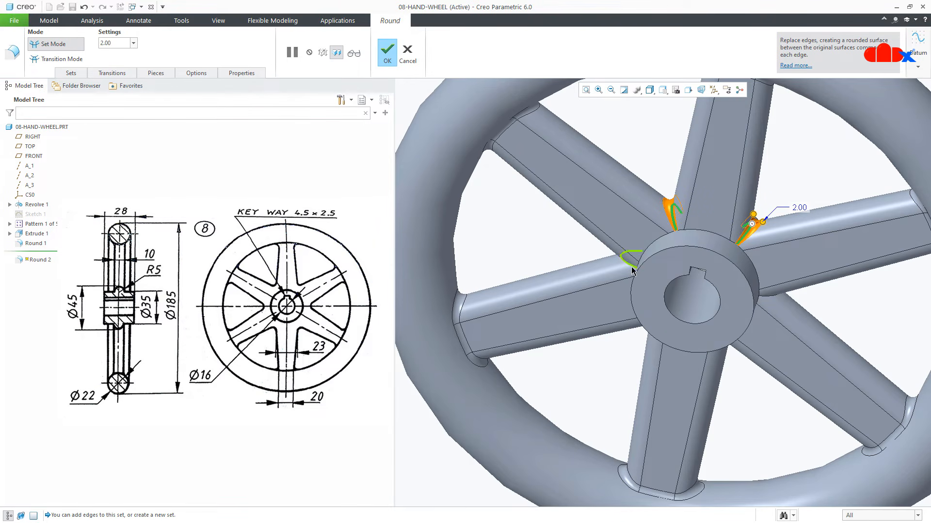
left_click(631, 271, "ctrl")
middle_click_drag(635, 311, 694, 304)
left_click(649, 356, "ctrl")
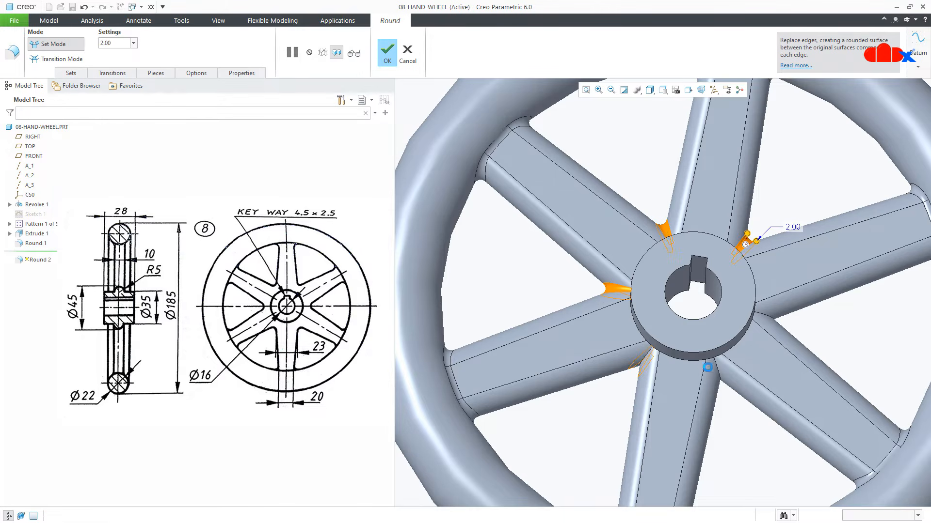
left_click(714, 369, "ctrl")
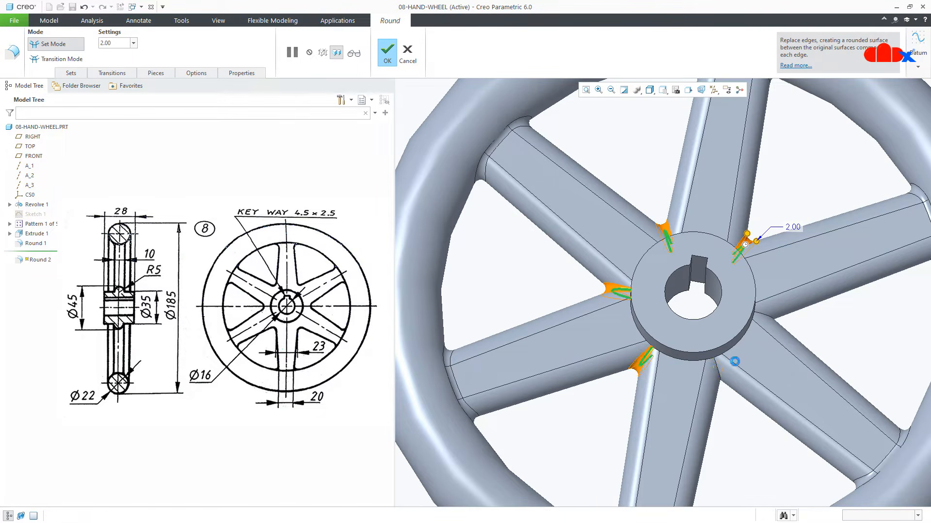
left_click(769, 319, "ctrl")
middle_click_drag(775, 283, 742, 291)
- Set the radius of the rounds between the spokes to 1 mm and complete them
double_click(794, 219)
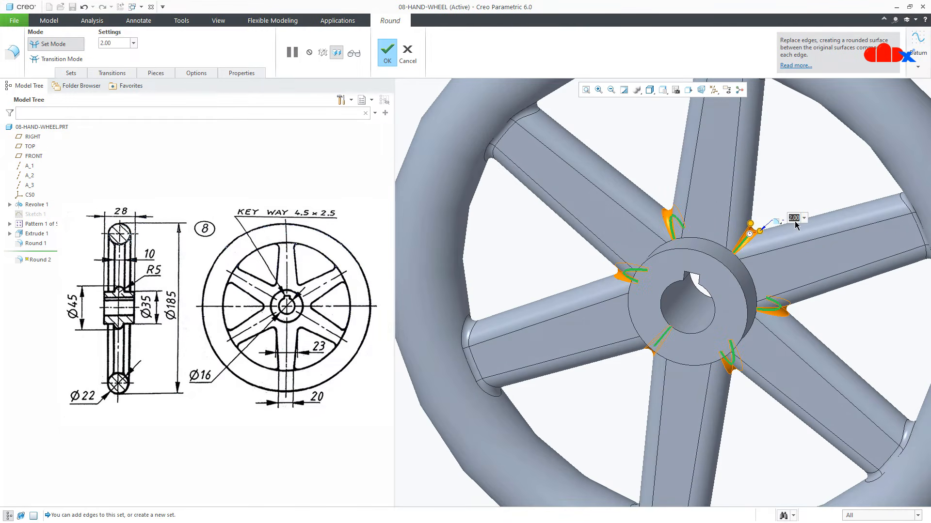
type("1")
key("Return")
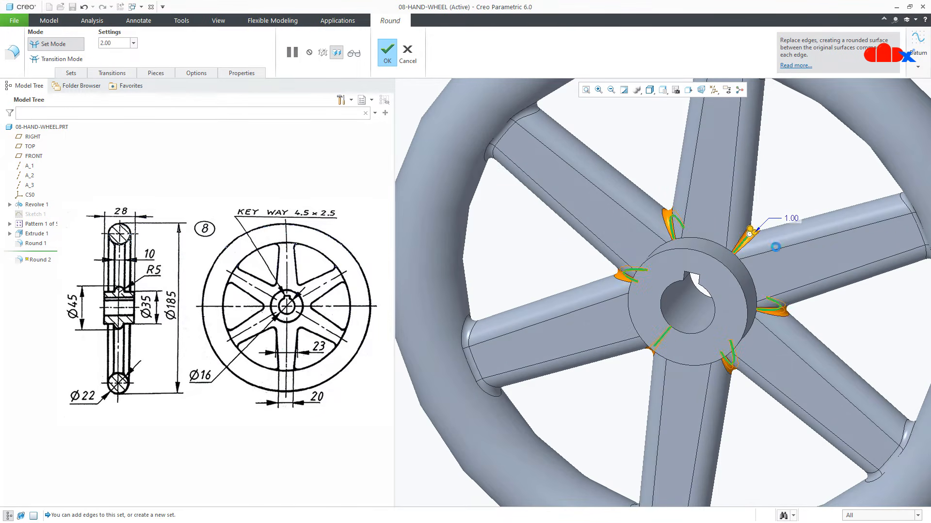
middle_click(754, 286)
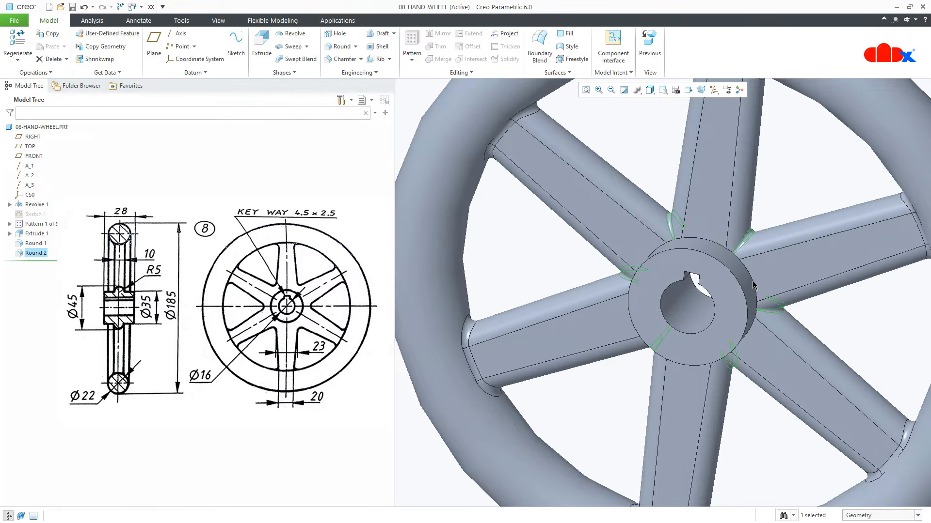
- Round the circular edges where the spokes meet the hub on both sides with a 1 mm radius
left_click(342, 46)
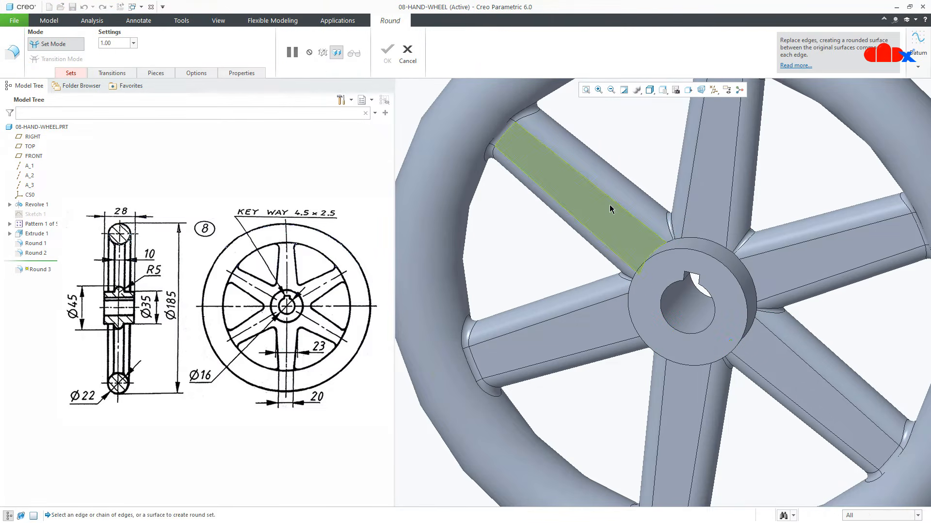
left_click(702, 242)
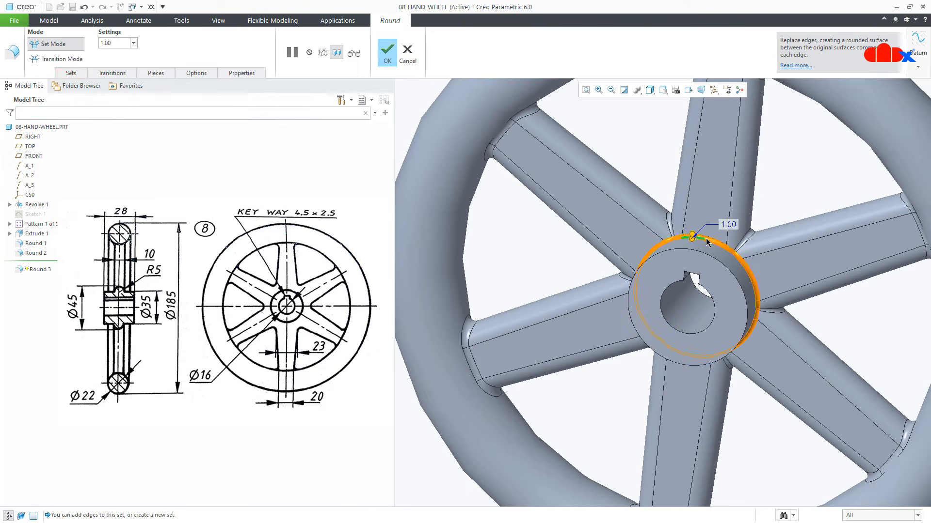
scroll(728, 250, "down", 2)
middle_click_drag(728, 250, 712, 298)
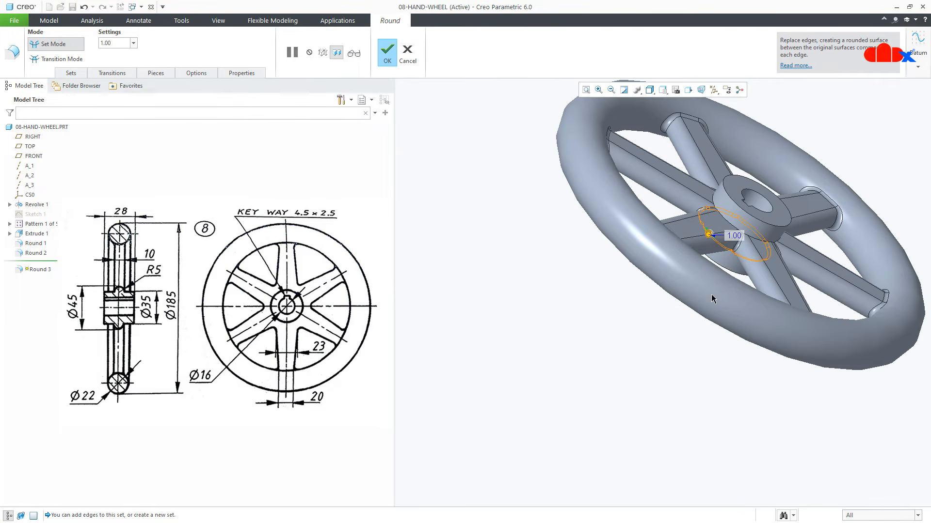
left_click(756, 245, "ctrl")
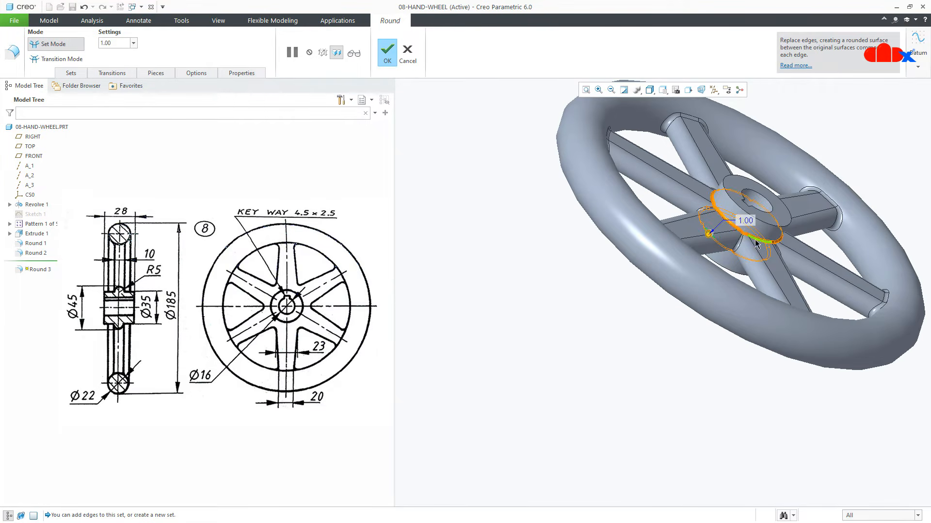
middle_click(715, 291)
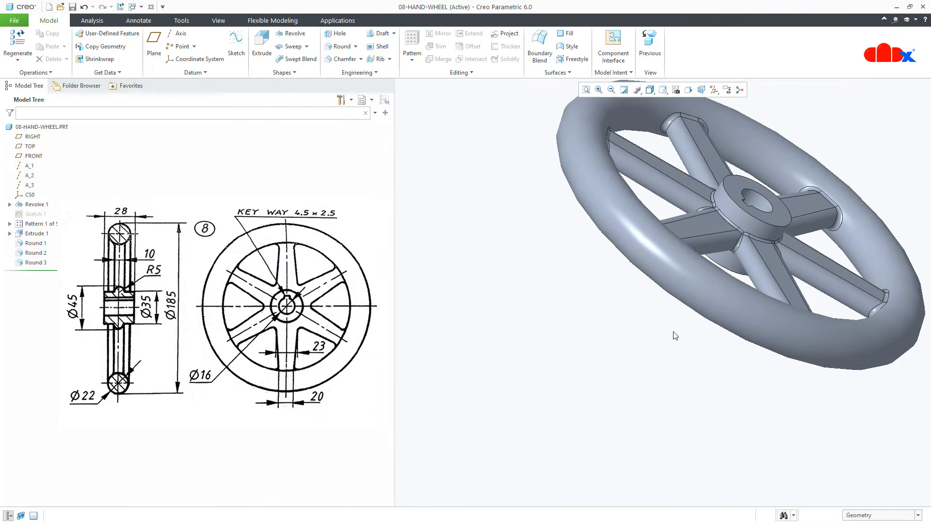
- Start a planar section of the hand wheel and place it on the TOP plane
key("ctrl+d")
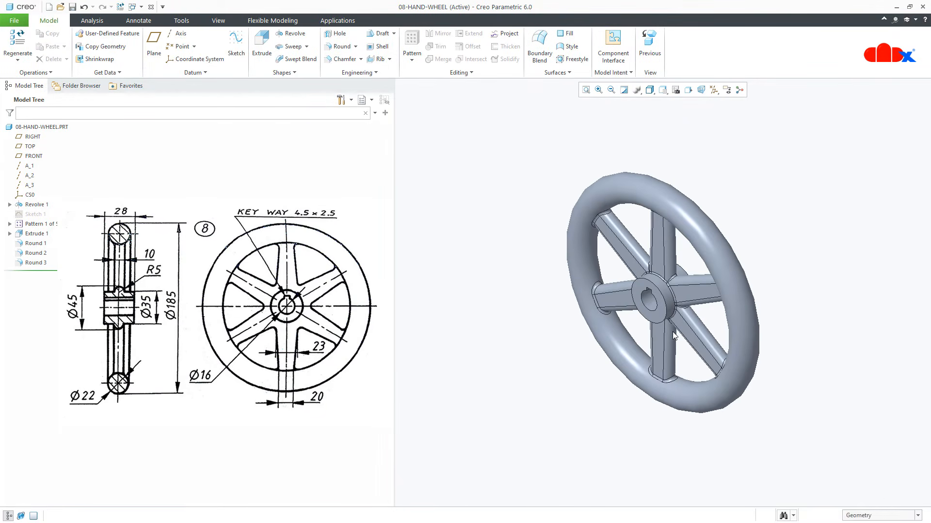
scroll(668, 333, "down", 3)
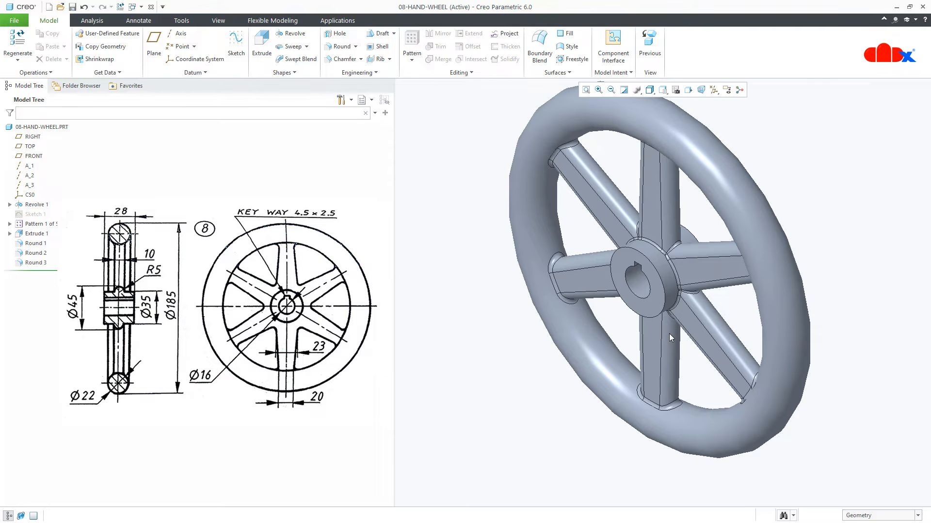
left_click(222, 23)
left_click(284, 37)
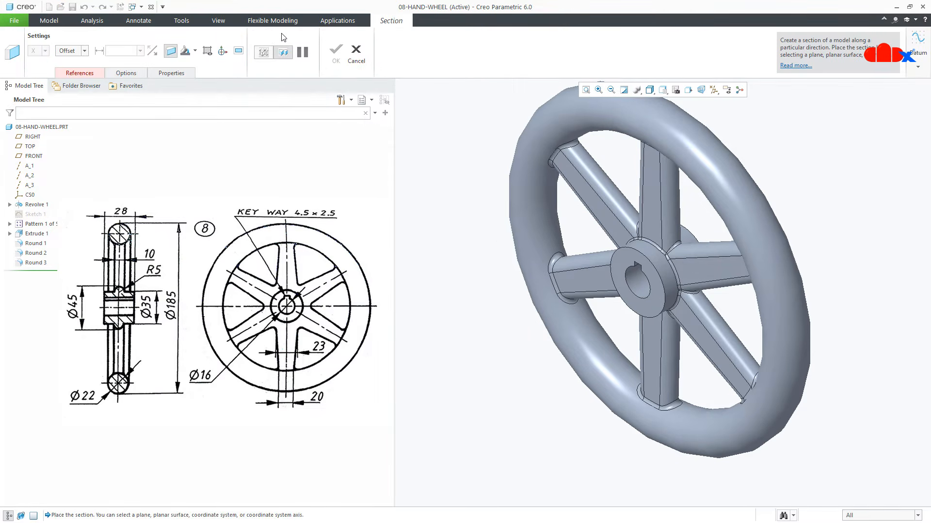
left_click(32, 138)
left_click(32, 156)
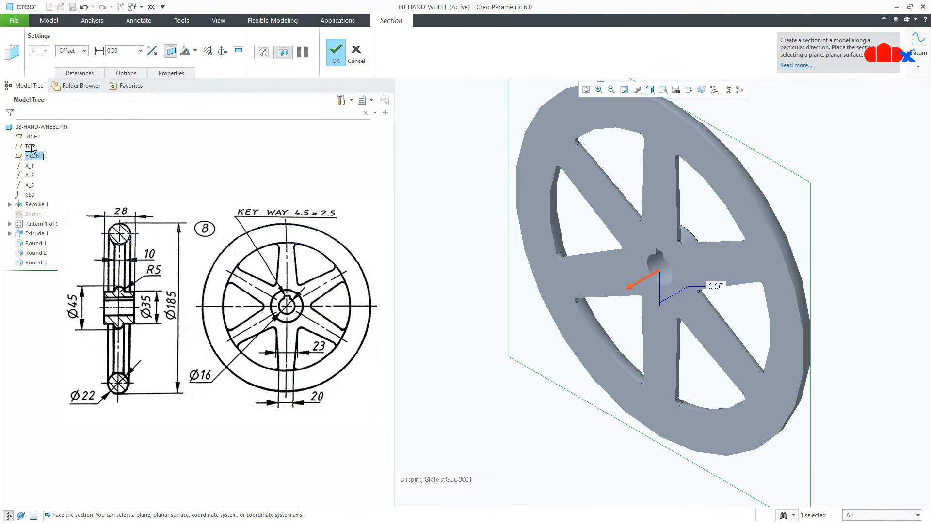
left_click(31, 147)
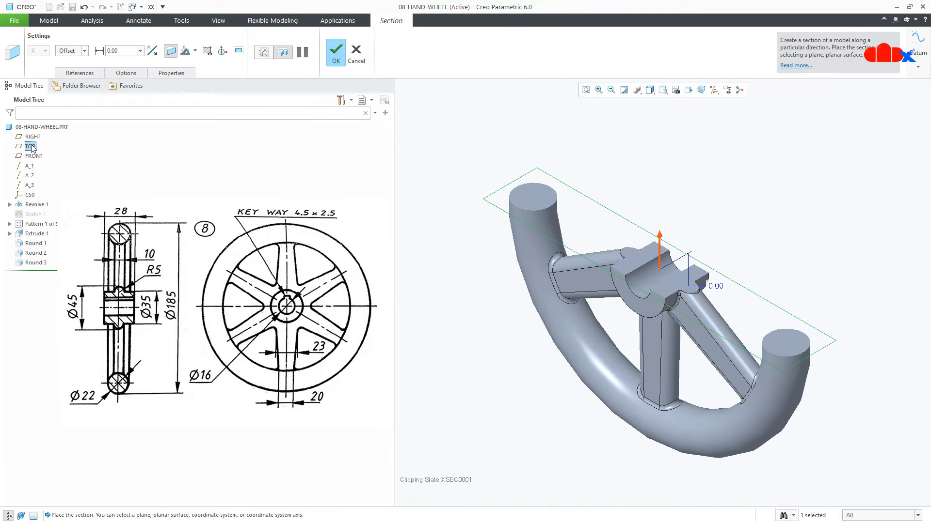
- Name the section A and complete it
left_click(171, 73)
left_click_drag(200, 101, 176, 100)
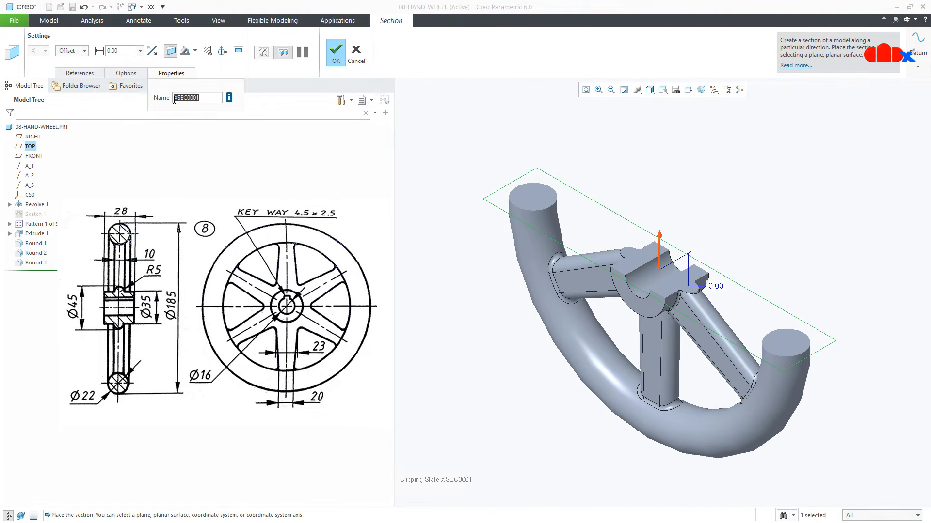
type("A")
key("Return")
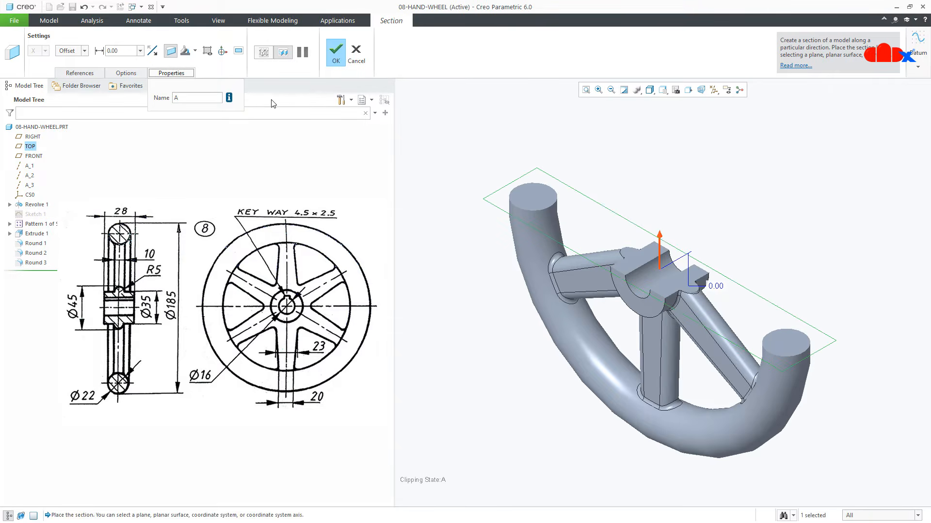
left_click(330, 65)
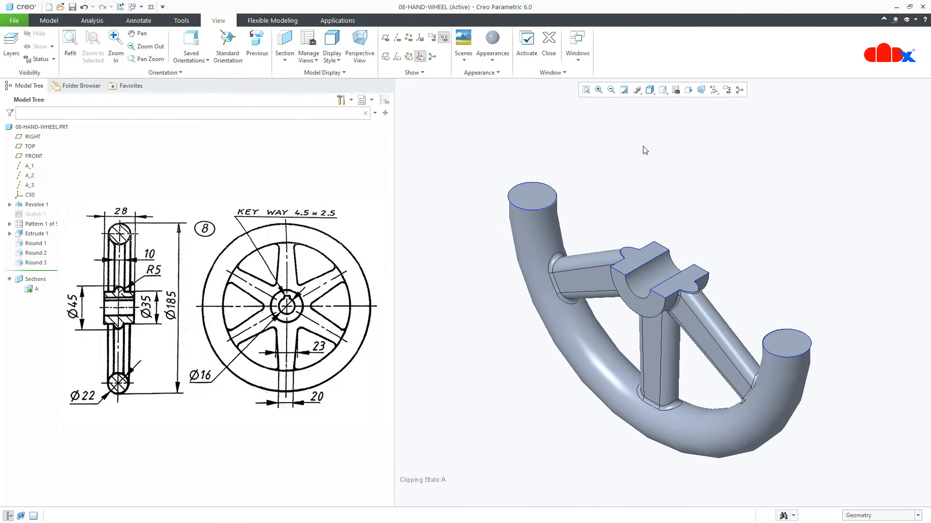
- Inspect the hub profile in section A and deactivate the section to show the whole wheel
middle_click_drag(649, 252, 645, 257)
scroll(680, 246, "down", 3)
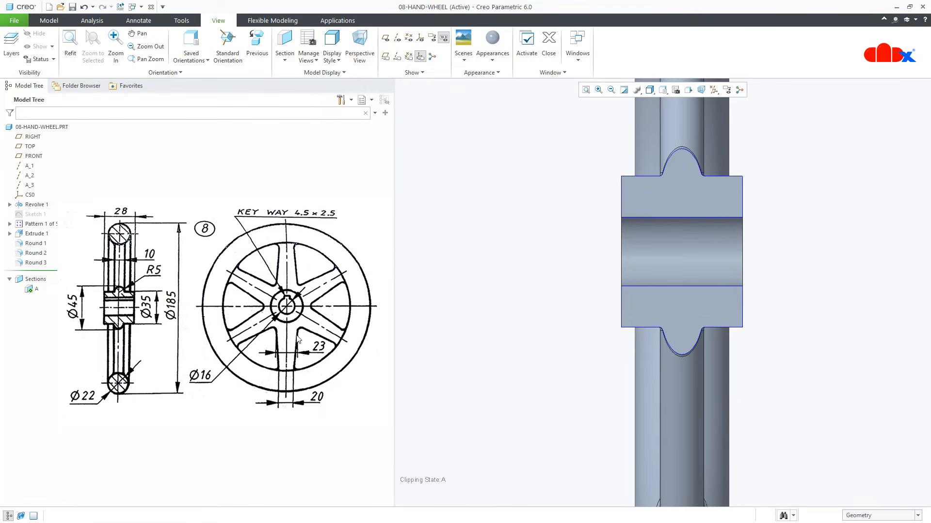
left_click(36, 290)
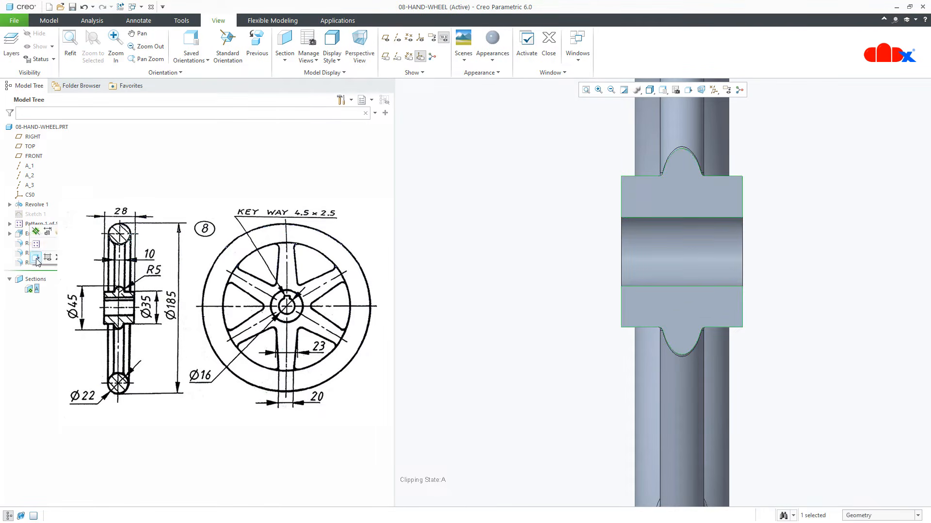
left_click(37, 233)
left_click(49, 20)
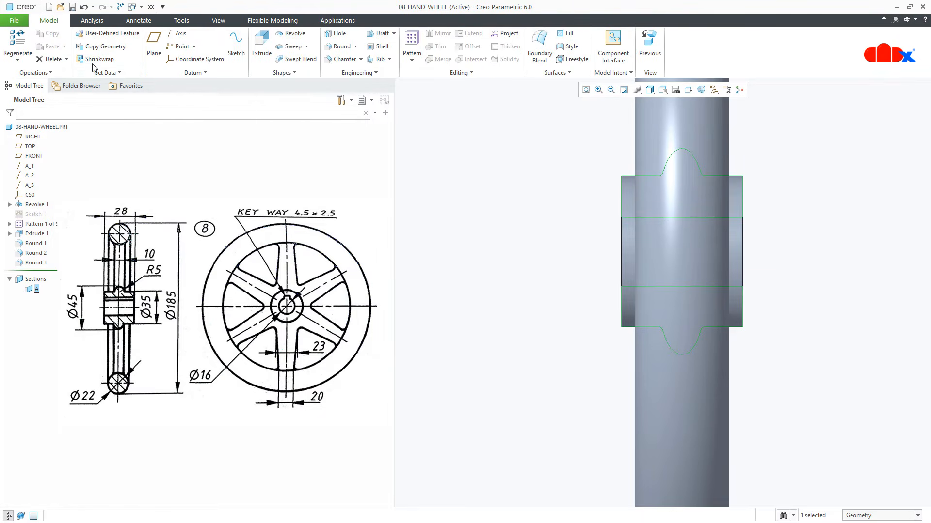
left_click(471, 439)
- Restore the default orientation and save the hand wheel part in the tailstock folder
key("ctrl+d")
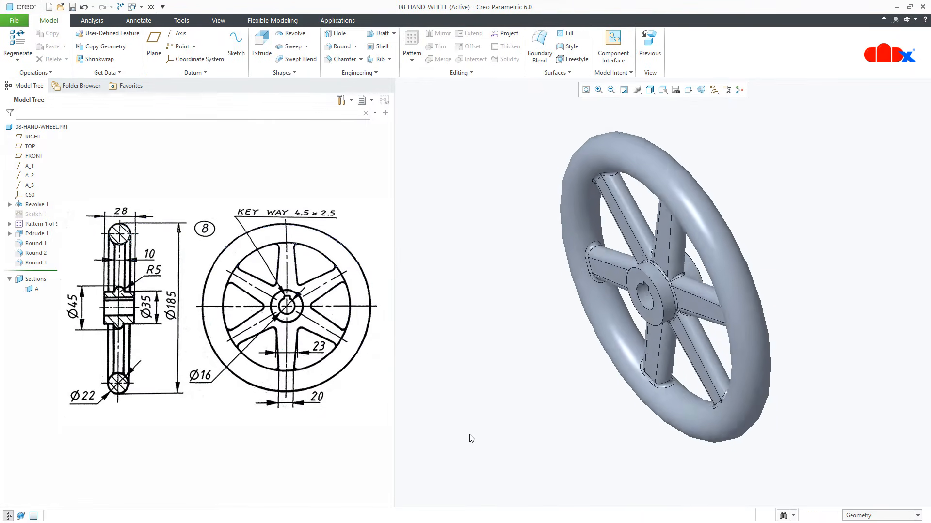
key("ctrl+s")
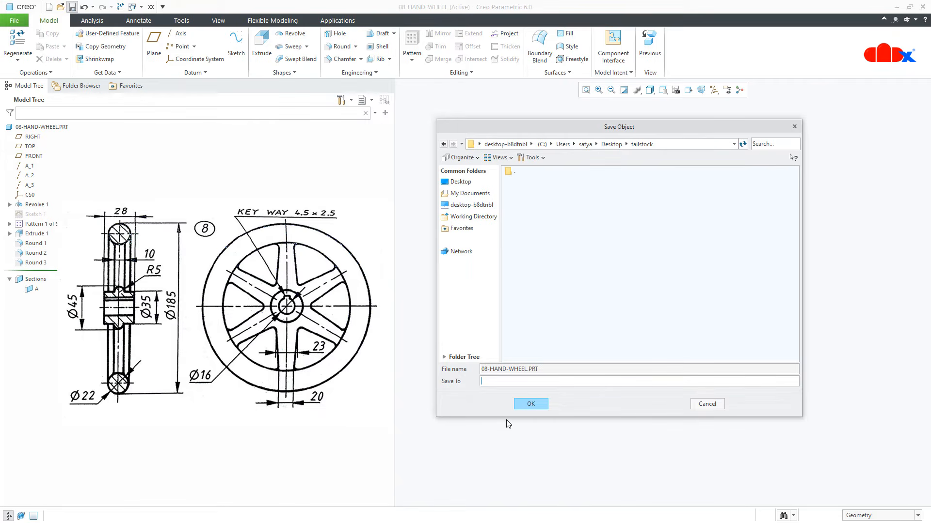
left_click(528, 406)
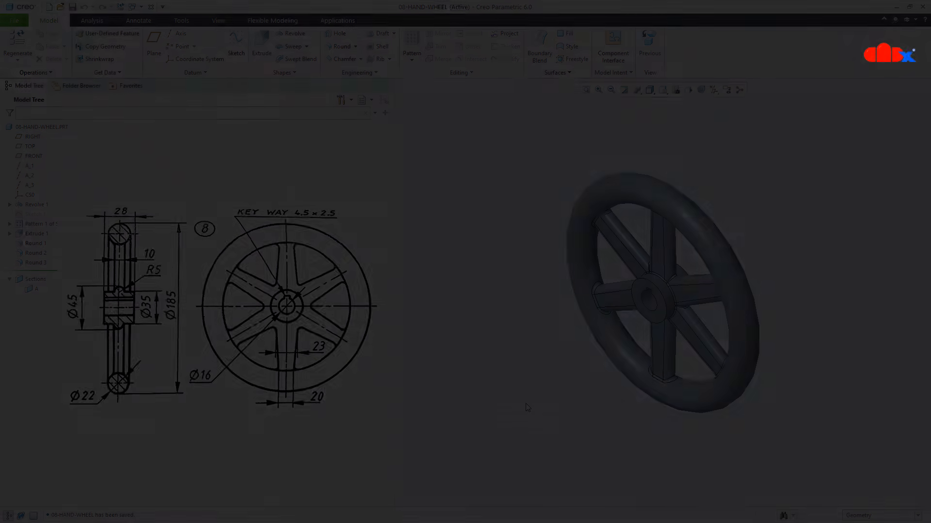
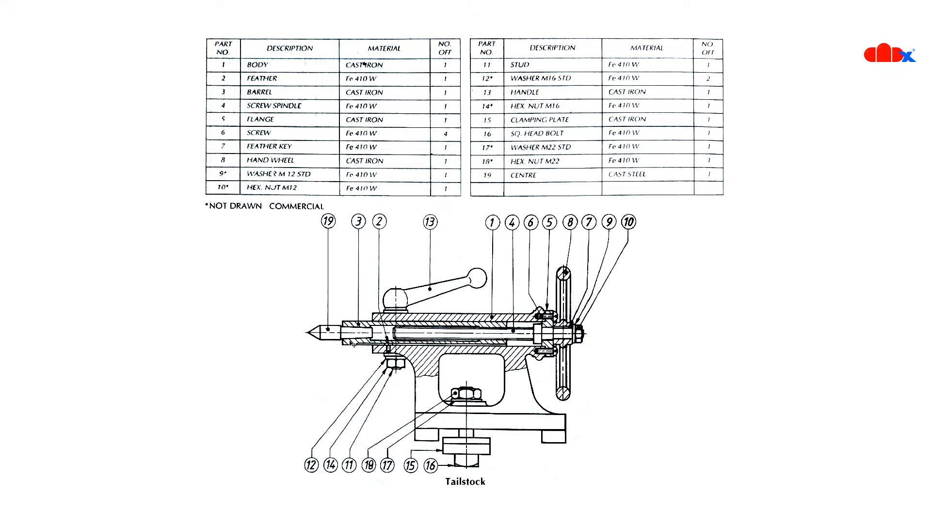
- Create a new solid part named 11-Stud with a template other than the default
scroll(352, 342, "down", 1)
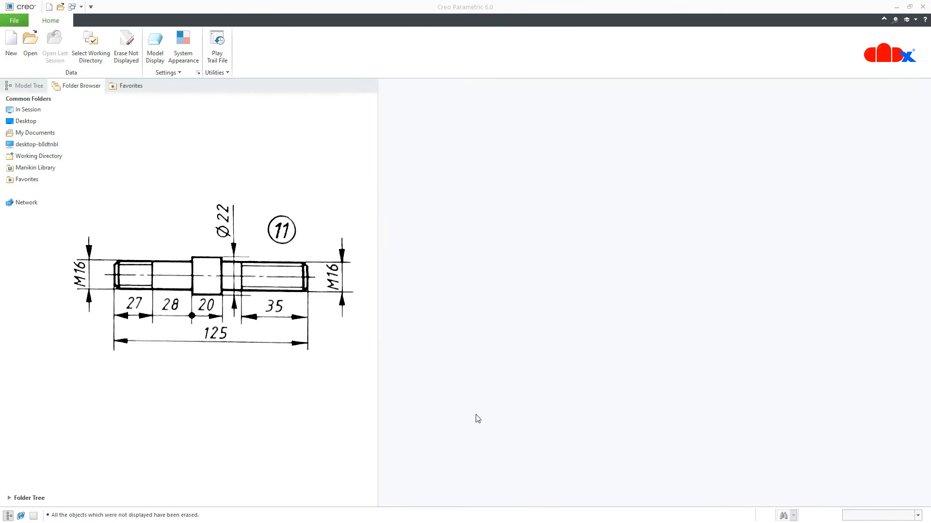
left_click(11, 46)
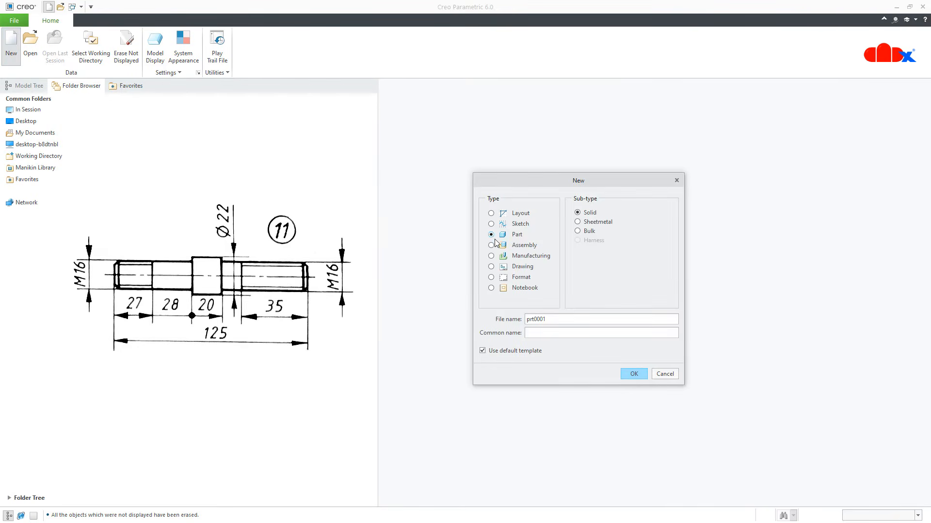
double_click(553, 319)
type("11-Stud")
left_click(625, 373)
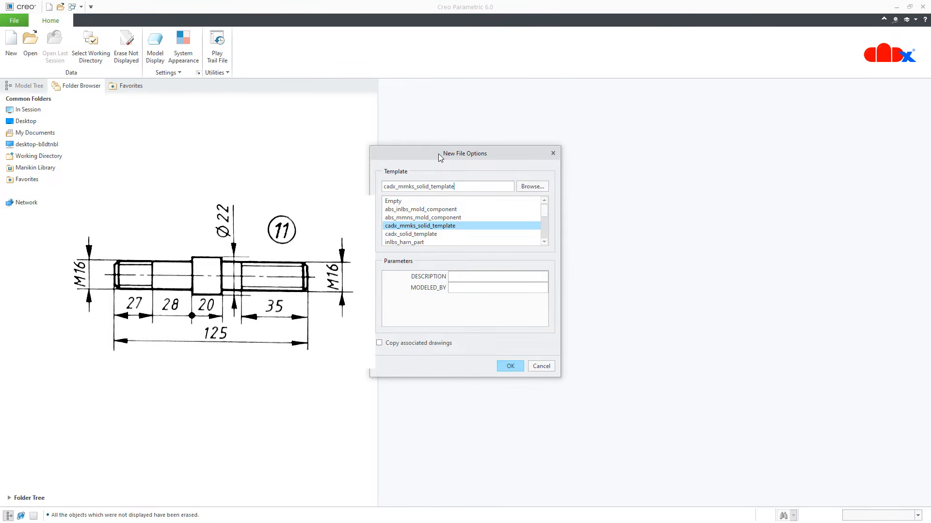
- Choose cadx_mmks_solid_template as the template and create the stud part
left_click_drag(439, 154, 507, 161)
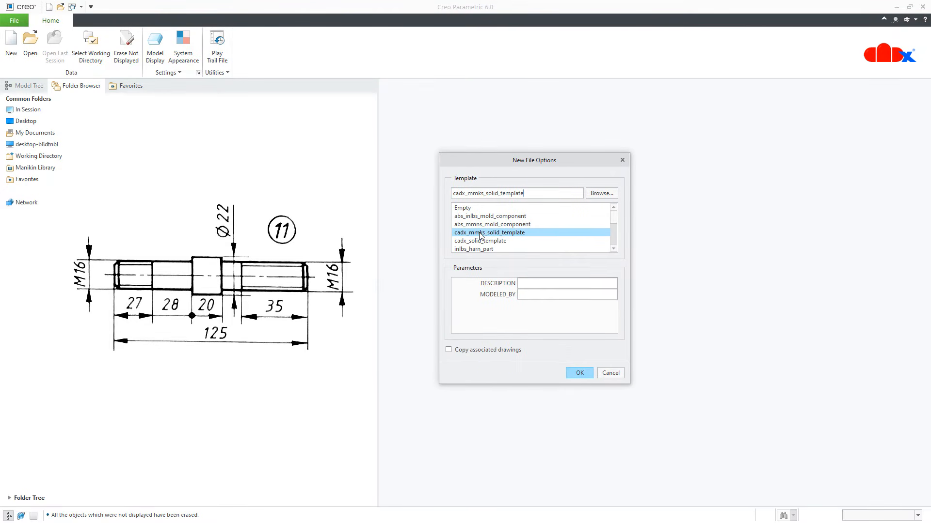
scroll(480, 235, "down", 4)
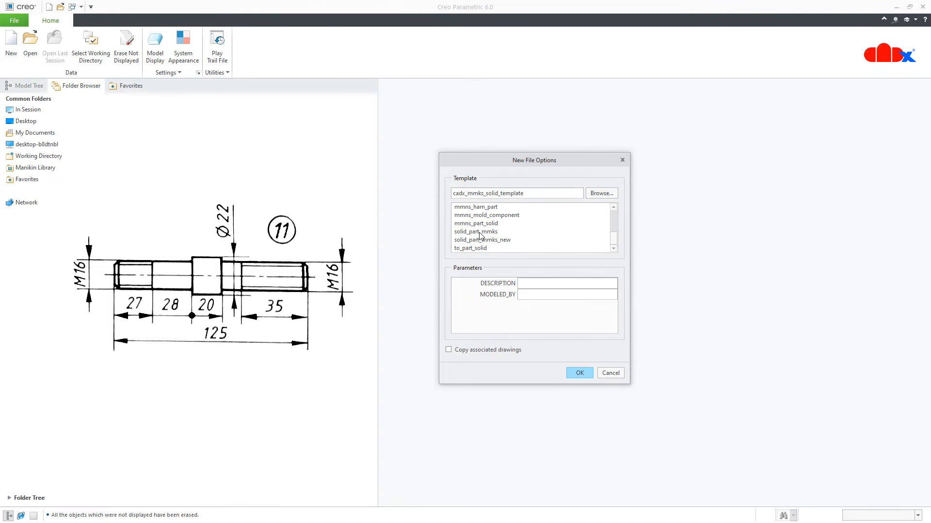
left_click(481, 232)
scroll(480, 235, "up", 4)
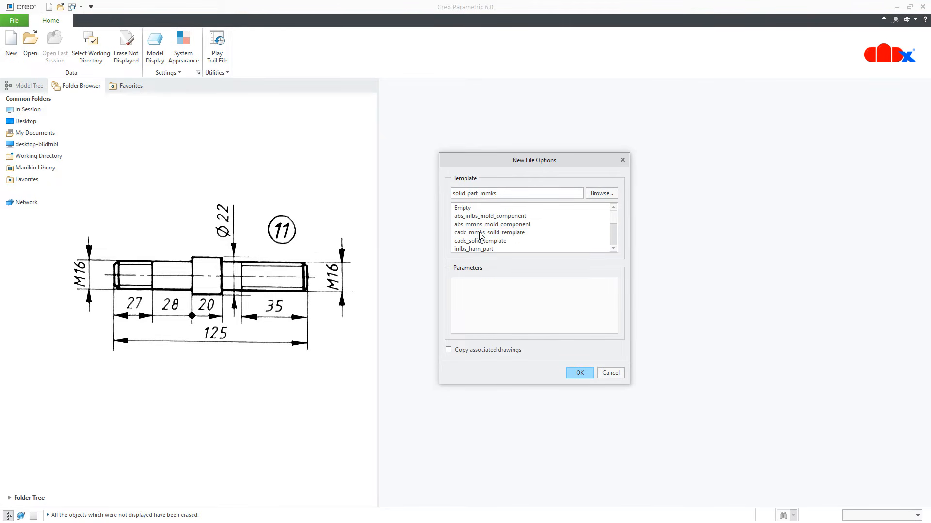
left_click(481, 232)
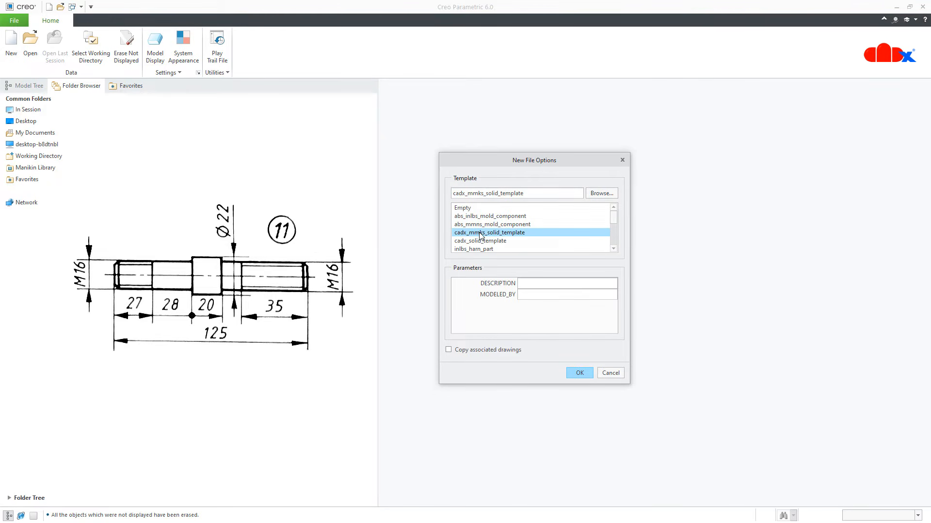
left_click(579, 376)
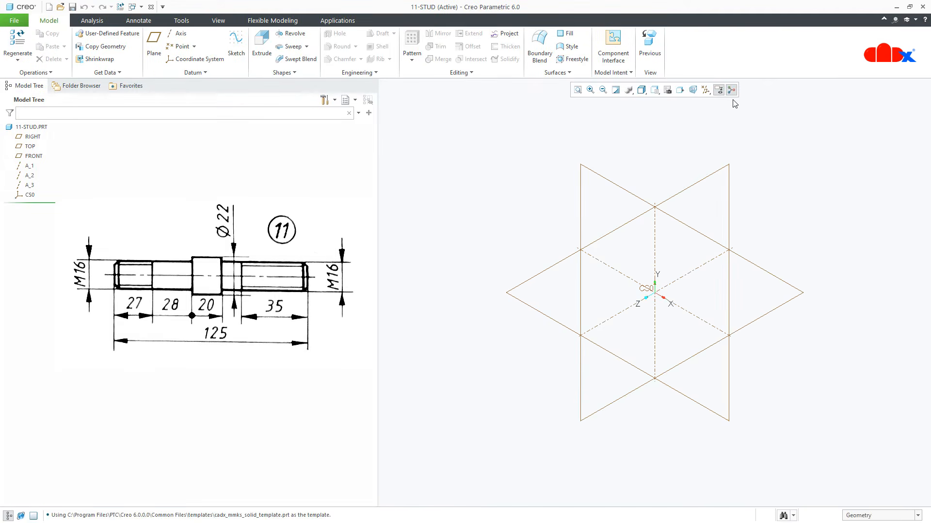
- Turn off the datum display and start a Revolve with its sketch on the FRONT plane
left_click(706, 90)
left_click(706, 102)
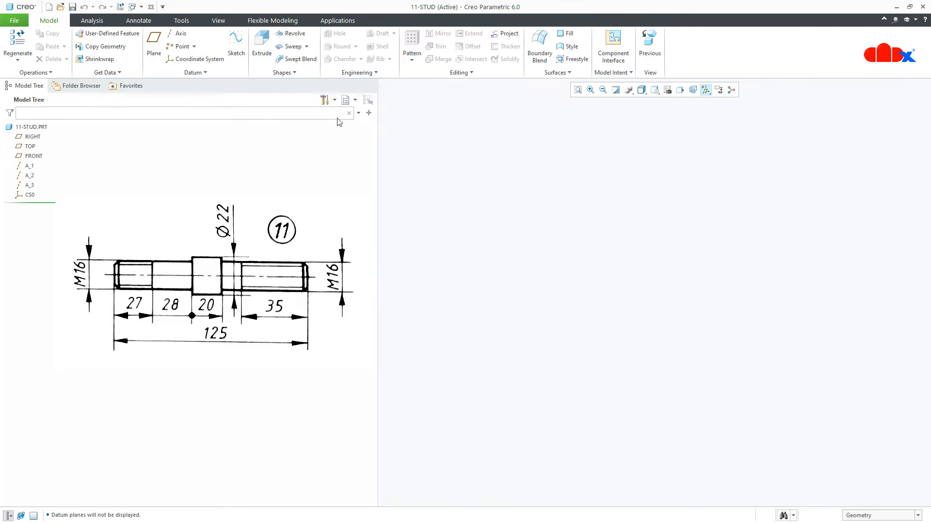
left_click(292, 35)
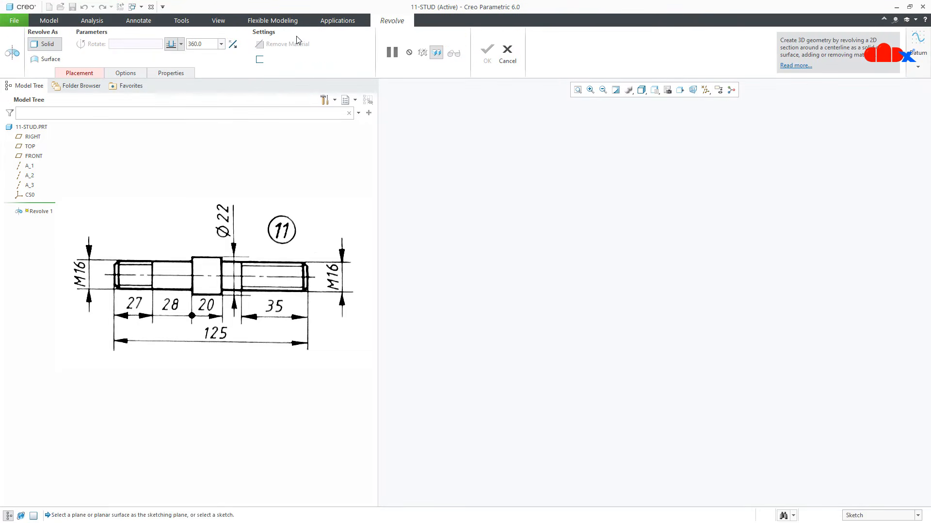
left_click(30, 156)
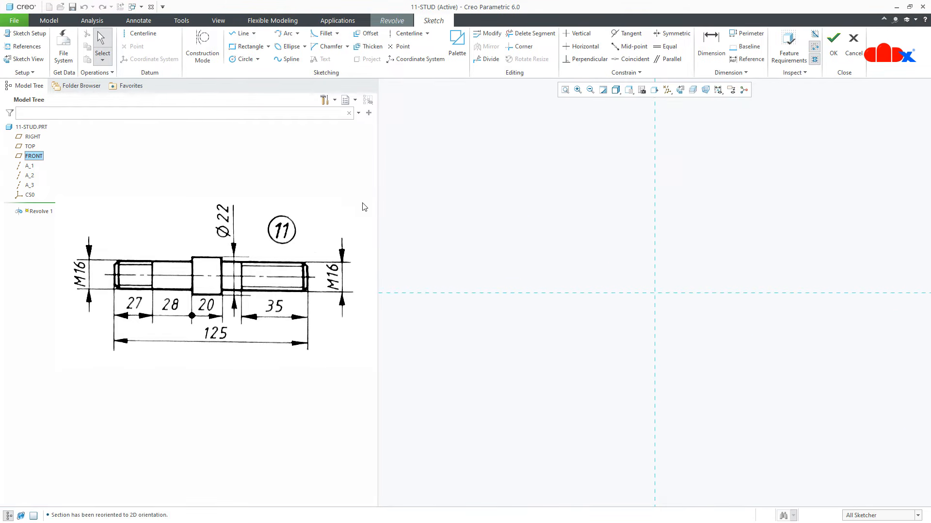
- Place a datum centerline along the horizontal reference as the axis of revolution
left_click(142, 32)
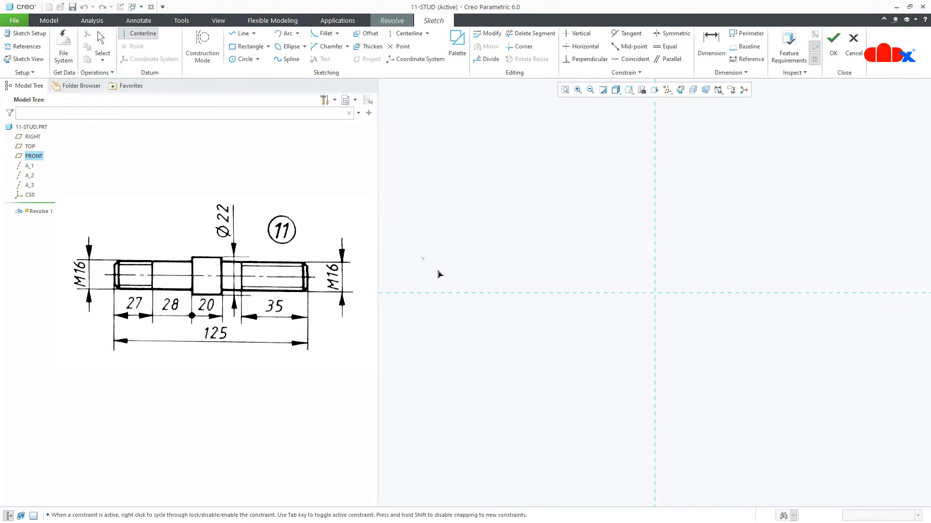
left_click(558, 297)
middle_click(612, 343)
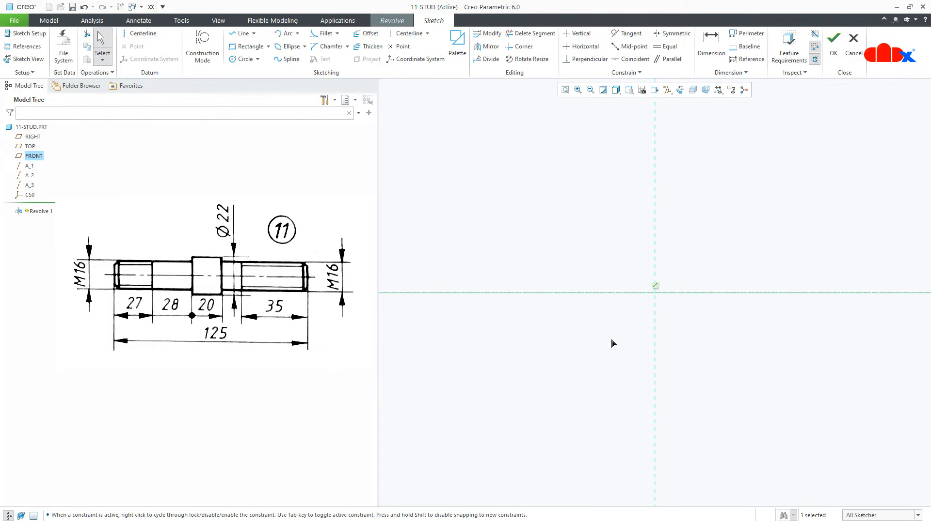
- Sketch the collar and left shank outline with lines from the vertical reference, stepping down to end on the centerline
right_click(611, 343)
left_click(632, 361)
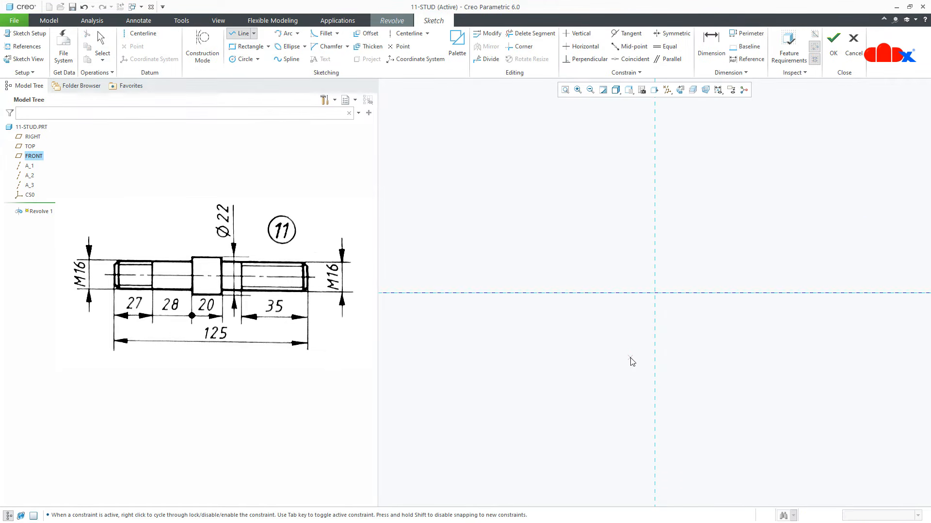
left_click(654, 265)
left_click(616, 266)
left_click(616, 277)
left_click(536, 277)
left_click(536, 292)
middle_click(537, 293)
- Sketch the right shank outline from the collar down to the centerline and close the profile along the axis
left_click(655, 266)
left_click(655, 276)
left_click(746, 280)
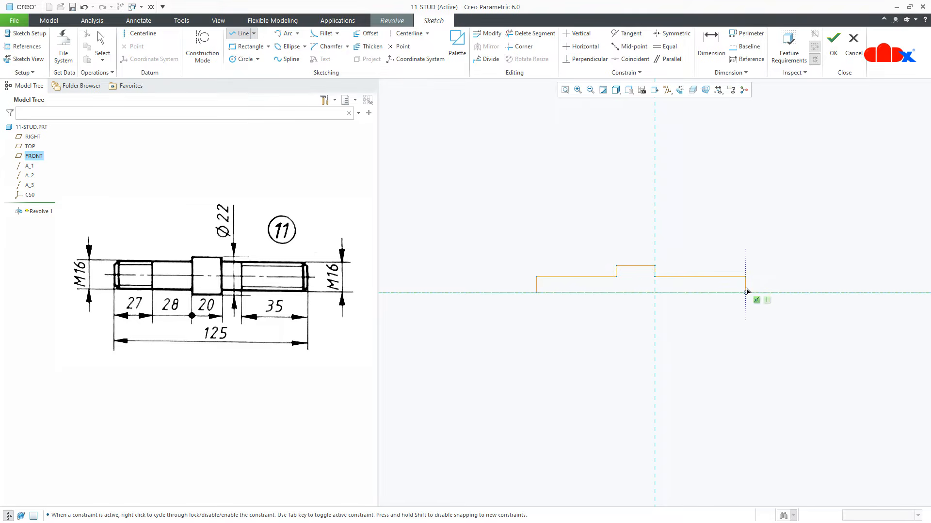
left_click(746, 292)
left_click(539, 293)
middle_click(579, 316)
scroll(662, 291, "up", 3)
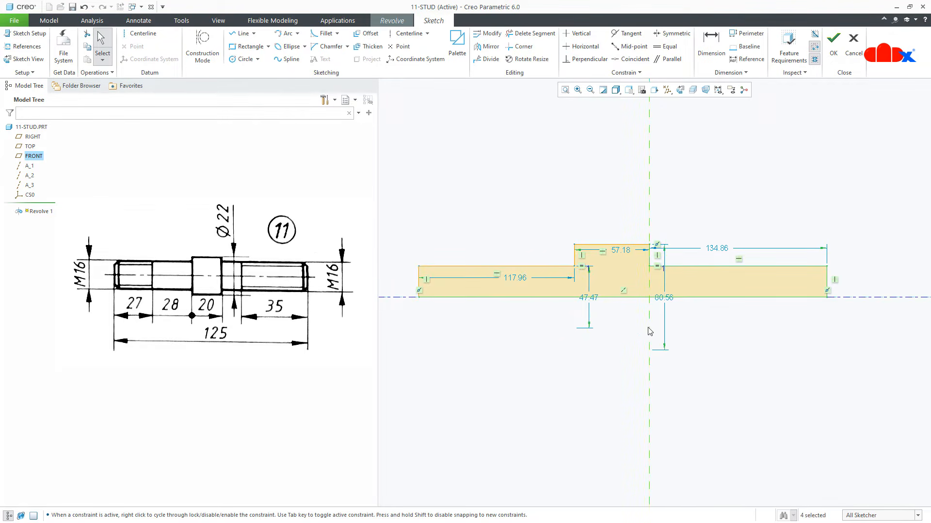
- Set the collar width to 20 mm and the left shank length to 55 mm
double_click(629, 251)
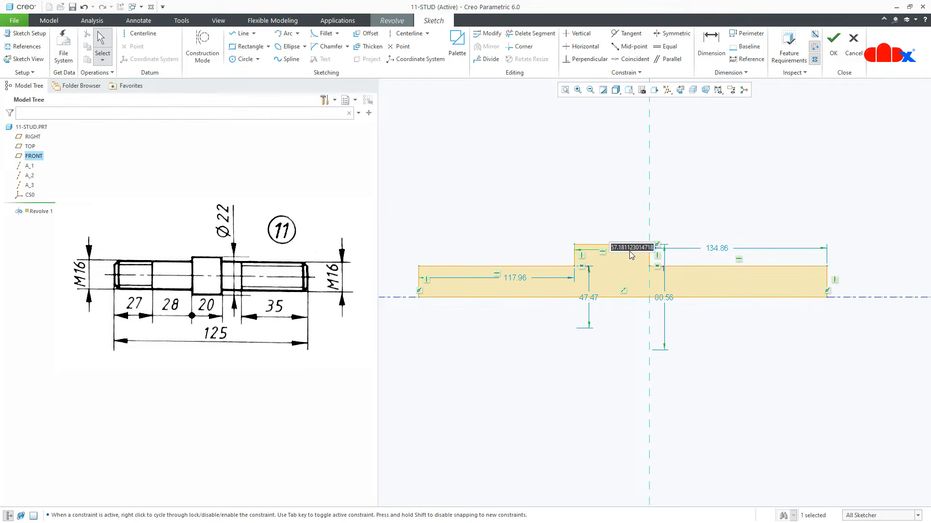
type("20")
key("Return")
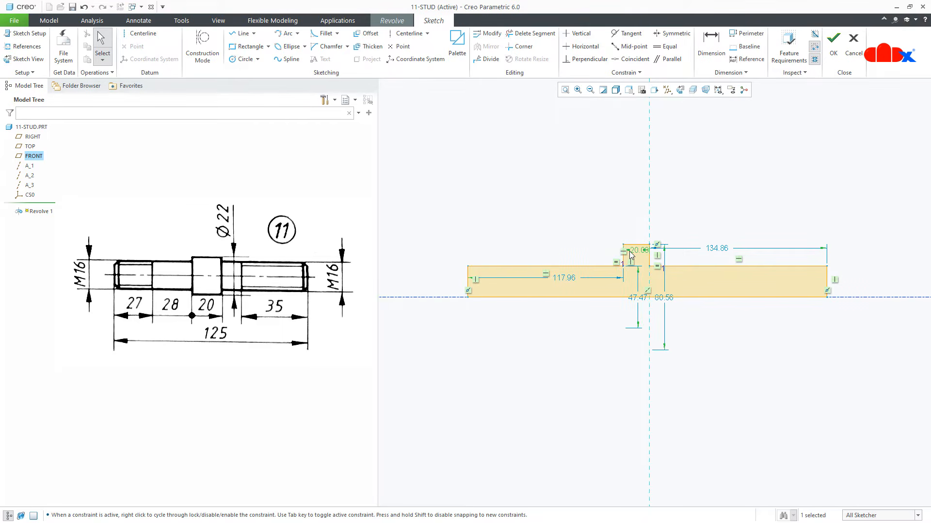
double_click(572, 279)
key("Return")
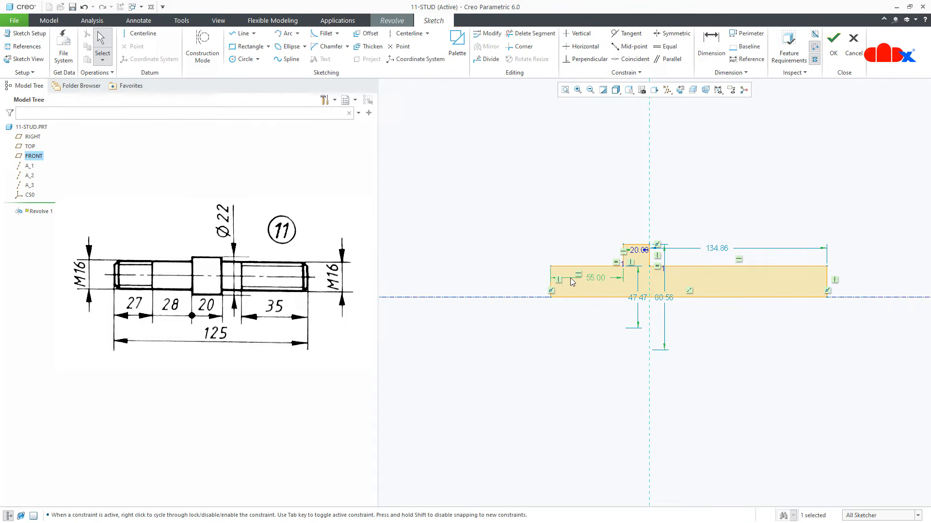
- Dimension the overall length of the profile between its two end edges and set it to 125 mm
right_click(572, 282)
left_click(674, 295)
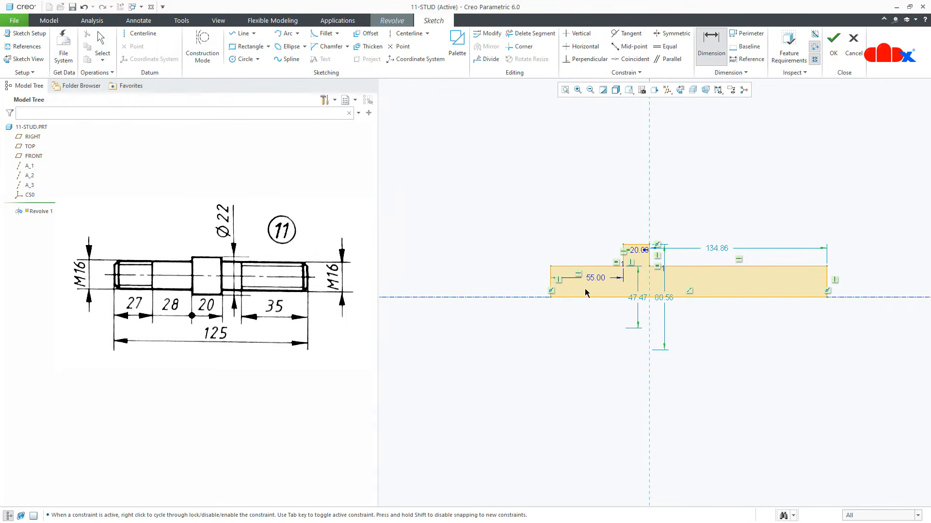
left_click(829, 294)
middle_click(771, 340)
type("1")
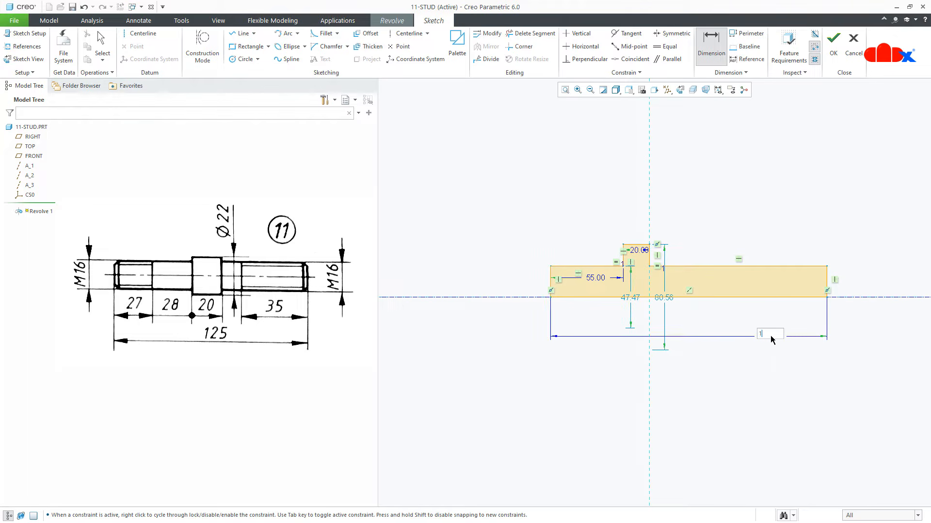
type("25")
key("Return")
scroll(677, 294, "up", 4)
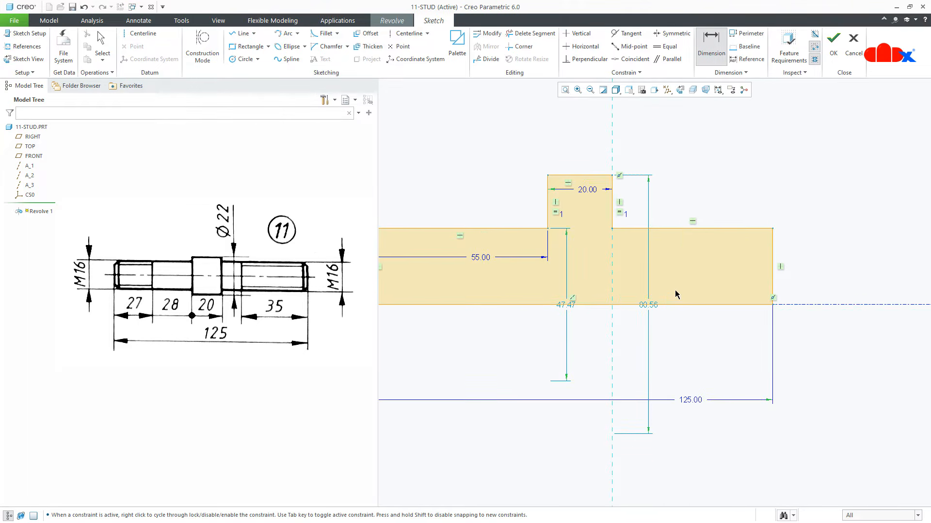
- Set the shank diameter to 16 mm and the collar diameter to 22 mm
middle_click(677, 295)
double_click(570, 305)
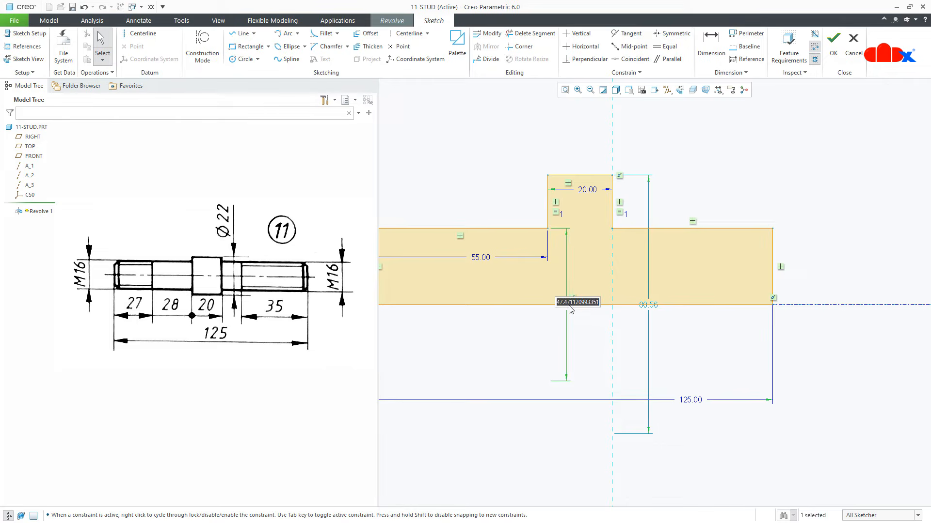
type("16")
key("Return")
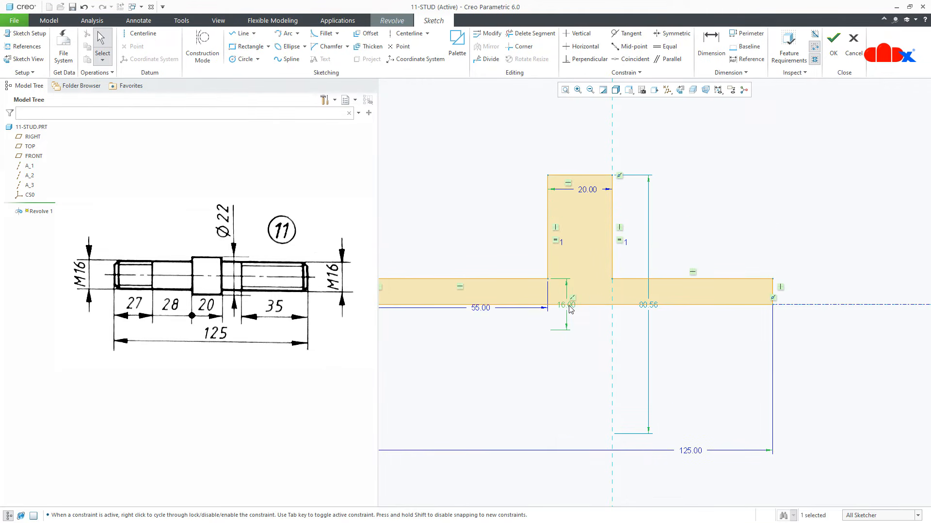
double_click(658, 308)
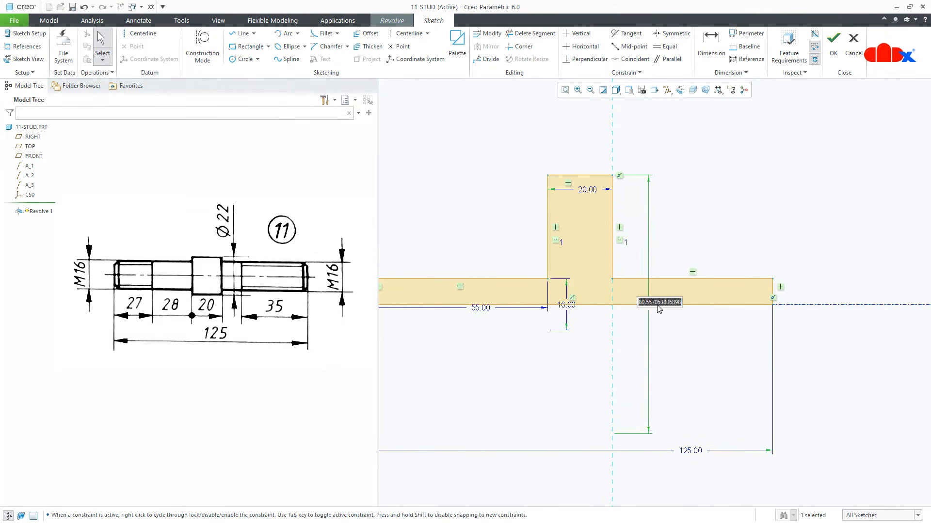
type("22")
key("Return")
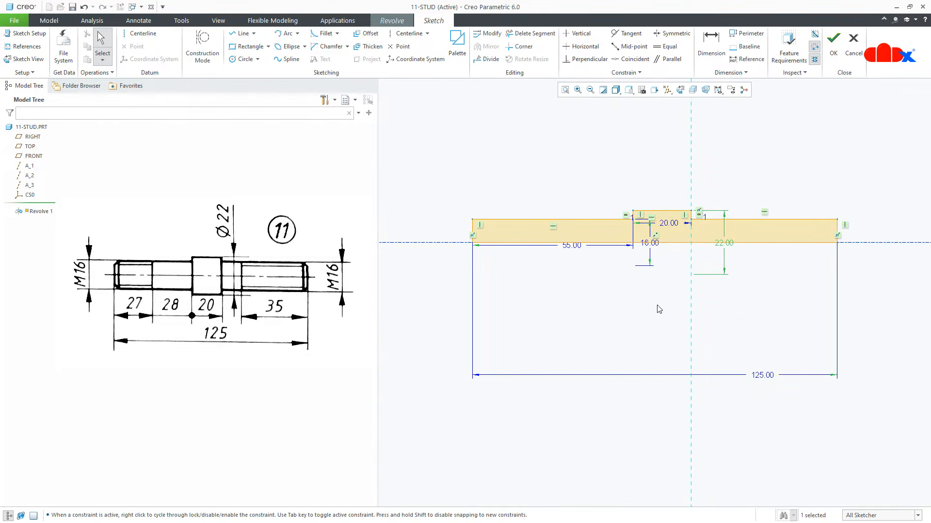
- Finish the sketch, complete the 360° solid revolve, and return the model to its default orientation
right_click(659, 309)
left_click(676, 401)
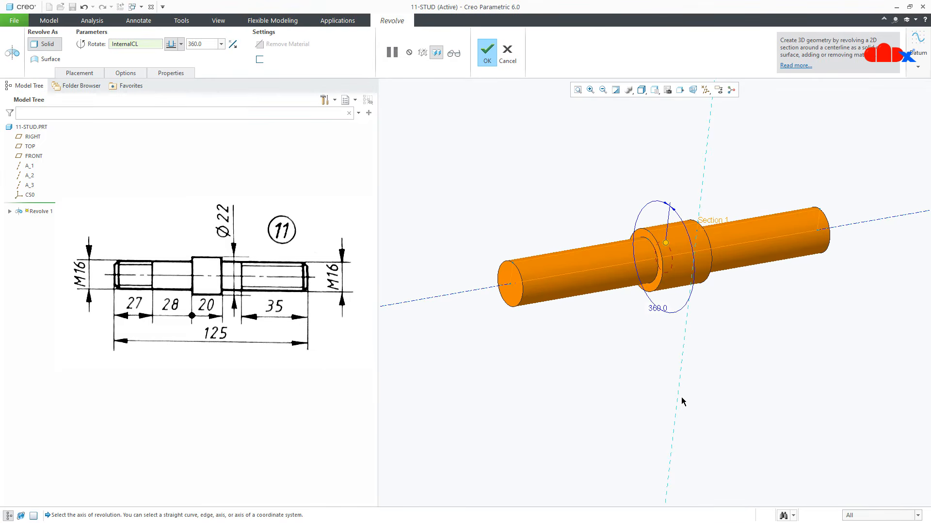
middle_click(682, 398)
key("ctrl+d")
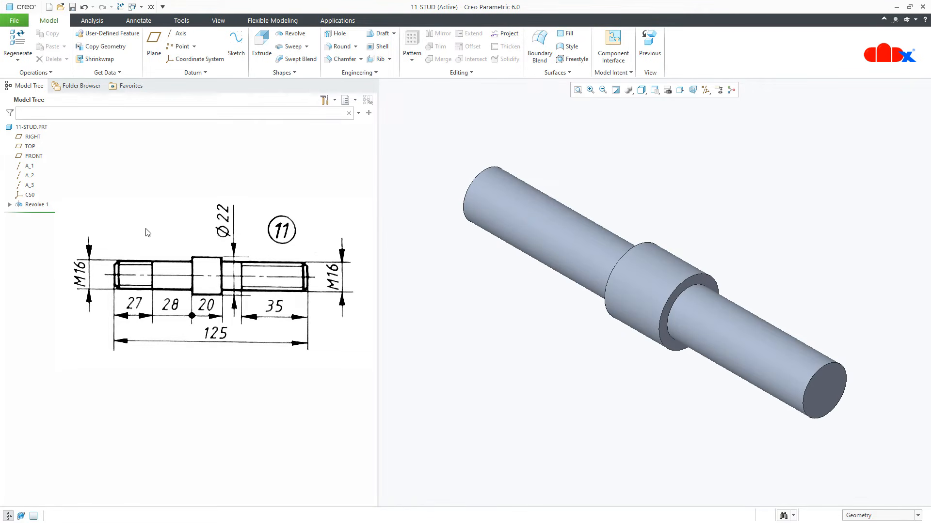
- Start a Cosmetic Thread on the longer shank's cylindrical surface as a standard ISO thread of size M16x2
left_click(347, 74)
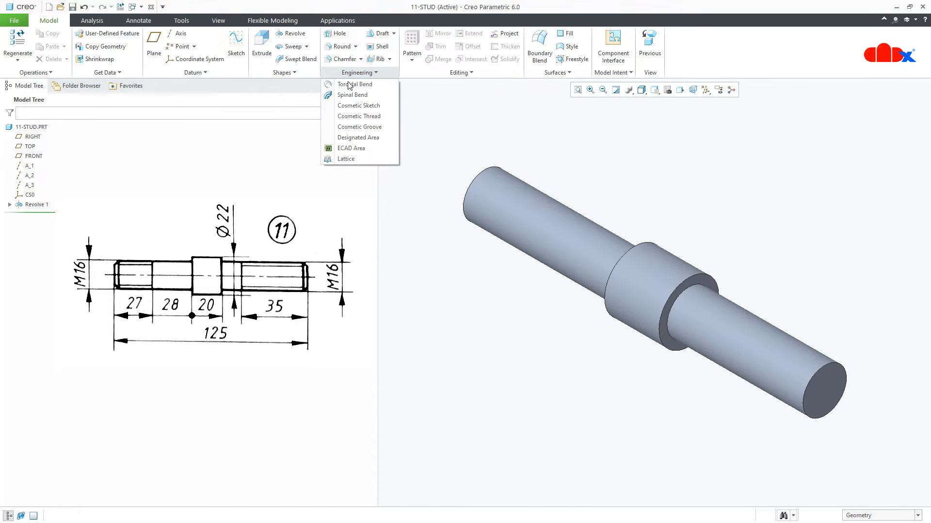
left_click(349, 116)
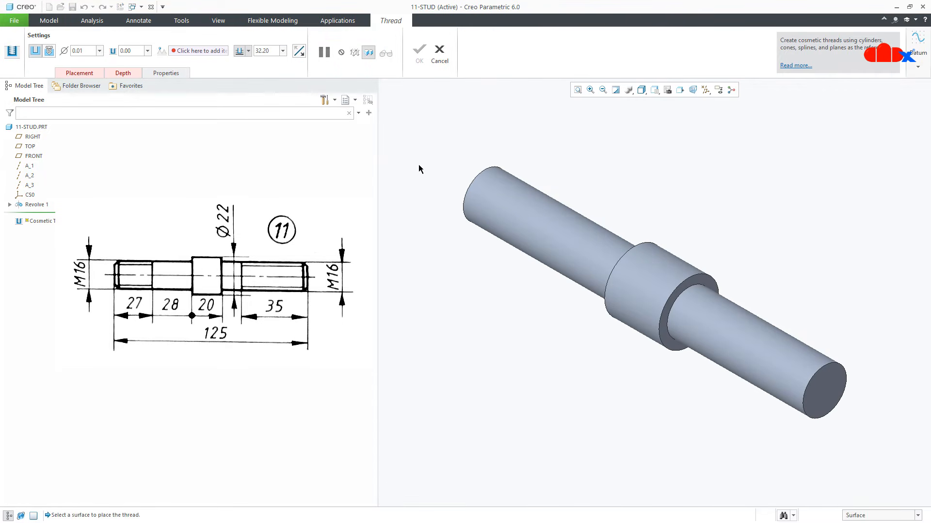
left_click(479, 200)
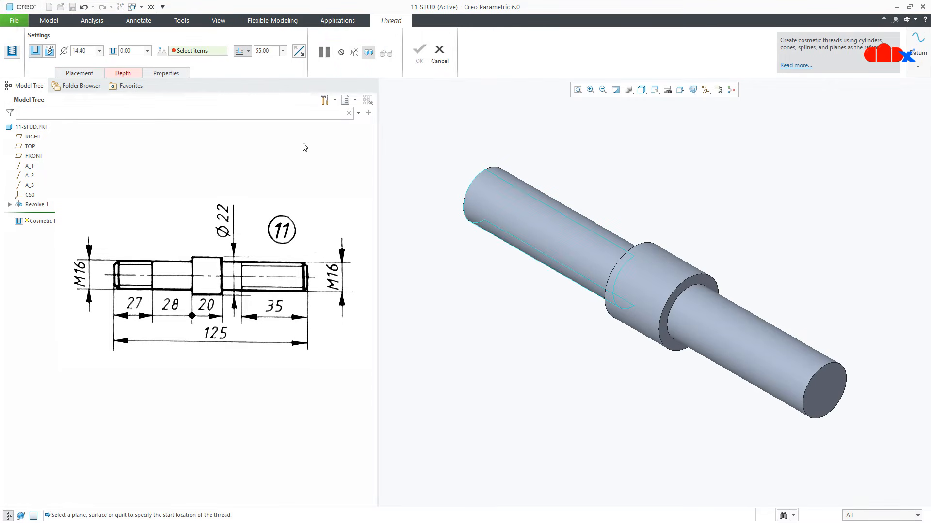
left_click(50, 51)
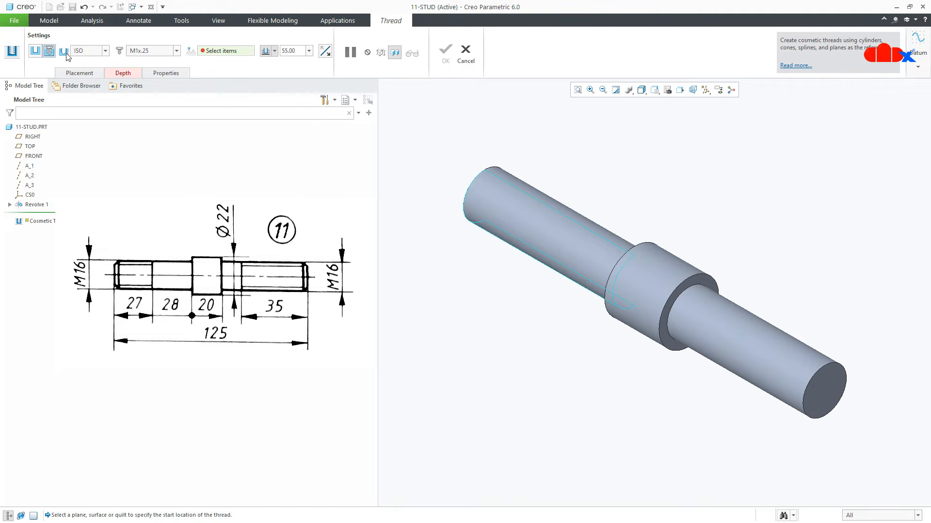
left_click(177, 51)
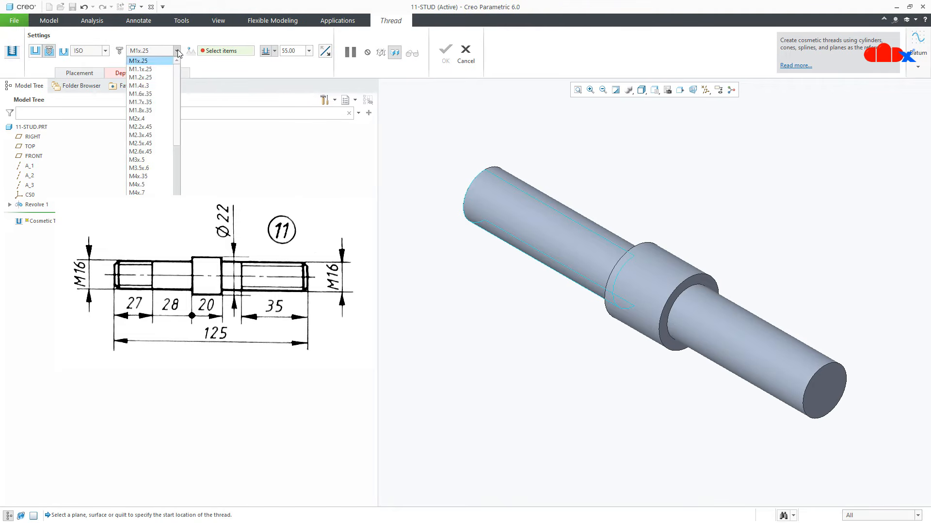
scroll(146, 145, "down", 9)
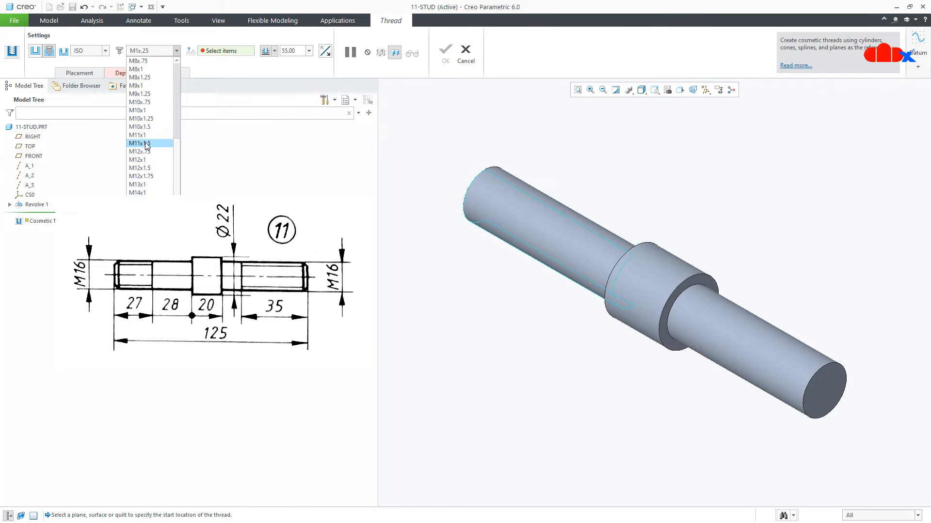
scroll(147, 144, "down", 3)
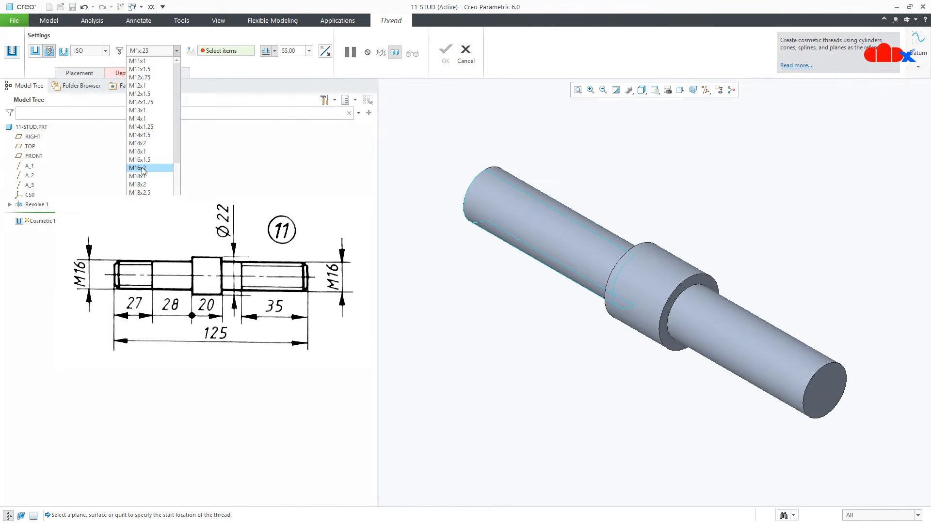
left_click(138, 168)
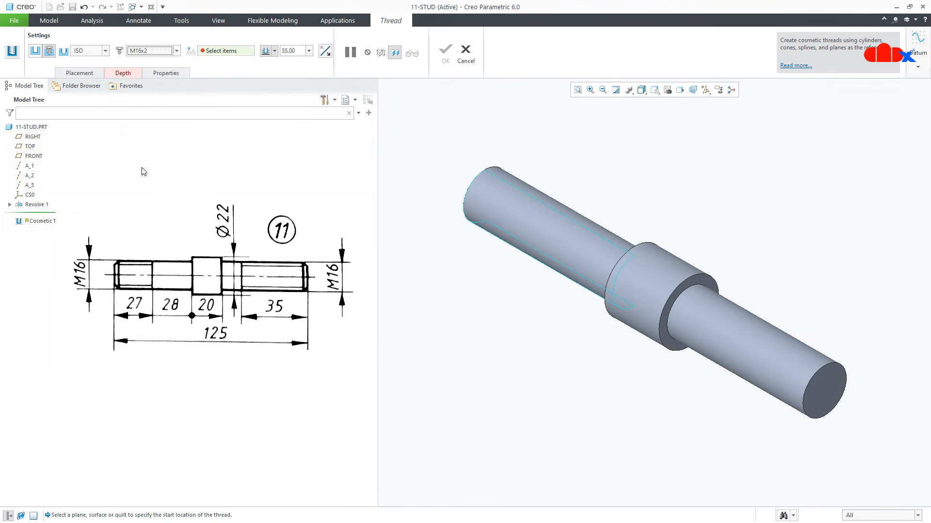
- Start the thread from the longer shank's end face with a blind depth of 27 mm and complete it
left_click(137, 74)
left_click(136, 104)
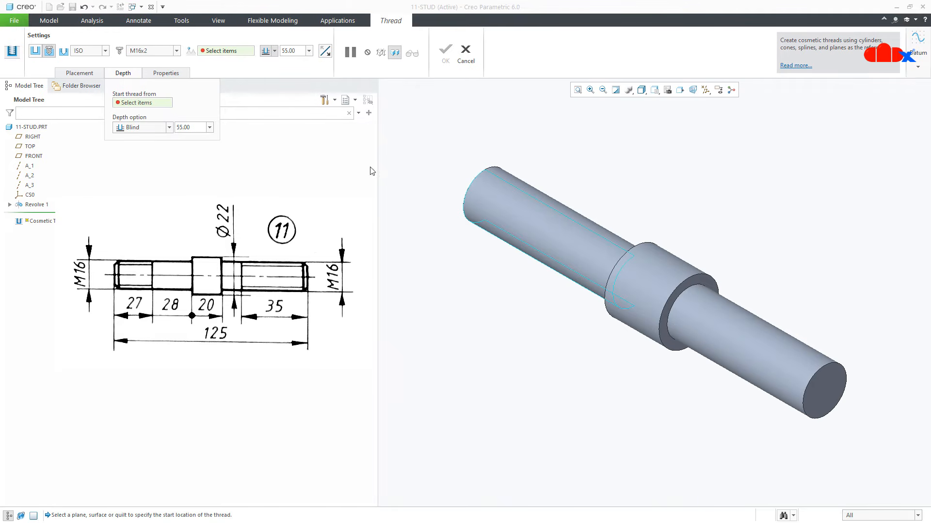
middle_click_drag(489, 201, 514, 201)
left_click(462, 176)
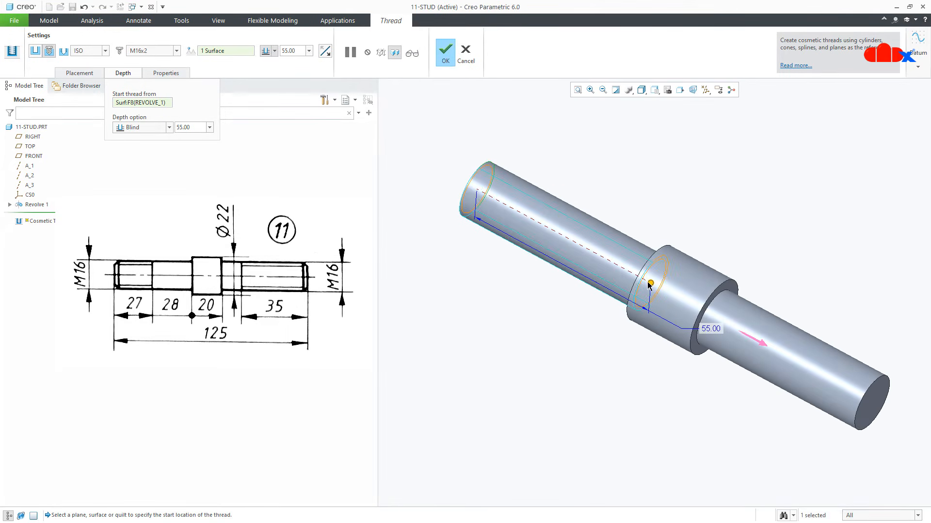
left_click_drag(649, 286, 531, 234)
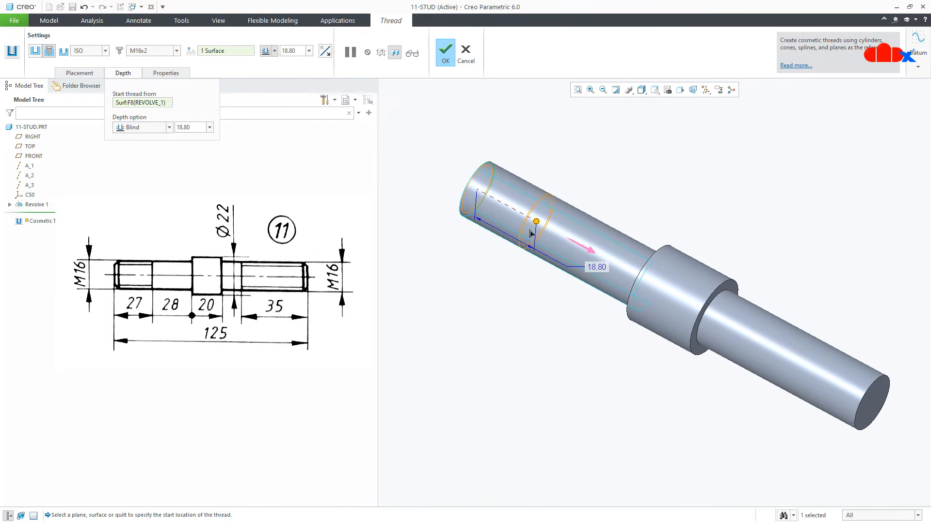
double_click(594, 266)
type("27")
key("Return")
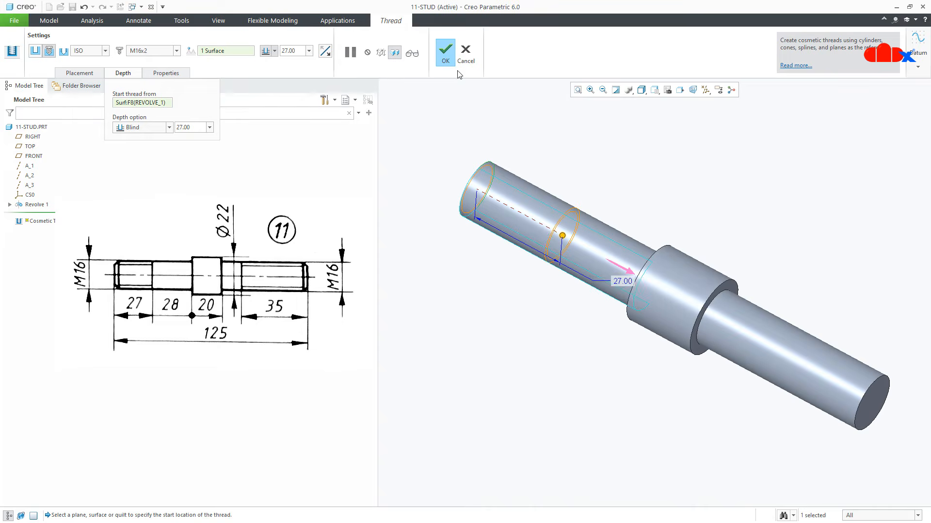
left_click(445, 54)
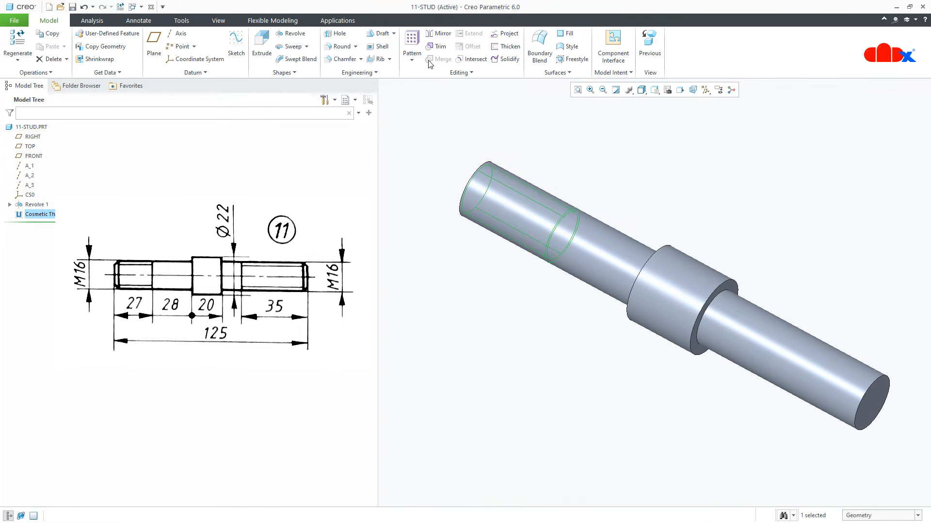
- Start a second Cosmetic Thread on the shorter shank's cylindrical surface as a standard ISO M16x2 thread
left_click(361, 72)
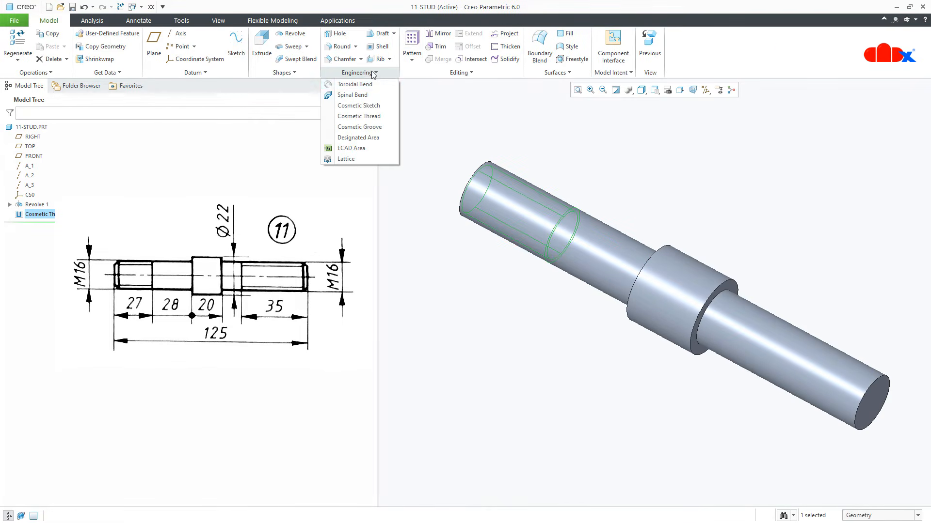
left_click(365, 116)
left_click(750, 333)
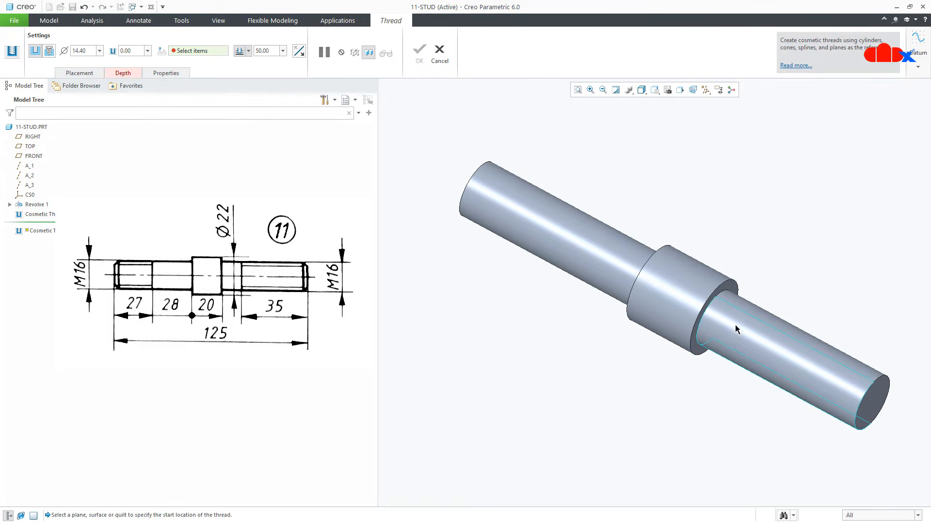
left_click(49, 51)
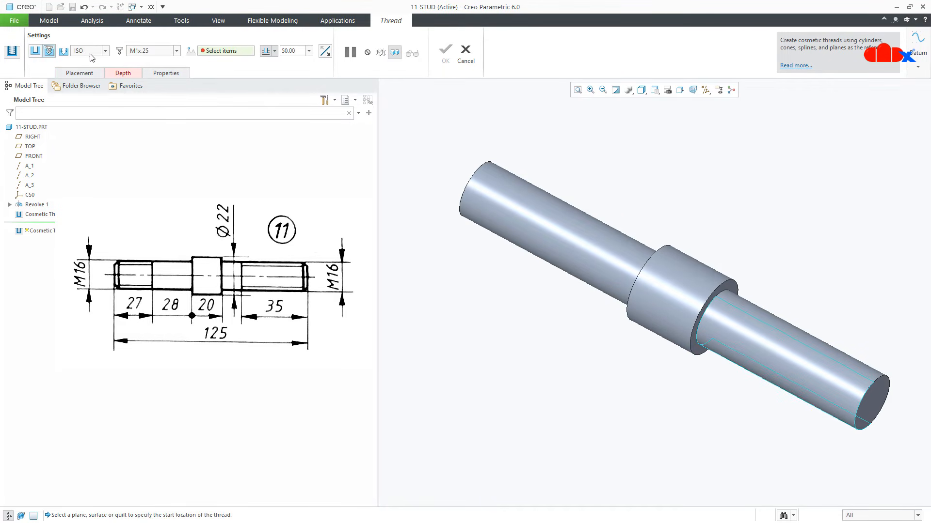
left_click(179, 53)
scroll(180, 69, "down", 10)
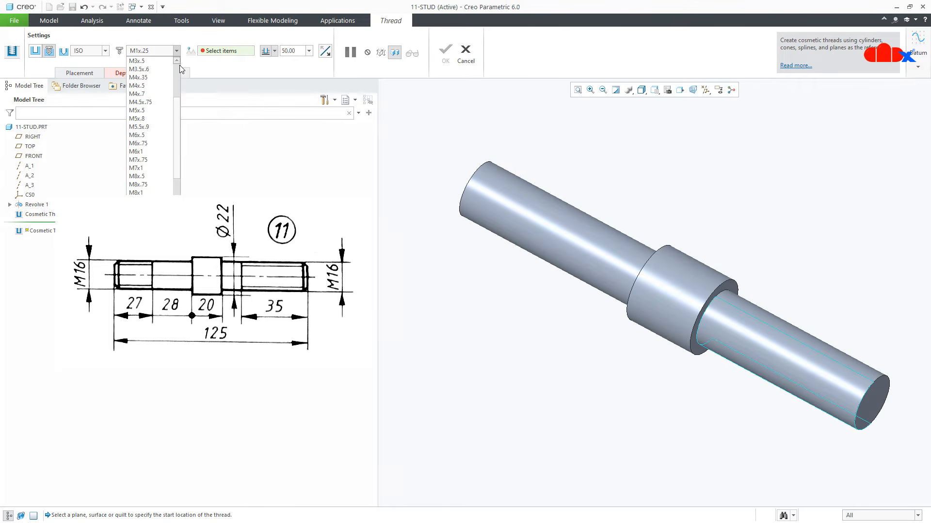
scroll(180, 69, "down", 4)
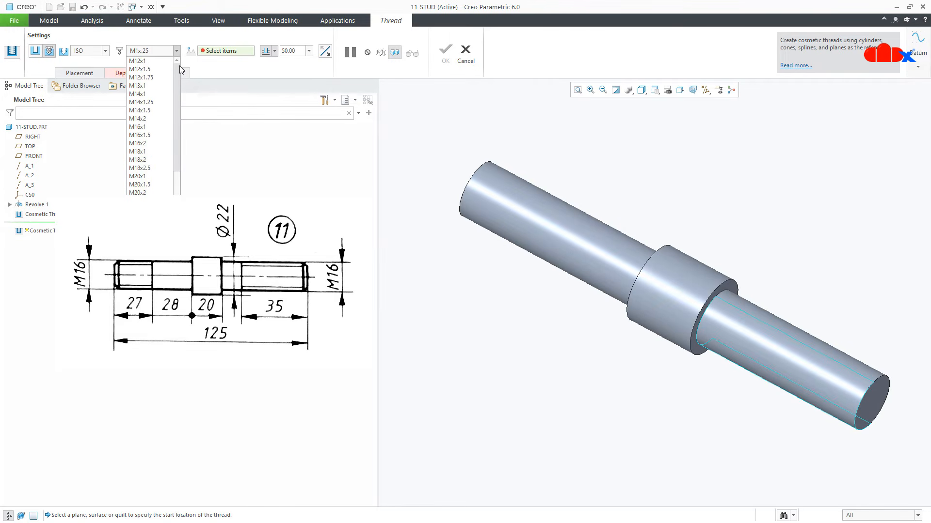
left_click(145, 144)
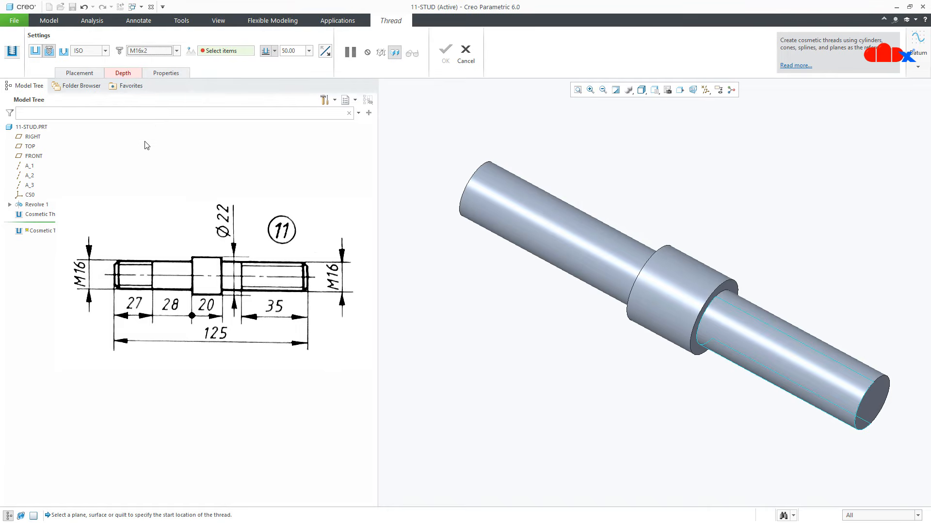
- Start the second thread from the shorter shank's end face with a blind depth of 35 mm and complete it
left_click(123, 73)
scroll(759, 332, "down", 1)
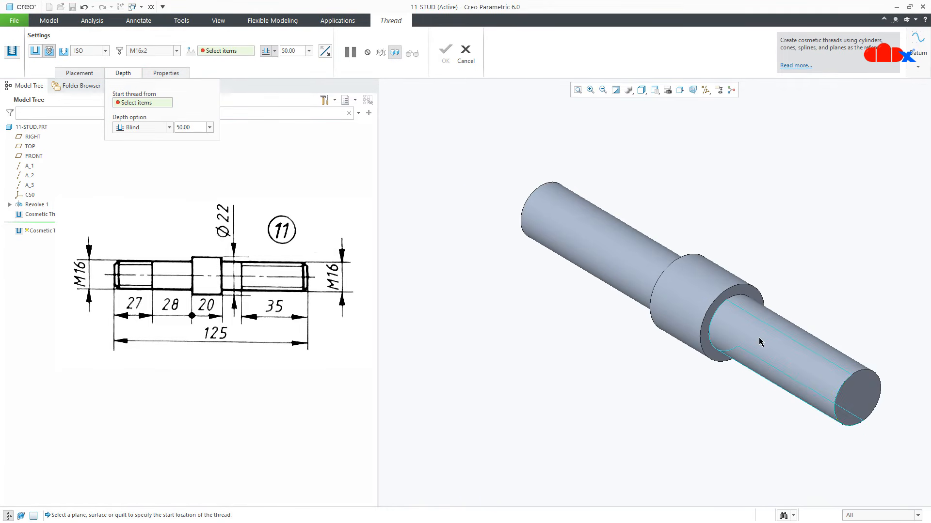
left_click(860, 398)
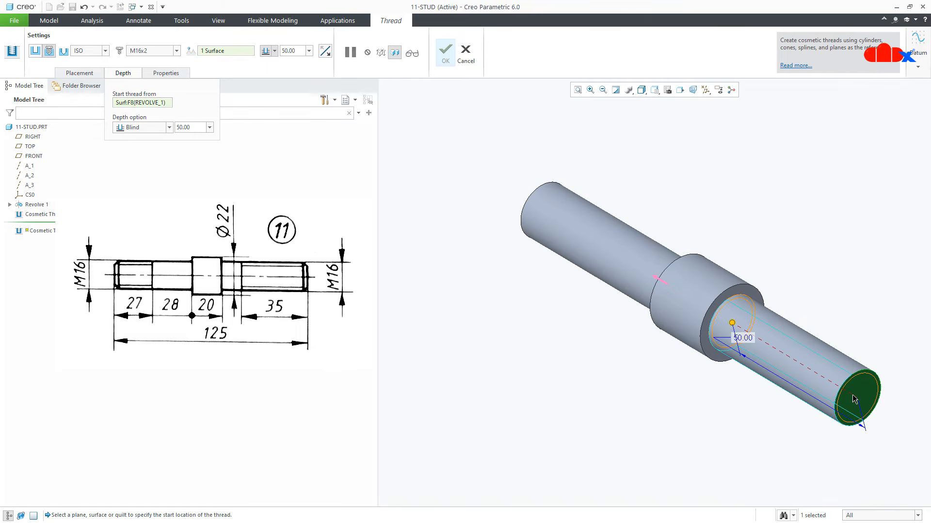
double_click(742, 337)
type("35")
key("Return")
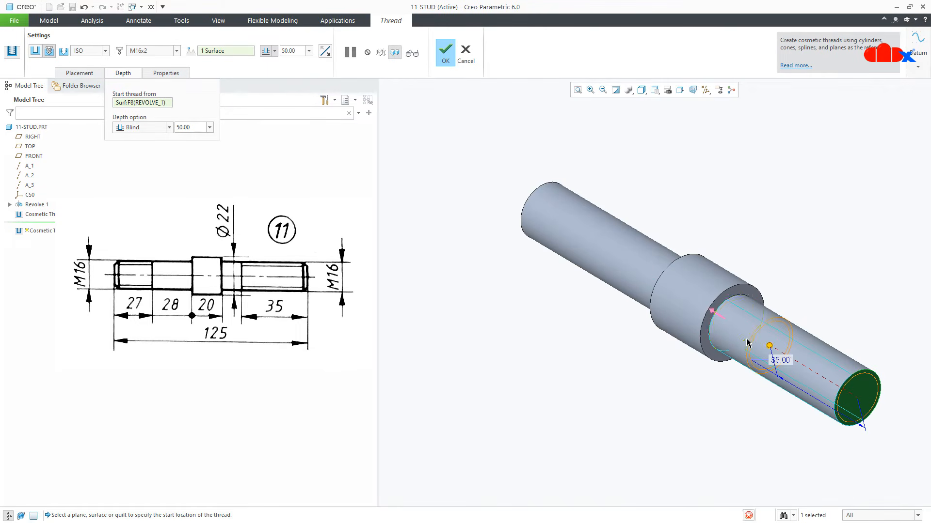
middle_click_drag(771, 356, 713, 417)
middle_click(792, 364)
left_click(712, 417)
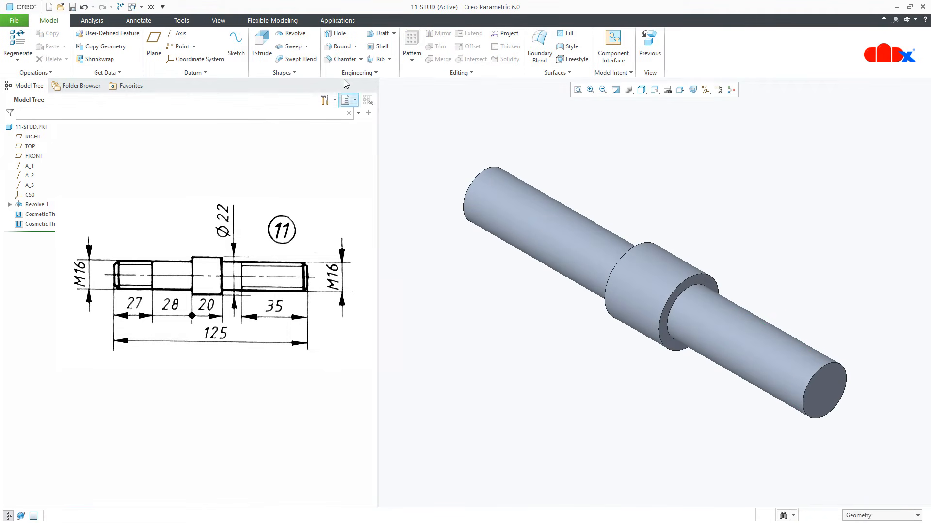
- Chamfer the circular edges at both ends of the stud with a D x D chamfer of 1 mm
left_click(343, 59)
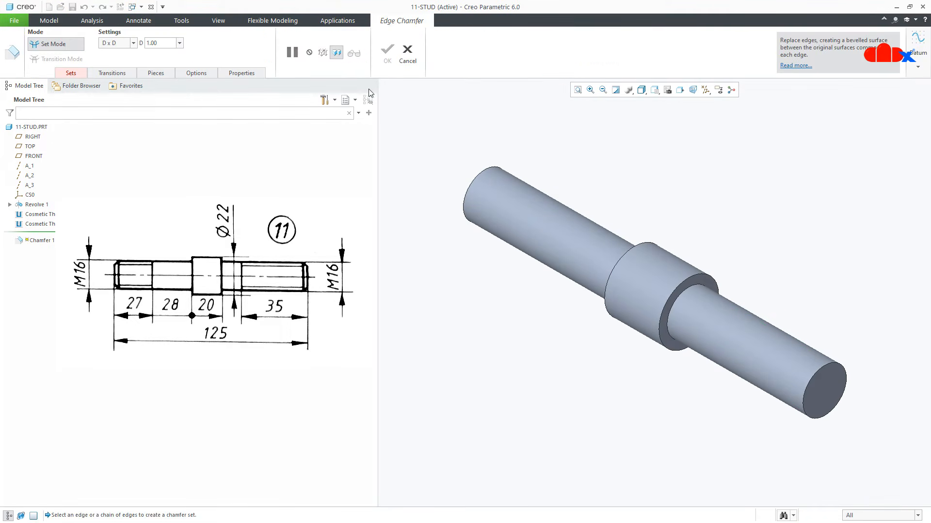
left_click(469, 187)
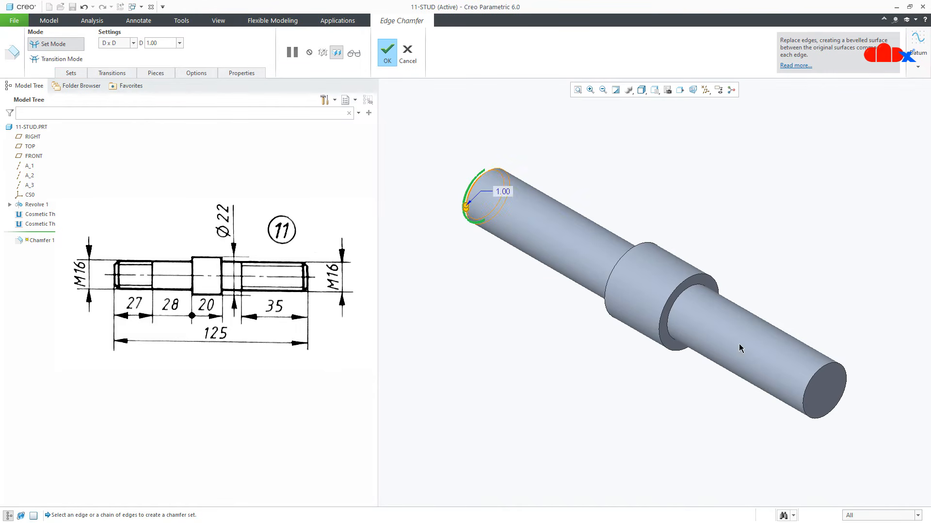
left_click(808, 386, "ctrl")
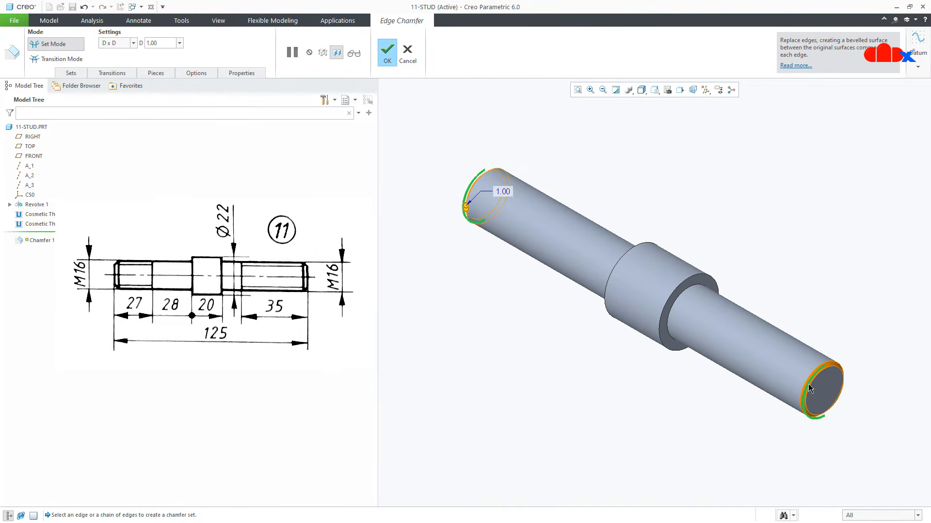
middle_click(743, 415)
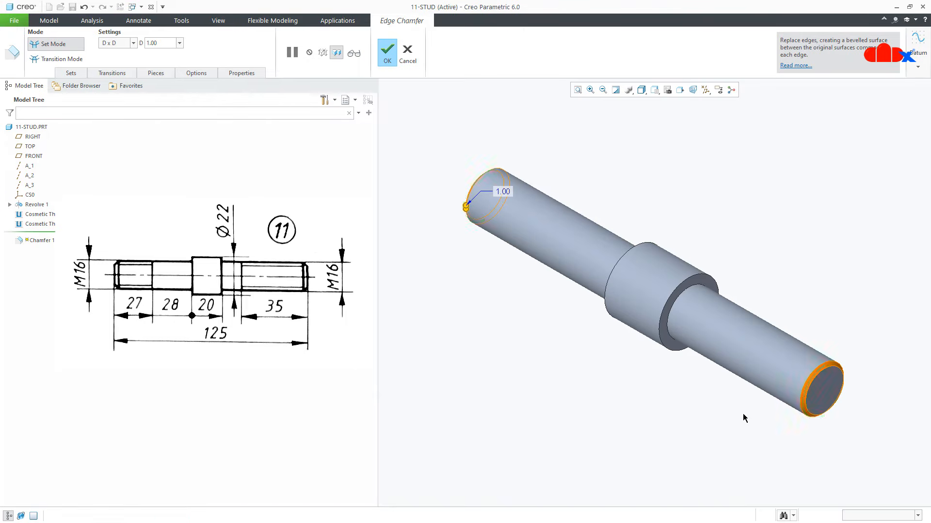
- Save the stud part in the tailstock folder and move on to the next reference drawing
key("ctrl+s")
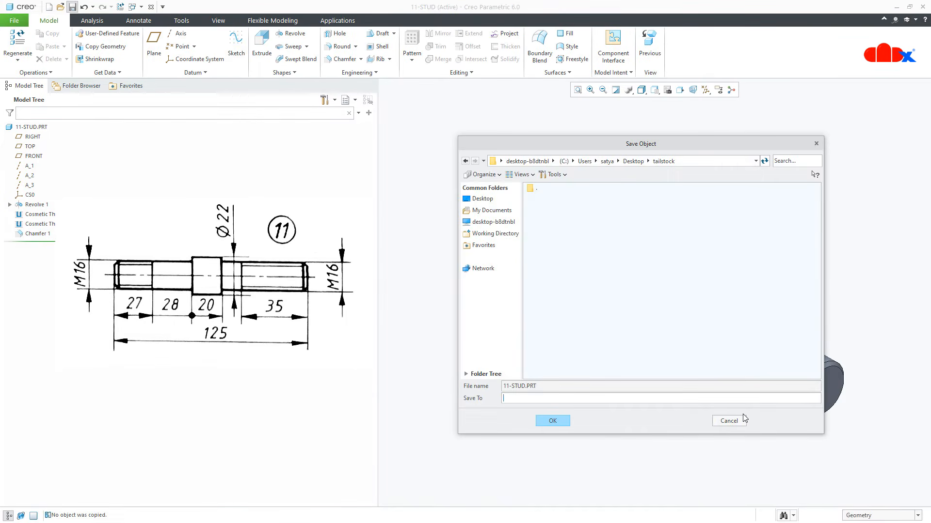
left_click(561, 421)
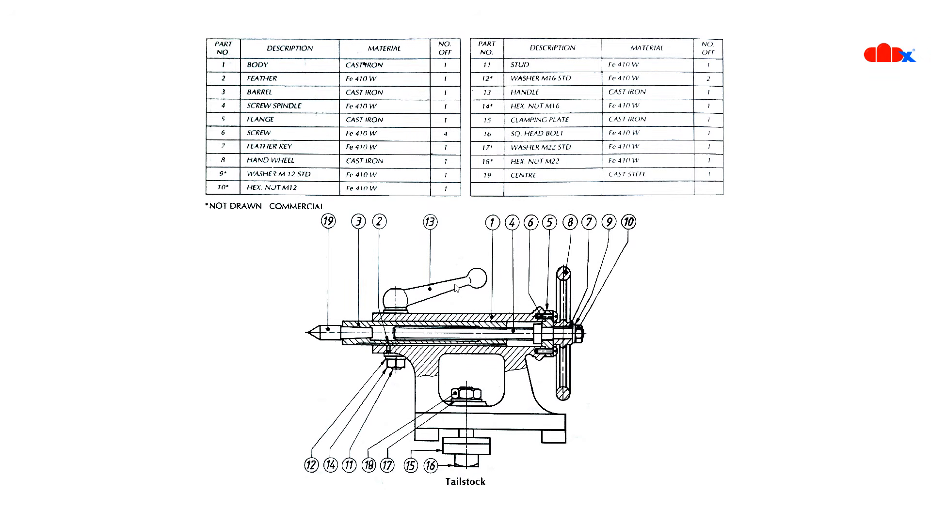
key("Right")
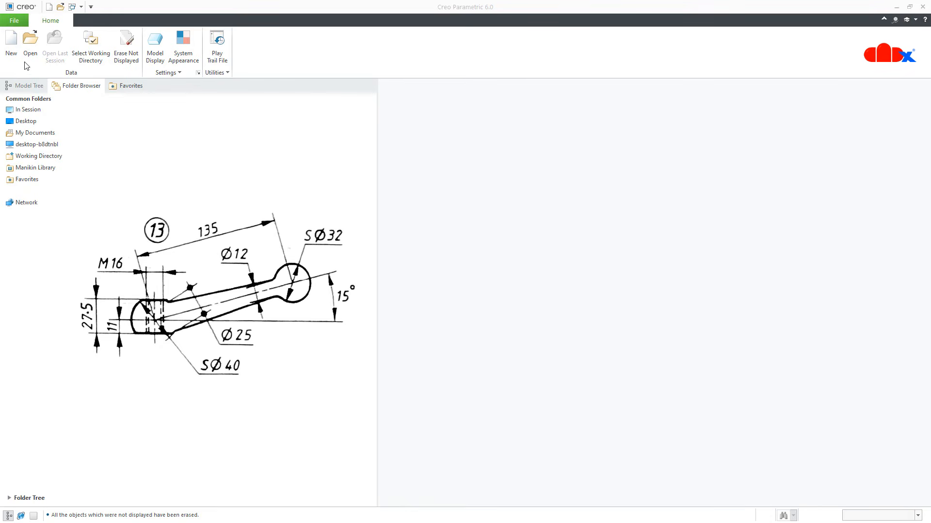
- Start a new solid part named 13-Handle without the default template
left_click(11, 46)
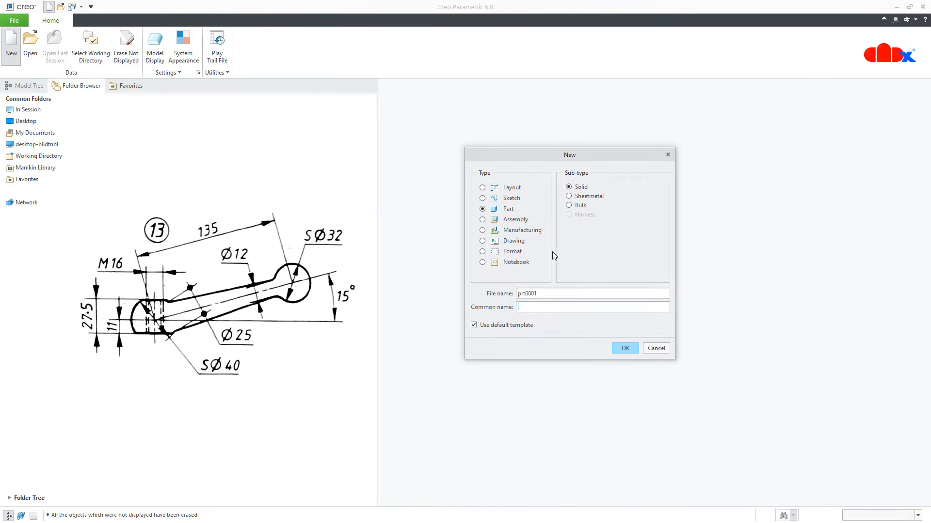
double_click(544, 294)
type("13-Handle")
left_click(520, 326)
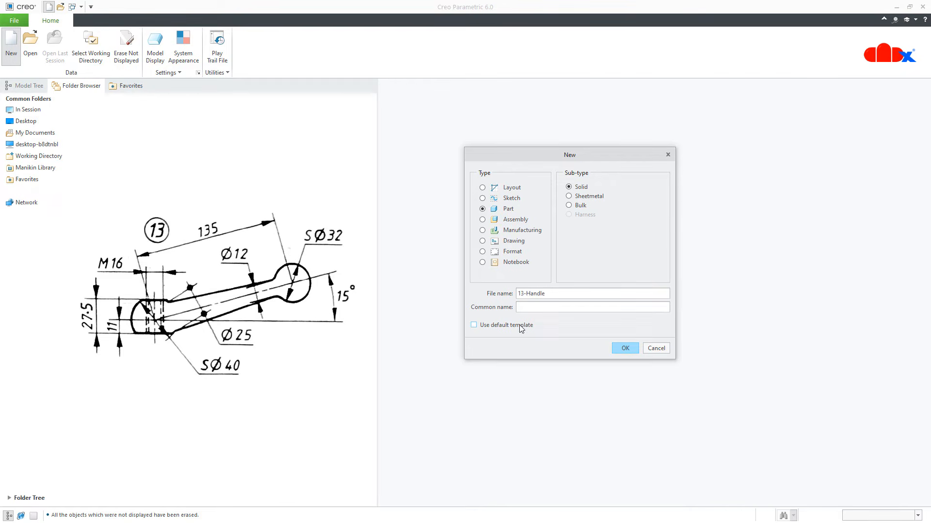
left_click(614, 349)
- Choose cadx_mmks_solid_template as the template and create the handle part
left_click_drag(475, 150, 524, 153)
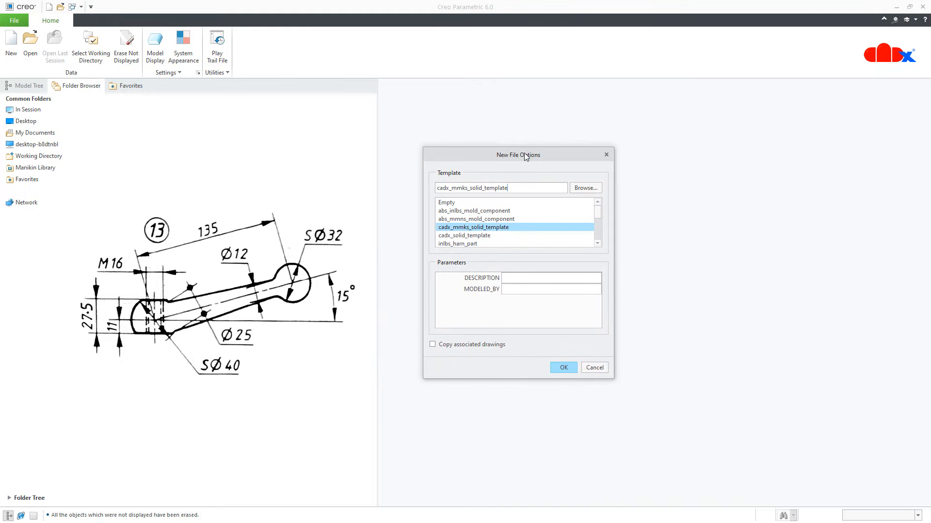
scroll(467, 230, "down", 3)
left_click(465, 226)
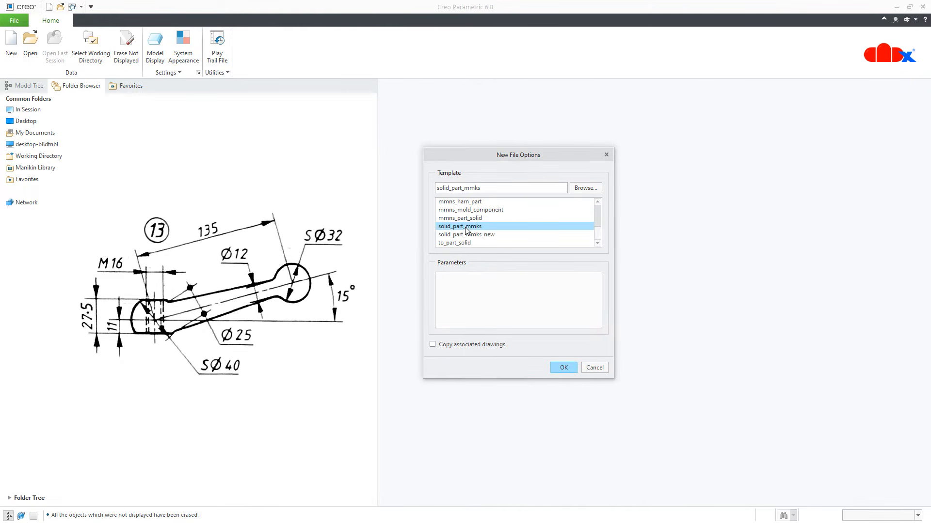
scroll(466, 230, "up", 3)
left_click(466, 227)
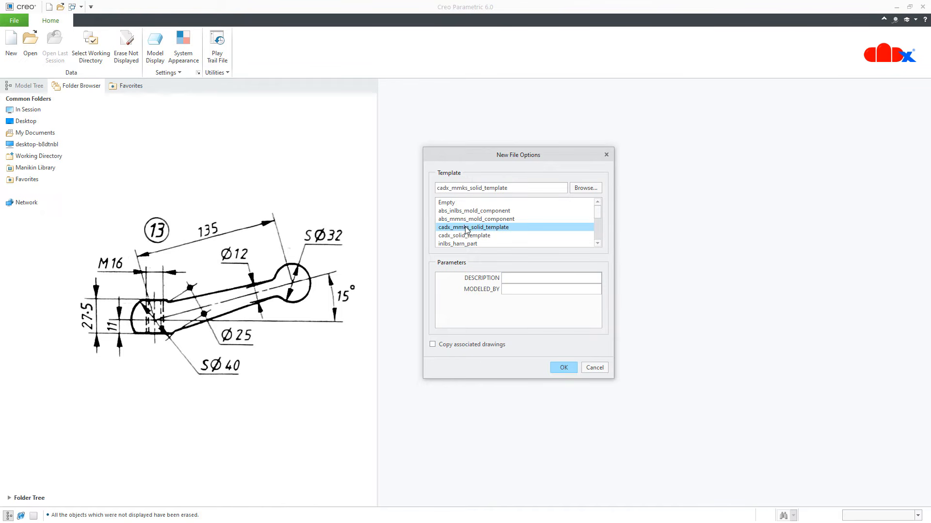
left_click(555, 366)
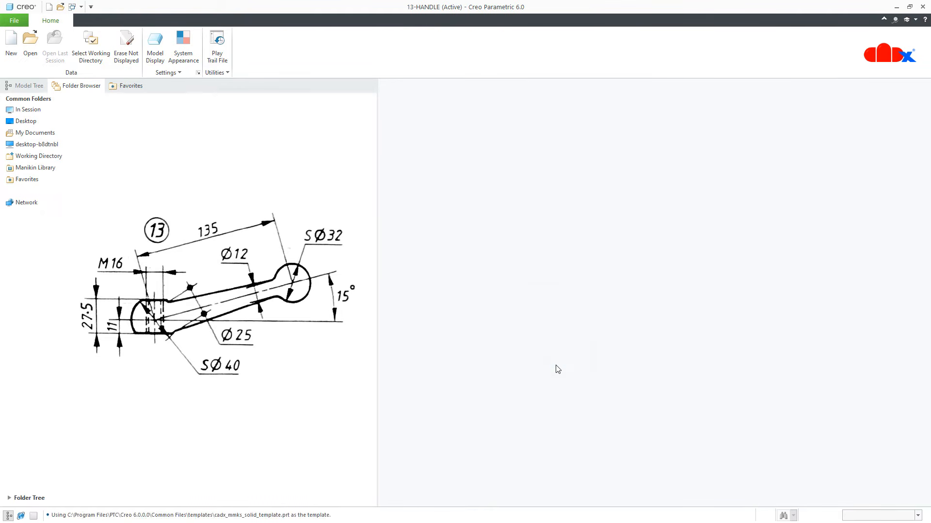
- Turn off the display of the spin center, annotations and all datum features
left_click(731, 89)
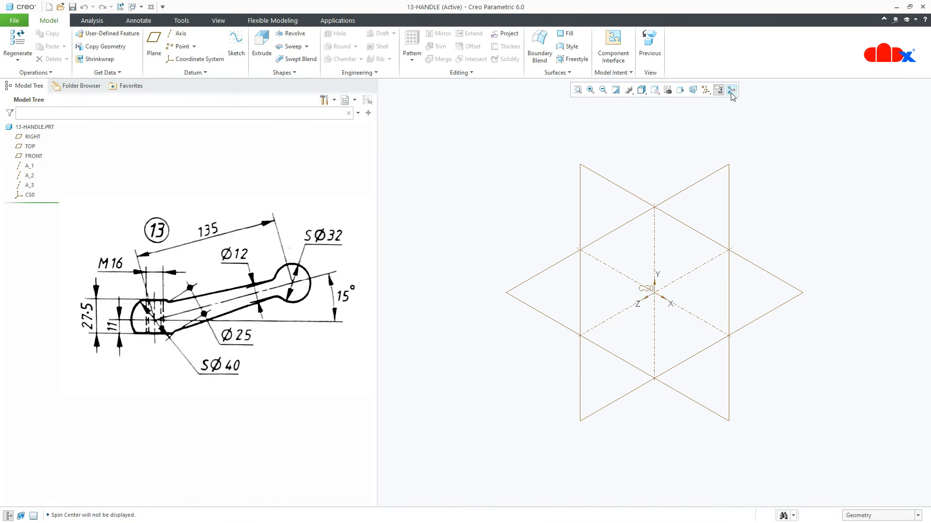
left_click(718, 90)
left_click(706, 89)
left_click(706, 102)
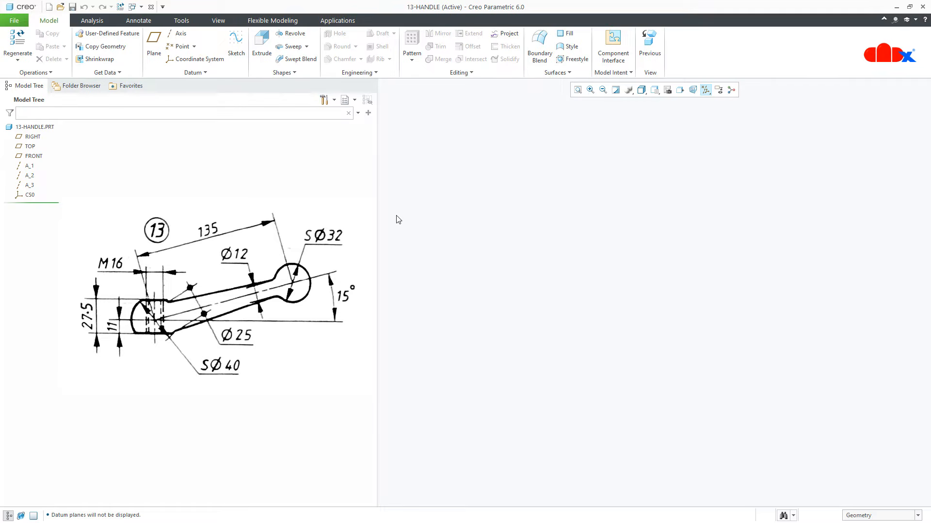
- Start a solid Revolve sketched on the FRONT plane and add a vertical centerline through the origin
left_click(291, 32)
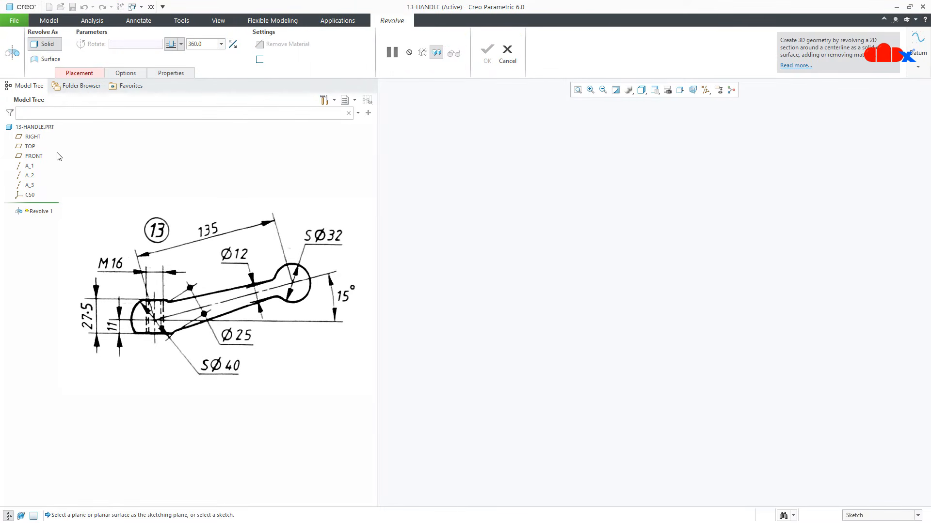
left_click(35, 155)
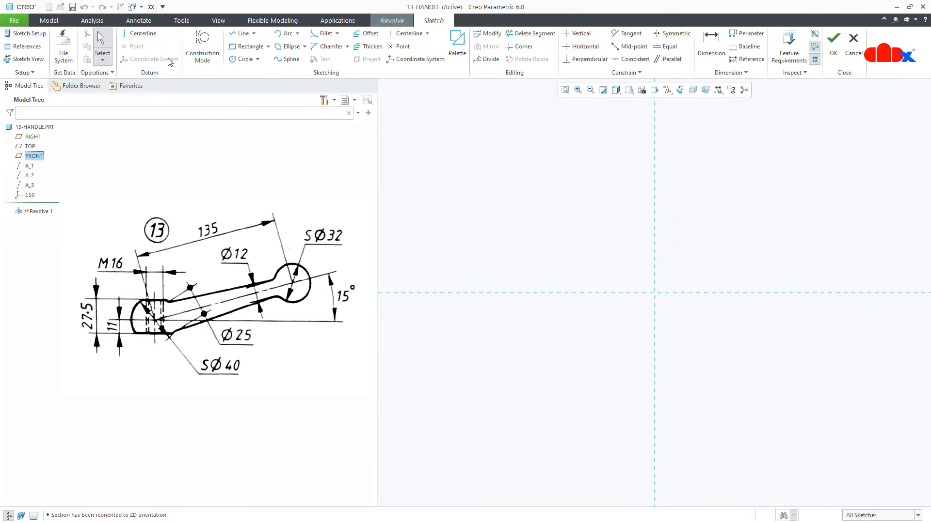
left_click(141, 33)
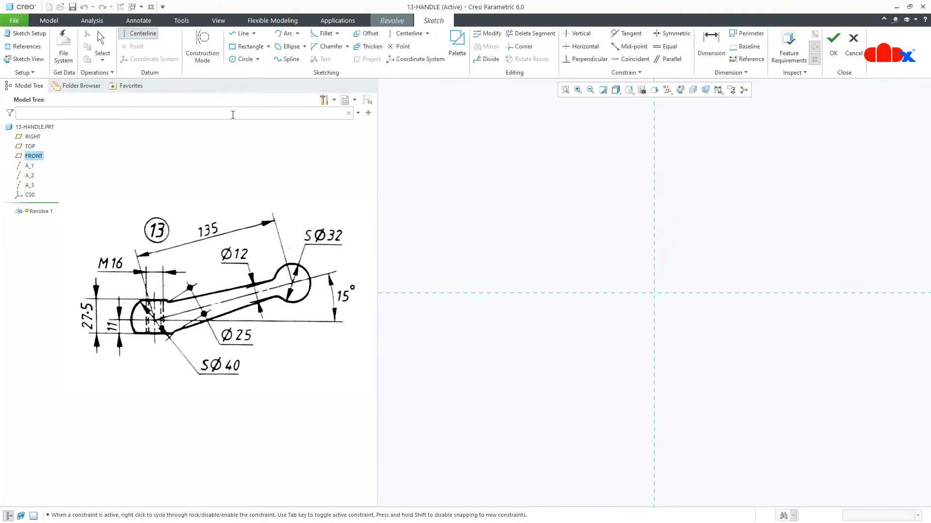
left_click(657, 253)
left_click(661, 329)
middle_click(683, 341)
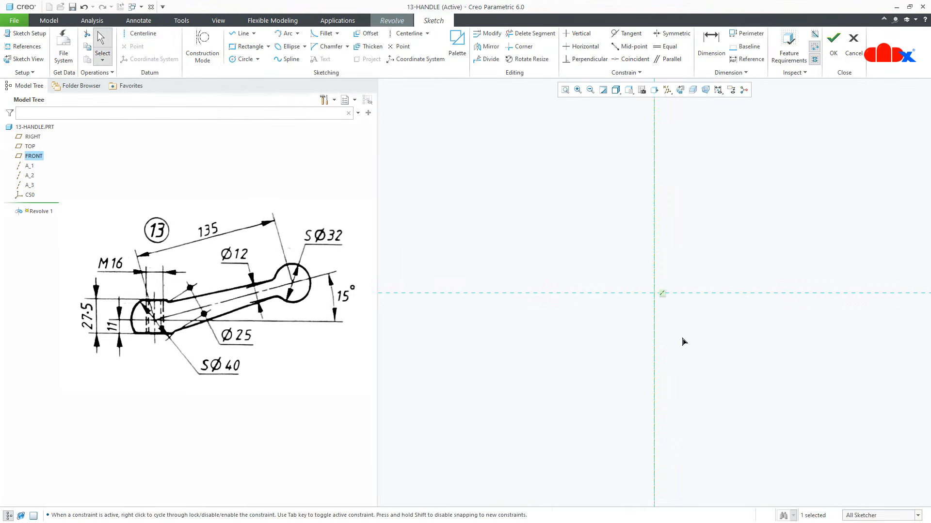
- Draw a circle centered on the origin and set its diameter to 40 mm
right_click(683, 341)
left_click(732, 357)
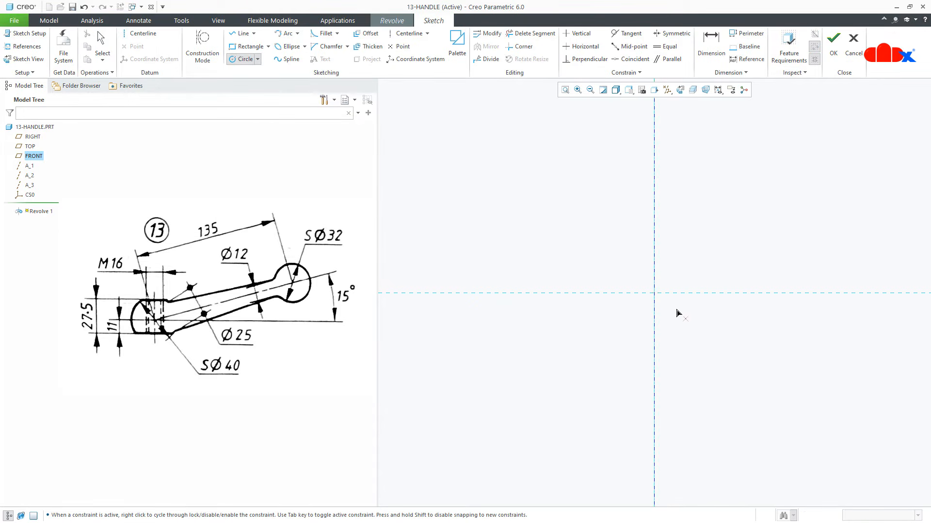
left_click(655, 292)
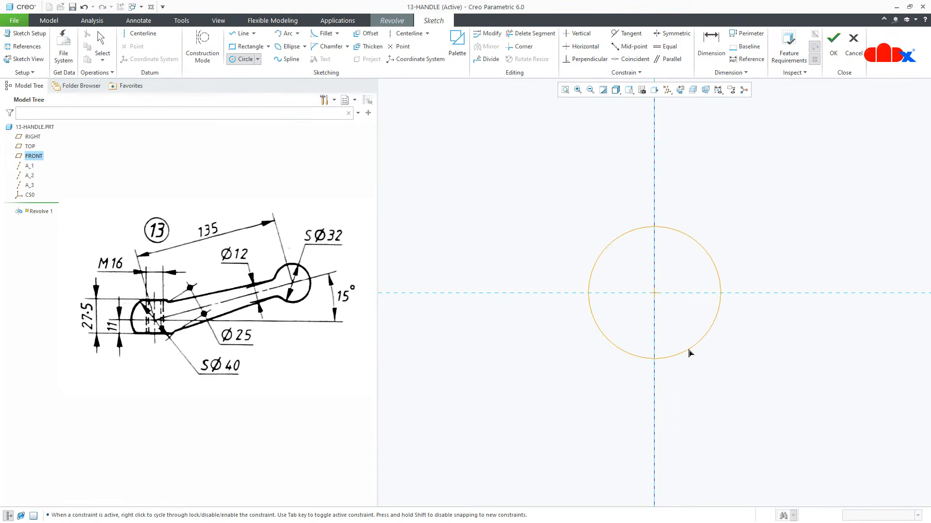
left_click(732, 347)
middle_click(732, 348)
double_click(572, 230)
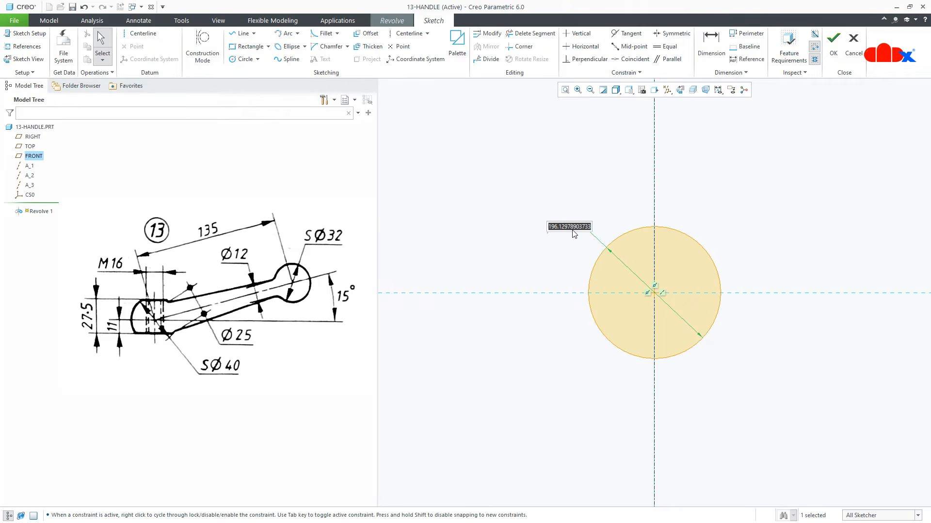
type("40")
key("Return")
- Sketch two horizontal lines from the circle's left side to the centerline, one above and one below center, spanning about 24 and 30 mm in diameter
scroll(658, 290, "down", 9)
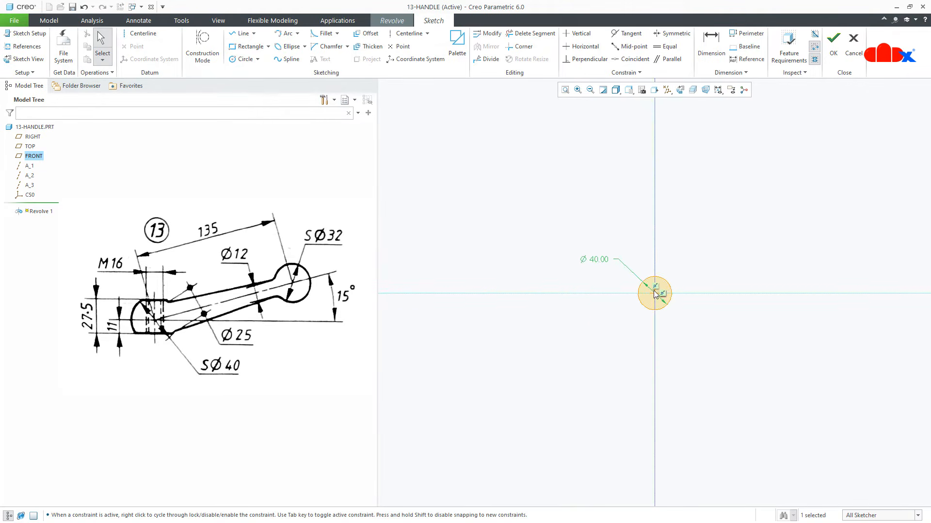
right_click(658, 289)
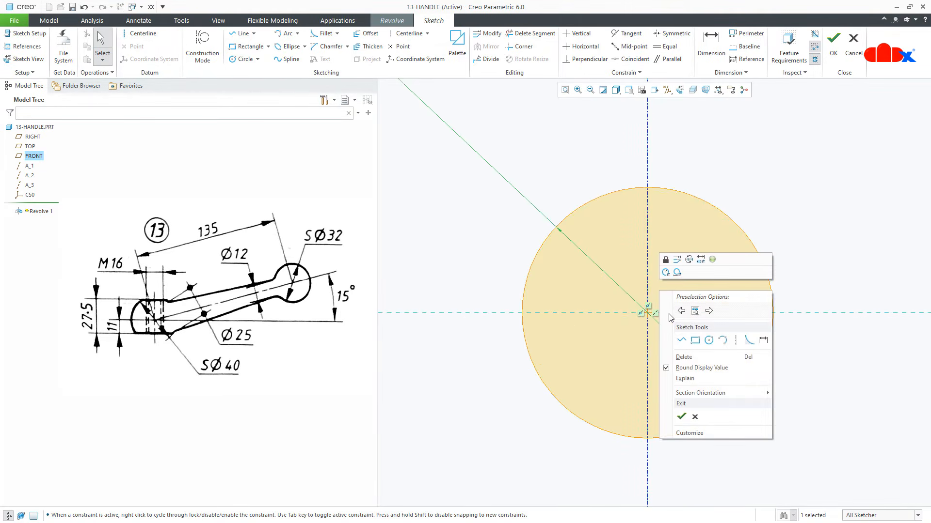
left_click(681, 340)
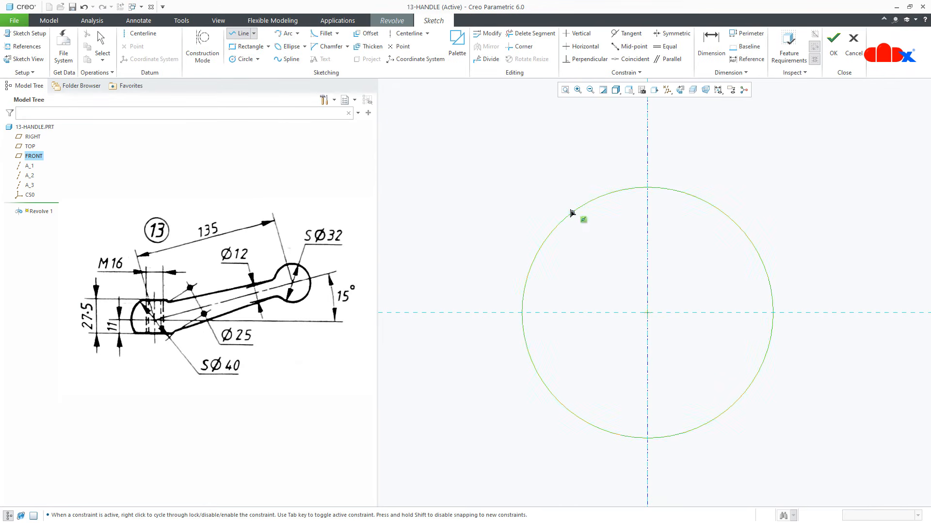
left_click(572, 212)
left_click(646, 214)
middle_click(642, 228)
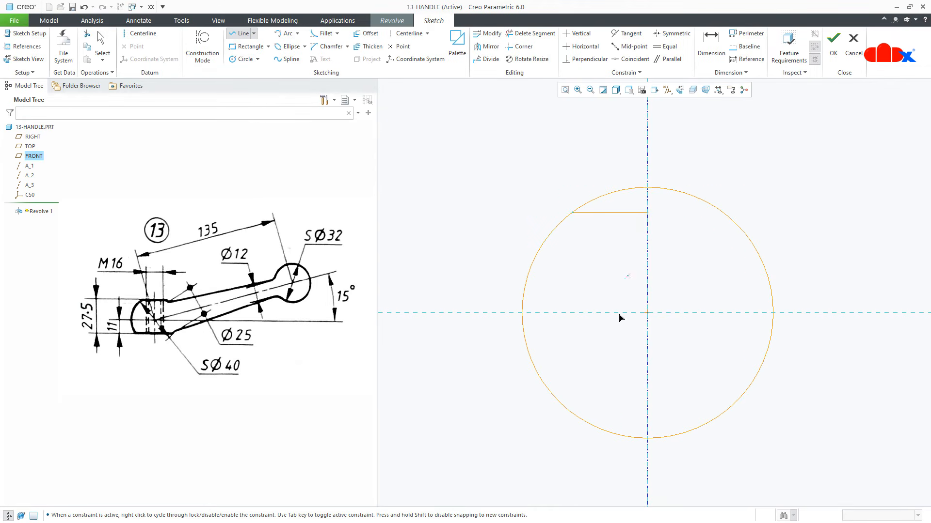
left_click(553, 394)
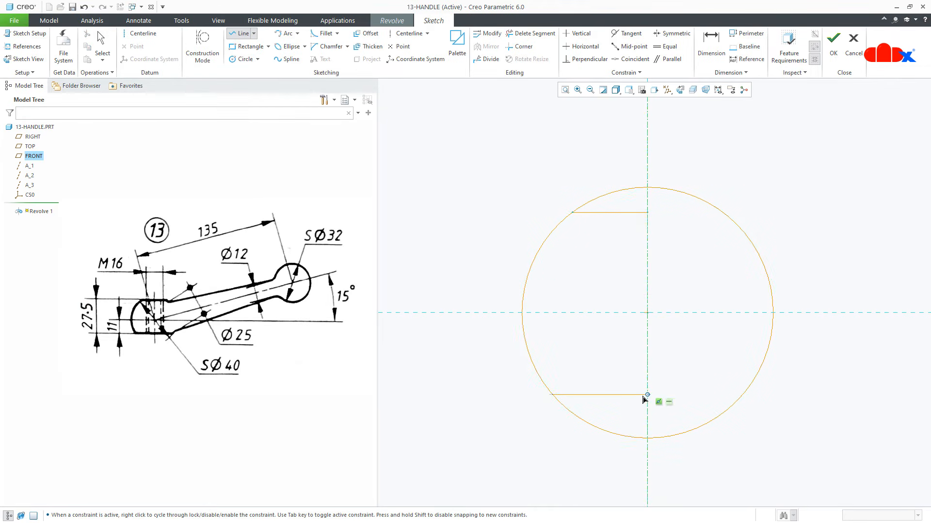
left_click(647, 395)
middle_click(639, 410)
middle_click(638, 409)
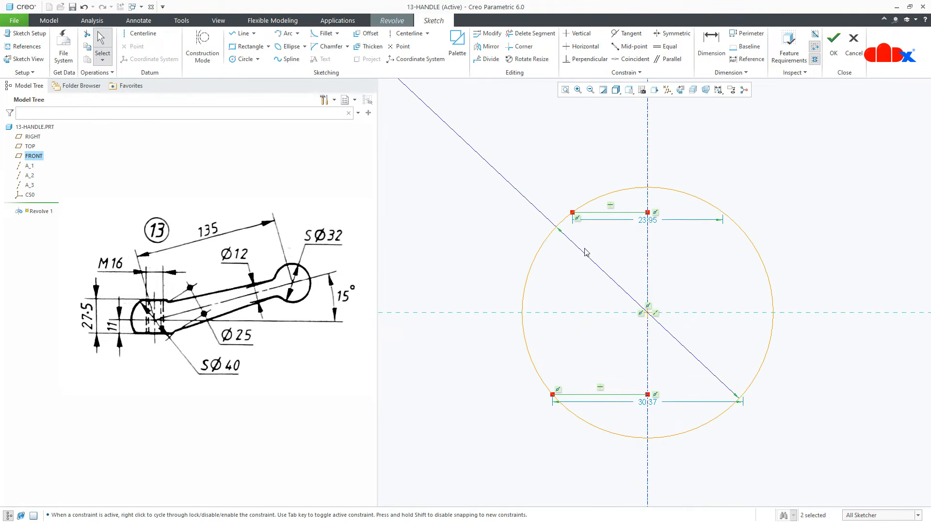
- Trim the circle down to the left arc between the two horizontal lines
left_click(531, 33)
left_click_drag(613, 147, 630, 196)
left_click_drag(680, 171, 686, 247)
left_click_drag(684, 357, 689, 448)
middle_click(609, 460)
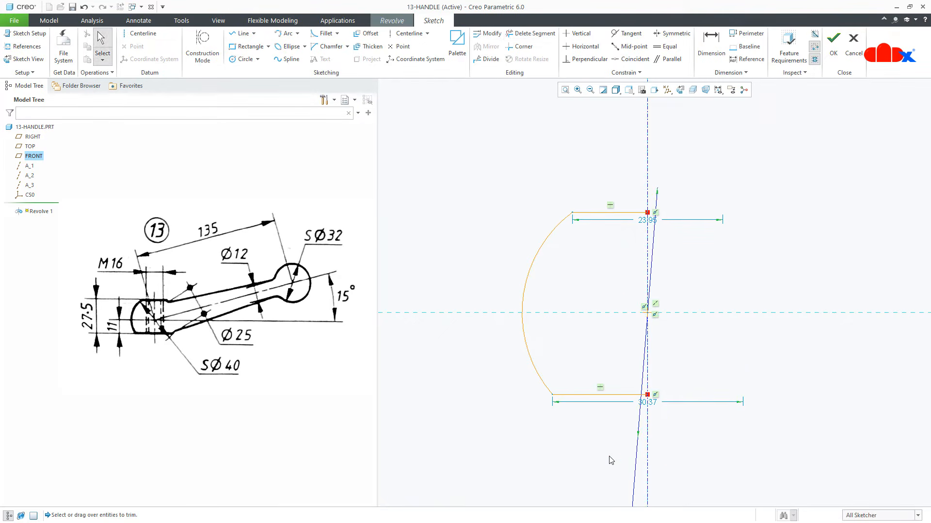
- Dimension the lower horizontal line 11 mm from the horizontal reference
right_click(611, 460)
left_click(709, 369)
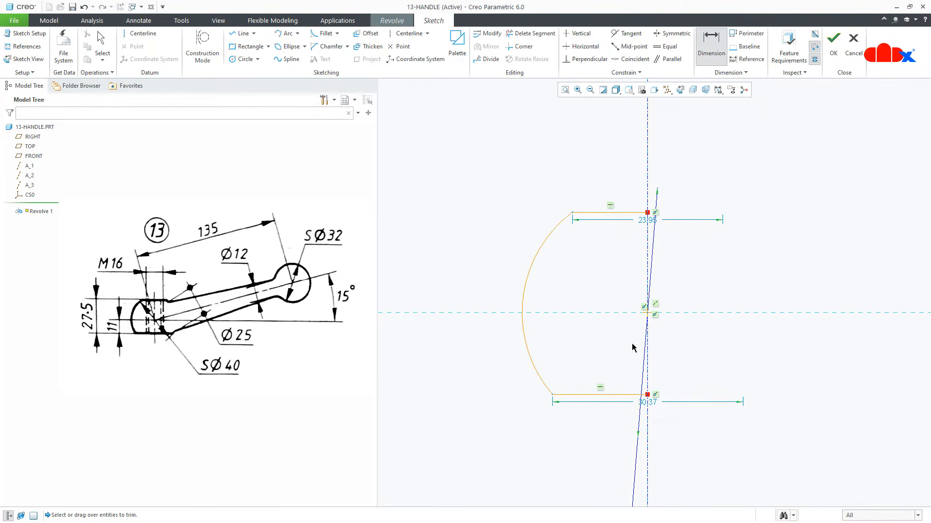
middle_click(514, 379)
type("11")
key("Return")
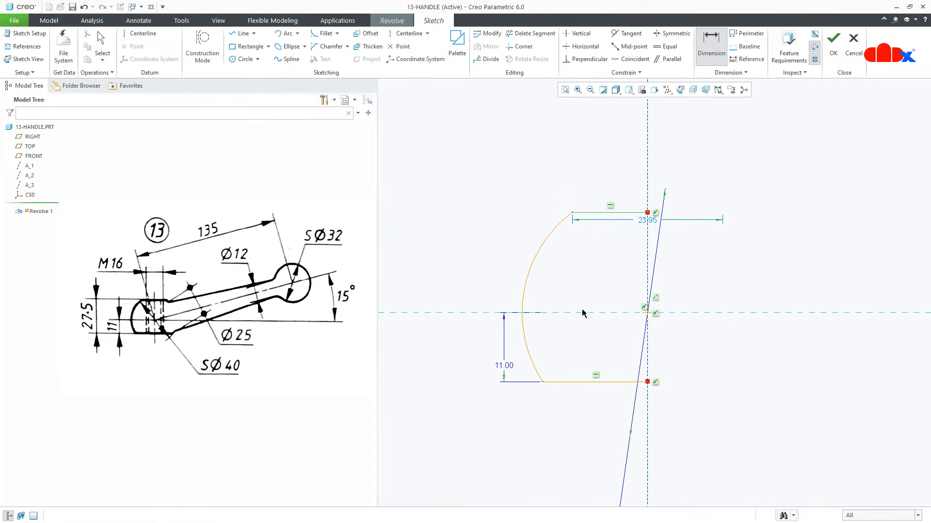
- Dimension the overall height between the upper and lower horizontal lines as 27.5 mm
left_click(577, 382)
middle_click(469, 354)
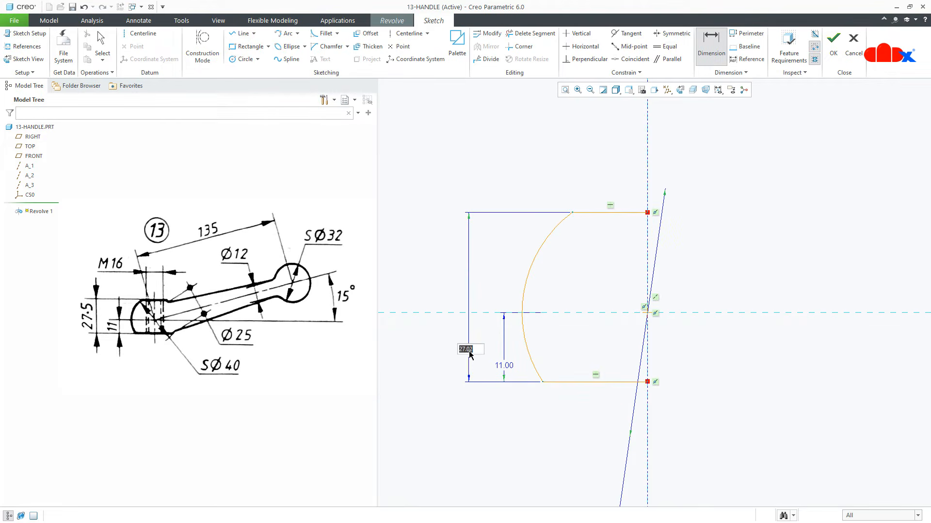
type("27")
key("Return")
middle_click(469, 351)
- Close the profile with a vertical line along the centerline between the ends of the two horizontal lines
right_click(518, 432)
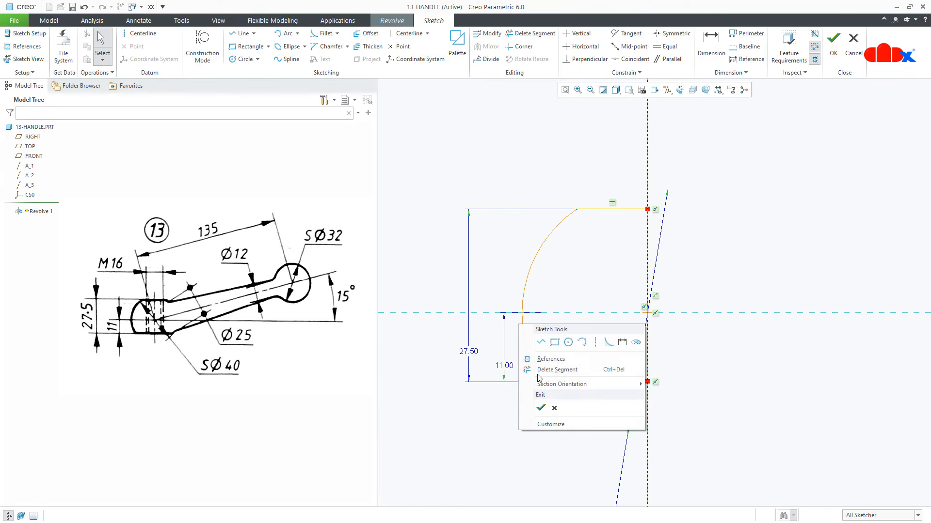
left_click(541, 342)
left_click(647, 209)
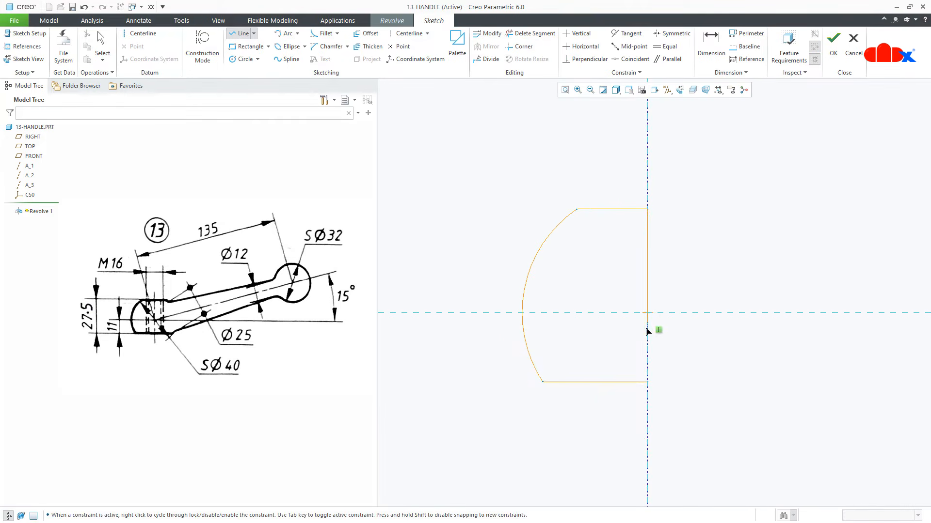
left_click(647, 382)
middle_click(675, 386)
middle_click(673, 385)
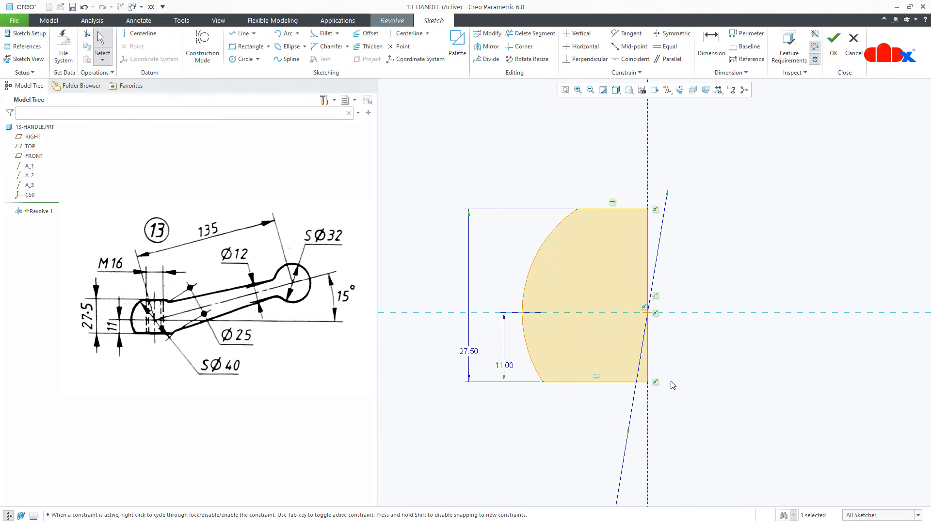
- Accept the section and complete the 360° revolve to form the truncated ball, shown in the standard orientation
right_click(673, 385)
left_click(690, 490)
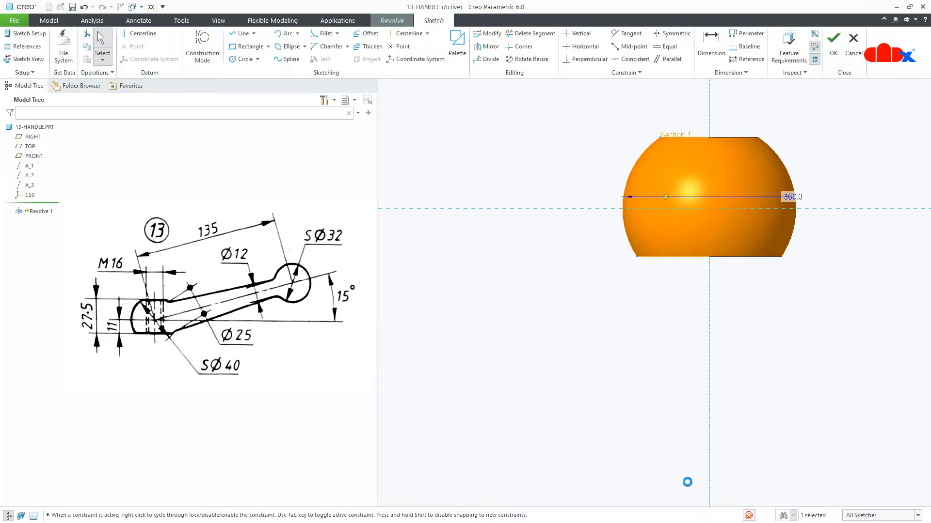
middle_click(651, 374)
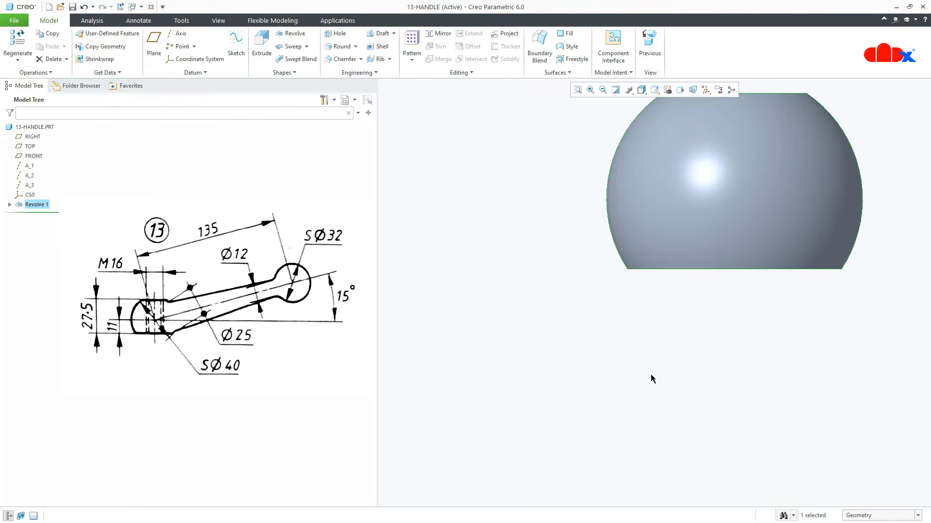
key("ctrl+d")
scroll(622, 447, "up", 1)
left_click(623, 447)
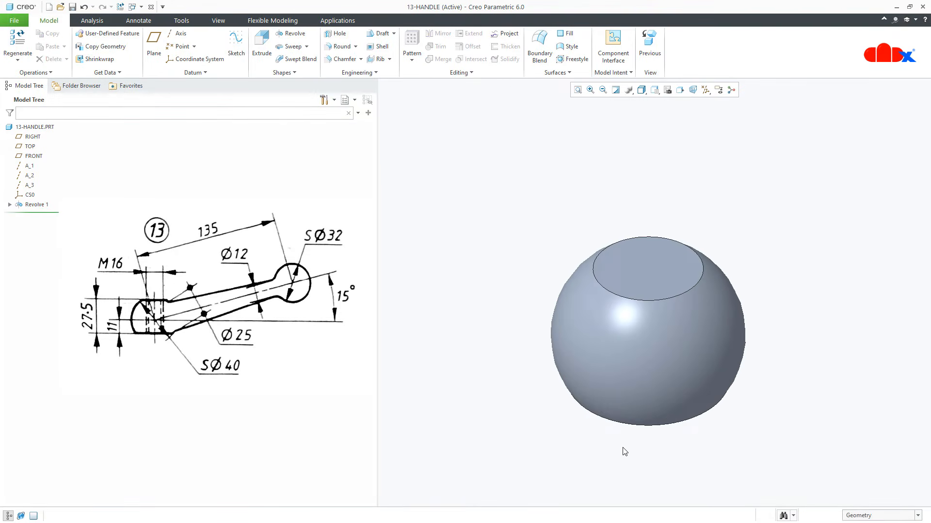
- Display the datum planes and start a new Revolve section sketch on the RIGHT plane
left_click(706, 90)
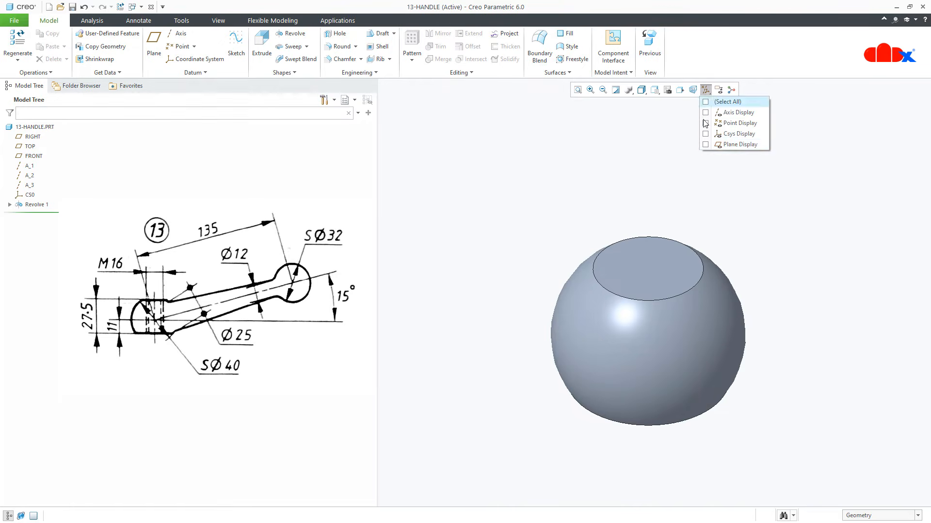
left_click(705, 144)
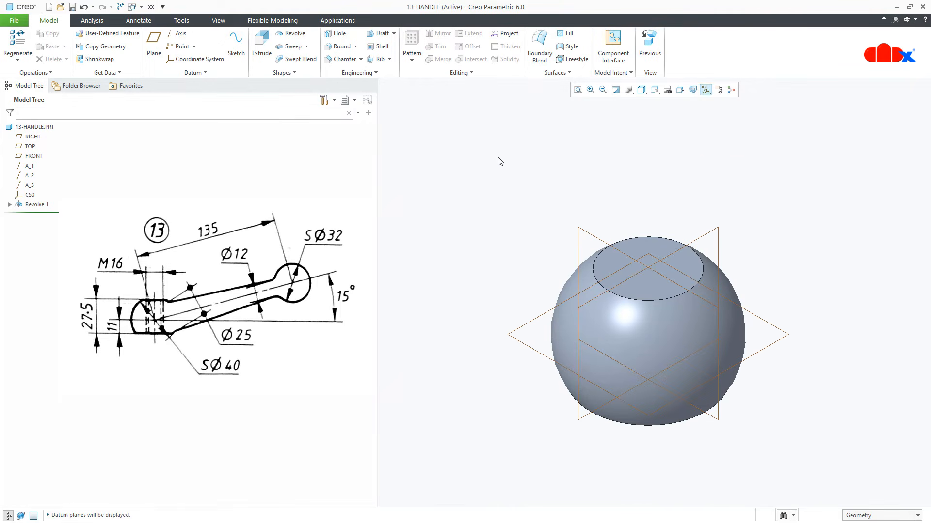
left_click(295, 34)
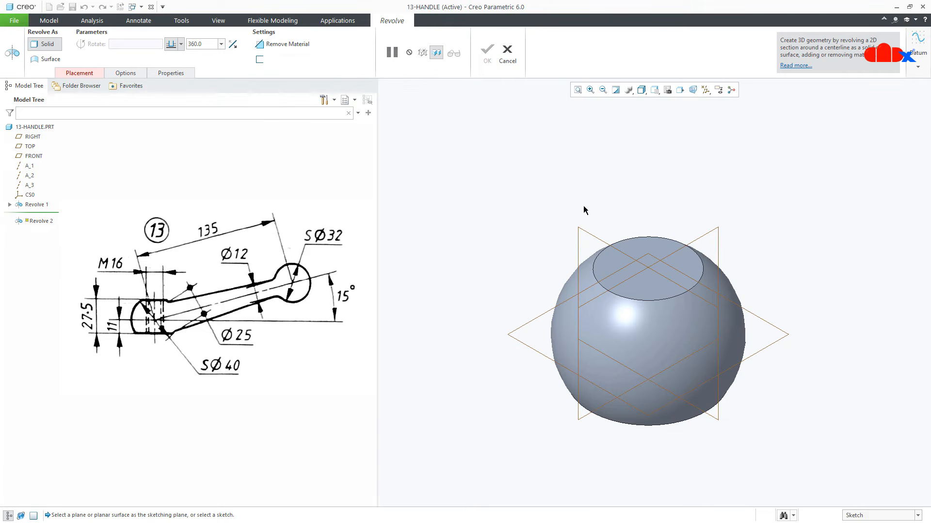
left_click(698, 241)
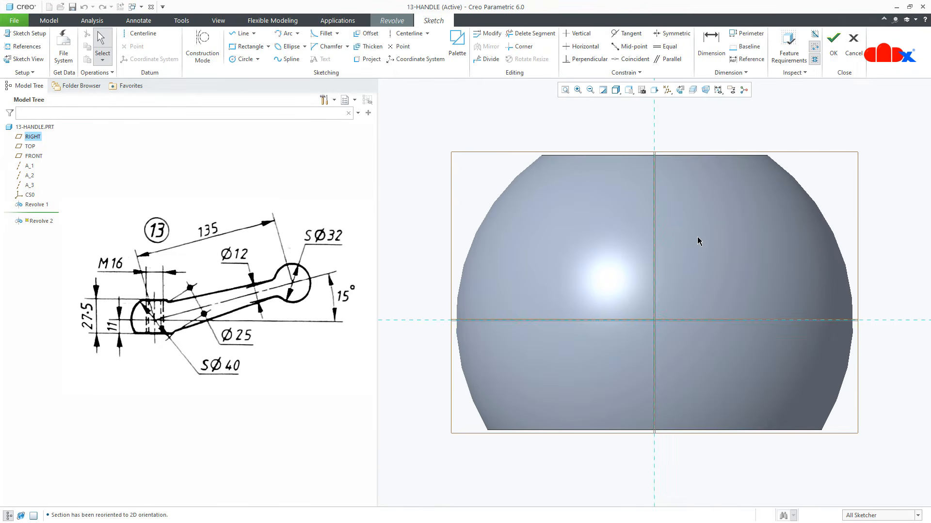
- Draw an inclined axis centerline through the ball's center and dimension its angle from the horizontal reference as 15°
left_click(149, 39)
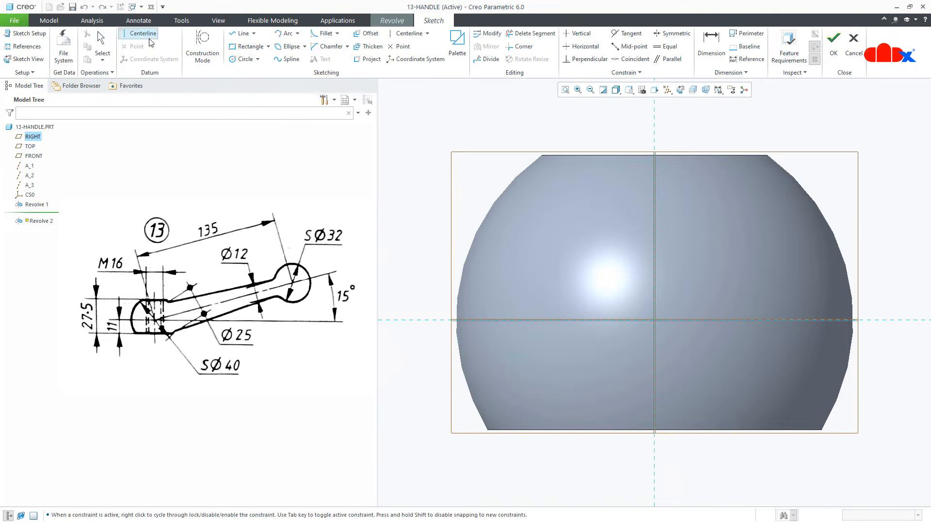
left_click(655, 320)
left_click(765, 301)
middle_click(764, 301)
right_click(765, 298)
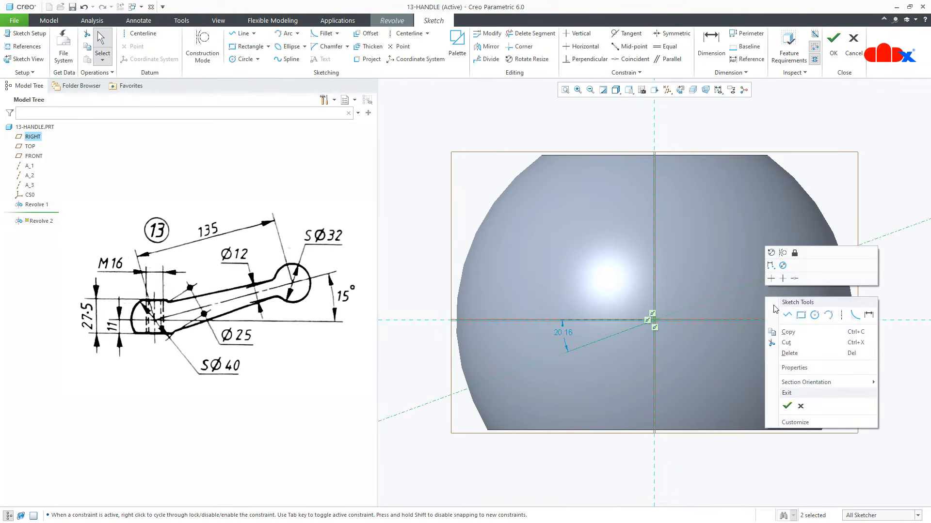
left_click(868, 316)
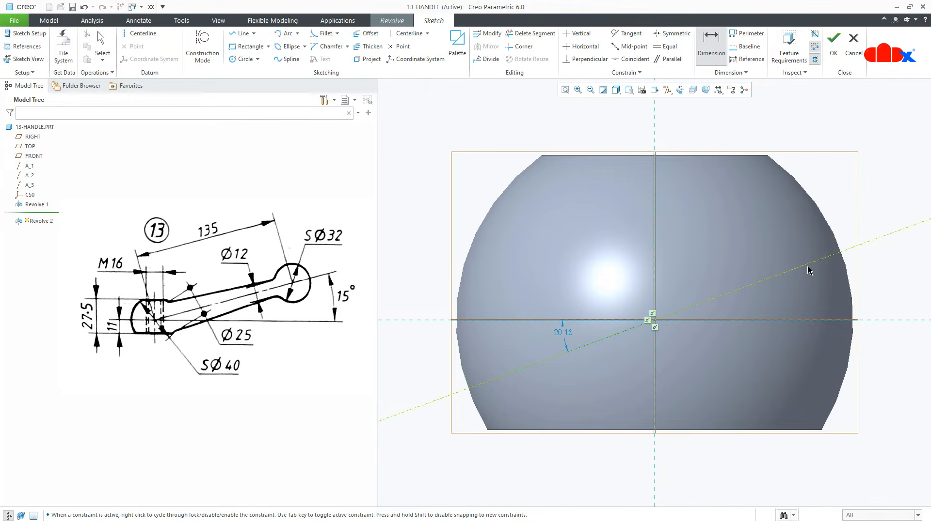
middle_click(799, 303)
type("15")
key("Return")
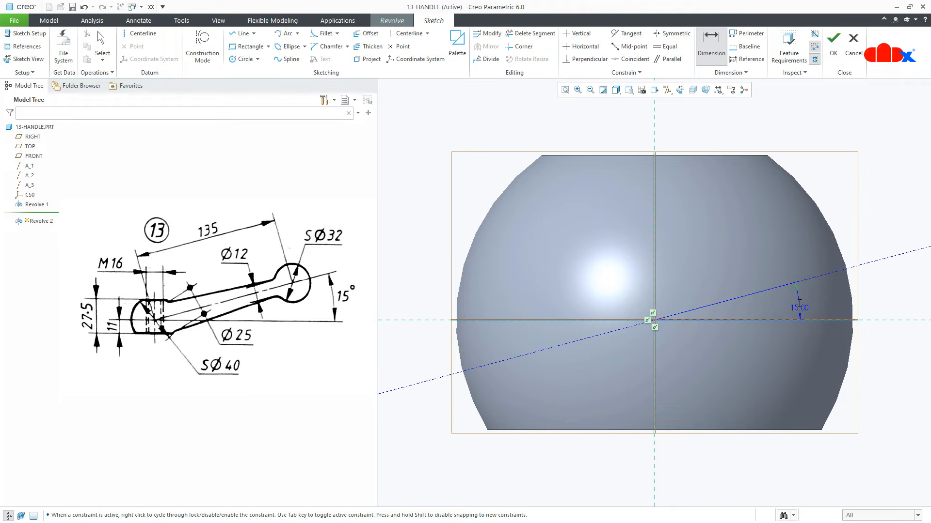
- Hide the datum planes and sketch a circle about 17 mm in diameter, centered on the inclined centerline to the right of the ball
left_click(667, 90)
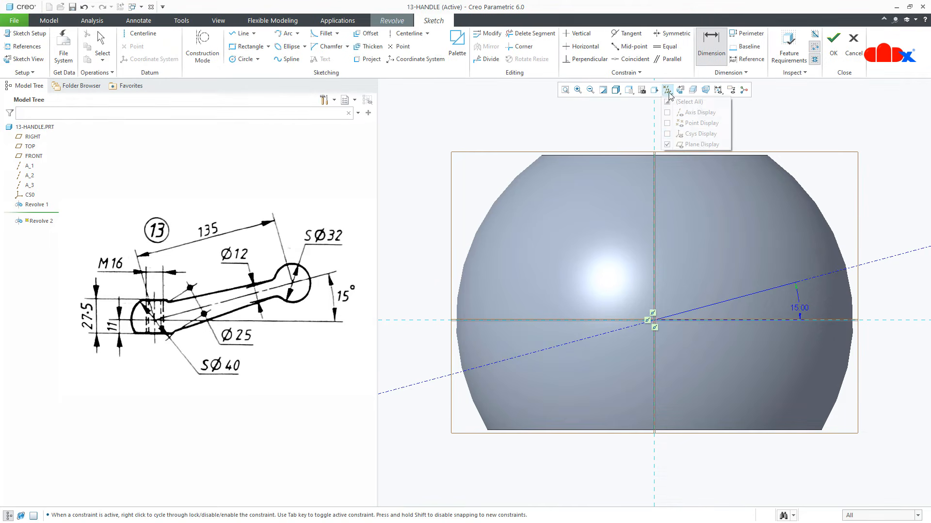
left_click(699, 144)
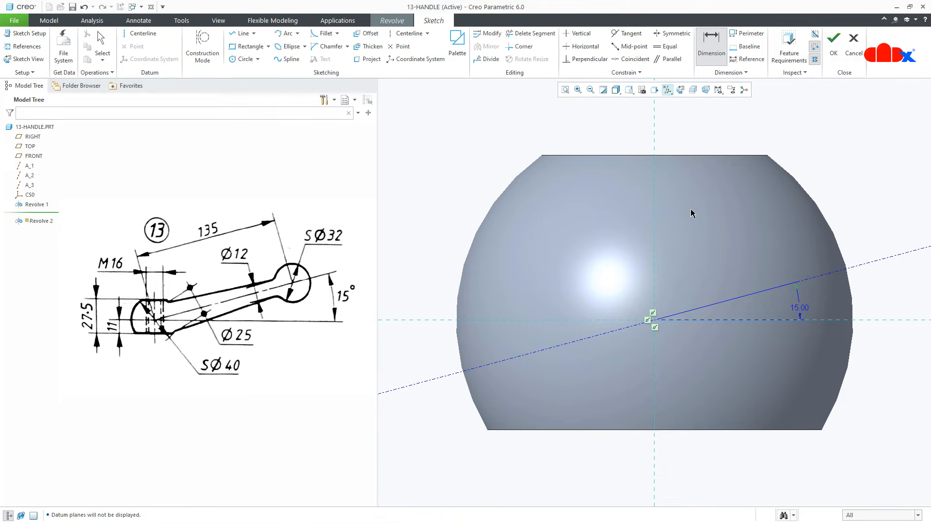
scroll(680, 236, "up", 2)
mouse_move(741, 320)
middle_mouse_down("shift")
mouse_move(625, 326)
mouse_move(585, 355)
mouse_move(561, 360)
middle_mouse_up("shift")
scroll(625, 329, "up", 2)
right_click(563, 364)
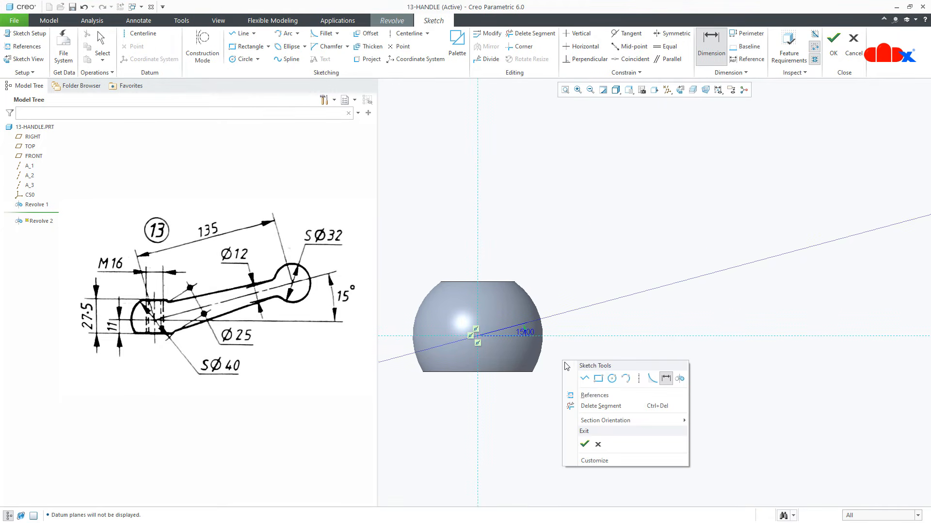
left_click(602, 379)
left_click(801, 250)
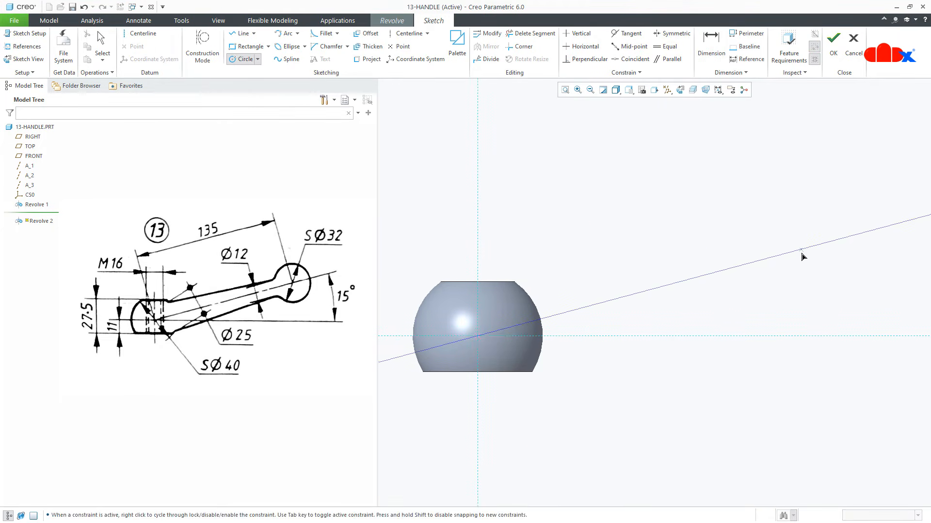
left_click(802, 278)
middle_click(806, 297)
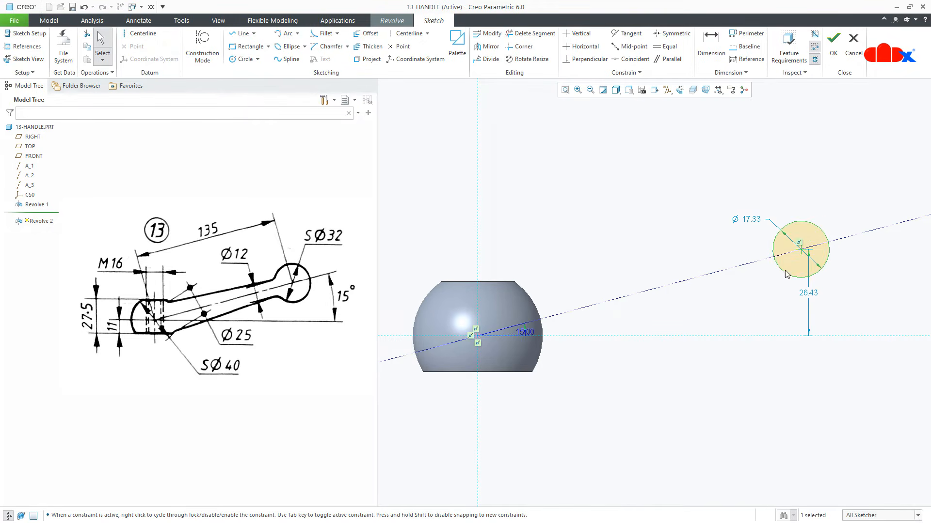
- Set the circle's diameter to 32 mm
double_click(753, 222)
type("32")
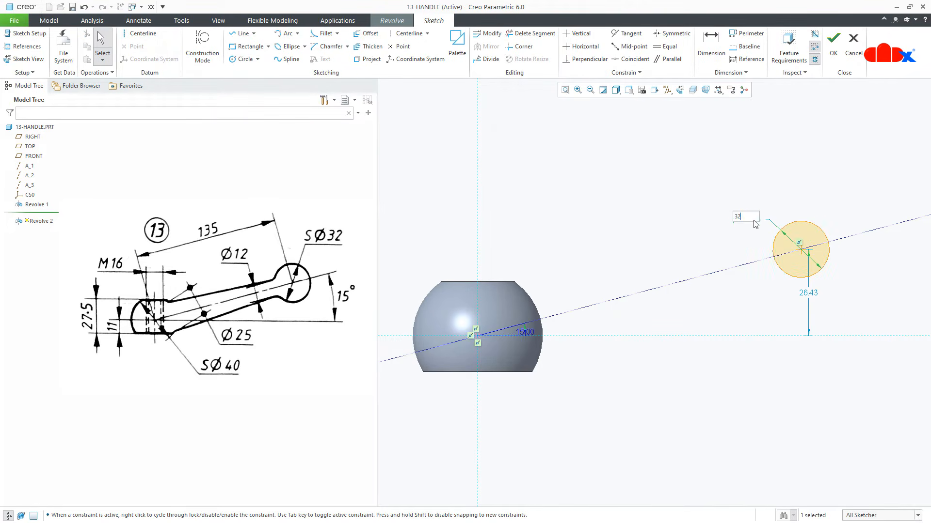
key("Return")
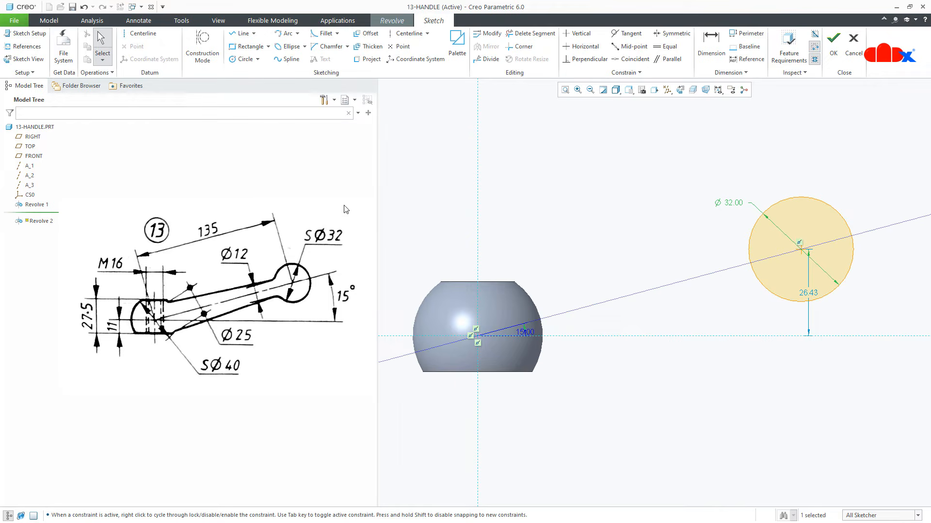
- Add the ball's right silhouette edge as a sketch reference
left_click(24, 46)
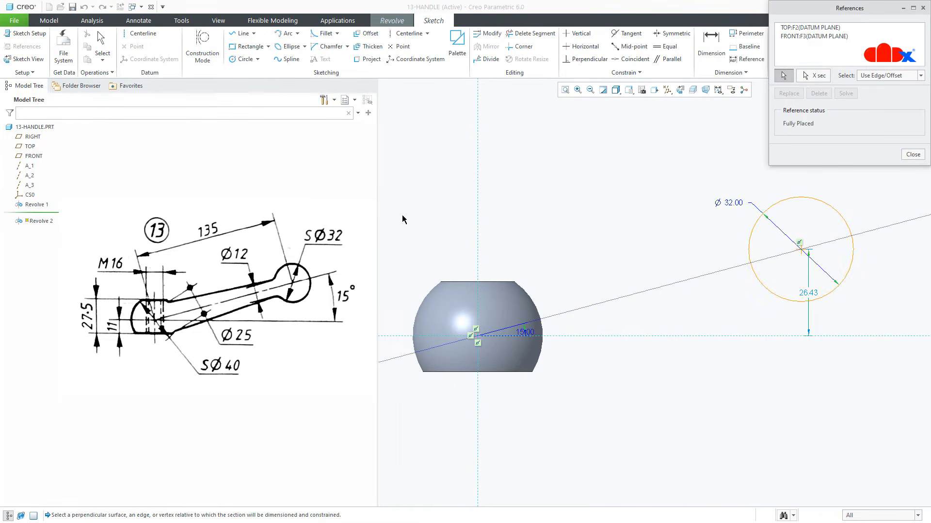
left_click(520, 284)
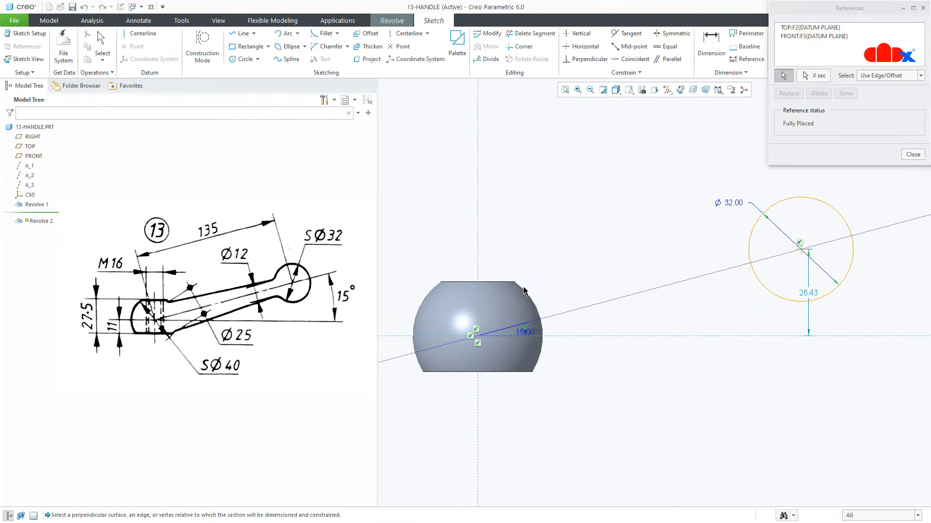
middle_click(588, 280)
- Draw a line above the inclined centerline from the ball's silhouette to the left side of the 32 mm circle
right_click(589, 280)
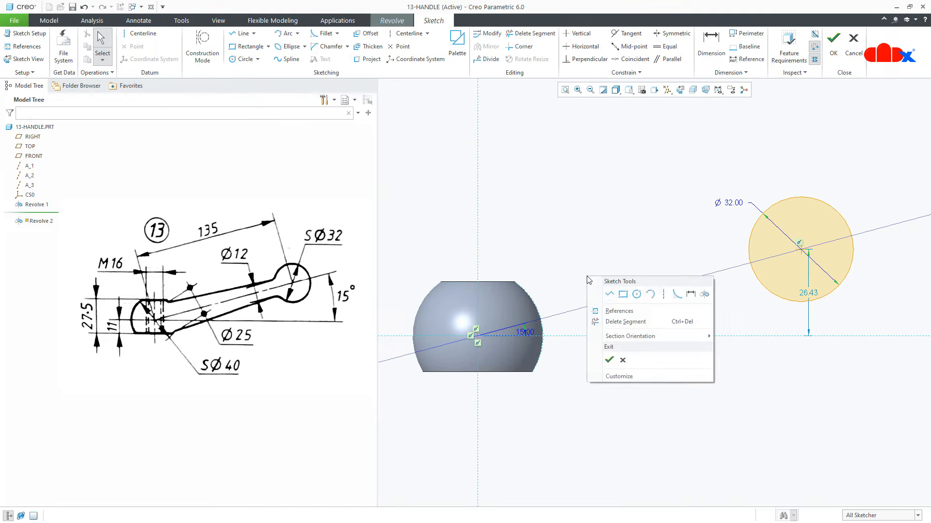
left_click(609, 294)
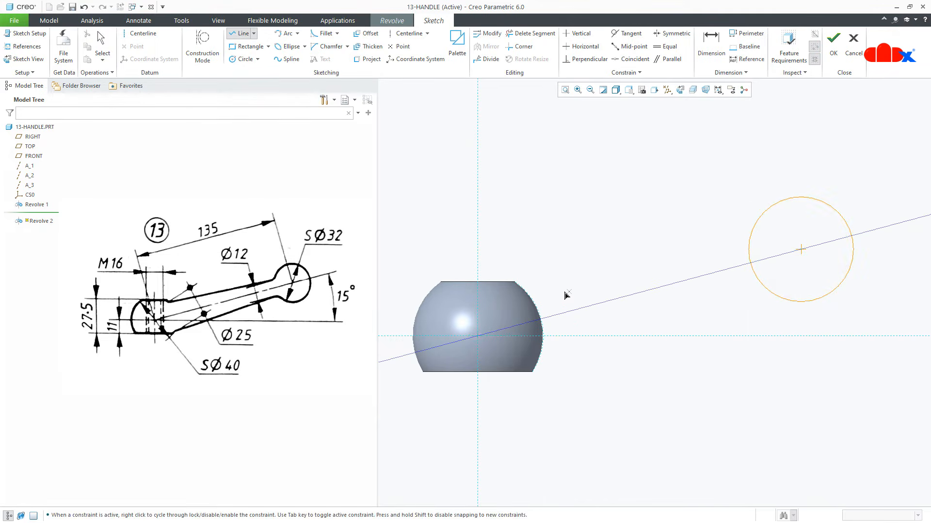
left_click(525, 289)
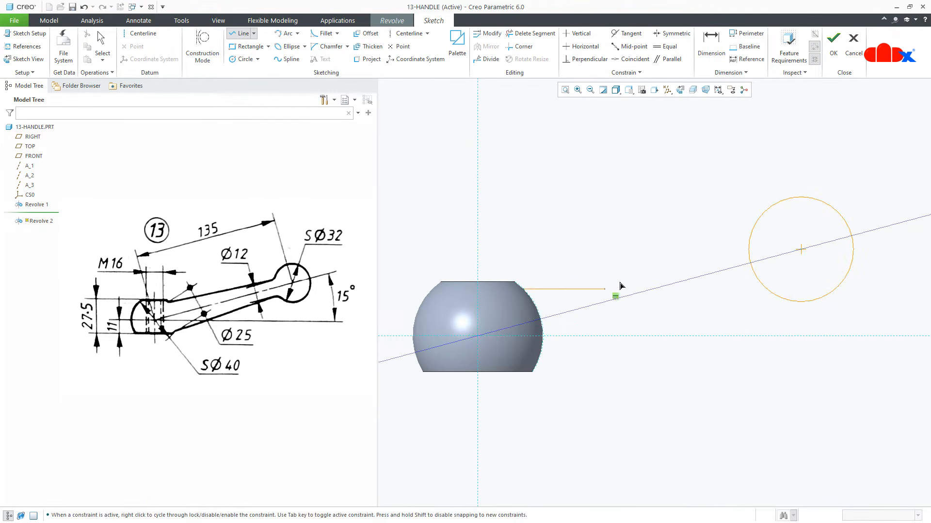
left_click(749, 257)
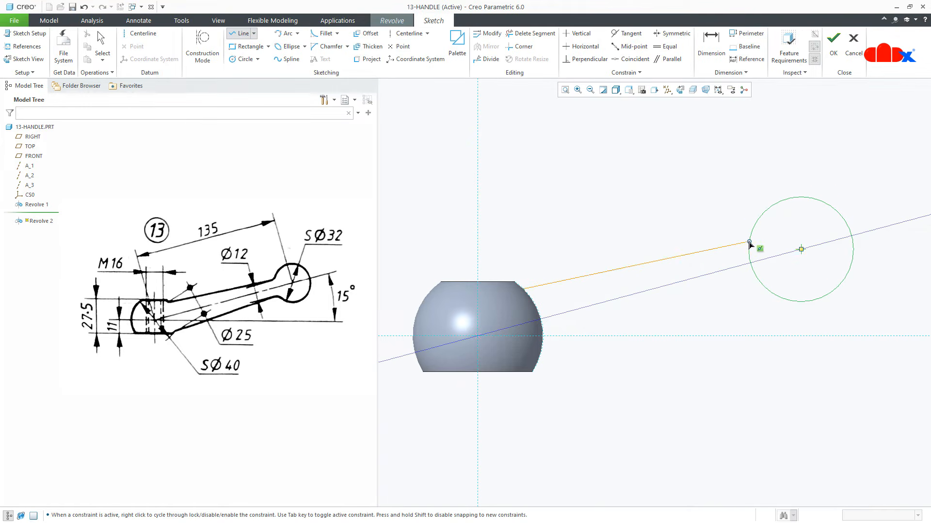
middle_click(734, 259)
middle_click(729, 264)
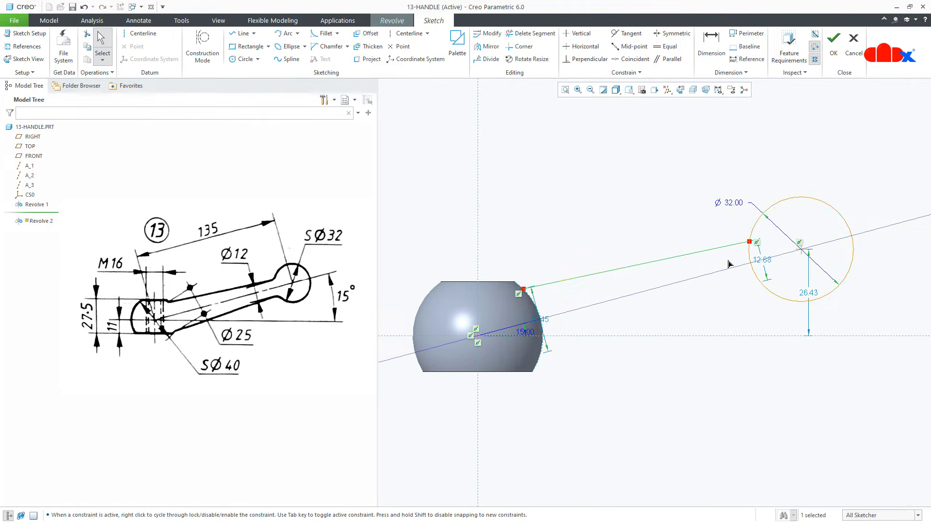
- Set the arm line's diameter dimensions to 25 mm at the ball end and 12 mm at the circle end
scroll(729, 264, "up", 2)
double_click(434, 354)
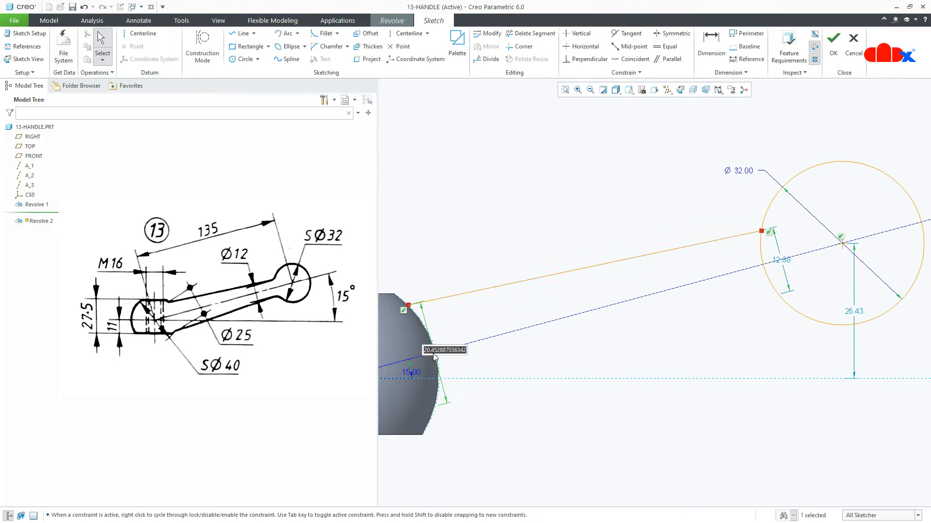
type("25")
key("Return")
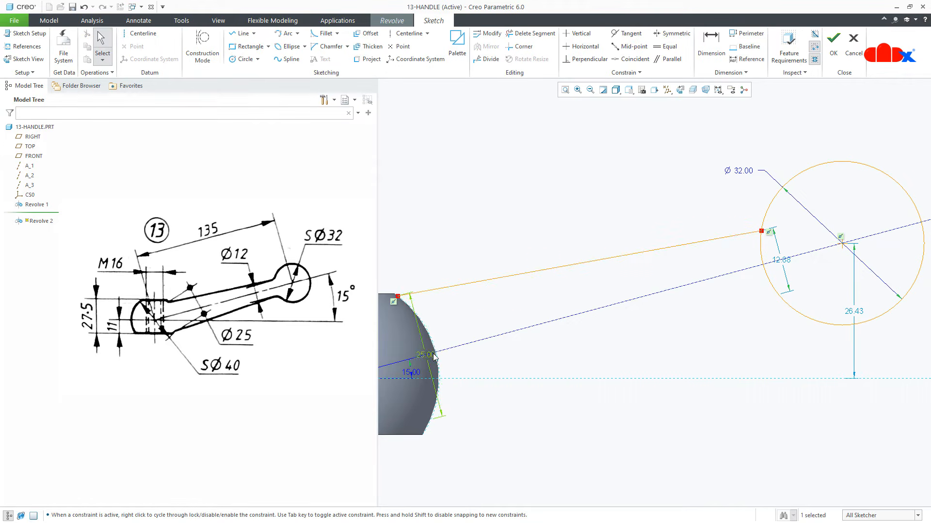
double_click(781, 262)
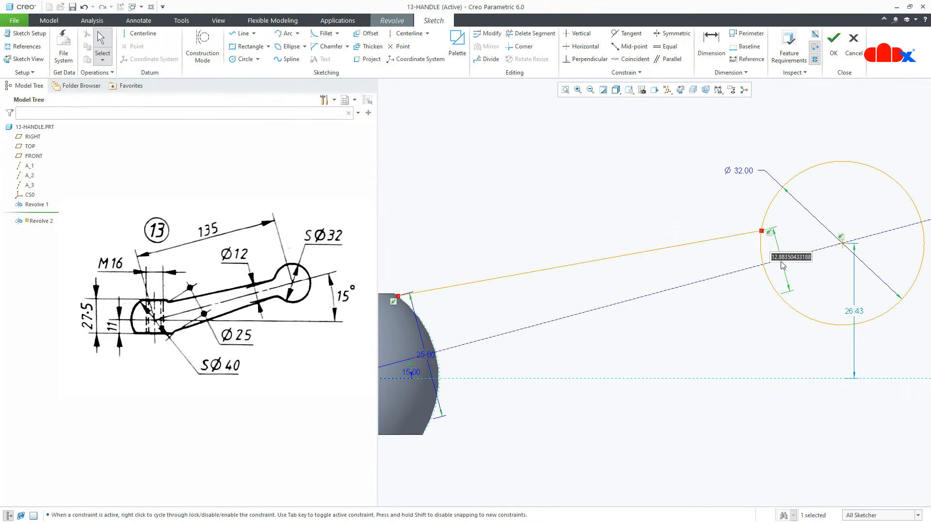
type("12")
key("Return")
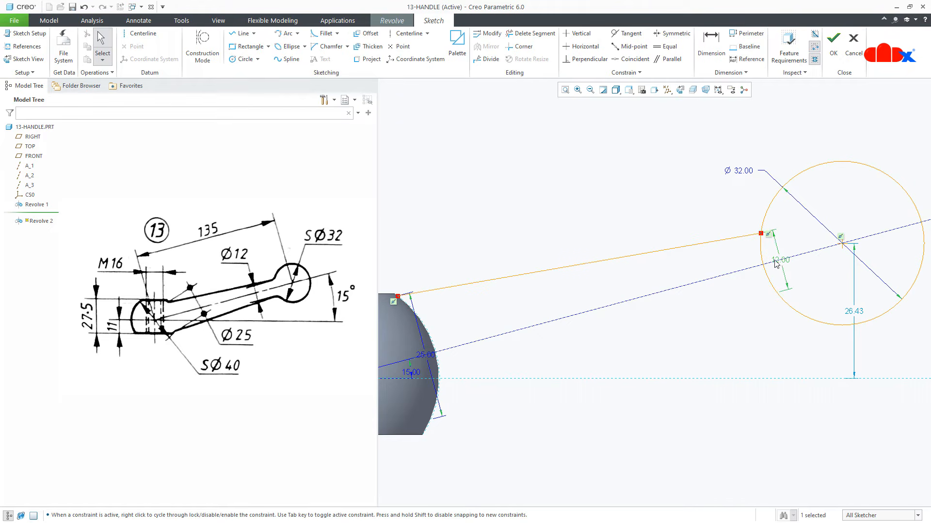
- Draw a line from the arm line's ball end perpendicular to the inclined centerline, continuing along the centerline to the circle's far side
right_click(776, 263)
left_click(797, 310)
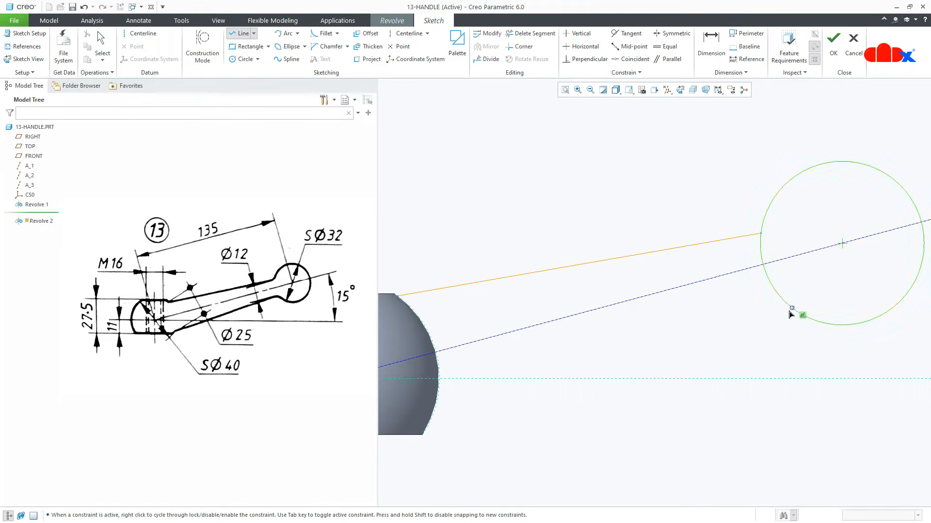
scroll(764, 331, "down", 2)
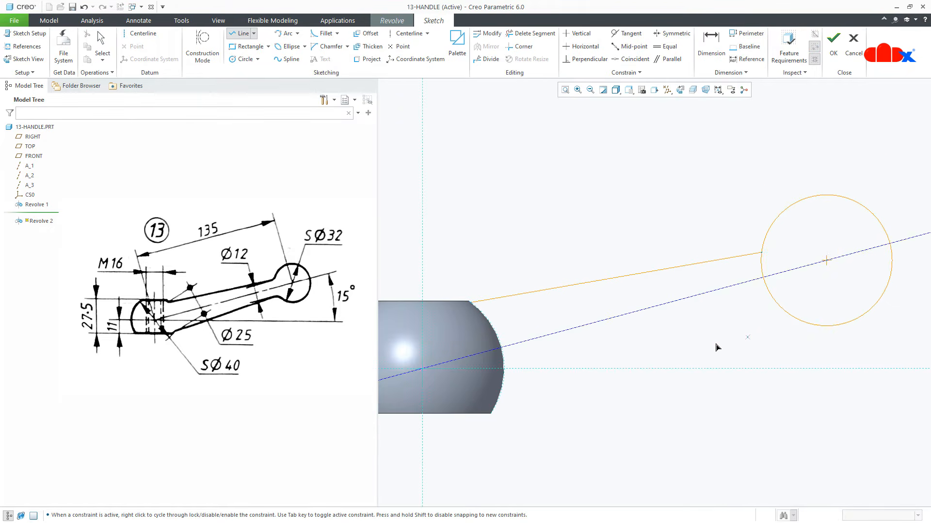
left_click(471, 302)
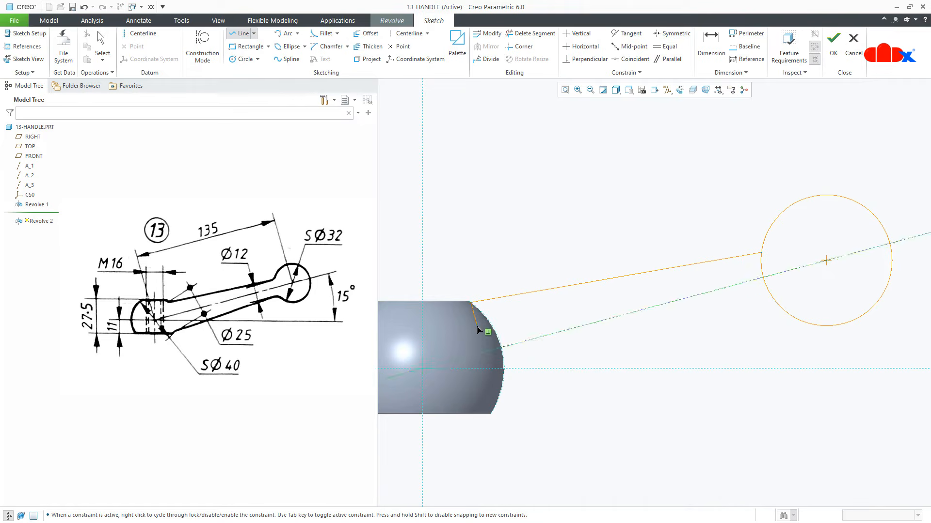
left_click(479, 353)
left_click(889, 244)
middle_click(865, 274)
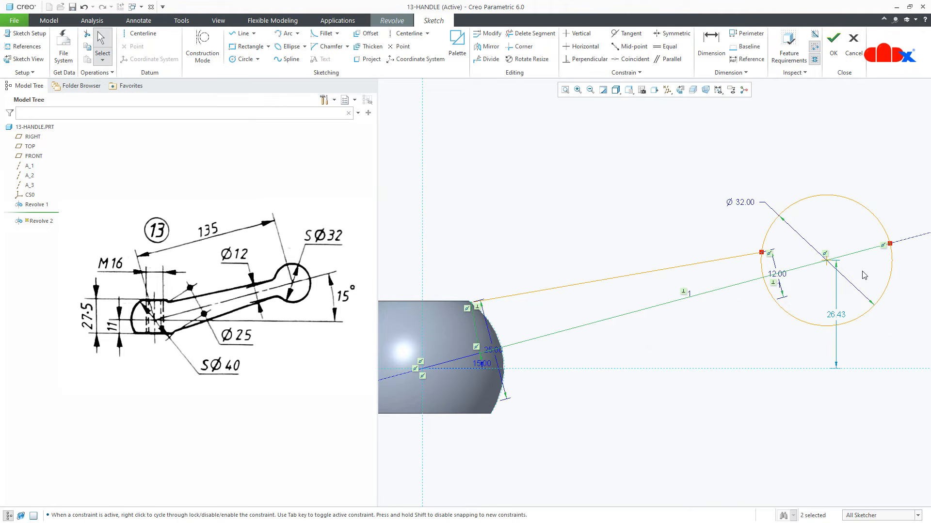
- Trim the lower half of the 32 mm circle and its leftover arc inside the arm to close the upper half-profile
left_click(731, 351)
left_click(532, 33)
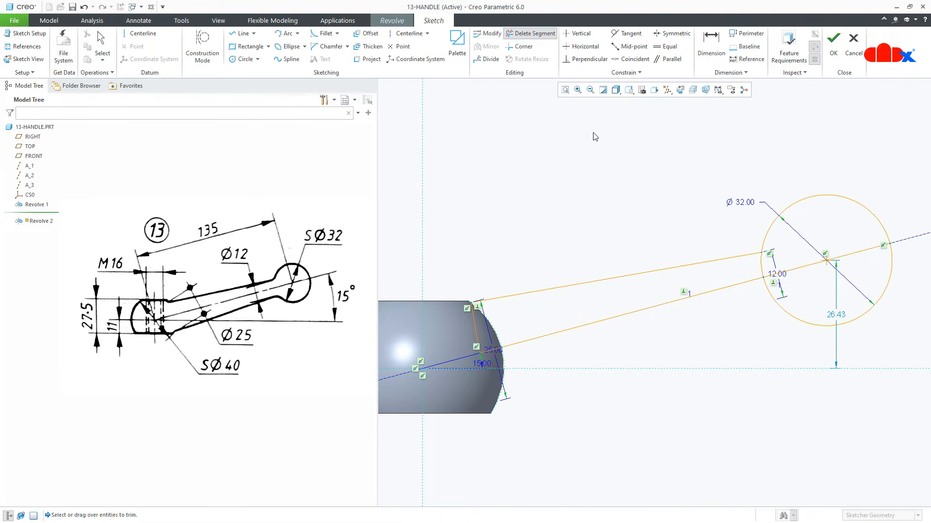
left_click_drag(726, 326, 853, 313)
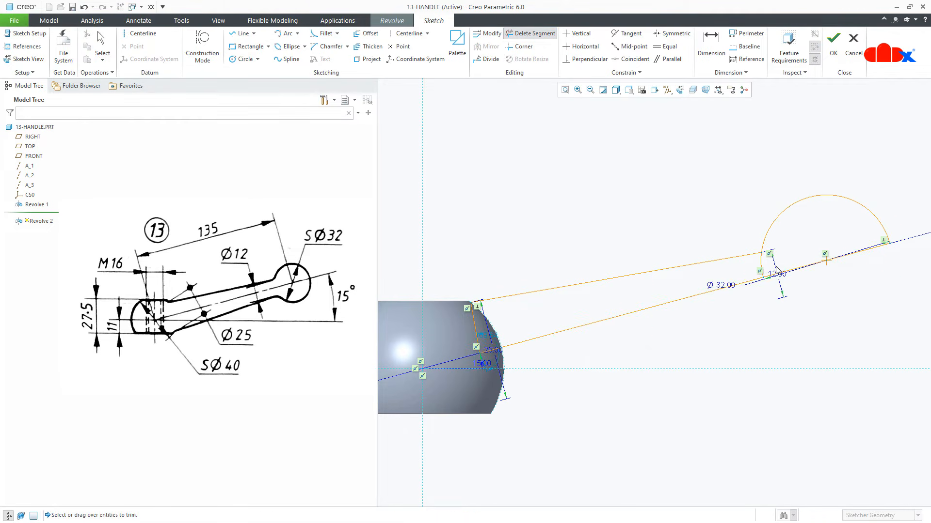
left_click(760, 274)
middle_click(781, 309)
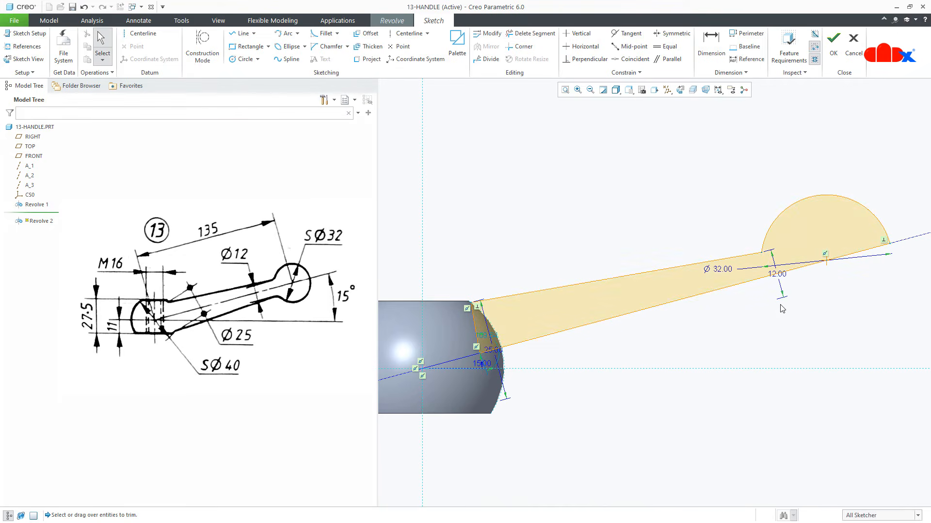
- Dimension the distance from the truncated ball's center to the 32 mm arc's center along the incline as 135 mm
right_click(782, 309)
left_click(864, 311)
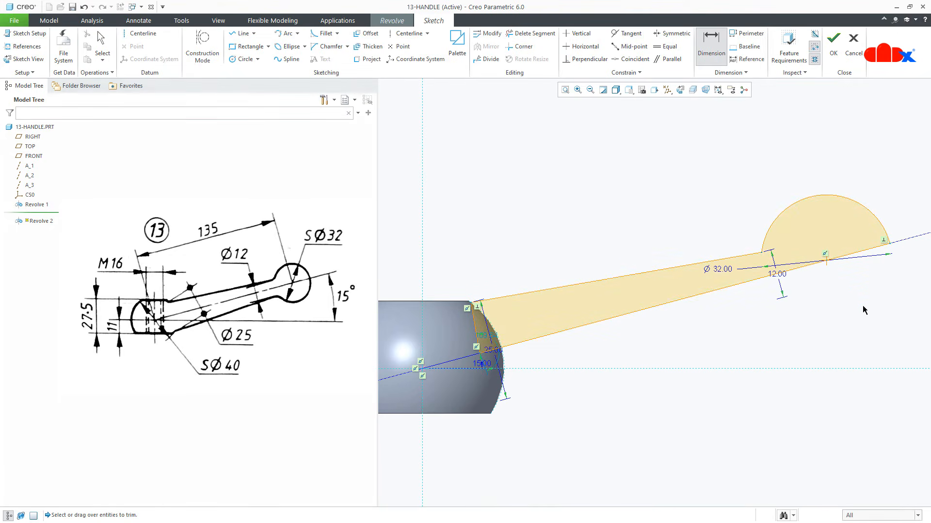
left_click(828, 264)
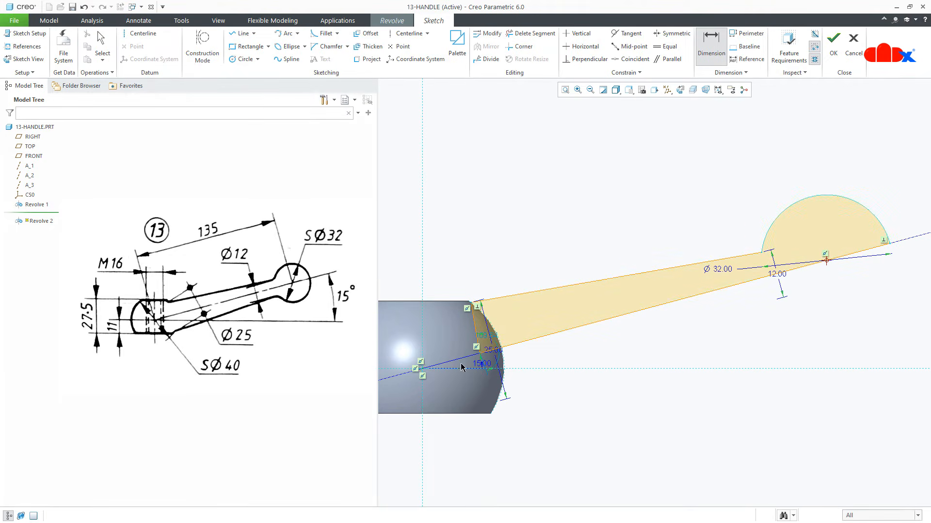
middle_click(616, 335)
type("135")
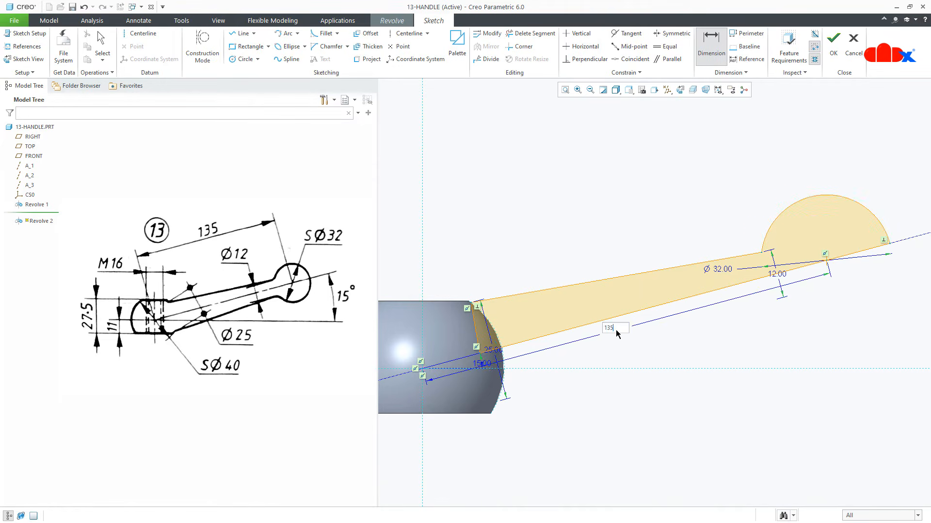
key("Return")
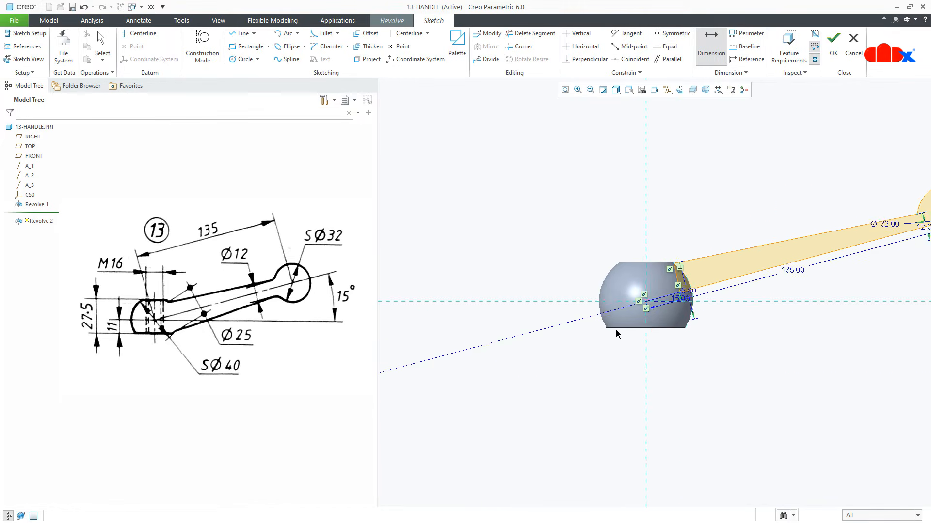
- Finish the sketch and revolve the arm profile 360° about the inclined centerline as a solid
middle_click_drag(740, 394, 598, 433)
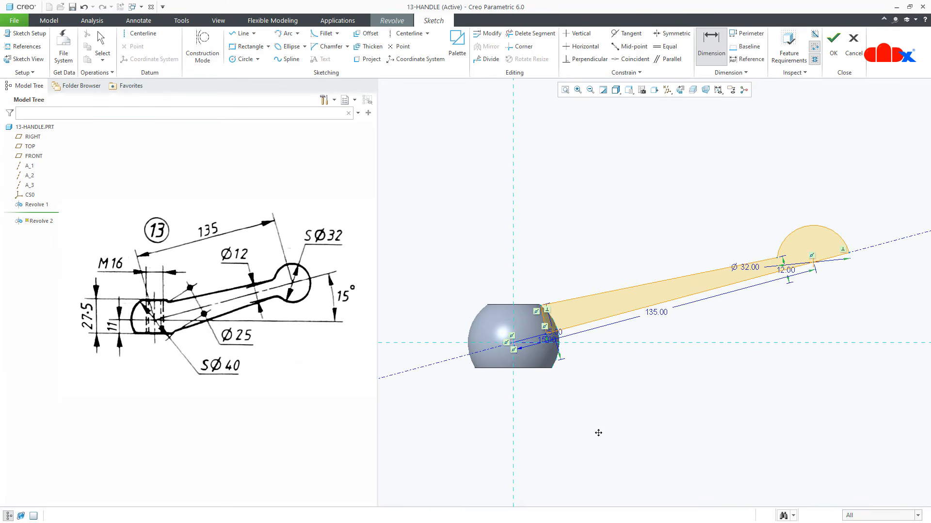
right_click(601, 438)
left_click(624, 411)
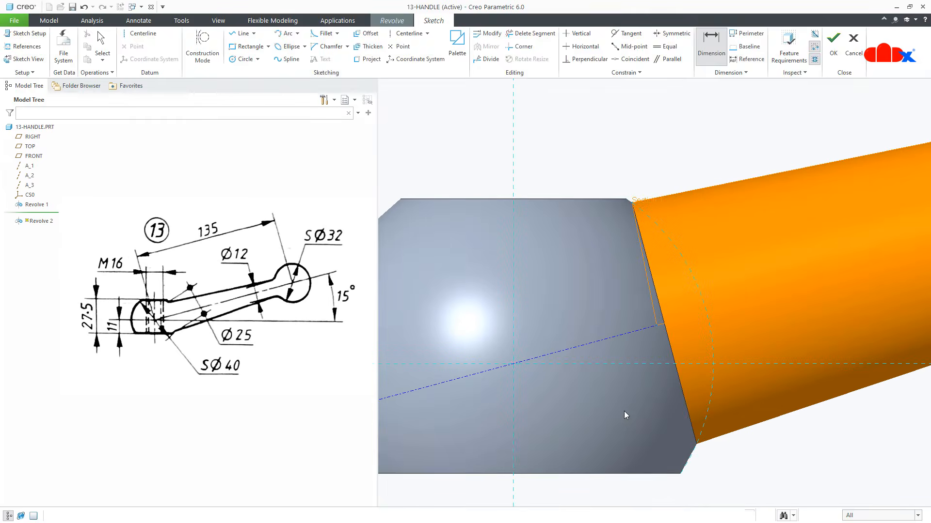
scroll(554, 417, "up", 8)
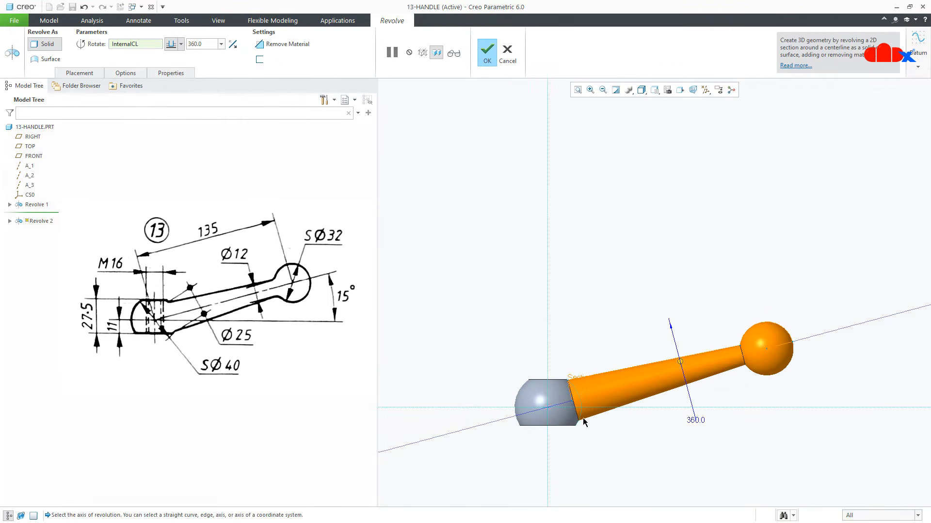
mouse_move(629, 417)
middle_mouse_down()
mouse_move(646, 461)
mouse_move(619, 449)
mouse_move(609, 456)
middle_mouse_up()
middle_click(609, 455)
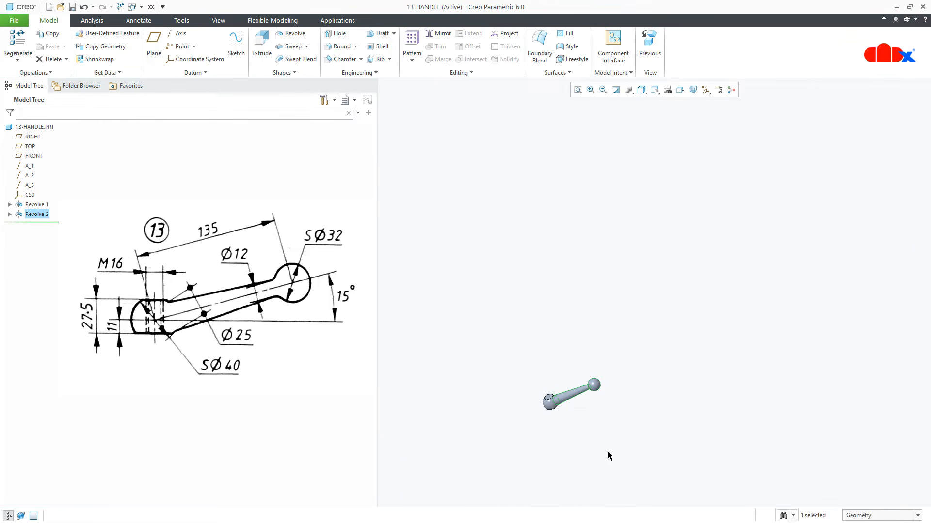
key("ctrl+d")
left_click(607, 453)
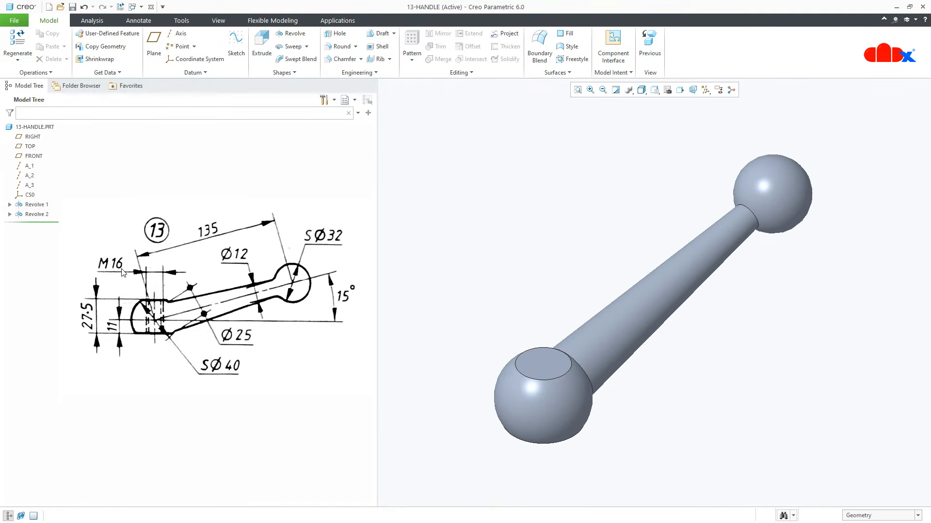
- Place a hole on the truncated ball's flat upper face, coaxial with the vertical axis, with axis display turned on
left_click(337, 33)
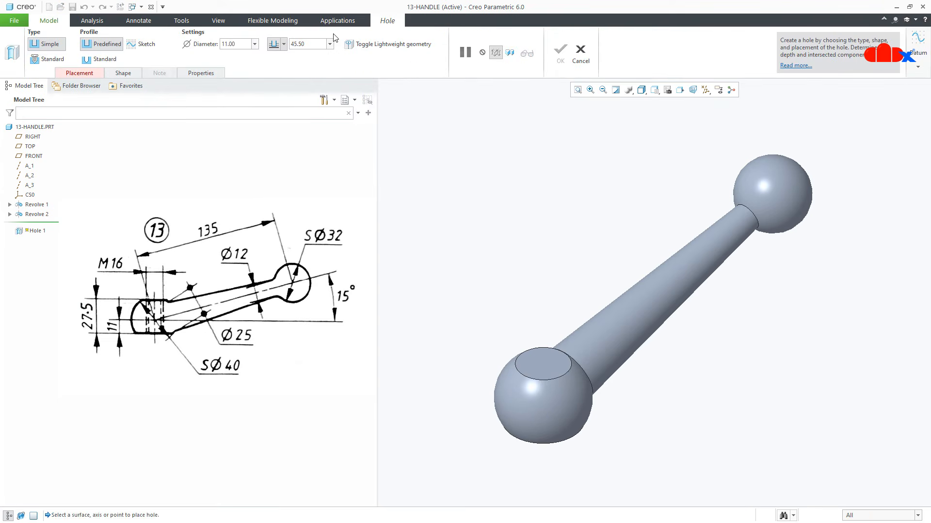
left_click(705, 90)
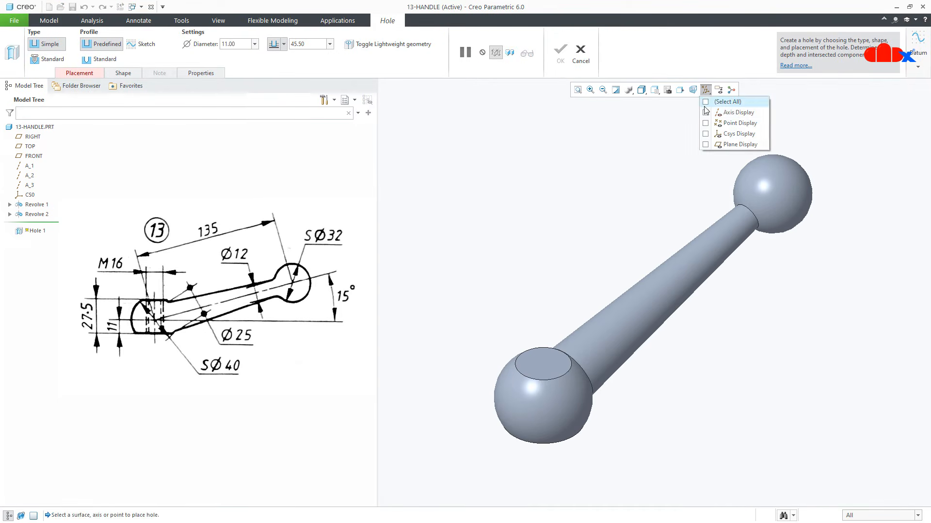
left_click(727, 112)
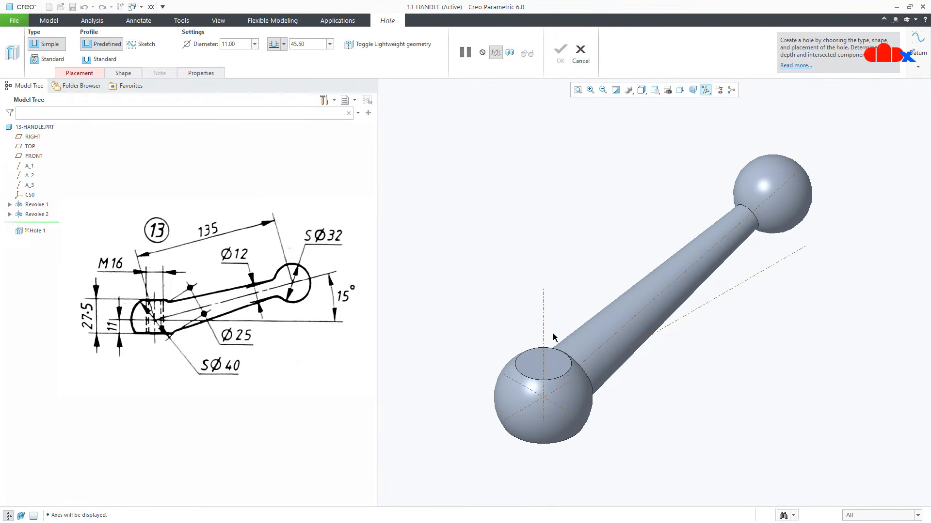
left_click(553, 361)
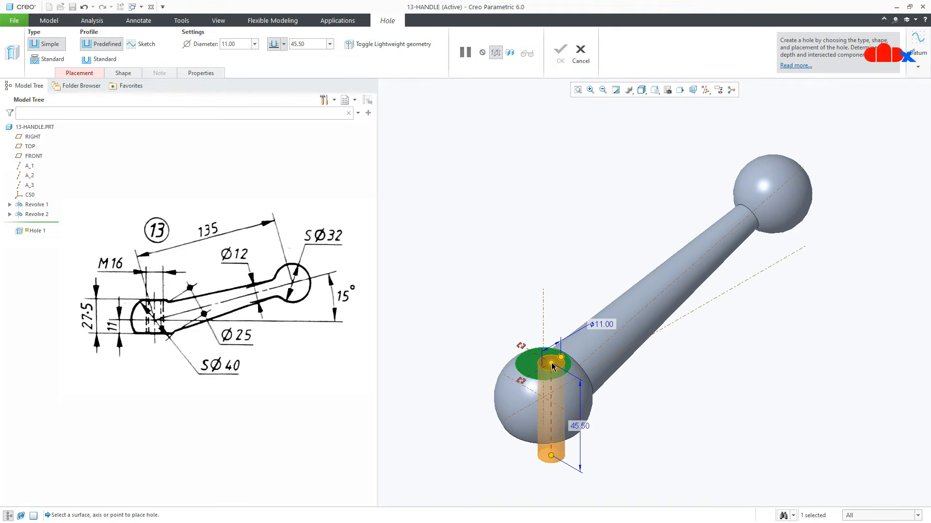
left_click(545, 334, "ctrl")
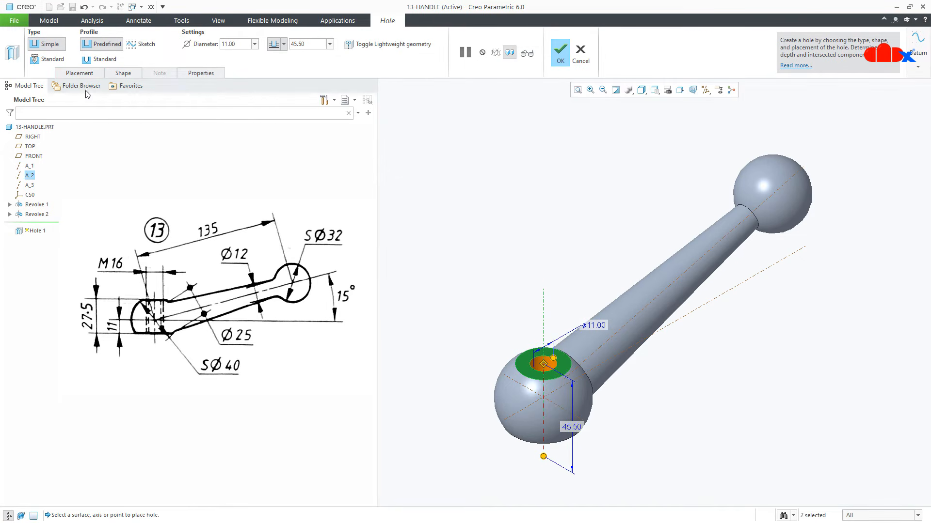
- Make the hole a standard ISO tapped M16x2 hole running through the whole ball and create it
left_click(52, 59)
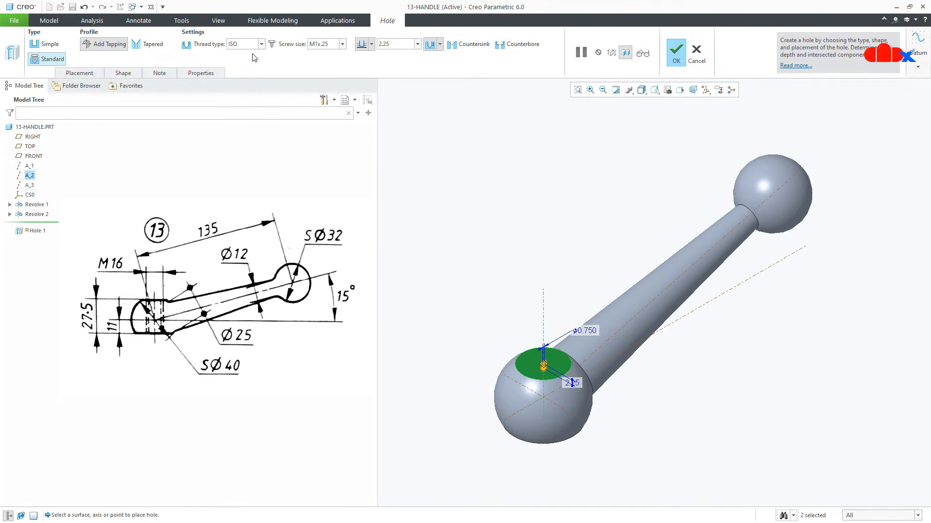
left_click(262, 44)
left_click(240, 52)
left_click(342, 44)
scroll(322, 91, "down", 5)
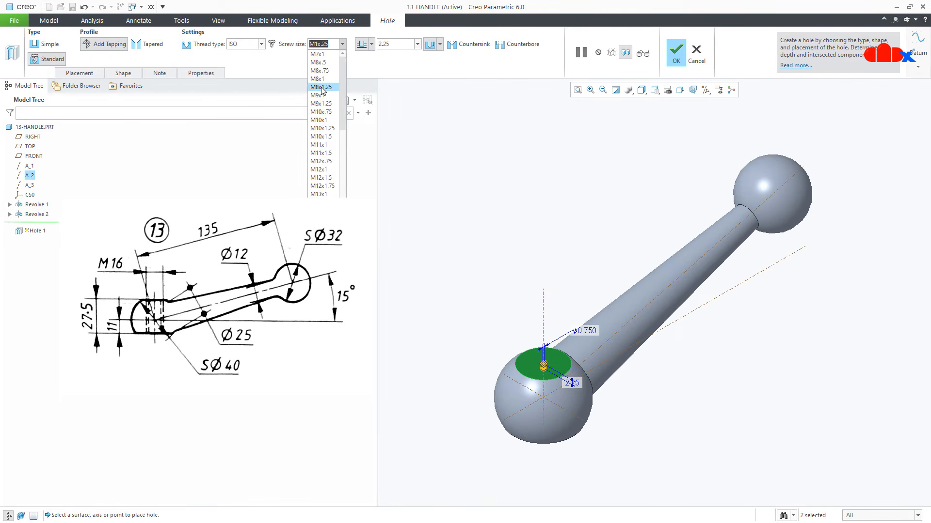
scroll(322, 90, "down", 3)
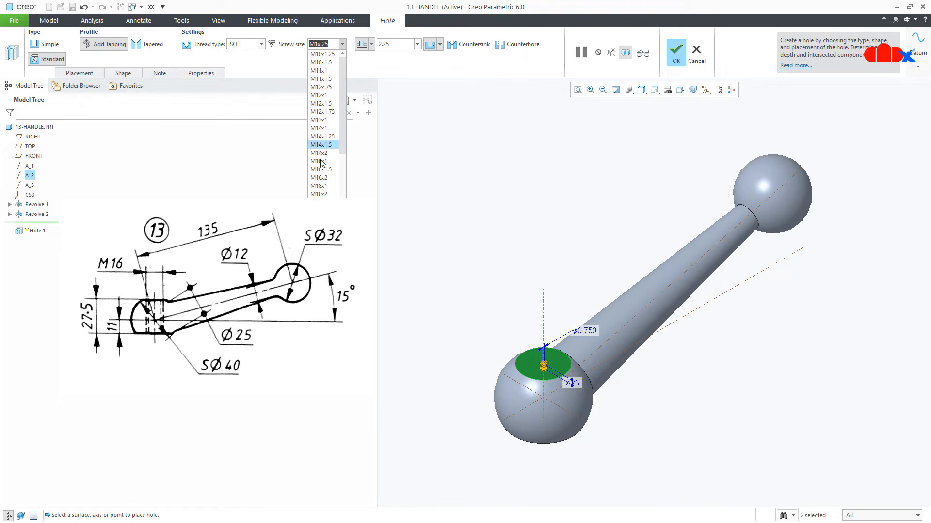
left_click(322, 178)
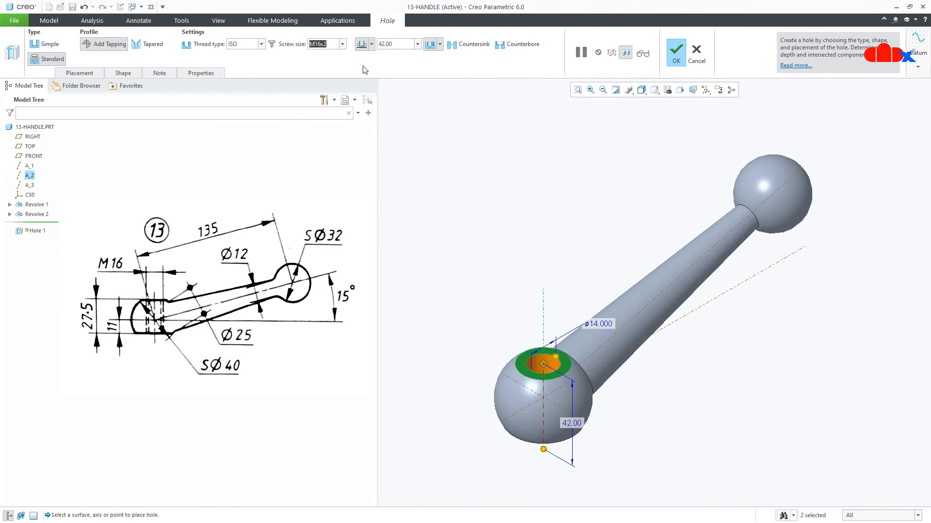
left_click(371, 44)
left_click(361, 74)
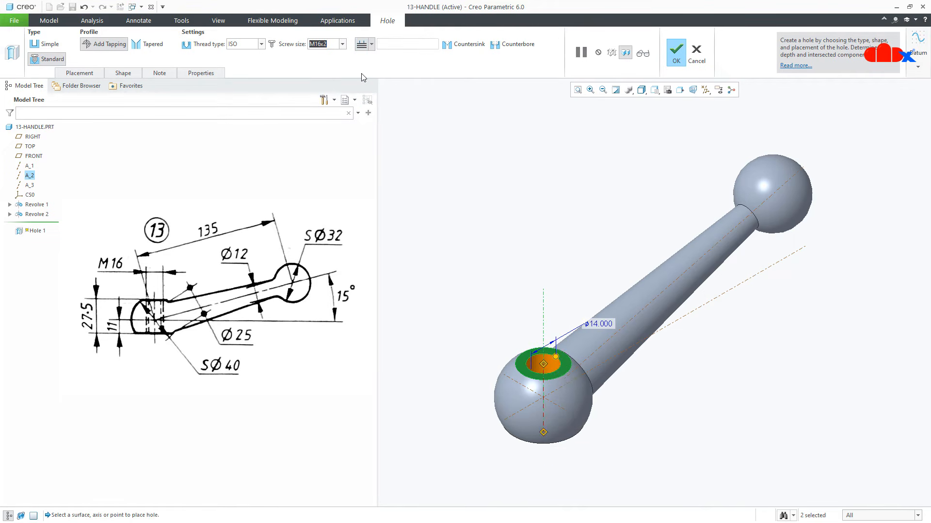
left_click(676, 57)
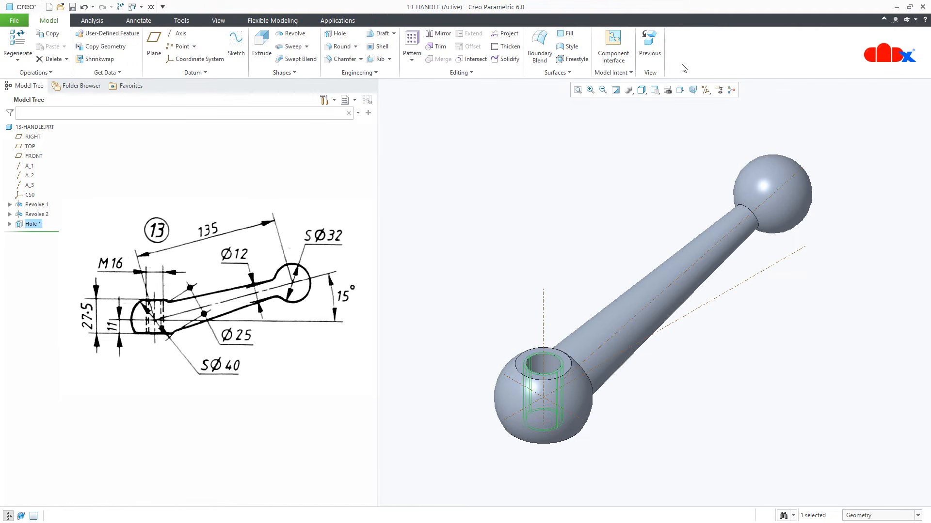
- Hide the axes and round the edges where the arm meets both balls with a 2 mm radius
left_click(705, 89)
left_click(705, 112)
left_click(341, 47)
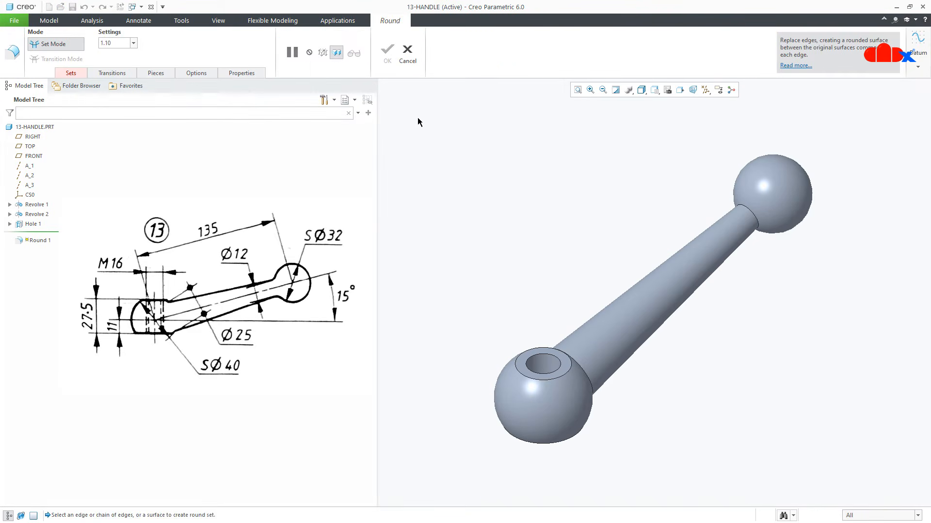
left_click(738, 211)
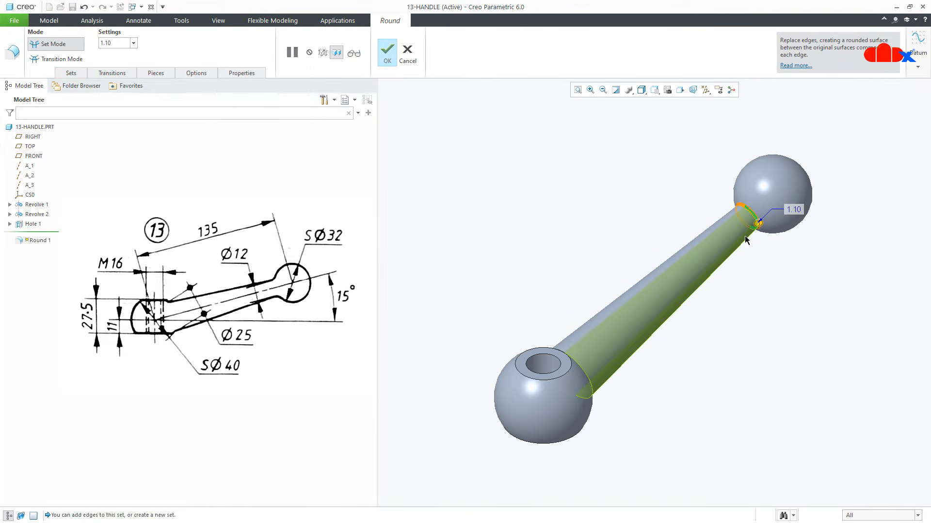
middle_click_drag(738, 232, 681, 296)
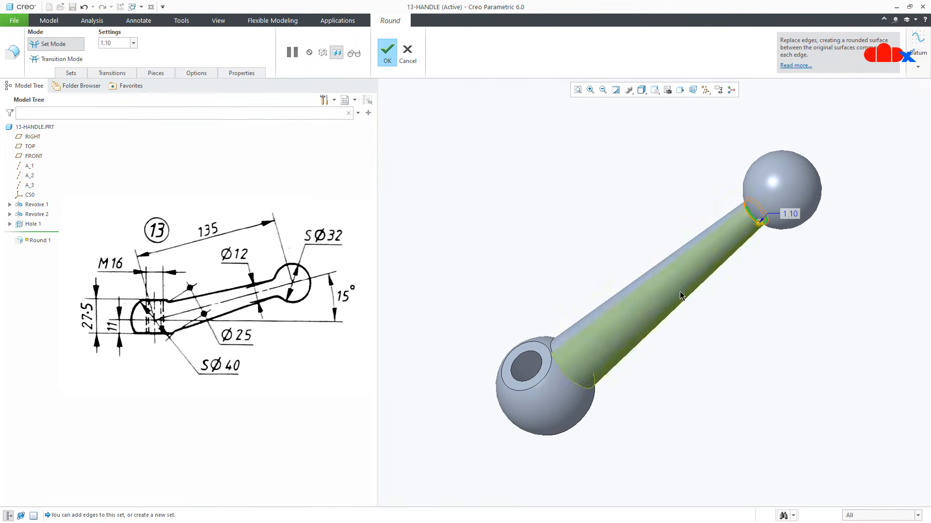
left_click(566, 377, "ctrl")
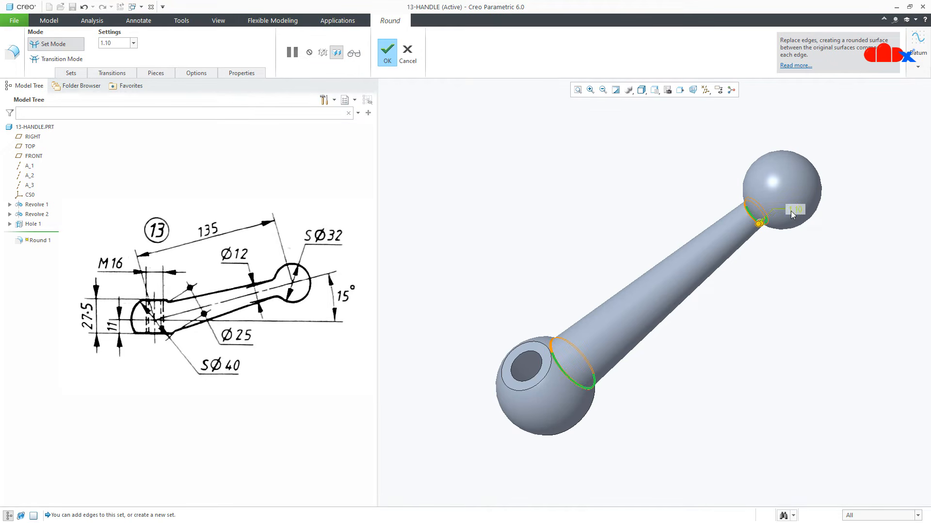
type("2")
key("Return")
left_click(387, 52)
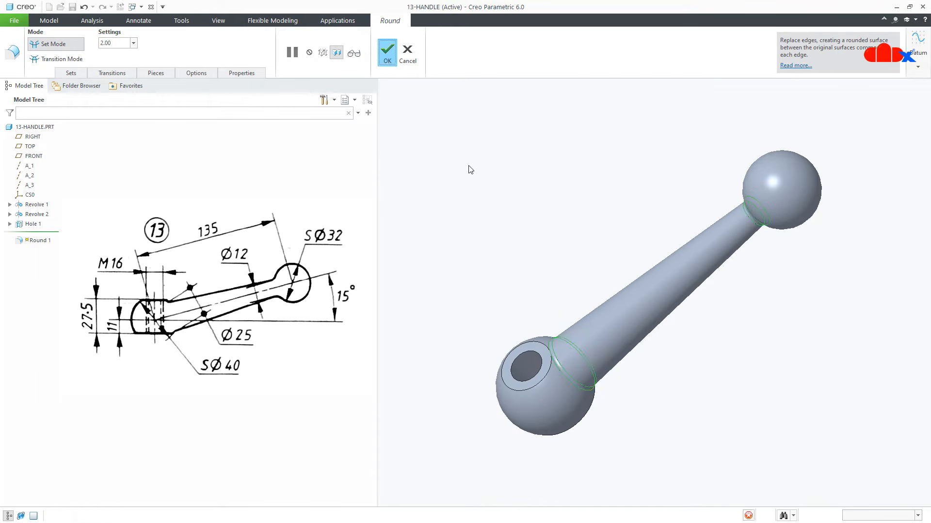
key("ctrl+d")
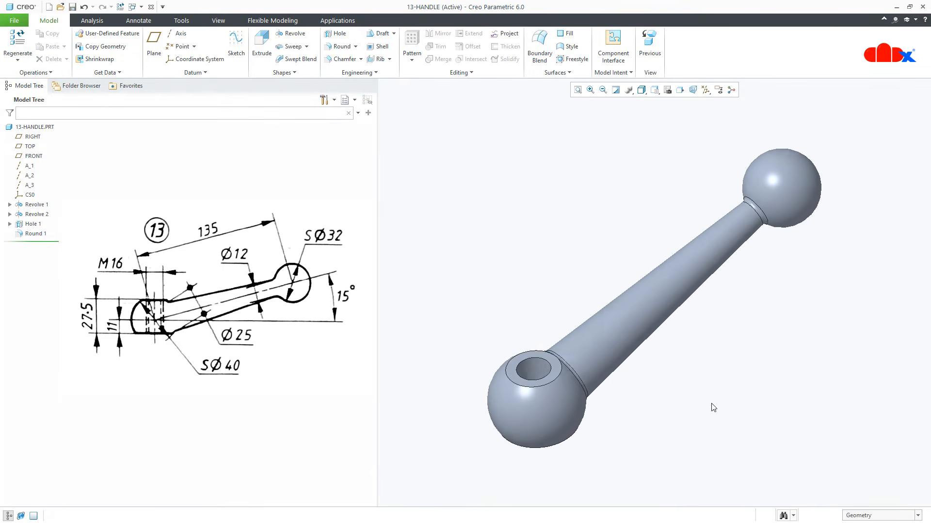
- Save 13-HANDLE.PRT in the tailstock folder and erase the objects not displayed from the session
key("ctrl+s")
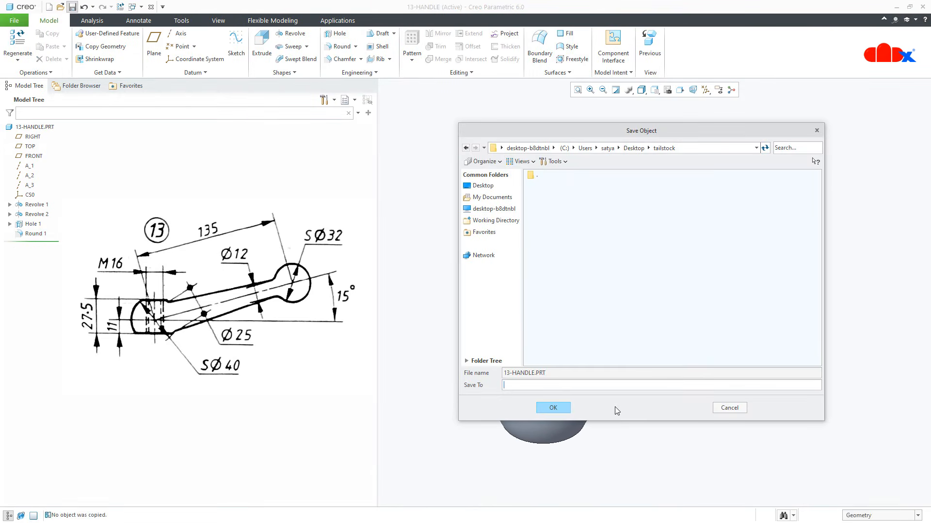
left_click(563, 408)
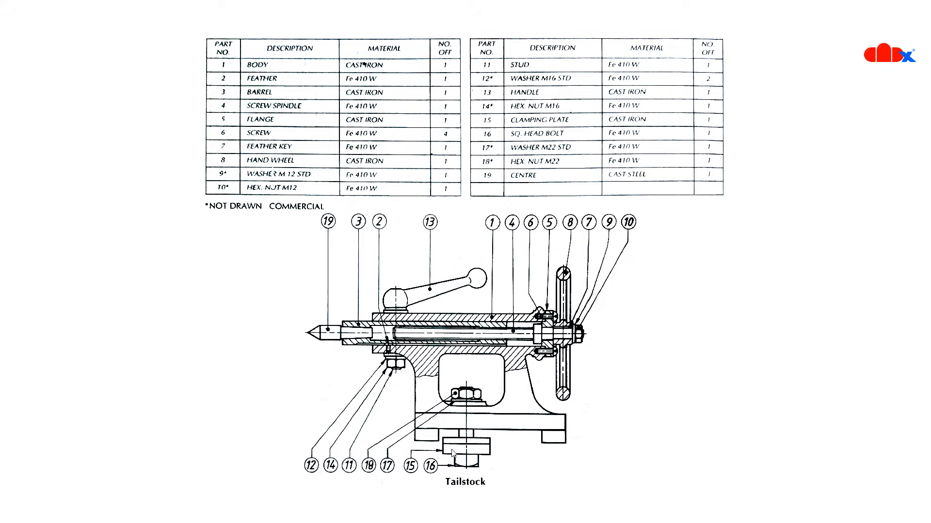
left_click(514, 414)
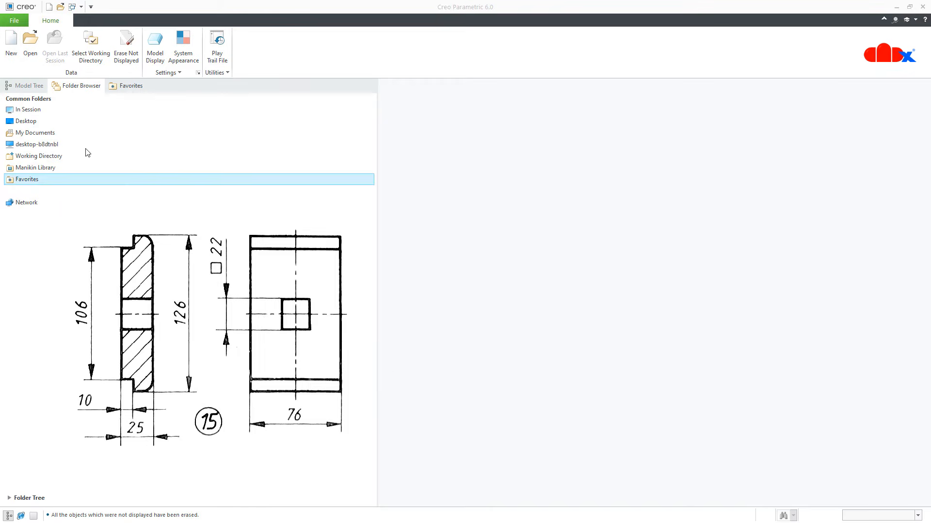
- Create a new solid part named 15-Clamping-Plate from cadx_mmks_solid_template instead of the default template
left_click(13, 55)
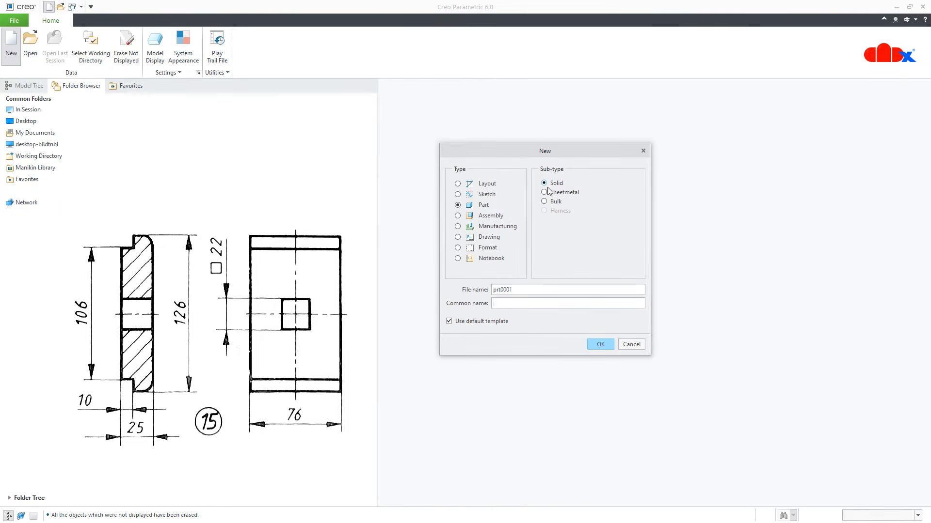
double_click(523, 291)
type("15-Clamping-Plate")
left_click(498, 324)
left_click(595, 347)
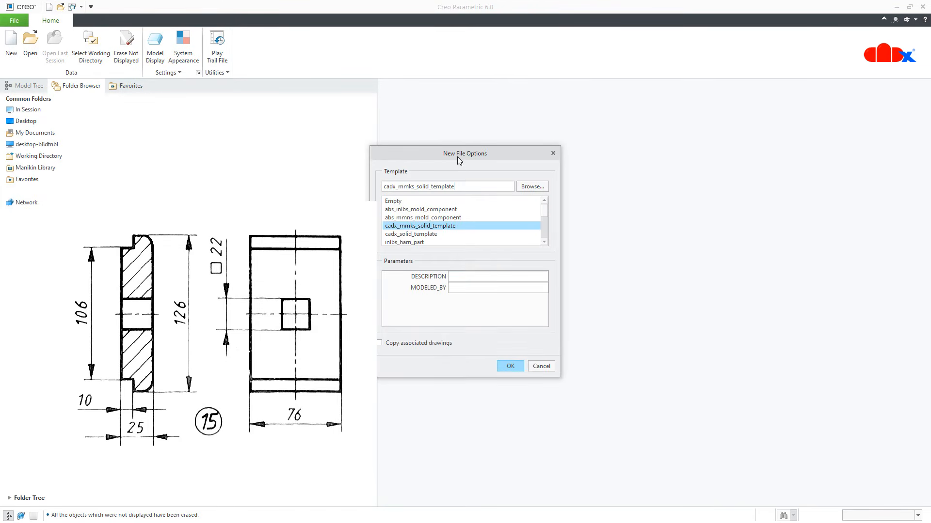
left_click_drag(458, 156, 523, 158)
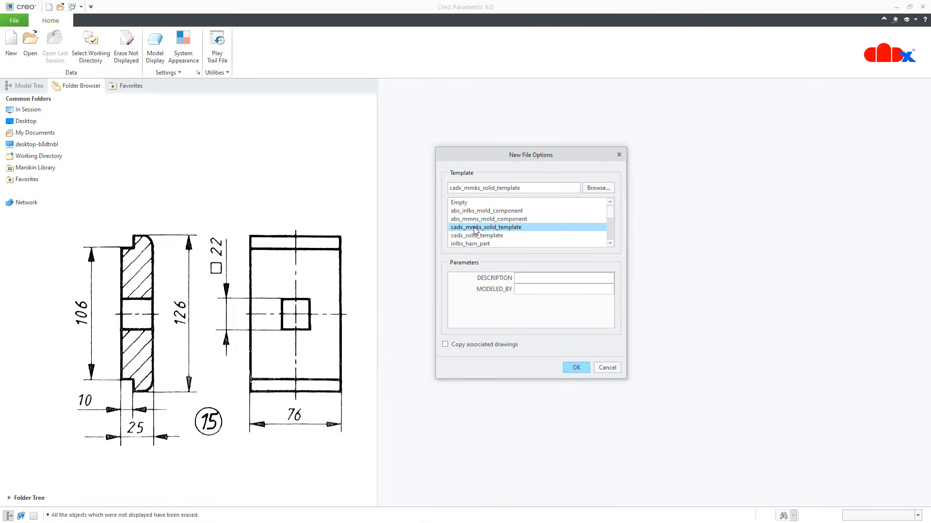
scroll(475, 230, "down", 3)
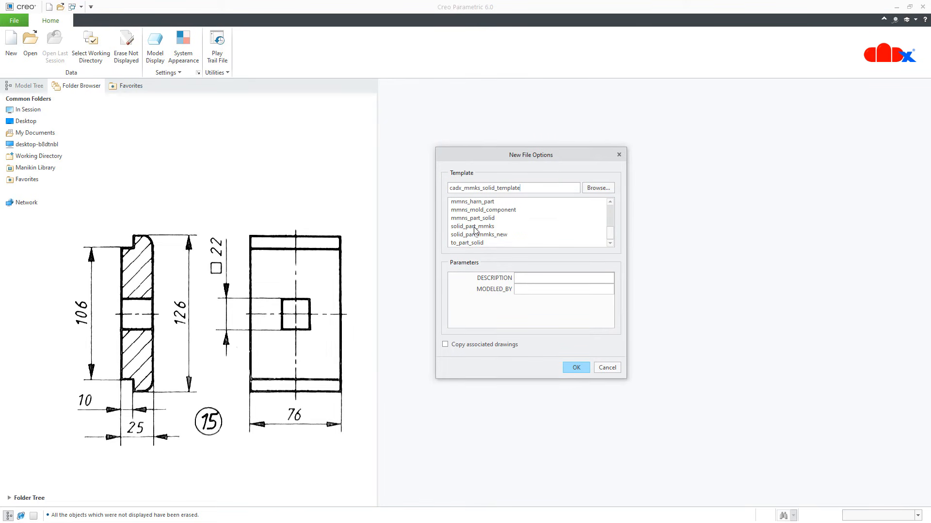
left_click(475, 226)
scroll(475, 230, "up", 3)
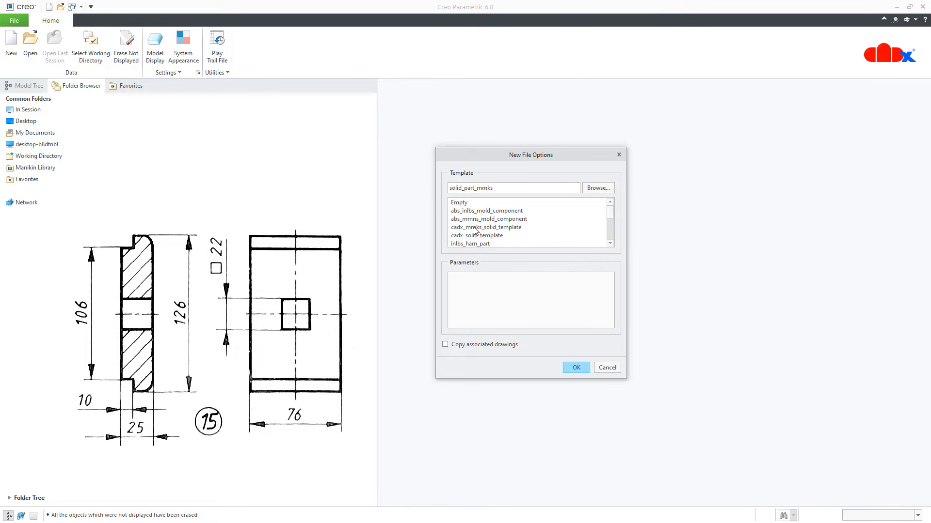
left_click(475, 228)
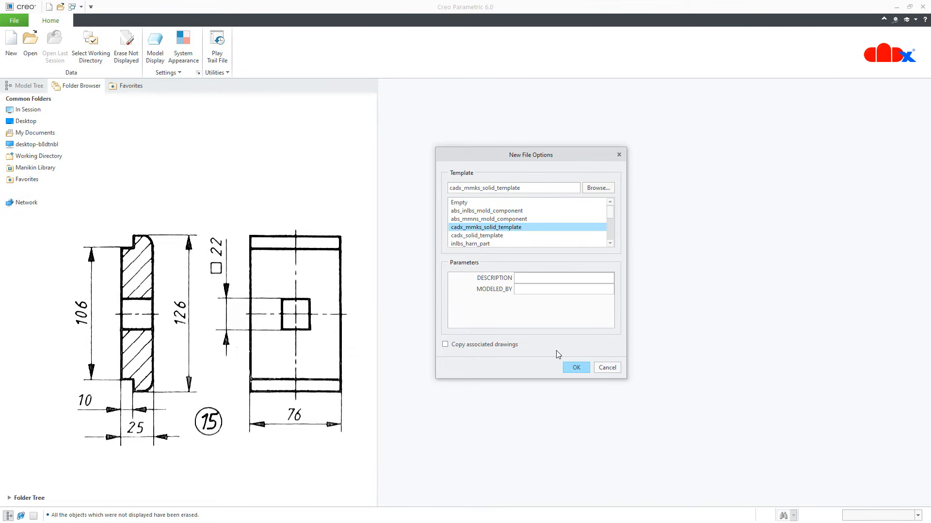
left_click(575, 369)
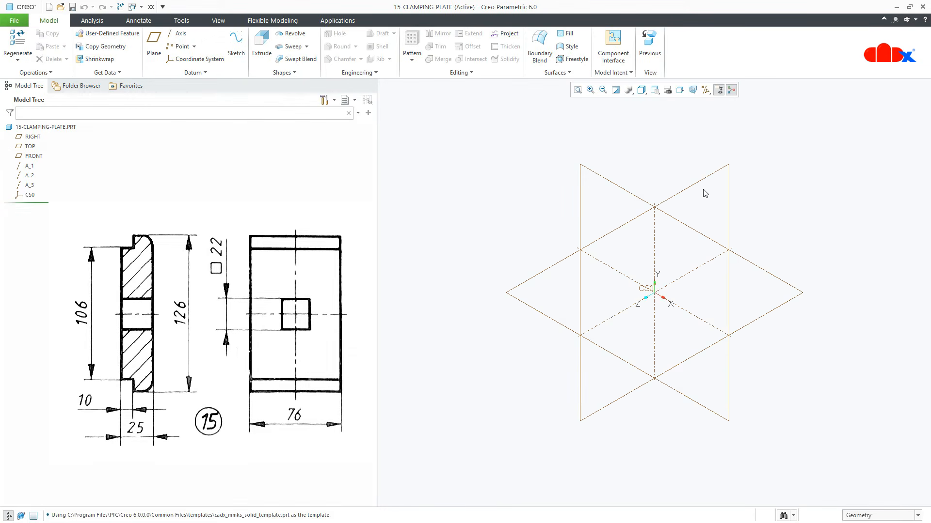
- Hide the spin center, annotations and all datum features in the graphics view
left_click(731, 90)
left_click(707, 90)
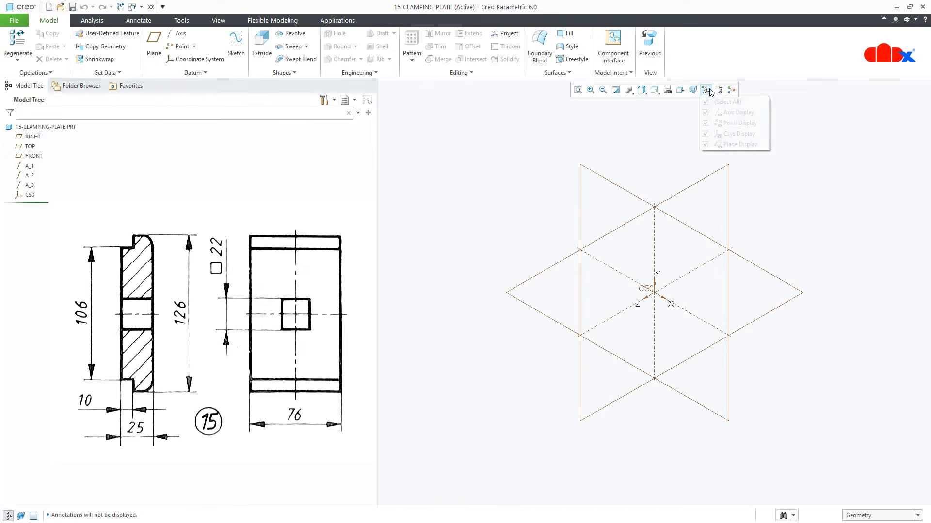
left_click(710, 102)
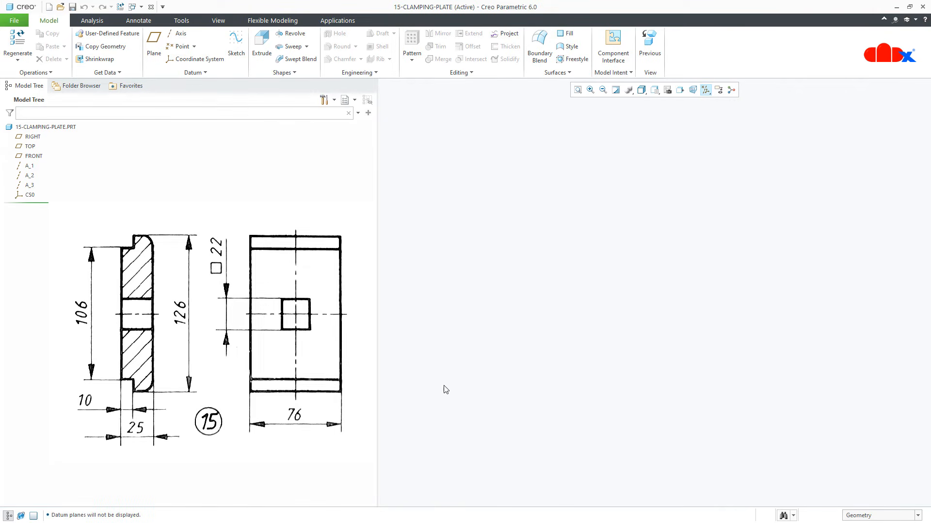
- Start an Extrude sketch on the RIGHT plane and add a centerline along the horizontal reference
left_click(261, 46)
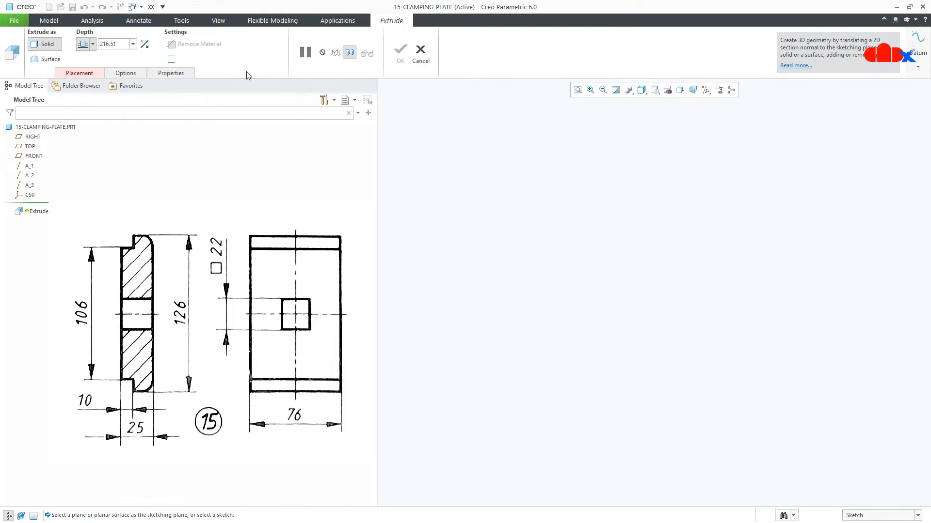
left_click(37, 137)
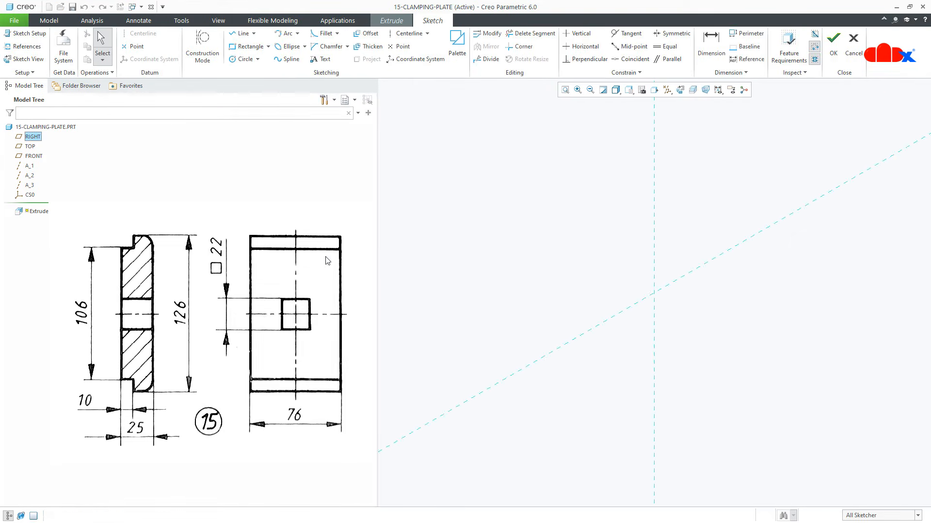
right_click(461, 285)
left_click(538, 298)
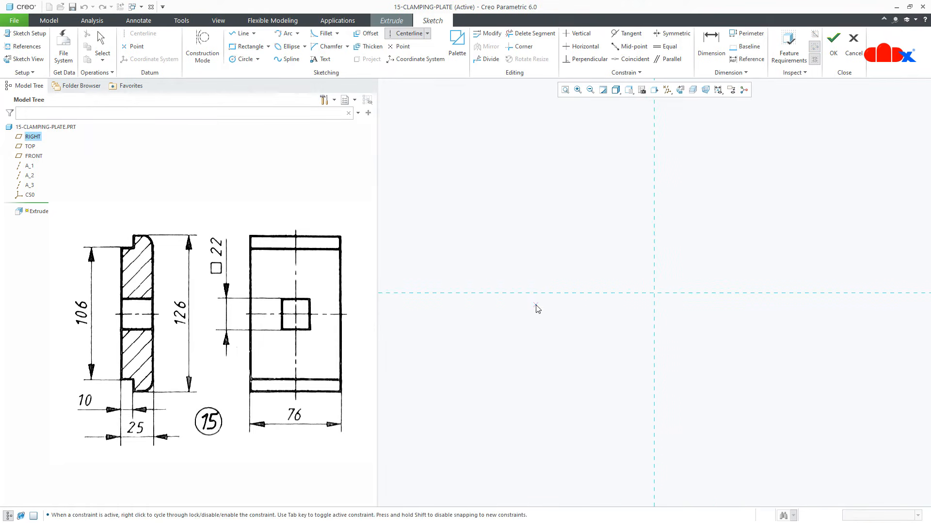
middle_click(604, 334)
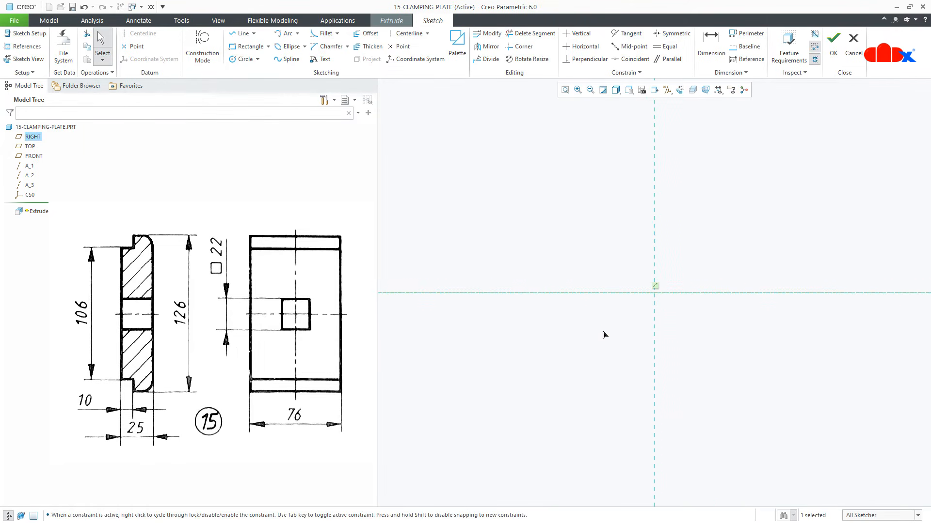
- Sketch a vertical line on the vertical reference, symmetric about the horizontal centerline, and set its length to 126 mm
right_click(604, 335)
left_click(625, 349)
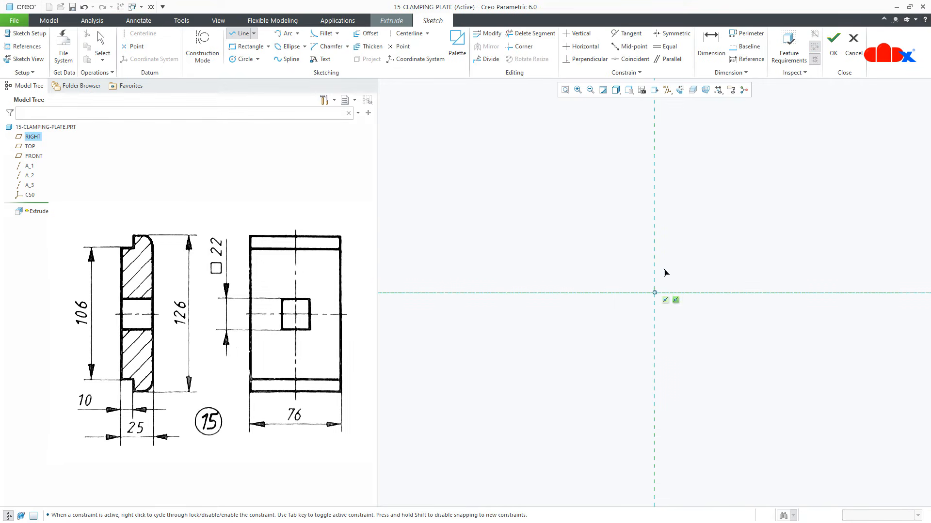
left_click(655, 247)
left_click(654, 343)
middle_click(656, 345)
middle_click(692, 357)
double_click(664, 281)
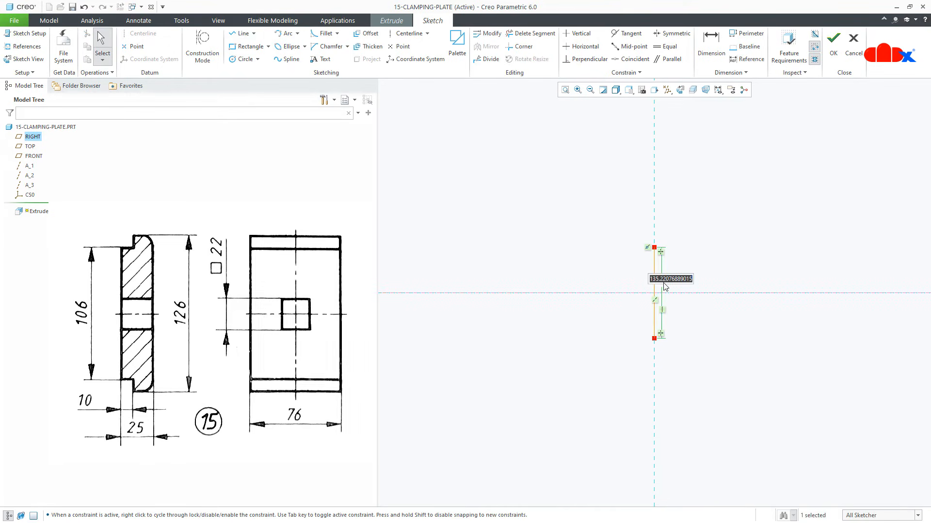
type("126")
key("Return")
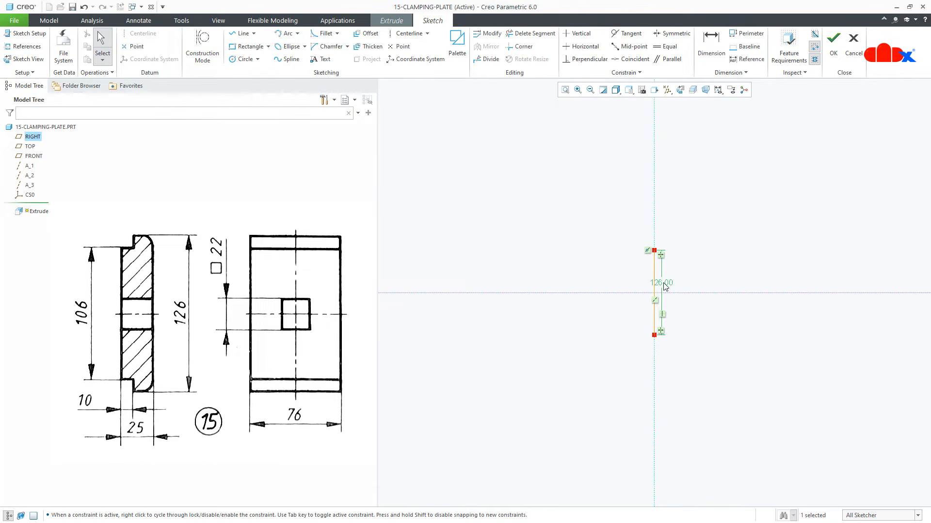
- Sketch the stepped lower half outline from the line's lower end to the centerline, each tread about 24 mm wide, and mirror it about the centerline
right_click(665, 287)
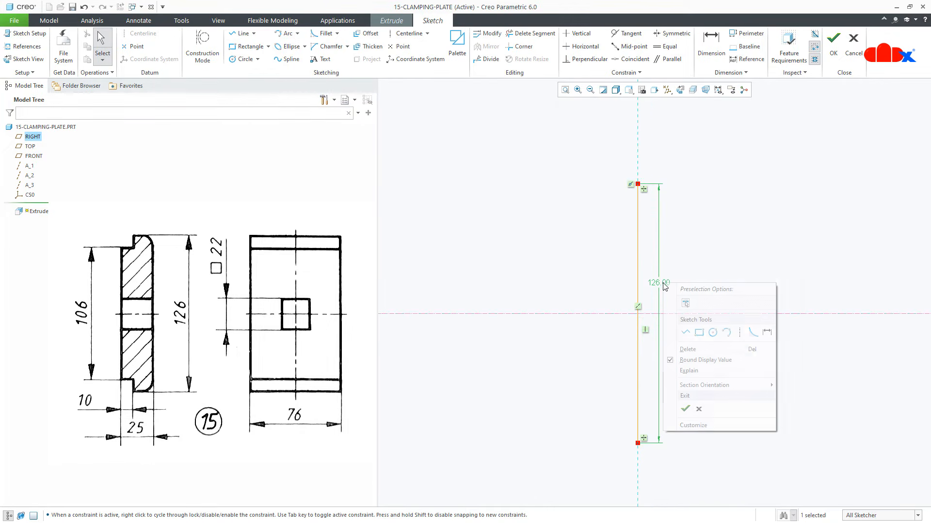
left_click(685, 332)
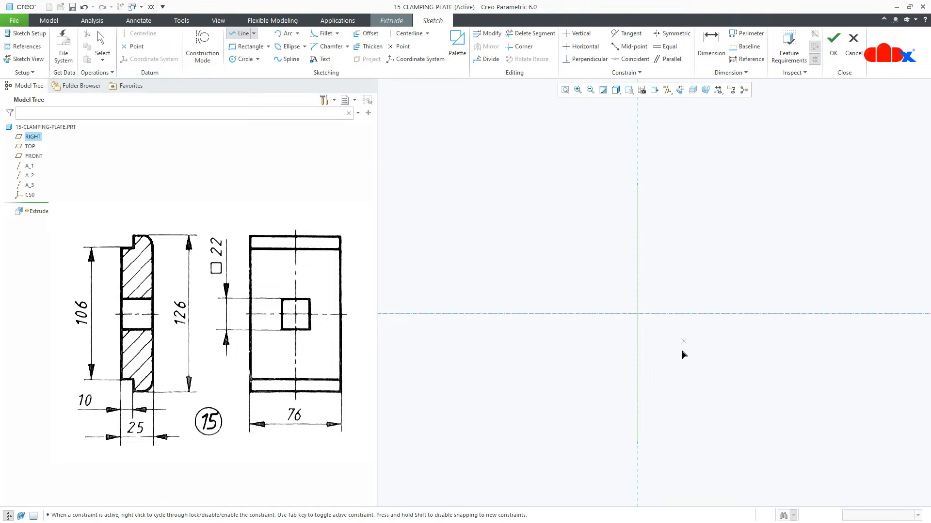
left_click(642, 445)
left_click(587, 443)
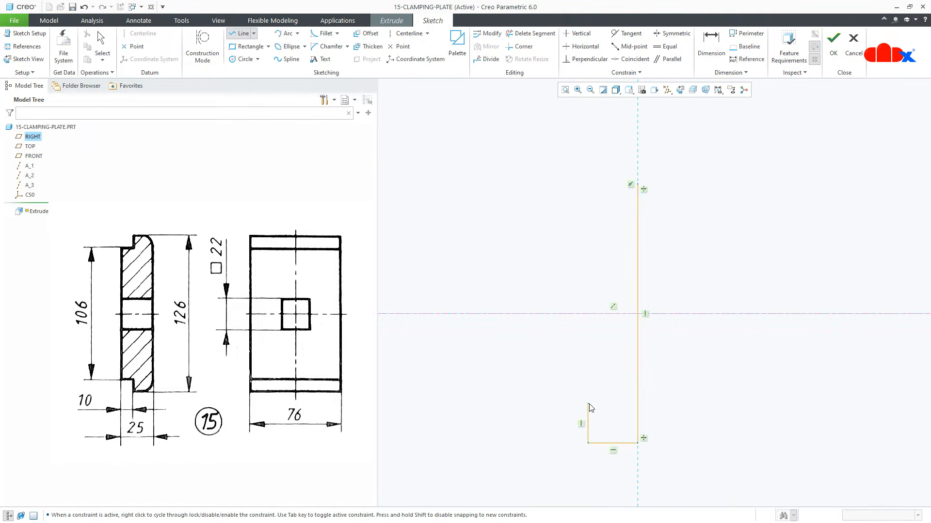
left_click(587, 404)
left_click(538, 404)
left_click(538, 314)
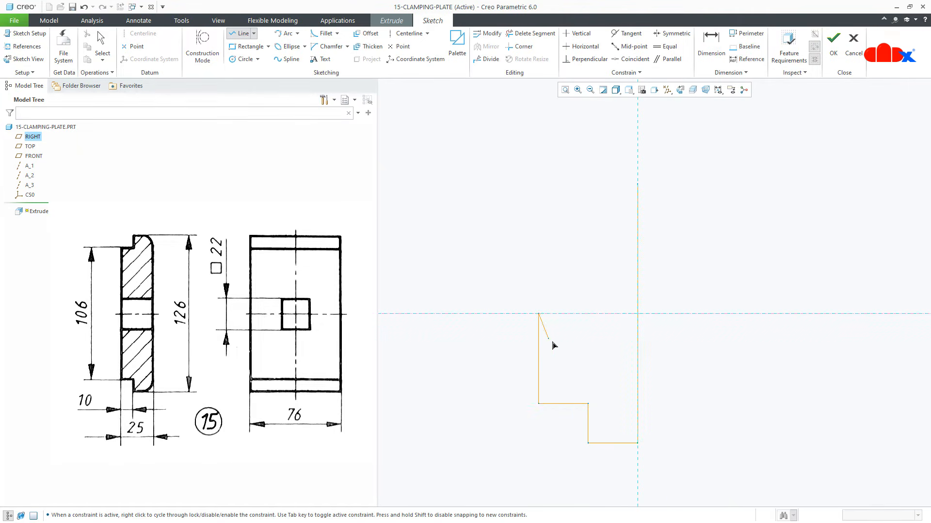
middle_click(554, 346)
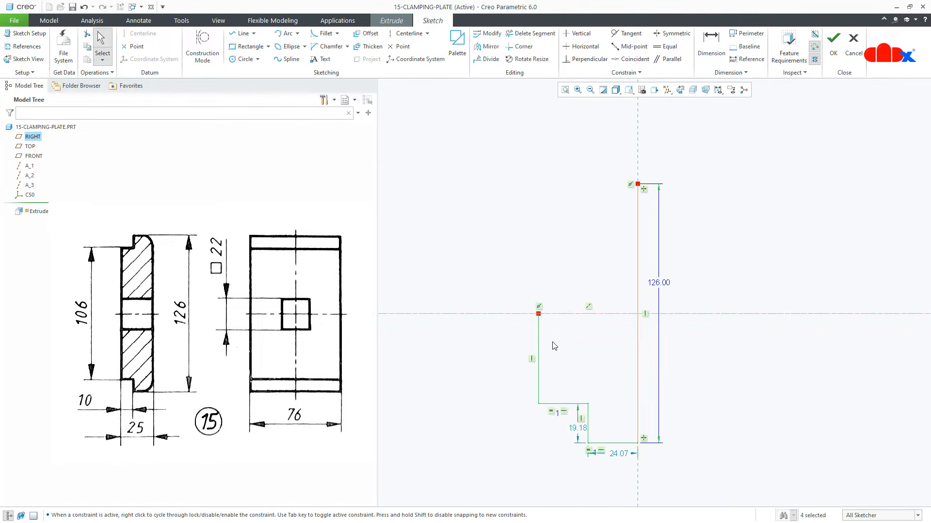
left_click(487, 46)
left_click(462, 314)
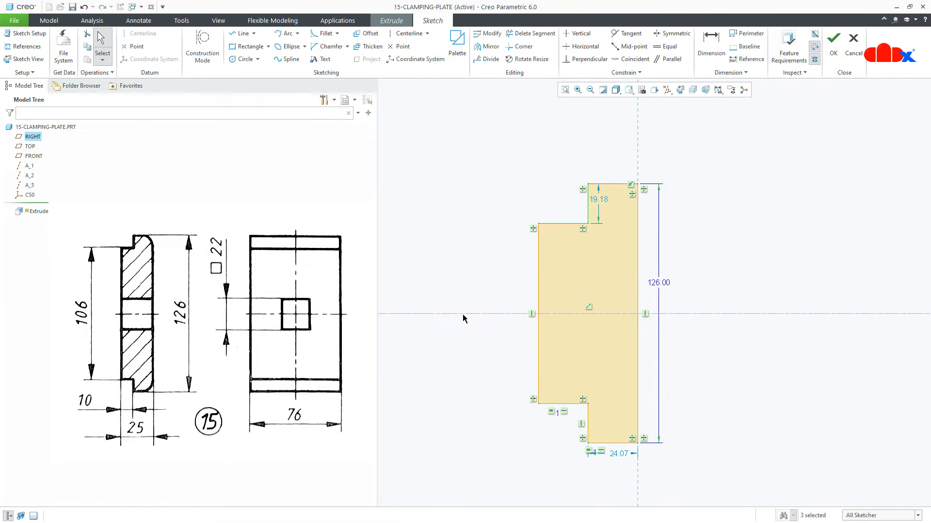
- Dimension the height of the profile's shorter vertical edge as 106 mm
right_click(462, 314)
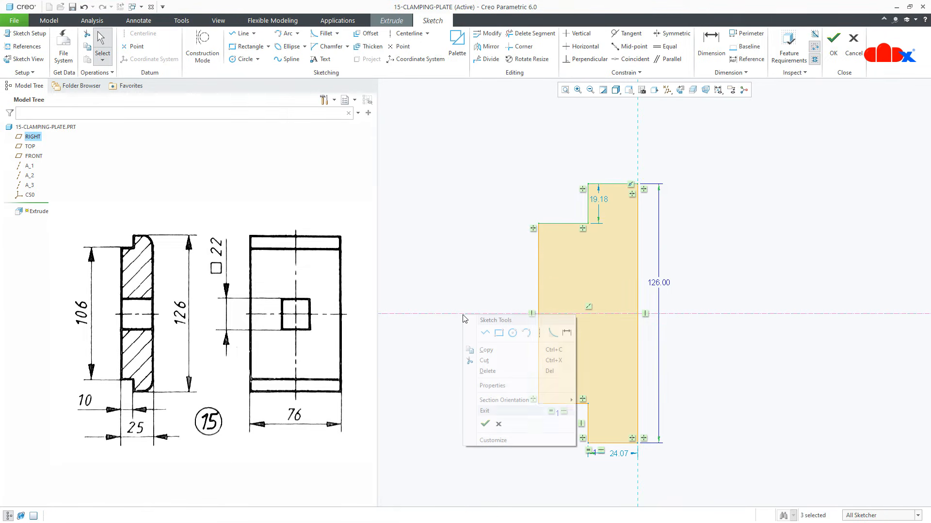
left_click(566, 332)
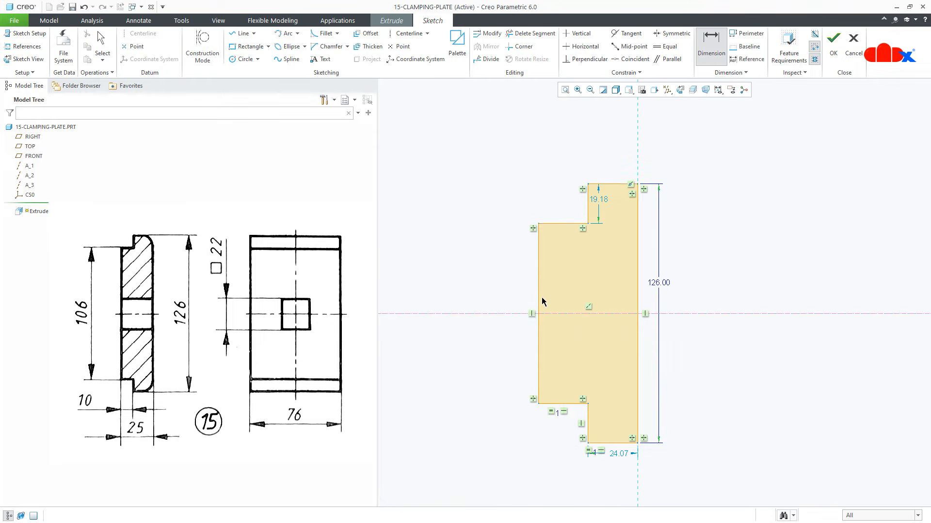
middle_click(507, 293)
type("106")
key("Return")
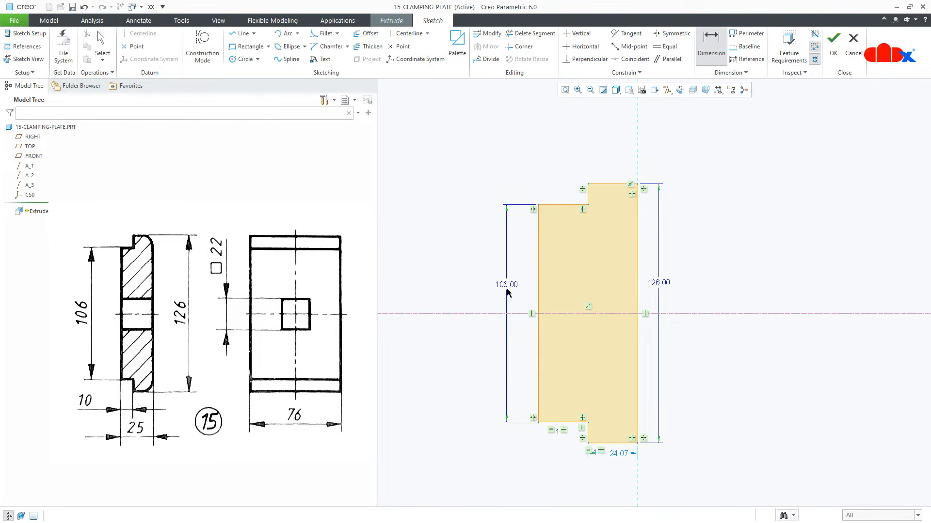
- Dimension the width of the profile's lower step as 10 mm
left_click(557, 427)
middle_click(558, 452)
type("10")
key("Return")
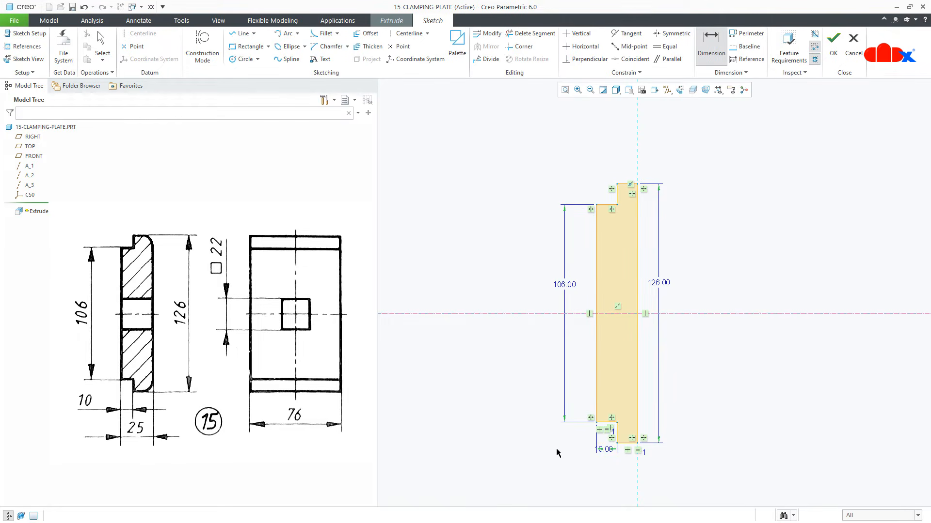
- Try to dimension the profile's overall width between its two long vertical edges
left_click(596, 416)
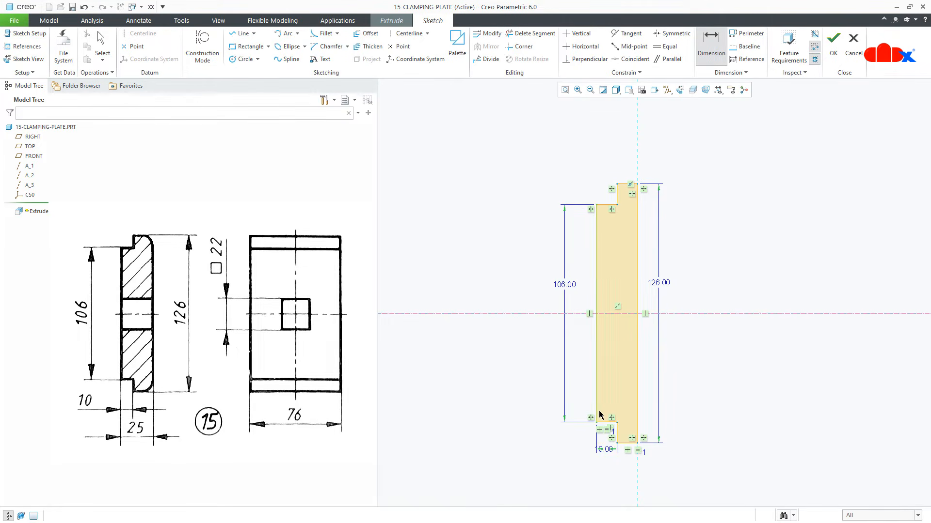
left_click(638, 413)
middle_click(628, 469)
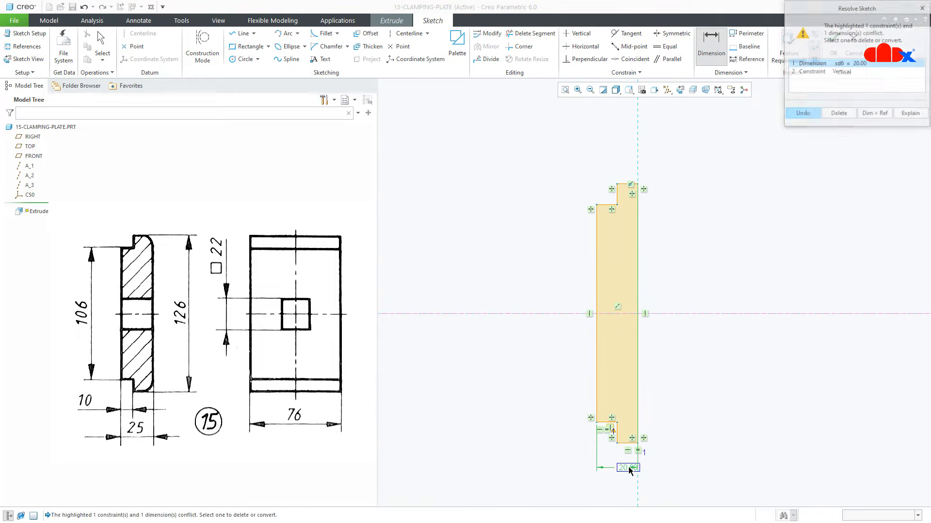
key("Return")
middle_click(629, 470)
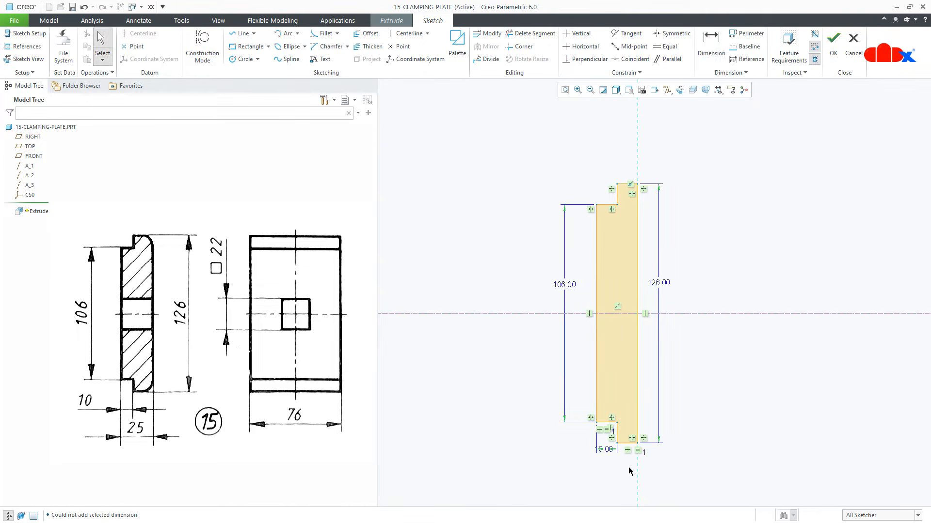
- Delete the equal-length constraint on the horizontal step edges and dimension the profile's overall width as 25 mm
left_click(638, 451)
key("Delete")
right_click(639, 455)
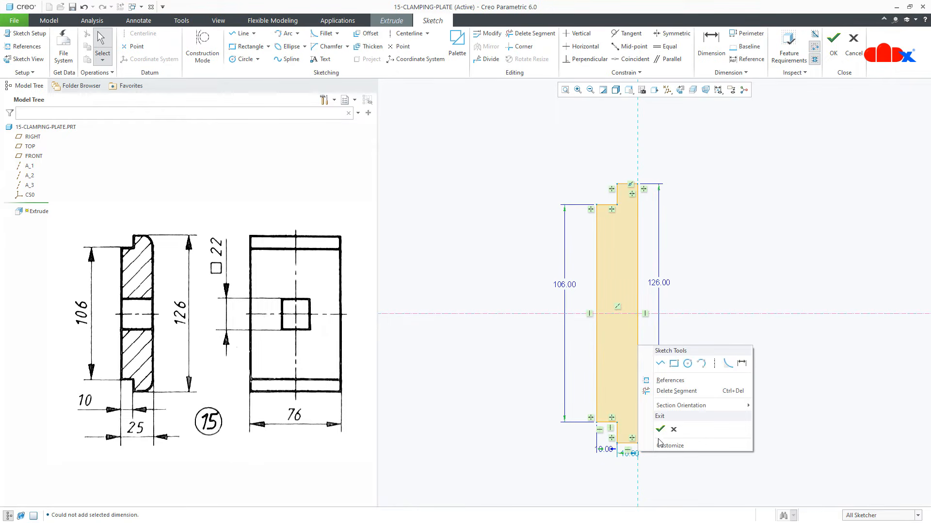
left_click(741, 365)
left_click(638, 397)
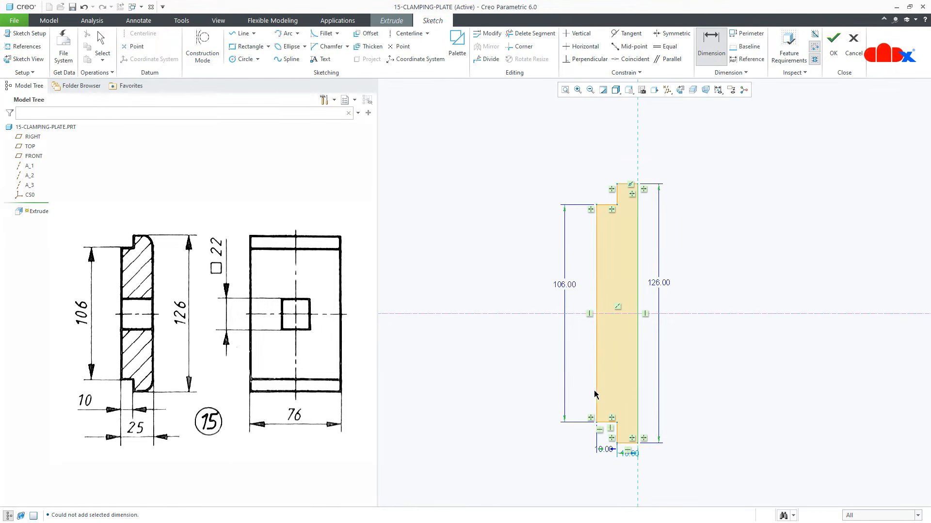
left_click(596, 395)
middle_click(613, 479)
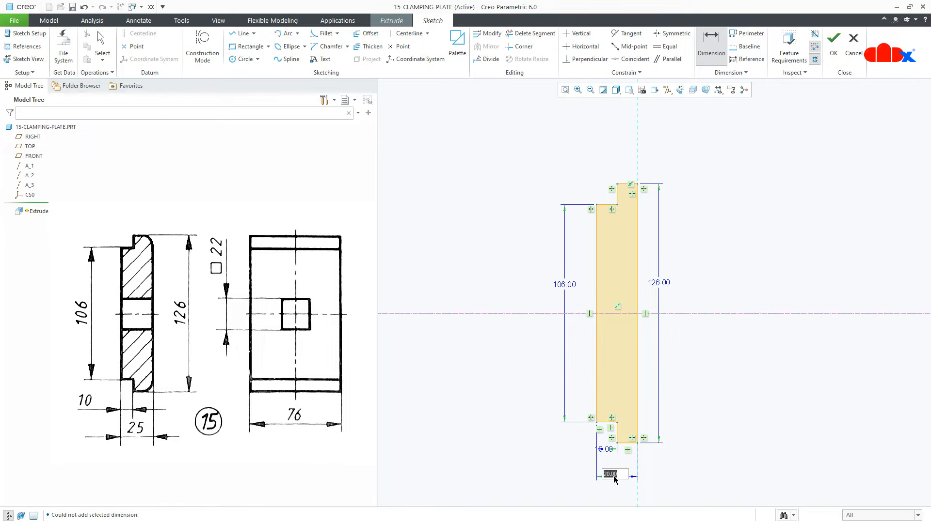
type("25")
key("Return")
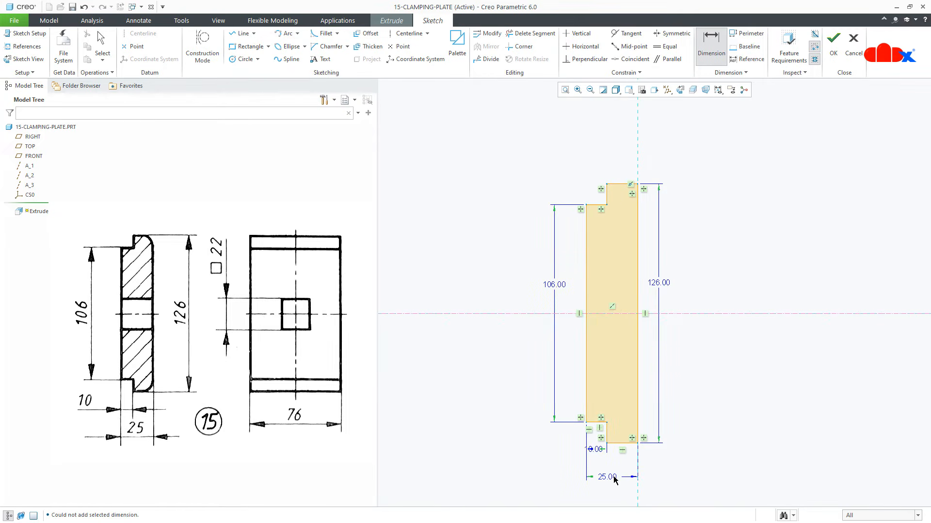
- Accept the stepped profile sketch as the section of the extrusion
right_click(672, 459)
left_click(692, 427)
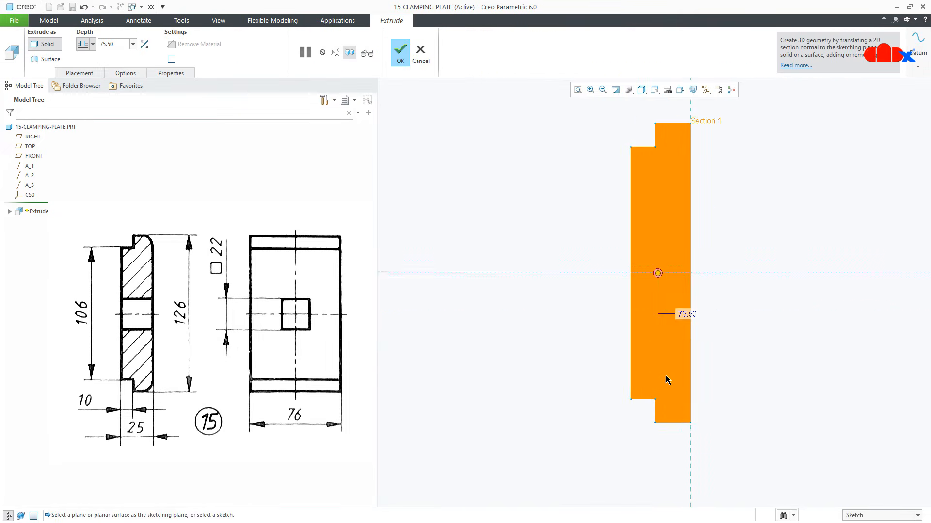
scroll(667, 377, "up", 2)
middle_click_drag(669, 377, 713, 395)
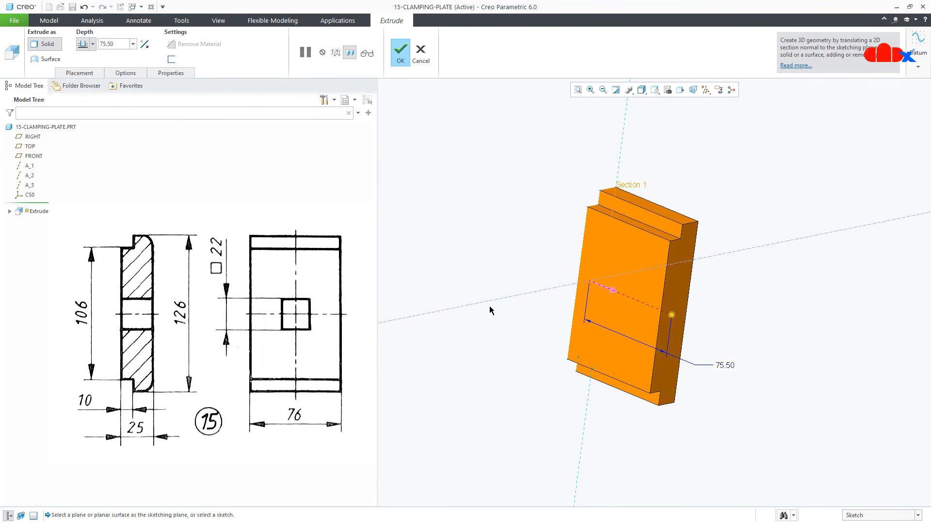
- Extrude the stepped profile 76 mm symmetrically about its sketch plane and finish the feature
left_click(123, 48)
type("76")
key("Return")
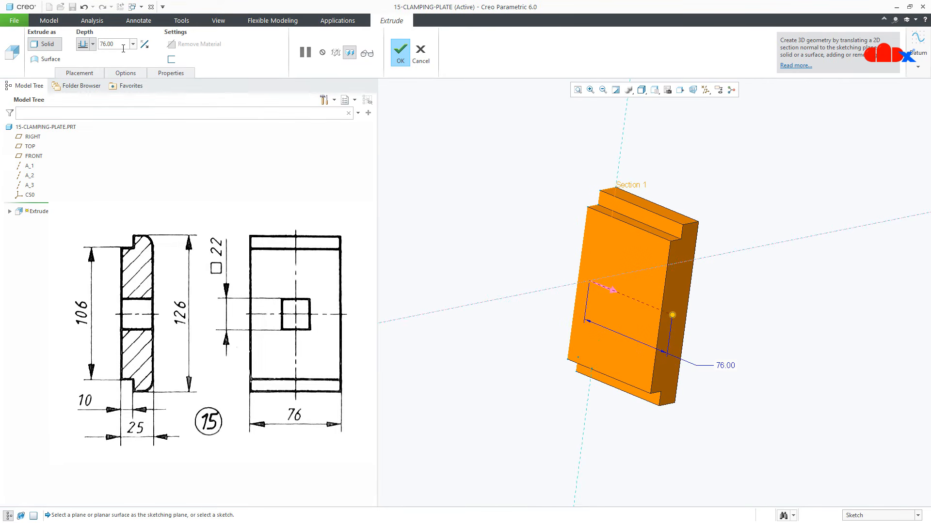
left_click(92, 44)
left_click(83, 67)
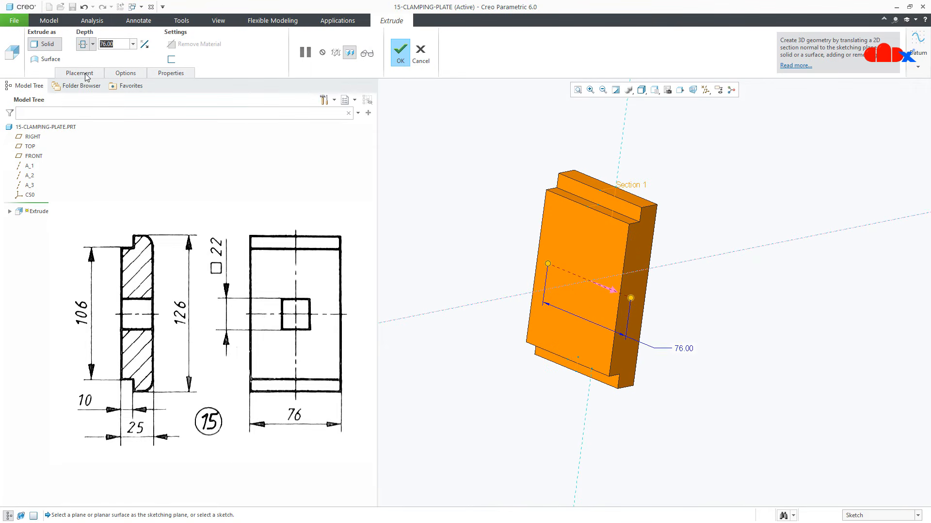
left_click(398, 56)
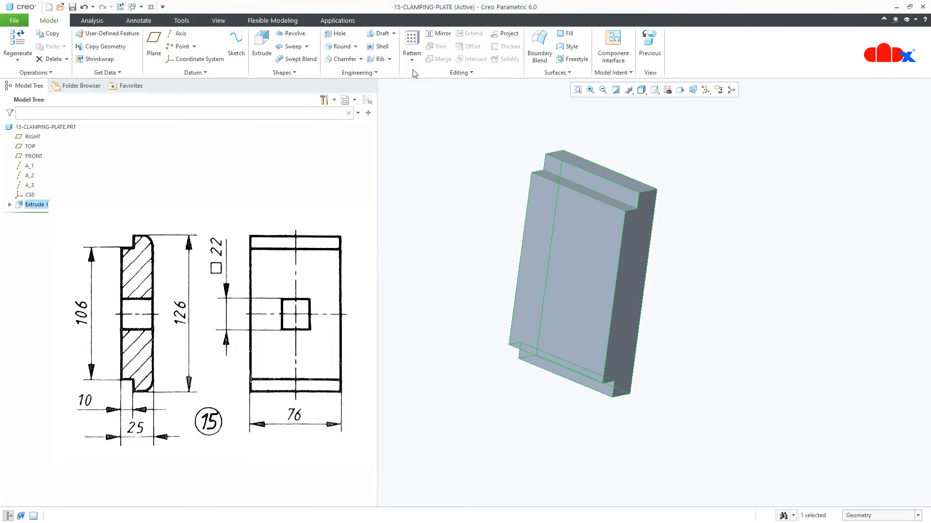
left_click(496, 452)
key("ctrl+d")
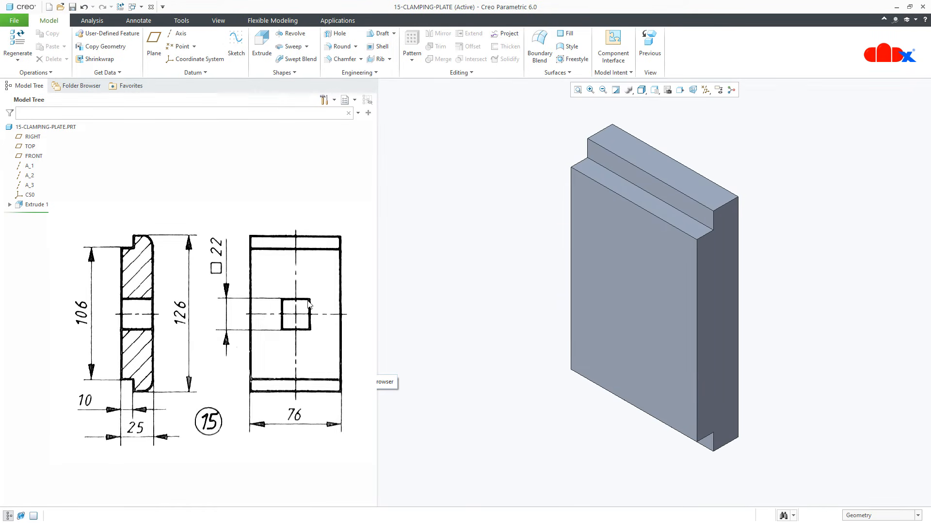
- Start an extrude sketch on the plate's large front face and add the RIGHT datum plane as a sketch reference
left_click(263, 49)
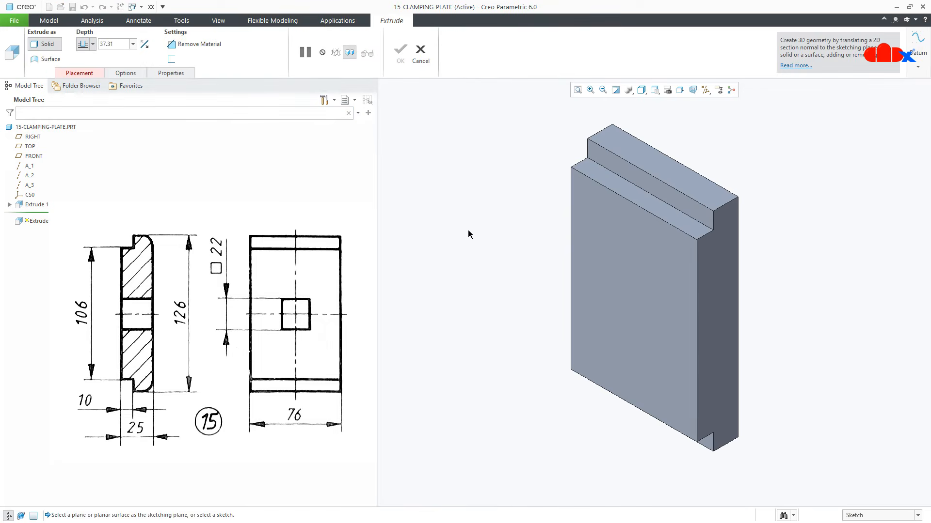
left_click(634, 312)
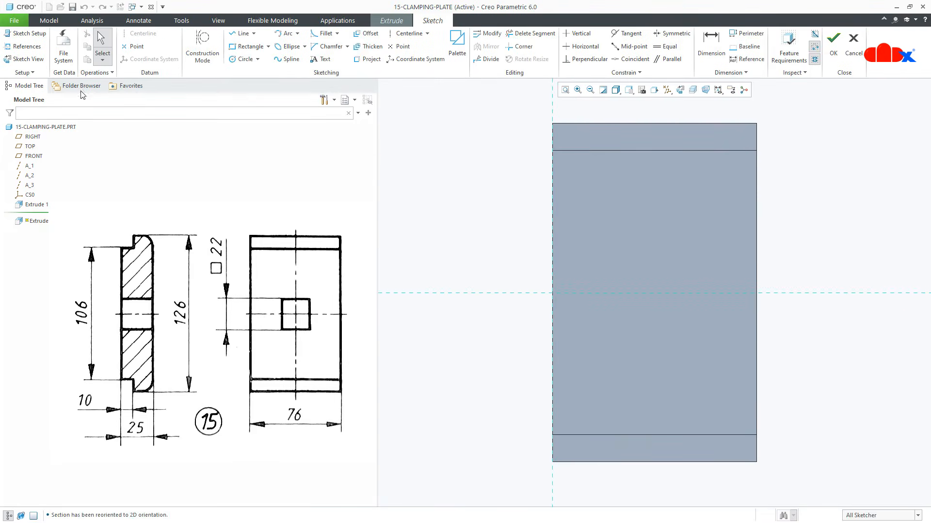
left_click(22, 46)
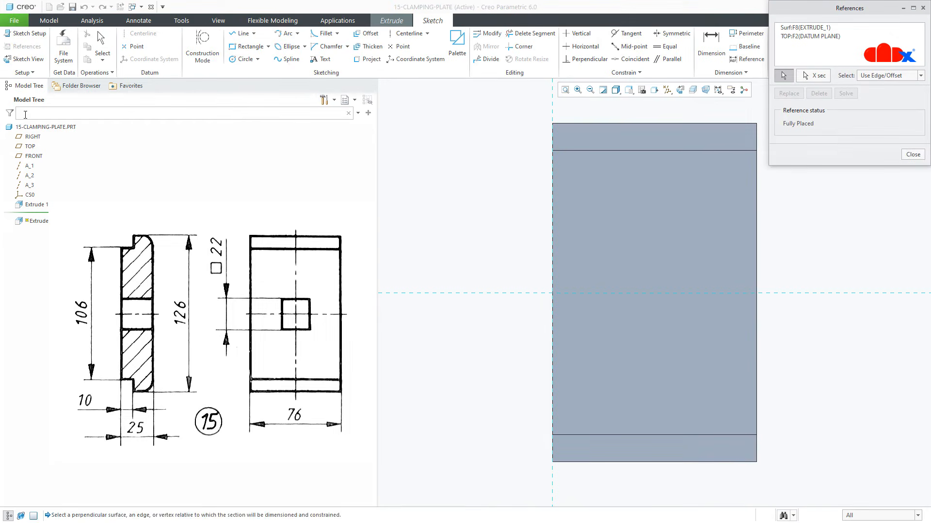
left_click(30, 137)
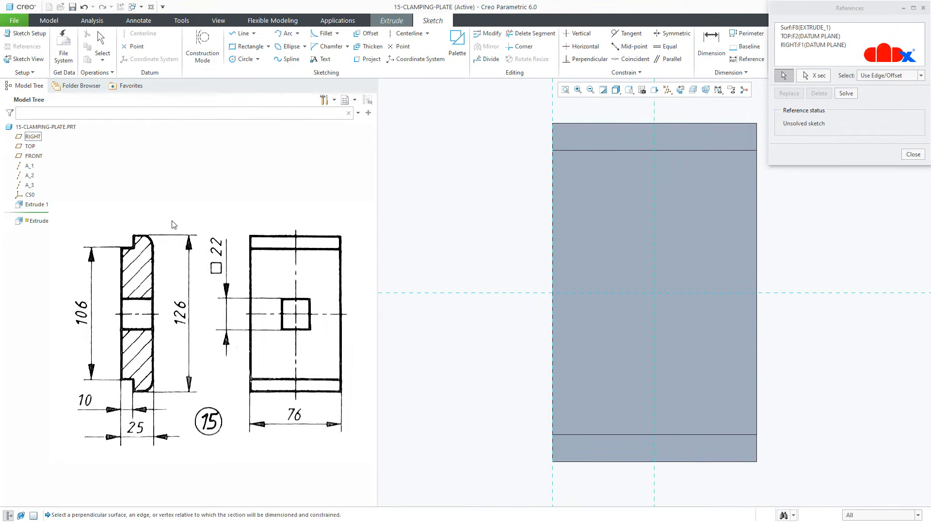
middle_click(439, 339)
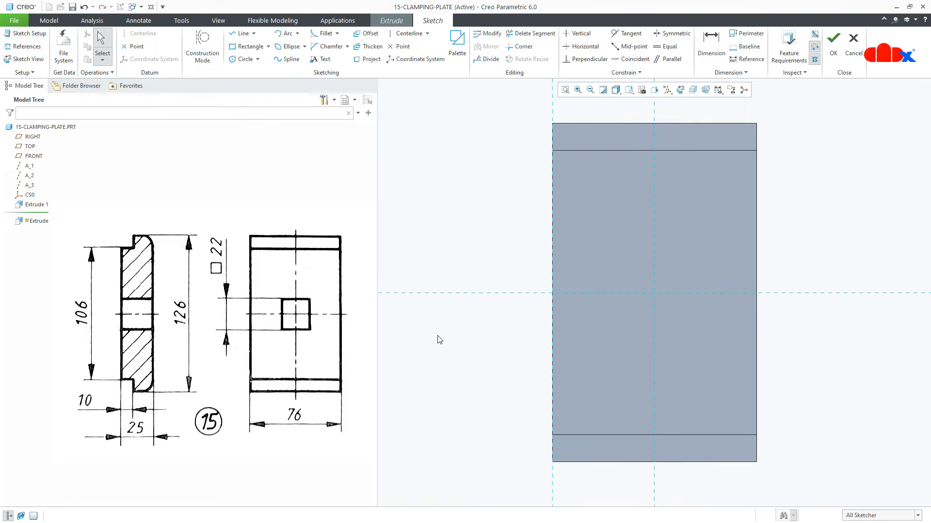
- Sketch a center square at the intersection of the RIGHT and TOP references, set its side to 22 mm, and accept the sketch
left_click(268, 46)
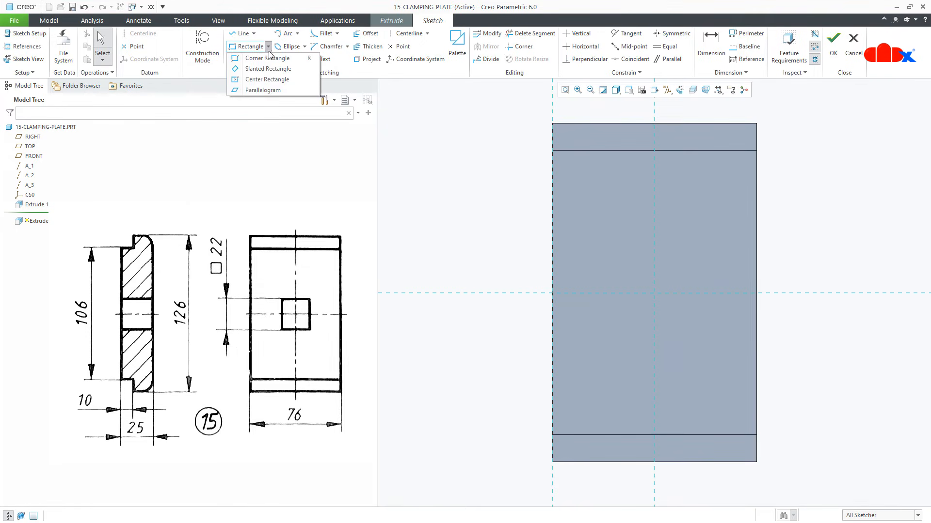
left_click(258, 80)
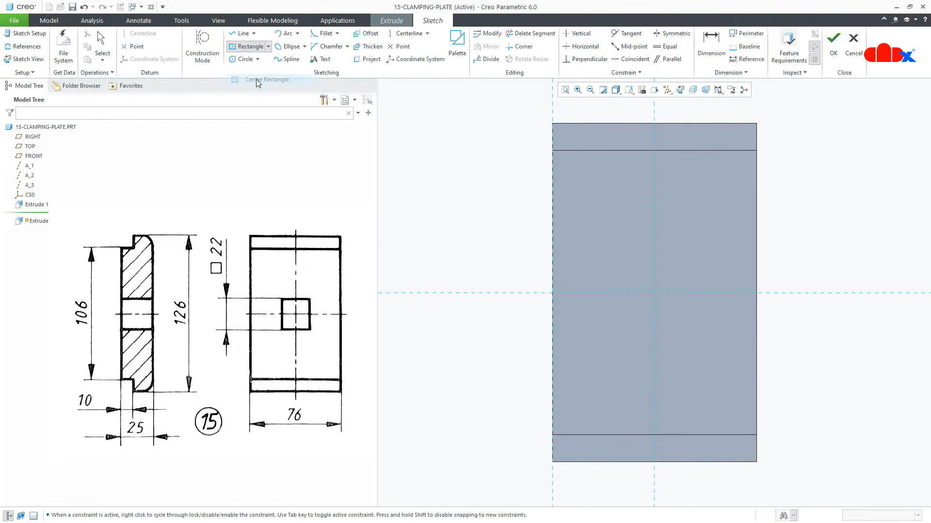
left_click(653, 293)
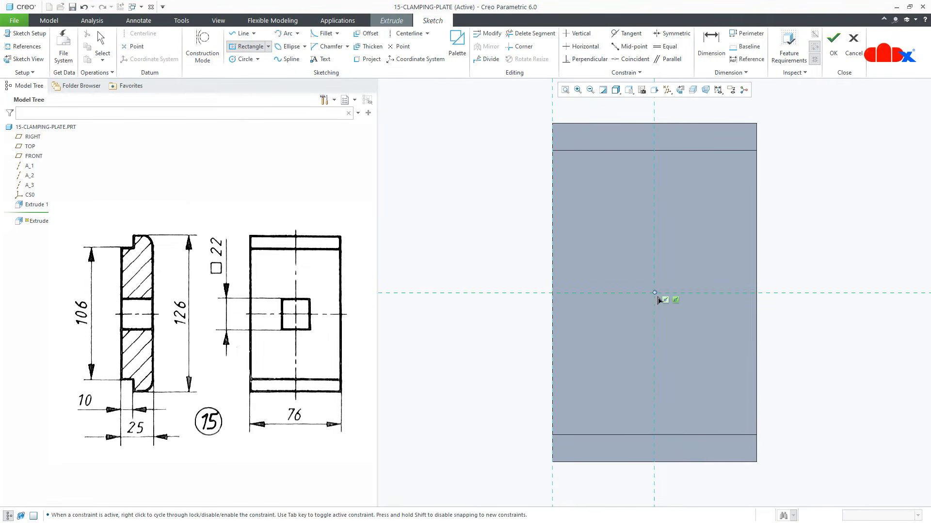
left_click(703, 353)
middle_click(700, 351)
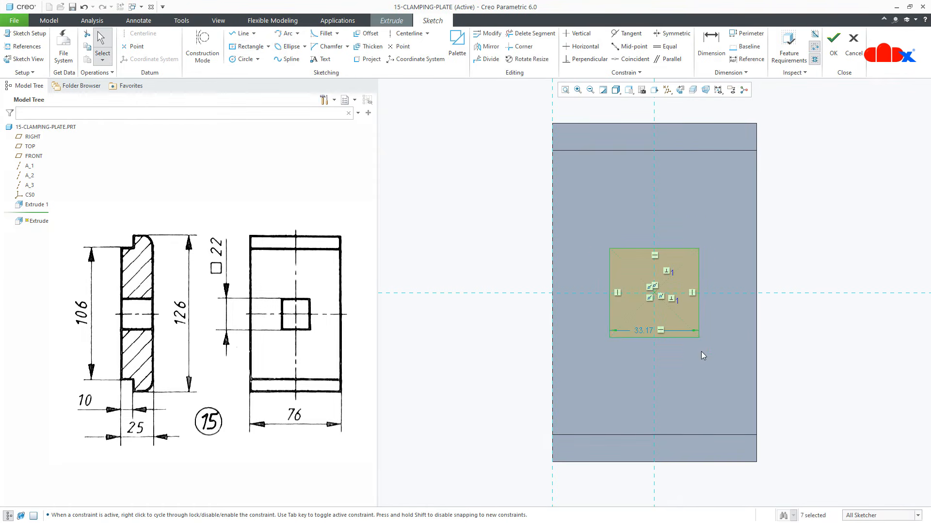
double_click(650, 329)
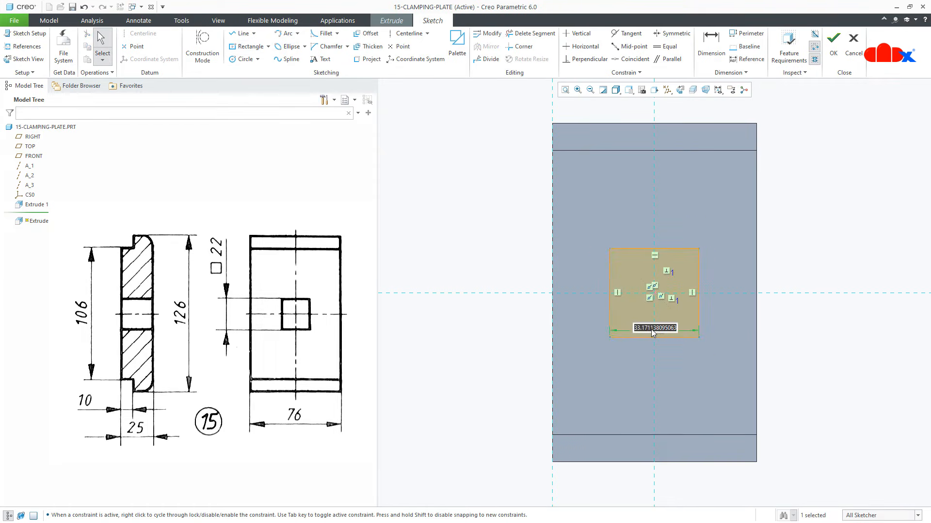
type("22")
key("Return")
right_click(650, 330)
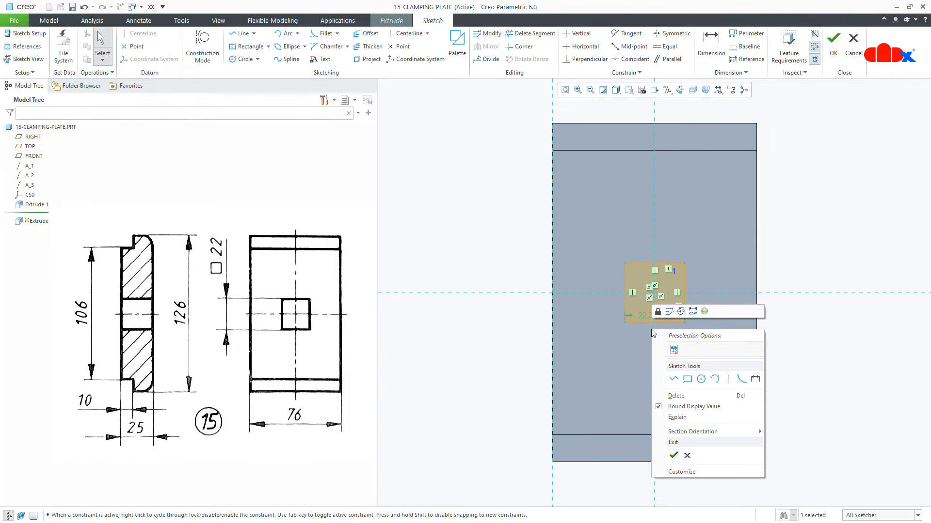
left_click(677, 454)
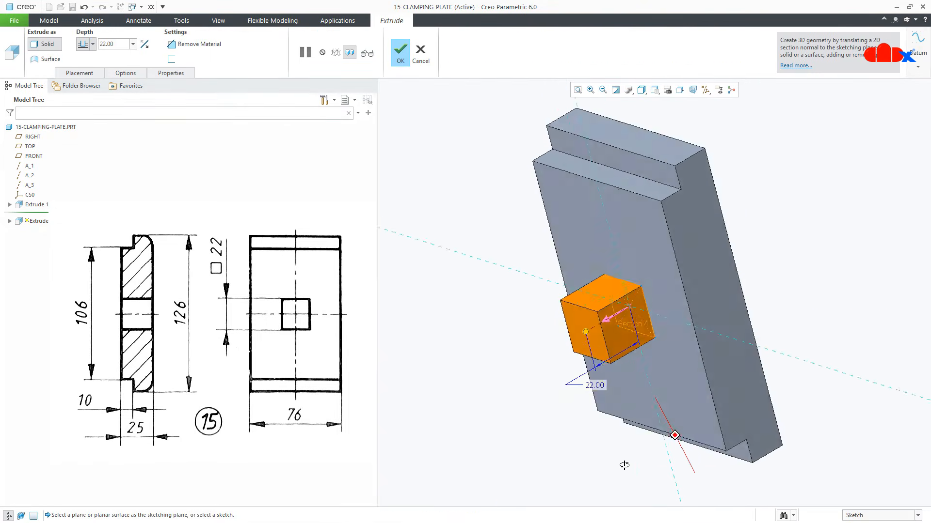
- Direct the square extrusion into the plate as a material-removing cut through all and finish the feature
left_click(600, 331)
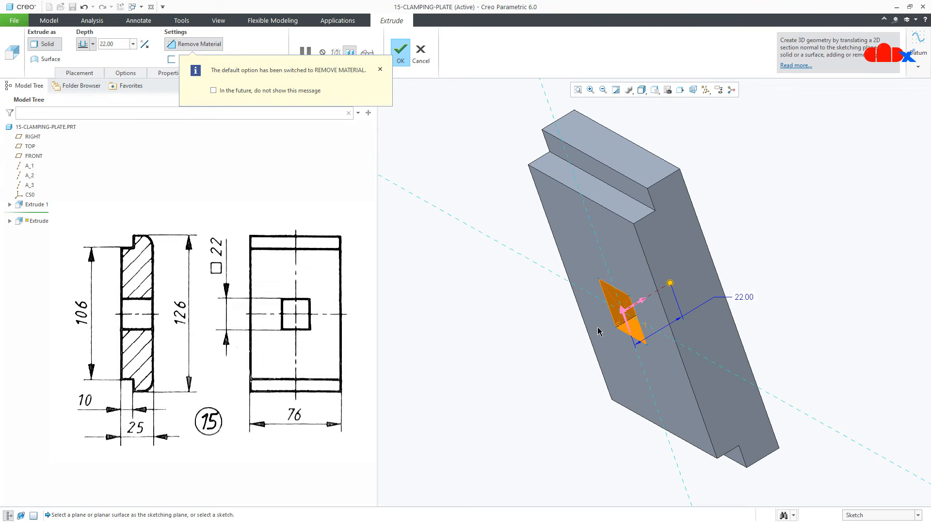
left_click(92, 44)
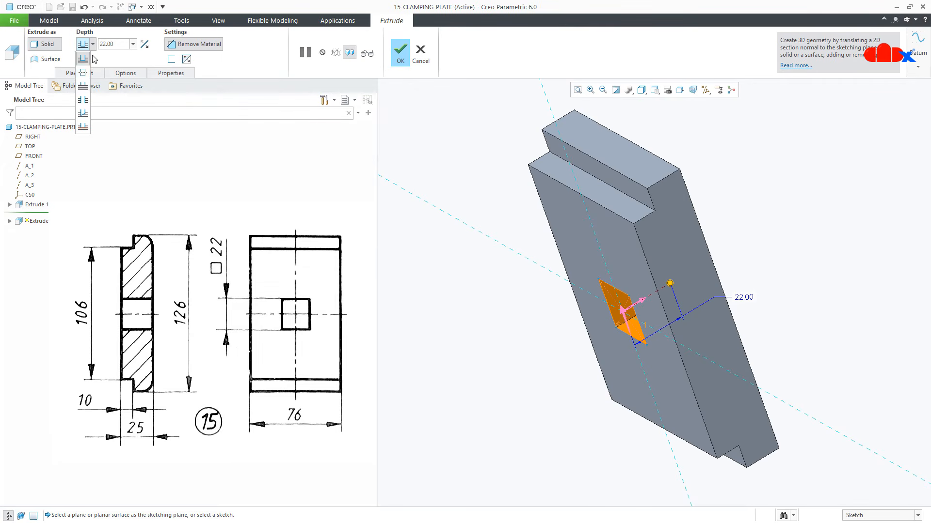
left_click(84, 87)
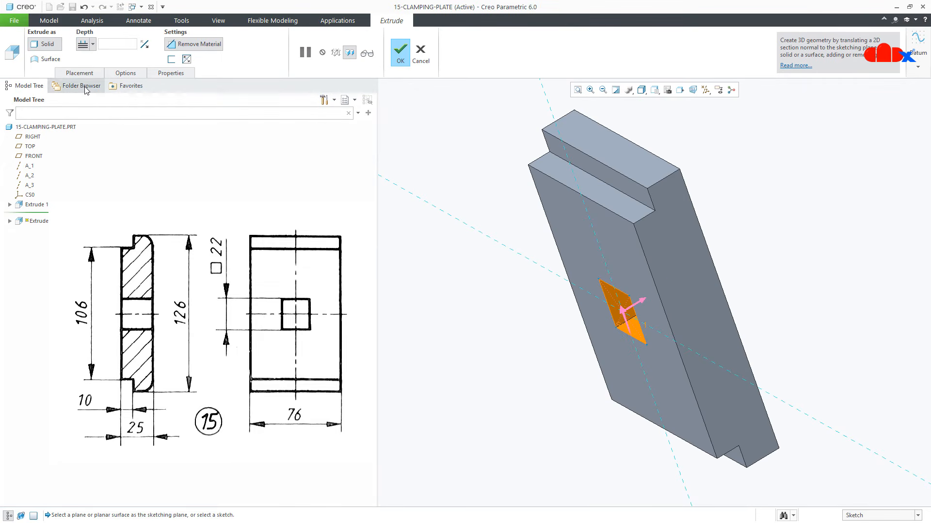
left_click(397, 62)
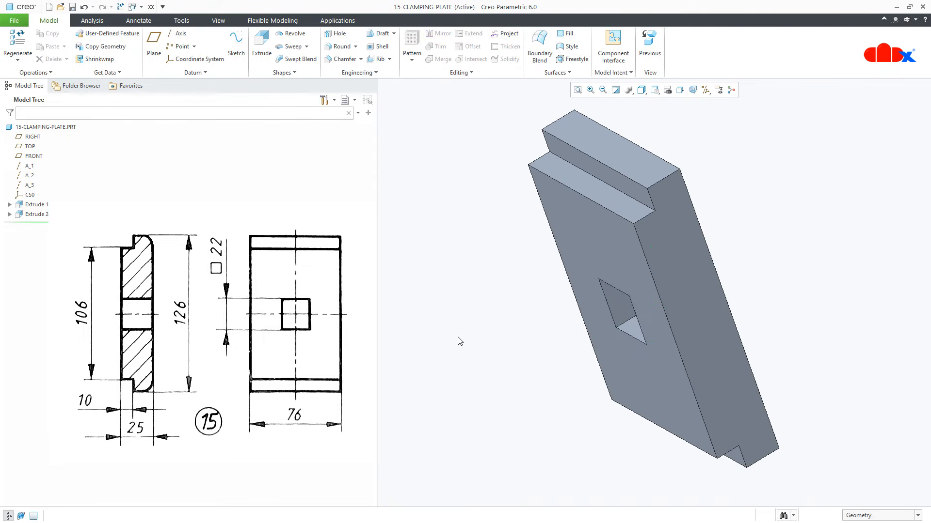
key("ctrl+d")
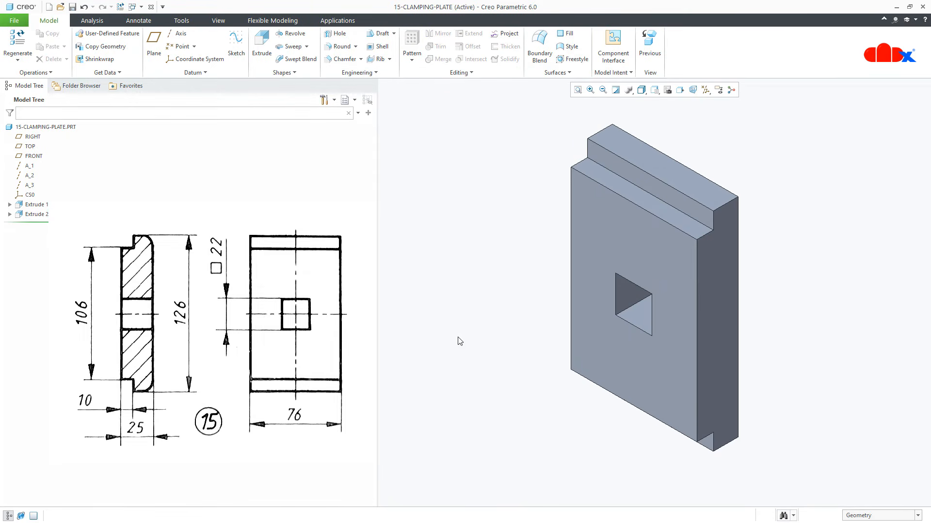
- Round the two outer edges of the plate's back face with a 5 mm radius
left_click(345, 48)
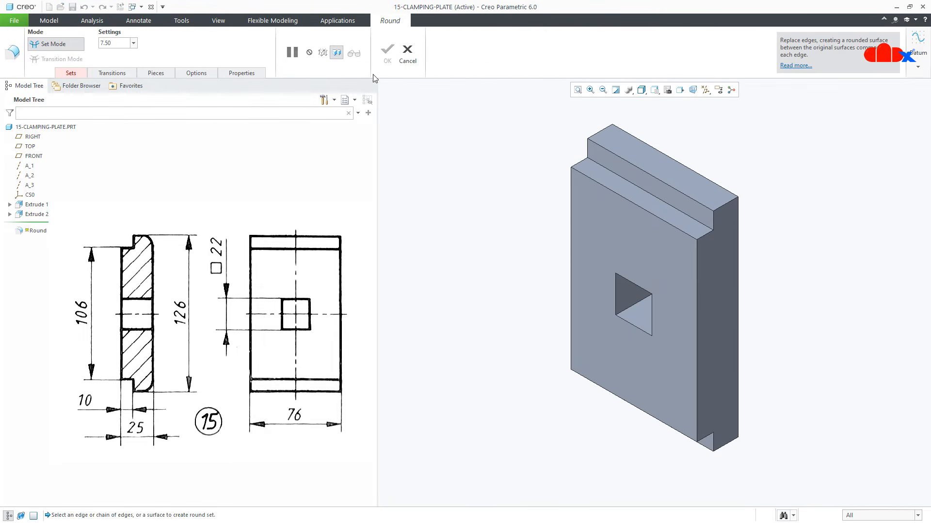
left_click(653, 147)
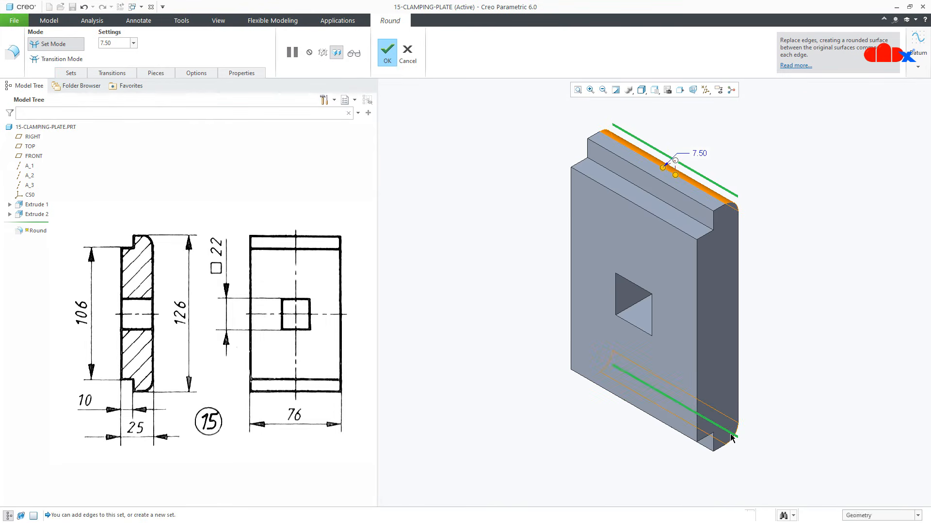
double_click(699, 153)
type("5")
key("Return")
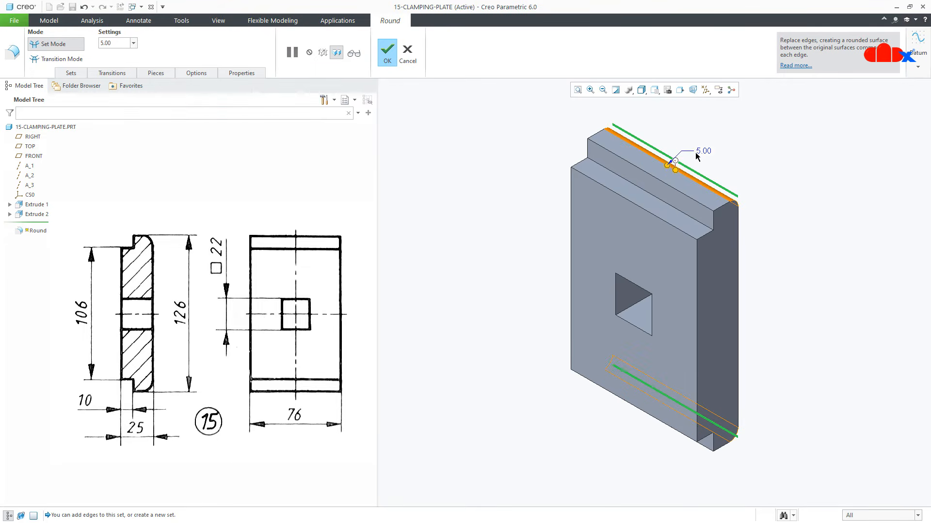
left_click(390, 54)
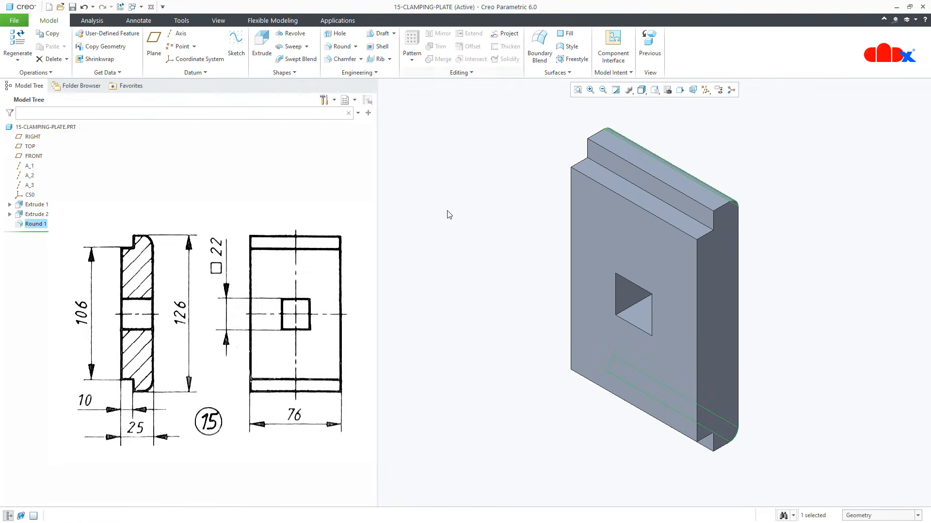
- Save the finished clamping plate part
mouse_move(724, 381)
middle_mouse_down()
mouse_move(664, 354)
mouse_move(708, 369)
mouse_move(652, 477)
middle_mouse_up()
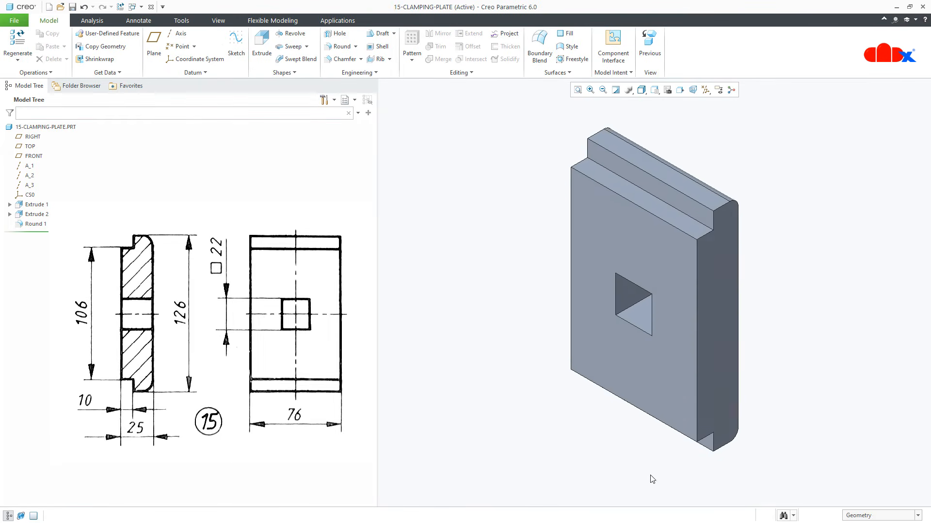
key("ctrl+s")
left_click(566, 397)
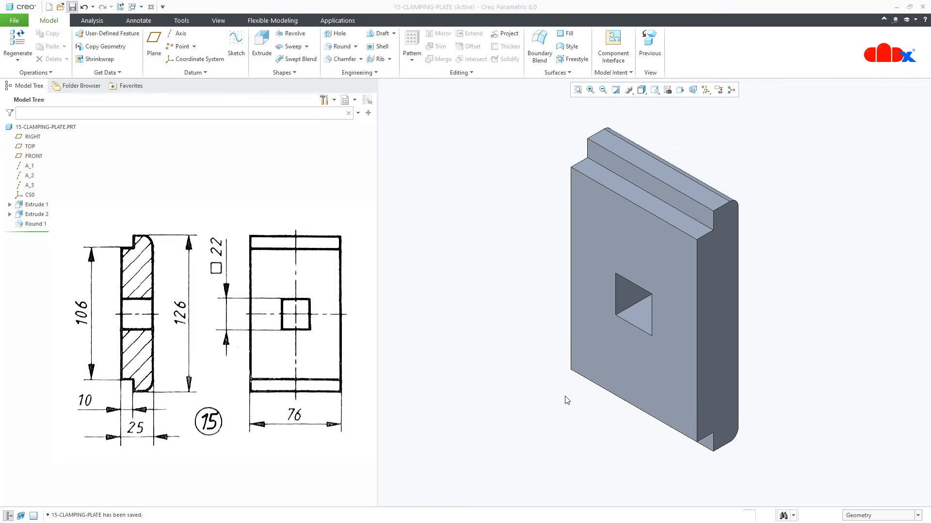
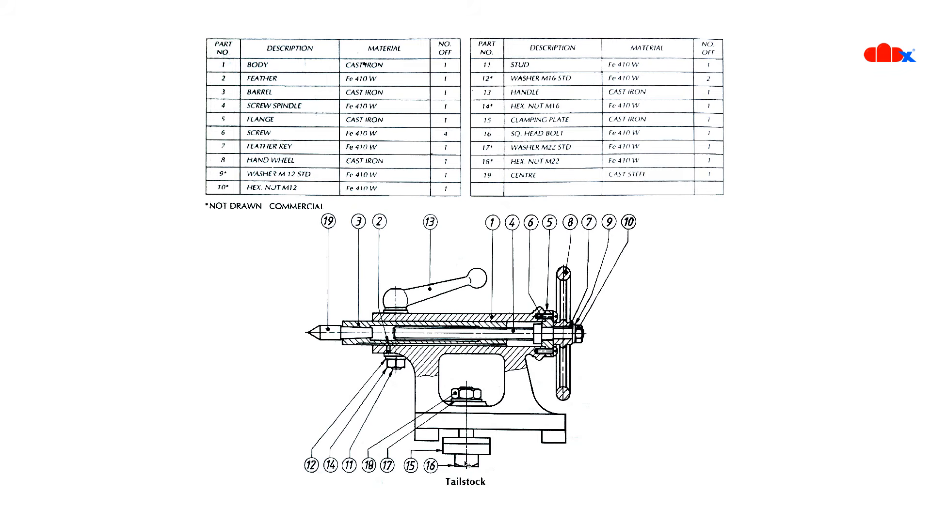
key("Right")
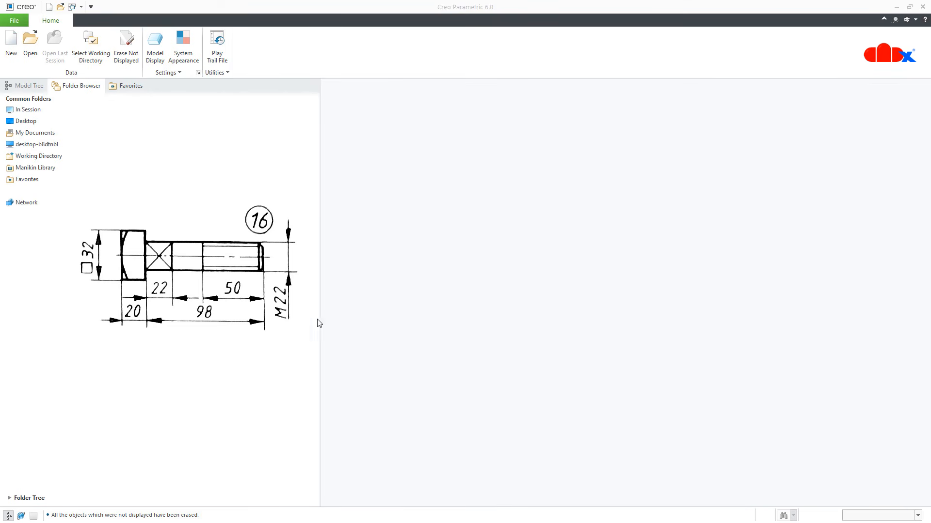
- Create a new solid part named 16-Sq-Head-Bolt from the cadx_mmks_solid_template template
left_click(14, 51)
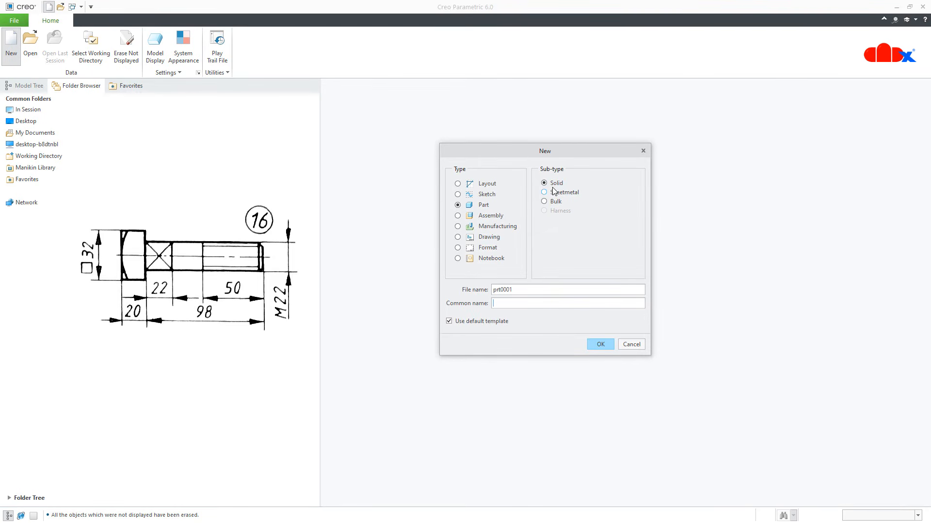
double_click(532, 287)
type("16-Sq-Head-Bolt")
left_click(600, 345)
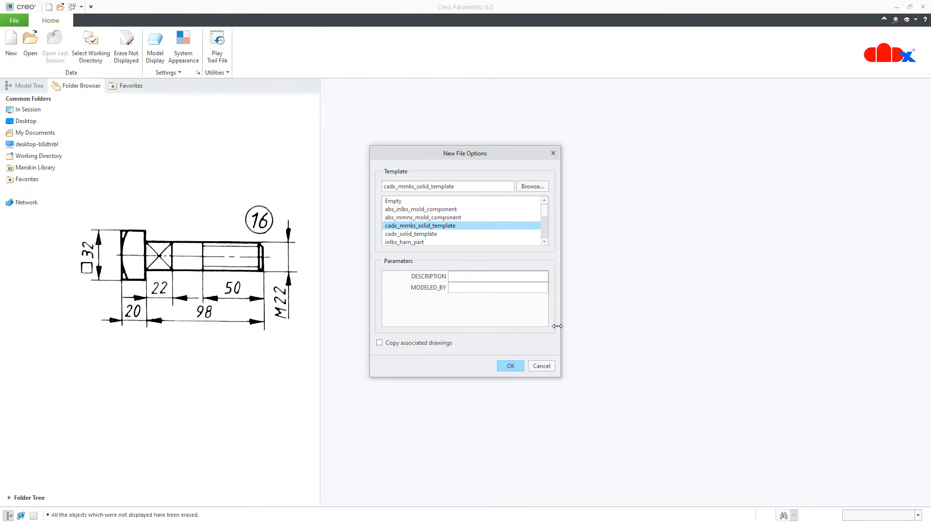
scroll(405, 229, "down", 4)
left_click(406, 224)
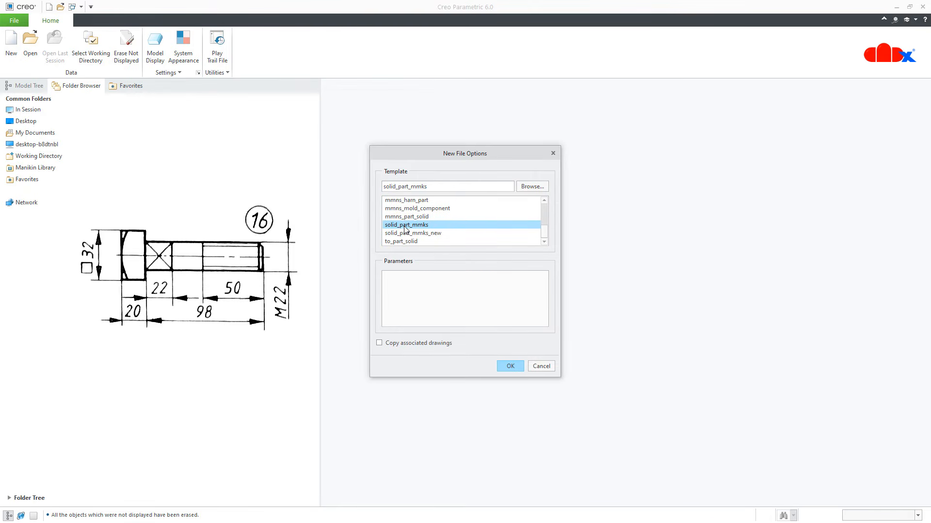
scroll(406, 229, "up", 4)
left_click(406, 226)
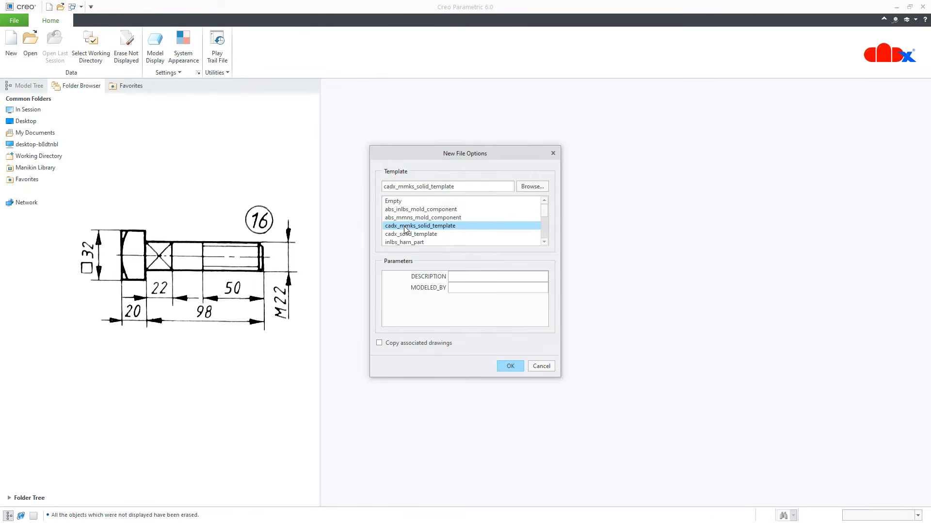
left_click(507, 366)
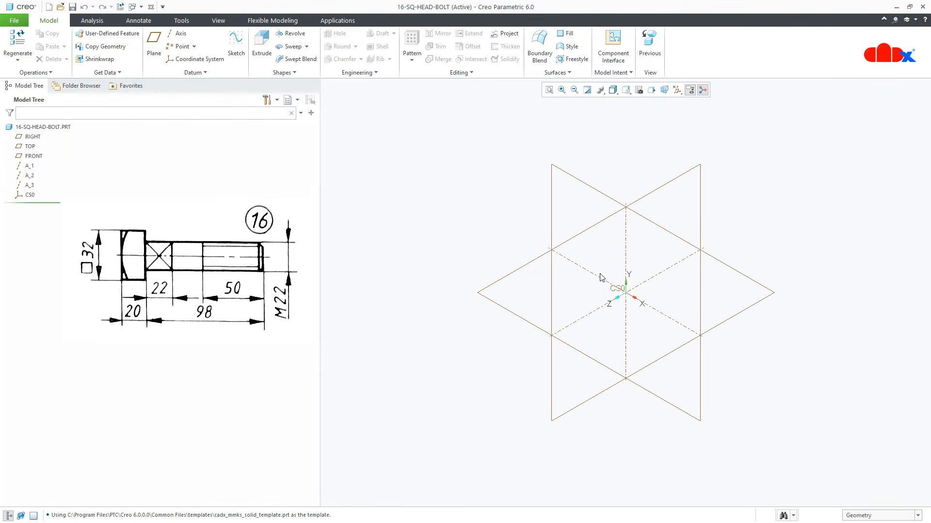
- Turn off the display of the spin center, annotations and all datum features in the new bolt part
left_click(702, 90)
left_click(689, 90)
left_click(677, 90)
left_click(698, 102)
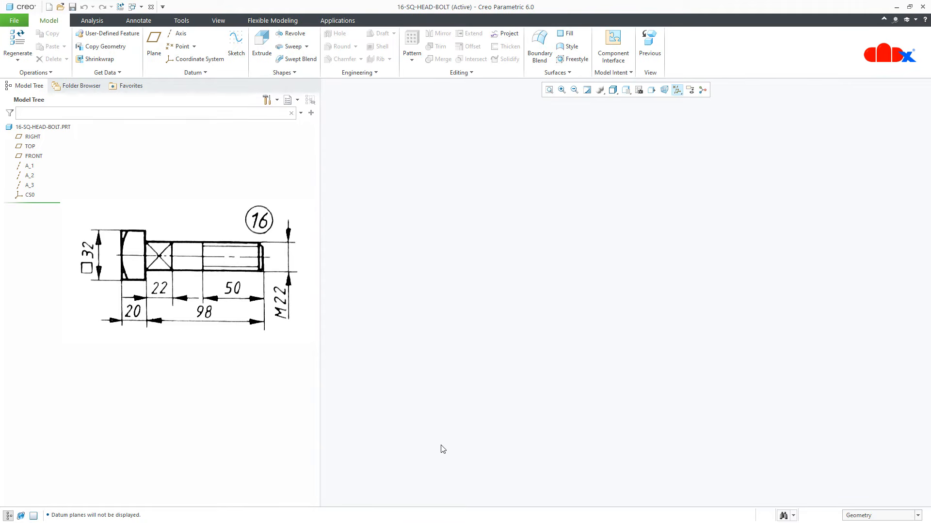
- Start an extrusion on the RIGHT plane and sketch a square centred on the origin with 32 mm sides
left_click(261, 46)
left_click(33, 137)
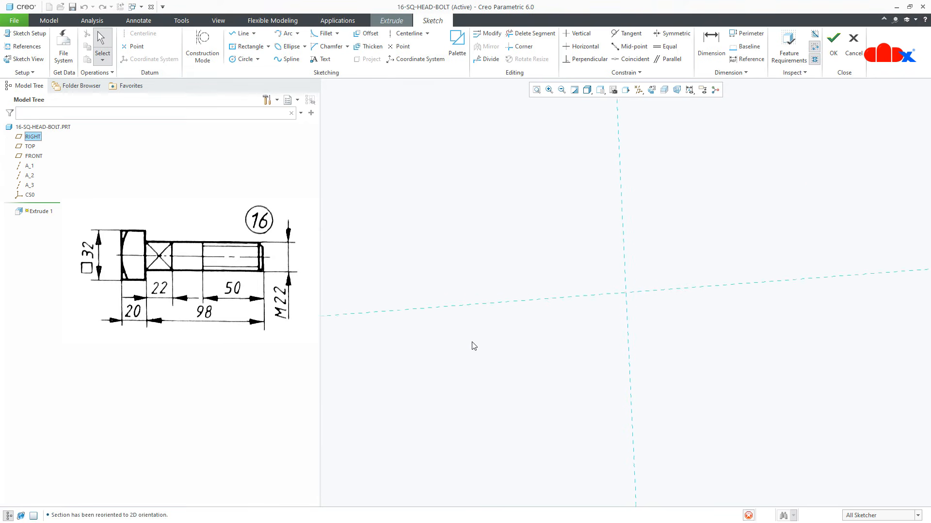
left_click(249, 46)
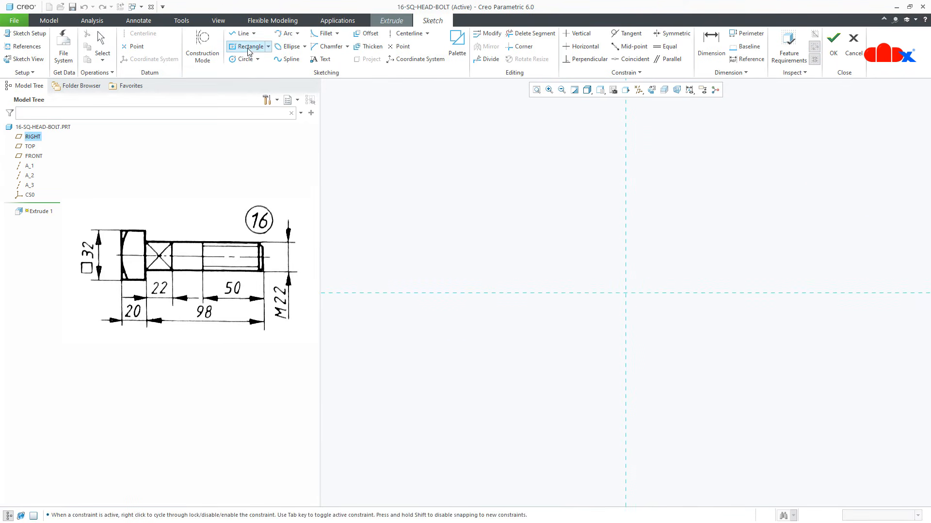
left_click(625, 293)
middle_click(688, 330)
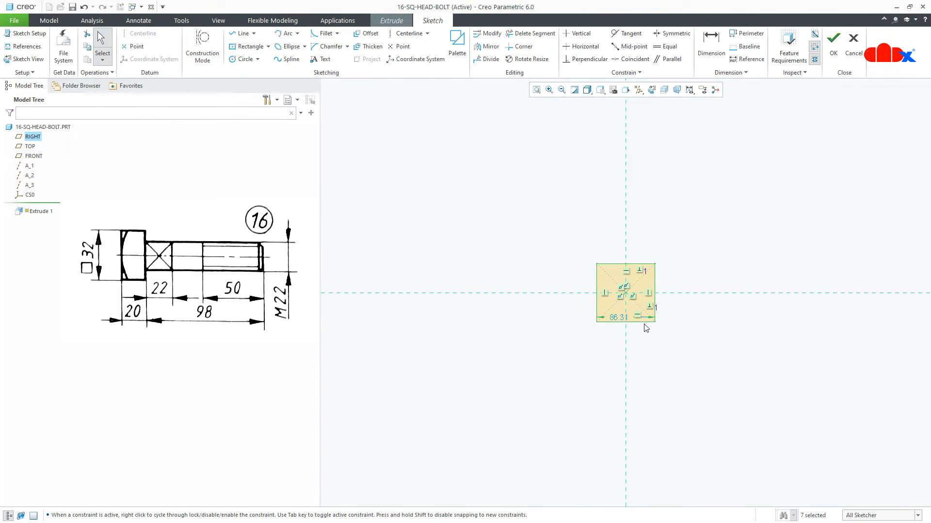
double_click(620, 319)
type("32")
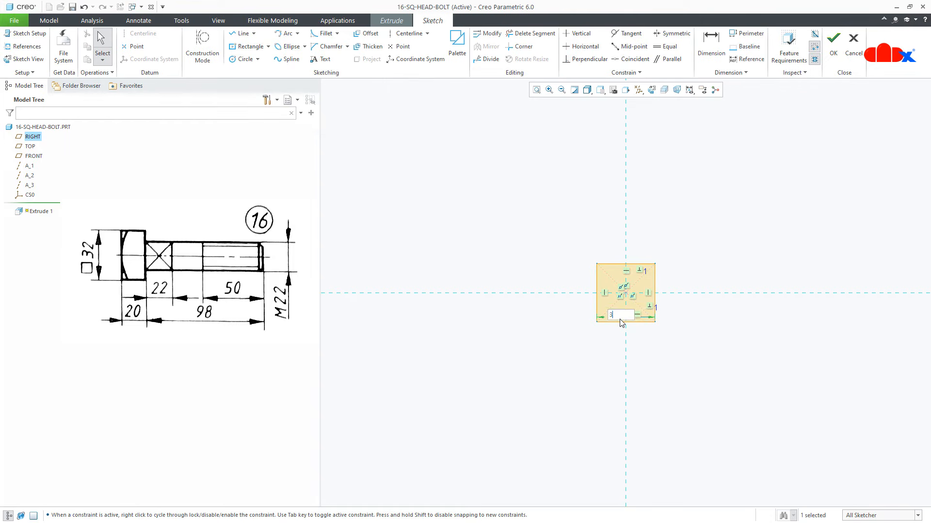
key("Return")
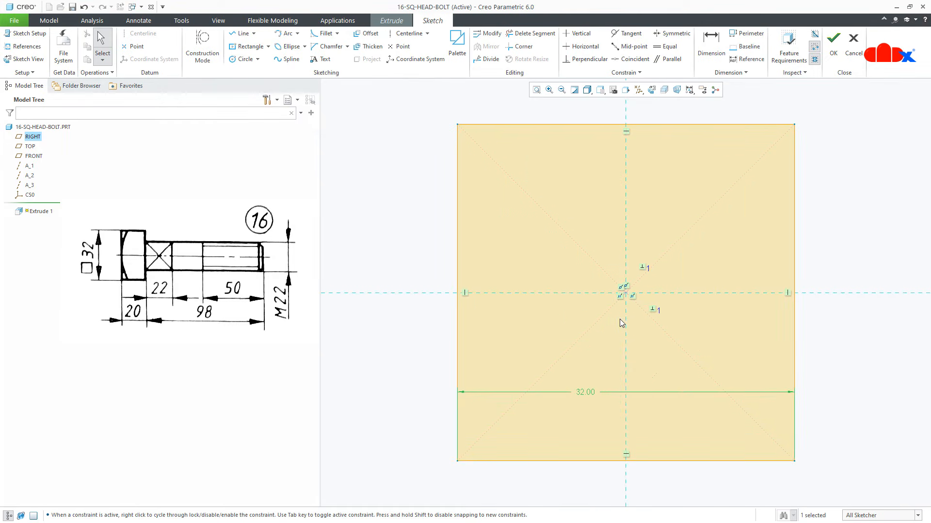
- Finish the square sketch and extrude it 20 mm as the solid bolt head
right_click(619, 319)
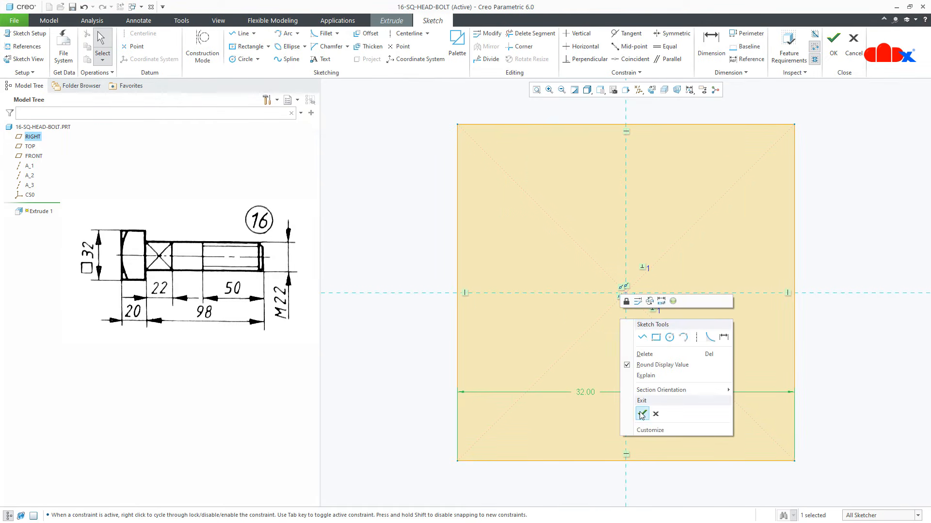
left_click(640, 414)
key("ctrl+d")
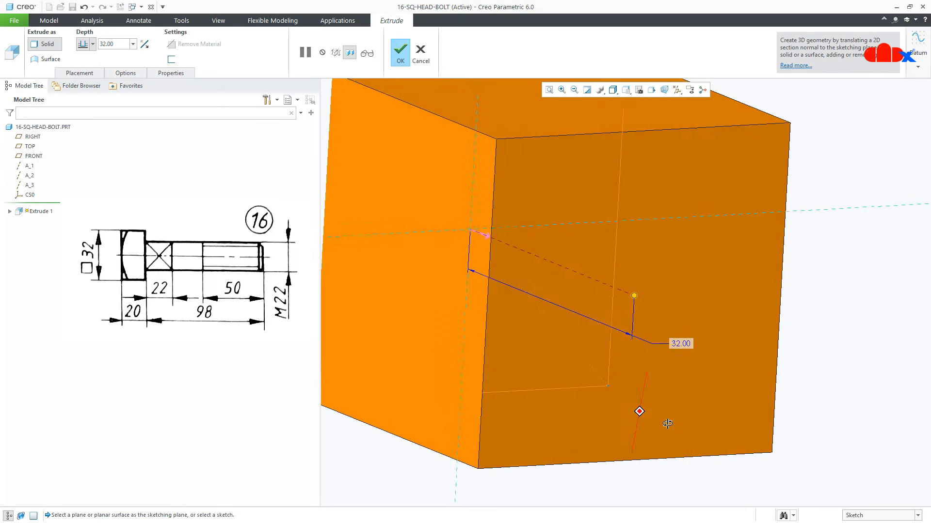
scroll(668, 428, "up", 3)
double_click(696, 416)
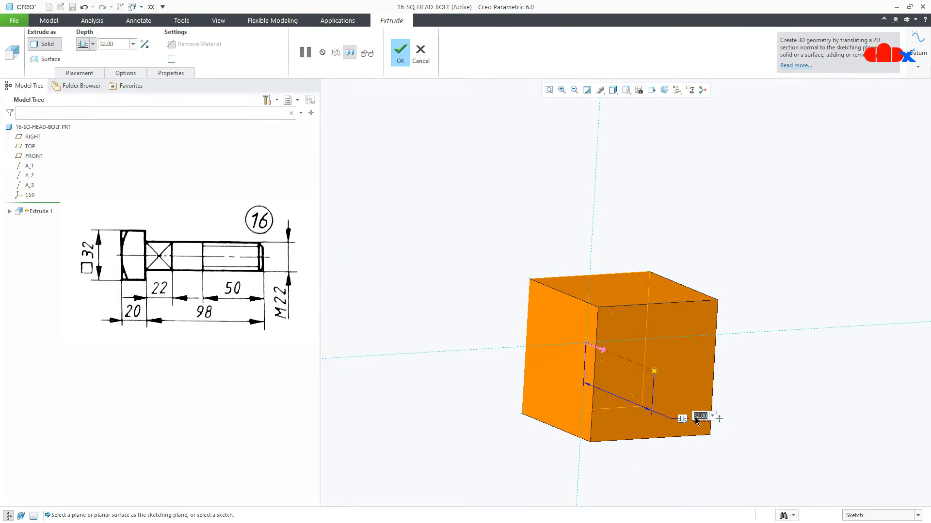
type("20")
key("Return")
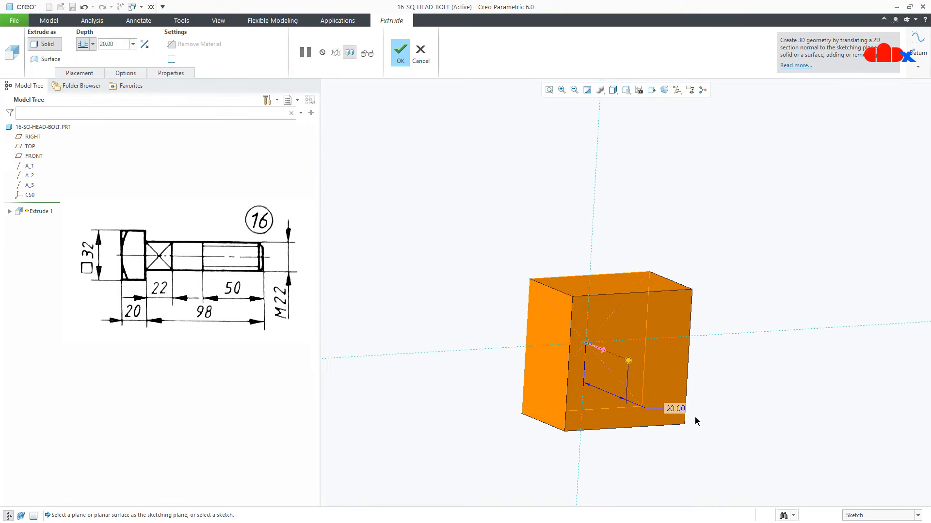
middle_click(696, 418)
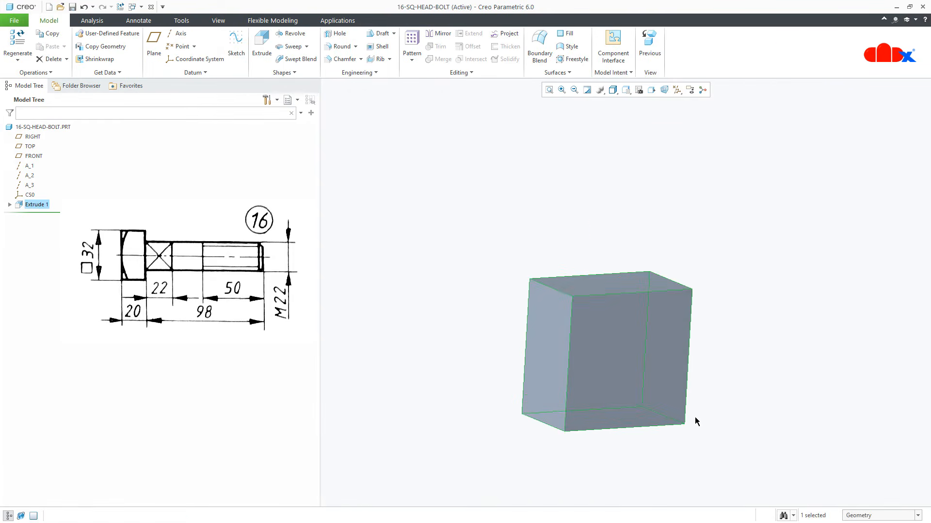
key("ctrl+d")
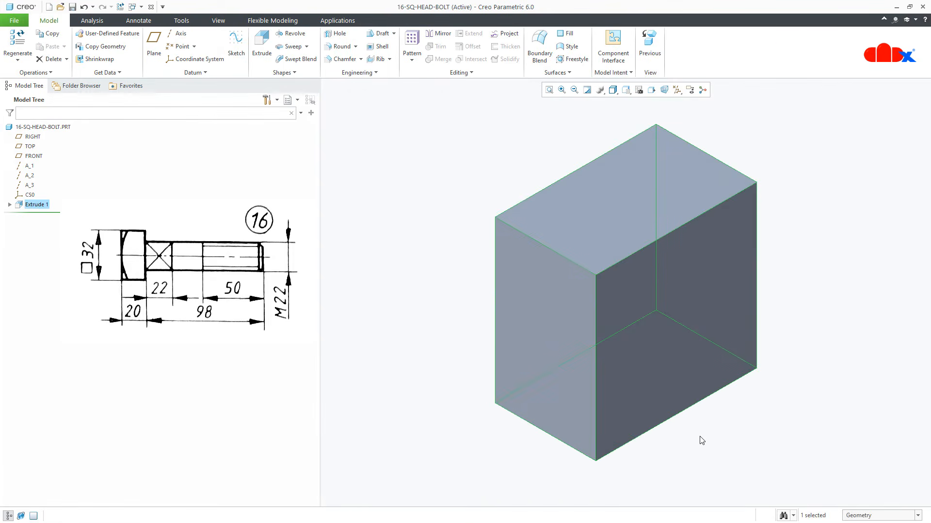
left_click(699, 437)
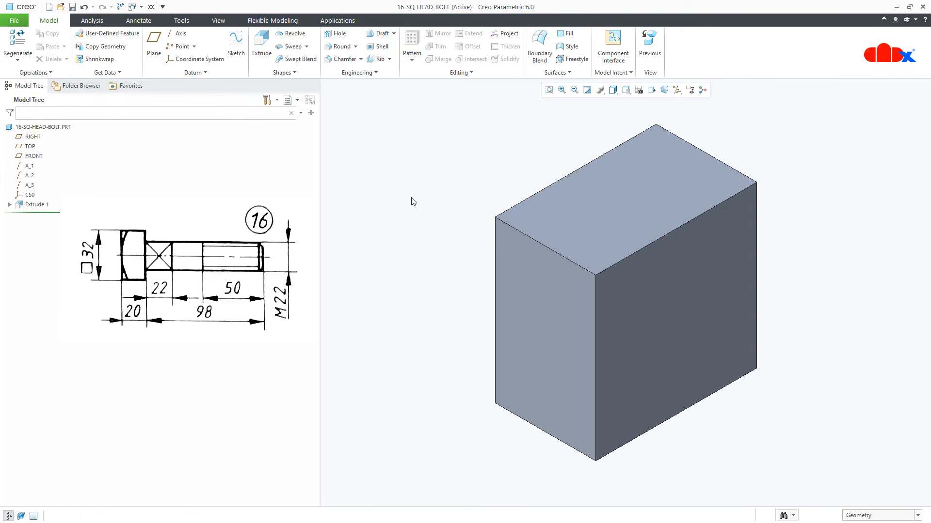
- Start an extrusion on the head's front face and sketch a centred square with 22 mm sides
left_click(262, 46)
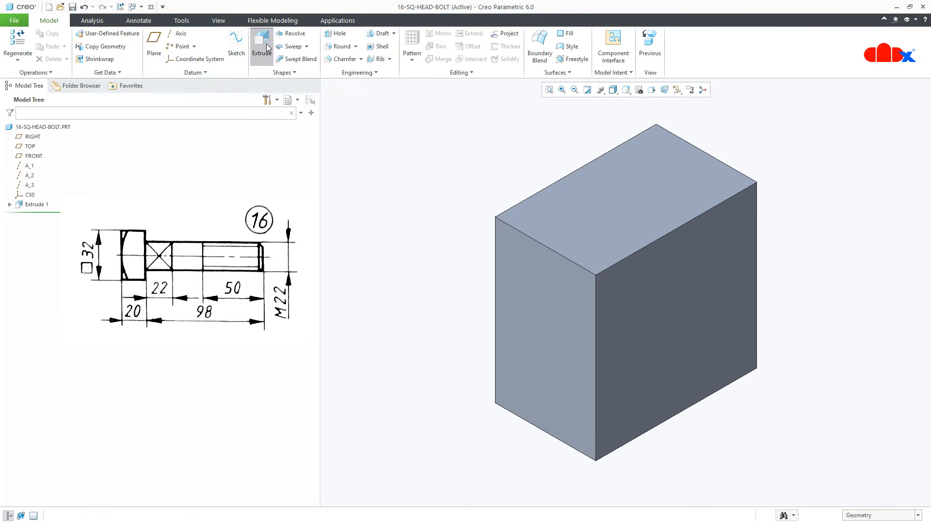
left_click(643, 344)
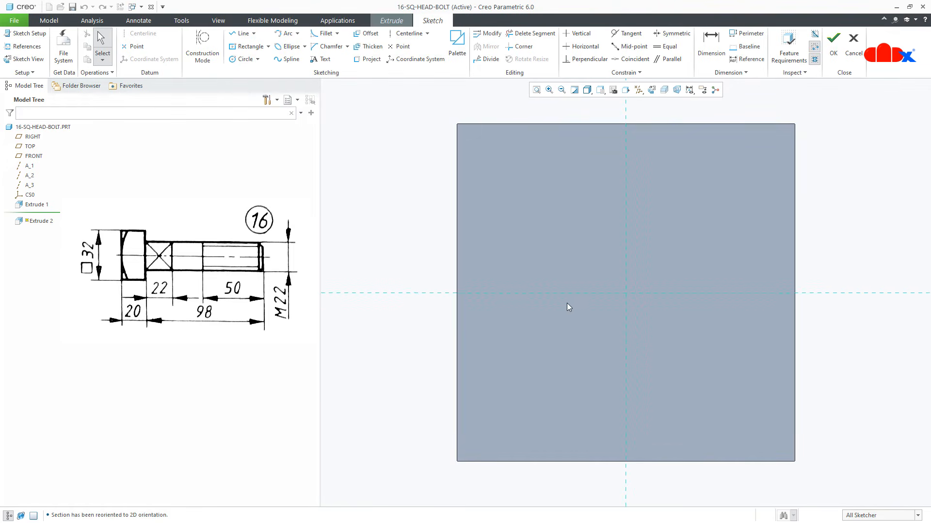
left_click(247, 46)
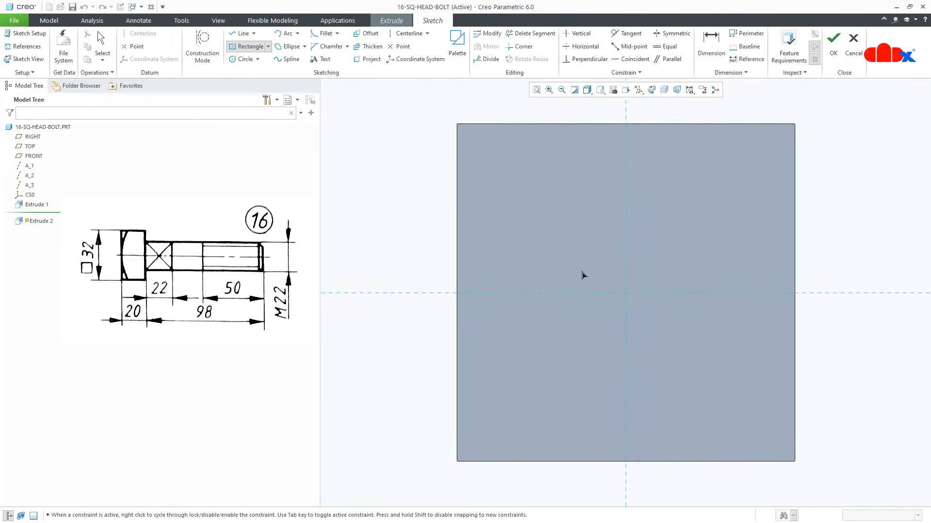
left_click(625, 293)
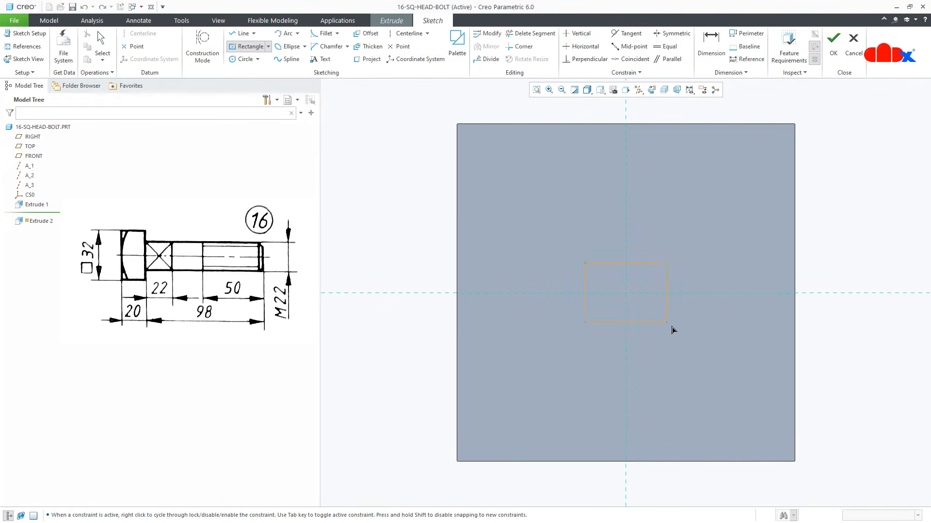
left_click(706, 377)
middle_click(736, 395)
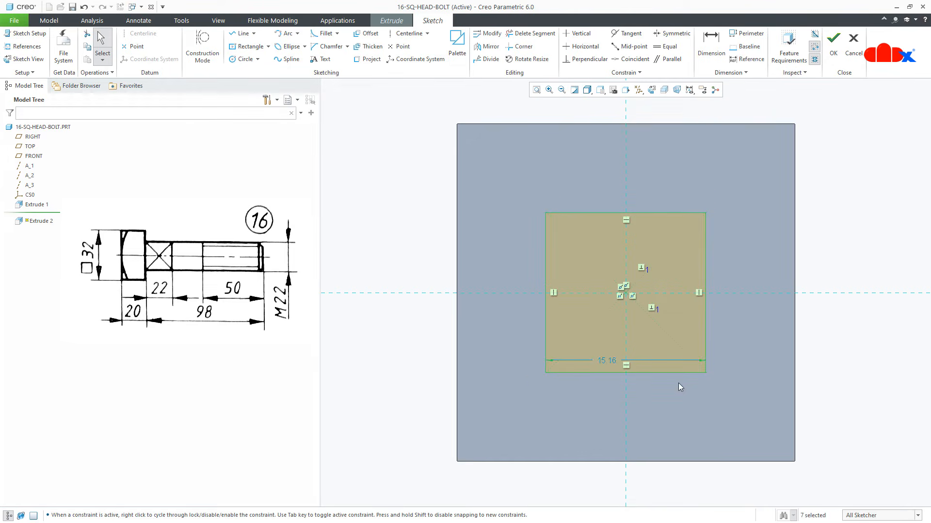
double_click(611, 362)
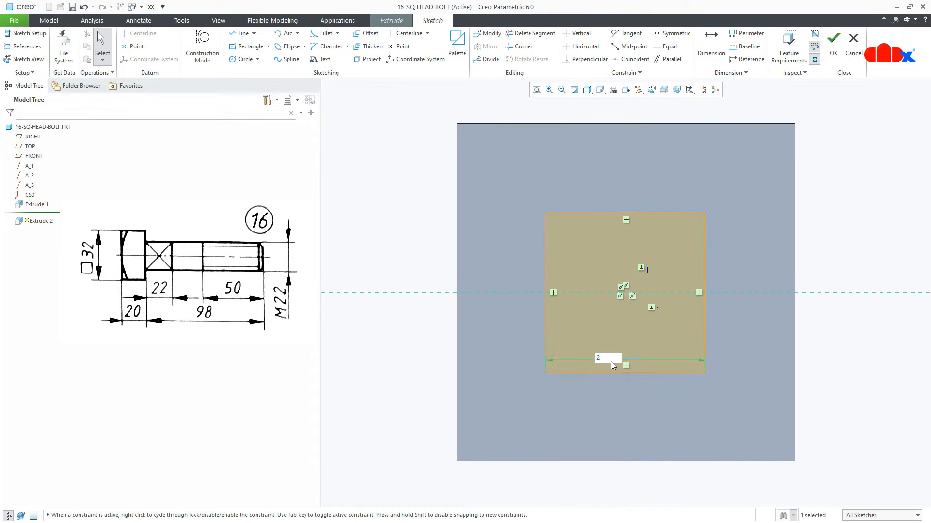
key("Return")
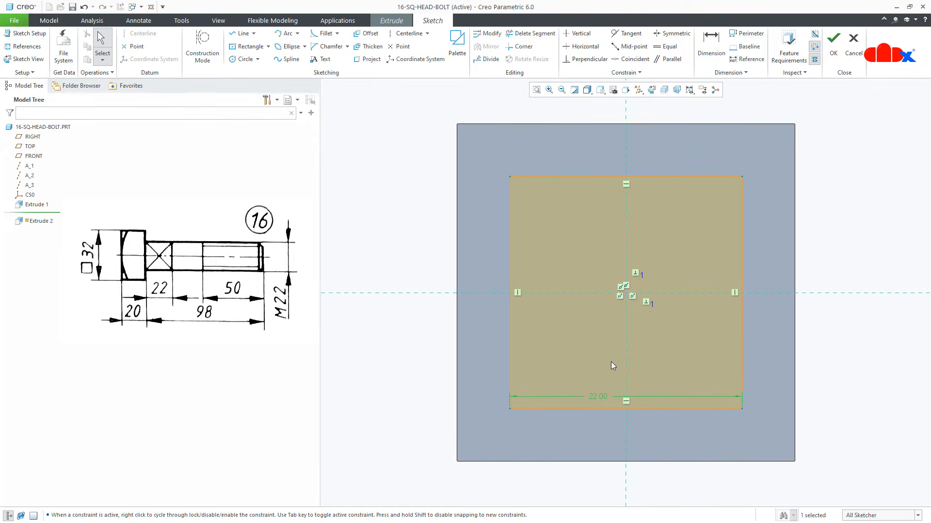
- Finish the smaller square sketch and extrude it 22 mm outward from the head as the square neck
right_click(611, 362)
left_click(634, 456)
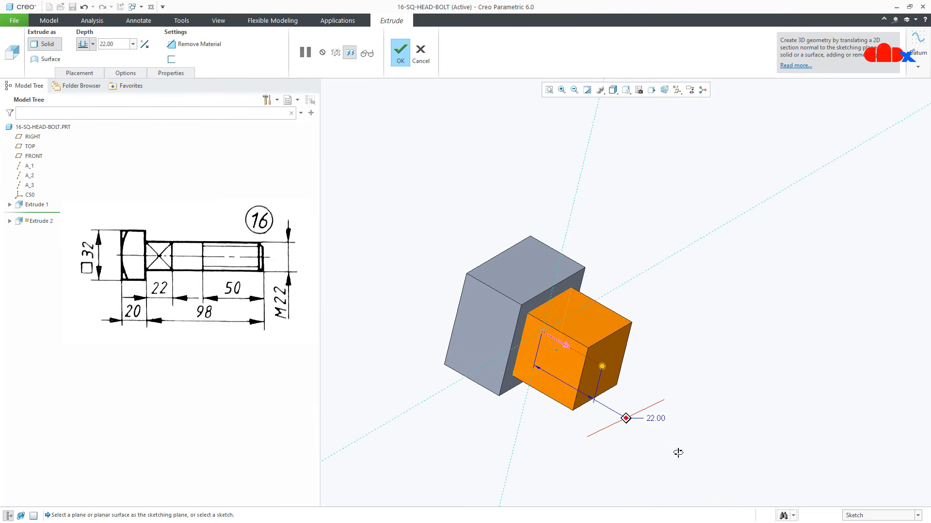
middle_click(659, 423)
left_click(659, 422)
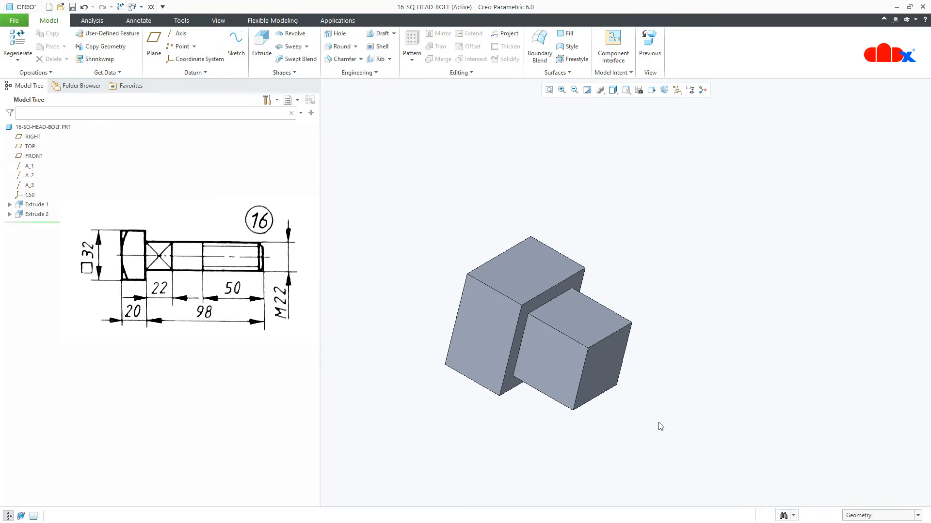
key("ctrl+d")
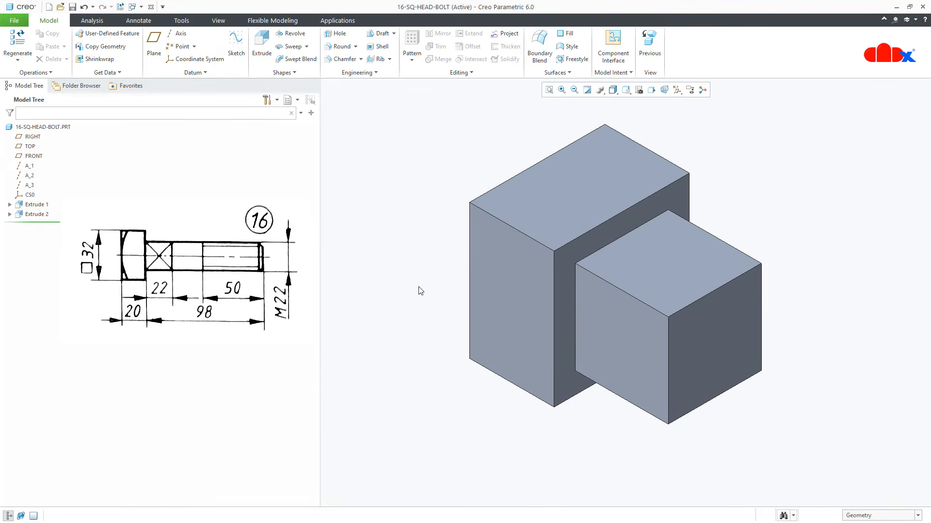
- Start an extrusion on the head's face around the neck and sketch a circle about 19.6 mm in diameter centred on the origin
left_click(262, 47)
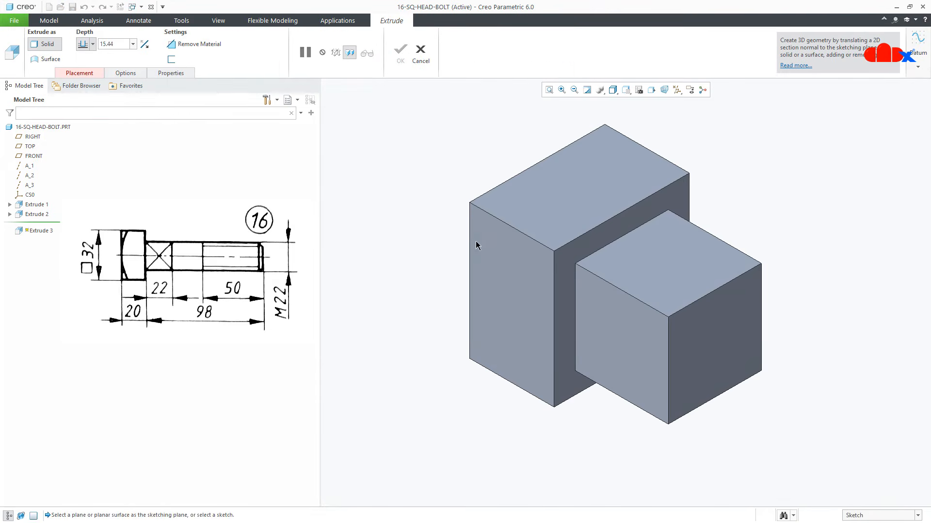
left_click(564, 299)
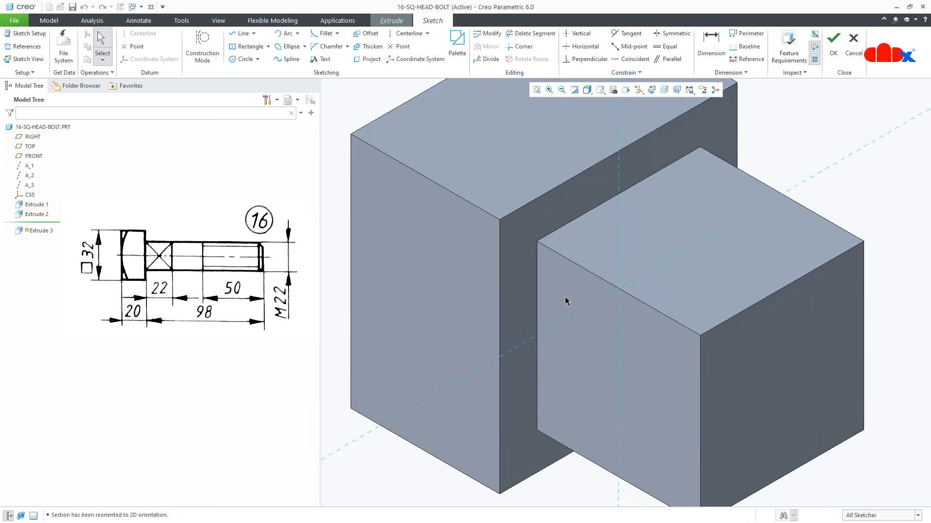
right_click(566, 298)
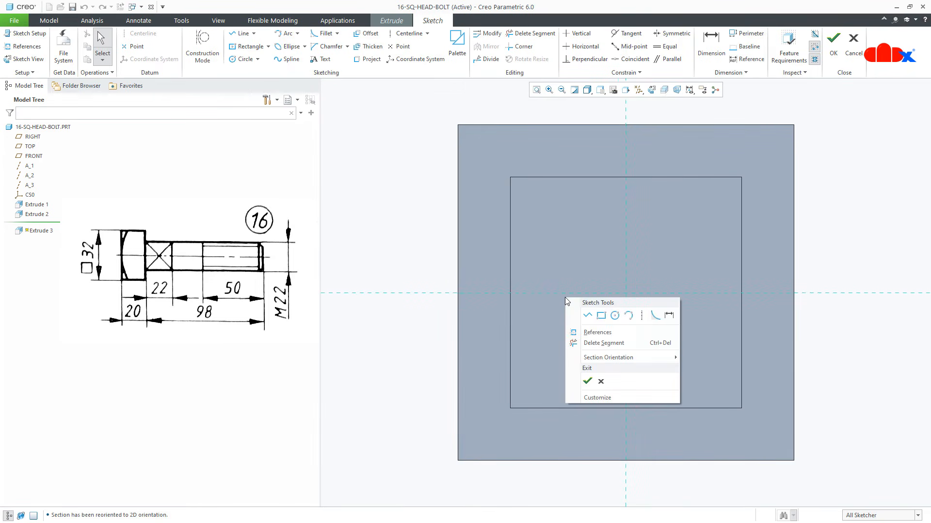
left_click(601, 315)
left_click(625, 293)
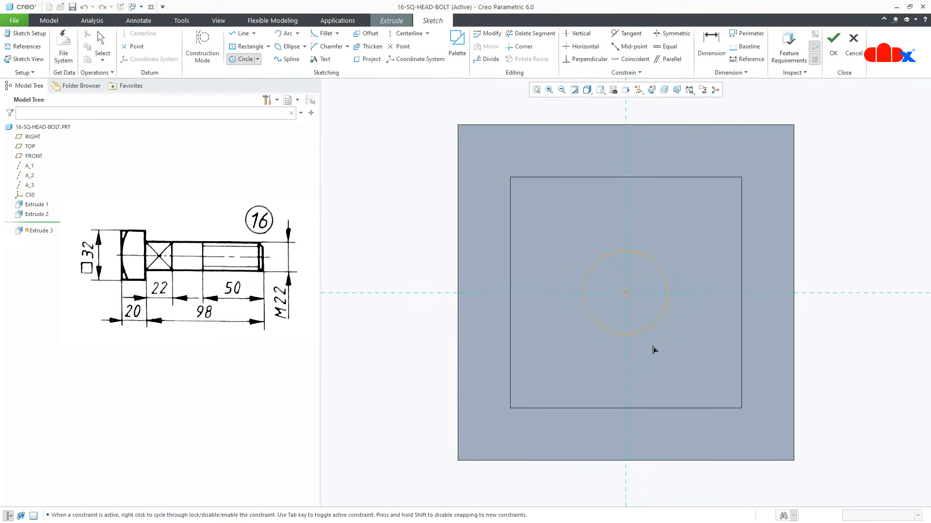
left_click(682, 383)
middle_click(705, 389)
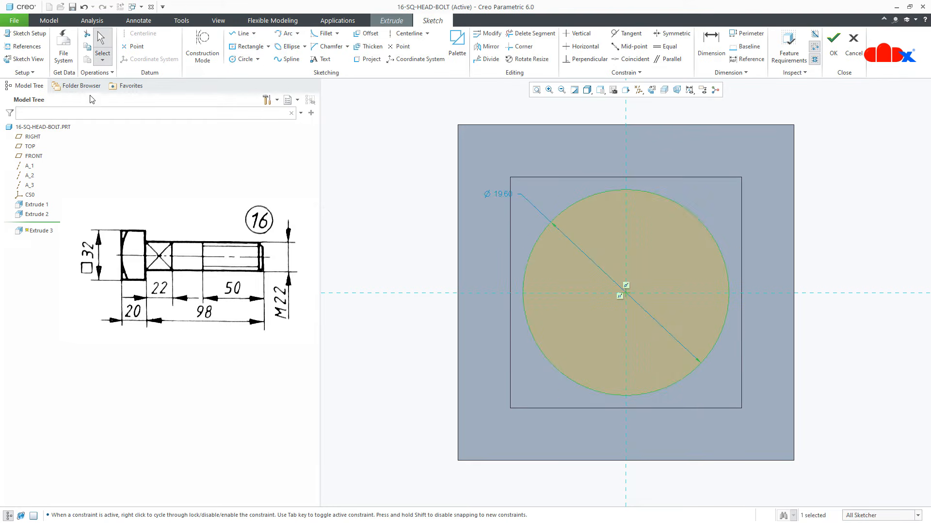
- Add one side of the square neck as a sketch reference and make the circle tangent to it
left_click(24, 46)
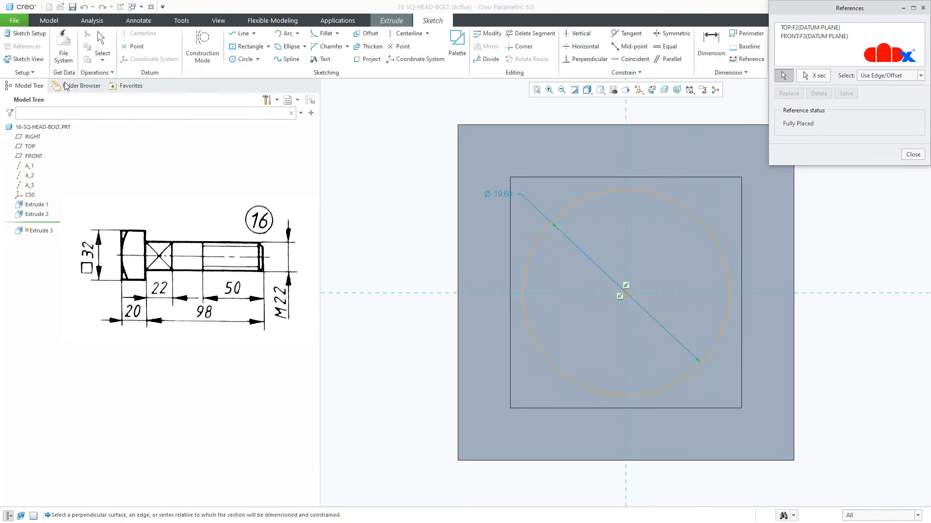
left_click(509, 352)
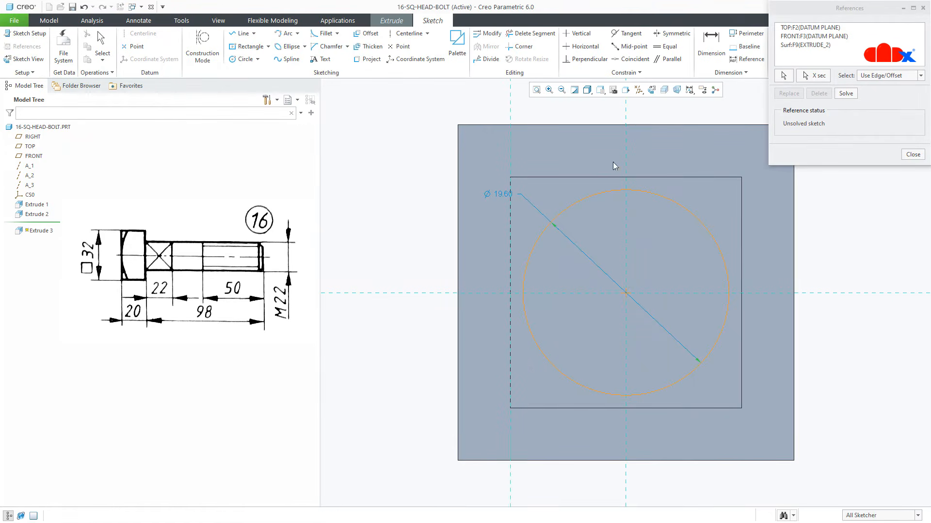
left_click(627, 34)
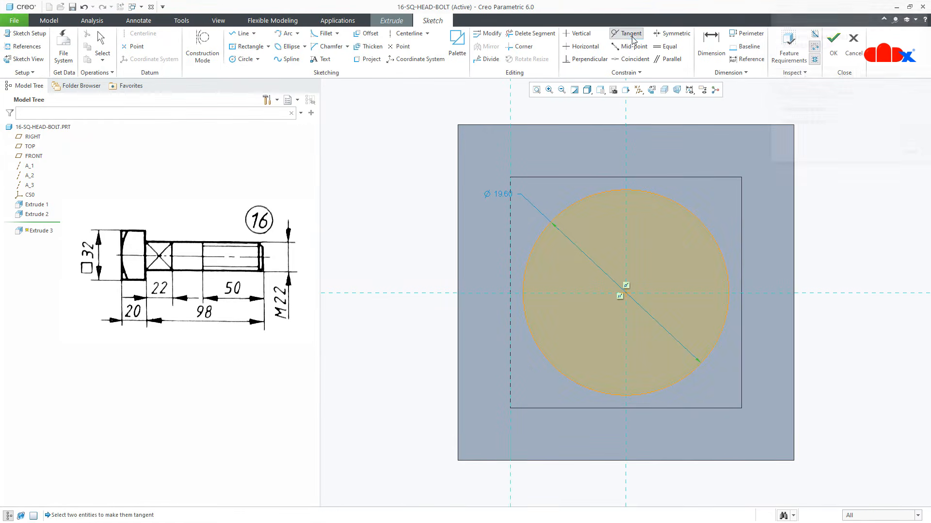
left_click(542, 244)
left_click(512, 250)
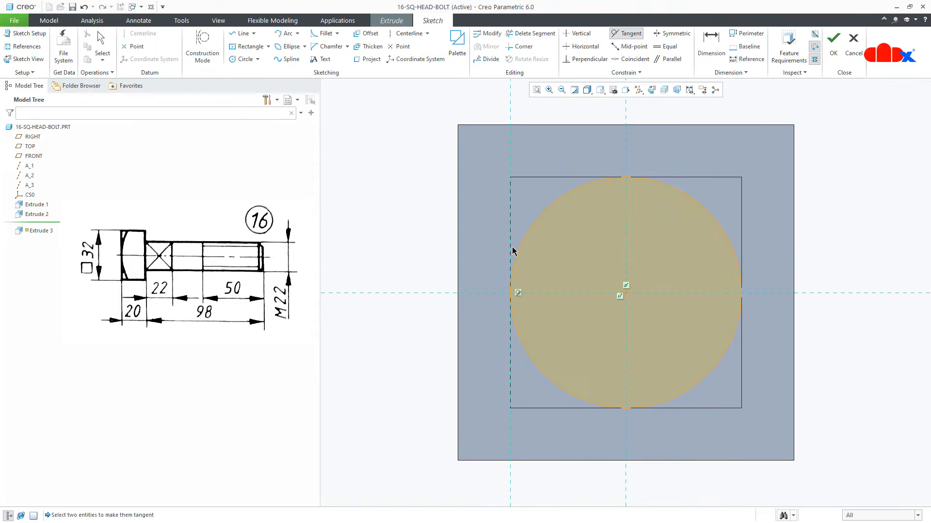
- Finish the tangent circle sketch and extrude it 98 mm outward from the head as added material for the round shank
key("ctrl+d")
right_click(544, 278)
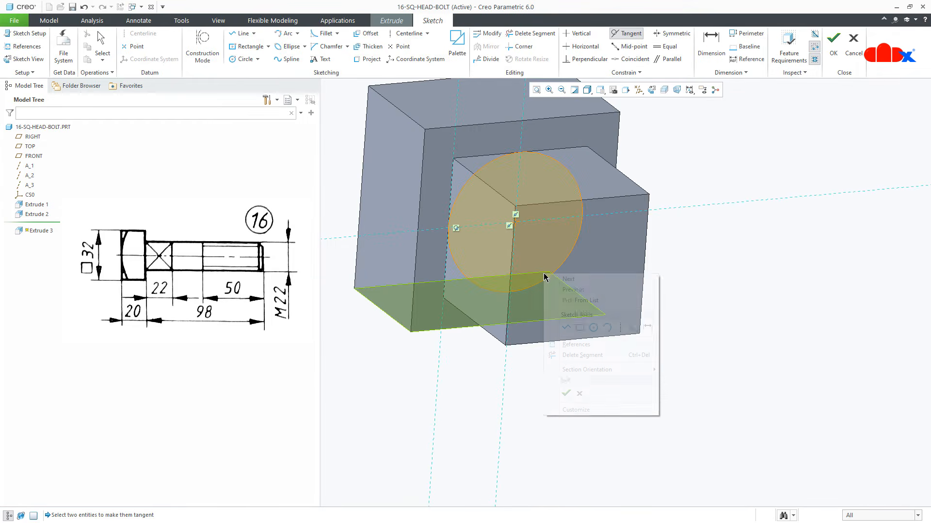
left_click(565, 393)
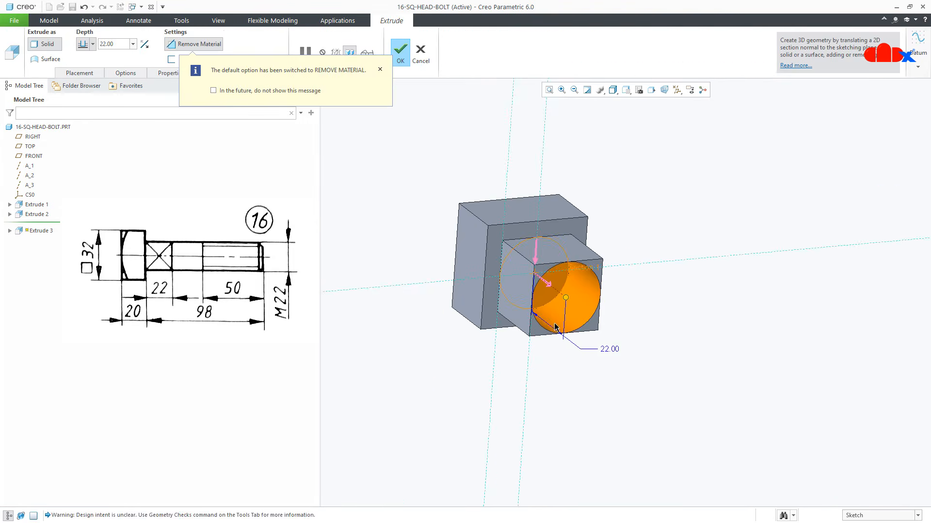
middle_click_drag(555, 327, 592, 345)
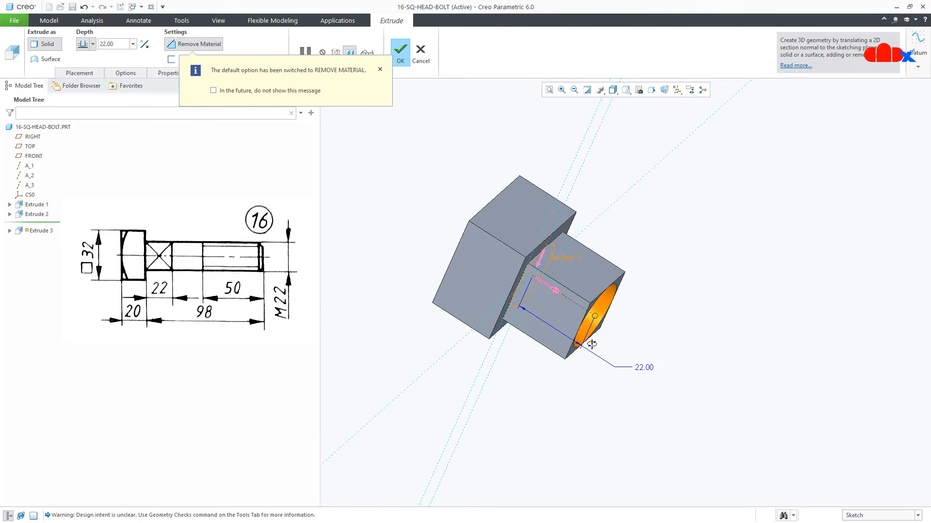
double_click(643, 367)
type("98")
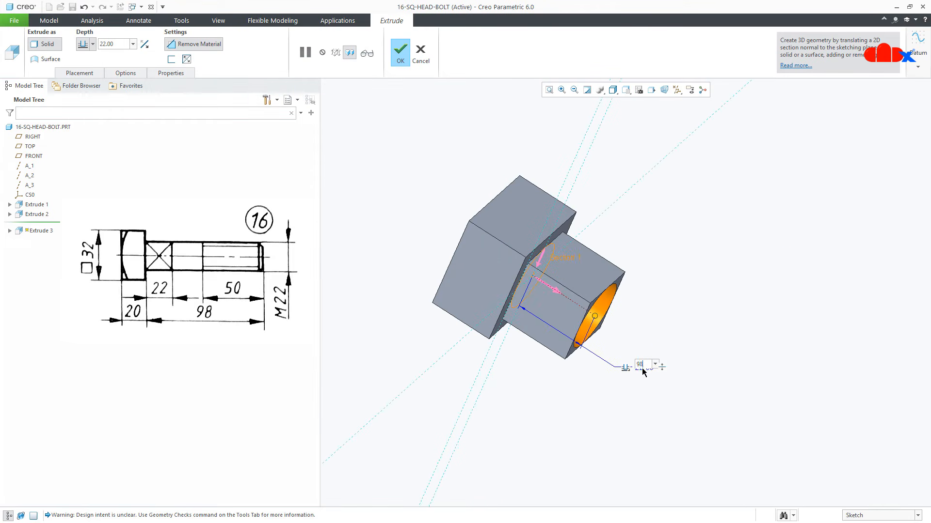
key("Return")
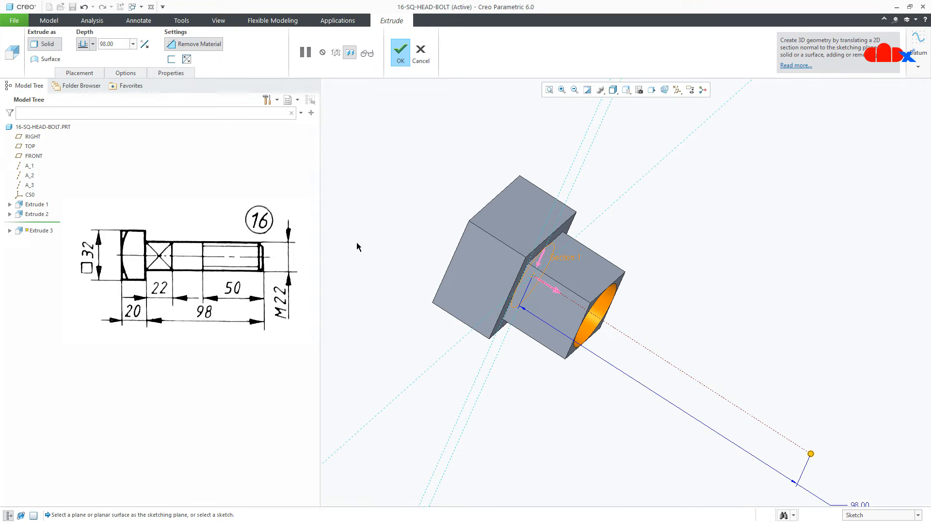
left_click(198, 45)
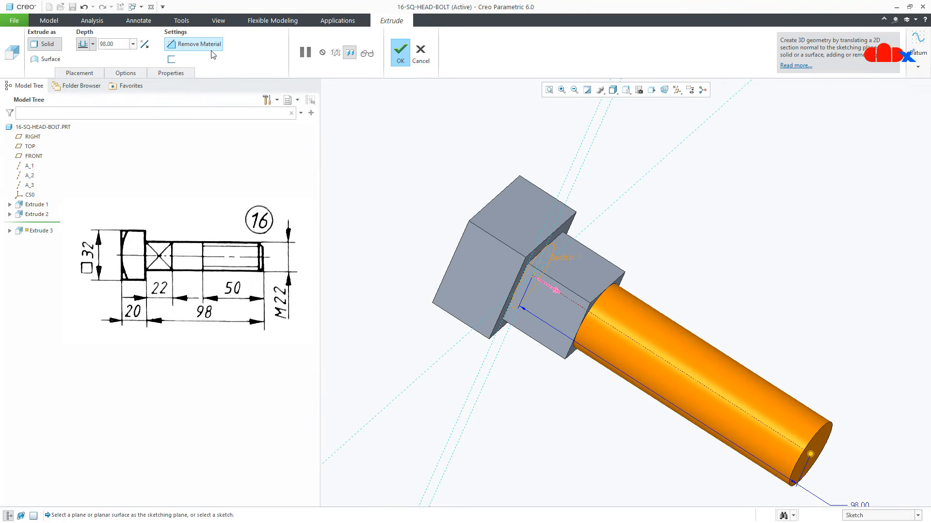
left_click(401, 54)
left_click(730, 270)
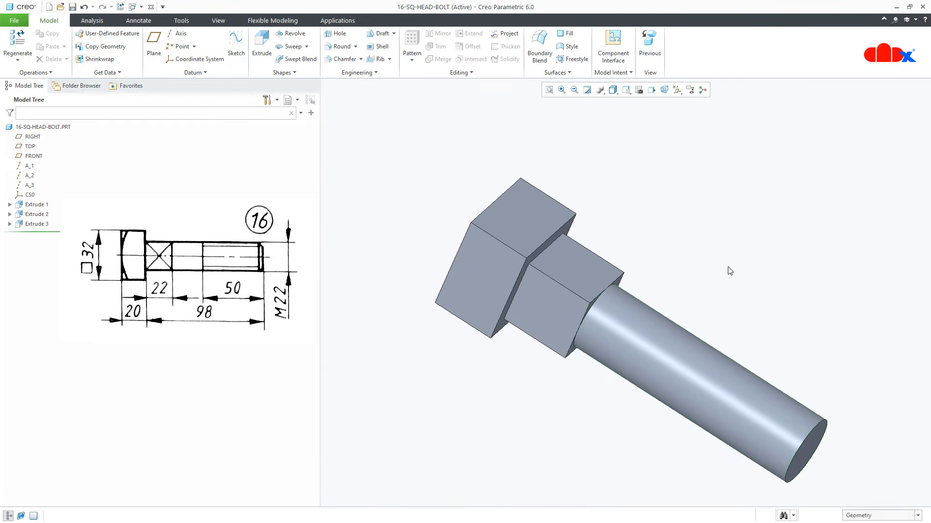
- Start a revolve on the FRONT plane and sketch a horizontal centreline along the bolt's axis, then hide the datum planes
key("ctrl+d")
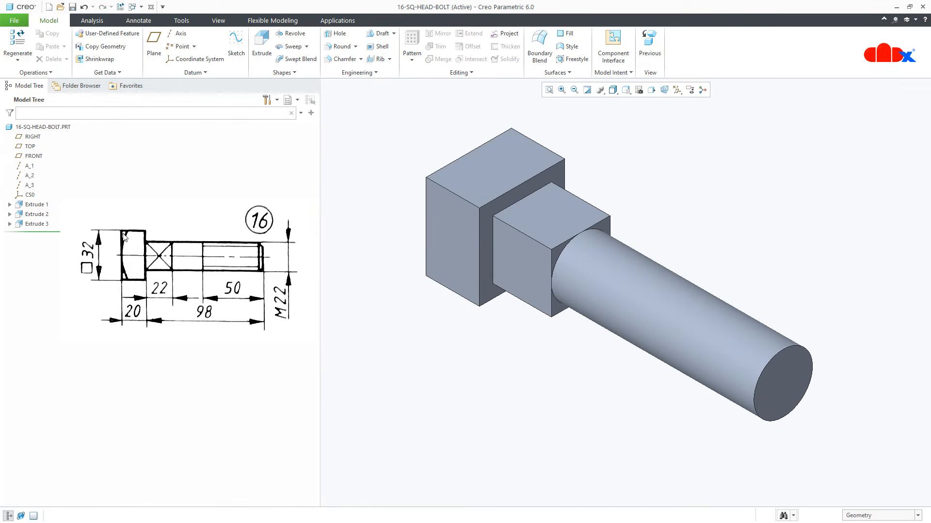
left_click(292, 33)
left_click(677, 89)
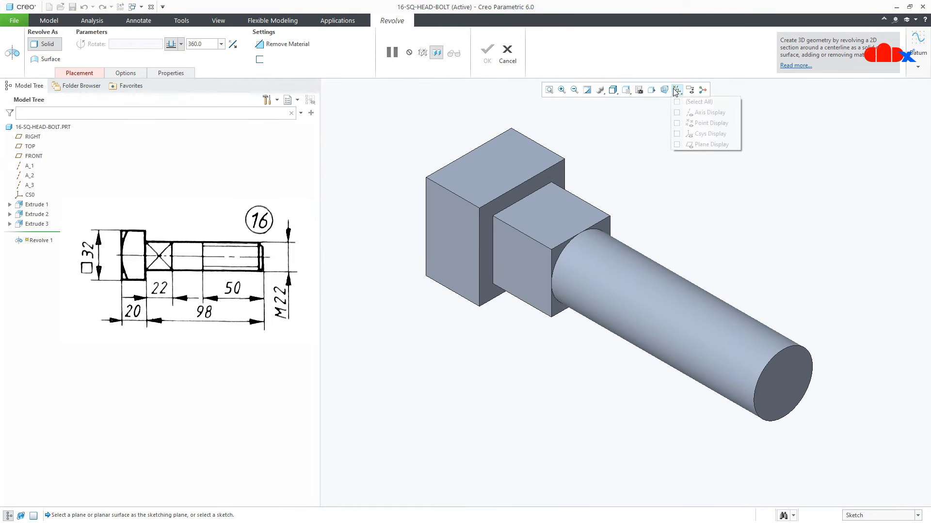
left_click(678, 144)
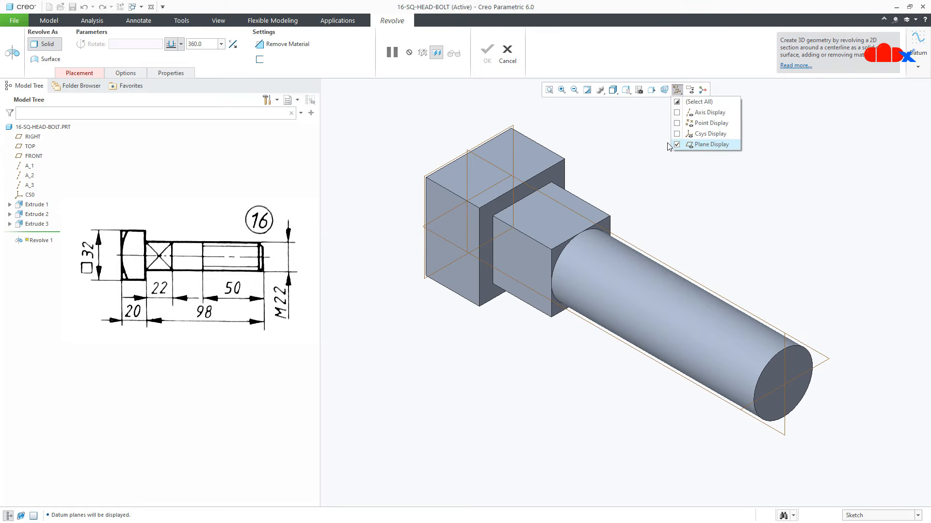
left_click(521, 183)
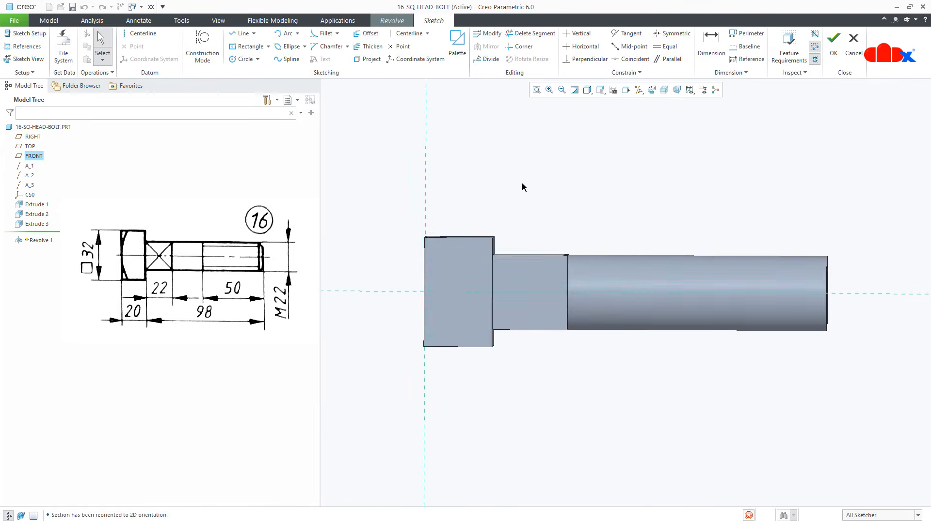
left_click(144, 35)
left_click(358, 292)
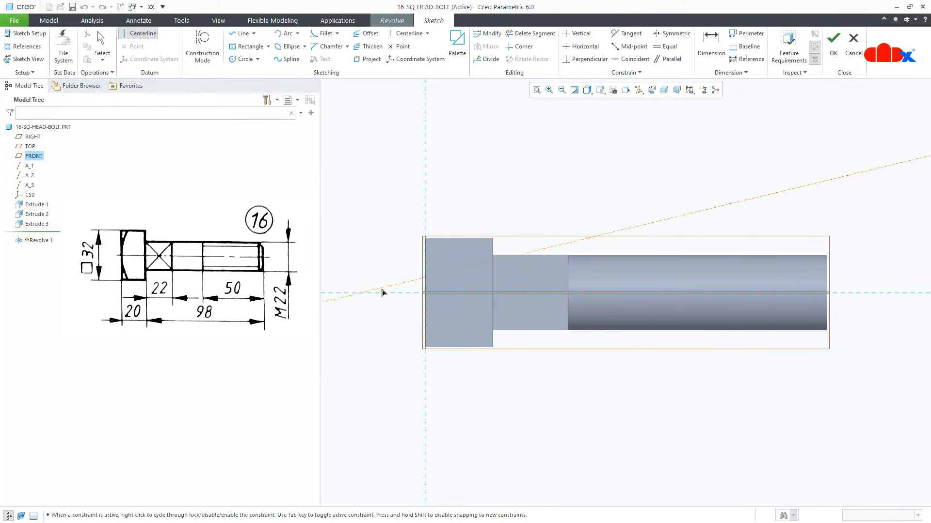
left_click(398, 292)
middle_click(412, 331)
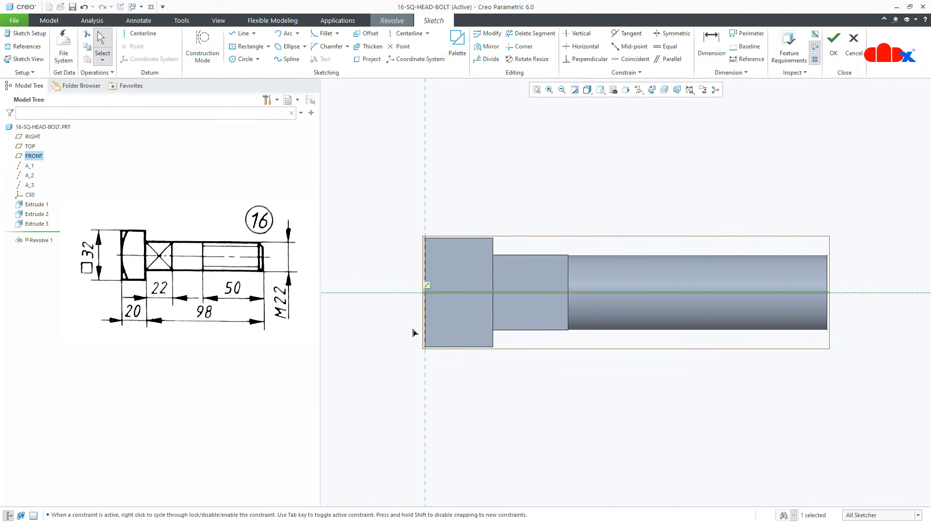
left_click(638, 90)
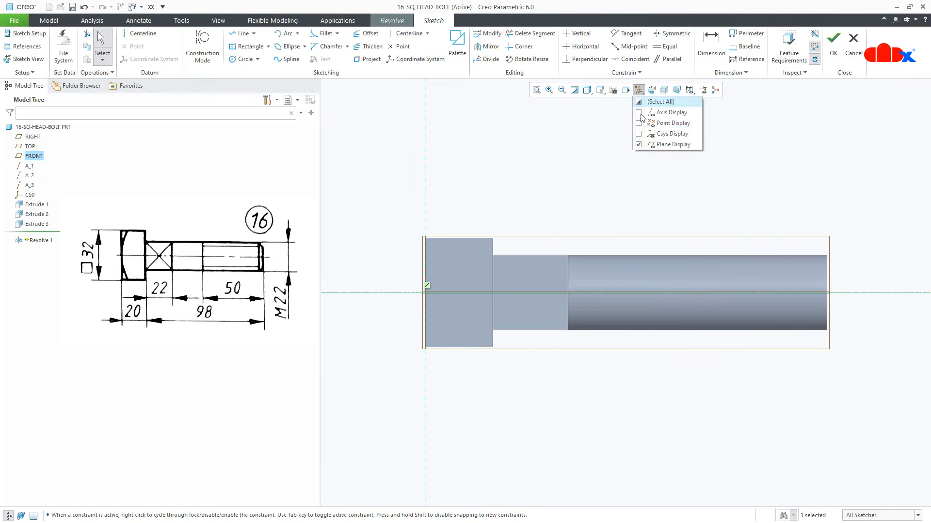
left_click(649, 147)
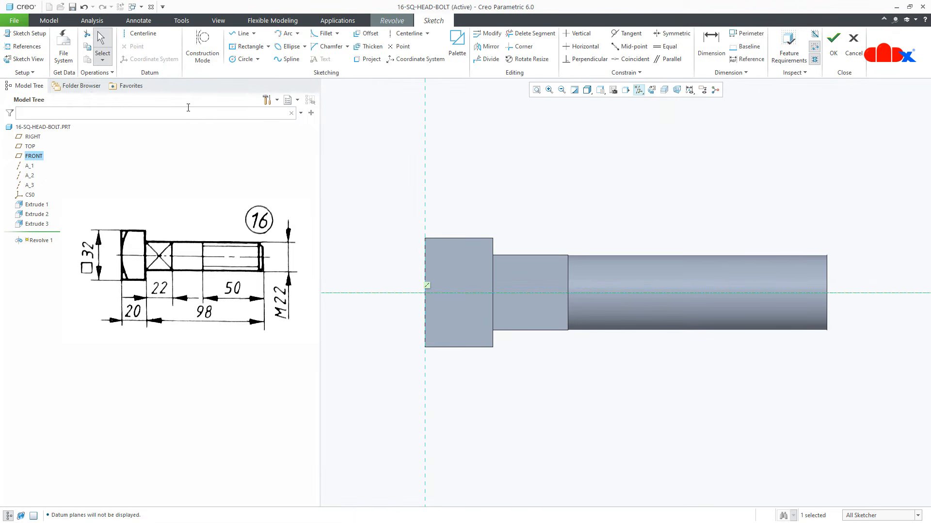
- Add the head's upper edge as a sketch reference and sketch a right triangle about 5.6 mm wide rising from the head's outer corner
left_click(23, 46)
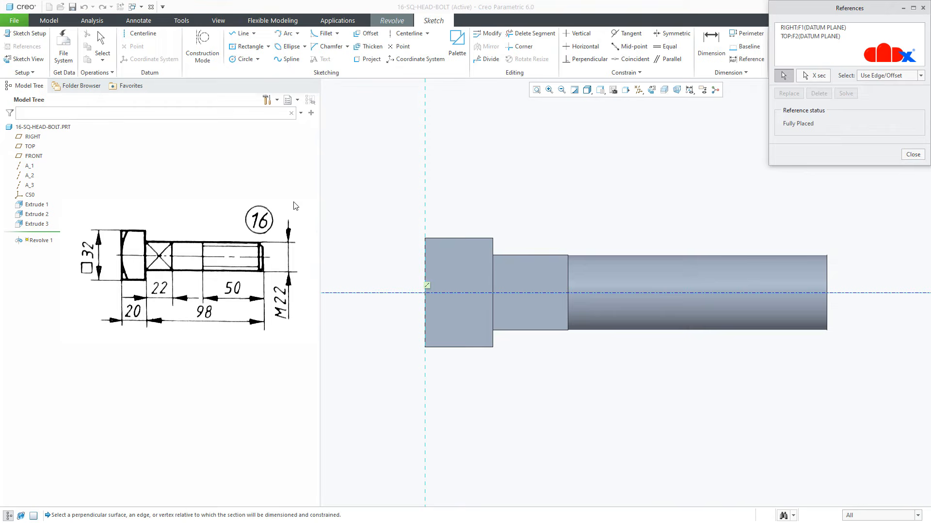
left_click(428, 238)
right_click(461, 213)
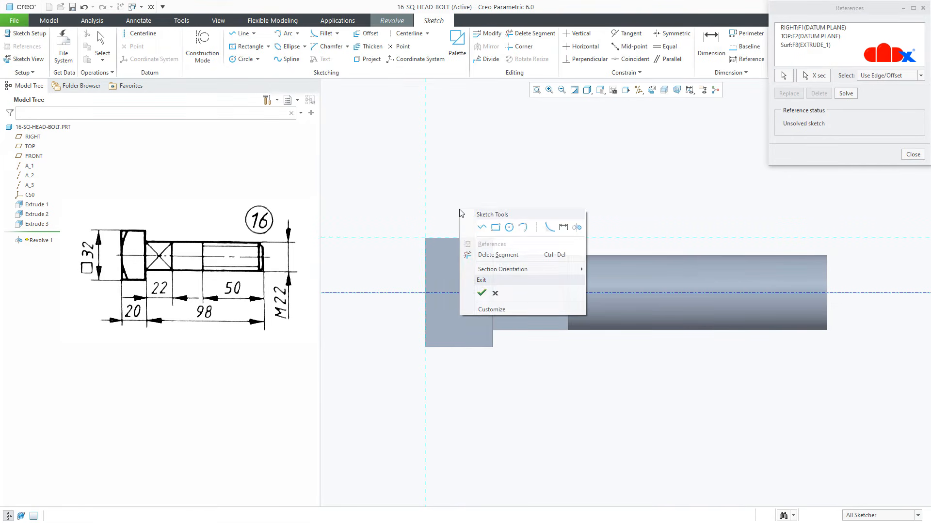
left_click(482, 227)
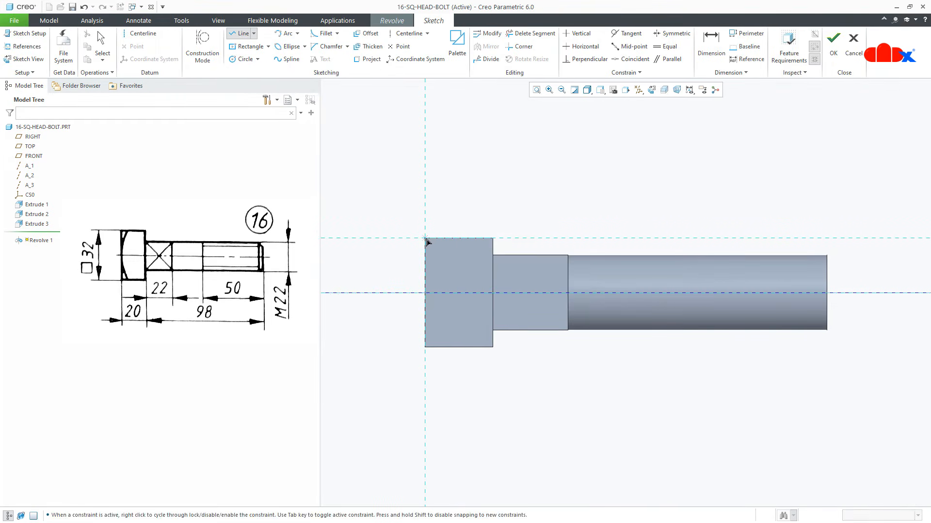
left_click(425, 238)
left_click(425, 184)
left_click(443, 184)
left_click(425, 232)
middle_click(452, 226)
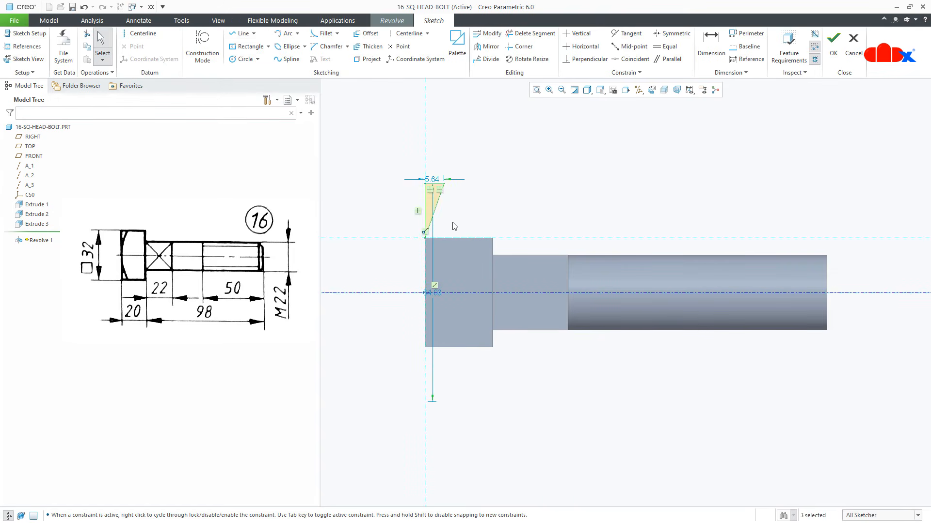
- Dimension the triangle with a 30° angle between its sloped and vertical sides and a vertical side of 15 mm
scroll(454, 226, "up", 3)
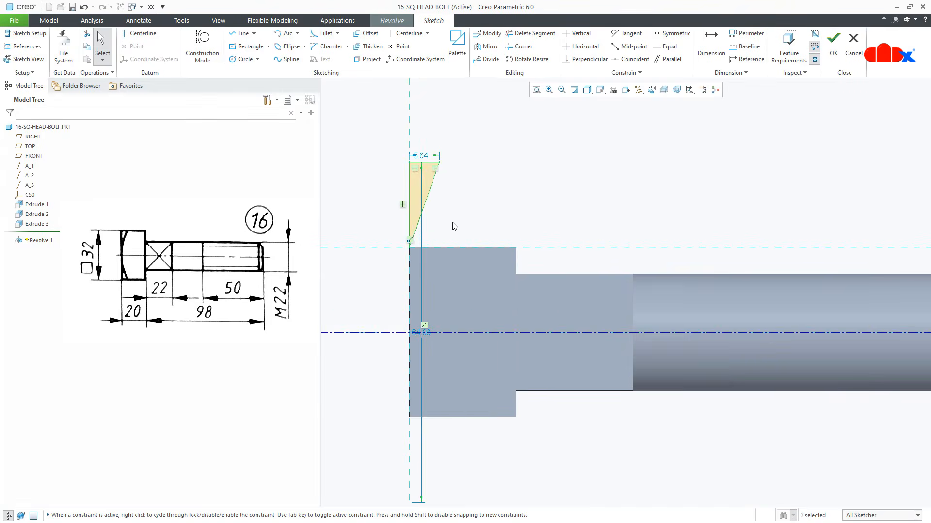
right_click(454, 226)
left_click(556, 240)
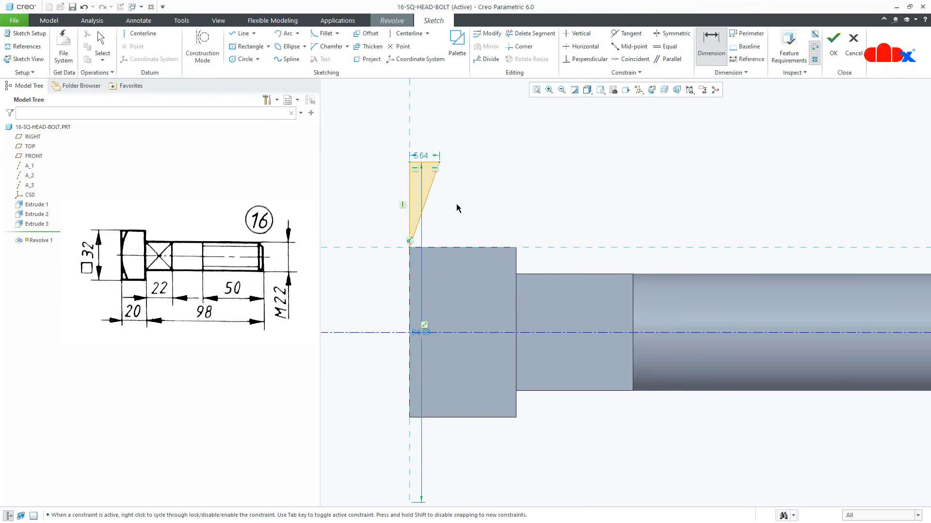
left_click(429, 191)
left_click(409, 185)
middle_click(416, 184)
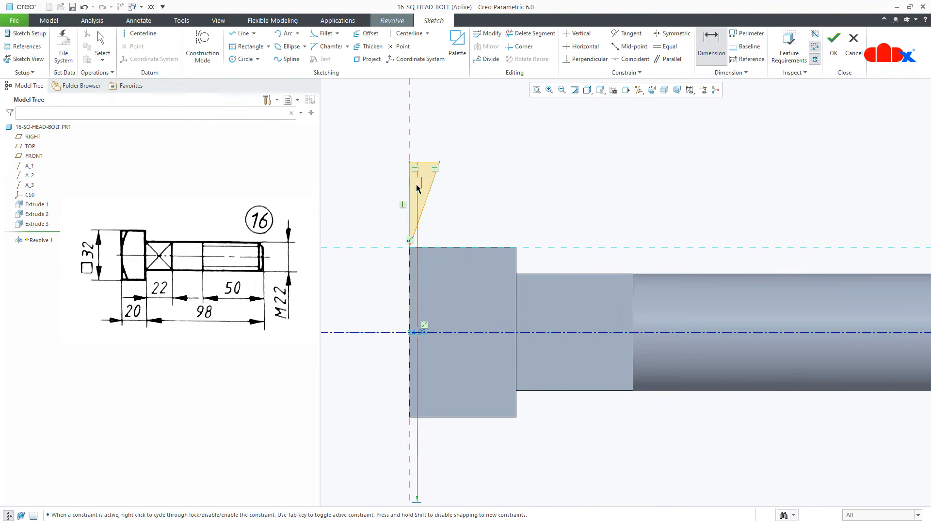
type("30")
key("Return")
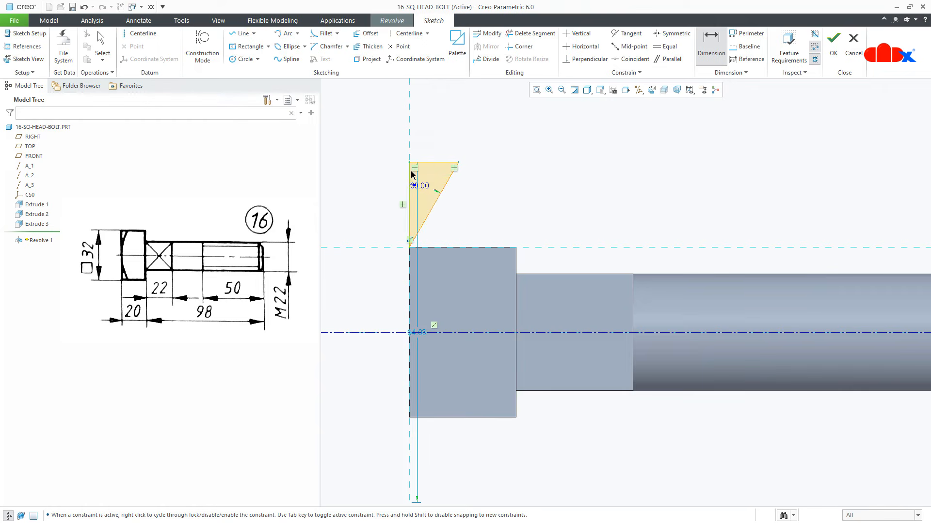
middle_click(392, 176)
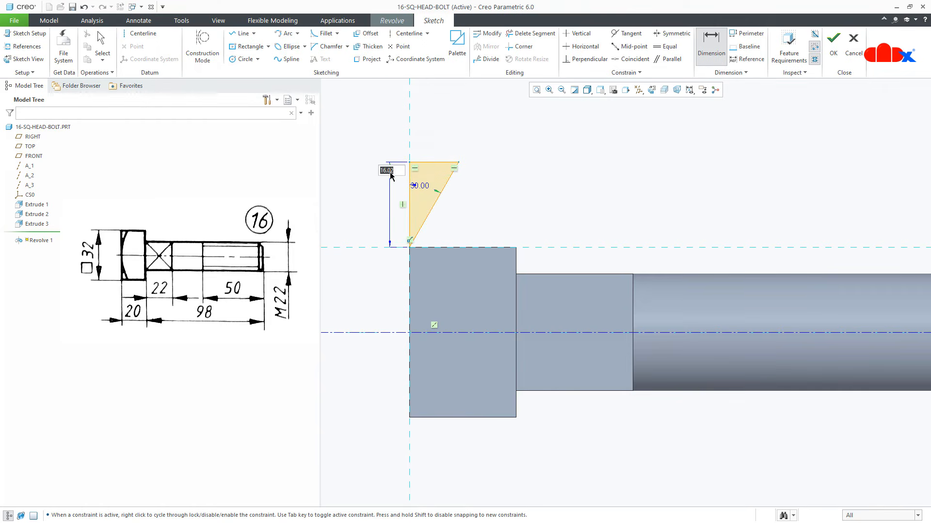
type("15")
key("Return")
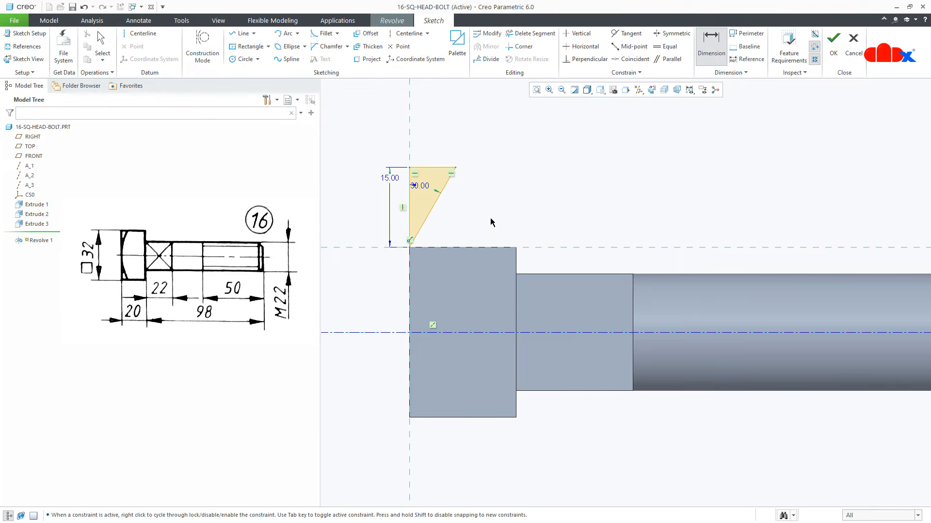
- Finish the triangle sketch and revolve it 360° with material removed to chamfer the corners of the square head
right_click(528, 221)
left_click(551, 302)
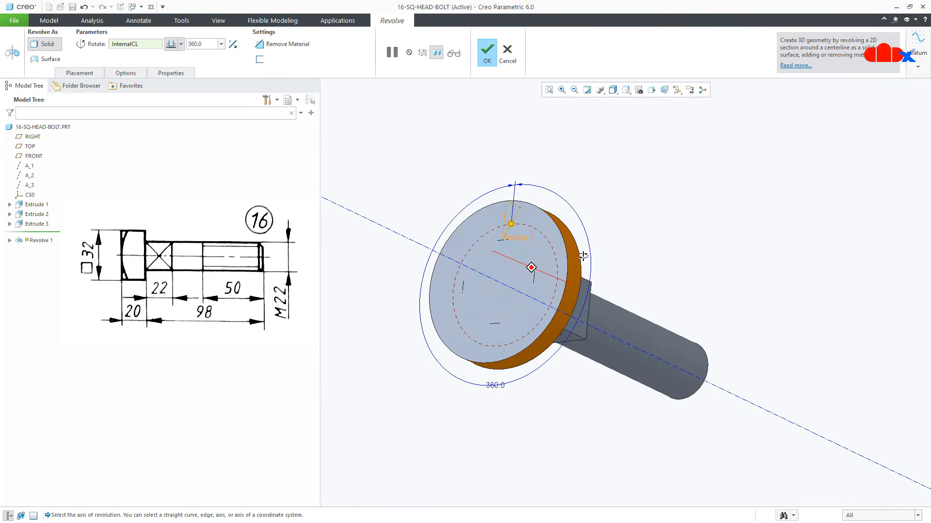
left_click(304, 44)
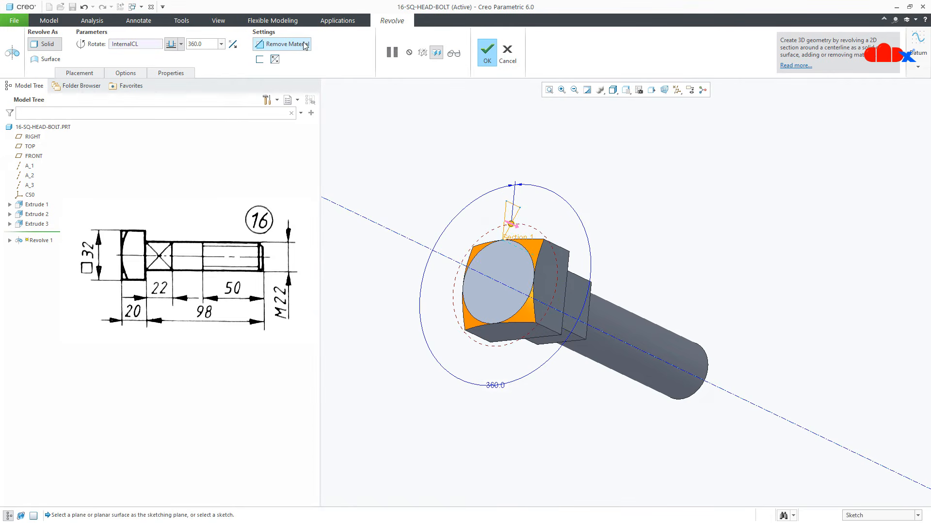
left_click(487, 62)
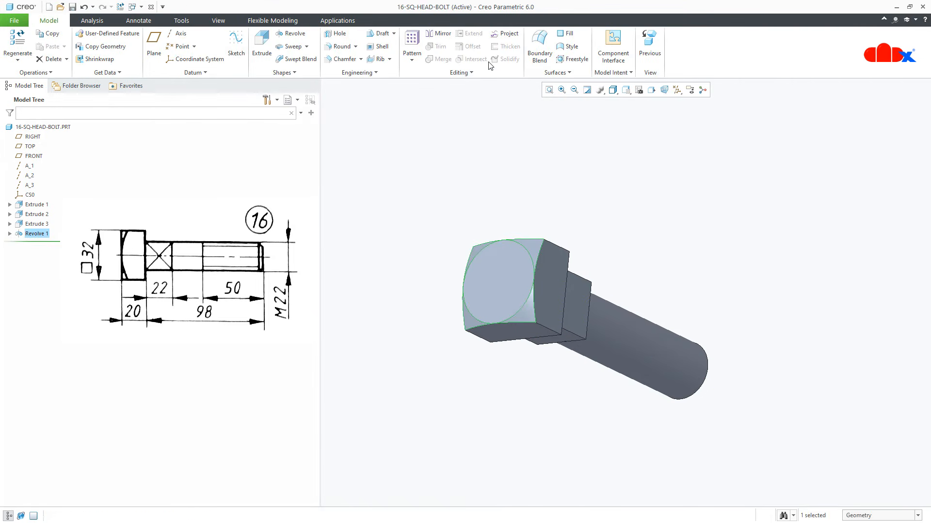
- Examine the chamfered head, square neck and shank from several directions and compare them with the drawing
middle_click_drag(615, 285, 660, 244)
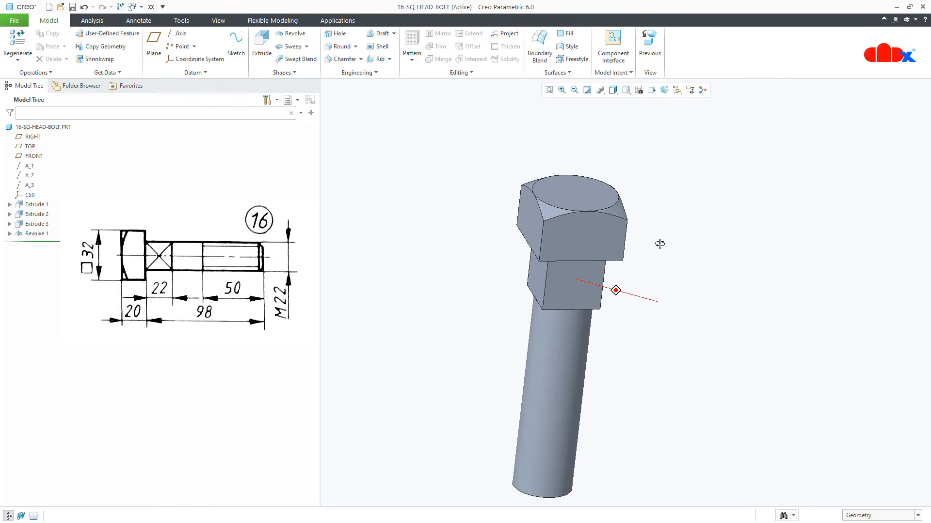
key("ctrl+d")
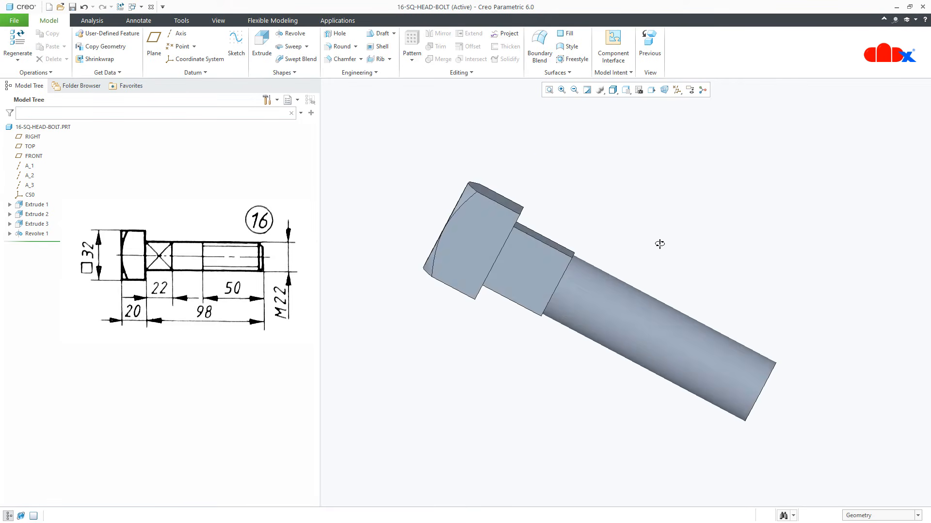
left_click(490, 278)
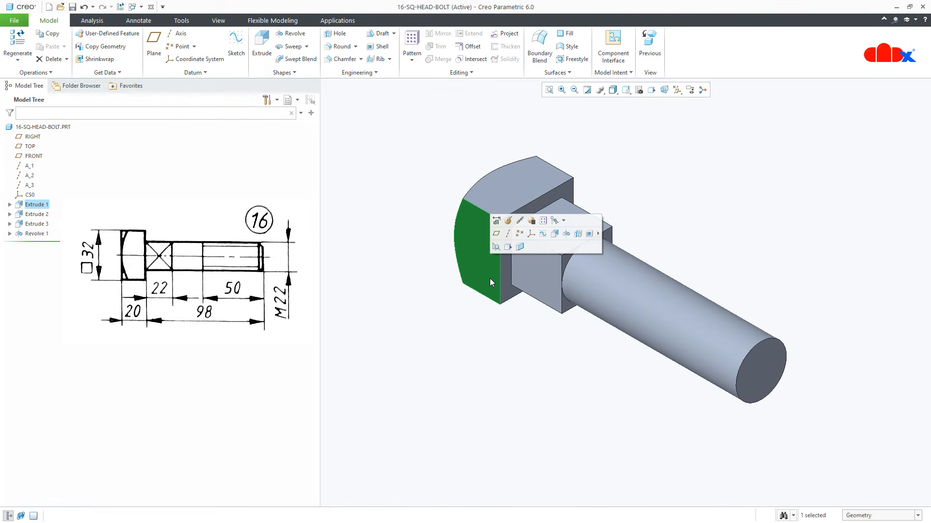
middle_click_drag(503, 250, 551, 223)
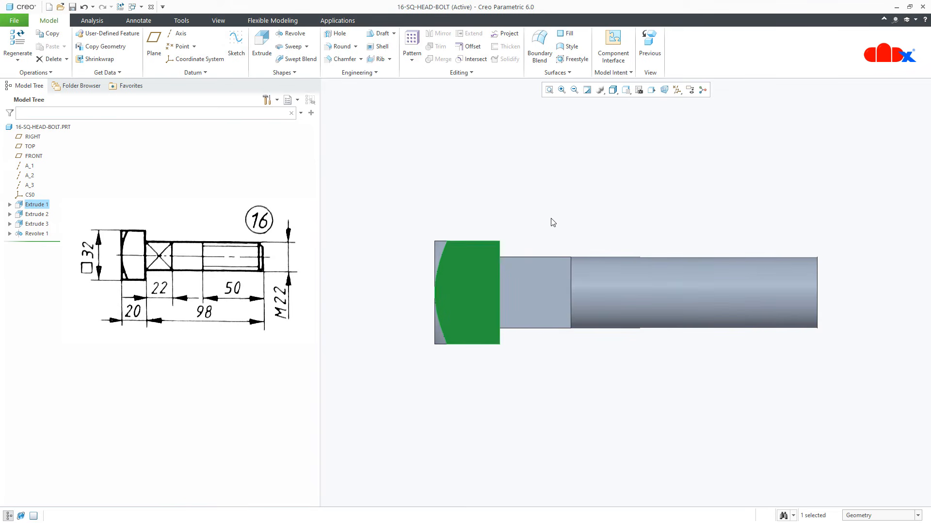
left_click(553, 222)
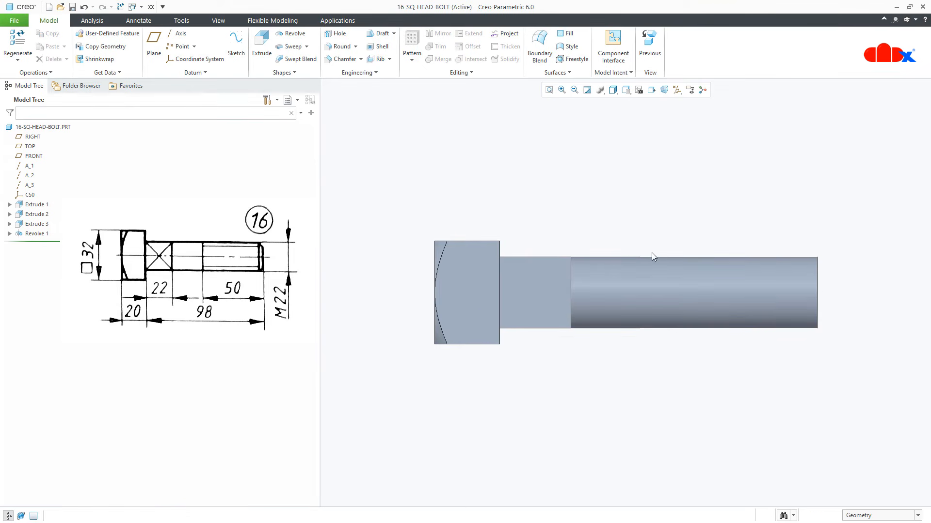
scroll(654, 256, "down", 1)
middle_click_drag(660, 259, 646, 311)
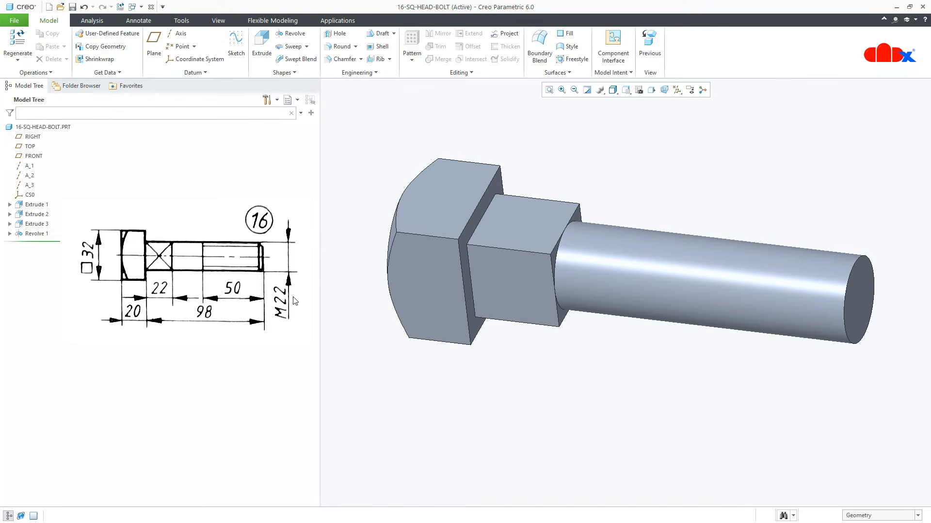
- Start a standard cosmetic thread on the bolt's cylindrical shank surface with the ISO M22x2 thread size
left_click(375, 73)
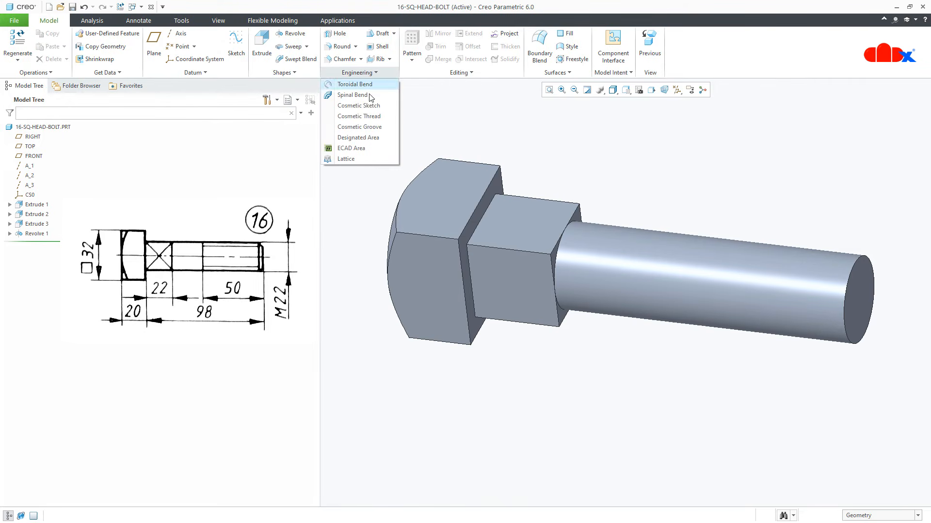
left_click(366, 116)
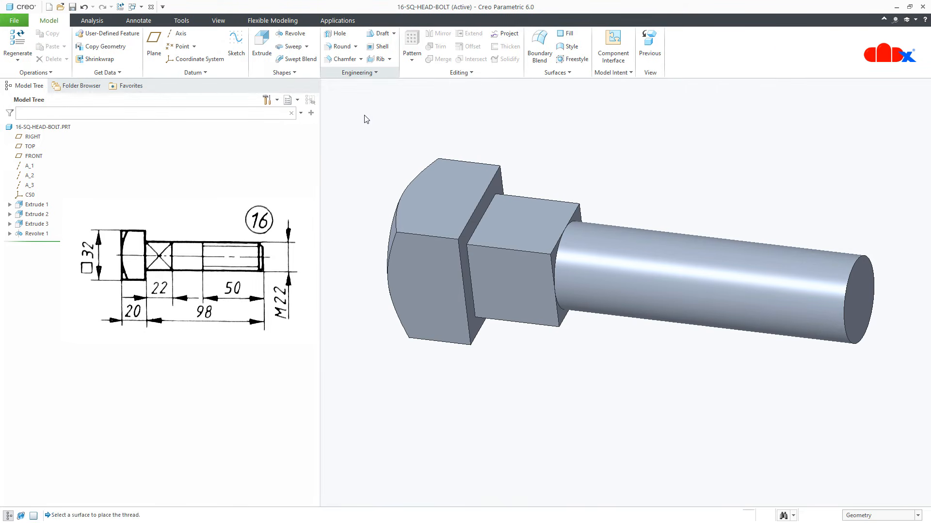
left_click(647, 258)
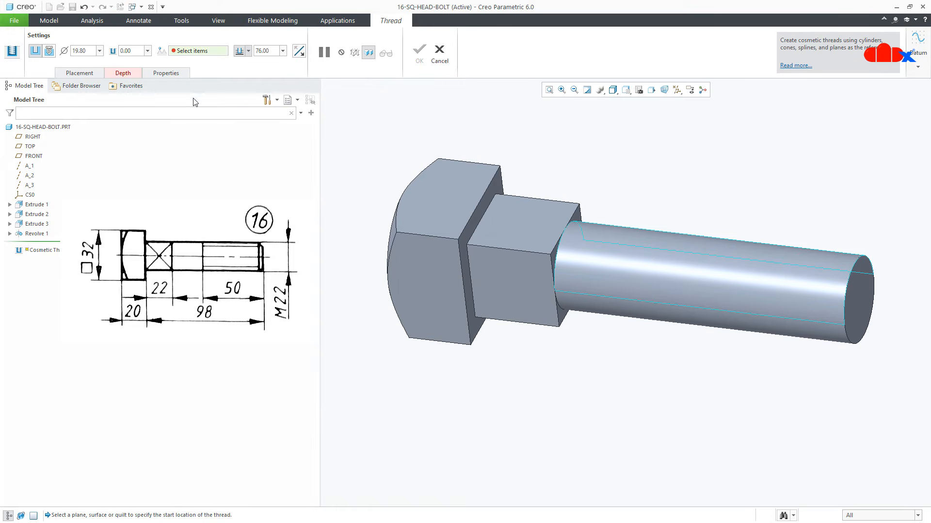
left_click(49, 51)
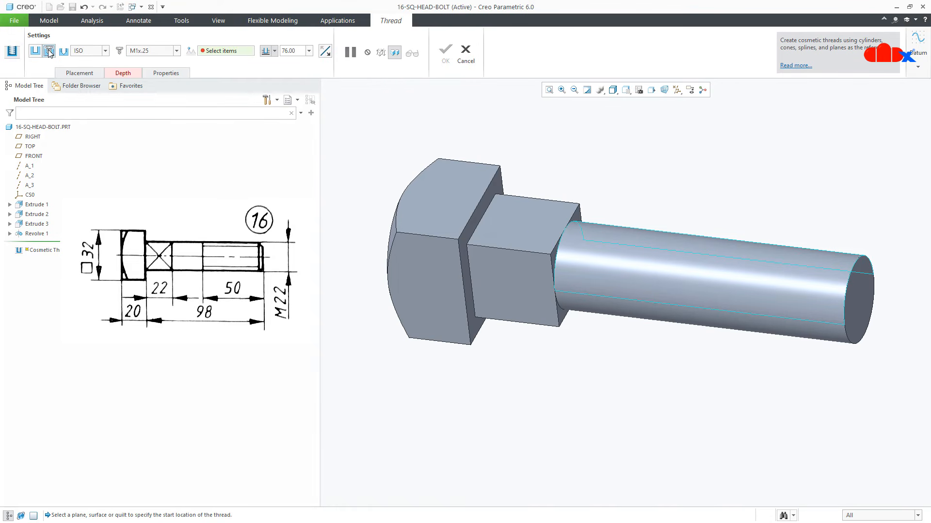
left_click(104, 51)
left_click(103, 61)
left_click(176, 50)
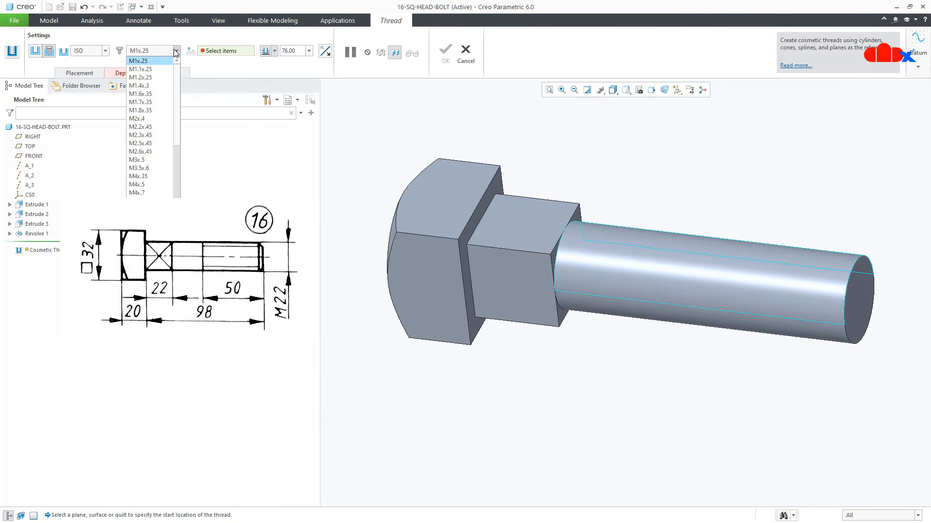
scroll(157, 72, "down", 2)
scroll(157, 74, "down", 15)
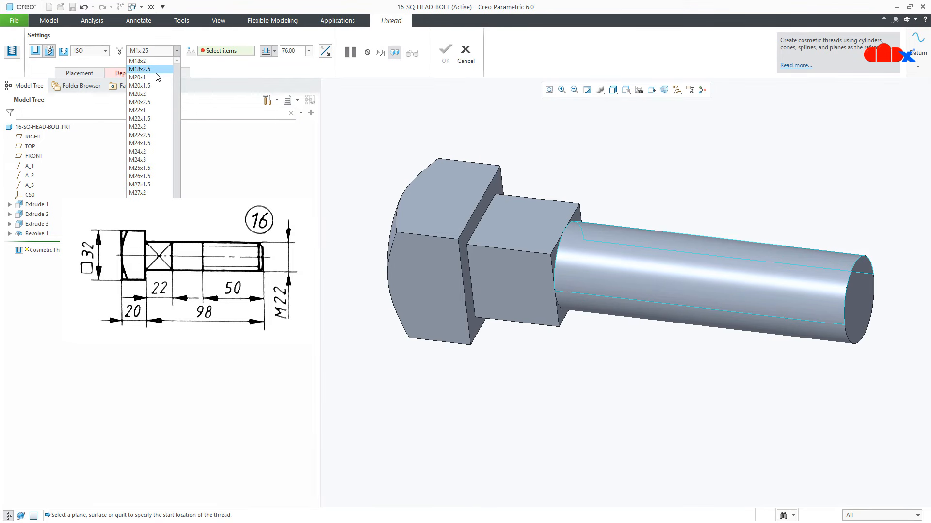
left_click(146, 127)
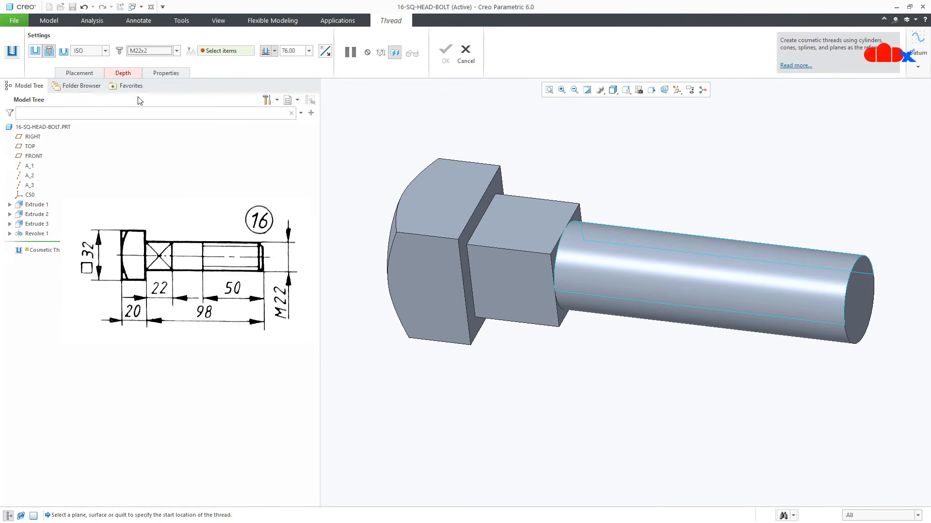
- Start the thread from the shank's free end face, set its depth to 50 mm and finish it
left_click(131, 74)
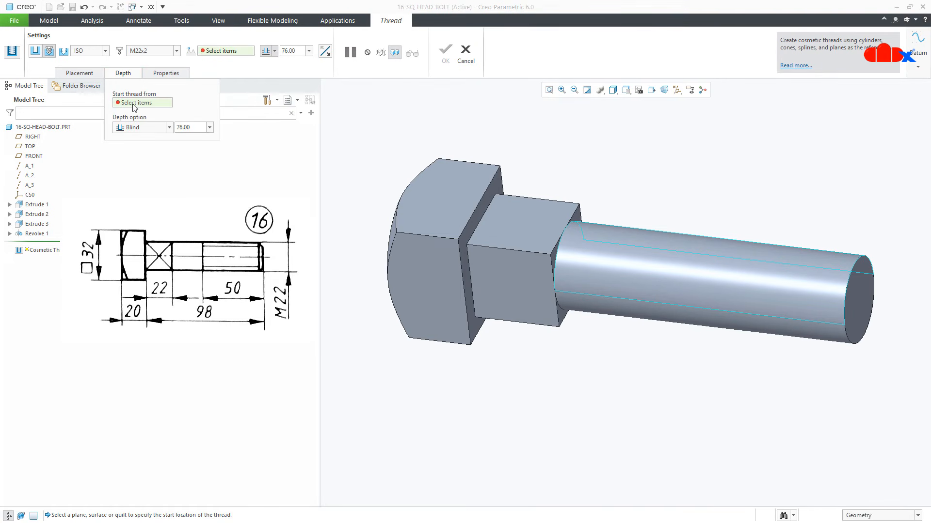
left_click(857, 307)
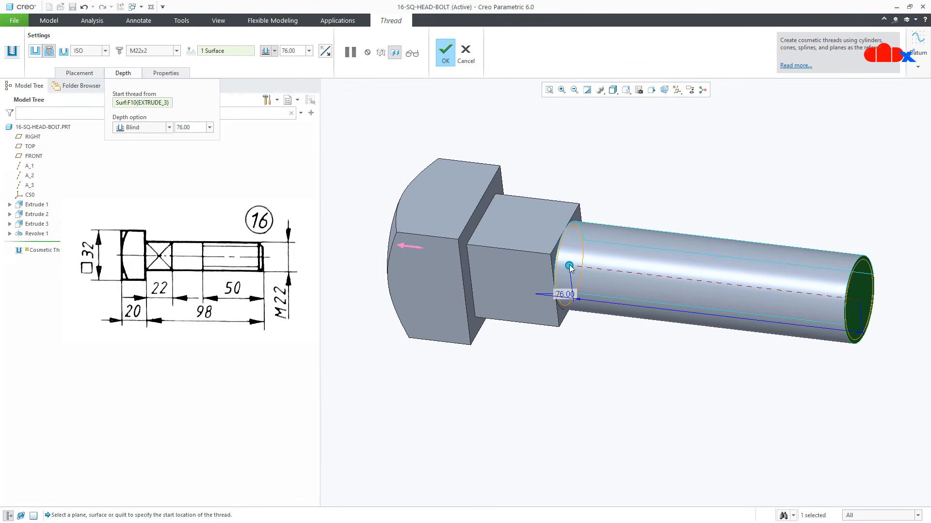
left_click_drag(569, 265, 694, 280)
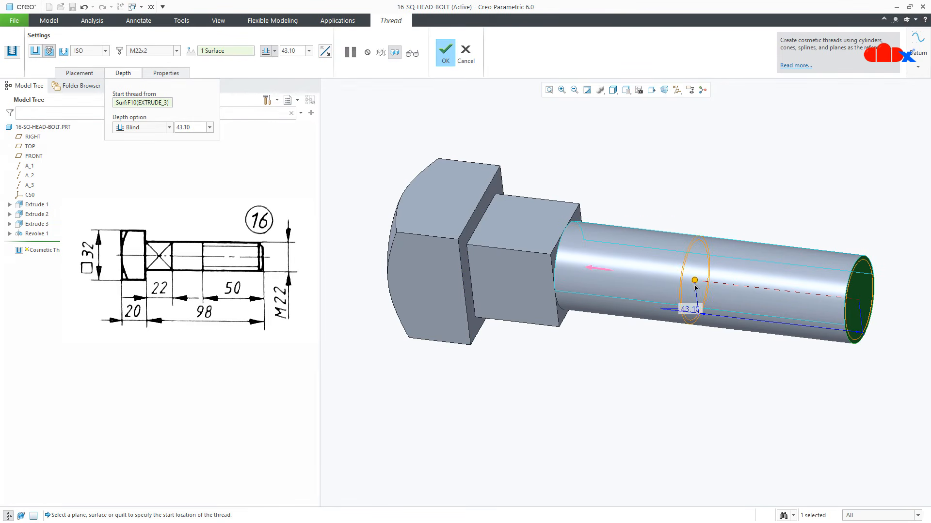
double_click(690, 310)
type("50")
key("Return")
mouse_move(691, 312)
middle_mouse_down()
mouse_move(694, 362)
mouse_move(713, 332)
mouse_move(708, 344)
middle_mouse_up()
middle_click(698, 359)
key("ctrl+d")
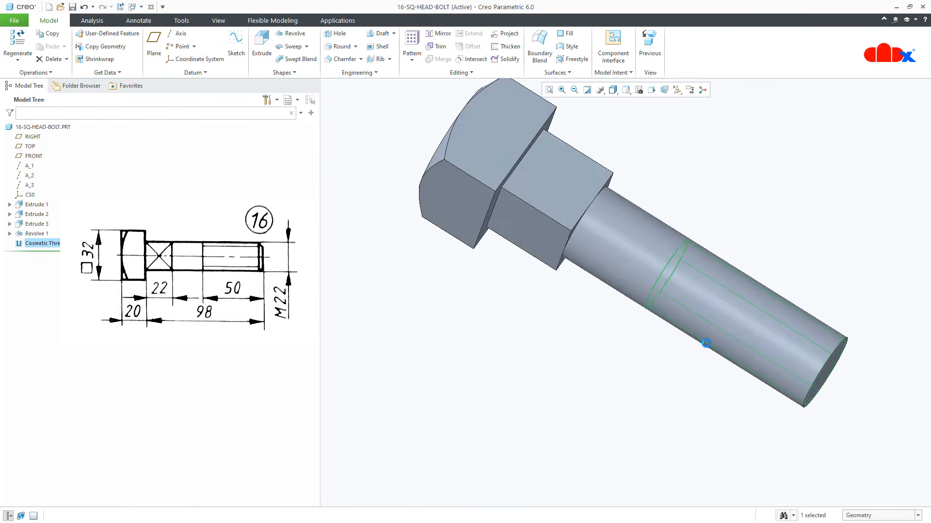
left_click(640, 415)
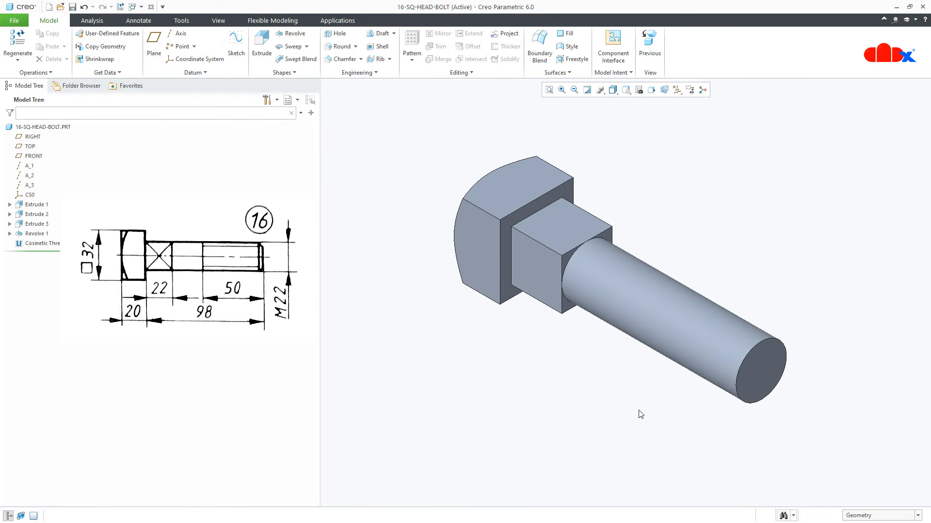
- Chamfer the edge of the shank's free end with a D x D chamfer of 1 mm and save the bolt part
left_click(342, 59)
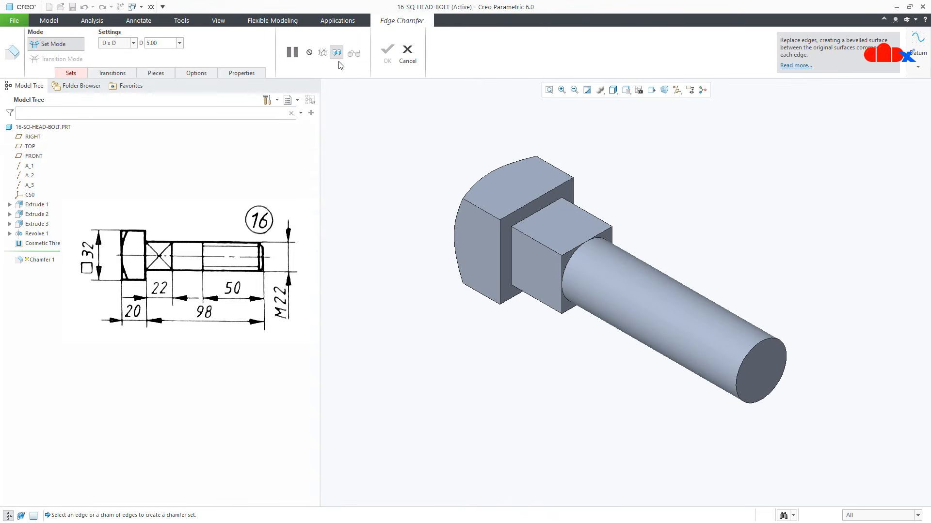
left_click(746, 351)
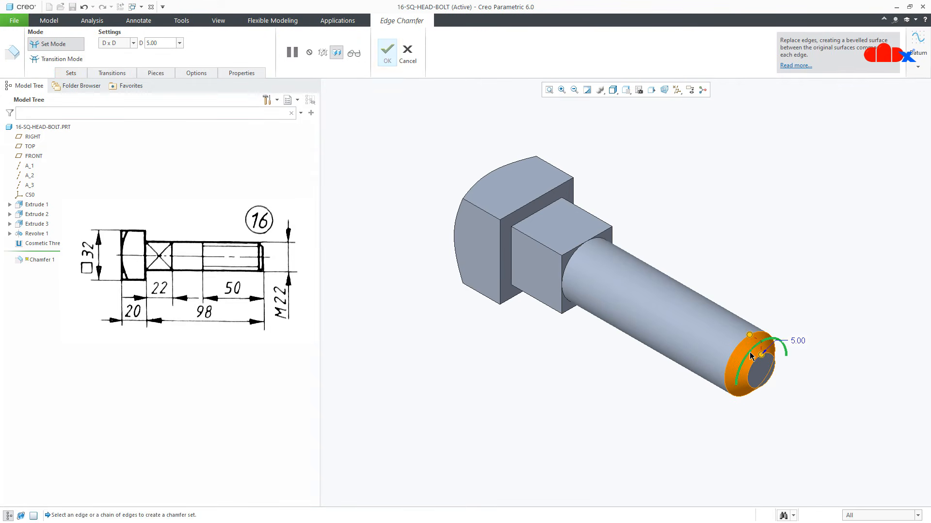
double_click(795, 341)
type("1")
key("Return")
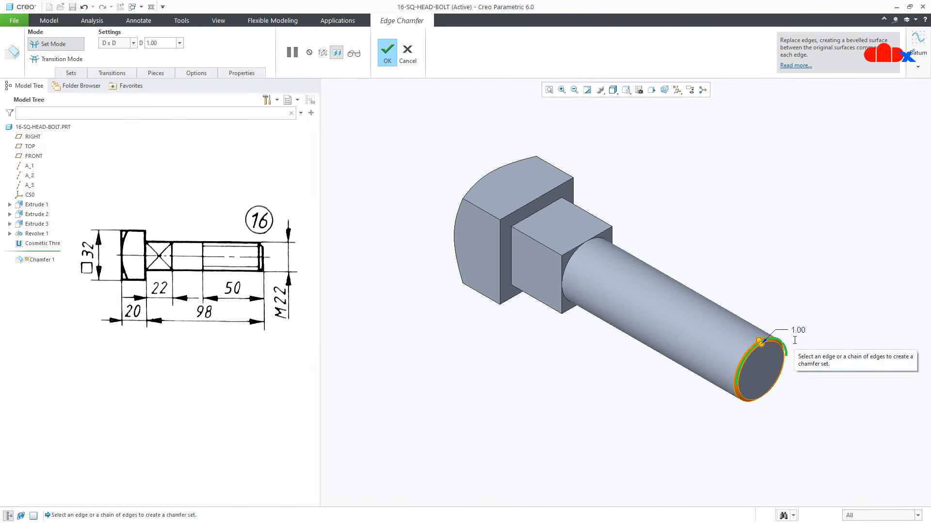
middle_click(795, 342)
left_click(651, 448)
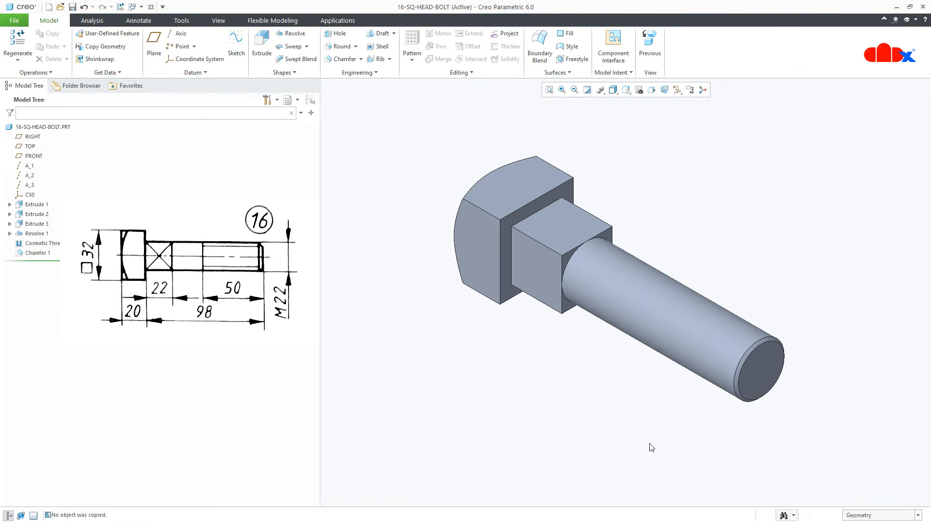
key("ctrl+s")
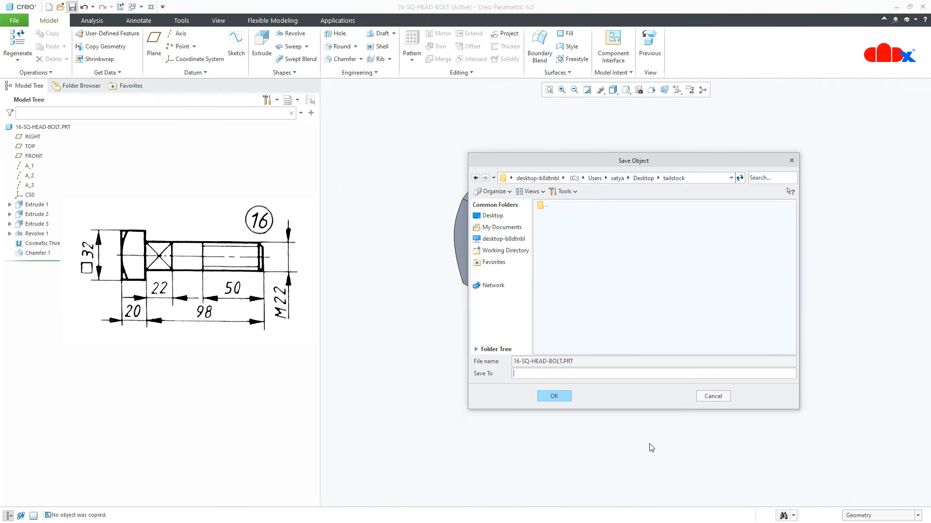
left_click(566, 400)
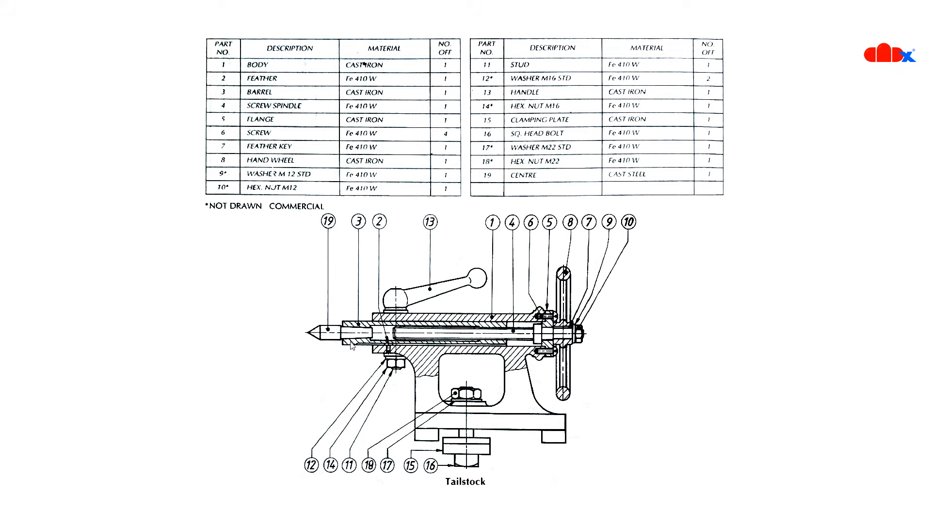
- Consult the Details of Tailstock sheet for the drawing of part 19, the centre
key("Right")
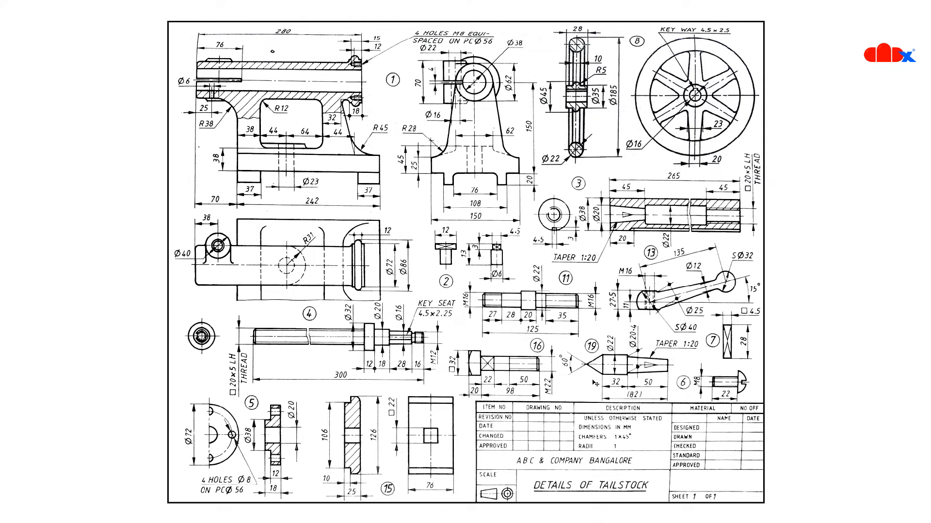
left_click(609, 357)
key("ctrl+z")
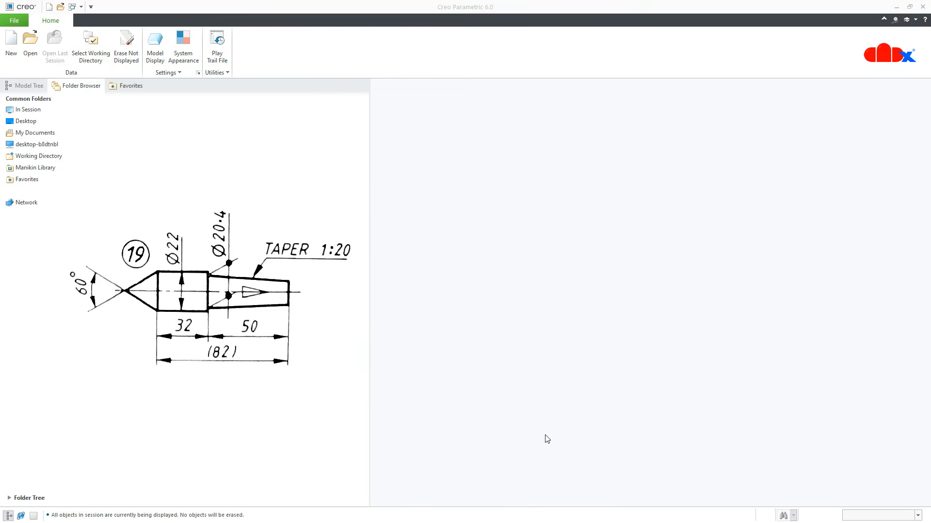
- Set up a new solid part named 19-Dead-Centre without using the default template
left_click(11, 42)
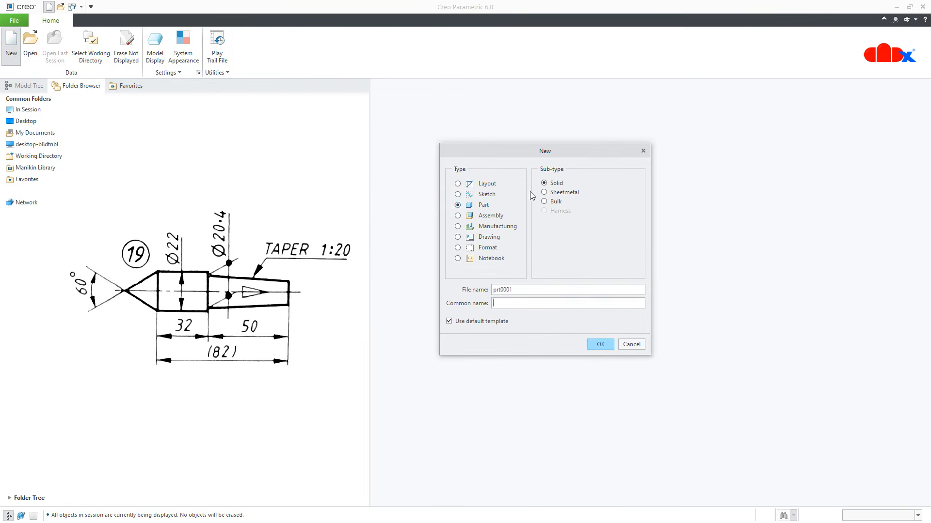
double_click(525, 290)
type("19-Dead-Centre")
left_click(486, 321)
left_click(592, 342)
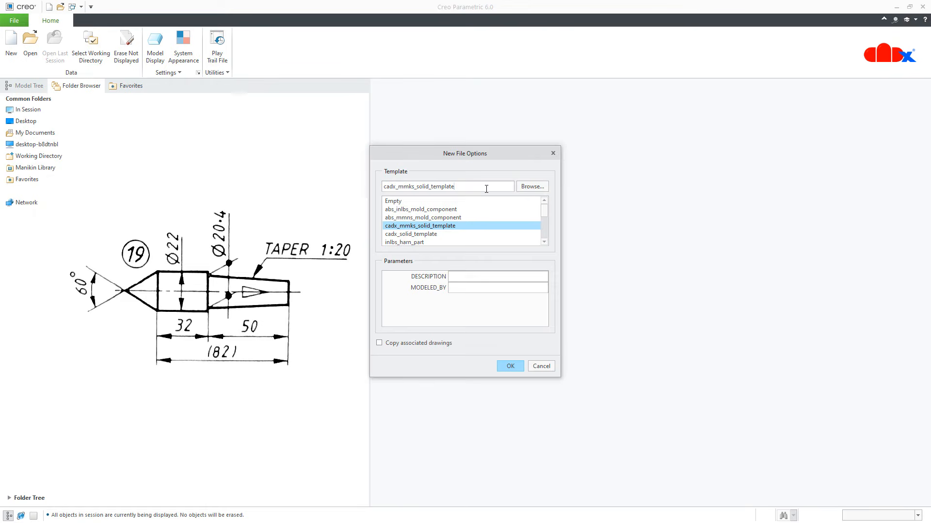
- Choose cadx_mmks_solid_template as the template and create the part
left_click_drag(467, 151, 490, 151)
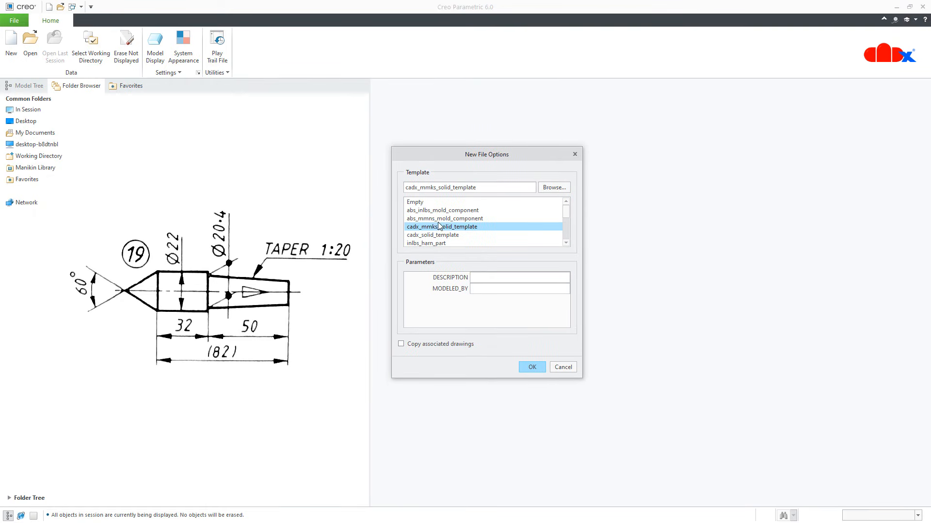
scroll(438, 228, "down", 3)
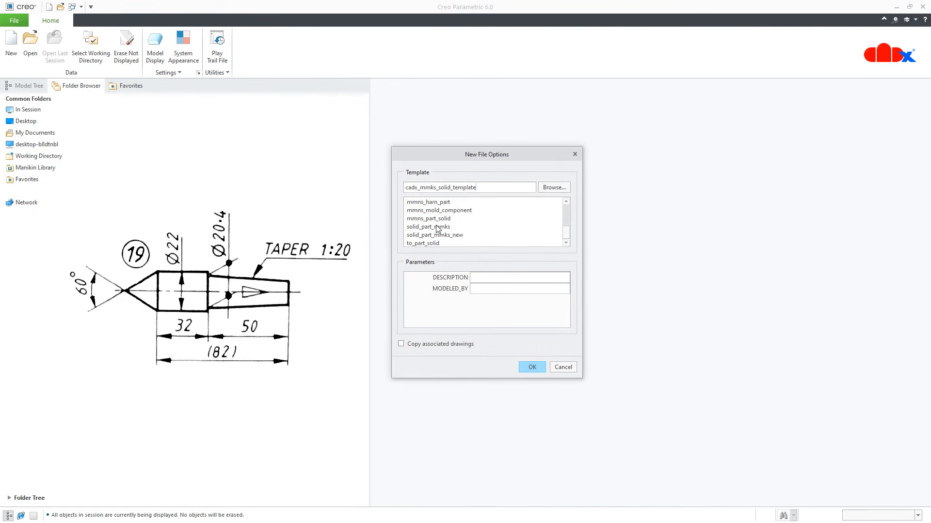
left_click(438, 226)
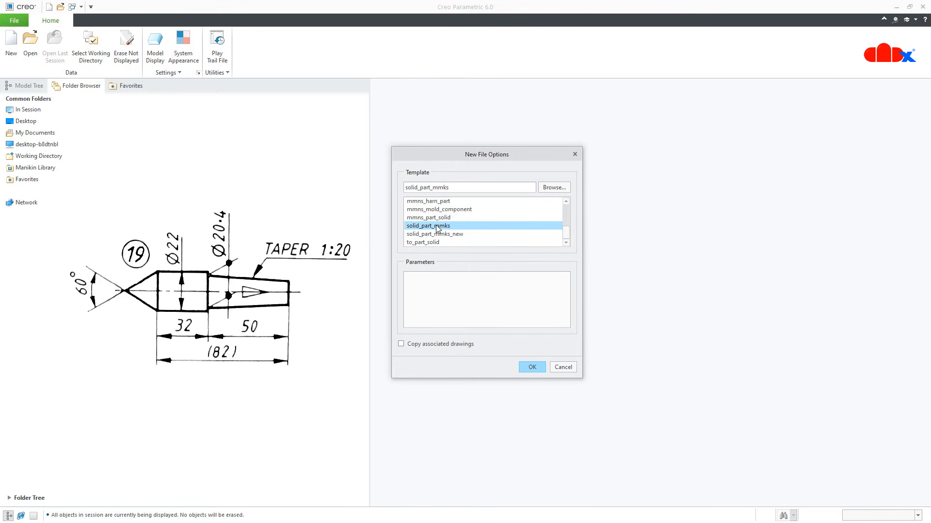
scroll(437, 228, "up", 3)
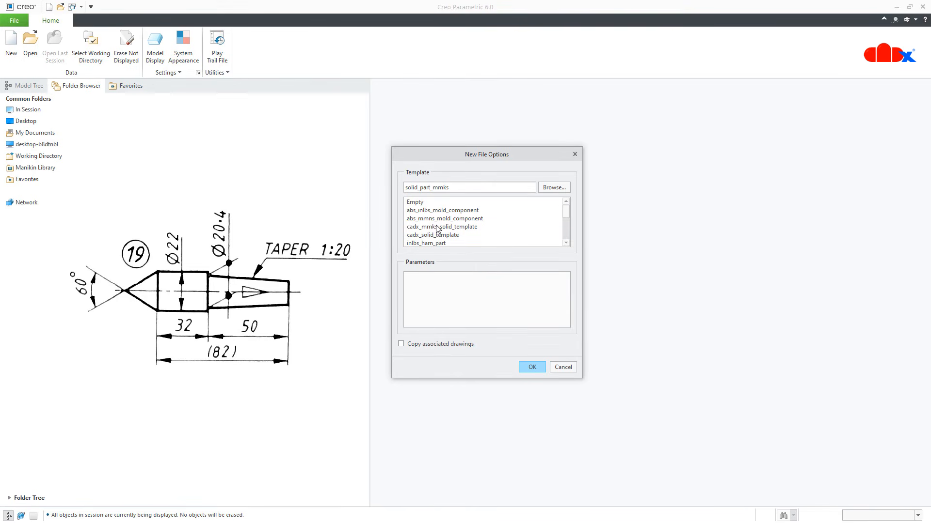
left_click(438, 226)
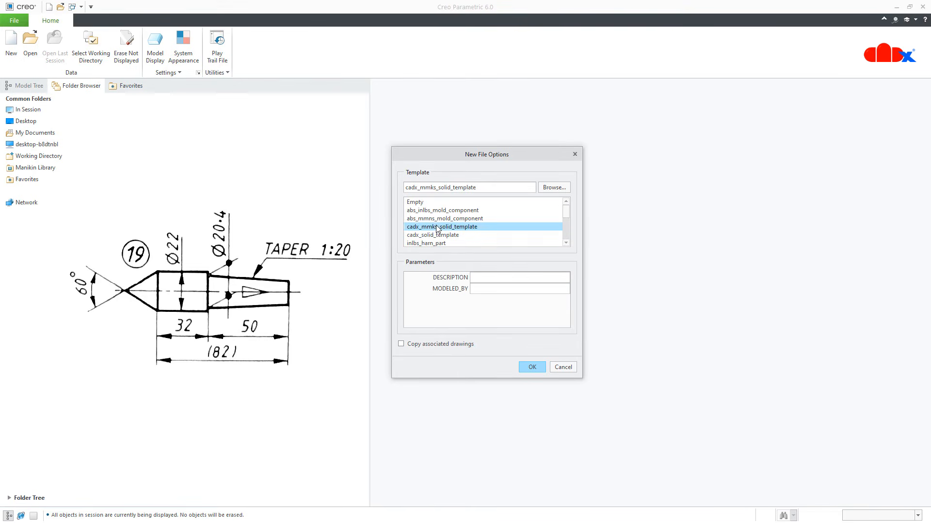
left_click(531, 368)
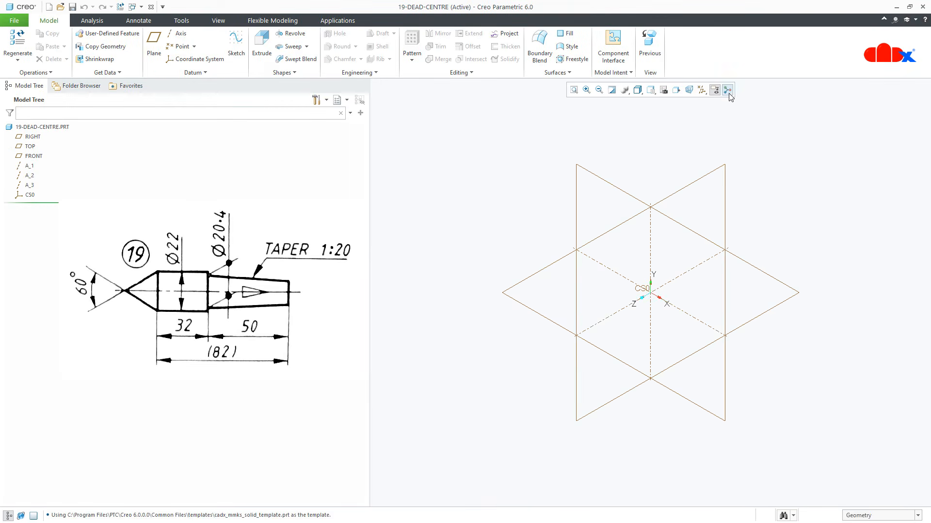
- Hide all datum displays and start a revolve with its sketch on the FRONT plane
left_click(701, 90)
left_click(702, 102)
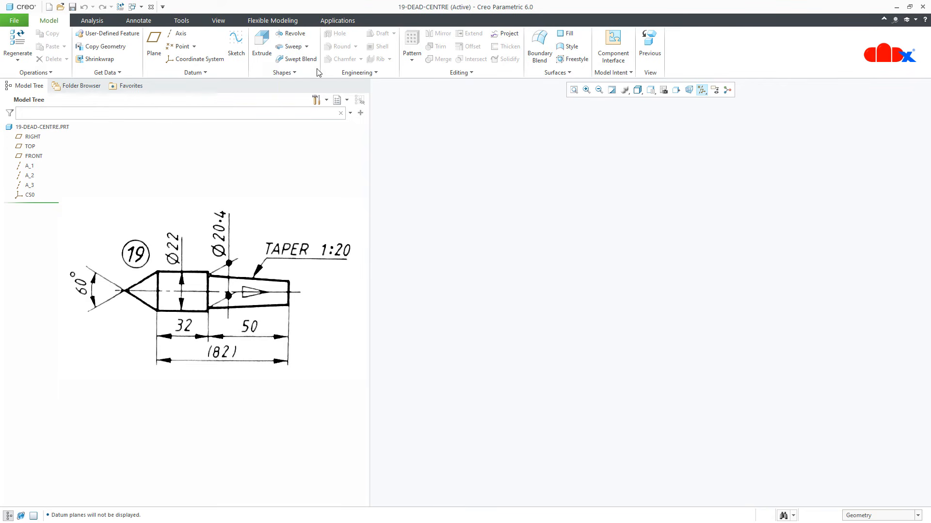
left_click(291, 34)
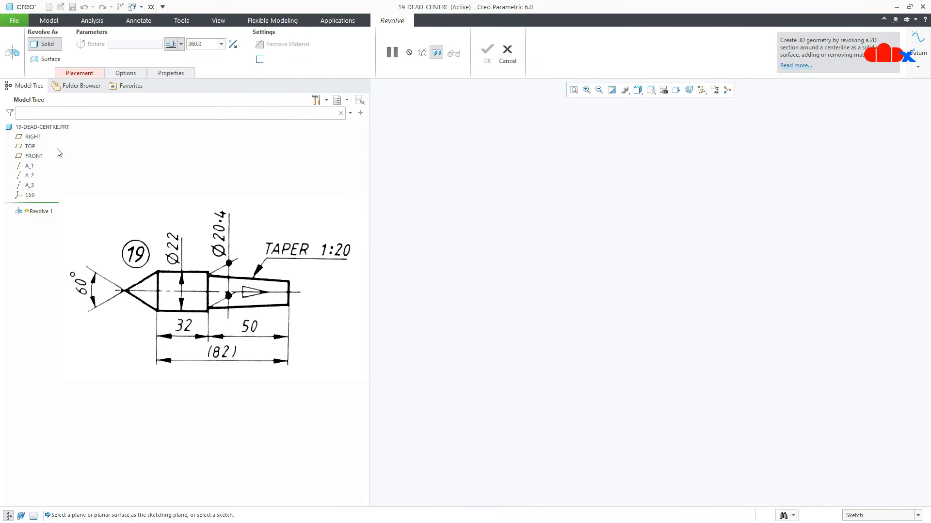
left_click(35, 157)
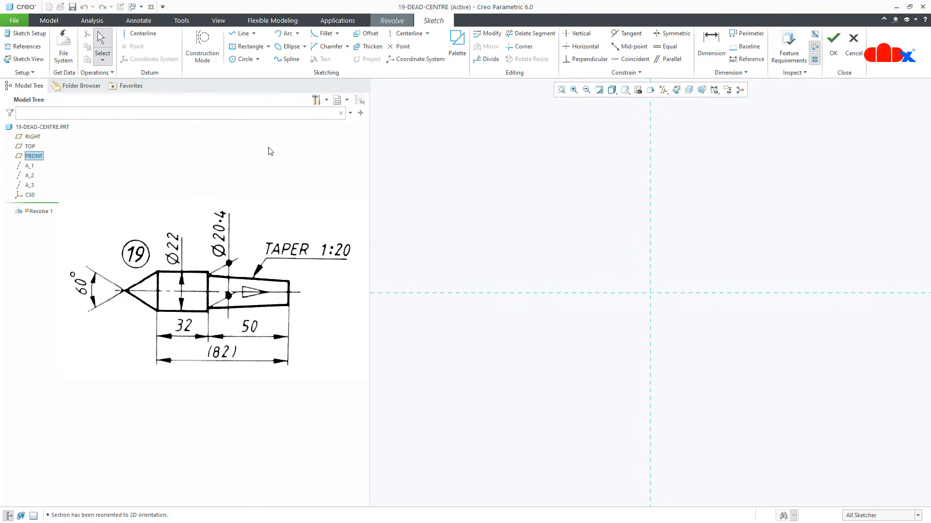
- Draw a horizontal datum centerline along the sketch's horizontal reference as the axis of revolution
left_click(137, 33)
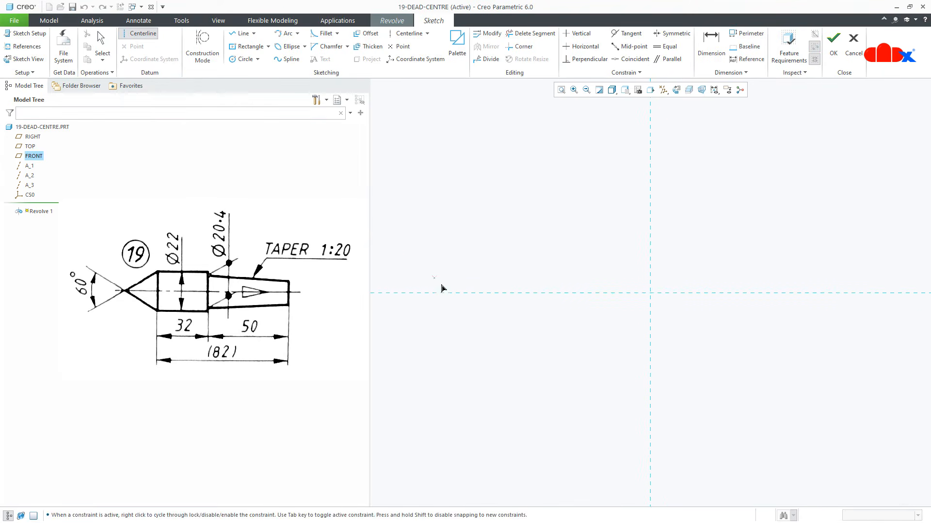
left_click(450, 295)
left_click(553, 294)
middle_click(601, 341)
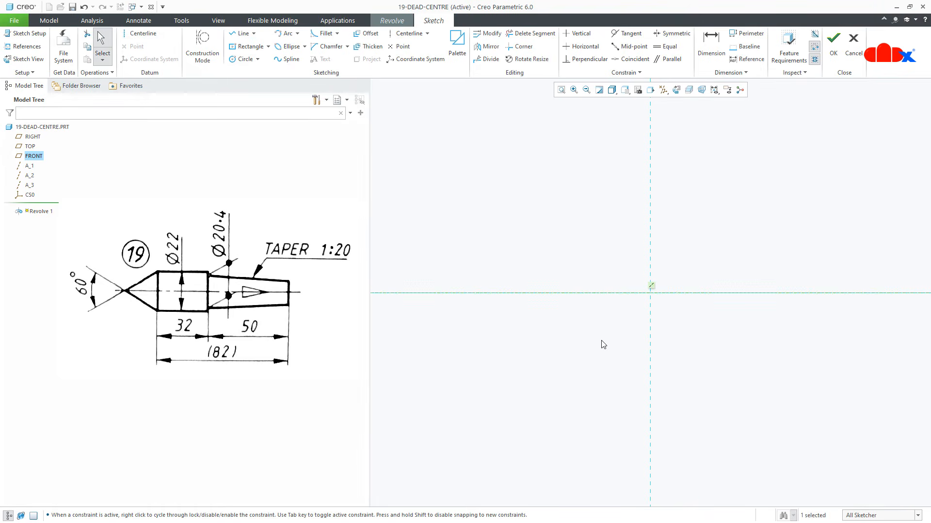
- Sketch a slanted line rising from the origin, with an included angle of about 101° and an end diameter of about 98 mm
middle_click_drag(603, 345, 513, 381, "shift")
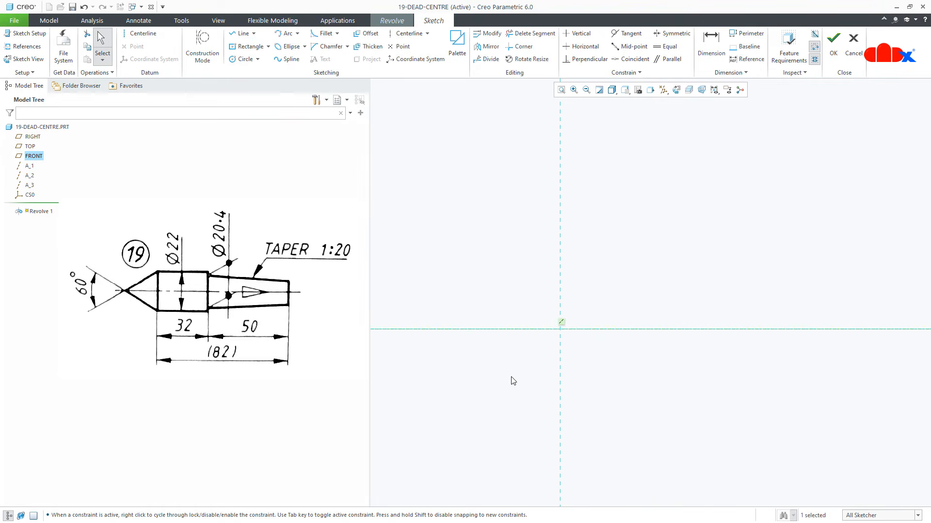
right_click(512, 381)
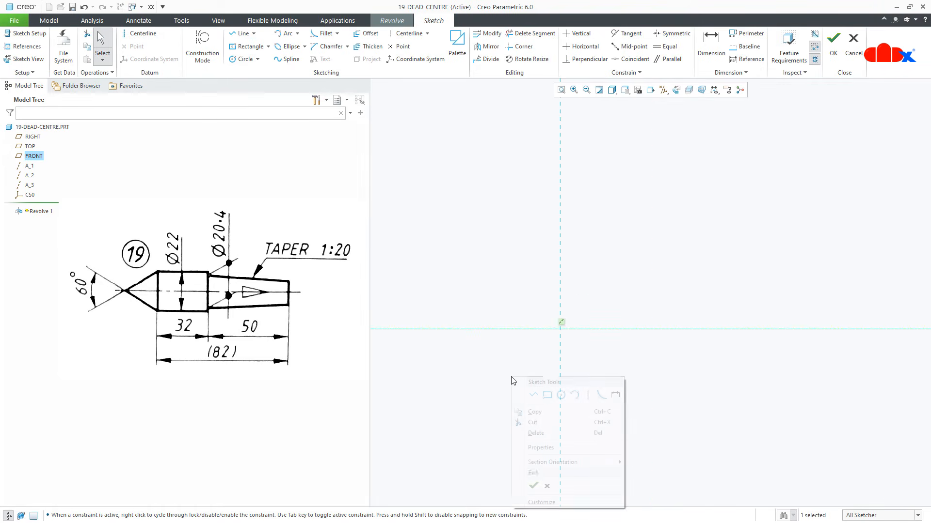
left_click(534, 396)
left_click(560, 330)
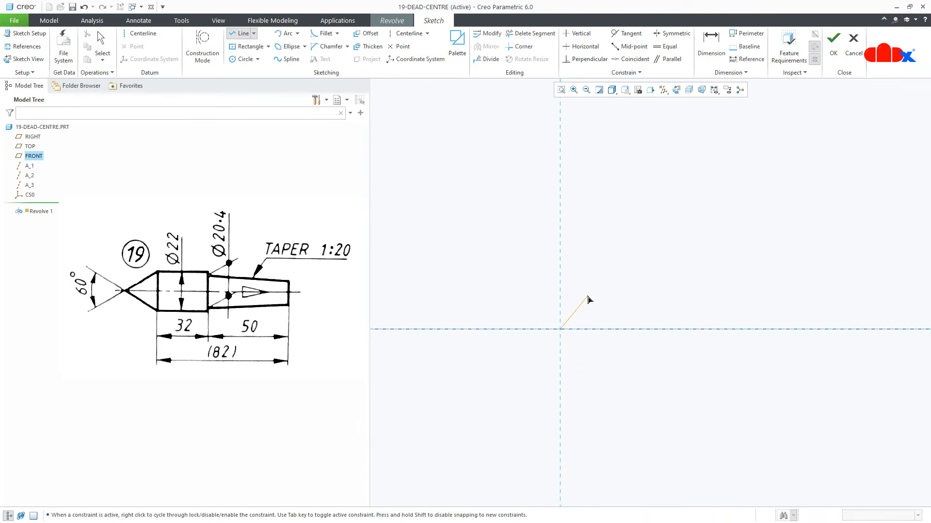
left_click(587, 297)
middle_click(628, 307)
- Set the slanted tip line's included angle to 60° and its end diameter to 22 mm
double_click(584, 321)
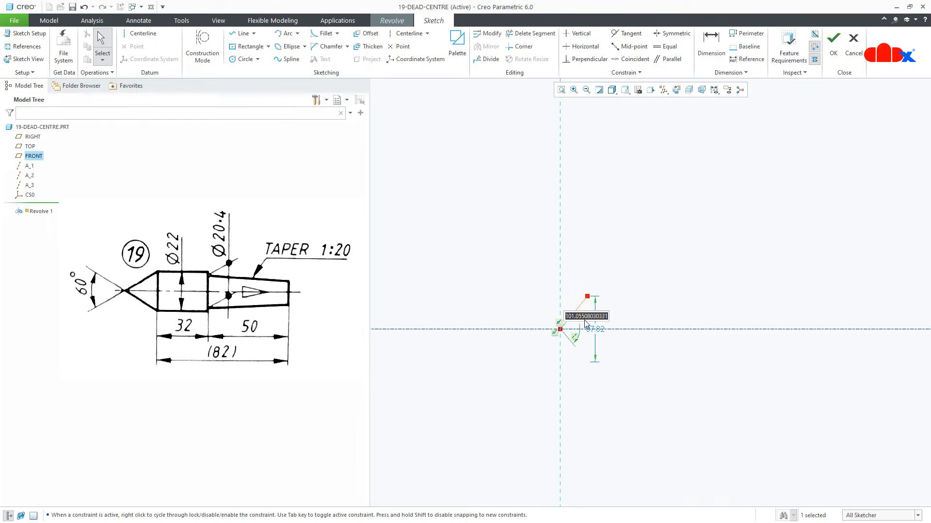
type("60")
key("Return")
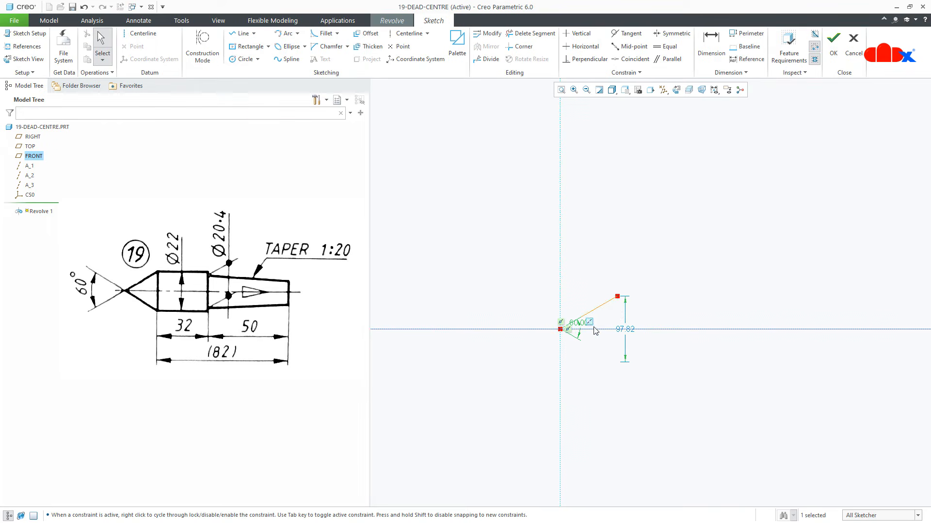
double_click(624, 330)
type("22")
key("Return")
scroll(624, 333, "up", 5)
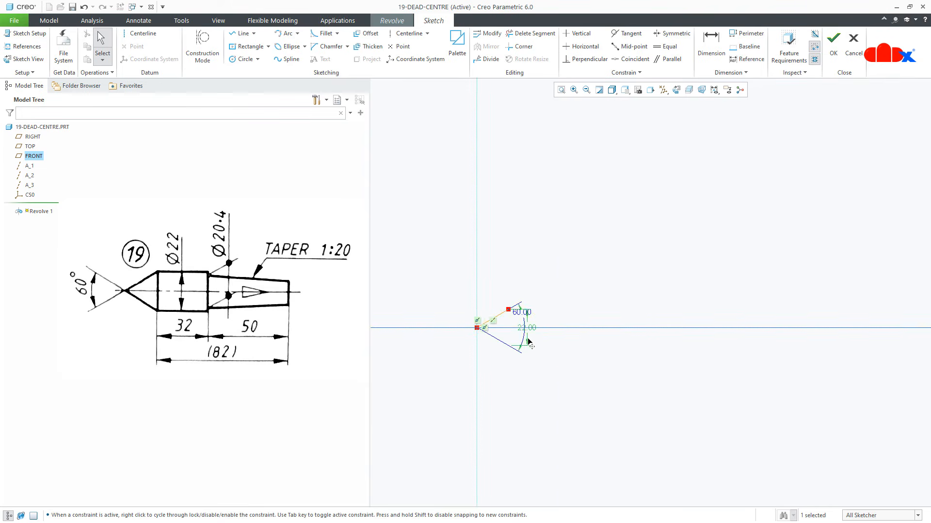
- Close the profile to the origin with a horizontal line about 37 mm long, a step to about 19 mm diameter and a taper to about 8 mm diameter
right_click(528, 341)
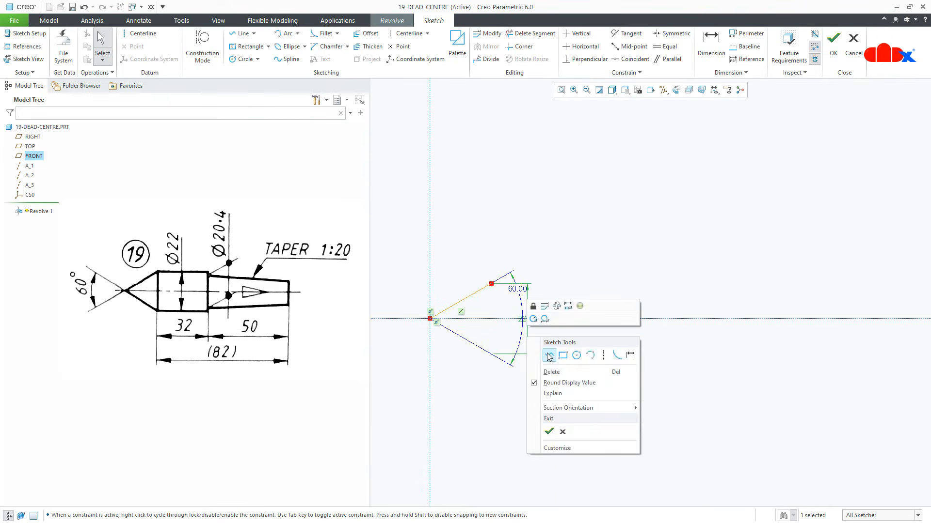
left_click(551, 355)
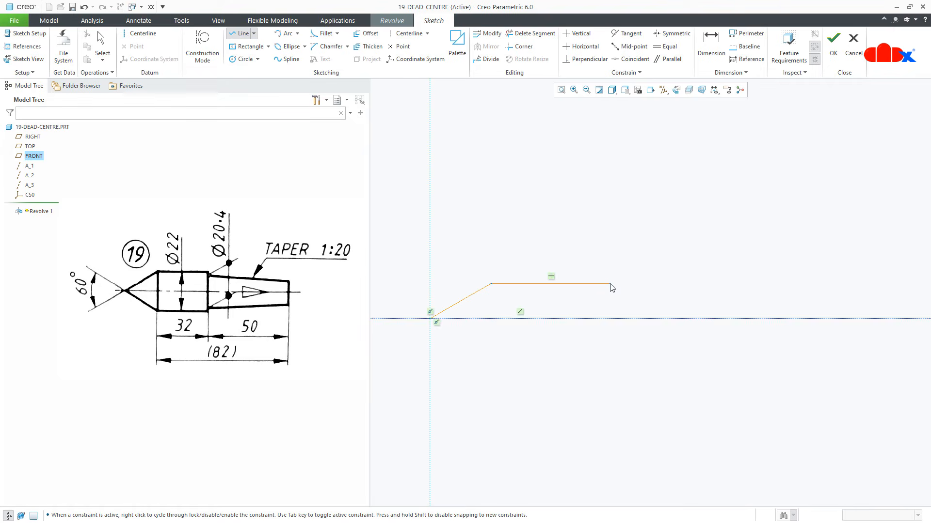
left_click(609, 284)
left_click(610, 288)
left_click(785, 306)
left_click(785, 319)
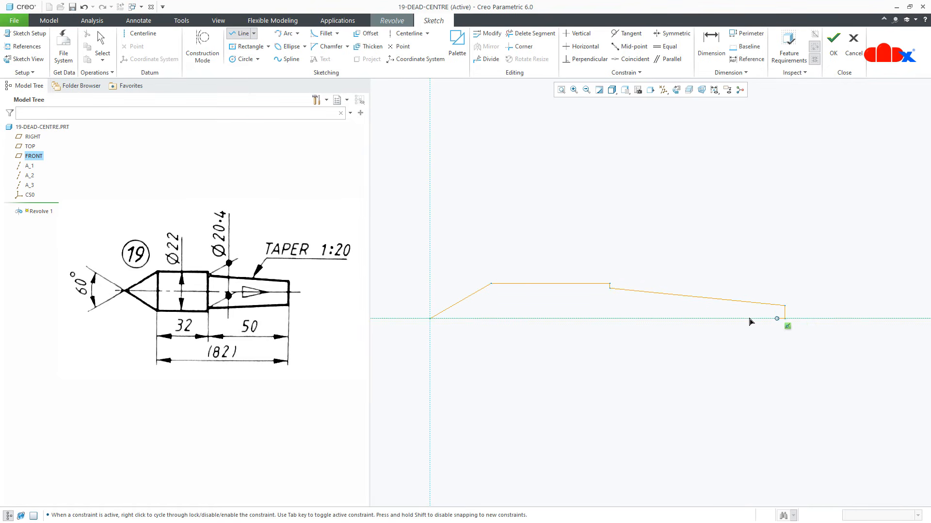
left_click(430, 318)
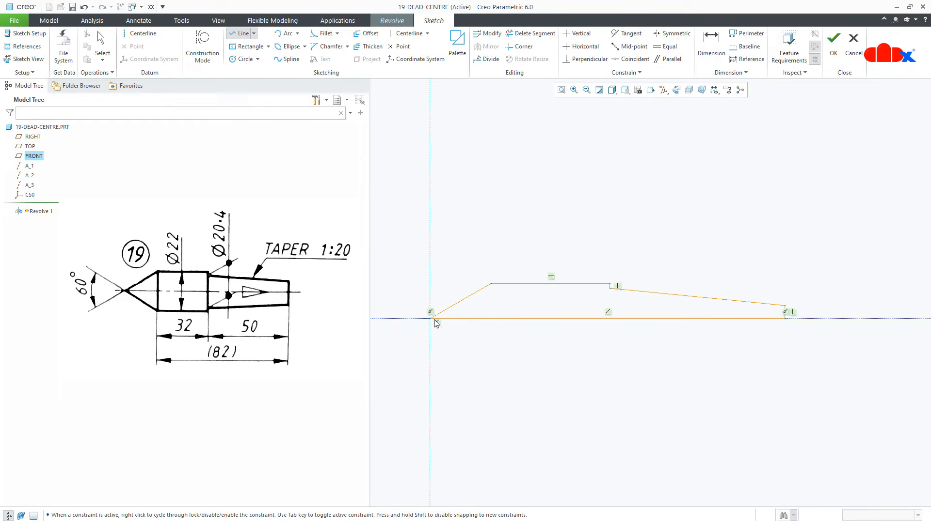
middle_click(485, 353)
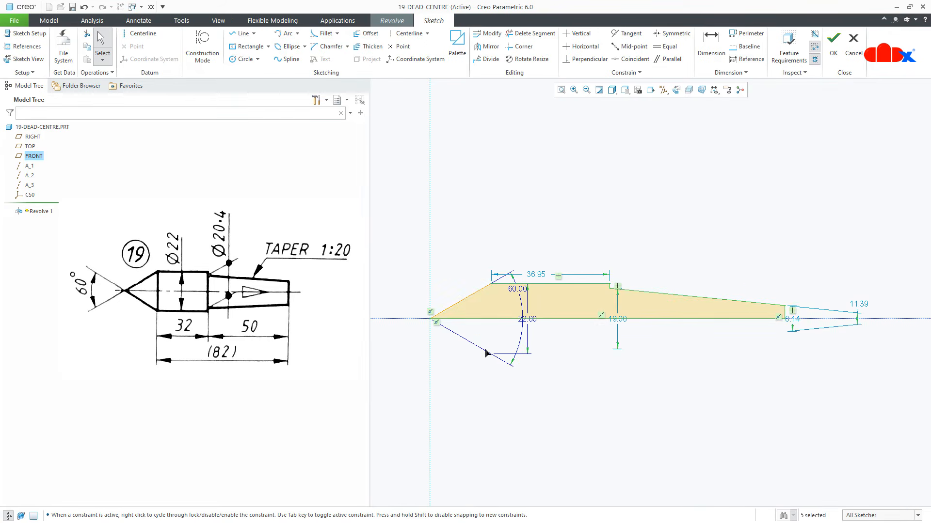
- Set the length of the profile's cylindrical section to 32 mm
left_click(544, 275)
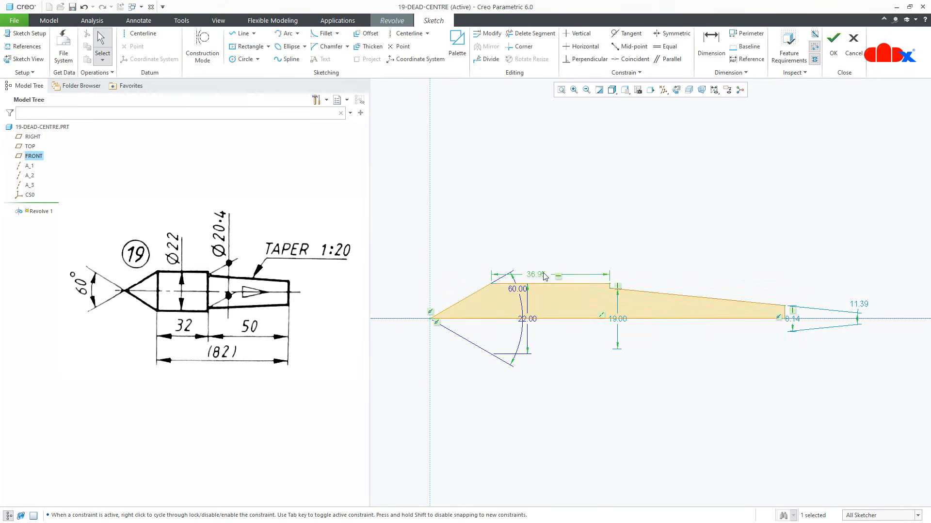
double_click(535, 275)
type("32")
key("Return")
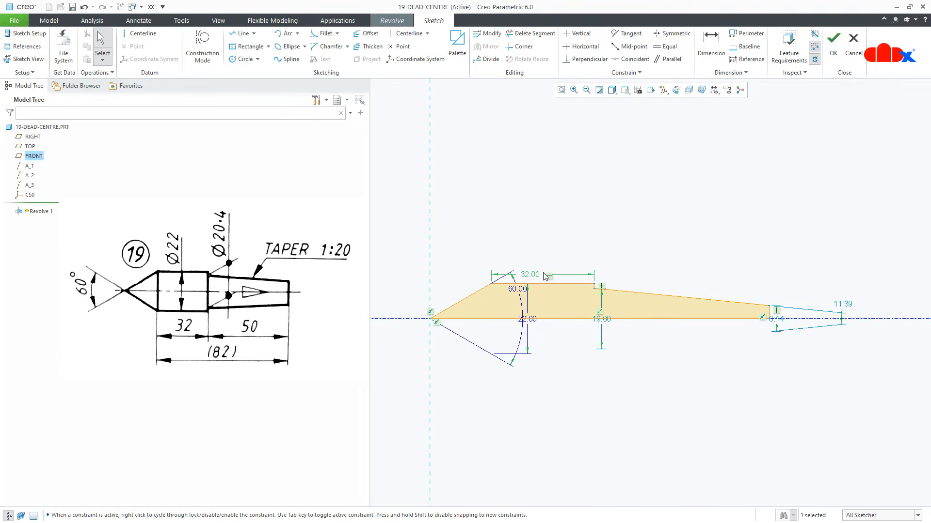
- Set the taper's diameters to 20.4 mm at the shoulder and 17.9 mm at the far end
double_click(605, 320)
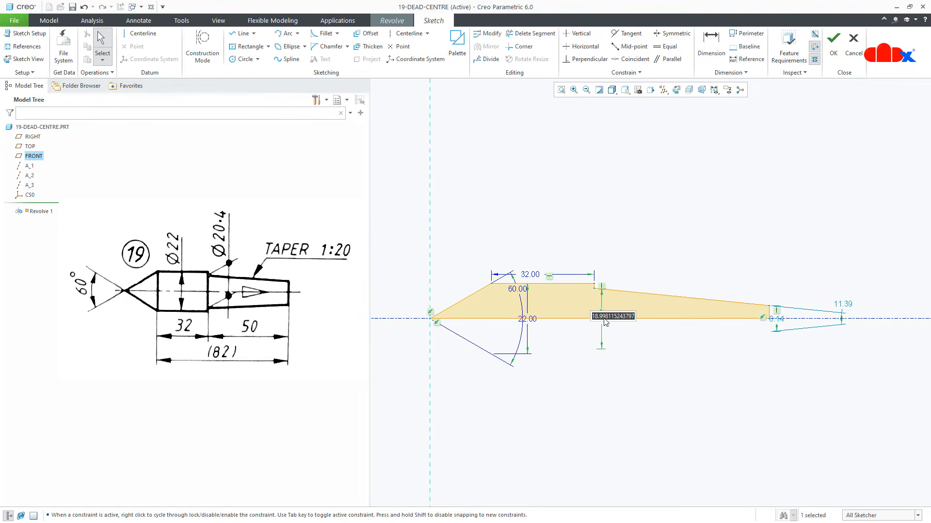
type("20.4")
key("Return")
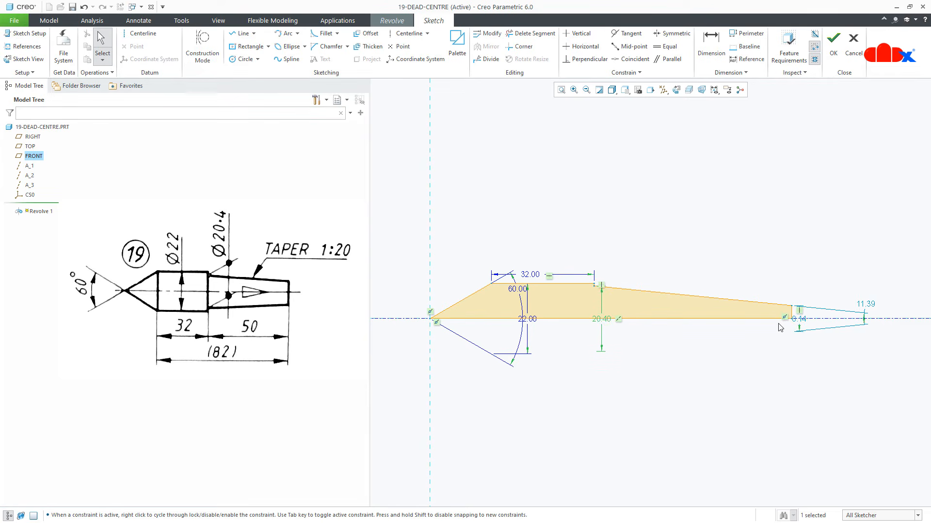
double_click(795, 318)
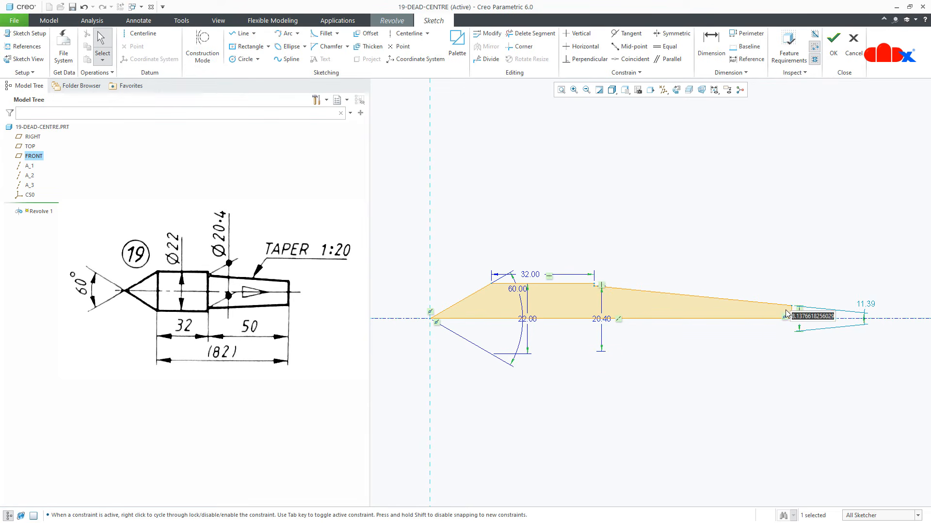
type("17.9")
key("Return")
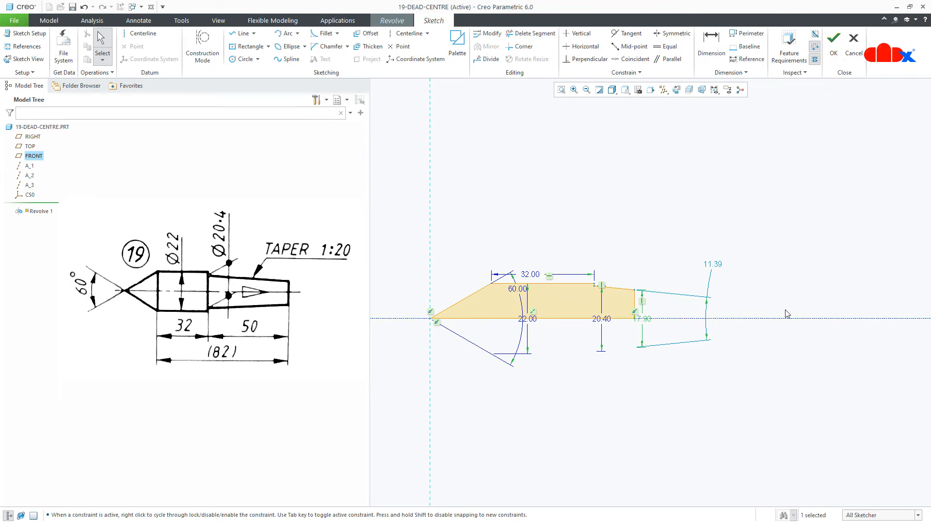
- Dimension the horizontal distance from the shoulder to the taper's far end as 50 mm
right_click(775, 310)
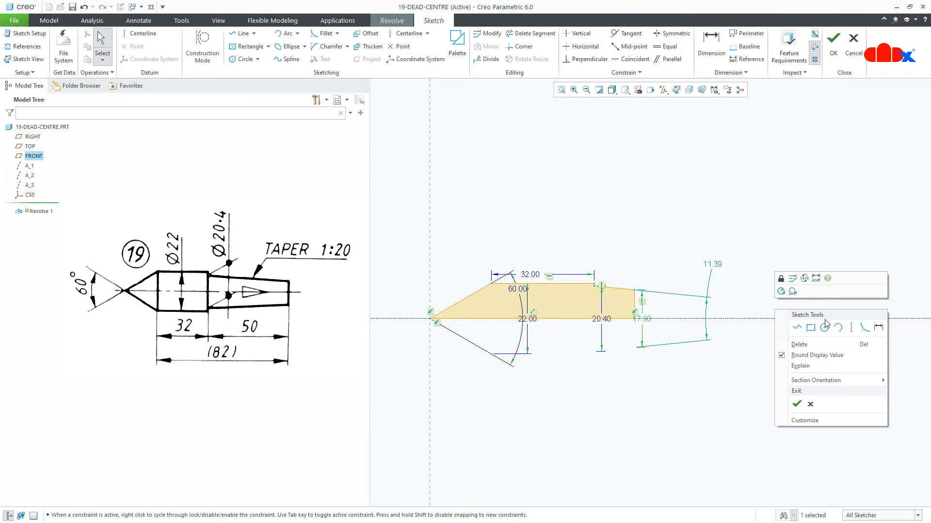
left_click(873, 329)
scroll(603, 278, "down", 5)
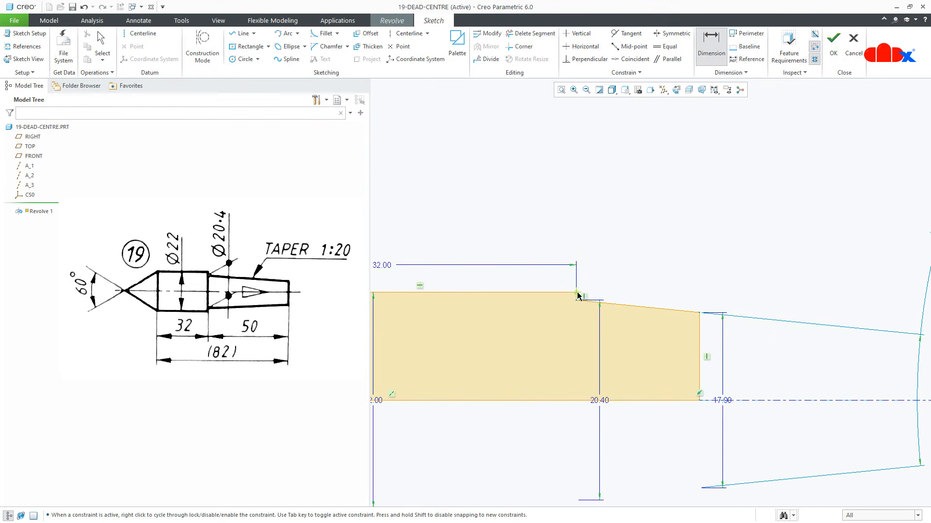
left_click(699, 313)
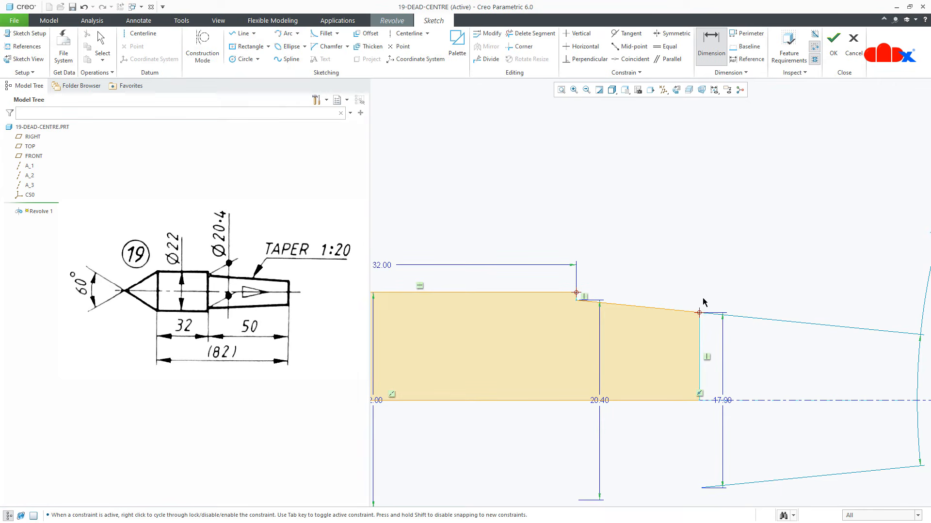
middle_click(673, 264)
type("50")
key("Return")
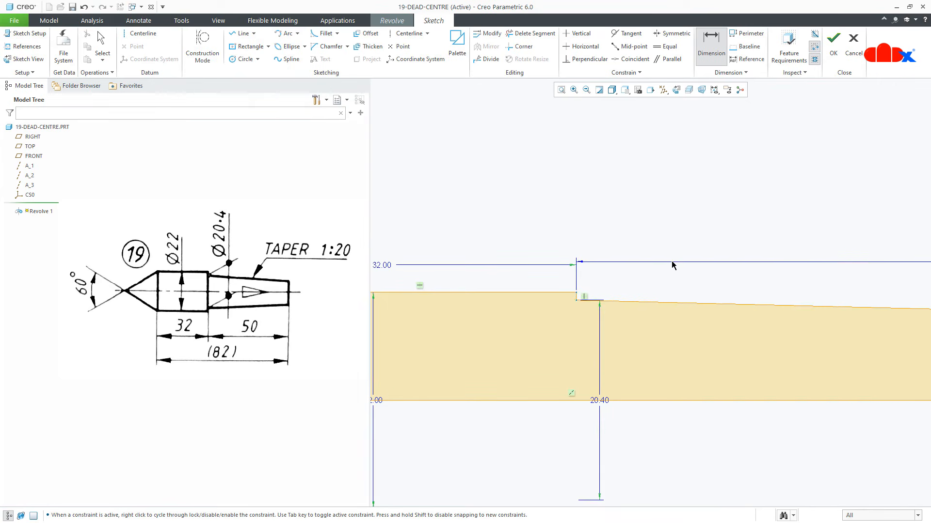
scroll(630, 307, "up", 5)
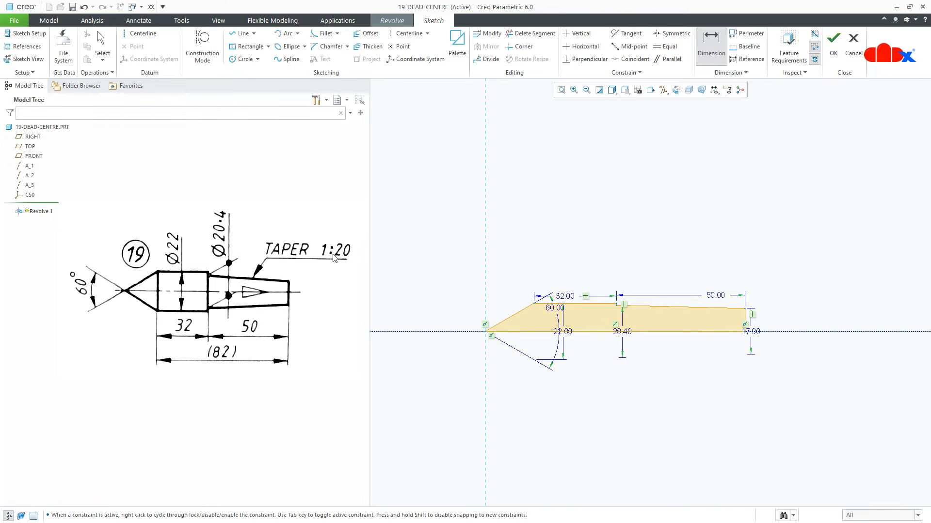
- Finish the sketch and create the solid 360° revolve of the dead centre
right_click(516, 388)
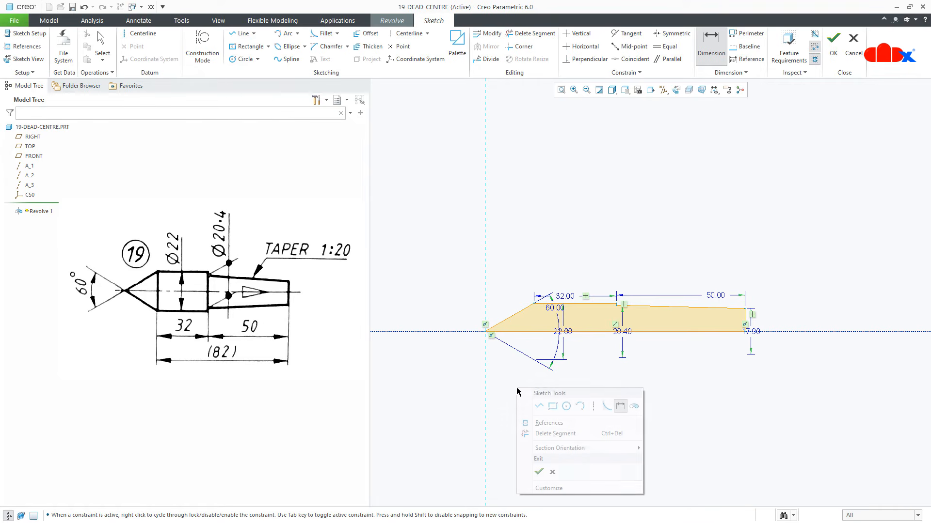
left_click(539, 472)
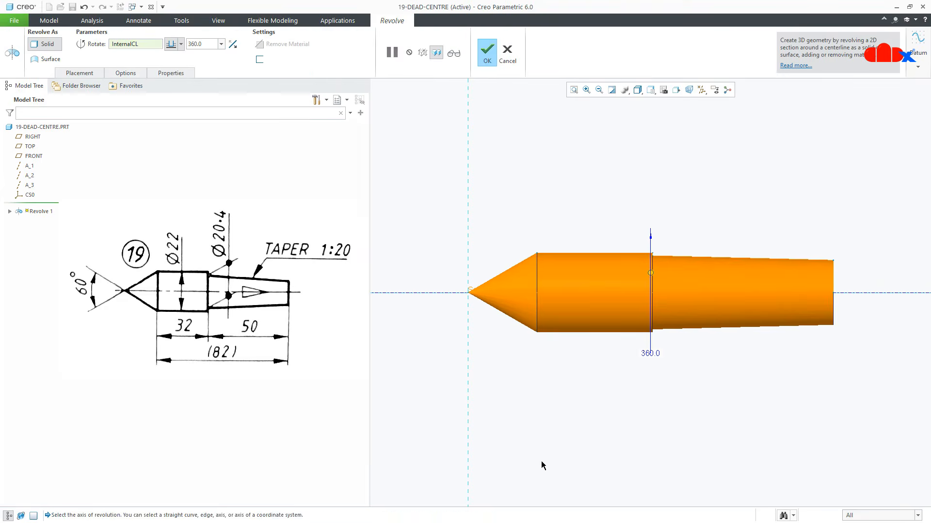
middle_click_drag(553, 407, 515, 401)
middle_click(515, 401)
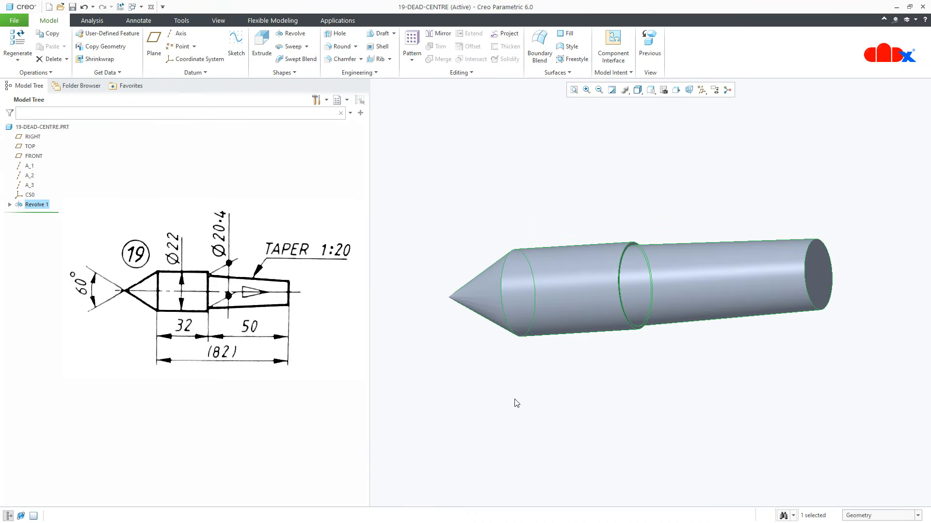
- Restore the default orientation and save 19-DEAD-CENTRE.PRT in the tailstock folder
key("ctrl+d")
left_click(515, 403)
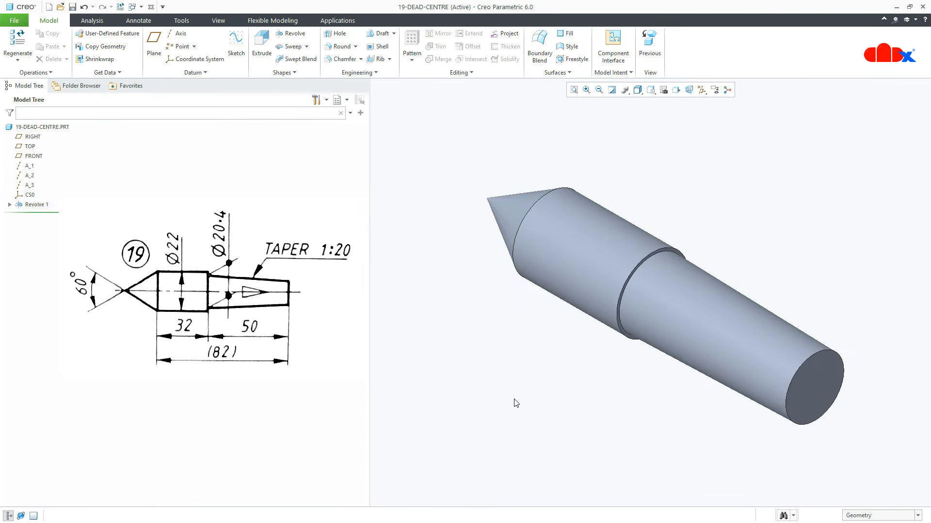
key("ctrl+c")
key("ctrl+s")
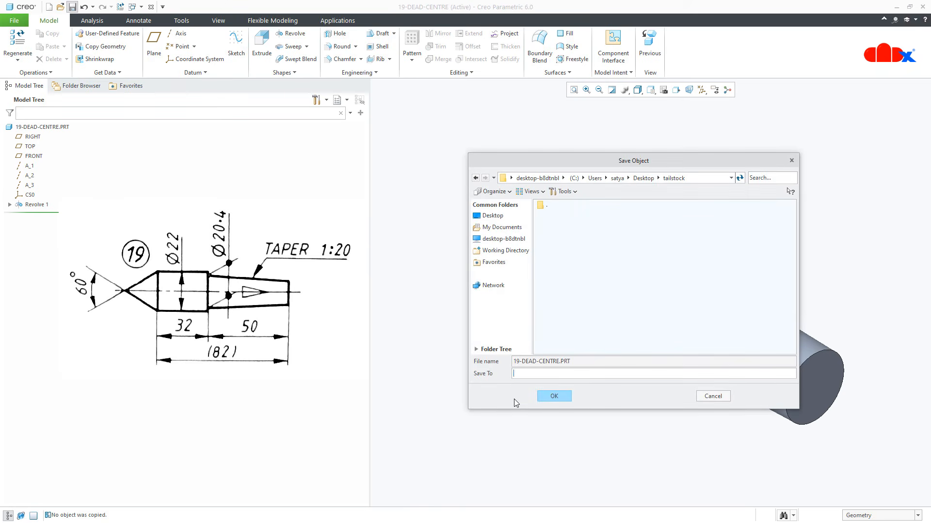
left_click(553, 397)
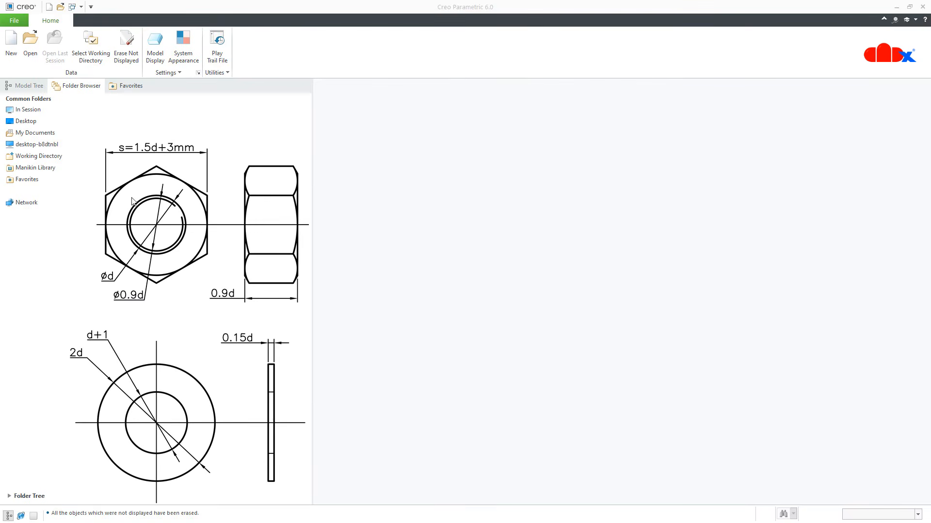
- Set up a new solid part named NUT-M12 without using the default template
left_click(12, 45)
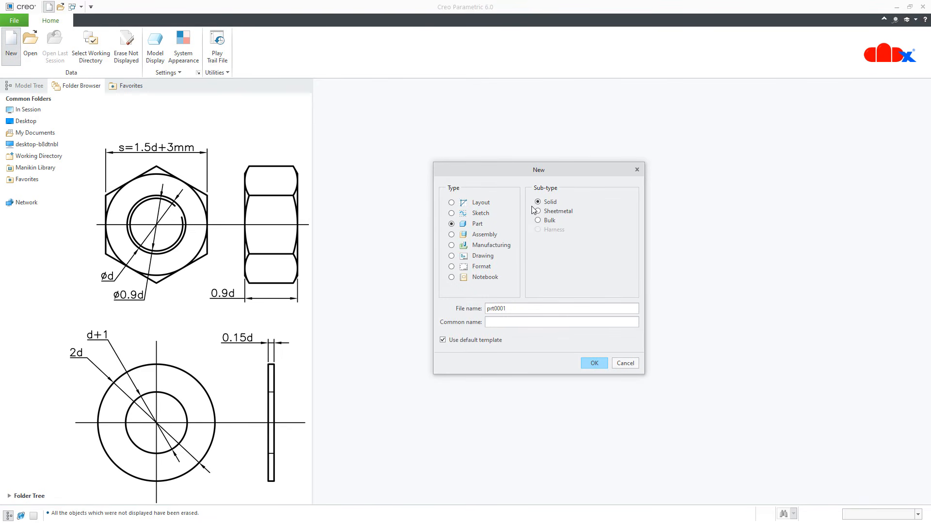
double_click(512, 306)
type("NUT-M12")
left_click(495, 342)
left_click(591, 364)
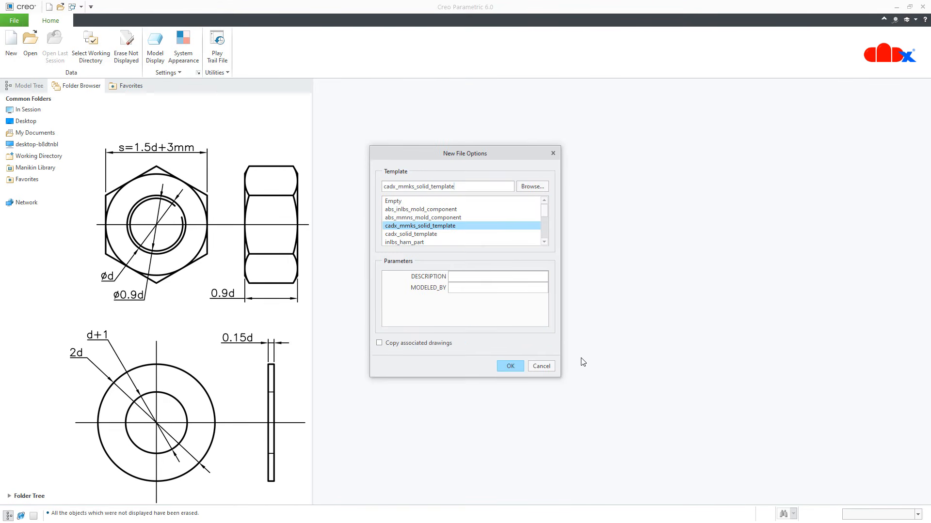
- Choose cadx_mmks_solid_template as the template for NUT-M12 and create the part
scroll(412, 227, "down", 3)
left_click(413, 226)
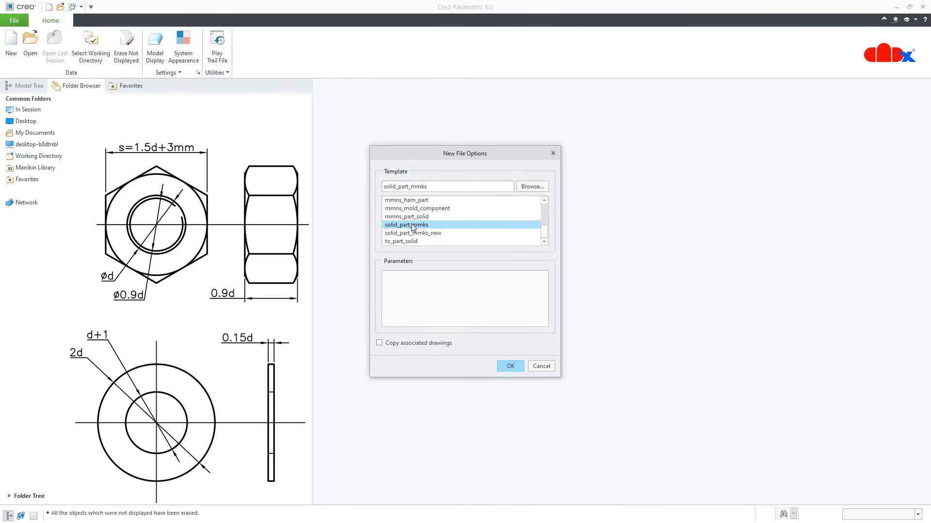
scroll(413, 226, "up", 5)
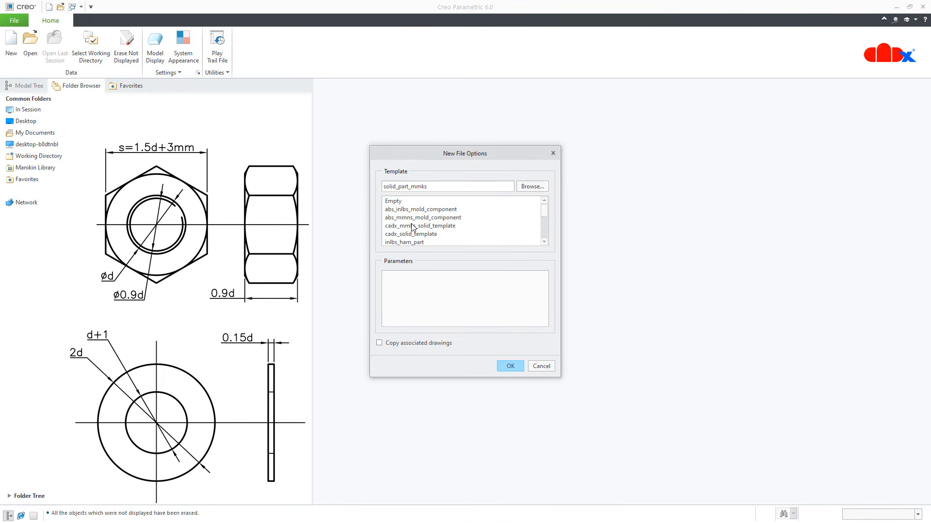
left_click(412, 226)
left_click(509, 366)
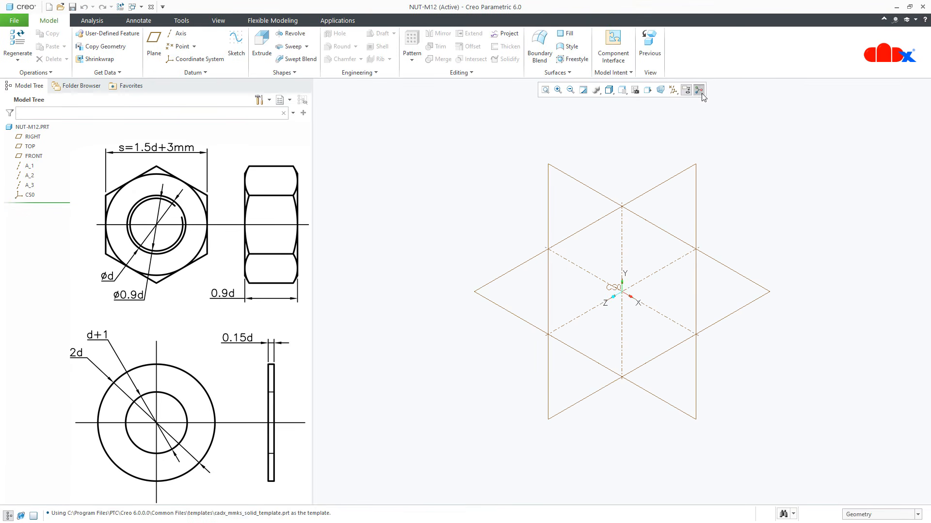
- Hide all datum displays and start an extrusion with its sketch on the FRONT plane
left_click(698, 89)
left_click(685, 90)
left_click(673, 90)
left_click(672, 101)
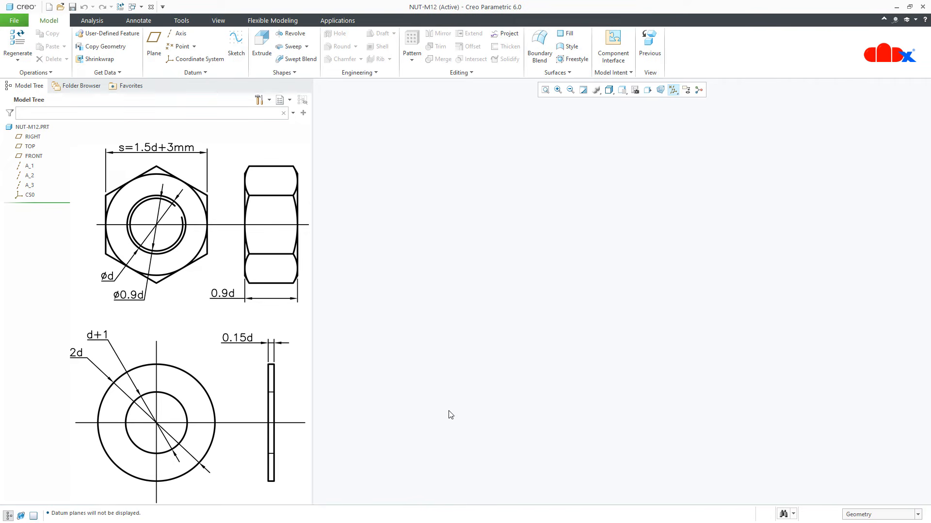
left_click(262, 48)
left_click(34, 156)
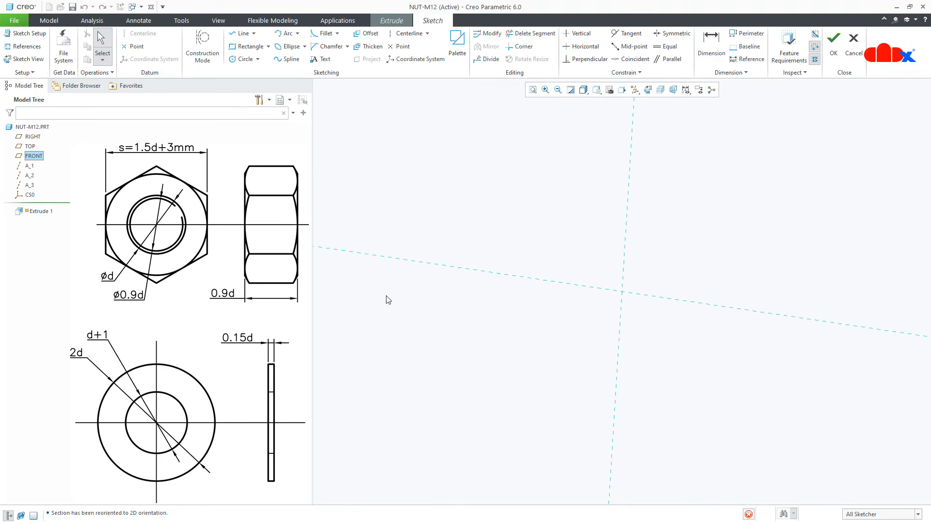
- Place a 6-sided hexagon from the sketcher palette centred on the reference intersection and rotate it 90 degrees
left_click(457, 48)
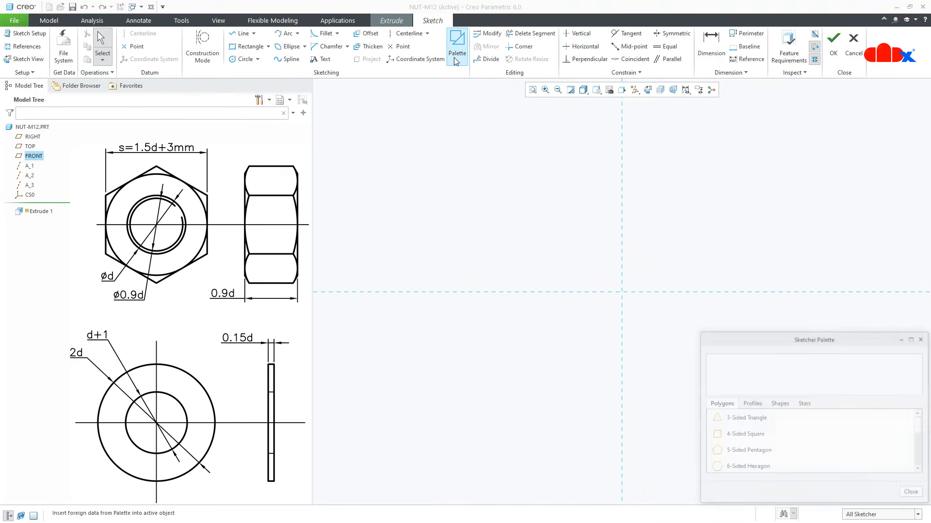
double_click(728, 469)
left_click(518, 424)
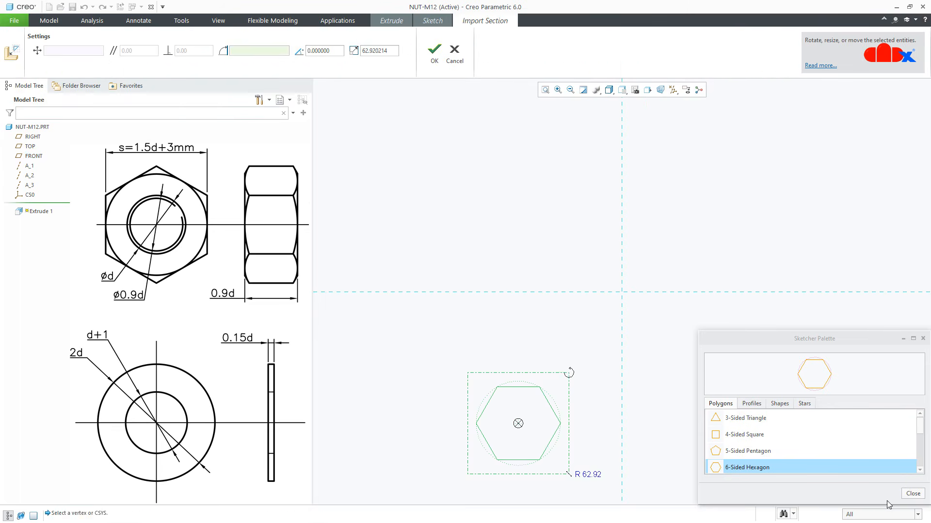
left_click(913, 493)
left_click_drag(518, 424, 622, 296)
left_click_drag(672, 241, 562, 232)
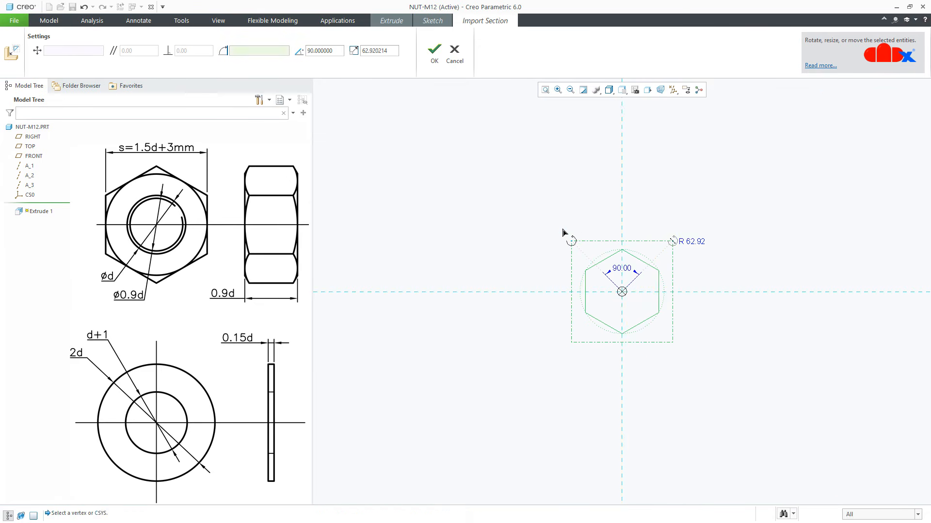
- Set the imported hexagon's scale to 10, accept its placement and refit the sketch
double_click(393, 50)
type("10")
key("Return")
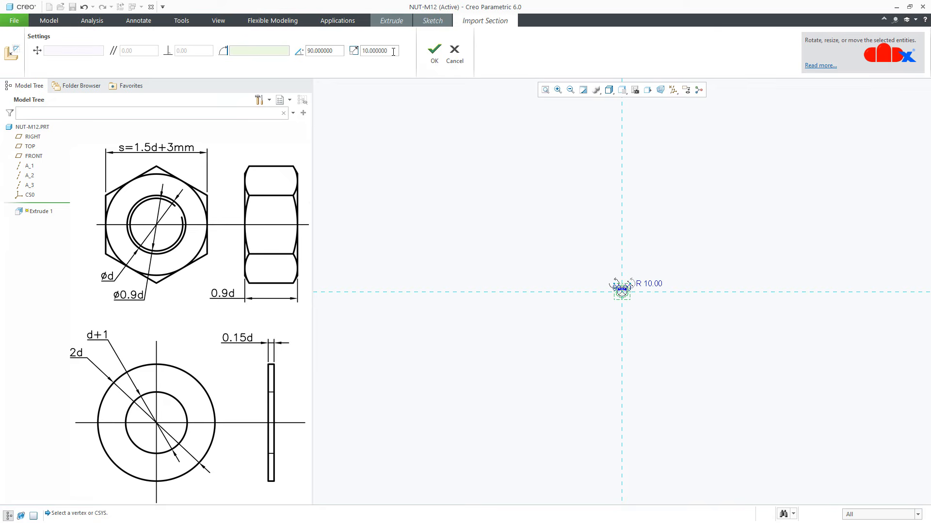
left_click(433, 54)
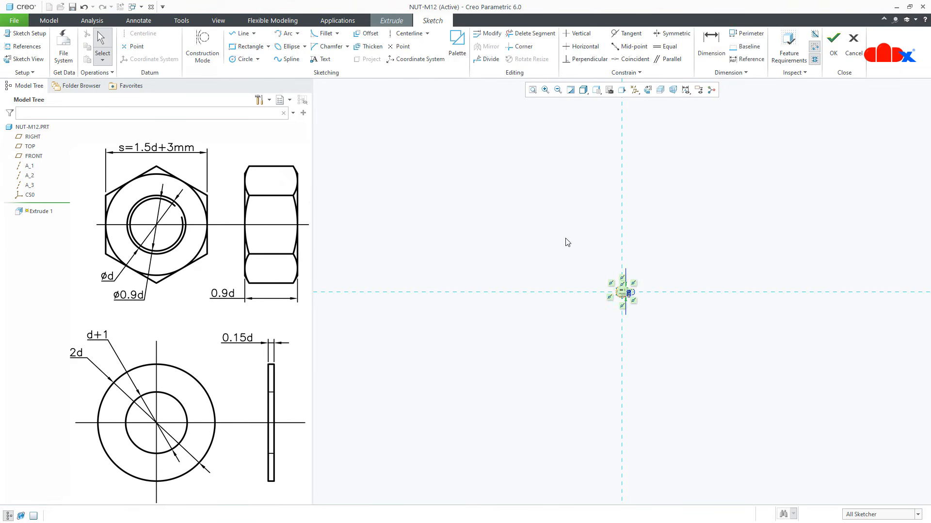
key("ctrl+d")
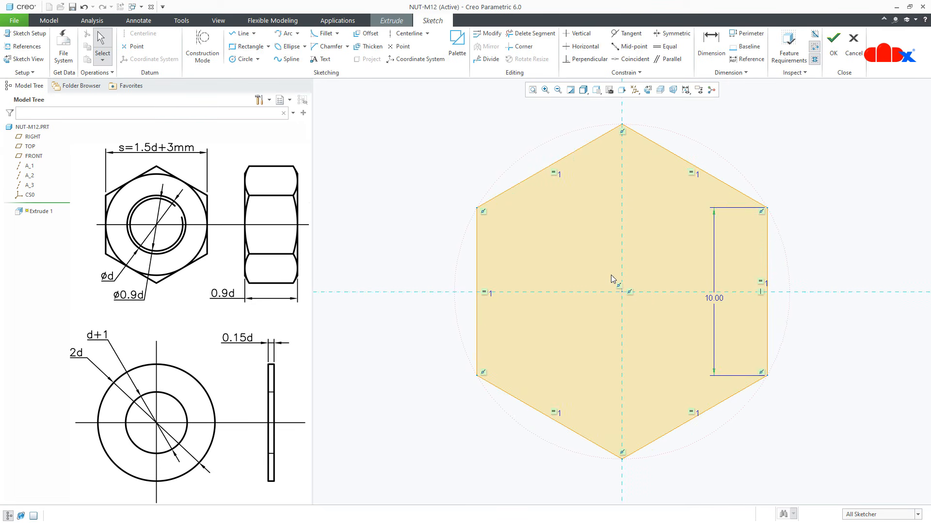
- Replace the hexagon's side-length dimension with a 21 mm across-flats dimension between the two vertical sides, and finish the sketch
left_click(713, 299)
key("Delete")
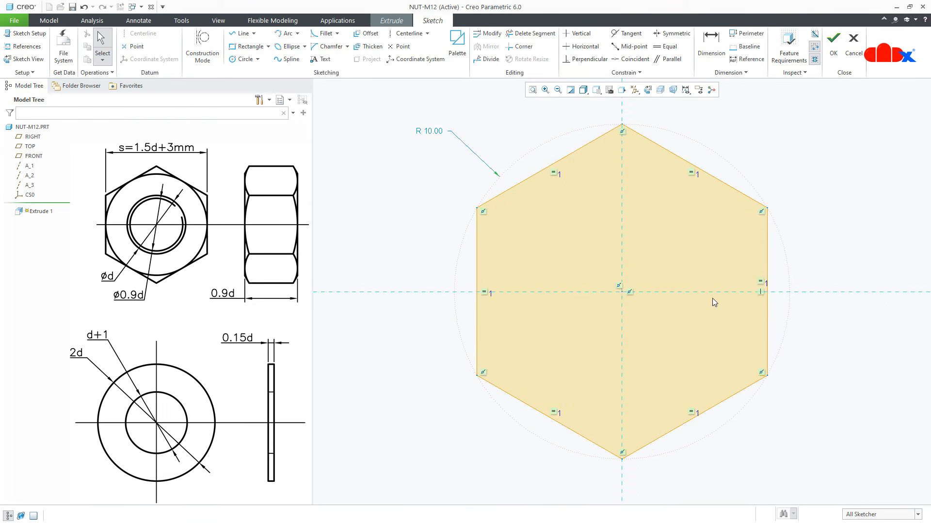
right_click(713, 299)
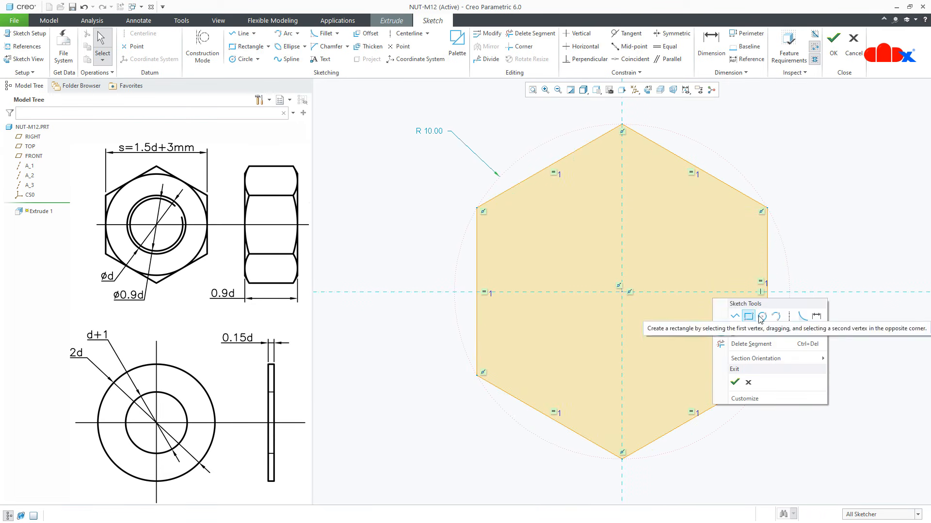
left_click(817, 316)
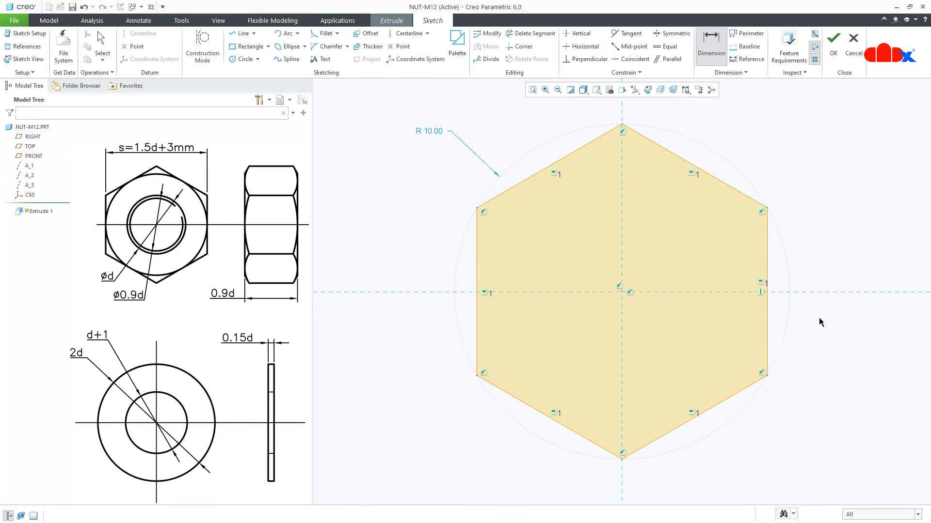
left_click(477, 278)
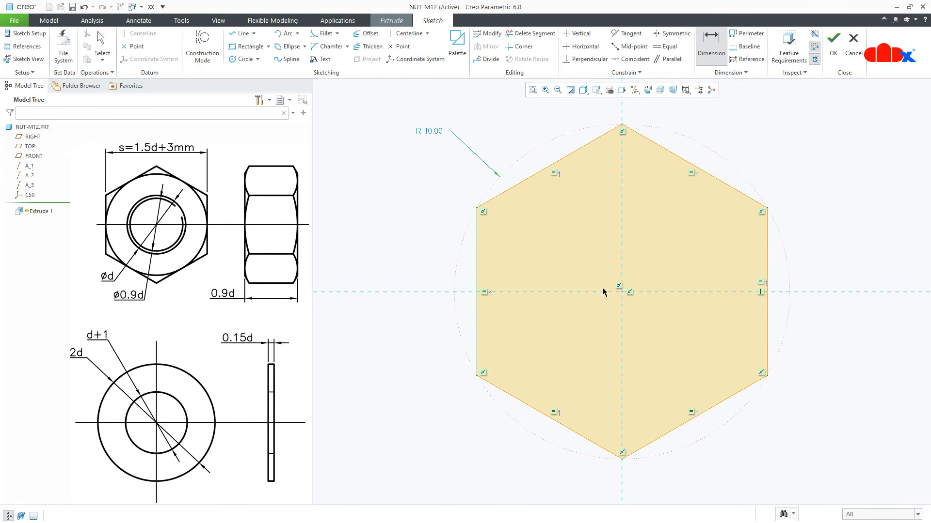
left_click(767, 272)
middle_click(702, 133)
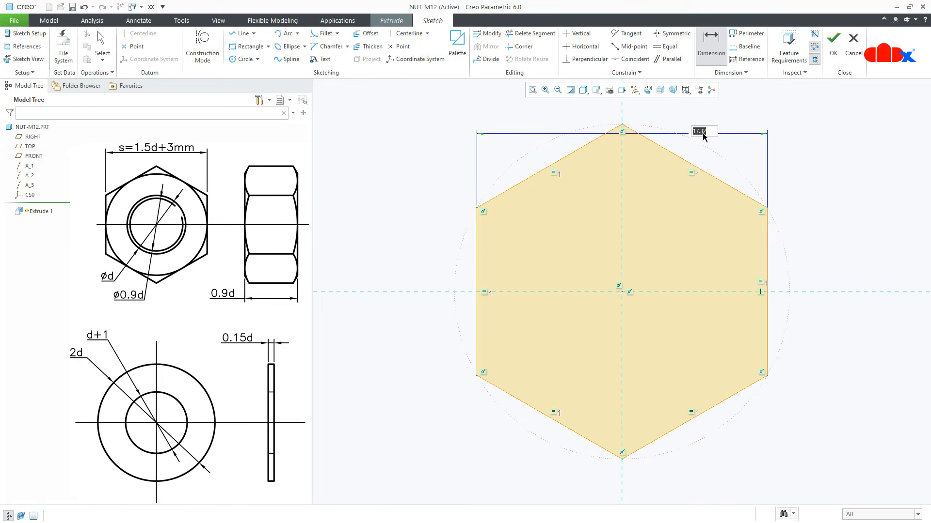
type("21")
key("Return")
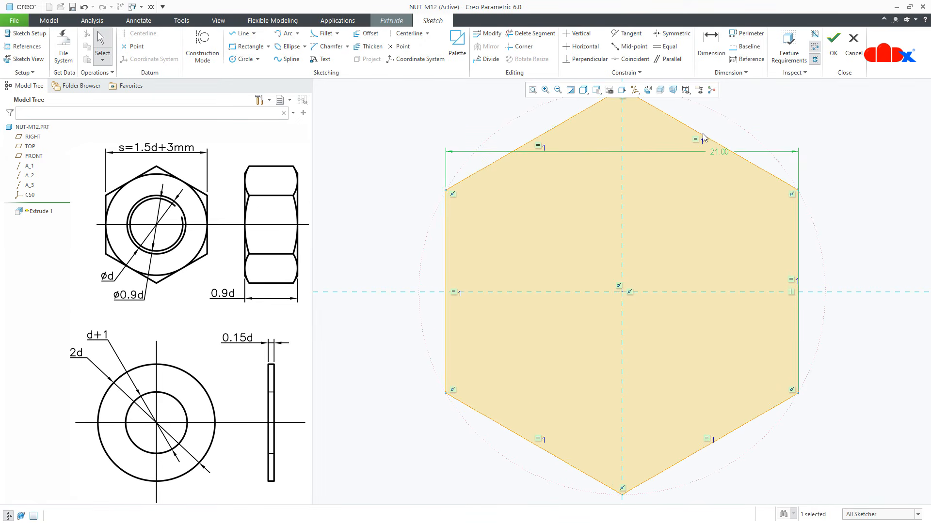
right_click(703, 138)
left_click(725, 260)
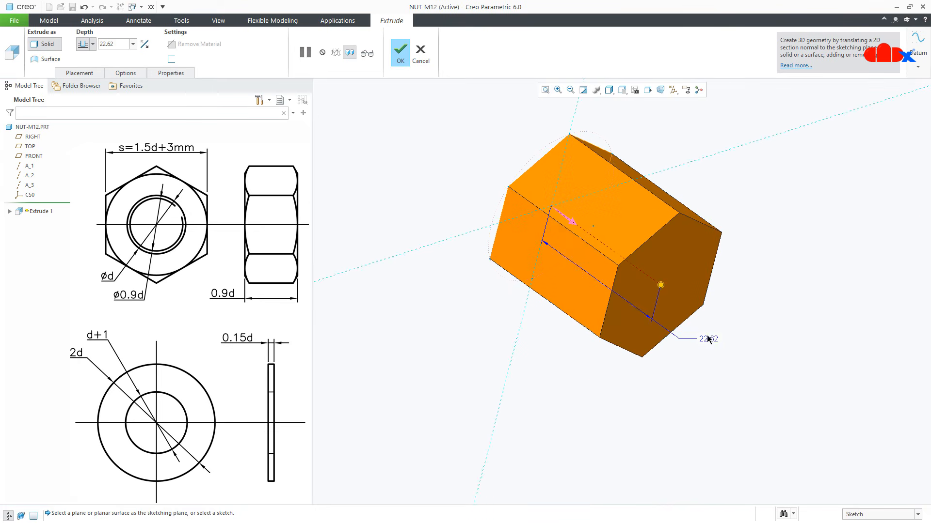
- Extrude the hexagon 10.8 mm symmetrically about the sketch plane and restore the default orientation
double_click(708, 339)
type(".8")
key("Return")
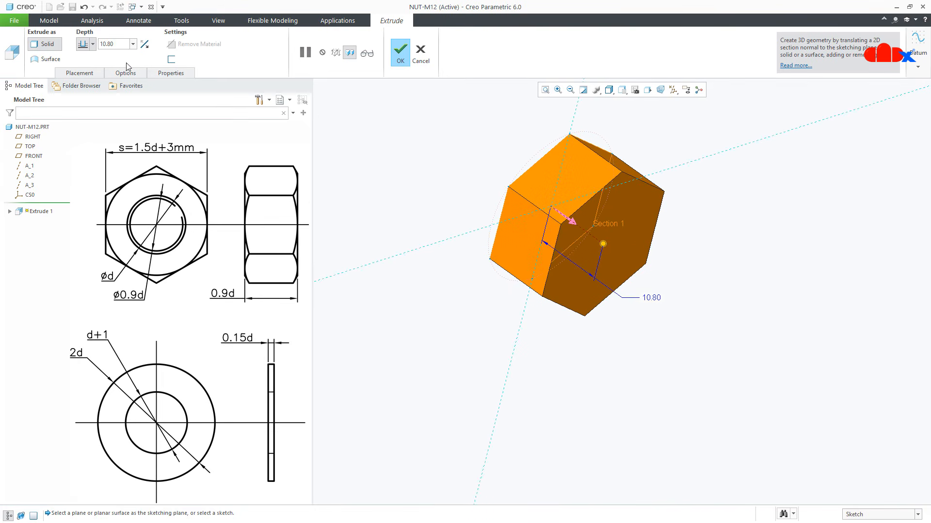
left_click(92, 44)
left_click(86, 72)
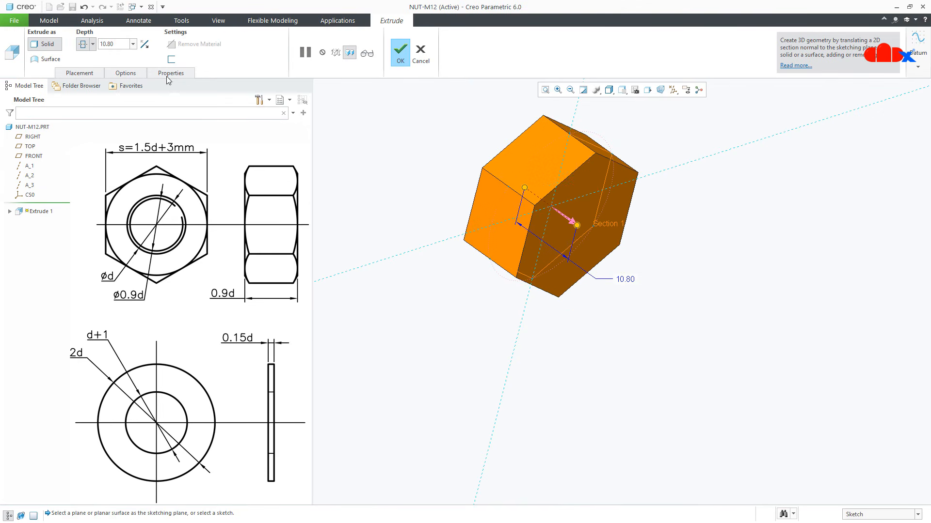
left_click(398, 59)
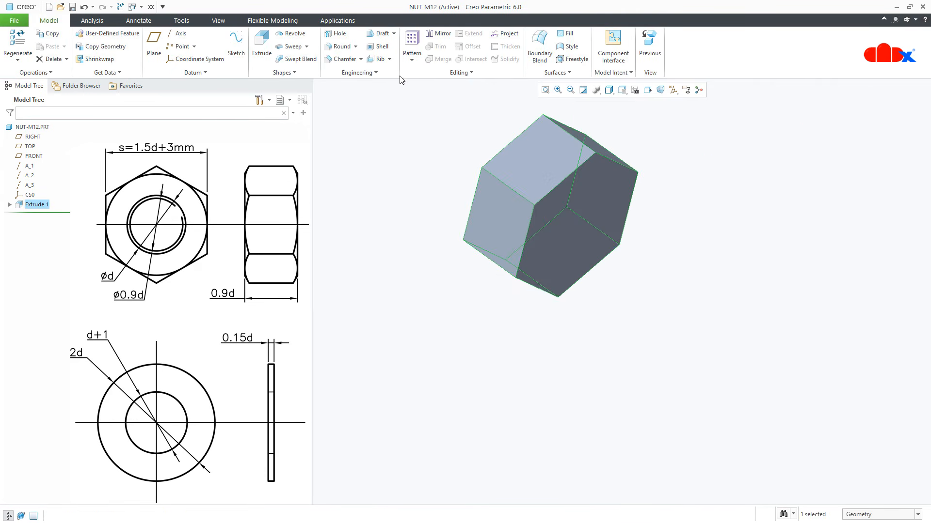
left_click(427, 222)
key("ctrl+d")
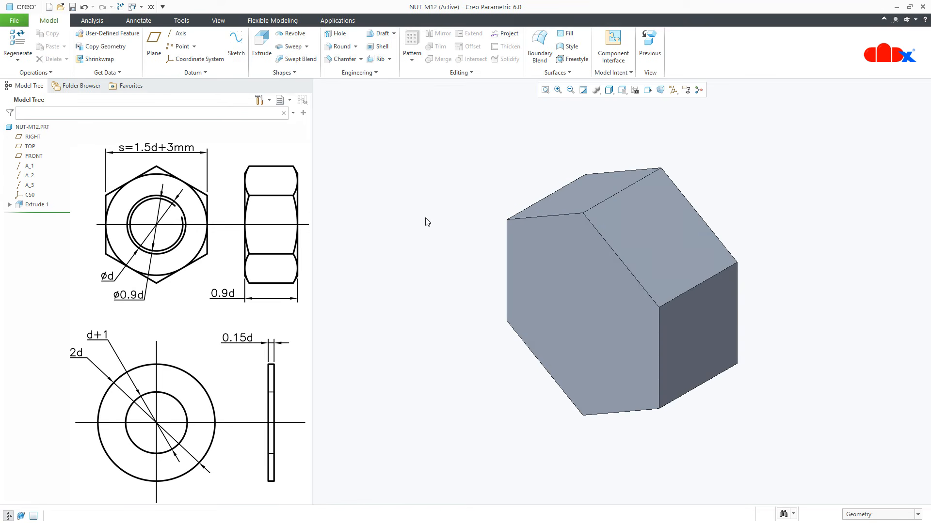
- Start a revolve with its sketch on the TOP plane, turning on datum plane display to pick it
left_click(291, 33)
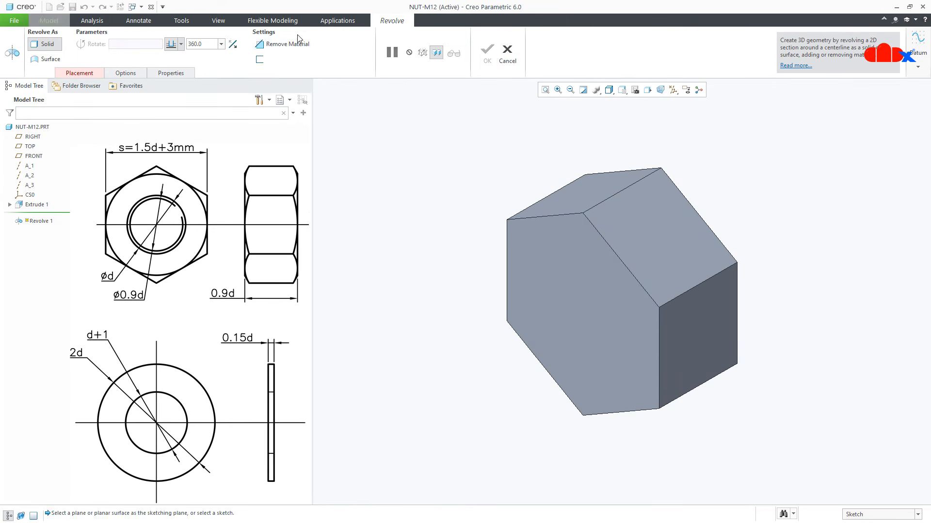
left_click(673, 91)
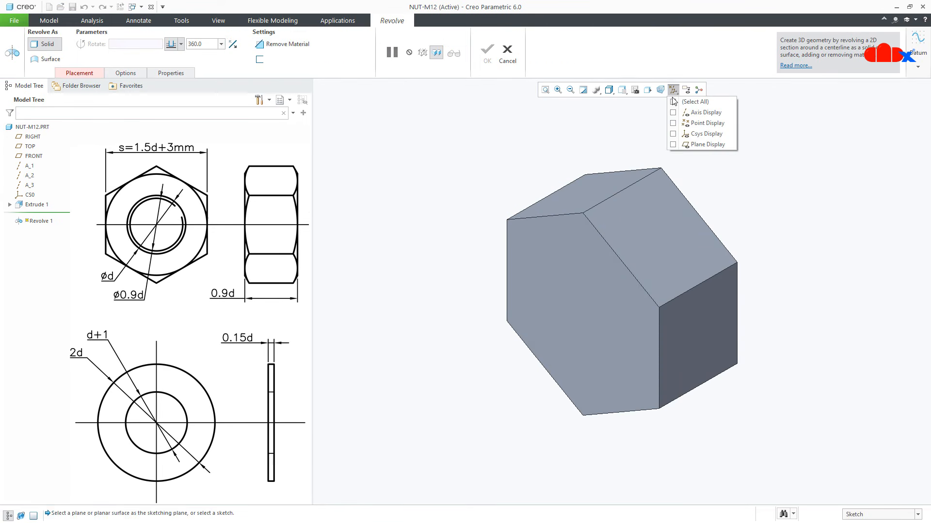
left_click(681, 144)
middle_click_drag(660, 167, 683, 190)
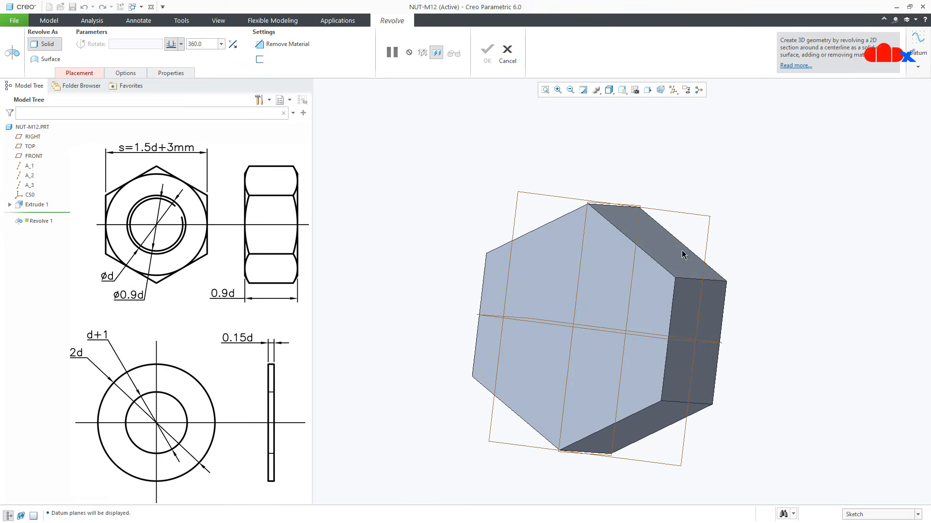
left_click(681, 342)
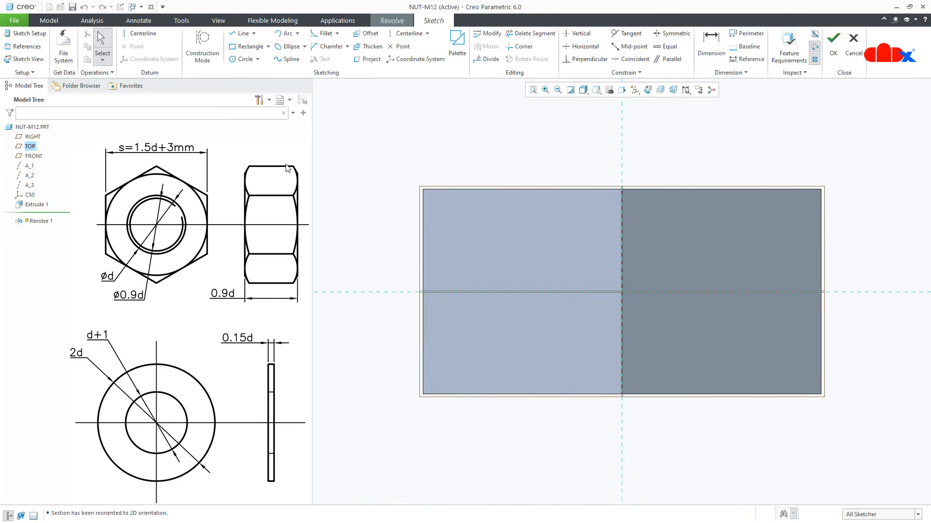
- Add the nut's upper and right-hand surfaces as sketch references and draw a vertical centerline through the middle as revolve axis
left_click(24, 46)
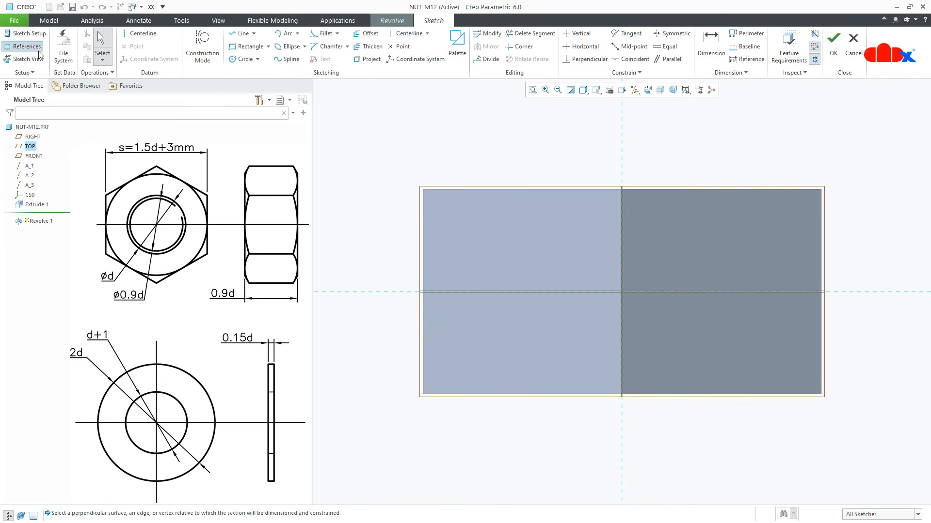
left_click(684, 191)
left_click(820, 235)
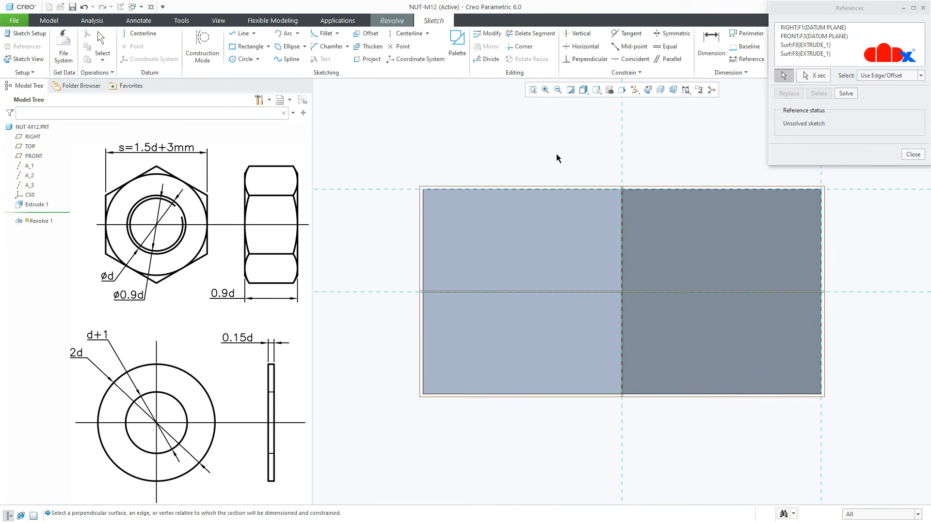
left_click(141, 33)
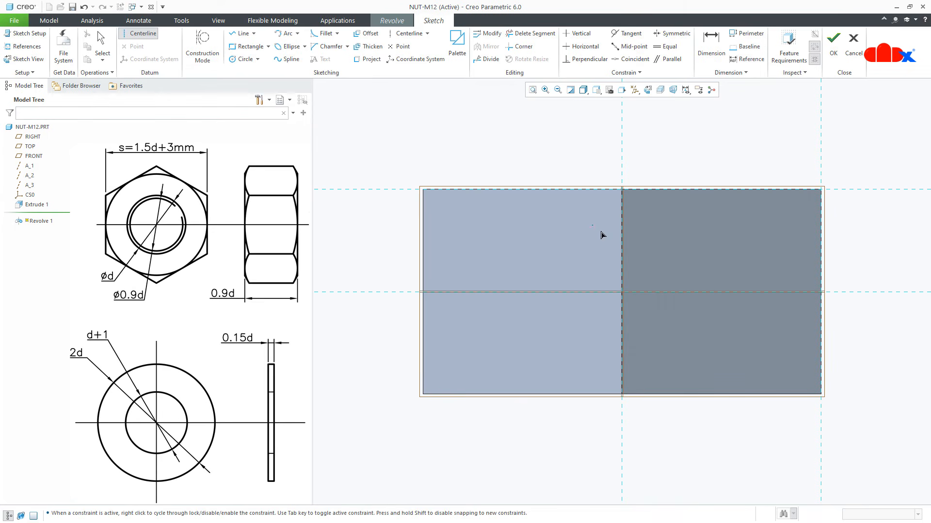
left_click(622, 245)
left_click(623, 281)
middle_click(680, 256)
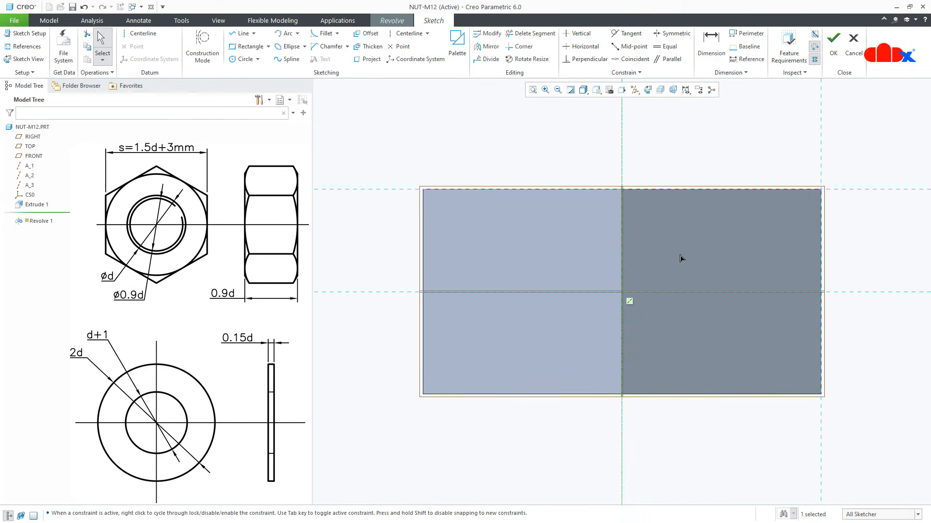
- Hide the datum planes and sketch a closed right triangle about 1.3 mm high, extending outward from the nut's upper-right corner
left_click(635, 89)
left_click(666, 145)
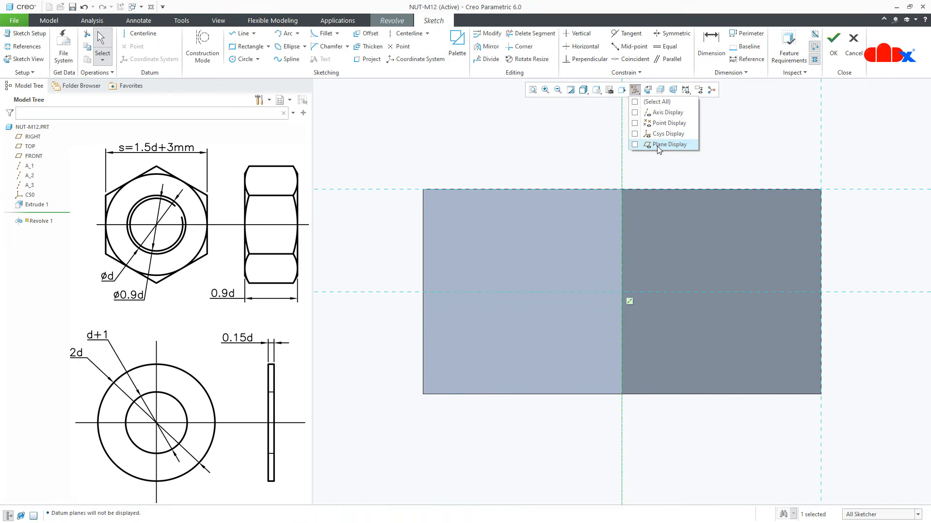
right_click(741, 154)
left_click(761, 172)
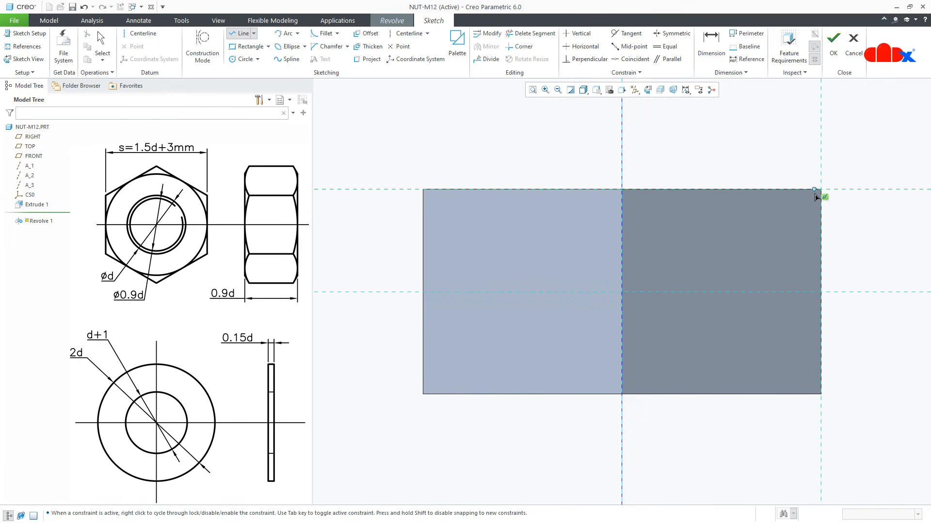
left_click(821, 190)
left_click(912, 191)
left_click(911, 212)
left_click(821, 190)
middle_click(860, 223)
- Dimension the triangle with a 30-degree angle at the nut's corner and a 5 mm horizontal edge
right_click(861, 223)
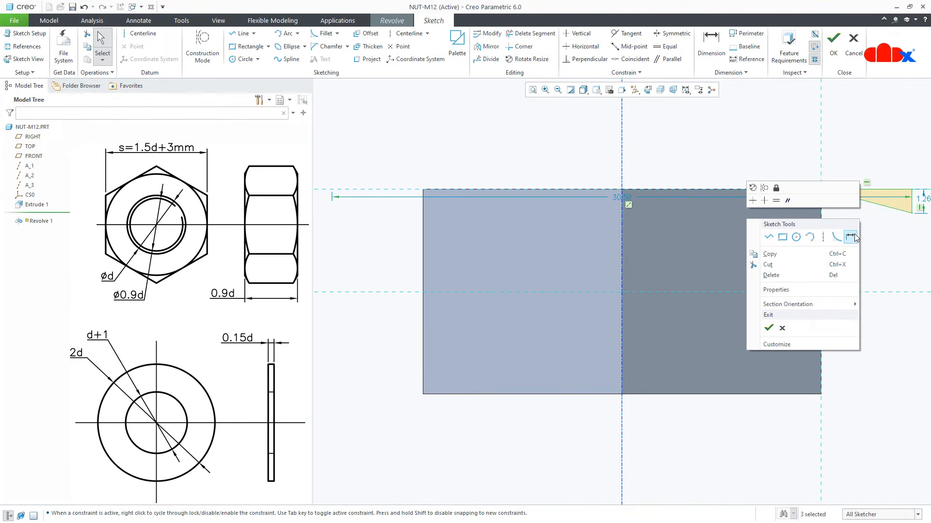
left_click(850, 237)
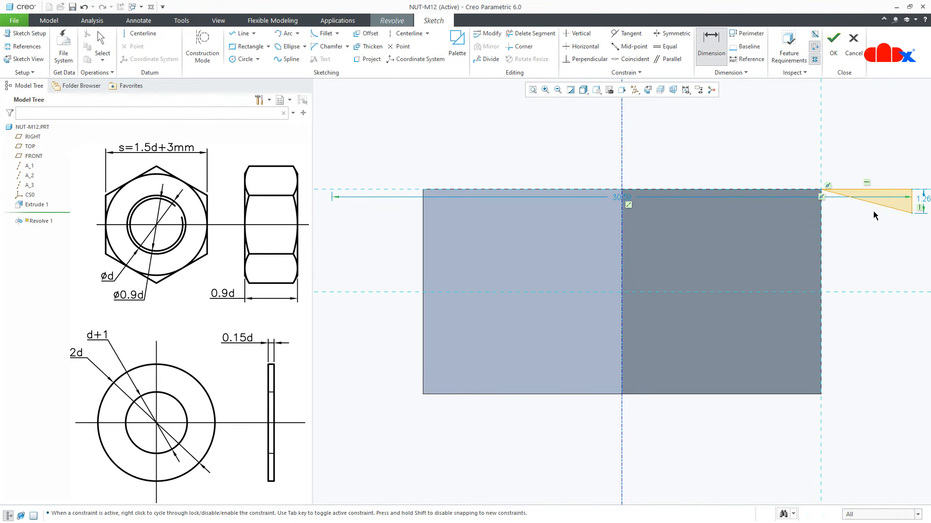
middle_click(898, 204)
type("30")
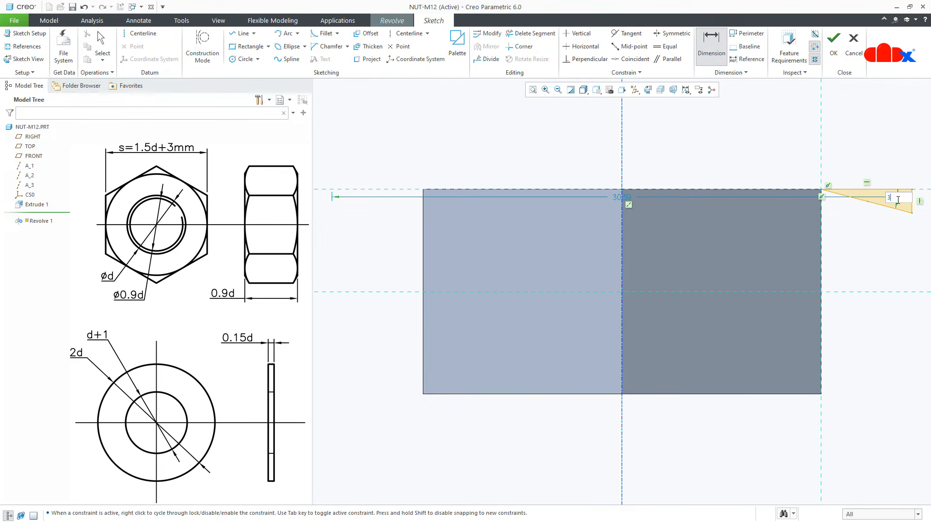
key("Return")
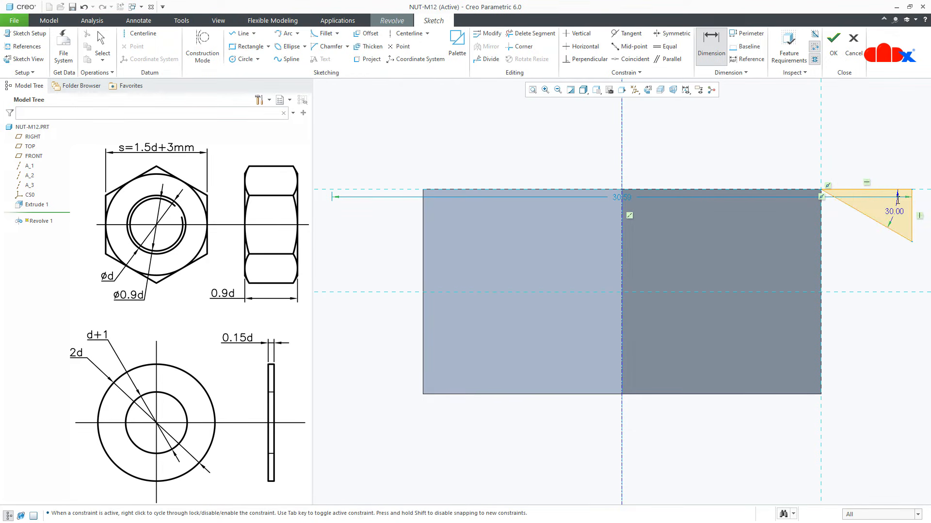
left_click(894, 190)
middle_click(885, 173)
key("Return")
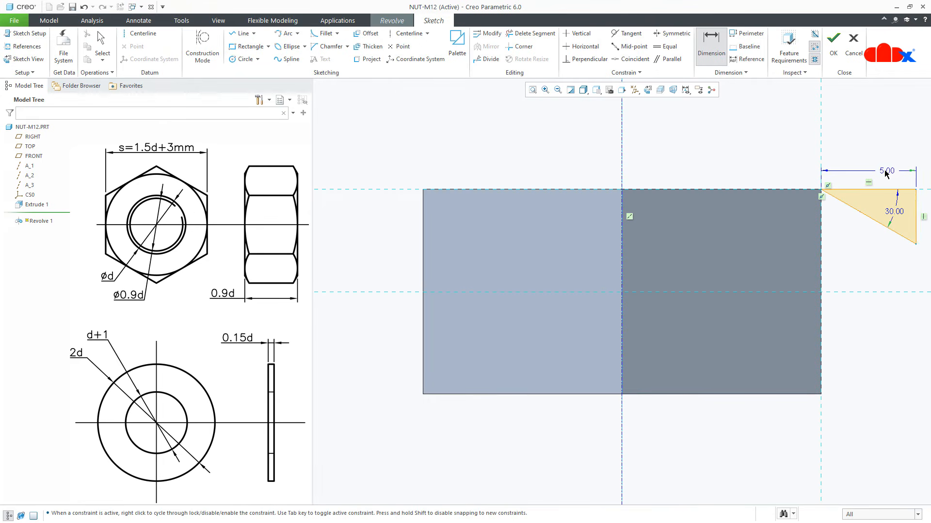
- Complete the triangle sketch and revolve it 360 degrees as a material-removing cut to chamfer the nut's corners
right_click(883, 170)
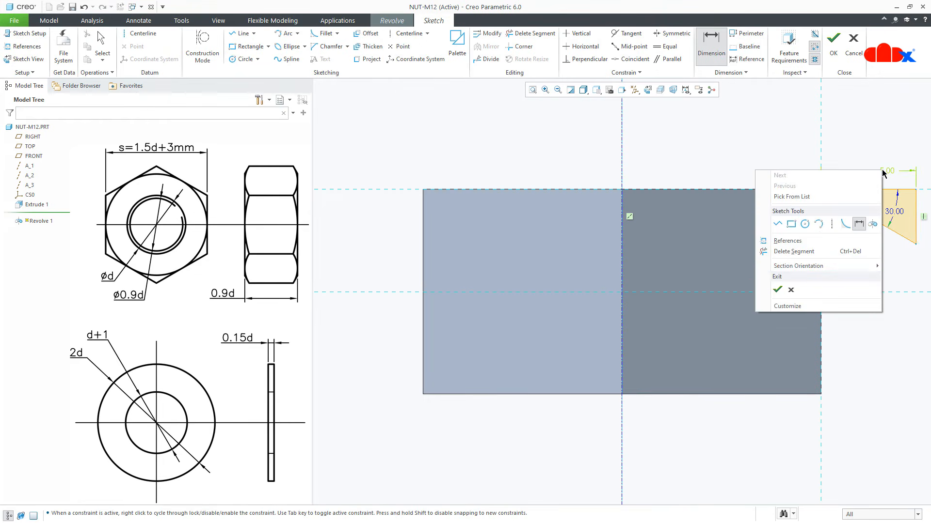
left_click(778, 290)
middle_click_drag(745, 310, 743, 313)
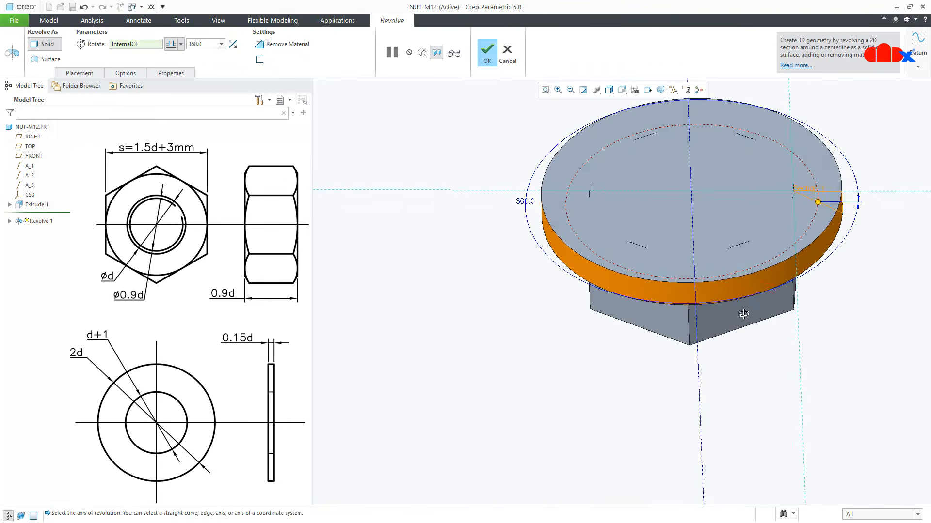
left_click(286, 45)
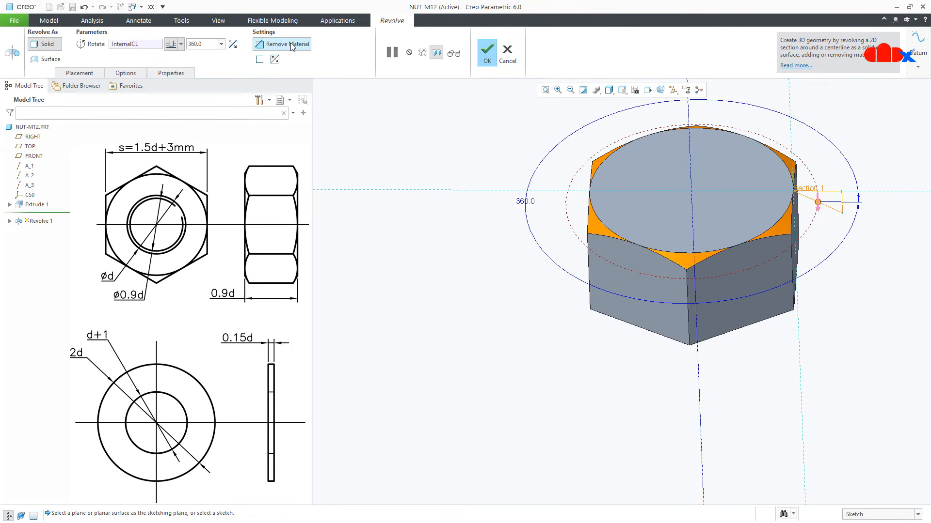
left_click(454, 57)
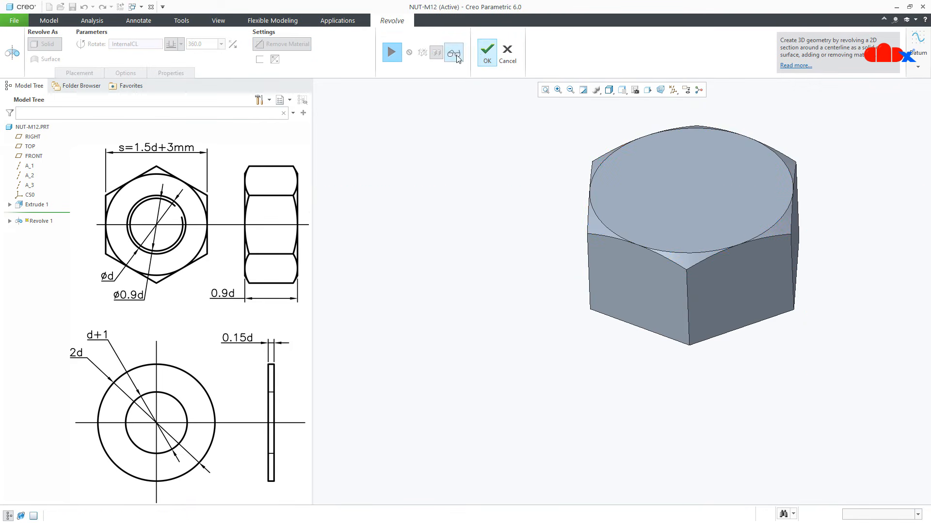
left_click(482, 57)
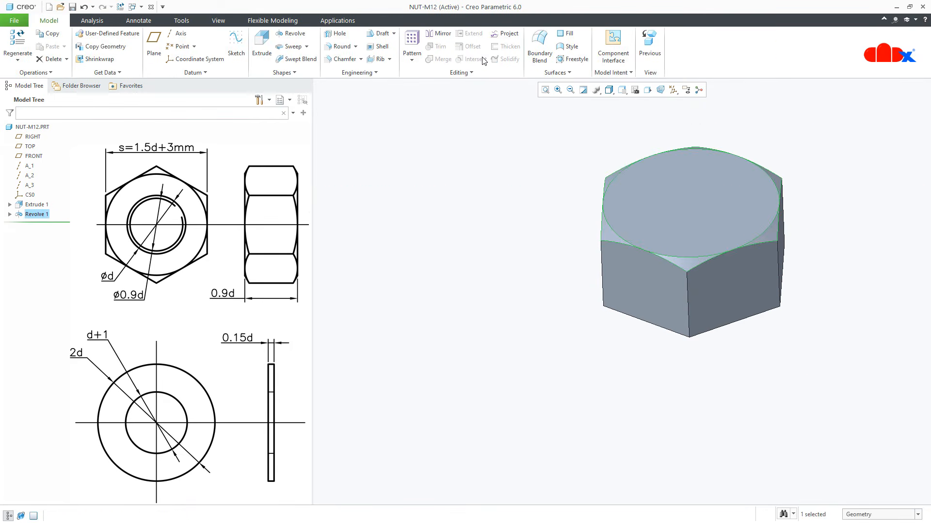
- Mirror the revolved corner cut about the nut's mid-thickness datum plane, showing the datum planes only for picking it
left_click(440, 35)
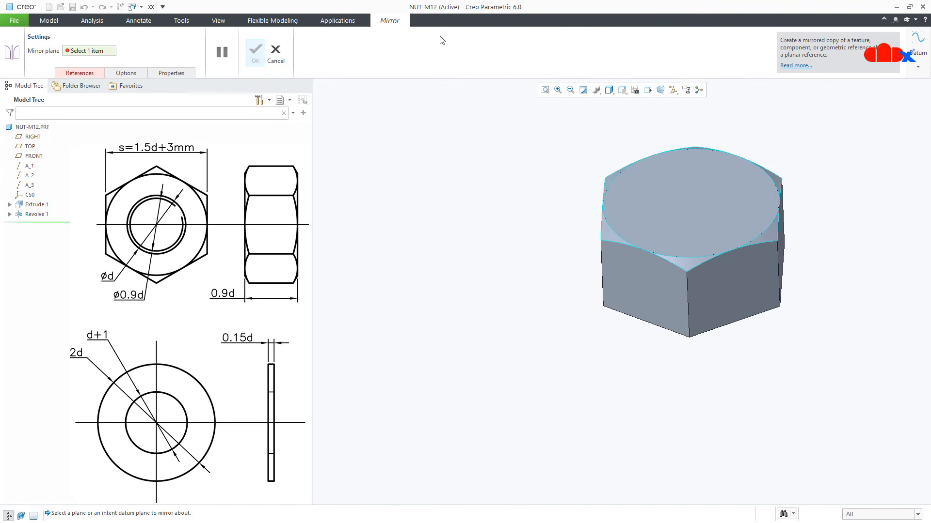
left_click(673, 90)
left_click(673, 144)
left_click(643, 136)
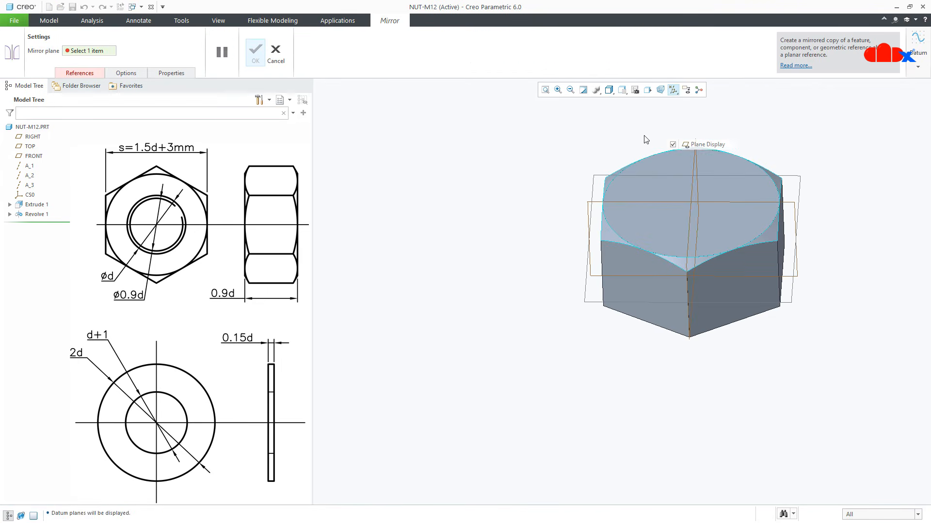
scroll(658, 178, "up", 2)
middle_click_drag(658, 177, 664, 158)
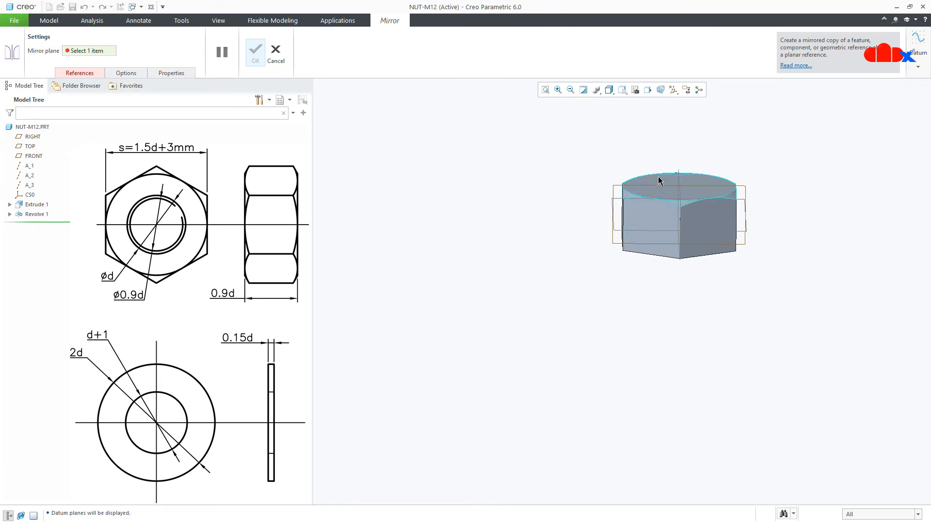
left_click(639, 230)
middle_click(639, 230)
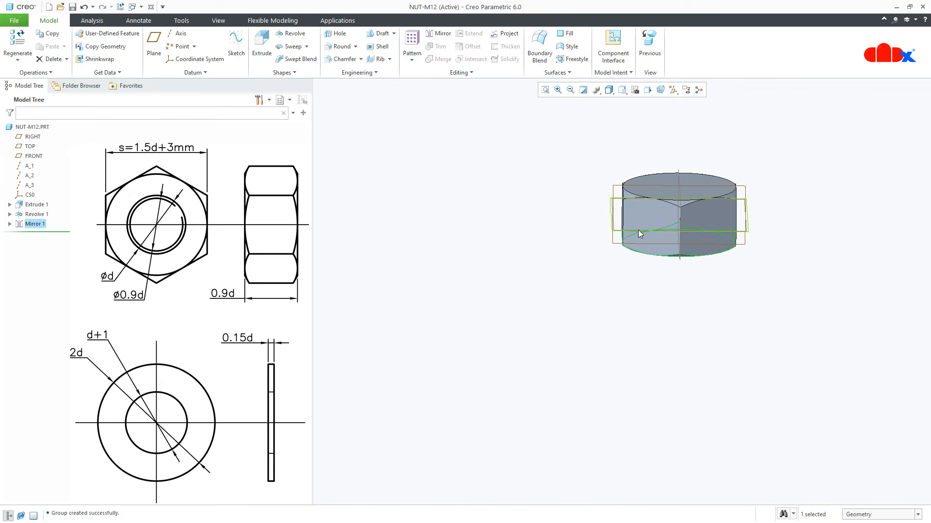
key("ctrl+d")
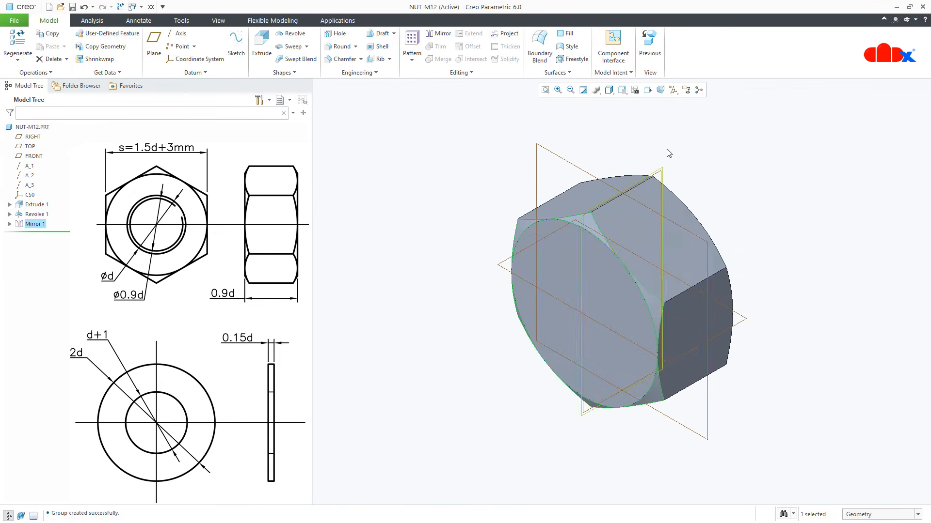
left_click(673, 90)
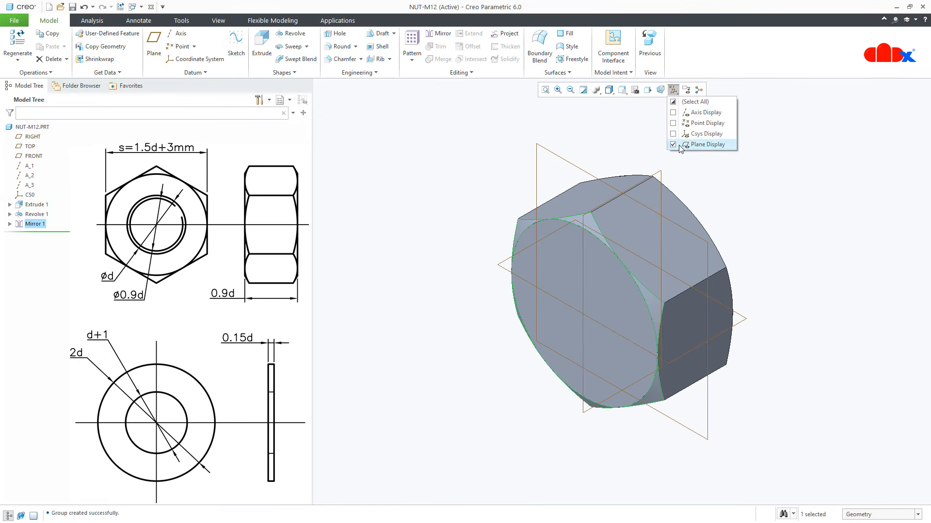
left_click(673, 145)
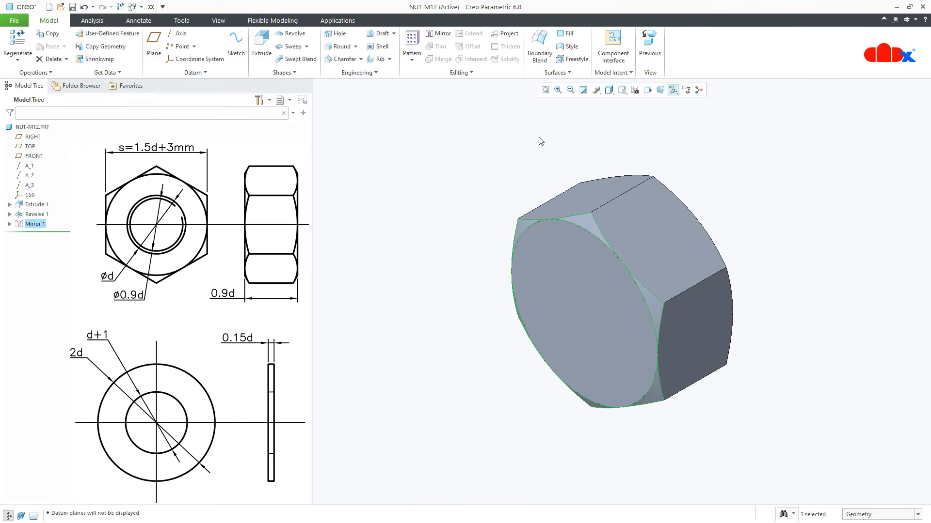
- Start a hole on the nut's flat circular face, coaxial with axis A_1, turning on axis display to pick it
left_click(338, 34)
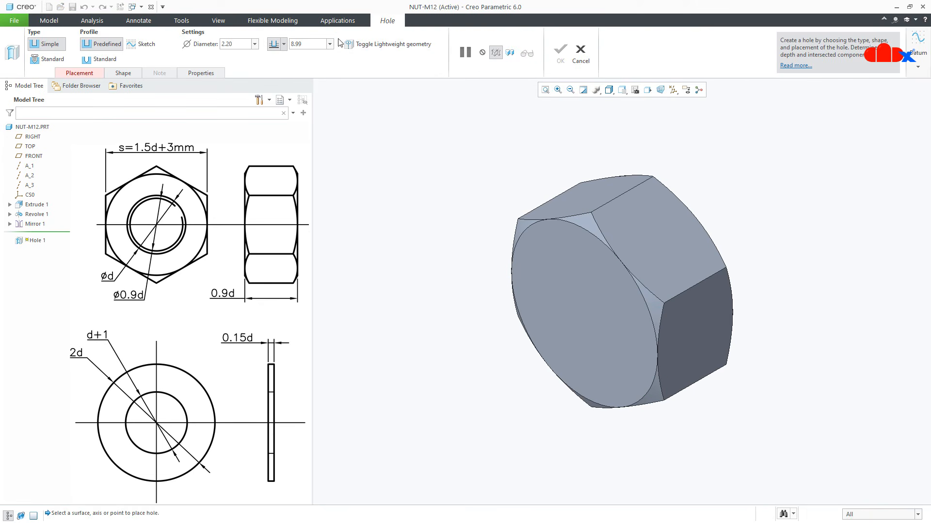
left_click(673, 90)
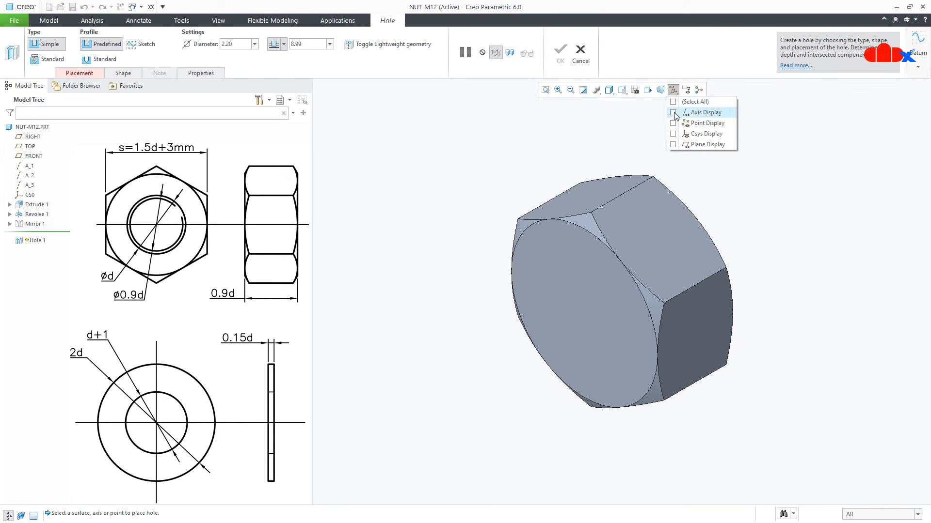
left_click(674, 113)
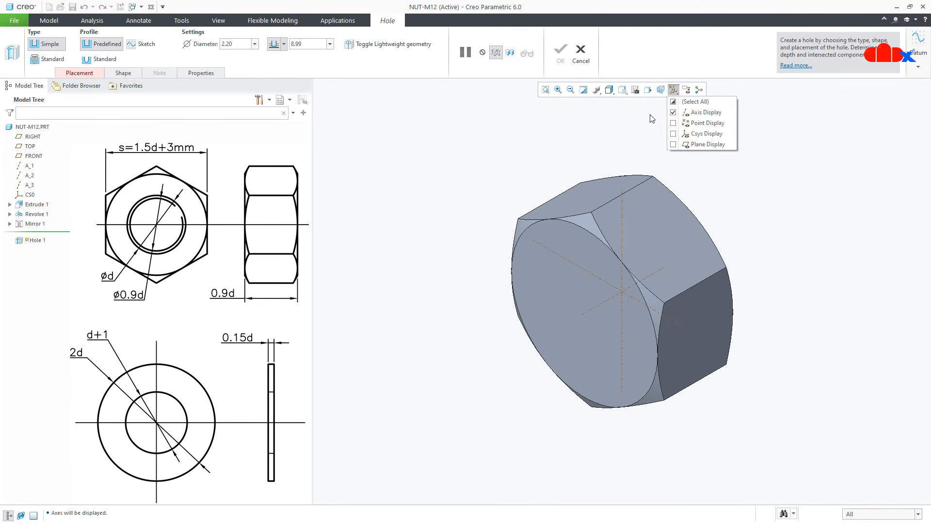
left_click(570, 286)
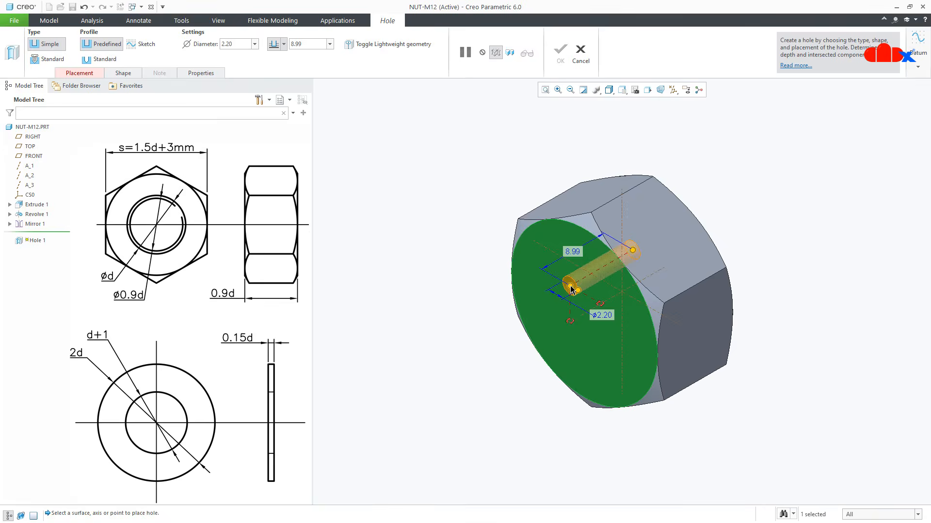
left_click(612, 304, "ctrl")
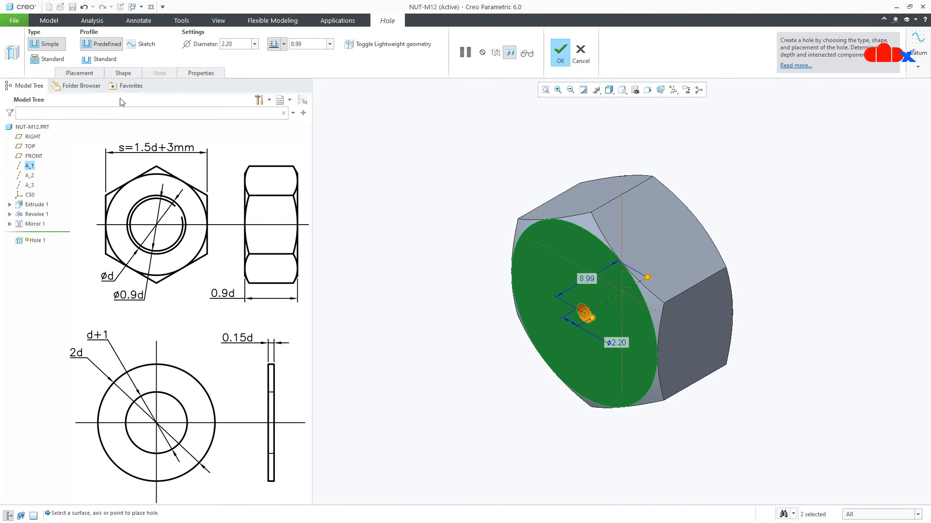
- Make the hole a standard tapped hole with ISO thread and screw size M12x1.5
left_click(47, 59)
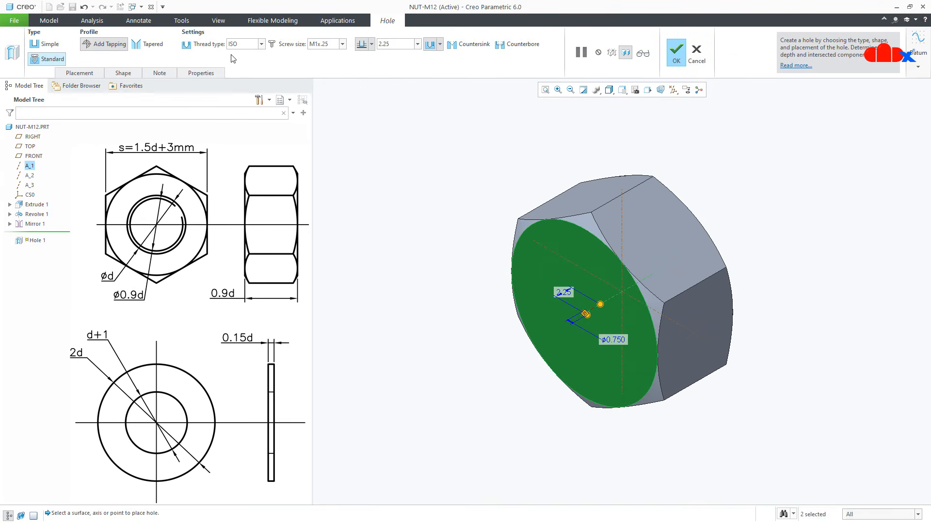
left_click(261, 44)
left_click(249, 70)
left_click(343, 46)
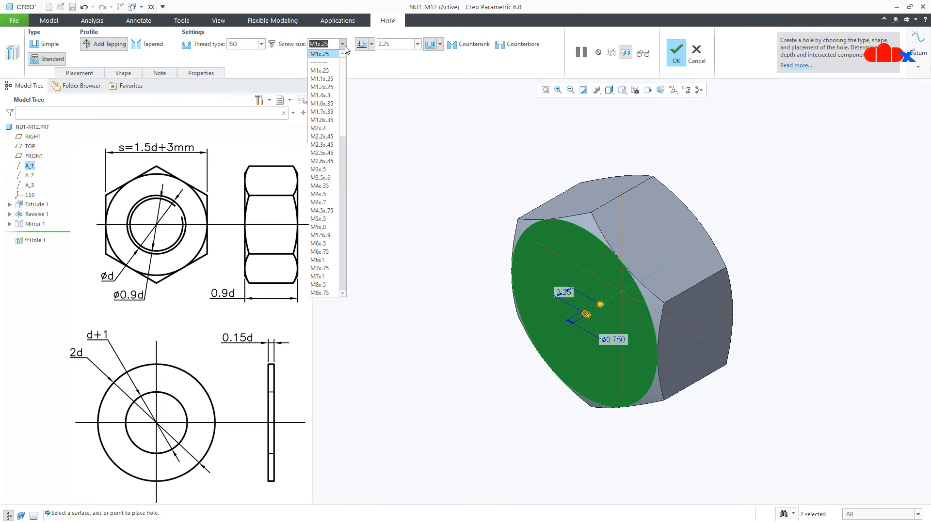
scroll(329, 161, "down", 4)
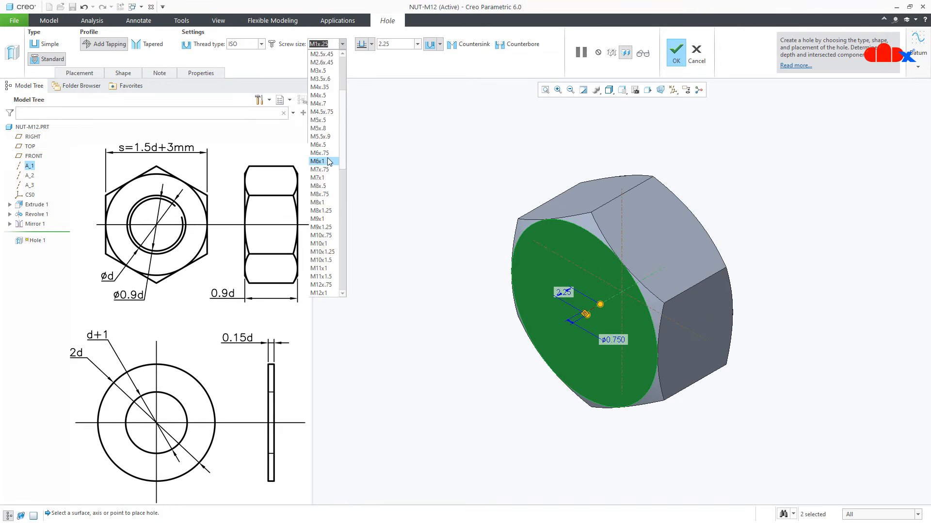
scroll(329, 162, "down", 3)
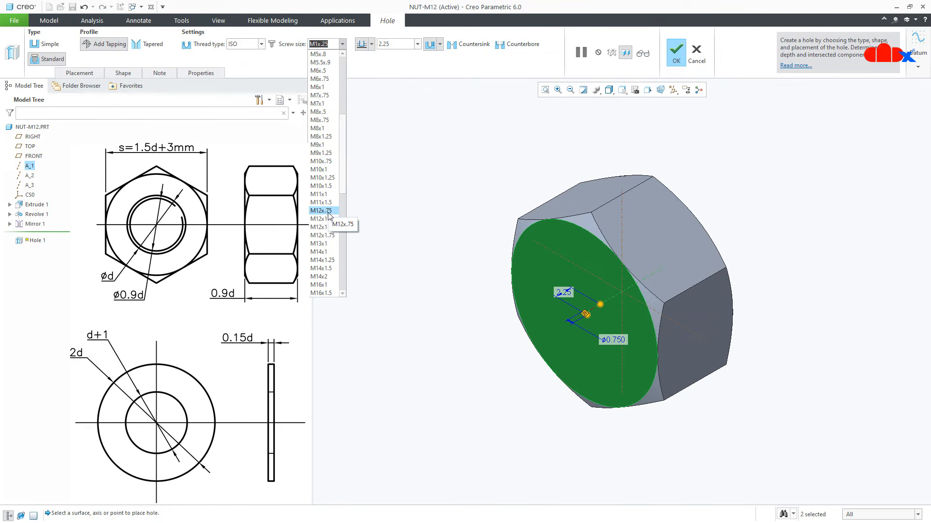
left_click(327, 228)
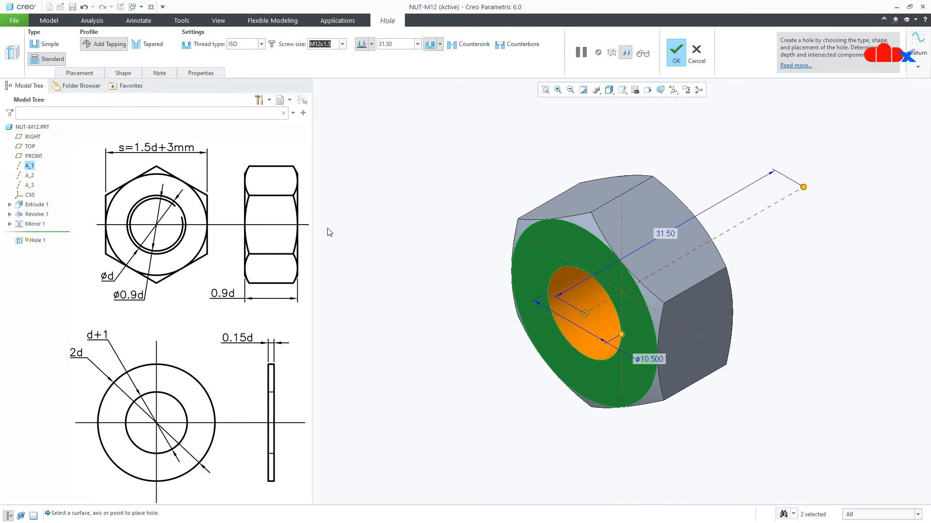
- Extend the tapped hole to the next surface, complete it, and hide the datum axes
left_click(372, 44)
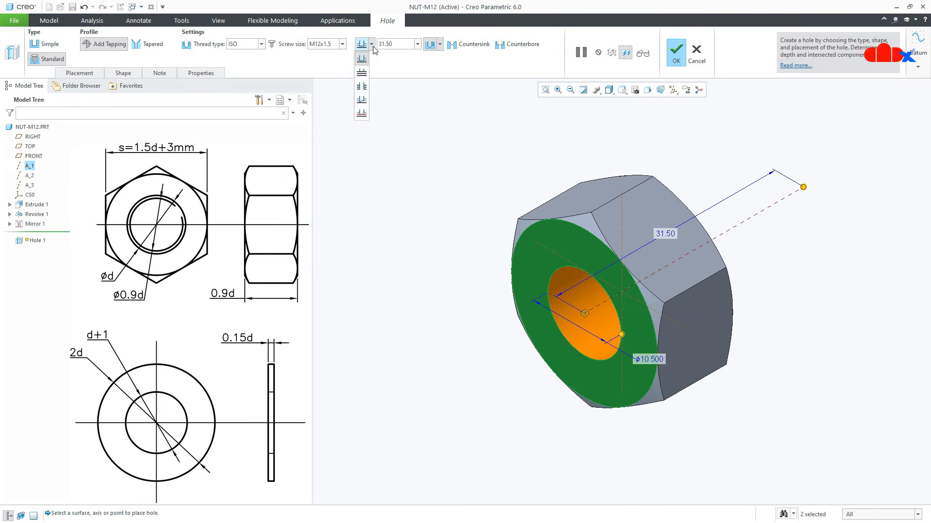
left_click(365, 75)
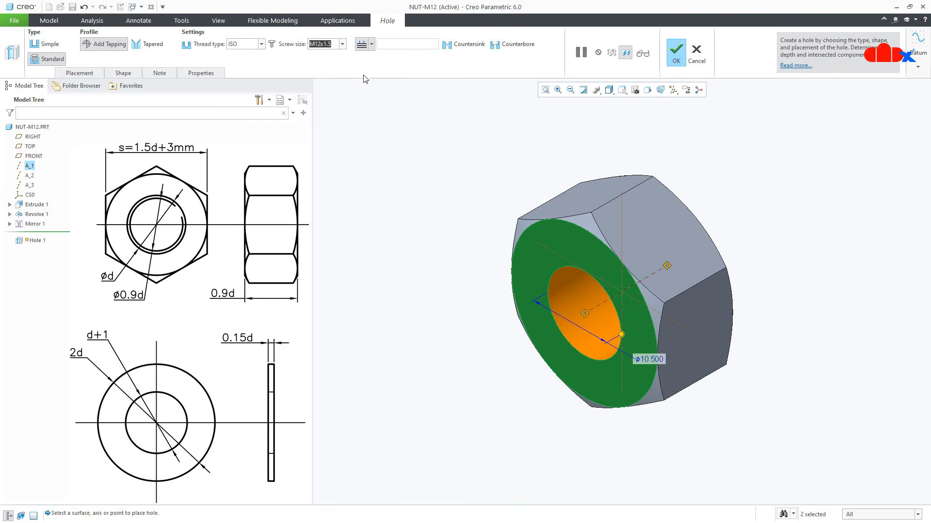
middle_click(353, 194)
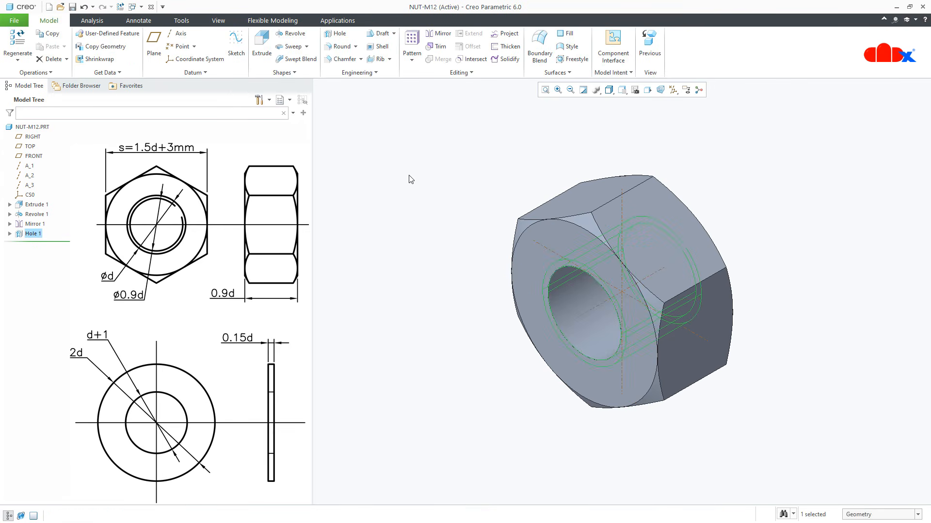
left_click(673, 91)
left_click(673, 113)
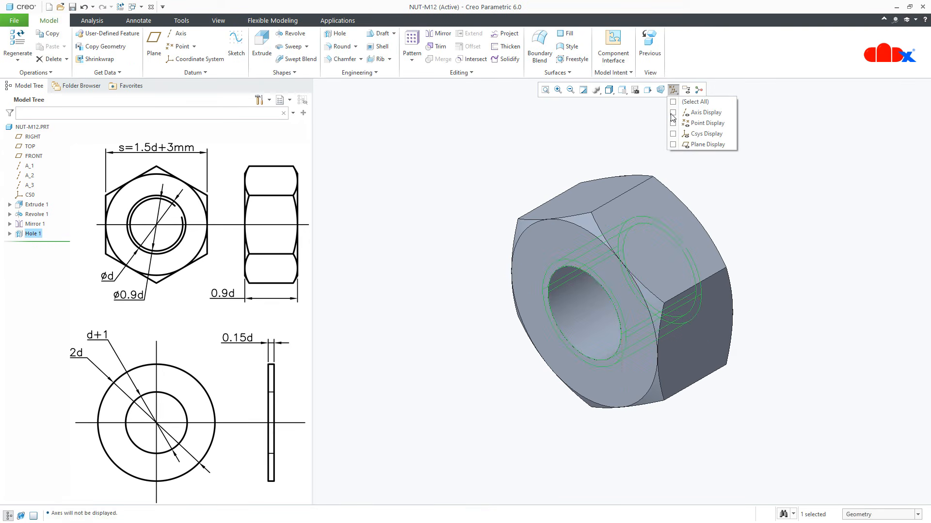
left_click(723, 203)
left_click(723, 208)
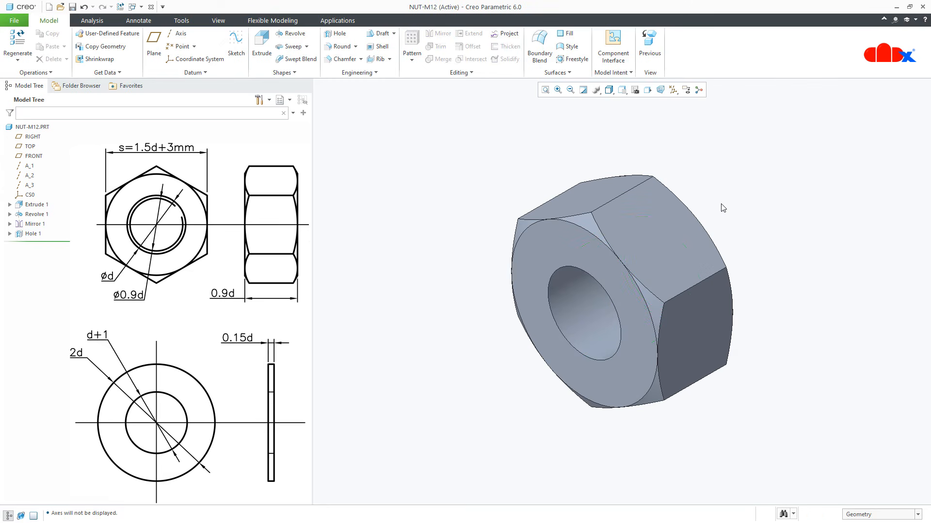
- Chamfer the threaded hole's edges on both nut faces with a D x D chamfer of 1 mm and save the part
left_click(343, 58)
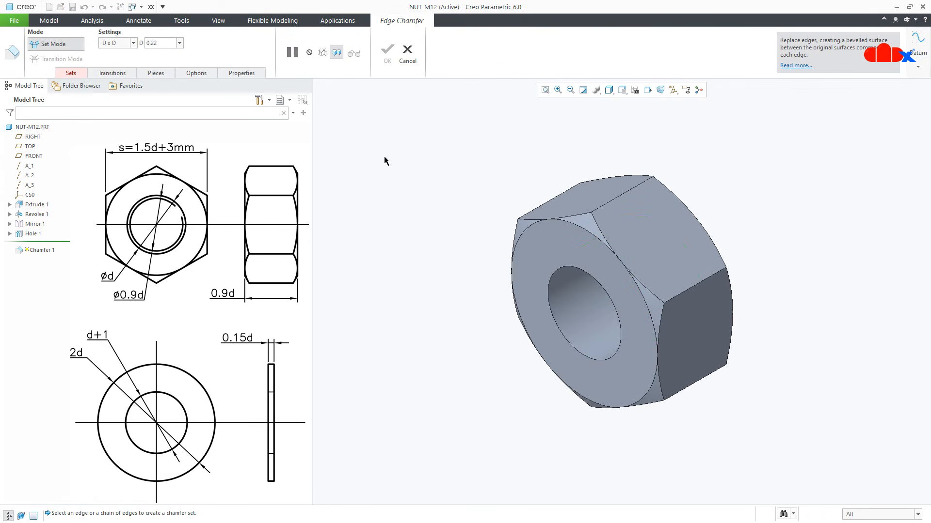
left_click(562, 334)
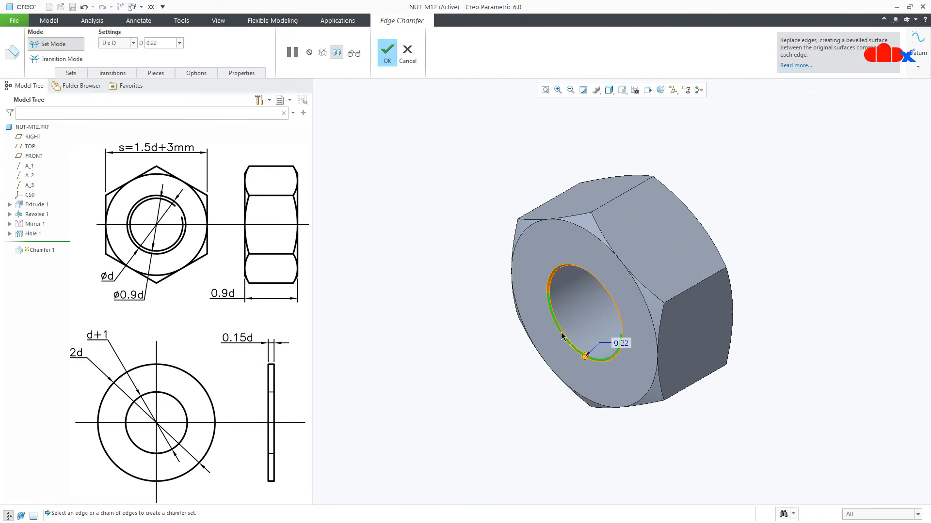
double_click(622, 344)
type("1")
key("Return")
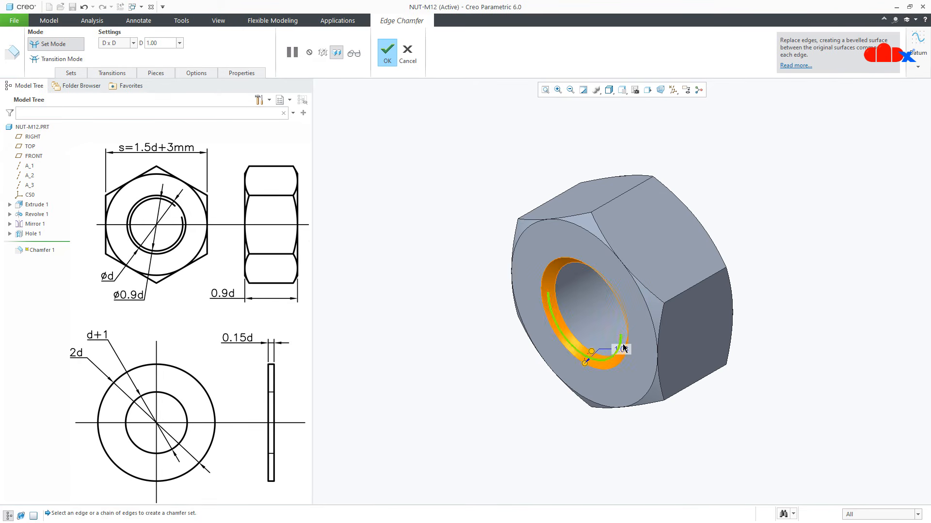
middle_click_drag(623, 344, 568, 356)
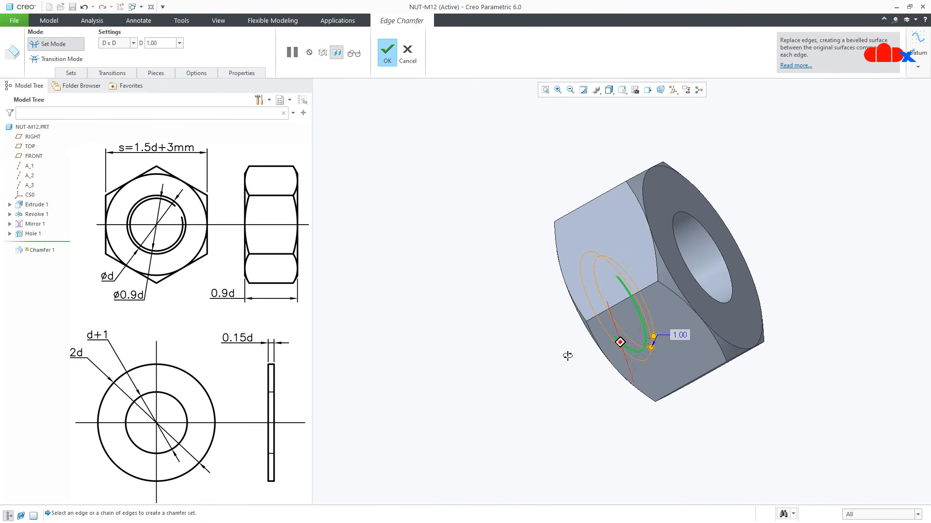
left_click(724, 311)
middle_click(724, 309)
middle_click_drag(723, 309, 547, 455)
left_click(549, 459)
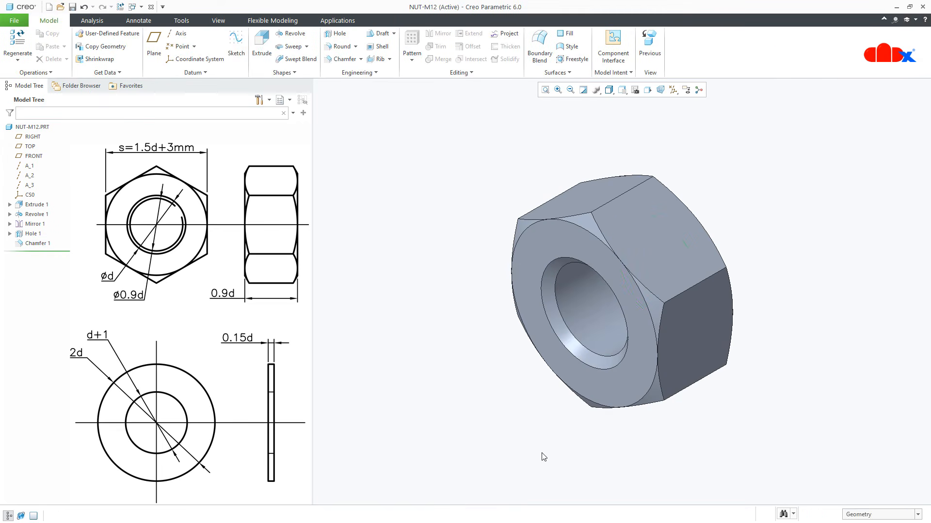
key("ctrl+s")
left_click(449, 418)
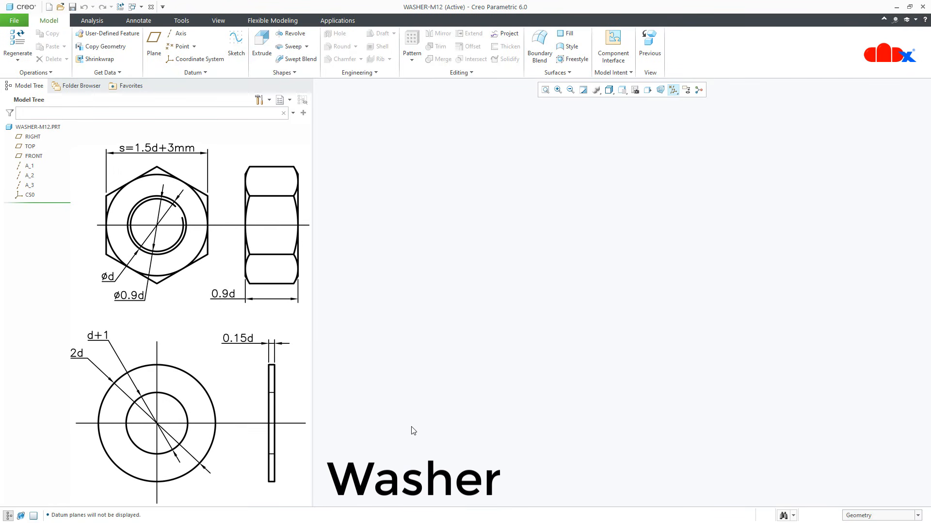
- Start an extrude for WASHER-M12 with its sketch on the FRONT plane and activate the Circle tool
left_click(263, 49)
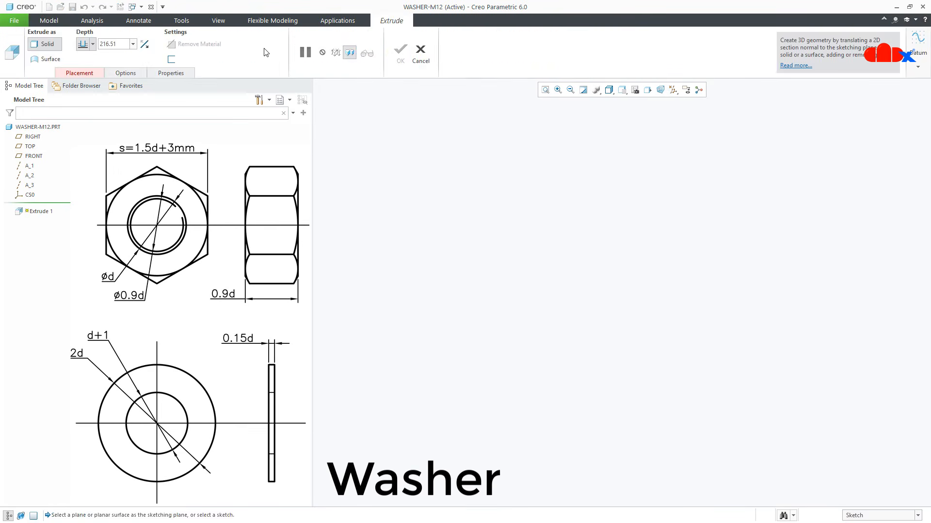
left_click(31, 156)
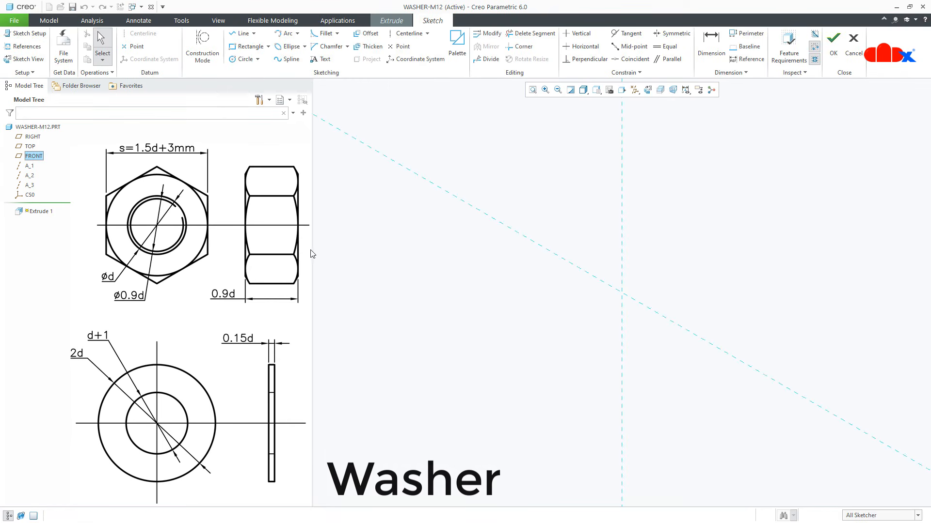
right_click(465, 302)
left_click(512, 315)
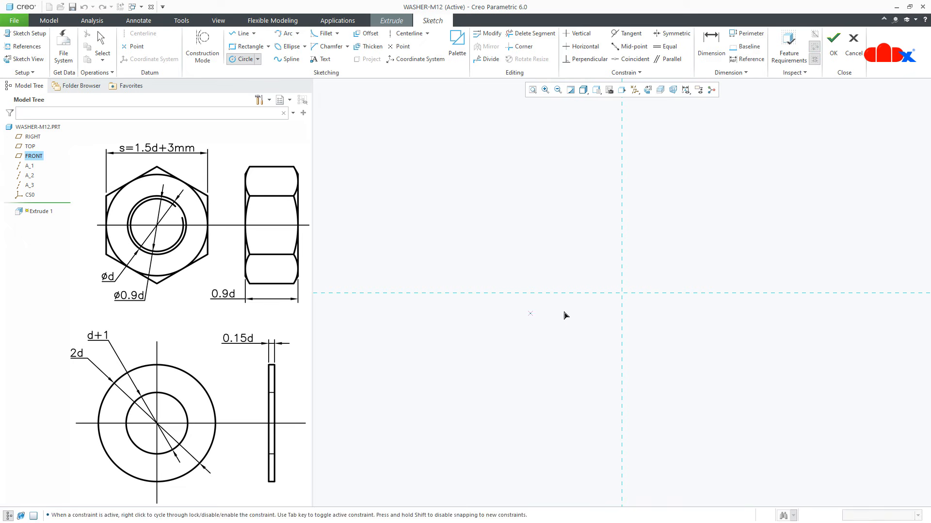
- Sketch the washer's outer circle centred on the reference intersection and set its diameter to 24
left_click(622, 293)
middle_click(666, 332)
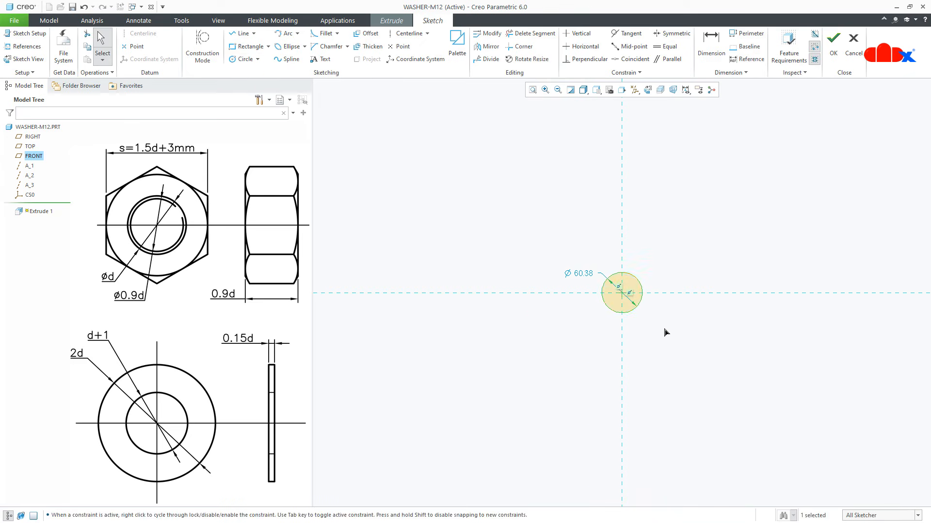
scroll(630, 283, "down", 4)
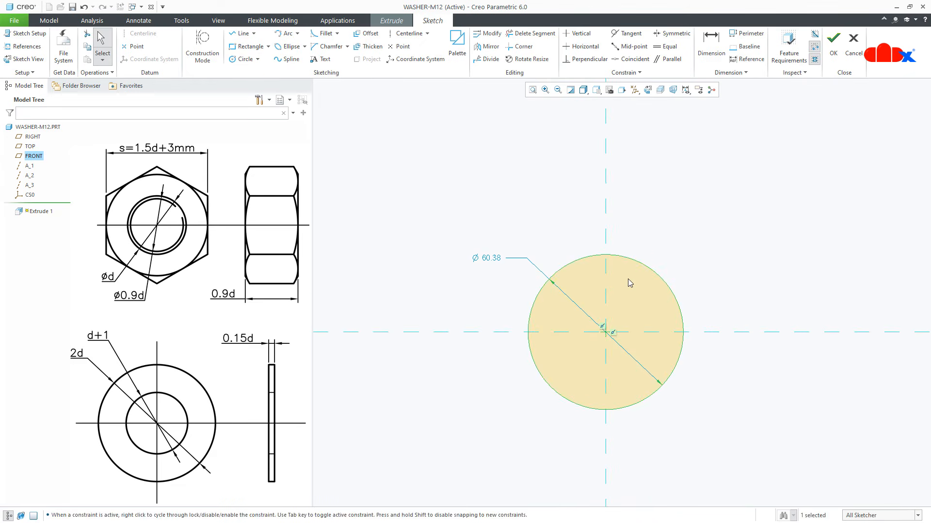
double_click(494, 257)
type("24")
key("Return")
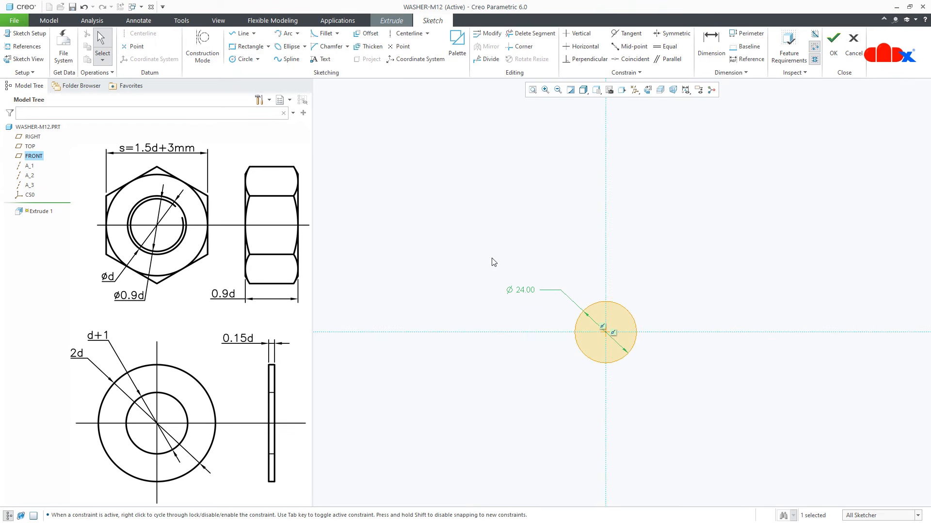
- Sketch a concentric inner circle for the washer hole, set its diameter to 13, and finish the sketch
scroll(637, 354, "down", 3)
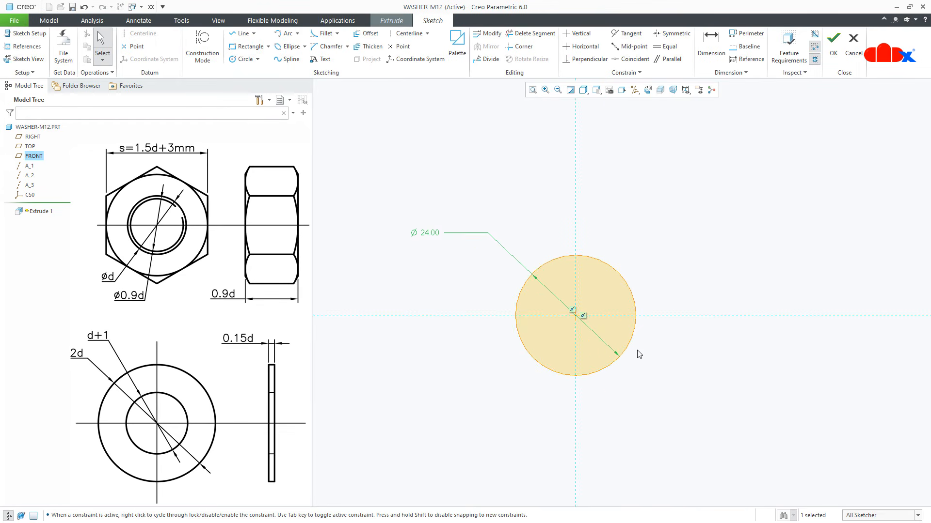
right_click(639, 354)
left_click(678, 369)
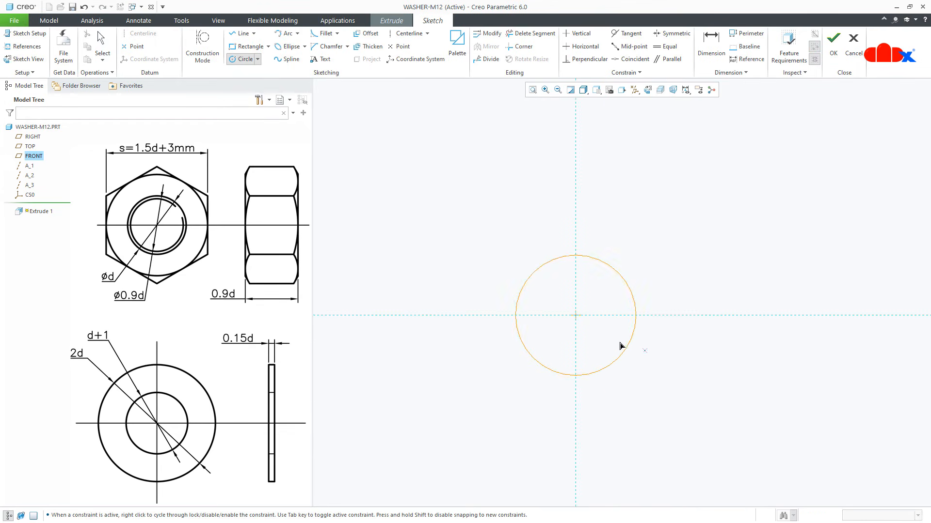
left_click(577, 320)
left_click(590, 344)
middle_click(592, 349)
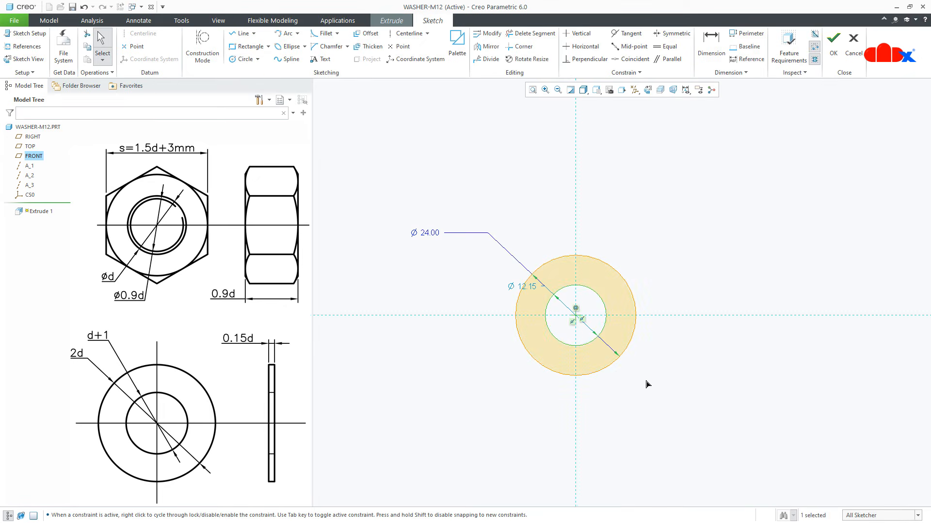
double_click(534, 289)
type("1")
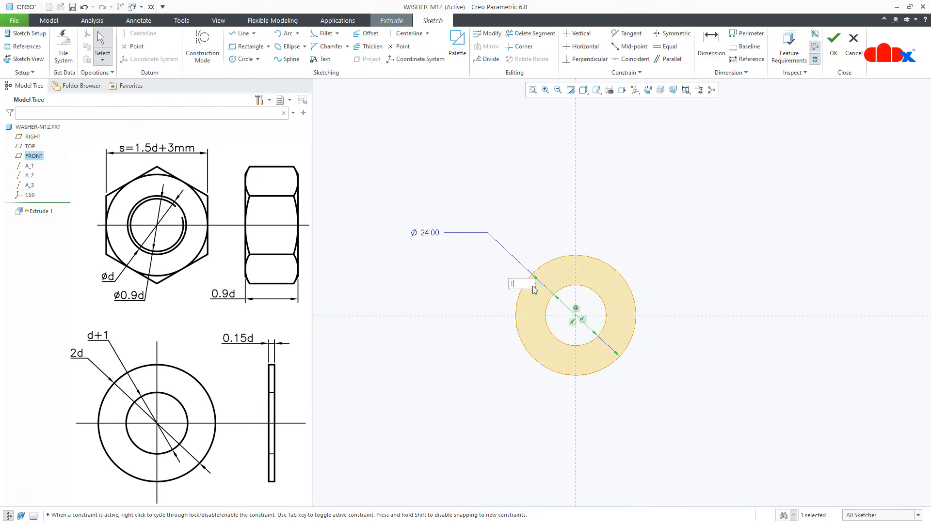
type("3")
key("Return")
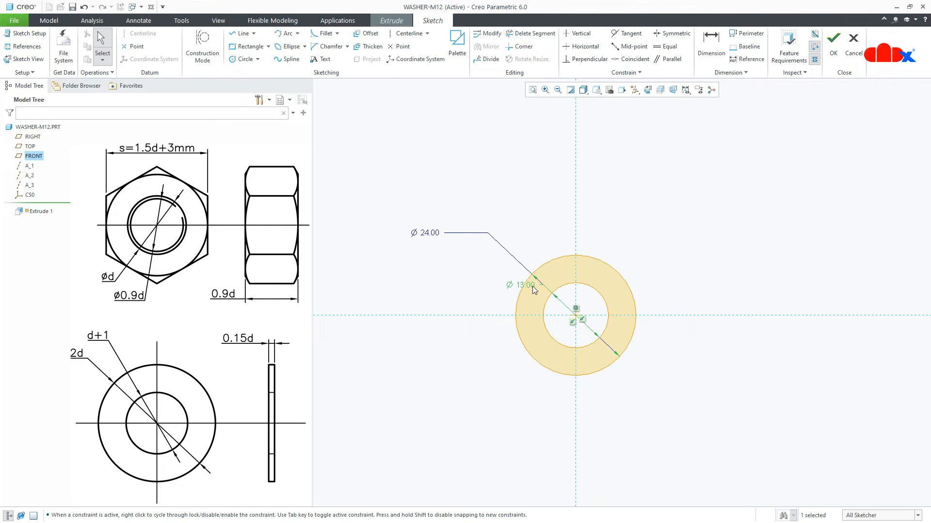
right_click(532, 286)
left_click(555, 413)
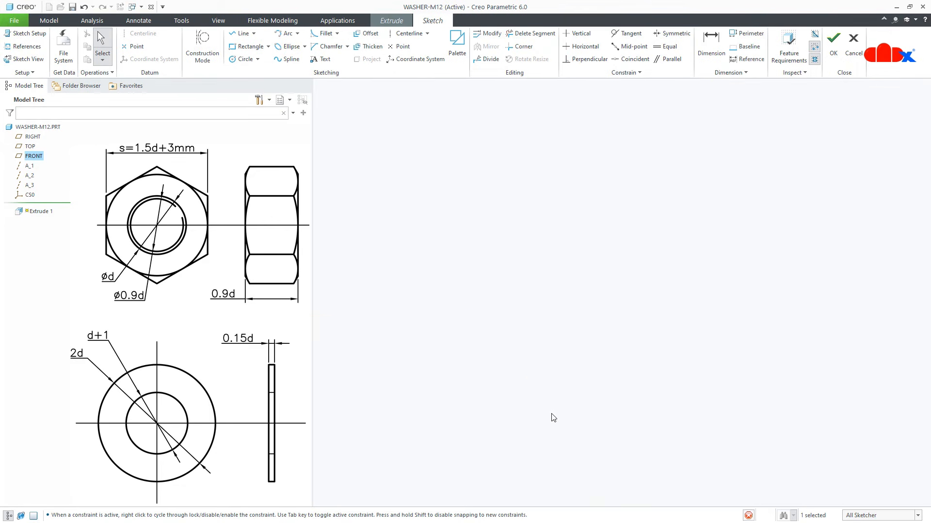
- Extrude the washer ring symmetrically about the sketch plane to a total depth of 2
scroll(589, 394, "down", 3)
middle_click_drag(639, 398, 622, 421)
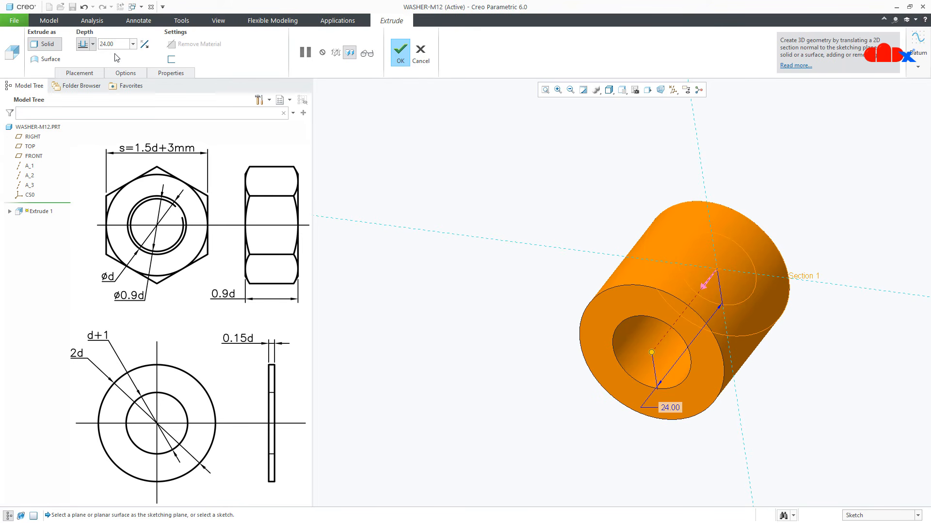
left_click(93, 43)
left_click(89, 65)
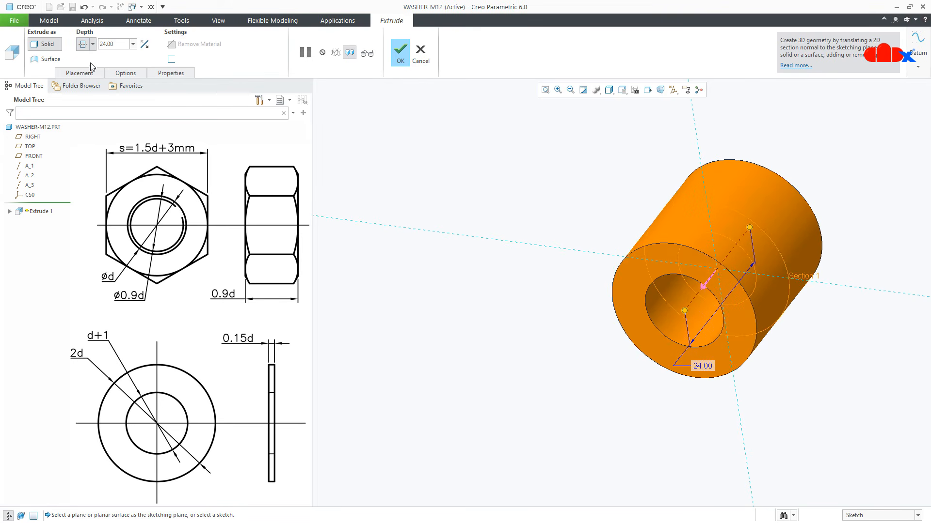
double_click(115, 44)
type("2")
key("Return")
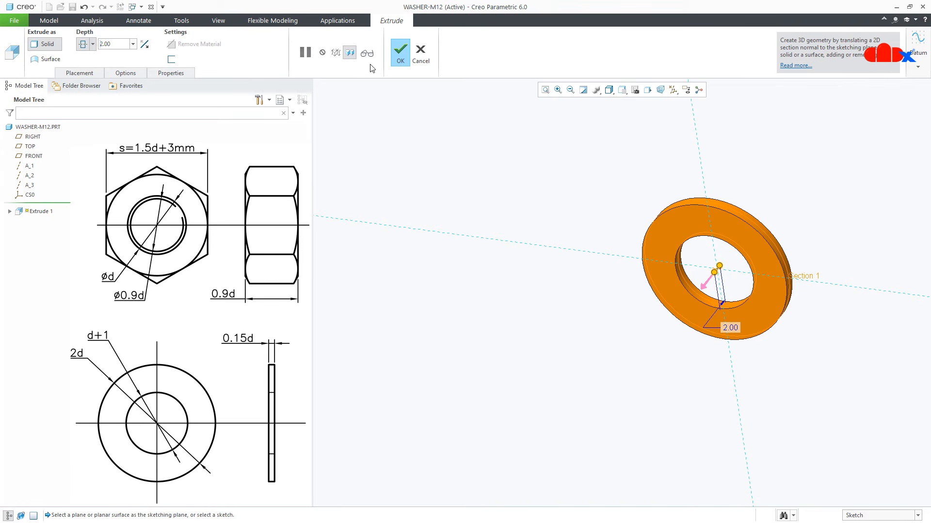
left_click(394, 59)
left_click(421, 293)
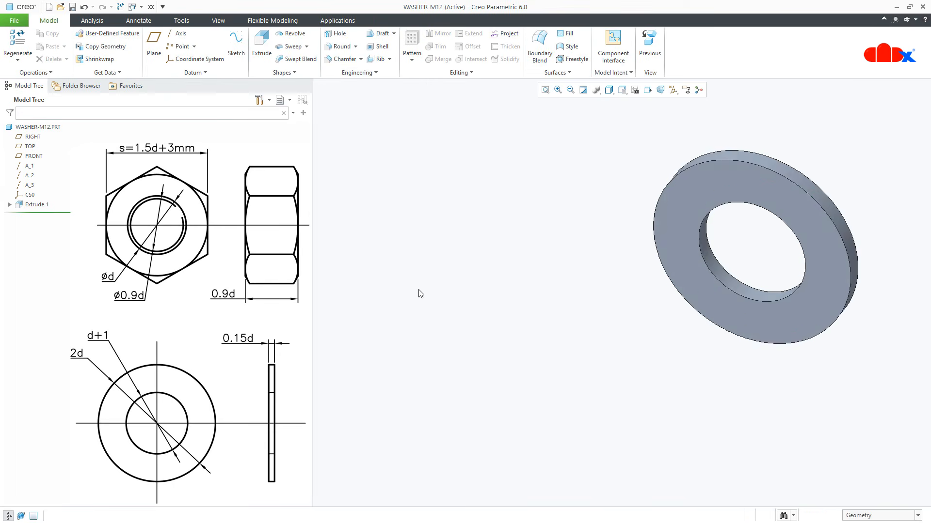
- Reset the washer to its default orientation and save WASHER-M12.PRT in the tailstock folder
key("ctrl+d")
key("ctrl+s")
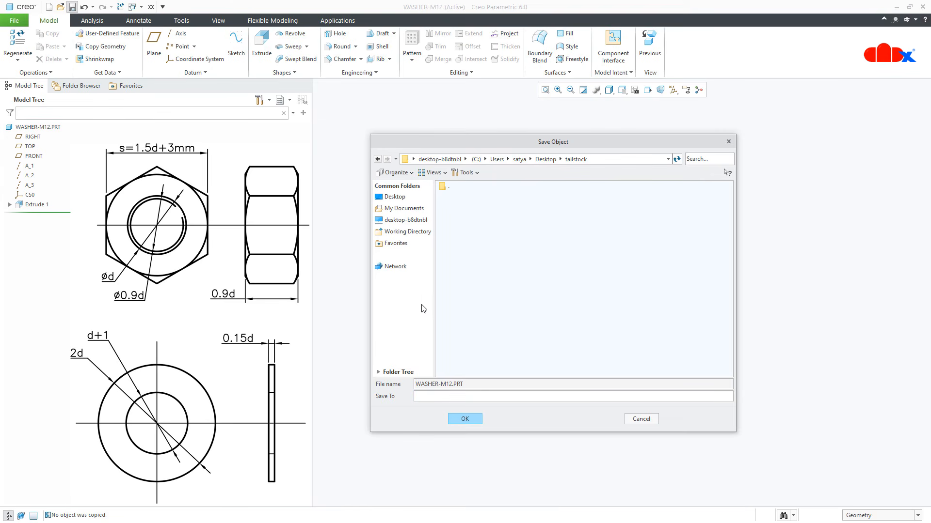
left_click(464, 420)
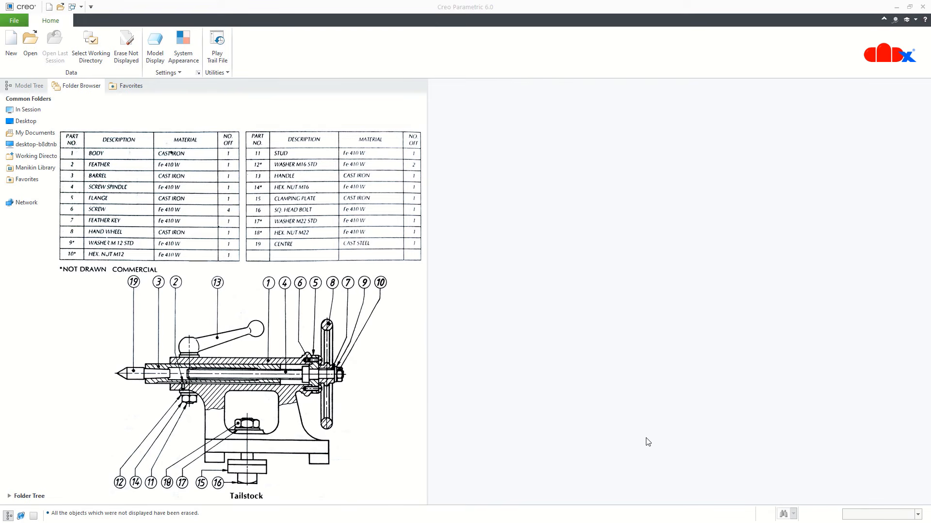
- Start a new design assembly named TAILSTOCK without using the default template
left_click(11, 46)
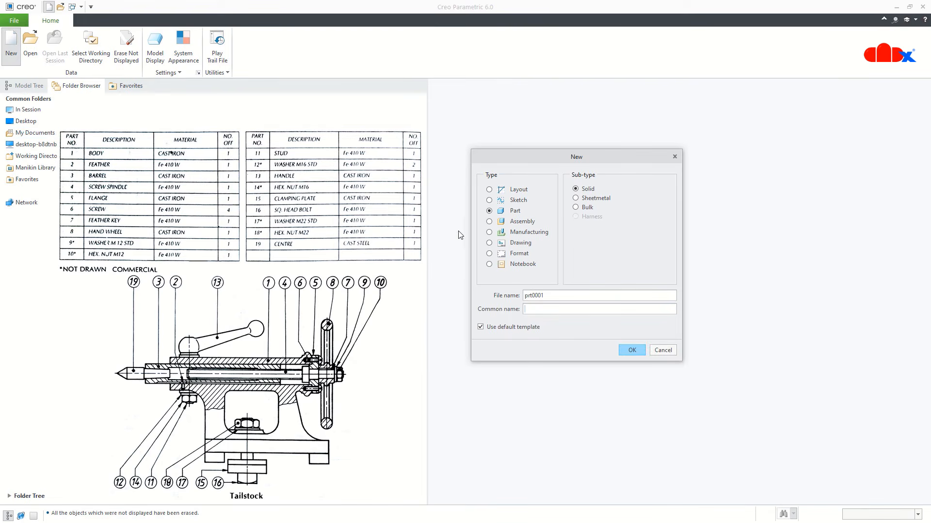
left_click(489, 222)
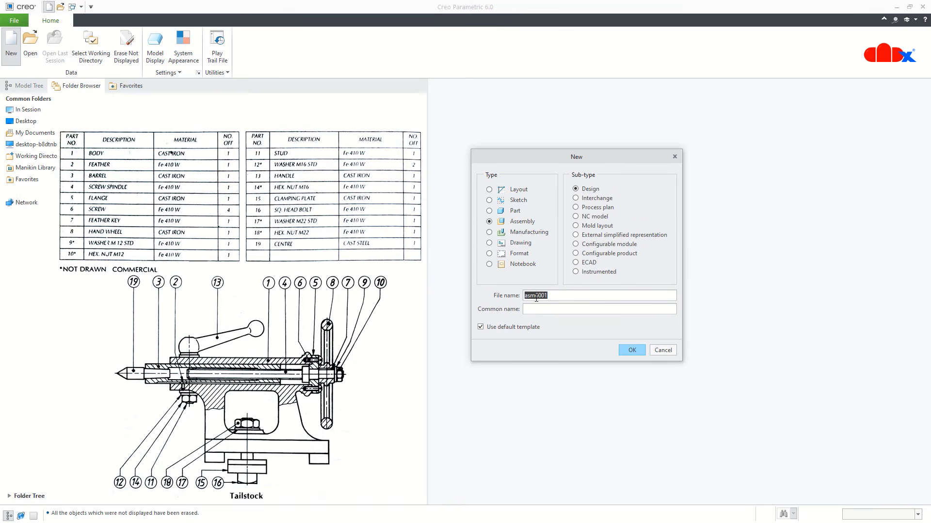
type("TAILSTOCK")
left_click(517, 328)
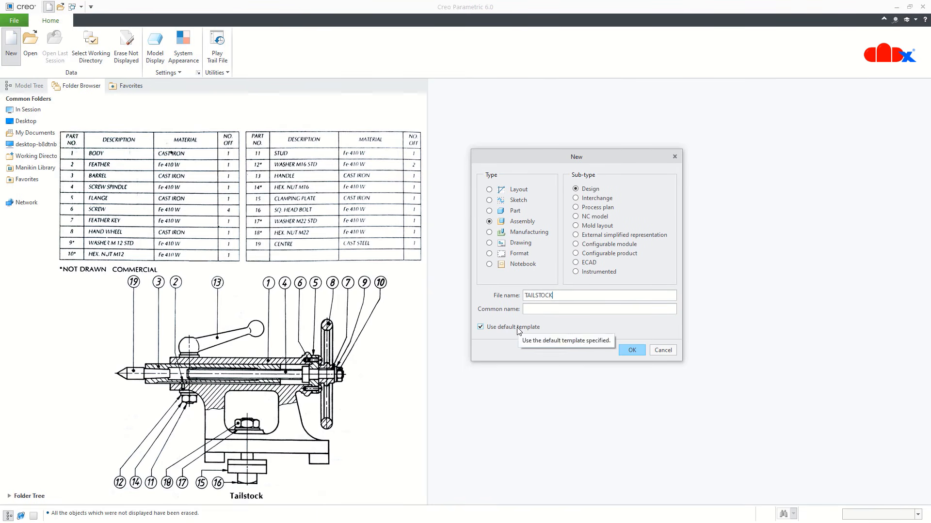
left_click(623, 350)
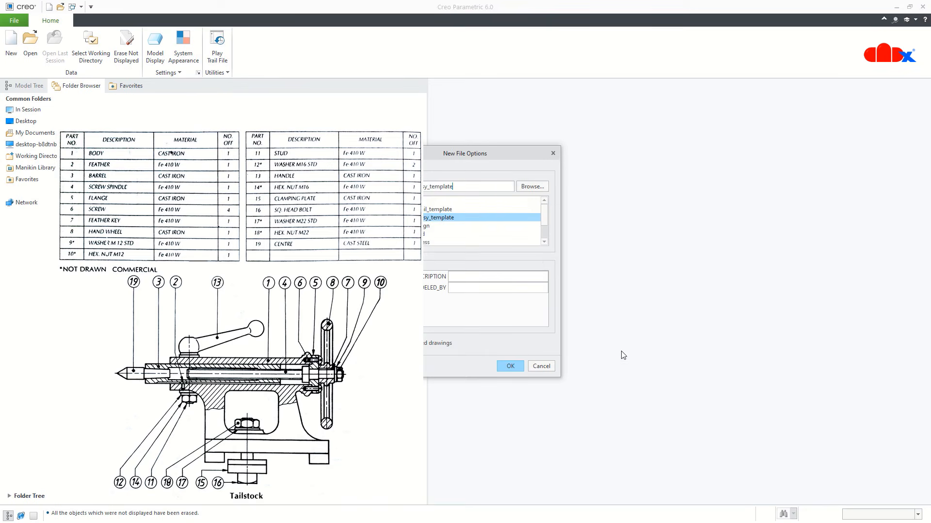
- Create the assembly from the cadx_mmks_assy_template template and hide all datum features
left_click_drag(477, 159, 558, 167)
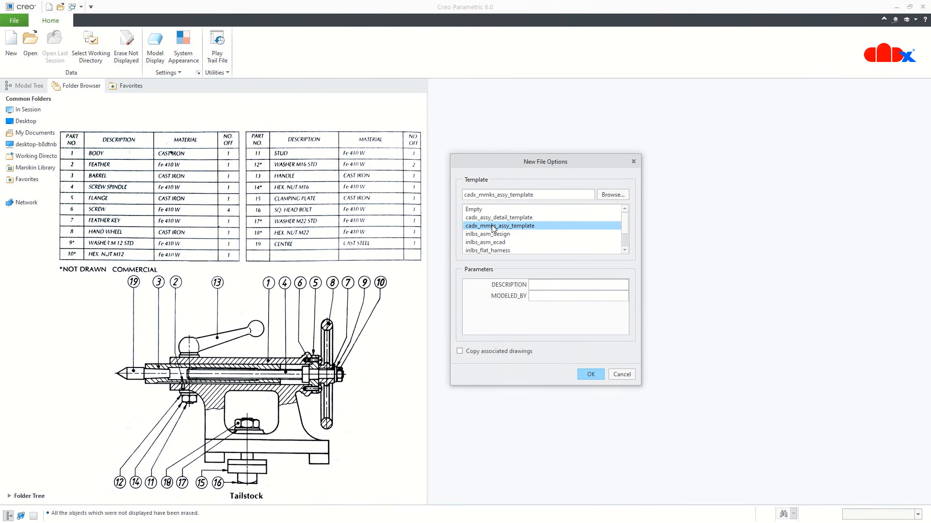
scroll(492, 228, "down", 1)
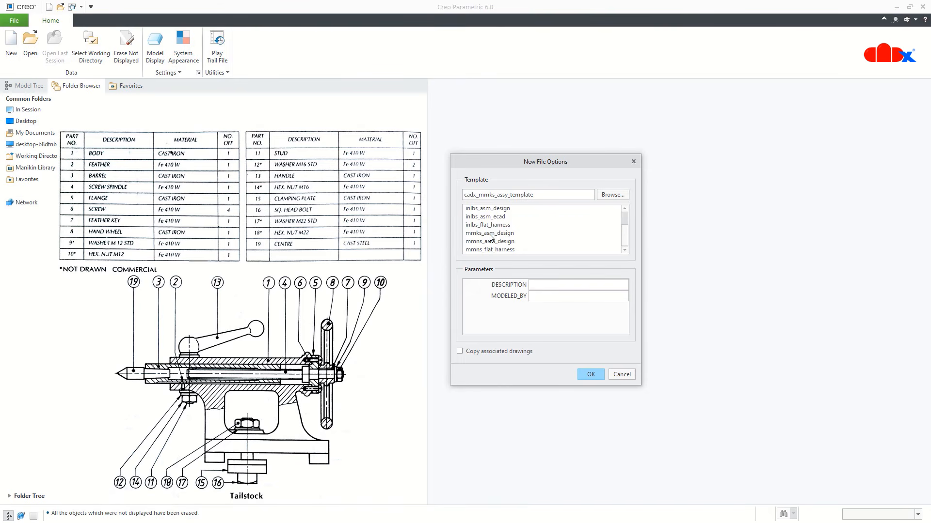
left_click(490, 234)
scroll(489, 237, "up", 1)
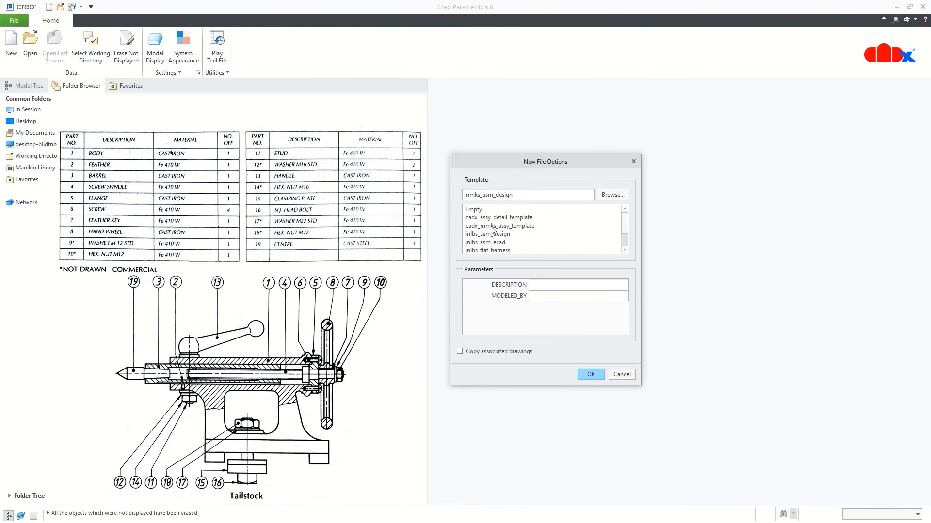
left_click(492, 227)
left_click(589, 374)
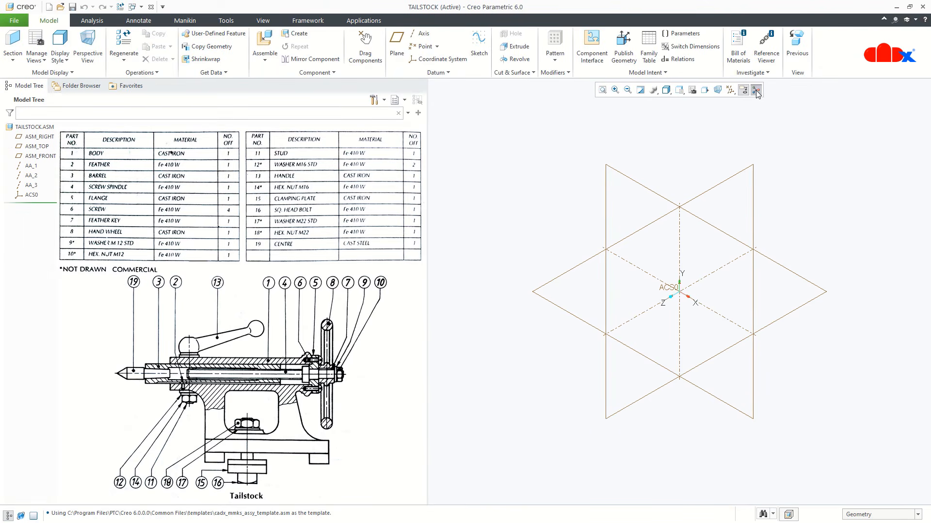
left_click(731, 90)
left_click(732, 102)
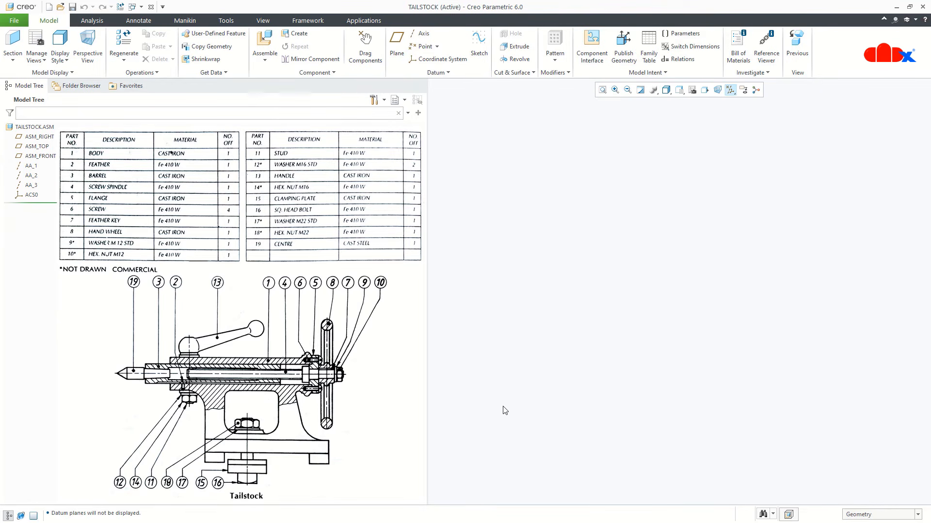
left_click(303, 35)
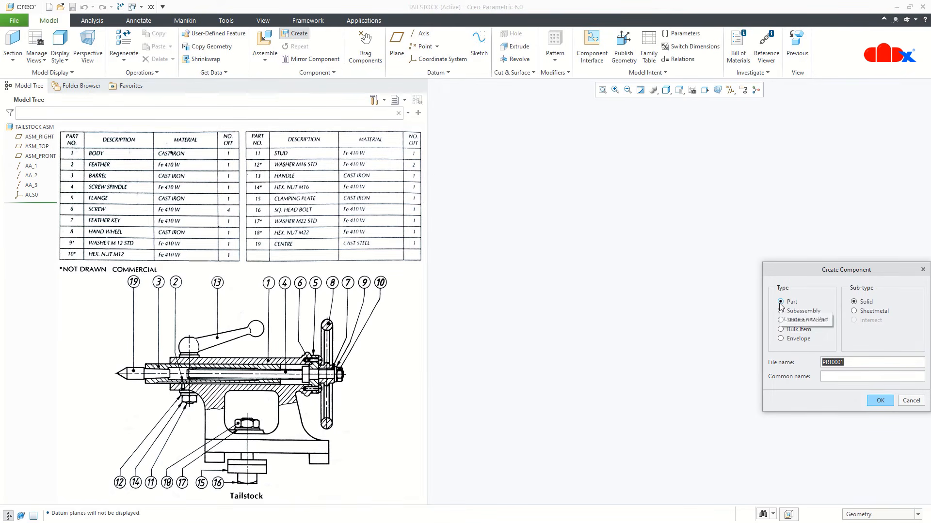
left_click(909, 403)
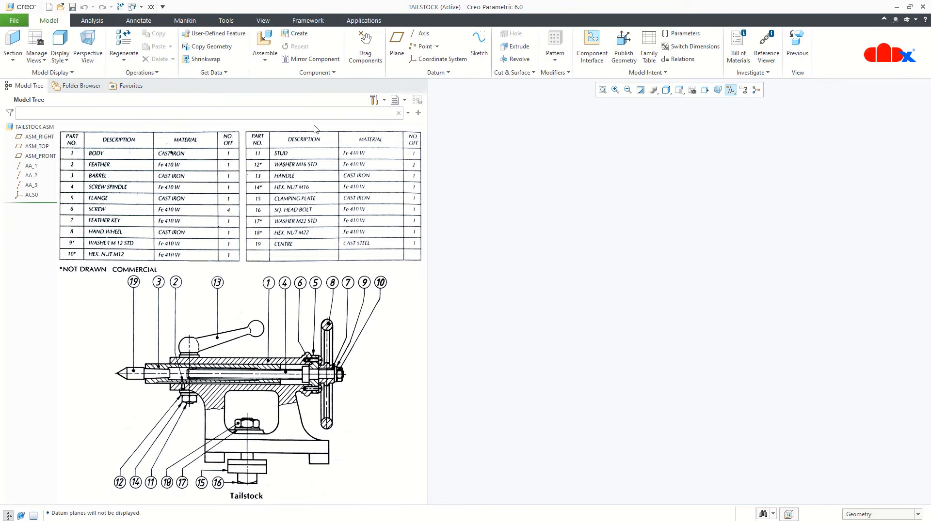
left_click(266, 45)
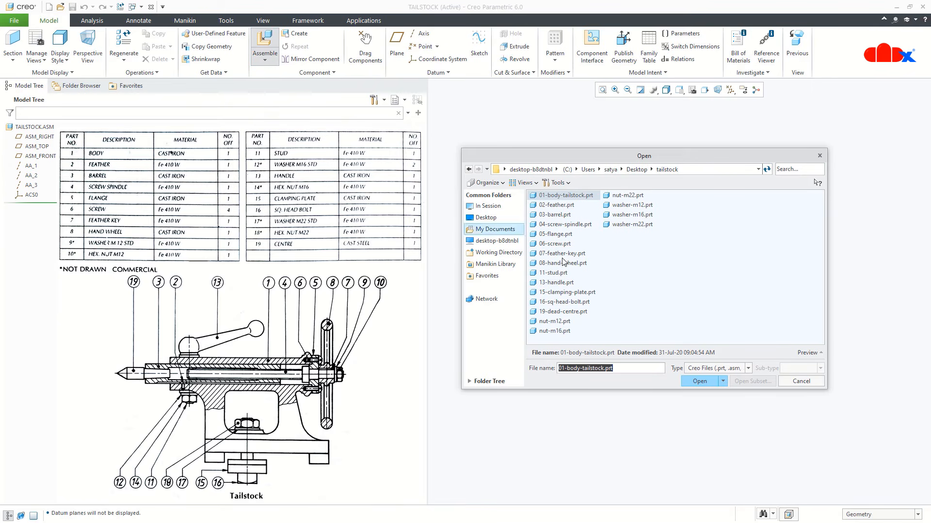
left_click(799, 382)
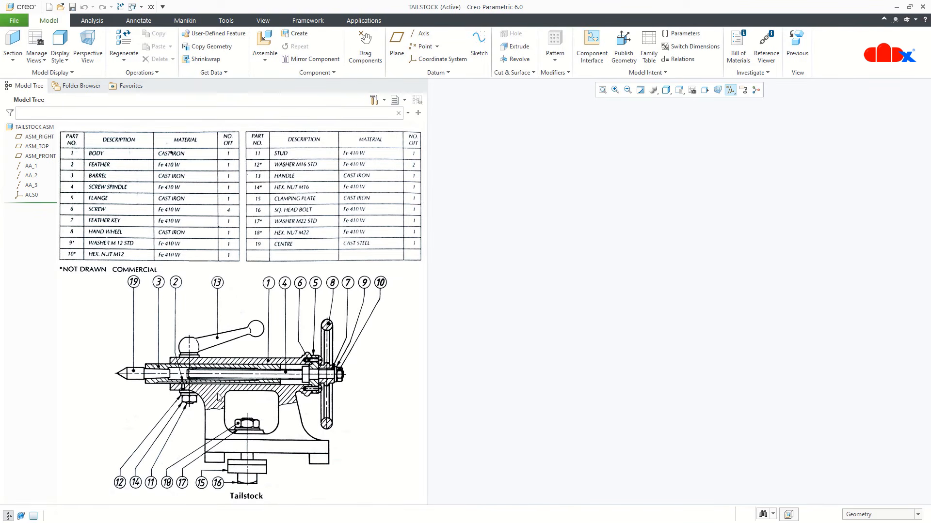
- Assemble 01-body-tailstock.prt as the first component, fixing it with the Default constraint
left_click(262, 43)
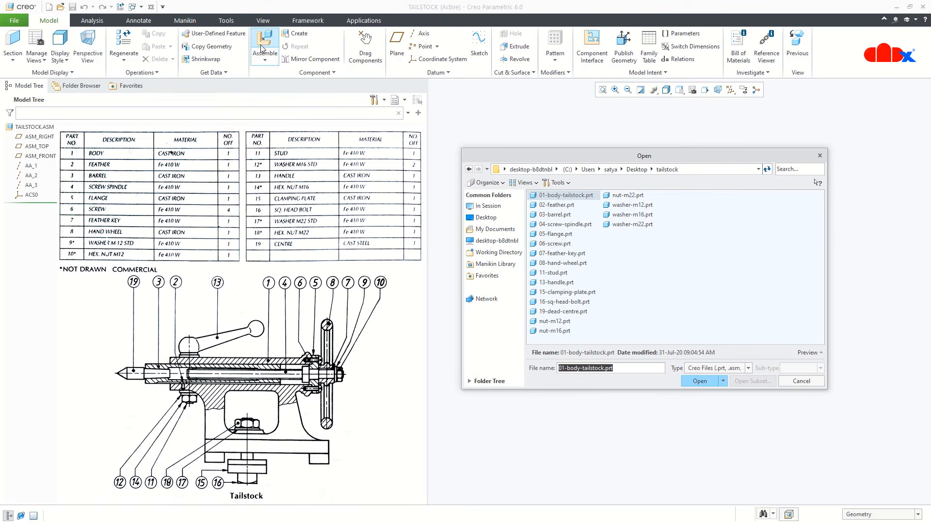
left_click(537, 196)
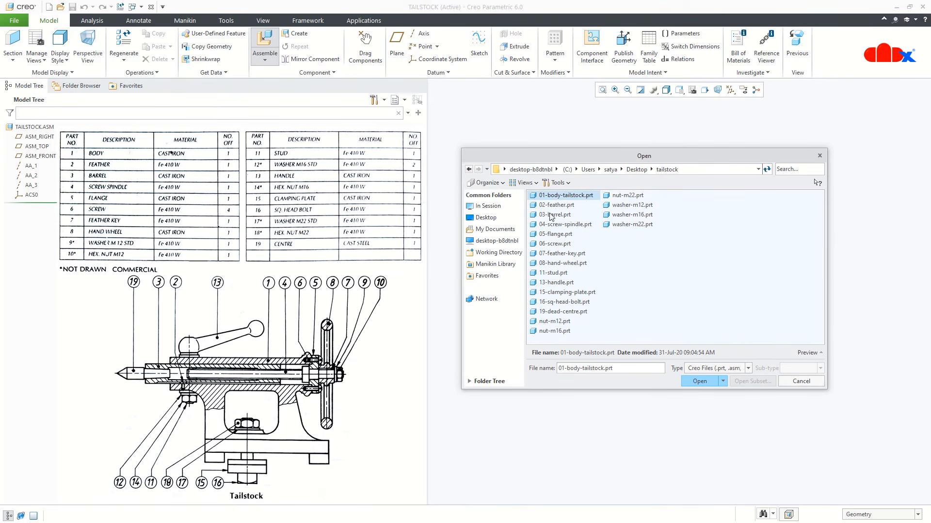
left_click(698, 382)
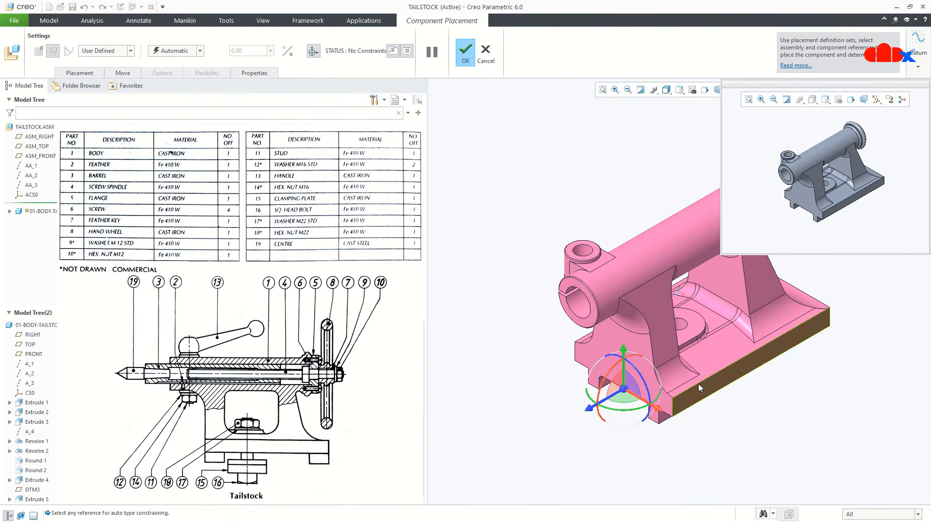
left_click(94, 76)
left_click(578, 141)
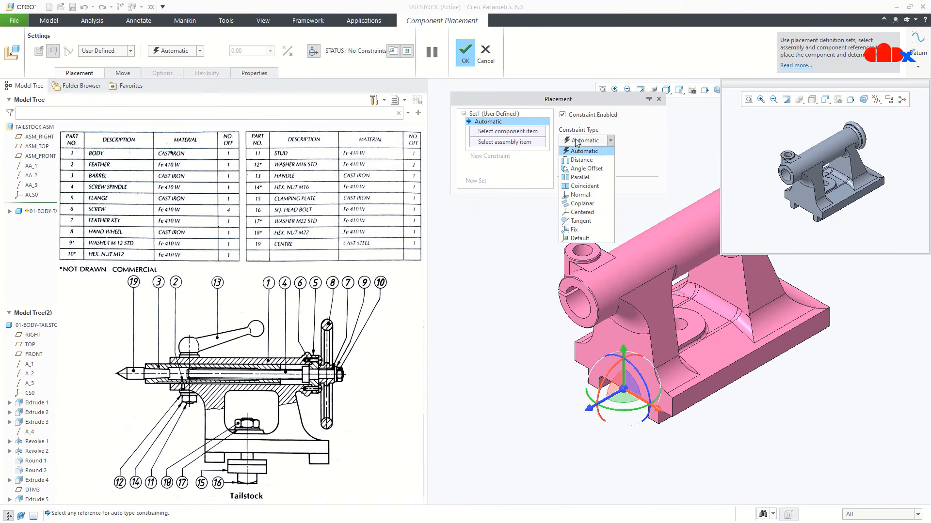
left_click(575, 237)
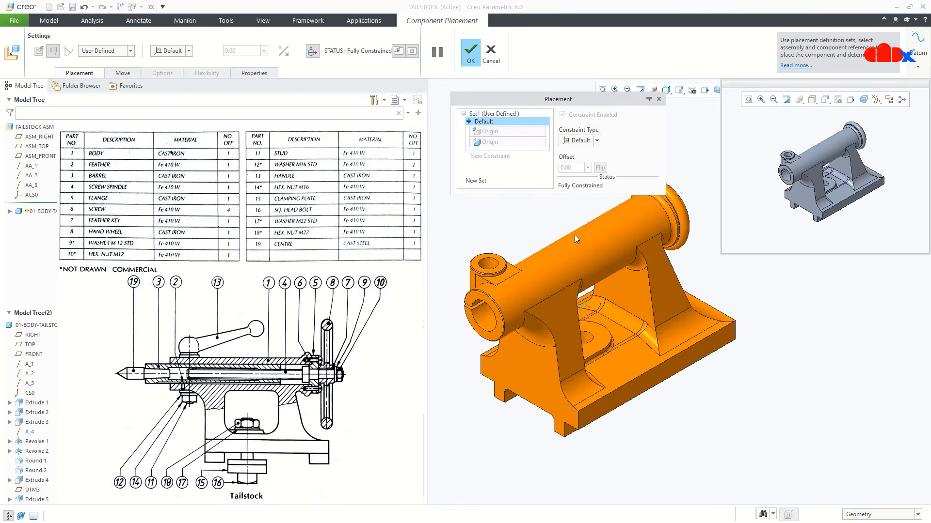
left_click(477, 59)
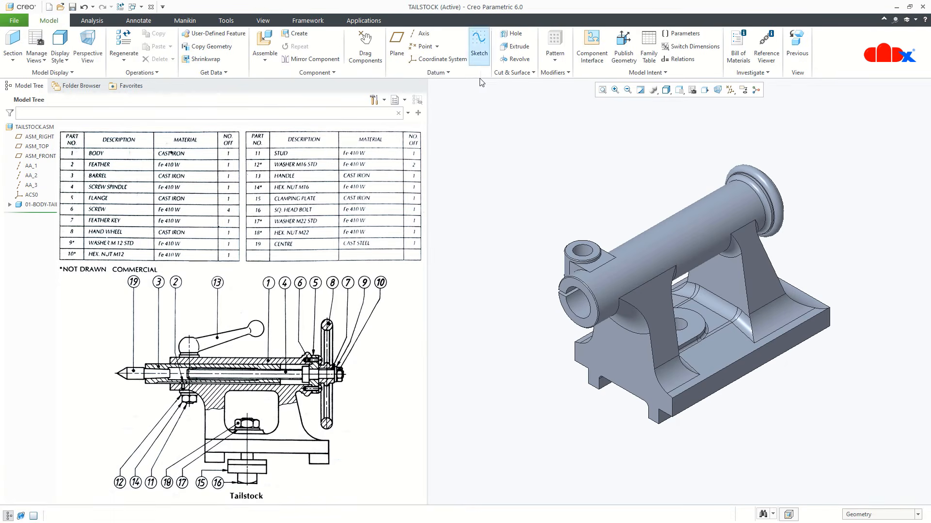
- Start a planar section of the assembly, showing the datum planes and placing it on ASM_RIGHT
left_click(263, 20)
left_click(305, 39)
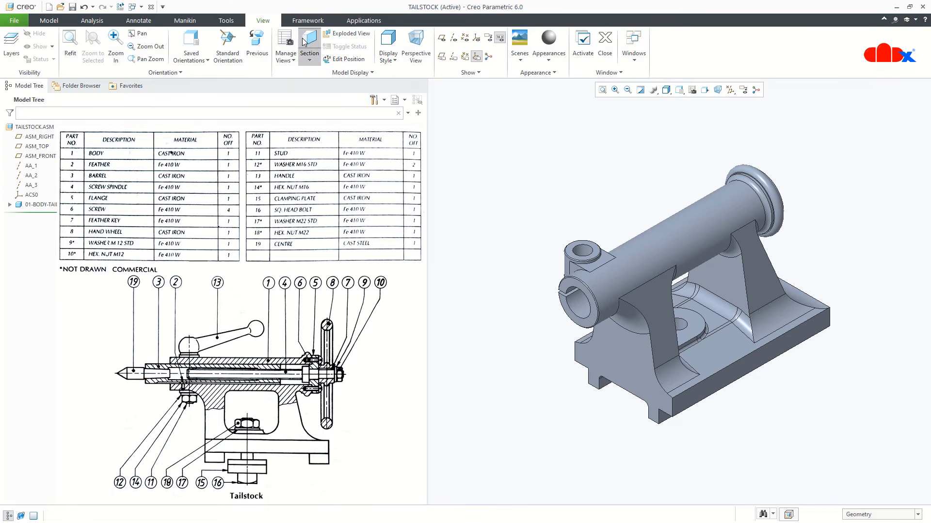
left_click(730, 90)
left_click(730, 145)
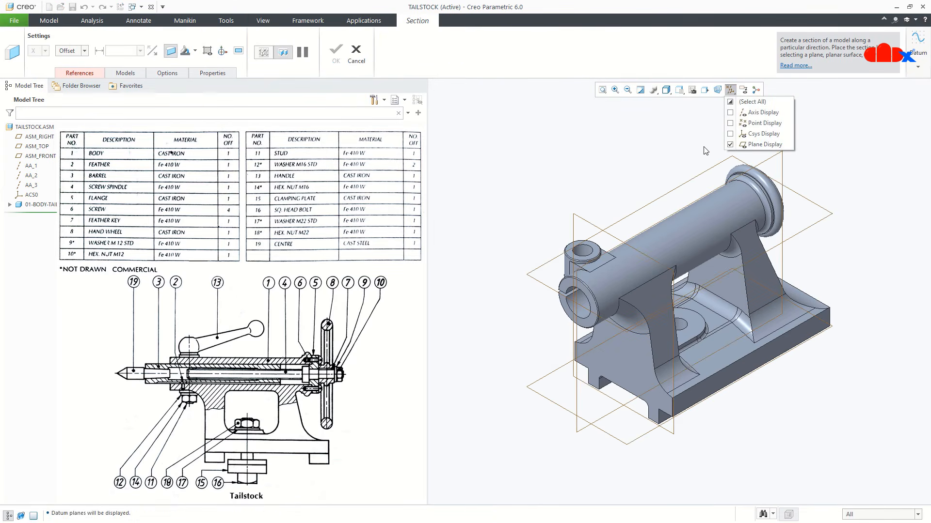
left_click(761, 162)
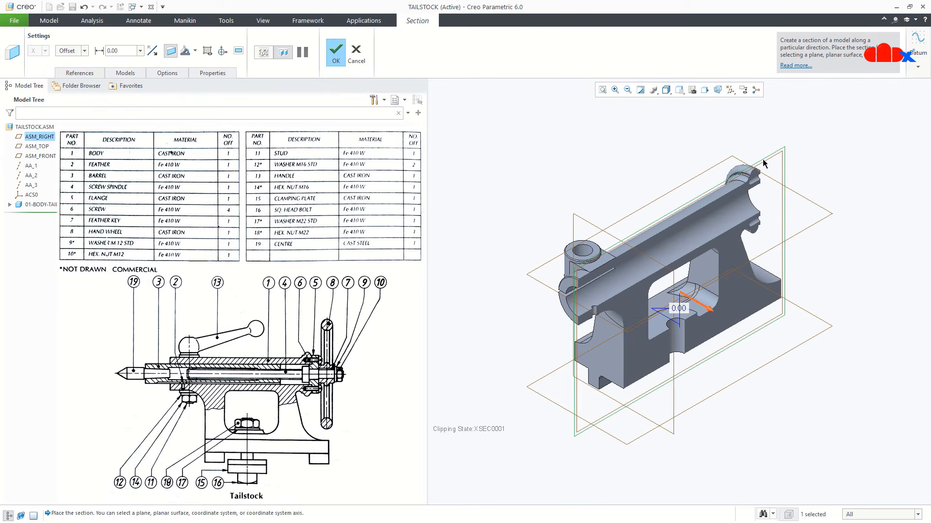
- Name the section A, complete it and turn the datum plane display off
left_click(225, 73)
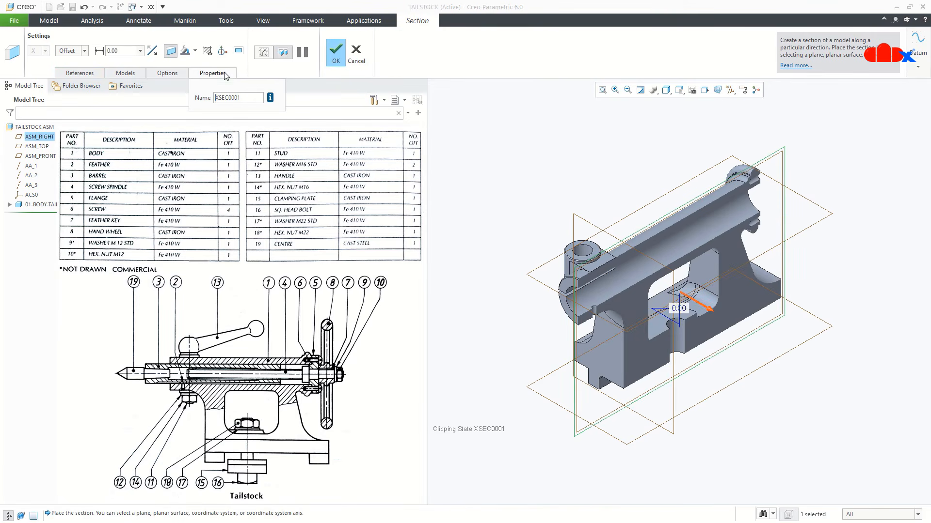
double_click(224, 98)
type("A")
key("Return")
left_click(334, 64)
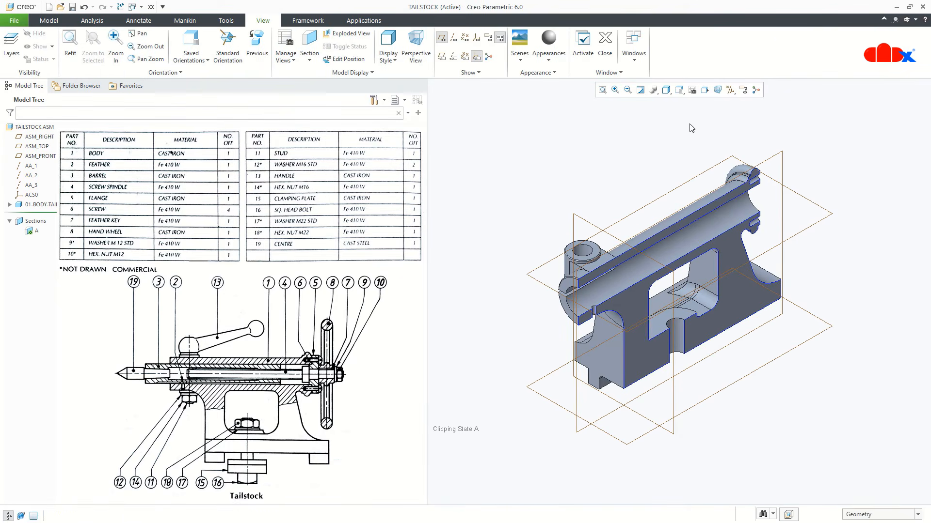
left_click(730, 89)
left_click(730, 145)
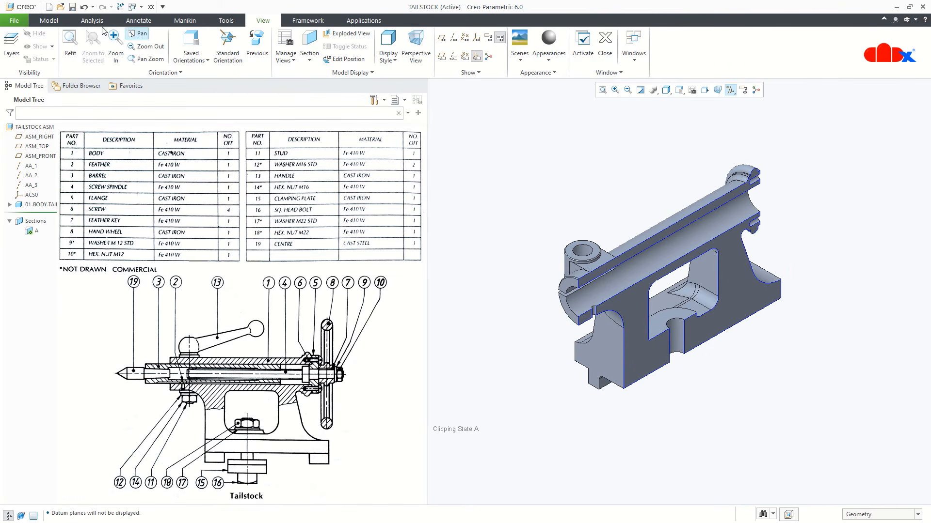
- Bring in 02-feather.prt with its separate component window and make its cylindrical shank coincident with the small hole below the body's bore
left_click(56, 20)
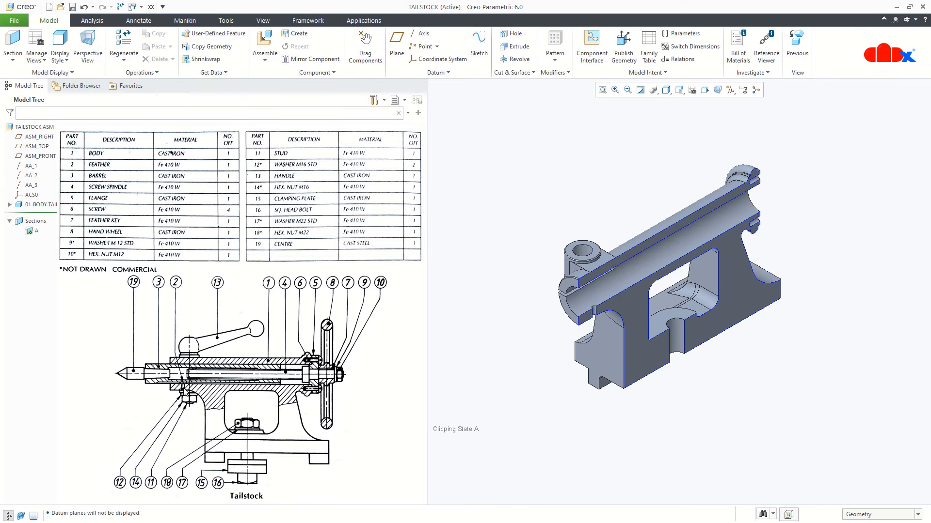
left_click(257, 40)
double_click(539, 206)
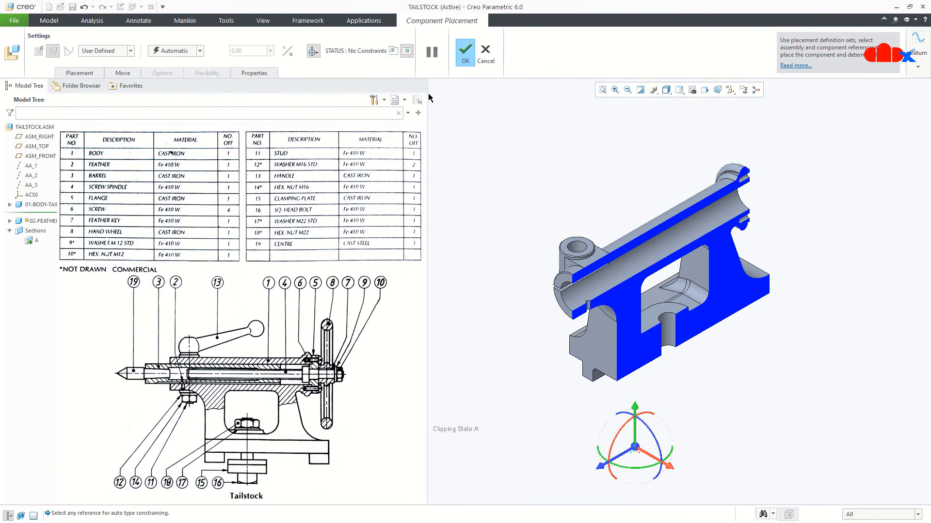
left_click(393, 51)
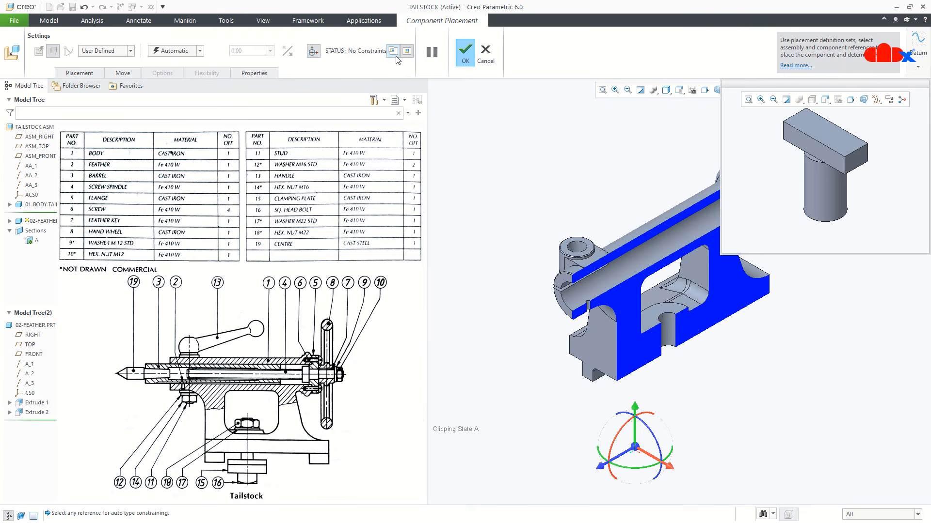
middle_click_drag(647, 223, 562, 234, "shift")
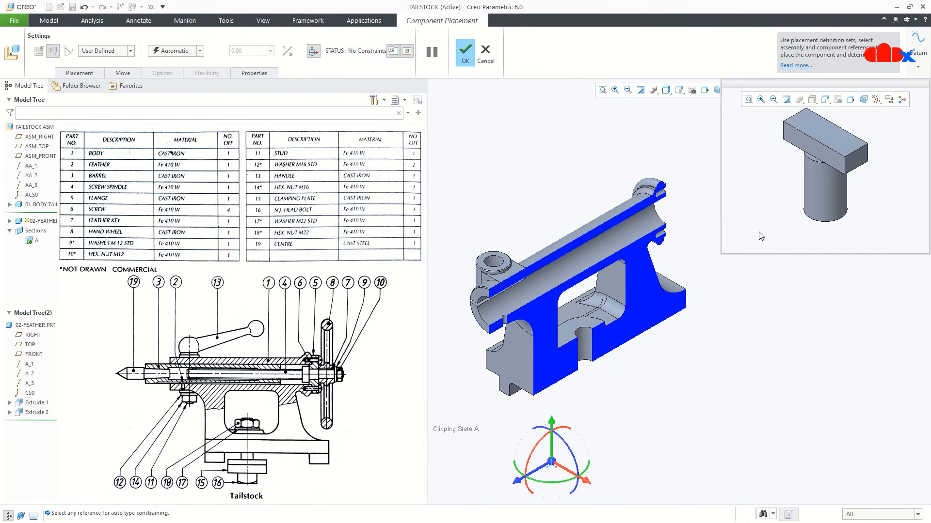
left_click(816, 197)
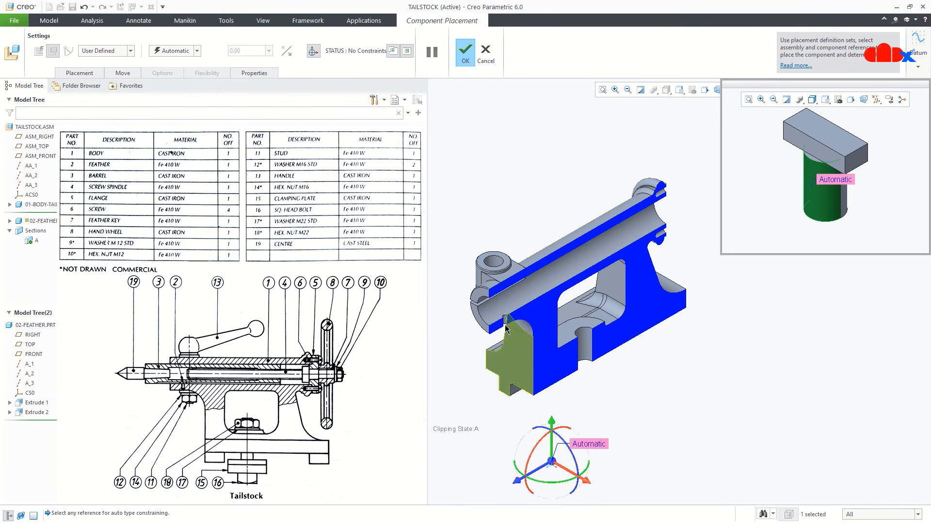
scroll(506, 316, "up", 8)
left_click(511, 310)
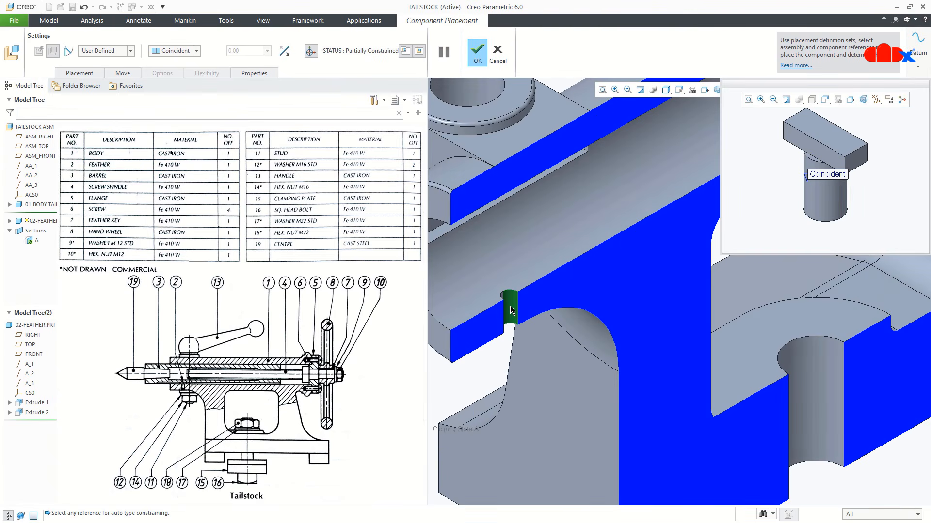
scroll(511, 310, "down", 5)
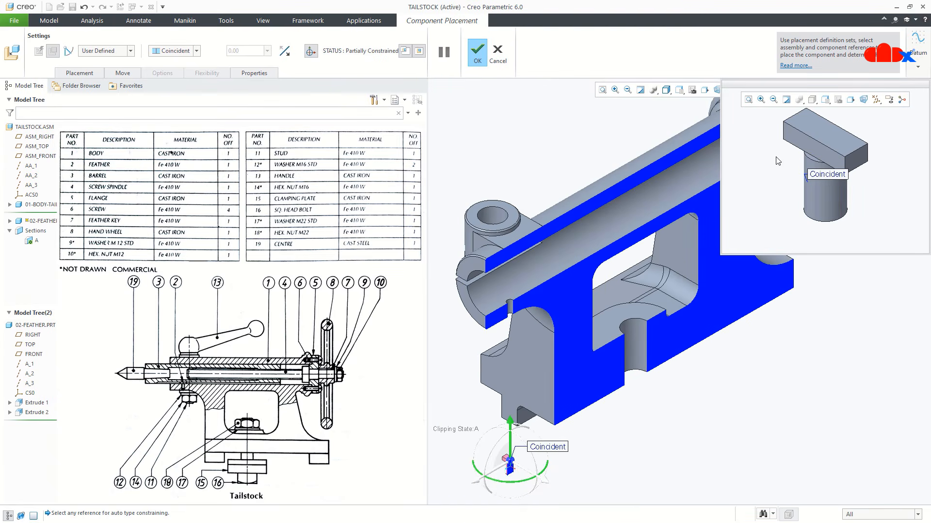
- Constrain the long side face of the feather's head Parallel to the side face of the body's base
left_click(793, 138)
middle_click_drag(505, 331, 442, 367)
left_click(443, 367)
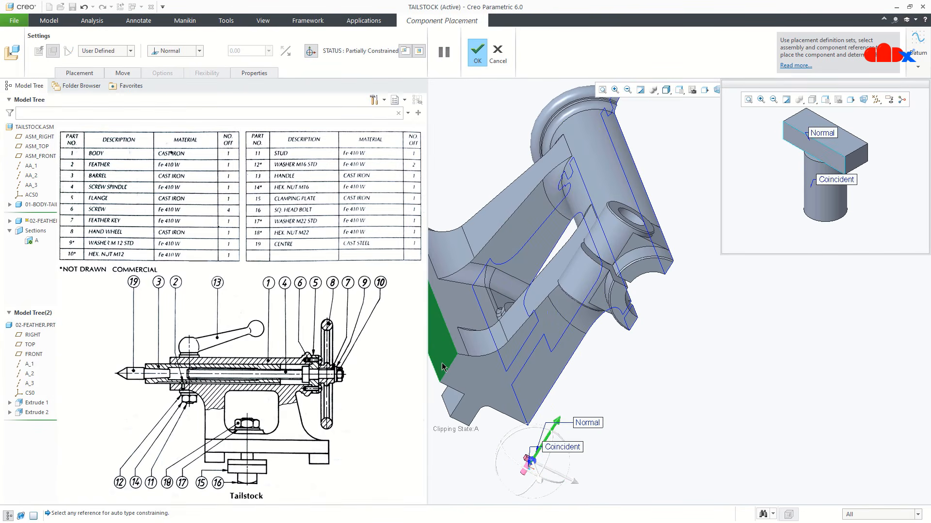
left_click(192, 51)
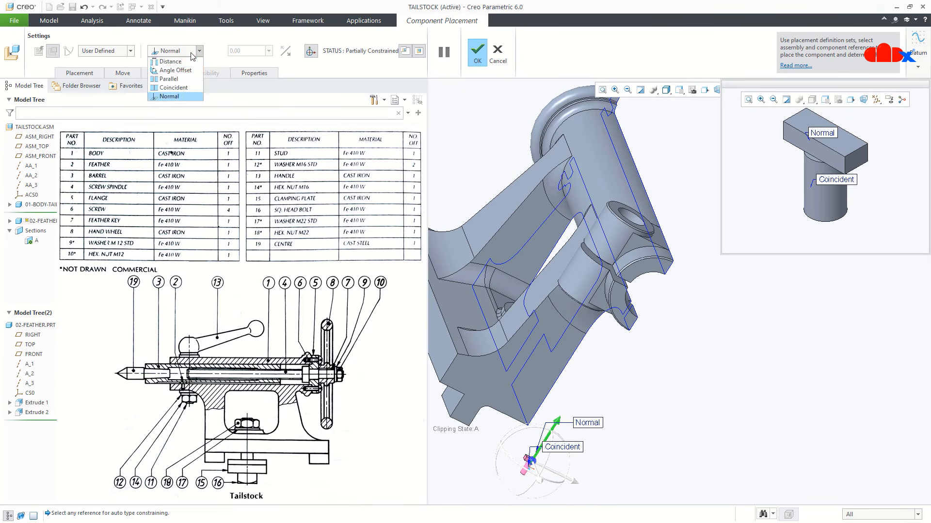
left_click(176, 79)
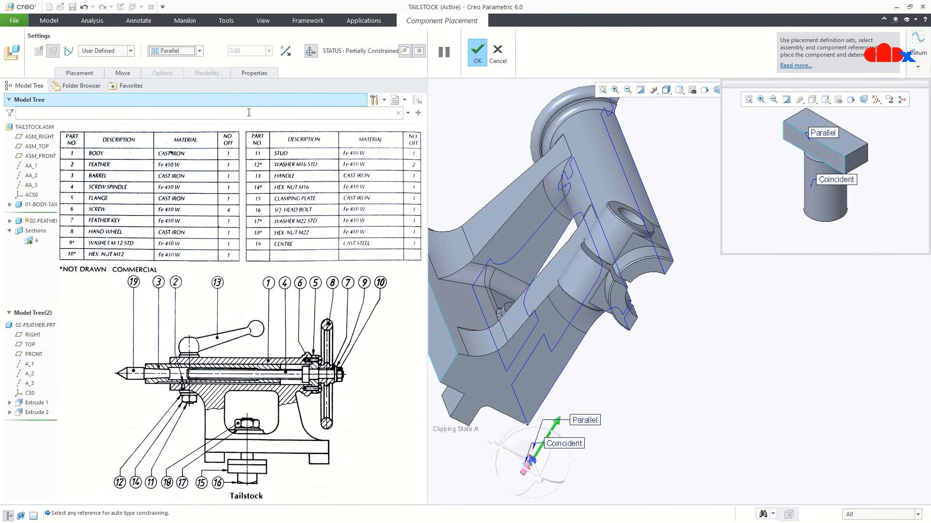
- Constrain the underside of the feather's head tangent to the body's bore and complete the feather placement
middle_click_drag(583, 282, 532, 272)
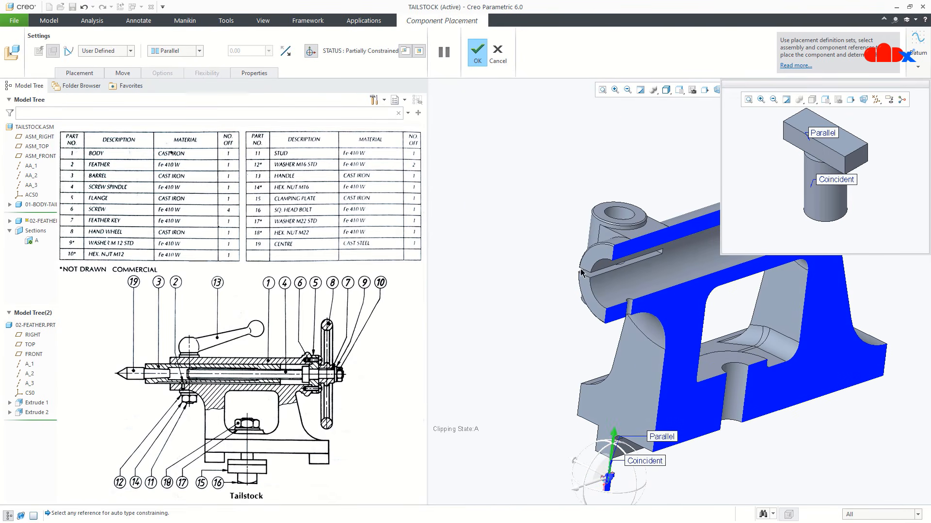
middle_click_drag(804, 202, 782, 183)
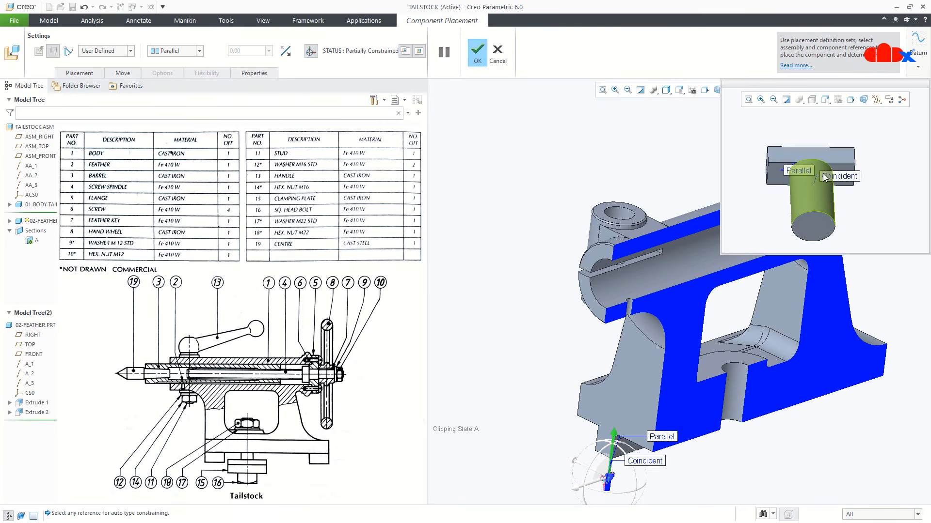
left_click(779, 179)
left_click(672, 278)
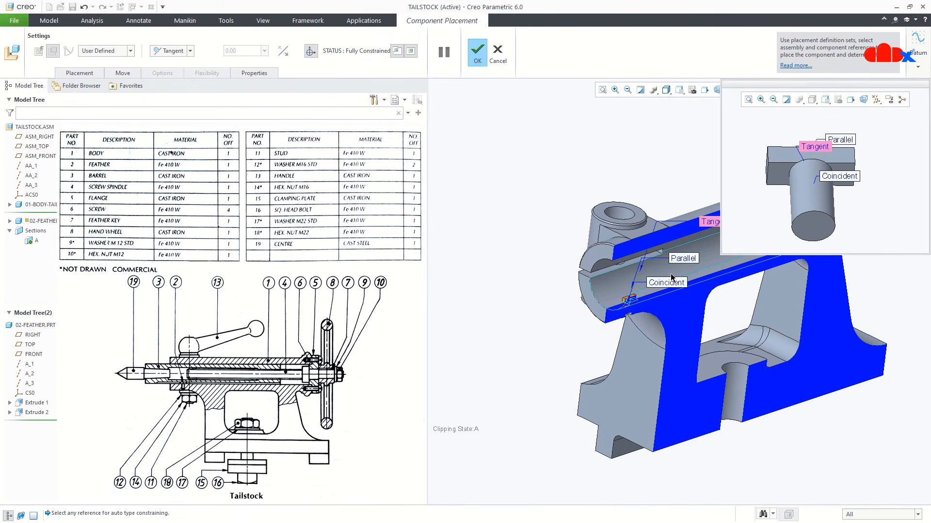
scroll(625, 305, "up", 6)
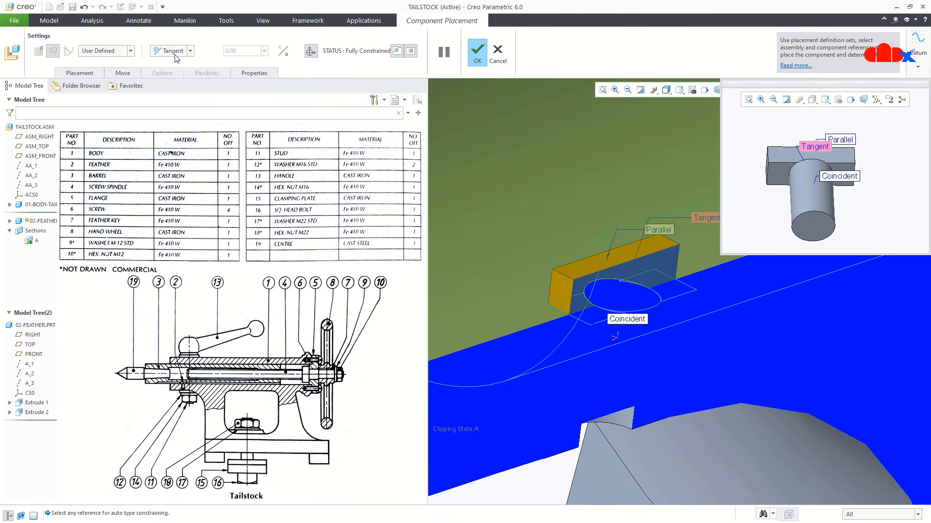
left_click(479, 63)
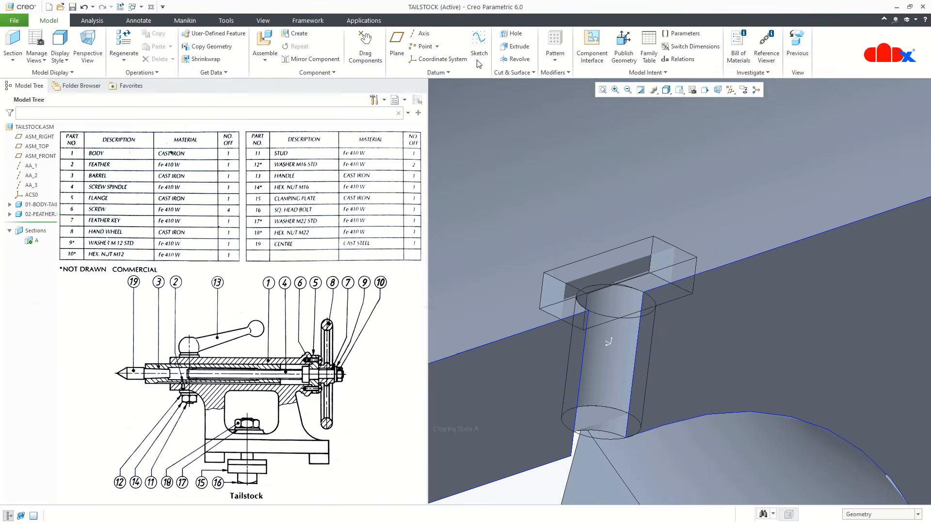
- Return to the default orientation and bring 03-barrel.prt into the assembly for placement
scroll(592, 225, "down", 5)
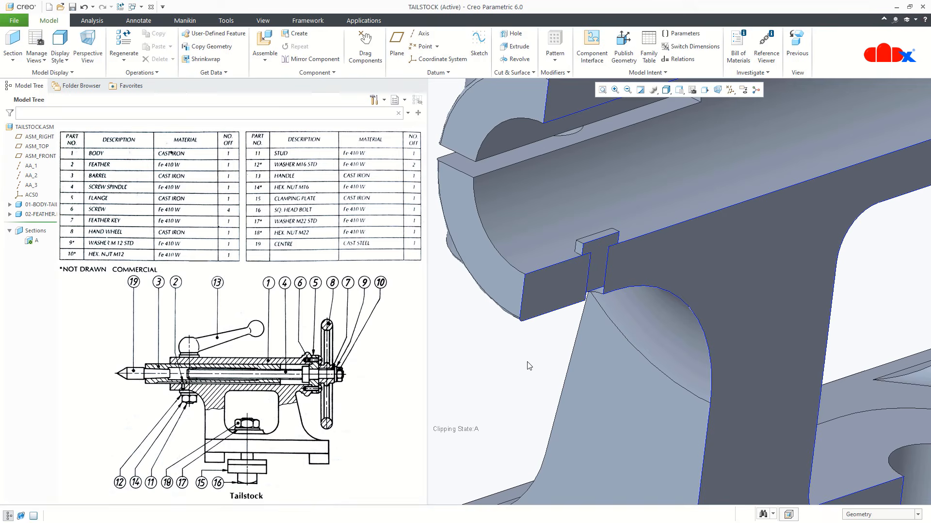
middle_click_drag(588, 319, 584, 315)
scroll(584, 315, "down", 4)
middle_click_drag(541, 259, 536, 234)
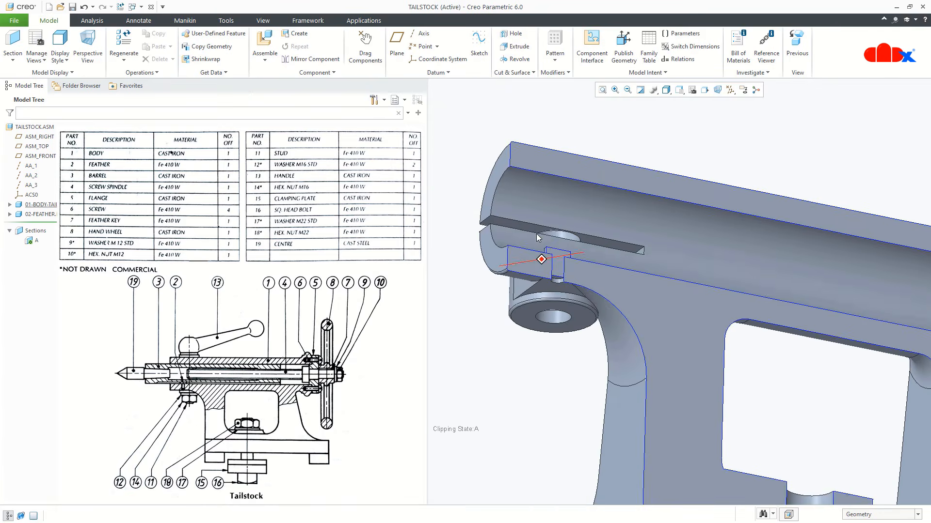
scroll(543, 258, "up", 3)
key("ctrl+d")
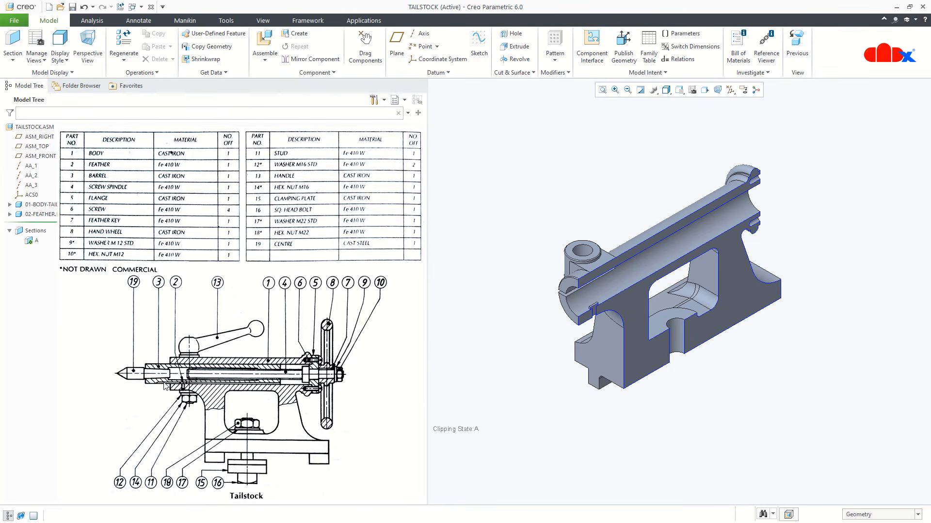
left_click(265, 42)
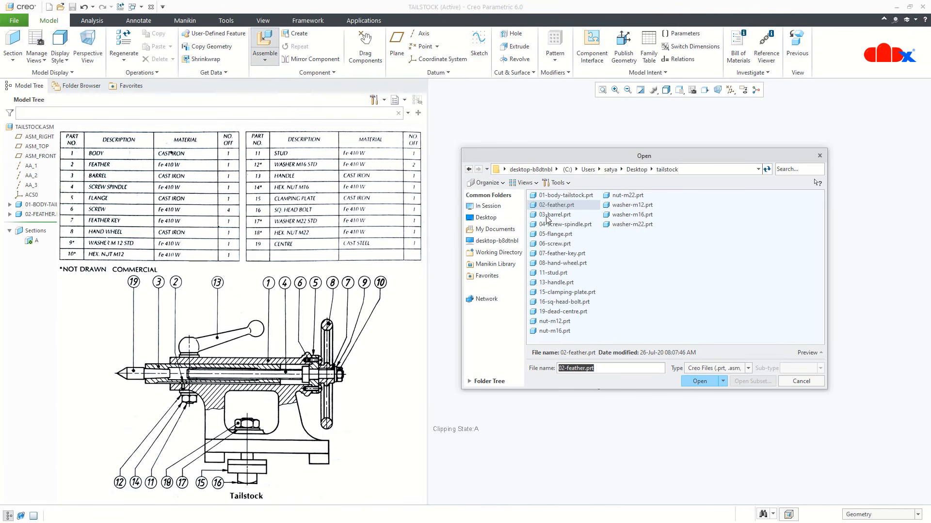
double_click(547, 215)
scroll(561, 224, "down", 2)
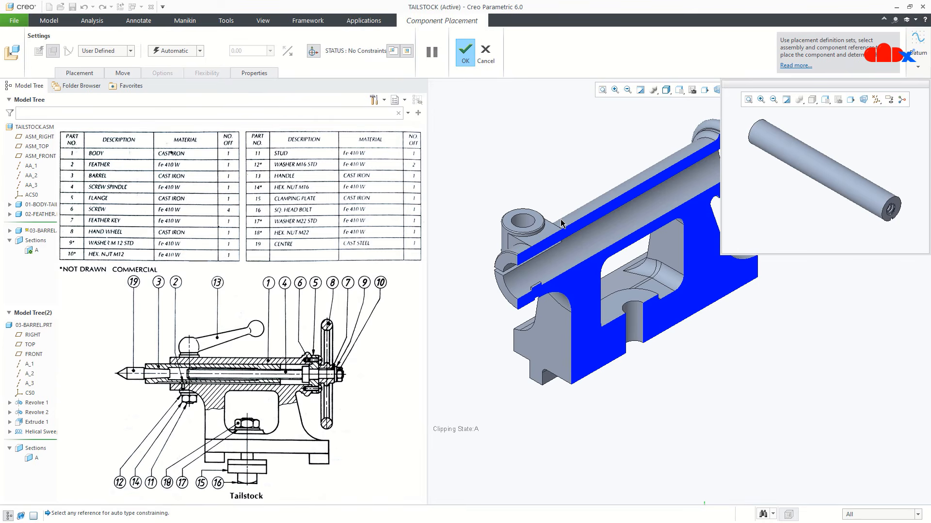
- Make the barrel's outer cylinder coincident with the body's bore and flip the barrel's direction
mouse_move(788, 218)
middle_mouse_down()
mouse_move(823, 238)
mouse_move(791, 222)
mouse_move(788, 208)
middle_mouse_up()
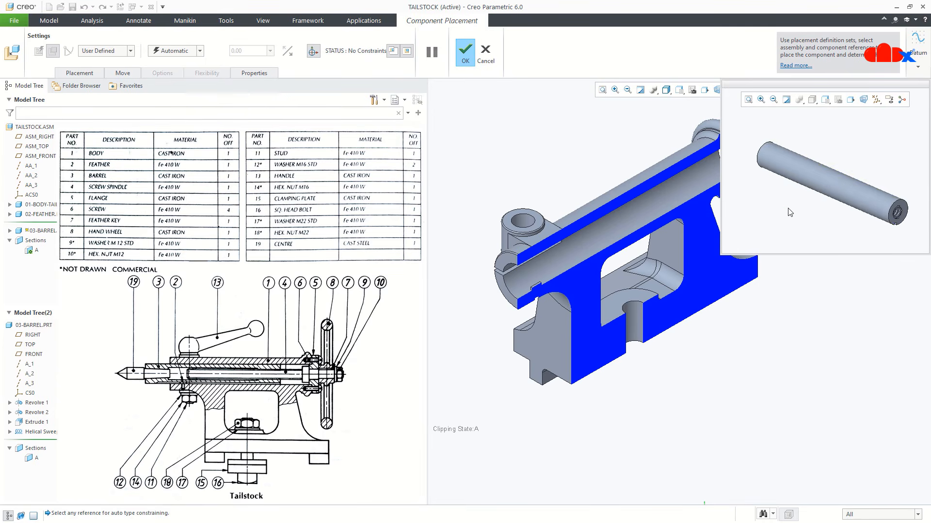
left_click(808, 179)
left_click(662, 213)
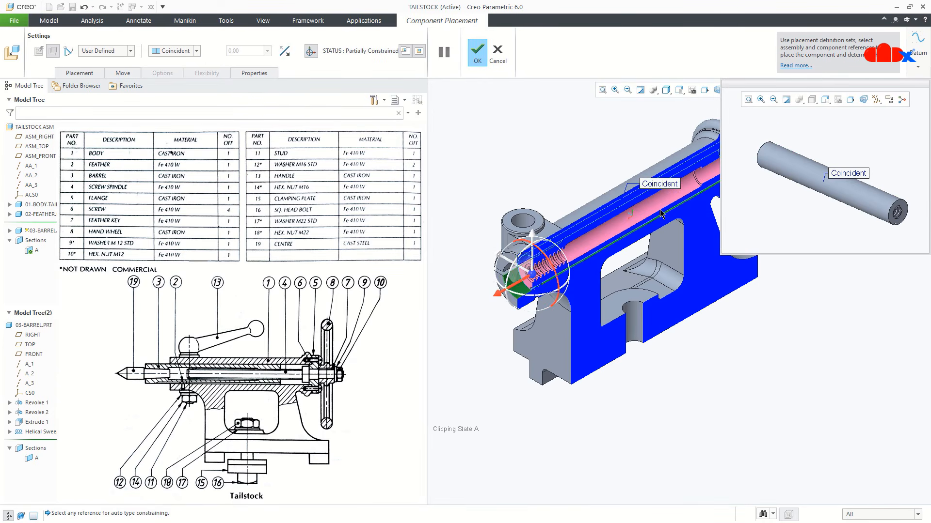
left_click(285, 52)
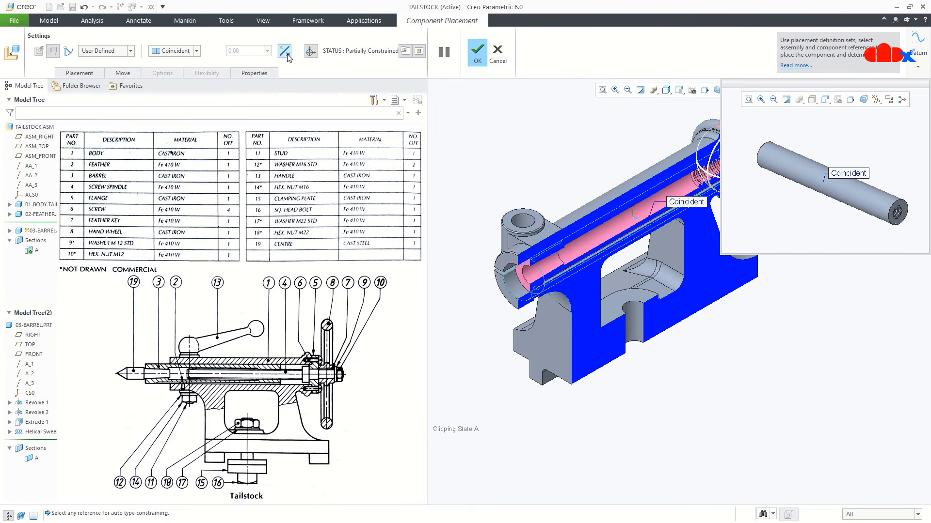
- Constrain the barrel's end face to the body's end face with a Distance of 38 mm, projecting outward from the bore
middle_click_drag(543, 269, 518, 277)
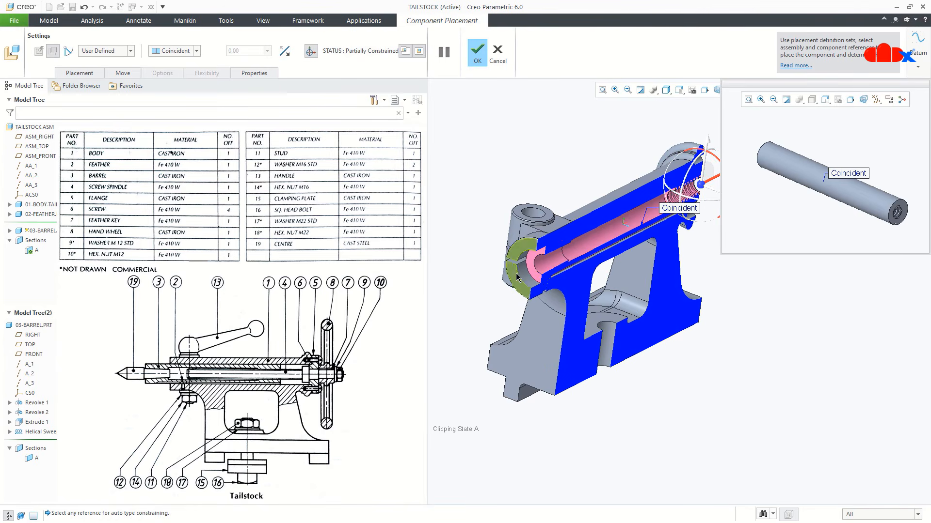
scroll(517, 277, "up", 3)
left_click(556, 272)
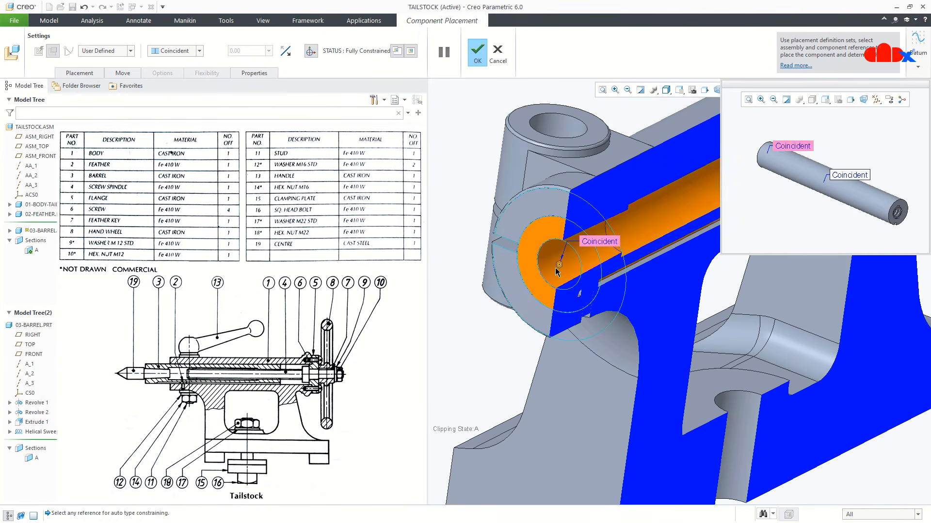
scroll(556, 272, "down", 3)
middle_click_drag(554, 272, 539, 274)
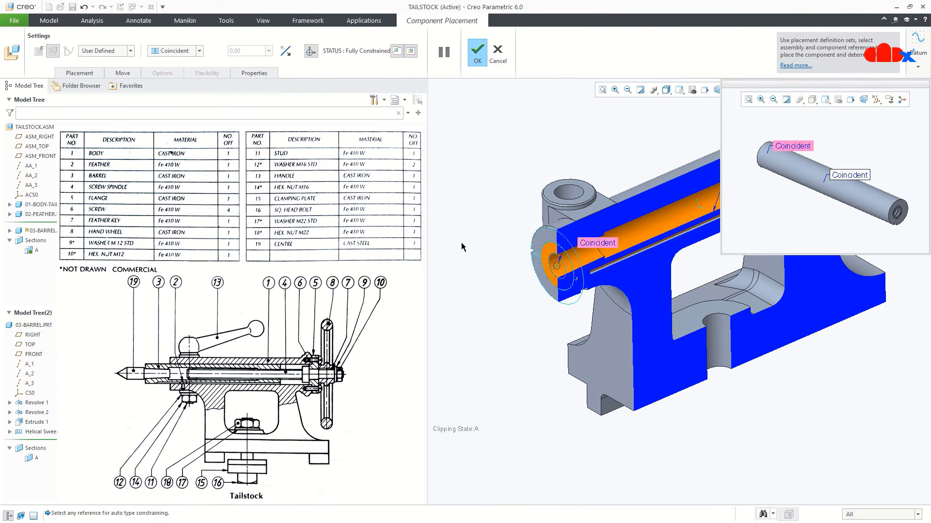
left_click(200, 51)
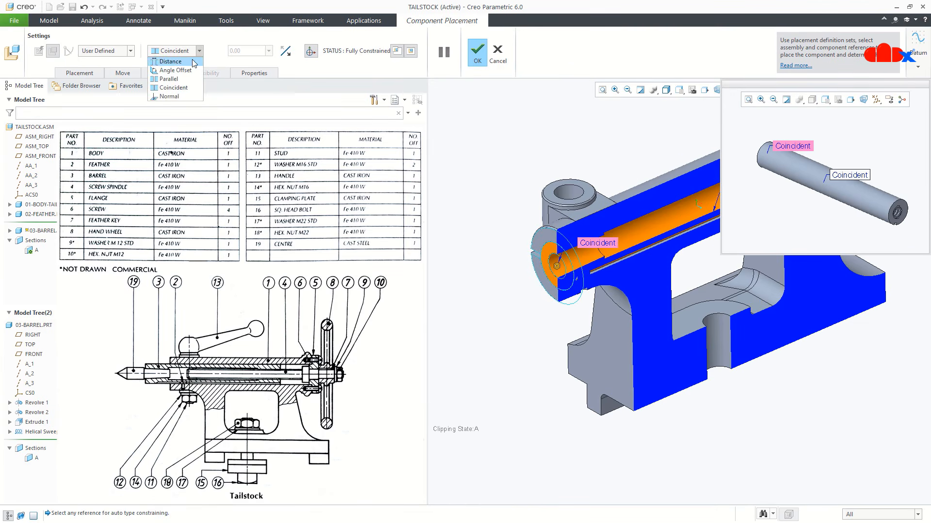
left_click(168, 61)
left_click_drag(532, 270, 525, 316)
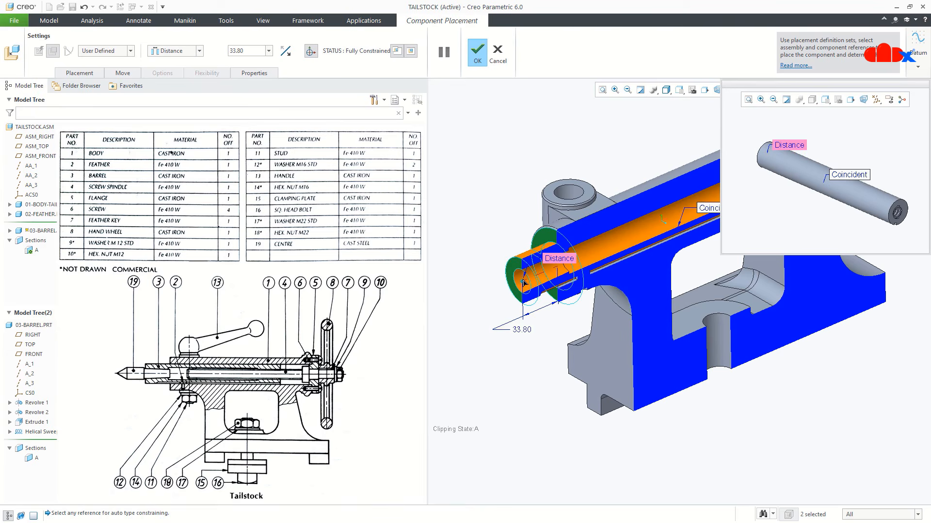
double_click(522, 330)
type("38")
key("Return")
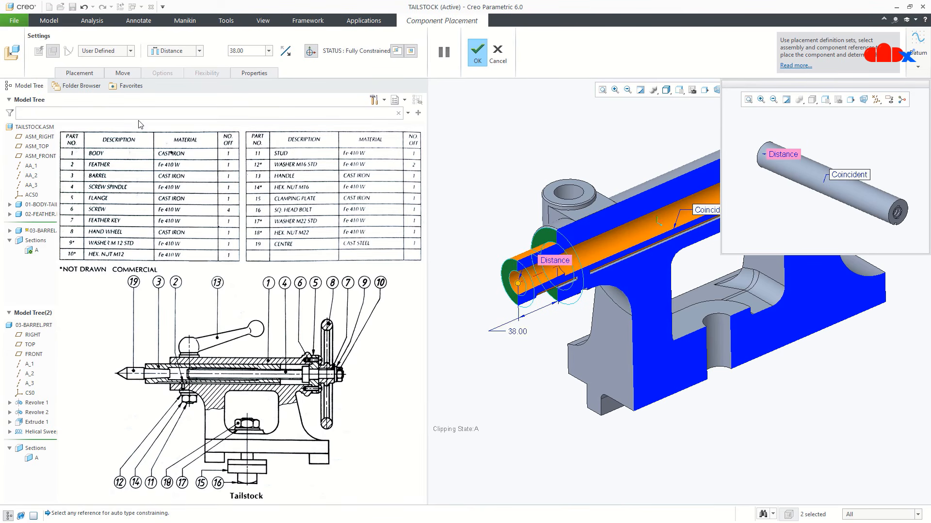
- Turn off Allow Assumptions for the barrel and constrain its slot face to a flat face of the body to complete the placement
left_click(96, 73)
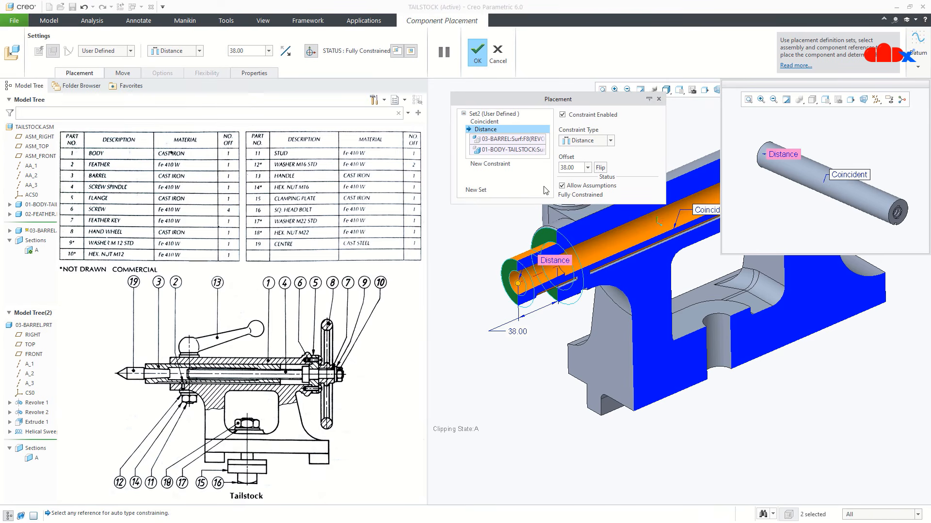
left_click(562, 186)
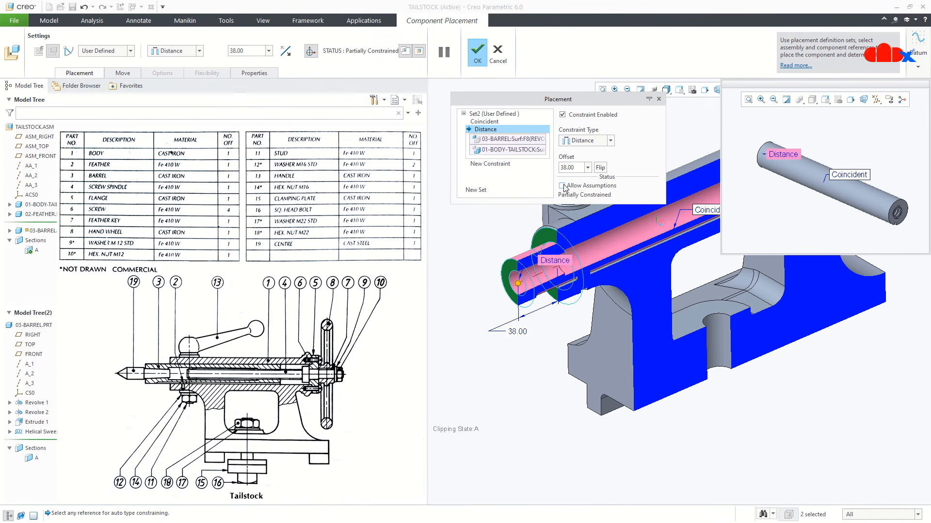
left_click(506, 166)
scroll(551, 306, "down", 5)
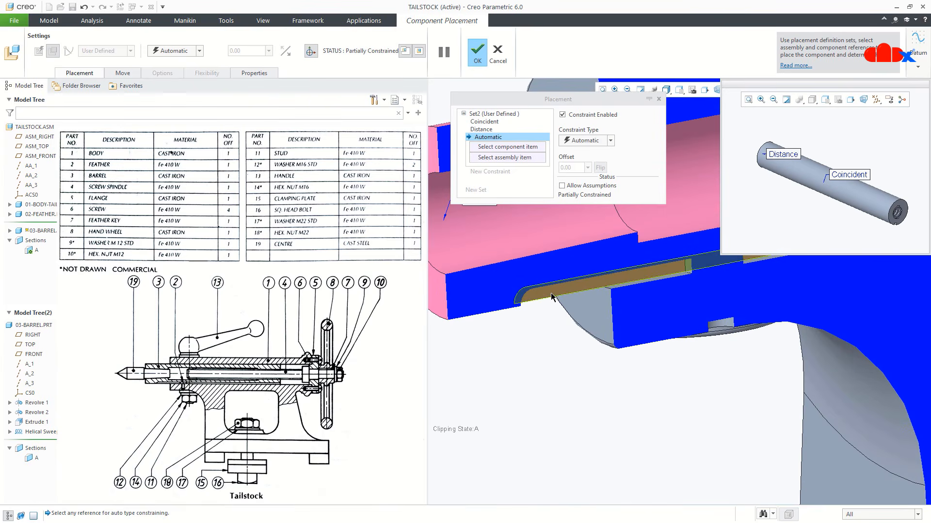
left_click(552, 297)
scroll(570, 332, "up", 5)
middle_click_drag(602, 345, 637, 347)
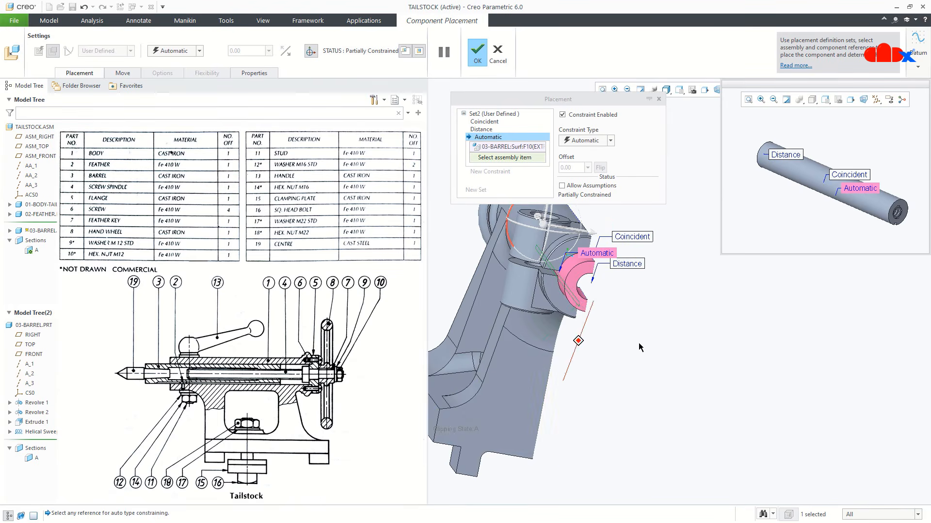
left_click(434, 425)
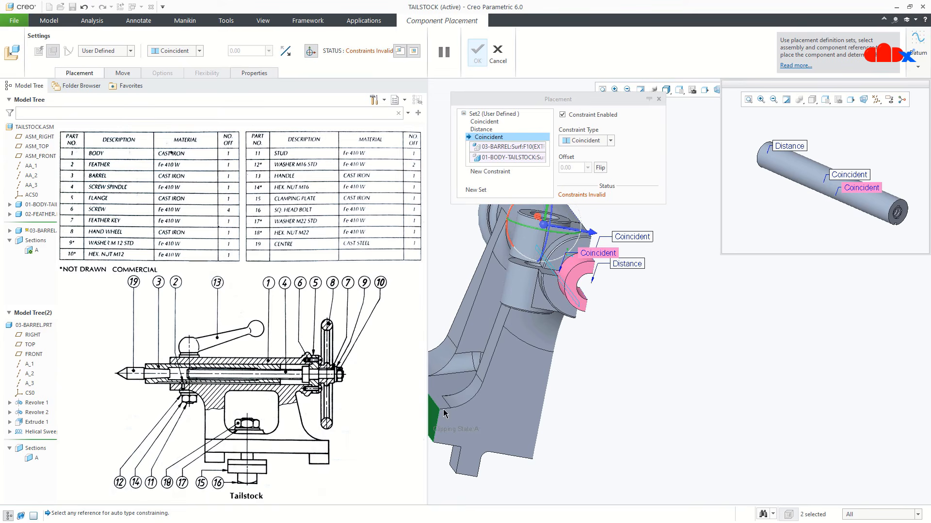
left_click(582, 172)
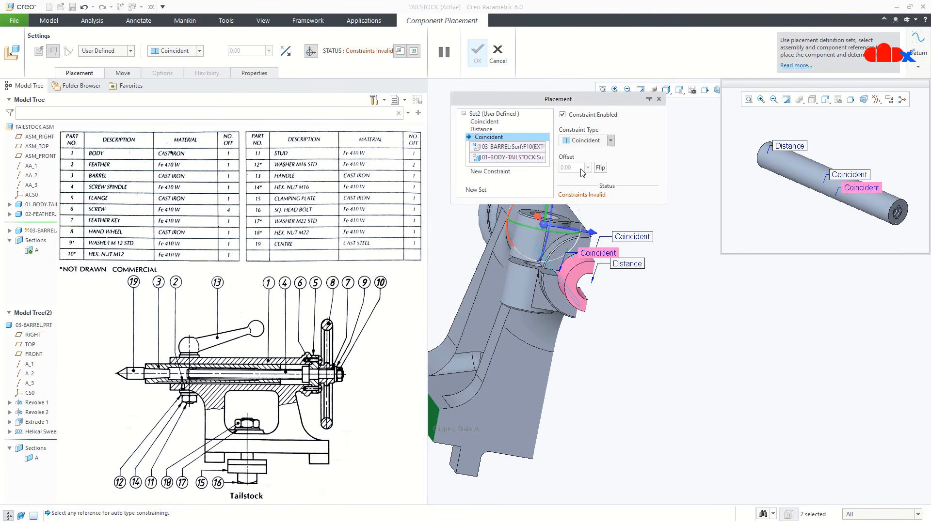
left_click(478, 52)
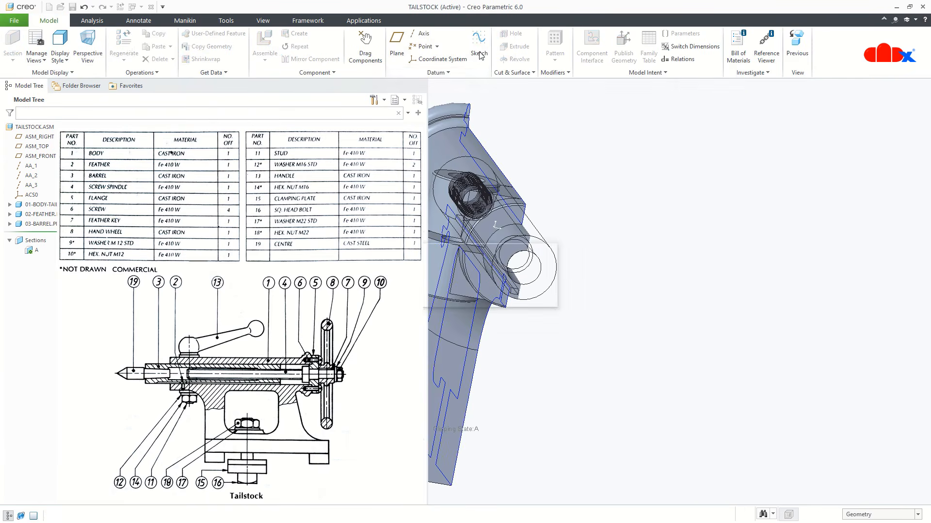
- Return to the default orientation and bring 04-screw-spindle.prt into the assembly for placement
key("ctrl+d")
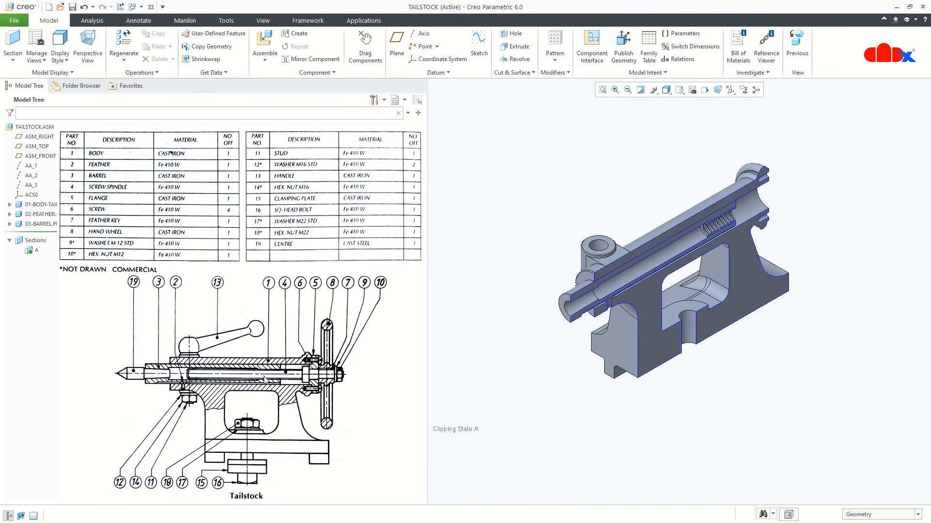
left_click(264, 40)
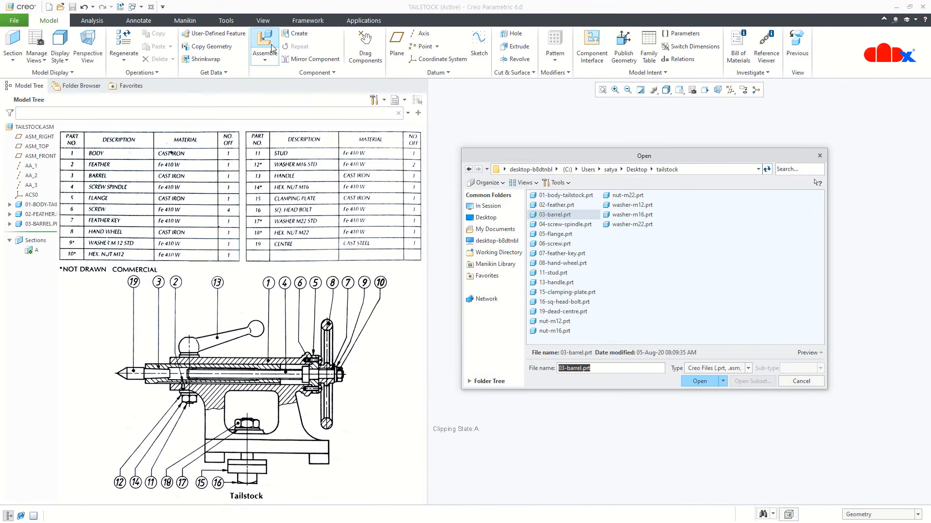
double_click(543, 224)
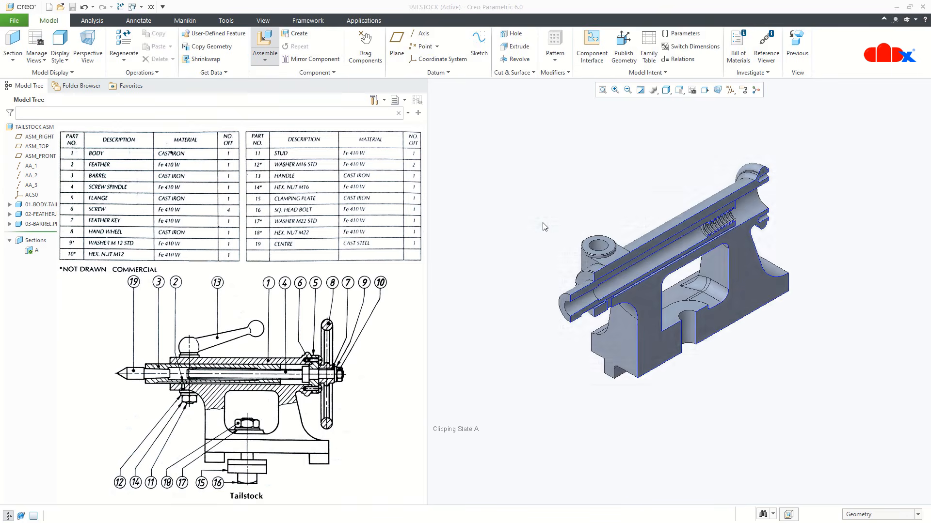
- Make the screw spindle's cylindrical surface coincident with the bore and flip the spindle's direction
scroll(581, 231, "up", 3)
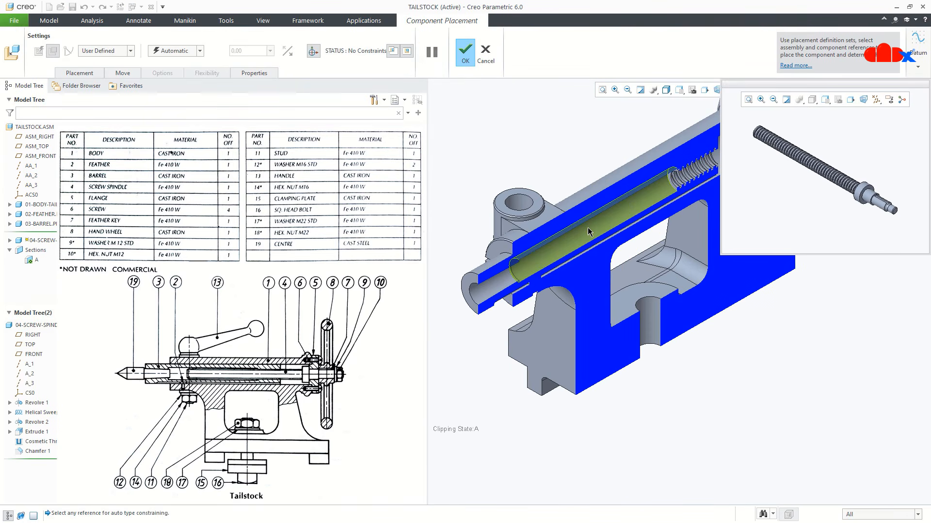
left_click(856, 195)
scroll(605, 262, "down", 3)
scroll(574, 257, "down", 2)
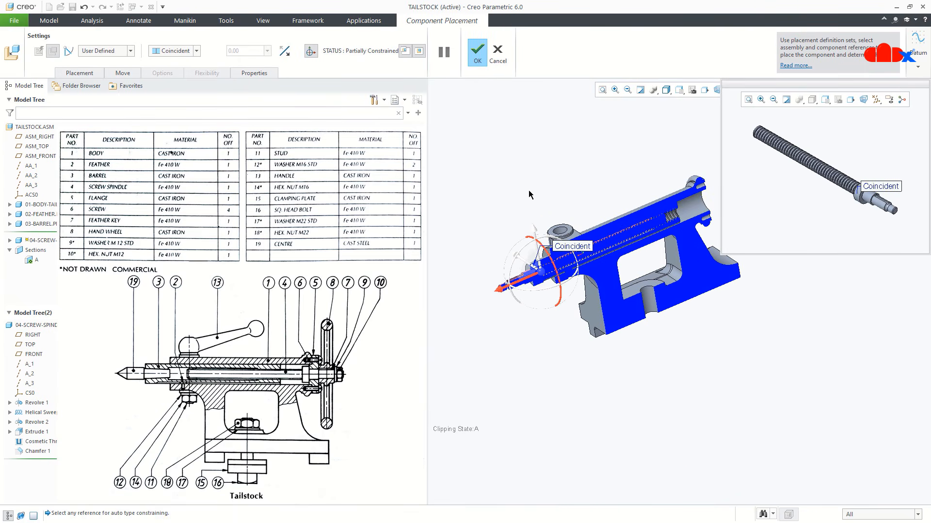
left_click(285, 51)
scroll(648, 204, "up", 2)
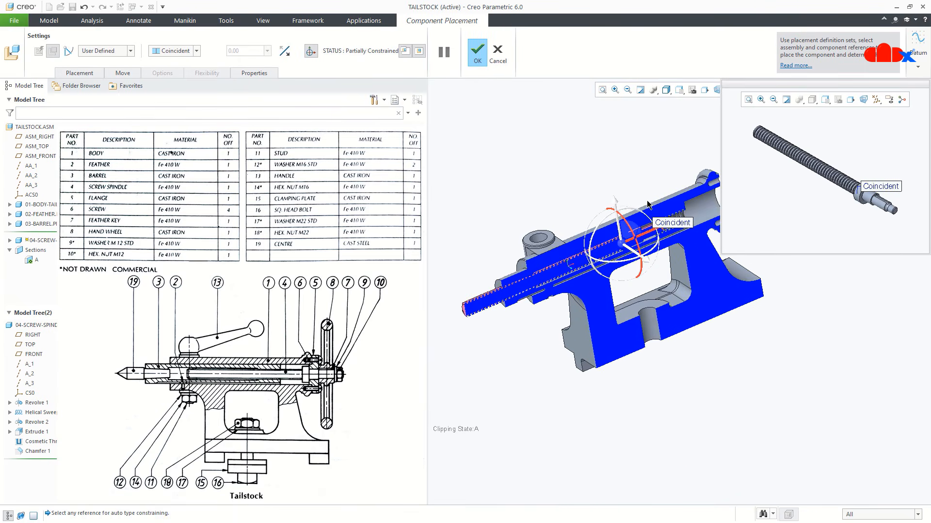
- Slide the spindle along the bore and constrain its collar's outward face to the body's end face on the handwheel side
left_click_drag(654, 226, 723, 218)
scroll(687, 282, "up", 8)
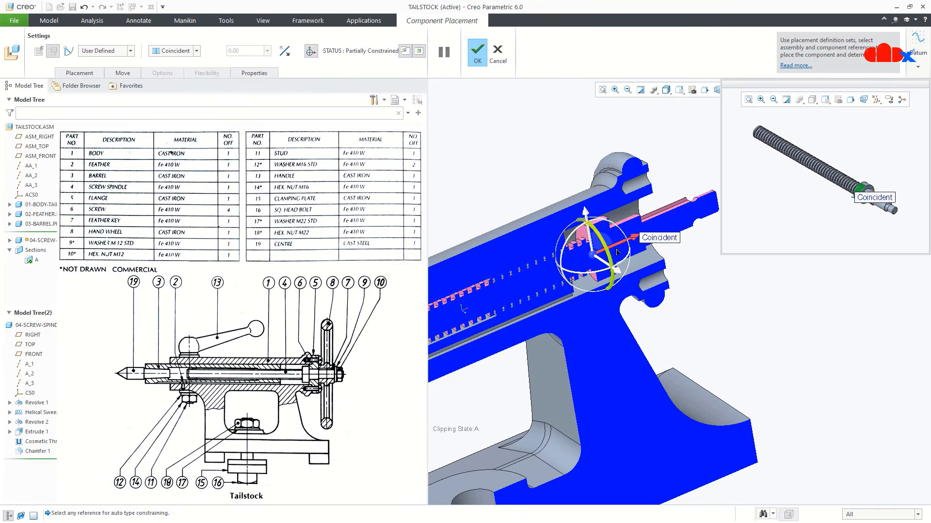
middle_click_drag(608, 253, 576, 266)
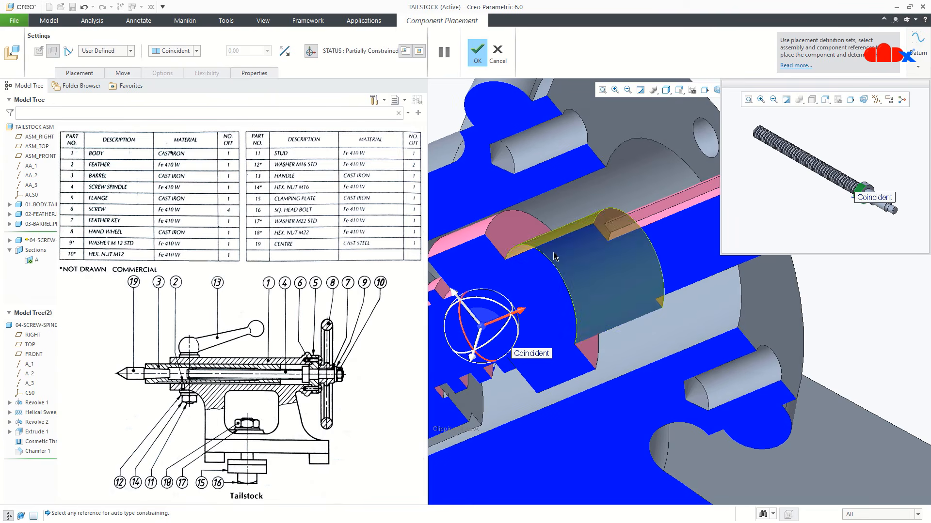
left_click(510, 237)
left_click(627, 150)
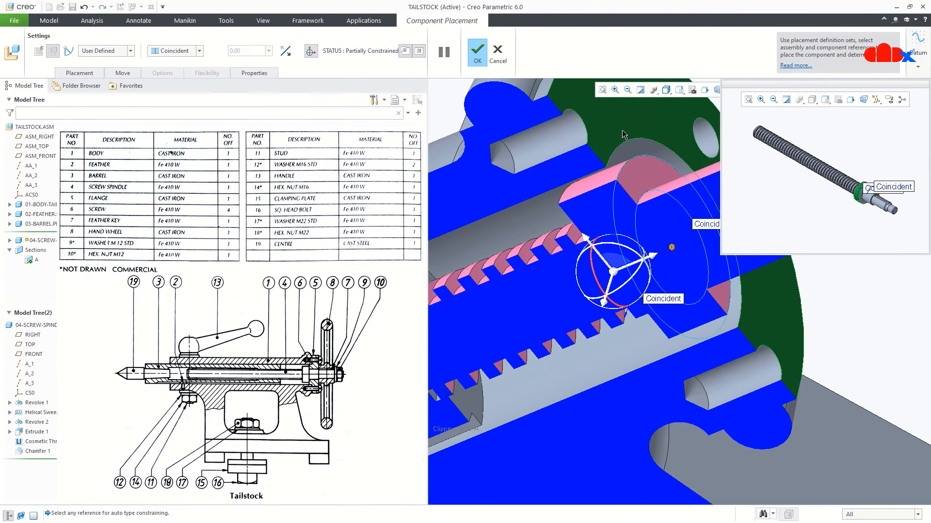
- Change the collar face constraint to Distance and recess the collar 6 mm into the bore
scroll(575, 252, "down", 5)
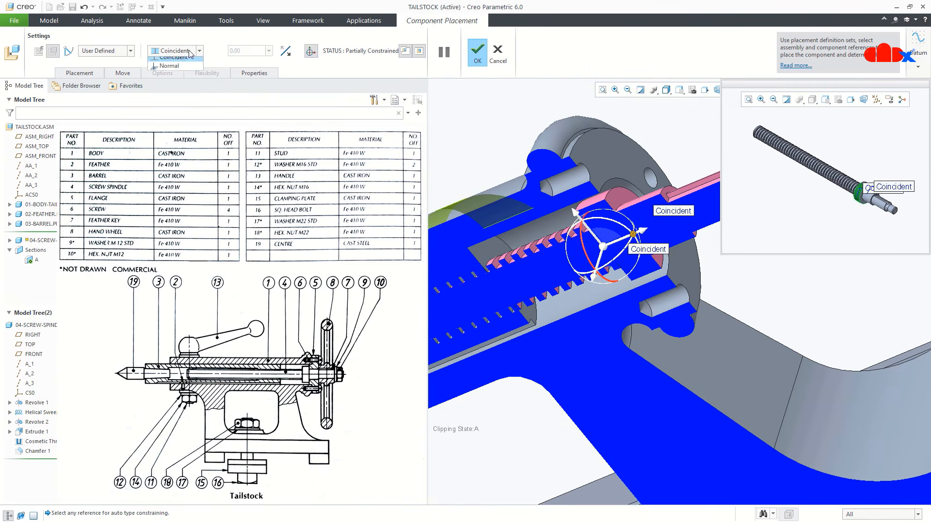
left_click(170, 60)
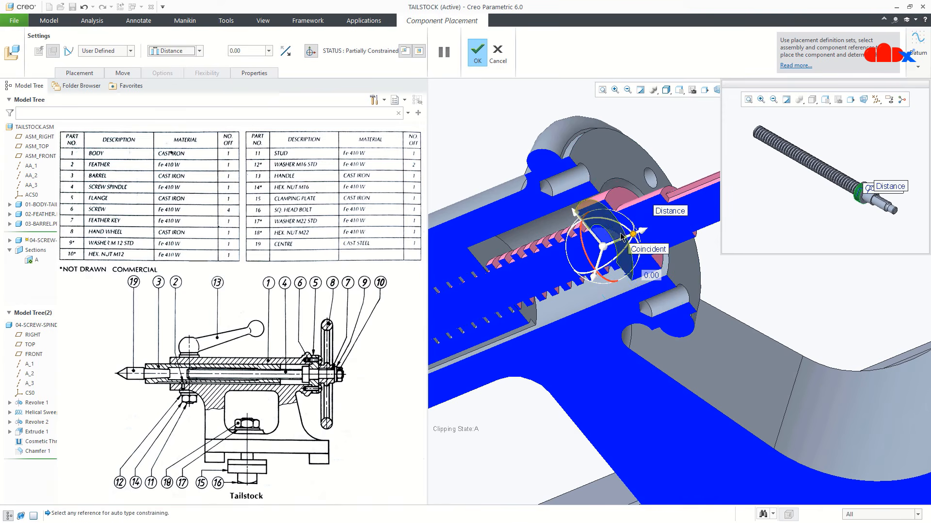
left_click_drag(621, 234, 601, 295)
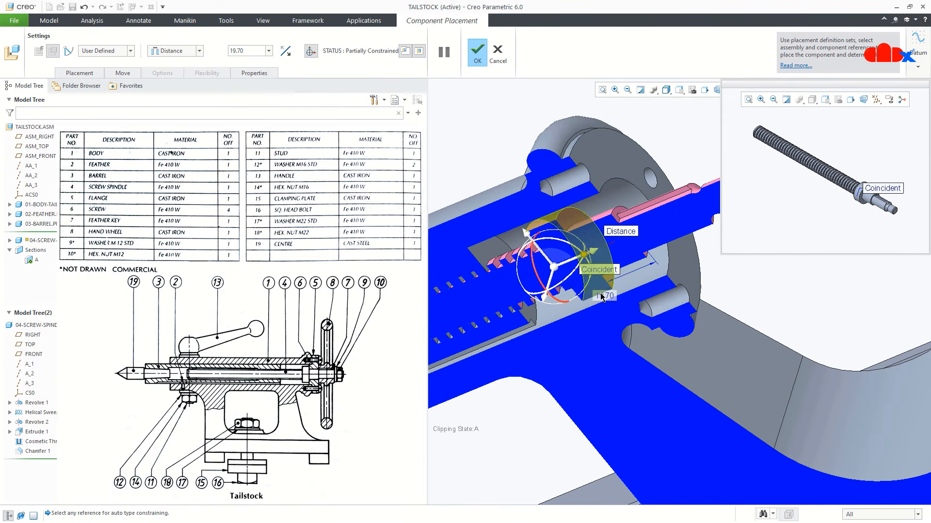
double_click(601, 295)
type("6")
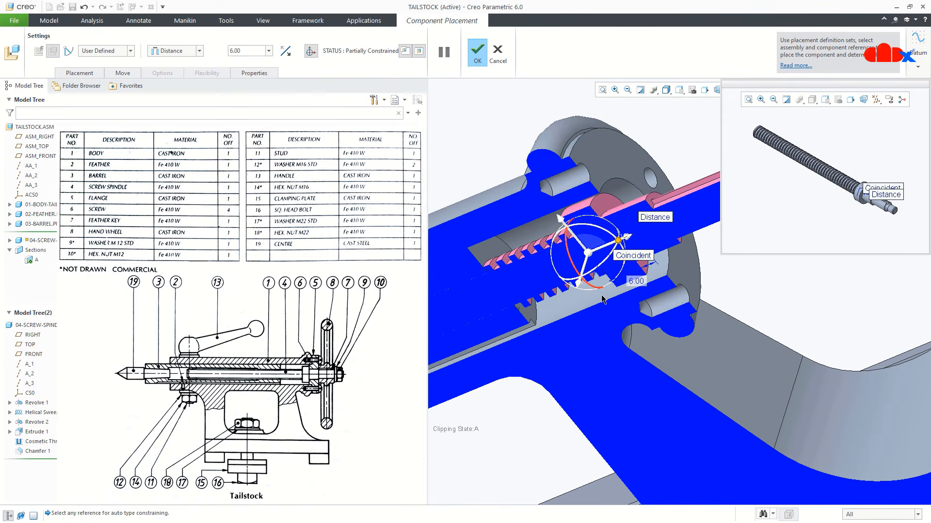
key("Return")
- Constrain the spindle's keyway face Parallel to a flat face of the body's base and complete the spindle placement
scroll(610, 295, "down", 6)
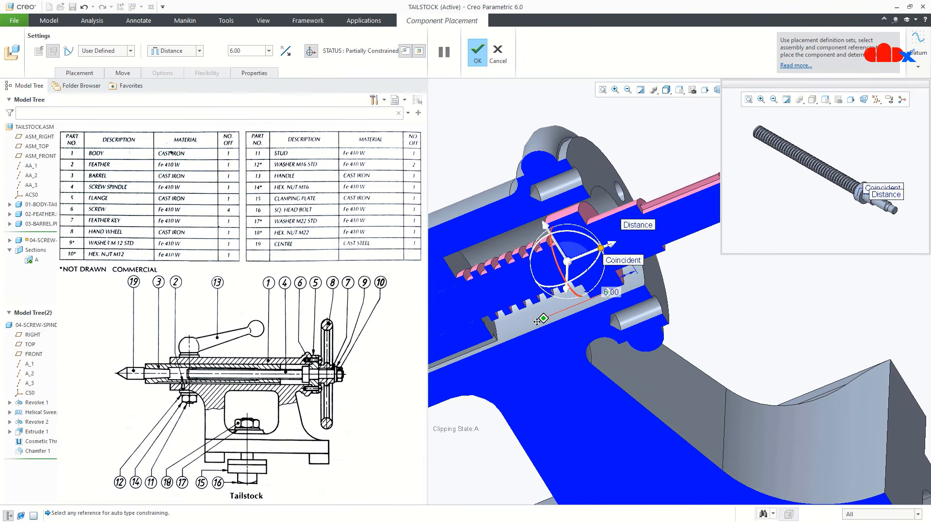
left_click(669, 209)
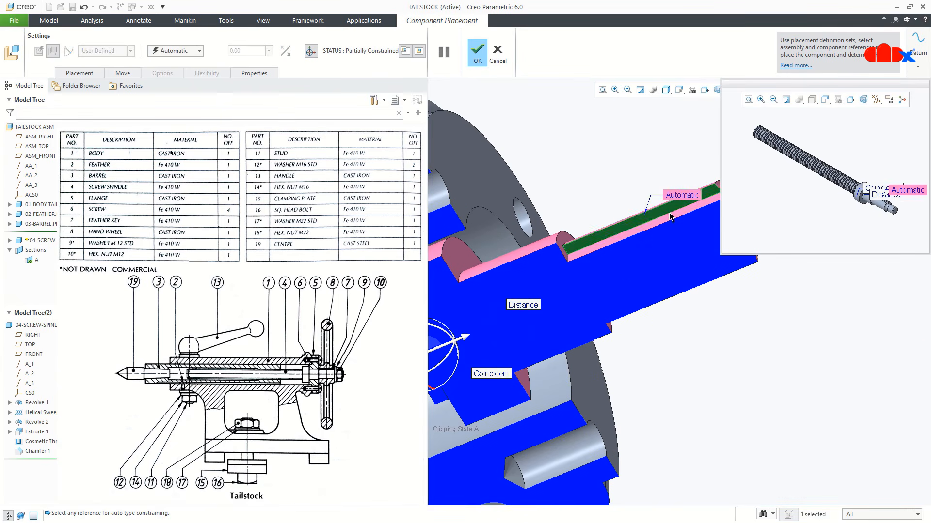
scroll(671, 216, "up", 6)
middle_click_drag(651, 230, 660, 282)
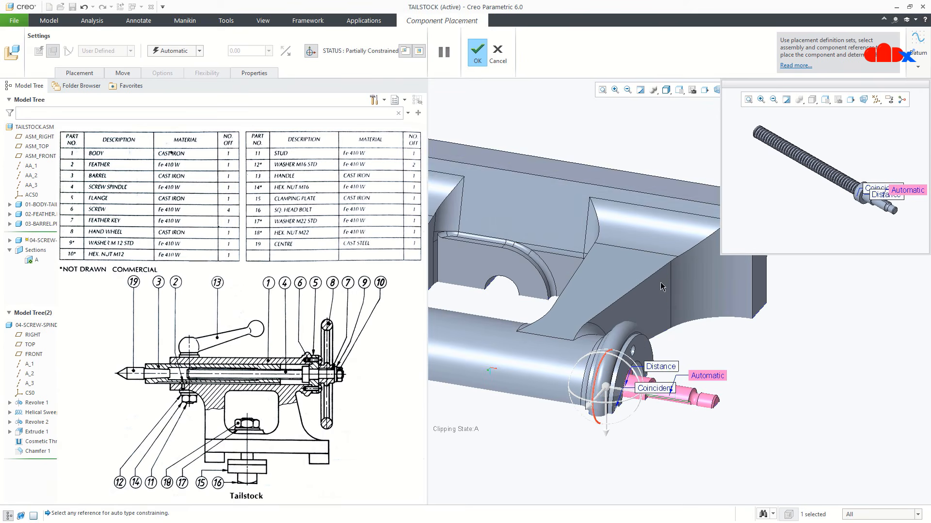
left_click(661, 185)
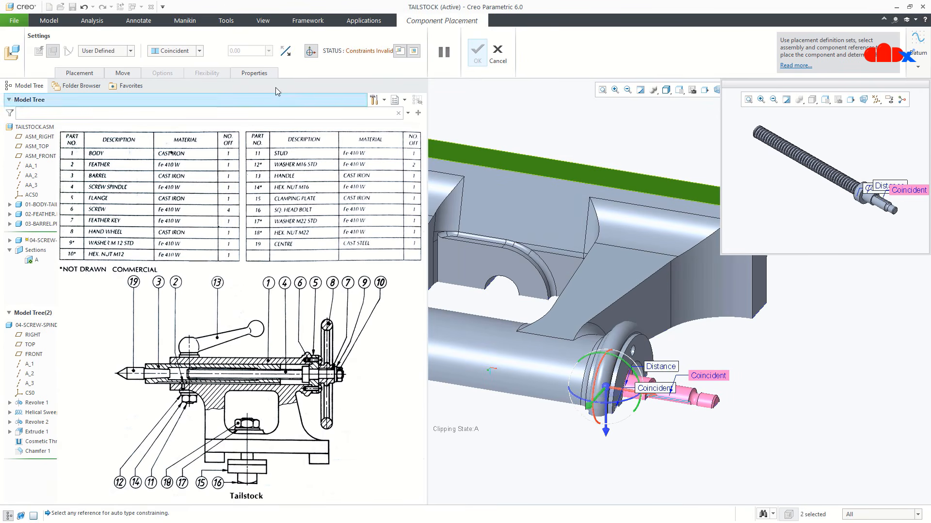
left_click(194, 51)
left_click(170, 79)
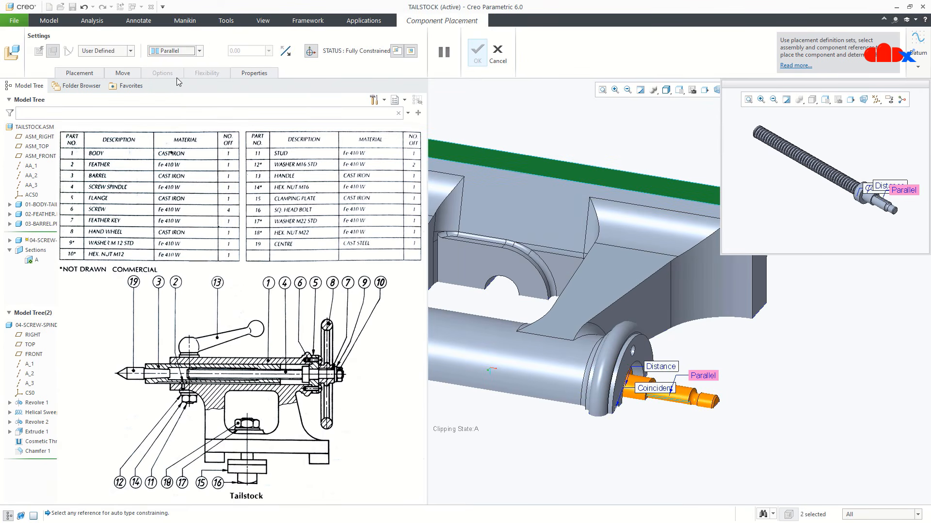
left_click(478, 59)
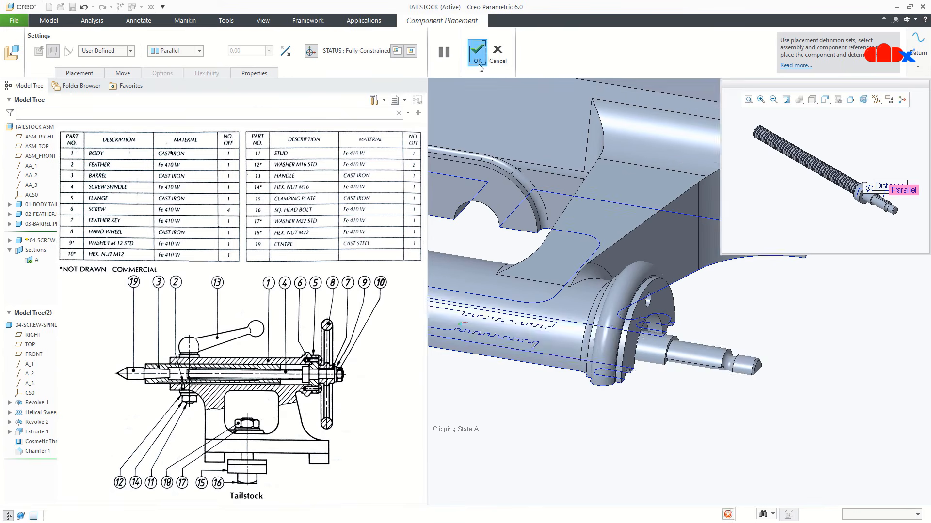
- Return to the default orientation and bring 05-flange.prt into the assembly for placement
key("ctrl+d")
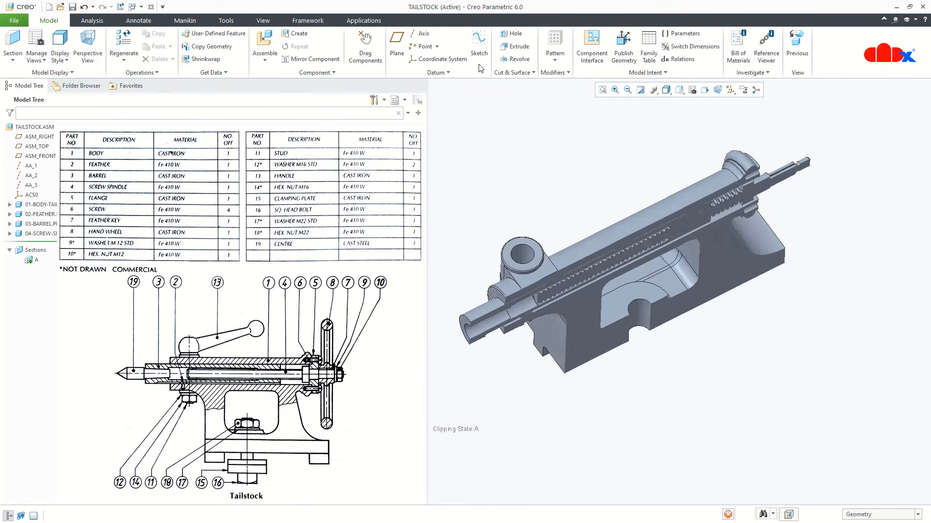
scroll(700, 266, "down", 4)
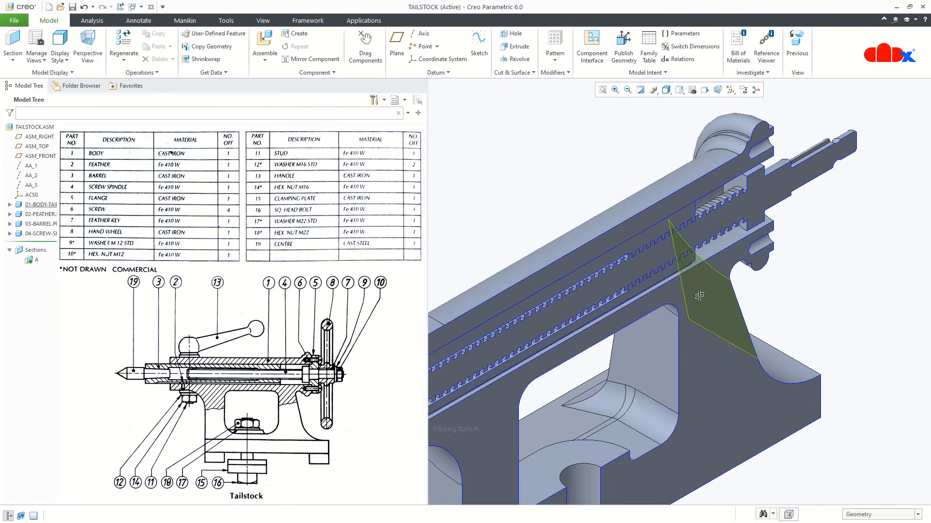
mouse_move(703, 297)
middle_mouse_down()
mouse_move(659, 274)
mouse_move(707, 305)
middle_mouse_up()
scroll(656, 221, "down", 3)
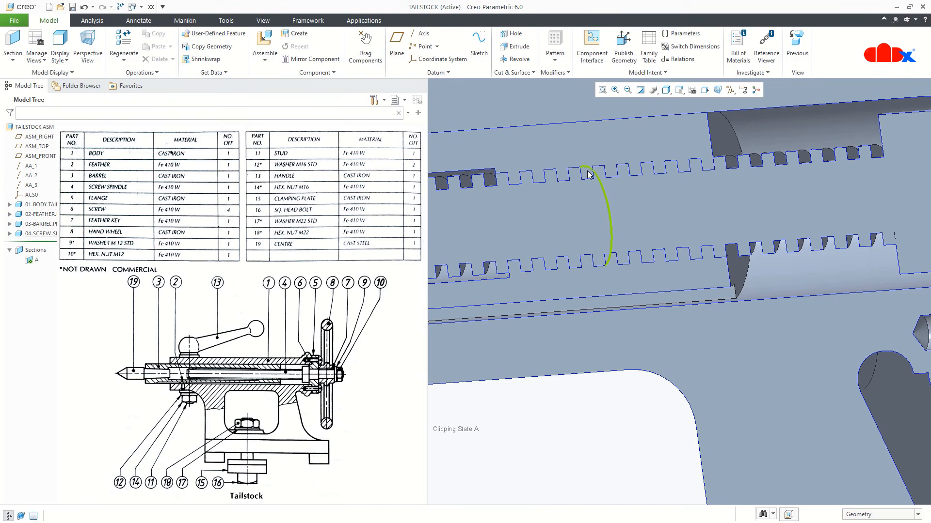
key("ctrl+d")
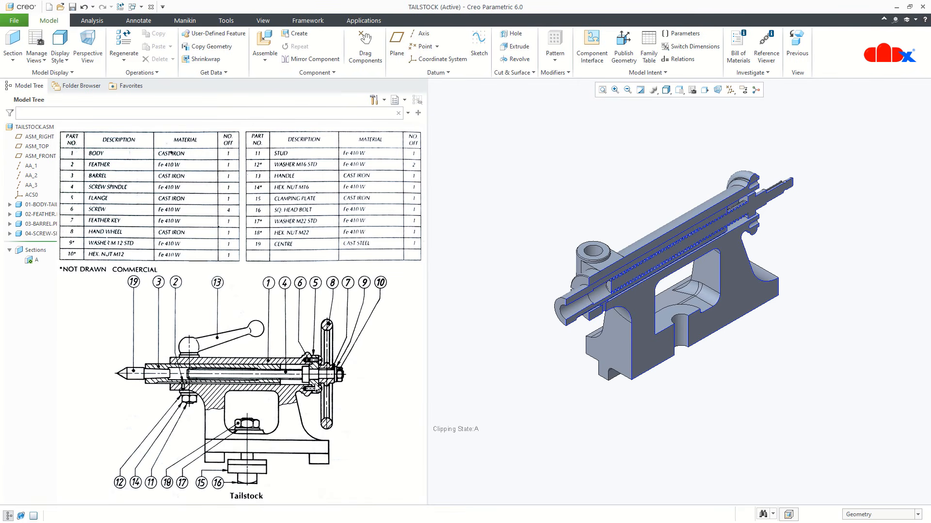
left_click(267, 43)
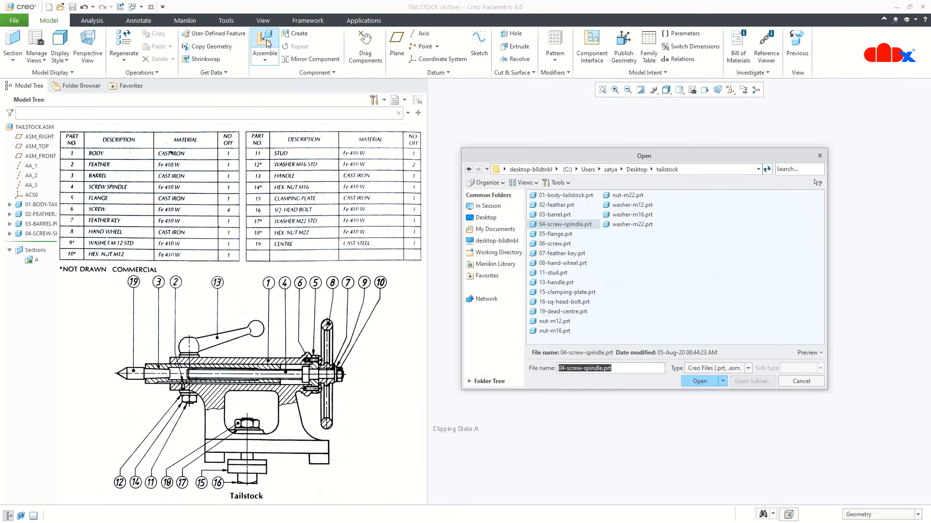
double_click(555, 234)
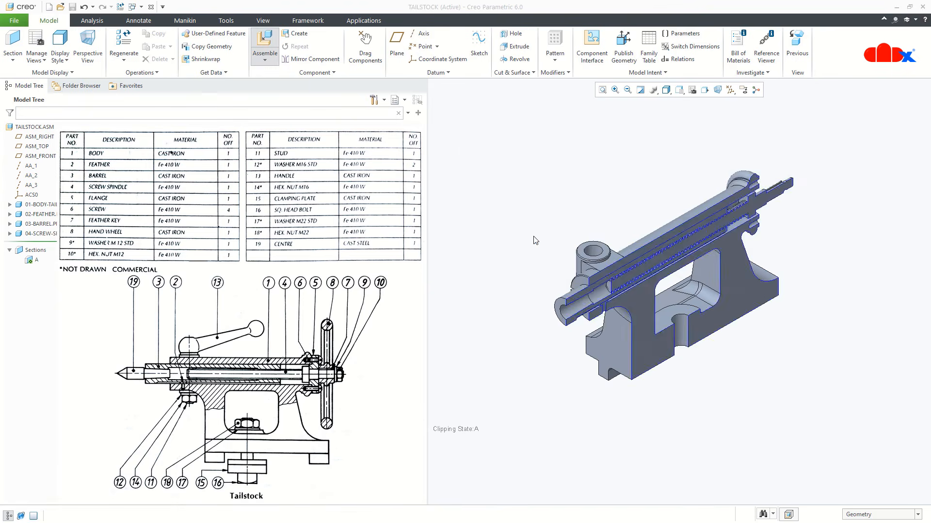
- Constrain the flange's centre bore Coincident with the body's bore at the handwheel end
scroll(720, 257, "down", 2)
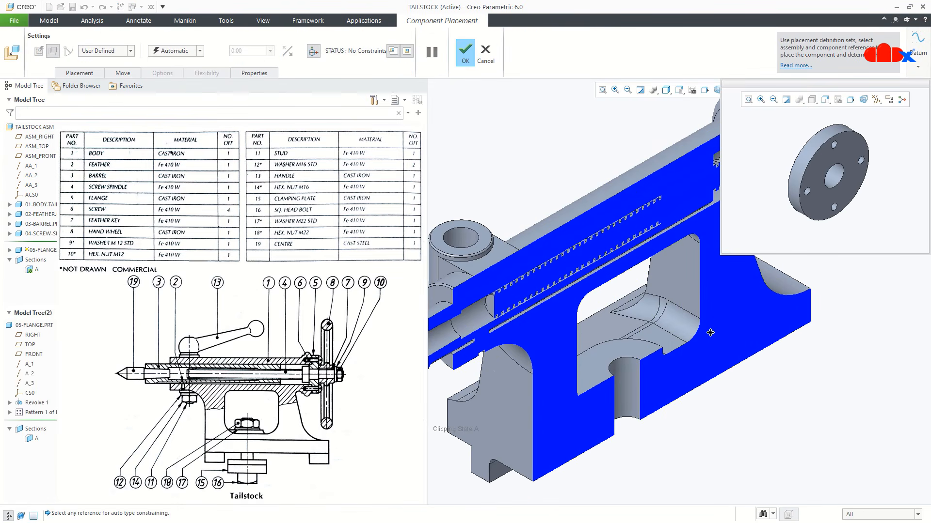
middle_click_drag(721, 318, 581, 436, "shift")
scroll(602, 369, "down", 5)
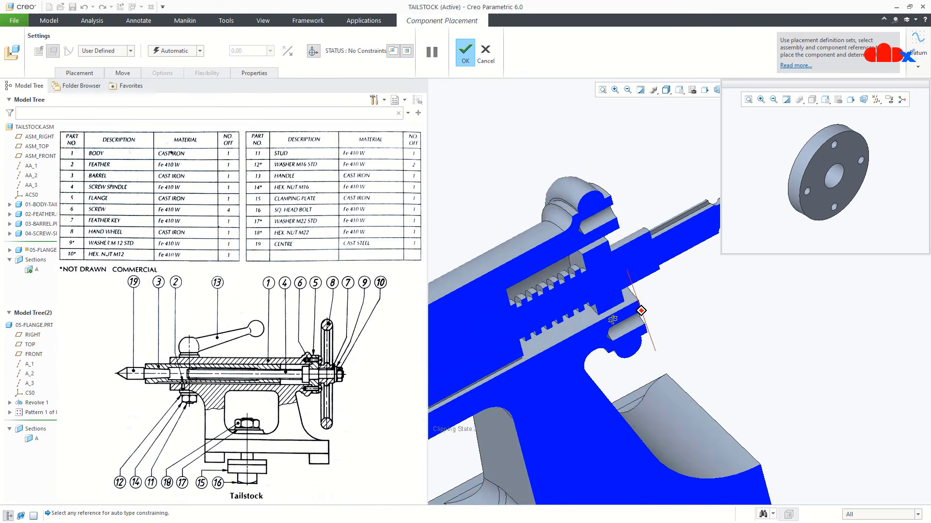
left_click(830, 180)
scroll(676, 283, "down", 2)
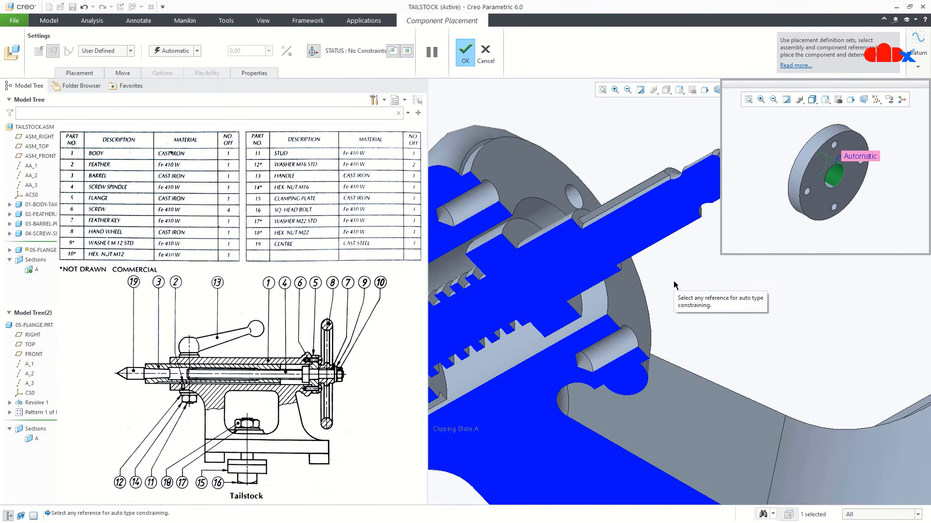
left_click(618, 293)
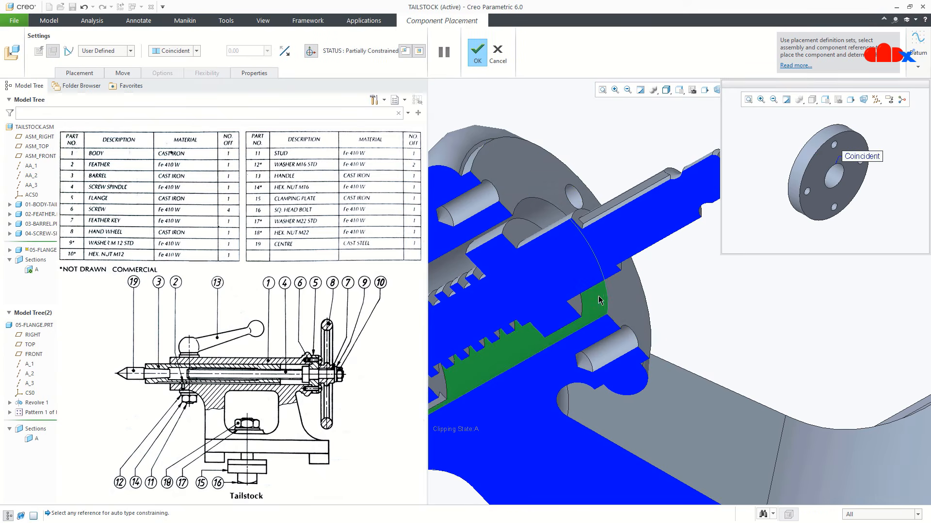
- Constrain the flange's face on the spigot side to the body's end face and change the constraint type to Coincident
middle_click_drag(802, 198, 825, 202)
left_click(772, 198)
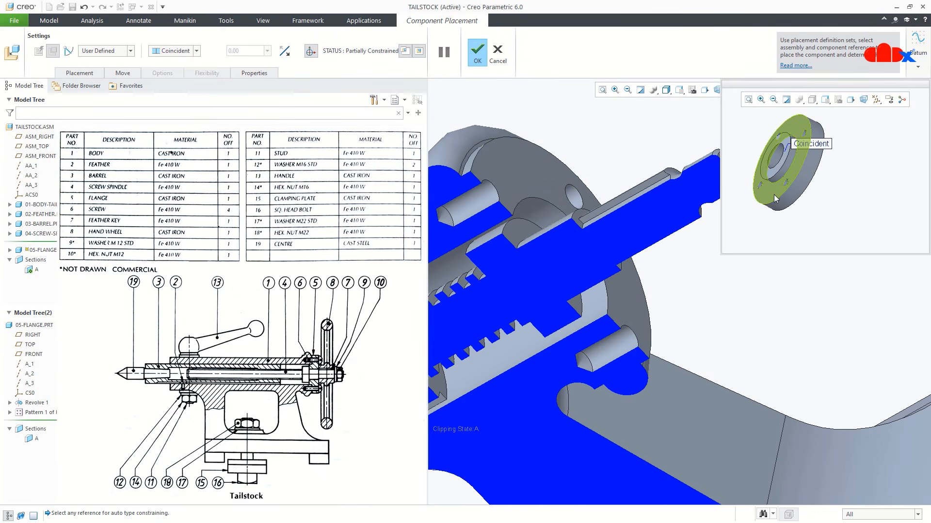
left_click(514, 173)
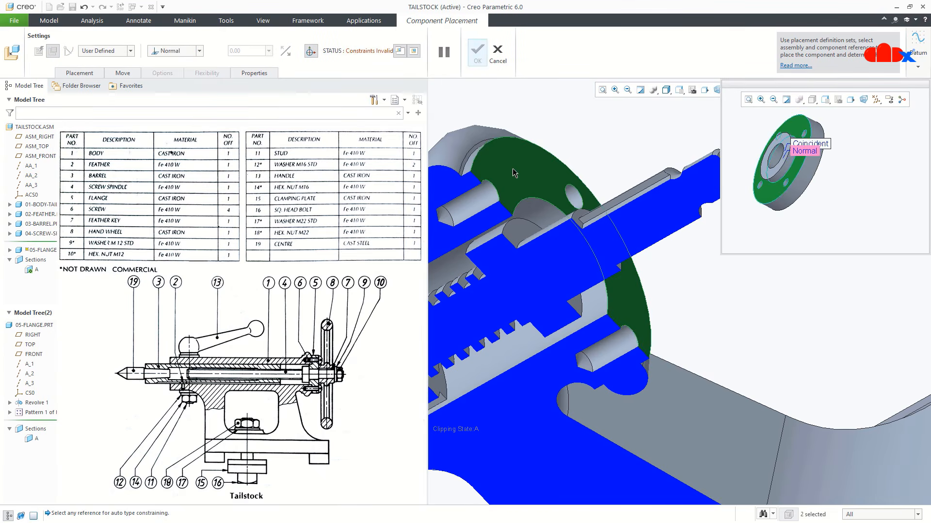
left_click(187, 52)
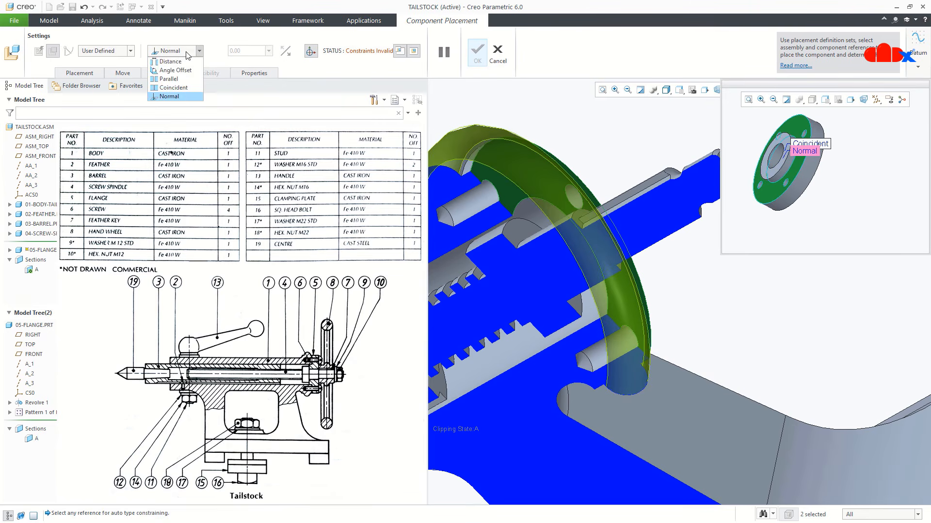
left_click(173, 87)
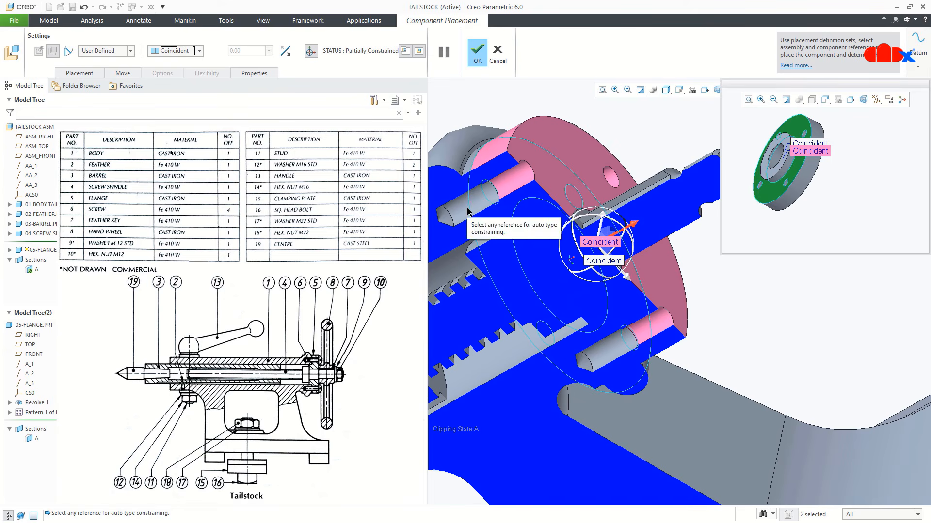
- Add a constraint orienting one of the flange's screw holes to the matching hole in the body and complete the flange placement
scroll(472, 208, "down", 3)
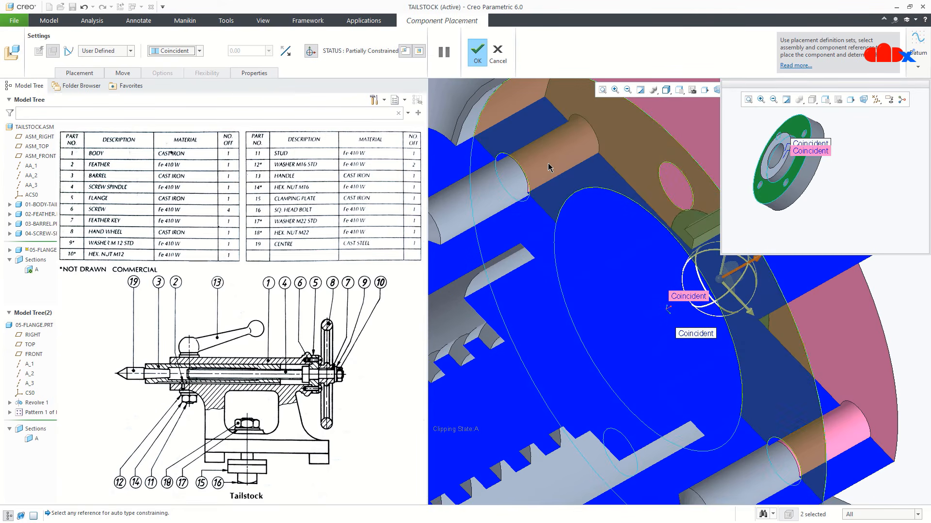
scroll(555, 170, "up", 6)
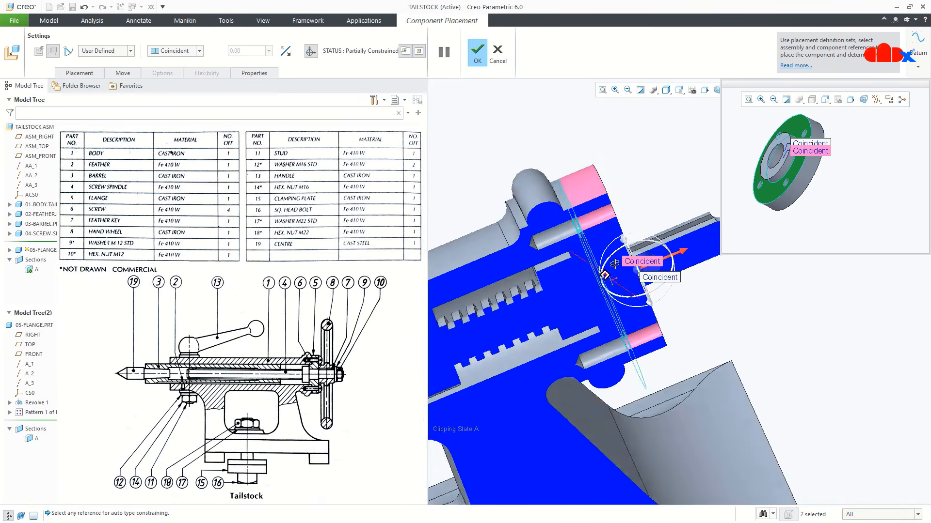
scroll(608, 218, "down", 2)
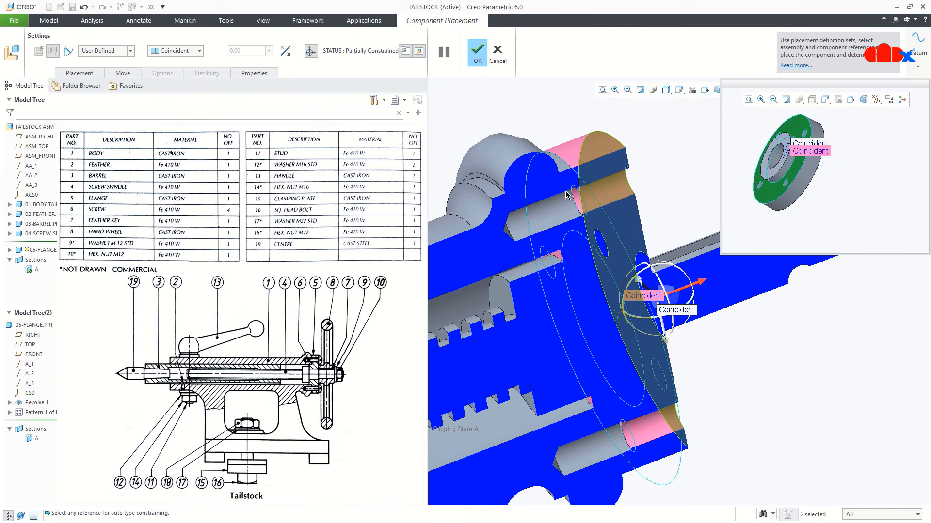
left_click(84, 73)
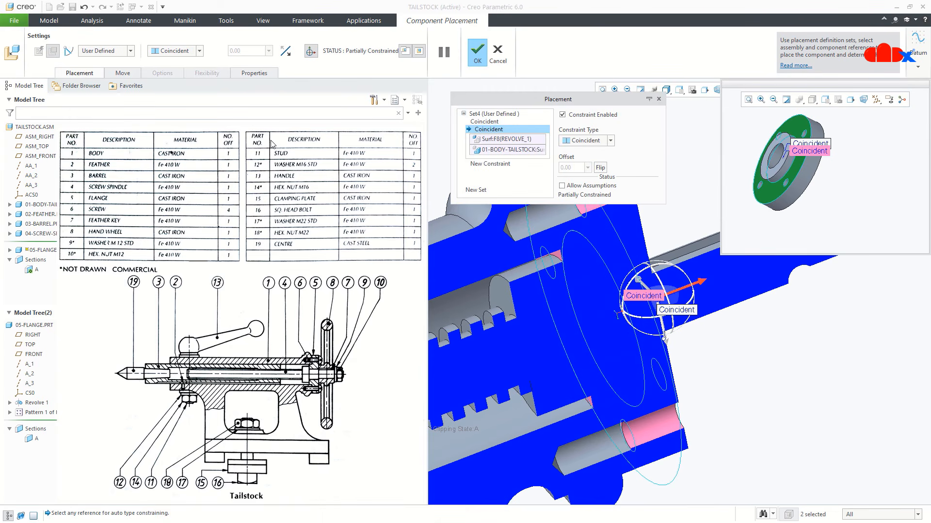
left_click(488, 165)
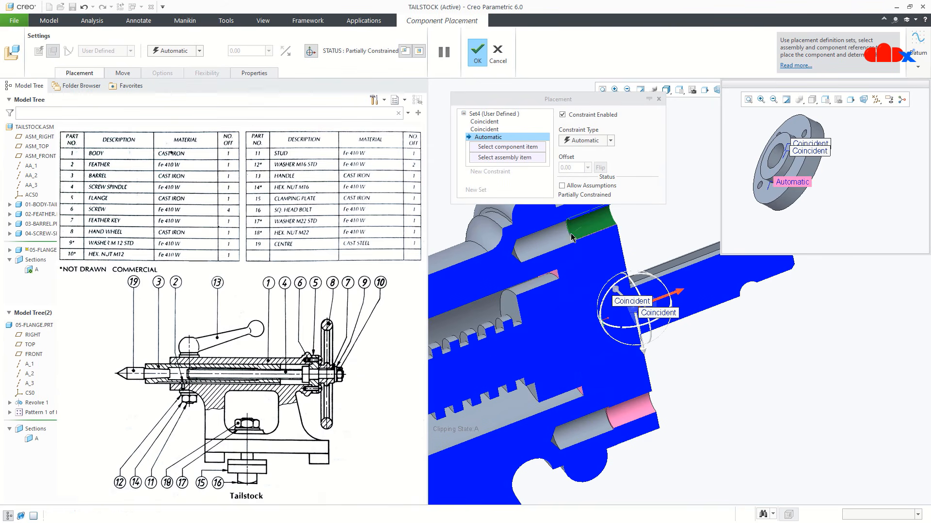
left_click(559, 239)
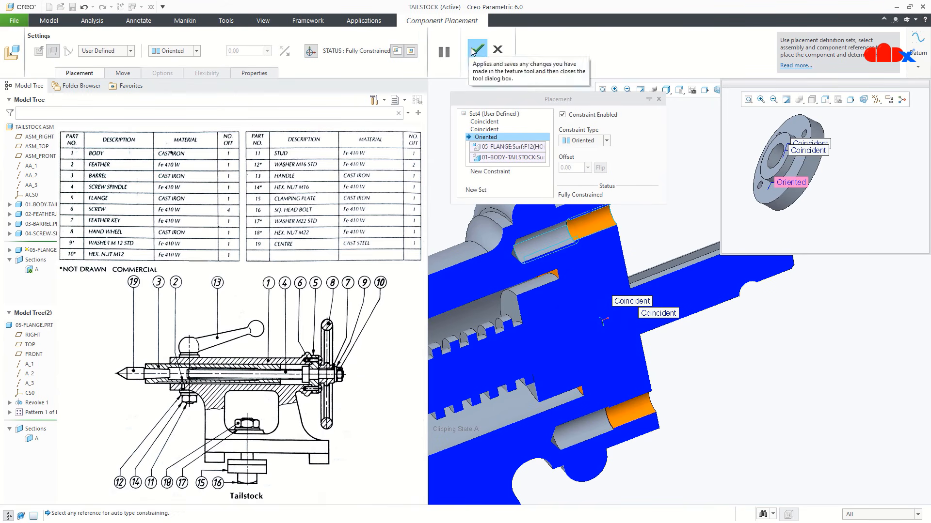
left_click(471, 51)
mouse_move(682, 156)
middle_mouse_down()
mouse_move(694, 201)
mouse_move(684, 209)
mouse_move(677, 185)
middle_mouse_up()
scroll(634, 217, "down", 3)
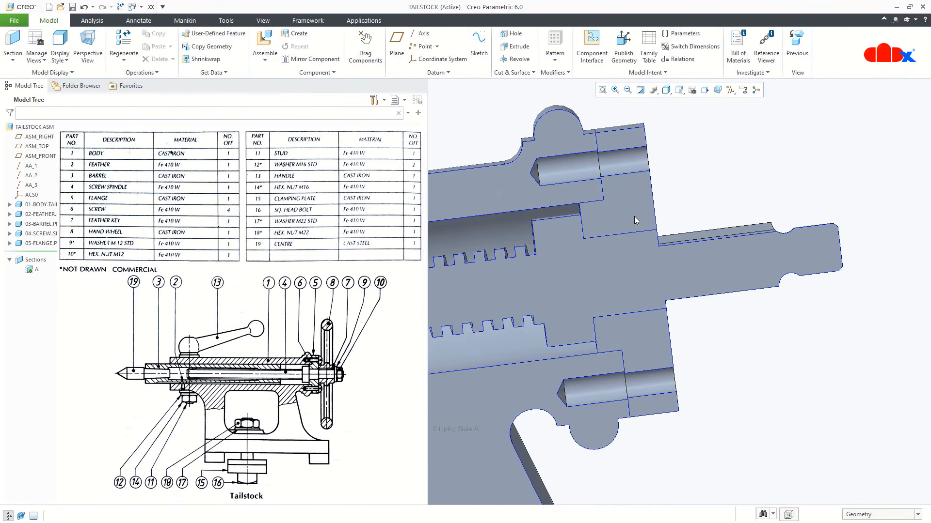
- Return to the default orientation and bring 06-screw.prt into the assembly for placement
key("ctrl+d")
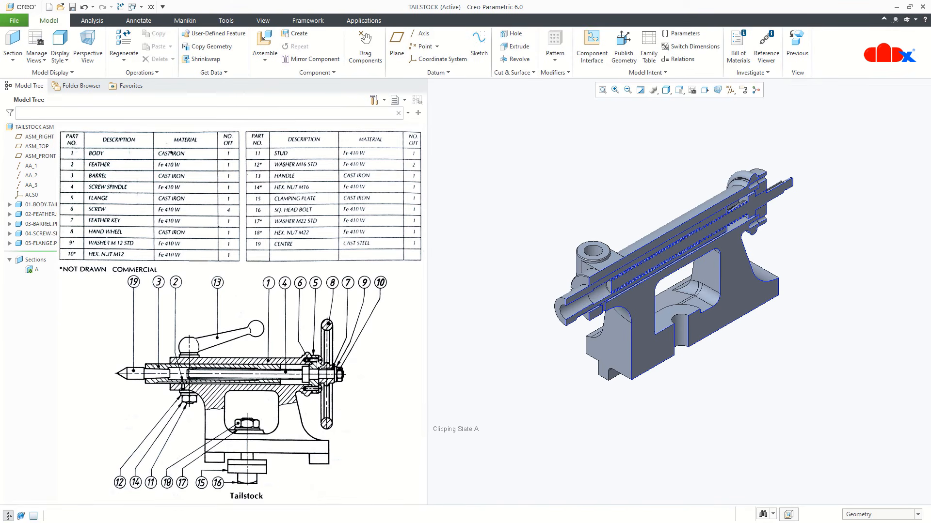
left_click(265, 41)
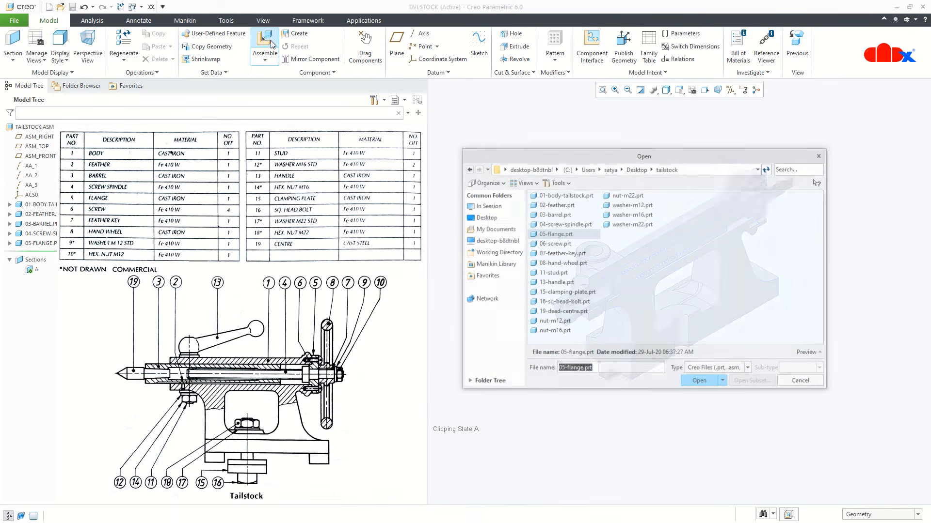
double_click(554, 243)
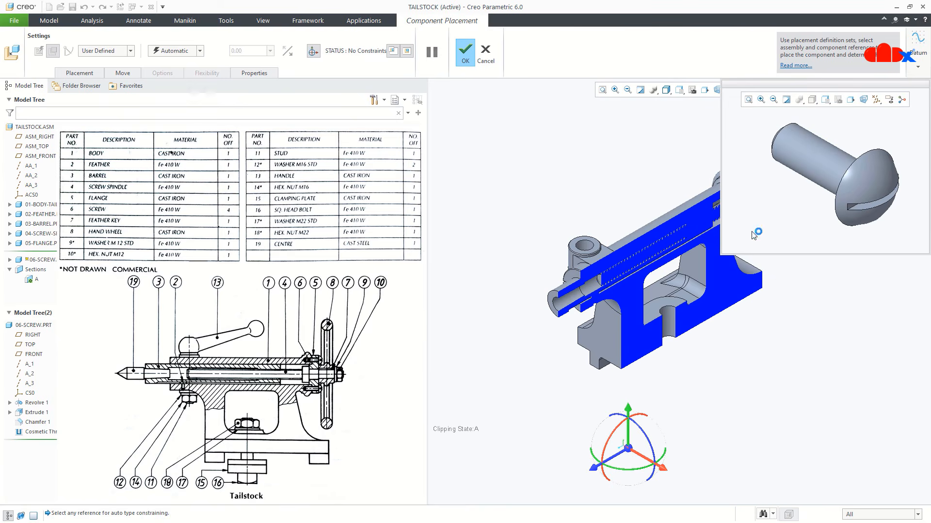
scroll(774, 280, "up", 5)
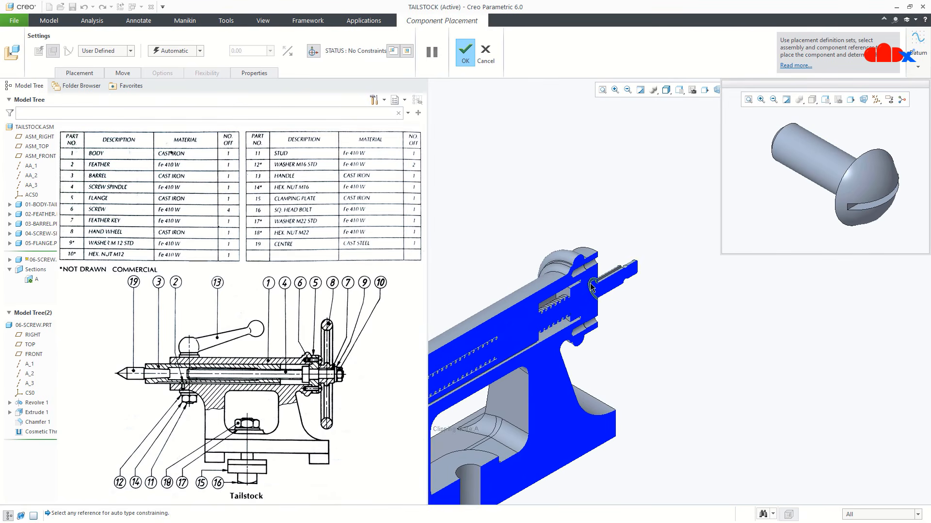
middle_click_drag(621, 249, 580, 249)
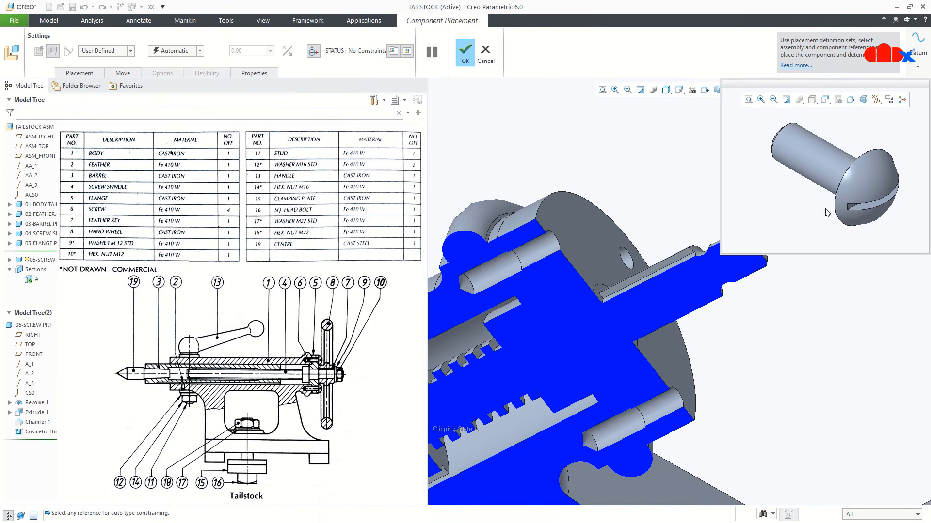
- Constrain the screw's shank Coincident with the sectioned upper flange hole and the underside of its head Coincident with the flange's outer face
middle_click_drag(839, 201, 867, 208)
left_click(810, 173)
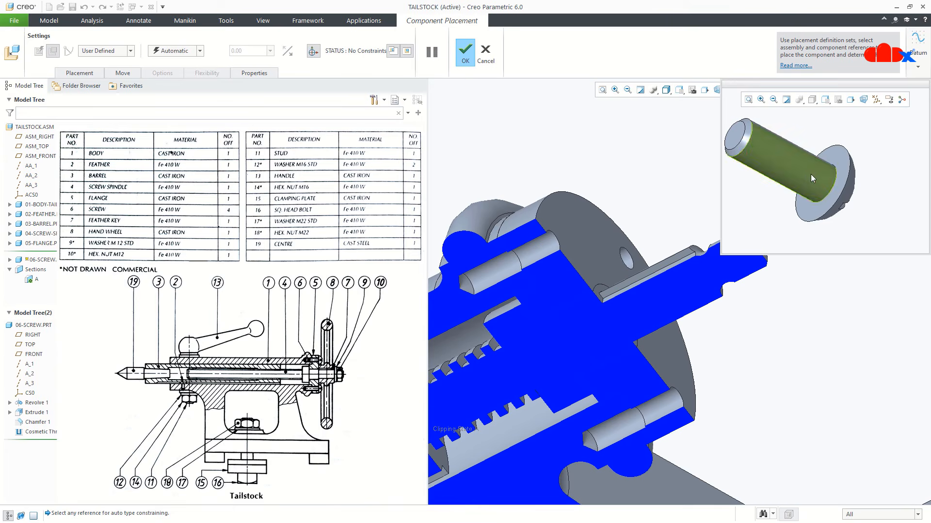
left_click(537, 252)
left_click(800, 214)
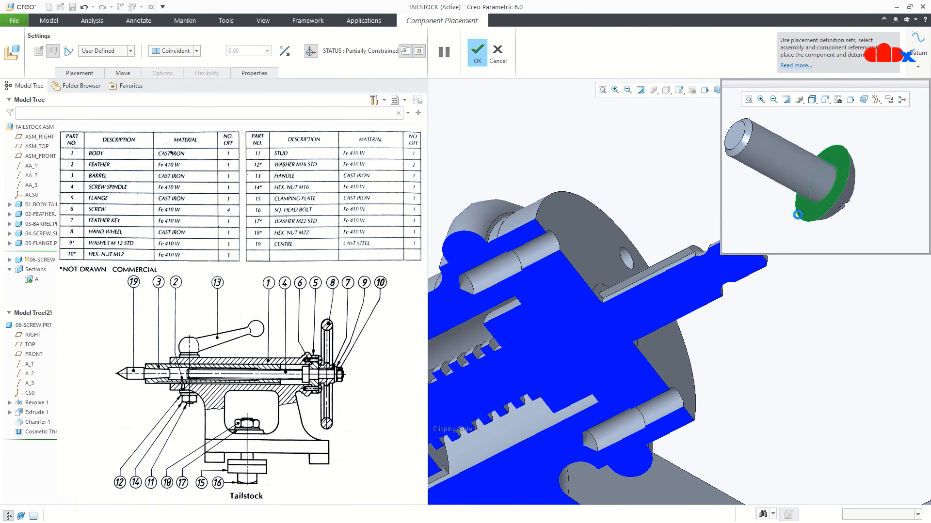
left_click(591, 250)
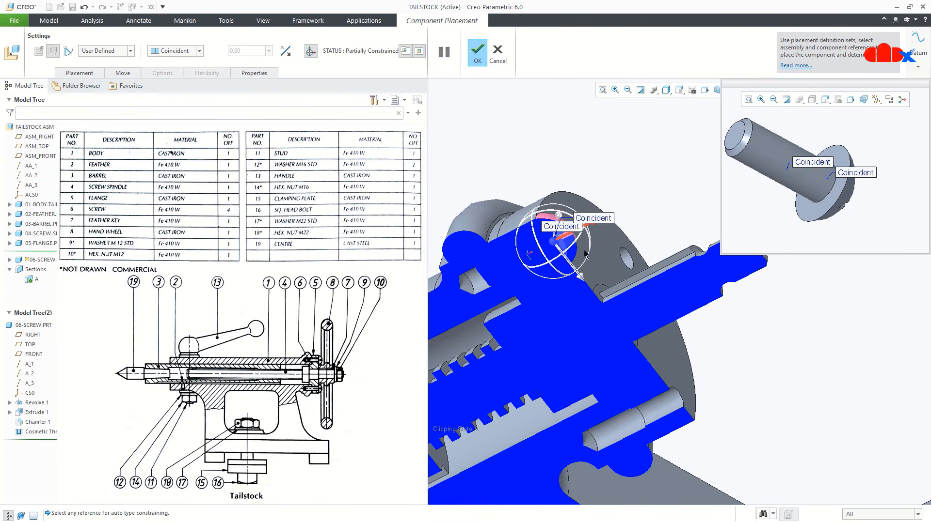
- Enable Allow Assumptions for the screw's constraints and complete its placement
middle_click_drag(592, 250, 558, 218)
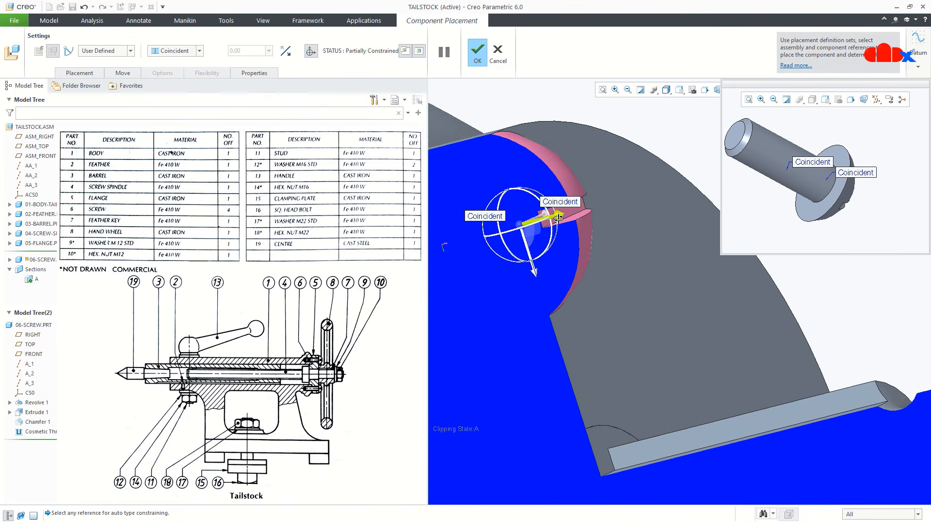
left_click(88, 73)
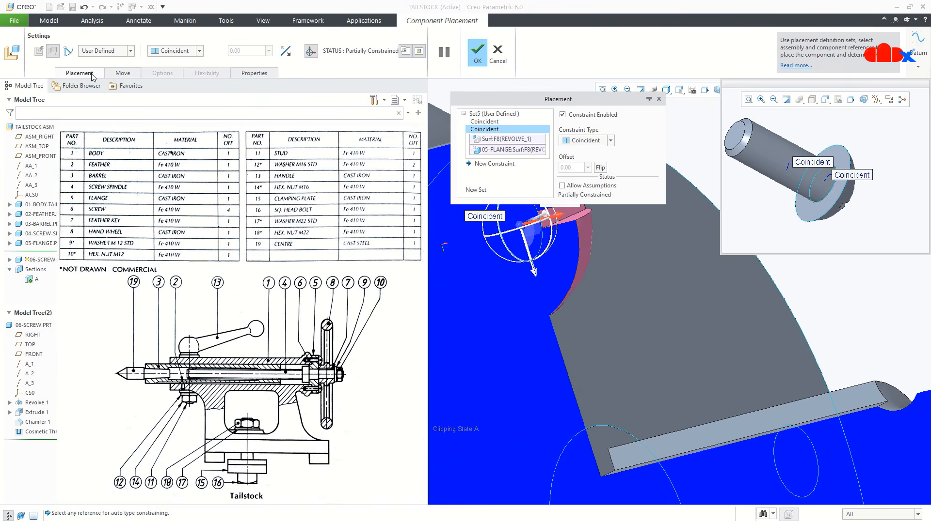
left_click(562, 186)
left_click(562, 186)
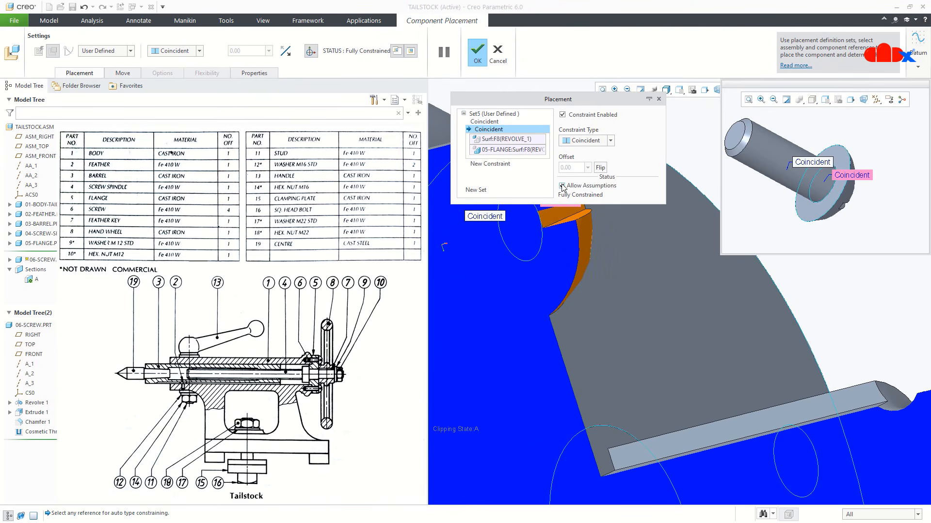
left_click(477, 52)
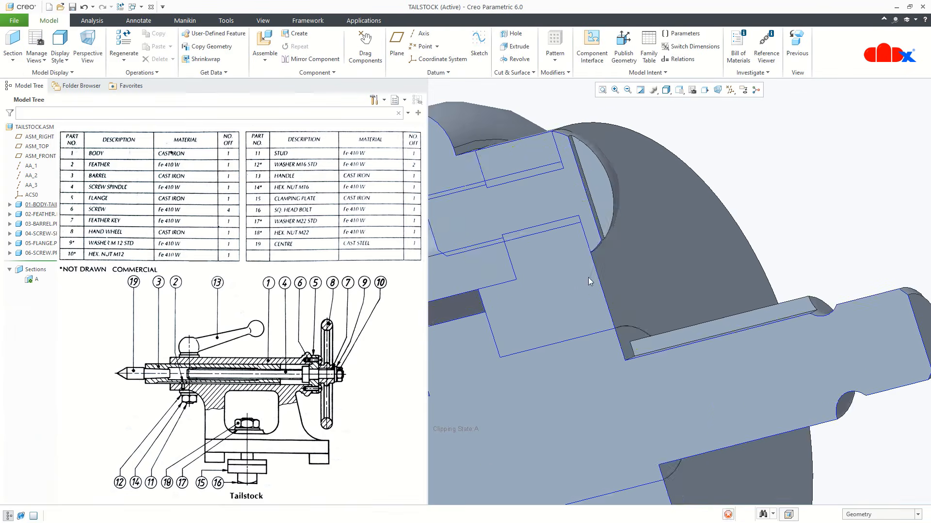
- Pattern the placed screw across the flange's remaining screw holes
middle_click_drag(595, 316, 603, 350)
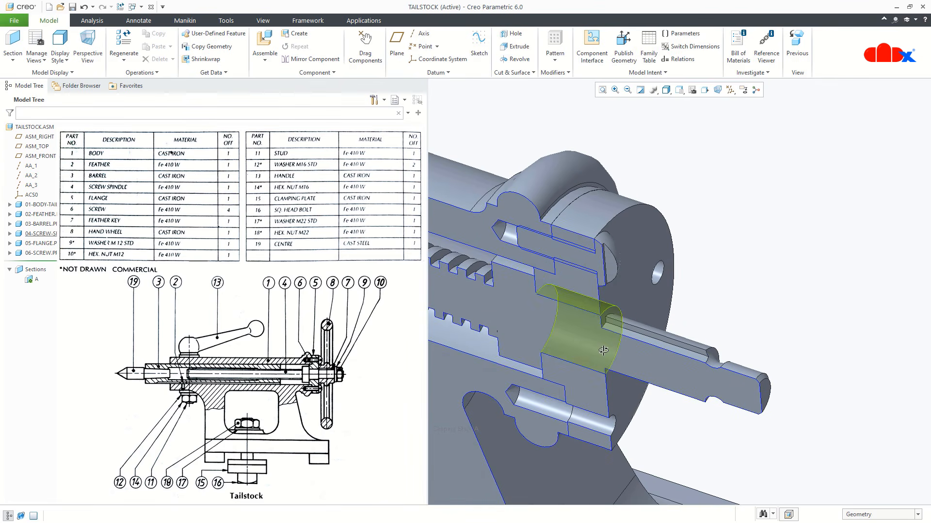
left_click(19, 255)
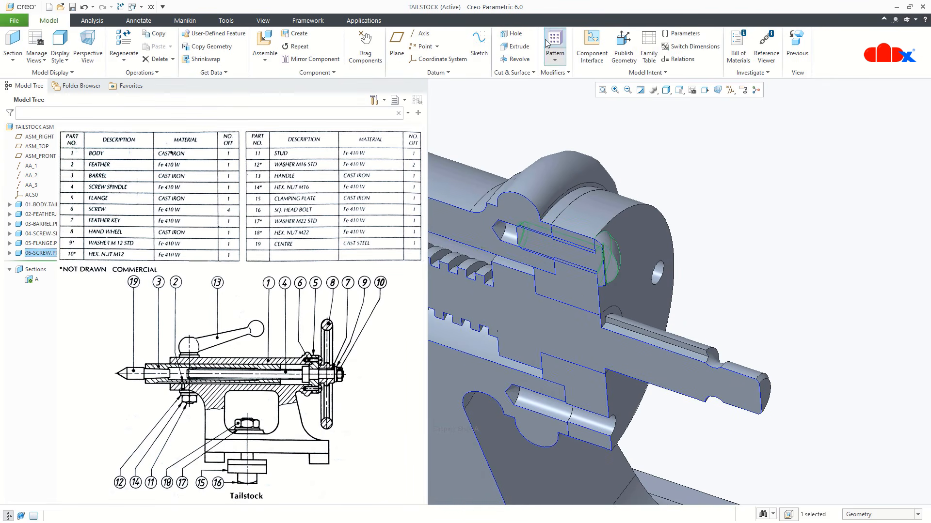
left_click(554, 44)
left_click(461, 52)
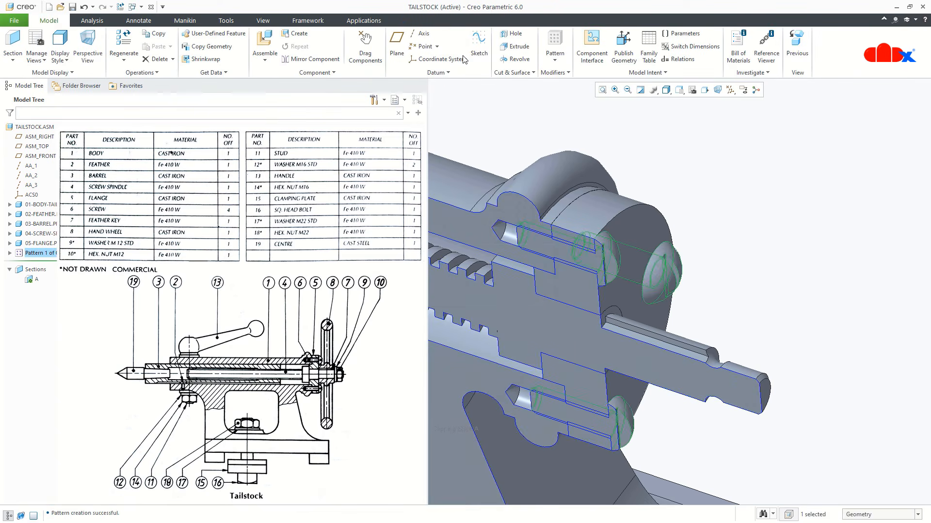
scroll(687, 329, "up", 3)
mouse_move(687, 329)
middle_mouse_down()
mouse_move(682, 313)
mouse_move(671, 324)
mouse_move(659, 252)
mouse_move(672, 287)
middle_mouse_up()
- Return to the default orientation and bring 07-feather-key.prt into the assembly, ready for placement at the spindle's keyway
key("ctrl+d")
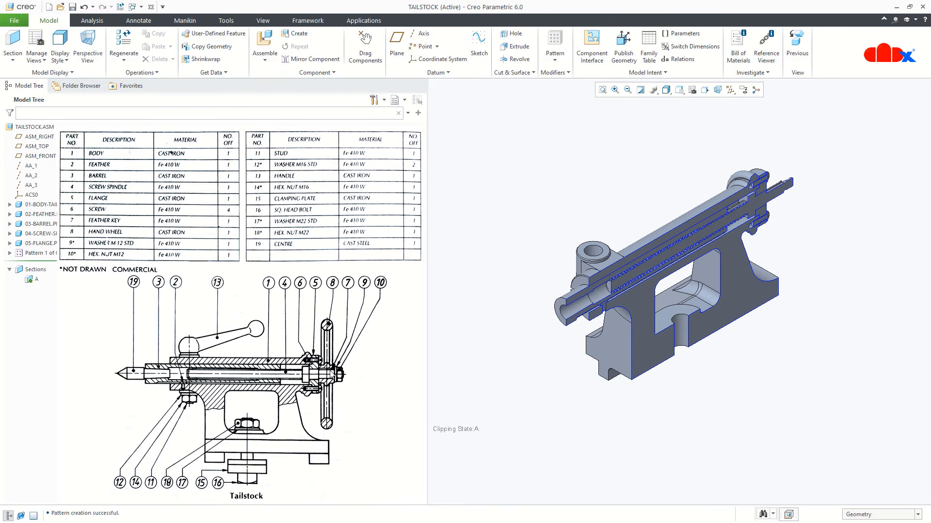
left_click(264, 44)
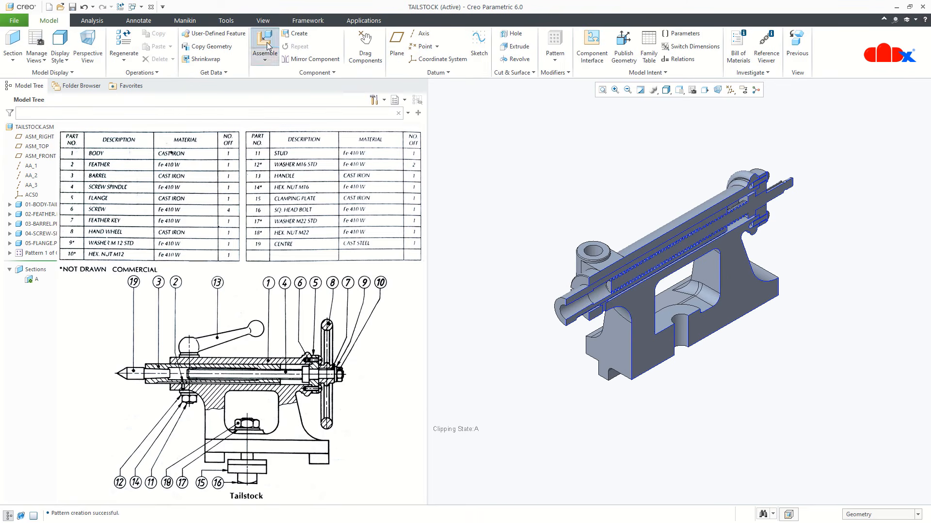
double_click(558, 254)
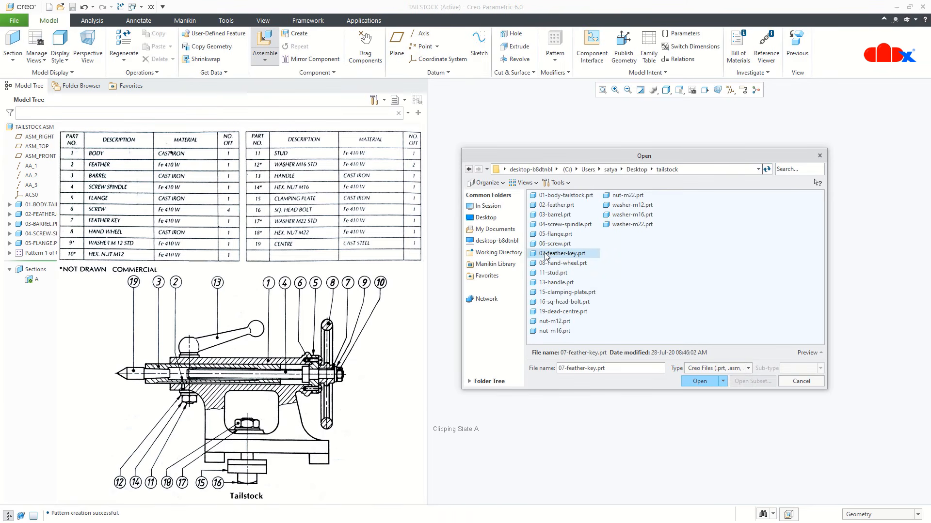
scroll(750, 317, "down", 4)
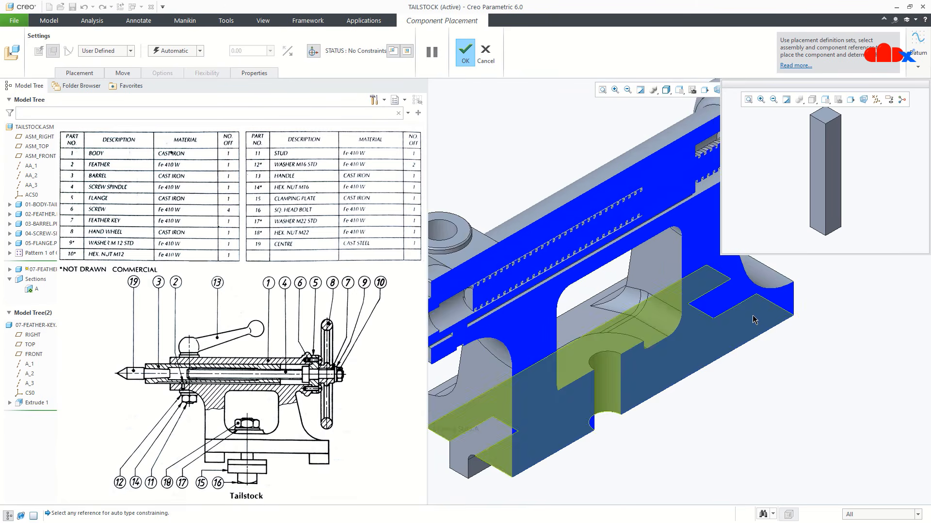
middle_click_drag(750, 317, 633, 463, "shift")
scroll(662, 293, "down", 3)
middle_click_drag(656, 285, 631, 301)
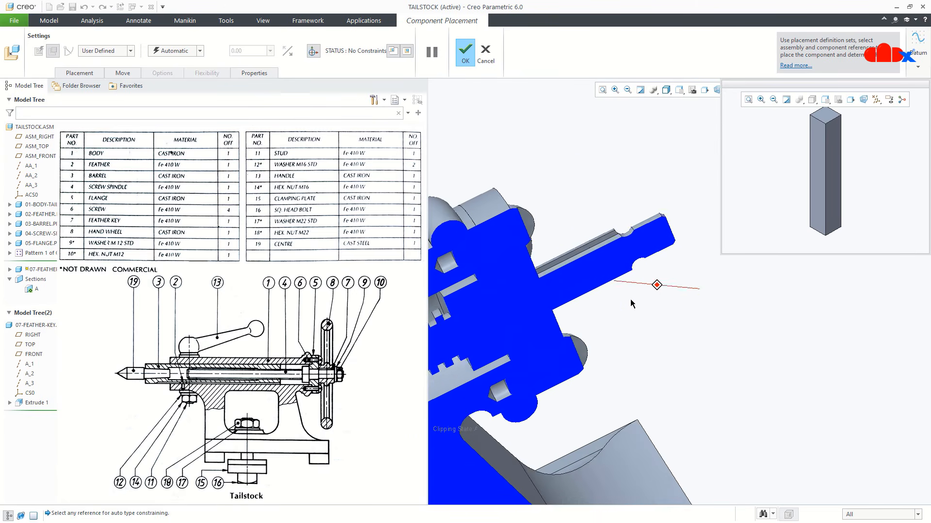
- Constrain a long face of the feather key Coincident with the floor of the spindle's keyway
scroll(582, 279, "down", 2)
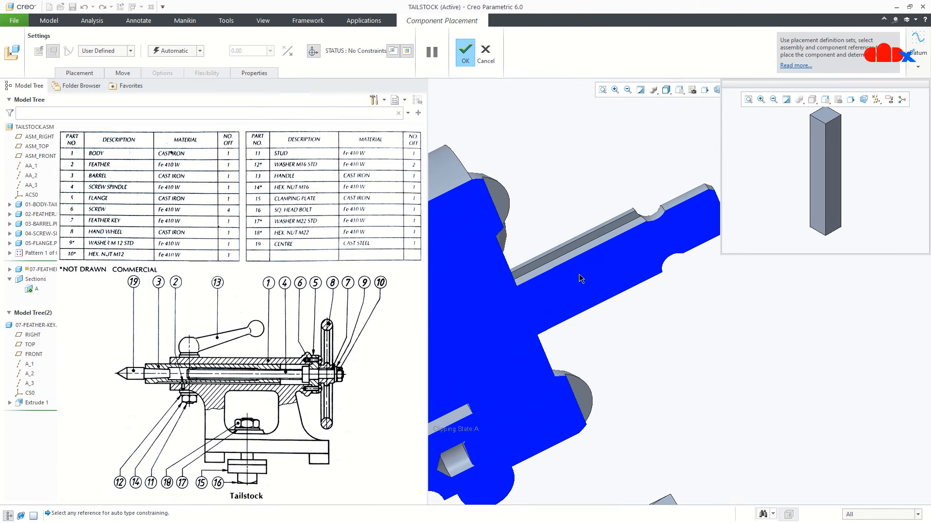
left_click(814, 214)
scroll(586, 249, "down", 2)
left_click(584, 248)
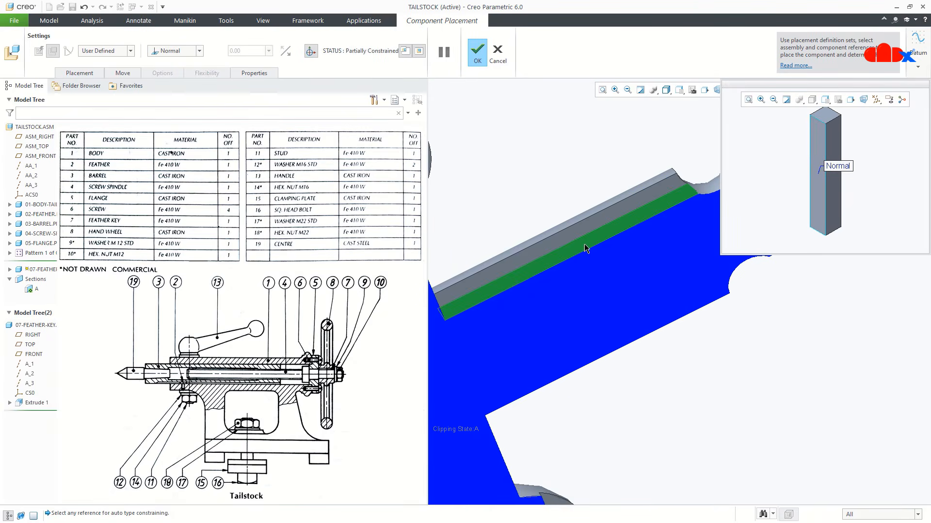
scroll(579, 248, "up", 3)
middle_click_drag(576, 248, 561, 259)
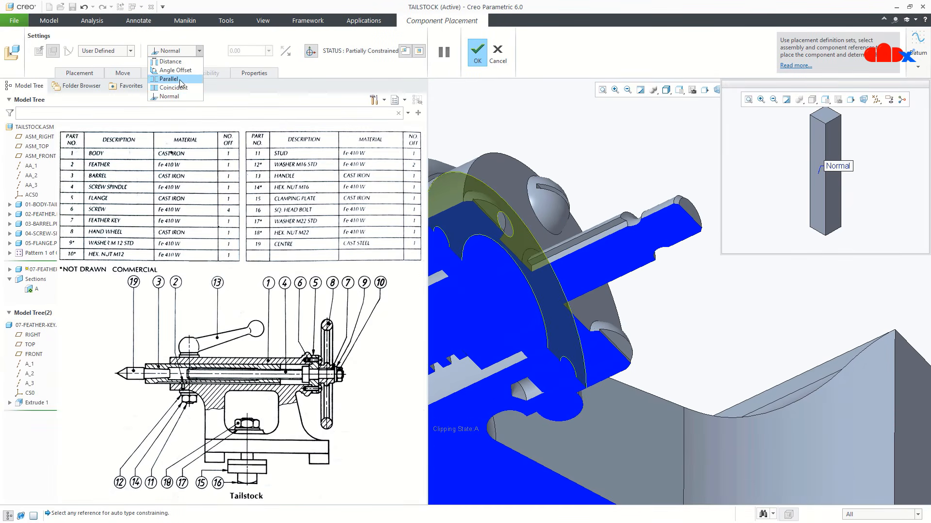
left_click(173, 77)
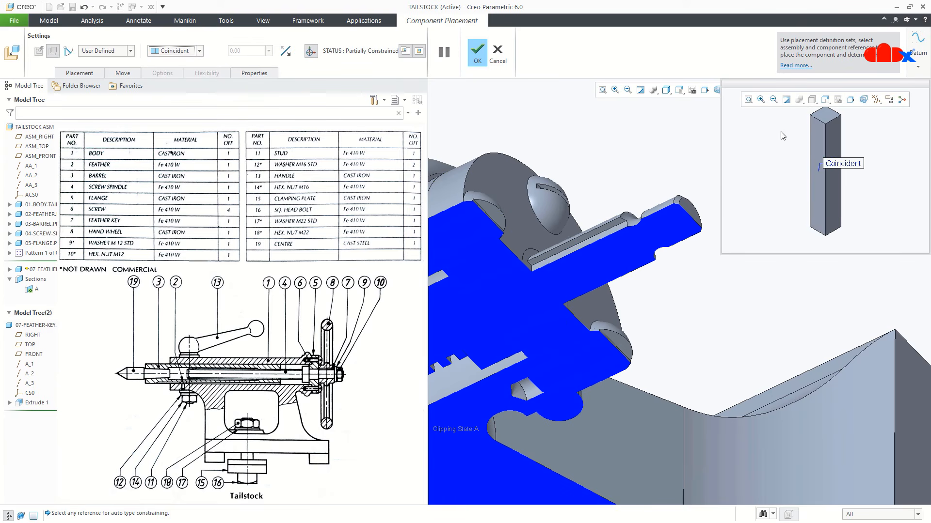
- Constrain the feather key's end face Coincident with the end face at the keyway's inner end beside the flange
left_click(820, 119)
scroll(569, 243, "down", 5)
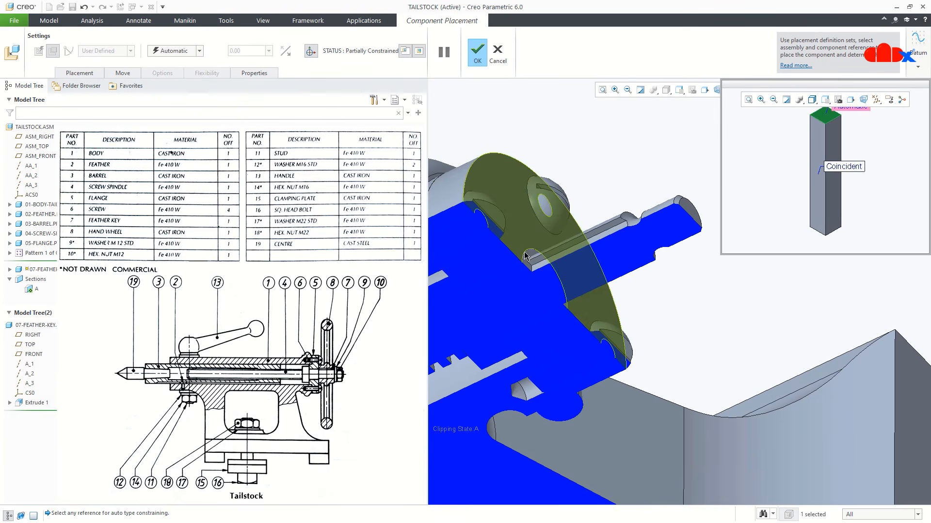
left_click(533, 281)
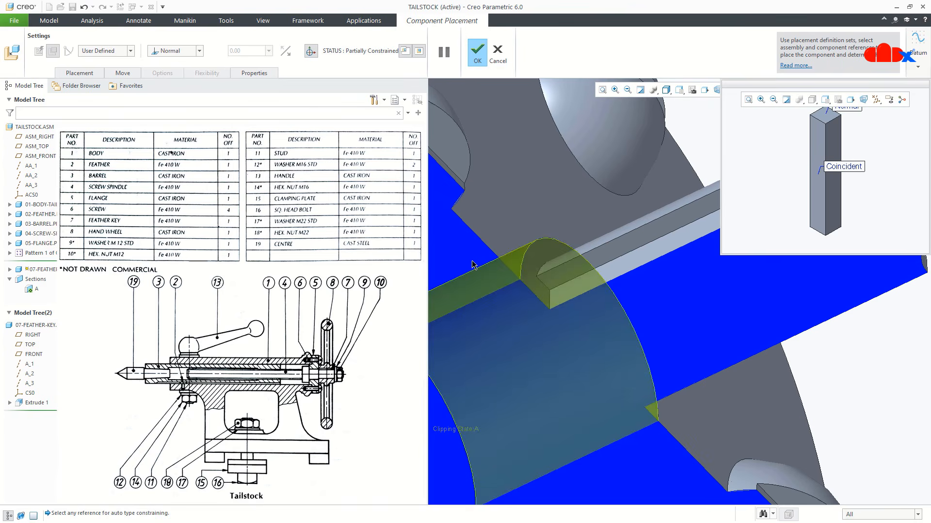
left_click(198, 50)
left_click(181, 88)
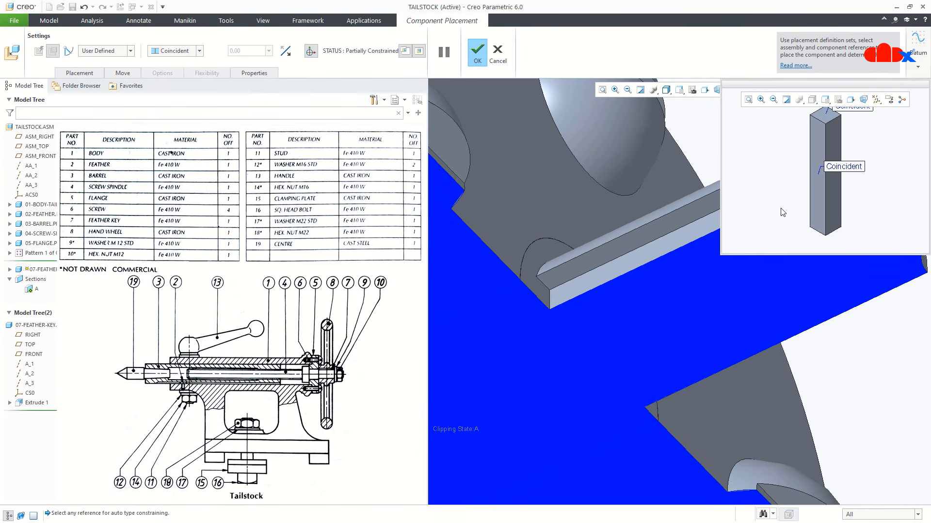
- Constrain the key's adjacent long face Coincident with the keyway's side wall and complete the feather key's placement
middle_click_drag(781, 213, 809, 201)
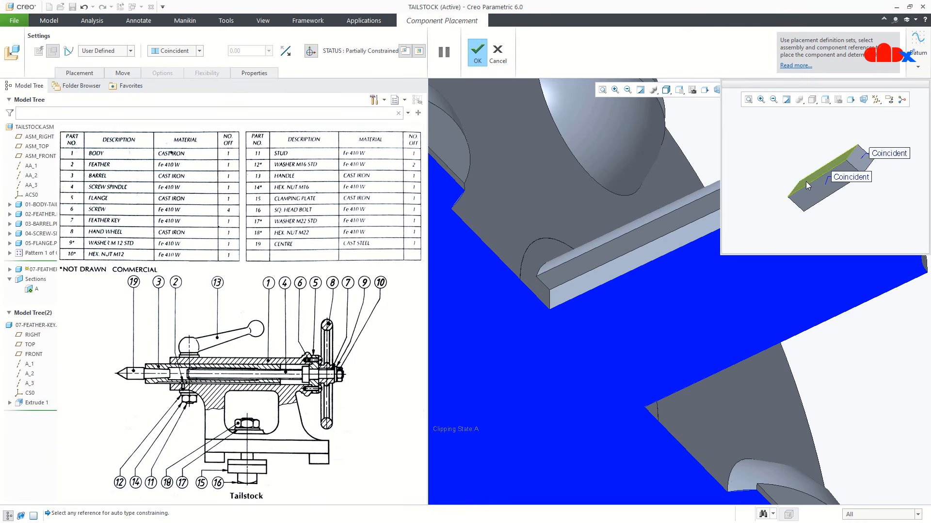
left_click(807, 186)
left_click(653, 232)
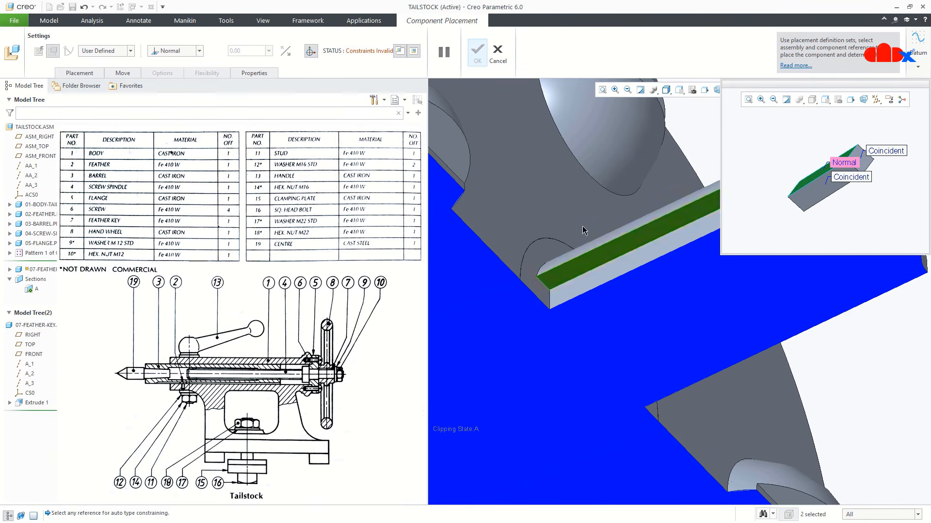
left_click(189, 51)
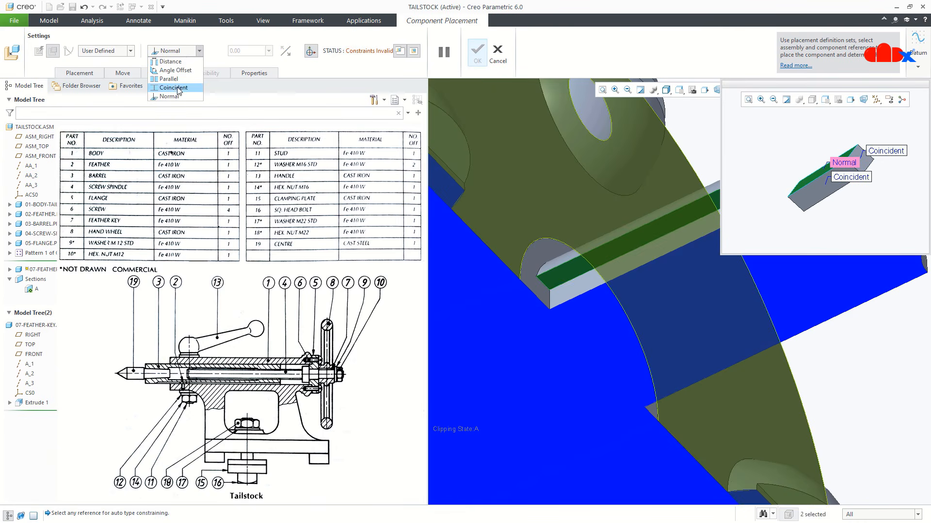
left_click(173, 88)
scroll(477, 237, "down", 8)
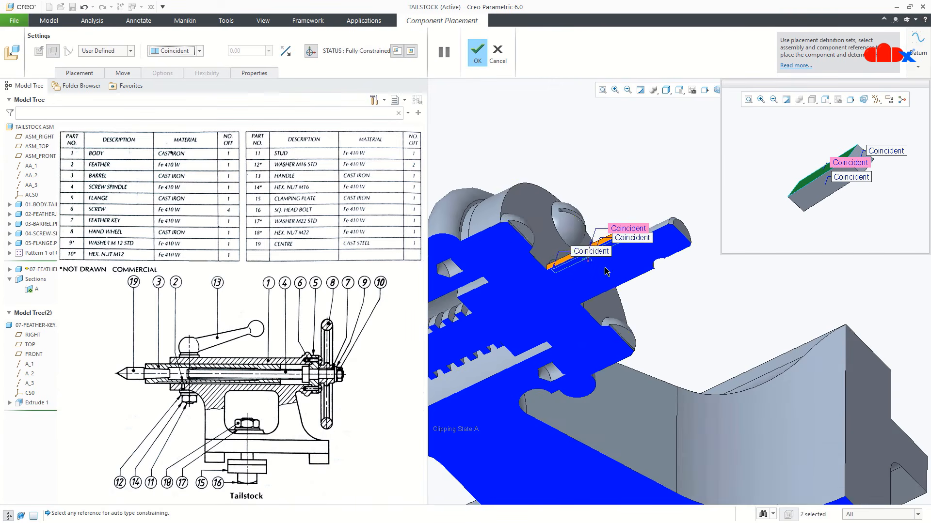
middle_click_drag(644, 350, 526, 151)
left_click(477, 59)
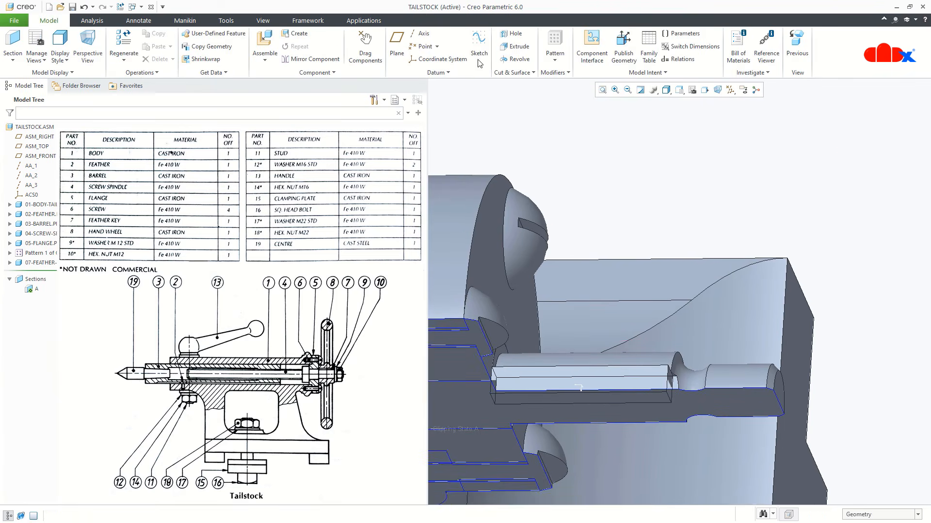
mouse_move(614, 212)
middle_mouse_down()
mouse_move(629, 308)
mouse_move(588, 295)
mouse_move(606, 311)
middle_mouse_up()
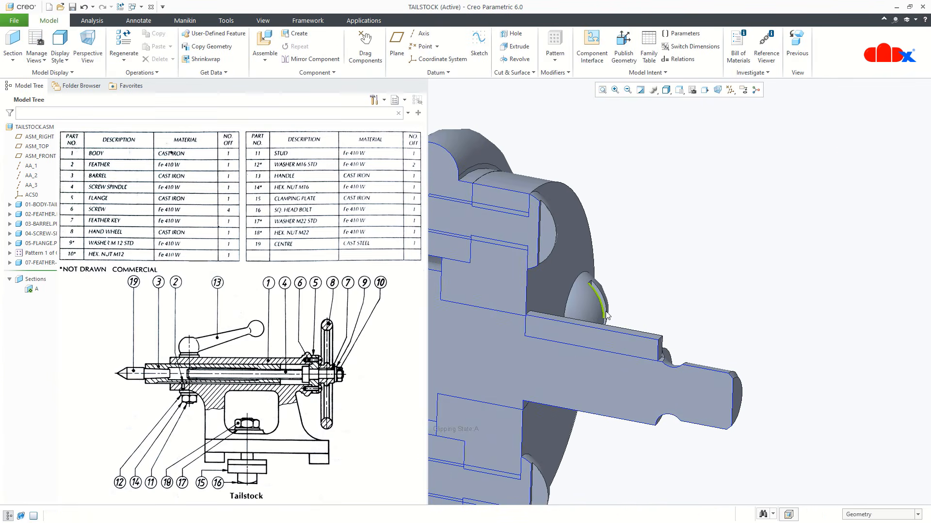
- Return to the default orientation and bring the 08-HAND-WHEEL part into the assembly, ready for placement at the spindle's end
key("ctrl+d")
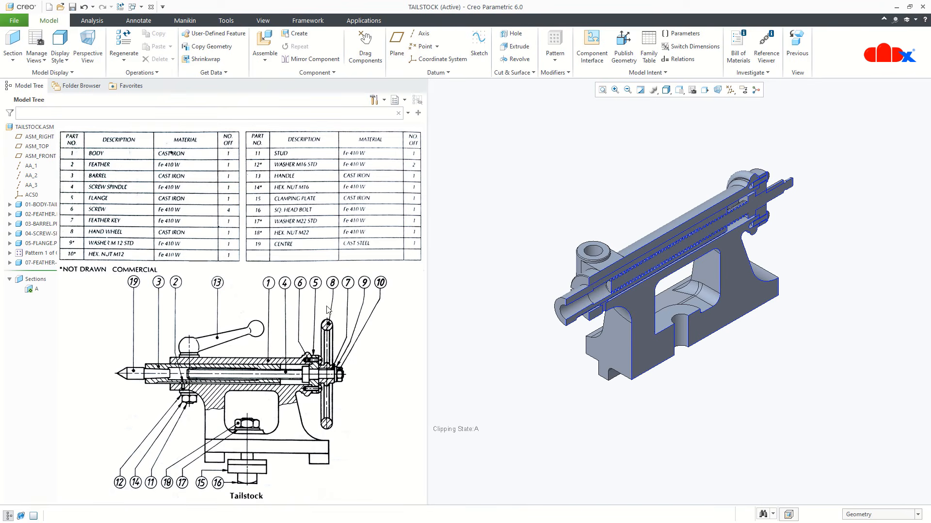
left_click(264, 43)
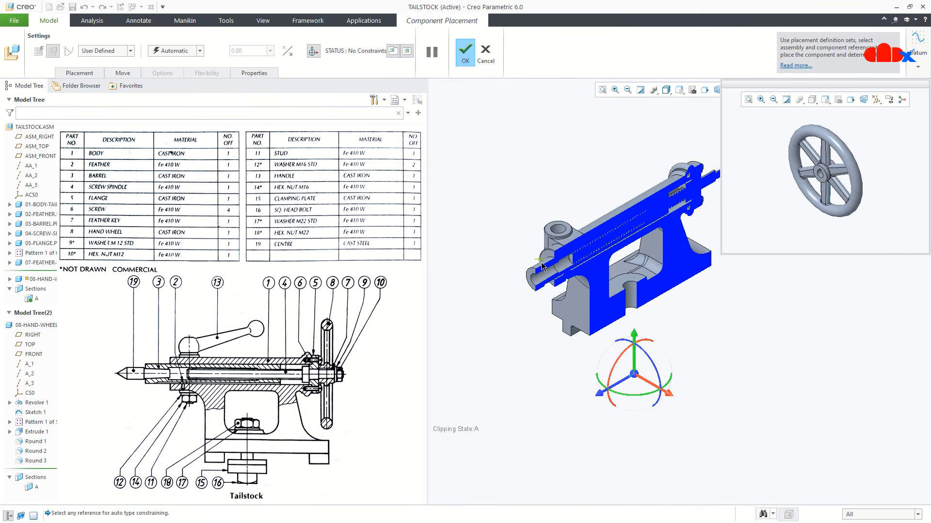
scroll(671, 277, "up", 3)
mouse_move(699, 286)
middle_mouse_down("shift")
mouse_move(615, 346)
mouse_move(650, 332)
mouse_move(627, 376)
mouse_move(593, 343)
middle_mouse_up("shift")
scroll(615, 347, "down", 10)
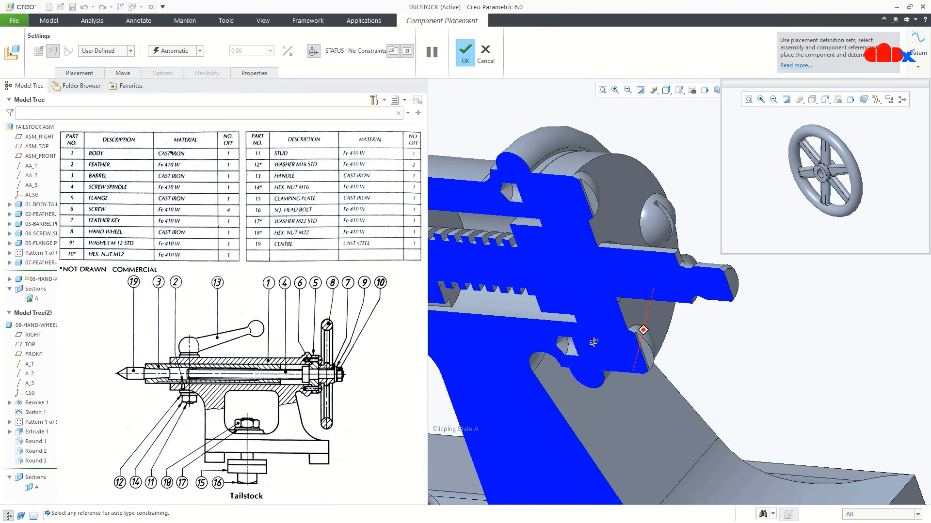
- Constrain the hand wheel's hub bore Coincident with the spindle's cylindrical surface beside the feather key
scroll(815, 181, "down", 6)
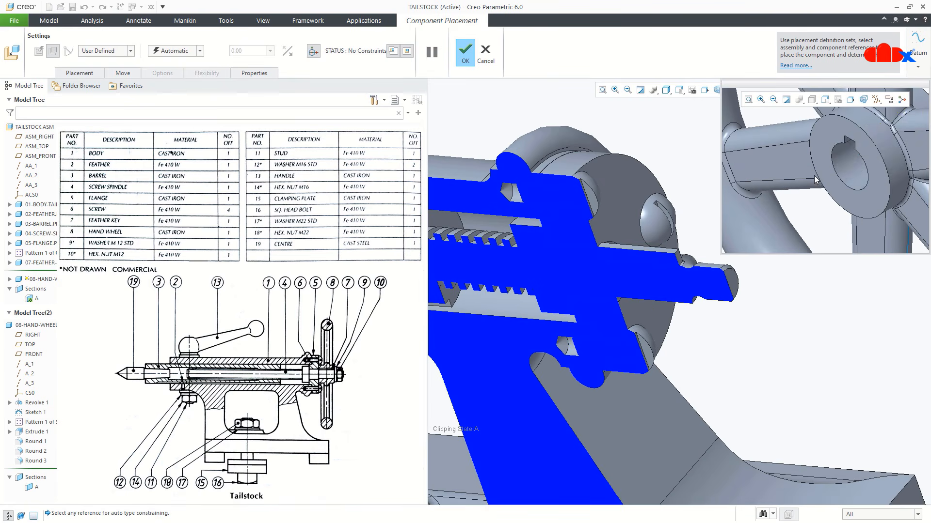
left_click(846, 172)
scroll(686, 257, "down", 4)
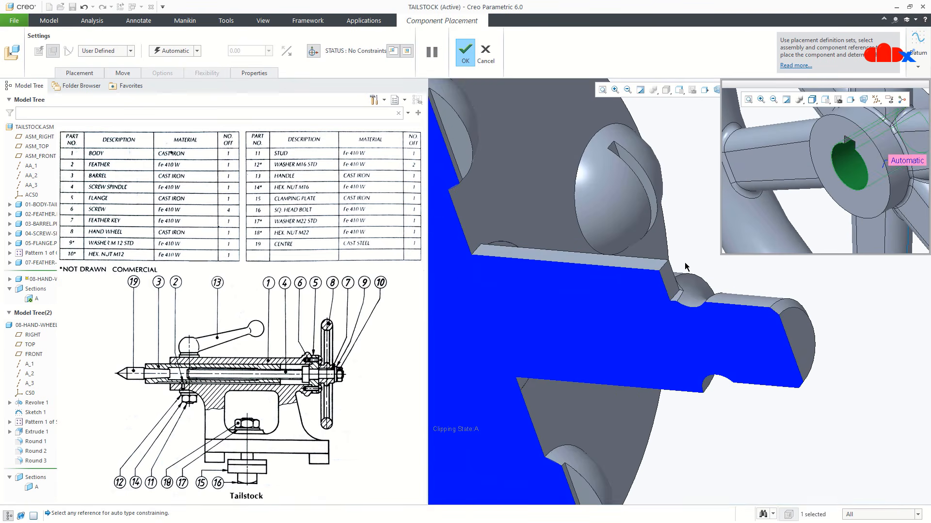
left_click(671, 277)
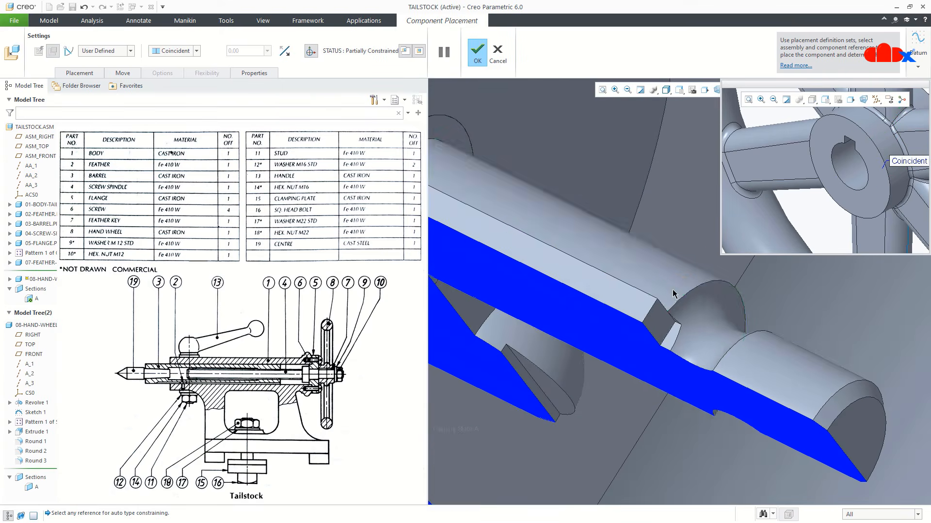
scroll(627, 292, "up", 5)
middle_click_drag(640, 273, 643, 277)
- Constrain the end face of the hand wheel's hub Coincident with the flange's outer face
left_click(833, 190)
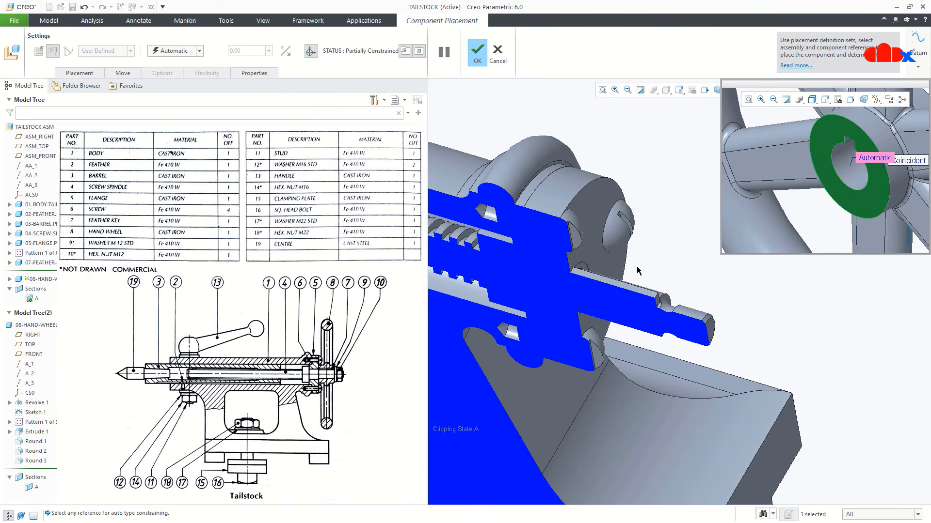
scroll(590, 262, "down", 2)
left_click(590, 262)
scroll(605, 265, "up", 4)
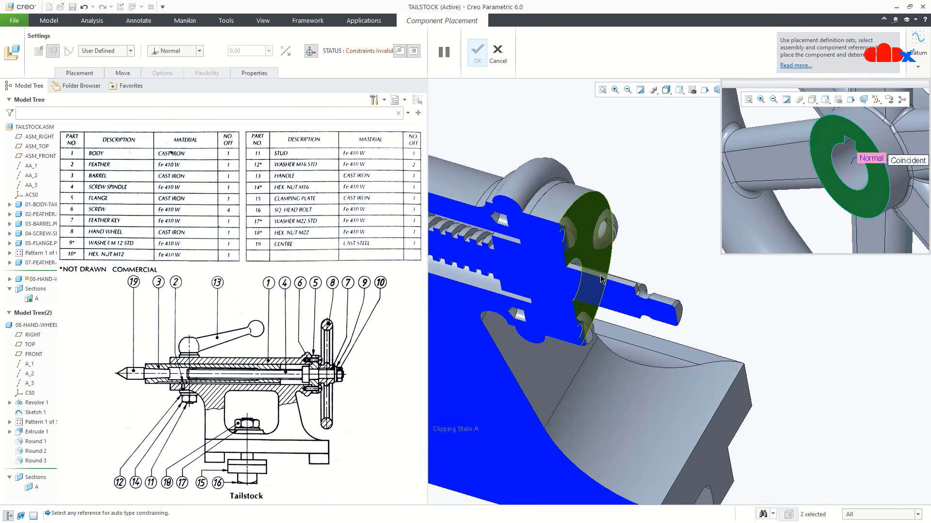
middle_click_drag(618, 267, 629, 272)
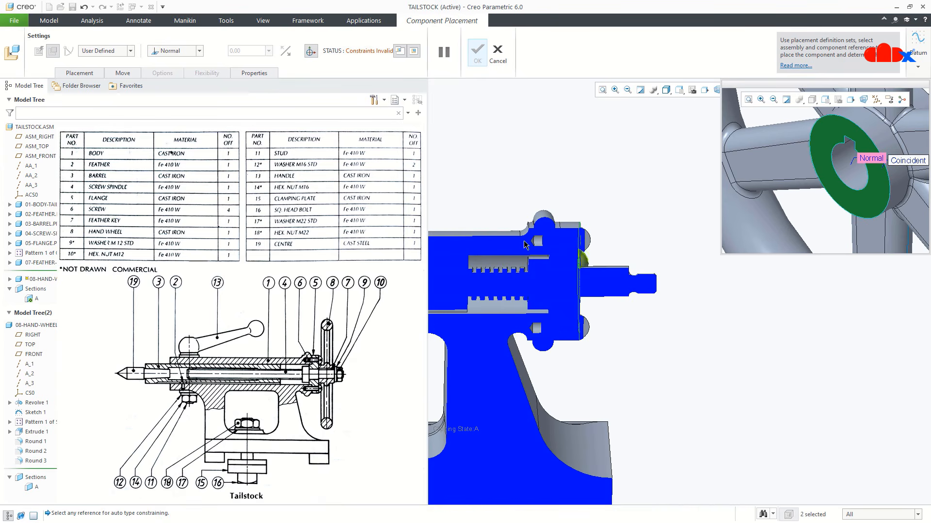
left_click(170, 80)
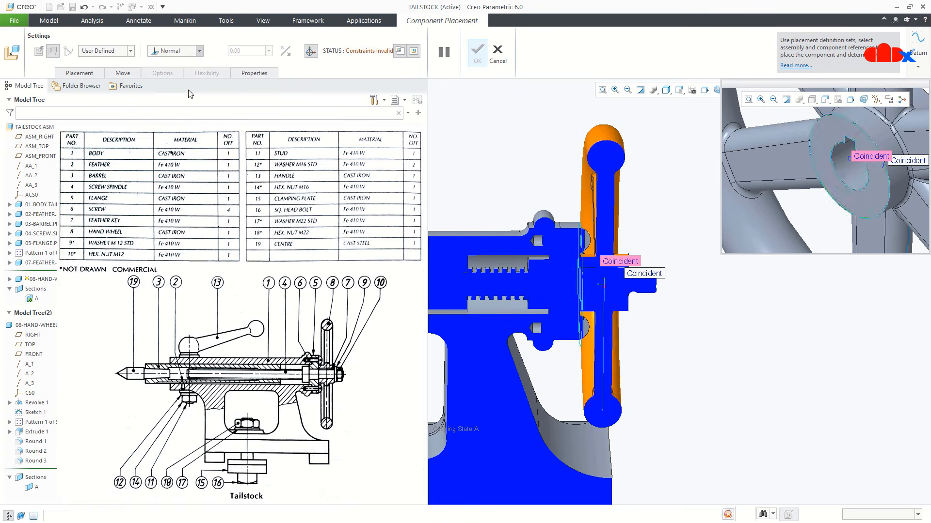
- Disable Allow Assumptions for the hand wheel's placement constraints
scroll(624, 288, "down", 8)
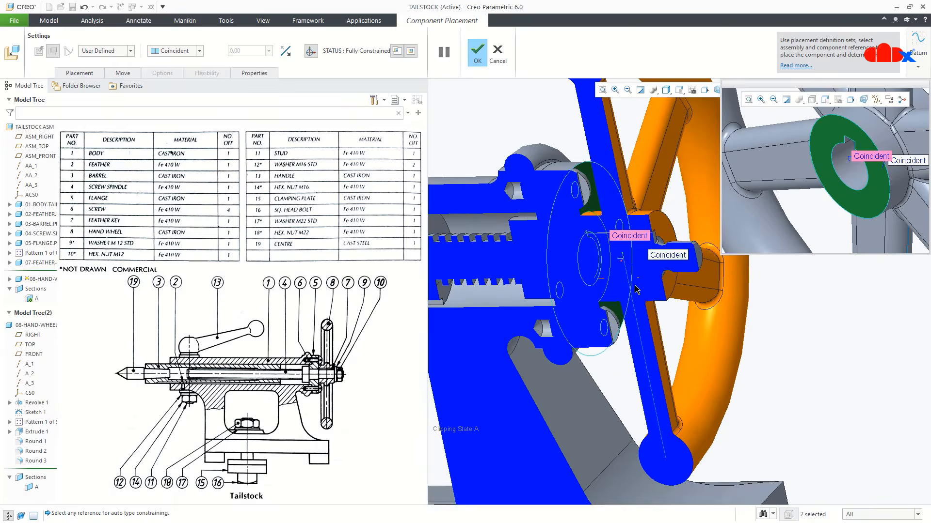
scroll(703, 194, "down", 2)
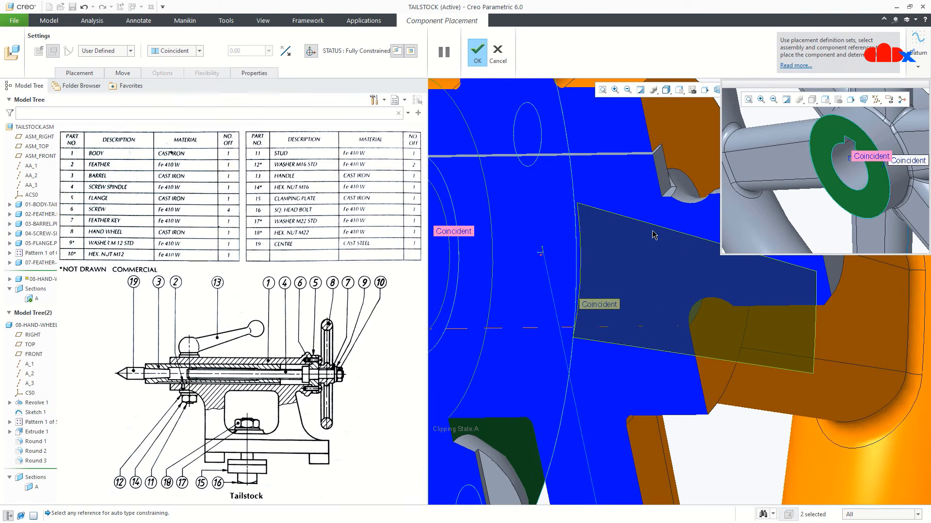
left_click(84, 77)
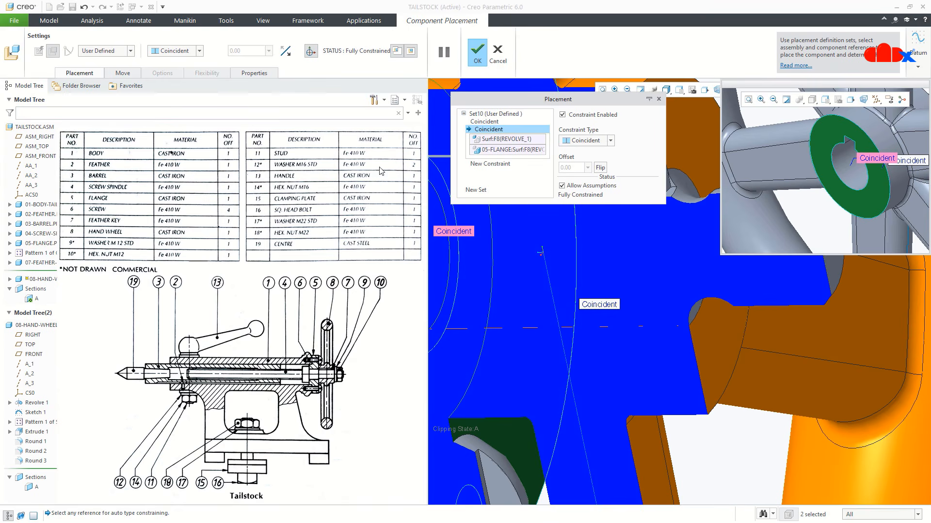
left_click(562, 186)
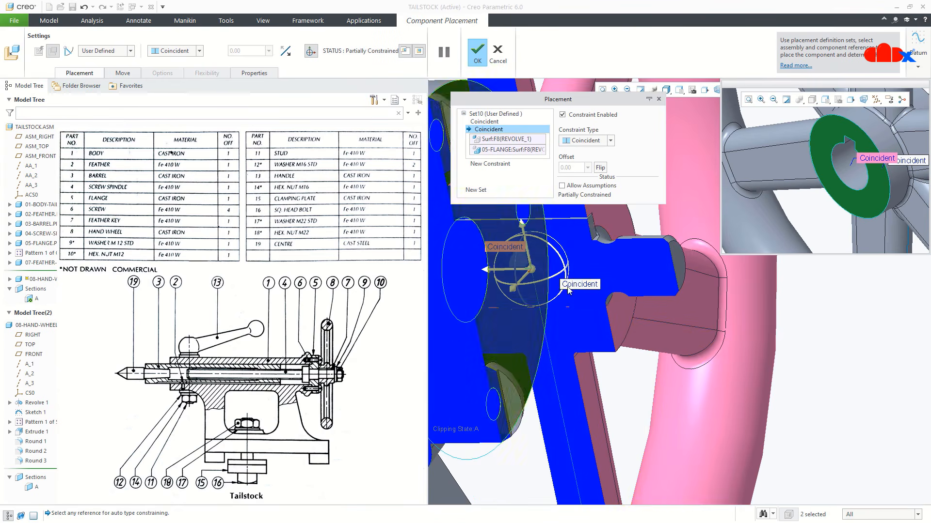
- Add a Coincident constraint between the side wall of the hand wheel's keyway and the feather key's side face, and complete the placement
scroll(581, 233, "down", 6)
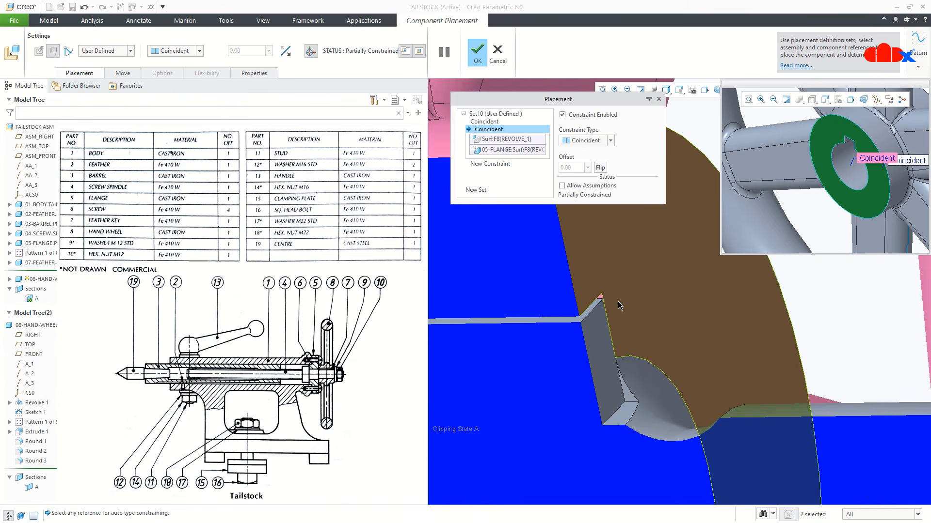
scroll(586, 266, "up", 4)
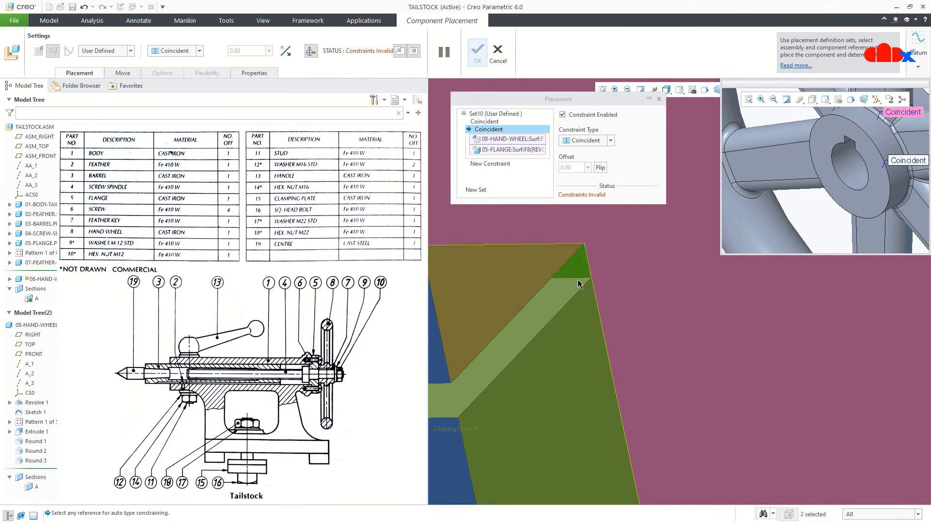
left_click(501, 164)
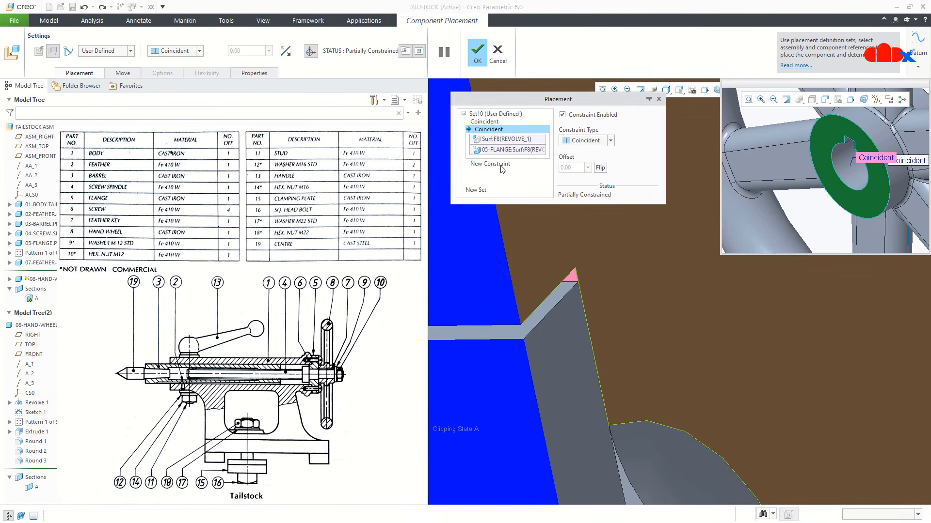
left_click(570, 274)
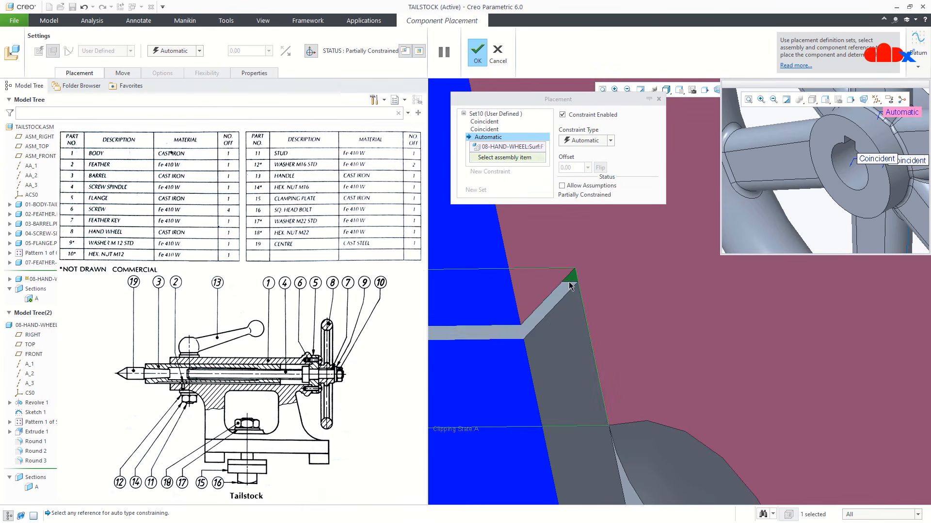
left_click(566, 288)
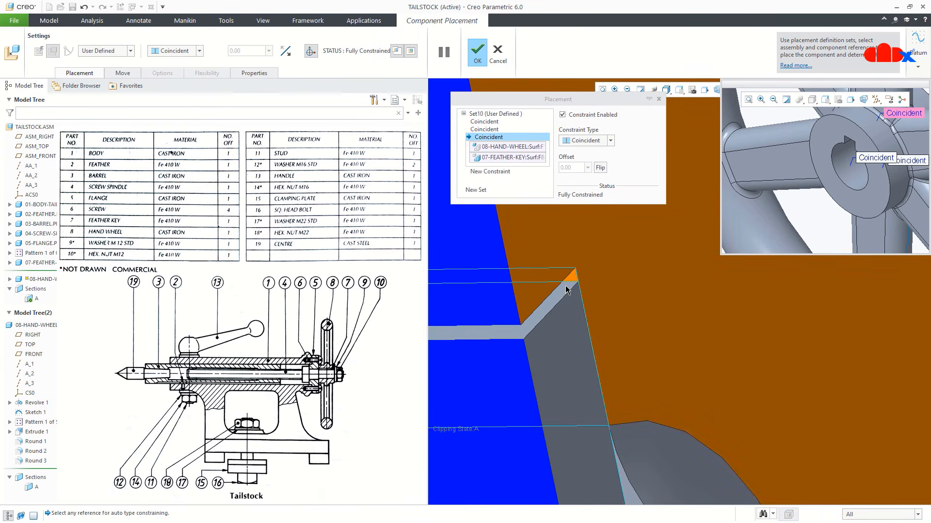
scroll(566, 289, "down", 5)
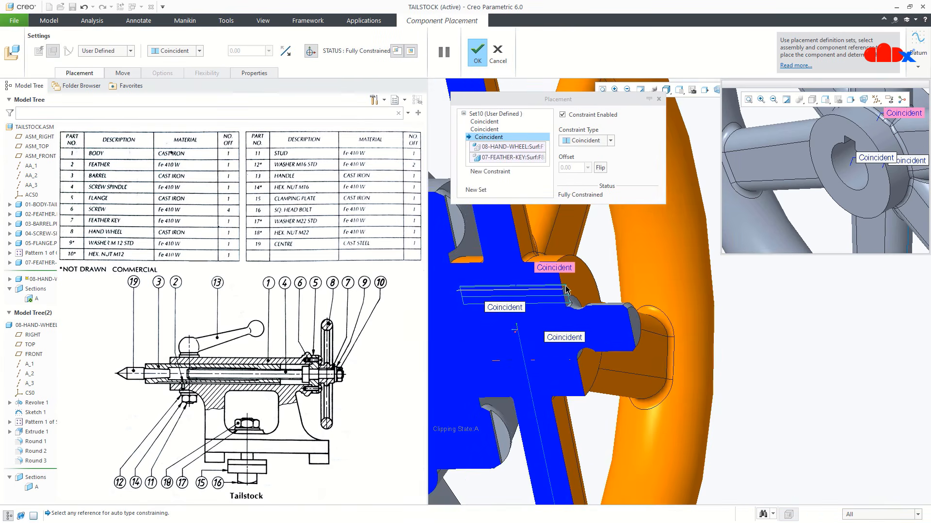
left_click(477, 65)
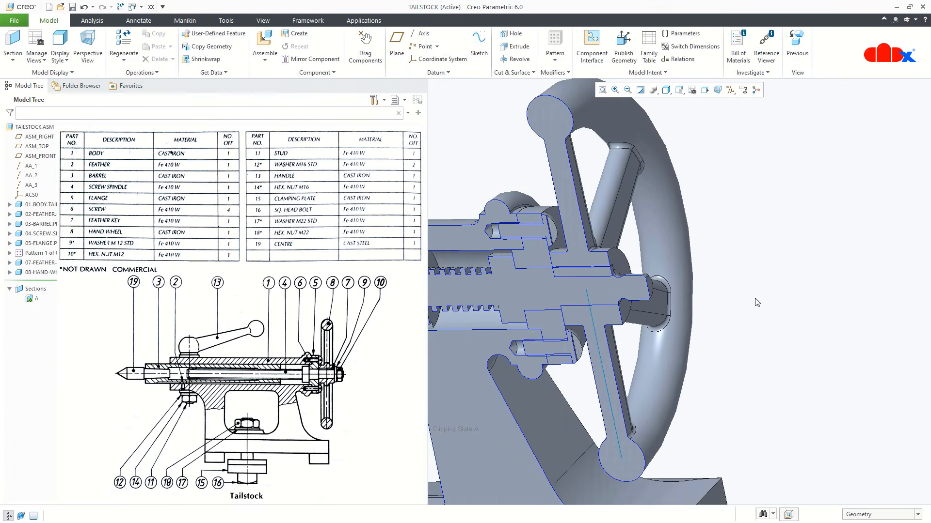
scroll(757, 303, "down", 10)
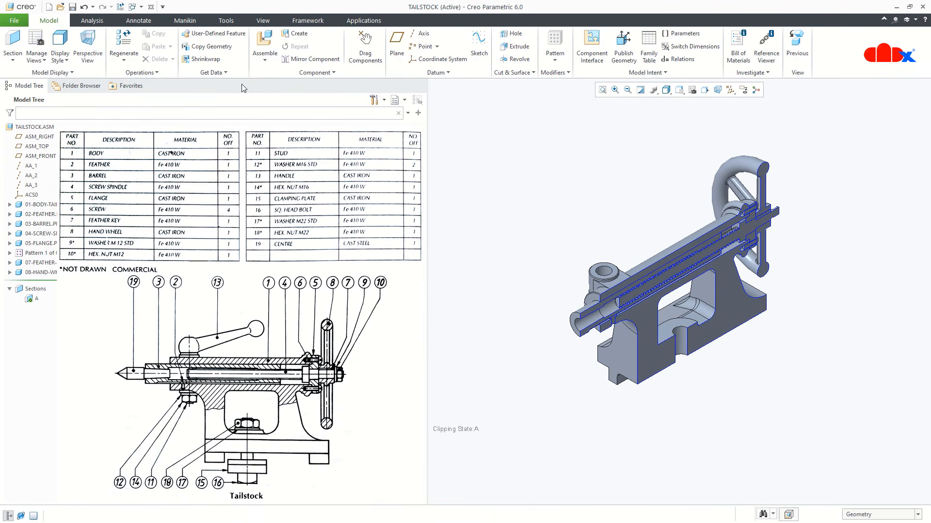
- Insert washer-m12.prt and constrain its bore Coincident with the cylindrical surface of the spindle's end beyond the hand wheel
left_click(264, 43)
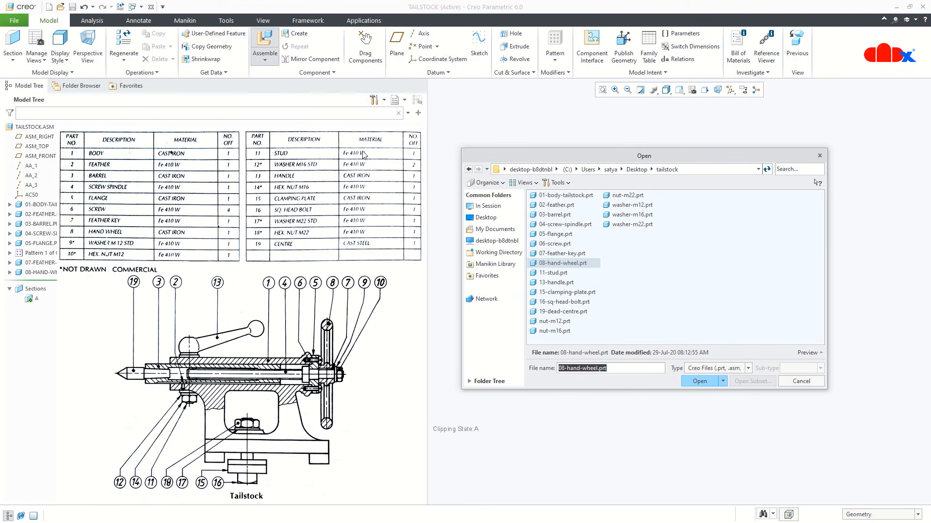
double_click(615, 205)
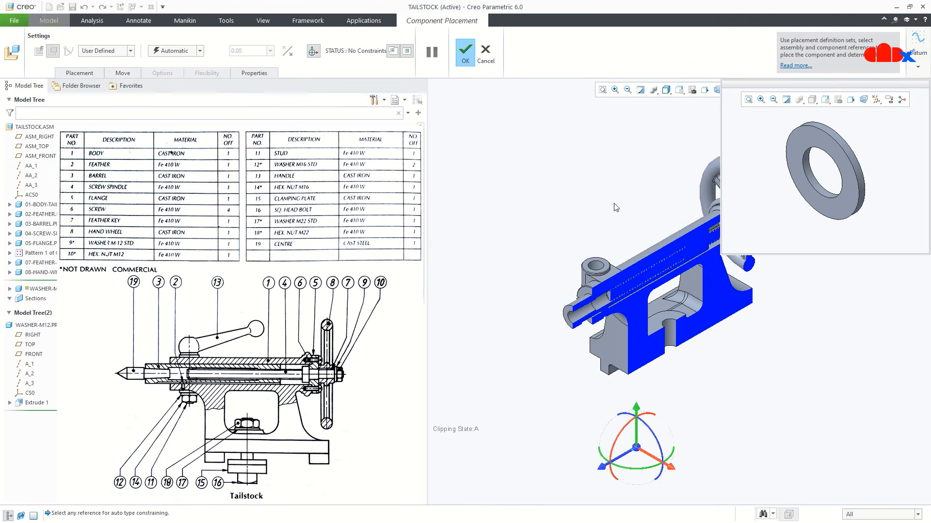
scroll(612, 242, "up", 8)
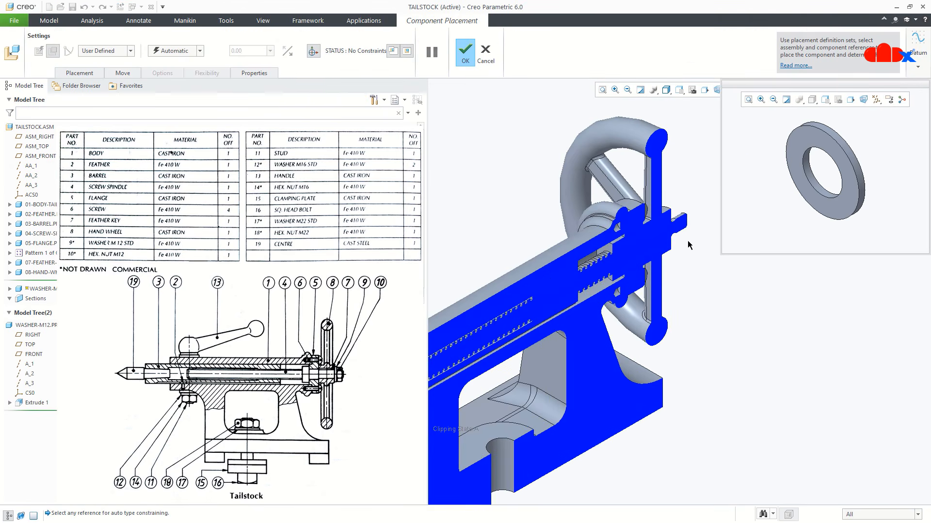
middle_click_drag(639, 258, 601, 289)
scroll(652, 235, "up", 3)
middle_click_drag(642, 230, 565, 298)
scroll(565, 298, "up", 3)
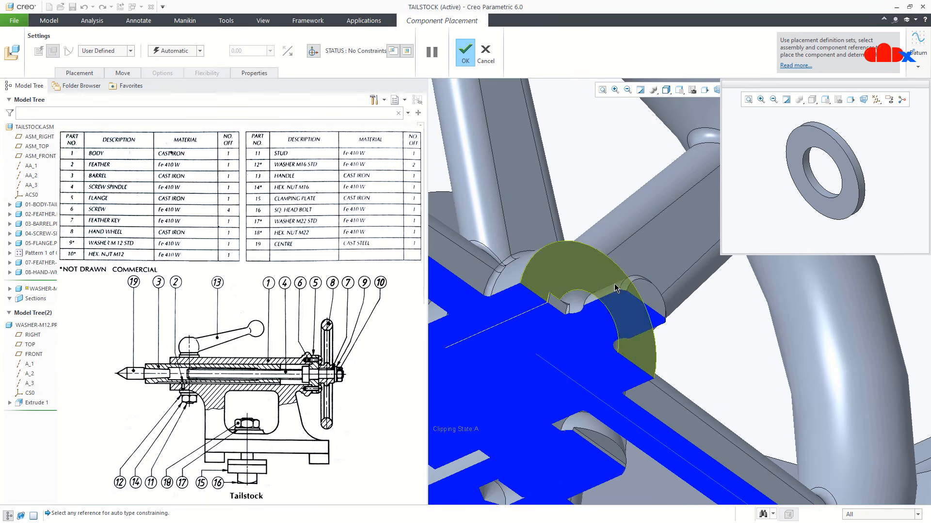
left_click(826, 196)
scroll(574, 281, "up", 3)
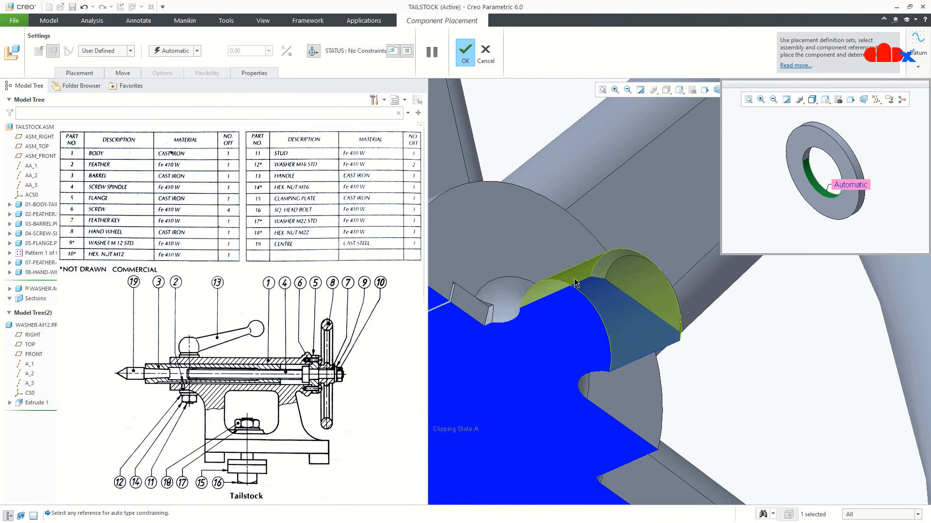
left_click(574, 281)
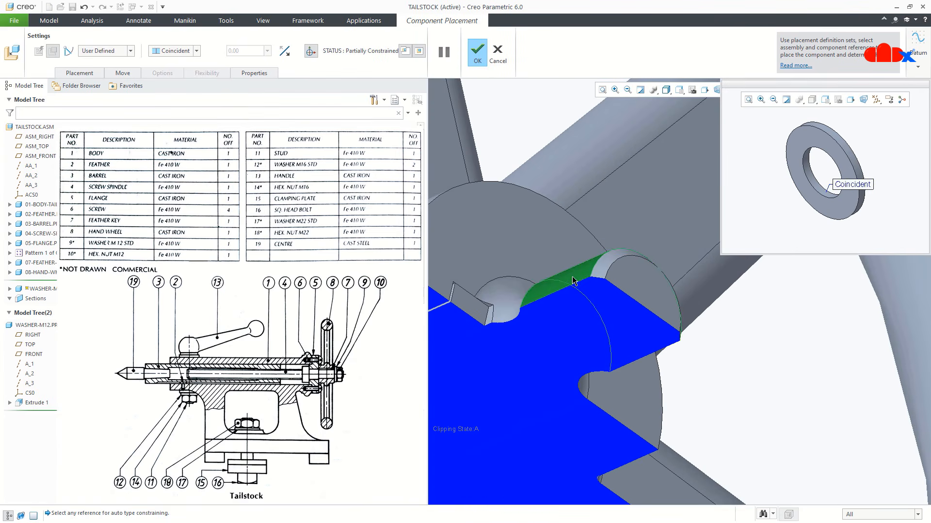
- Constrain the M12 washer's flat face Coincident with the outer end face of the hand wheel's hub
left_click(816, 204)
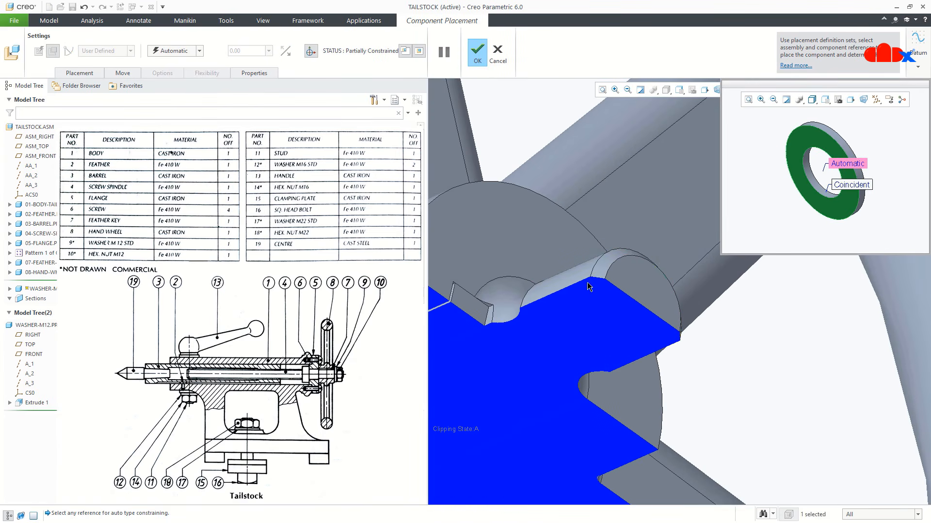
left_click(533, 284)
middle_click_drag(556, 283, 569, 276)
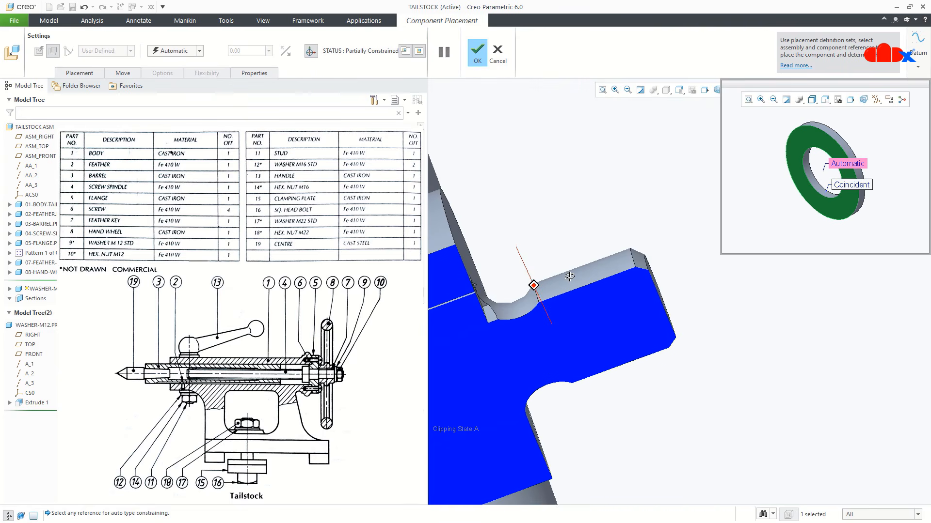
left_click(465, 255)
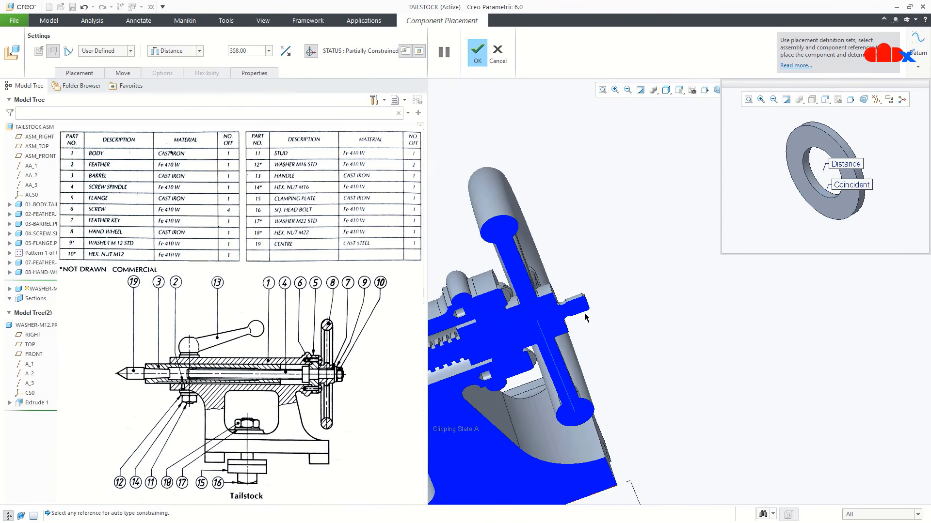
middle_click_drag(585, 318, 573, 312)
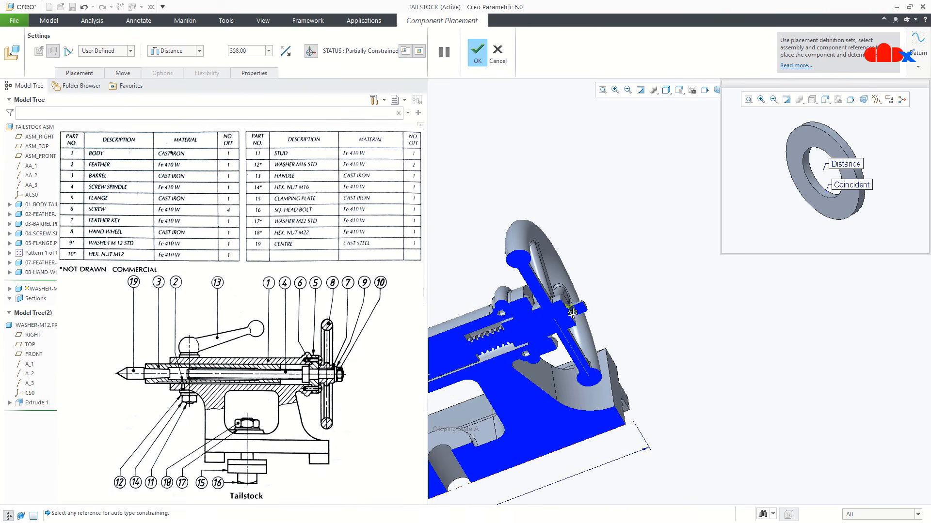
left_click(192, 52)
left_click(174, 88)
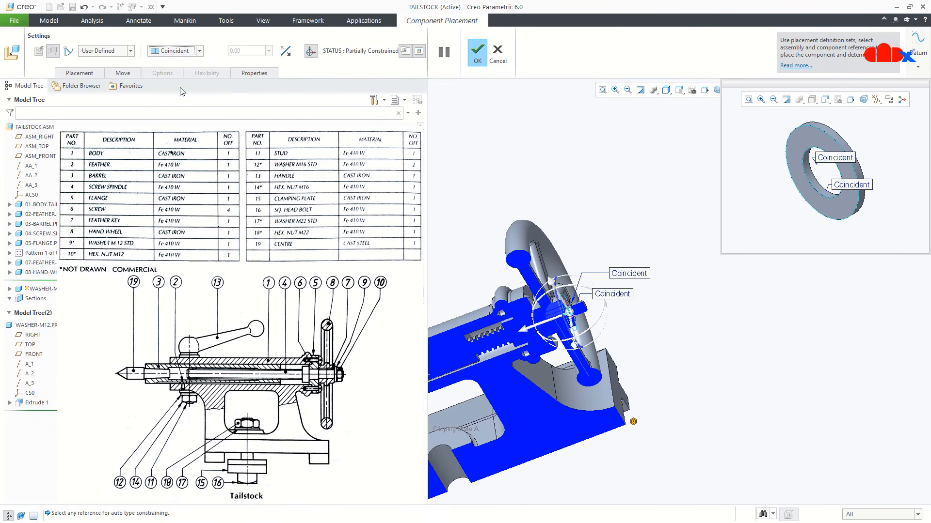
- Enable Allow Assumptions for the M12 washer's placement constraints and complete the placement
scroll(533, 315, "down", 6)
middle_click_drag(532, 315, 524, 292)
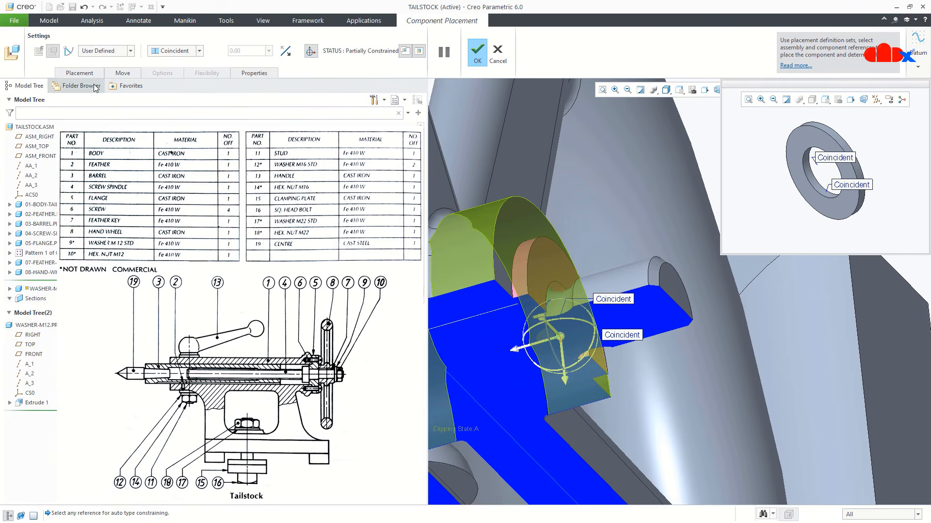
left_click(82, 73)
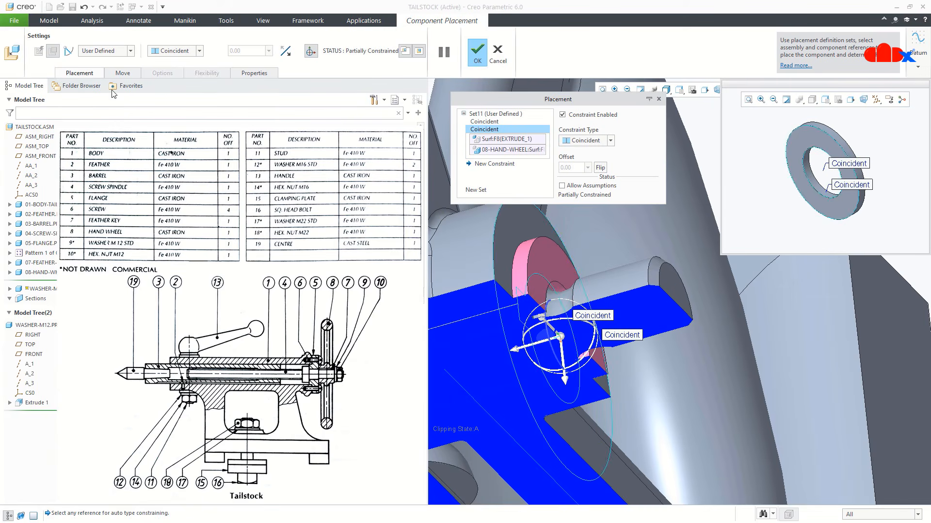
left_click(561, 186)
left_click(477, 51)
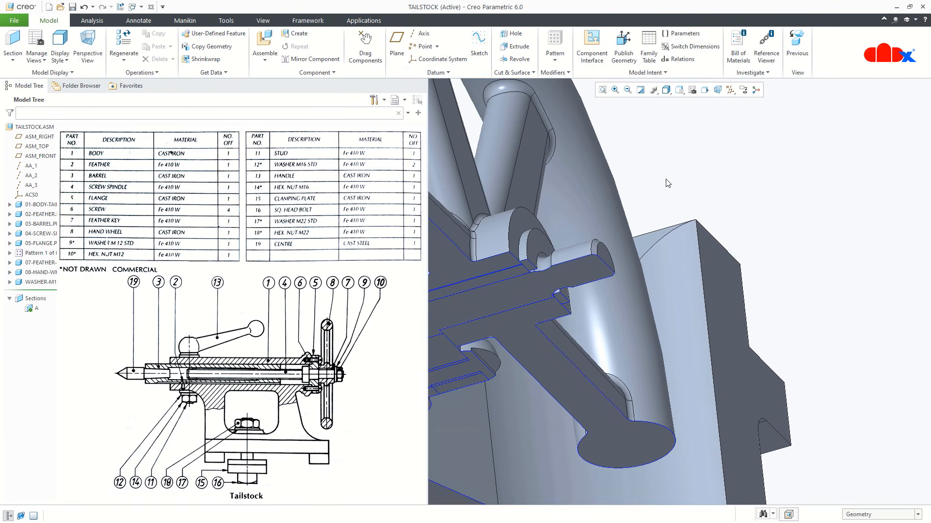
- Insert nut-m12.prt and constrain its bore Coincident with the cylindrical surface of the spindle's end
left_click(264, 44)
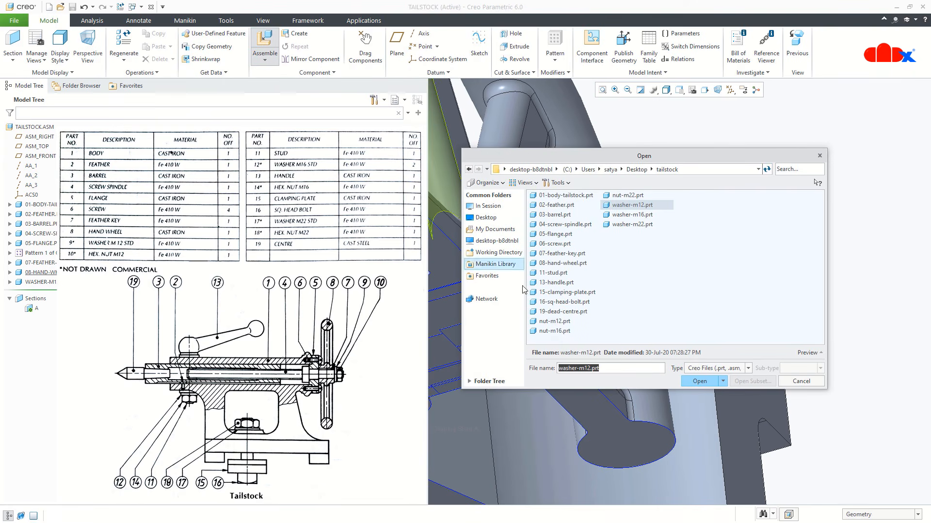
double_click(542, 323)
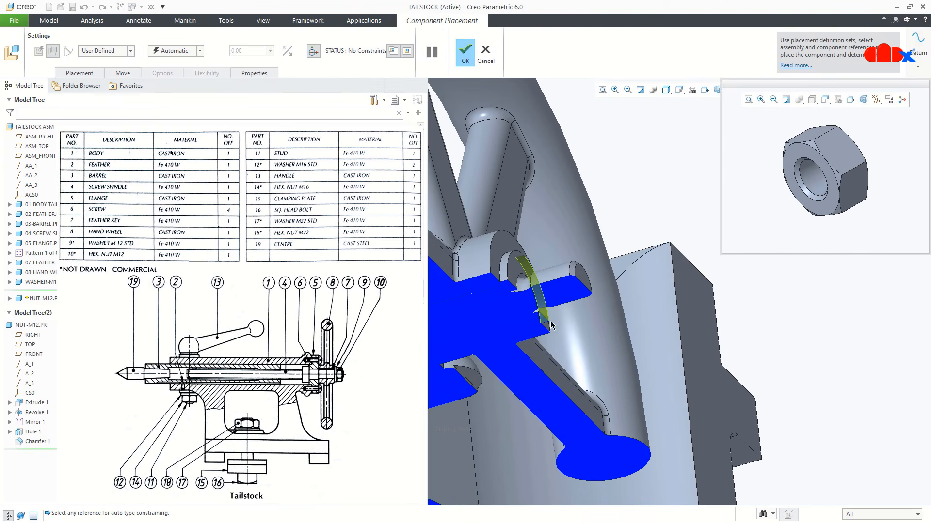
left_click(817, 181)
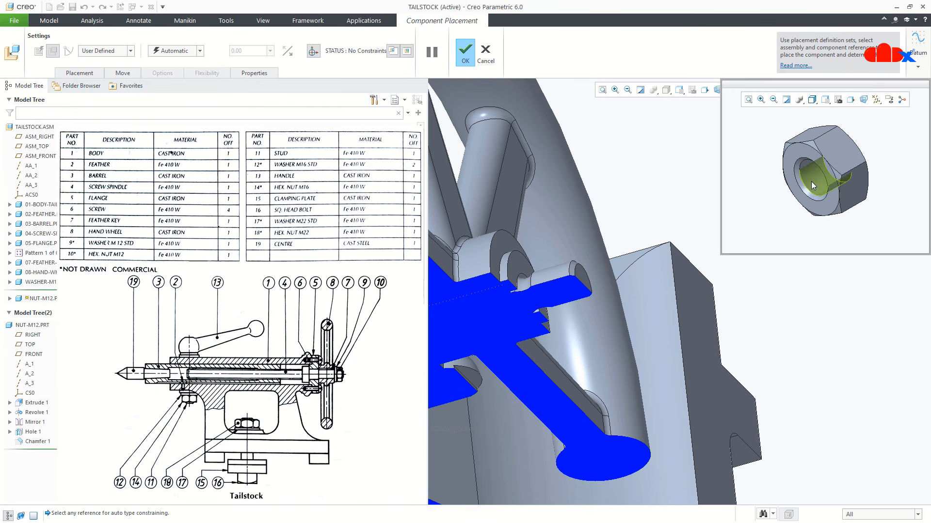
left_click(612, 267)
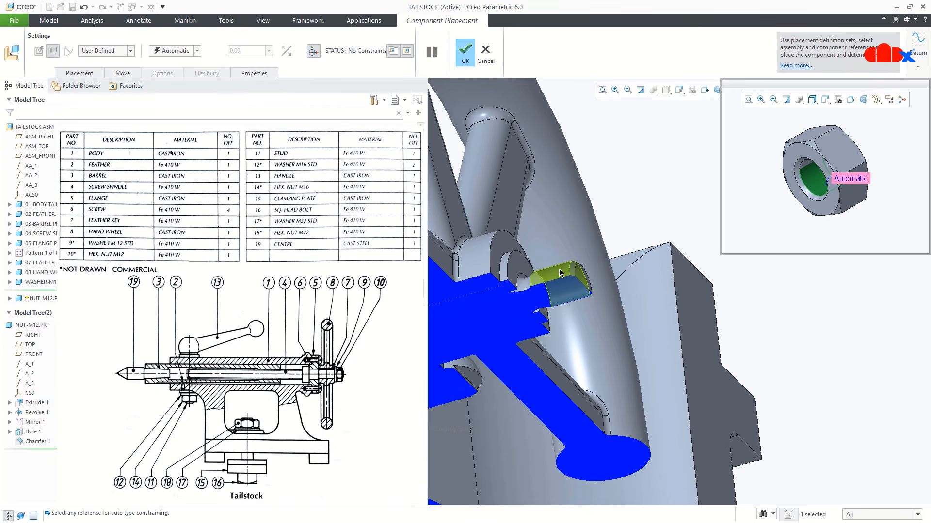
- Constrain the M12 nut's end face Coincident with the washer's outer face and complete the placement
left_click(801, 206)
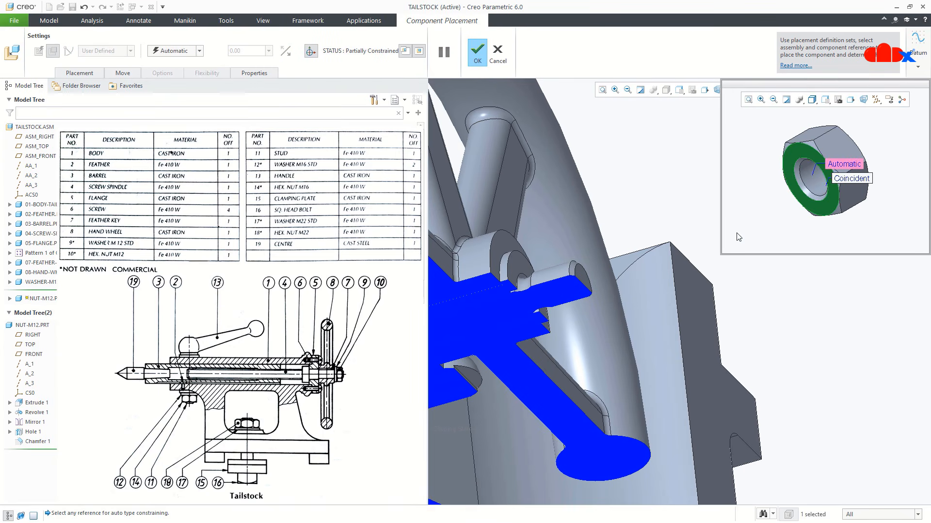
left_click(512, 266)
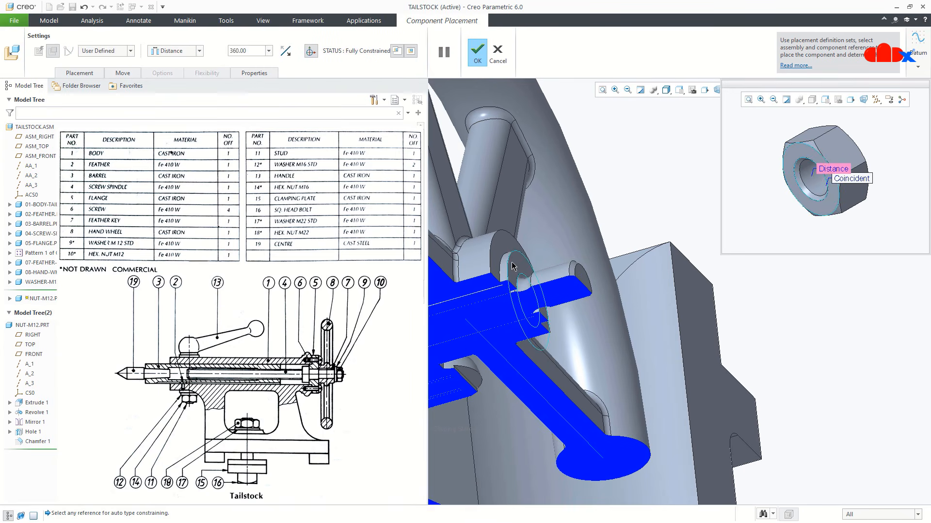
left_click(199, 51)
left_click(174, 88)
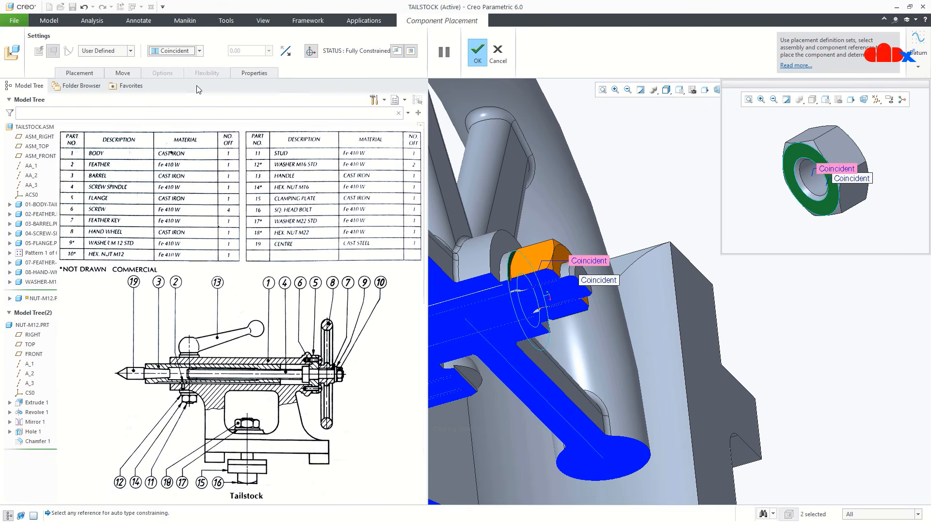
left_click(477, 55)
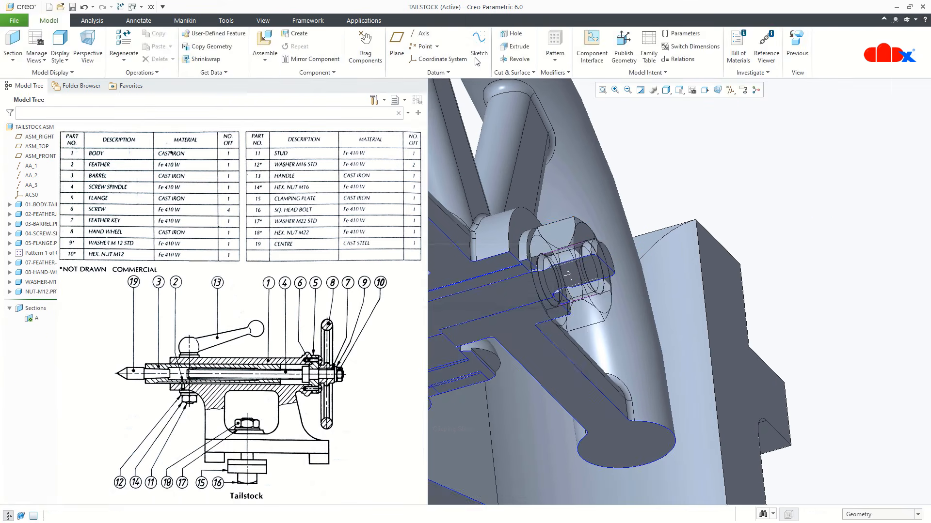
scroll(701, 188, "up", 1)
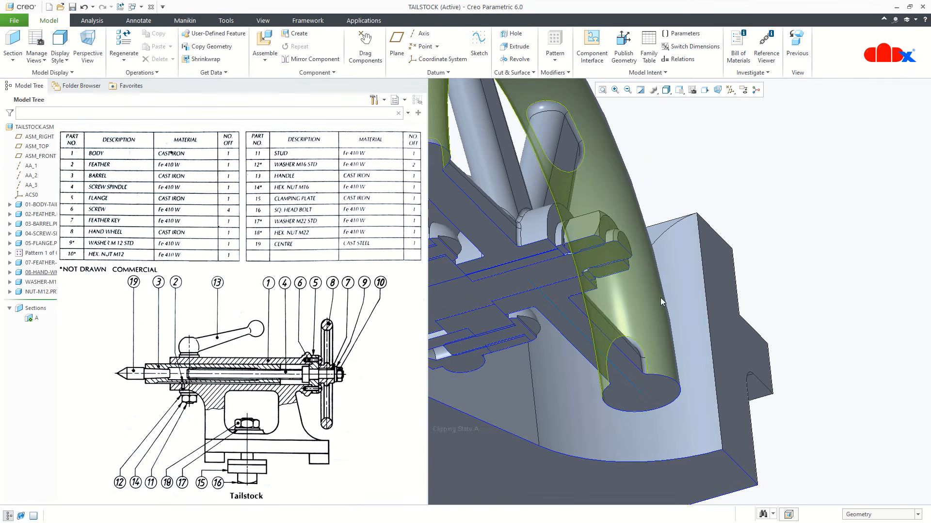
middle_click_drag(660, 298, 679, 271)
scroll(706, 325, "up", 2)
middle_click_drag(711, 217, 702, 200)
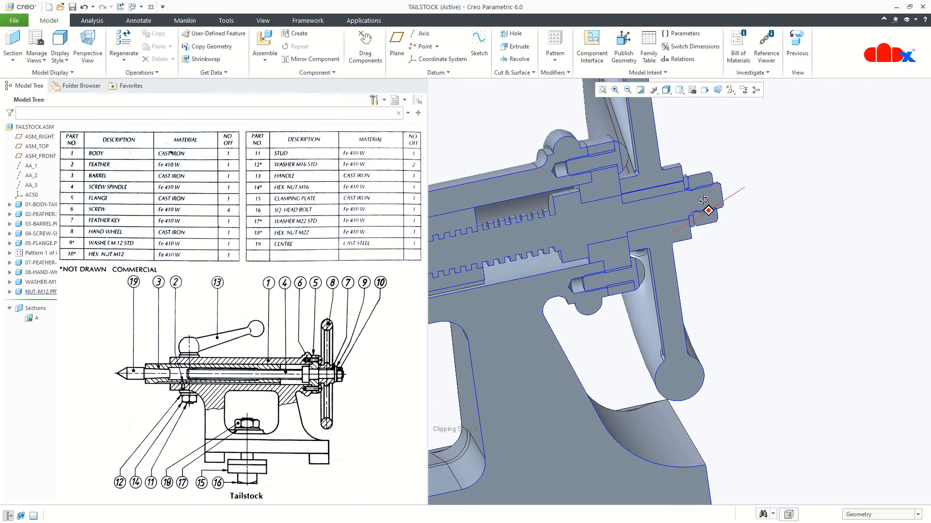
key("ctrl+d")
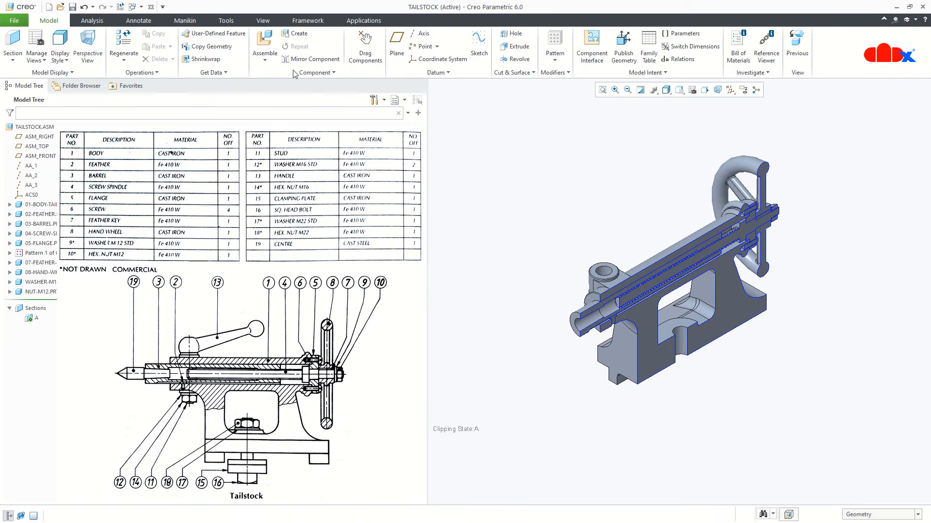
- Insert 11-stud.prt and constrain its cylindrical shank beside the collar Coincident with the lower hole of the body's vertical boss
left_click(265, 46)
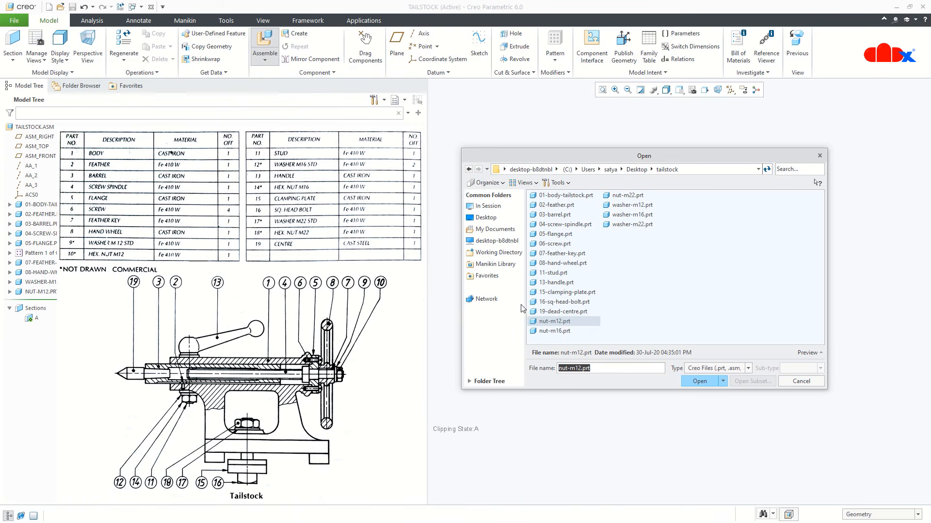
double_click(553, 273)
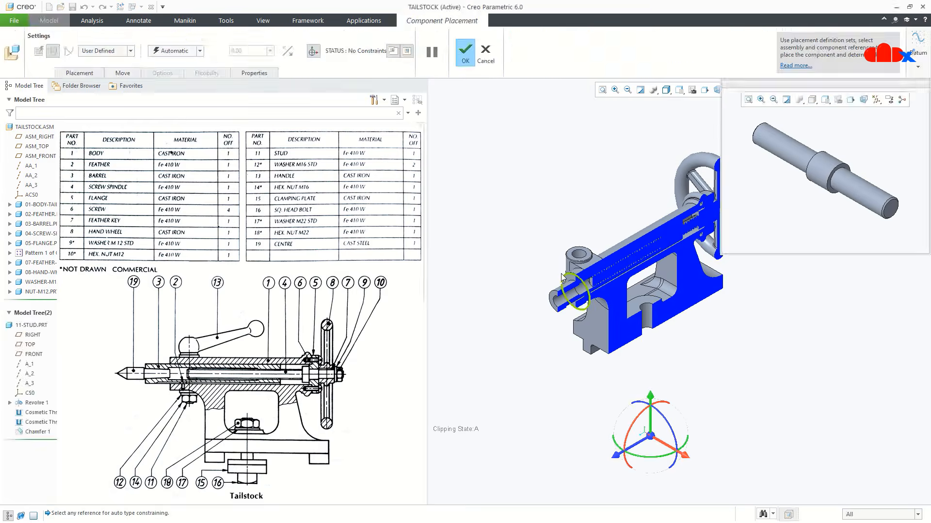
scroll(674, 395, "up", 3)
scroll(830, 199, "down", 3)
mouse_move(832, 209)
middle_mouse_down()
mouse_move(846, 214)
mouse_move(846, 195)
mouse_move(879, 182)
mouse_move(834, 212)
middle_mouse_up()
scroll(847, 214, "up", 3)
scroll(820, 234, "down", 3)
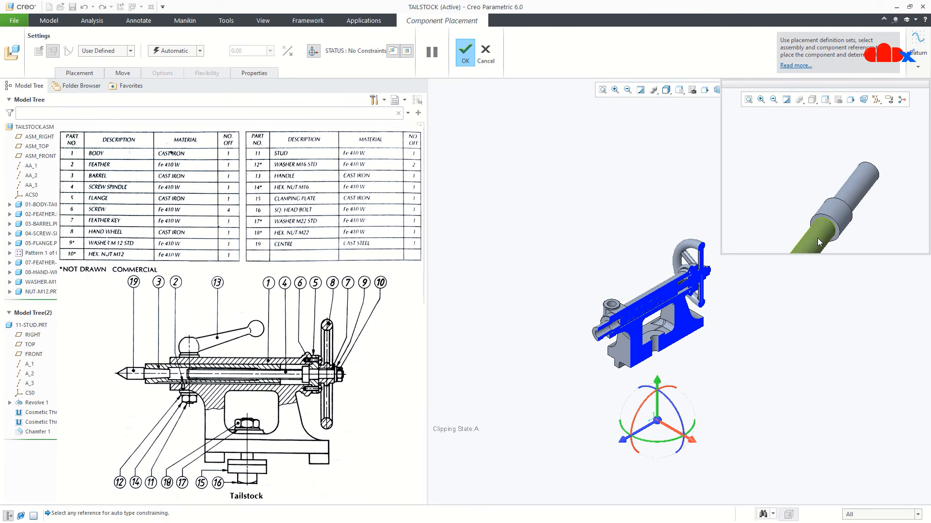
left_click(819, 243)
scroll(643, 318, "down", 8)
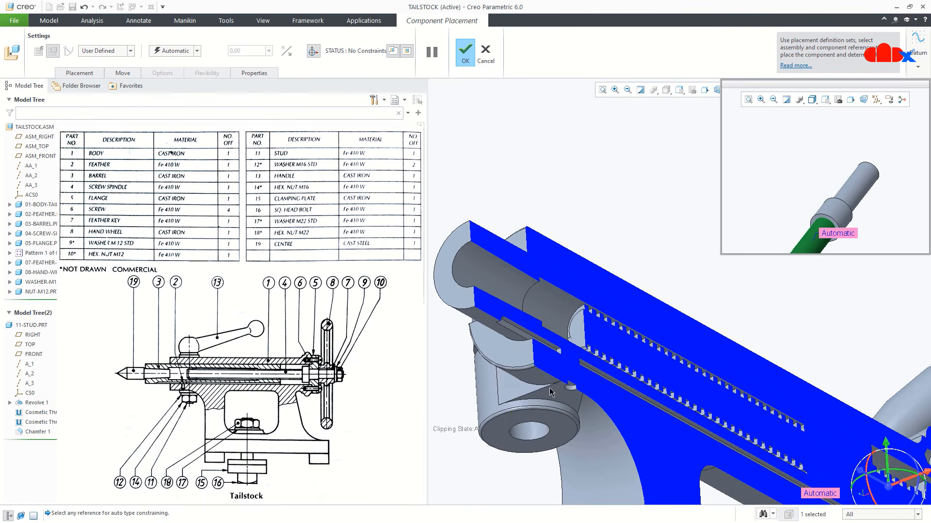
left_click(518, 388)
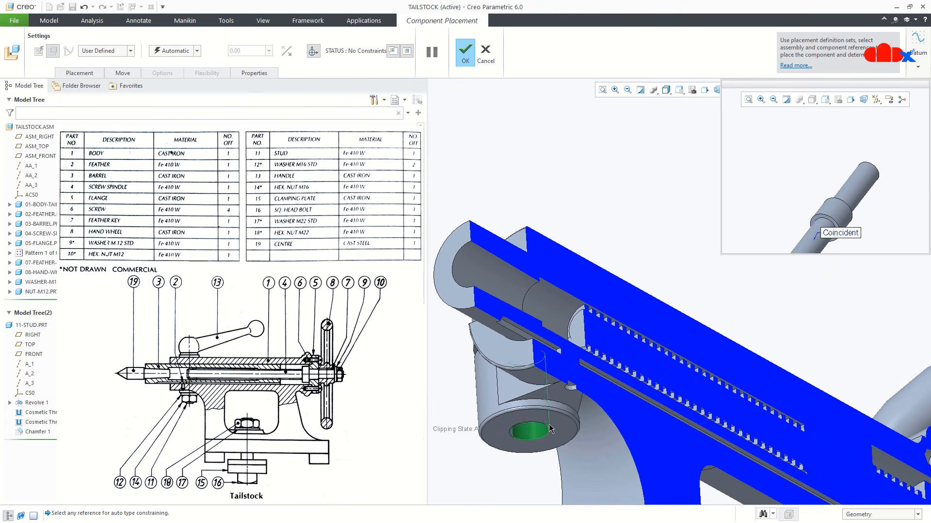
- Constrain the shoulder face of the stud's collar Coincident with the internal ledge face inside the body's vertical boss
left_click(819, 217)
scroll(816, 220, "down", 3)
scroll(606, 336, "up", 8)
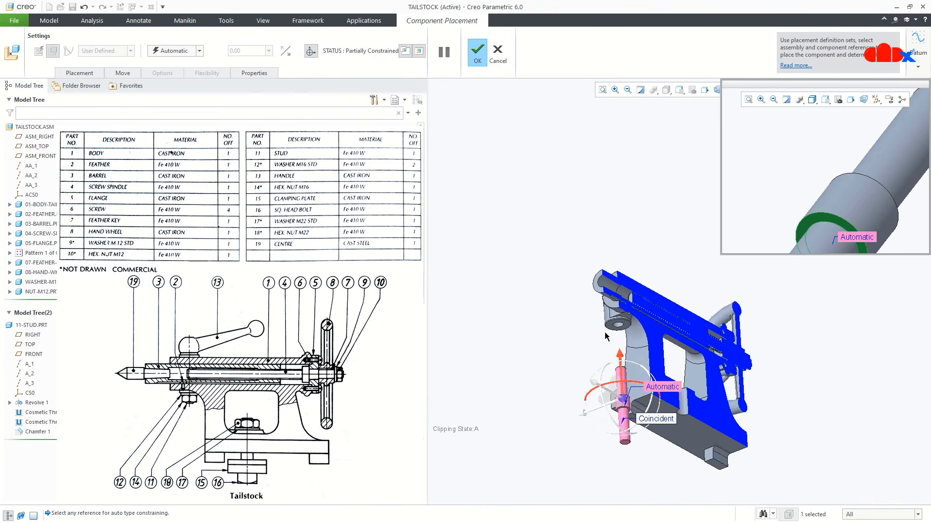
scroll(605, 336, "down", 10)
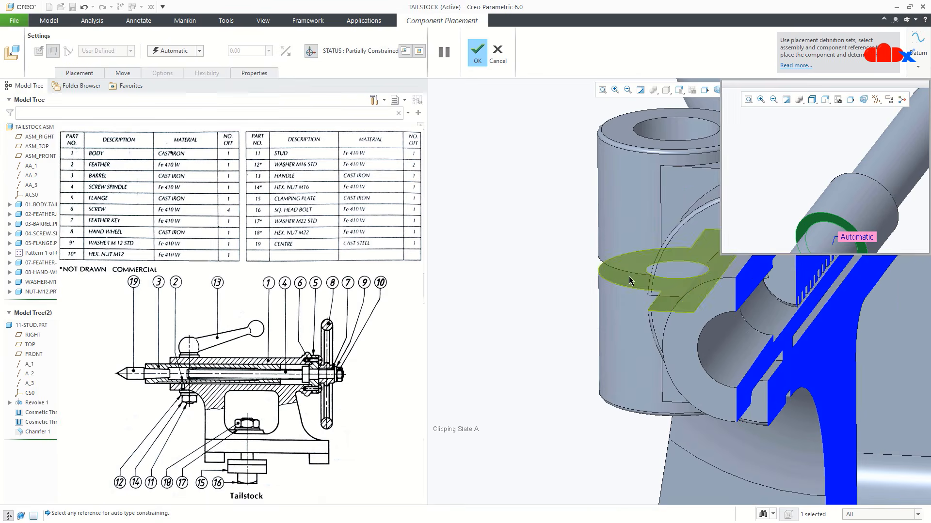
left_click(629, 281)
scroll(557, 314, "up", 8)
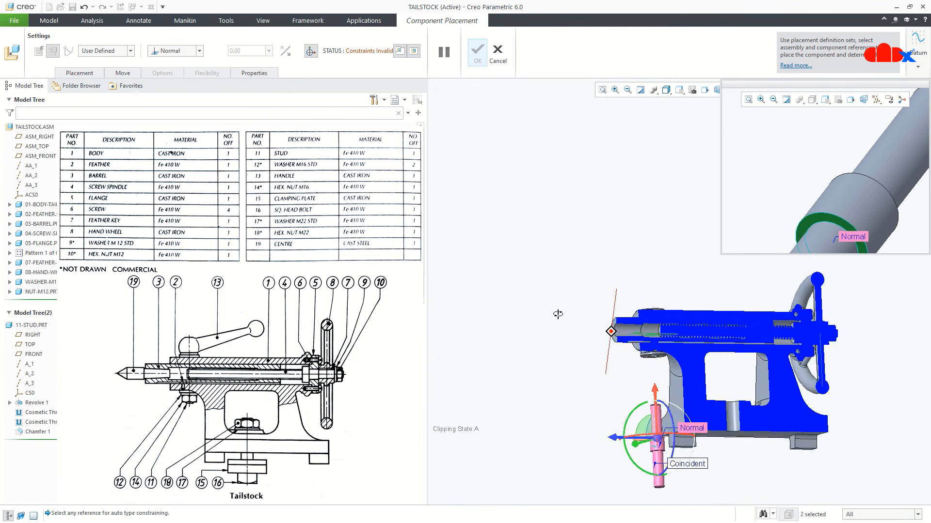
middle_click_drag(558, 314, 551, 350)
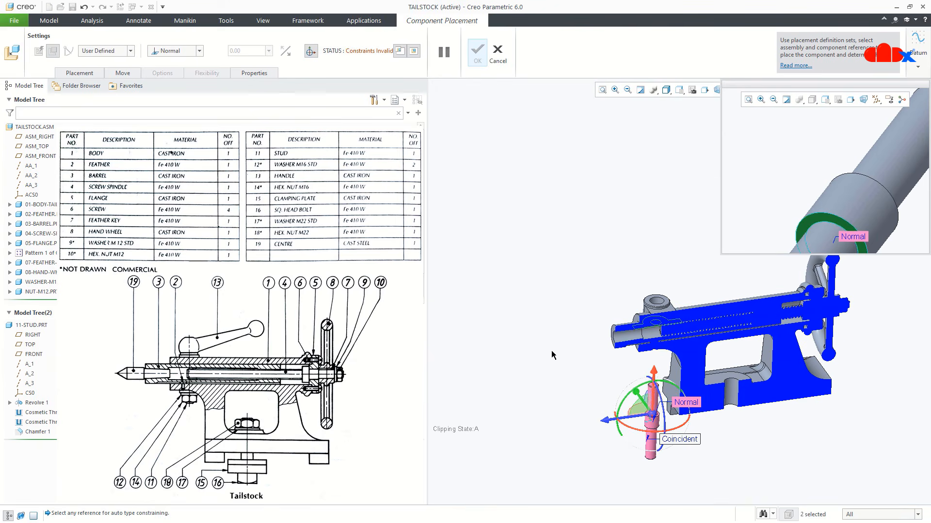
left_click(183, 54)
left_click(171, 88)
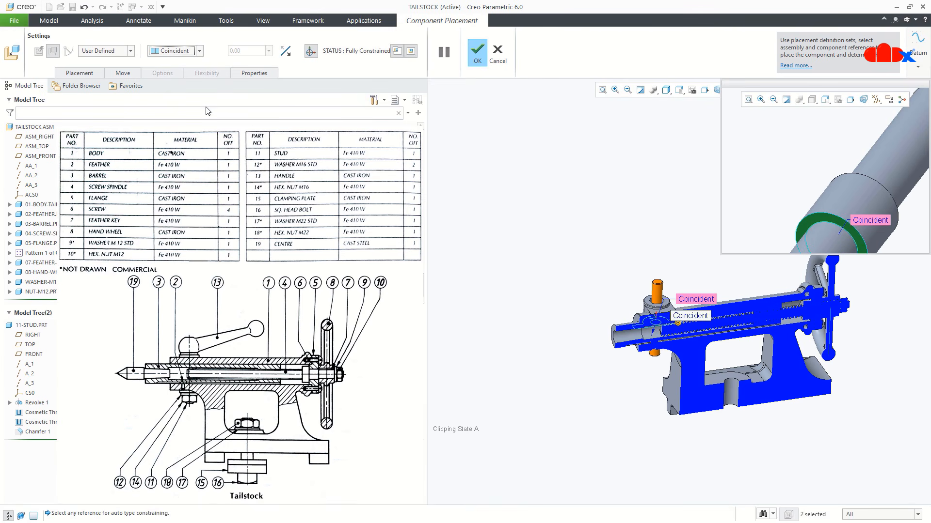
- Complete the stud's placement in the body's vertical boss
scroll(692, 303, "up", 5)
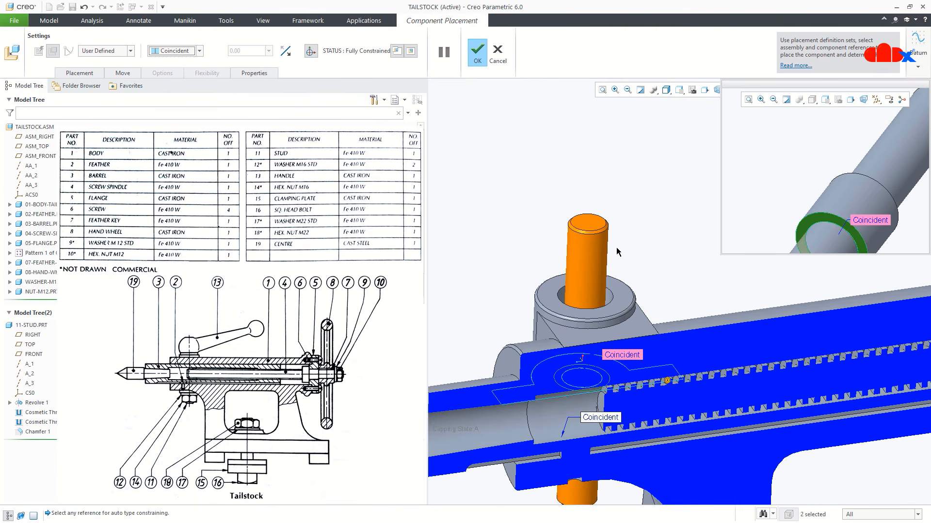
left_click(477, 62)
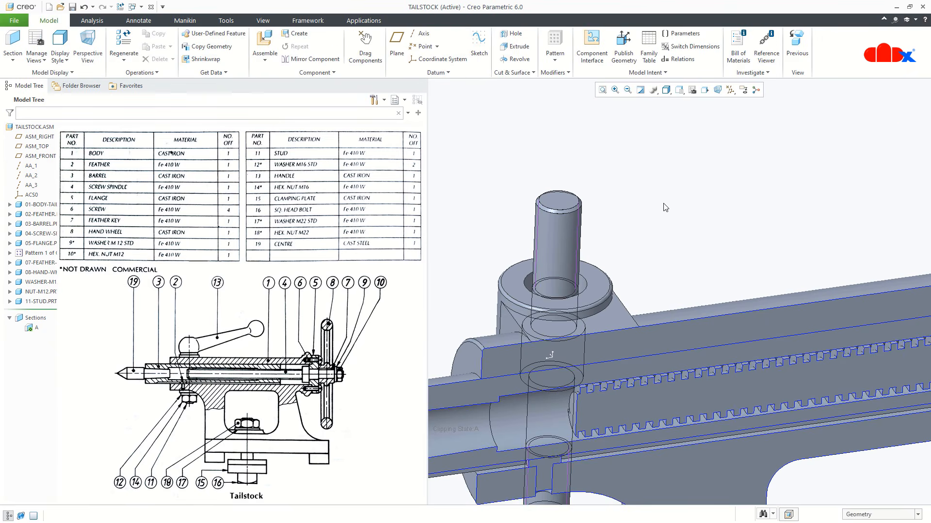
mouse_move(666, 208)
middle_mouse_down()
mouse_move(644, 202)
mouse_move(650, 211)
middle_mouse_up()
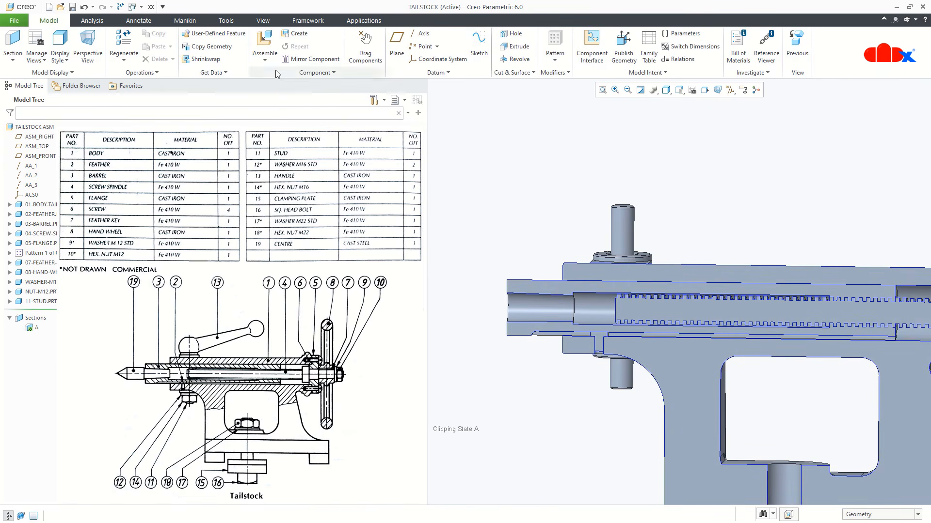
- Insert washer-m16.prt and constrain its bore Coincident with the stud's lower cylindrical shank
left_click(265, 41)
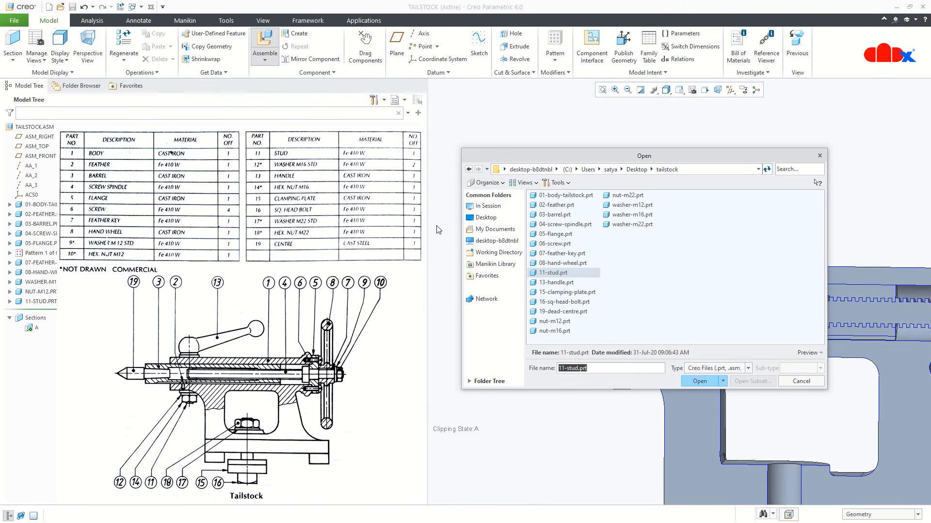
double_click(631, 215)
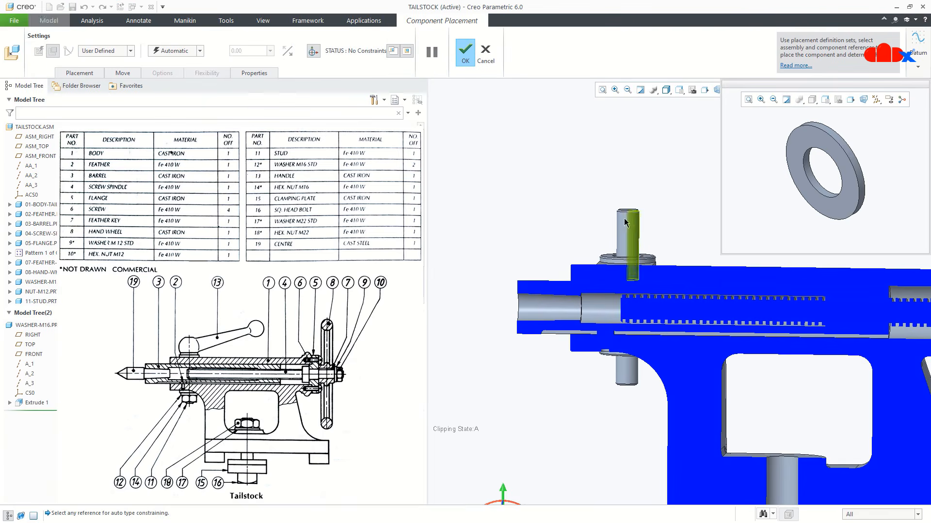
scroll(810, 201, "up", 3)
left_click(830, 190)
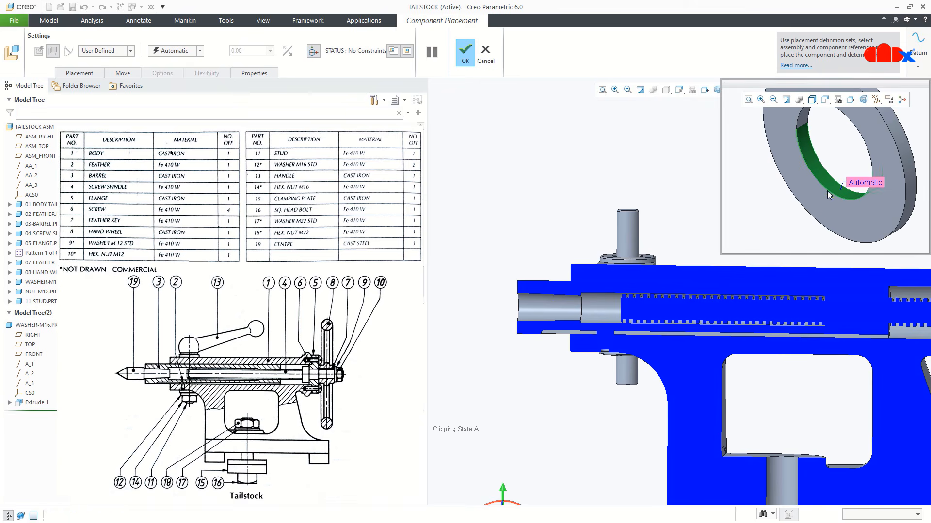
left_click(622, 373)
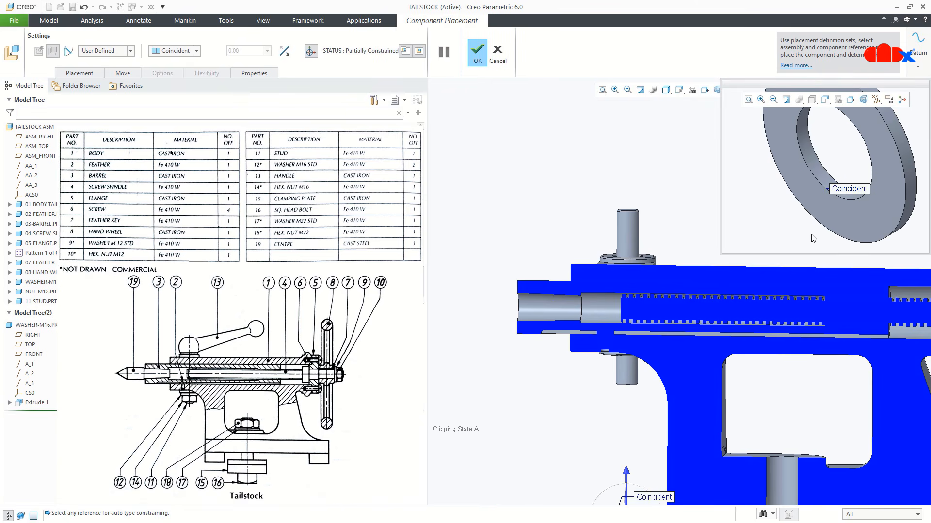
- Constrain the M16 washer's flat face Coincident with the underside of the body's boss and complete the placement
scroll(811, 236, "down", 1)
left_click(827, 212)
middle_click_drag(695, 333, 594, 361)
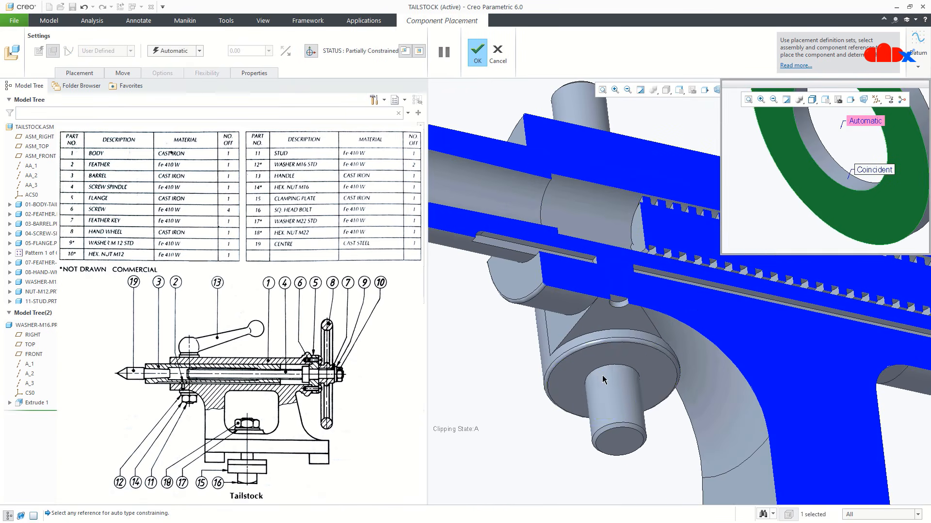
left_click(593, 363)
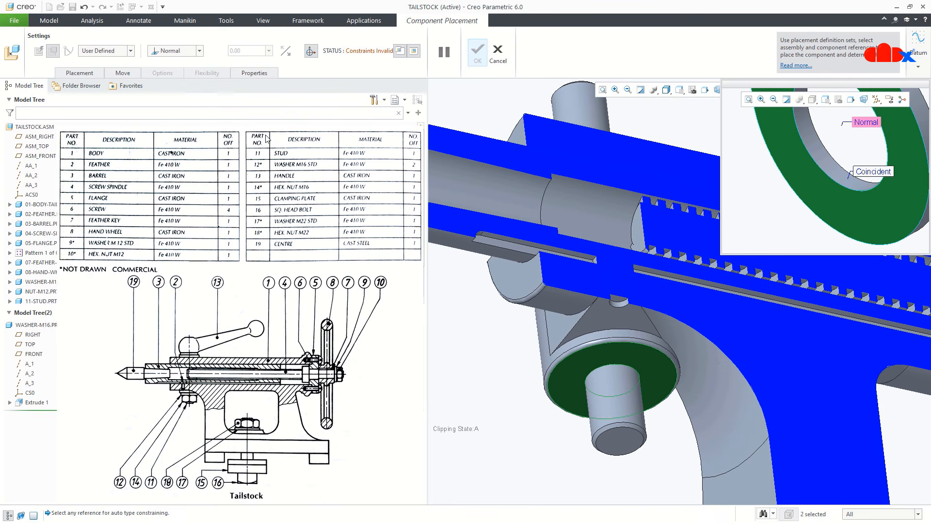
left_click(183, 53)
left_click(176, 88)
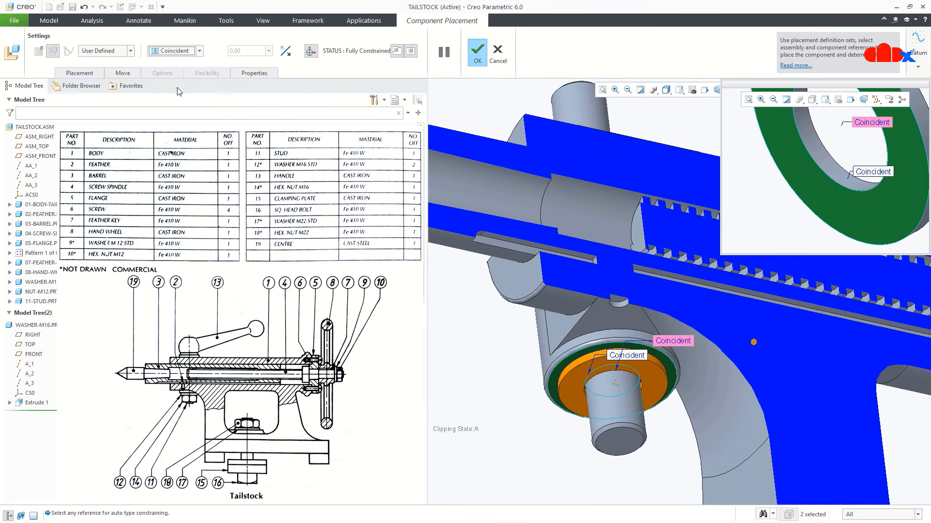
middle_click_drag(574, 360, 567, 384)
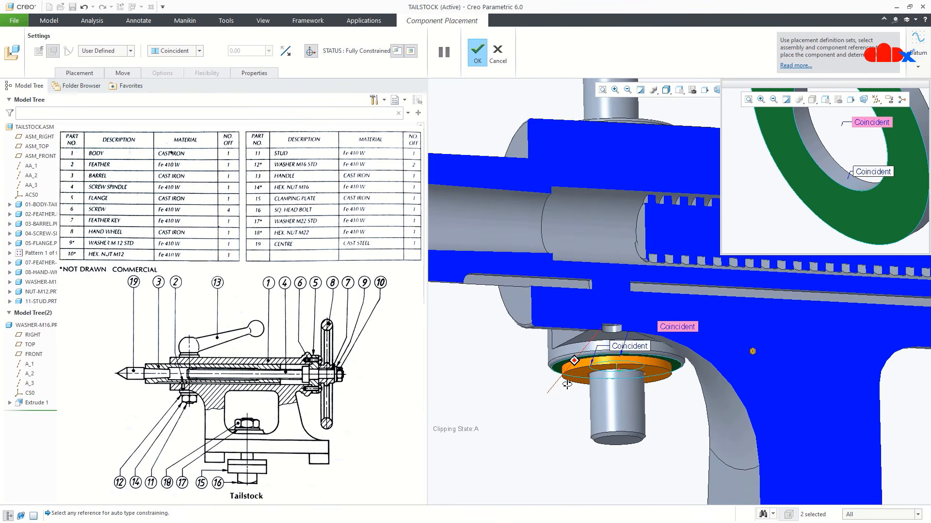
middle_click(561, 394)
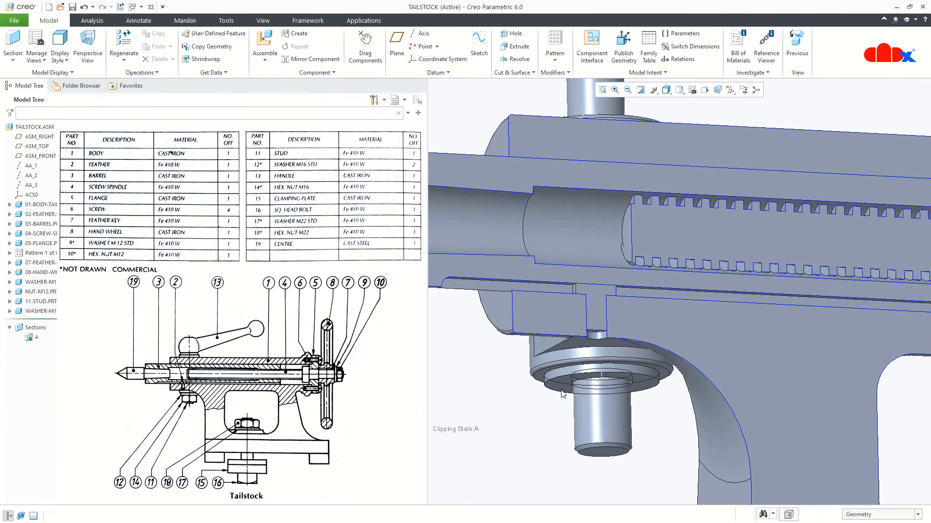
- Insert nut-m16.prt and constrain its bore Coincident with the stud's lower cylindrical shank
left_click(266, 46)
double_click(548, 331)
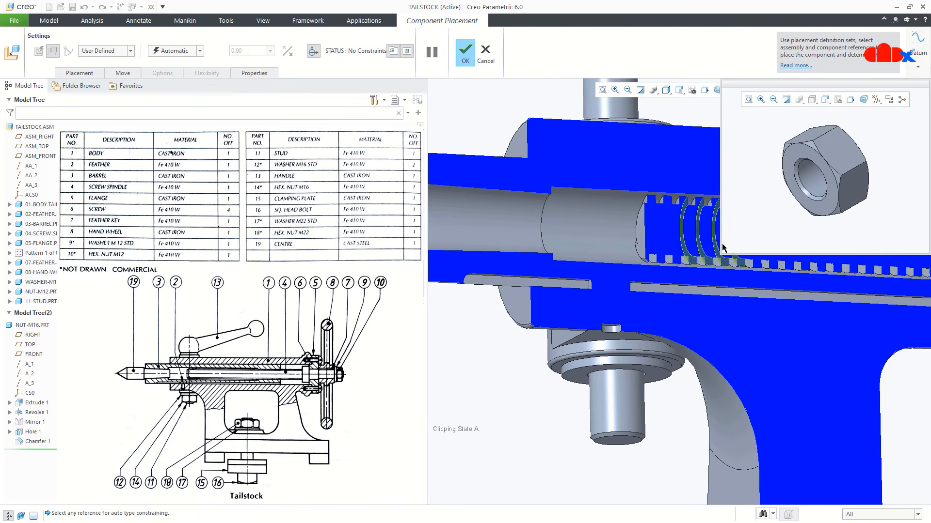
left_click(810, 179)
left_click(624, 403)
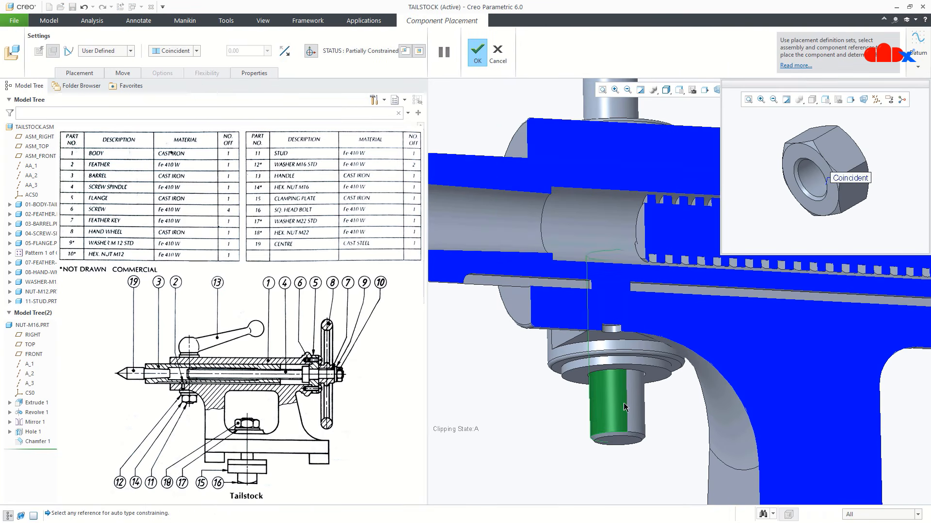
- Constrain the M16 nut's end face Coincident with the M16 washer and complete the placement
left_click(806, 216)
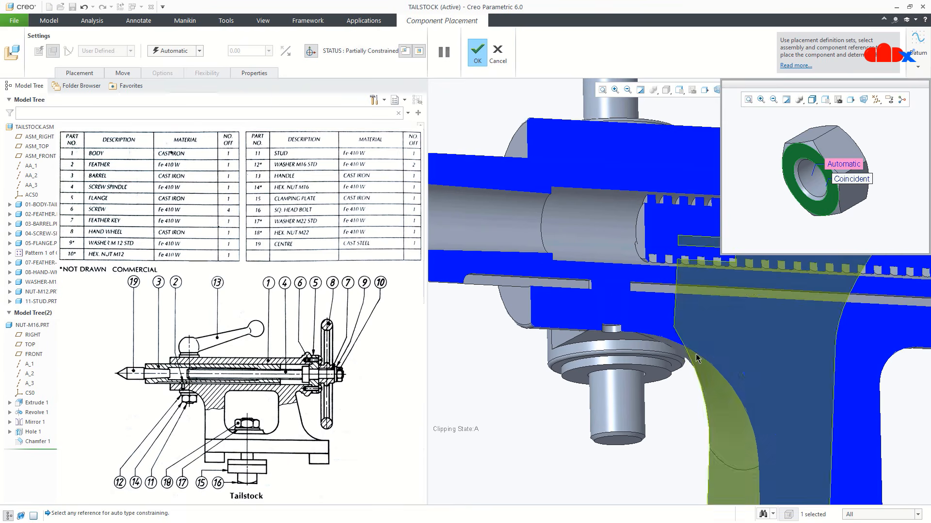
left_click(664, 378)
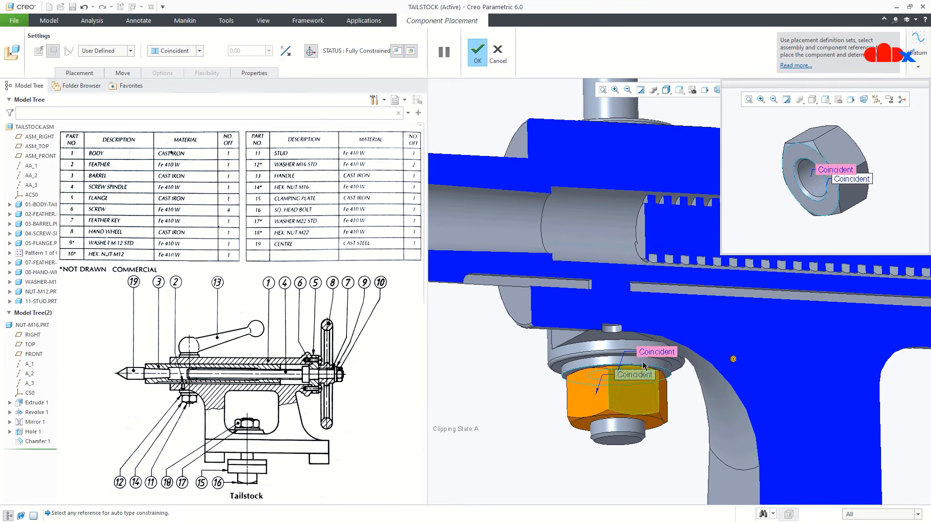
left_click(482, 52)
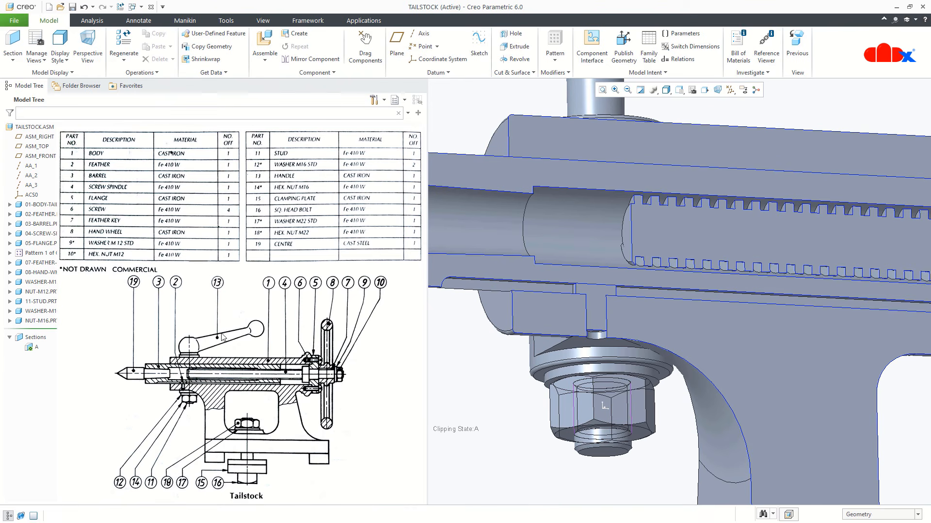
- Insert 13-handle.prt and constrain the hole in its ball end Coincident with the stud's upper cylindrical shank
left_click(264, 46)
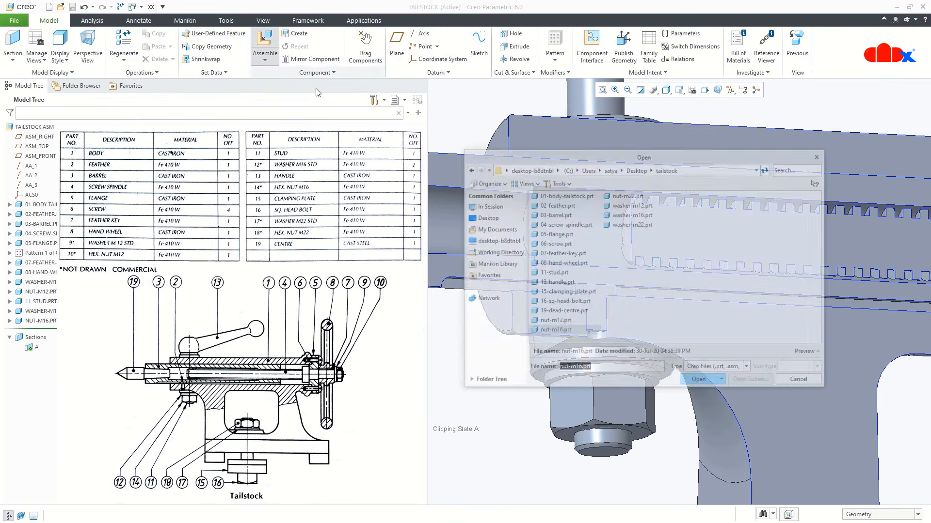
double_click(572, 282)
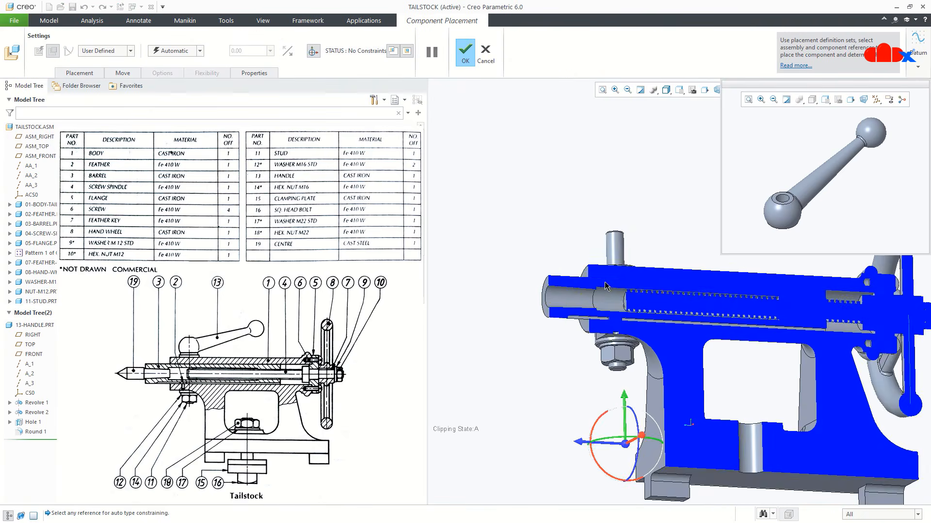
scroll(610, 329, "down", 6)
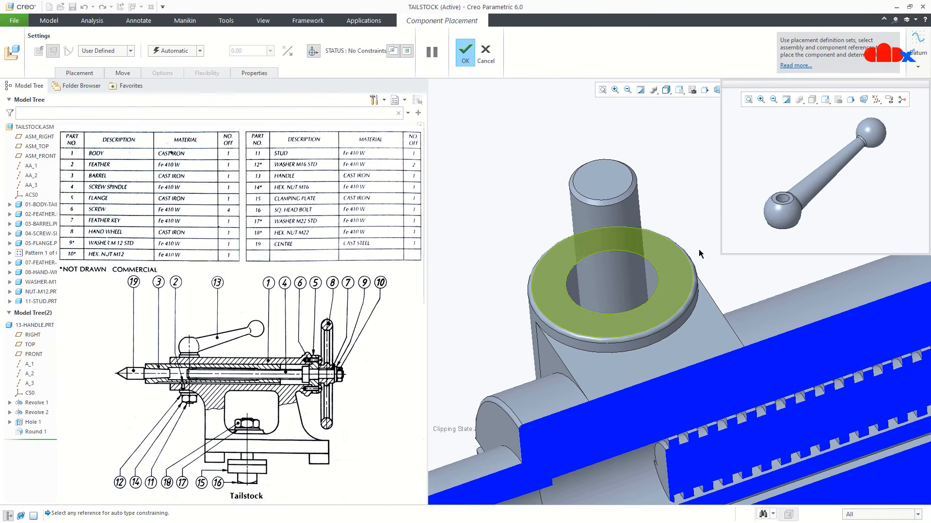
scroll(780, 209, "down", 1)
scroll(779, 209, "down", 2)
left_click(793, 183)
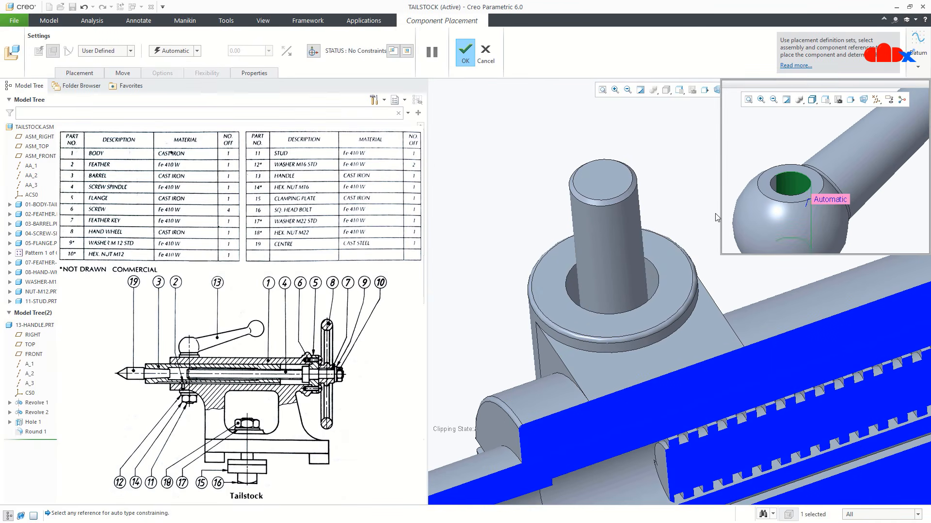
left_click(627, 234)
- Constrain the flat face around the handle's hole Coincident with the boss's upper ring face and complete the placement
scroll(789, 224, "down", 3)
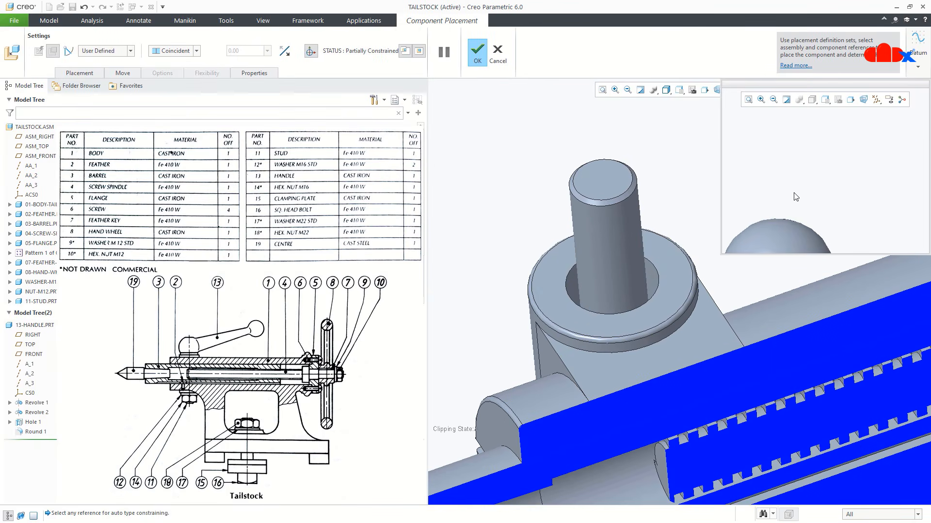
left_click(778, 243)
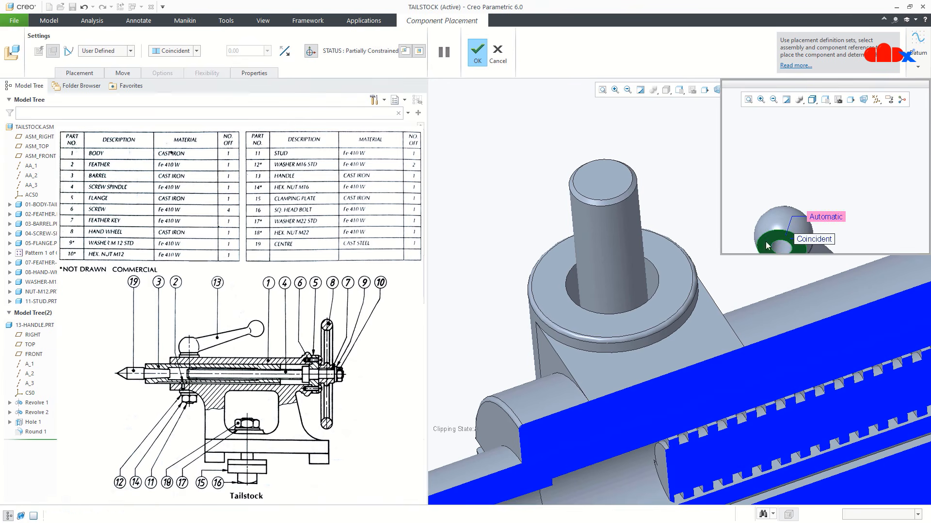
left_click(654, 303)
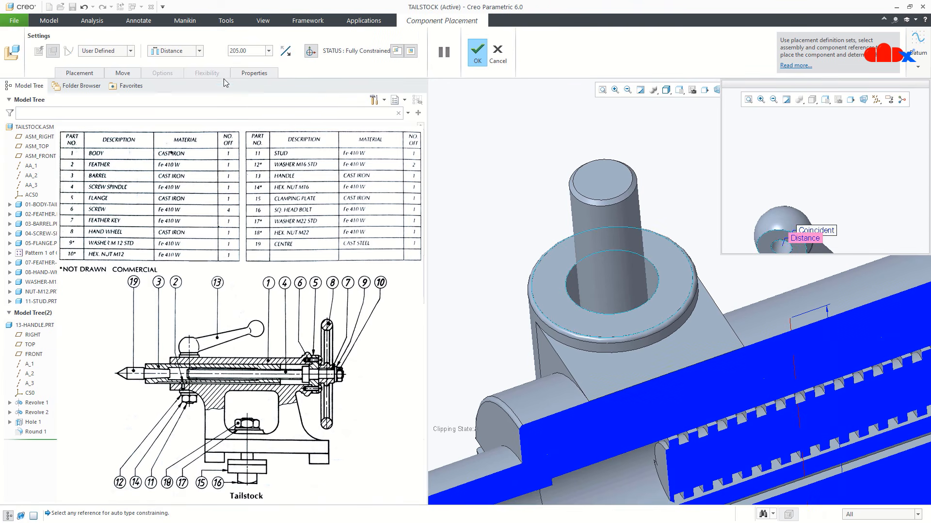
left_click(199, 52)
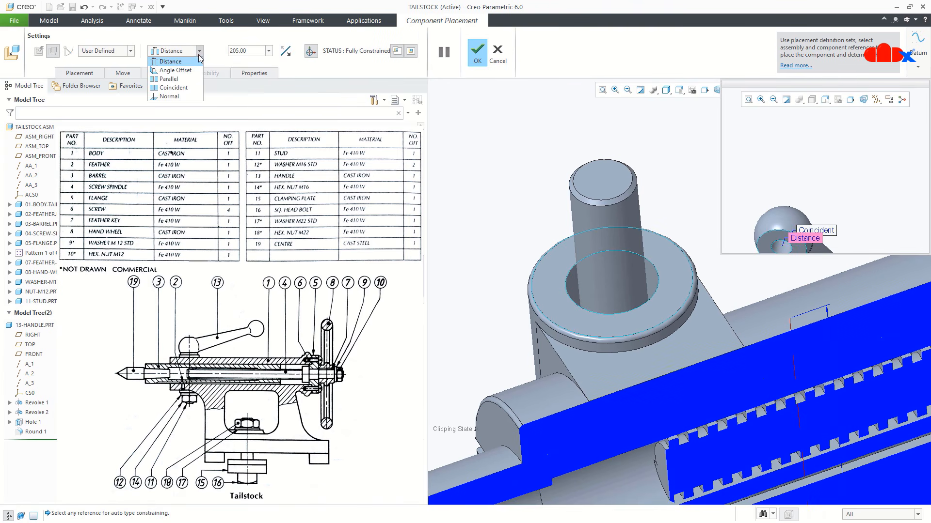
left_click(187, 88)
left_click(477, 54)
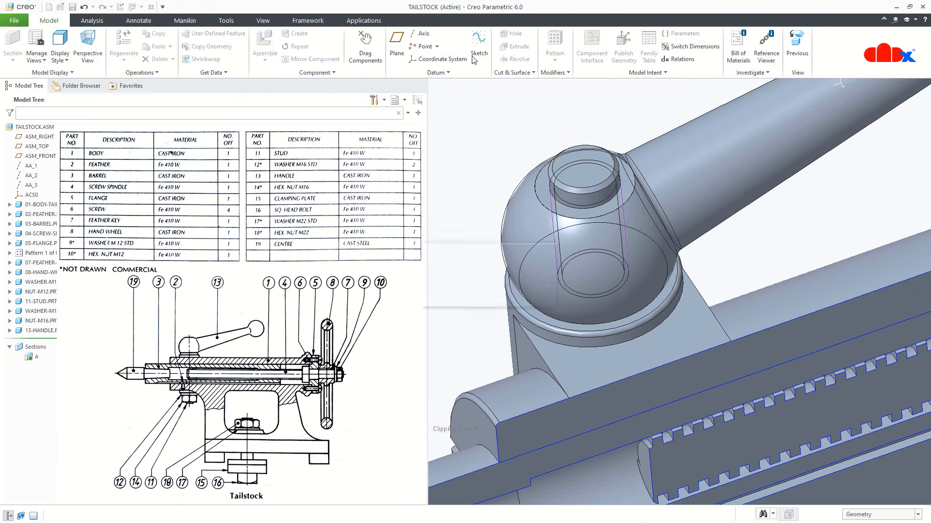
- Deactivate section A to display the whole, uncut tailstock assembly
scroll(635, 269, "up", 5)
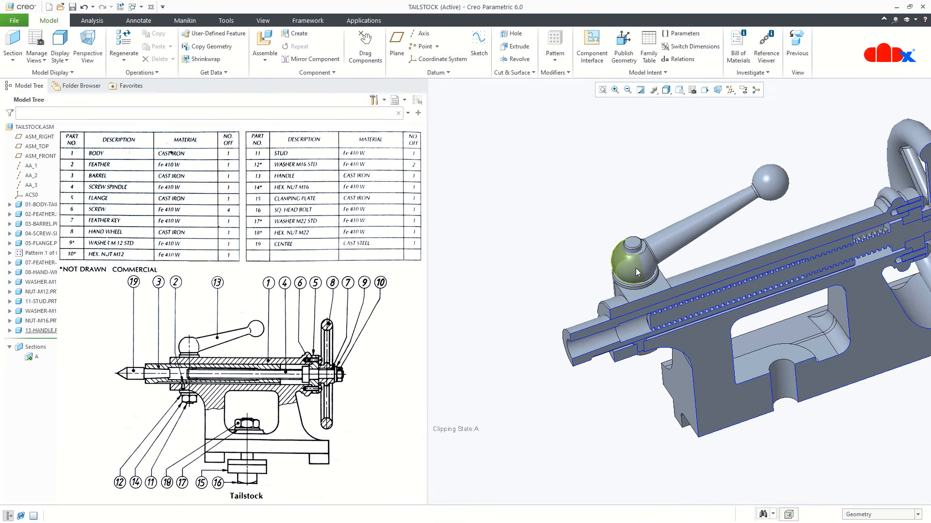
scroll(638, 270, "up", 5)
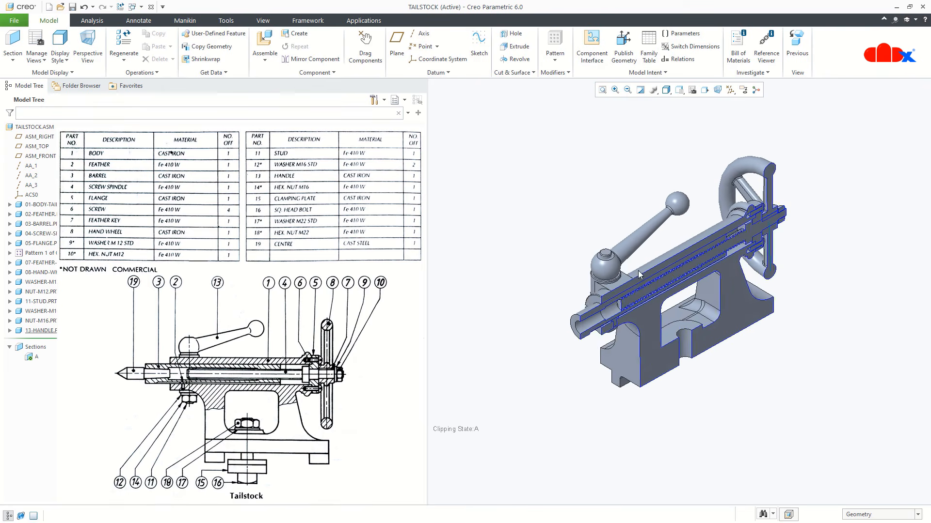
left_click(30, 357)
left_click(34, 298)
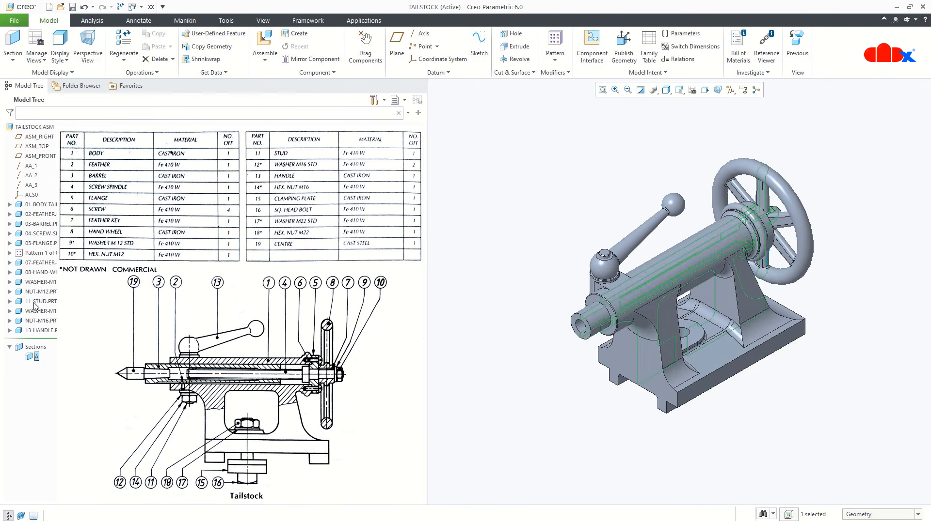
left_click(562, 439)
scroll(730, 414, "down", 2)
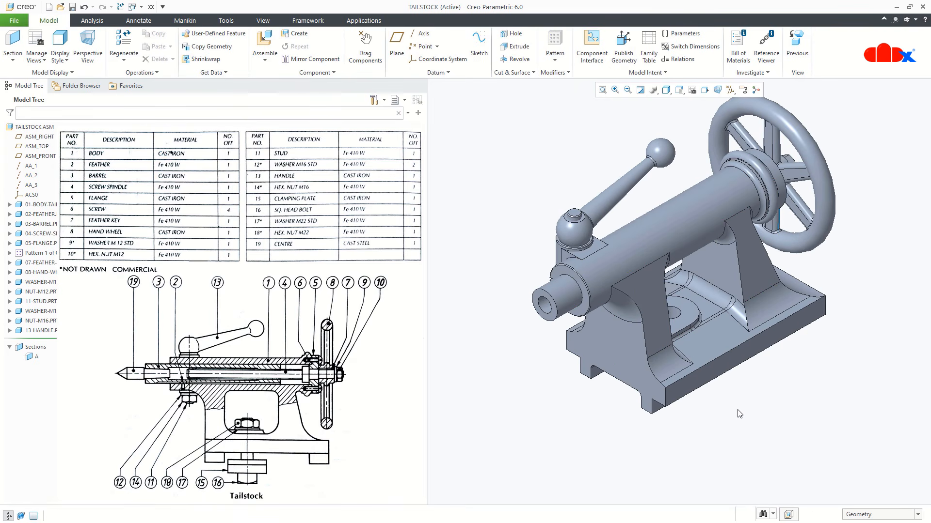
middle_click_drag(740, 411, 671, 426, "shift")
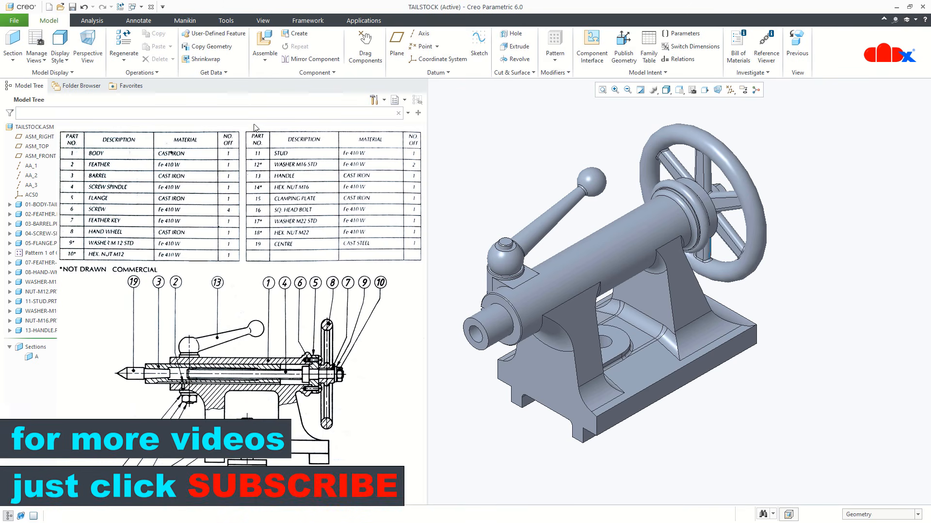
- Insert 15-clamping-plate.prt and rotate it to lie flat beneath the tailstock body
left_click(265, 41)
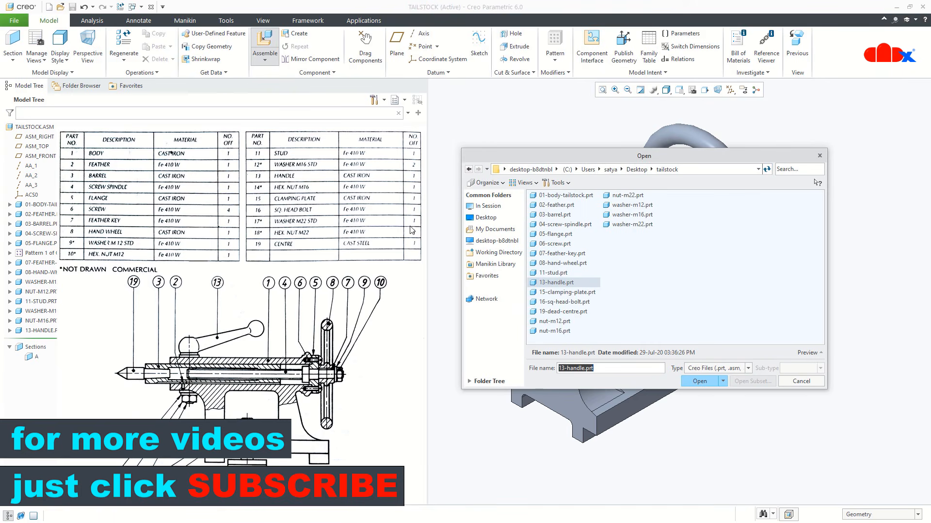
double_click(557, 292)
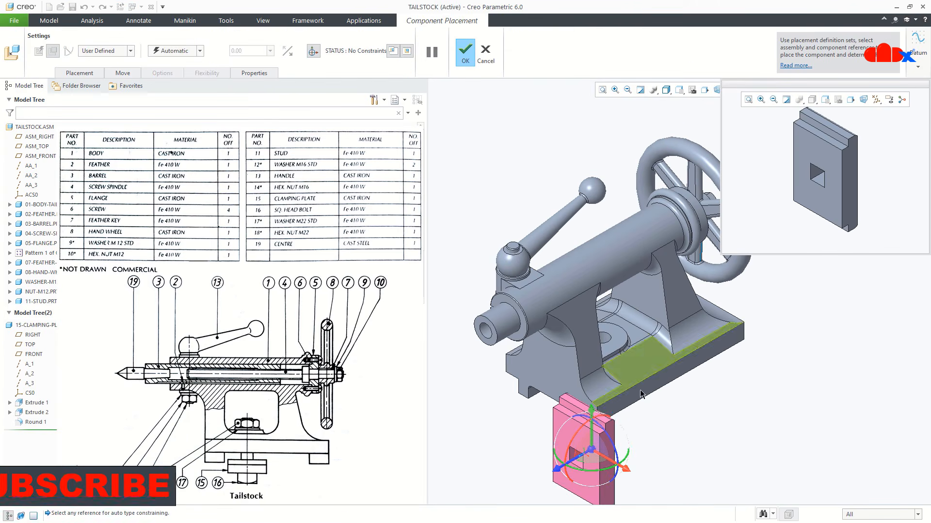
middle_click_drag(623, 385, 610, 362, "shift")
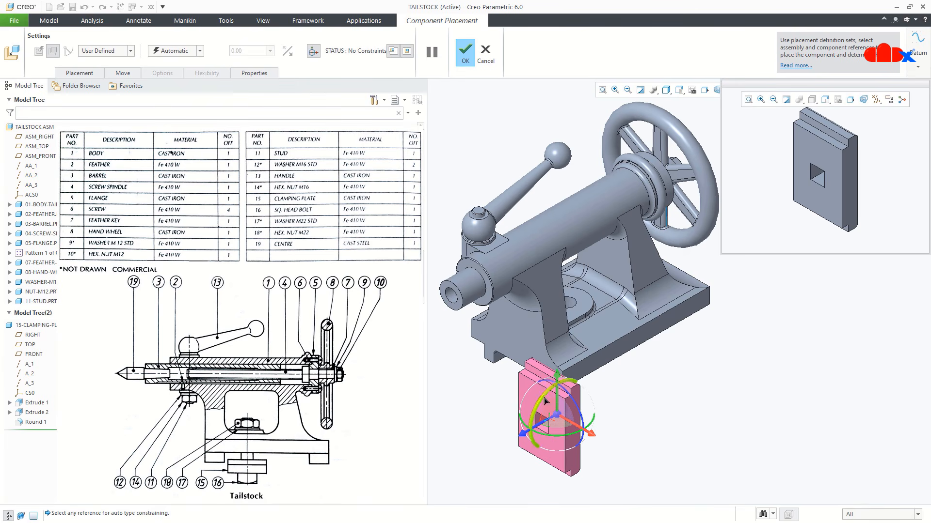
left_click_drag(546, 397, 660, 446)
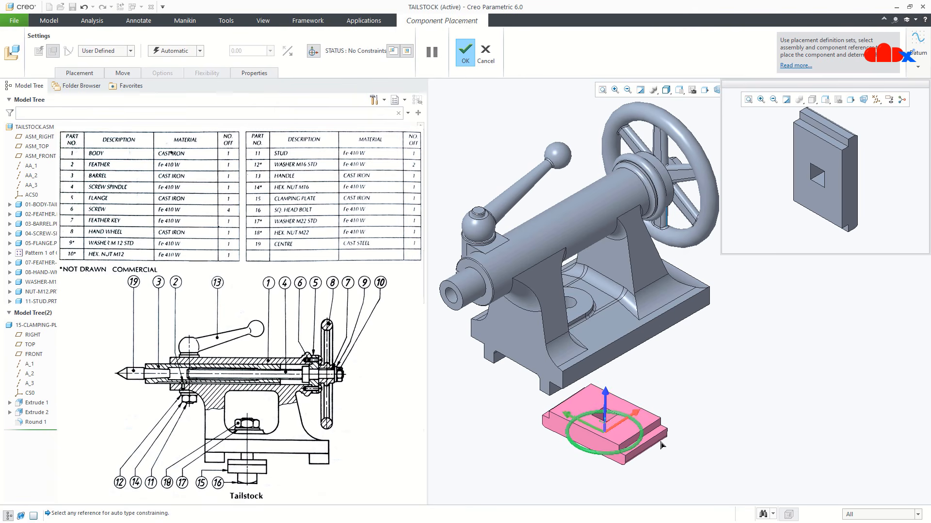
- Turn on the display of axes while placing the clamping plate
scroll(650, 420, "down", 2)
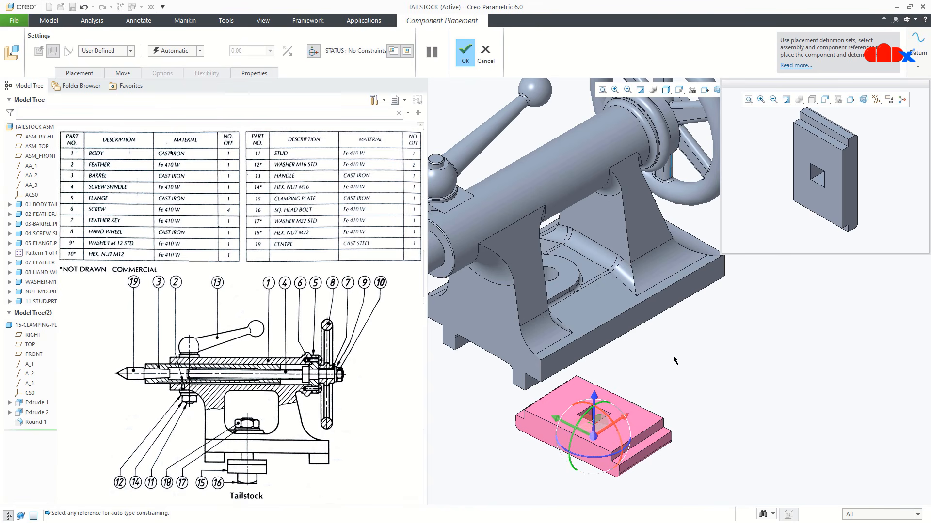
left_click(876, 100)
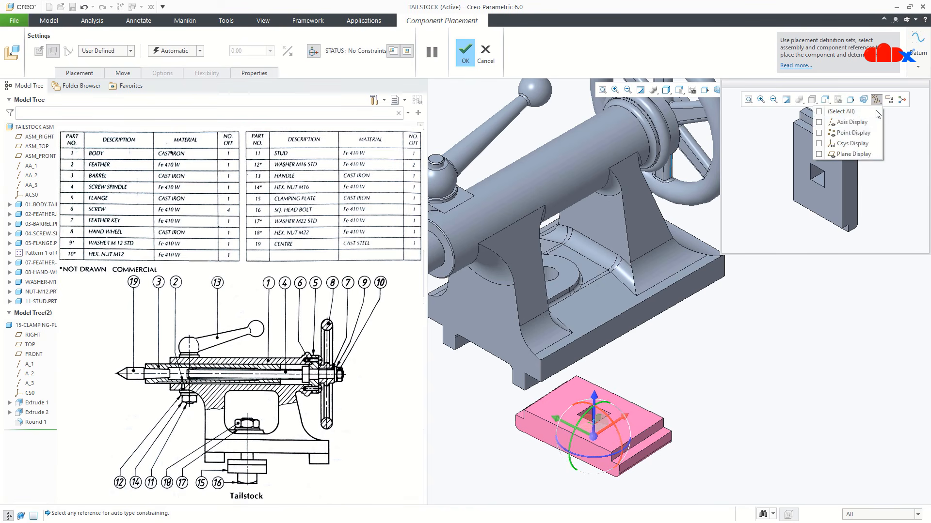
left_click(845, 124)
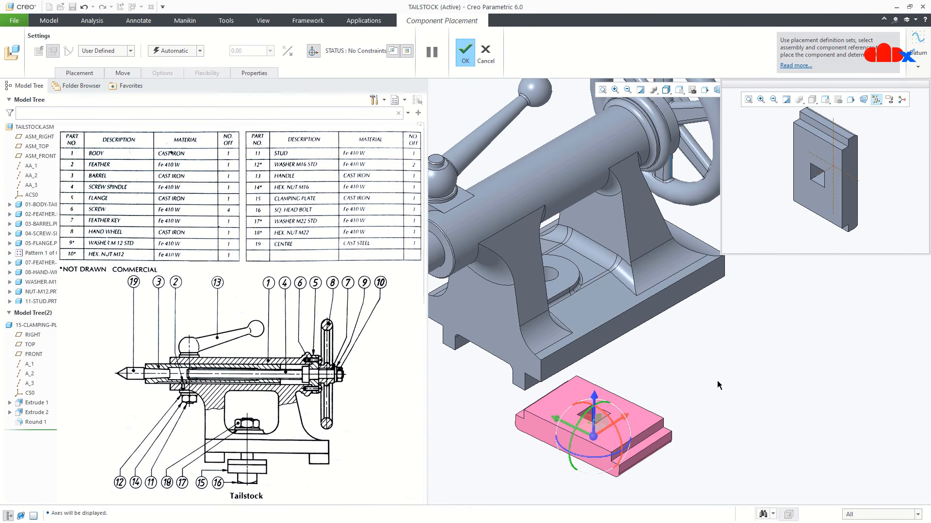
- Constrain the clamping plate's central axis Coincident with the axis of the round hole in the body's base
scroll(674, 387, "up", 3)
middle_click_drag(674, 388, 664, 399, "shift")
scroll(601, 410, "down", 5)
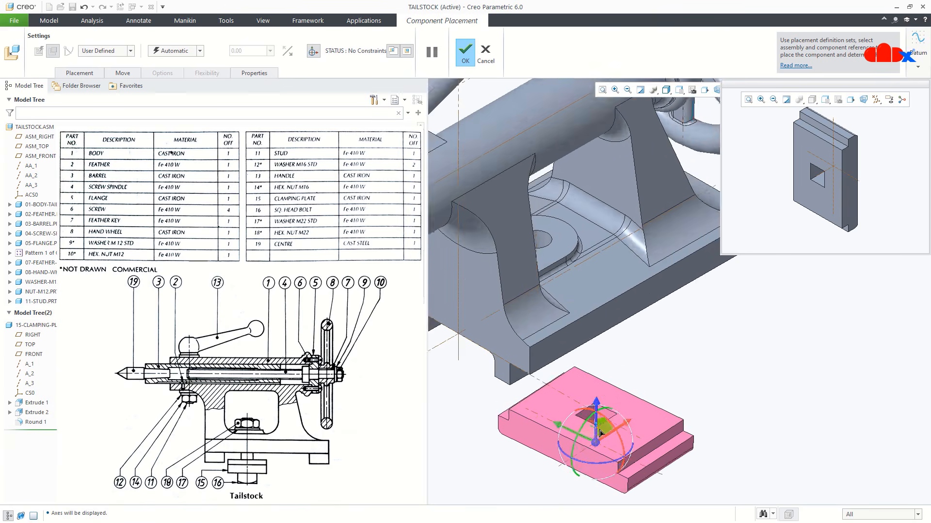
left_click(607, 425)
scroll(607, 425, "up", 5)
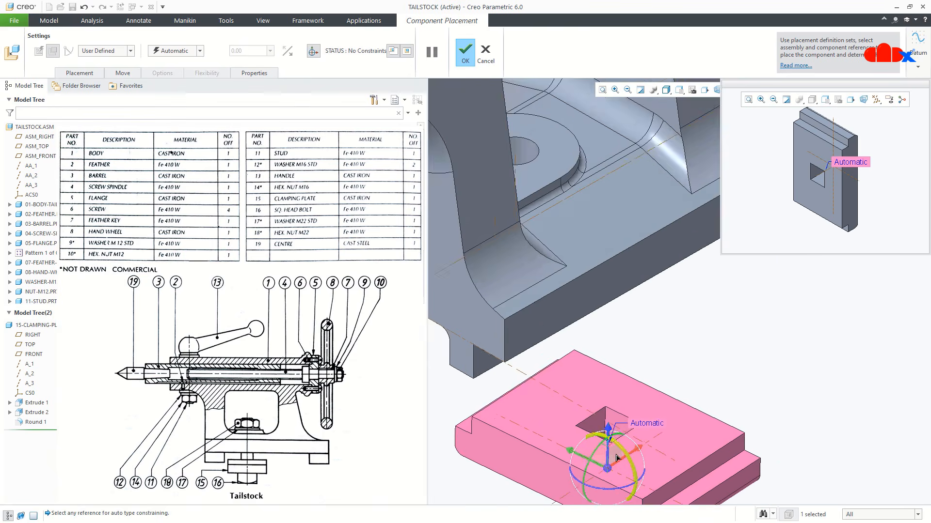
left_click(551, 263)
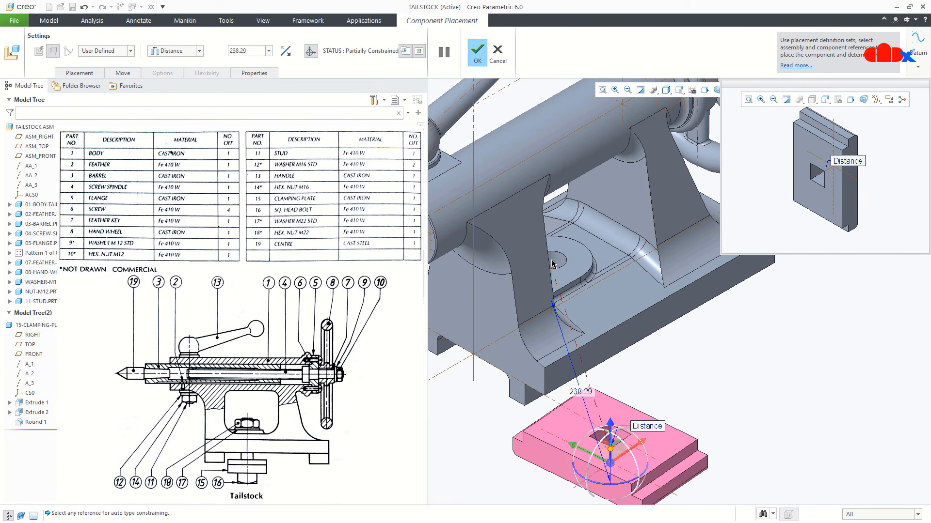
left_click(188, 54)
left_click(183, 88)
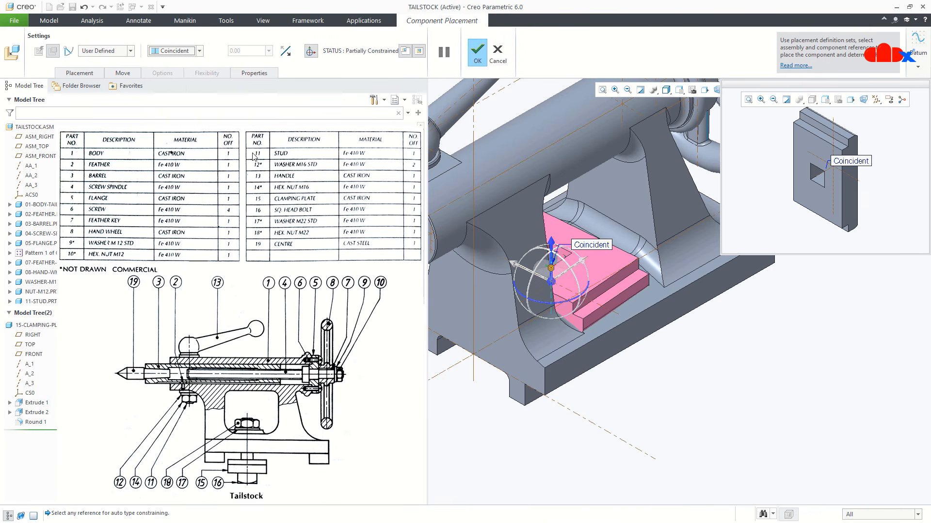
- Add a constraint between the clamping plate's top face and the underside of the tailstock body's base
scroll(553, 317, "up", 2)
middle_click_drag(573, 345, 564, 344, "shift")
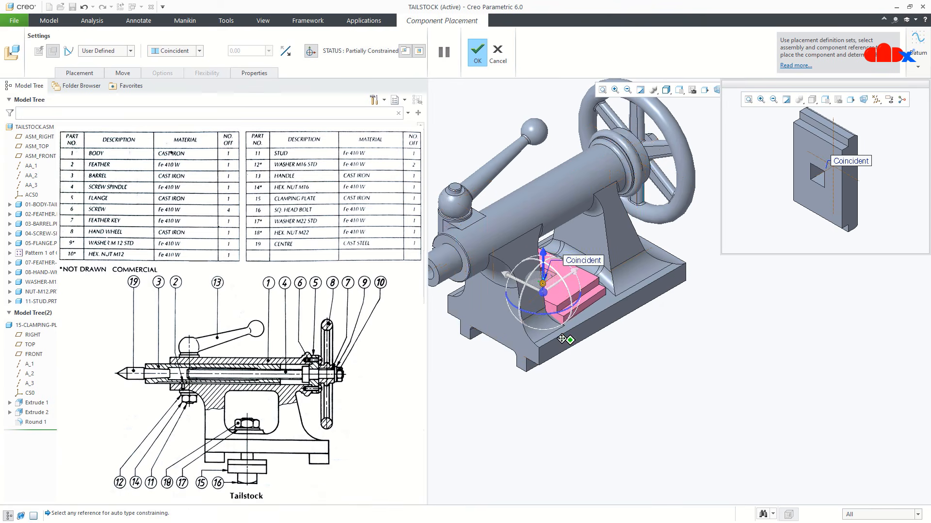
scroll(559, 273, "down", 3)
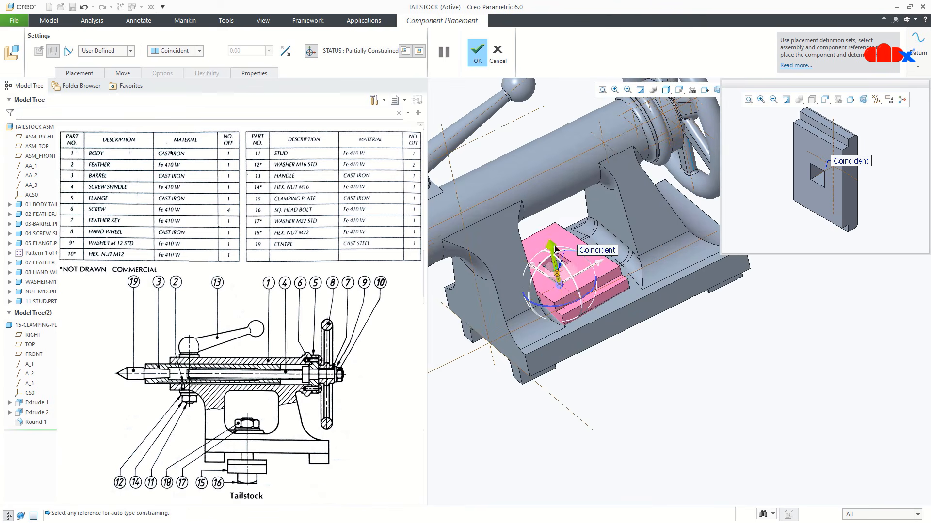
scroll(601, 300, "down", 5)
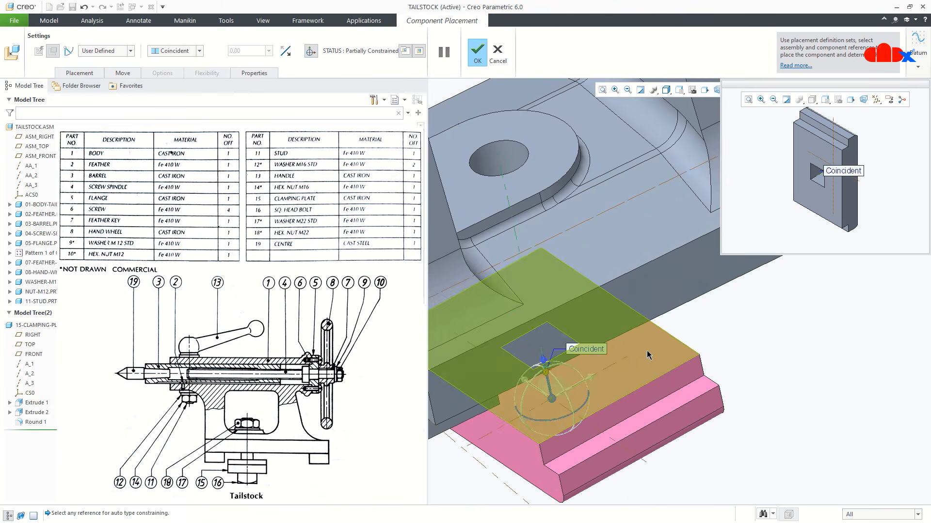
left_click(647, 350)
scroll(644, 356, "up", 4)
mouse_move(642, 364)
middle_mouse_down()
mouse_move(635, 323)
mouse_move(645, 329)
mouse_move(634, 372)
middle_mouse_up()
left_click(646, 337)
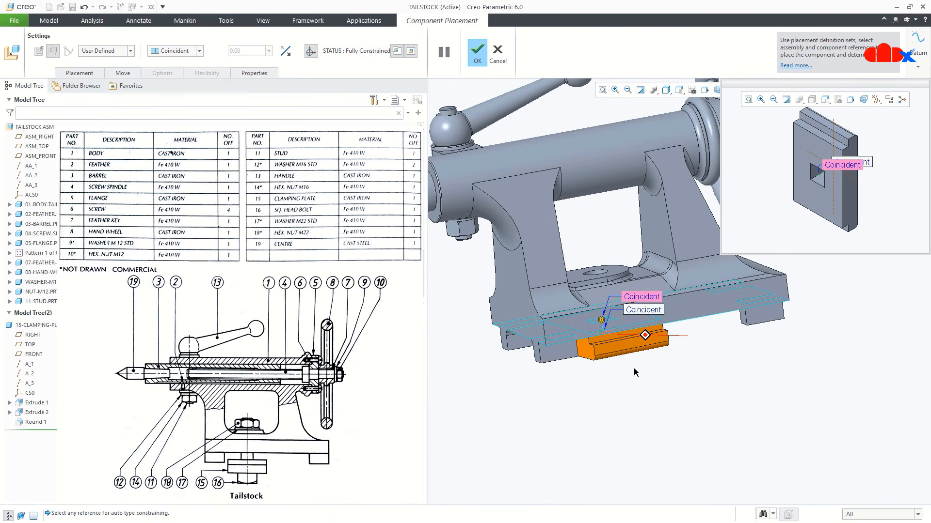
- Change the plate-to-base face constraint to Distance and set its offset to 10
left_click(188, 51)
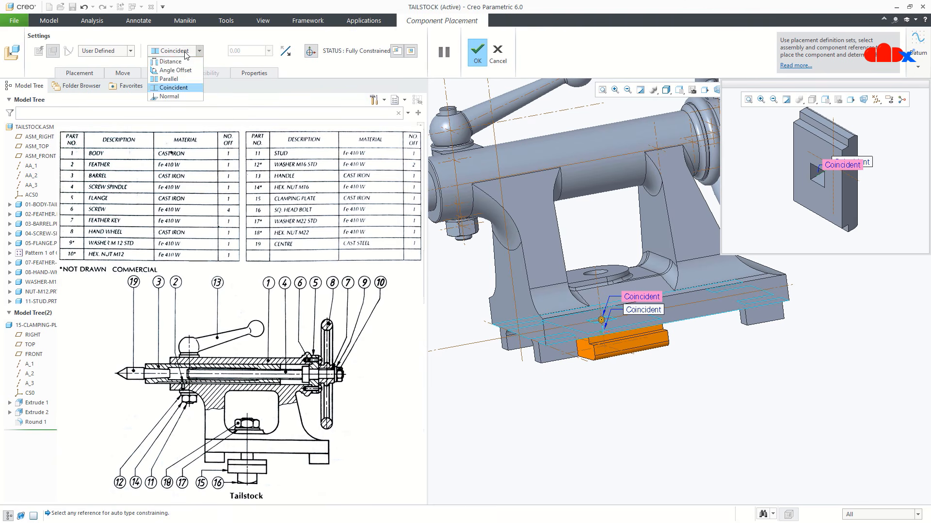
left_click(179, 63)
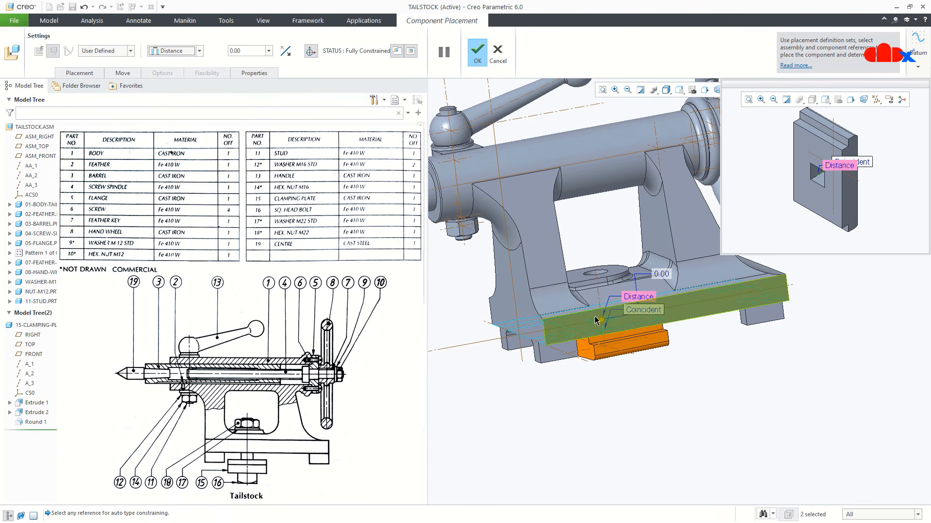
left_click_drag(601, 319, 683, 378)
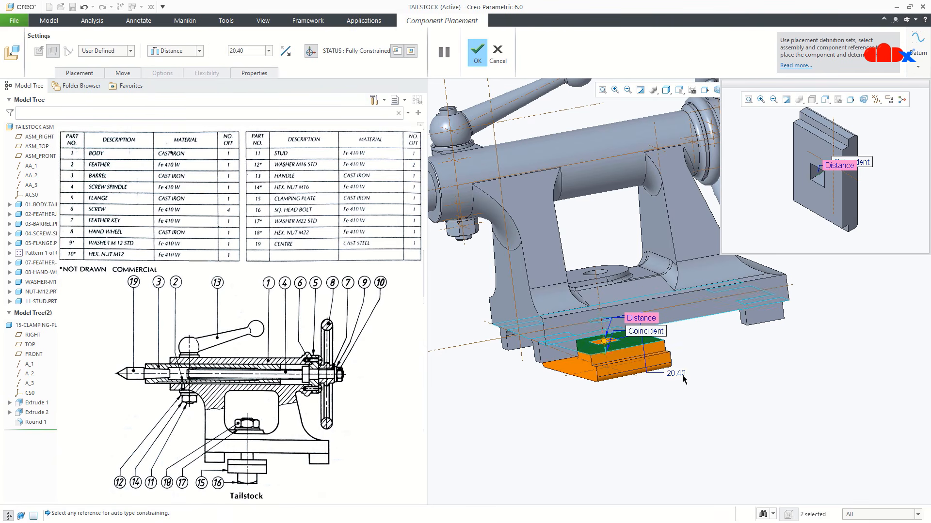
type("0")
key("Return")
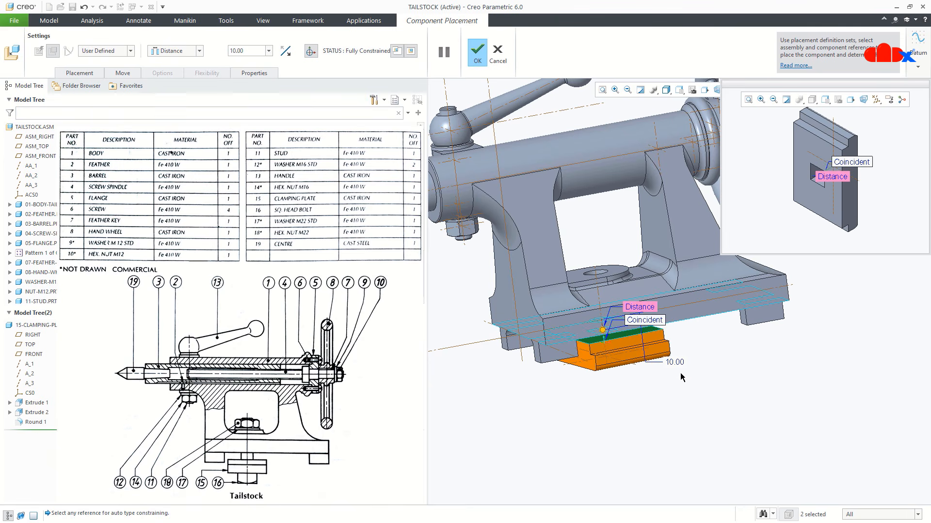
- Disable Allow Assumptions, constrain the clamping plate's end face Parallel to the body's end face, and complete the placement
mouse_move(653, 367)
middle_mouse_down()
mouse_move(634, 372)
mouse_move(654, 367)
middle_mouse_up()
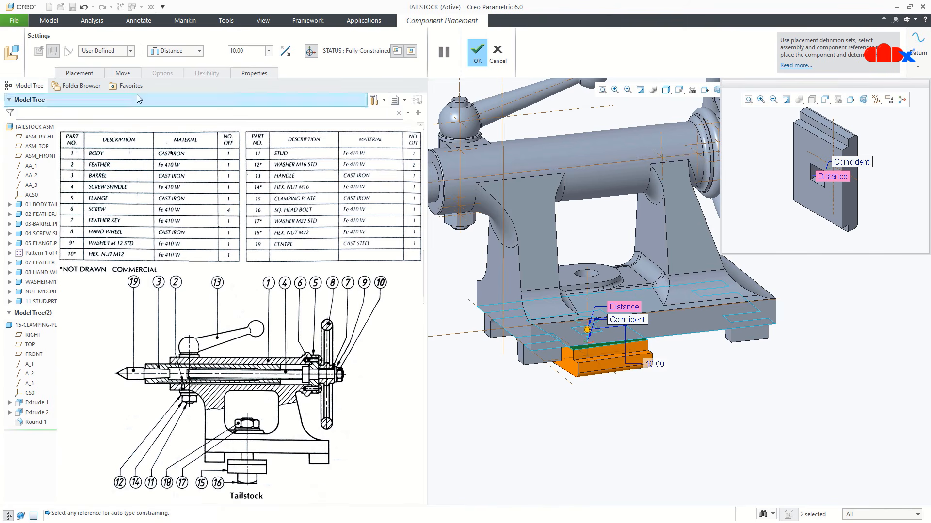
left_click(95, 73)
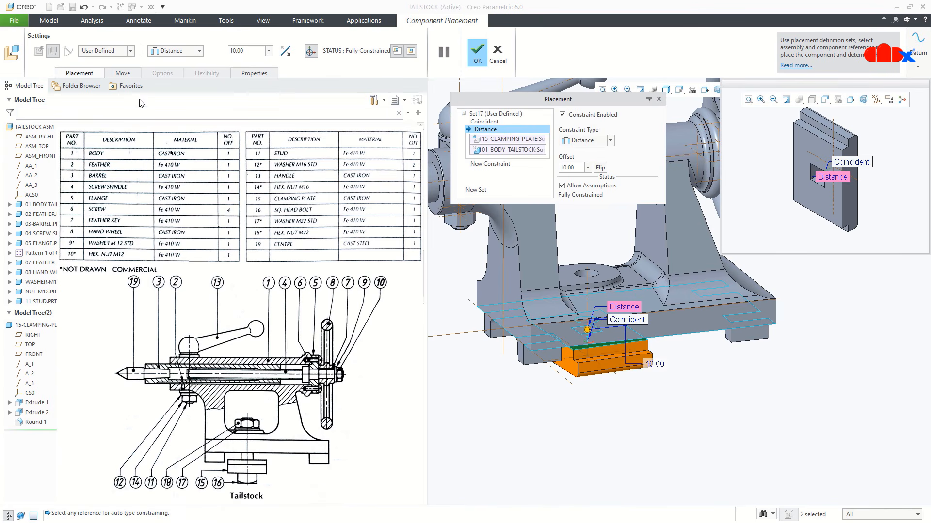
left_click(561, 186)
left_click(490, 164)
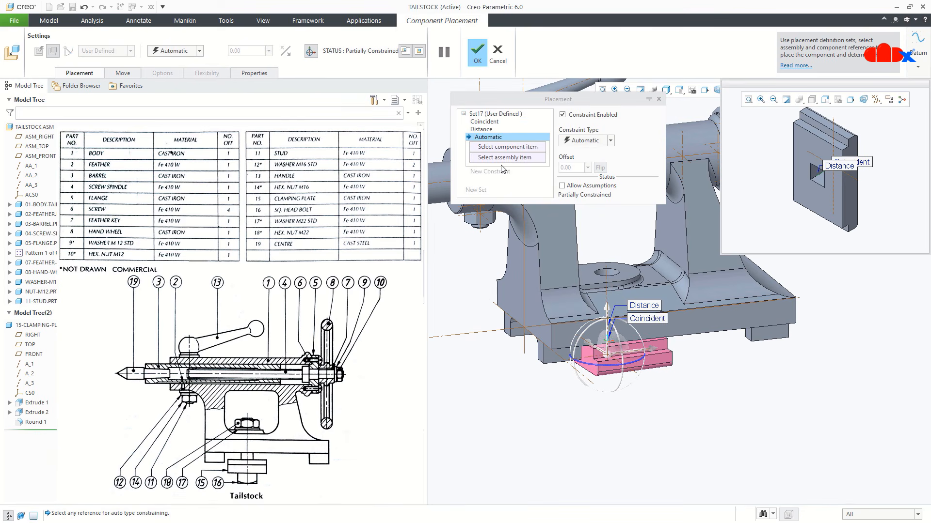
scroll(545, 335, "up", 4)
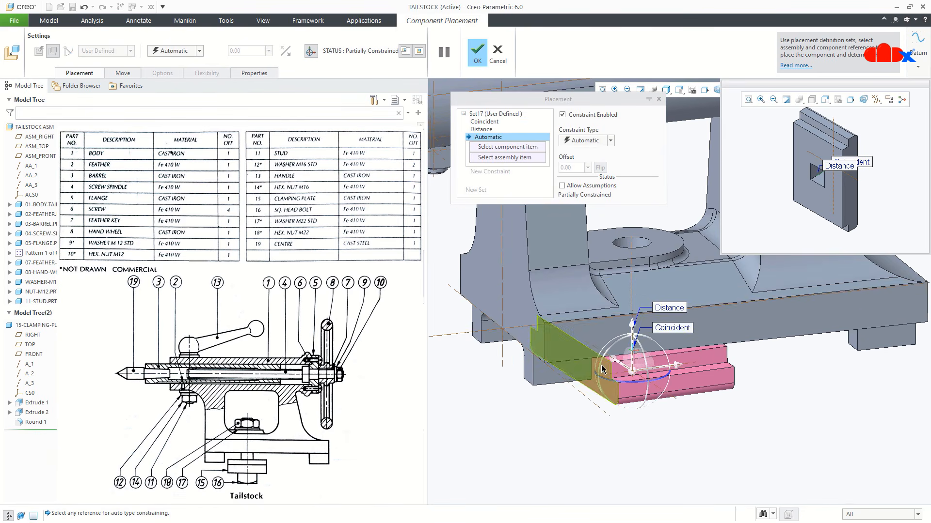
left_click(522, 309)
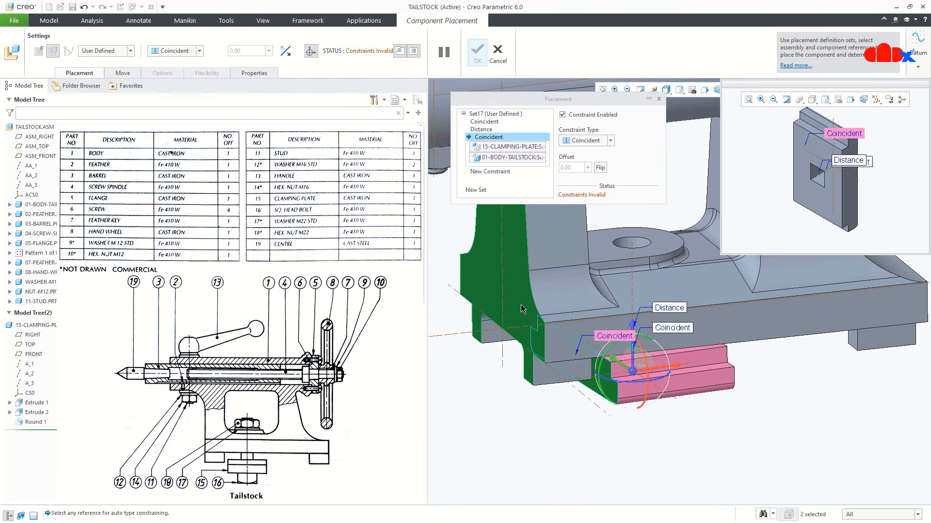
left_click(580, 172)
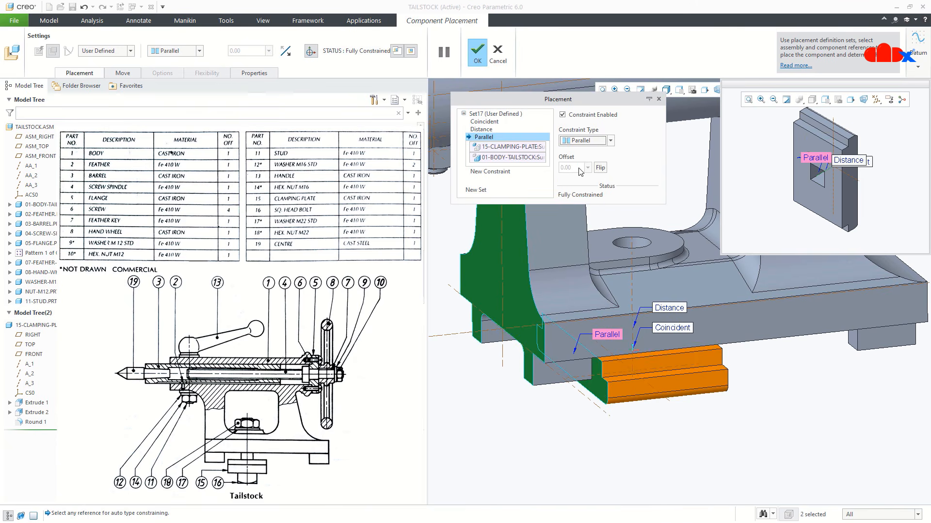
left_click(482, 57)
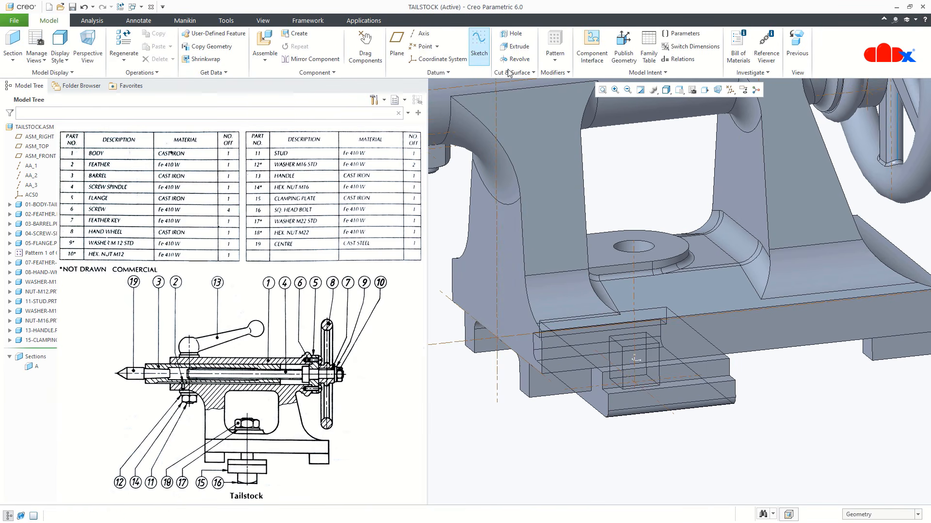
- Turn off the axis display and return the assembly to its default orientation
left_click(731, 91)
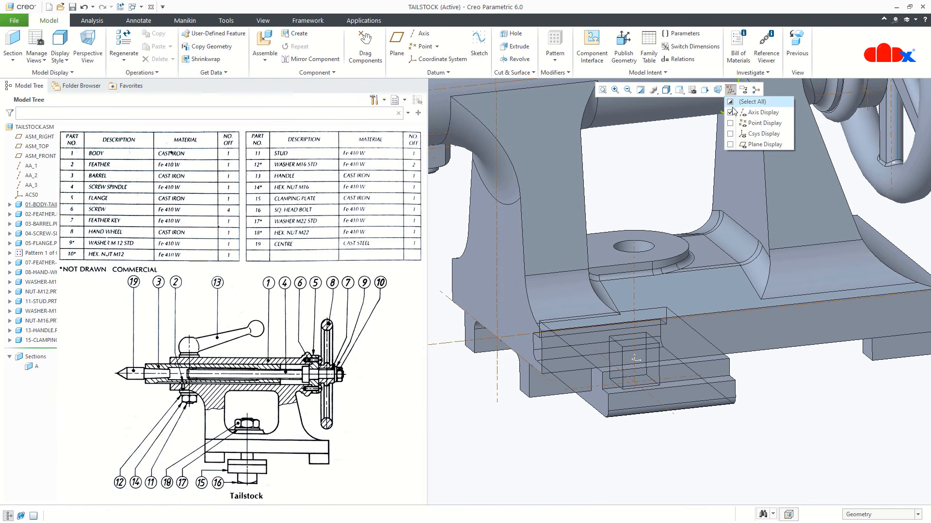
left_click(731, 112)
left_click(781, 394)
scroll(734, 381, "up", 5)
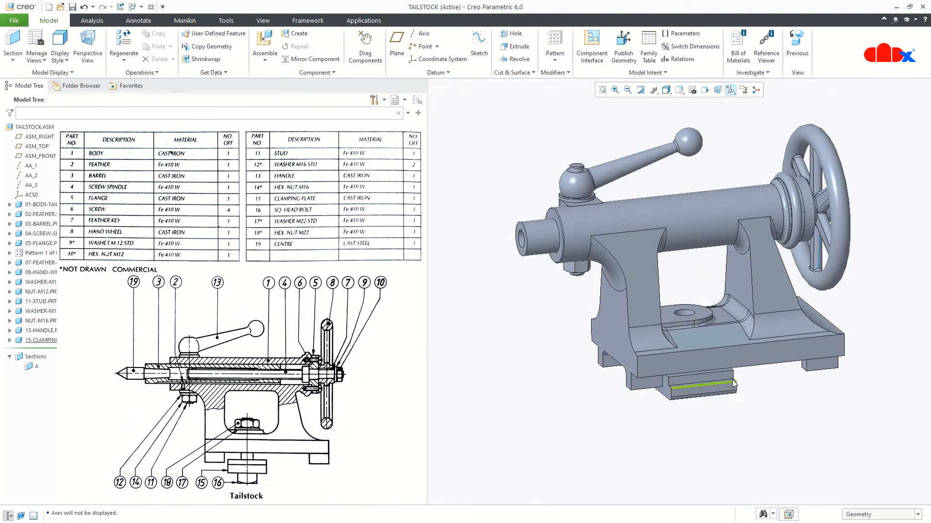
middle_click_drag(735, 382, 755, 362)
key("ctrl+d")
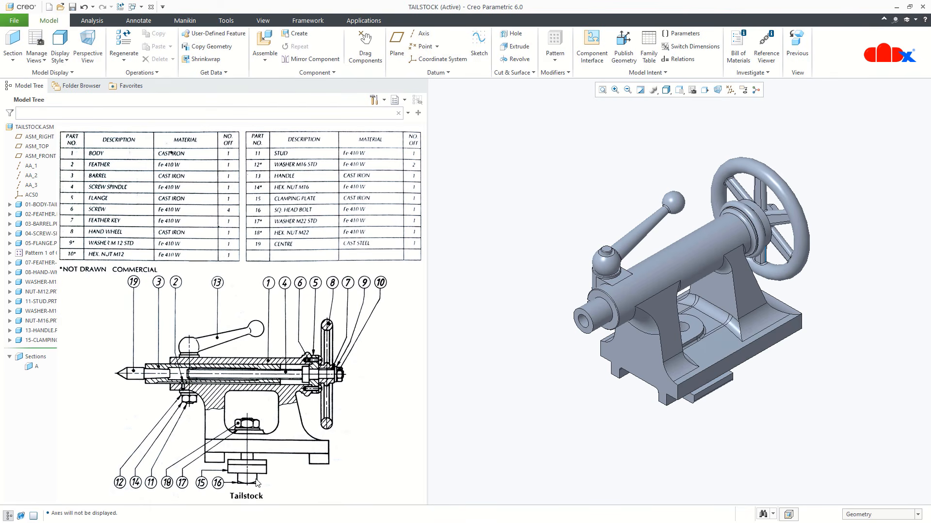
- Insert 16-sq-head-bolt.prt head-down beneath the clamping plate, with its shank Coincident with the round hole in the body's base
left_click(265, 46)
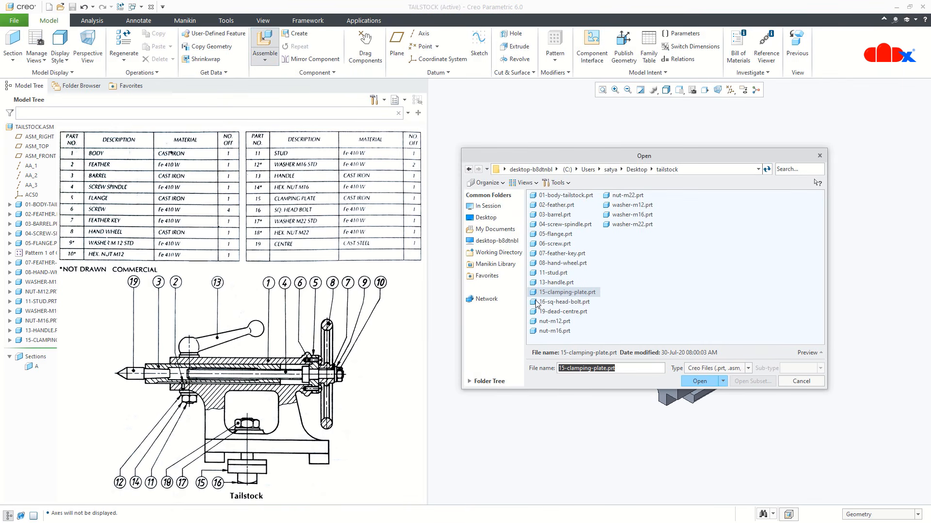
double_click(537, 302)
scroll(655, 401, "up", 4)
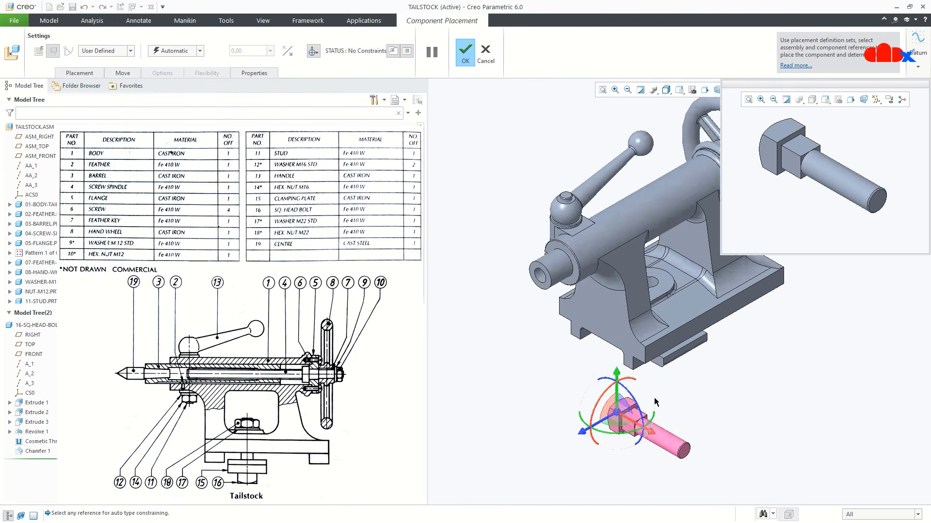
left_click(655, 440)
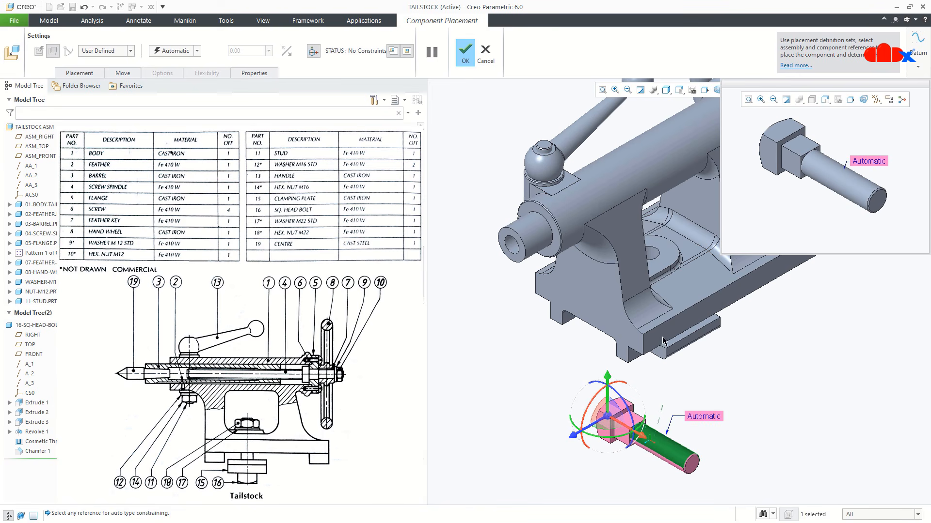
left_click(653, 255)
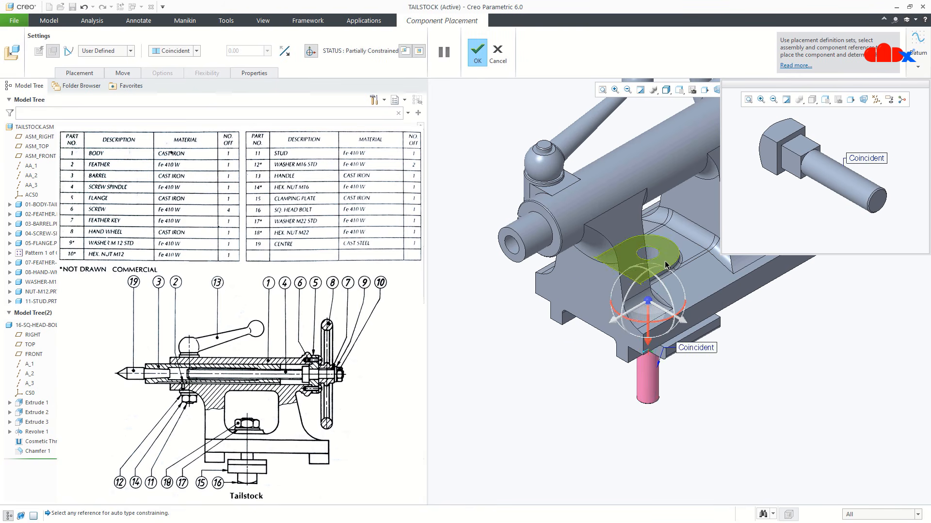
scroll(664, 261, "up", 3)
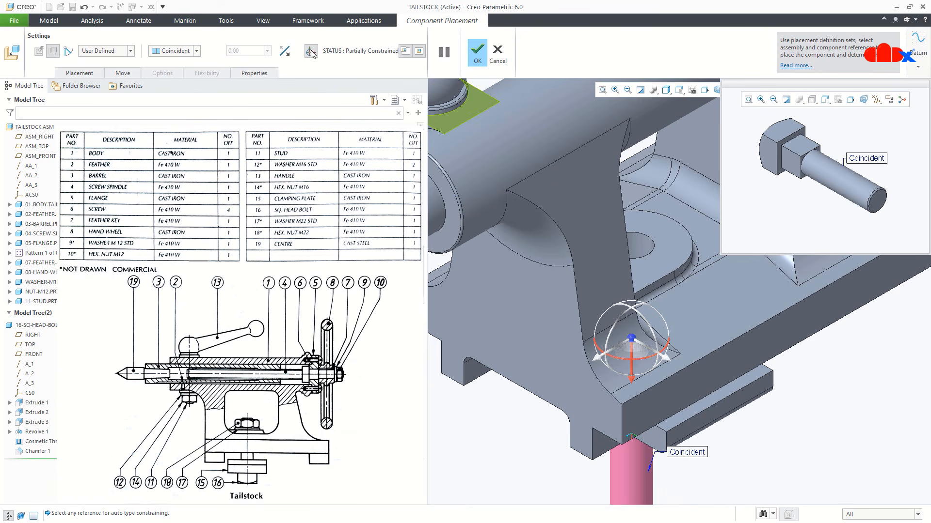
middle_click_drag(630, 271, 684, 315)
scroll(692, 327, "down", 4)
scroll(693, 443, "up", 3)
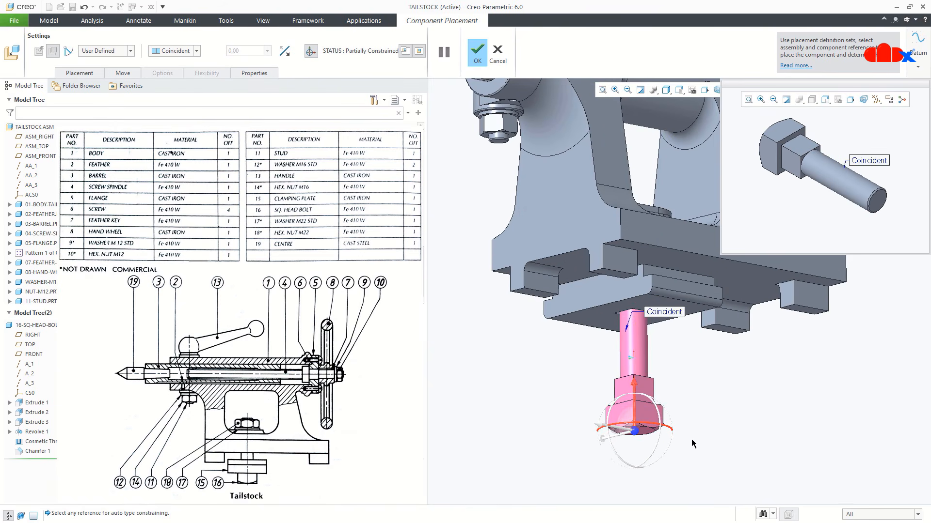
- Constrain a flat side of the bolt's square neck Coincident with a wall of the clamping plate's square hole
left_click(646, 390)
middle_click_drag(647, 345, 659, 308)
scroll(633, 316, "down", 5)
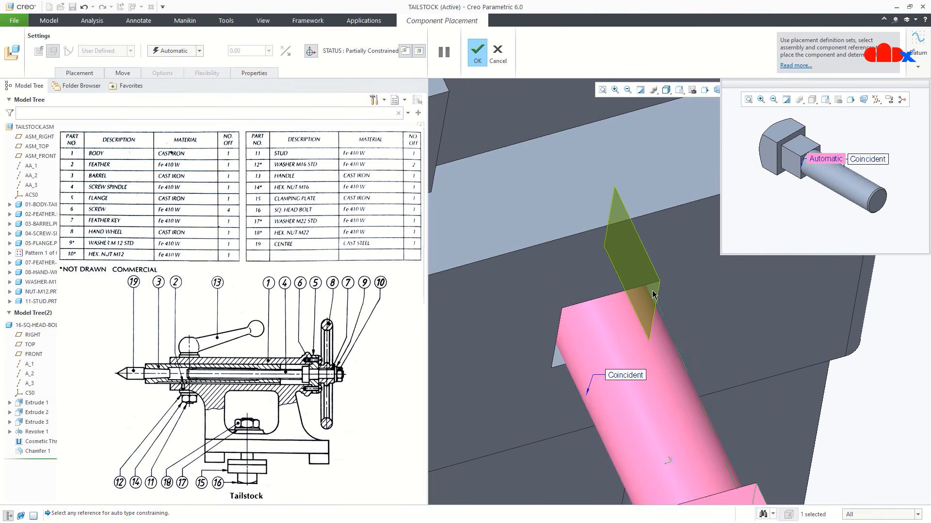
left_click(652, 292)
- Constrain the bolt head's inner face Coincident with the underside of the clamping plate and complete the bolt's placement
scroll(662, 322, "up", 2)
scroll(662, 322, "up", 6)
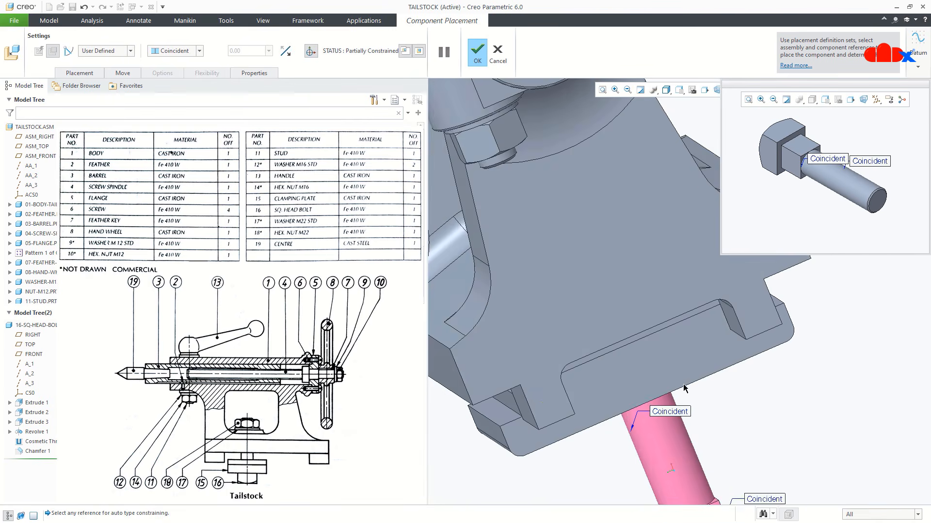
scroll(711, 484, "down", 5)
left_click(711, 484)
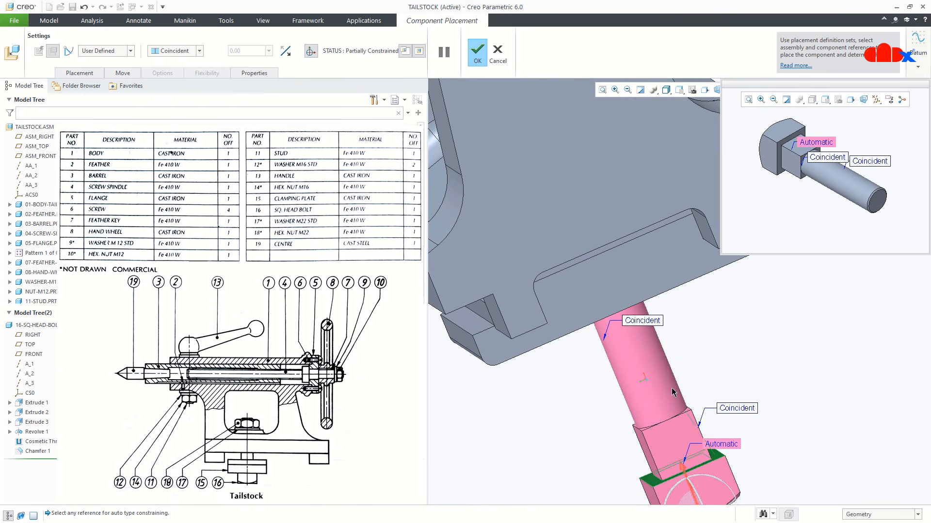
middle_click_drag(711, 483, 668, 345)
left_click(680, 296)
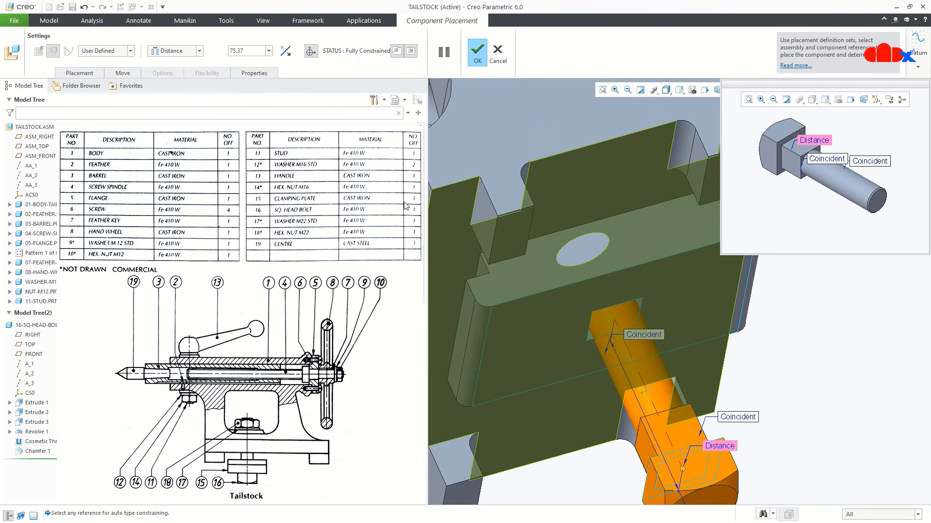
left_click(200, 51)
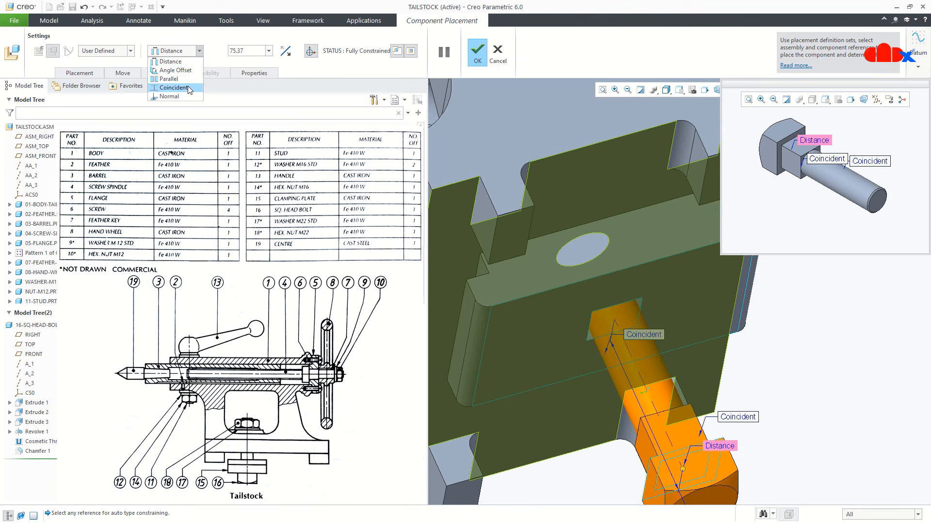
left_click(189, 89)
left_click(477, 62)
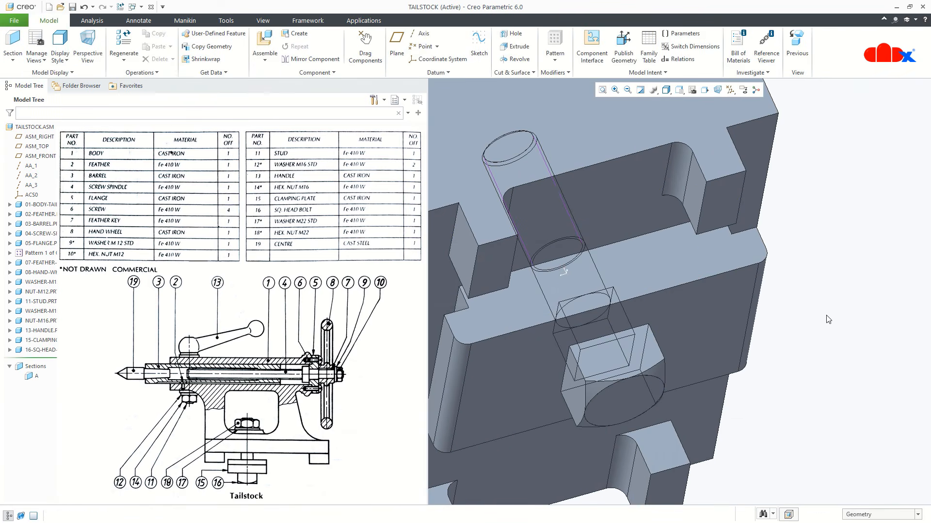
- Insert washer-m22.prt and make its hole Coincident with the square-head bolt's shank above the body's base
key("ctrl+d")
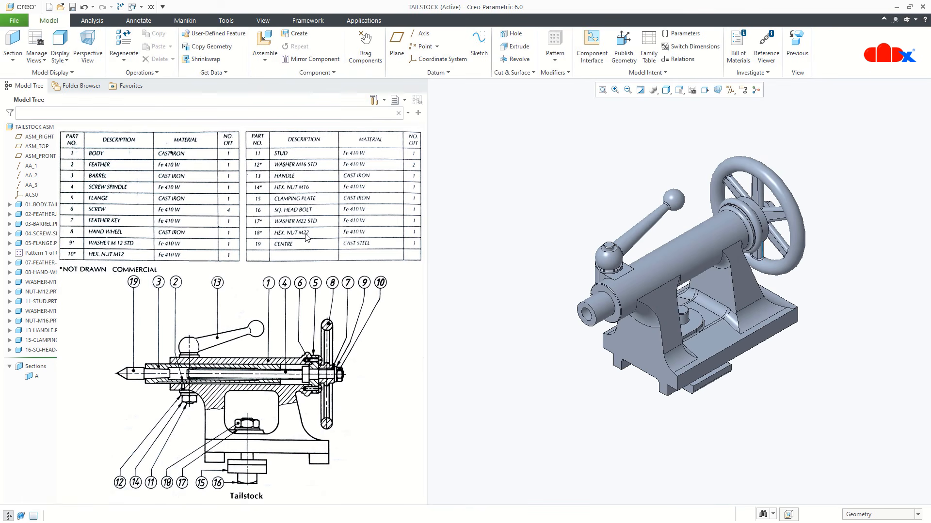
left_click(262, 43)
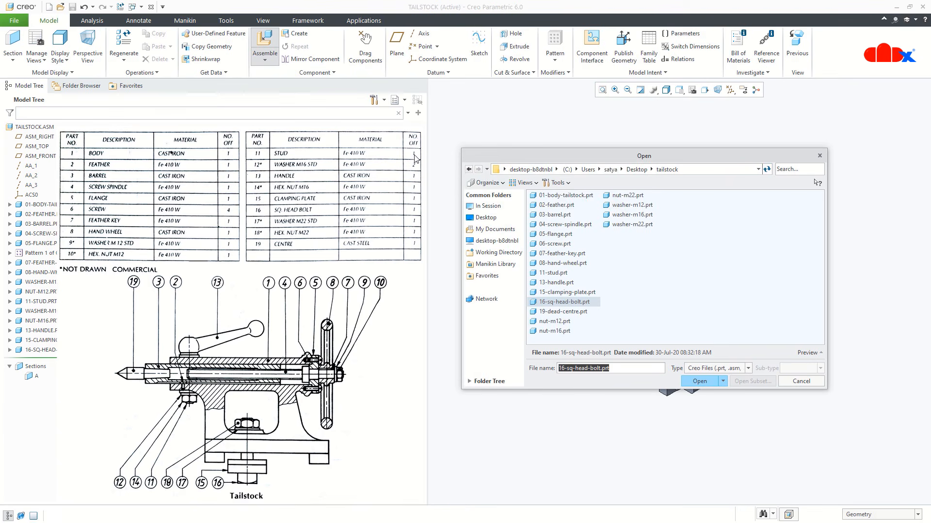
double_click(612, 224)
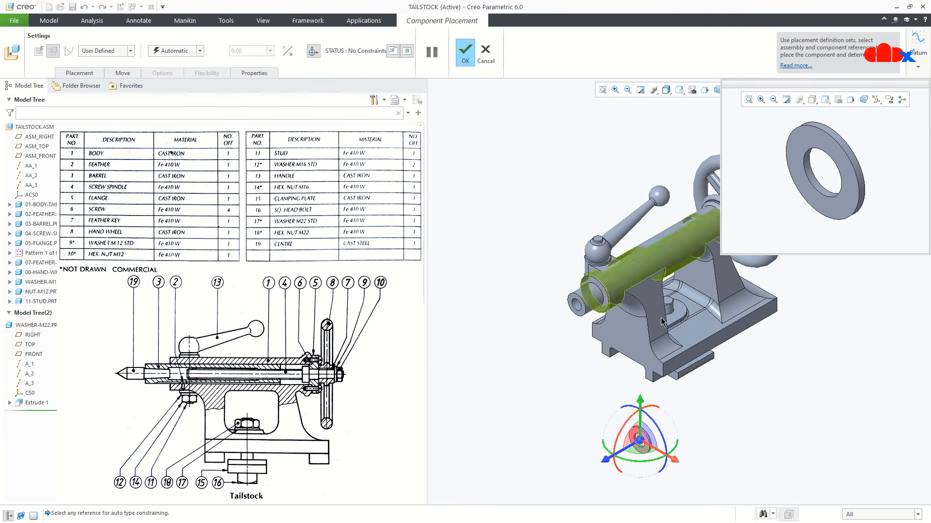
middle_click_drag(698, 384, 723, 376)
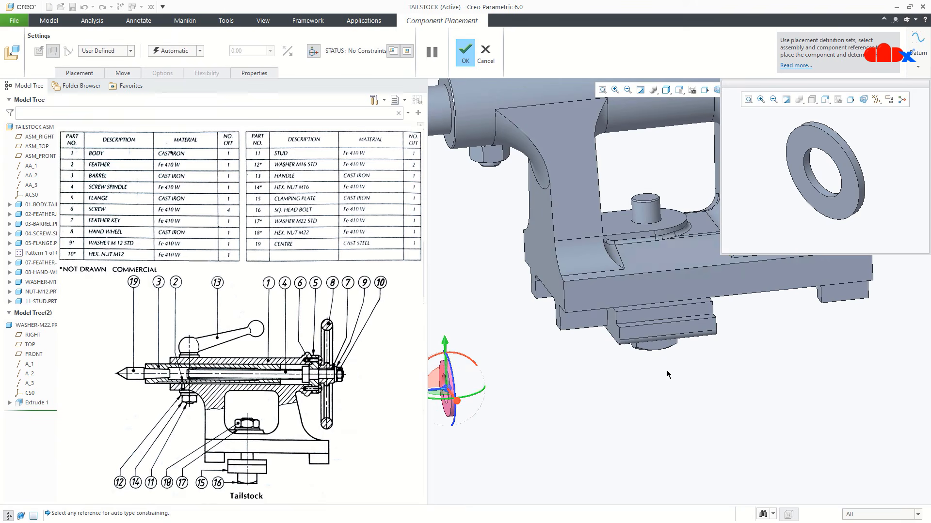
scroll(662, 239, "down", 5)
middle_click_drag(662, 238, 685, 208)
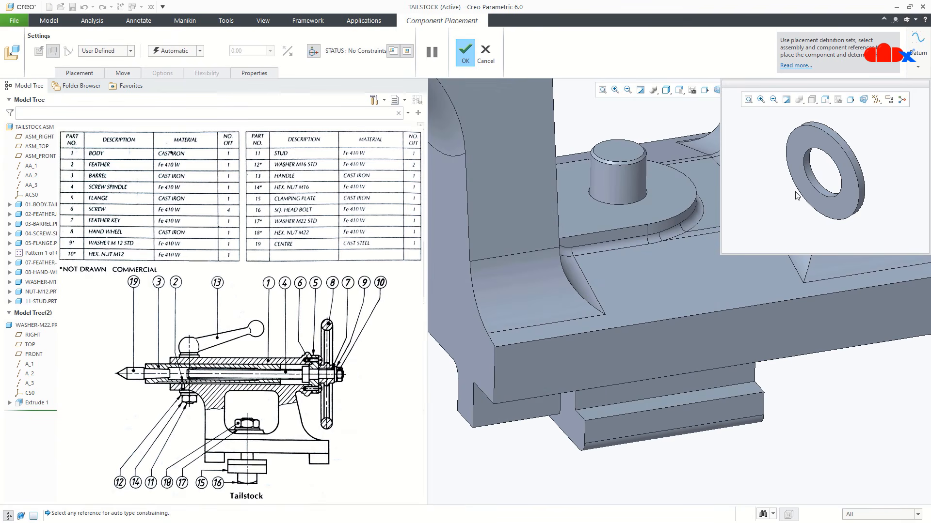
left_click(814, 188)
left_click(623, 190)
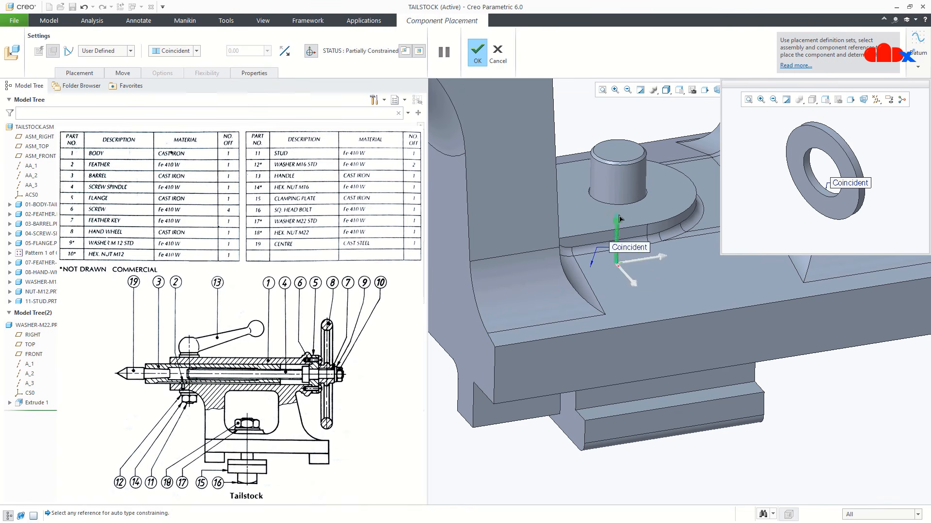
- Constrain the washer's underside Coincident with the body's raised pad, enable Allow Assumptions, and complete the placement
scroll(639, 177, "up", 3)
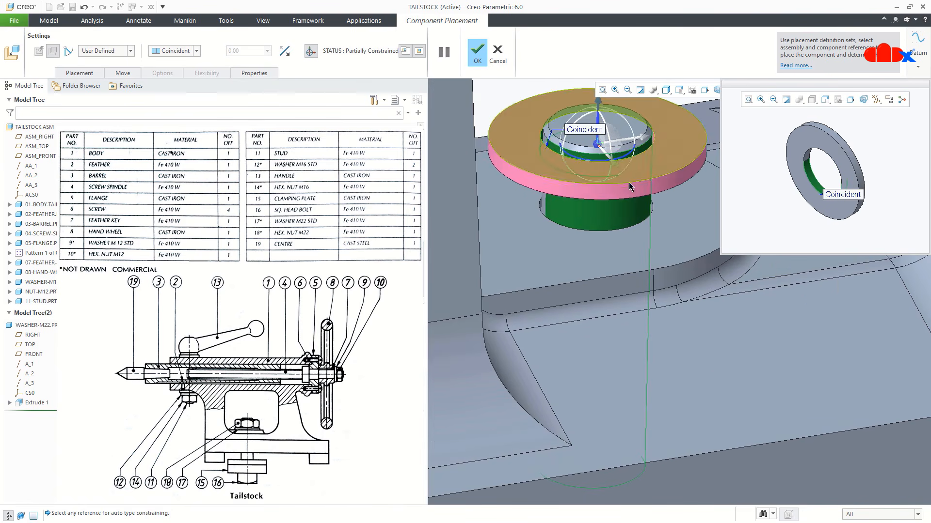
left_click(604, 190)
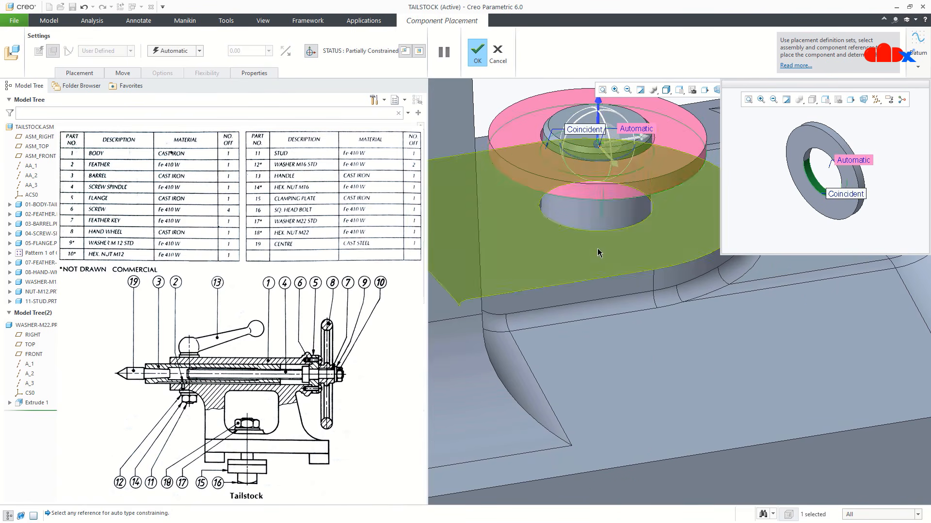
left_click(595, 260)
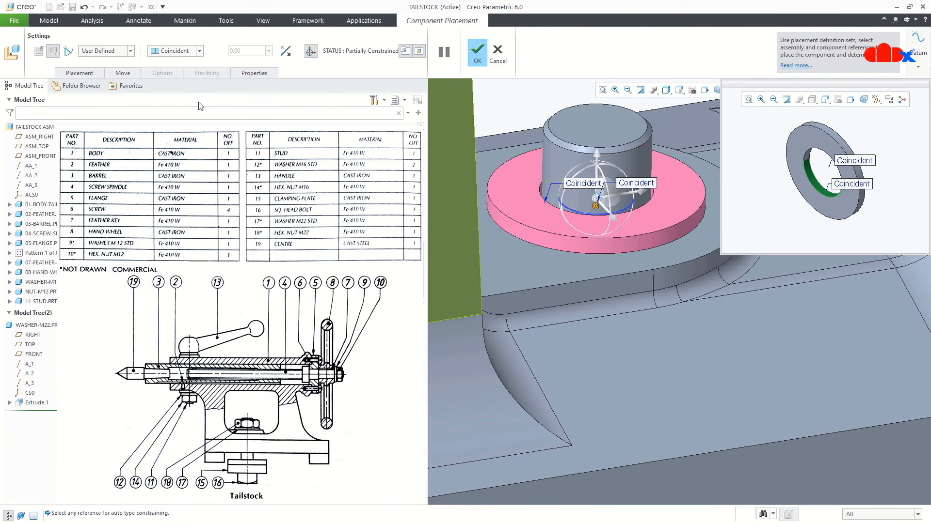
left_click(80, 73)
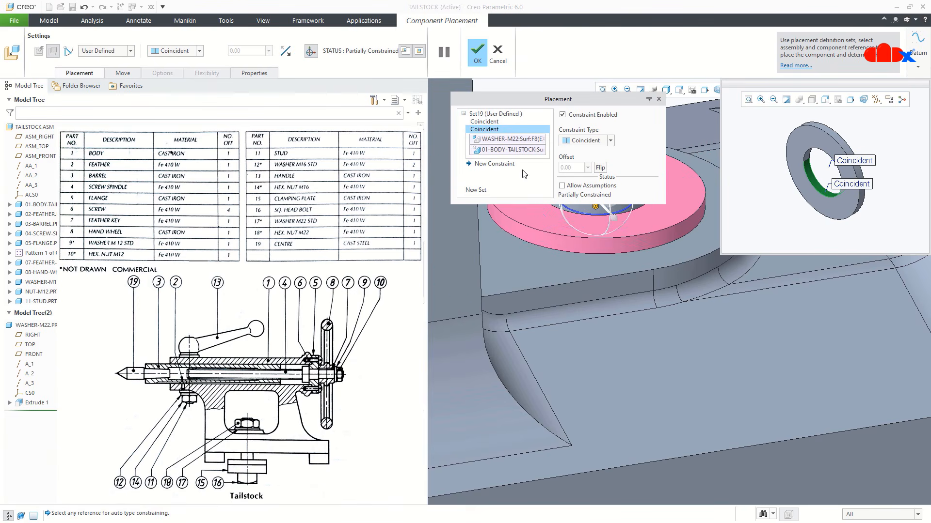
left_click(562, 186)
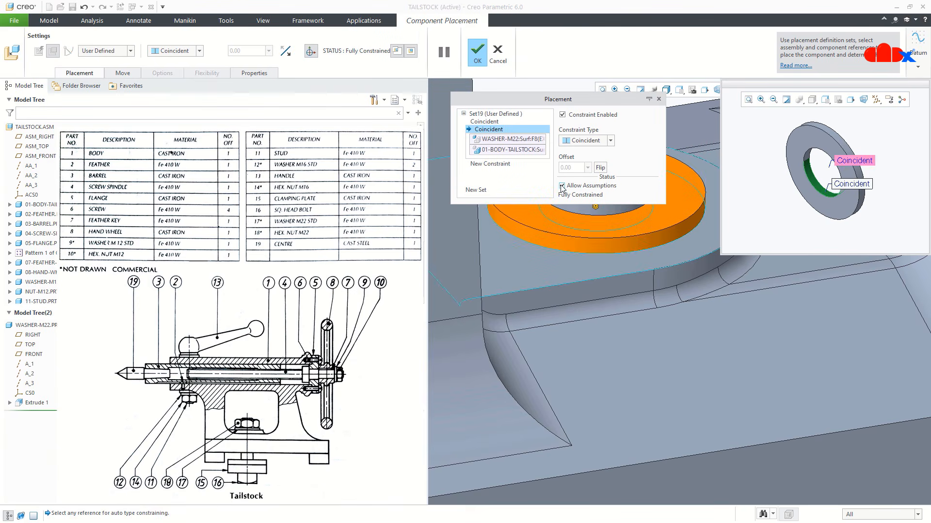
left_click(477, 52)
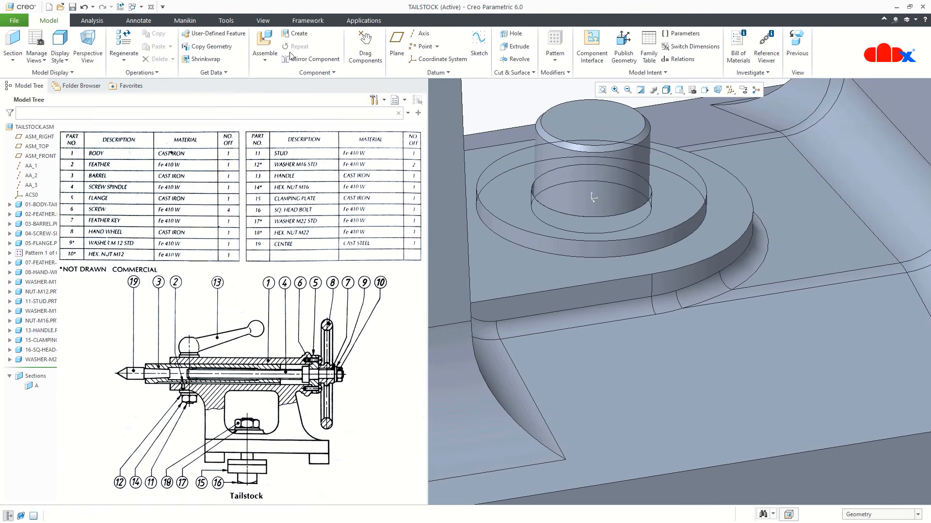
- Insert nut-m22.prt and make its threaded hole Coincident with the square-head bolt's shank
left_click(257, 49)
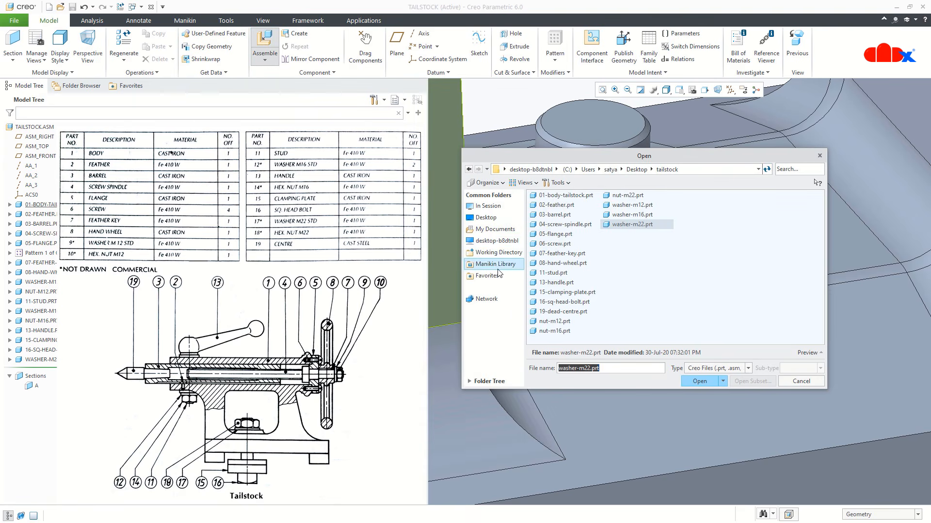
double_click(617, 196)
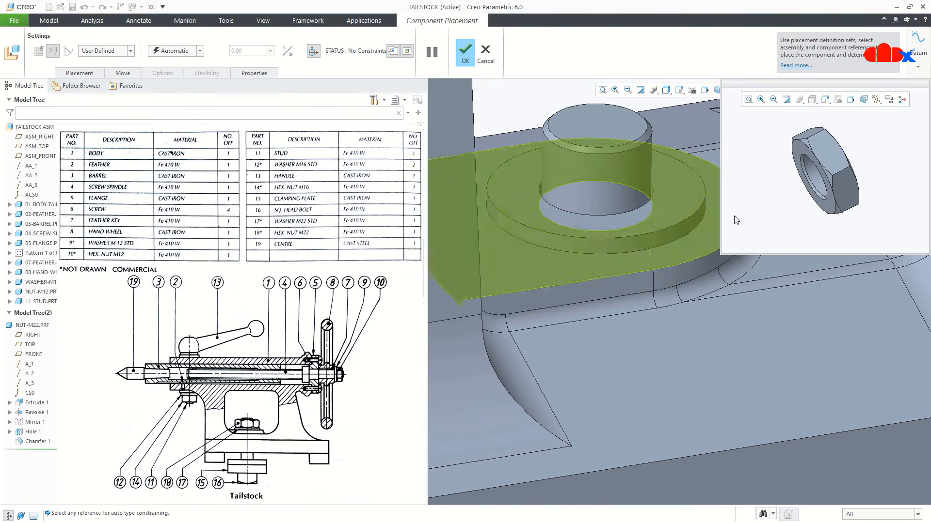
left_click(812, 176)
left_click(631, 176)
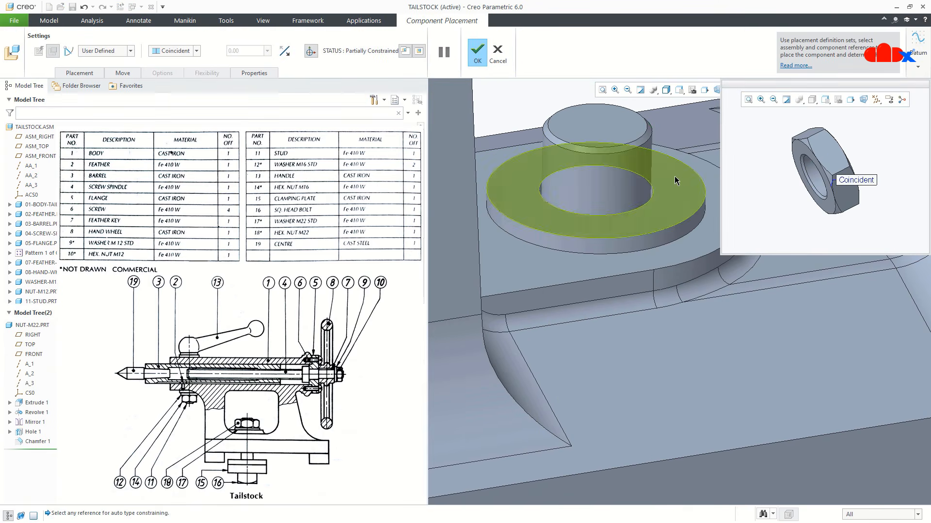
- Constrain the nut's end face Coincident with the top face of the M22 washer and complete the placement
left_click(799, 147)
left_click(686, 186)
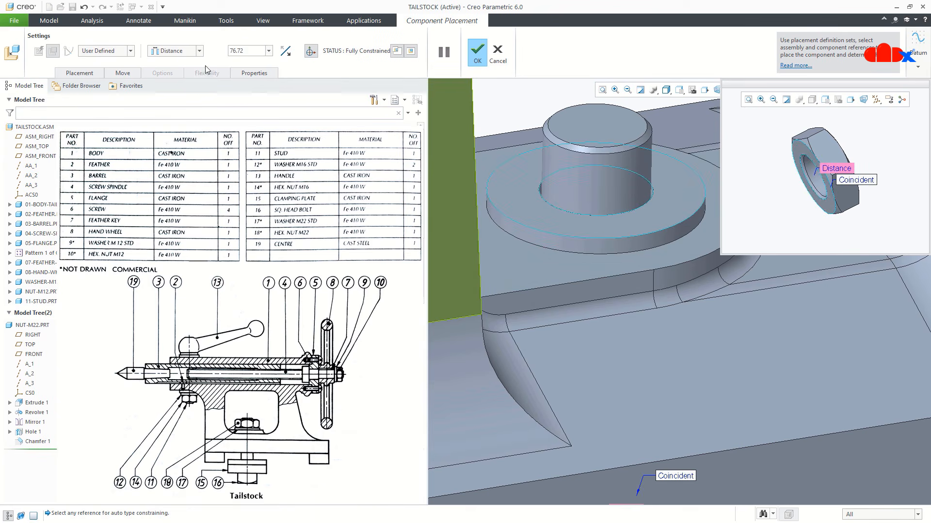
left_click(186, 52)
left_click(173, 88)
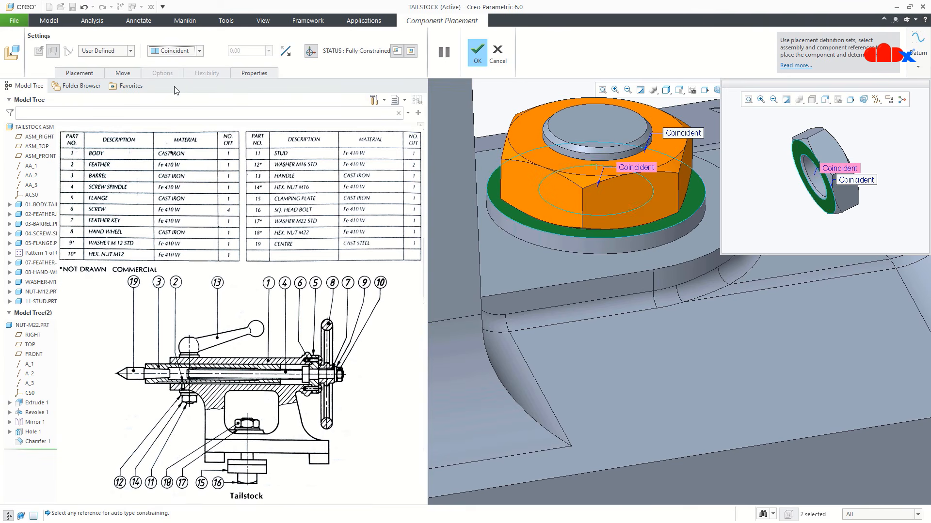
left_click(482, 60)
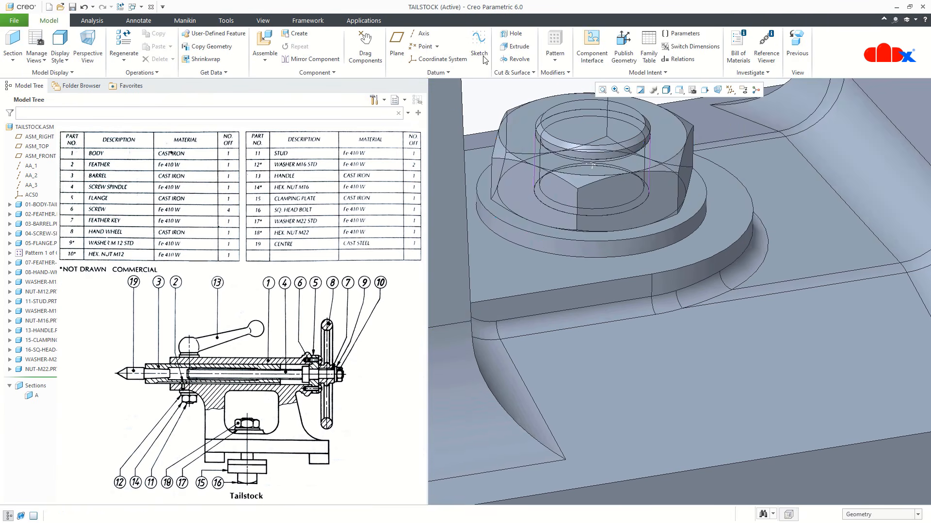
- Examine the clamping components in a view normal to the base's side face, then restore the default orientation
scroll(648, 249, "up", 3)
middle_click_drag(657, 286, 651, 260)
scroll(645, 269, "up", 6)
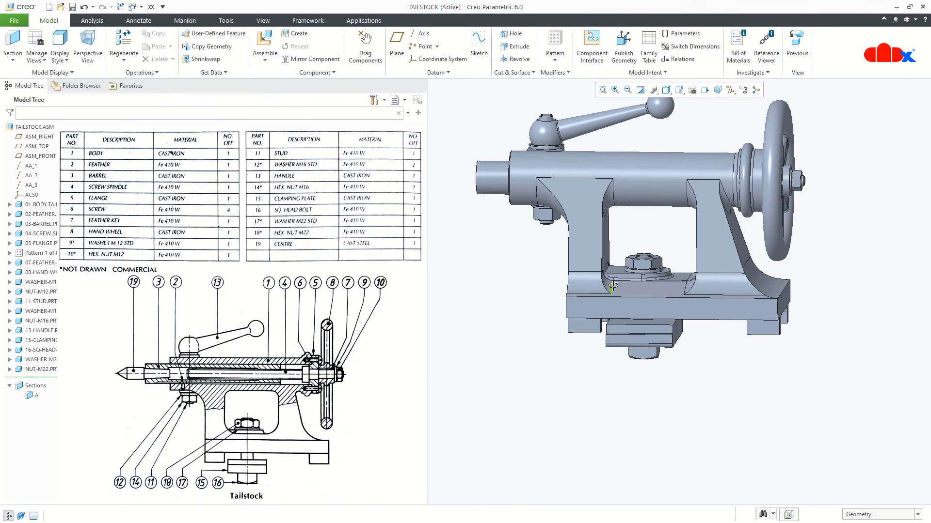
left_click(623, 310)
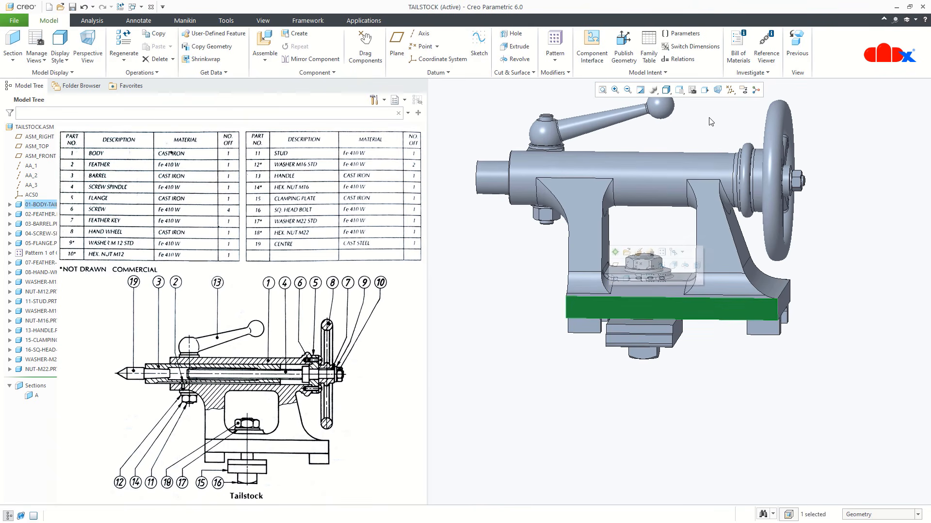
left_click(705, 90)
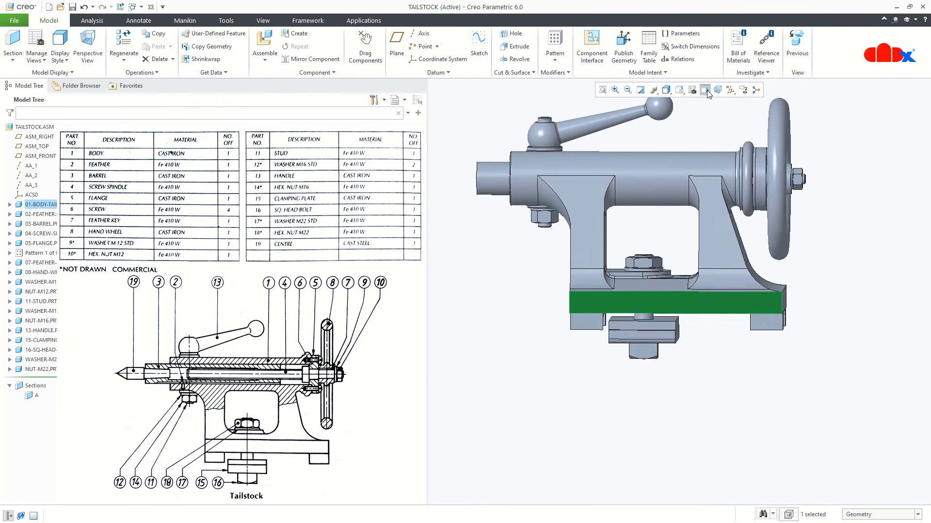
left_click(727, 343)
scroll(727, 350, "down", 3)
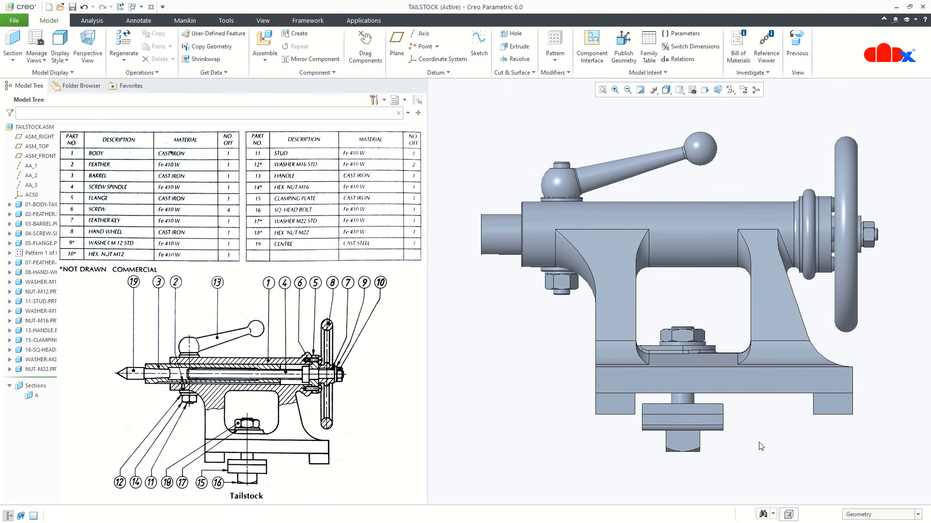
key("ctrl+d")
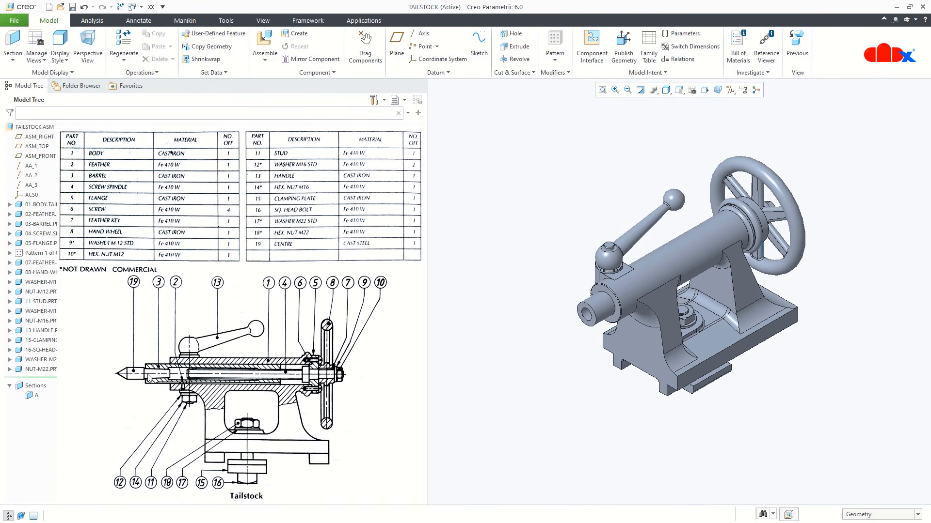
- Insert 19-dead-centre.prt and make its tapered shank Coincident with the bore in the barrel's open end
left_click(264, 43)
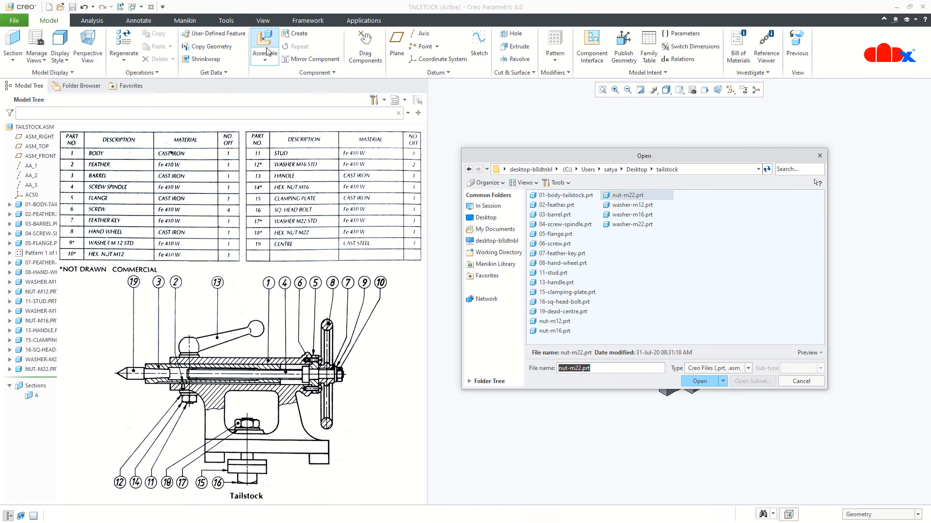
double_click(546, 312)
scroll(662, 438, "up", 3)
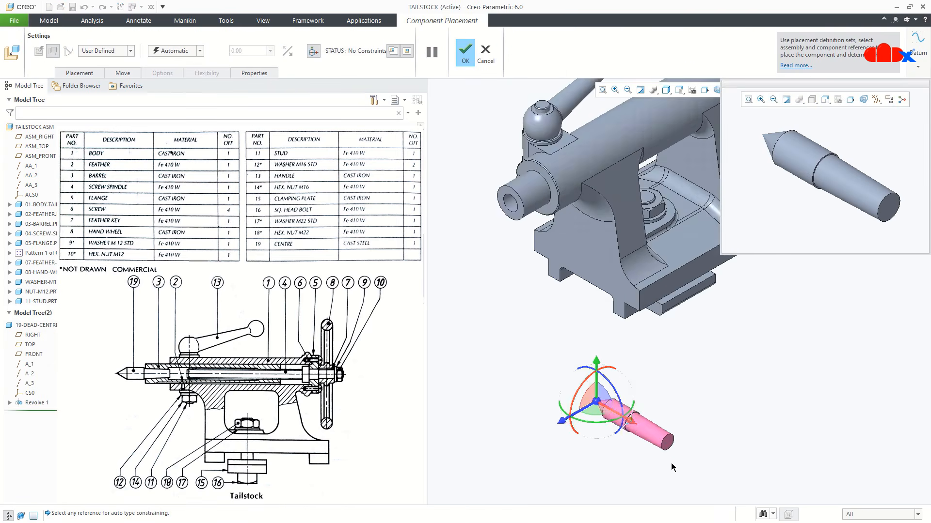
left_click(645, 421)
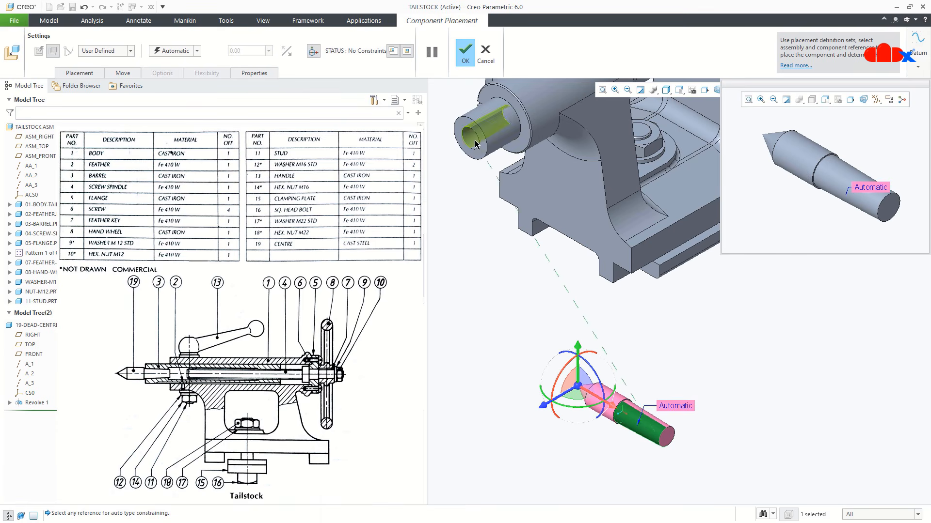
left_click(484, 154)
scroll(486, 154, "down", 2)
scroll(484, 145, "down", 2)
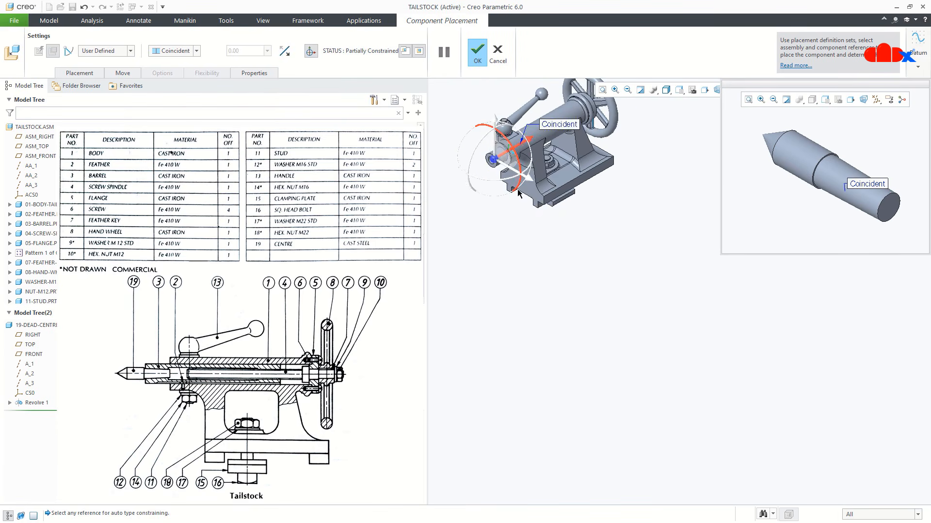
- Move the dead centre outward along the barrel axis so its conical point protrudes from the bore
scroll(514, 199, "up", 5)
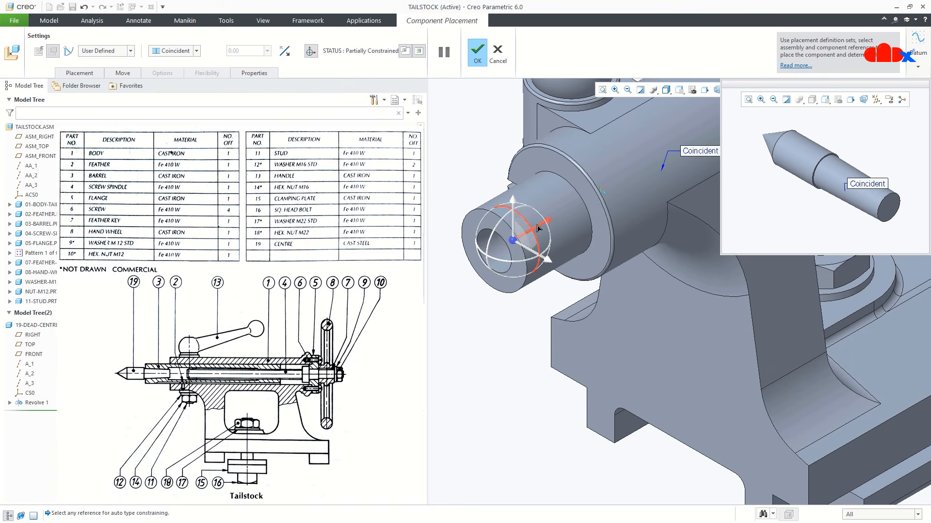
left_click_drag(538, 242, 451, 280)
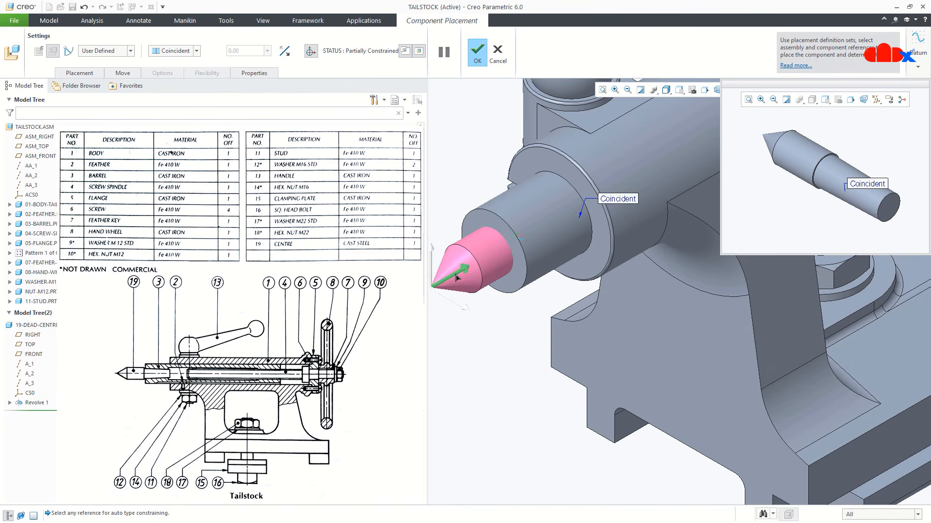
mouse_move(559, 255)
middle_mouse_down()
mouse_move(528, 245)
mouse_move(530, 269)
mouse_move(558, 259)
mouse_move(543, 254)
middle_mouse_up()
scroll(531, 269, "down", 4)
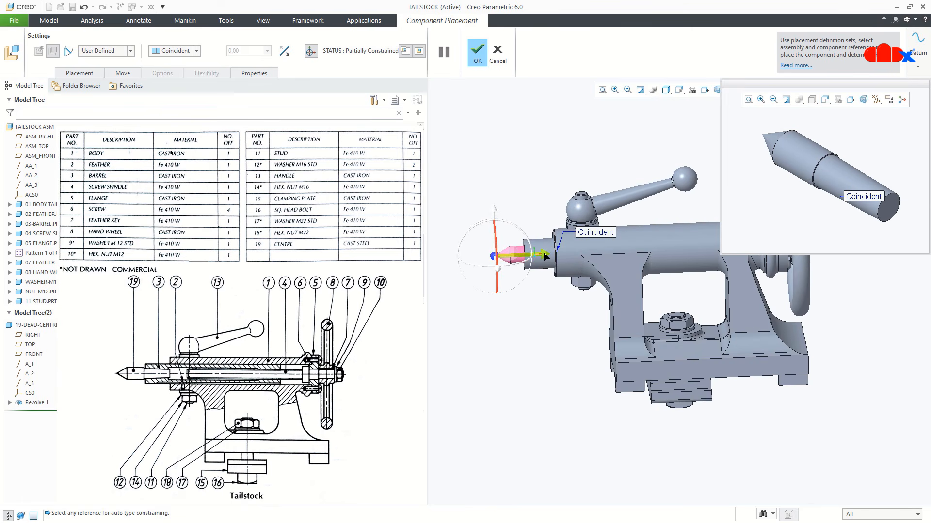
- Add a Distance constraint between the dead centre's flat rear face and the internal face at the end of the barrel's tapered bore
left_click(890, 219)
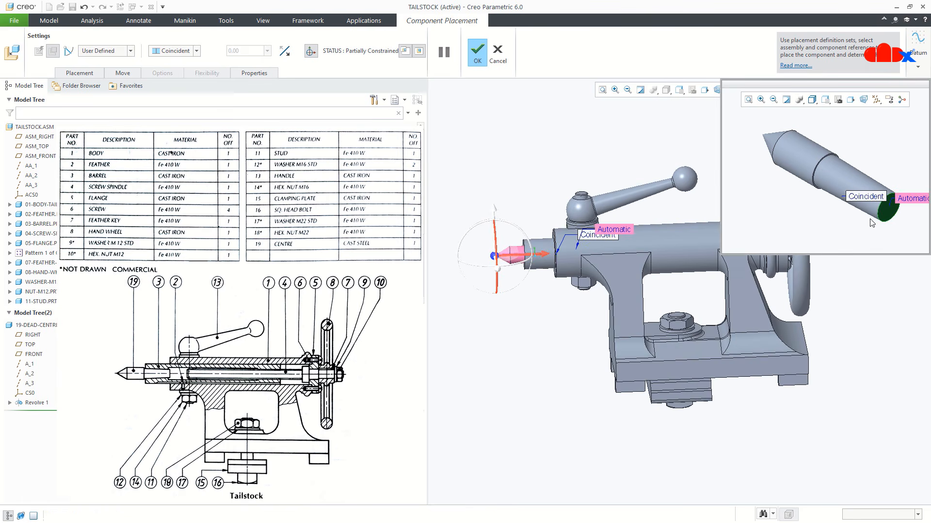
scroll(544, 262, "up", 5)
middle_click_drag(543, 262, 519, 245)
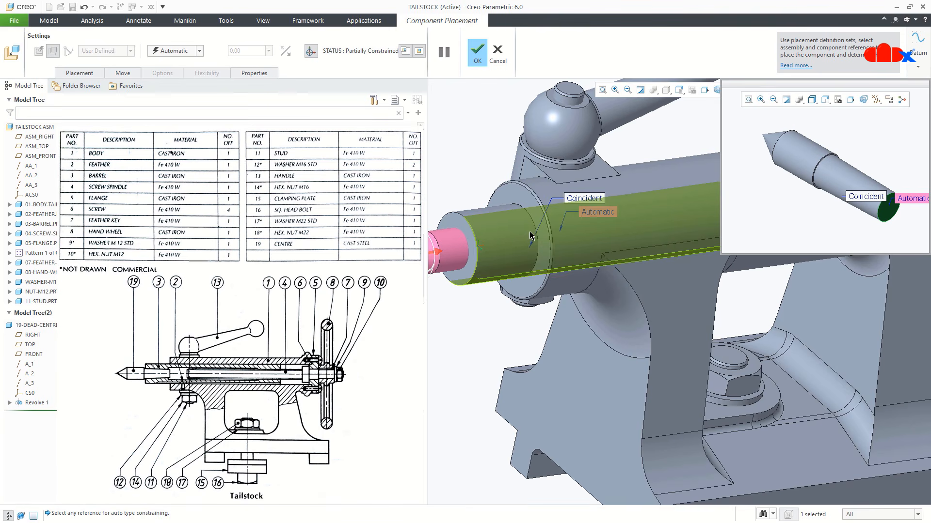
scroll(529, 235, "up", 6)
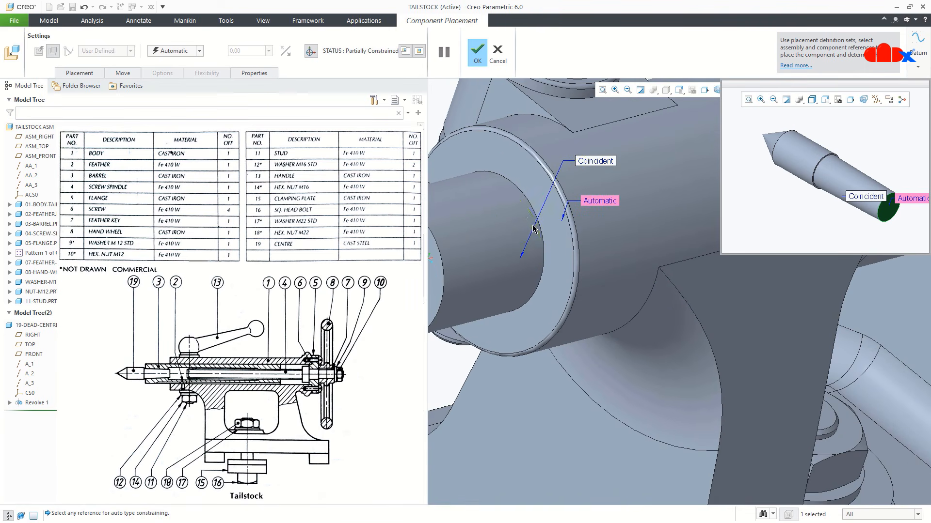
left_click(533, 229)
scroll(514, 223, "down", 5)
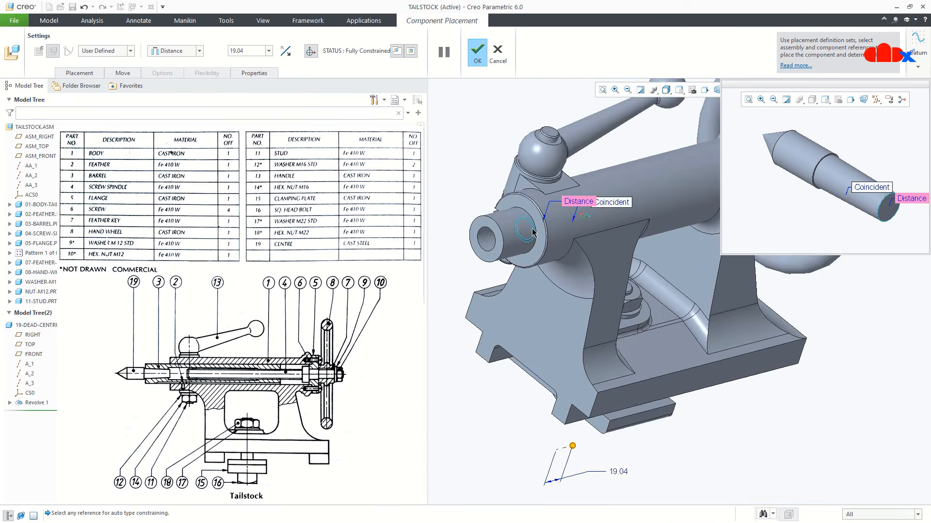
- Flip the Distance constraint's orientation so the conical point faces outward, set the offset to 2, and complete the dead centre's placement
scroll(484, 217, "up", 3)
mouse_move(566, 443)
left_mouse_down()
mouse_move(474, 451)
mouse_move(562, 451)
left_mouse_up()
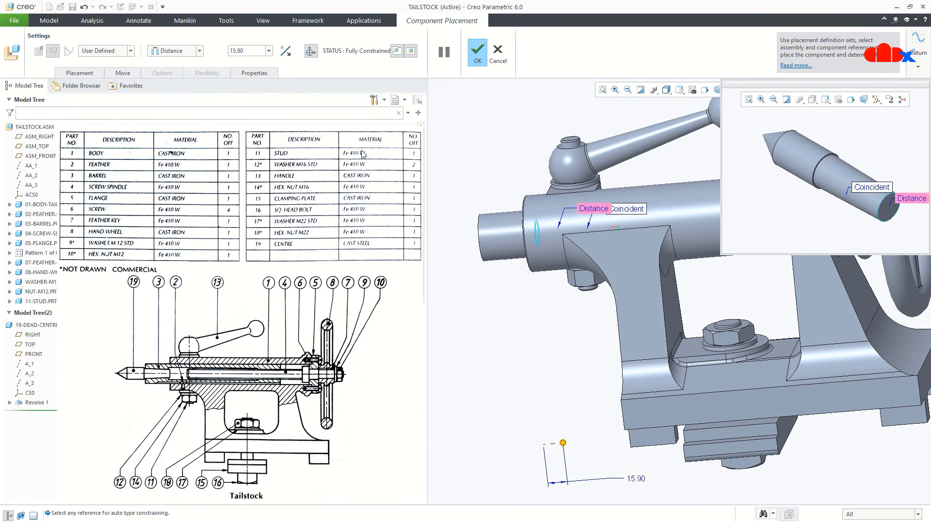
left_click(286, 50)
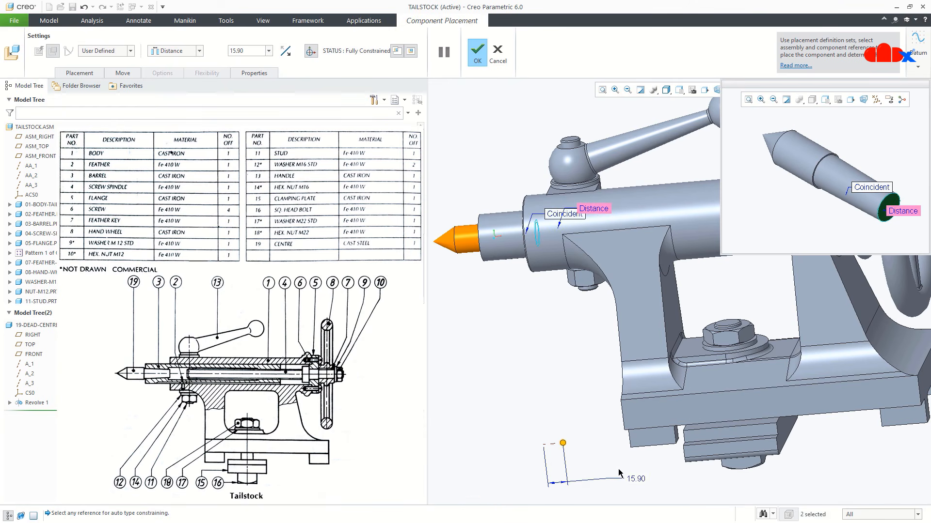
double_click(633, 480)
type("2")
key("Return")
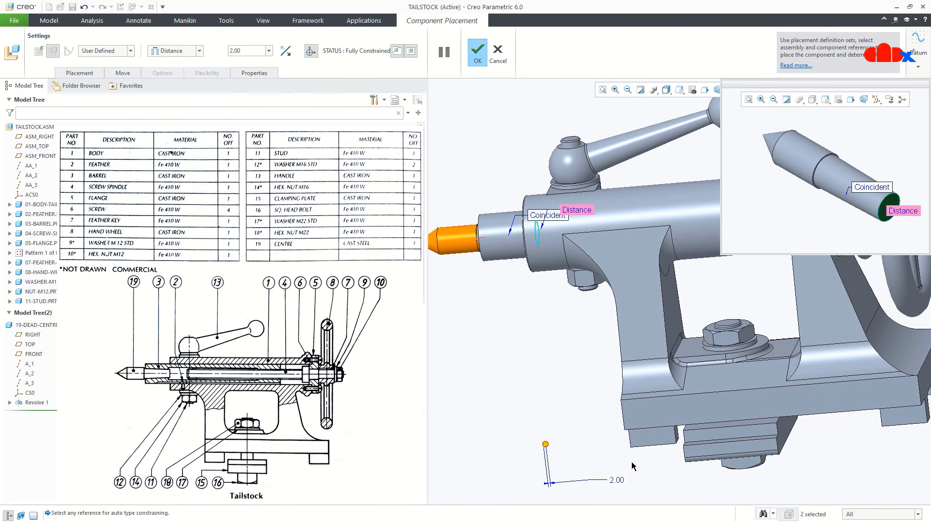
scroll(631, 467, "down", 3)
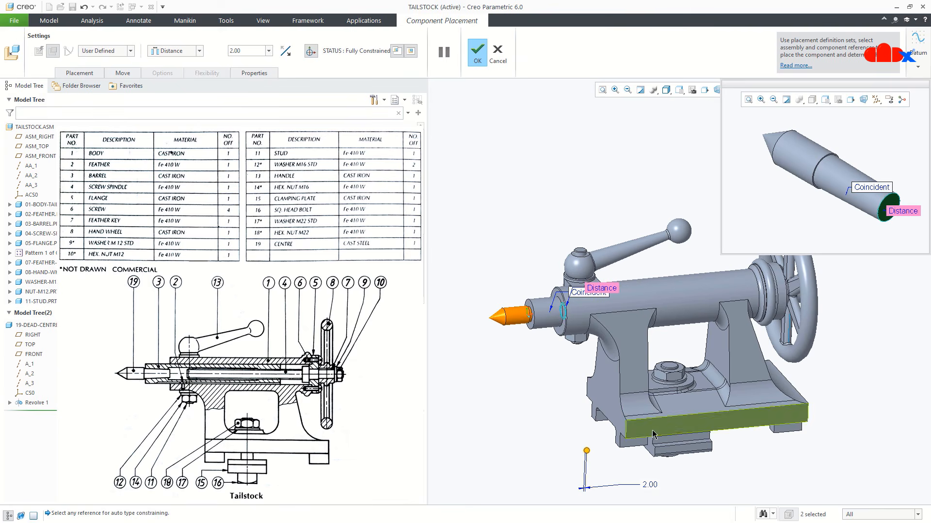
middle_click(652, 430)
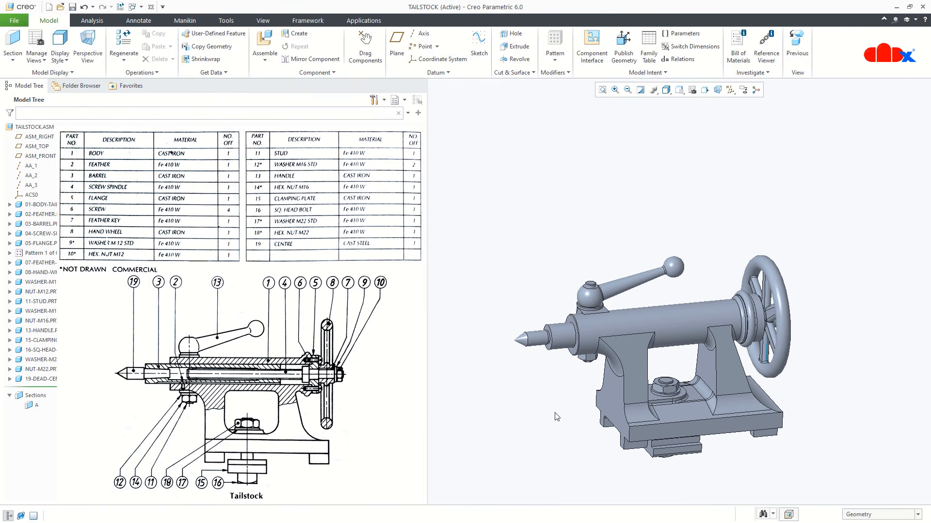
- Orient the view normal to the base's side face and activate section A
middle_click_drag(556, 417, 582, 417)
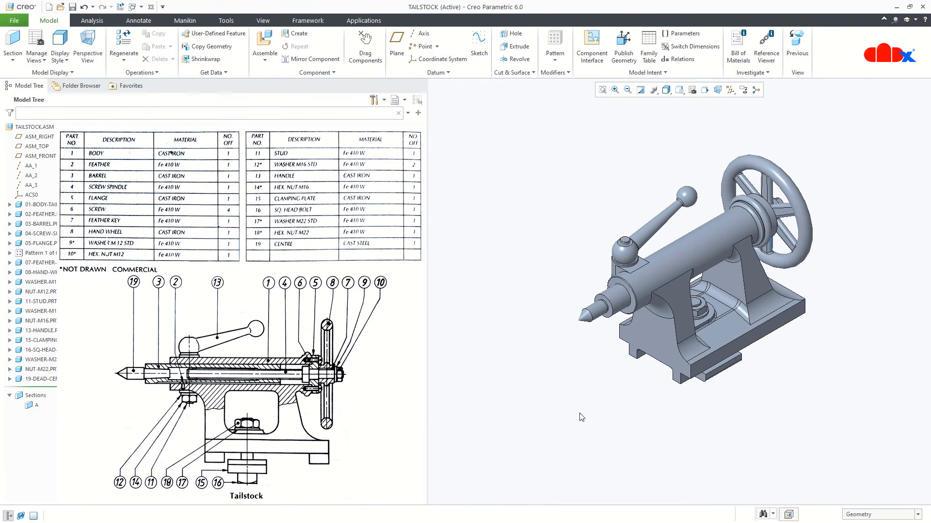
left_click(719, 363)
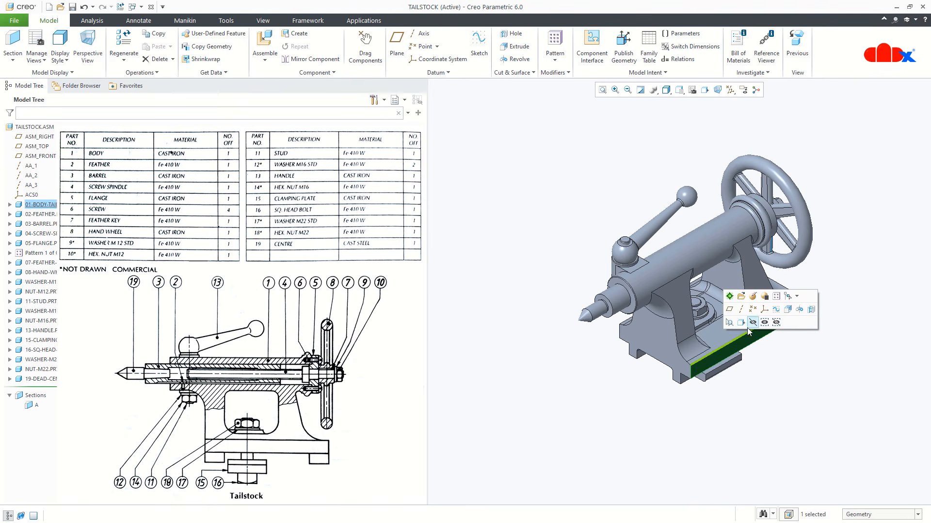
left_click(742, 324)
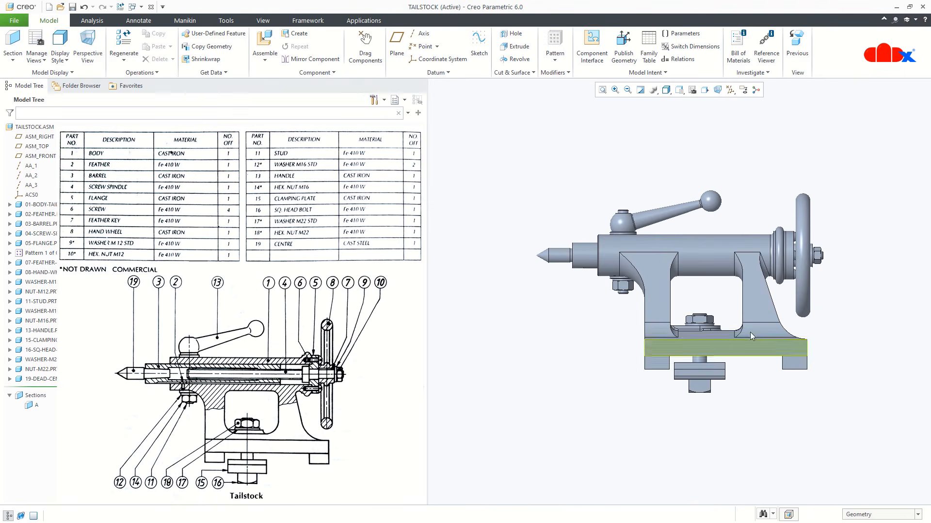
scroll(750, 332, "down", 3)
scroll(749, 334, "down", 1)
scroll(749, 334, "up", 2)
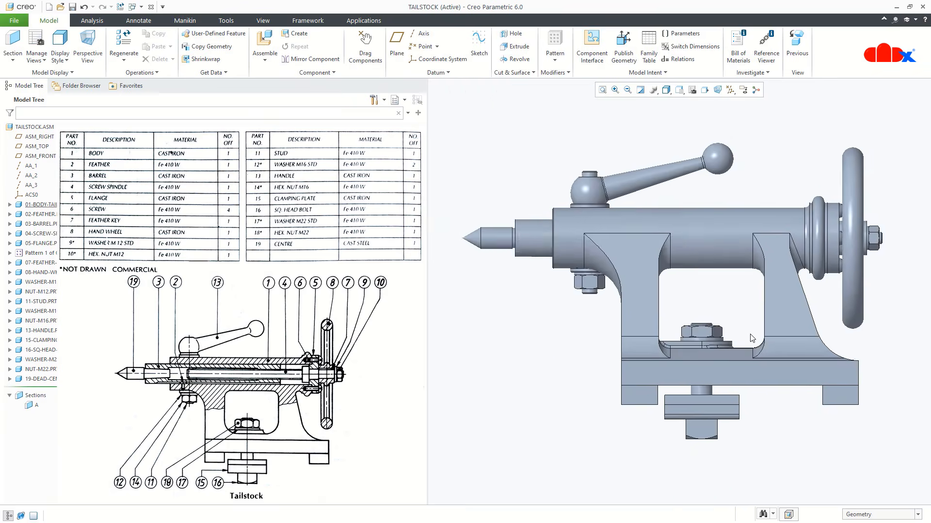
scroll(752, 337, "up", 1)
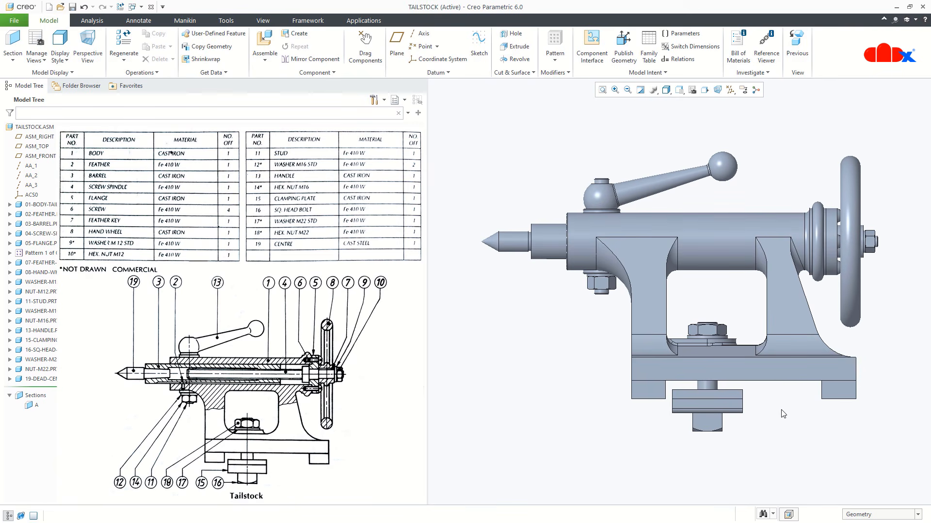
left_click(28, 408)
left_click(33, 349)
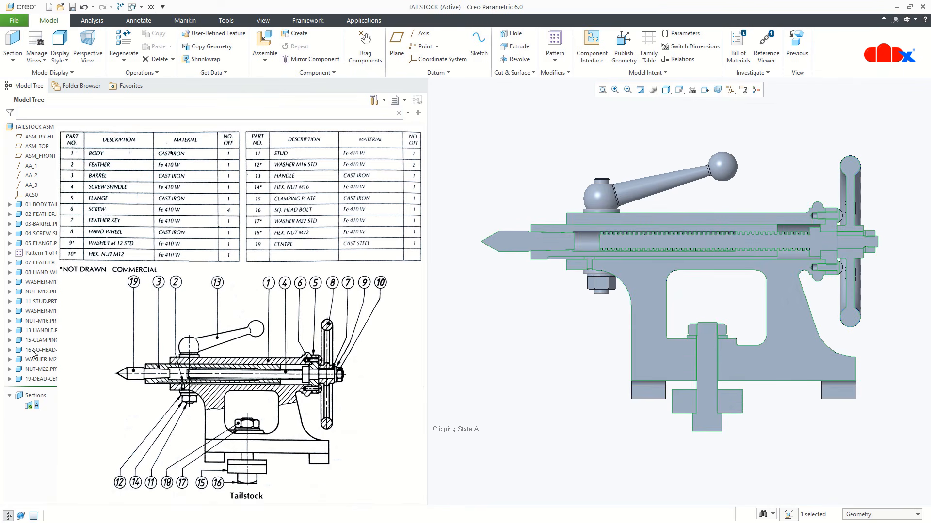
left_click(581, 454)
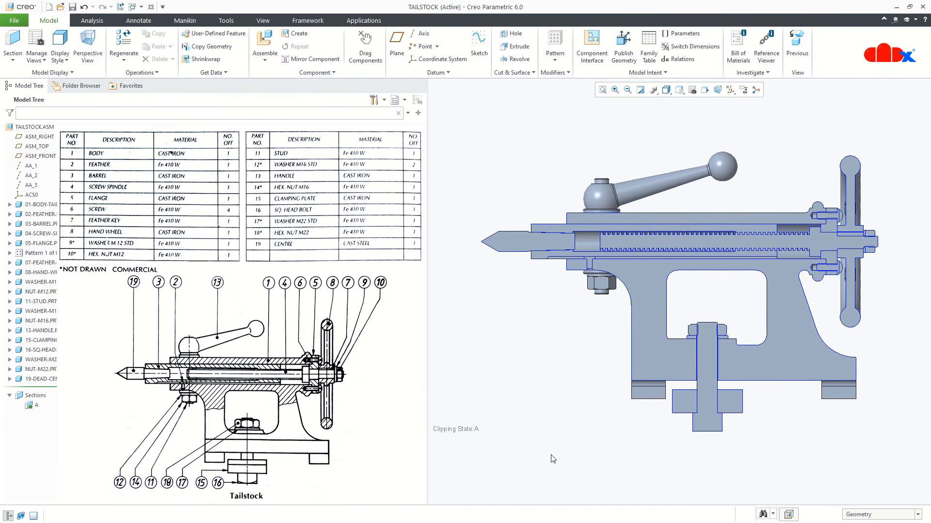
- Redefine section A to exclude selected models, picking 19-DEAD-CENTRE.PRT, 04-SCREW-SPINDLE.PRT and 16-SQ-HEAD-BOLT.PRT
left_click(30, 408)
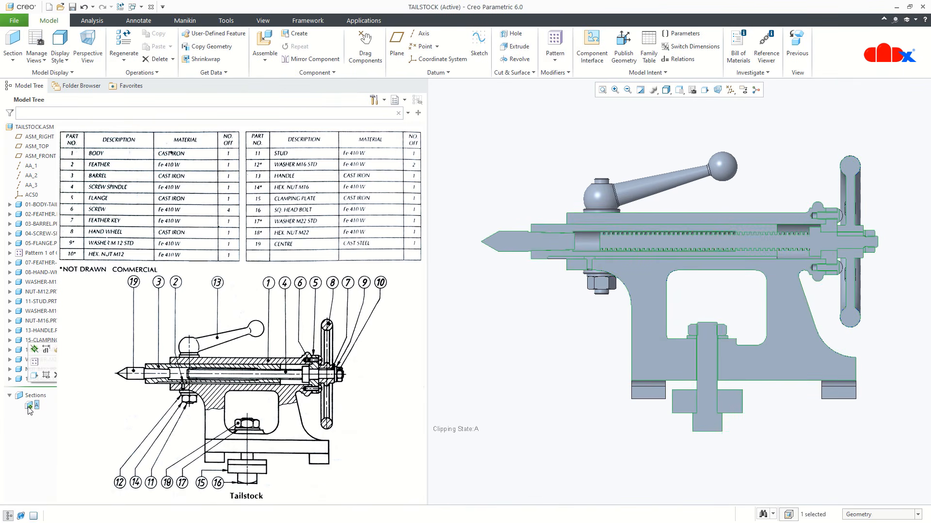
left_click(54, 356)
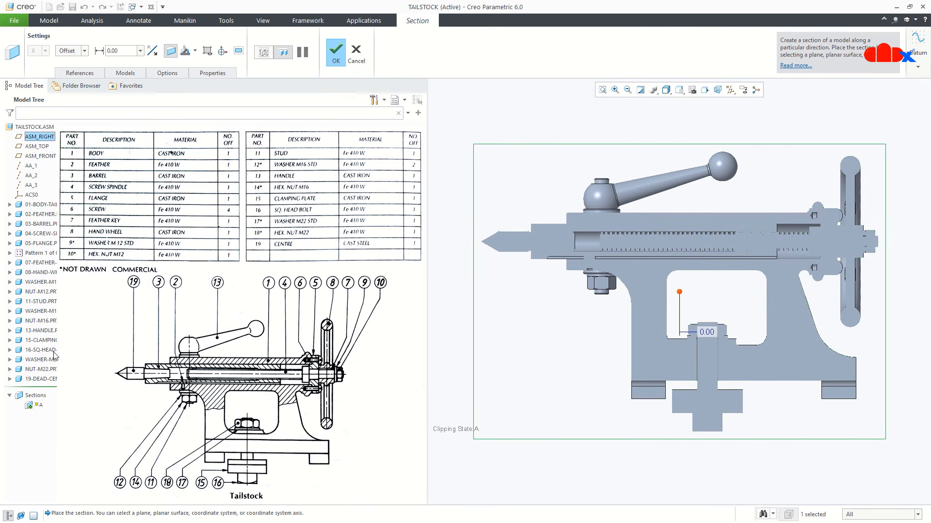
left_click(125, 74)
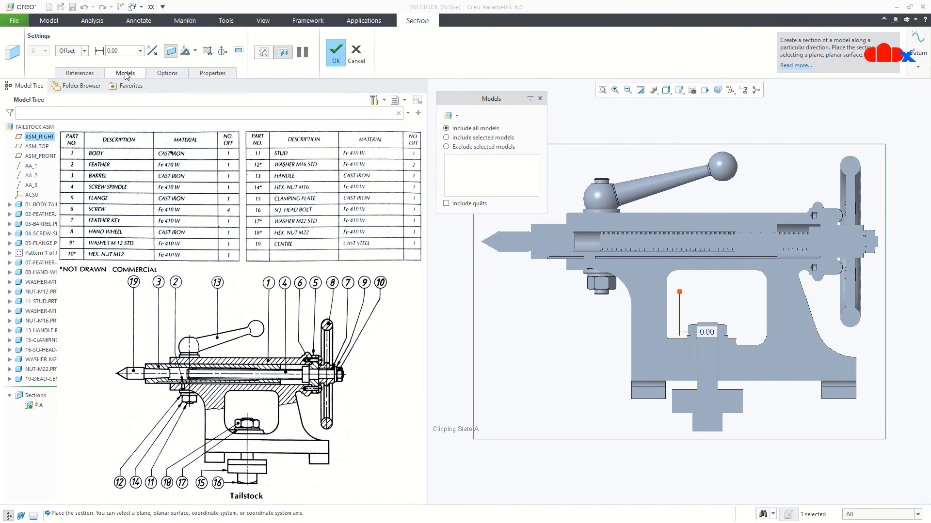
left_click(449, 147)
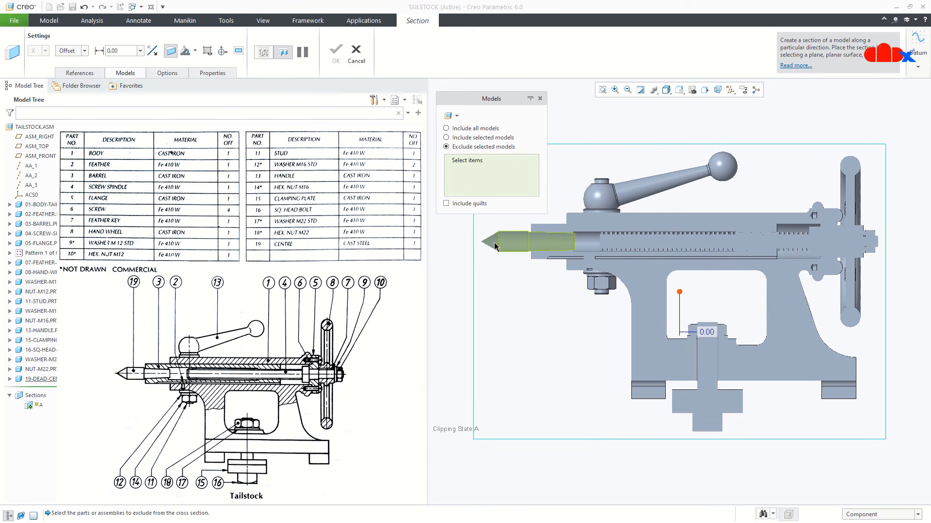
left_click(524, 244)
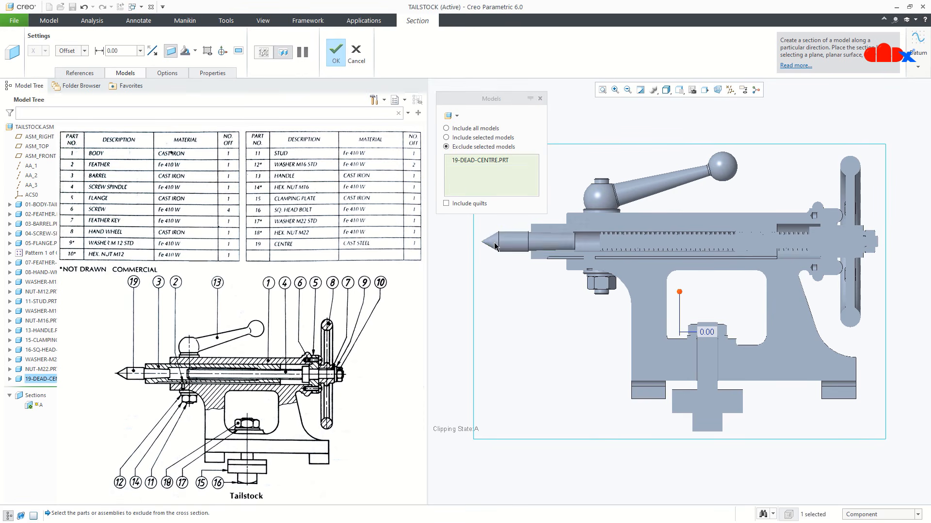
left_click(607, 242)
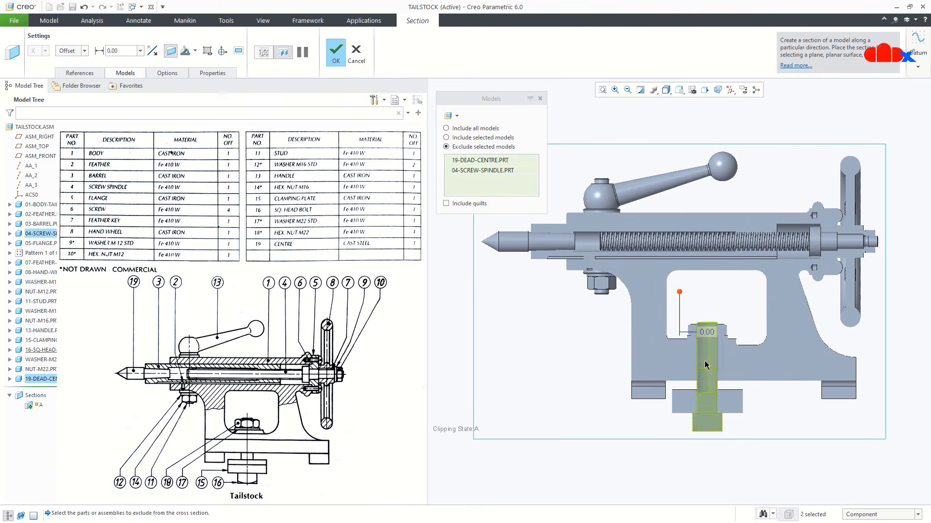
left_click(707, 367)
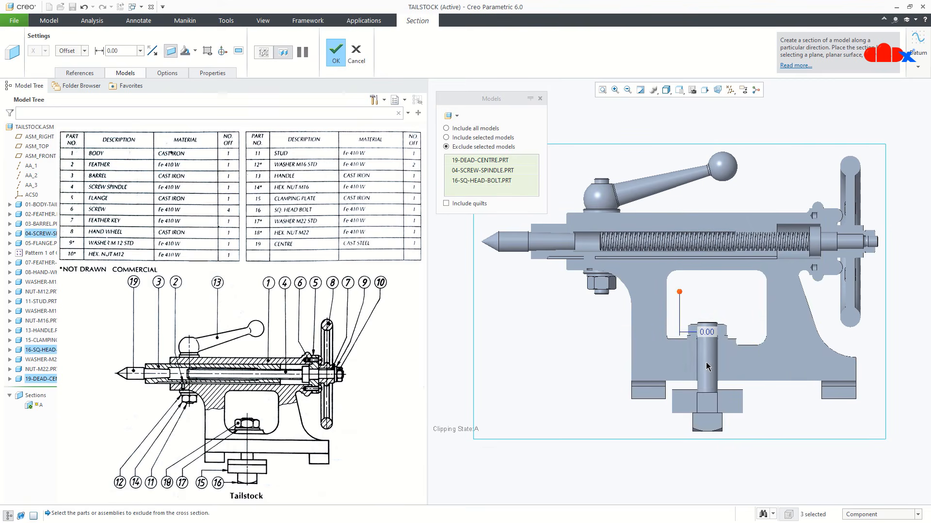
- Exclude the M22 nut and washer and the M12 nut and washer from section A, and complete the redefinition
left_click(723, 334)
left_click(724, 337)
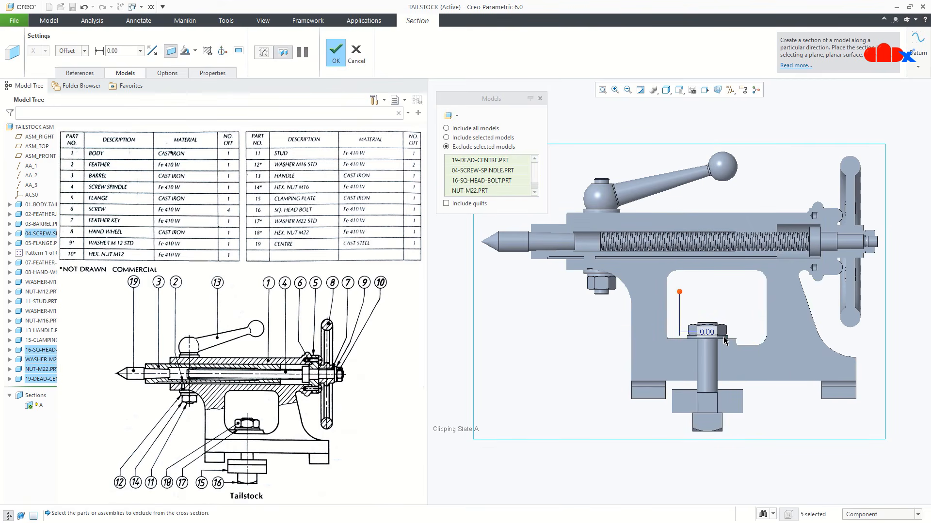
left_click(873, 247)
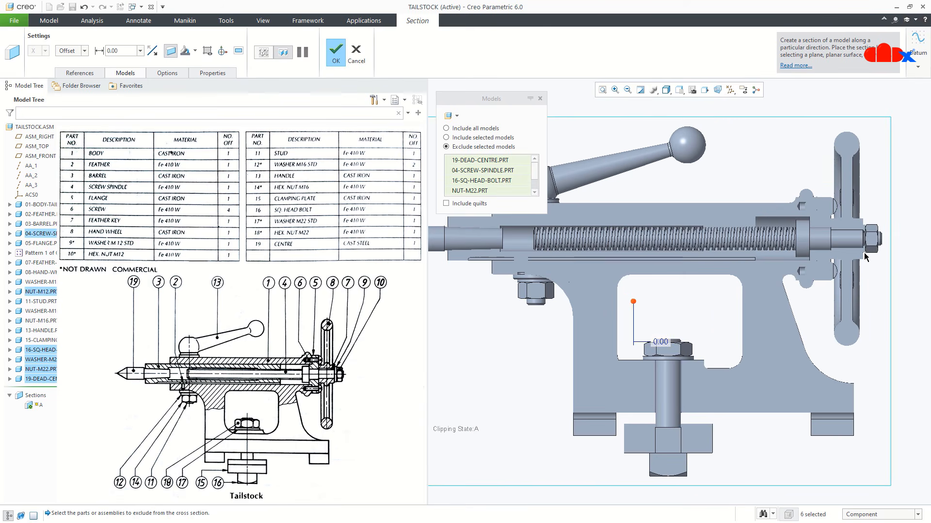
scroll(866, 257, "up", 1)
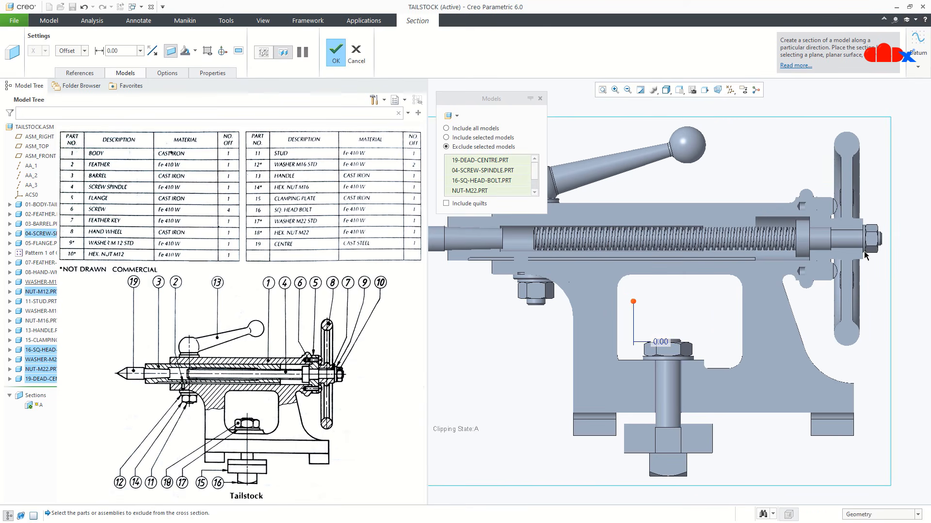
left_click(865, 255)
left_click(340, 63)
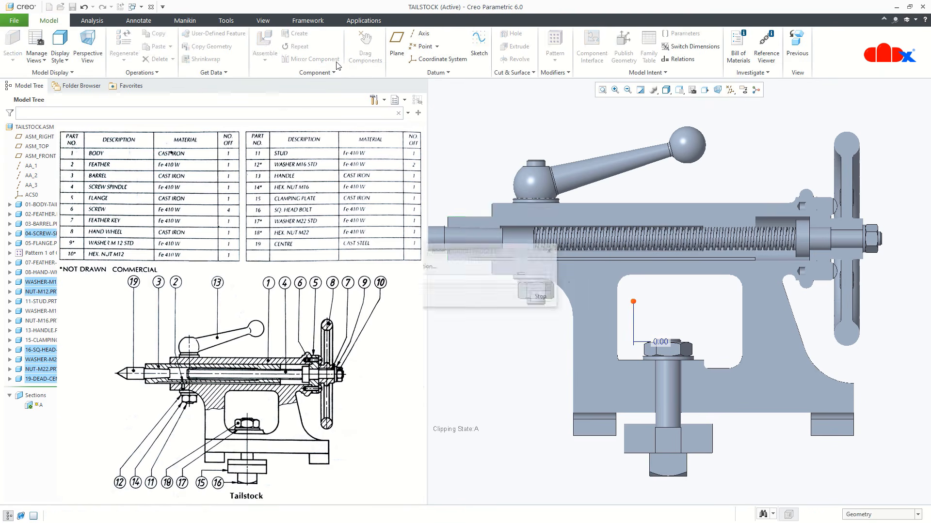
left_click(496, 353)
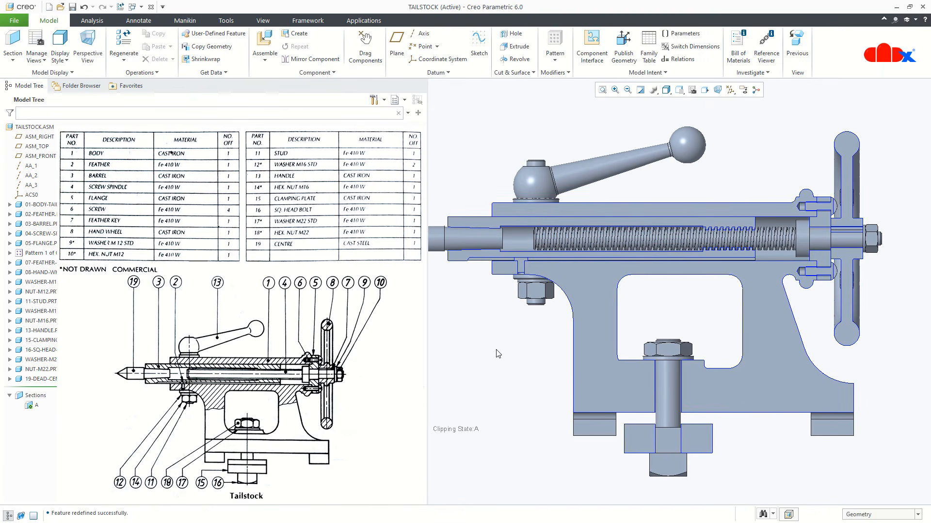
scroll(495, 353, "down", 3)
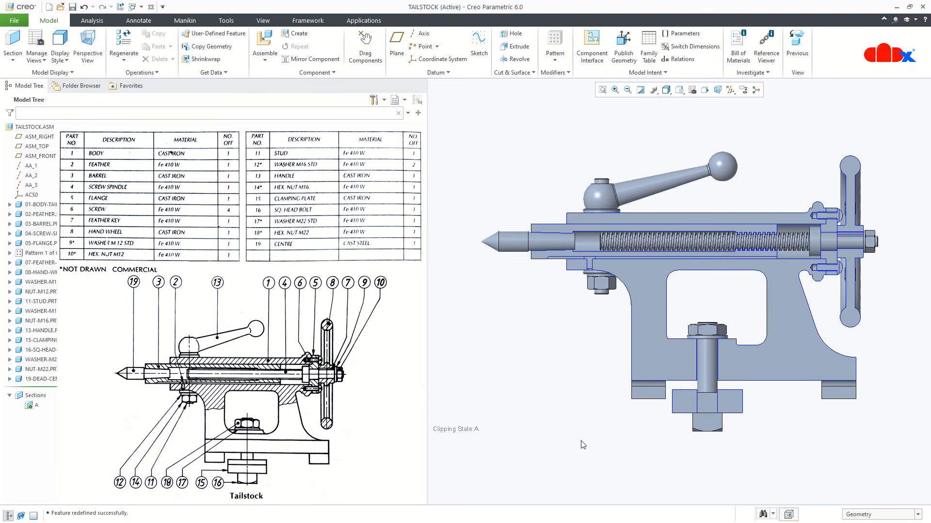